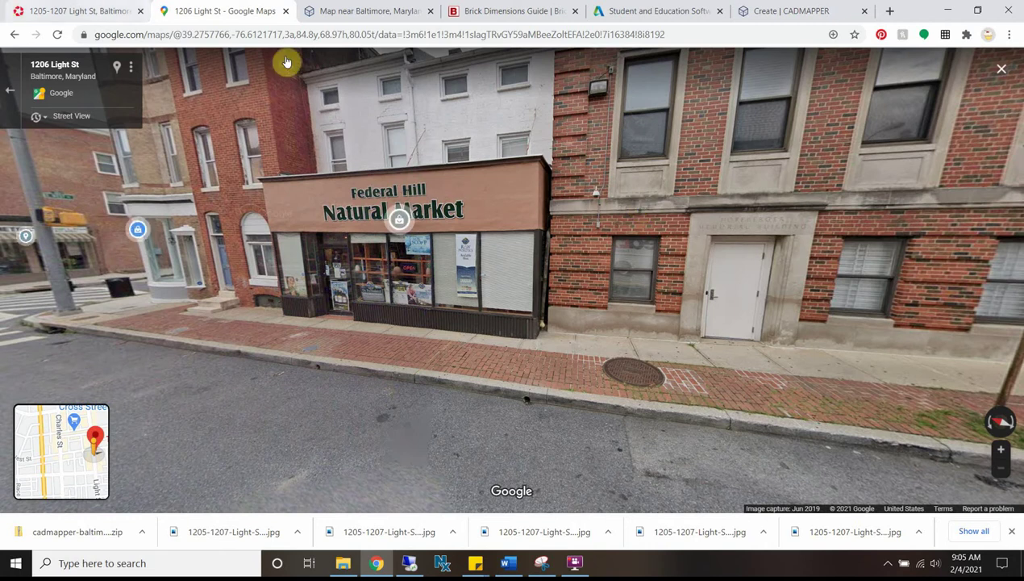
- Switch Chrome to the Autodesk 'Student and Education Software' tab
click(632, 13)
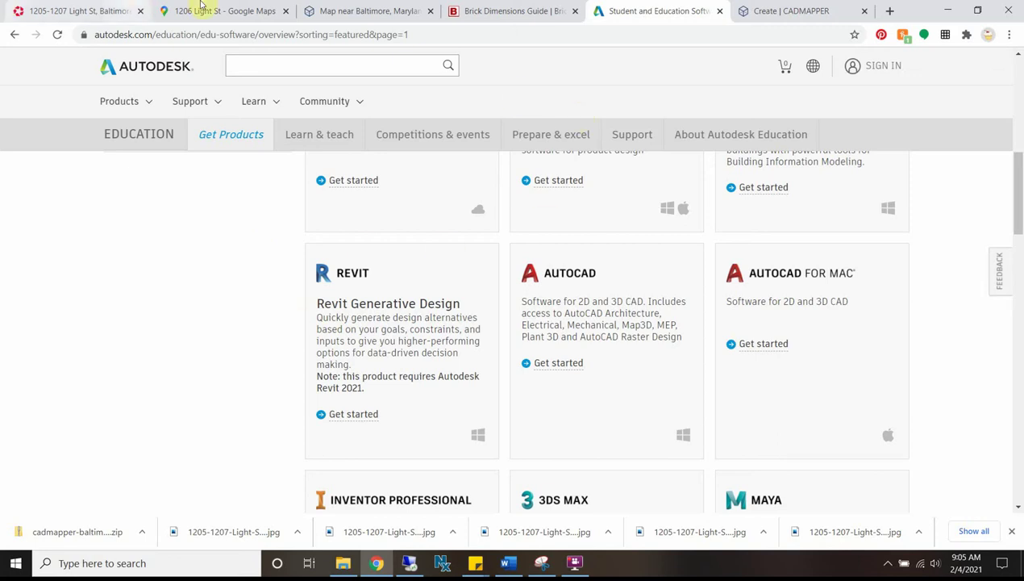
- Review the 1205-1207 Light St LoopNet floor plan, then move to the remote desktop
click(93, 11)
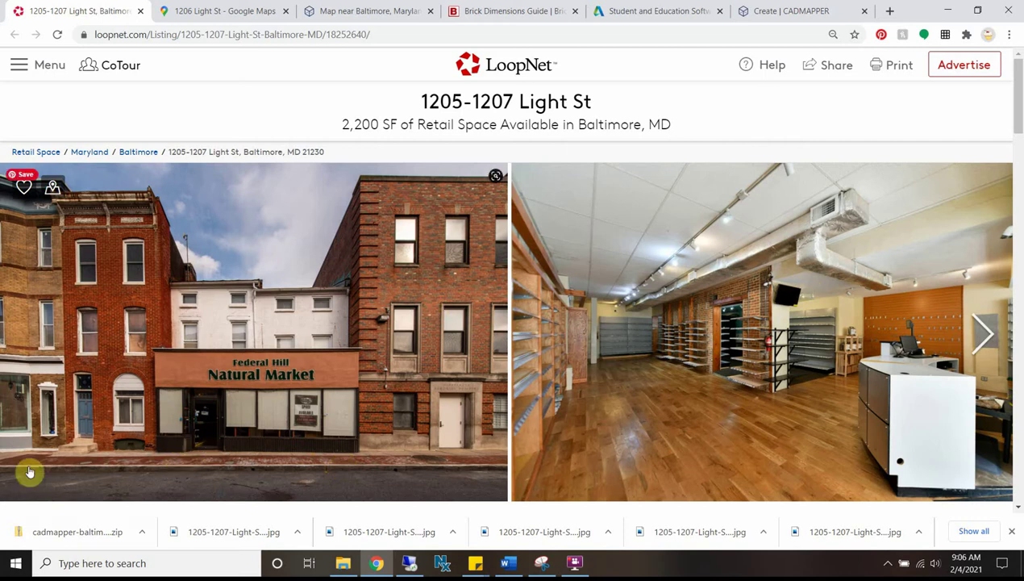
scroll(408, 247, down, 2)
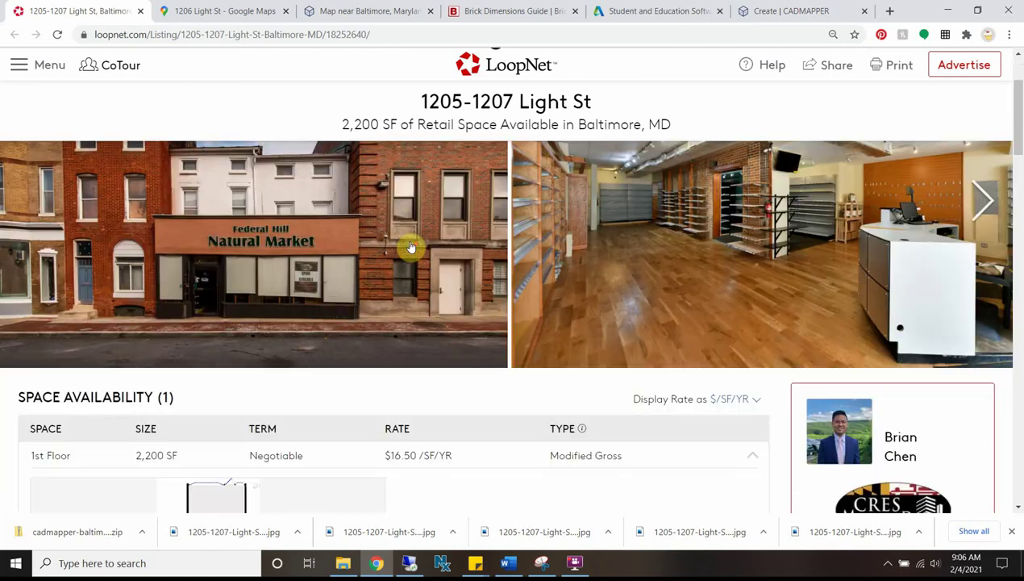
scroll(412, 241, down, 3)
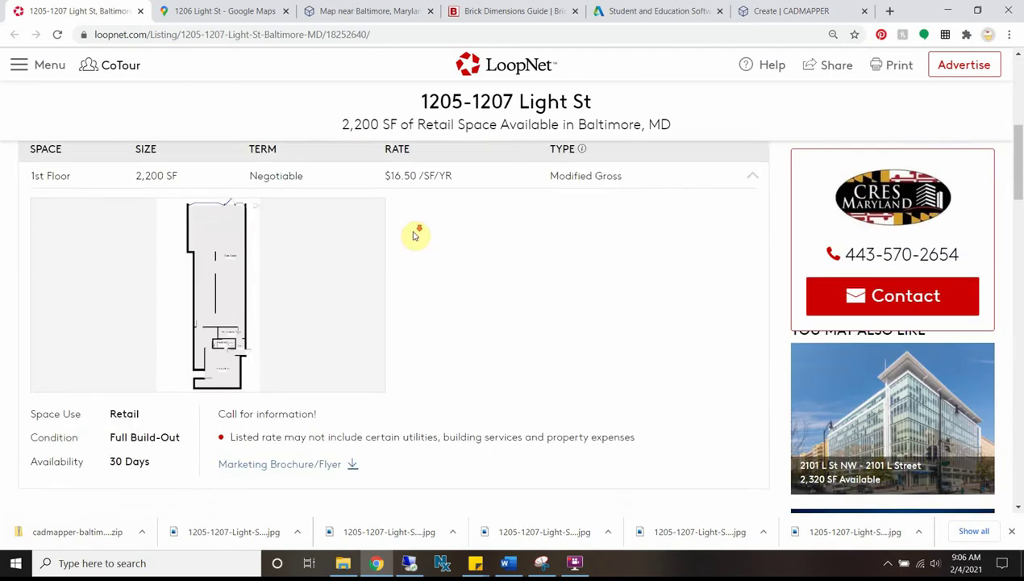
scroll(416, 236, up, 2)
scroll(277, 339, down, 2)
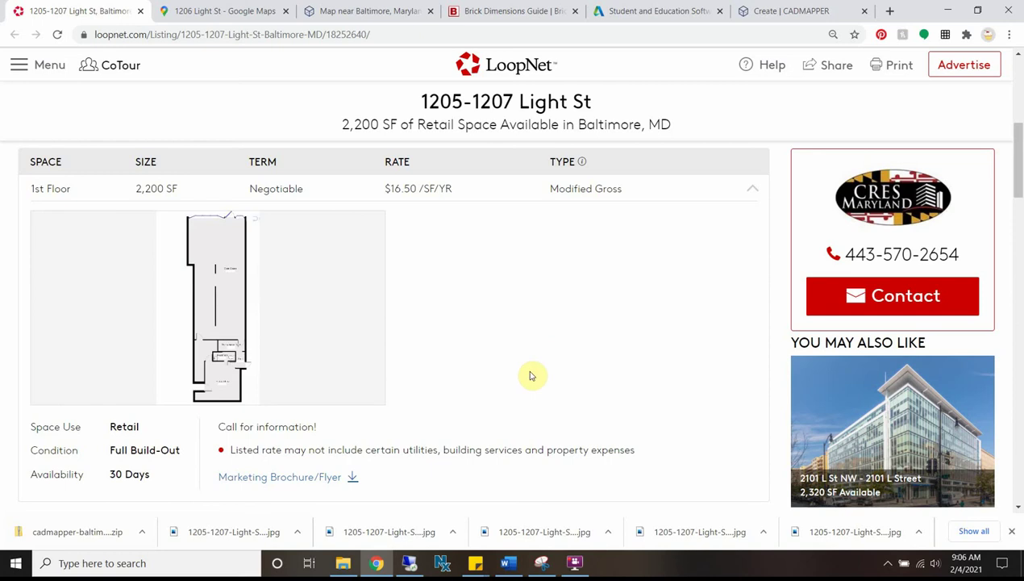
scroll(524, 399, down, 2)
scroll(524, 400, up, 10)
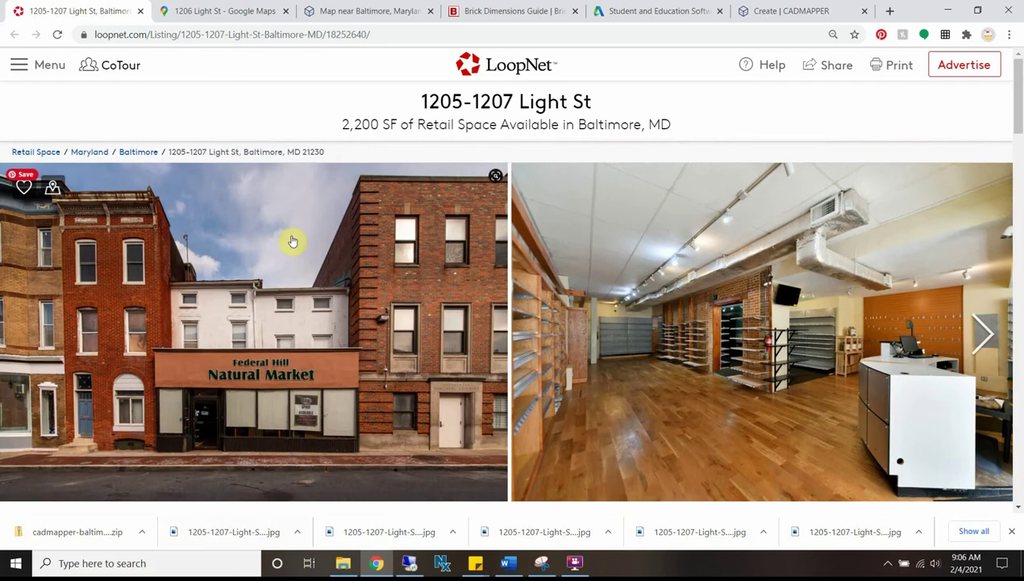
scroll(269, 366, down, 5)
scroll(354, 291, up, 5)
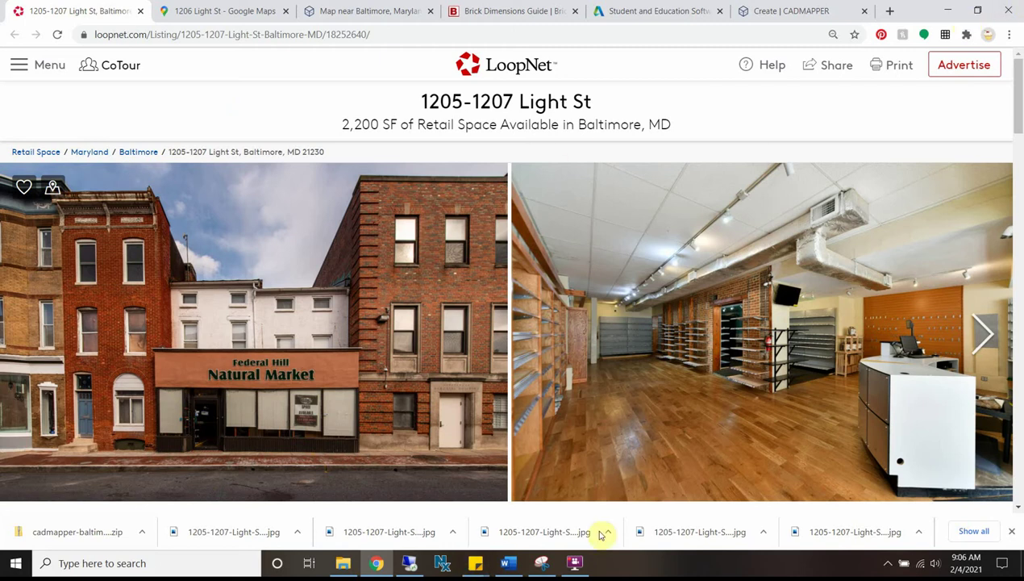
click(409, 562)
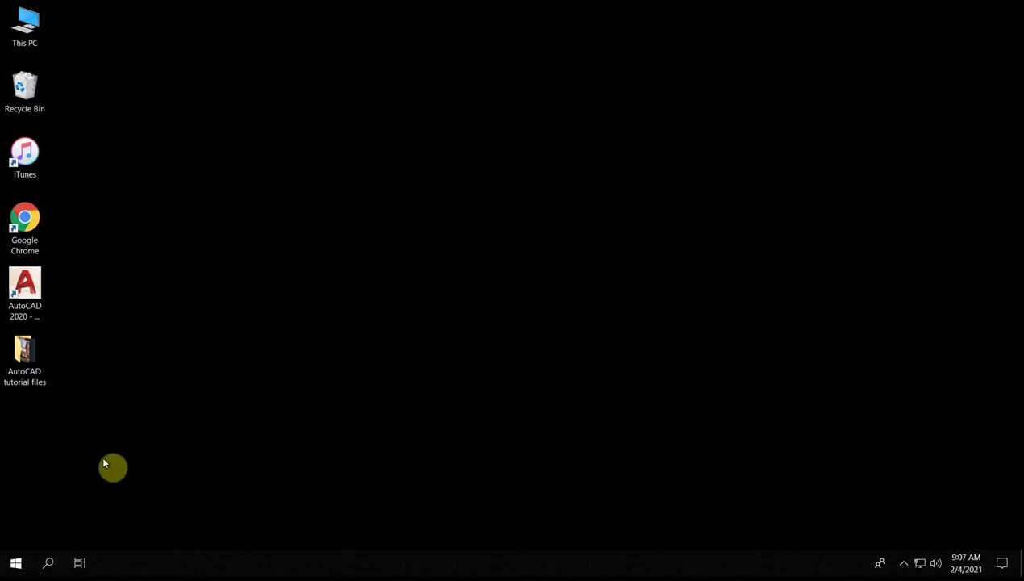
- Launch AutoCAD 2020, dismiss Drawing Recovery, and start a new blank drawing
click(24, 345)
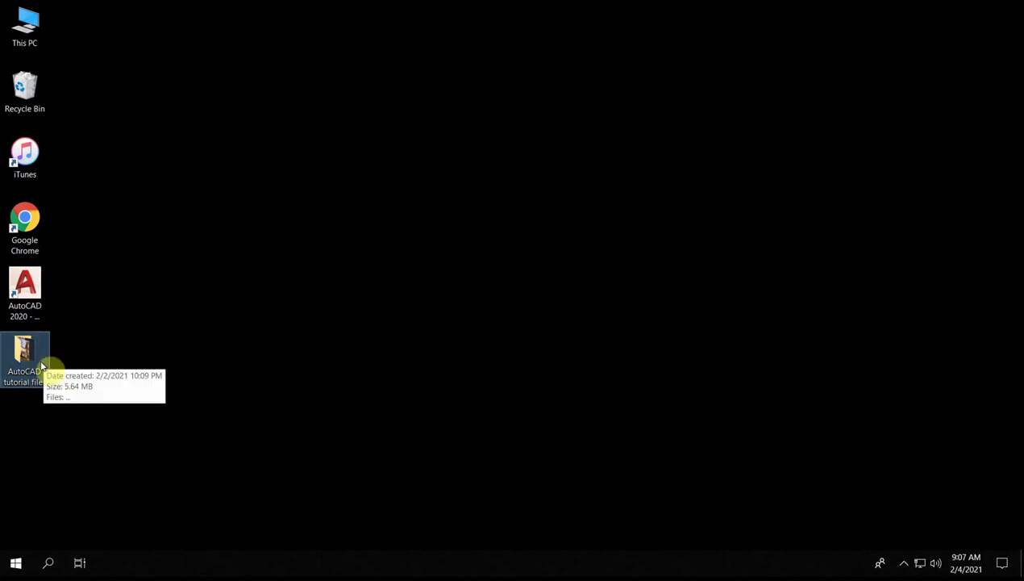
click(36, 299)
double_click(35, 297)
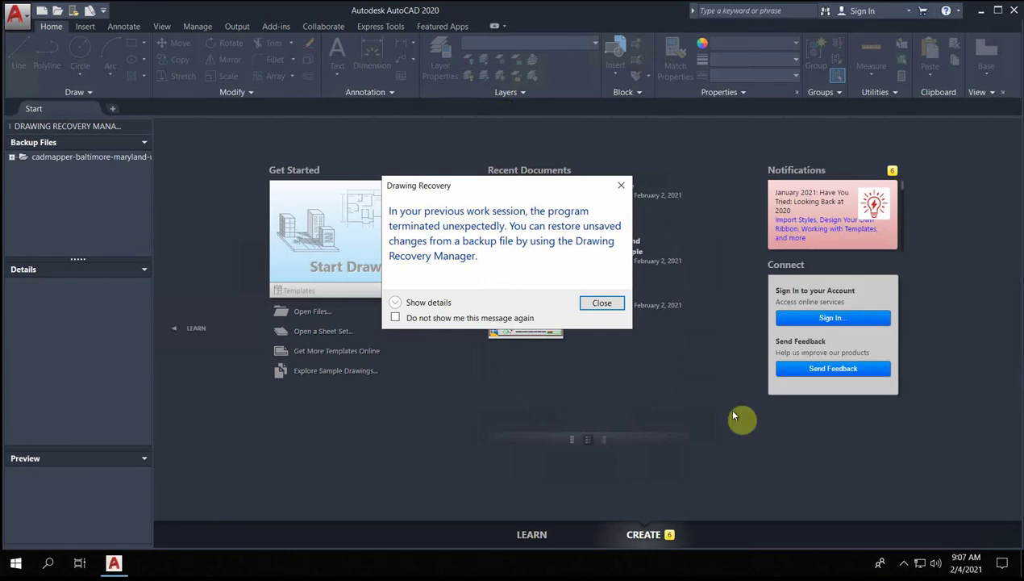
click(619, 190)
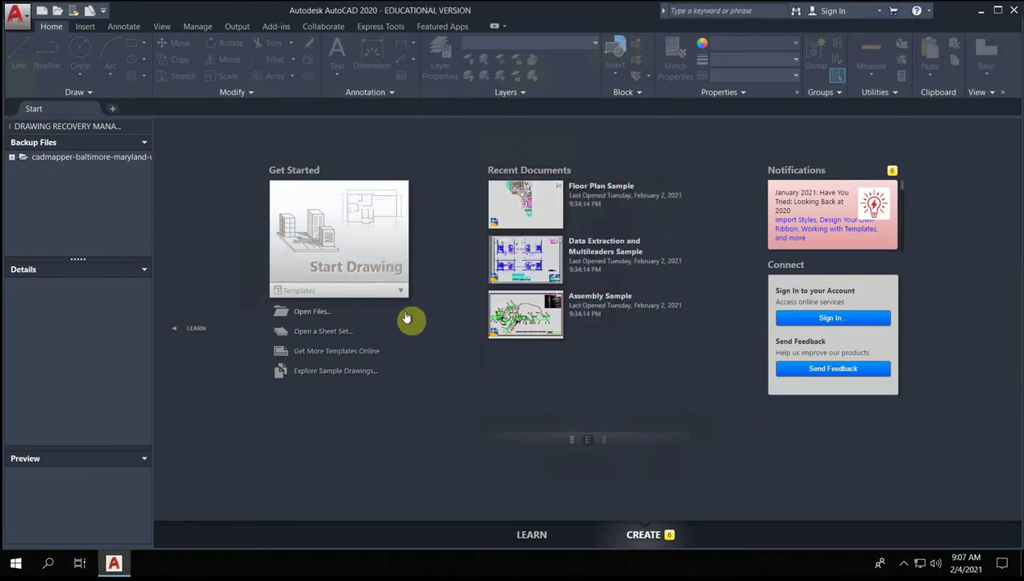
click(353, 230)
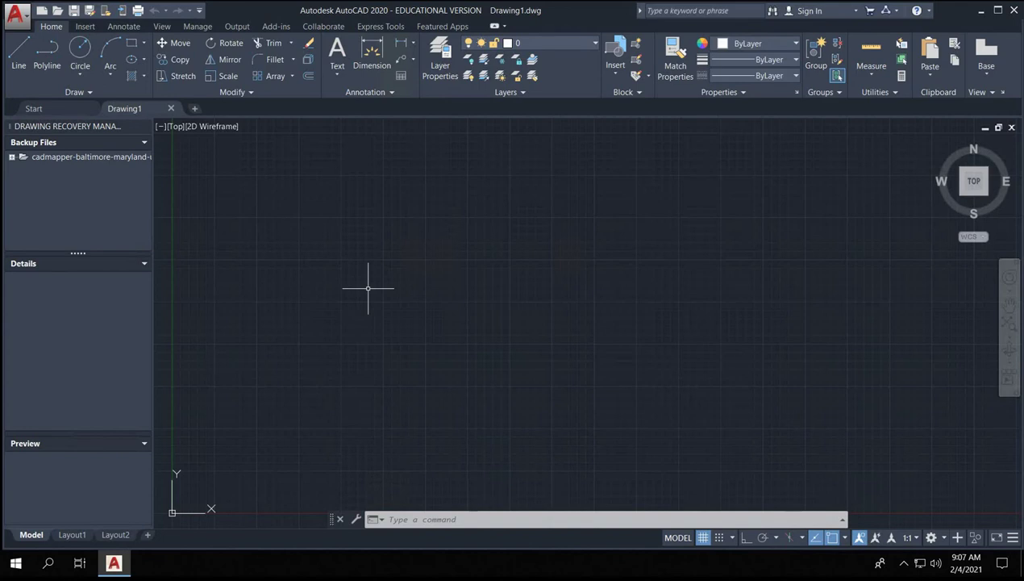
- Use UNITS to set Architectural length units and a Unitless insertion scale, then apply
text(units)
key(Return)
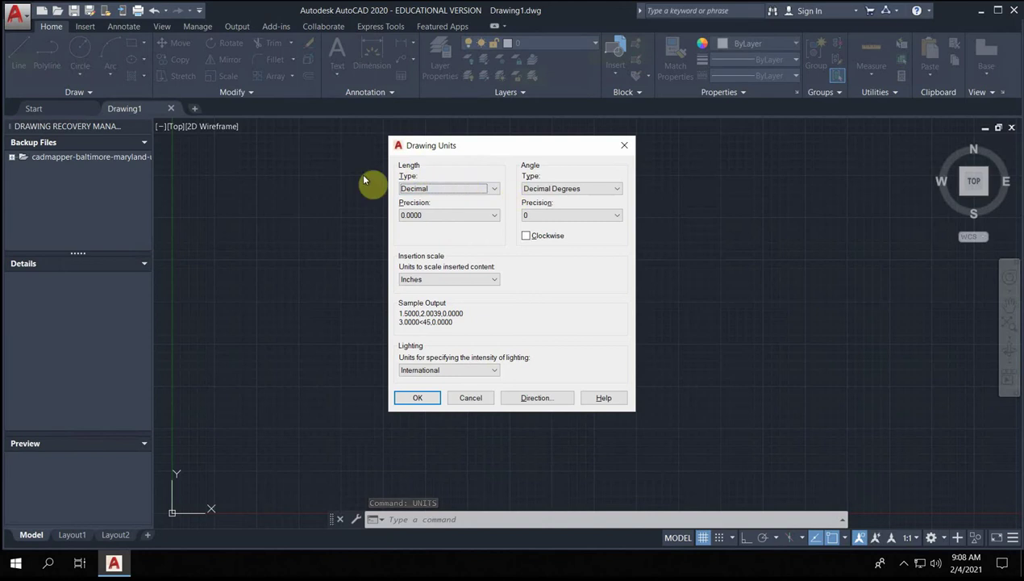
click(443, 188)
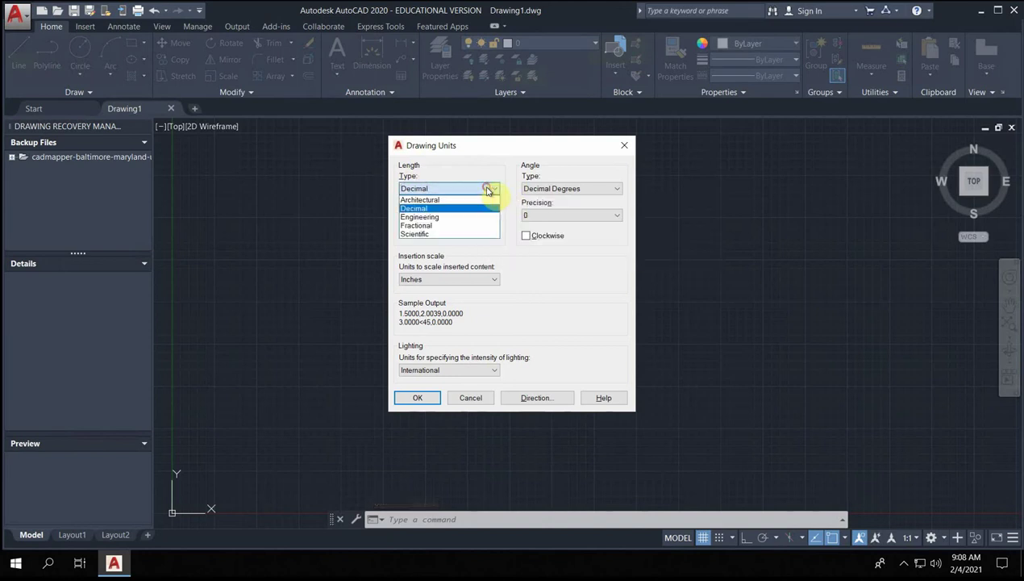
click(447, 200)
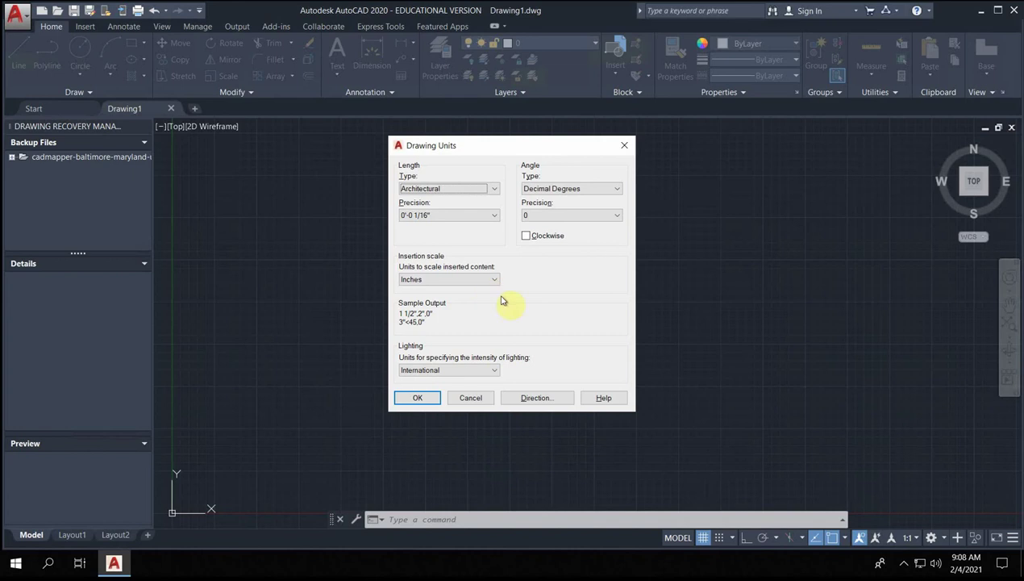
click(481, 279)
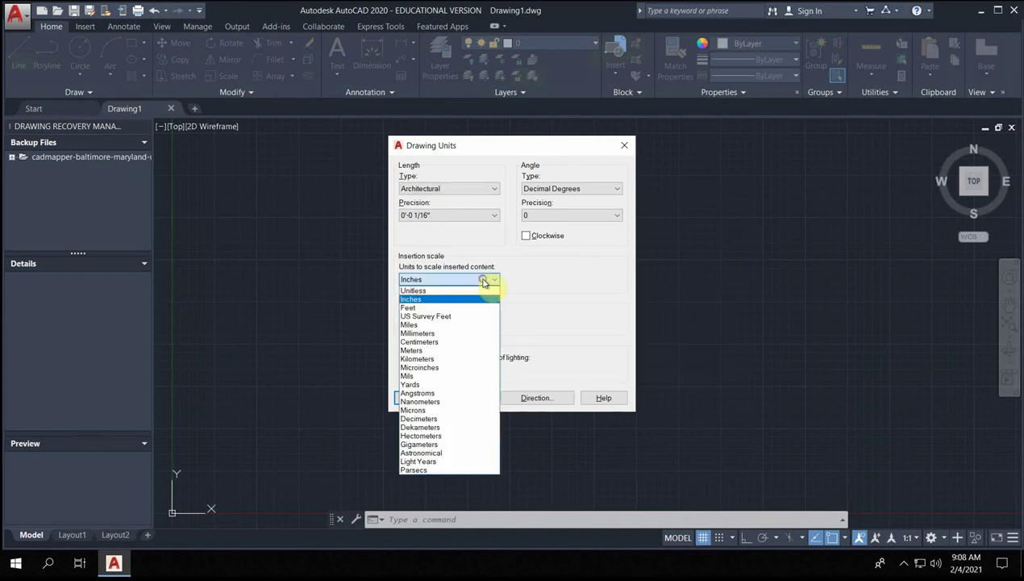
click(452, 291)
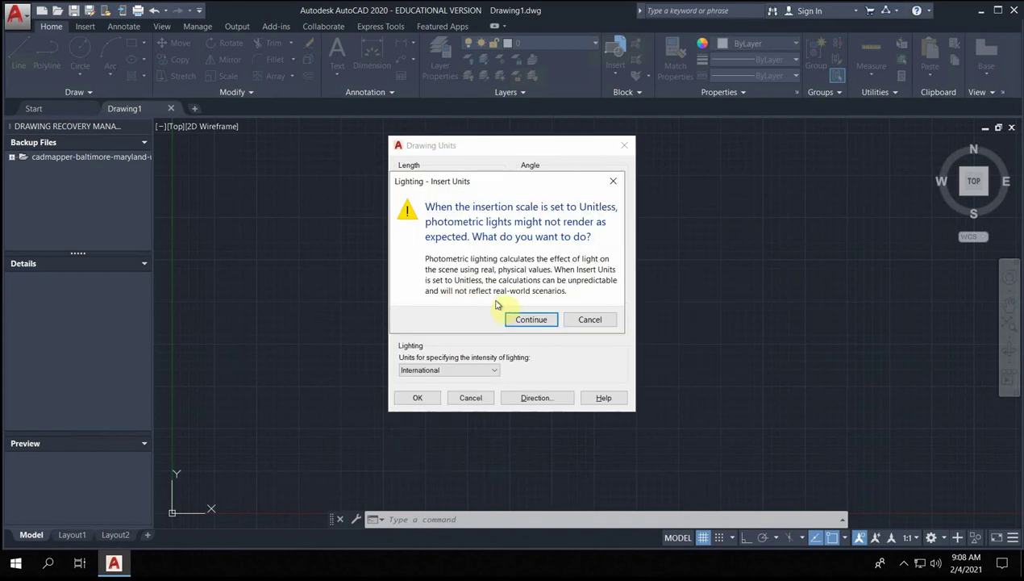
click(532, 320)
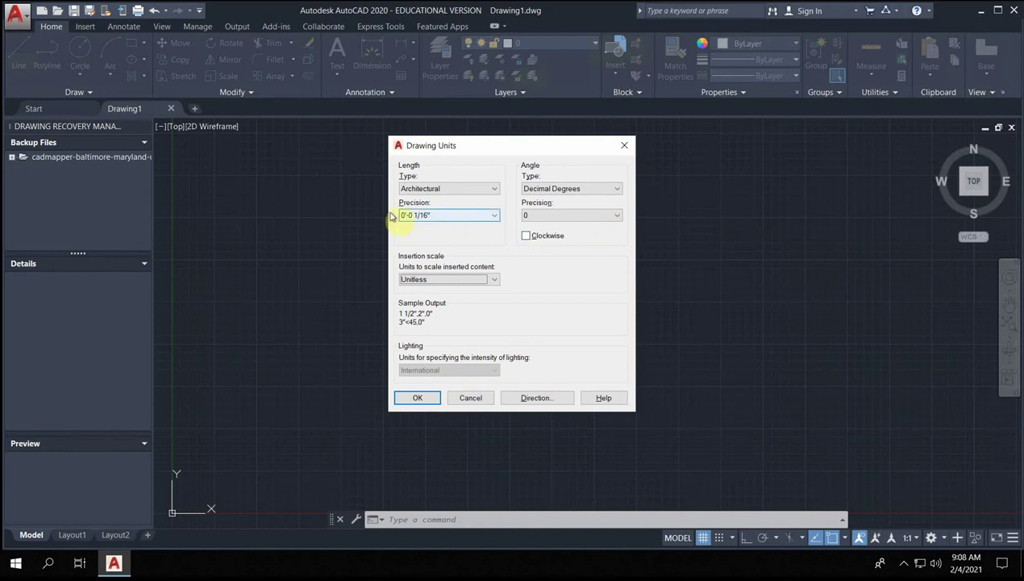
click(415, 397)
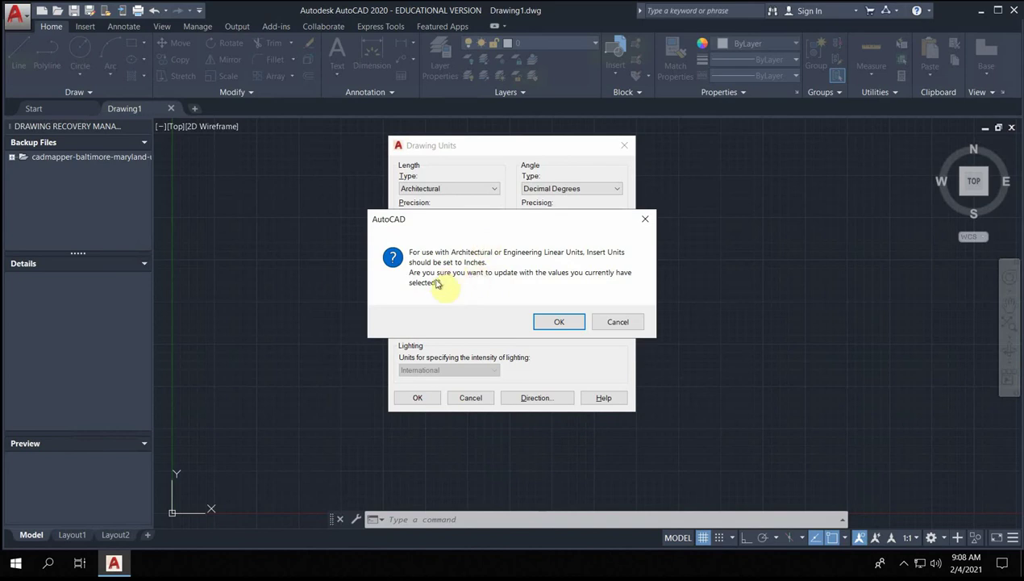
click(556, 322)
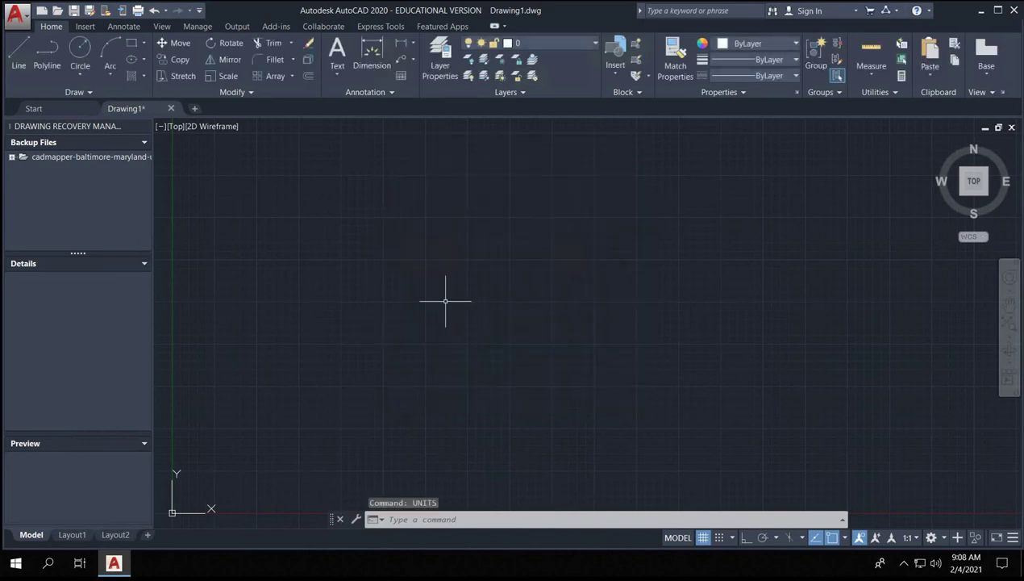
- Move the UCS origin slightly upward to a new position
scroll(462, 272, down, 2)
scroll(462, 272, down, 3)
scroll(309, 362, up, 5)
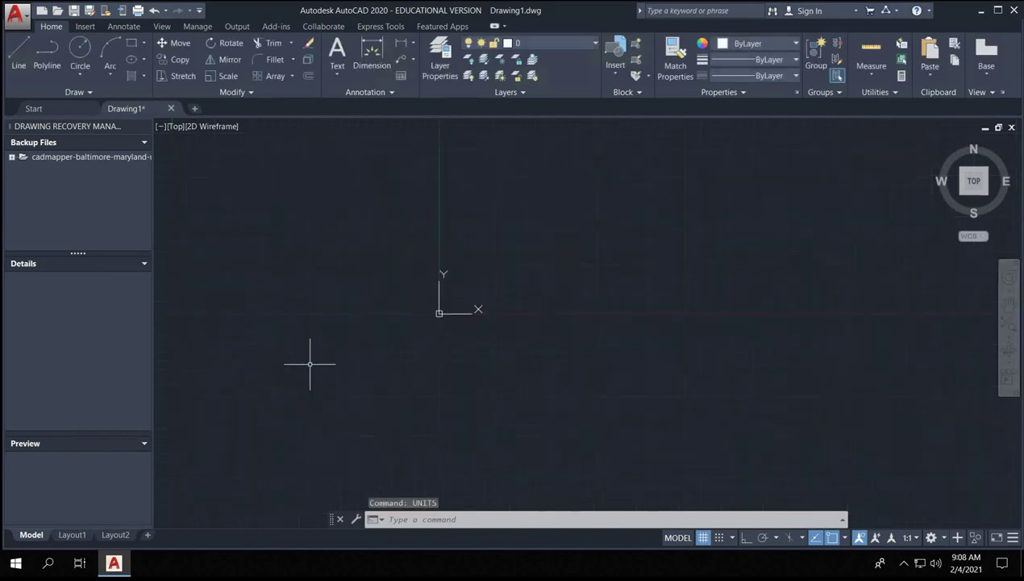
scroll(309, 363, down, 8)
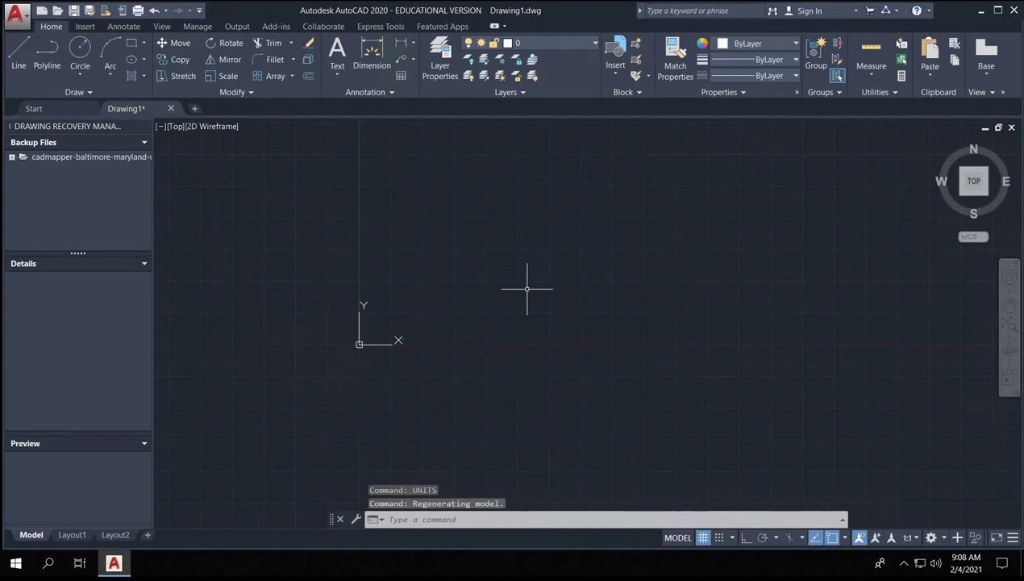
scroll(353, 317, up, 2)
scroll(353, 317, up, 3)
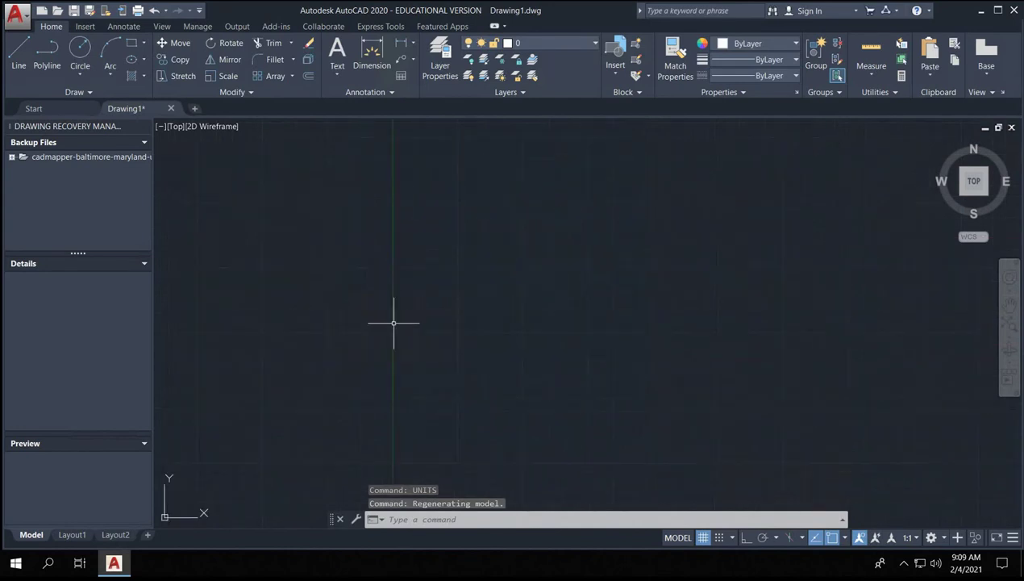
scroll(398, 318, down, 4)
middle_drag(392, 327, 373, 270)
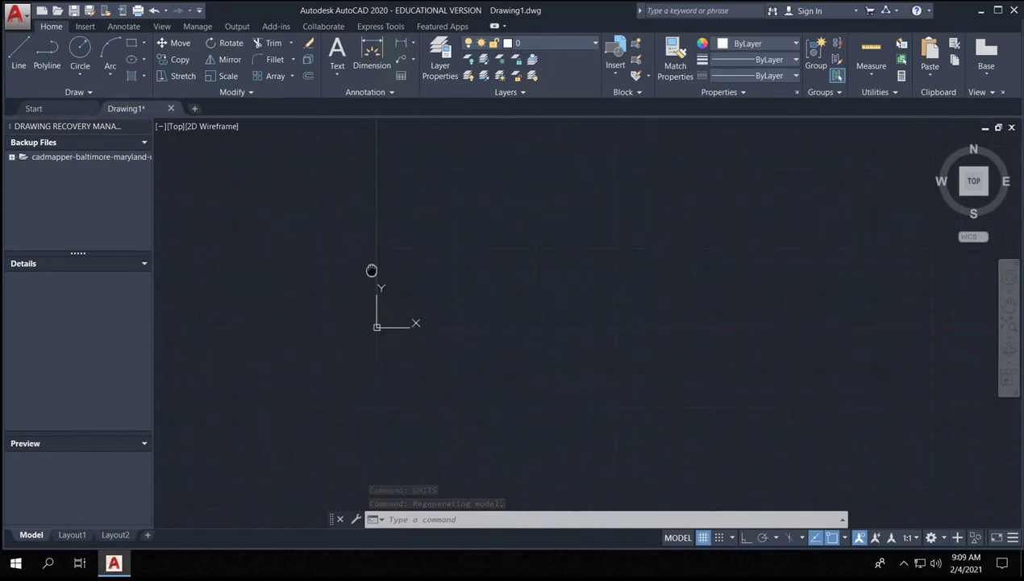
scroll(374, 271, up, 1)
scroll(367, 355, up, 4)
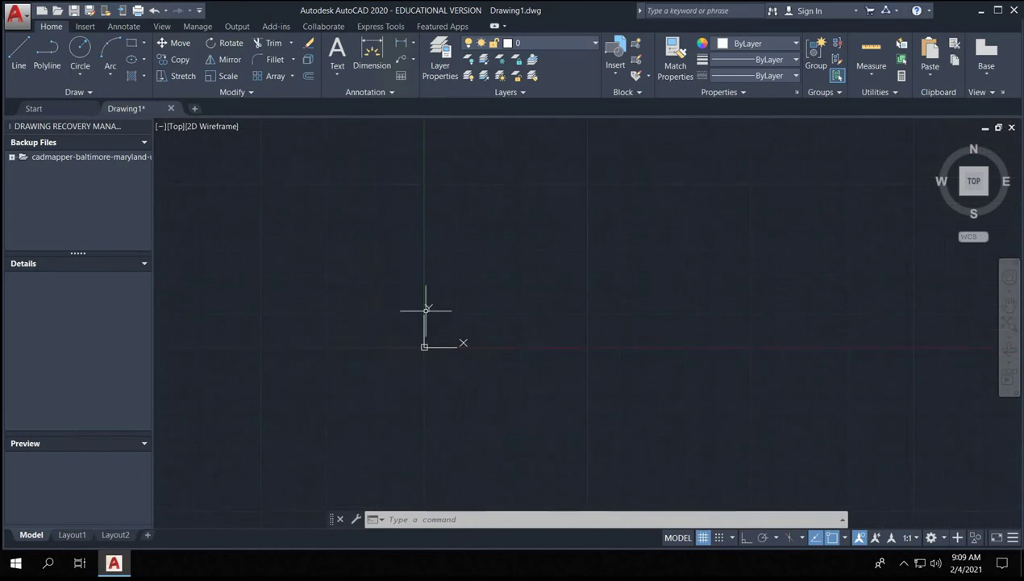
drag(424, 346, 426, 312)
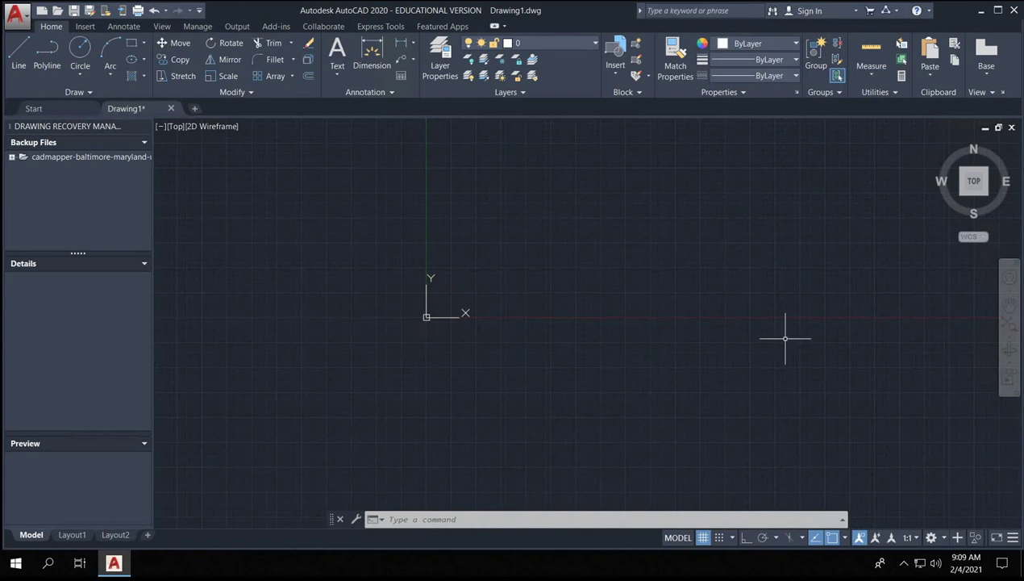
- Start the LINE command, ready for a first point
click(406, 519)
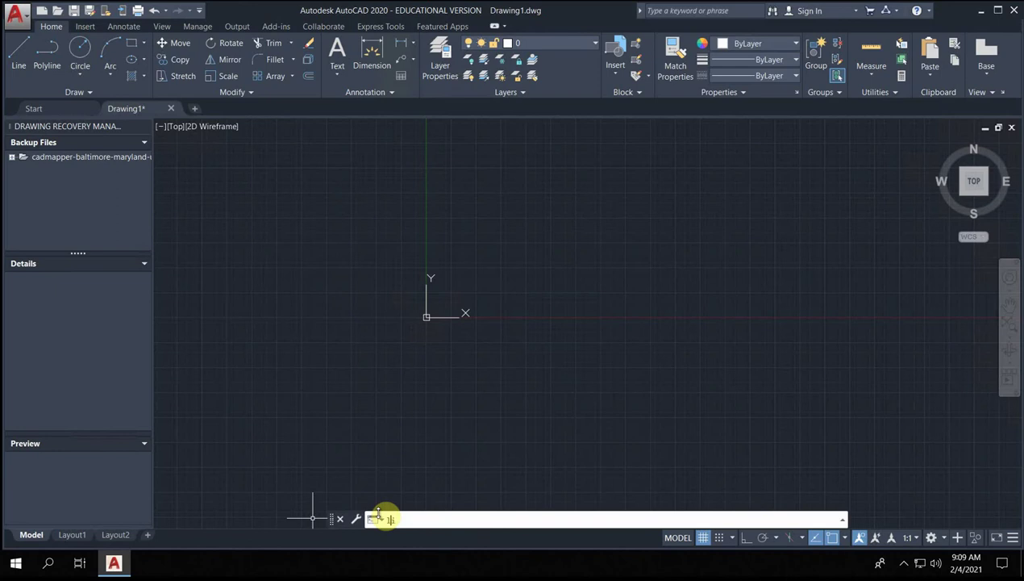
key(Return)
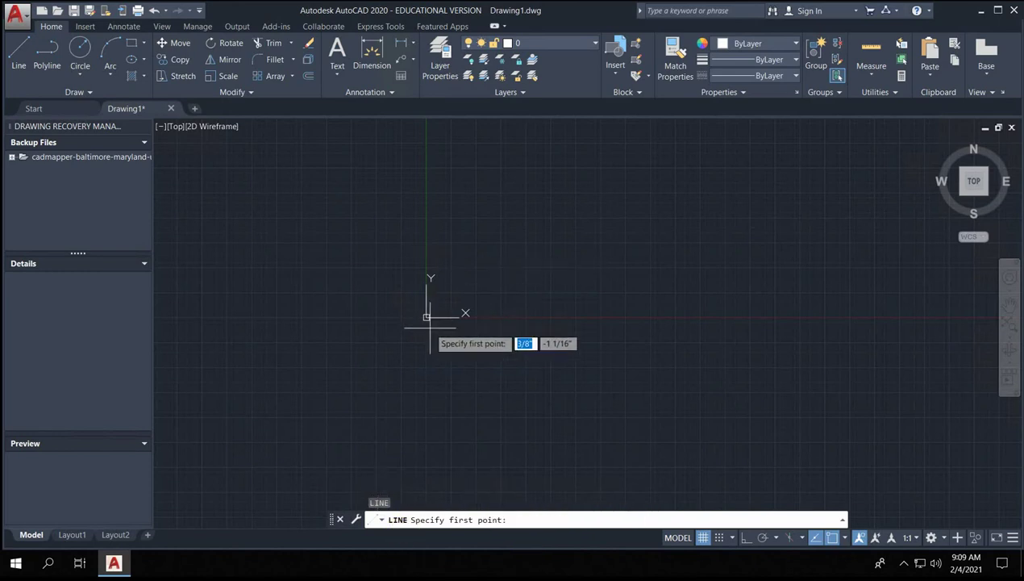
scroll(456, 305, up, 5)
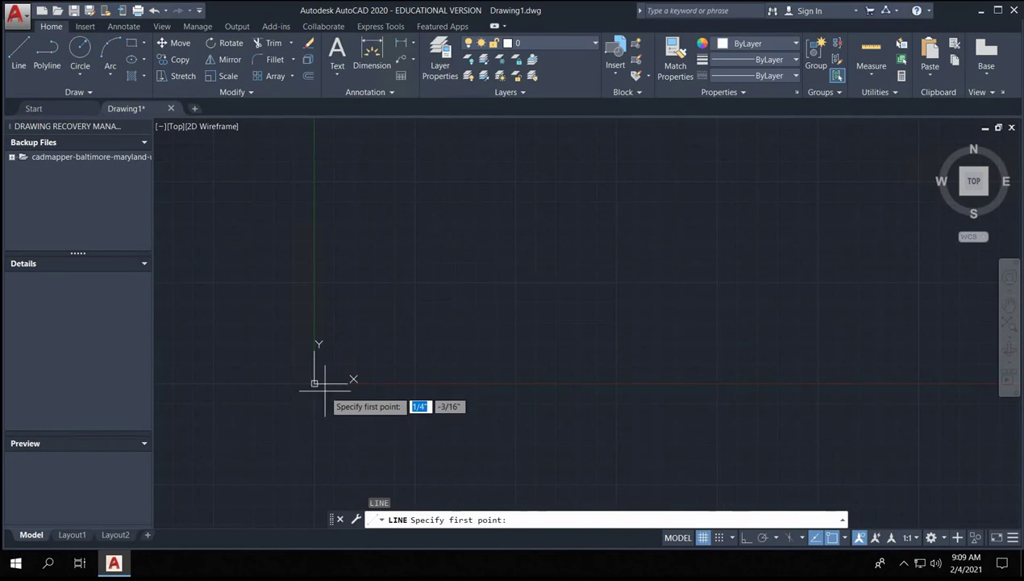
scroll(309, 385, up, 2)
scroll(309, 385, up, 3)
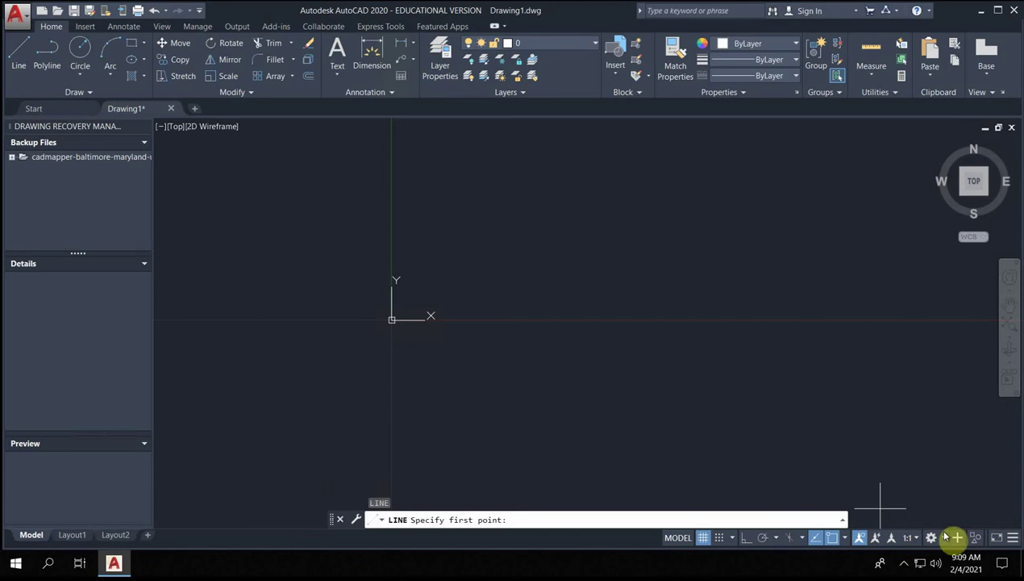
- Turn on Grid Snap on the status bar
click(733, 538)
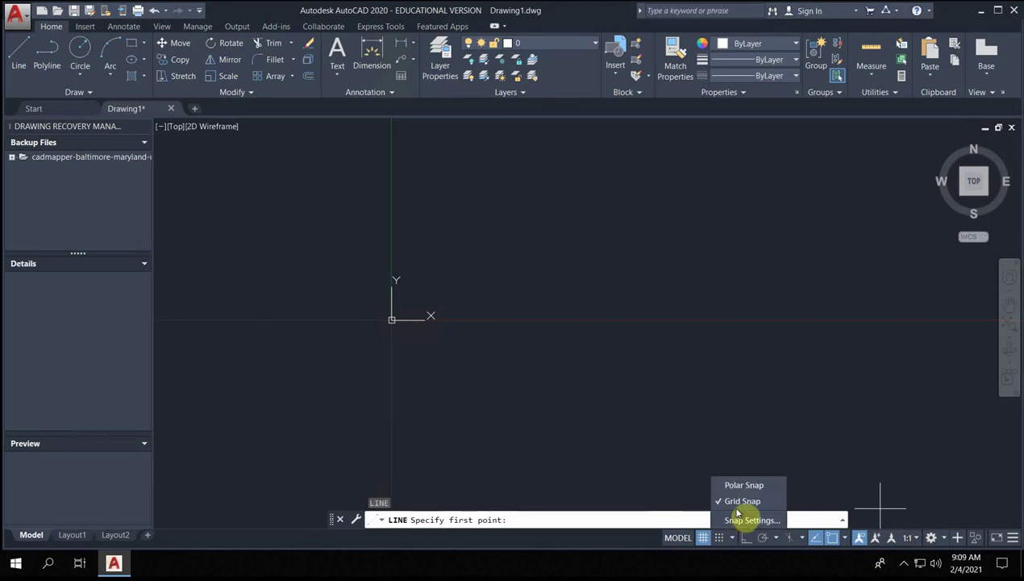
click(737, 504)
click(720, 537)
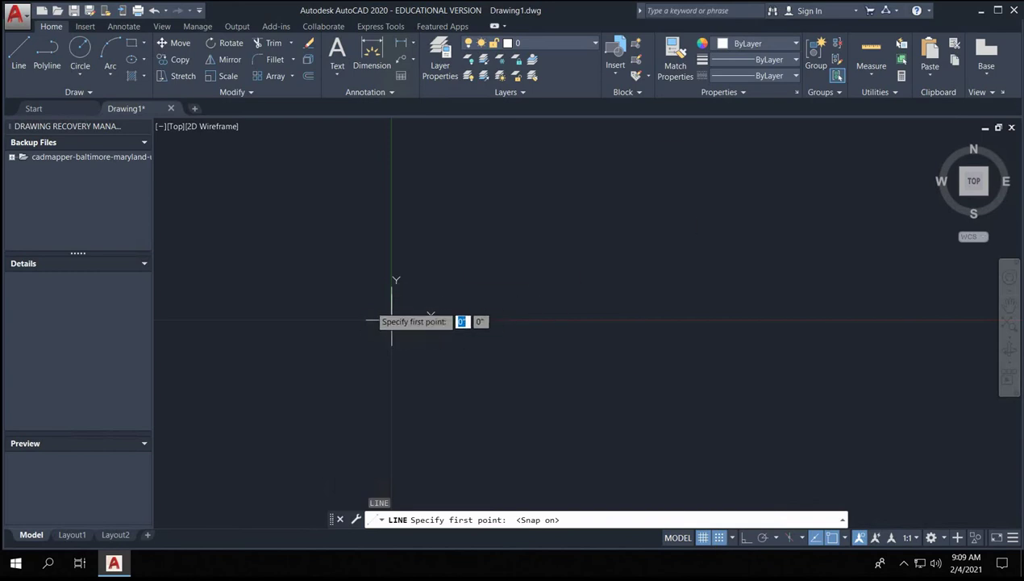
click(392, 320)
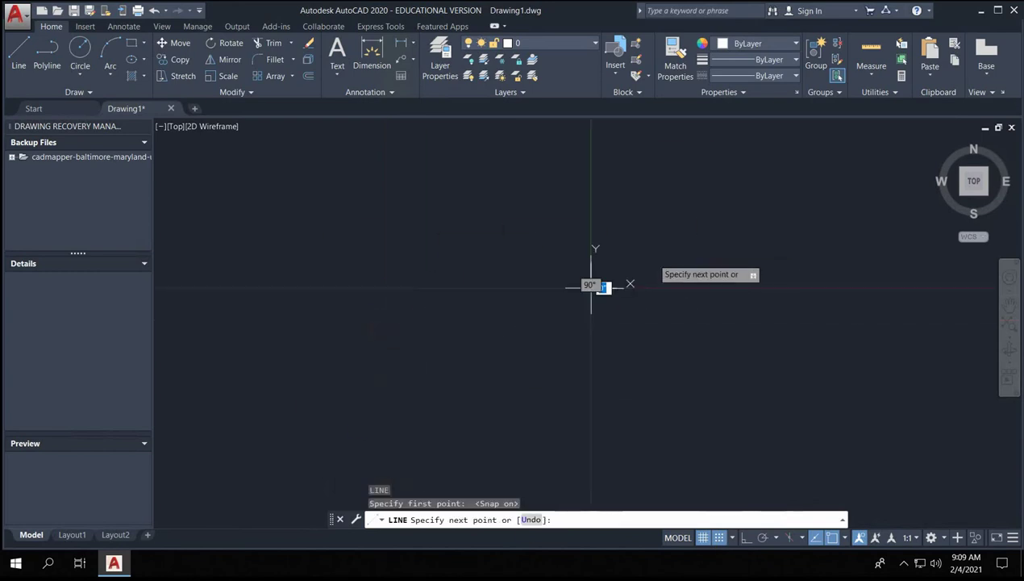
key(Escape)
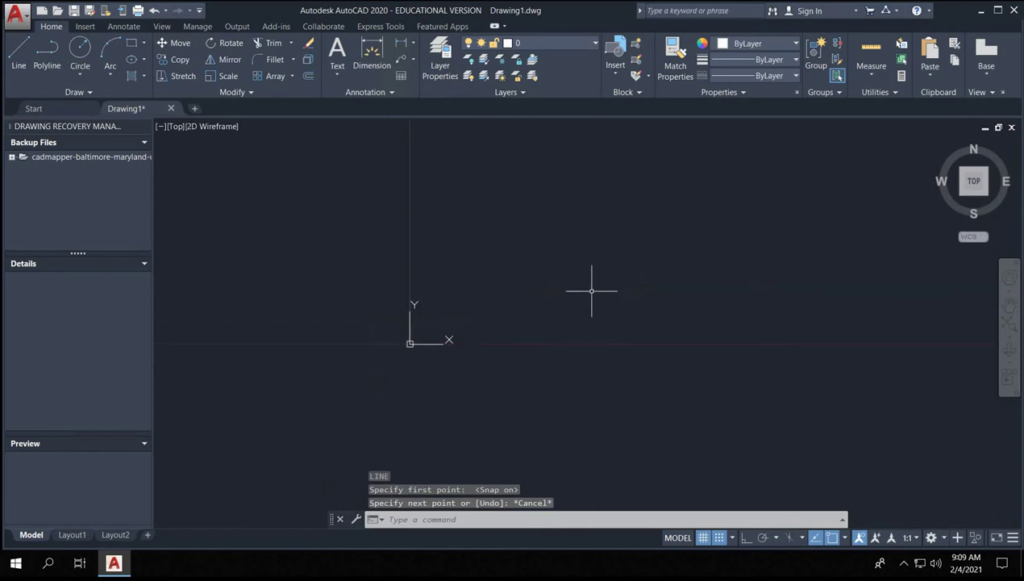
- Start a trial line, cancel it, and recenter the view
text(i)
key(BackSpace)
text(line)
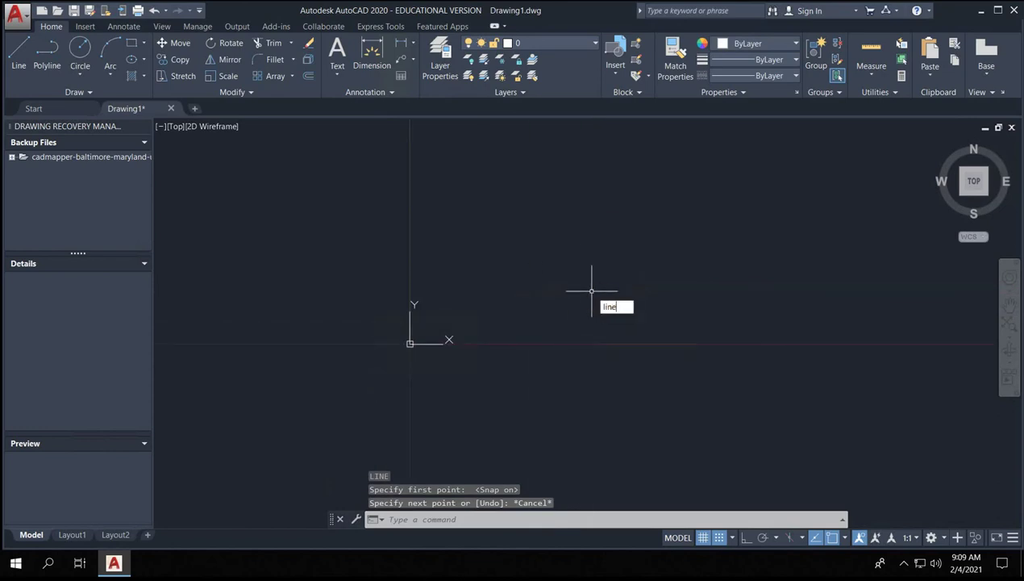
key(Return)
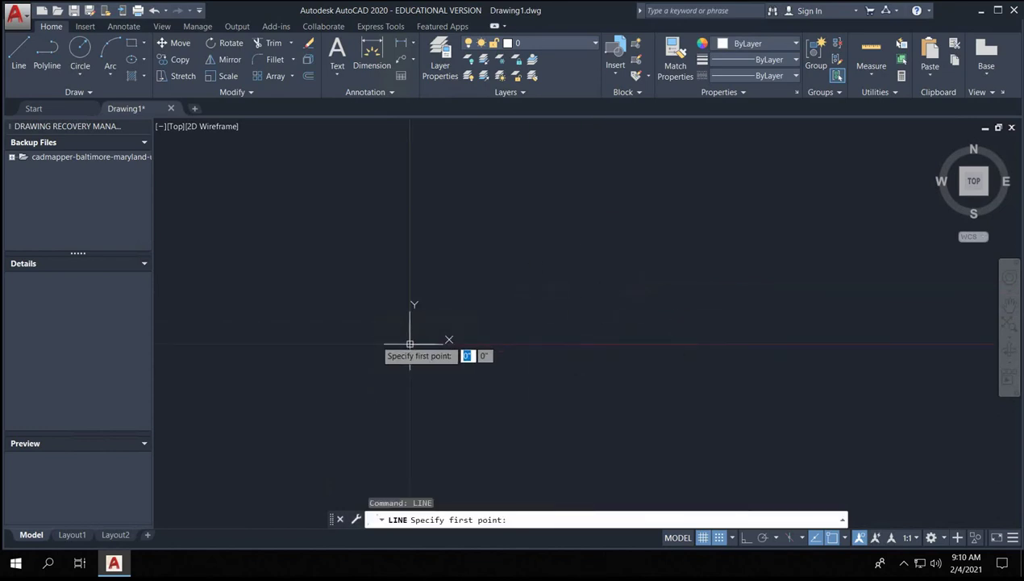
click(410, 342)
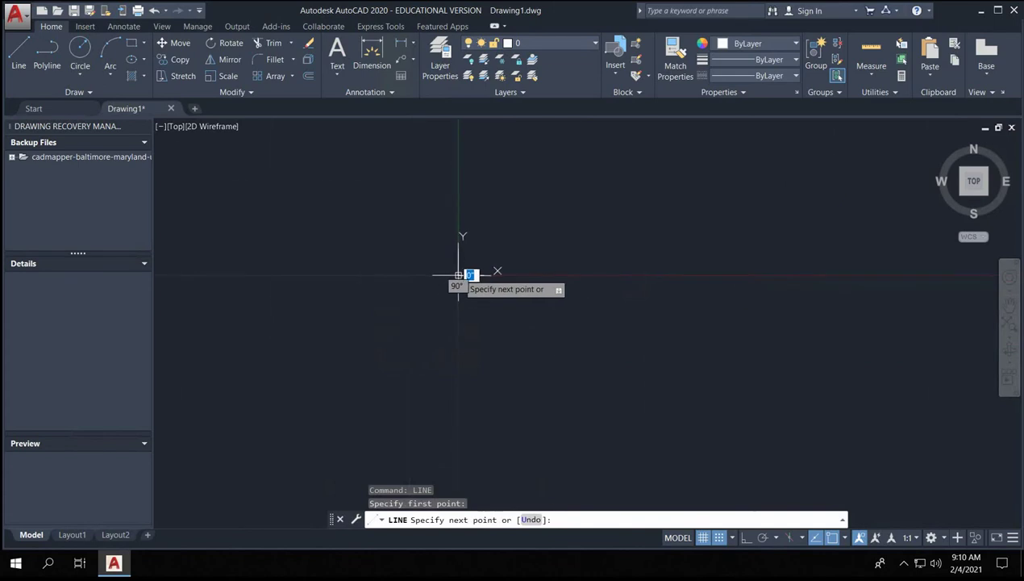
scroll(440, 282, up, 1)
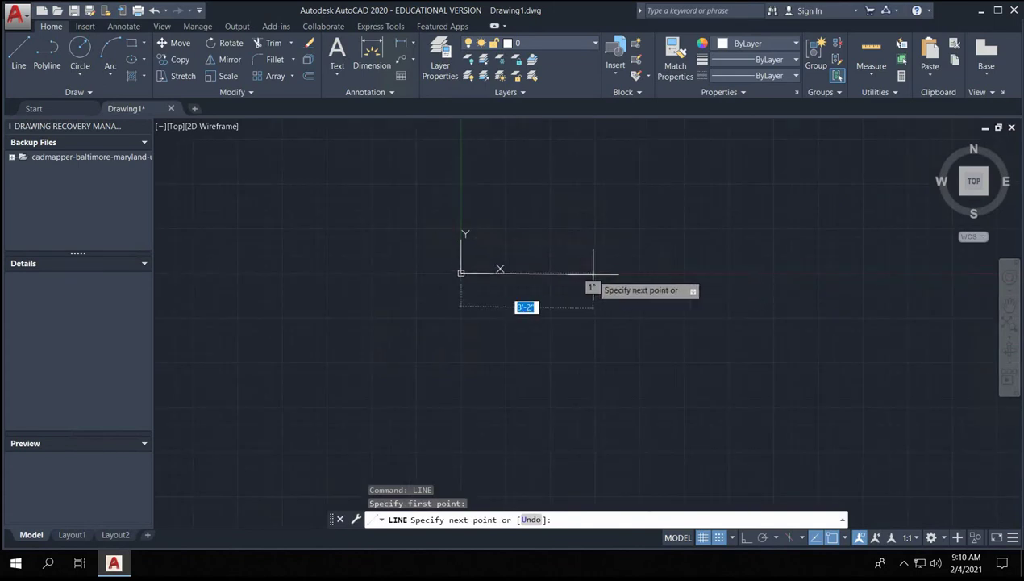
scroll(645, 274, up, 4)
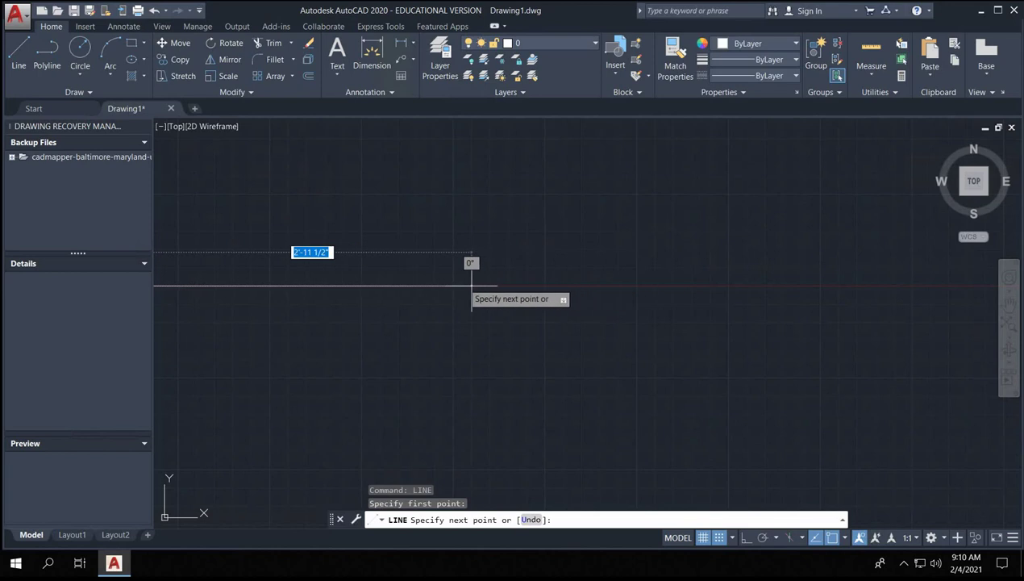
scroll(398, 266, down, 5)
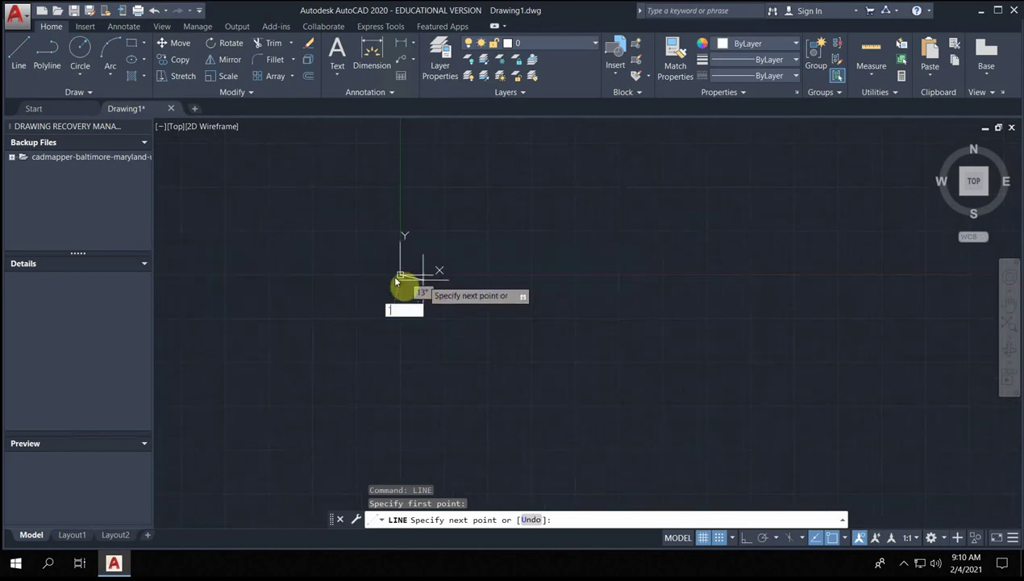
key(Escape)
key(Escape)
middle_drag(350, 244, 394, 269)
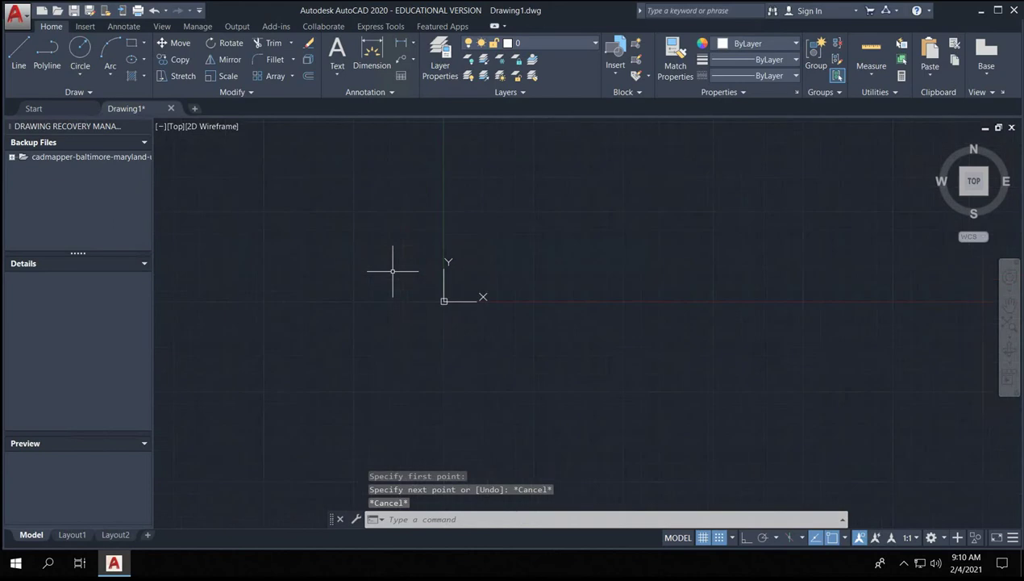
- Draw a line from 0,0,0 with a 2.5-inch horizontal bottom edge
text(line)
key(Return)
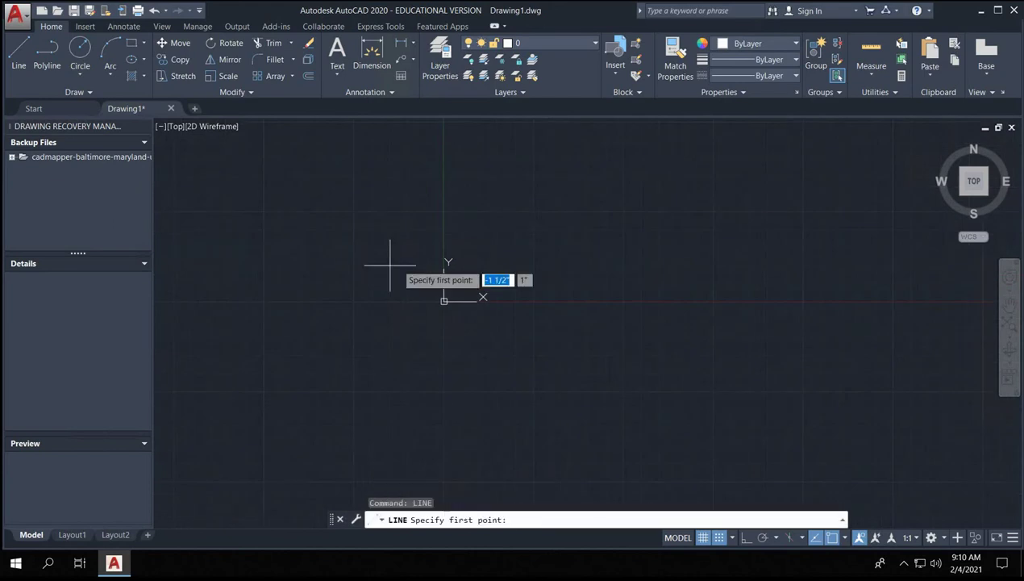
text(0,0,0)
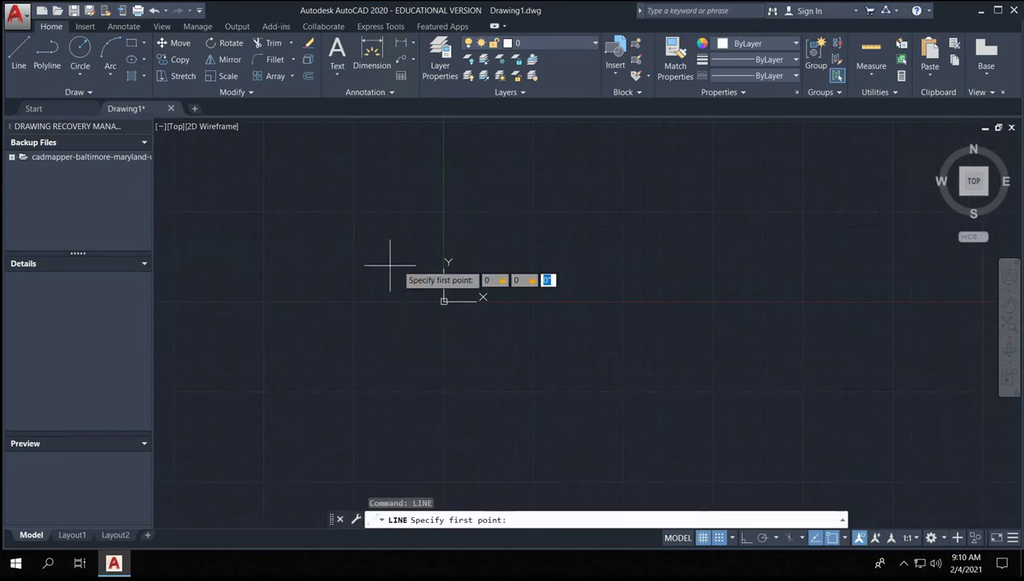
key(Return)
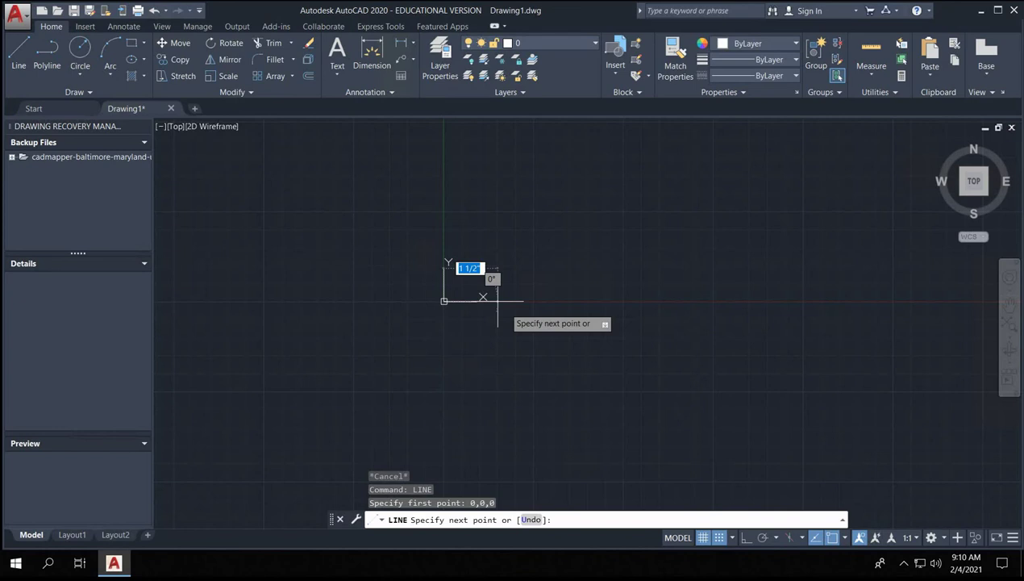
text(2.5)
key(Tab)
text(0)
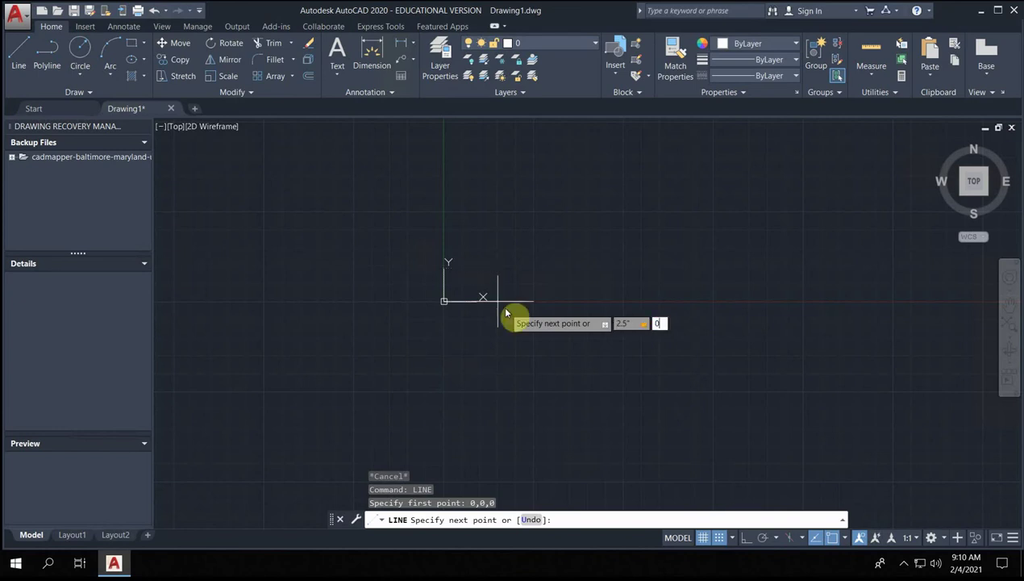
key(Return)
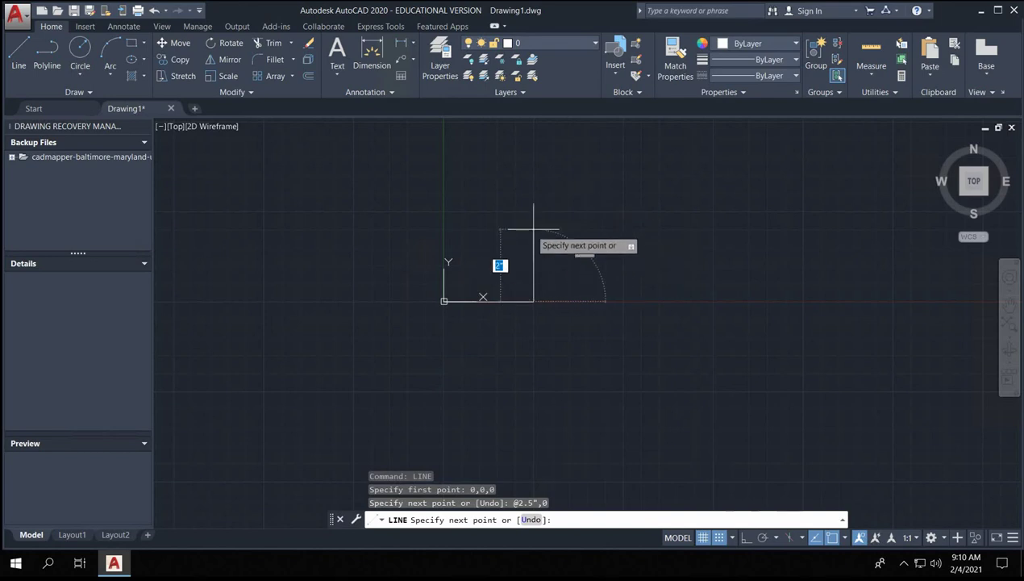
- Add the 2.5-inch right and top edges and close the square at the origin
text(0,2.5)
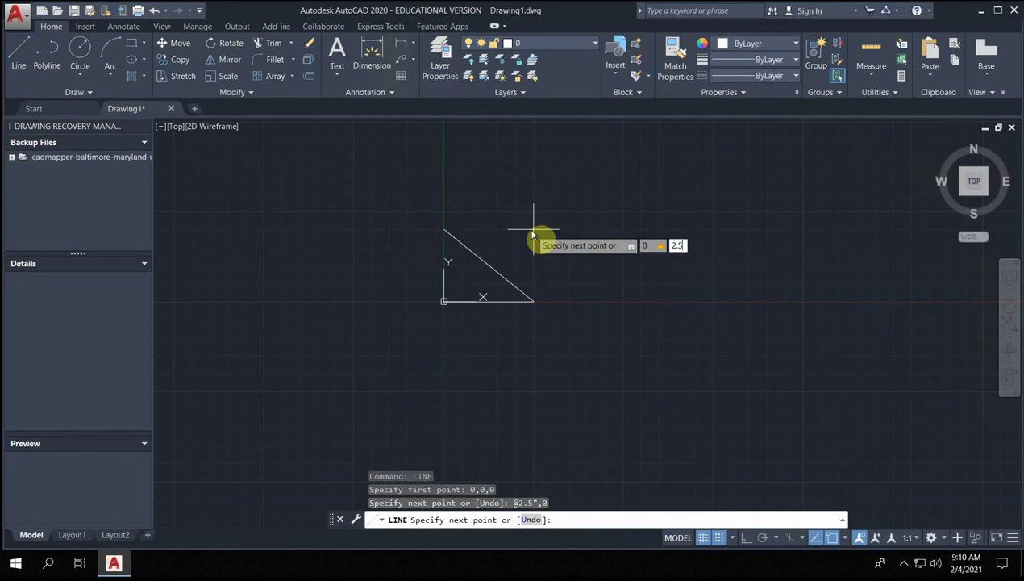
key(Return)
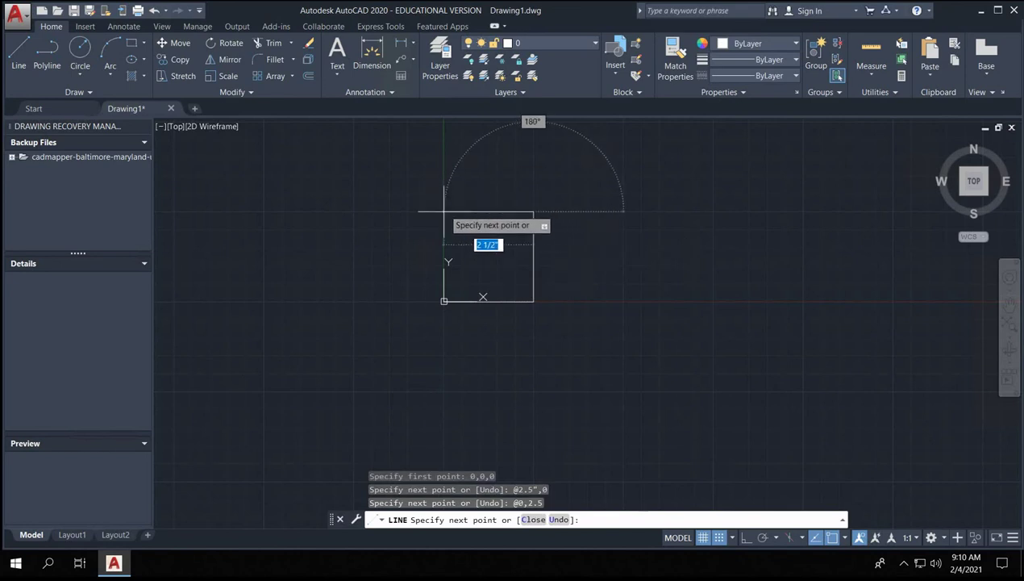
text(0,-2.5)
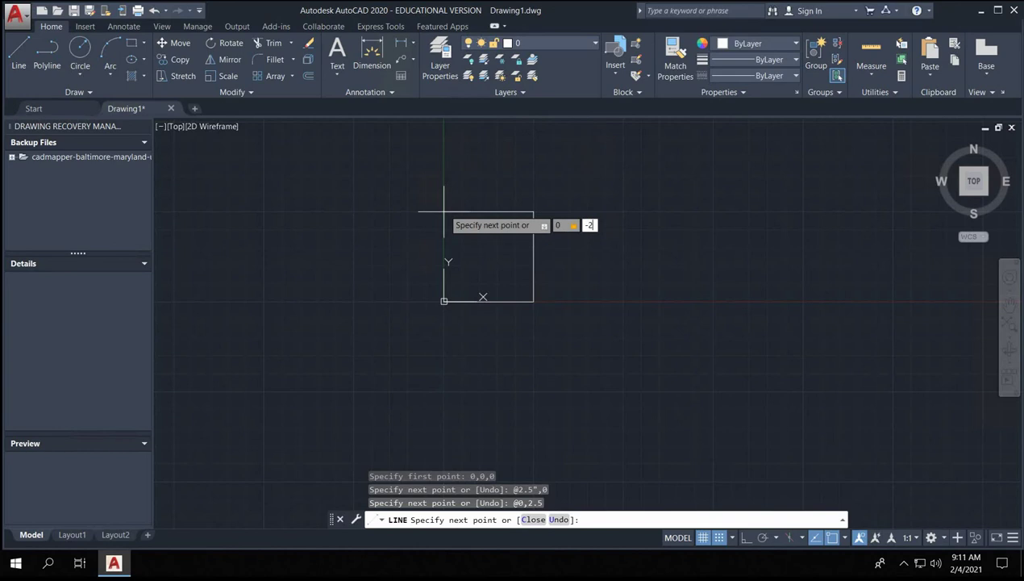
key(Return)
key(ctrl+z)
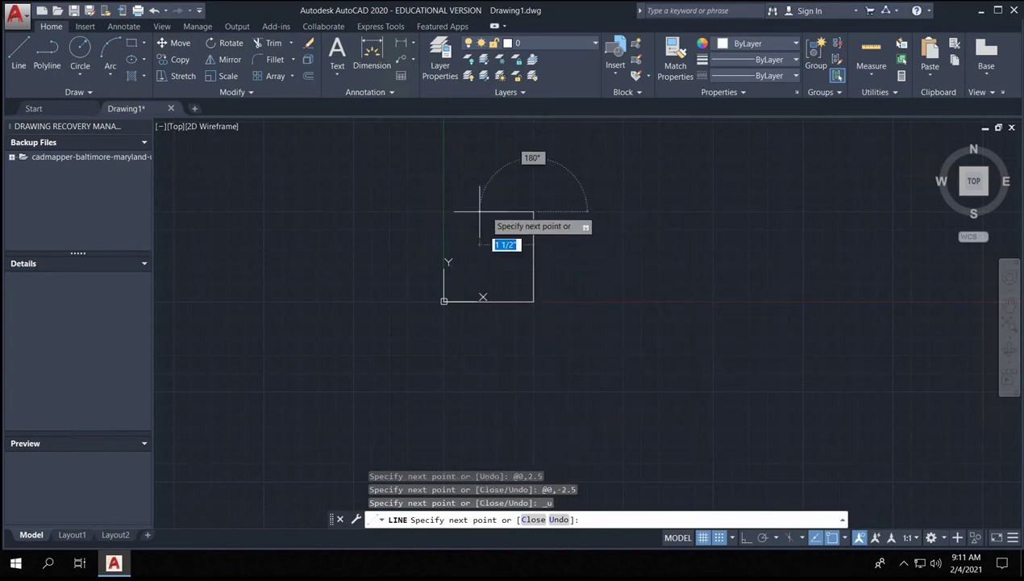
text(-2.5,0)
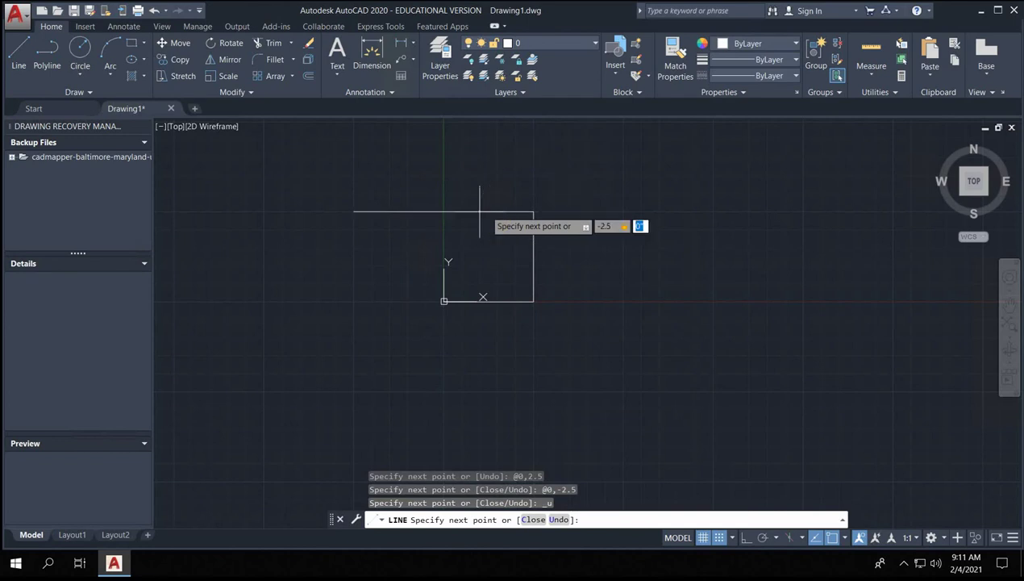
key(Return)
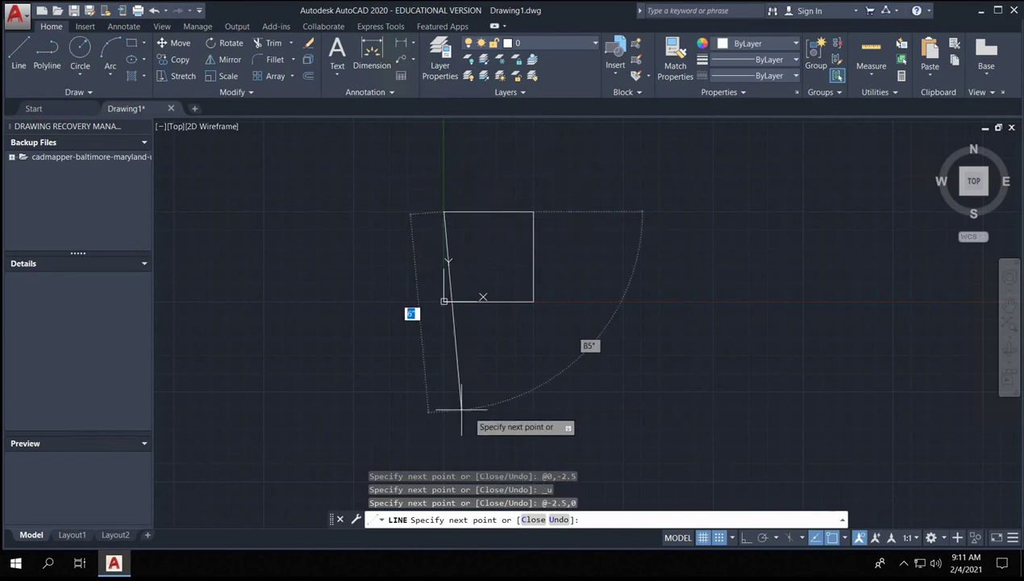
click(444, 300)
- Start a second square to the right with a 2.5-inch bottom edge
key(Escape)
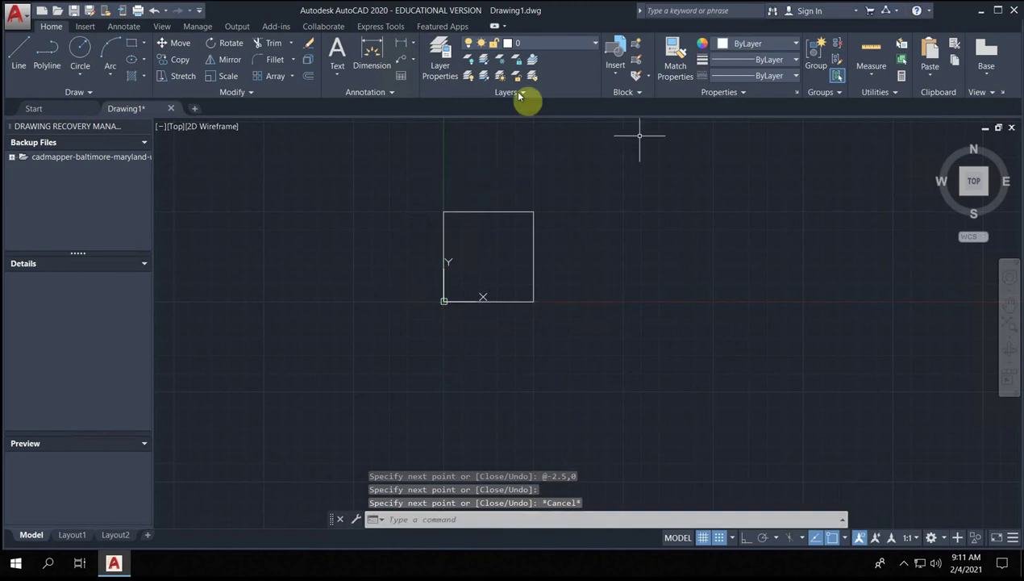
middle_drag(720, 256, 595, 282)
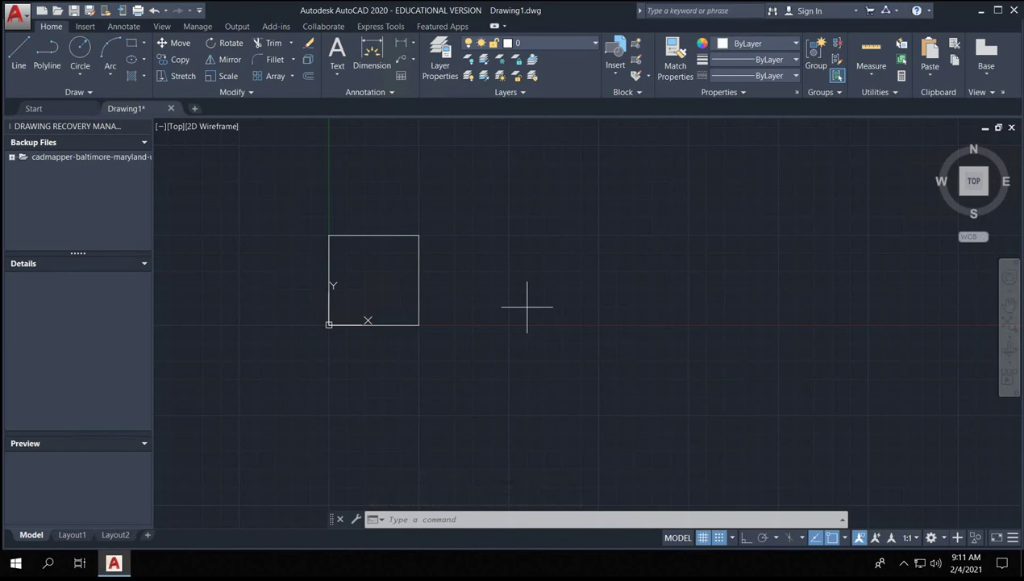
text(l)
key(Return)
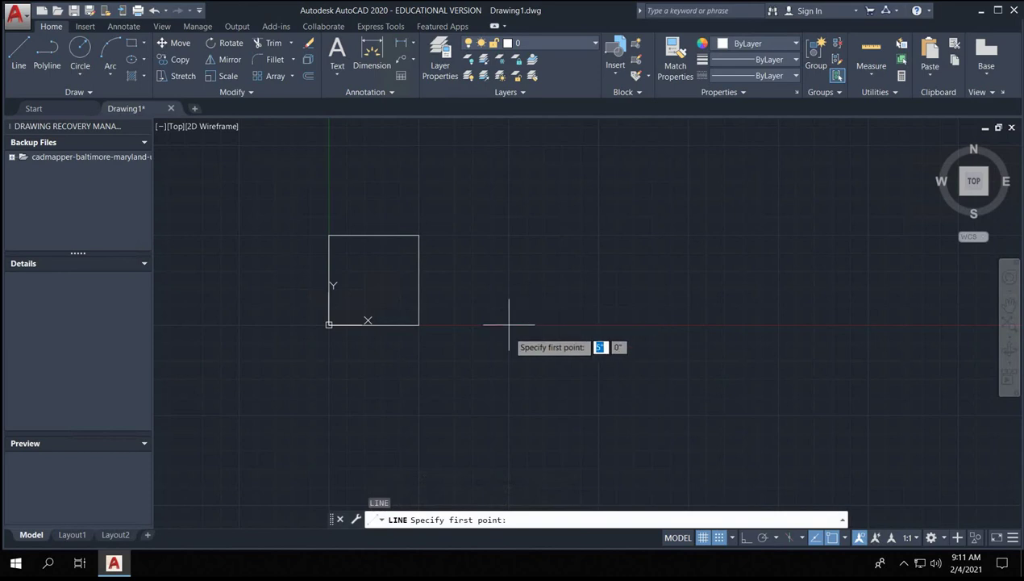
click(509, 325)
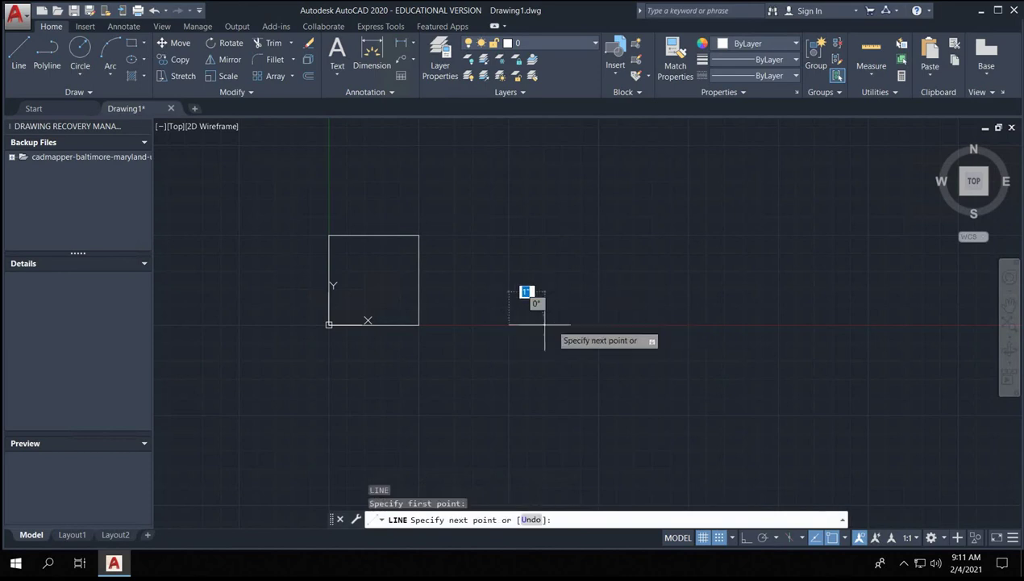
text(2.5)
key(Return)
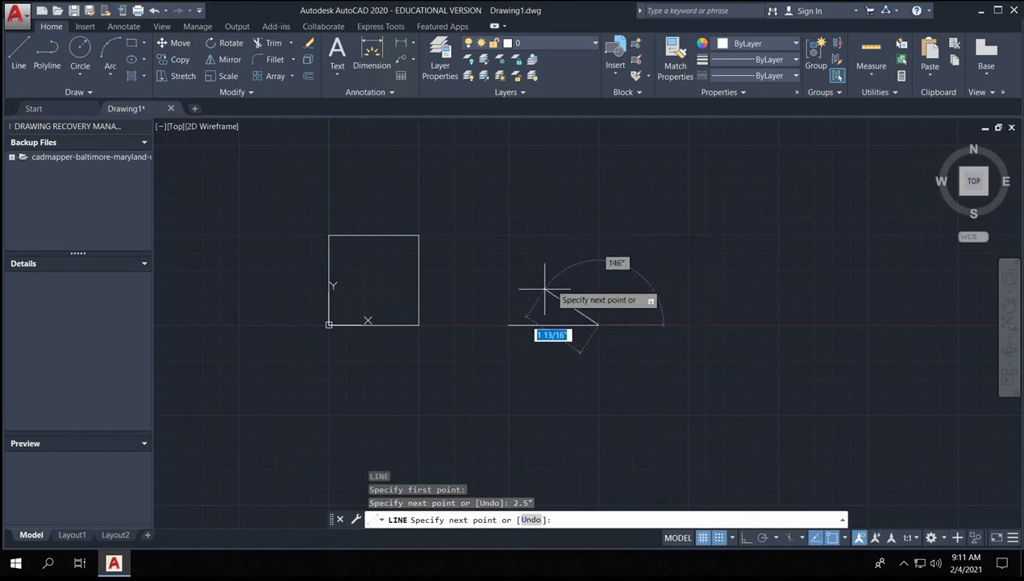
- Add the 2.5-inch right, top and closing edges of the second square
text(2.5)
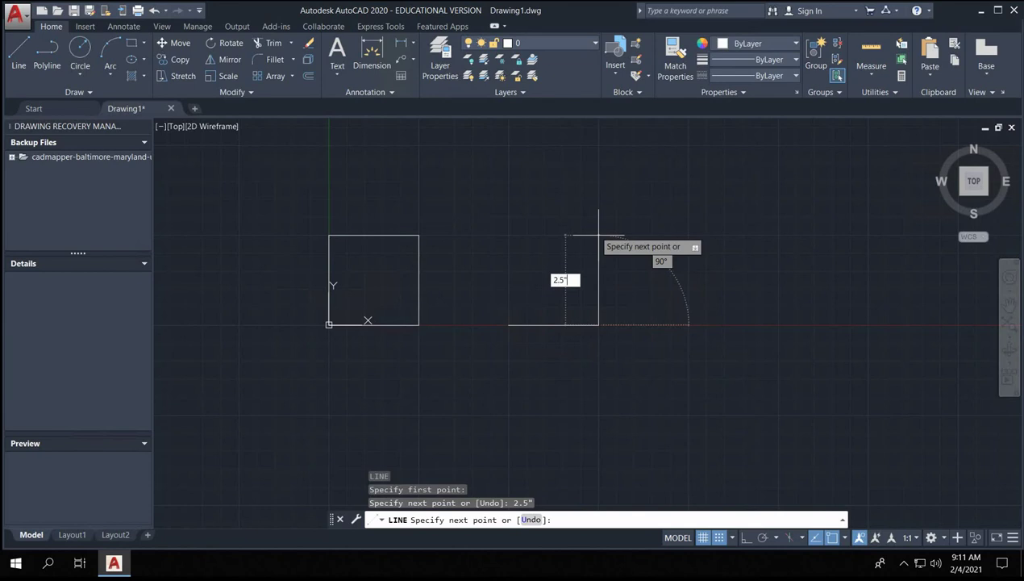
key(Return)
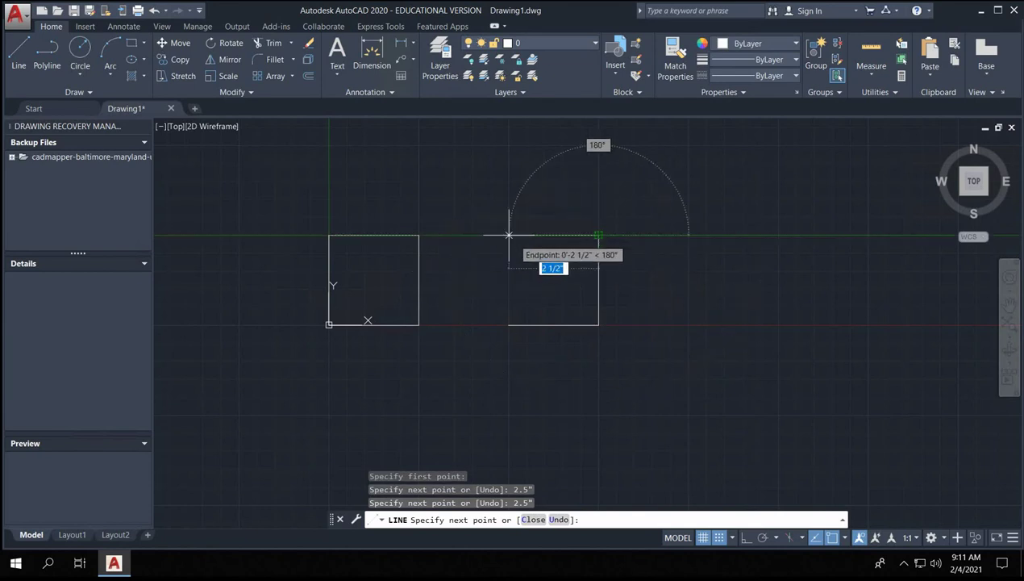
text(2.5)
key(Return)
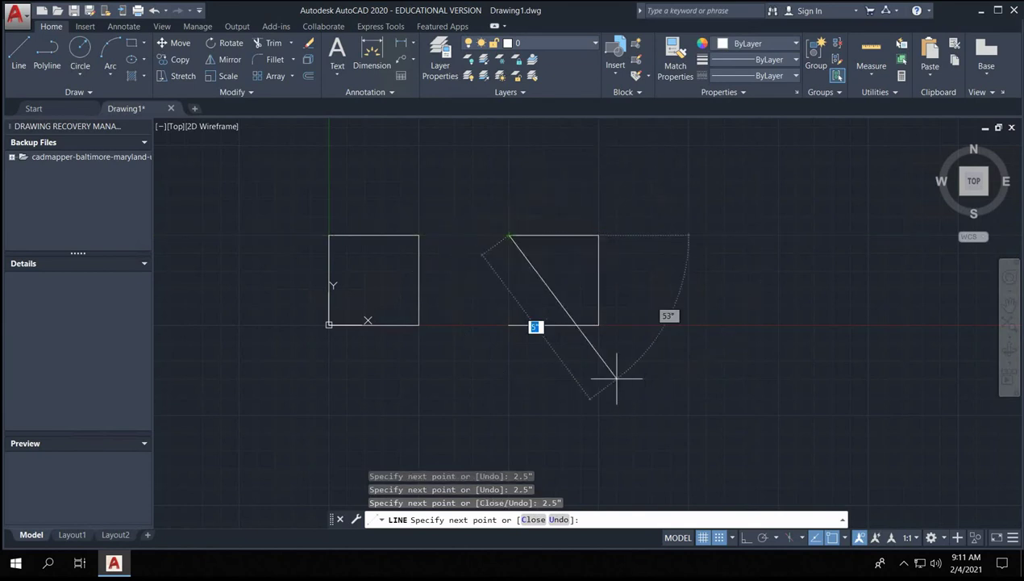
text(2)
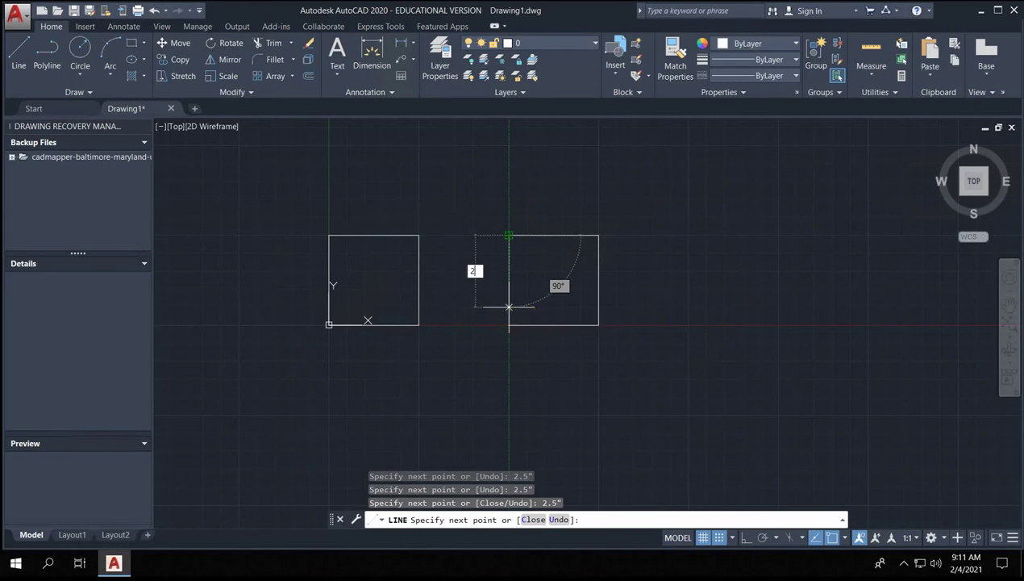
text(.5)
key(Return)
key(Return)
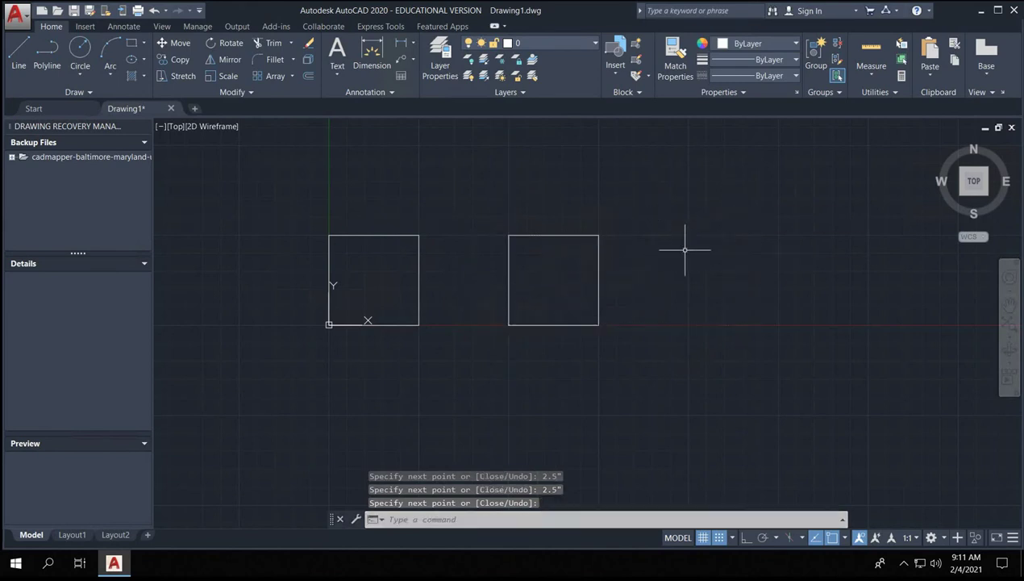
scroll(496, 253, down, 6)
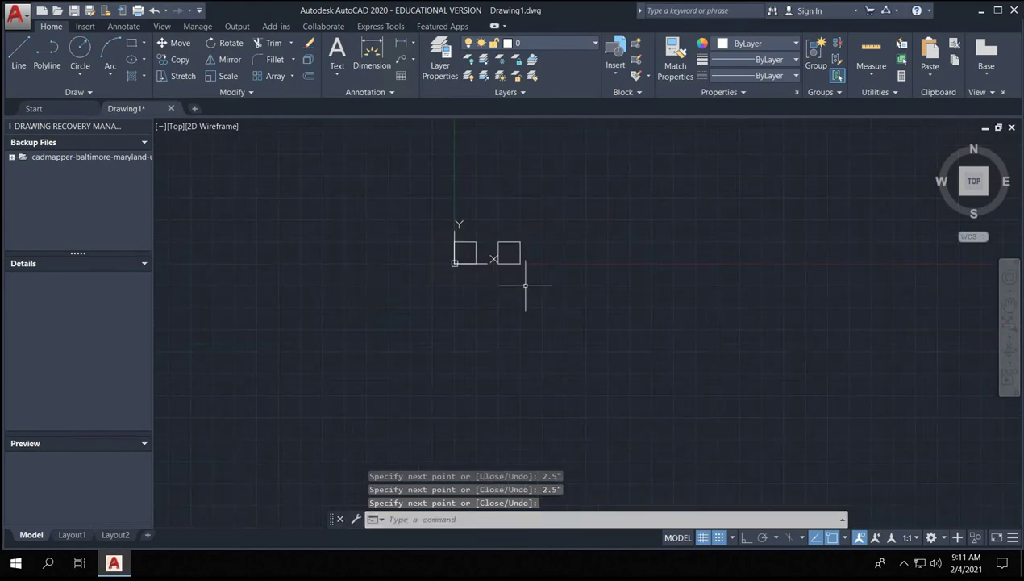
- Turn off Snap while keeping the grid visible
middle_drag(277, 320, 651, 293)
scroll(512, 219, up, 2)
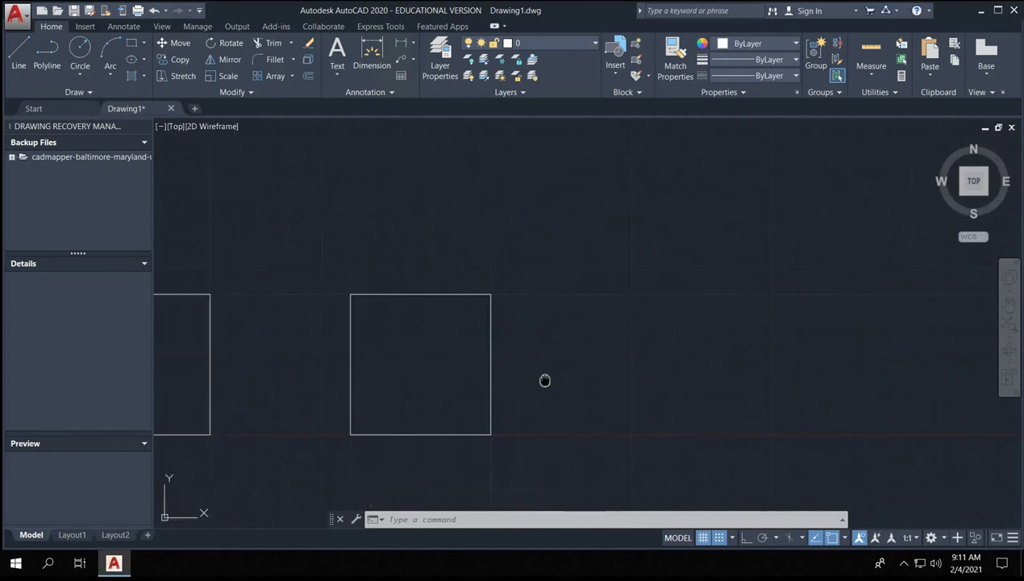
middle_drag(544, 380, 414, 289)
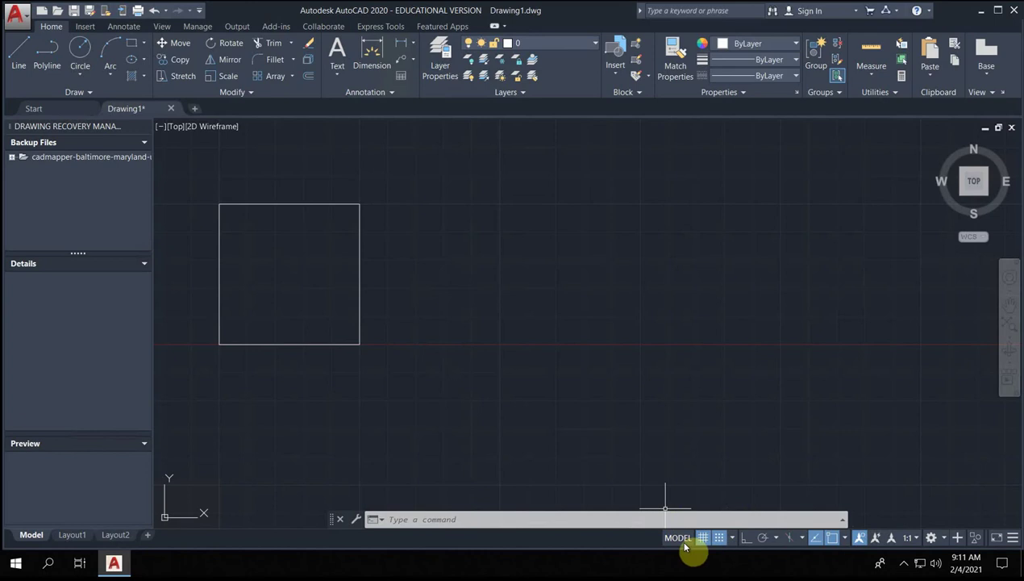
click(719, 537)
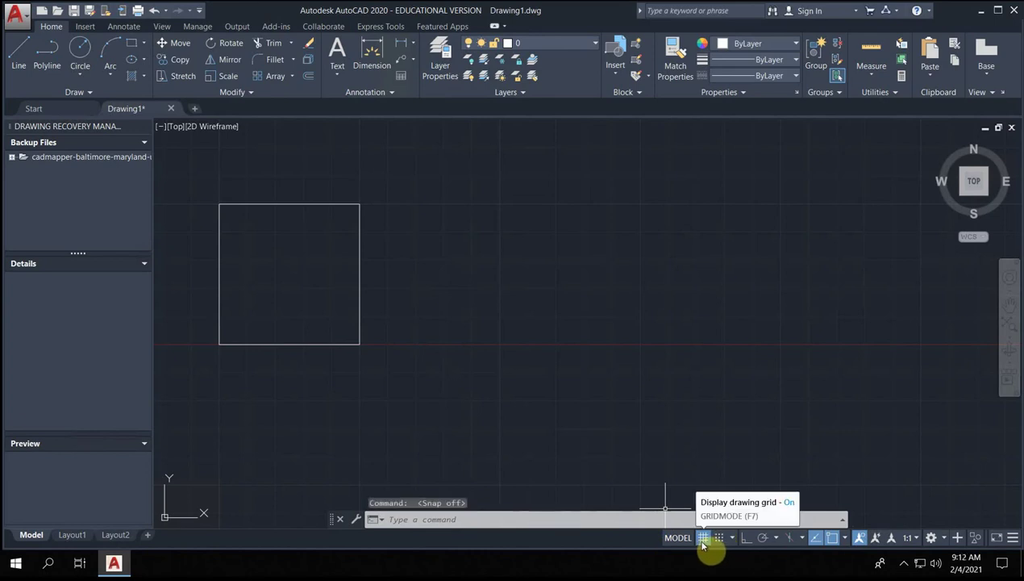
click(703, 538)
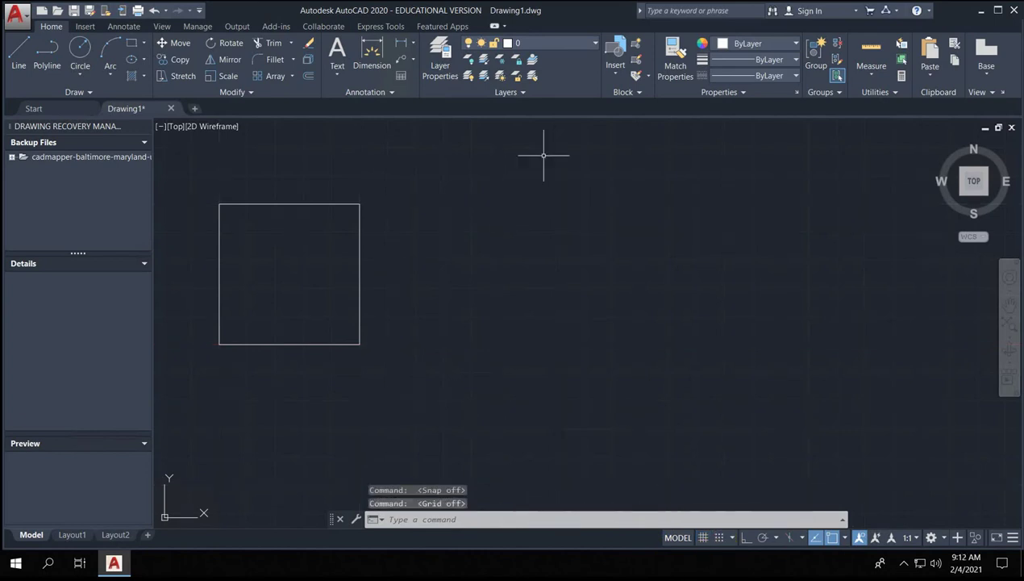
scroll(544, 156, down, 5)
scroll(542, 209, up, 3)
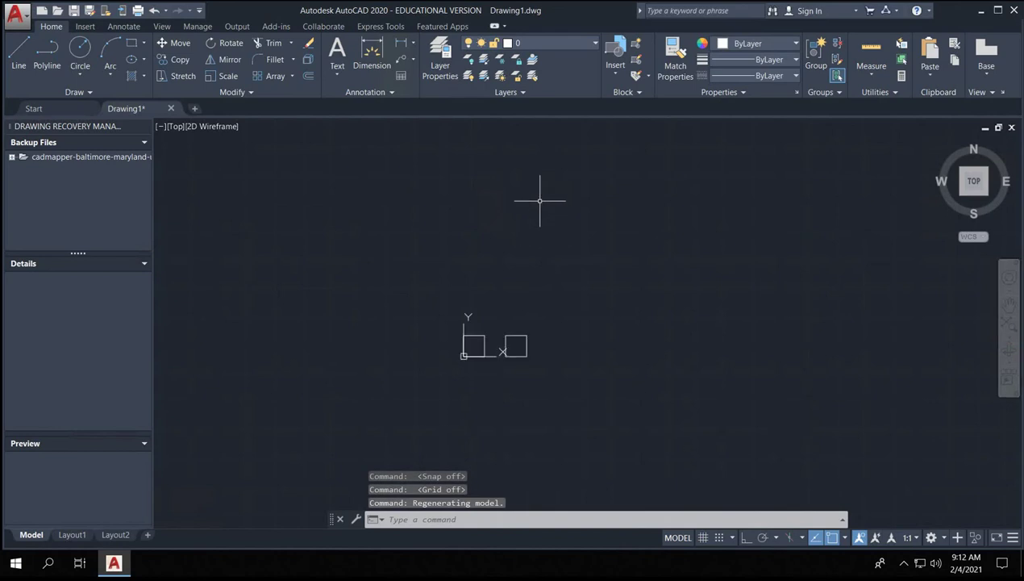
click(704, 538)
- Toggle Ortho on and off, cancelling a trial line right of the squares
middle_drag(529, 394, 559, 329)
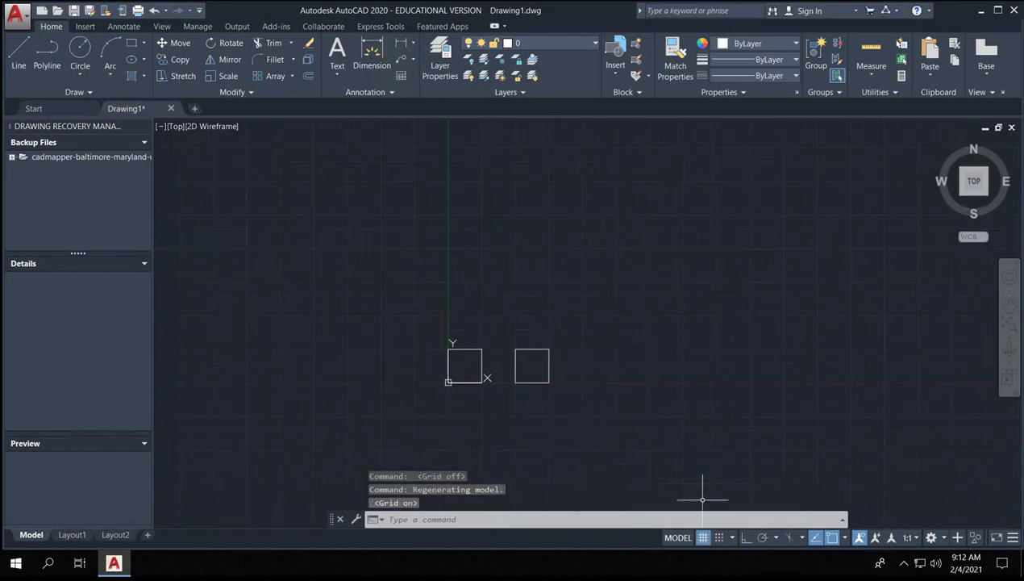
click(747, 538)
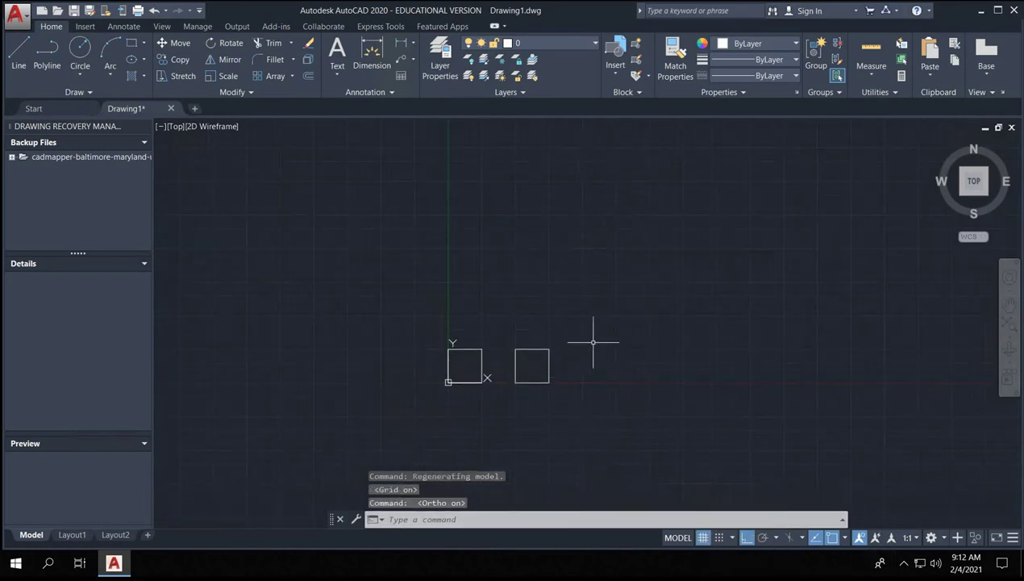
click(23, 54)
click(615, 376)
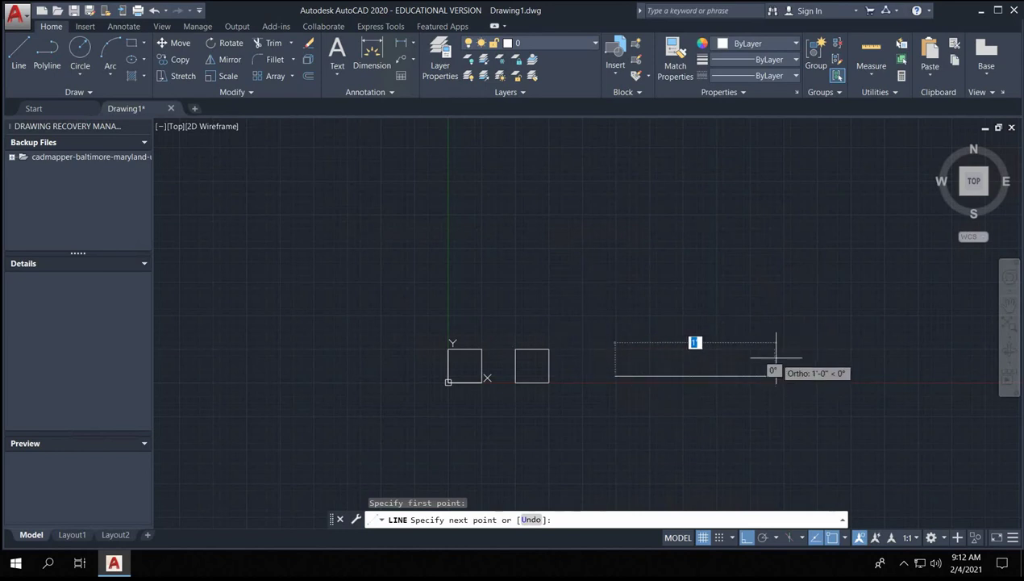
key(Escape)
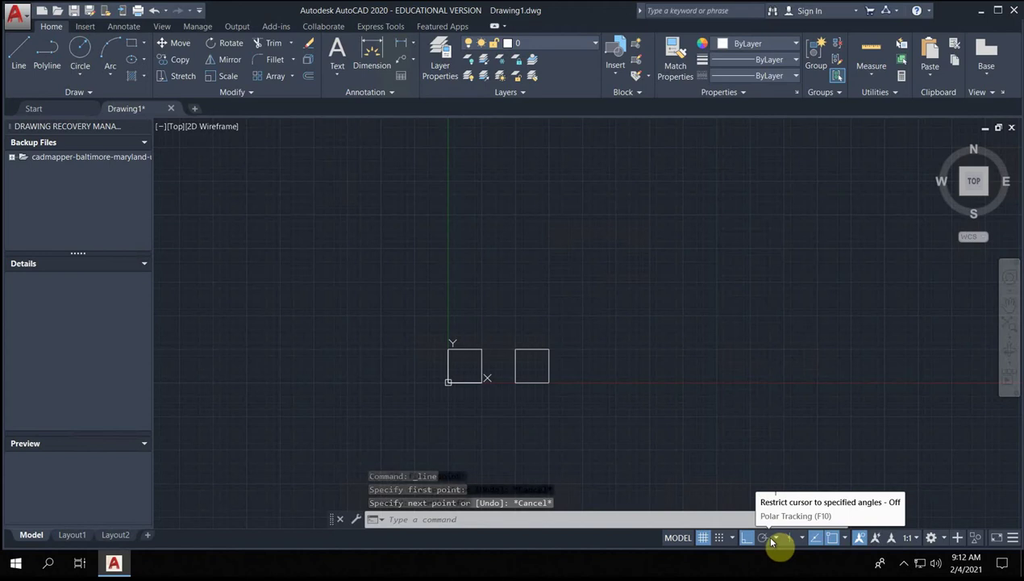
key(F8)
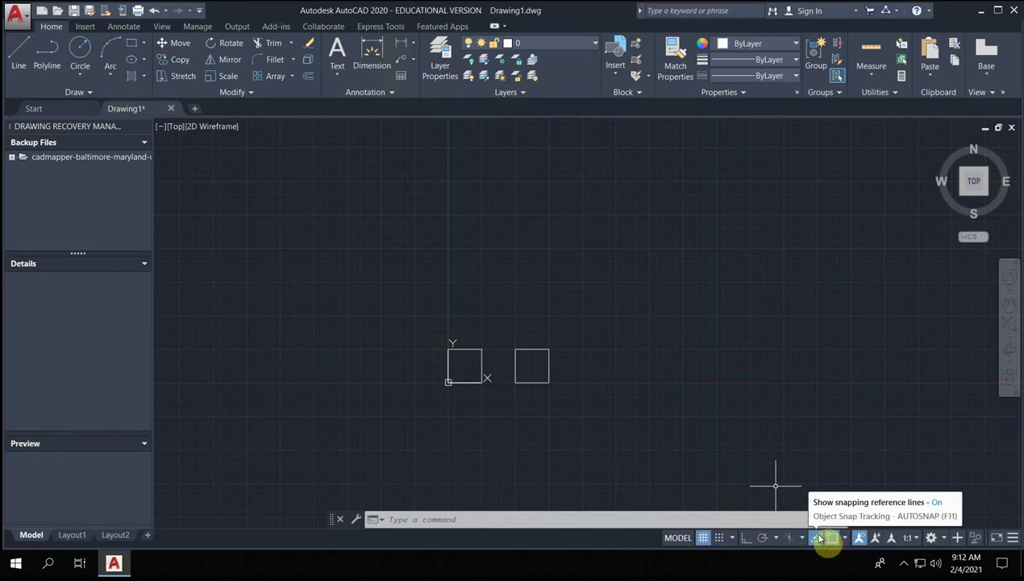
scroll(605, 370, up, 5)
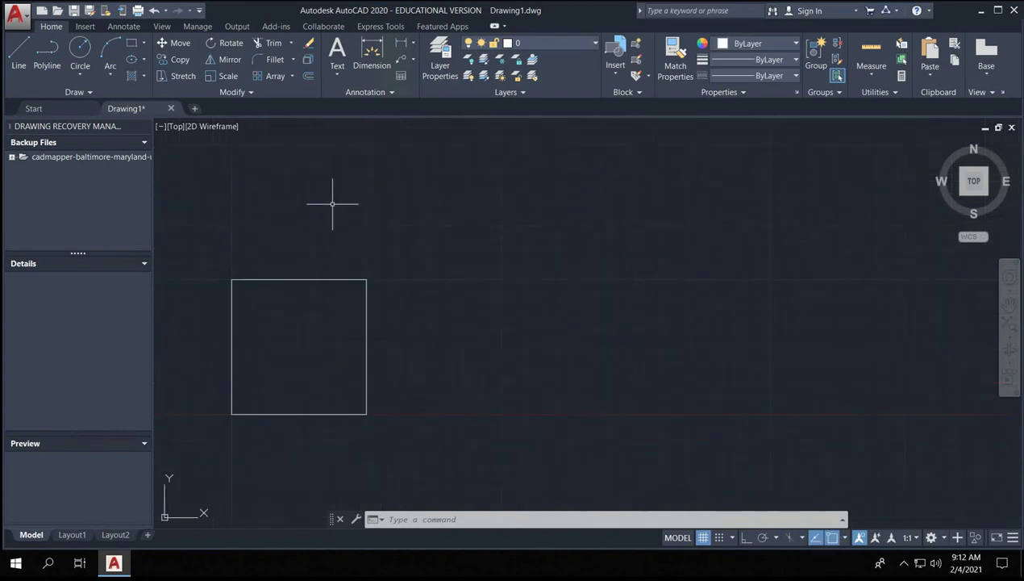
- With Ortho on, draw the outline's horizontal bottom edge and vertical right edge
key(Return)
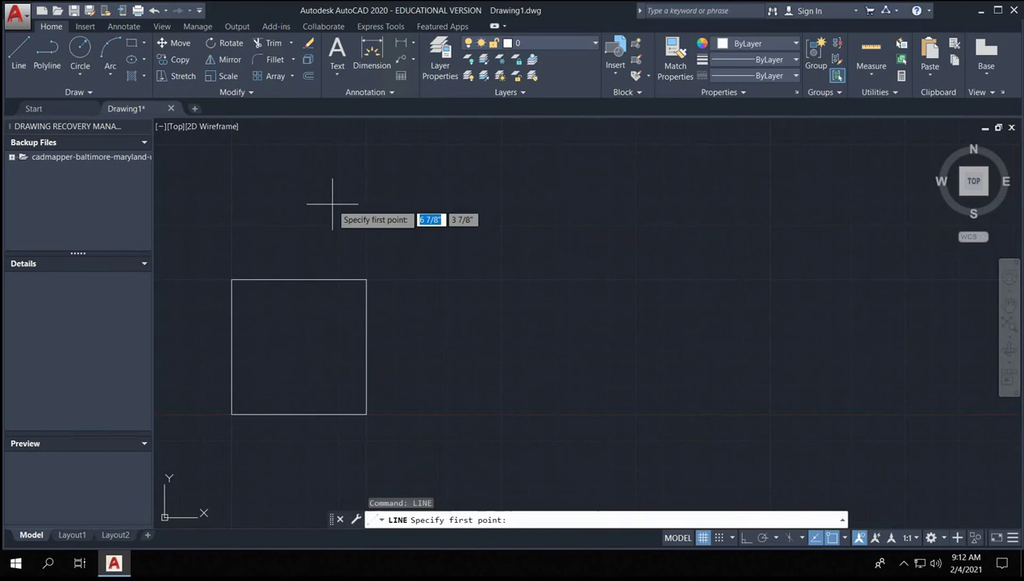
click(503, 419)
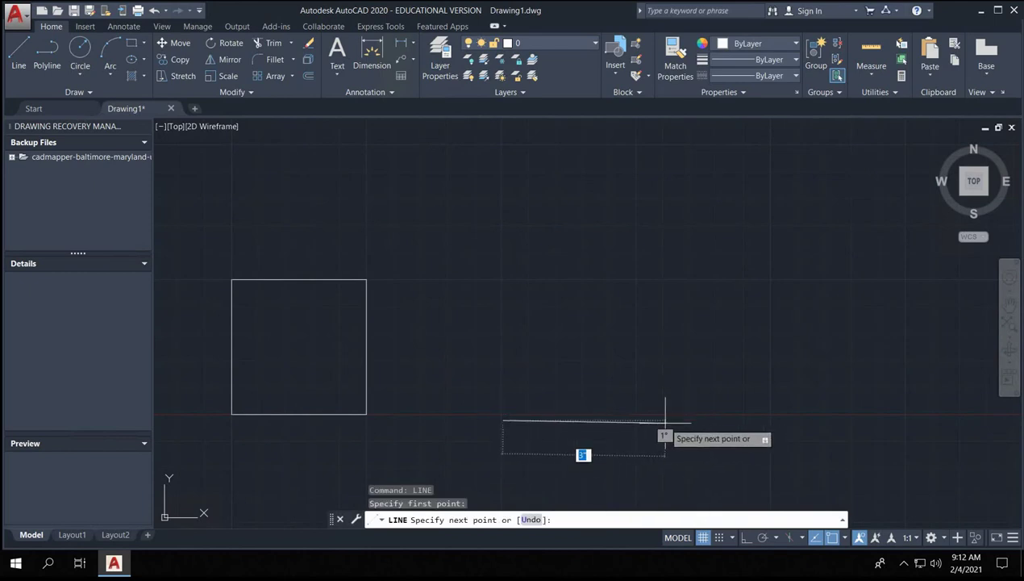
key(F8)
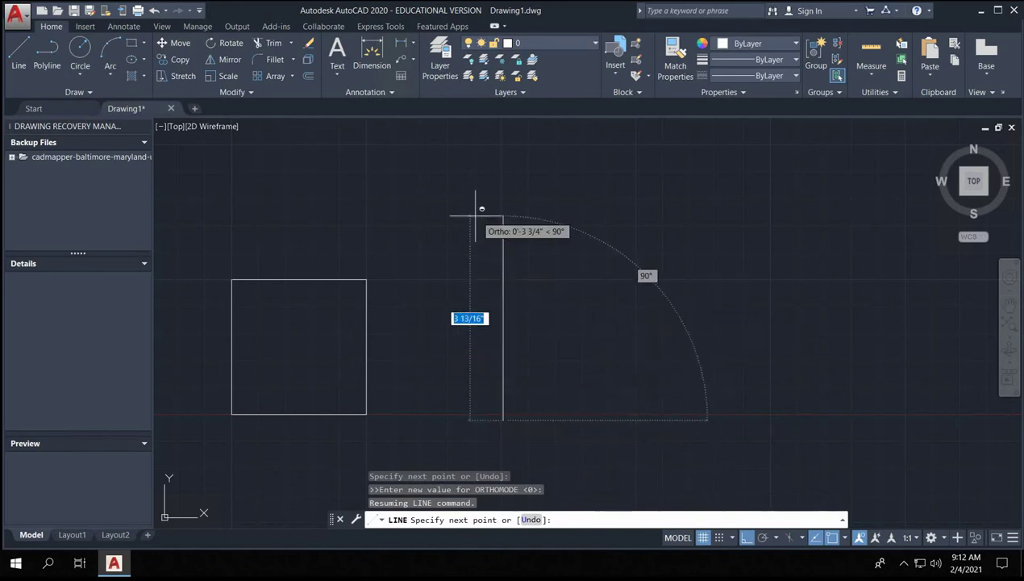
click(583, 427)
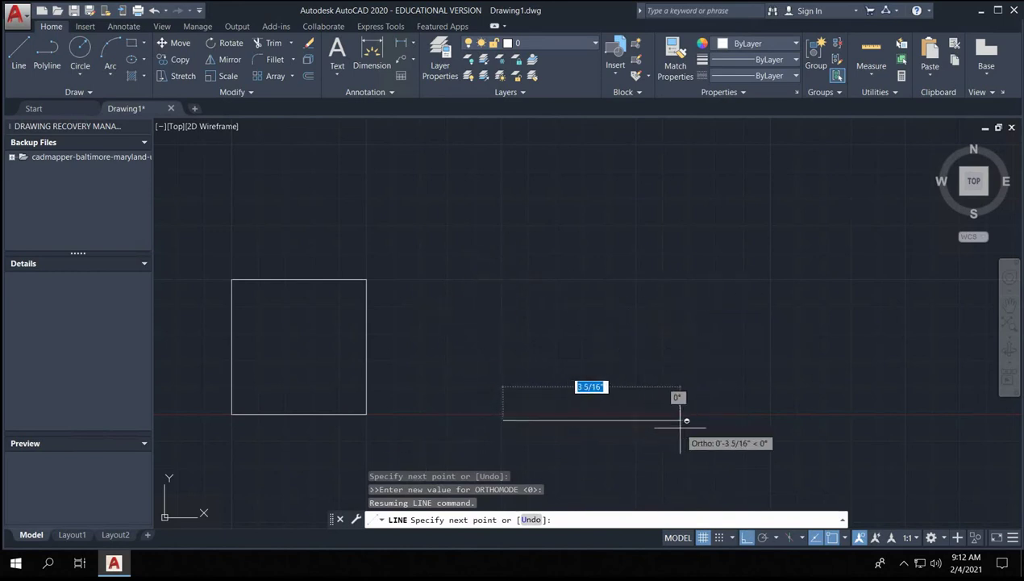
click(680, 416)
click(673, 230)
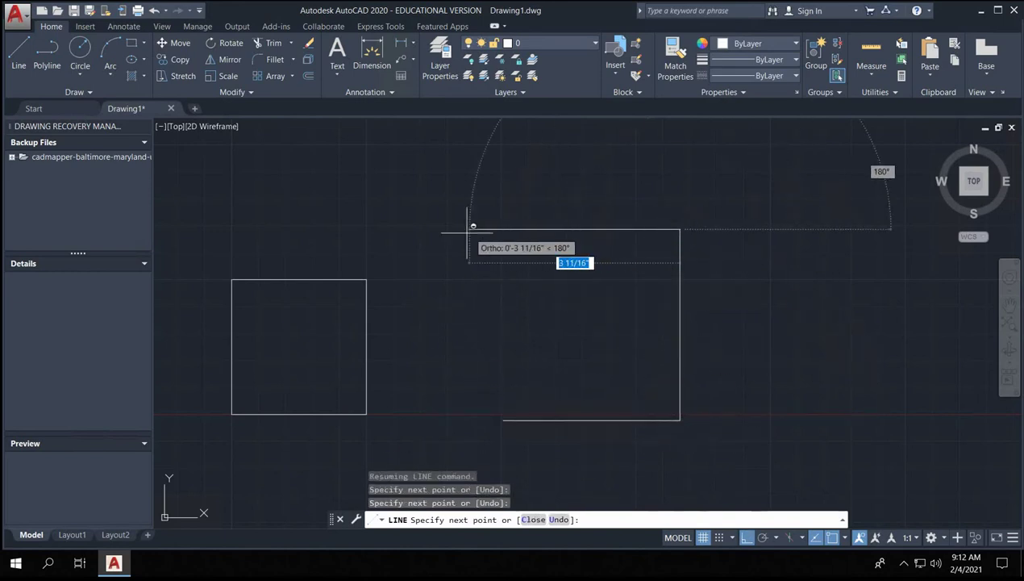
- With Ortho, object snap and tracking off, draw the slanted edge back to the start
key(F8)
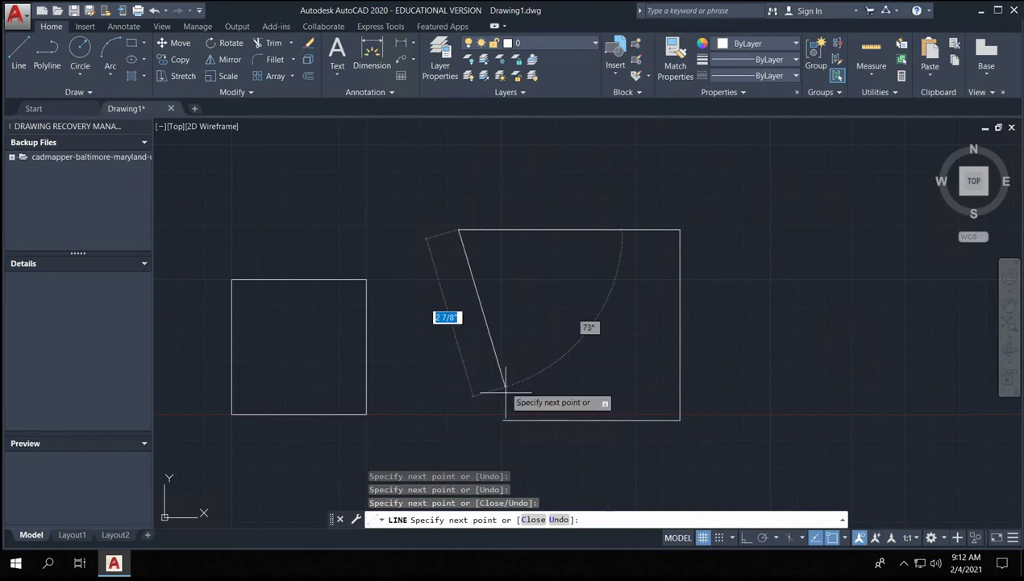
scroll(496, 419, up, 3)
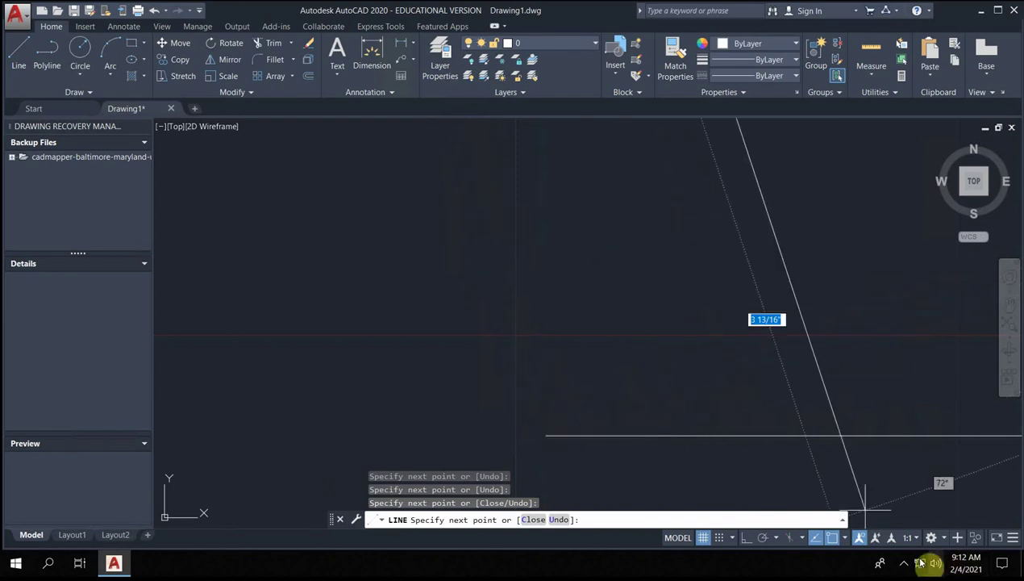
click(832, 537)
click(815, 537)
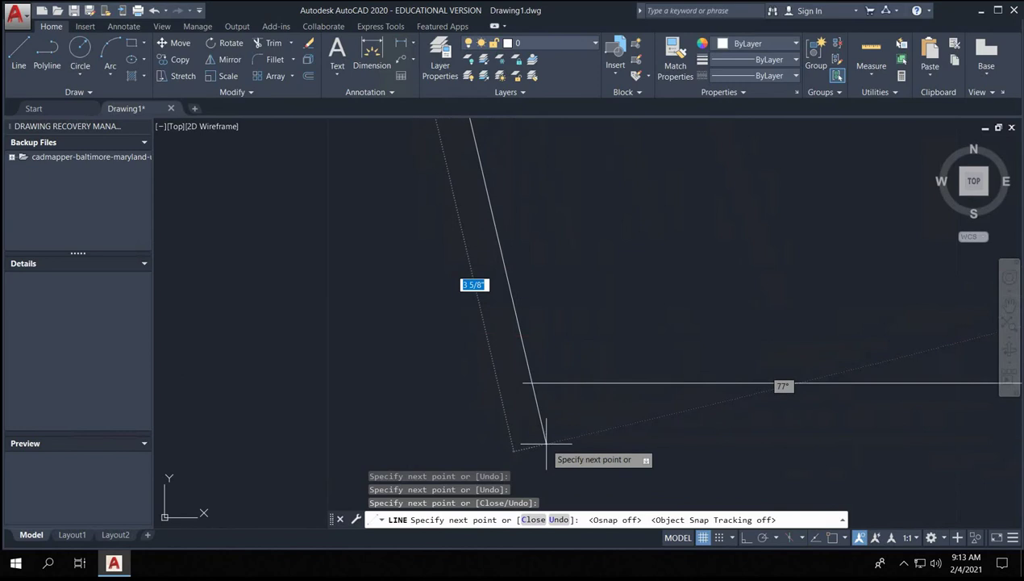
click(528, 384)
key(Escape)
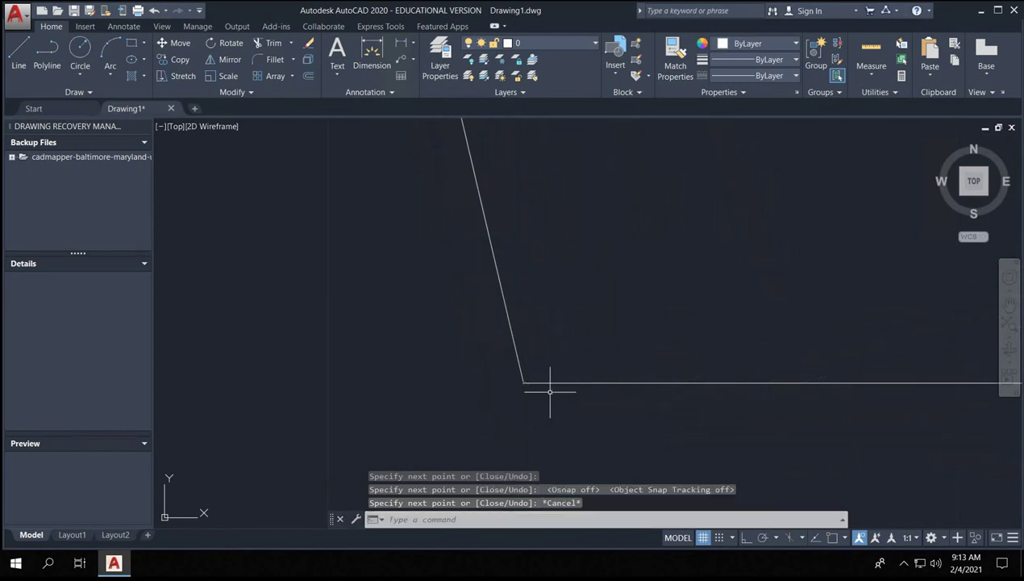
mouse_move(583, 402)
middle_down()
mouse_move(686, 434)
mouse_move(272, 396)
mouse_move(476, 365)
mouse_move(446, 363)
middle_up()
- Erase the two lines at the corner and re-enable object snap and tracking
scroll(395, 359, up, 10)
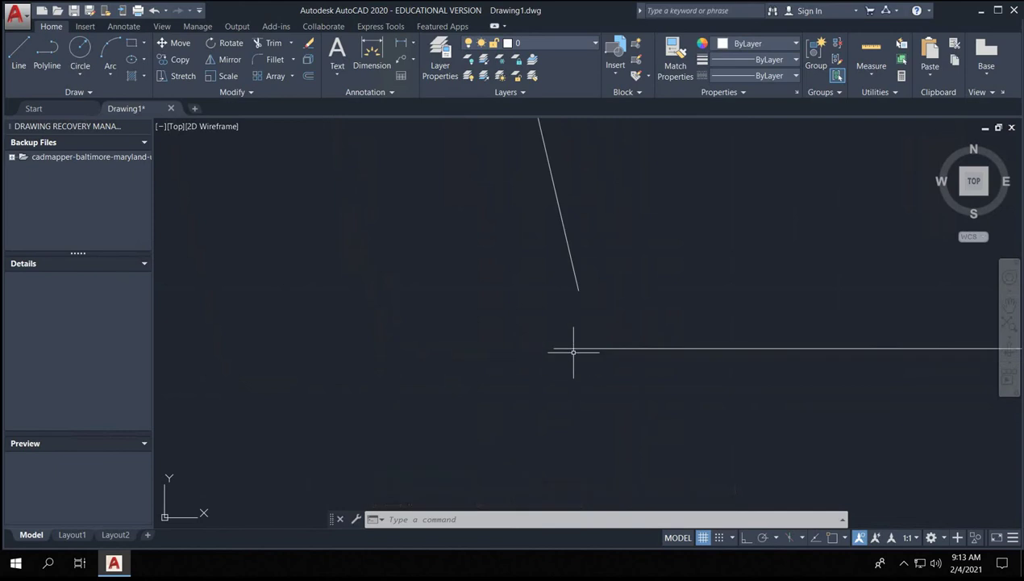
click(608, 361)
click(550, 289)
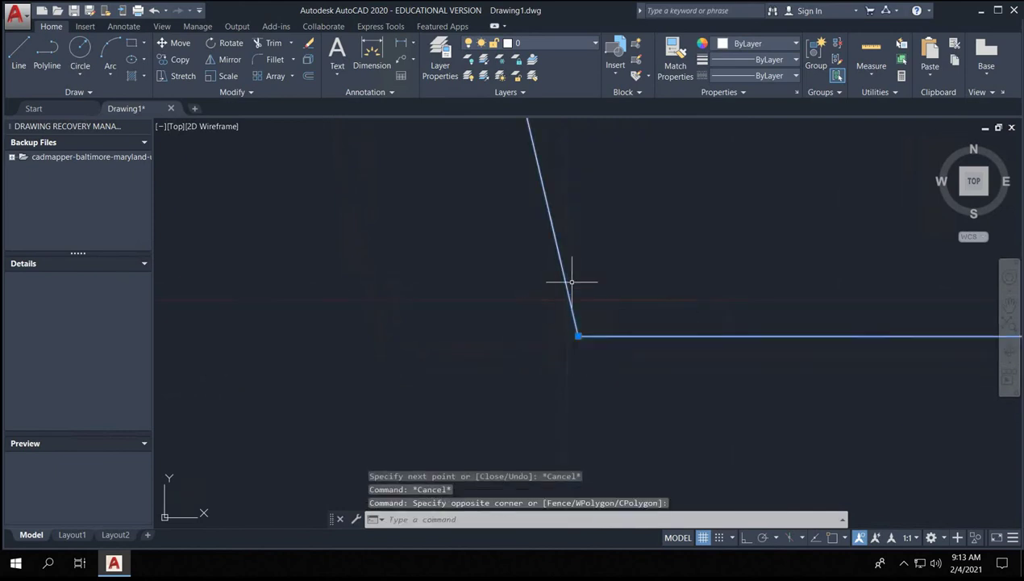
key(Delete)
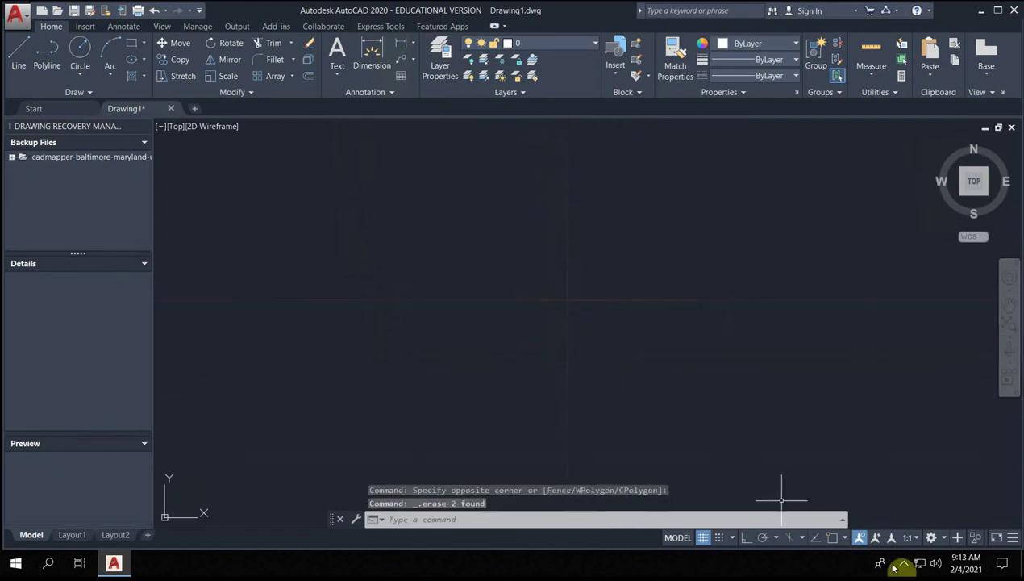
click(832, 537)
click(814, 537)
scroll(420, 213, down, 3)
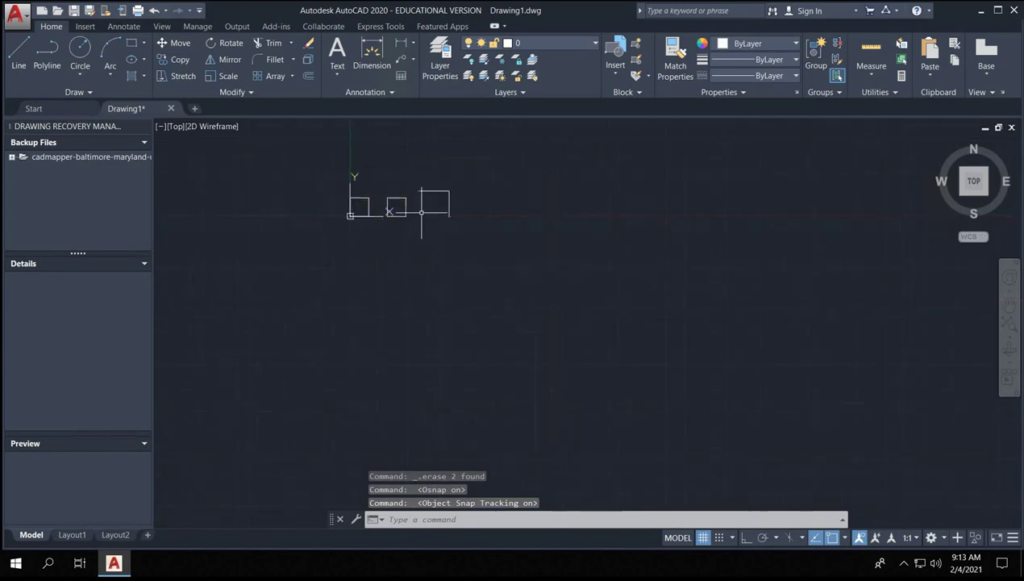
scroll(436, 244, up, 3)
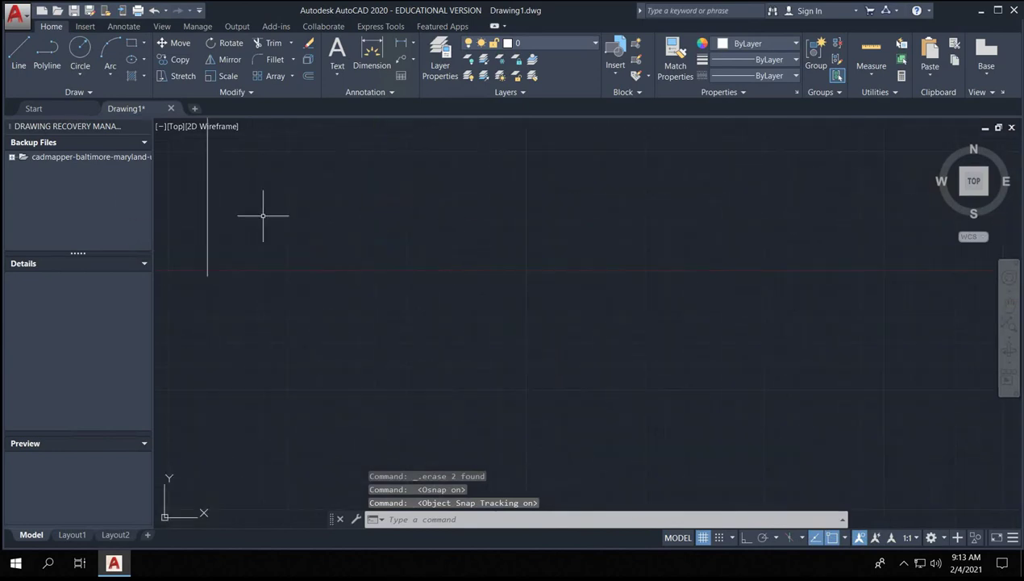
- Draw a larger square, closing its left edge at the bottom-left corner
key(Return)
click(395, 306)
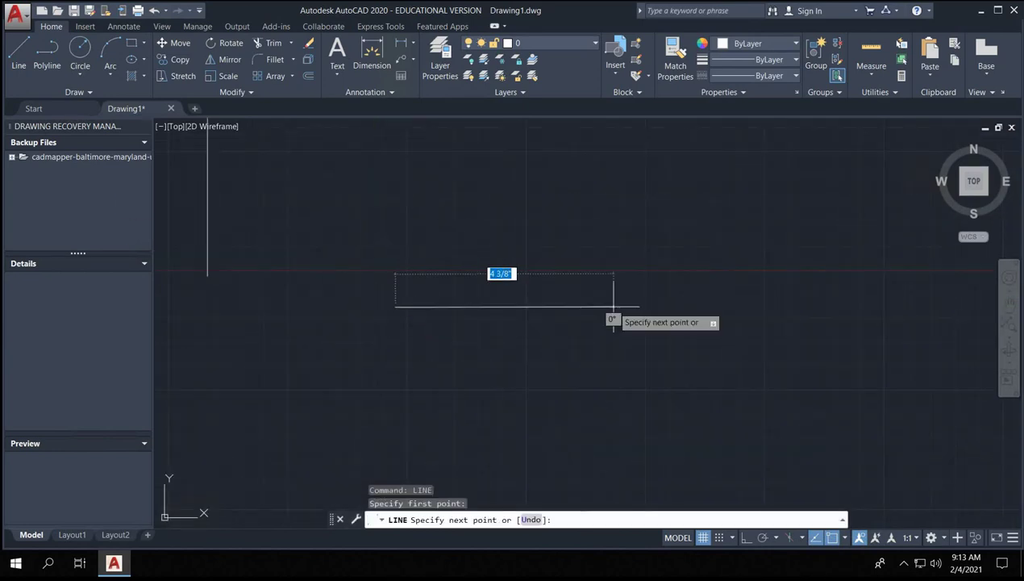
click(607, 307)
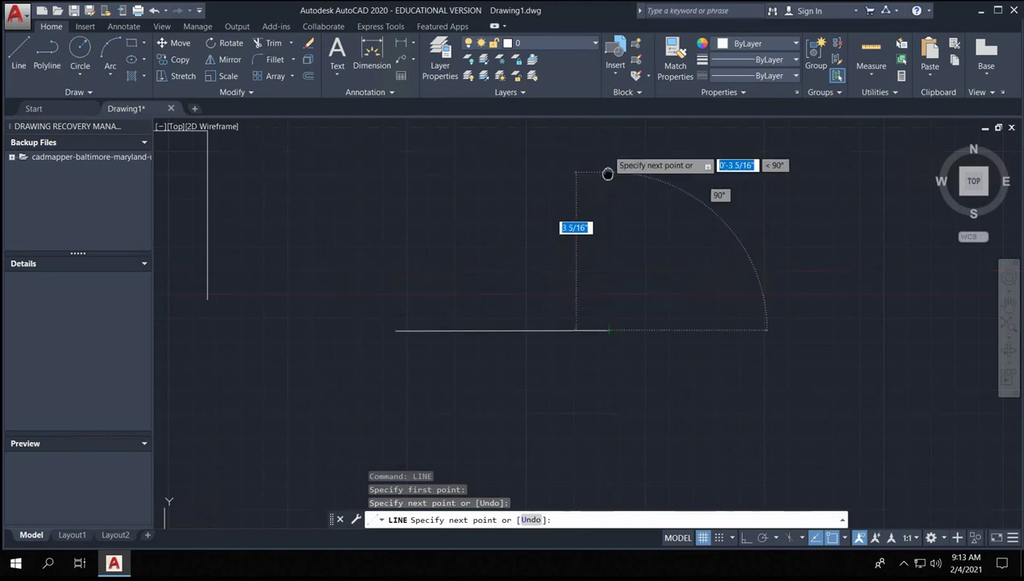
middle_drag(608, 169, 609, 280)
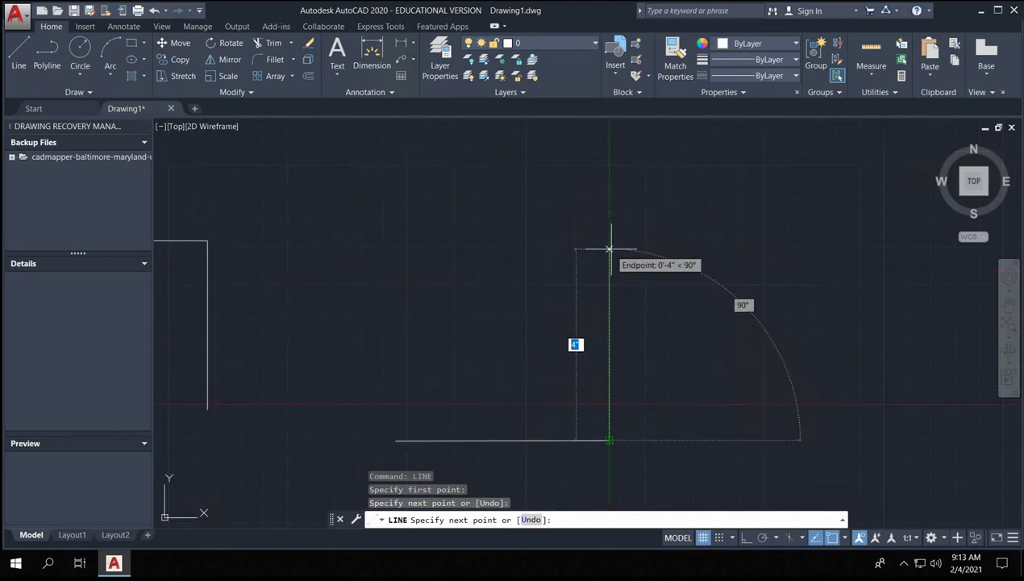
click(609, 234)
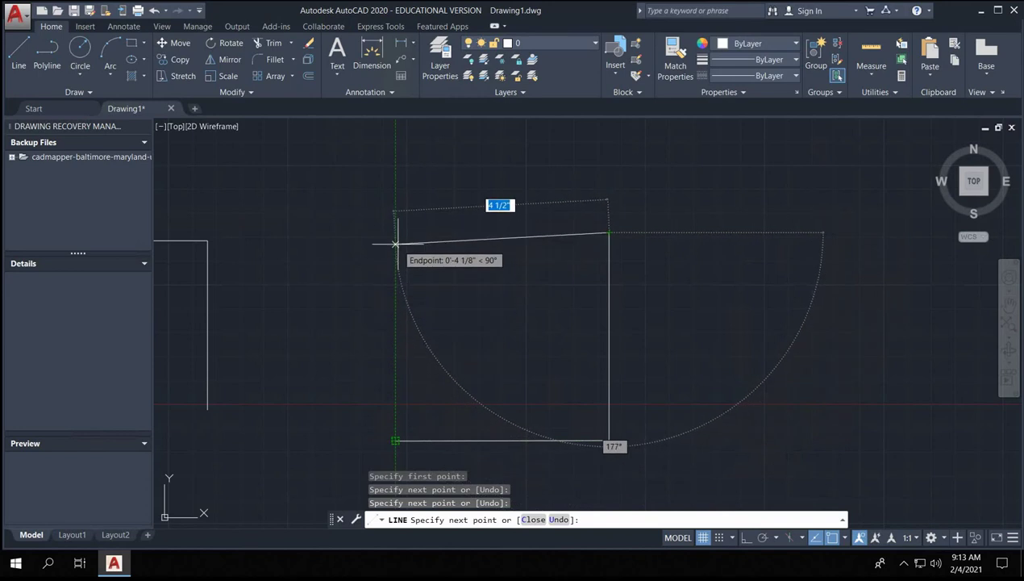
click(396, 234)
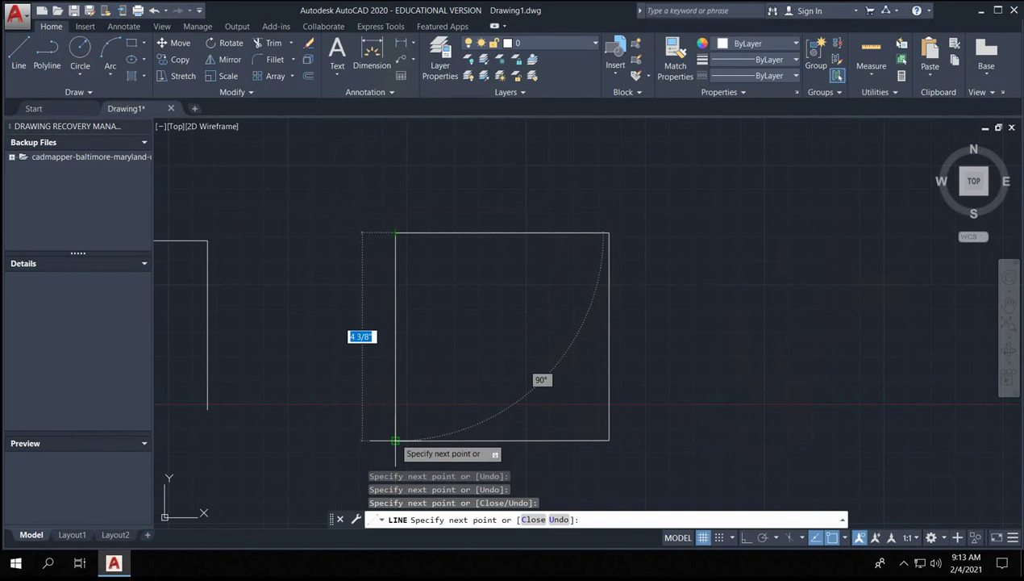
click(395, 441)
key(Return)
- Zoom and pan until all the practice shapes are in view
scroll(454, 363, down, 8)
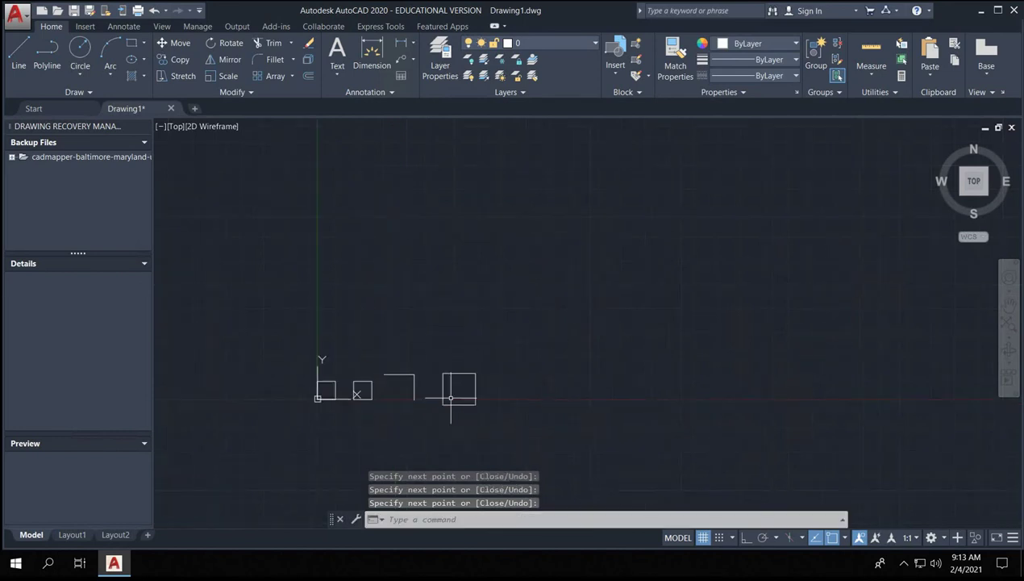
scroll(432, 418, up, 8)
scroll(568, 282, up, 3)
scroll(520, 288, down, 2)
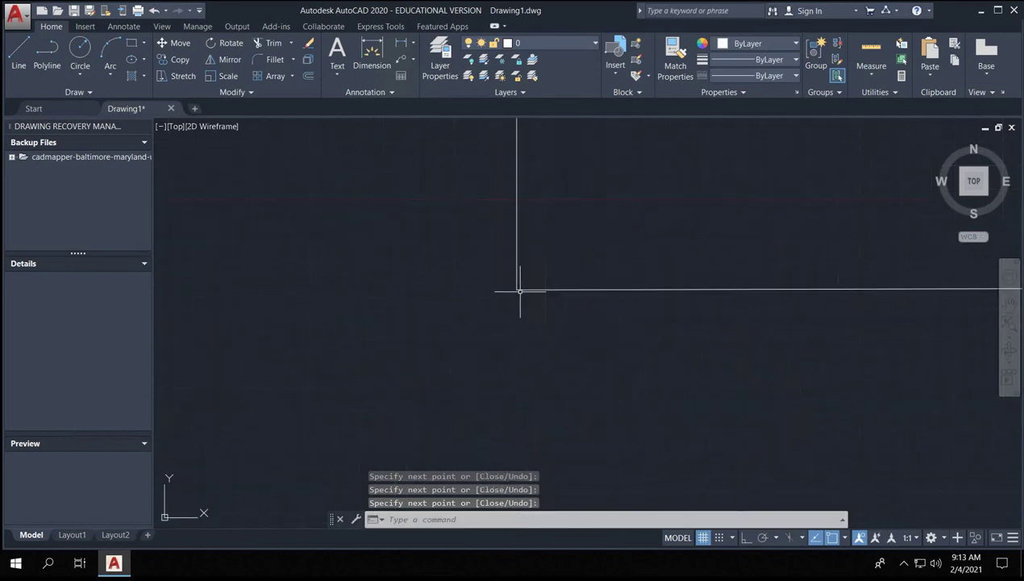
key(Escape)
key(Escape)
scroll(520, 291, down, 3)
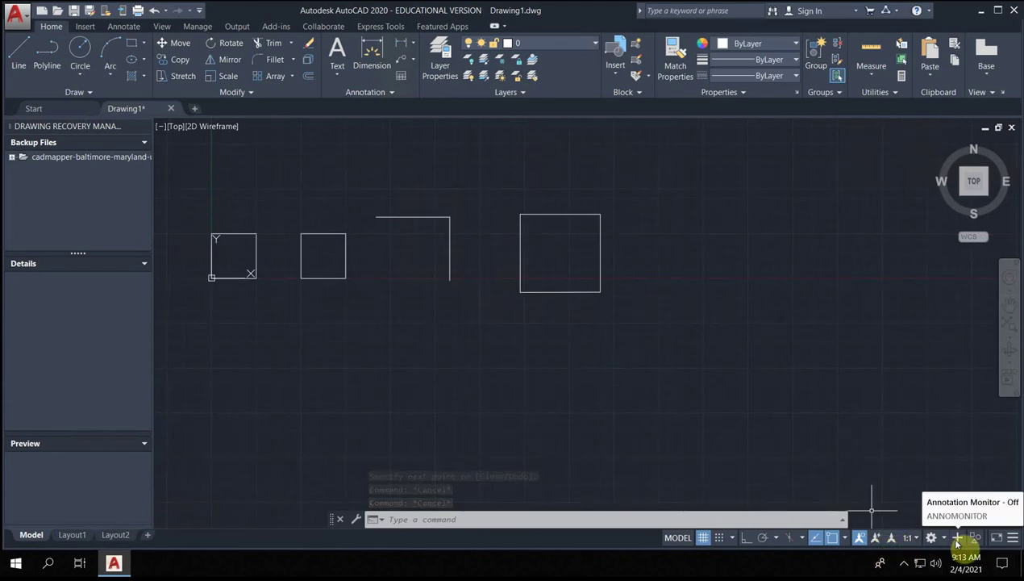
scroll(428, 248, down, 4)
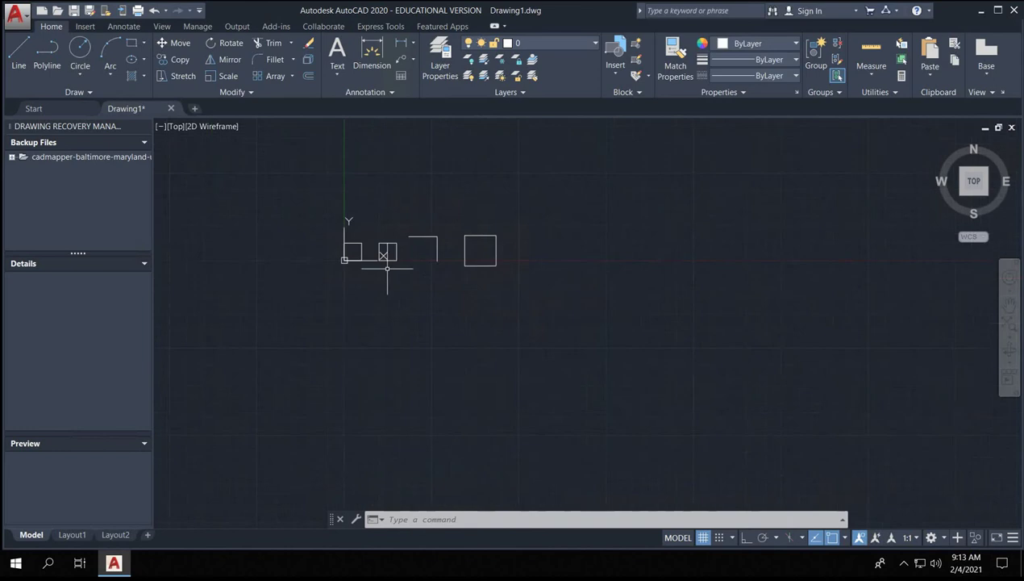
middle_drag(388, 274, 409, 343)
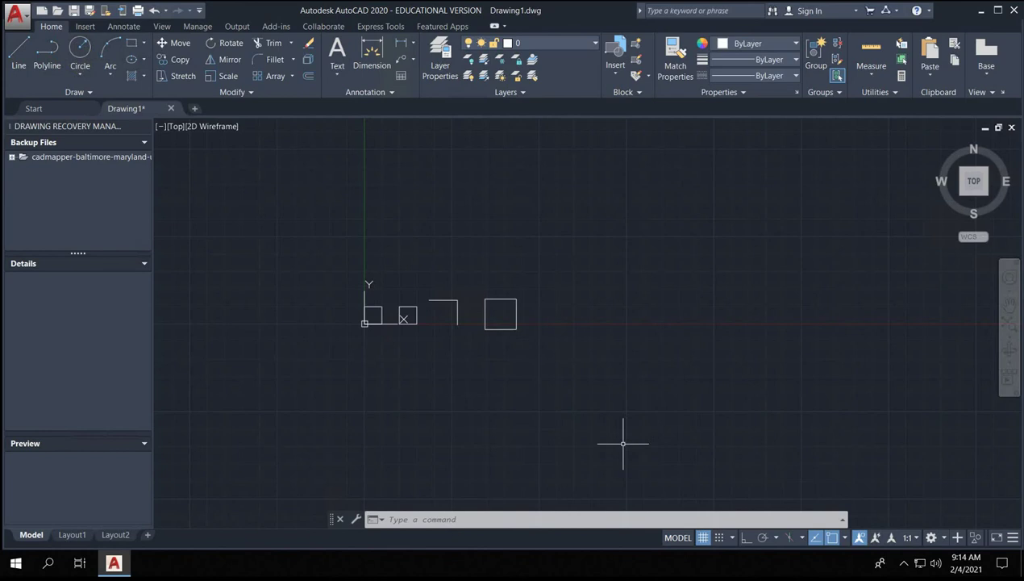
- Start a circle to the right of the squares, then cancel it
click(434, 519)
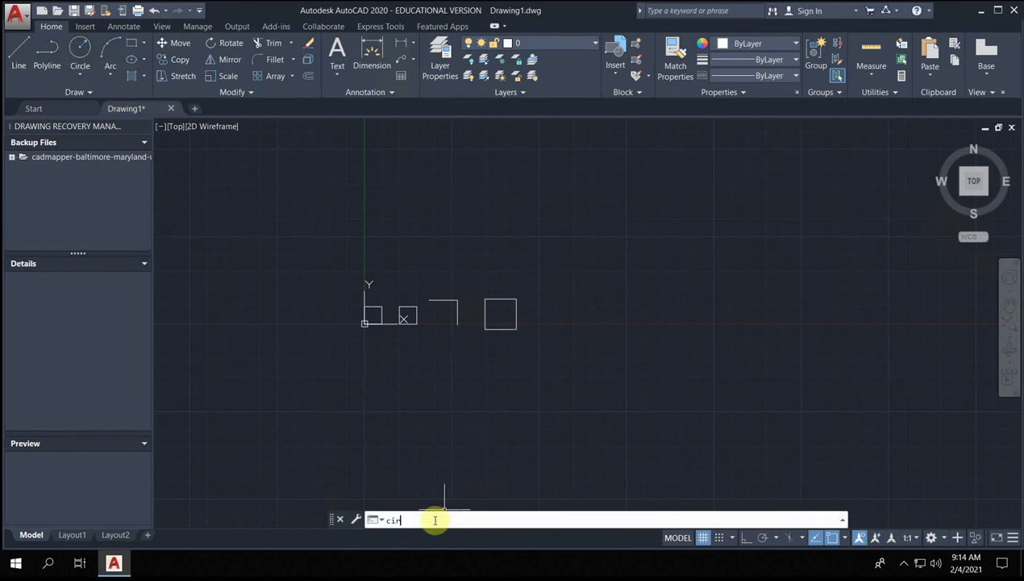
text(cir)
key(Return)
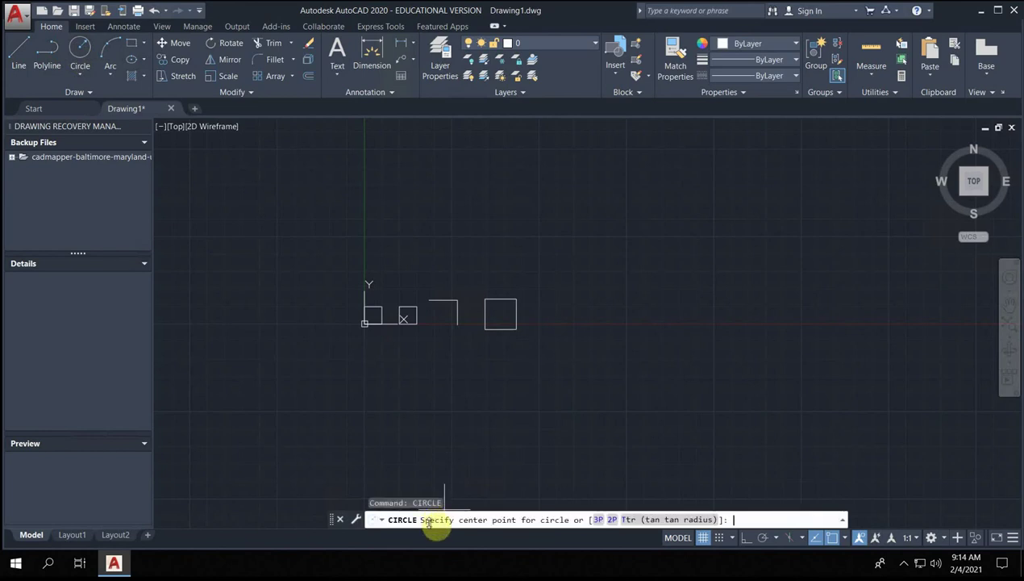
click(553, 301)
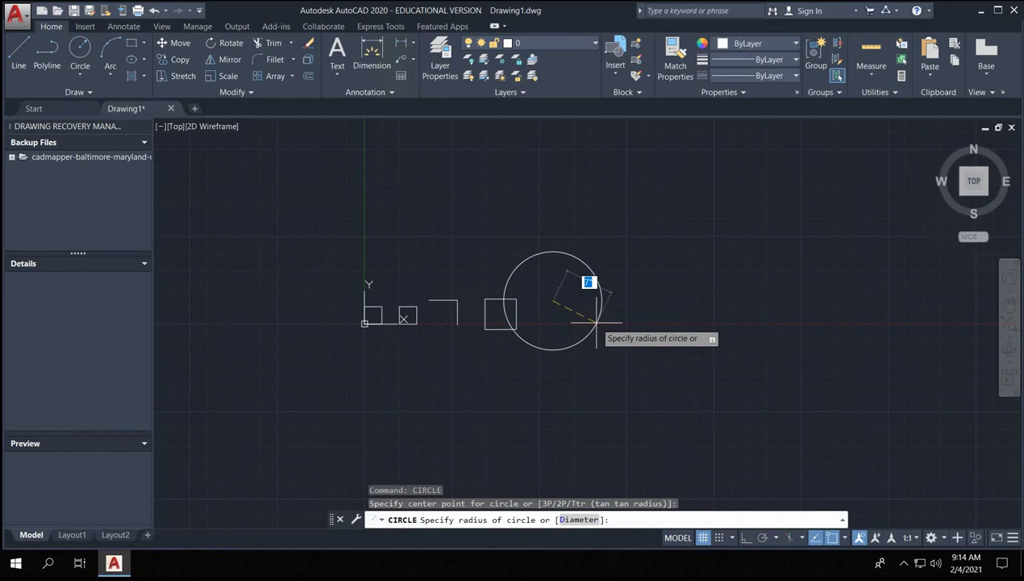
click(572, 520)
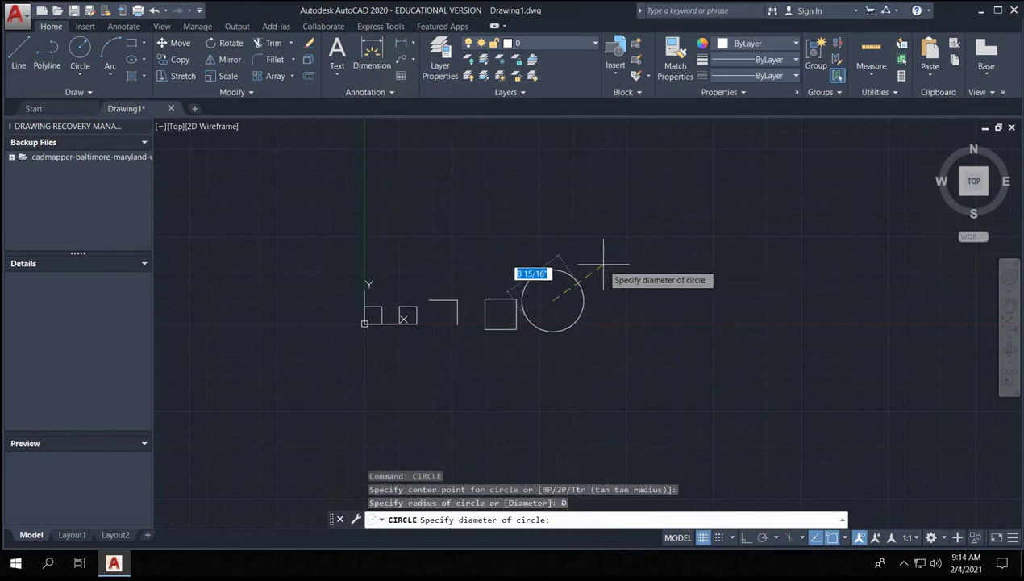
key(Escape)
- Draw a circle of radius 10 beside the squares
text(circ)
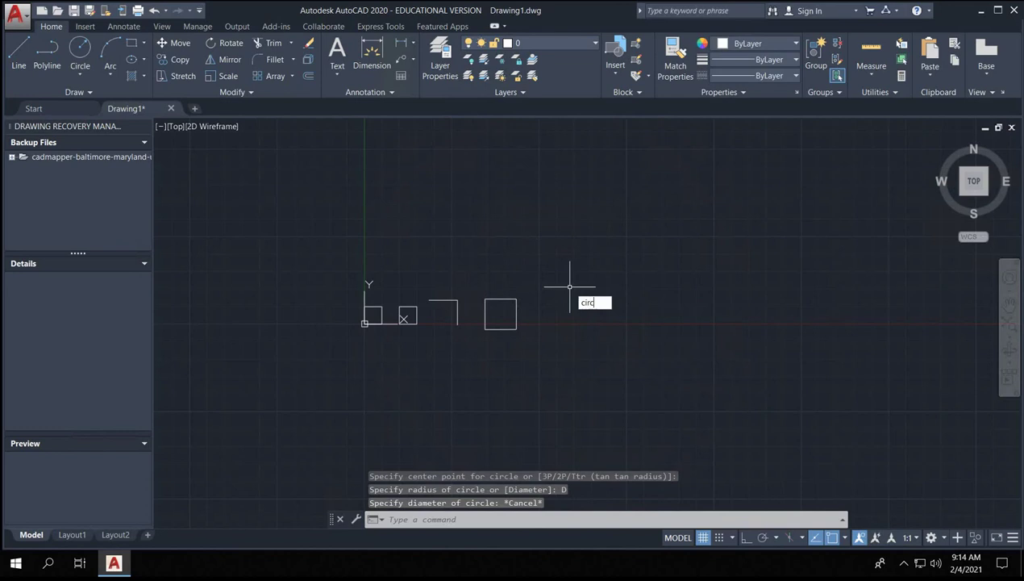
text(le)
key(Return)
click(570, 286)
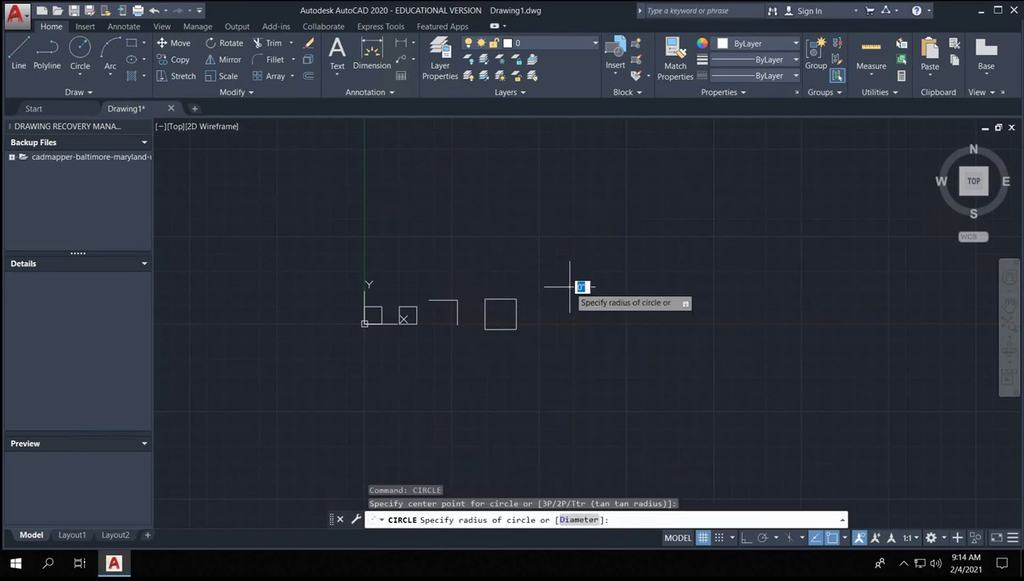
key(Return)
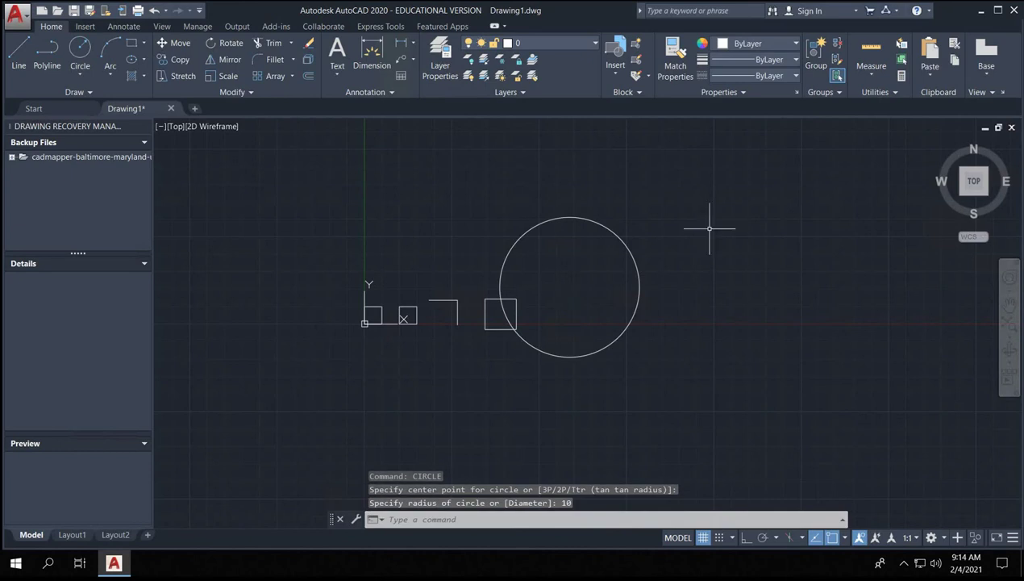
- Add a concentric circle of diameter 10 at the same center
key(Return)
click(570, 285)
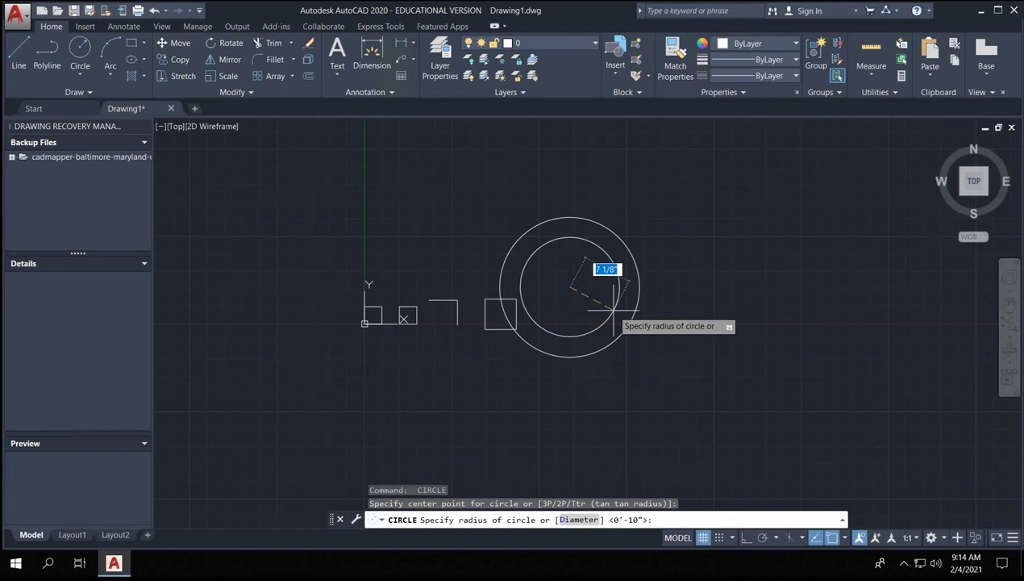
text(d)
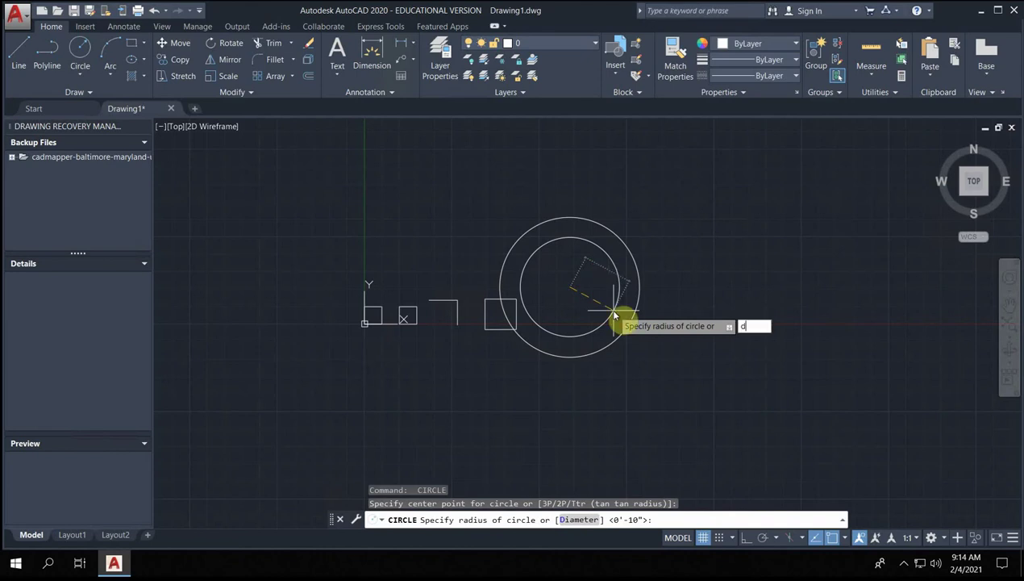
key(Return)
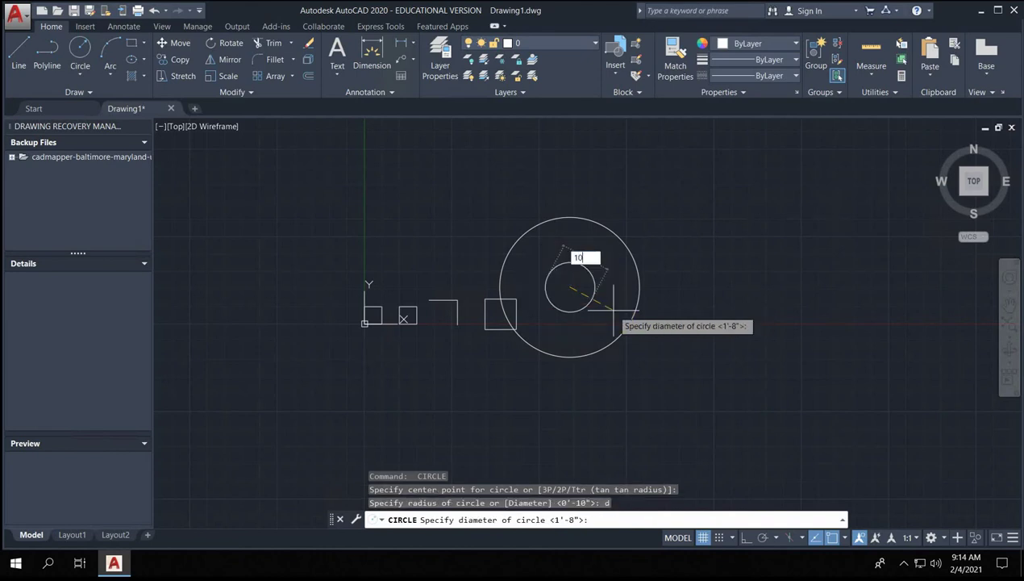
key(Return)
scroll(592, 304, up, 3)
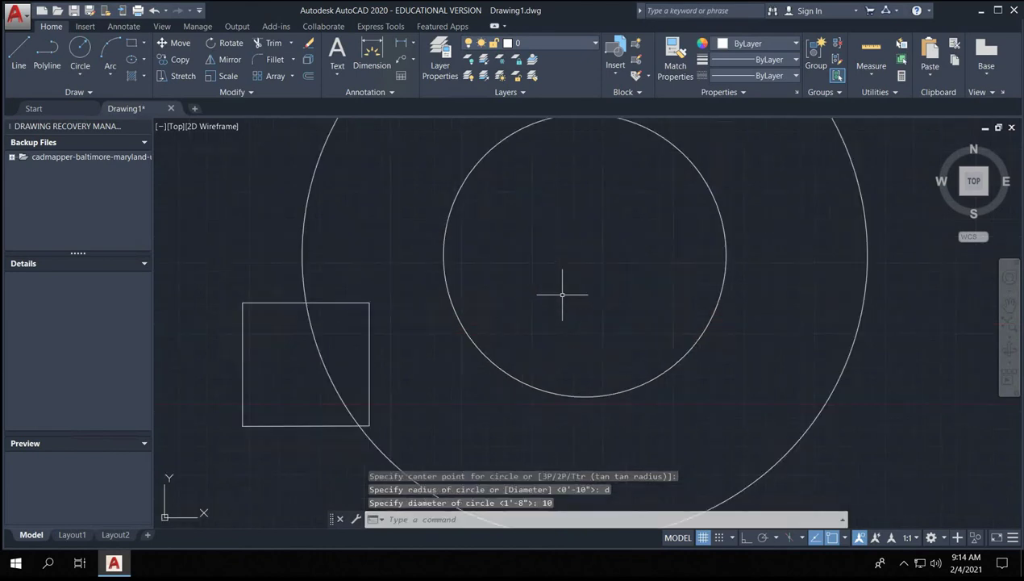
scroll(450, 230, down, 5)
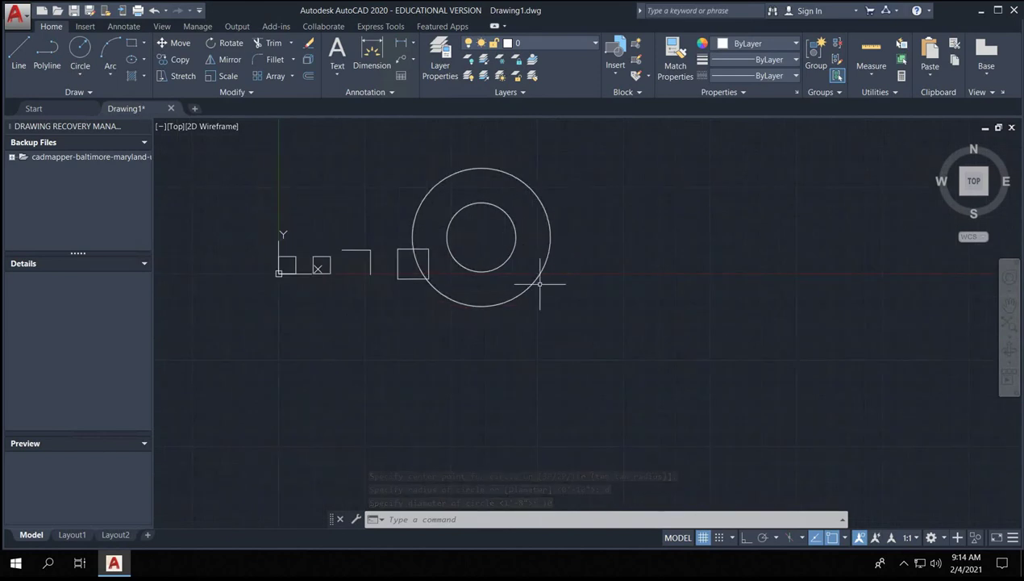
scroll(590, 251, down, 7)
middle_drag(631, 258, 508, 279)
scroll(508, 279, up, 5)
scroll(674, 304, up, 2)
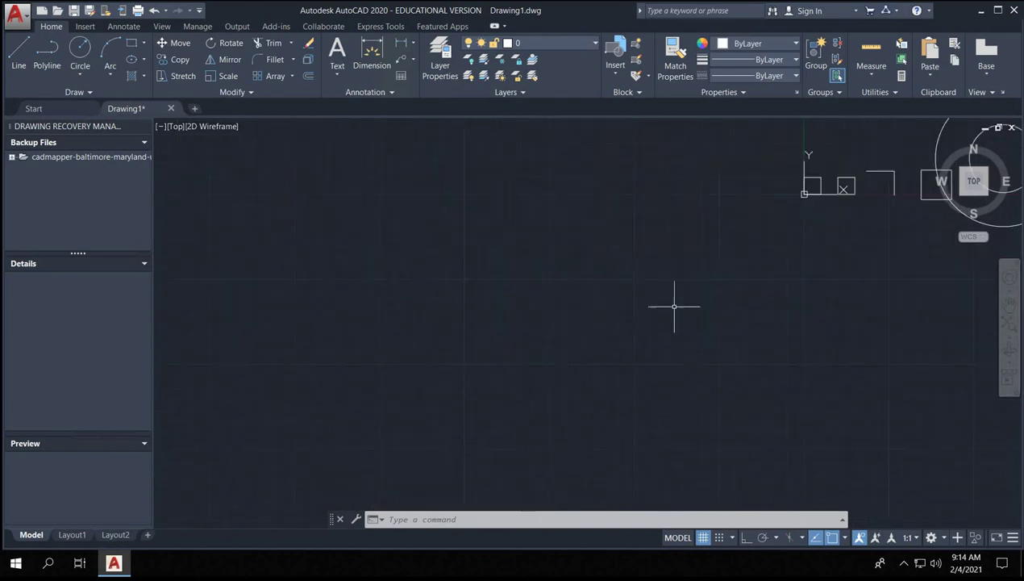
middle_drag(675, 304, 427, 428)
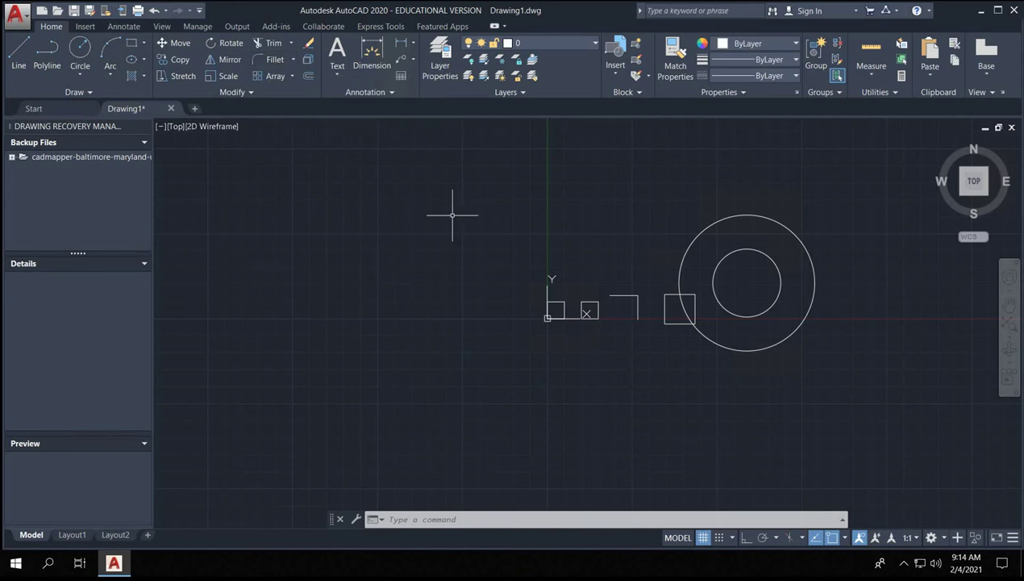
- Crossing-select every practice square and circle and delete them all
mouse_move(453, 214)
middle_down()
mouse_move(452, 265)
mouse_move(480, 199)
mouse_move(480, 139)
middle_up()
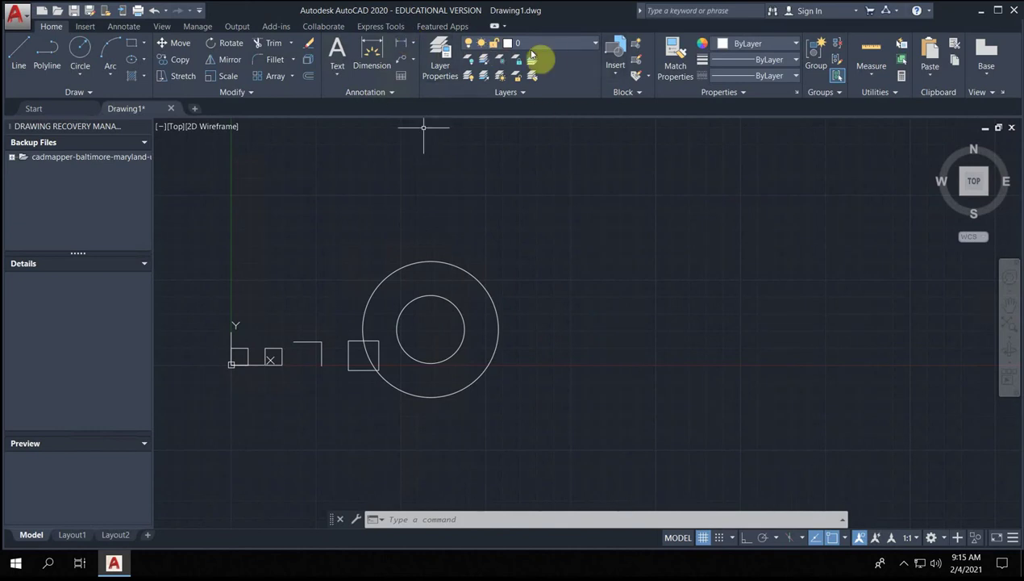
click(640, 220)
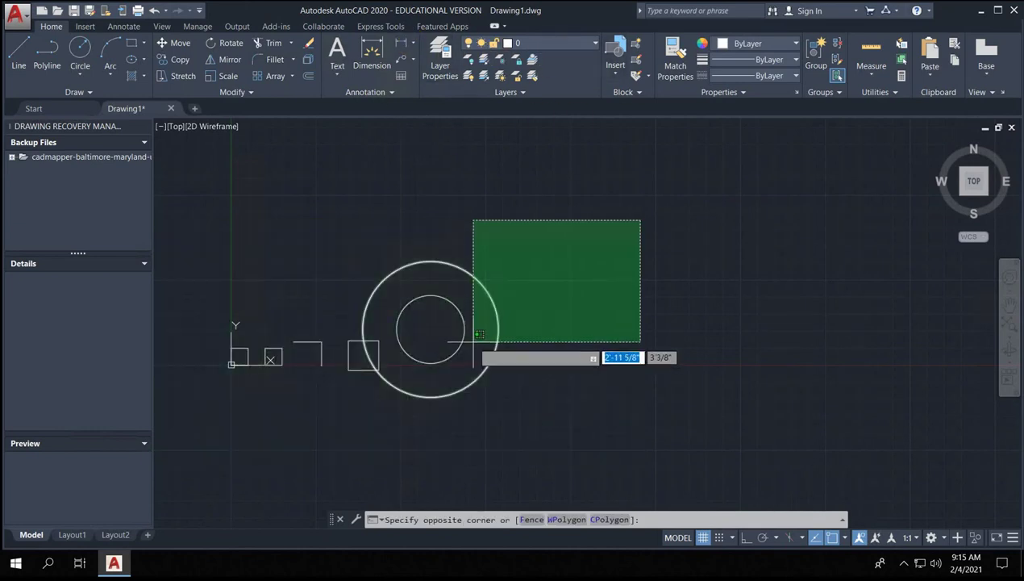
click(185, 475)
key(Delete)
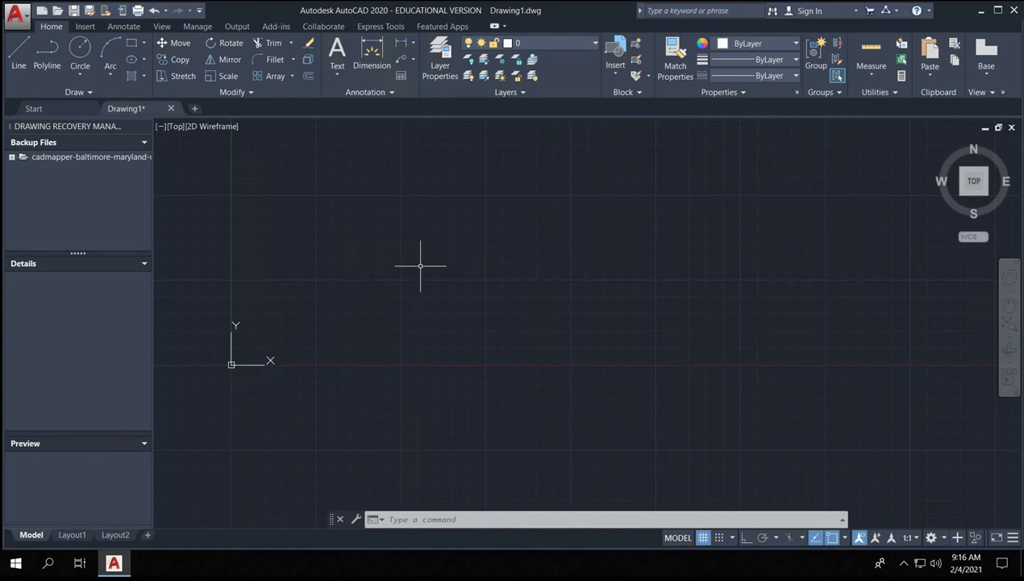
scroll(415, 276, down, 8)
scroll(454, 300, up, 4)
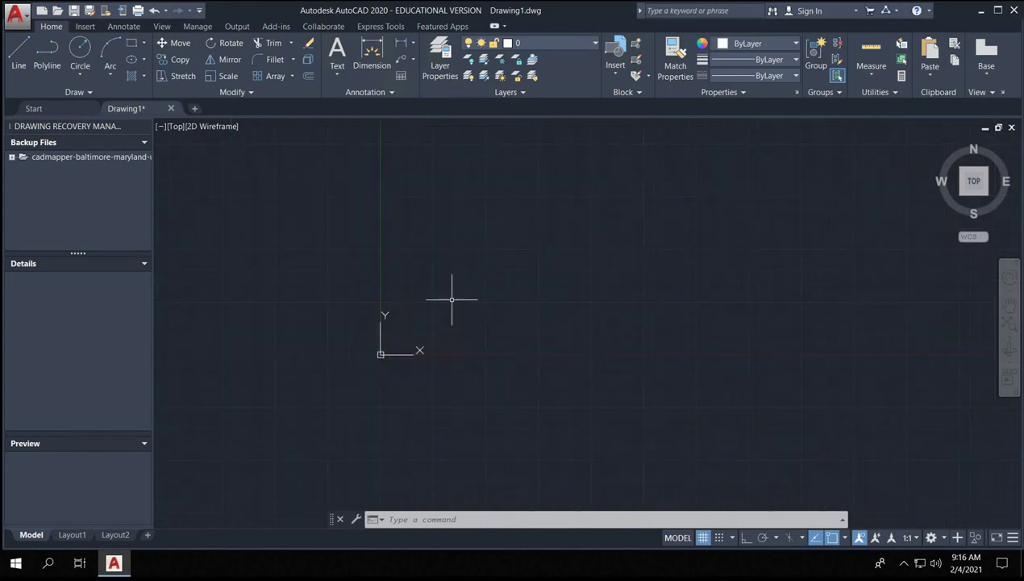
scroll(448, 285, up, 2)
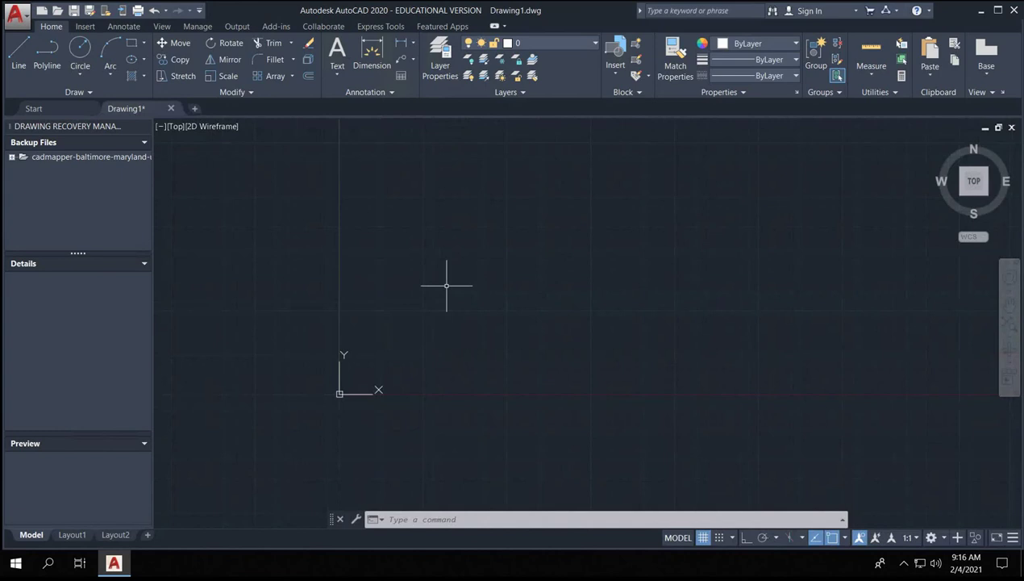
scroll(446, 285, down, 5)
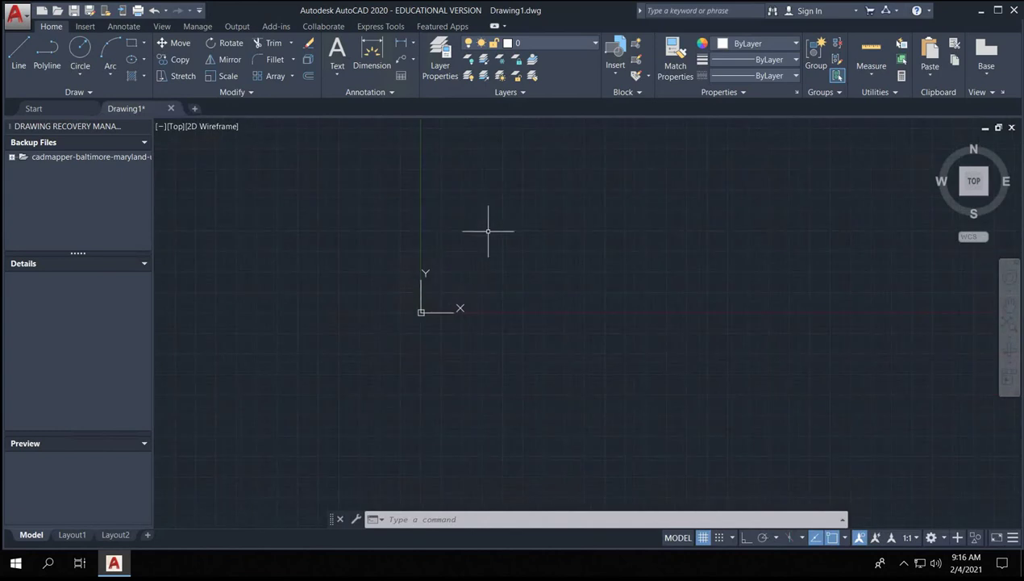
scroll(484, 233, up, 2)
- Choose the 1207 Light Street Floor Plan image from the AutoCAD tutorial files folder
text(zoom)
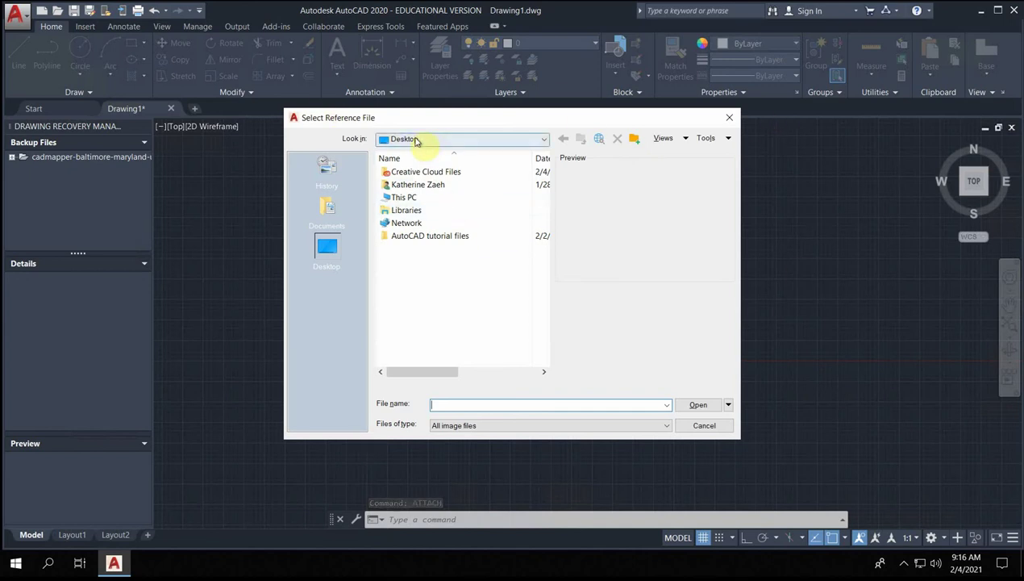
double_click(431, 236)
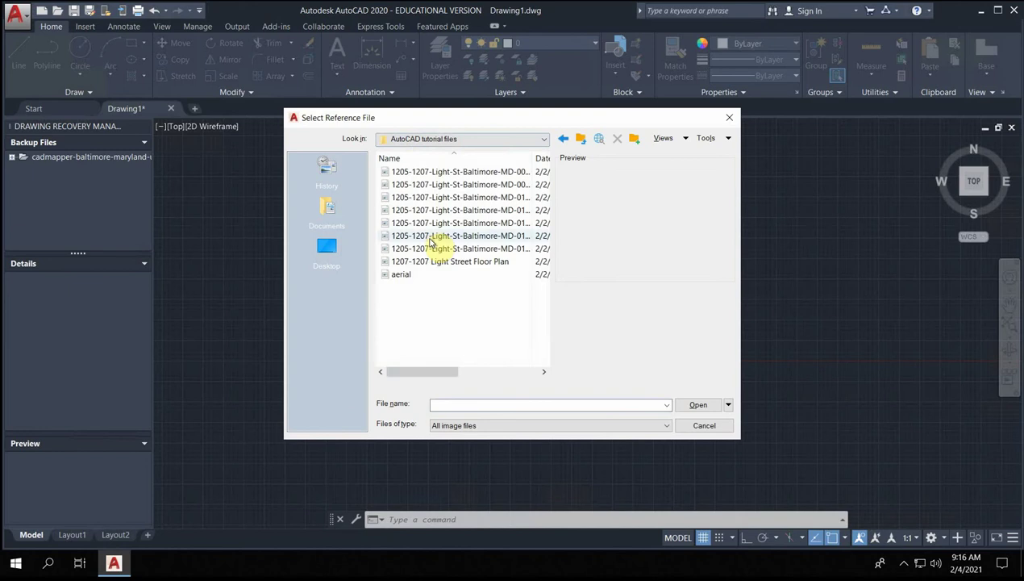
click(479, 261)
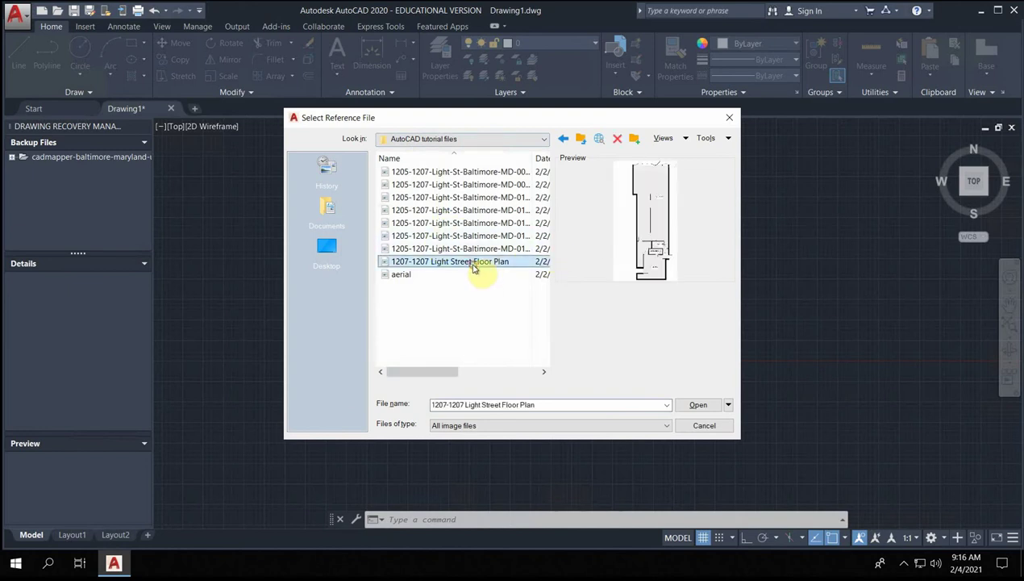
click(697, 404)
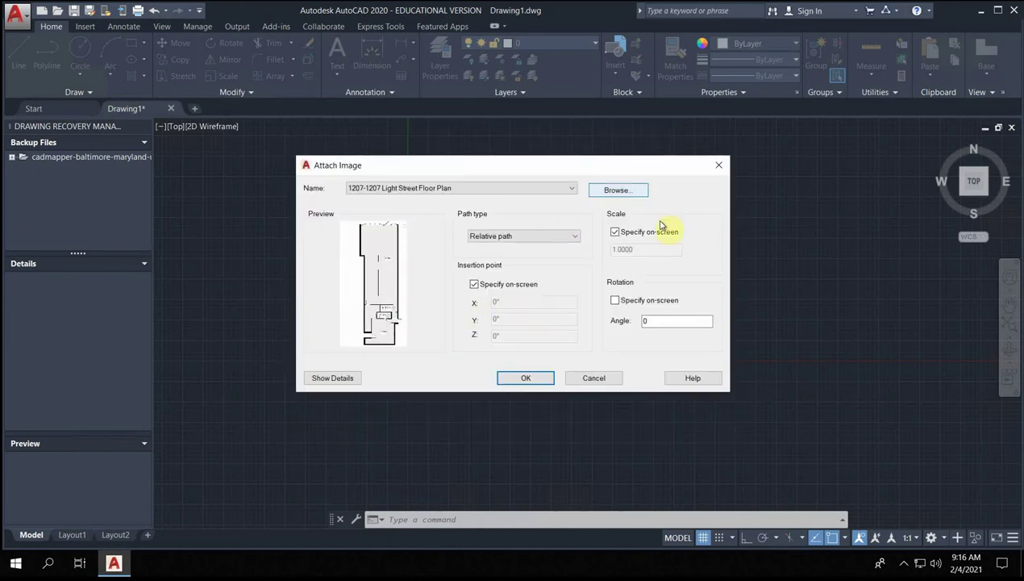
- Place the image anchored at its lower-left corner and set its scale
click(526, 378)
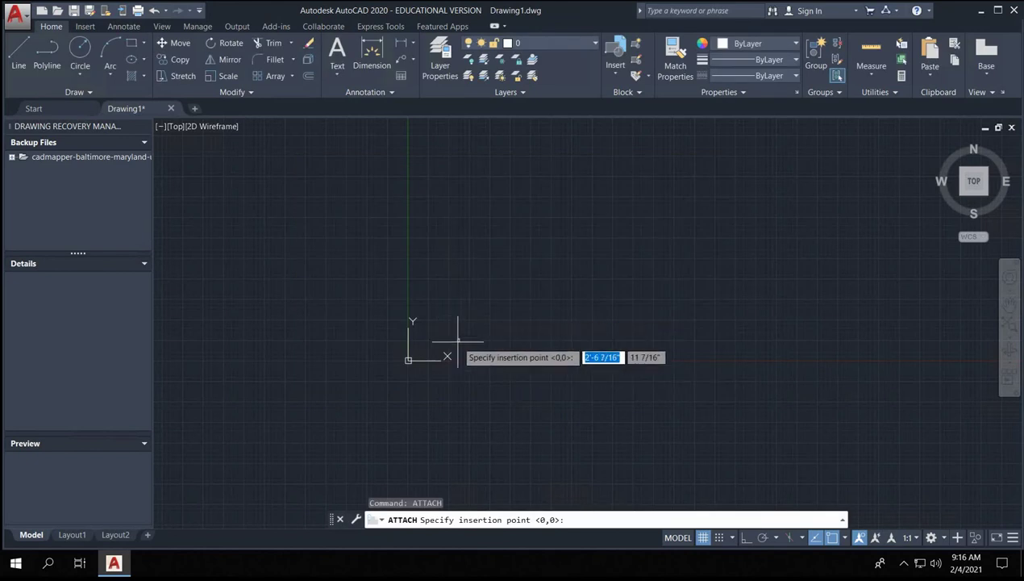
click(472, 349)
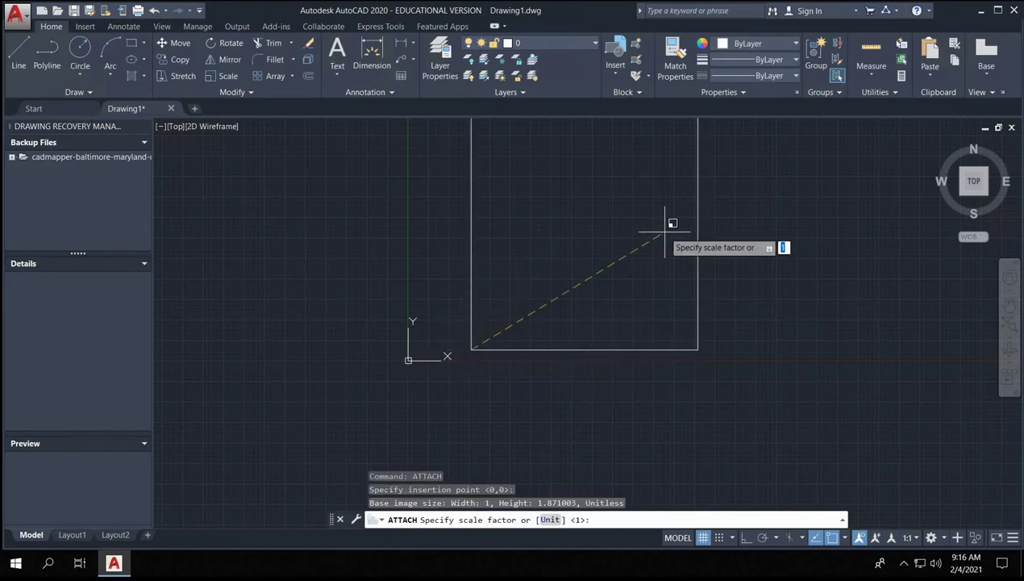
click(572, 285)
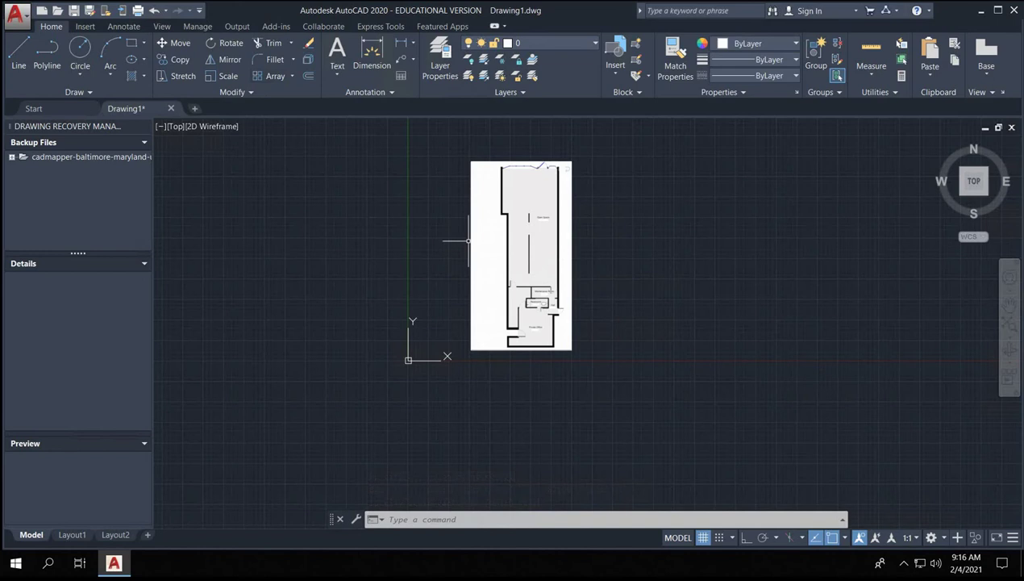
scroll(505, 285, up, 2)
scroll(512, 284, up, 5)
scroll(513, 285, down, 5)
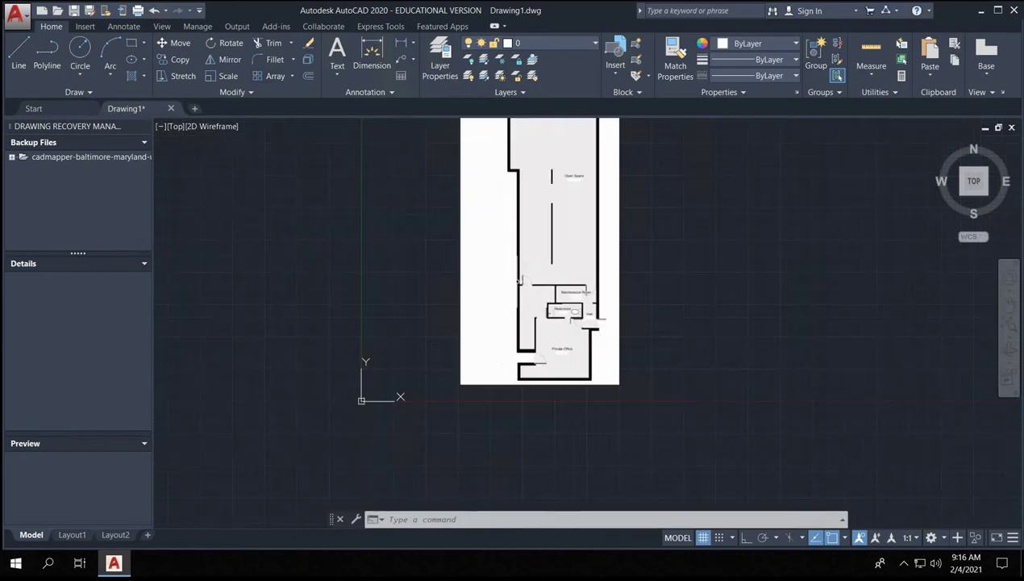
middle_drag(549, 253, 538, 338)
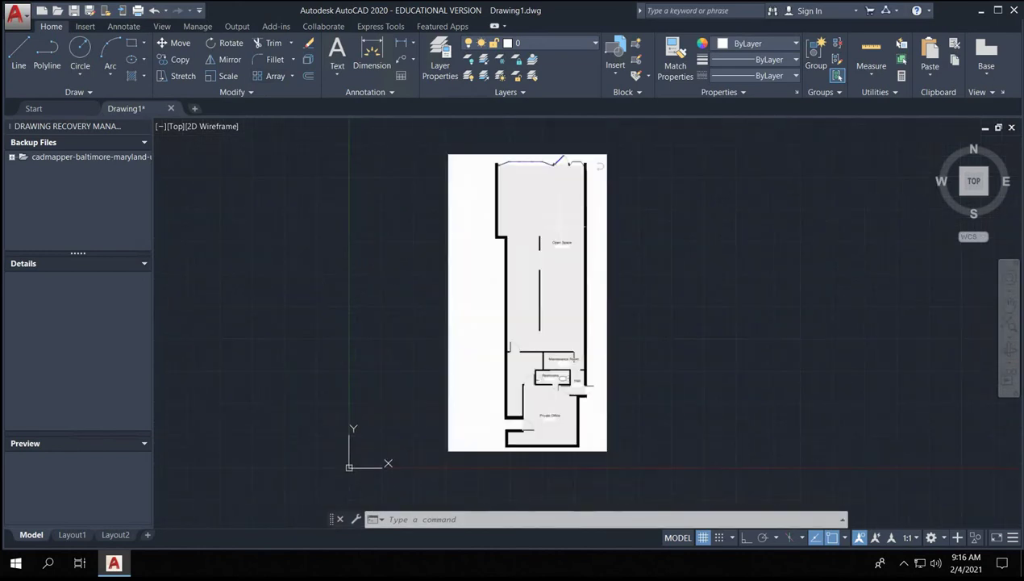
scroll(532, 189, up, 5)
middle_drag(528, 173, 511, 266)
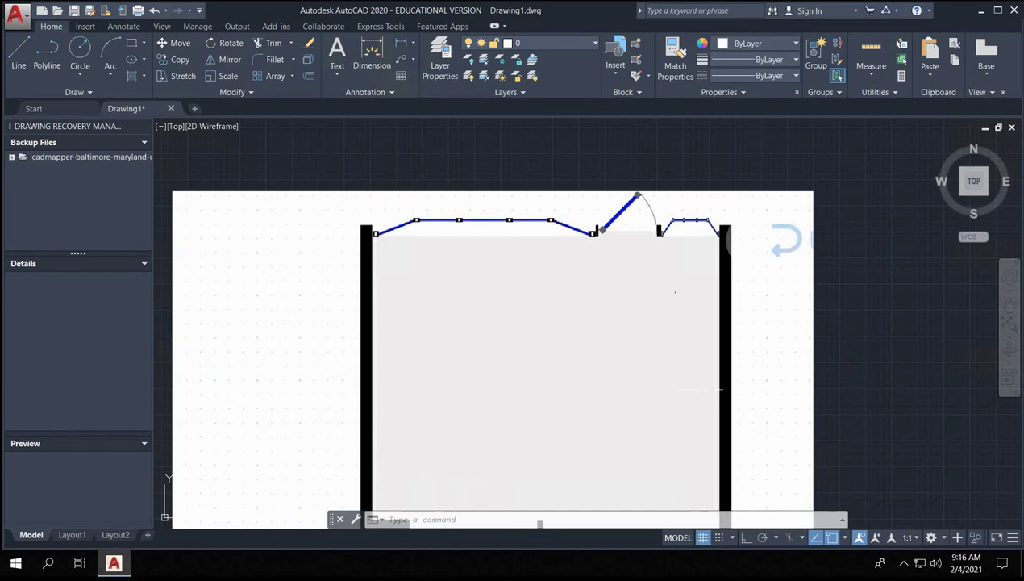
scroll(697, 389, down, 4)
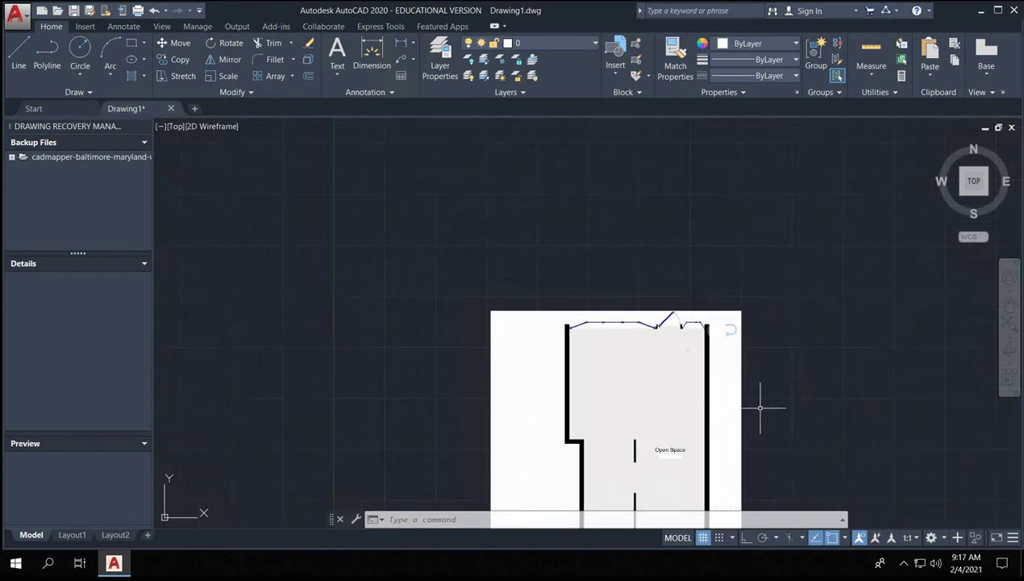
mouse_move(760, 408)
middle_down()
mouse_move(698, 363)
mouse_move(665, 309)
middle_up()
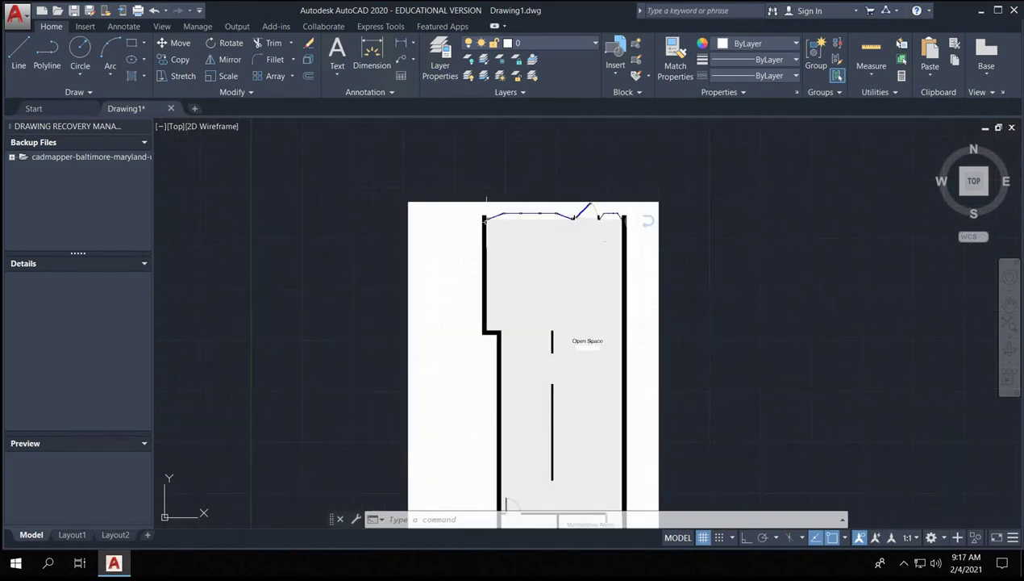
scroll(572, 278, down, 4)
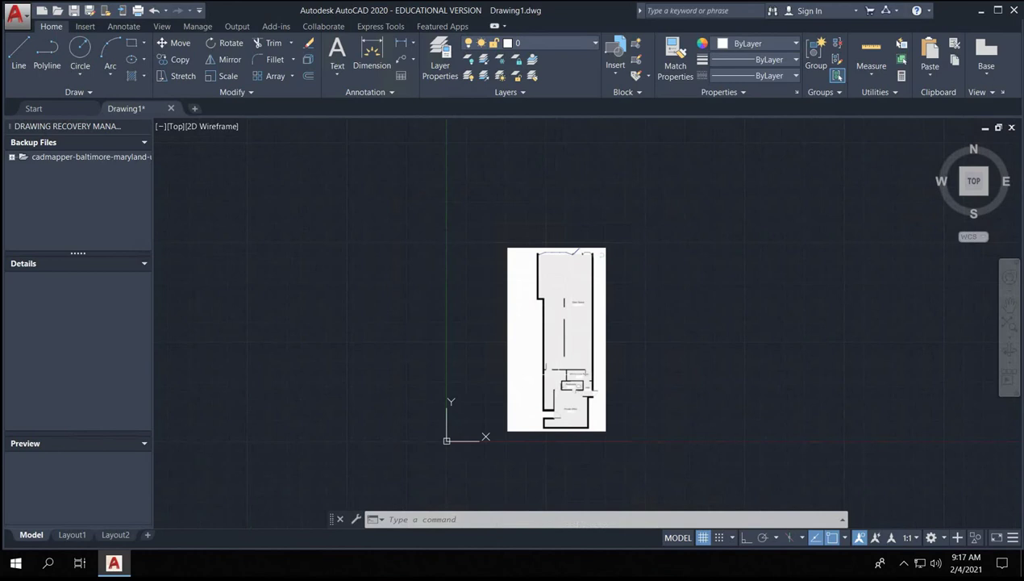
scroll(577, 367, up, 5)
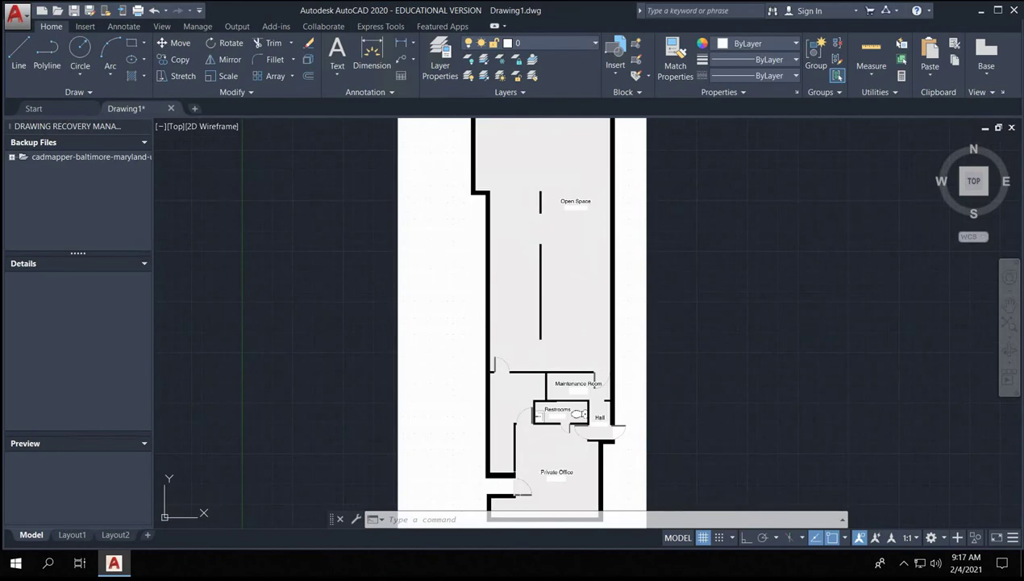
scroll(528, 508, up, 7)
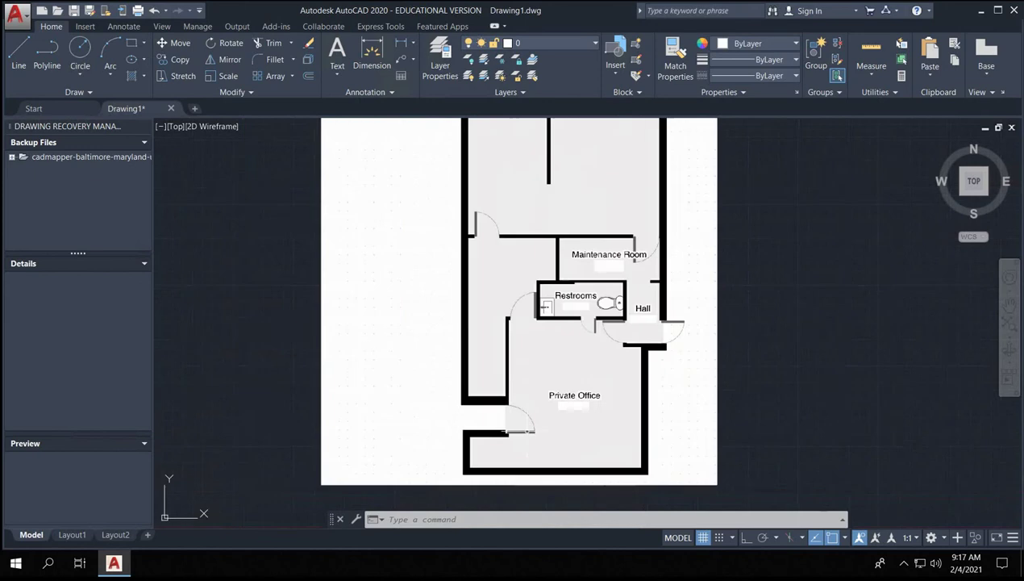
scroll(528, 430, down, 4)
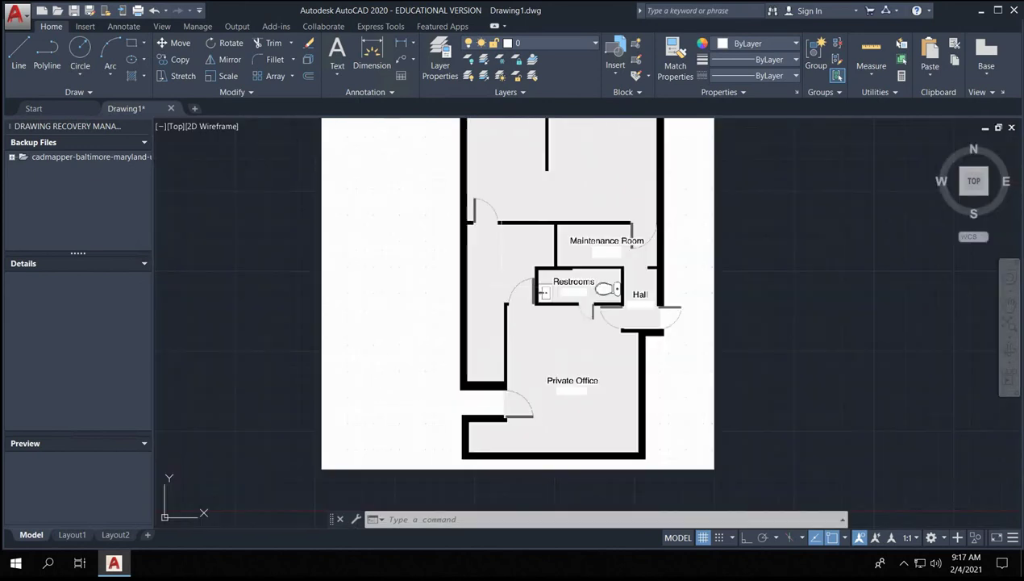
scroll(494, 207, up, 2)
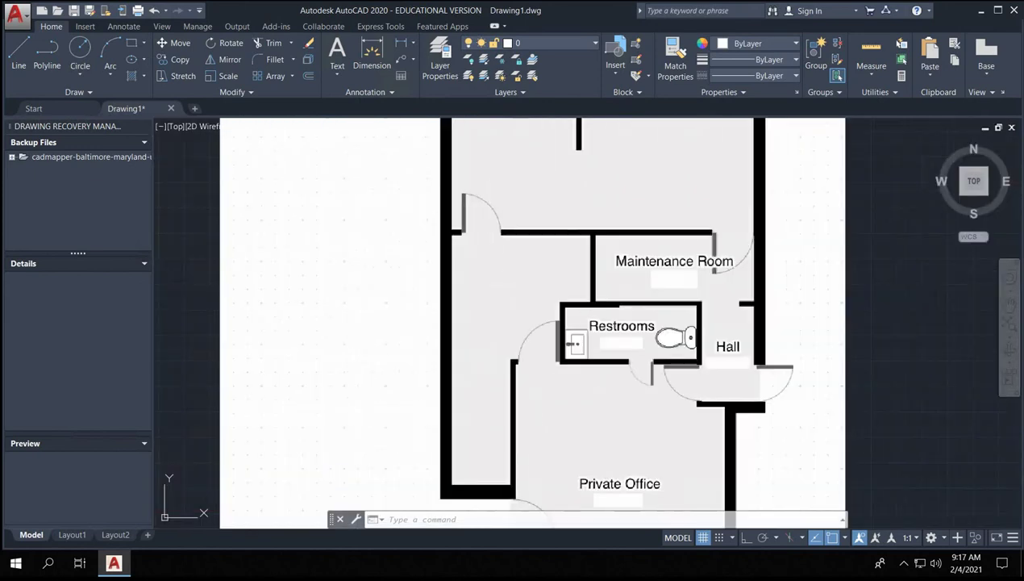
scroll(684, 347, up, 8)
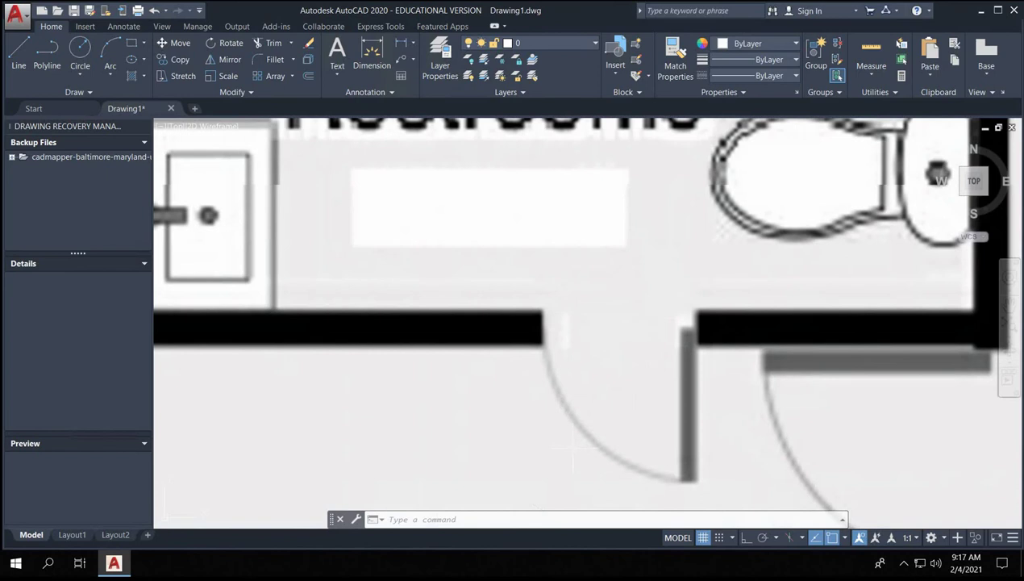
scroll(609, 323, down, 8)
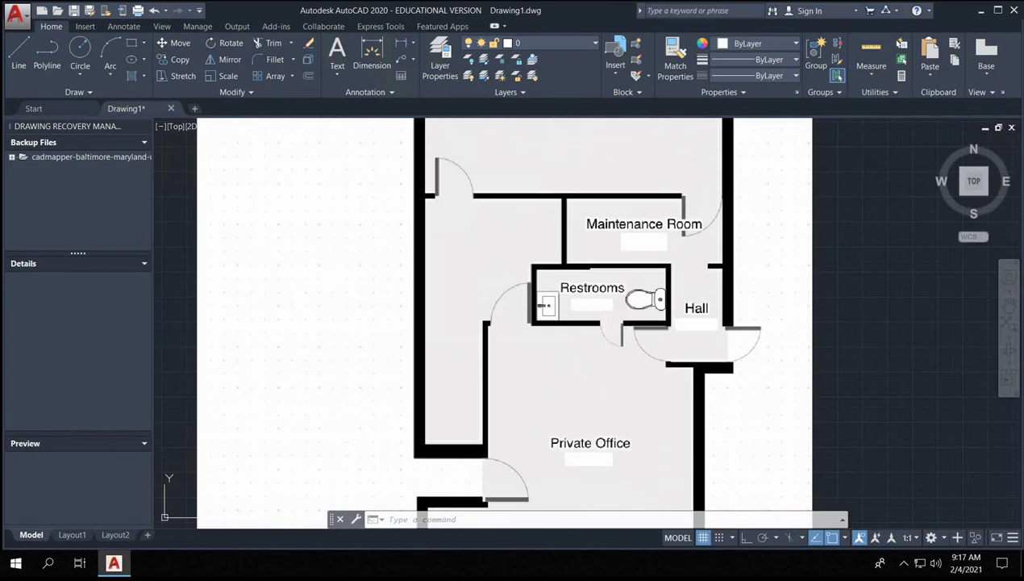
scroll(530, 324, up, 9)
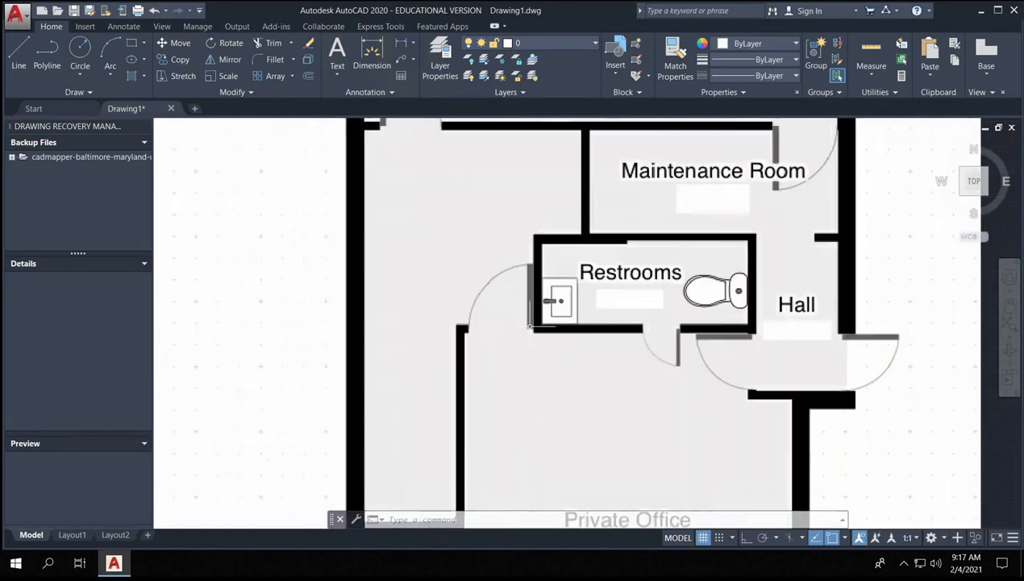
scroll(530, 326, down, 8)
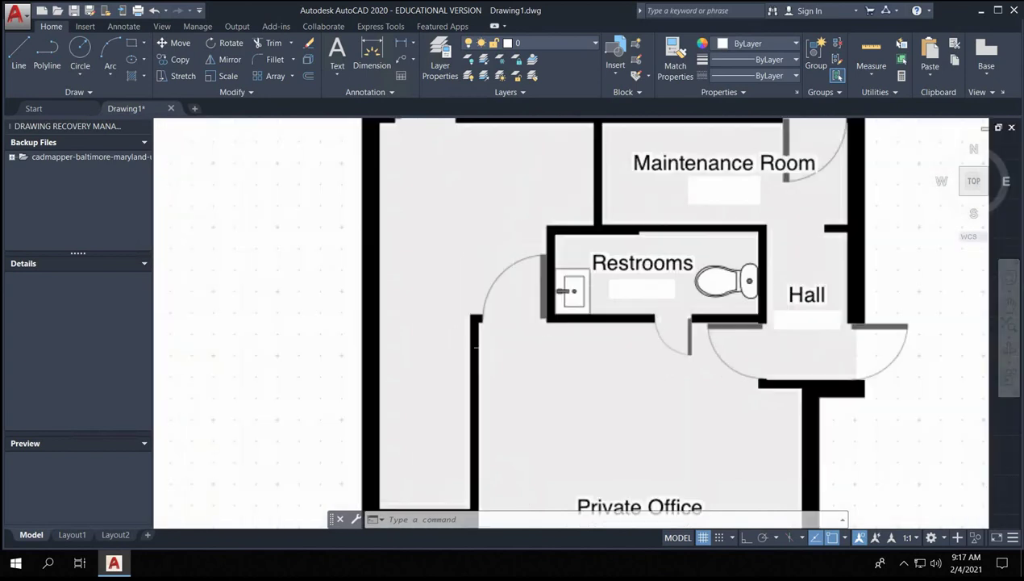
scroll(590, 297, down, 4)
middle_drag(556, 292, 542, 395)
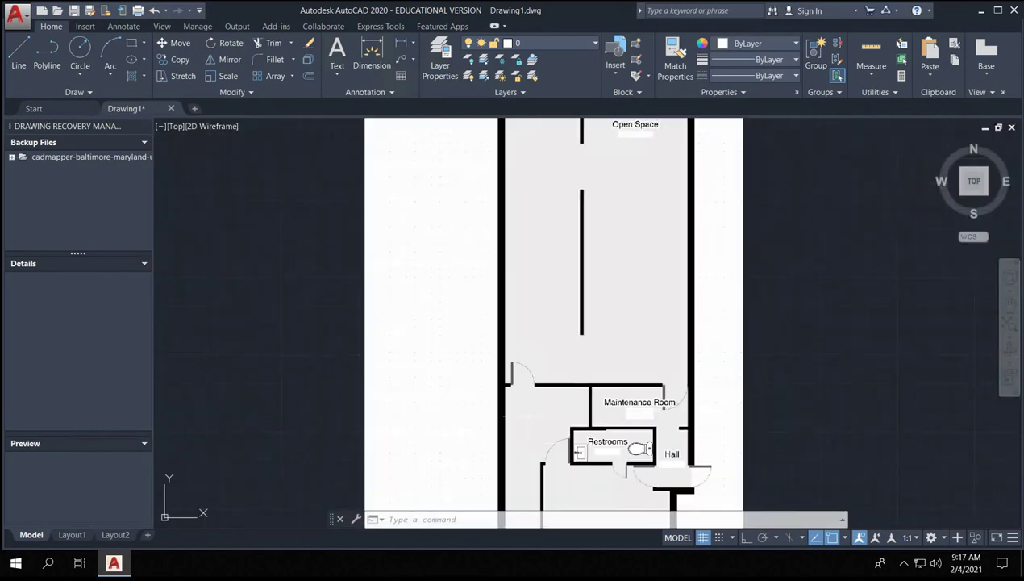
scroll(525, 399, down, 4)
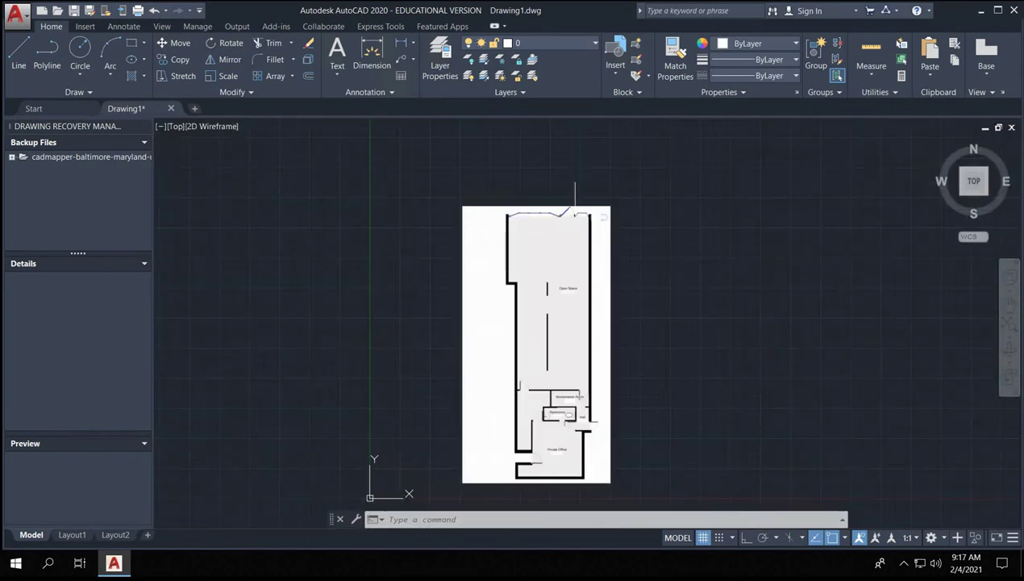
scroll(575, 194, up, 12)
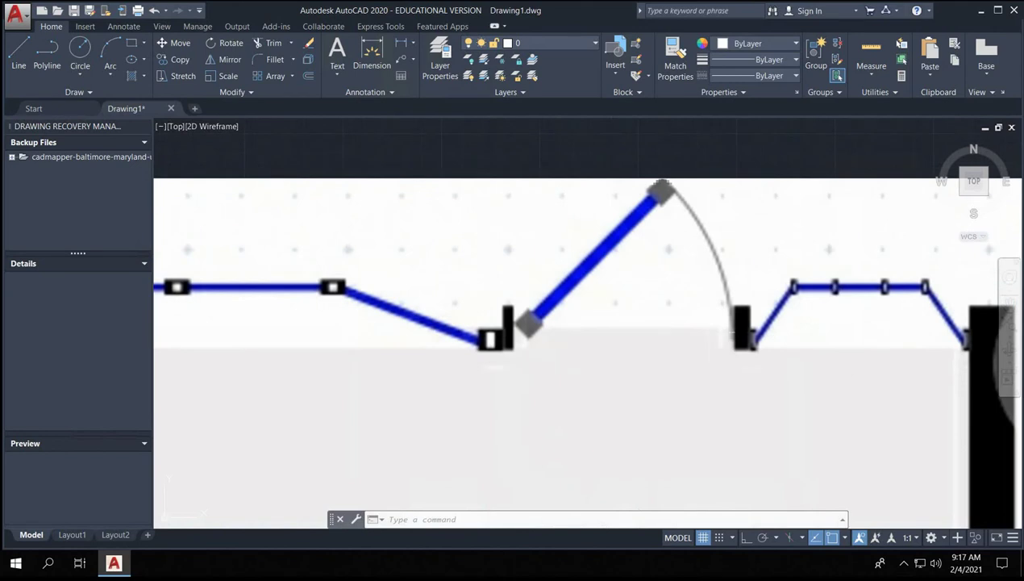
scroll(565, 338, down, 14)
scroll(556, 341, up, 5)
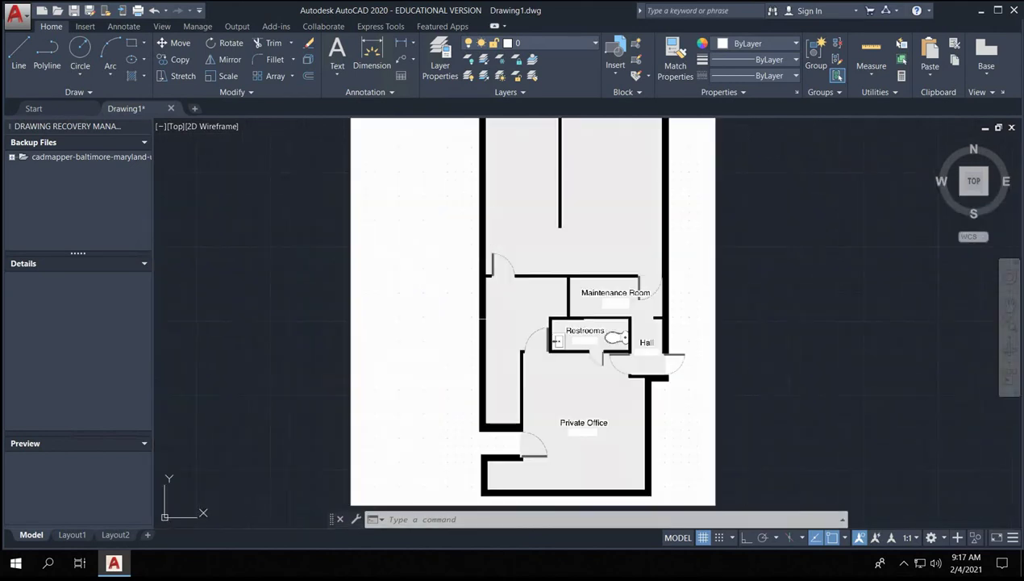
scroll(516, 255, down, 6)
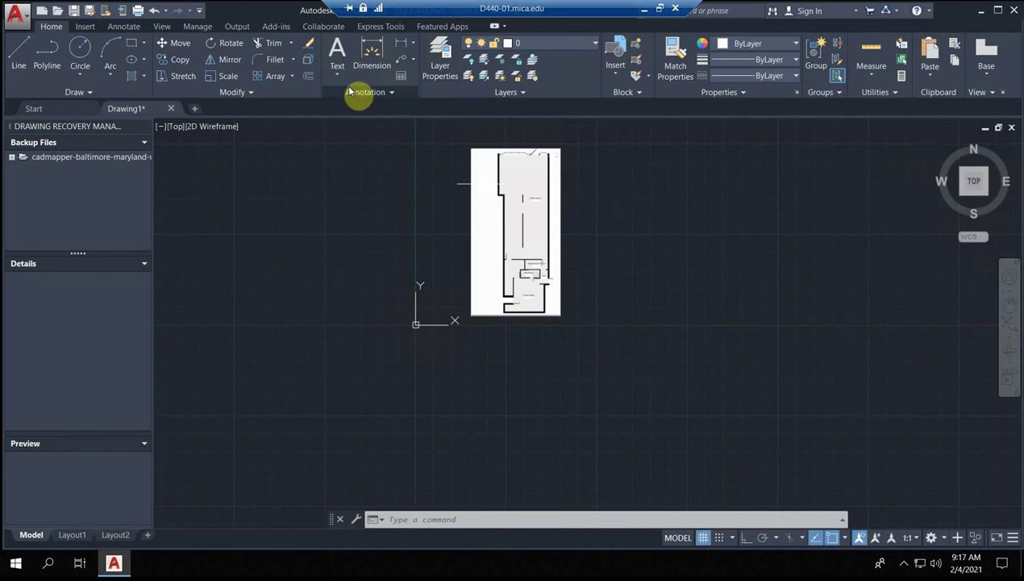
- Rotate the floor-plan image 180° about its bottom-left corner with Ortho on
click(583, 171)
click(480, 298)
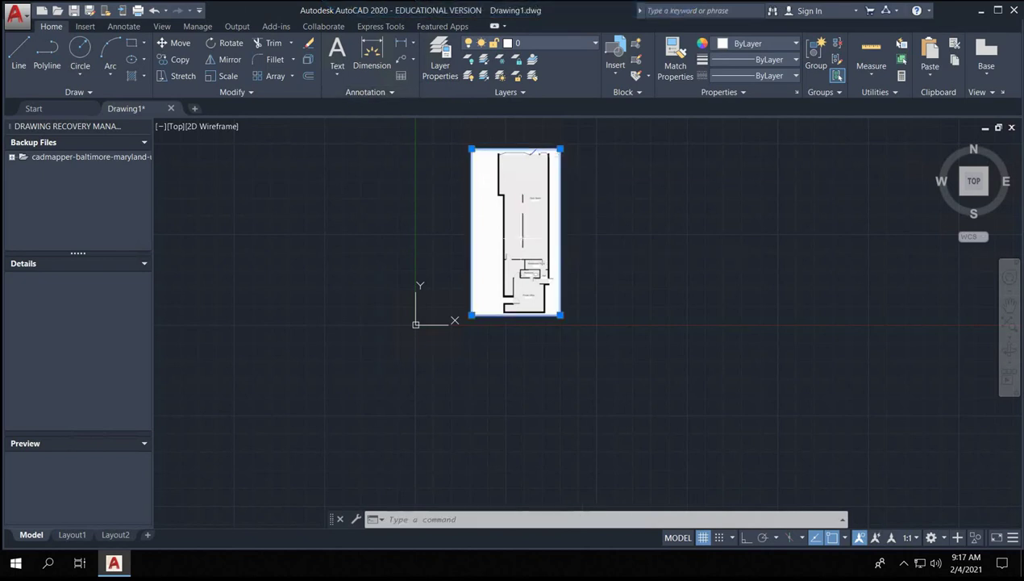
text(rotate)
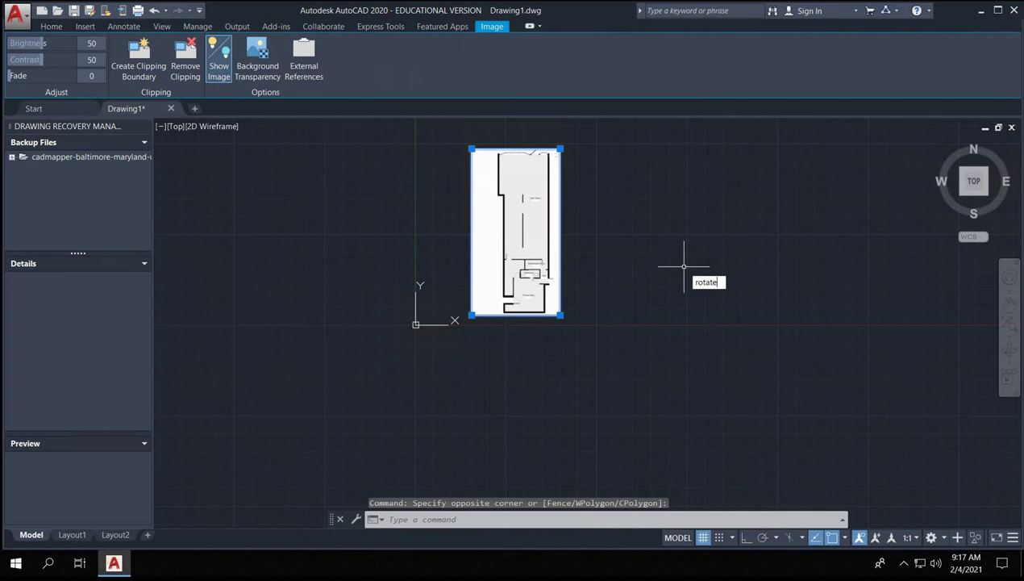
key(Return)
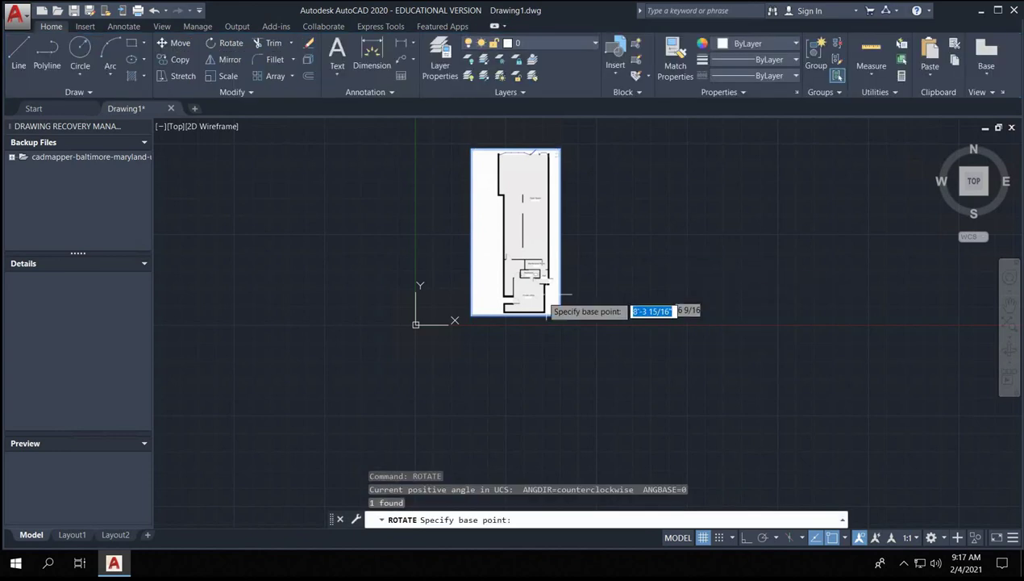
click(472, 314)
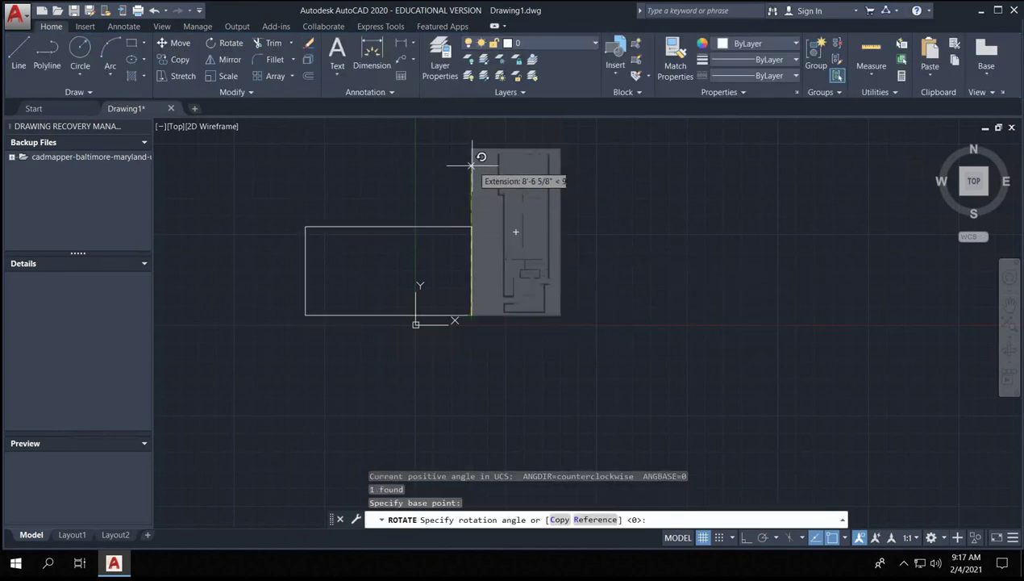
key(F8)
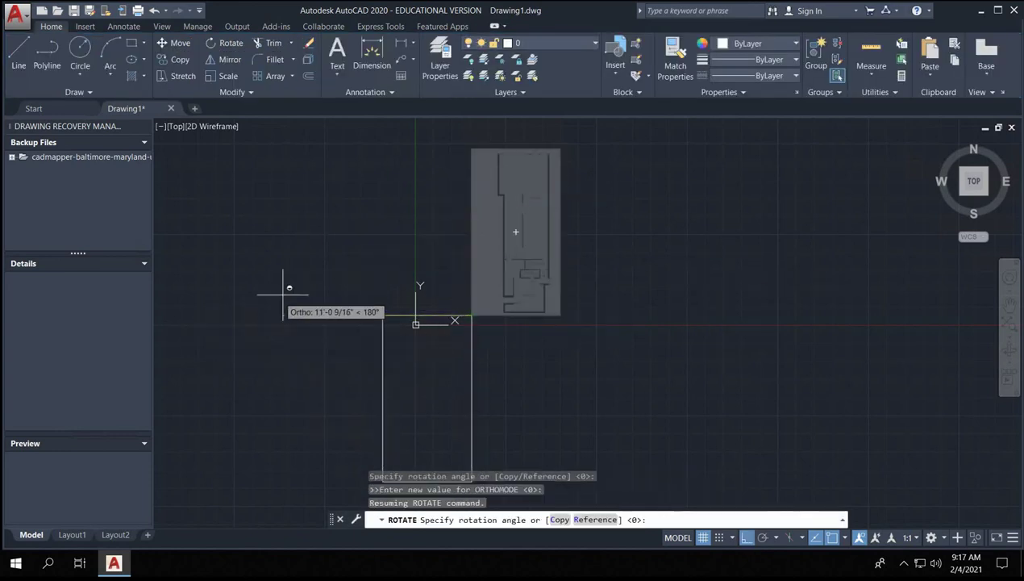
click(306, 287)
click(424, 305)
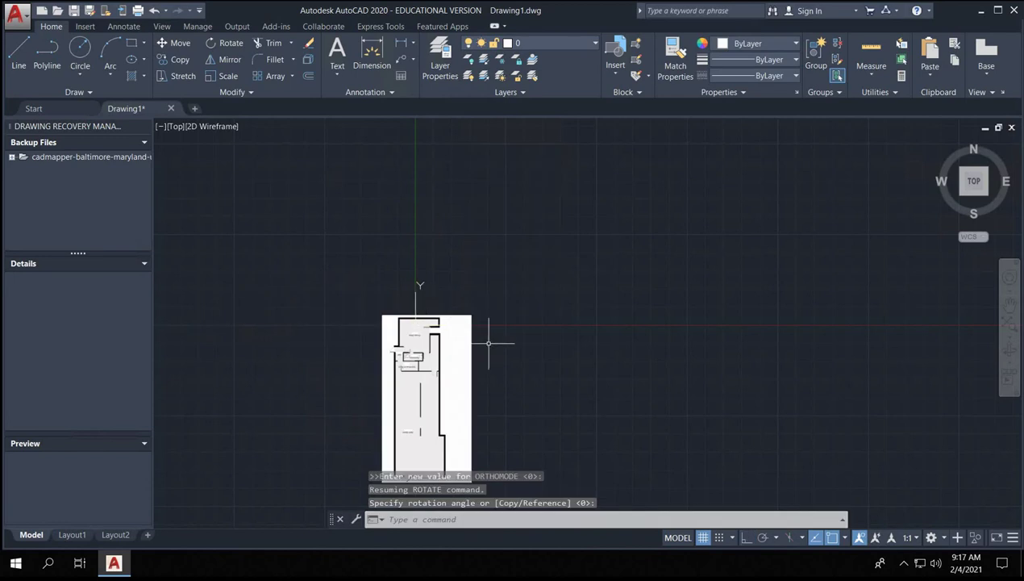
- Reselect the rotated image and start the MOVE command
click(484, 372)
click(426, 399)
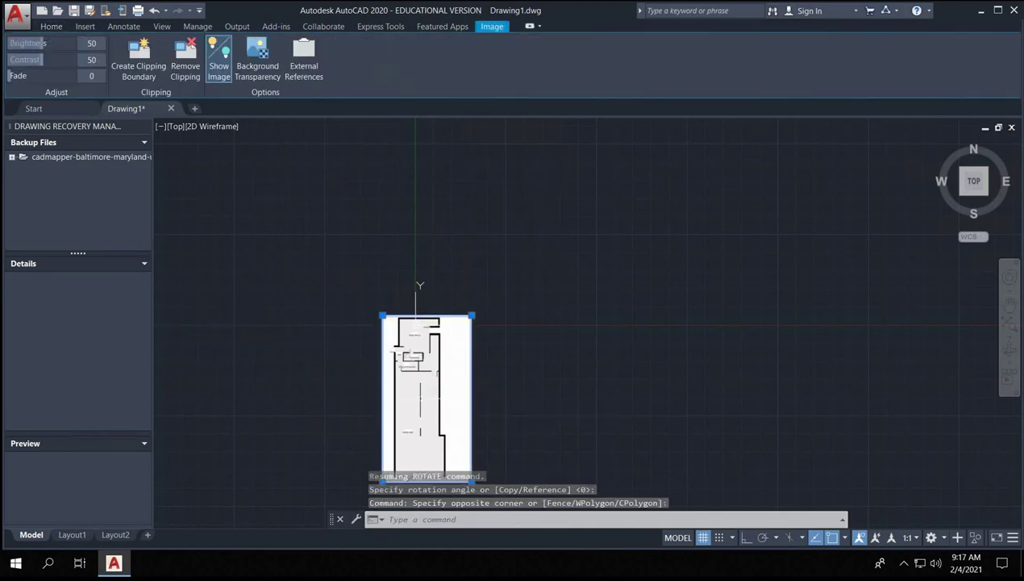
text(m)
key(Return)
- Move the image from its lower-left corner to 0,0,0
middle_drag(378, 440, 404, 381)
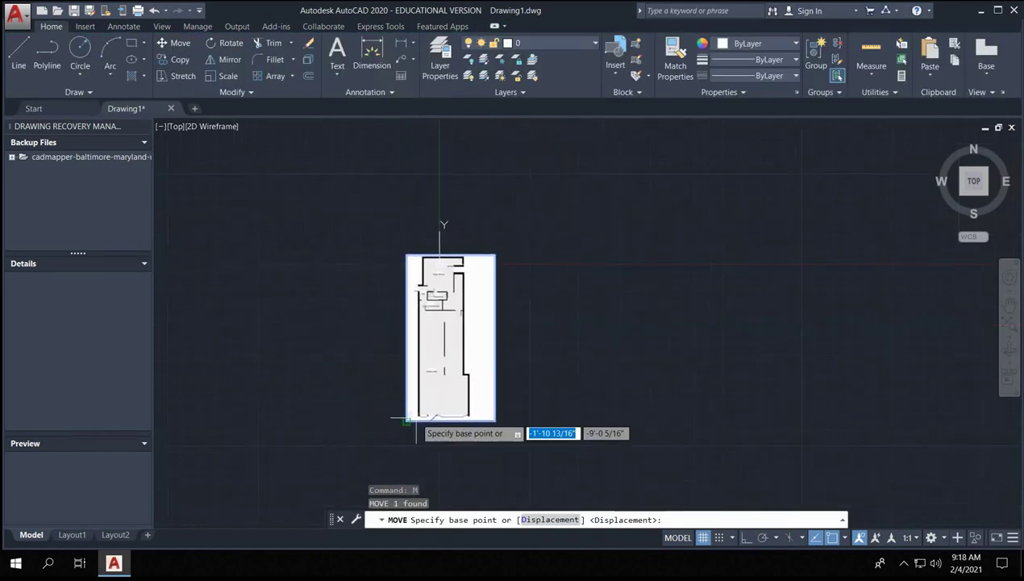
click(406, 420)
text(0,0,0)
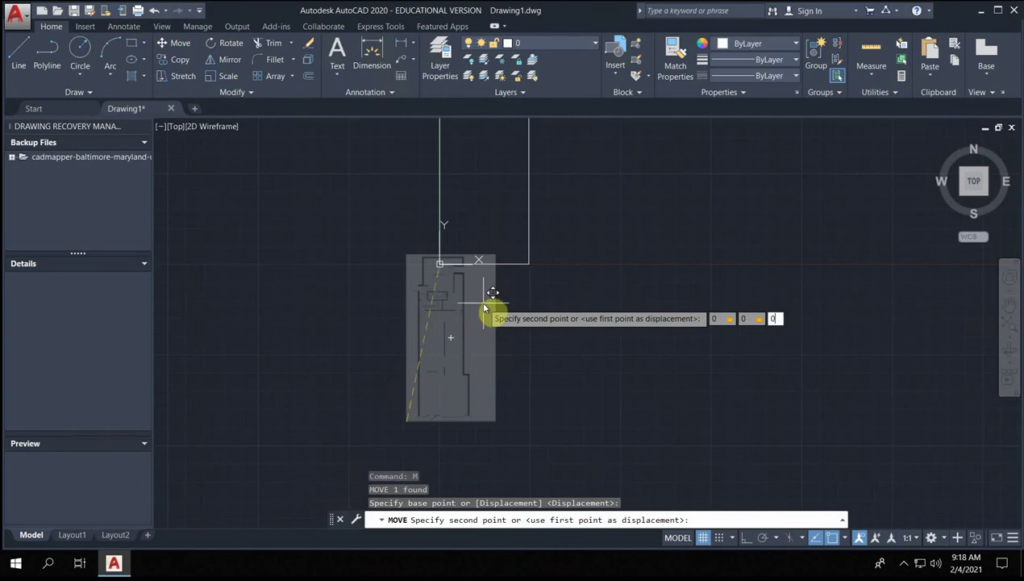
key(Return)
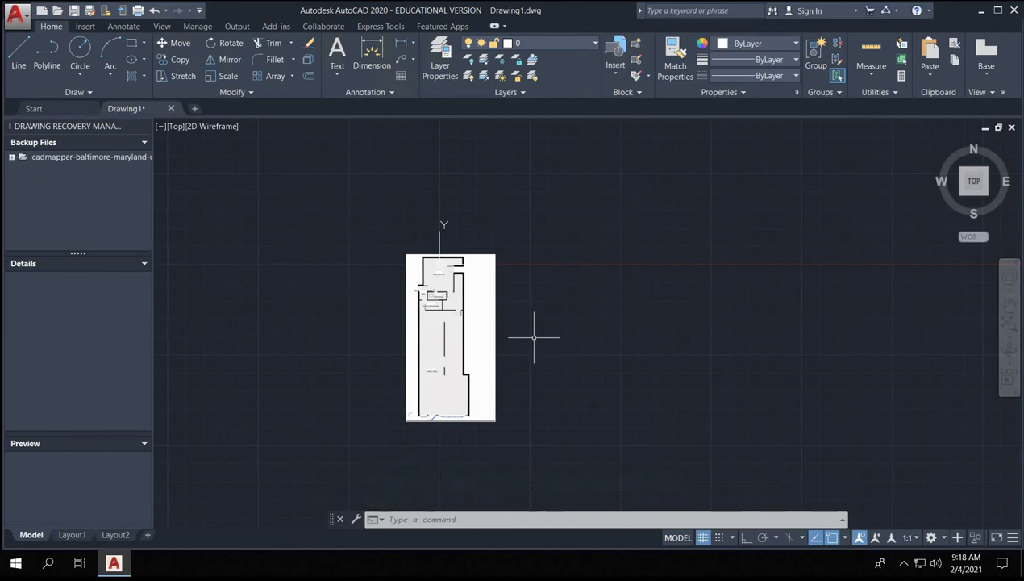
- Move the image again from its lower-left corner to 0,0, then reselect it
click(409, 323)
click(380, 314)
text(m)
key(Return)
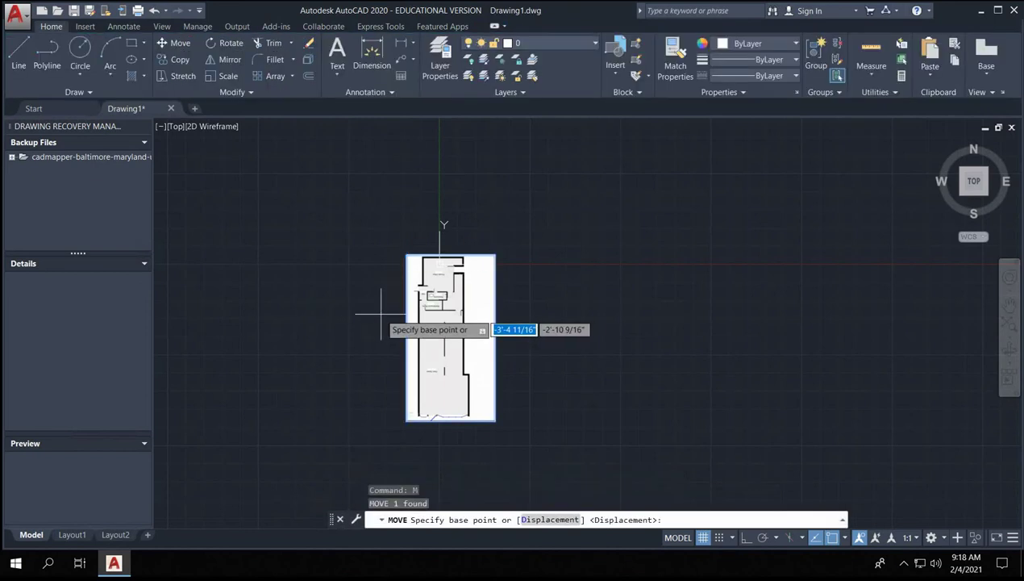
click(405, 420)
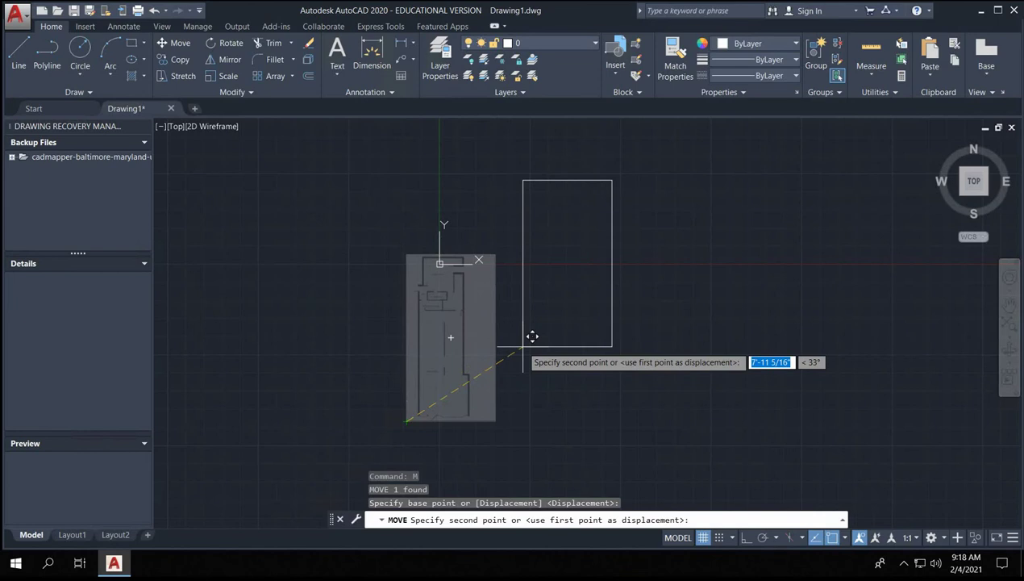
text(0,0,0)
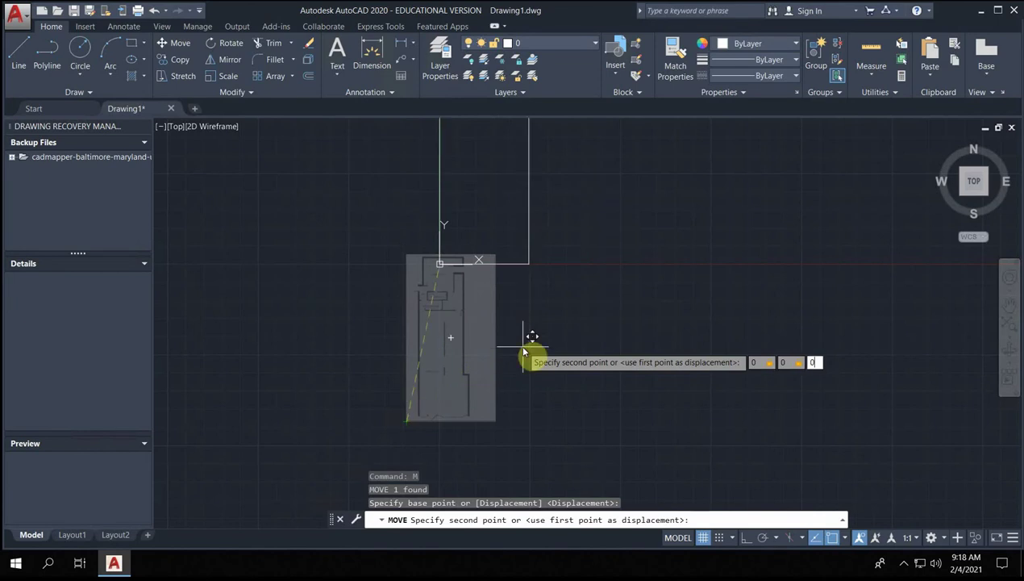
key(Return)
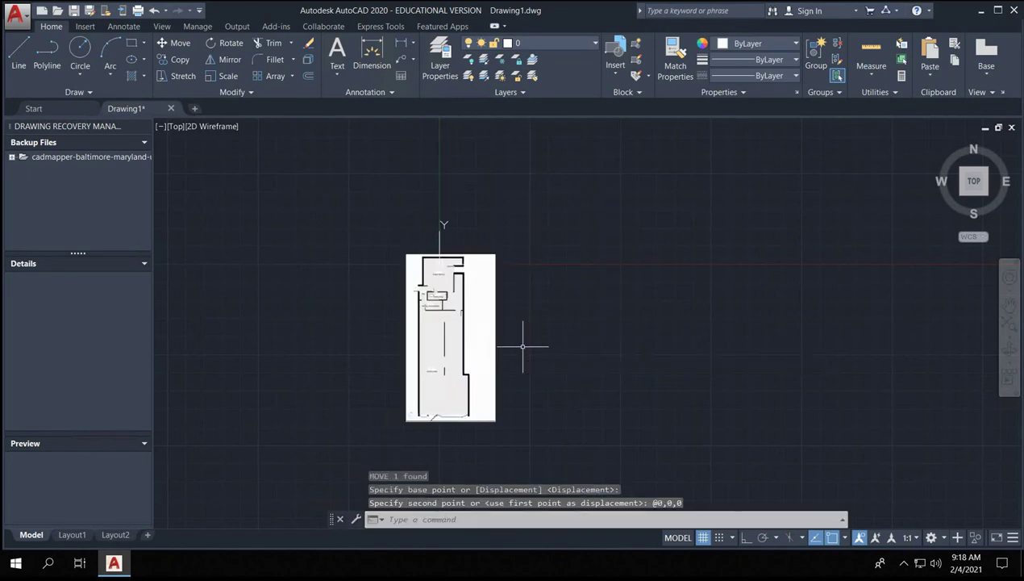
click(523, 346)
click(405, 387)
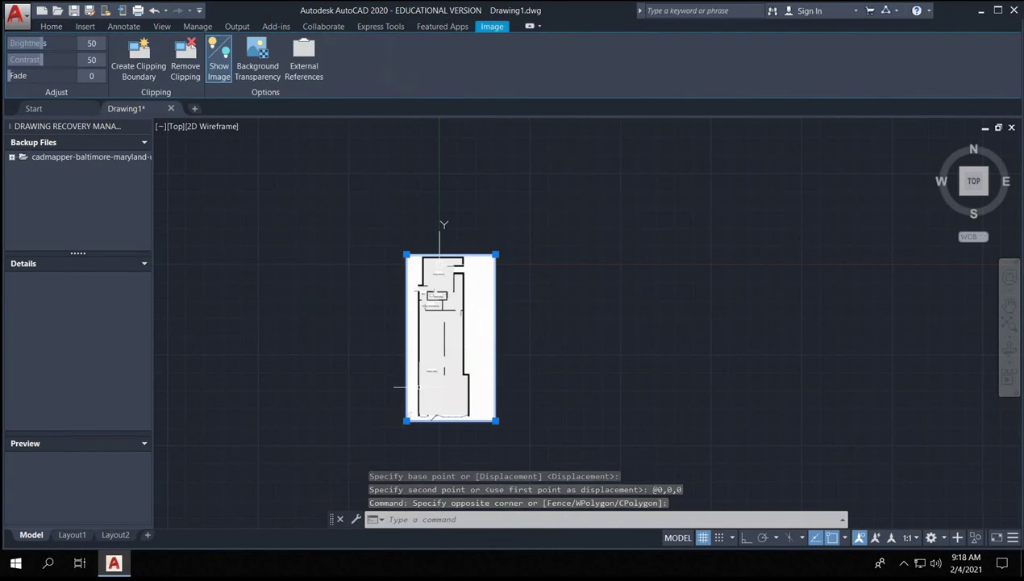
text(m)
key(Return)
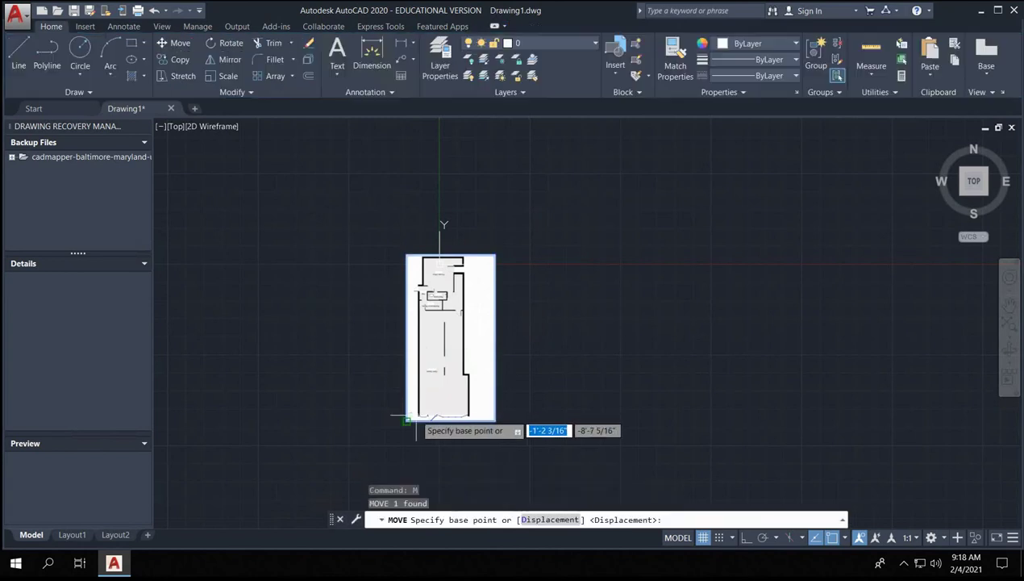
click(421, 426)
scroll(451, 331, up, 8)
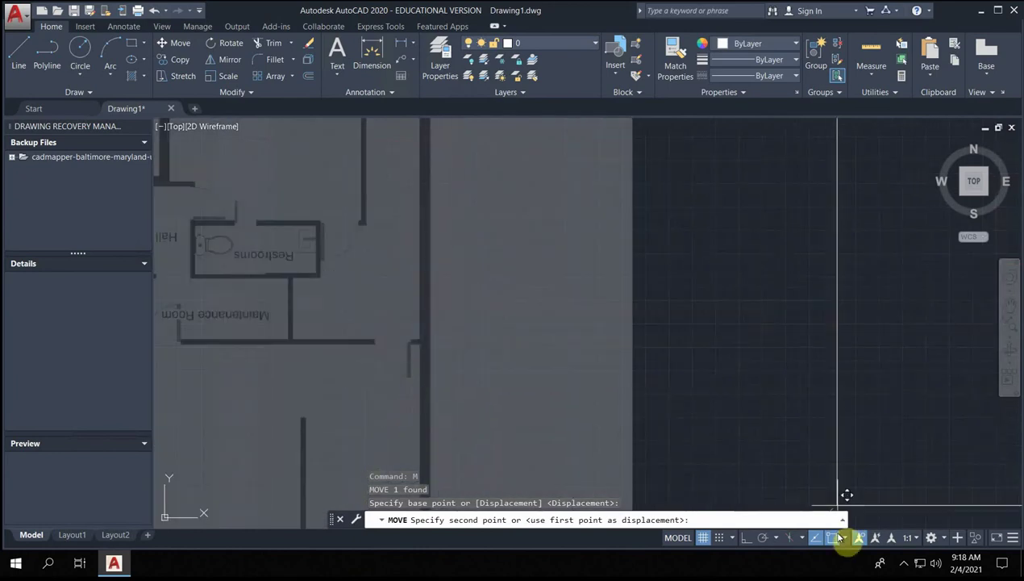
click(718, 537)
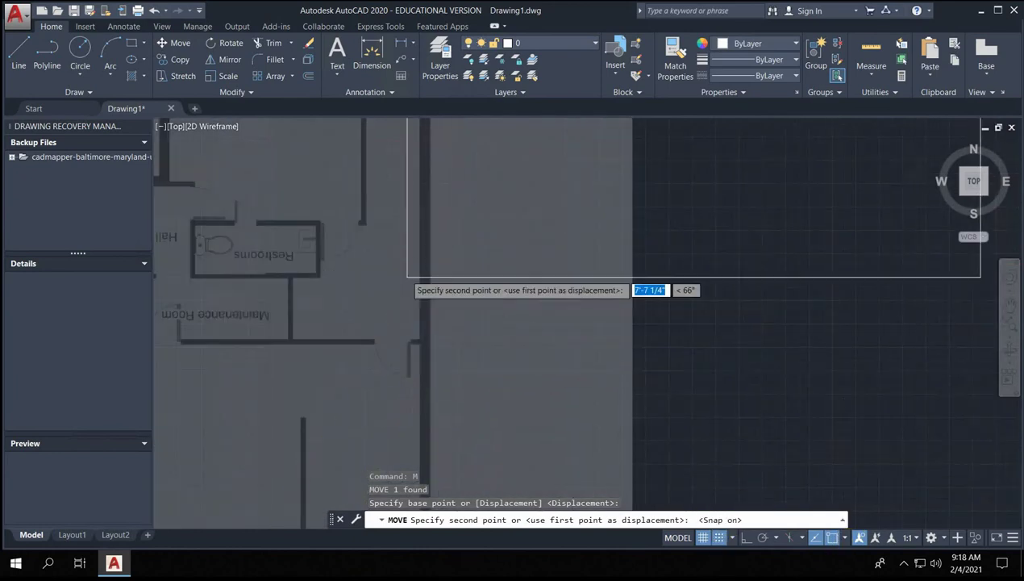
scroll(427, 263, down, 5)
scroll(381, 245, up, 5)
scroll(359, 333, down, 5)
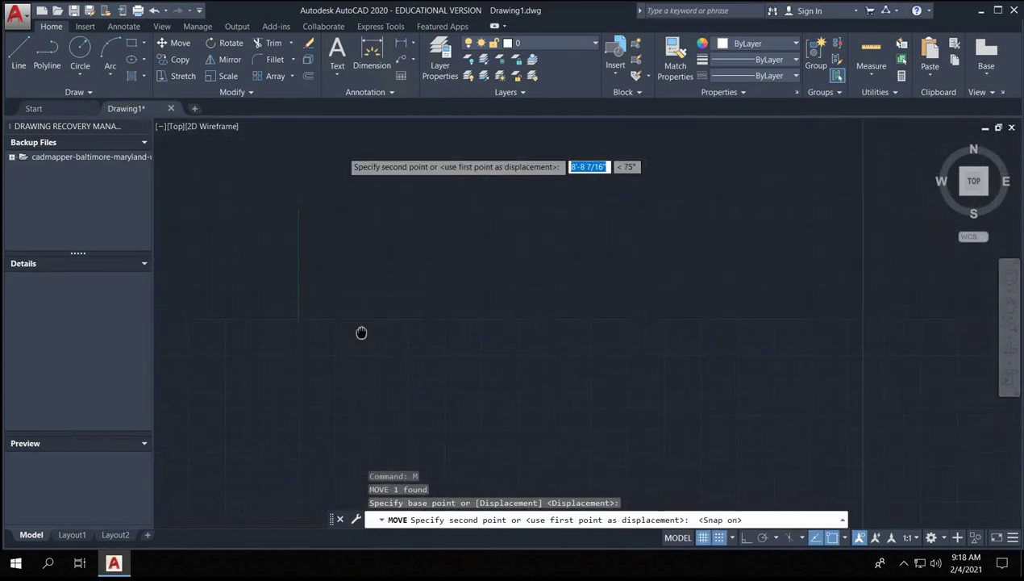
scroll(297, 299, up, 6)
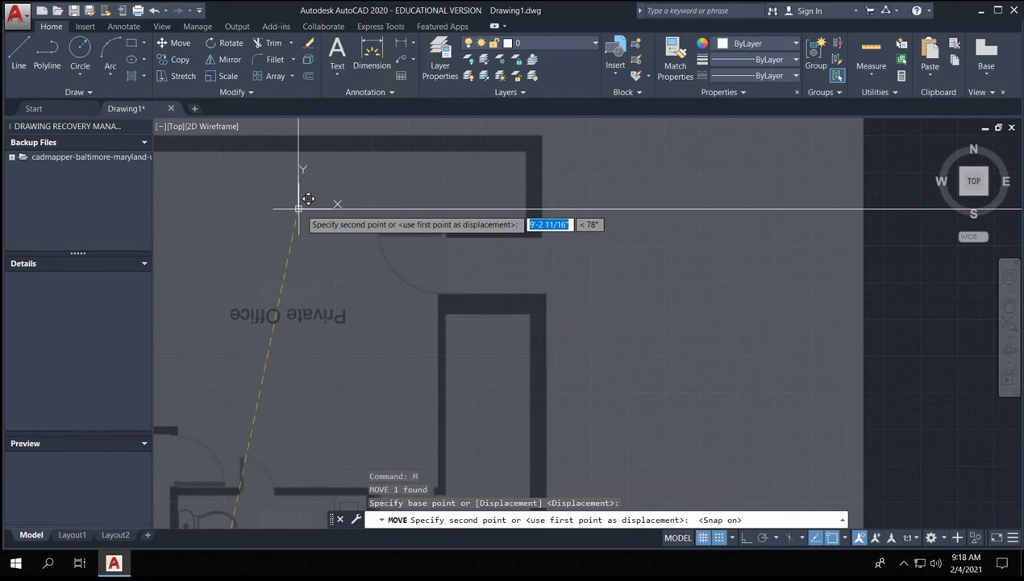
scroll(348, 228, down, 8)
key(Escape)
key(Escape)
scroll(476, 252, up, 10)
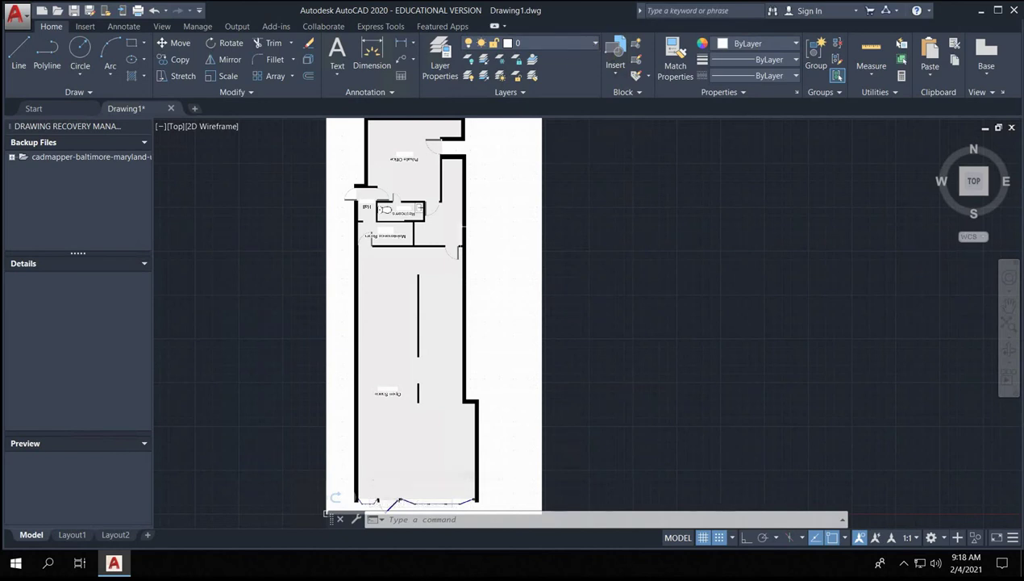
scroll(530, 259, down, 4)
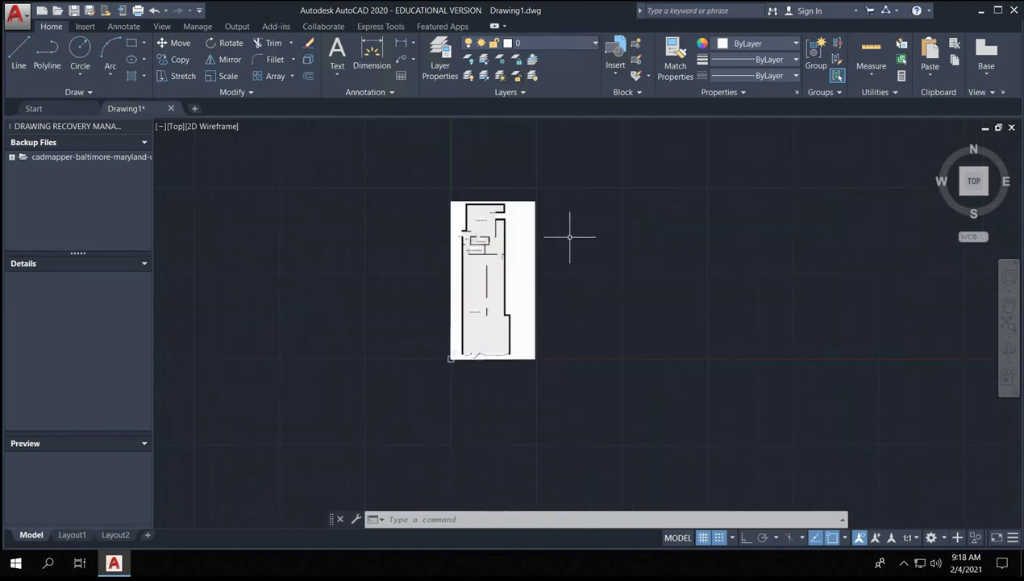
click(569, 234)
click(490, 272)
scroll(427, 203, up, 2)
click(633, 224)
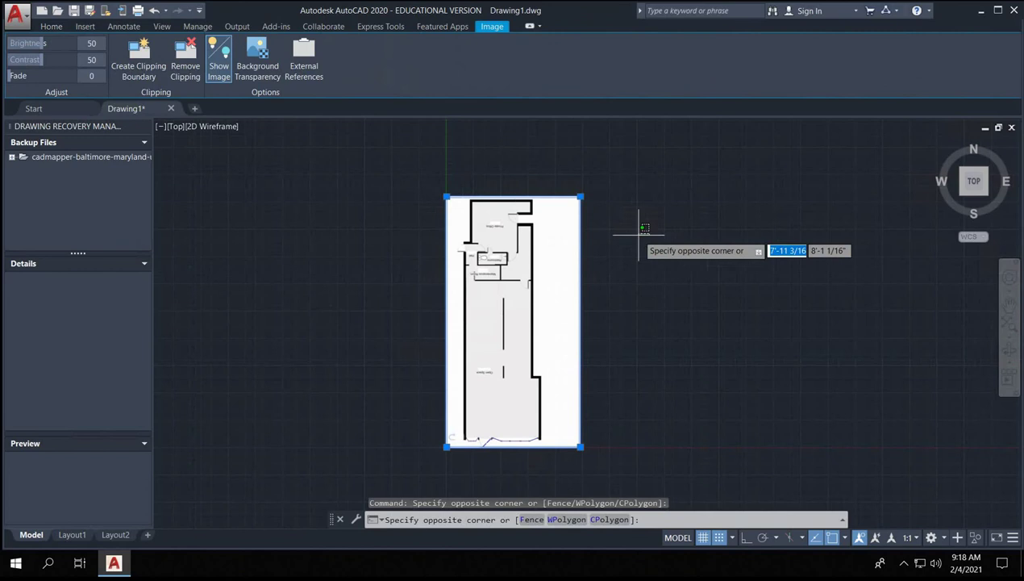
key(Escape)
scroll(491, 273, up, 4)
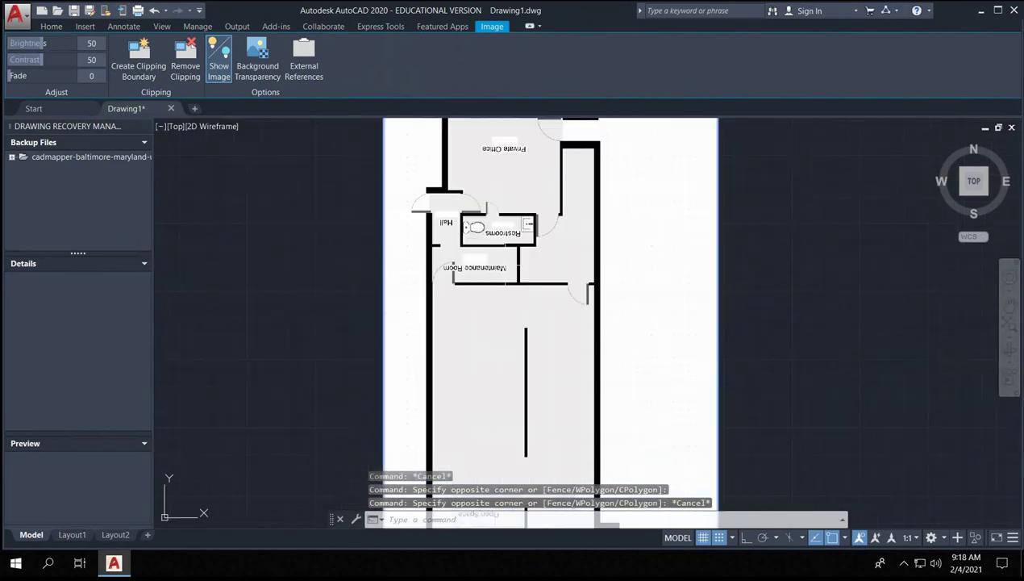
key(Escape)
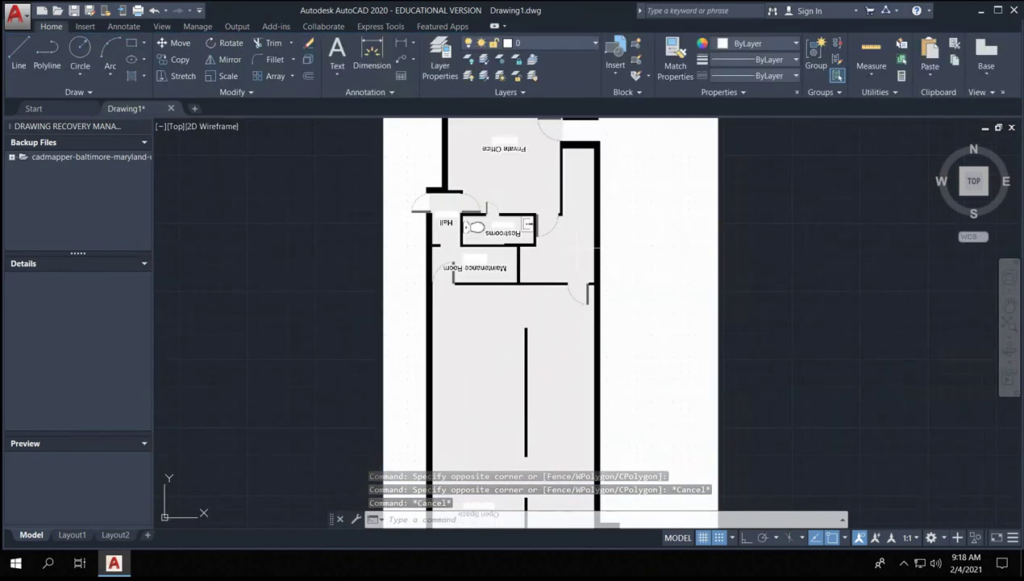
scroll(601, 257, down, 3)
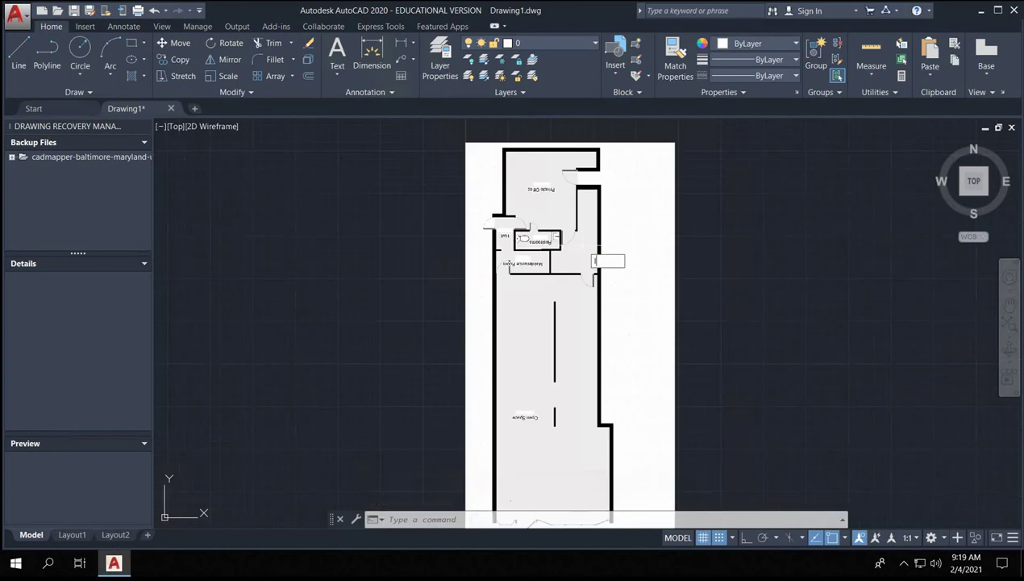
text(l)
key(Return)
- Set layer 0 to colour 20
click(509, 42)
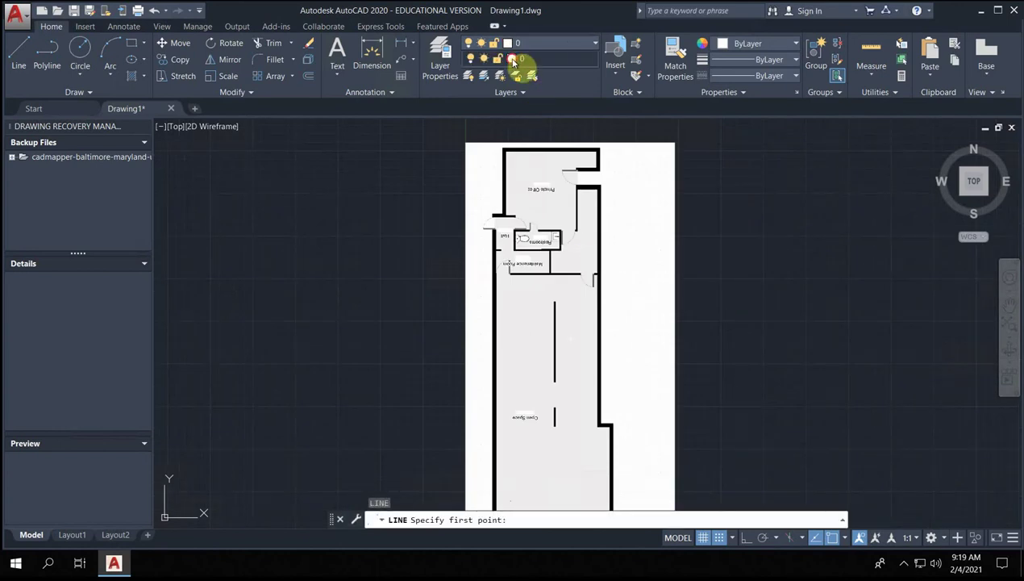
click(512, 59)
click(409, 239)
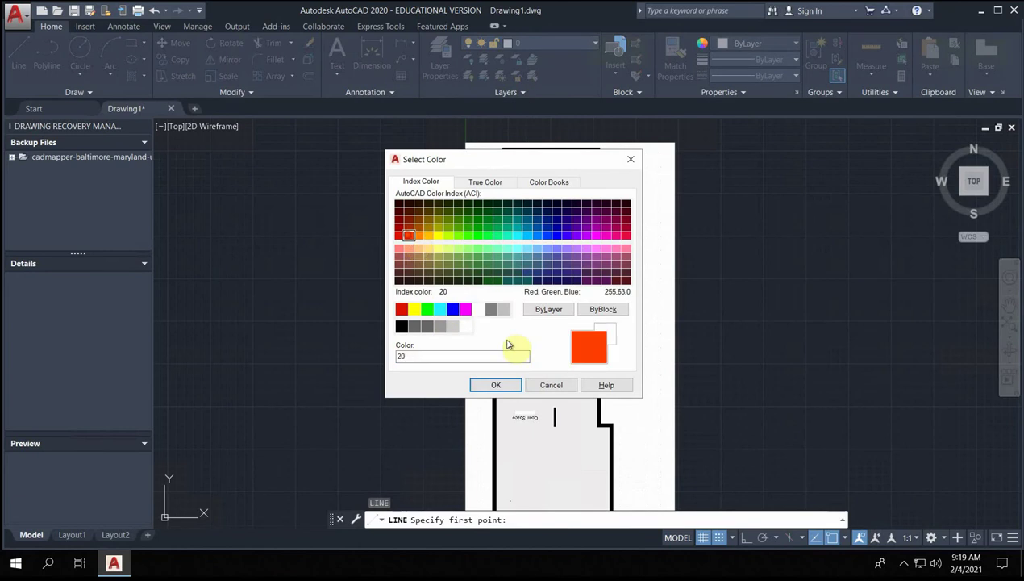
click(494, 385)
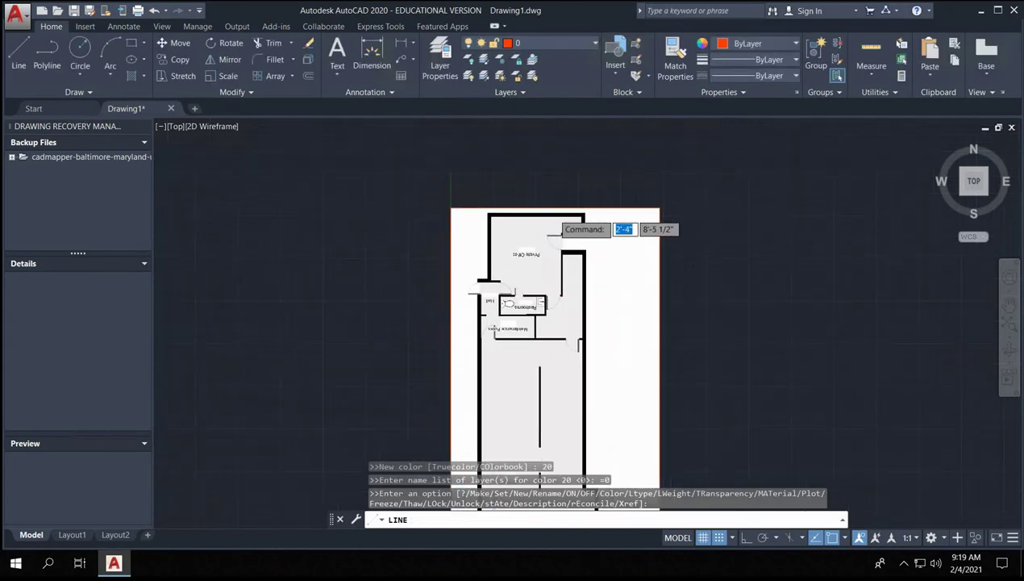
- Draw a vertical line with Ortho from the top wall down through the plan
key(Return)
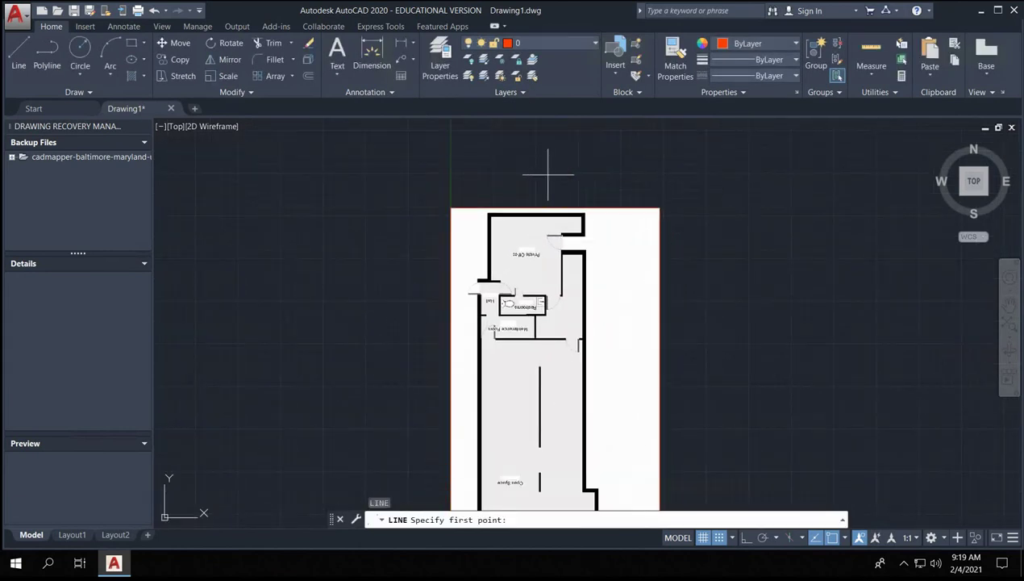
click(541, 213)
scroll(556, 364, down, 4)
scroll(552, 377, down, 2)
scroll(545, 355, up, 4)
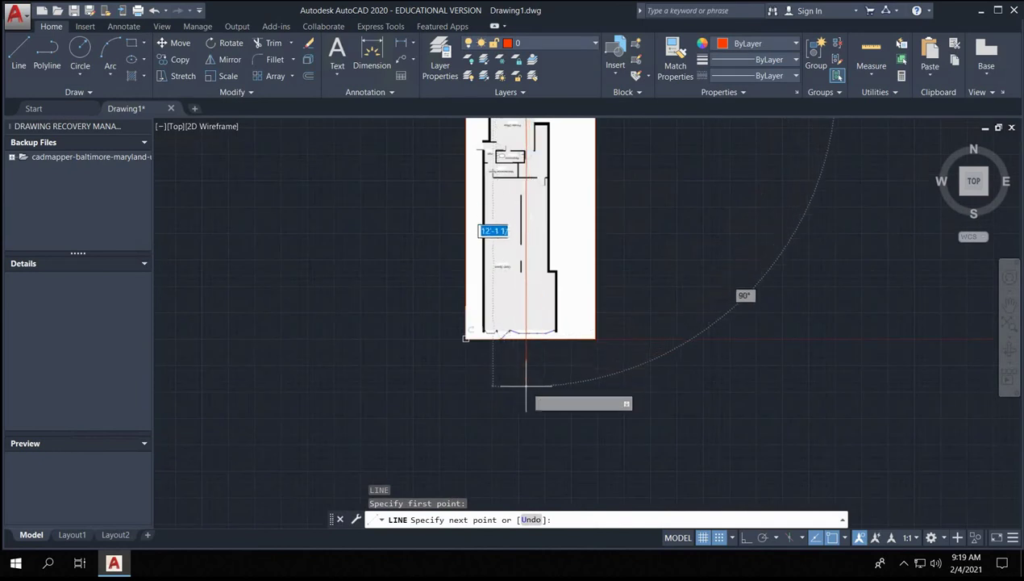
key(F8)
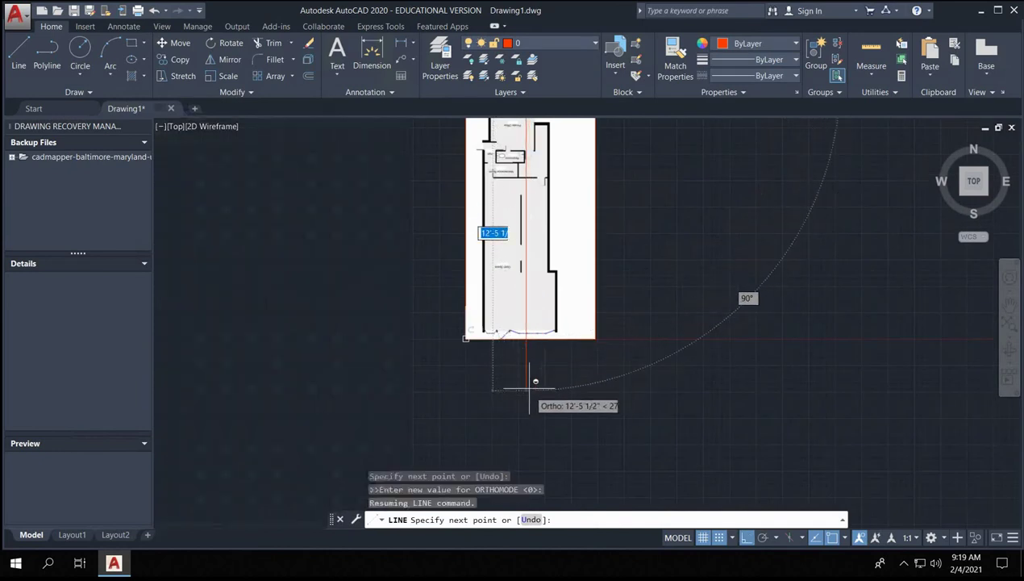
click(532, 384)
key(Return)
scroll(546, 146, up, 5)
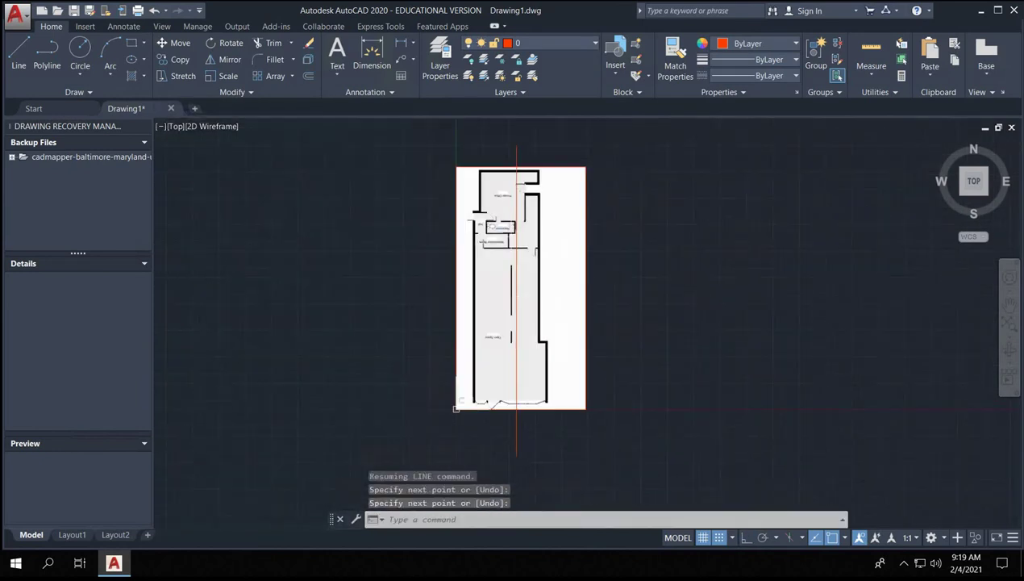
- Offset the vertical line 3' to the right
click(546, 146)
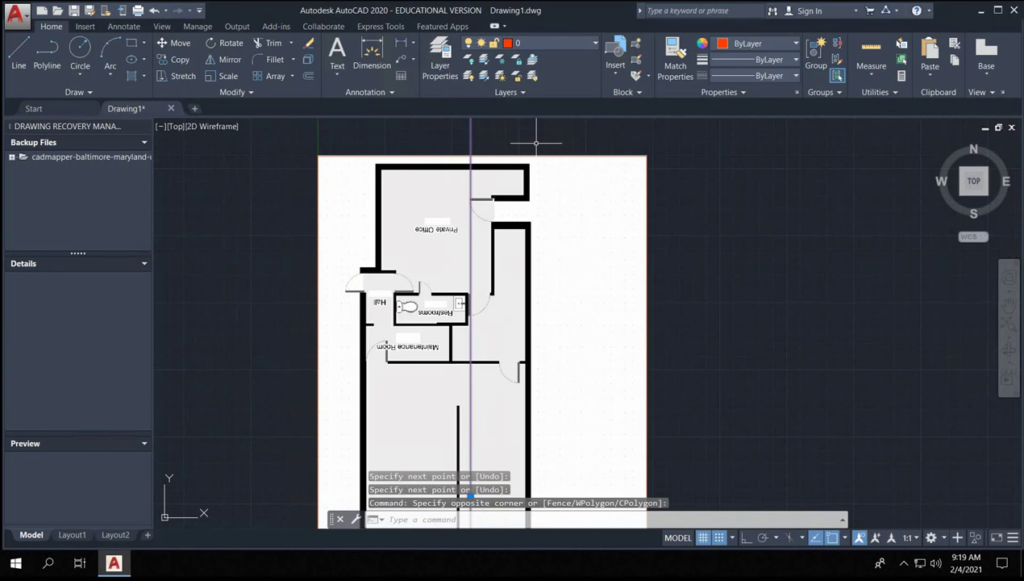
text(o)
key(Return)
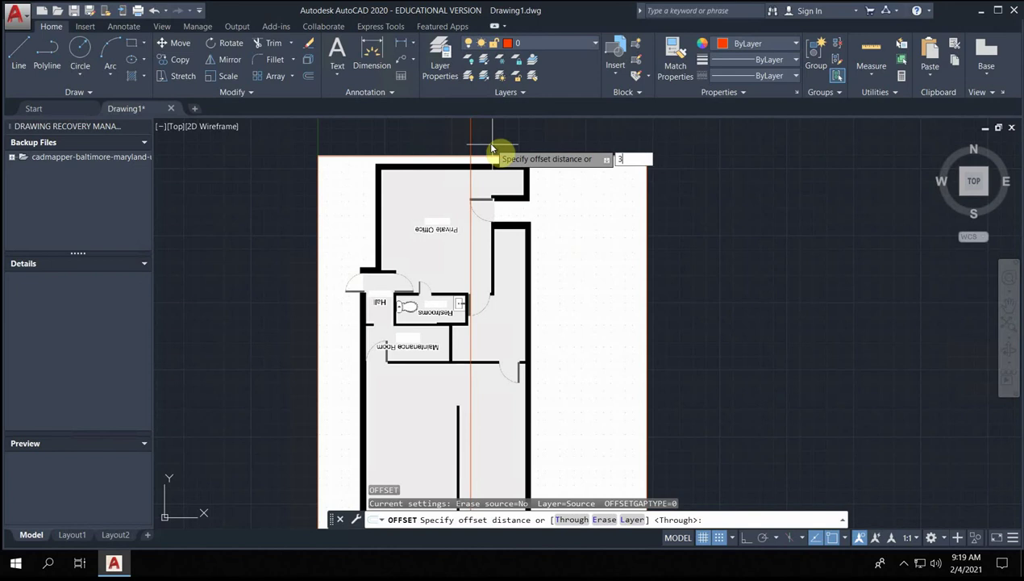
text(3)
key(Return)
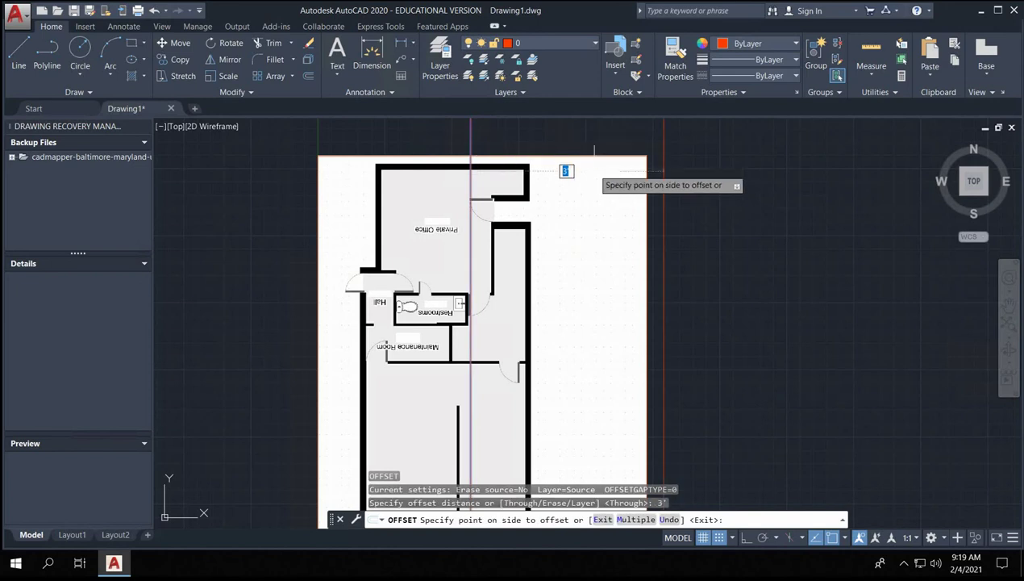
scroll(594, 172, down, 3)
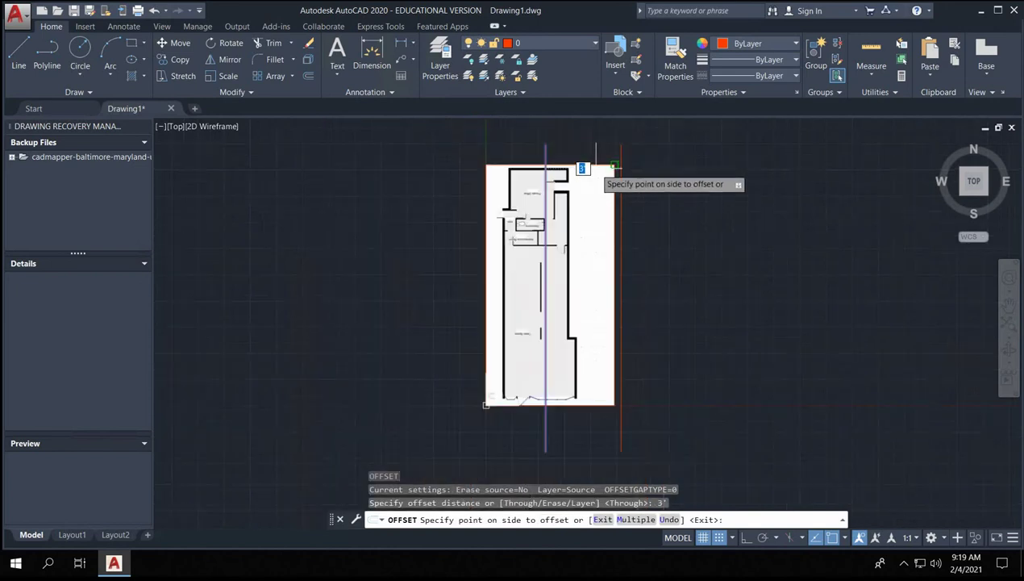
click(596, 171)
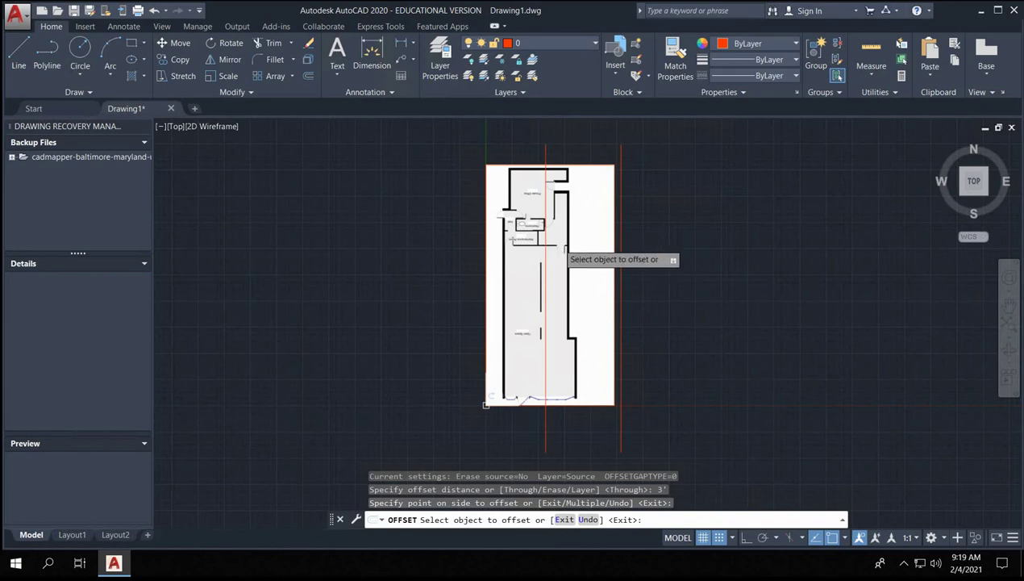
- End the offset and window-select the floor-plan image
key(Escape)
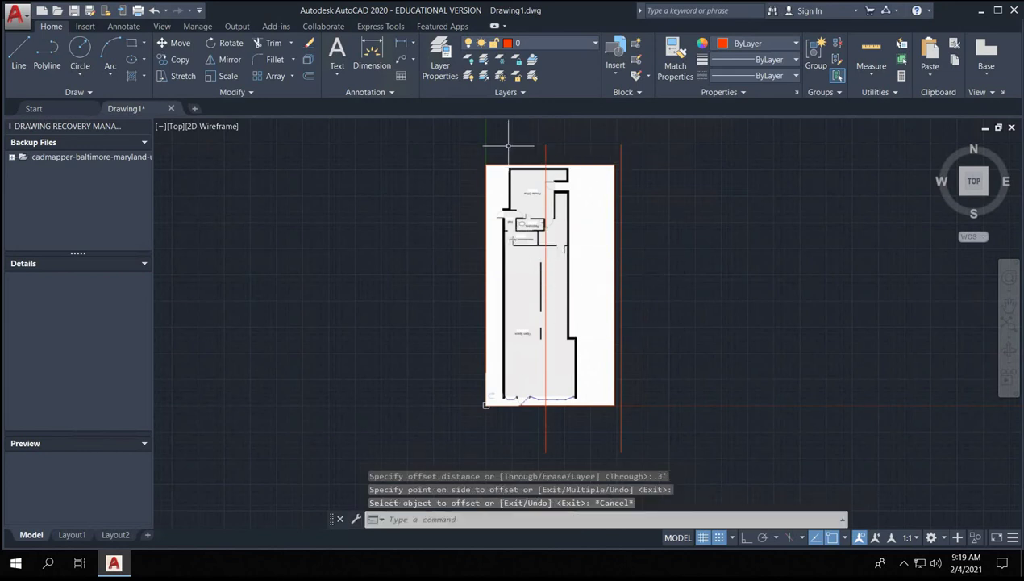
click(508, 146)
click(450, 187)
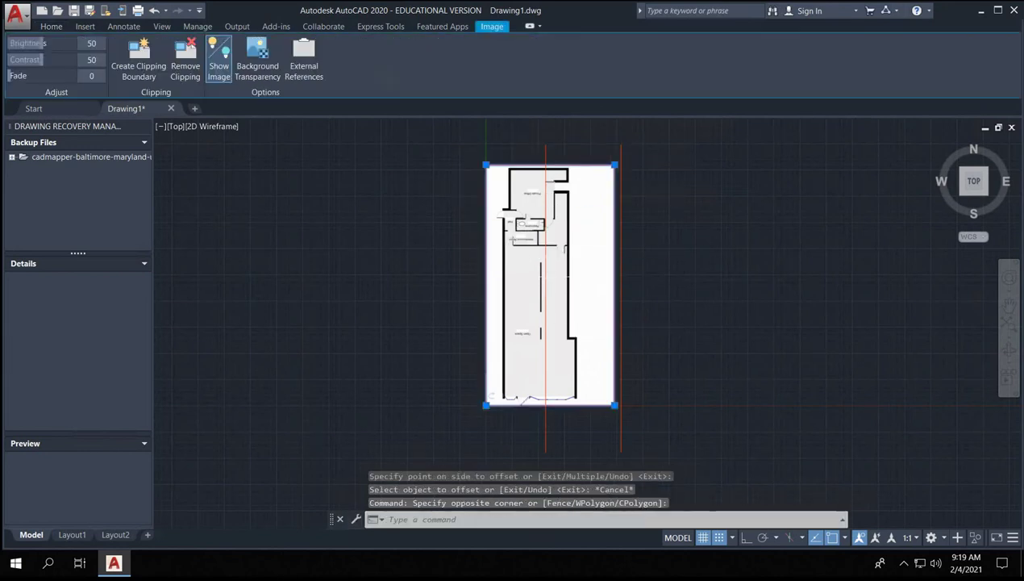
scroll(524, 242, up, 8)
scroll(434, 323, down, 6)
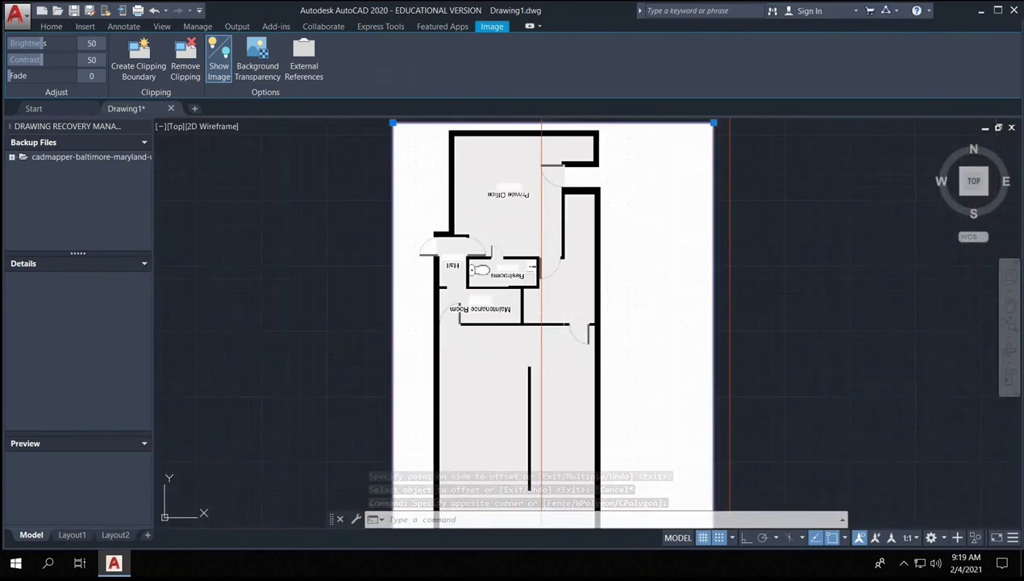
scroll(568, 321, up, 5)
scroll(568, 318, down, 3)
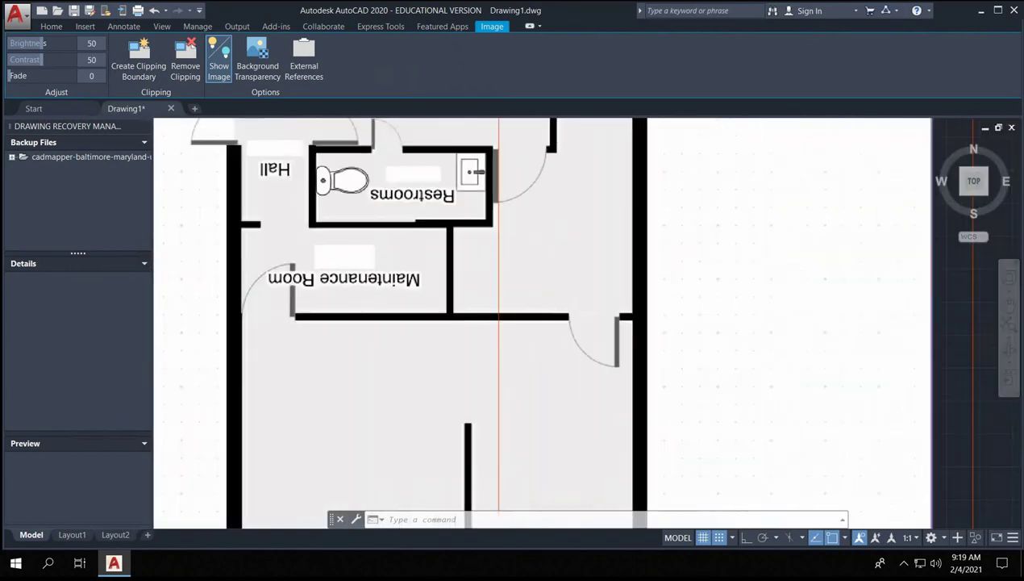
scroll(540, 224, up, 6)
scroll(518, 194, up, 6)
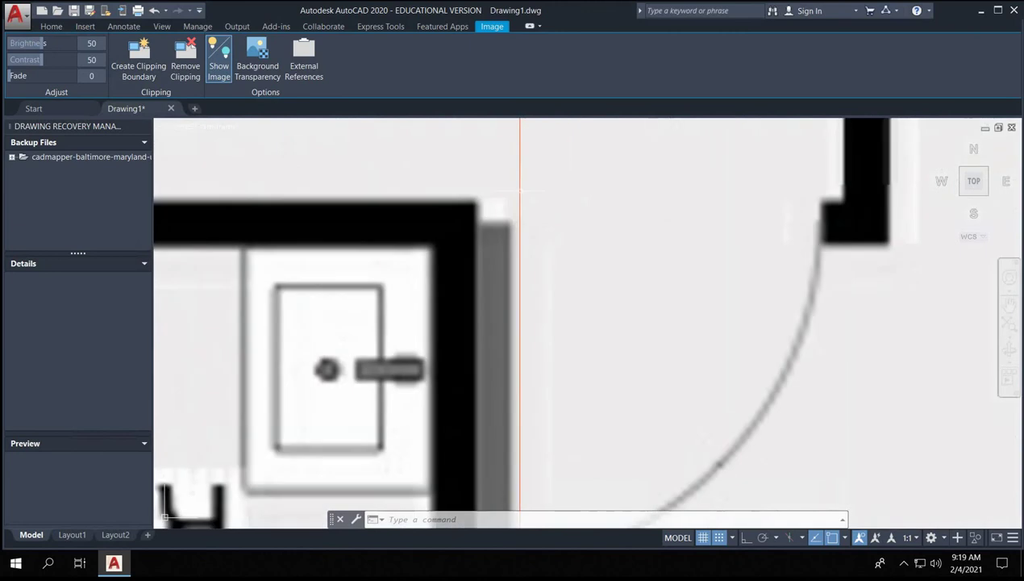
scroll(518, 190, down, 2)
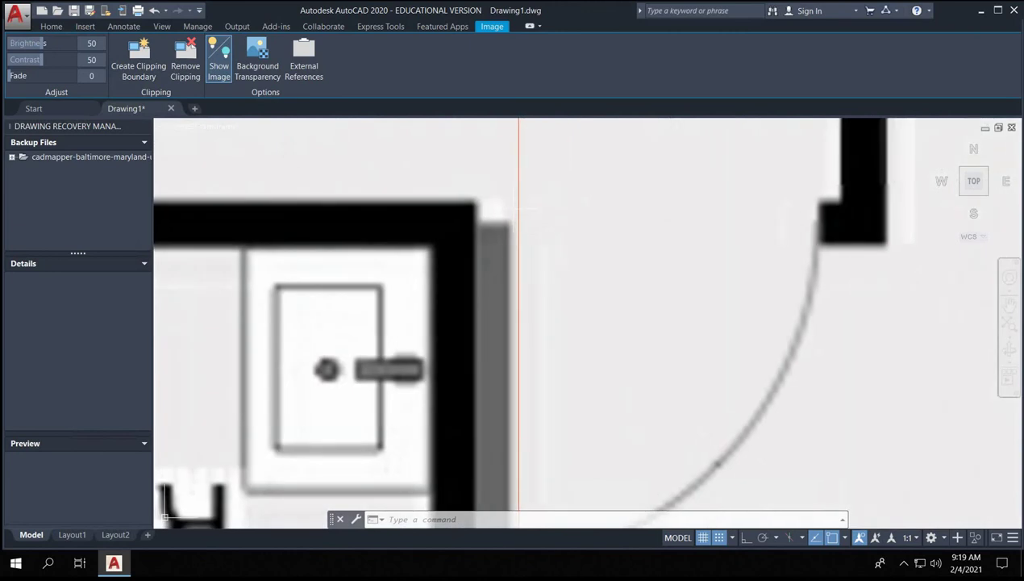
- With Snap off, move the image from the restroom wall corner onto the red line
text(m)
key(Return)
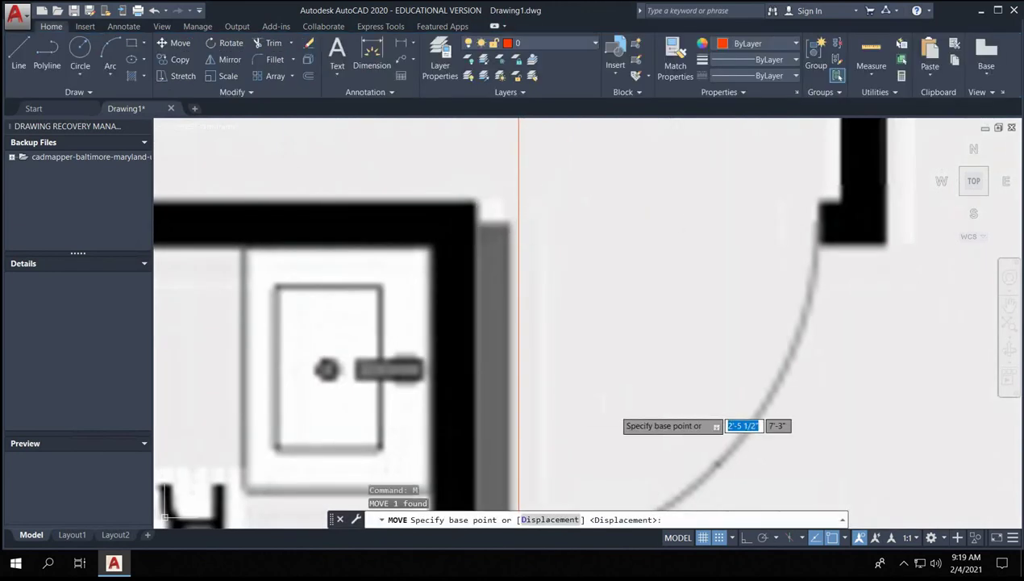
click(718, 537)
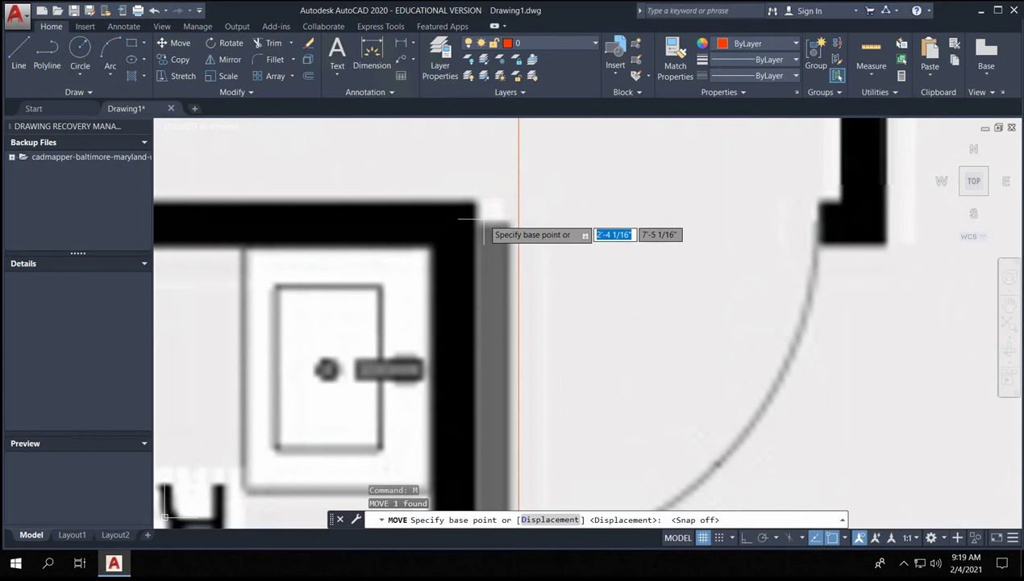
click(484, 220)
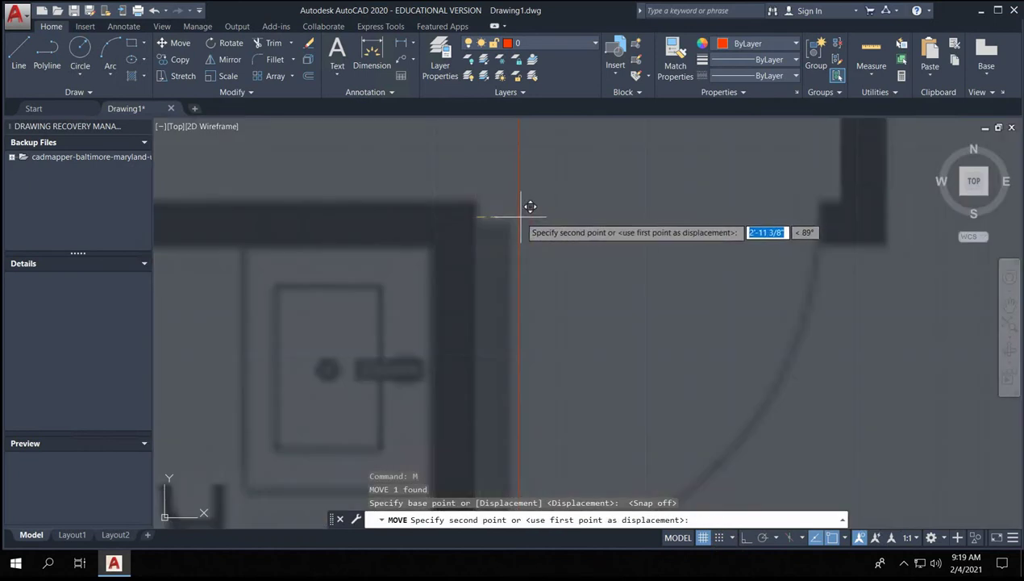
click(529, 207)
scroll(529, 208, down, 5)
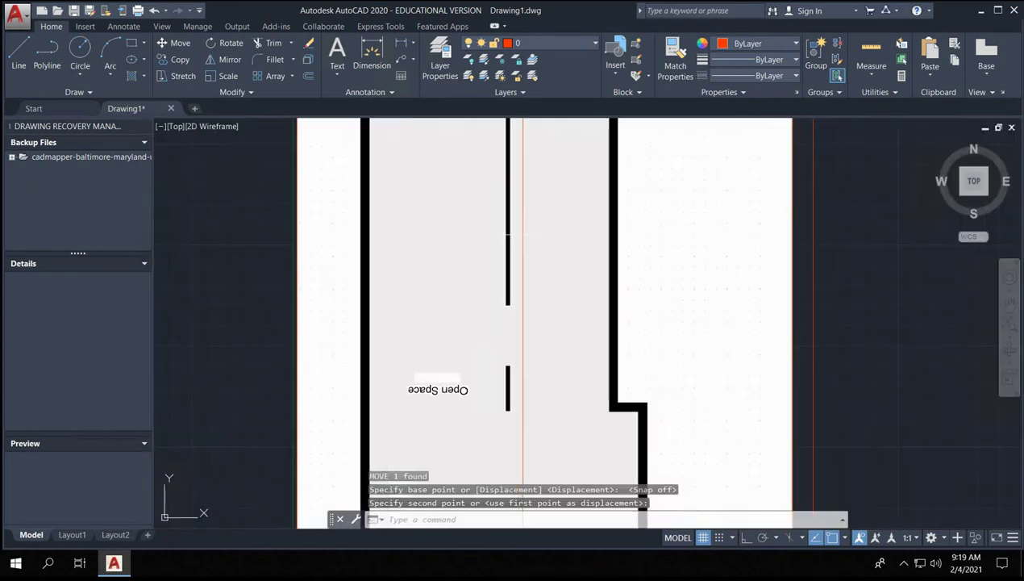
scroll(529, 208, up, 10)
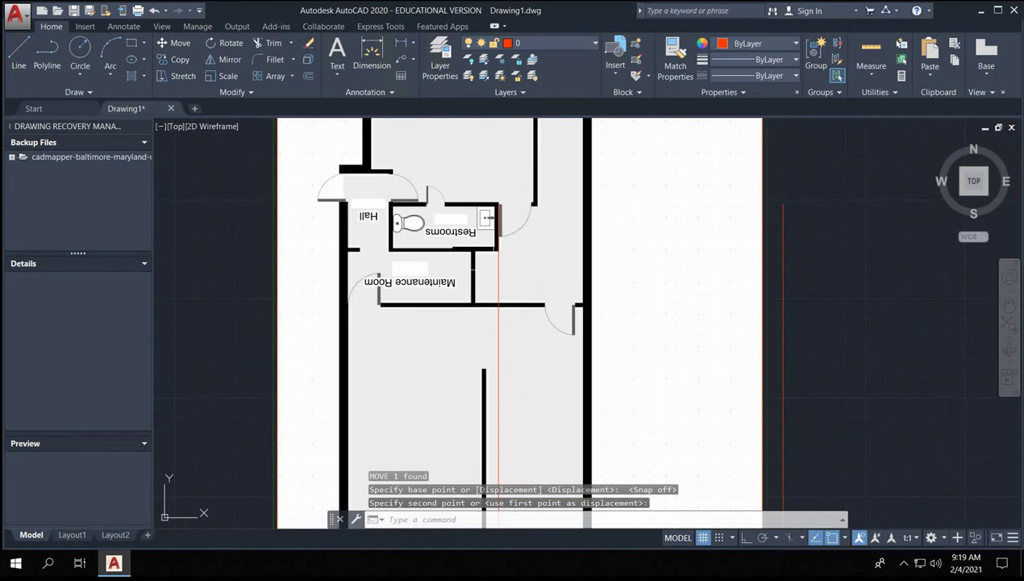
key(ctrl+z)
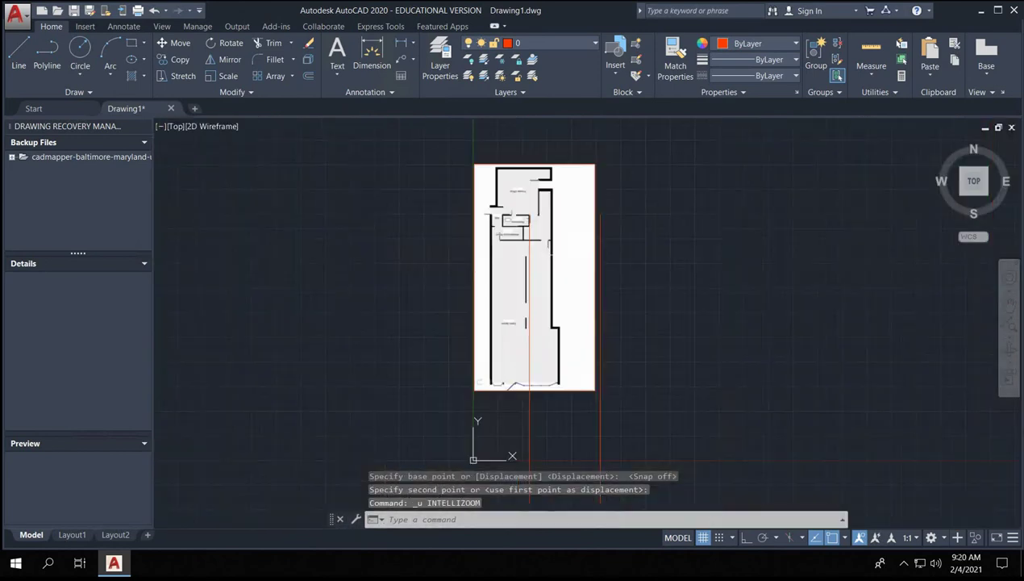
- Enable Midpoint, Quadrant, Node, Perpendicular, Tangent, Nearest and Parallel object snaps
click(833, 545)
click(834, 543)
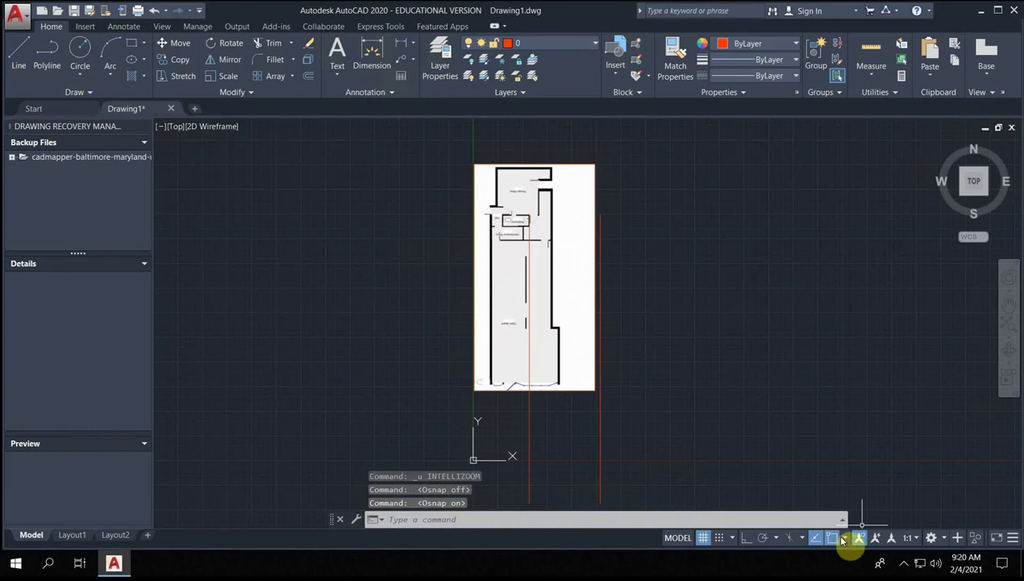
click(845, 539)
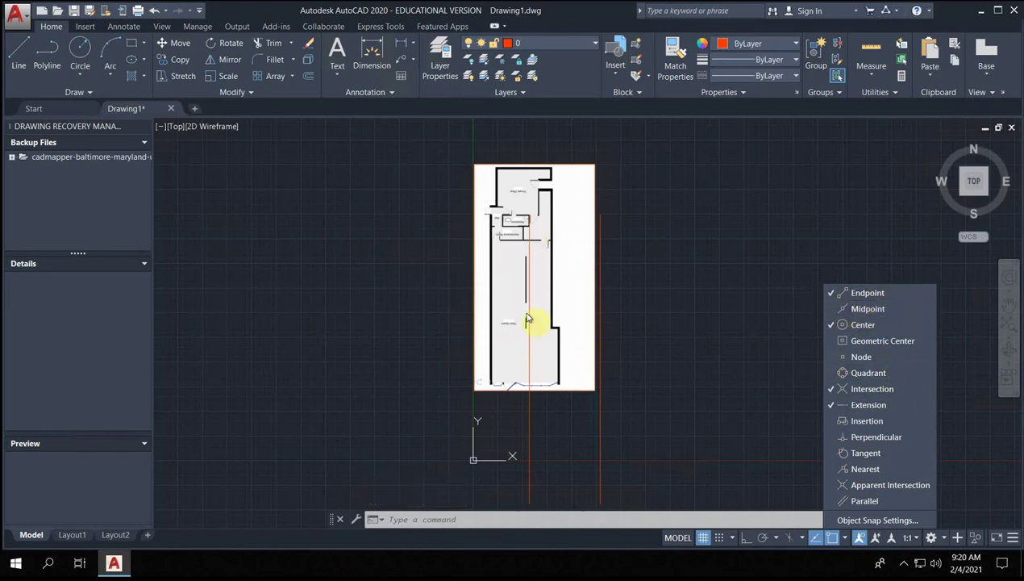
click(836, 310)
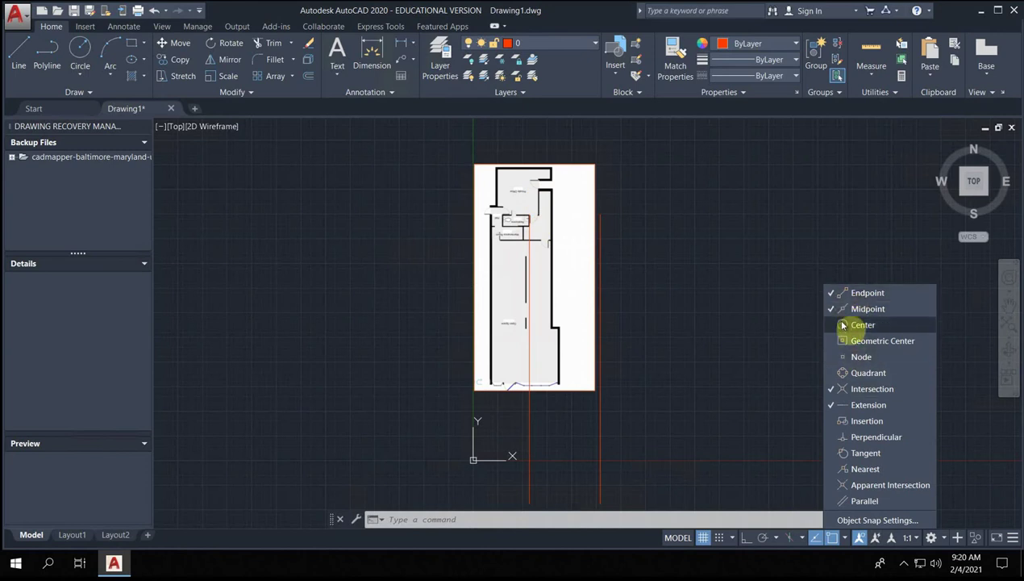
click(838, 373)
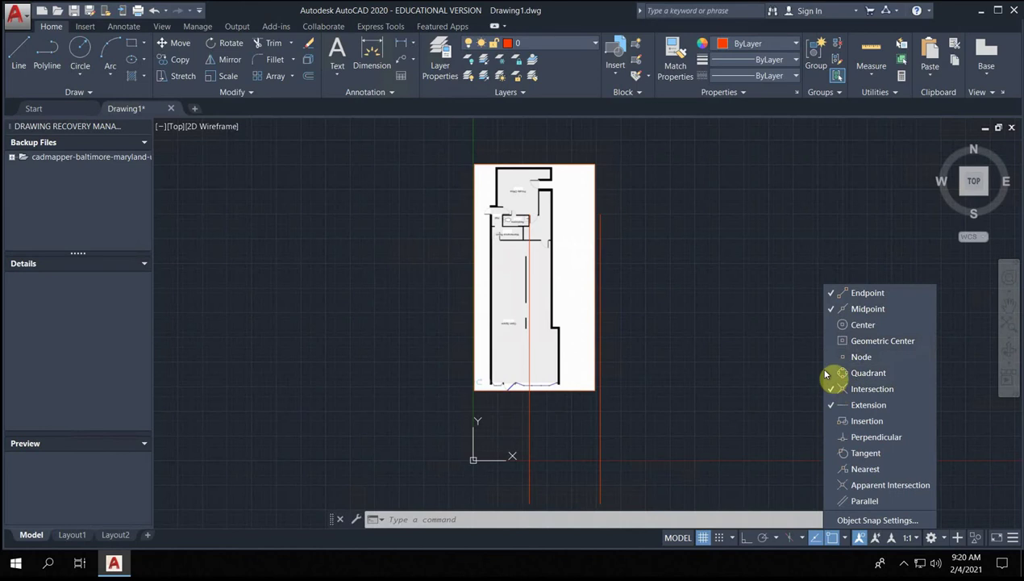
click(839, 357)
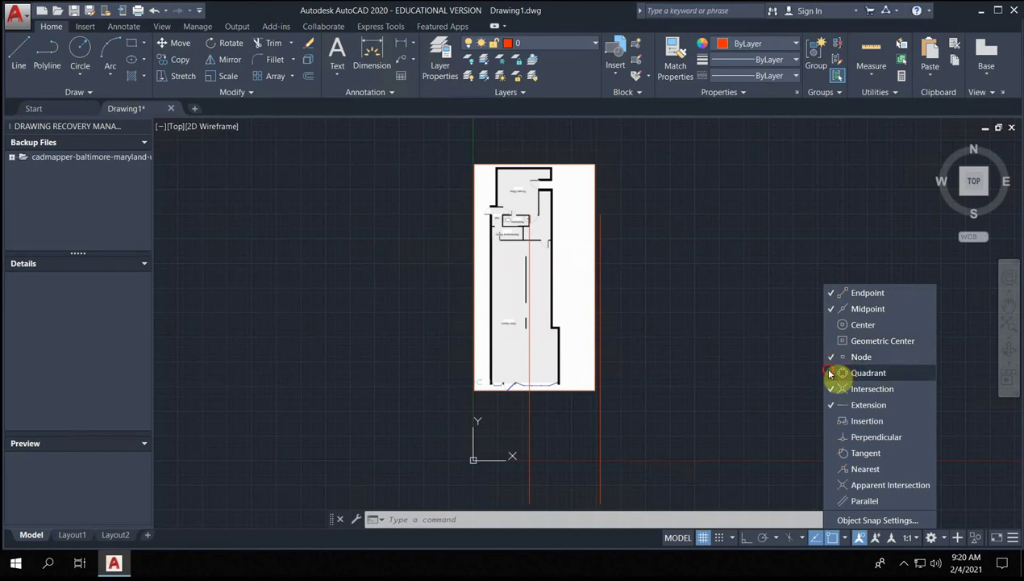
click(837, 436)
click(837, 452)
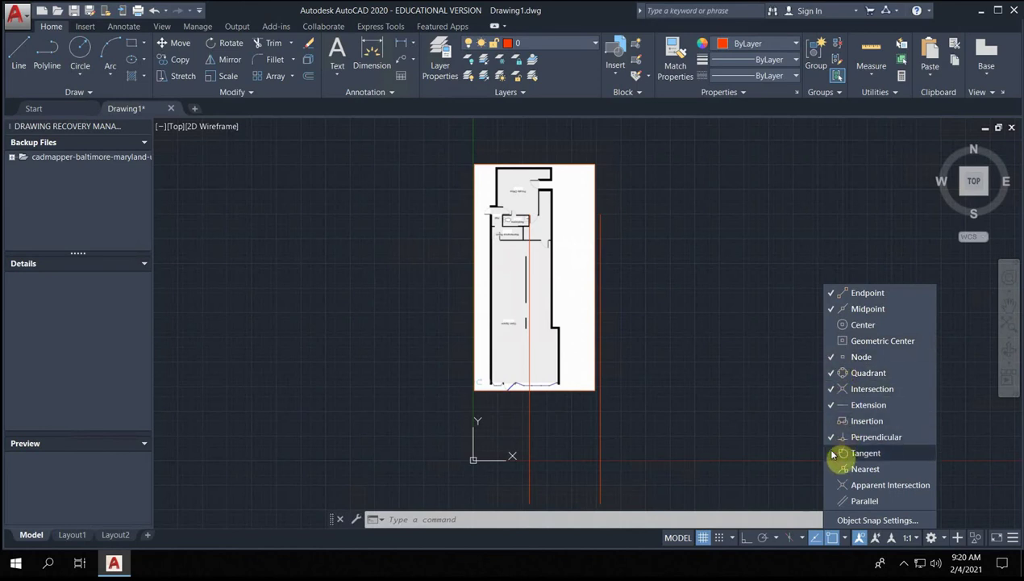
click(835, 468)
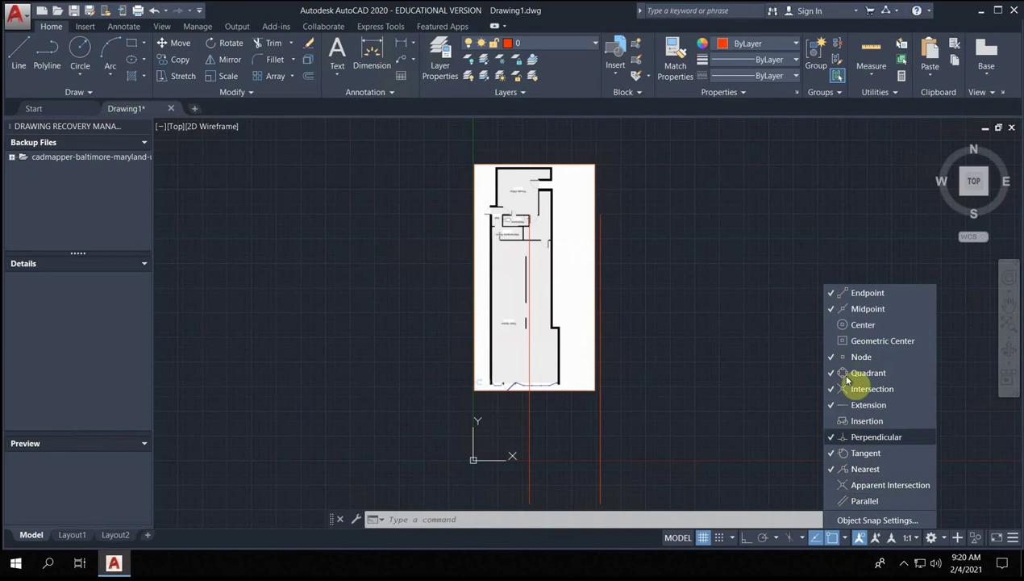
click(851, 504)
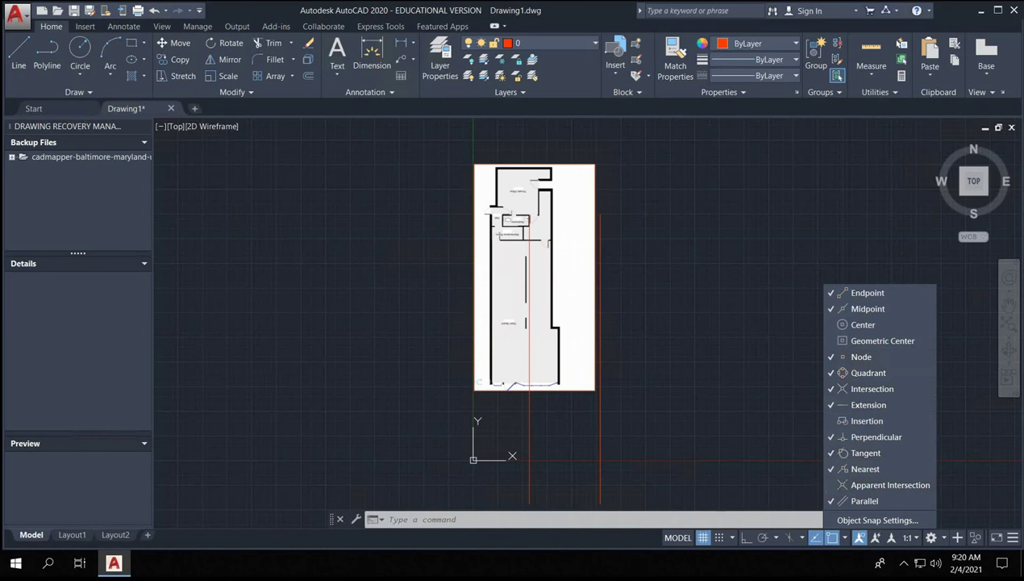
click(766, 468)
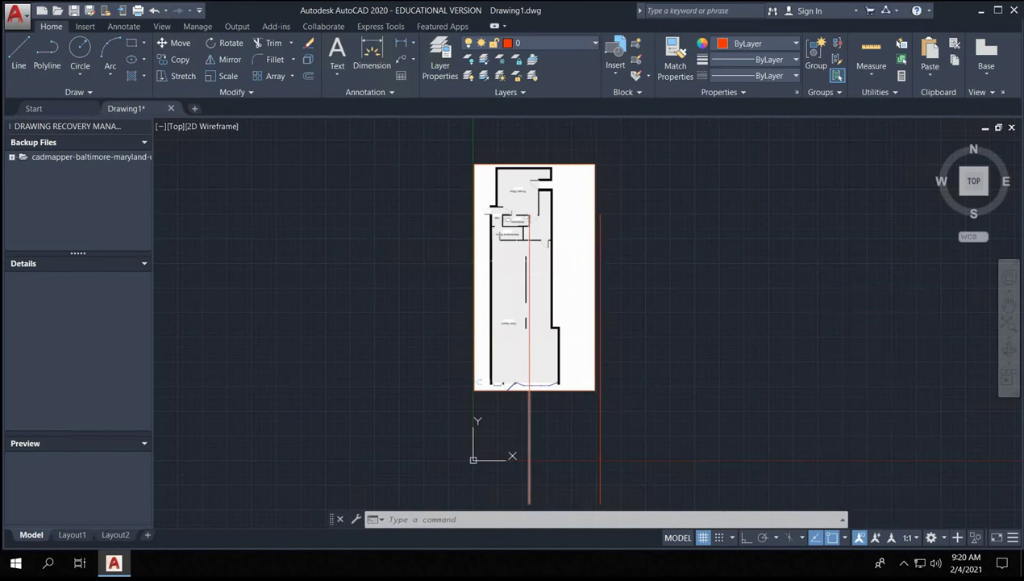
- Bring the Hall and Restrooms into view and select the floor-plan image
scroll(518, 263, up, 6)
middle_drag(654, 214, 652, 350)
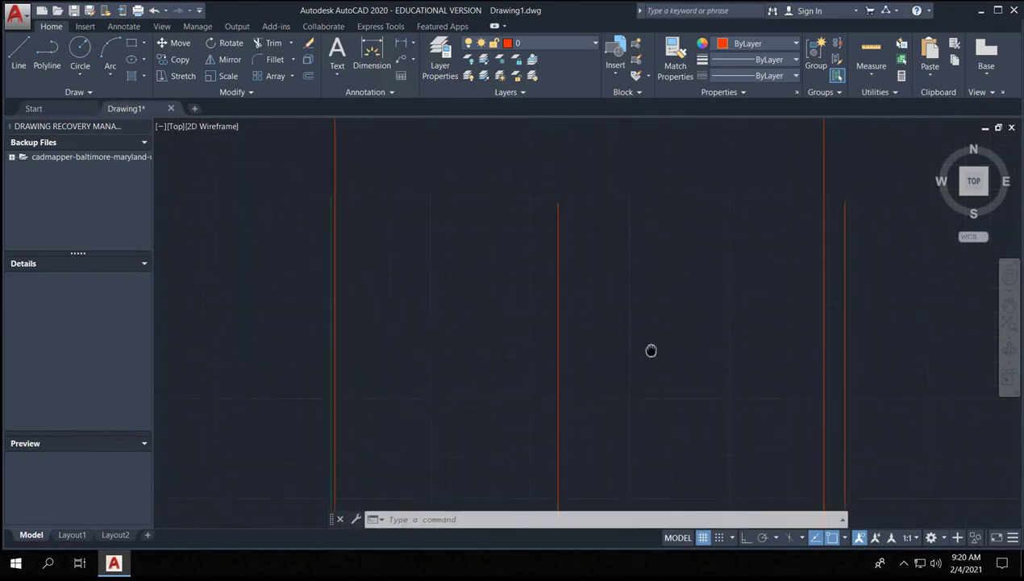
scroll(569, 191, up, 12)
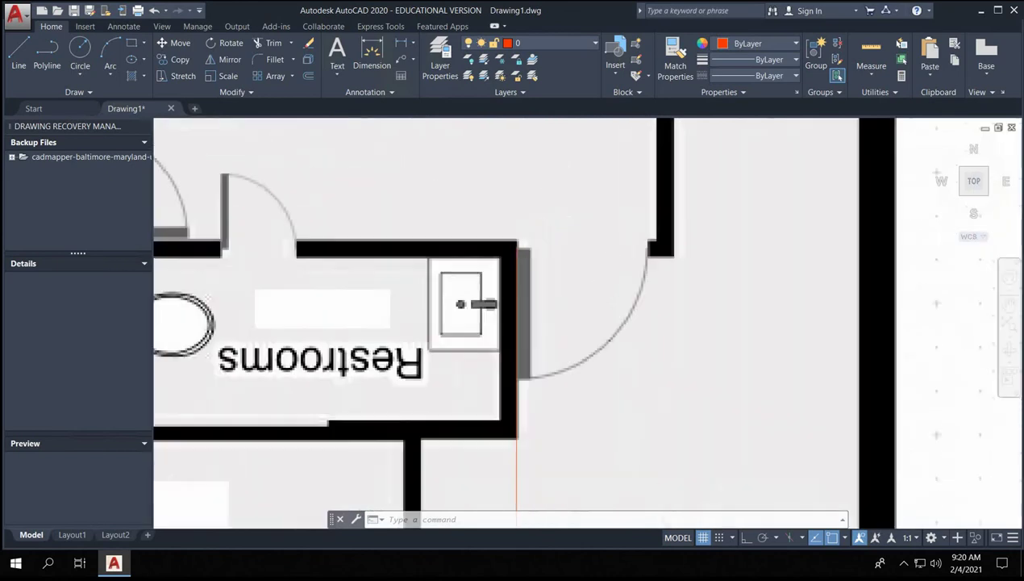
scroll(532, 237, down, 2)
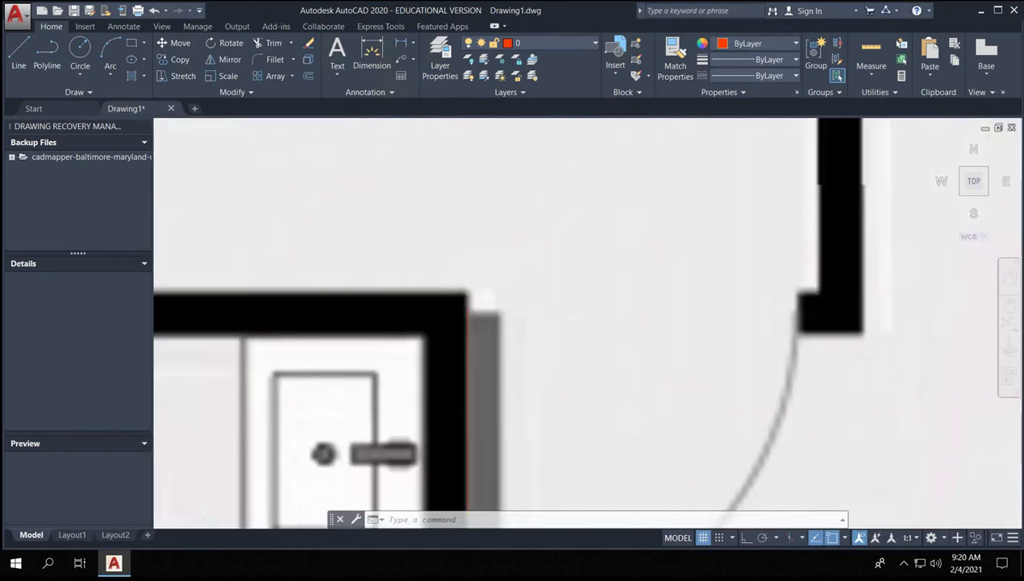
scroll(551, 323, down, 8)
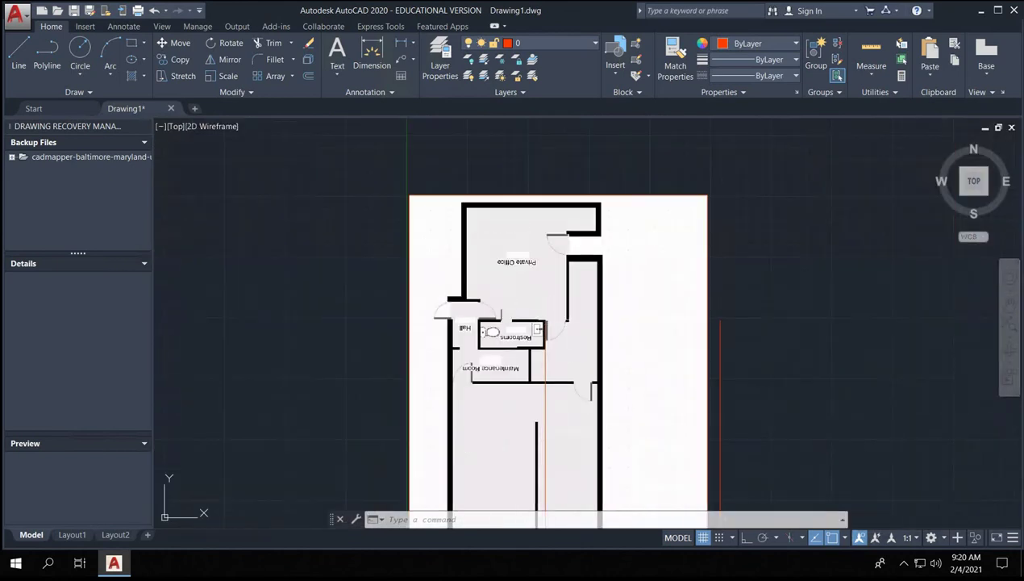
click(776, 242)
click(626, 262)
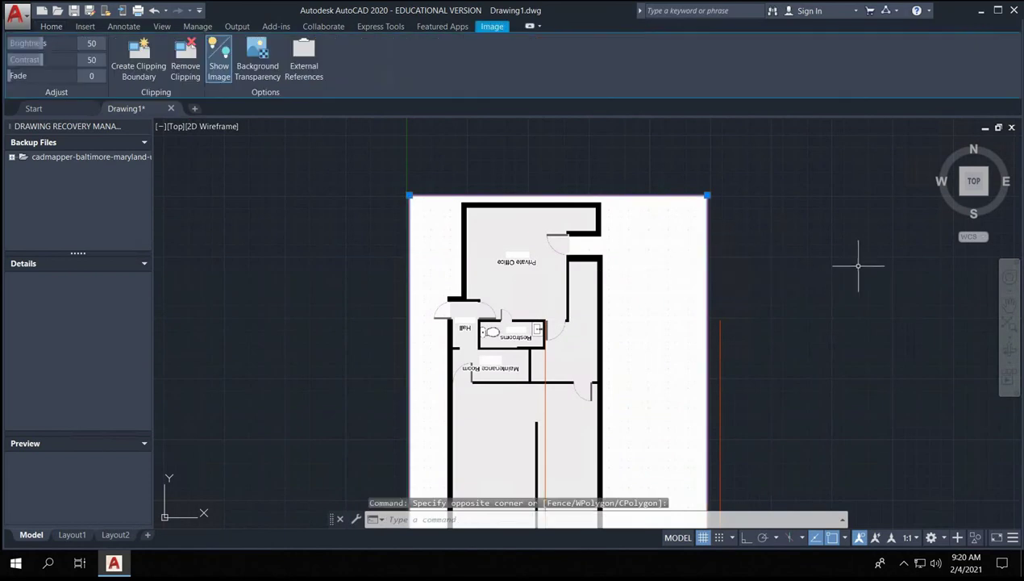
- Try reference-scaling the image from the restroom wall corner across the opening, then cancel
text(scale)
key(Return)
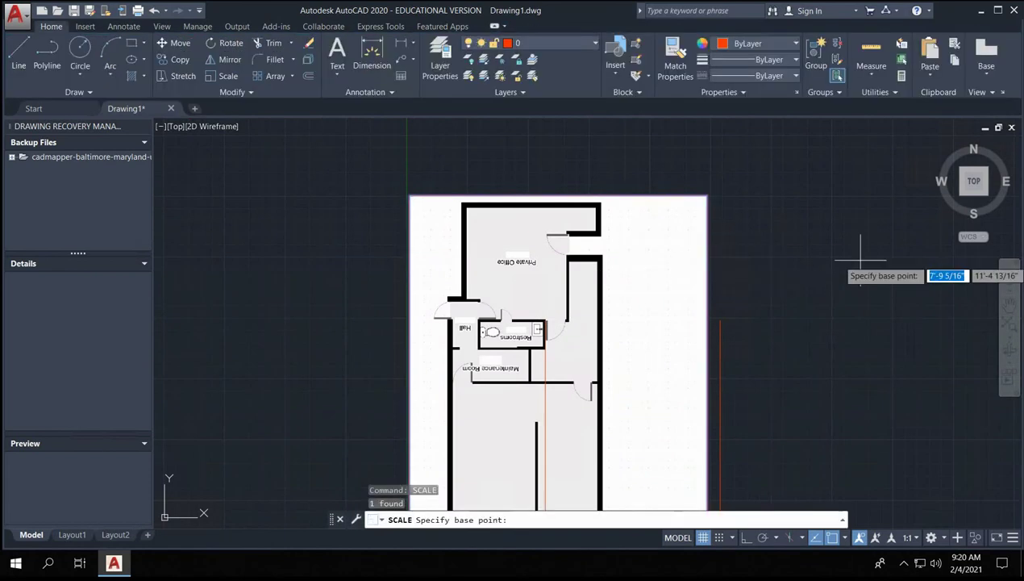
scroll(545, 327, up, 9)
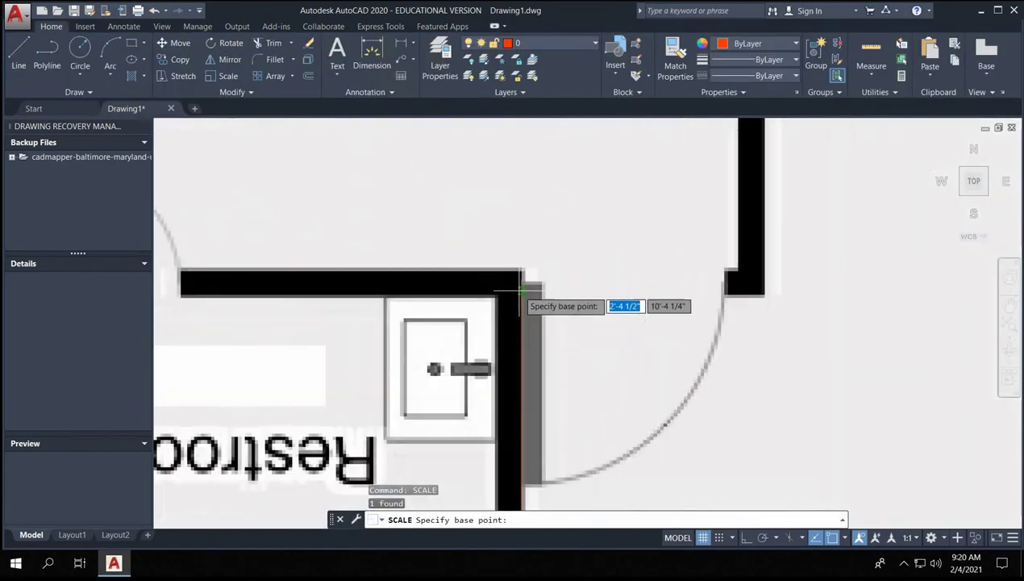
scroll(521, 286, up, 3)
click(520, 281)
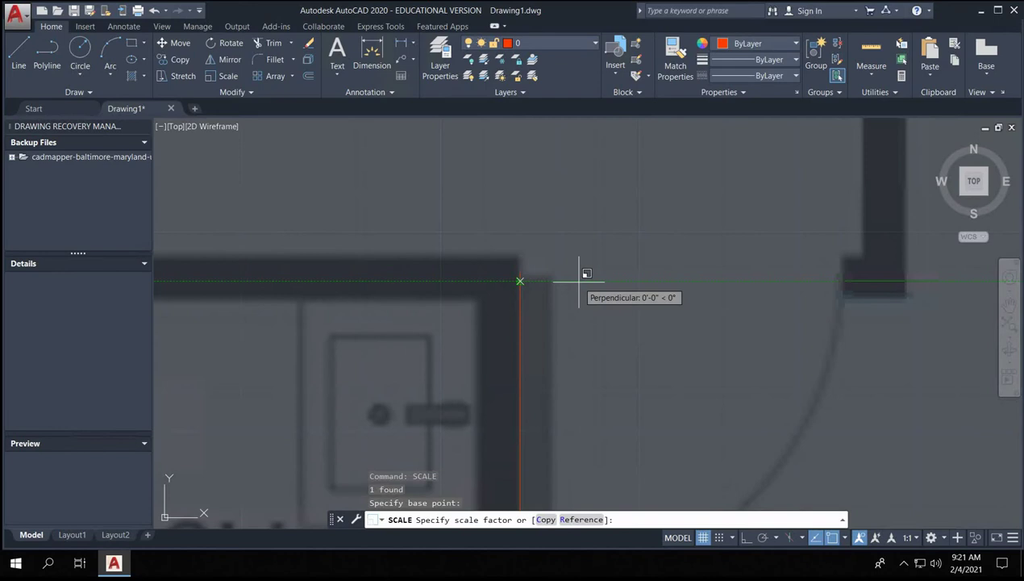
text(r)
key(Return)
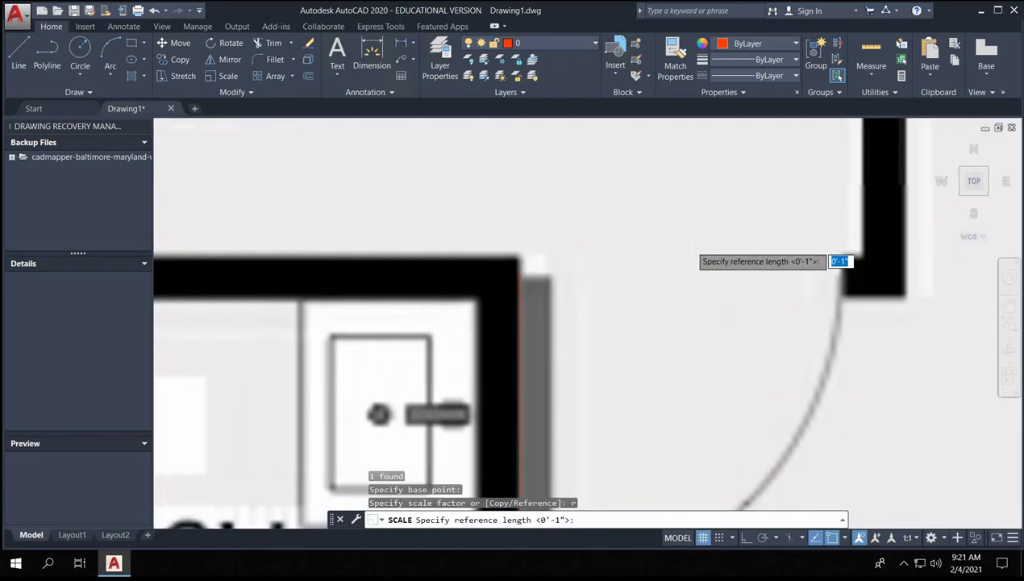
click(519, 282)
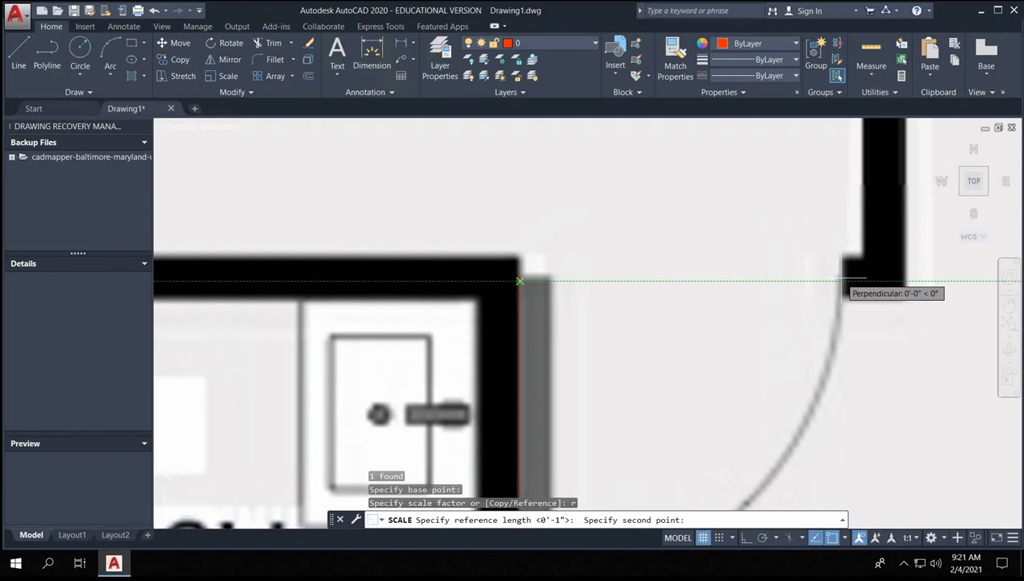
click(845, 280)
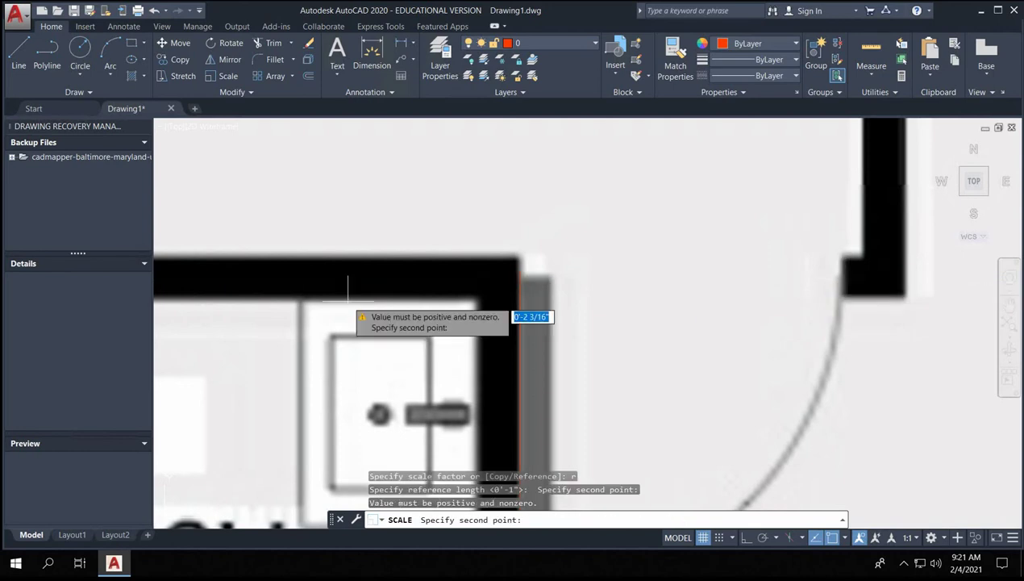
scroll(739, 304, down, 6)
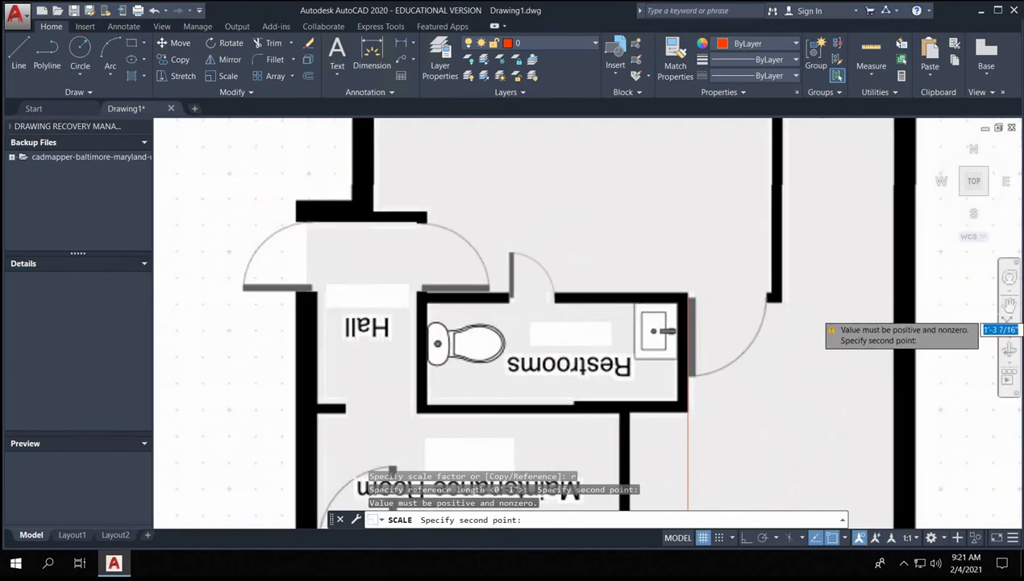
scroll(657, 311, down, 6)
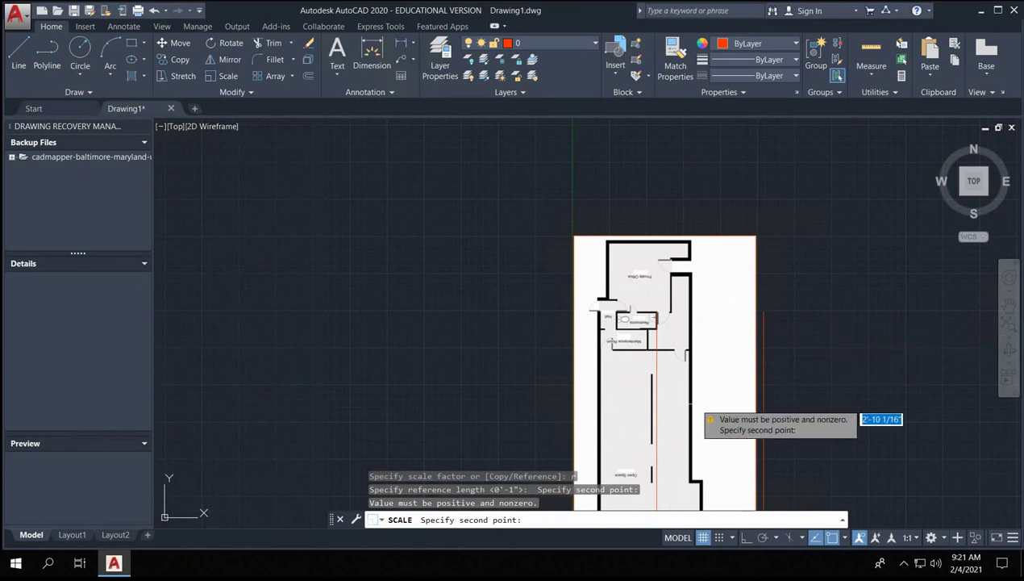
key(Escape)
scroll(650, 314, up, 8)
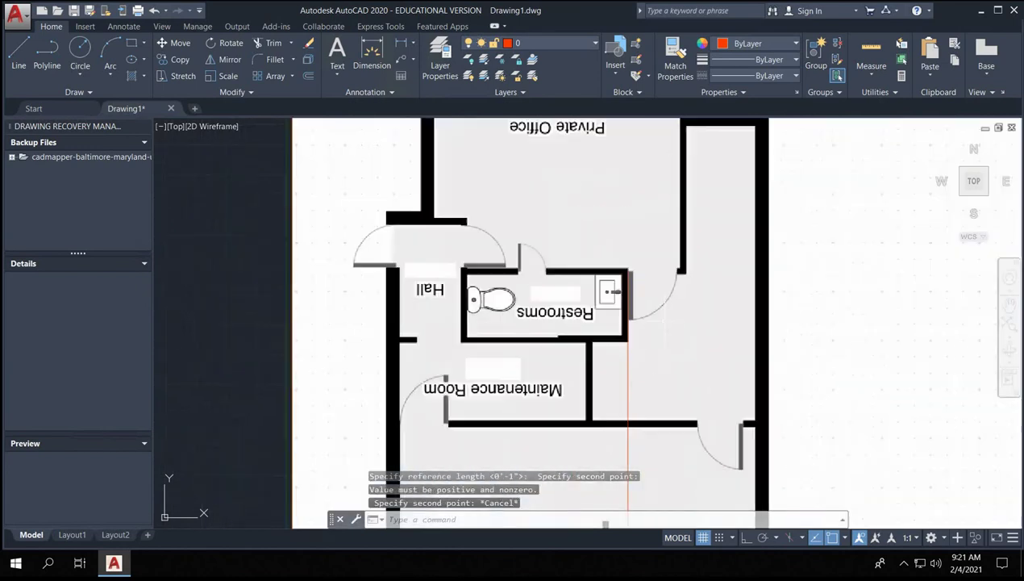
- Select the floor-plan image and start scaling it from the restroom wall corner
scroll(740, 277, up, 3)
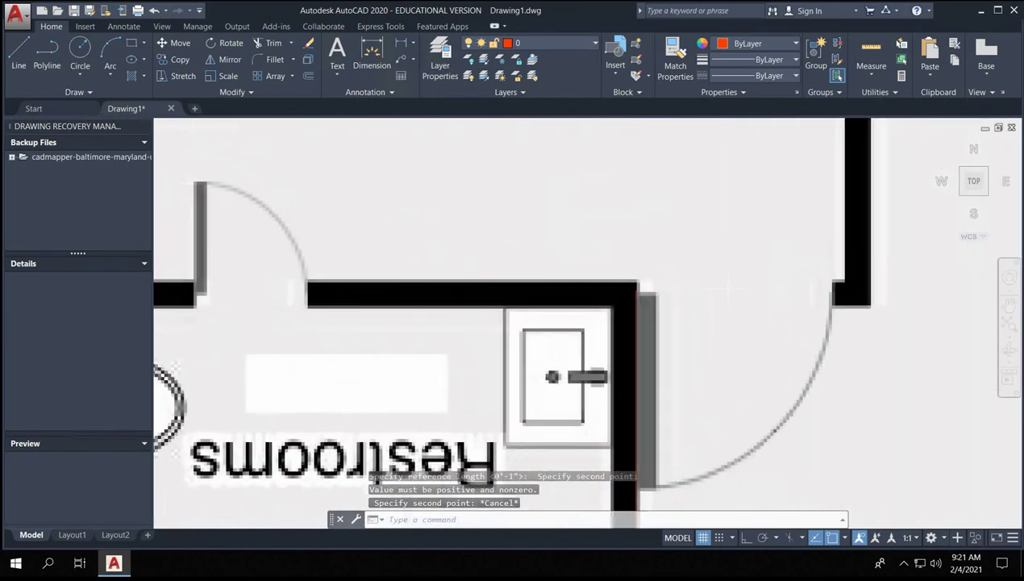
scroll(736, 150, down, 10)
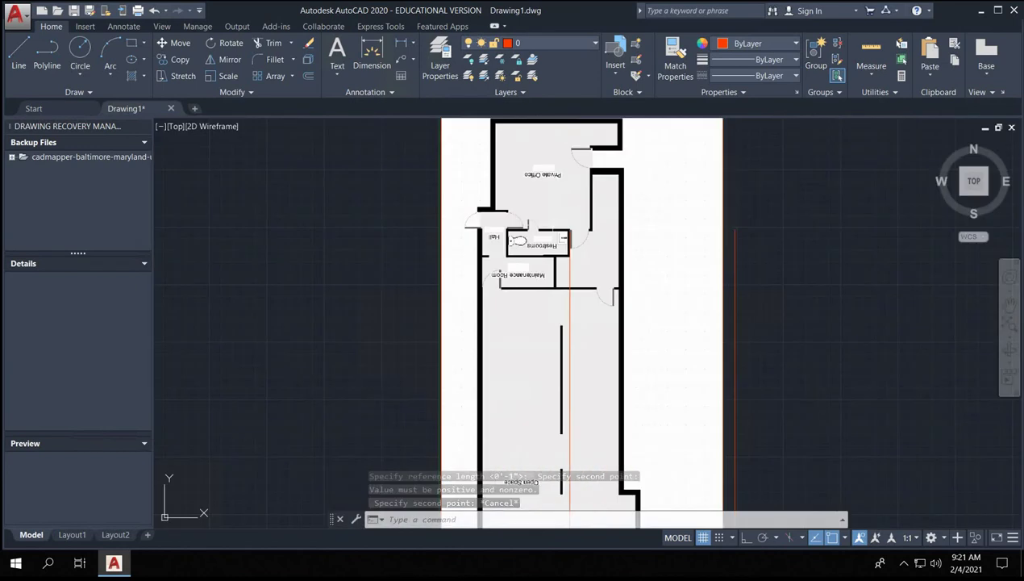
click(744, 132)
click(633, 202)
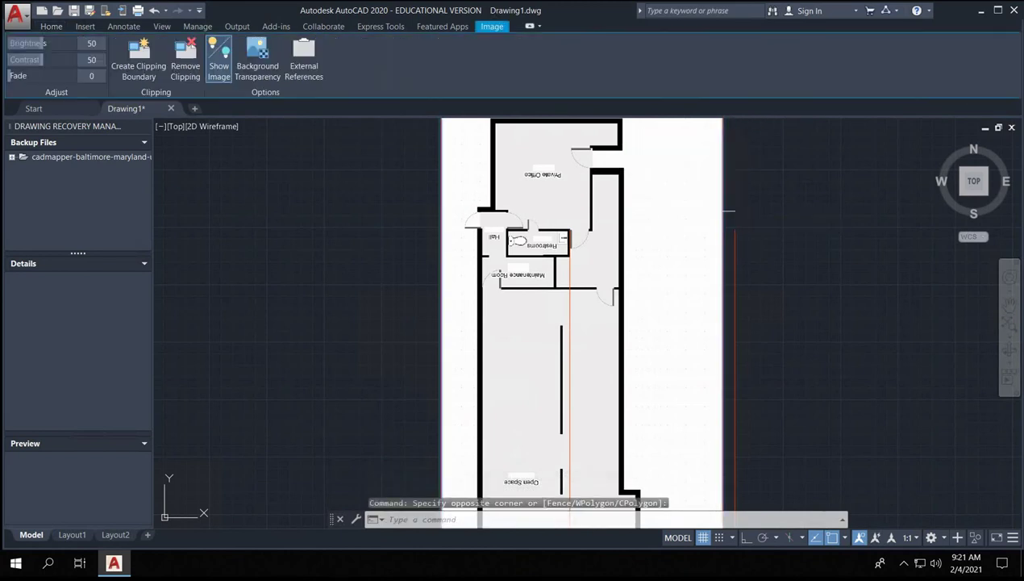
key(Return)
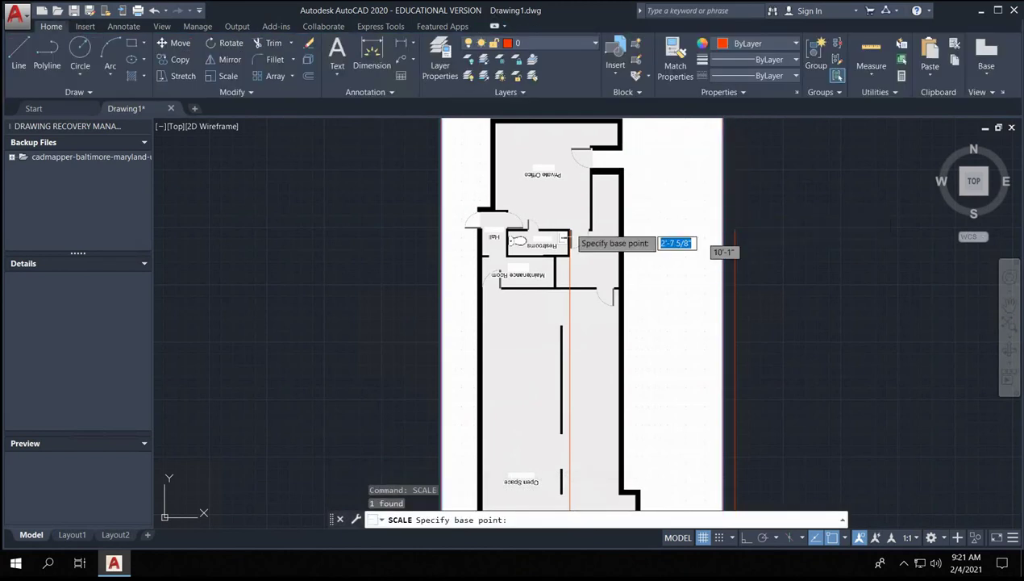
scroll(574, 248, up, 4)
scroll(574, 248, up, 5)
click(531, 191)
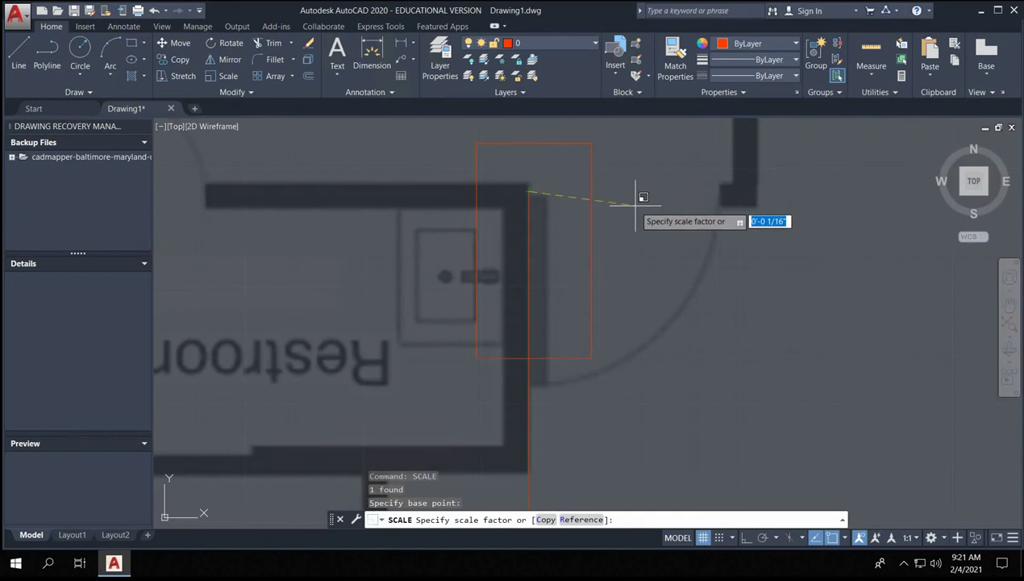
- Scale by Reference, using a horizontal span along the restroom wall (Ortho on), then set the new length
text(r)
key(Return)
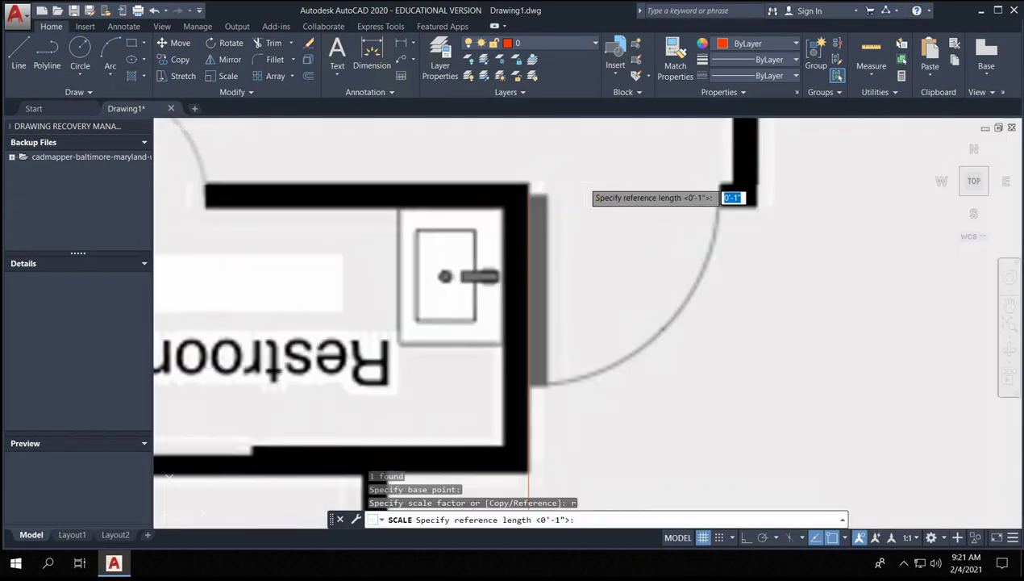
click(530, 192)
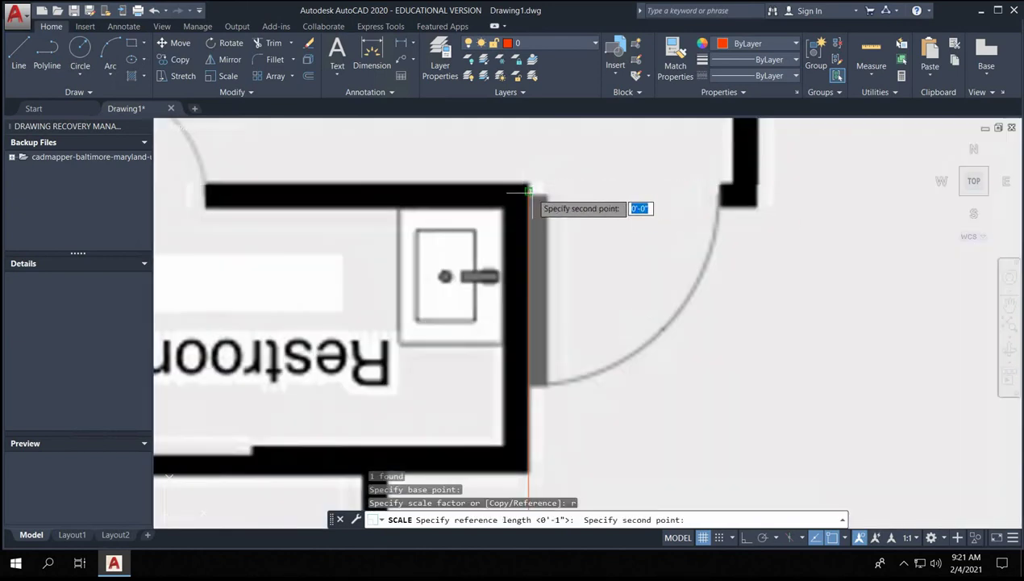
key(F8)
click(726, 179)
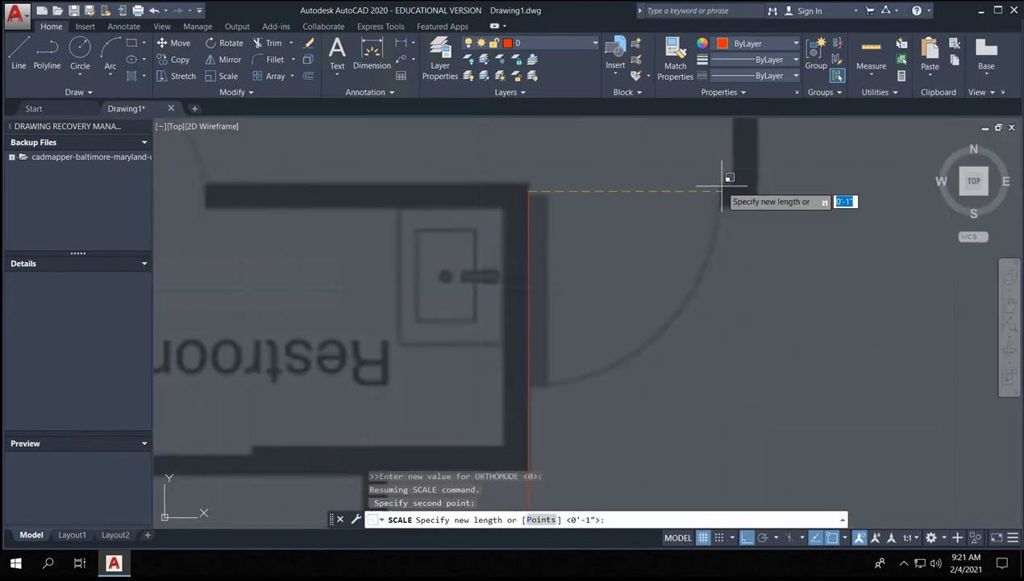
scroll(789, 181, down, 3)
scroll(887, 192, up, 4)
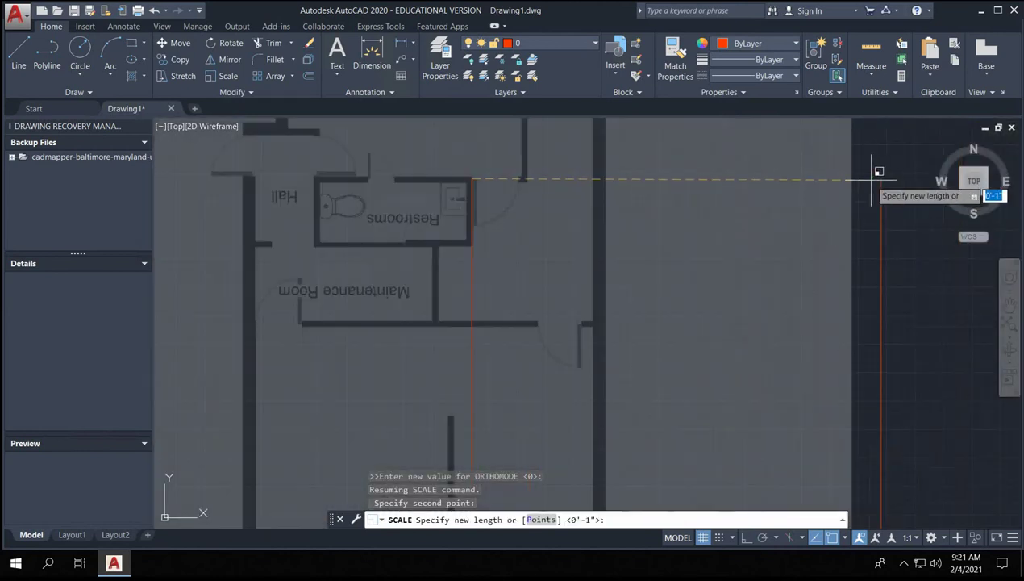
click(881, 179)
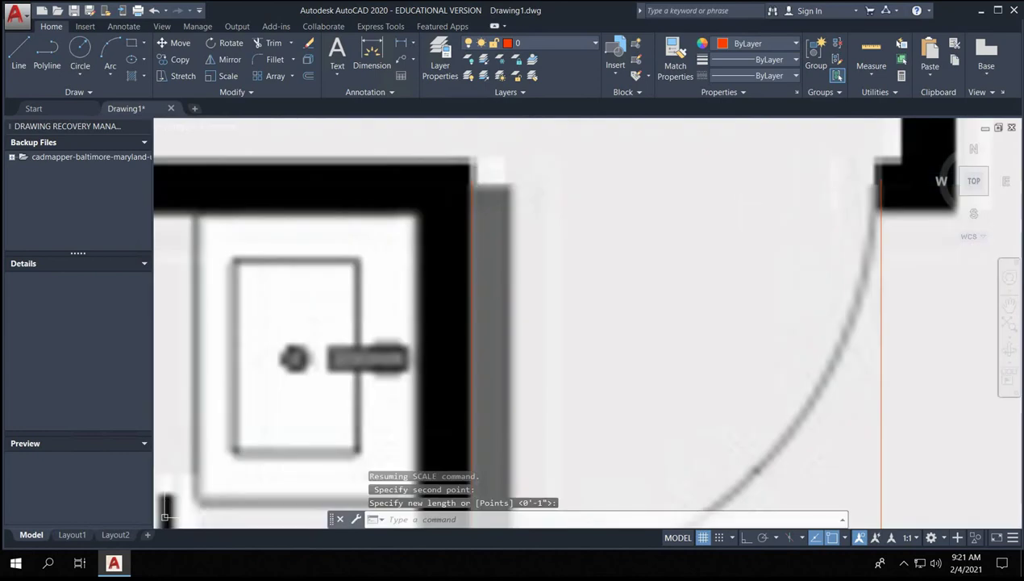
scroll(764, 194, down, 6)
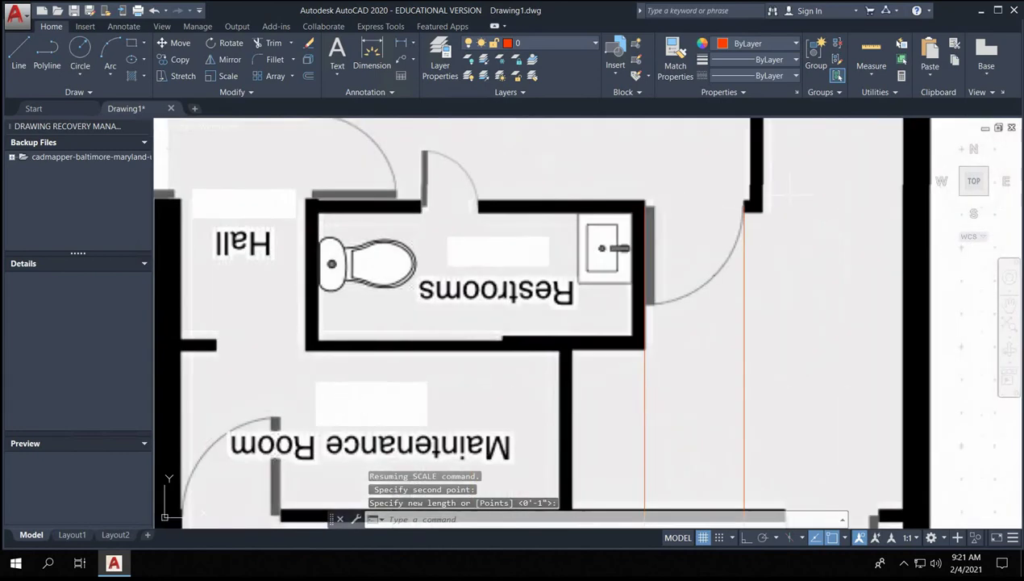
scroll(766, 250, down, 3)
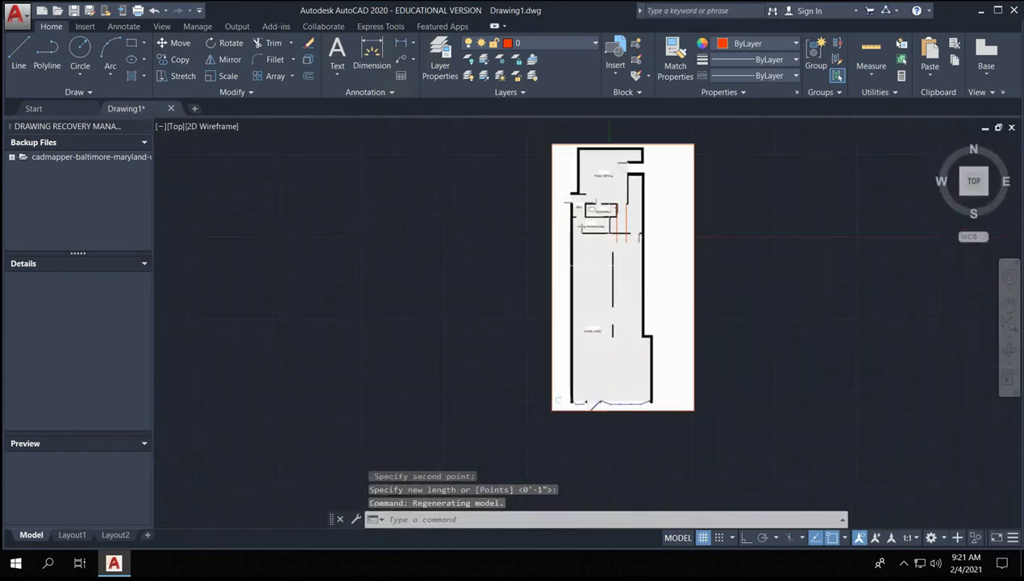
- Window-select the two red helper lines by the restrooms and delete them
click(509, 203)
click(643, 266)
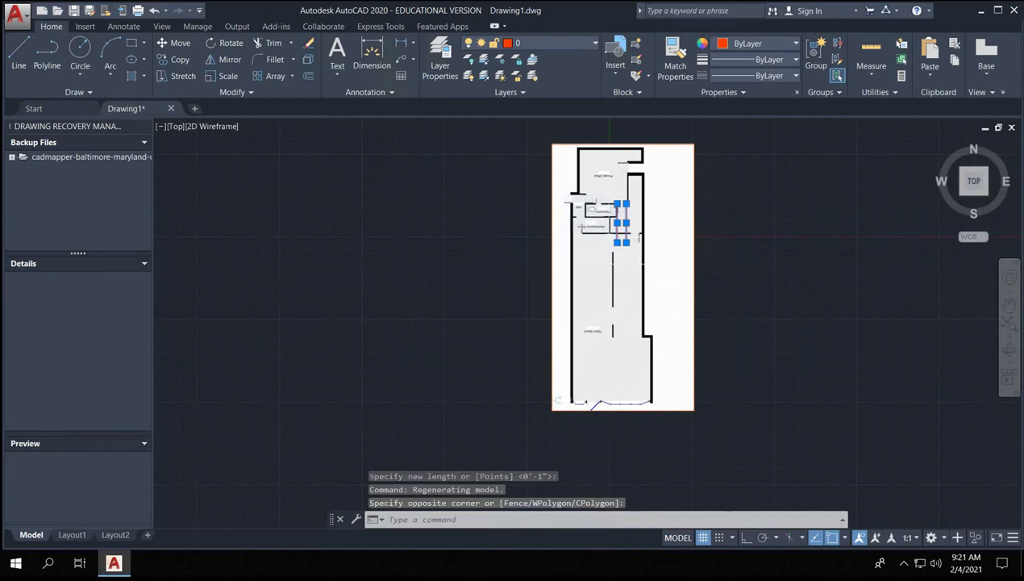
key(Delete)
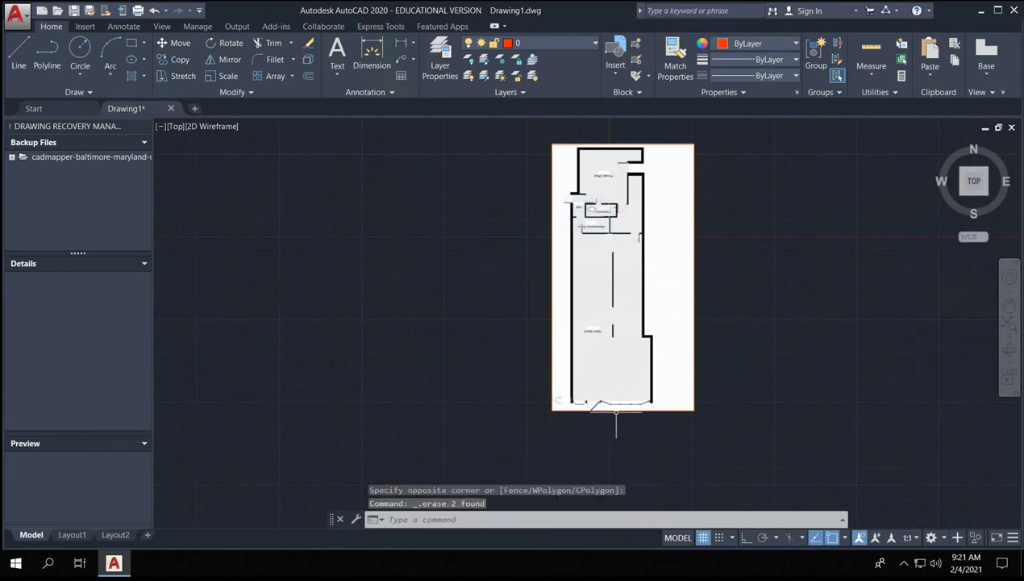
scroll(606, 400, up, 4)
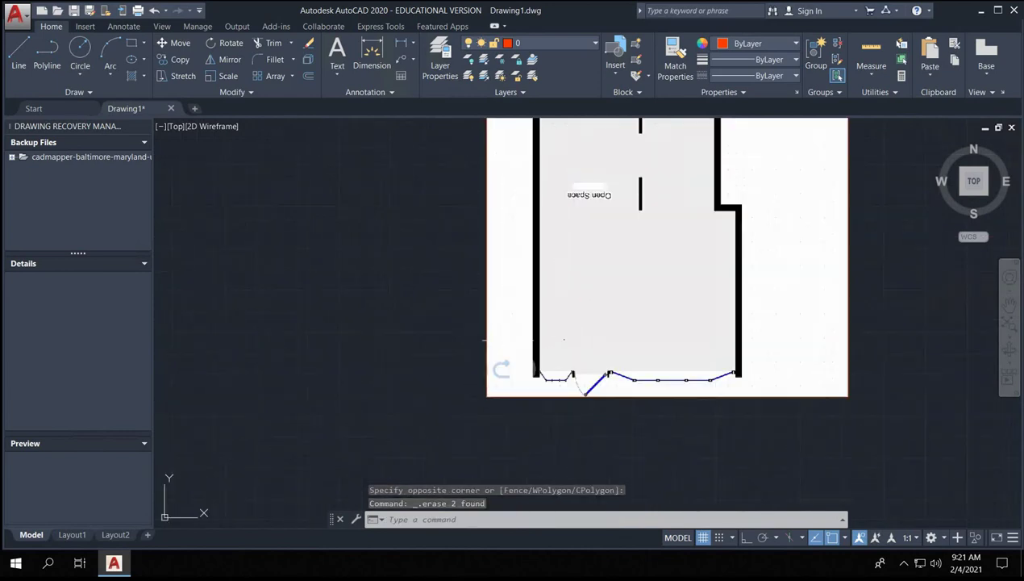
scroll(526, 340, up, 3)
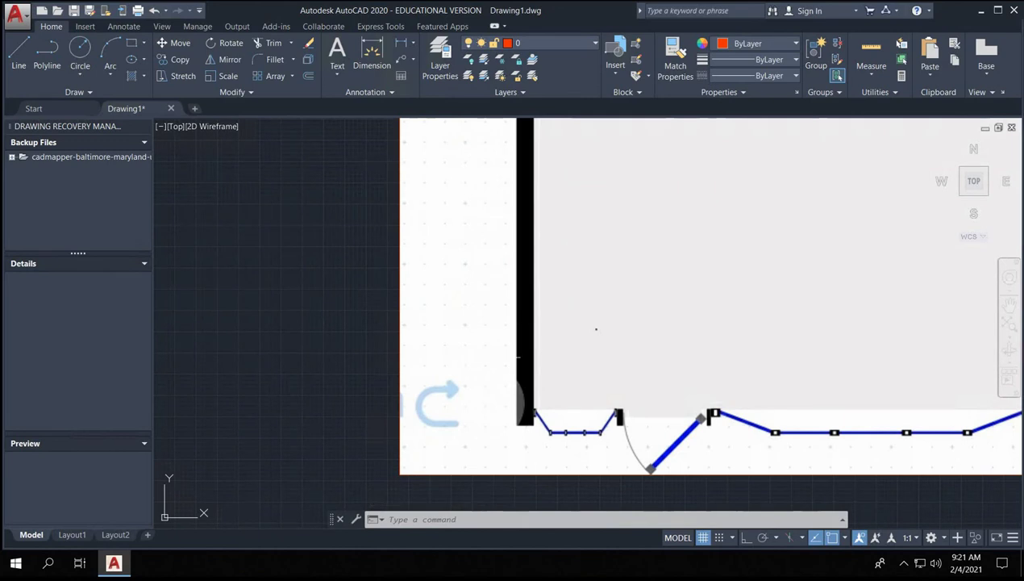
- With Ortho on, measure with DIST from the left storefront wall to the right wall
click(746, 537)
text(d)
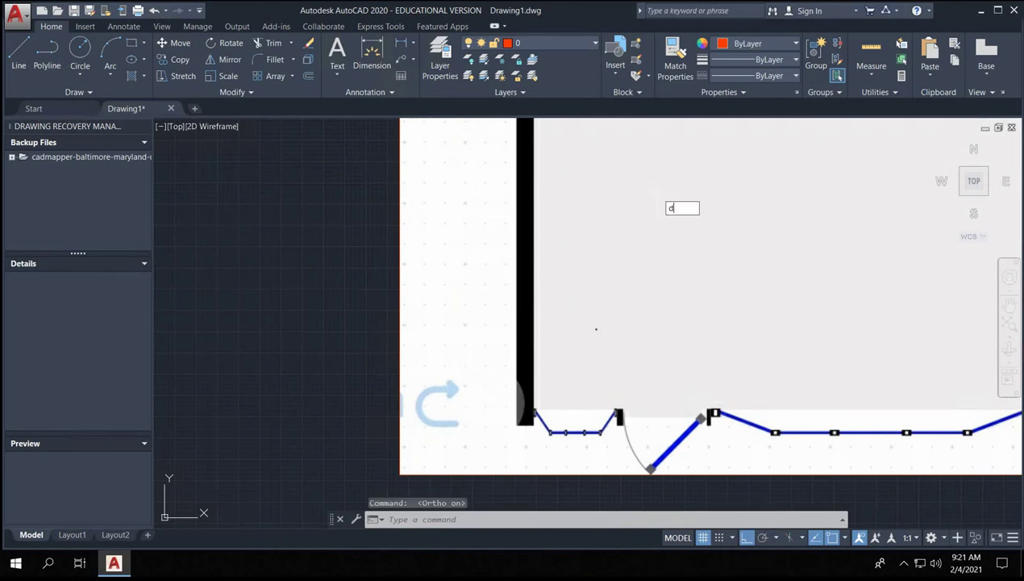
text(i)
key(Return)
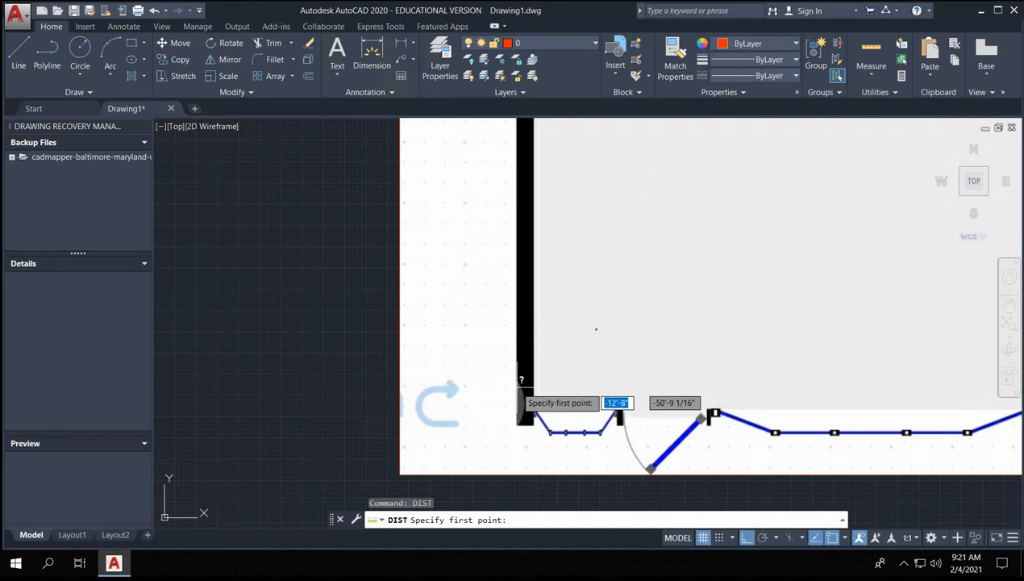
click(521, 389)
scroll(666, 389, down, 5)
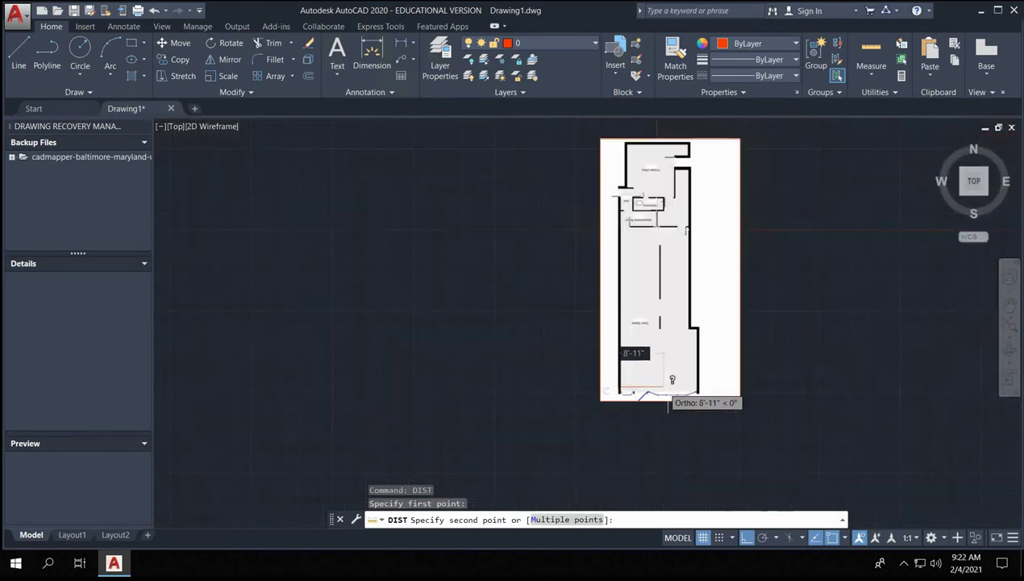
scroll(668, 402, up, 6)
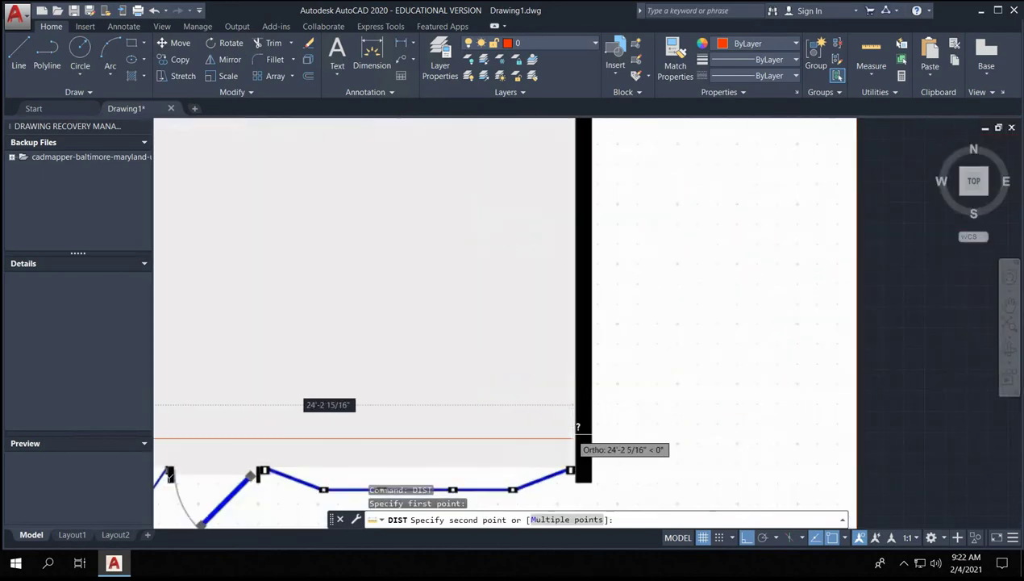
click(578, 438)
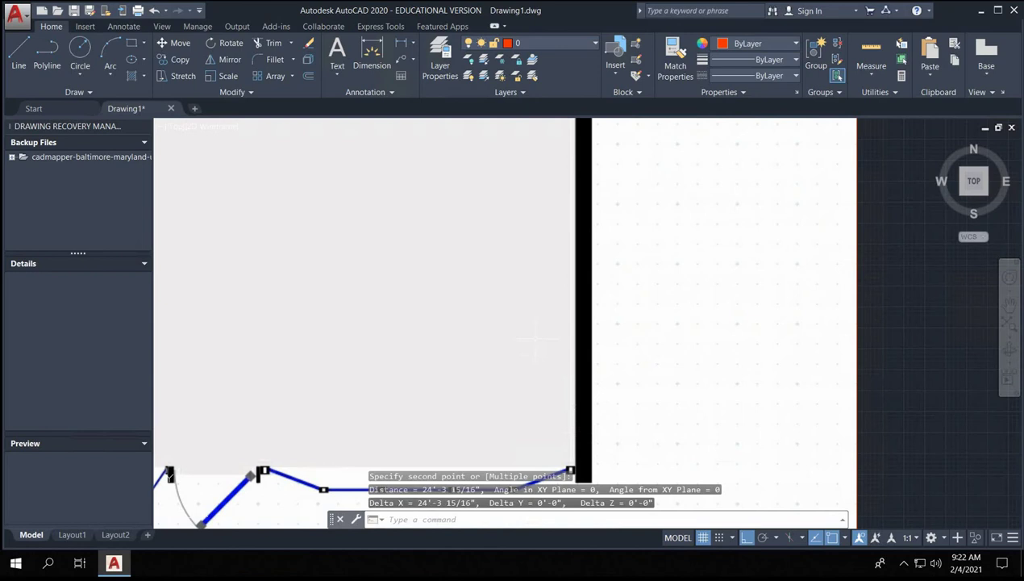
scroll(484, 466, down, 5)
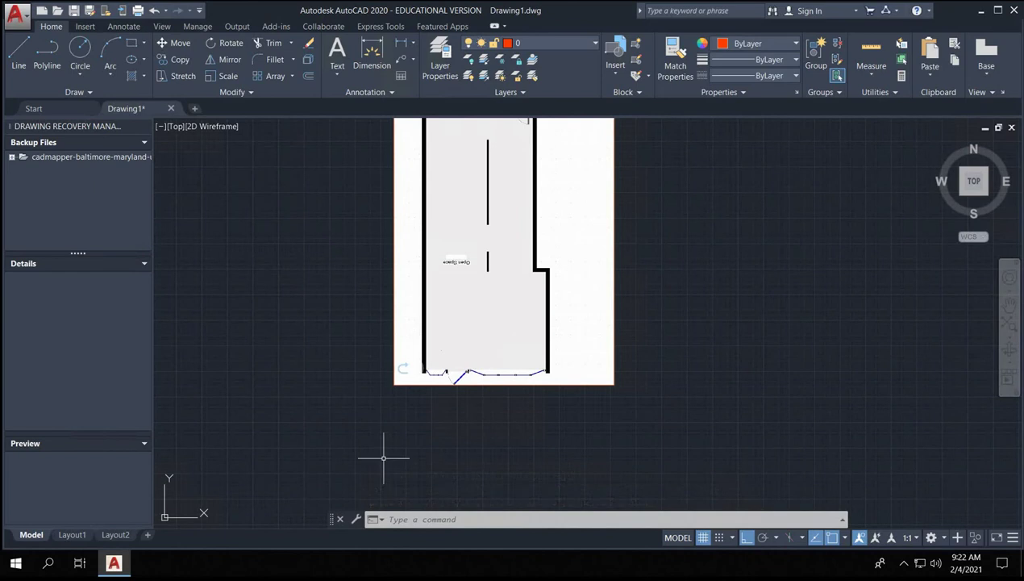
scroll(426, 365, up, 8)
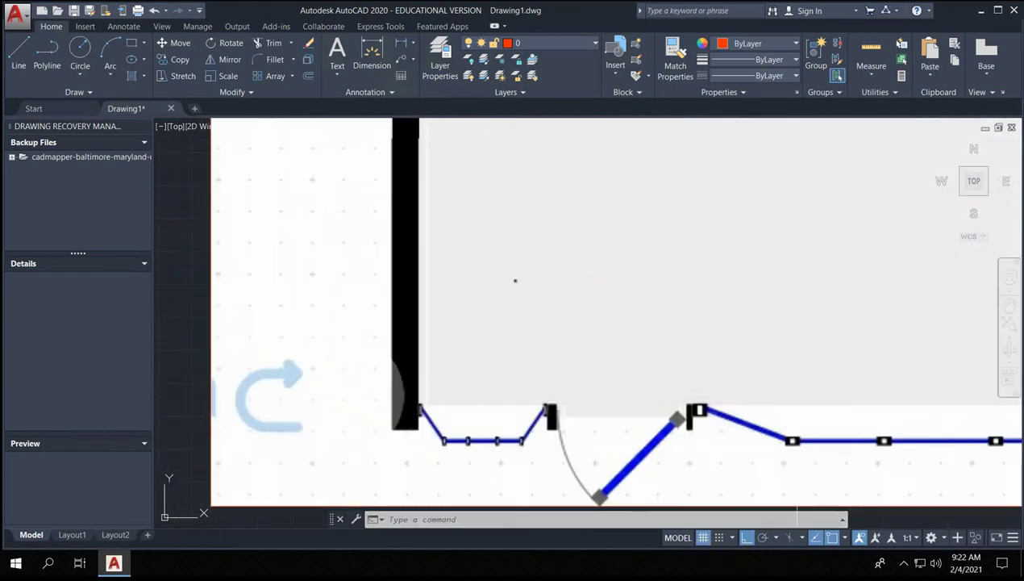
- Re-measure the entrance width with DIST (26'-1 3/4") and return to the LoopNet listing
text(ist)
key(Return)
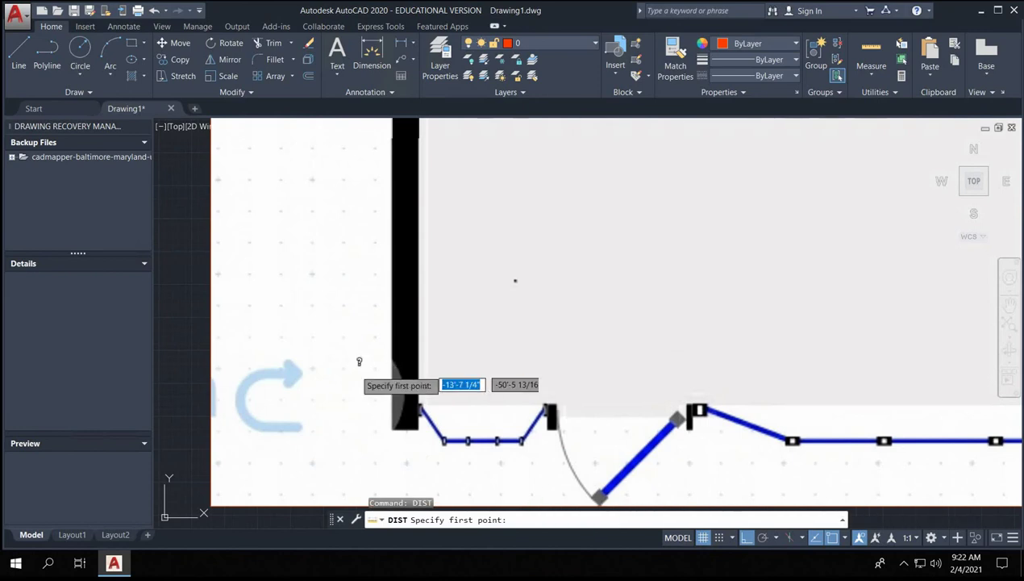
click(413, 385)
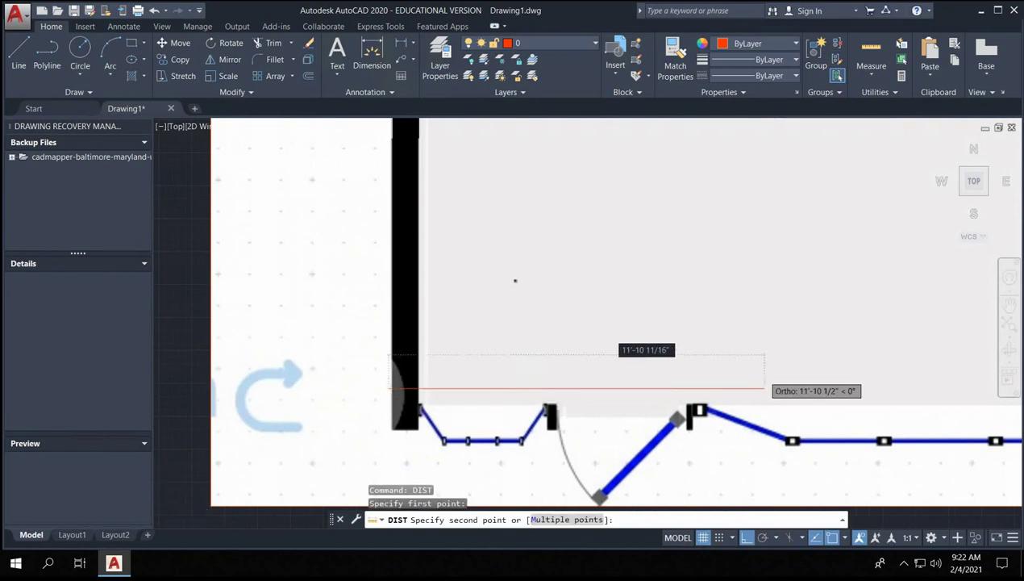
scroll(762, 386, down, 8)
scroll(887, 378, up, 6)
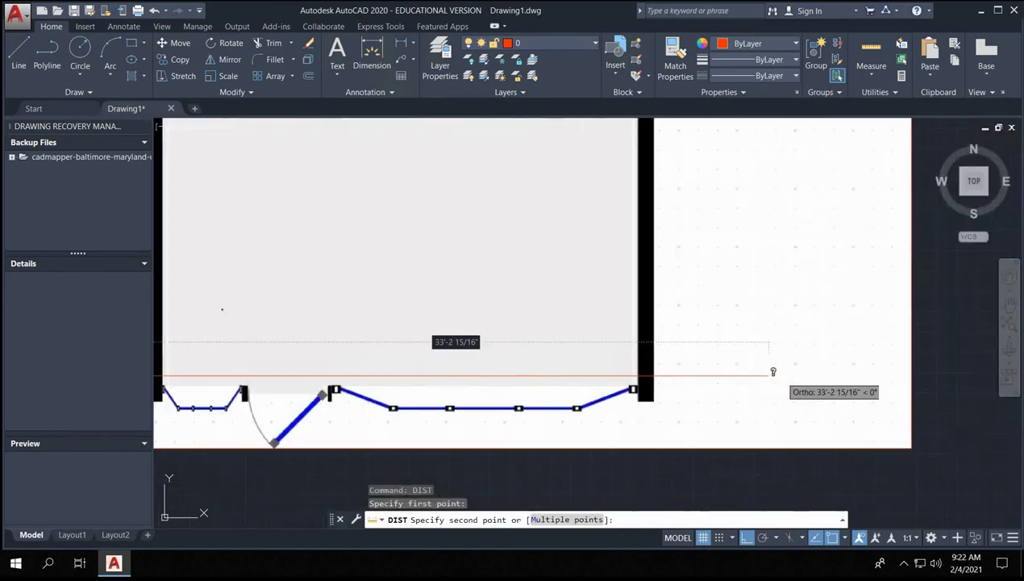
click(658, 376)
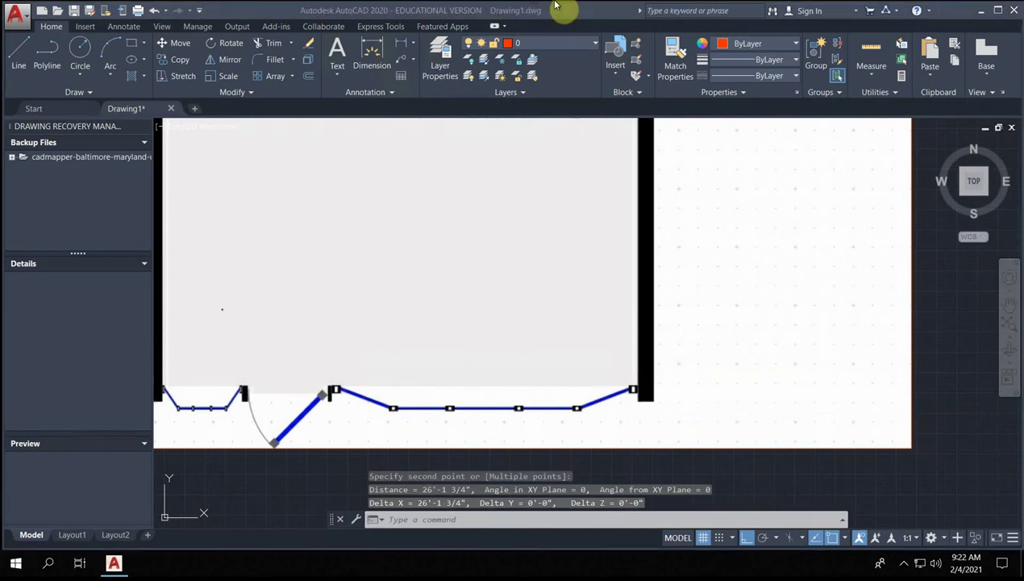
mouse_move(560, 6)
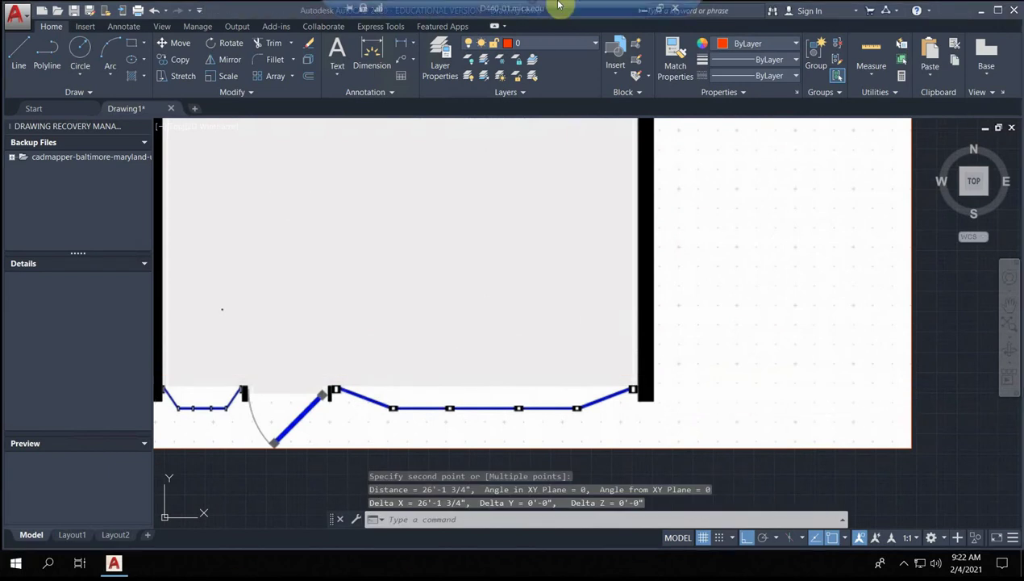
click(645, 9)
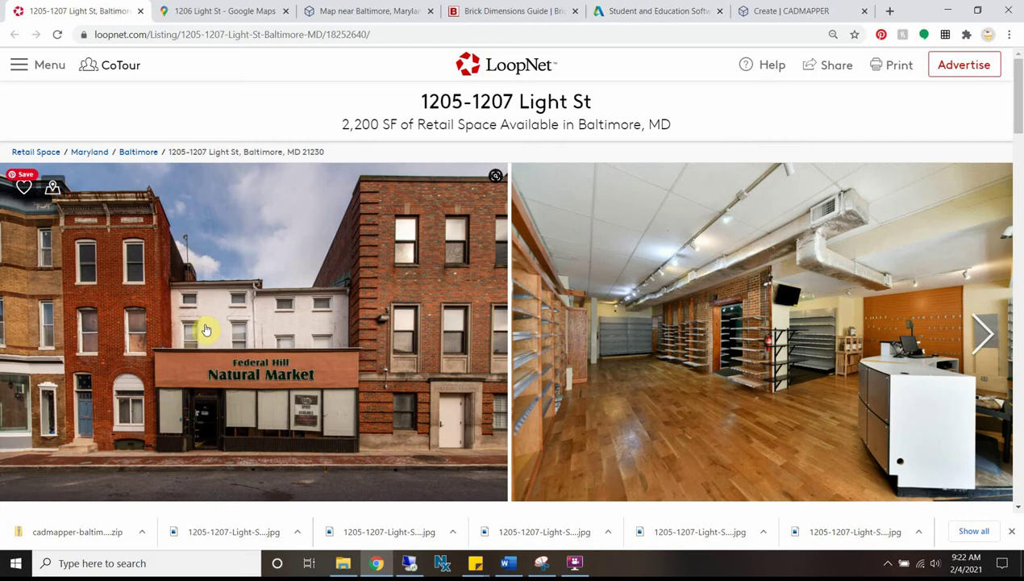
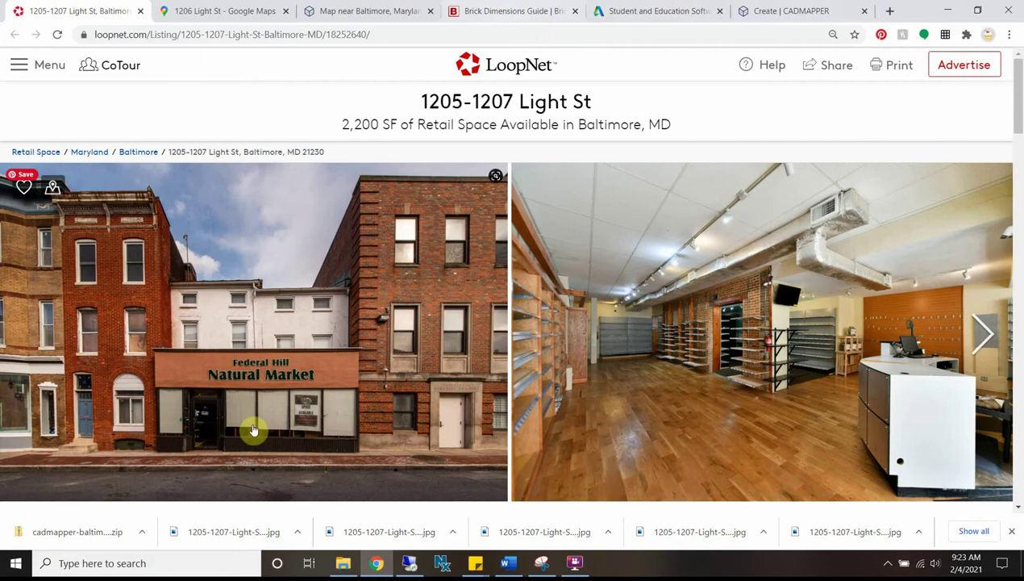
- Zoom out to show the entire imported floor plan image and bring up Layer Properties
click(410, 563)
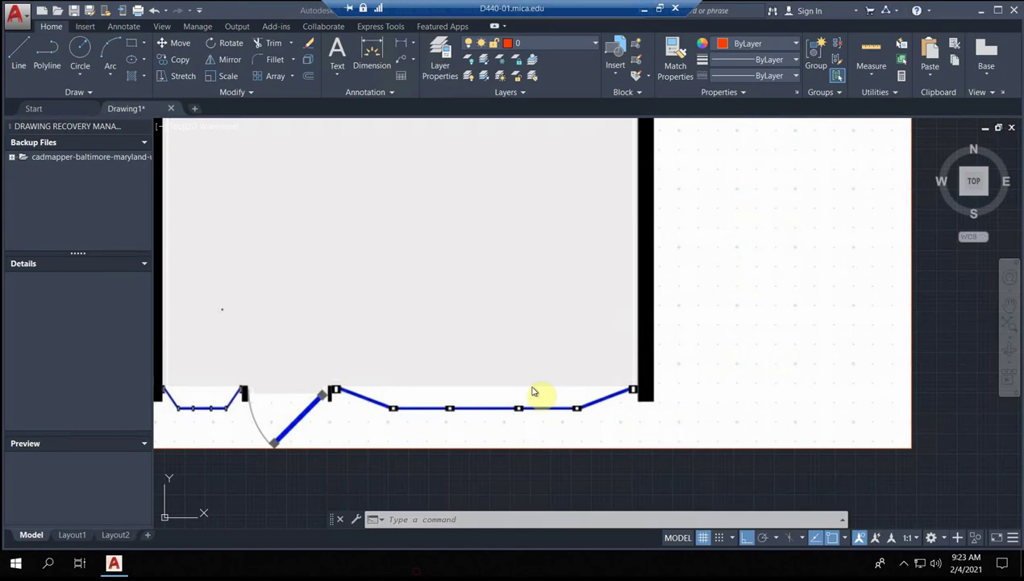
scroll(381, 377, down, 6)
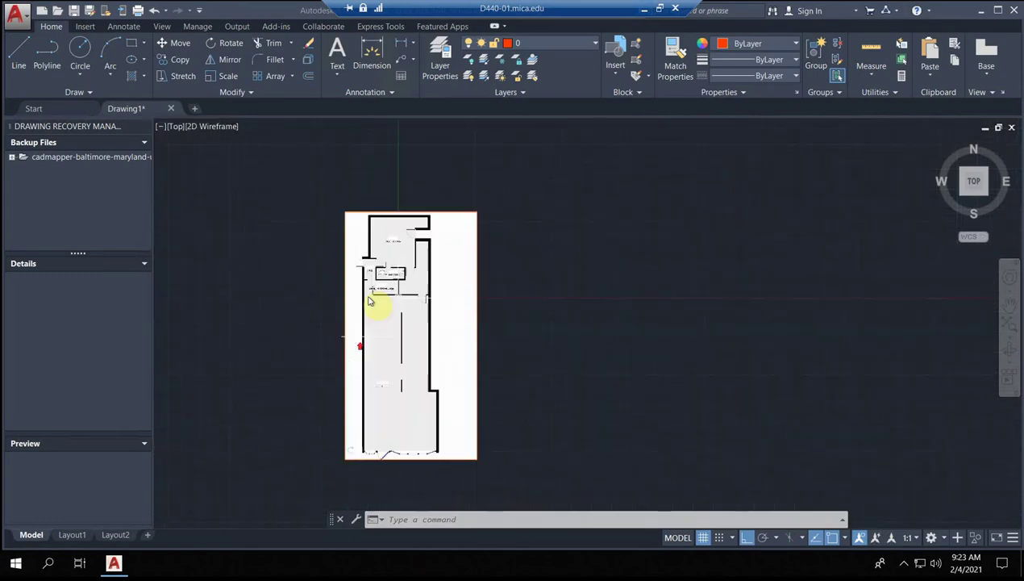
scroll(379, 274, up, 2)
scroll(476, 234, down, 4)
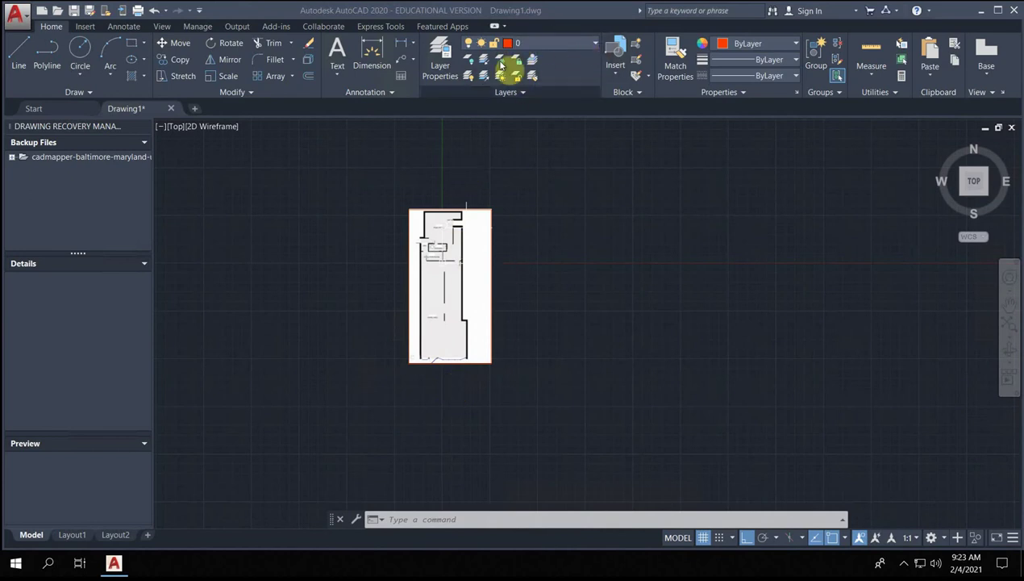
click(442, 57)
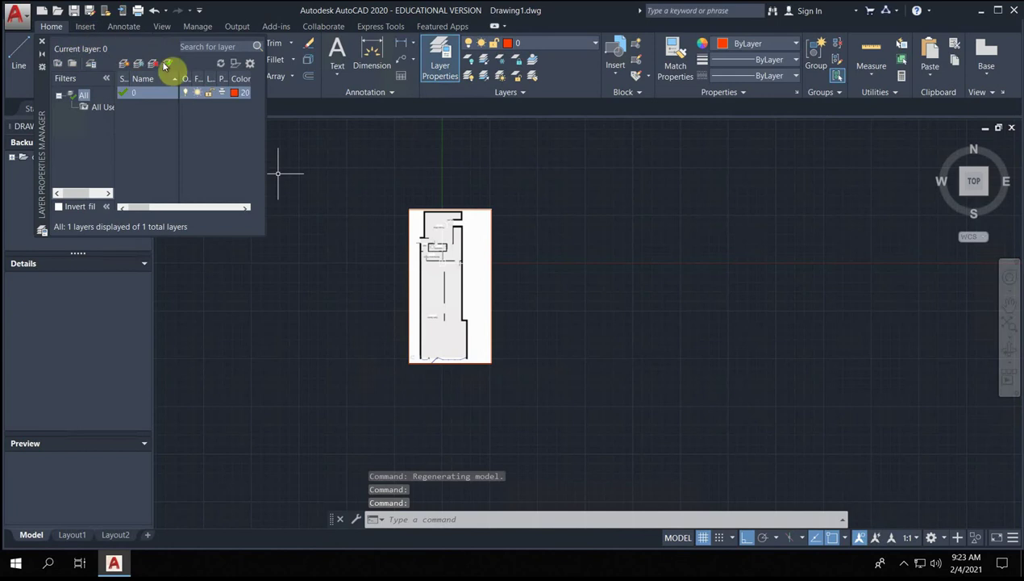
click(209, 96)
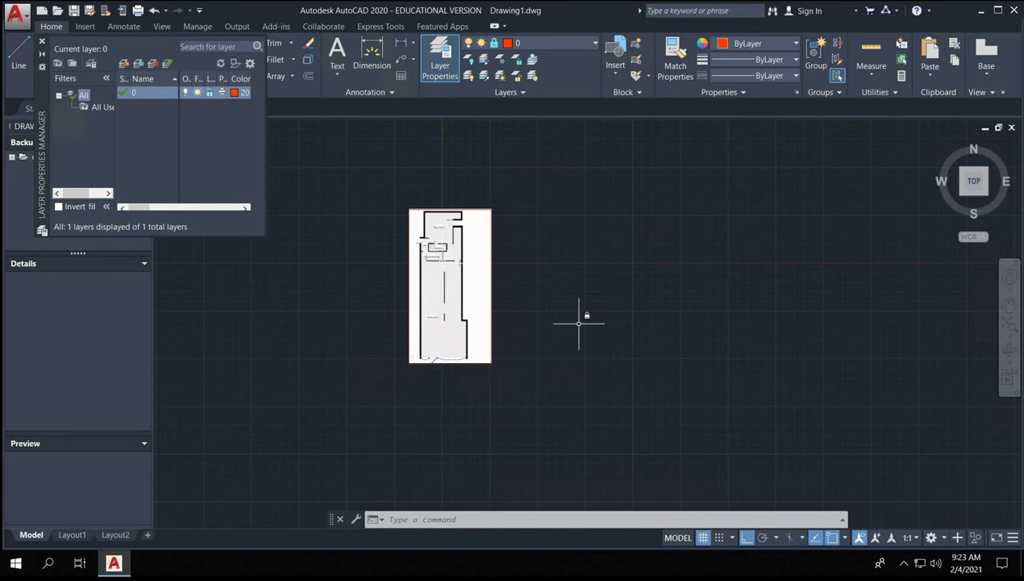
click(124, 63)
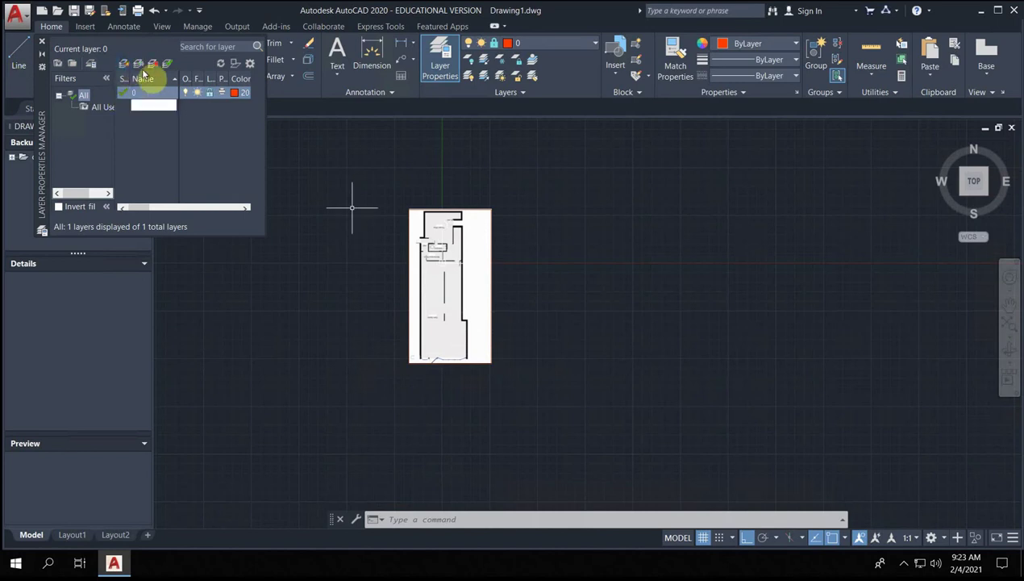
text(wal)
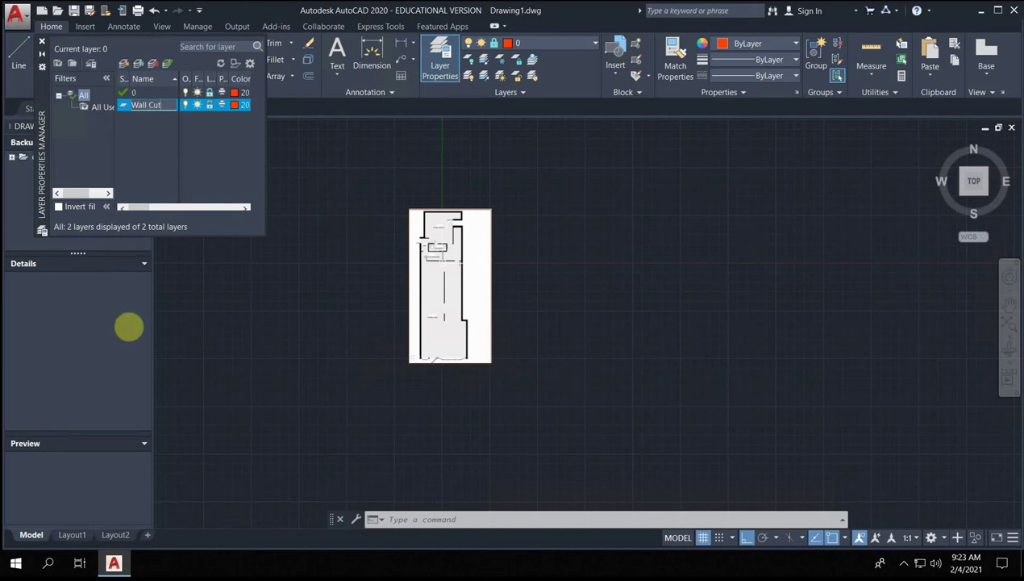
click(146, 171)
click(124, 65)
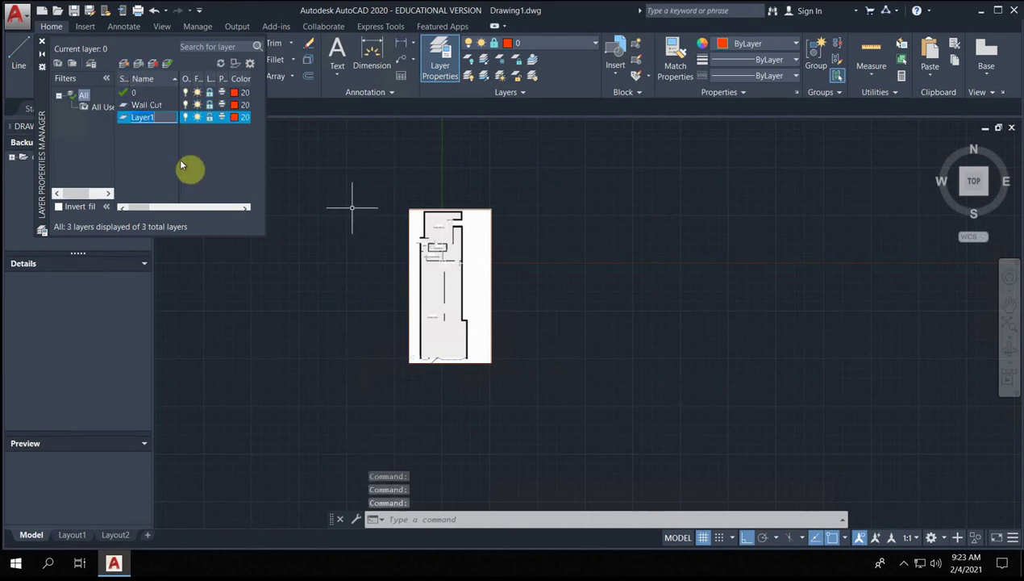
text(Glass)
key(Return)
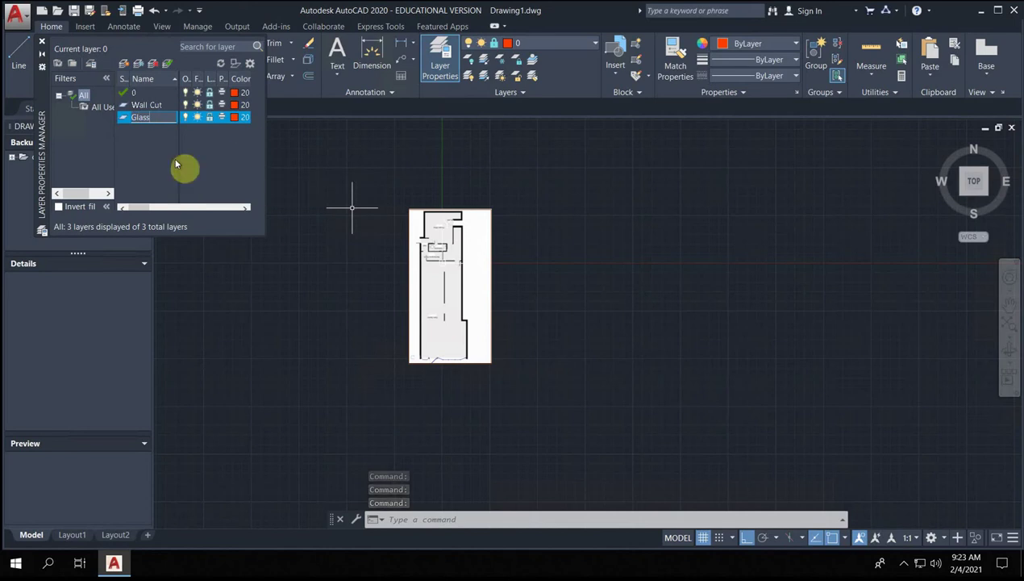
click(124, 64)
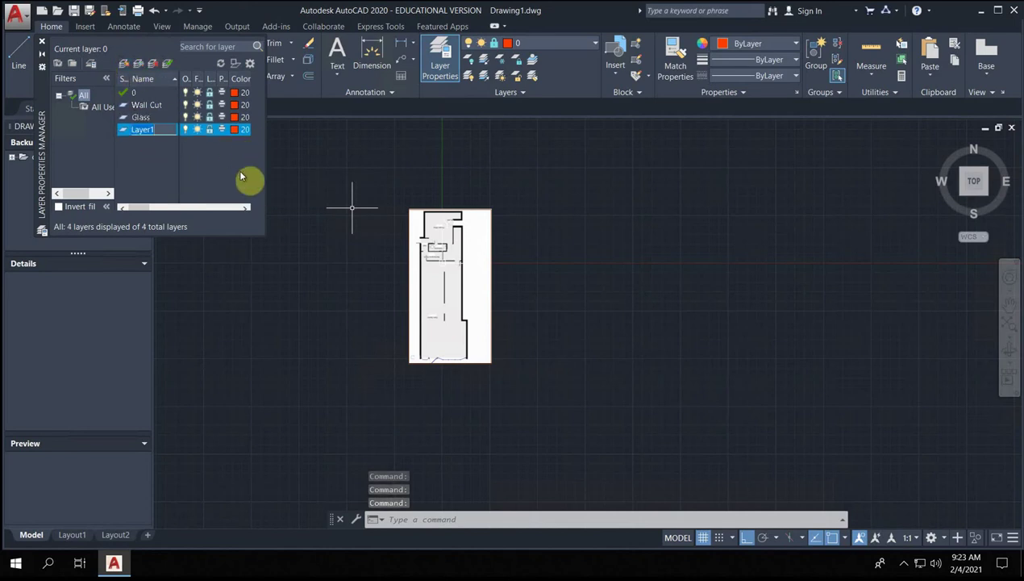
text(Store front)
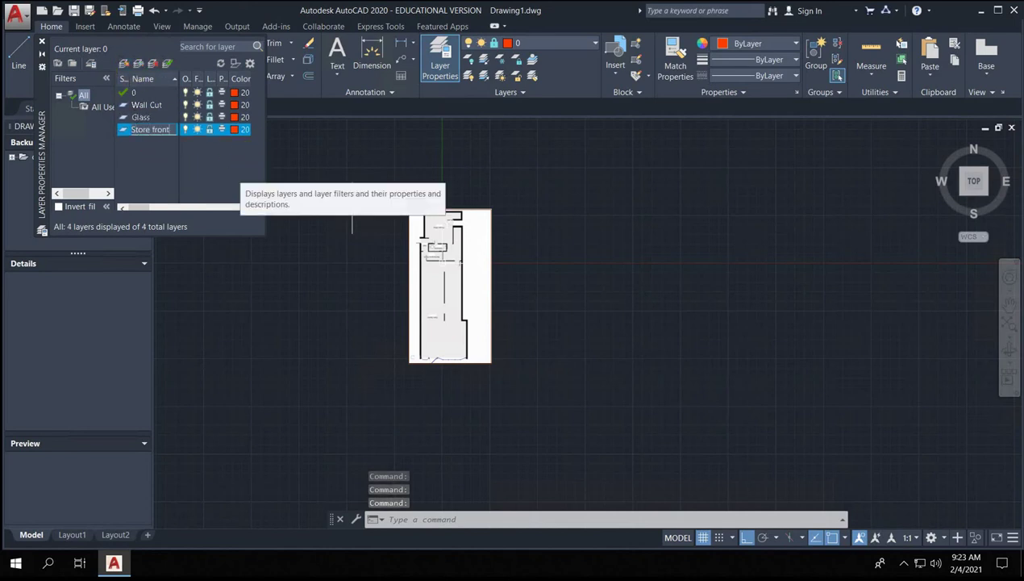
key(Return)
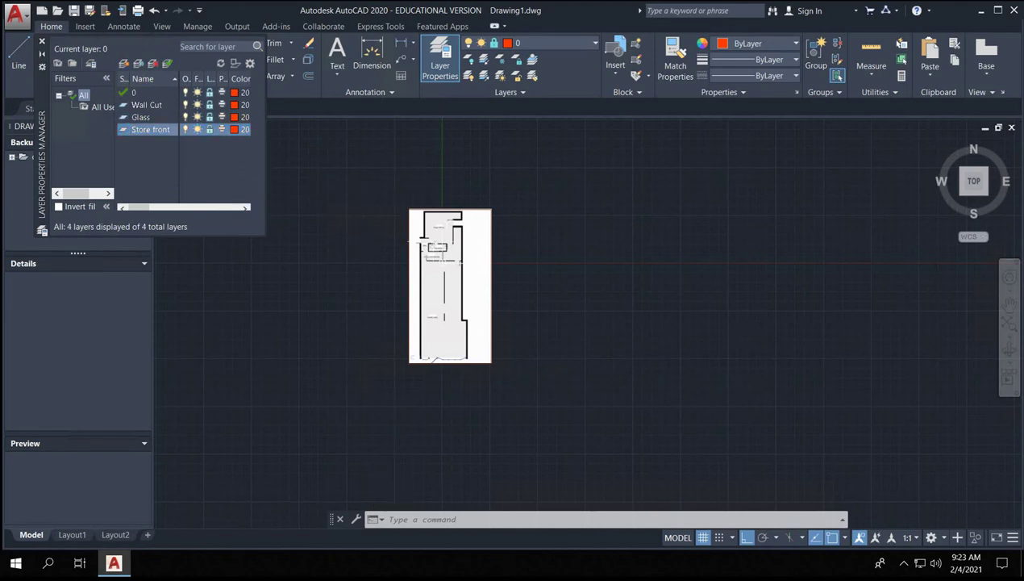
click(123, 63)
text(Interior Walls)
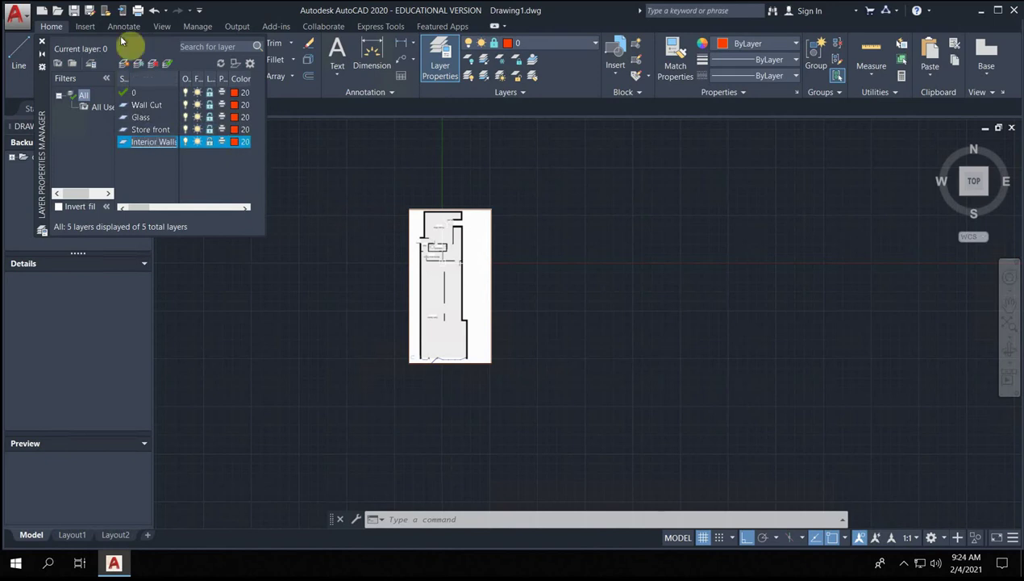
click(123, 63)
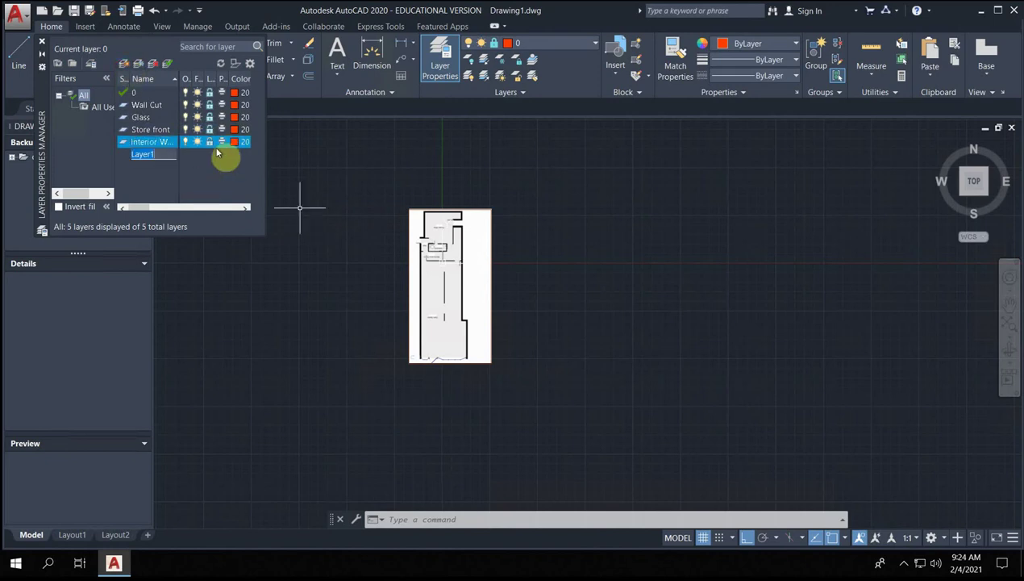
click(162, 177)
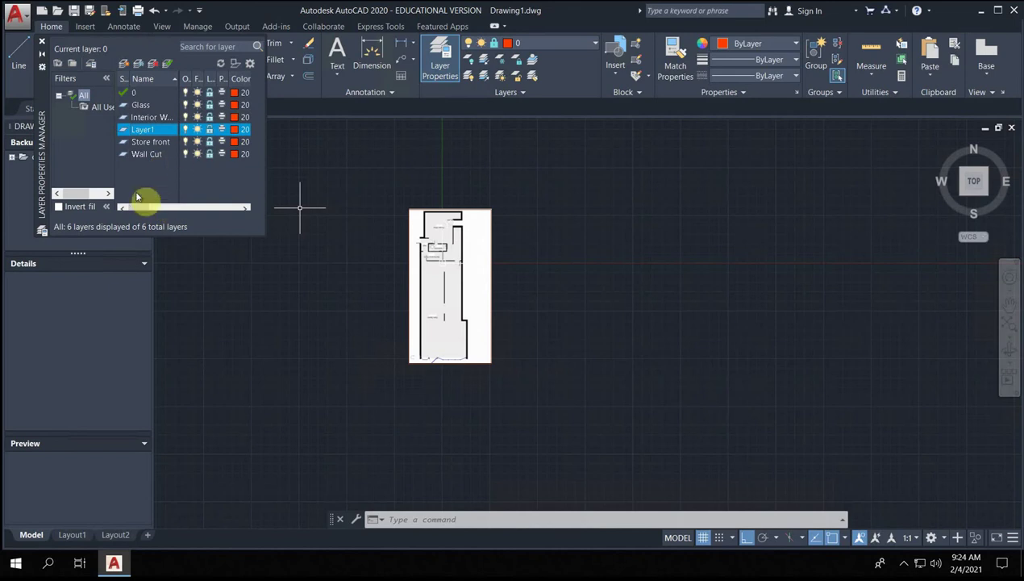
click(143, 172)
key(Escape)
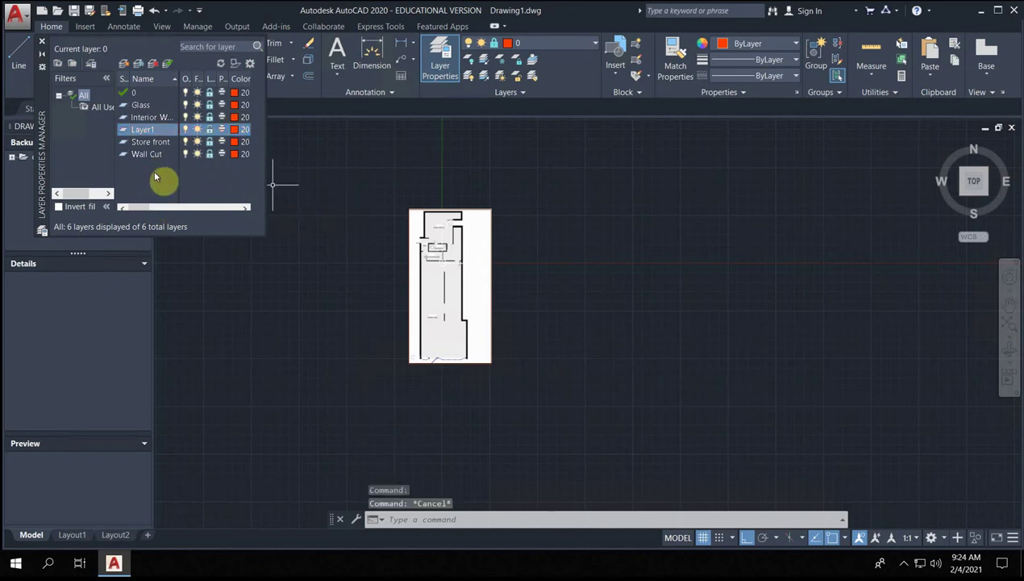
key(ctrl+z)
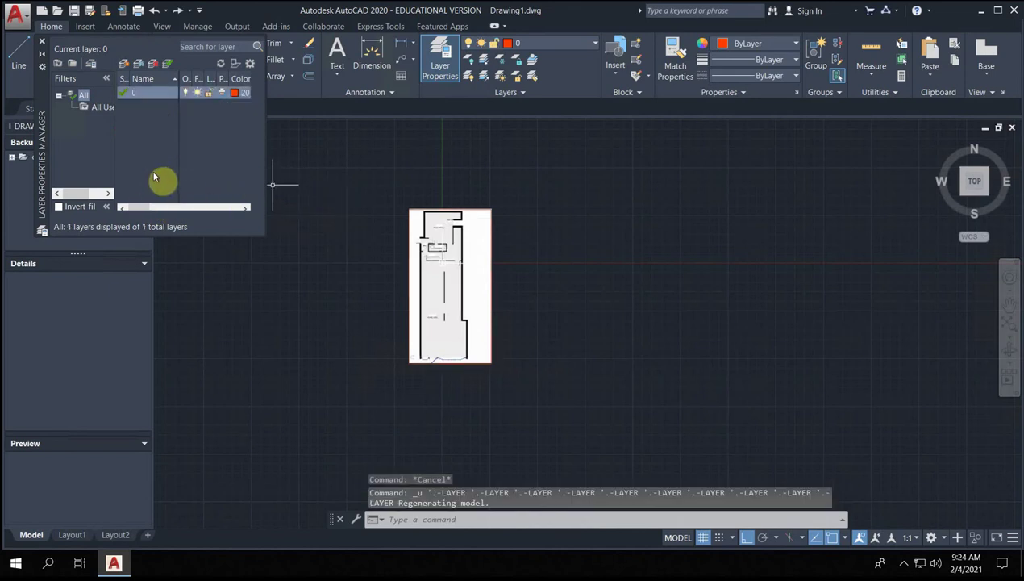
- Create the Exterior wall and Interior Wall layers
click(123, 63)
text(Wall)
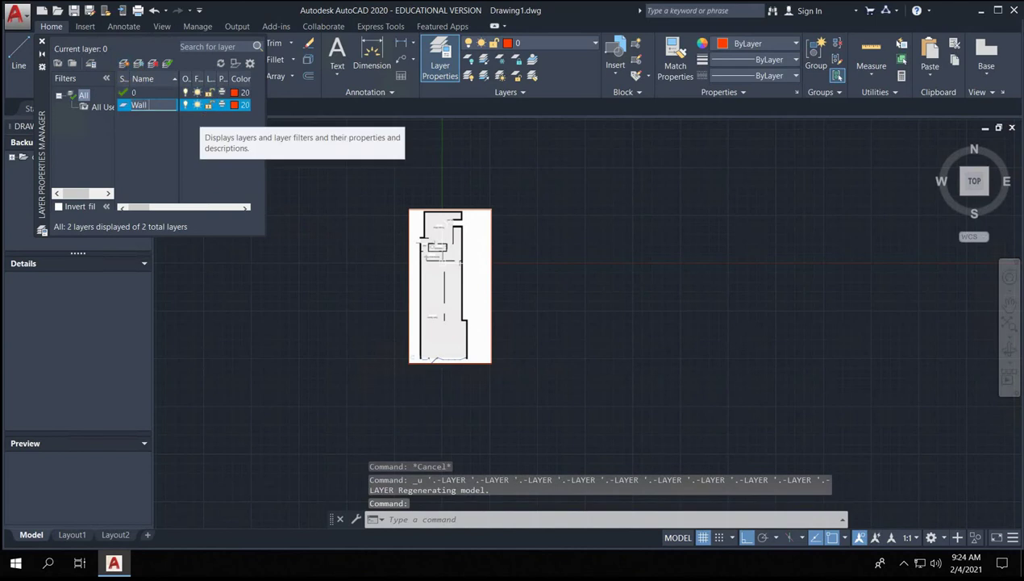
key(BackSpace)
key(BackSpace)
key(BackSpace)
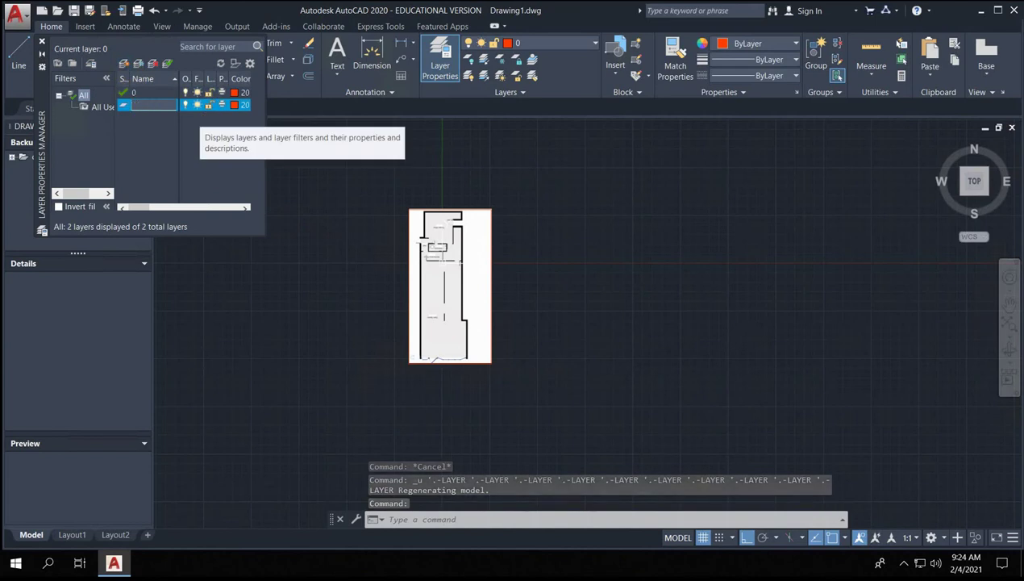
text(Exterior wall)
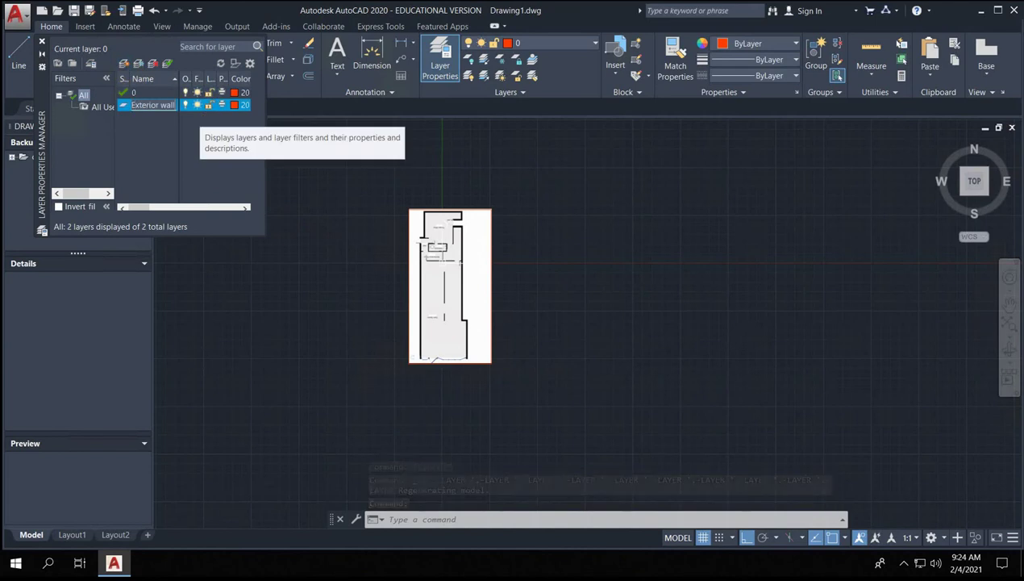
click(153, 141)
click(124, 63)
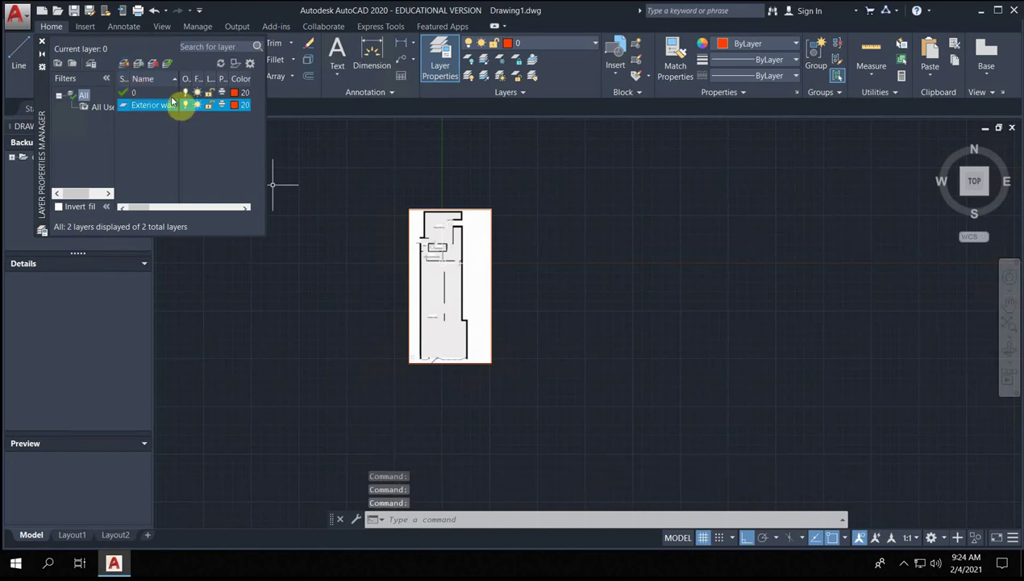
text(Interior Wall)
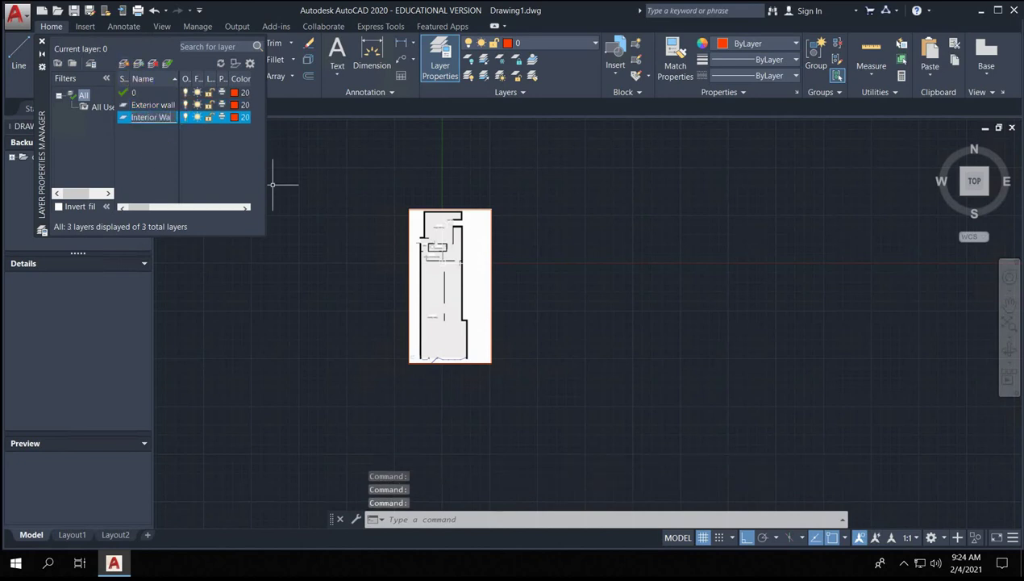
- Add the Glass, Storefront and Projection layers
click(125, 64)
text(Glass)
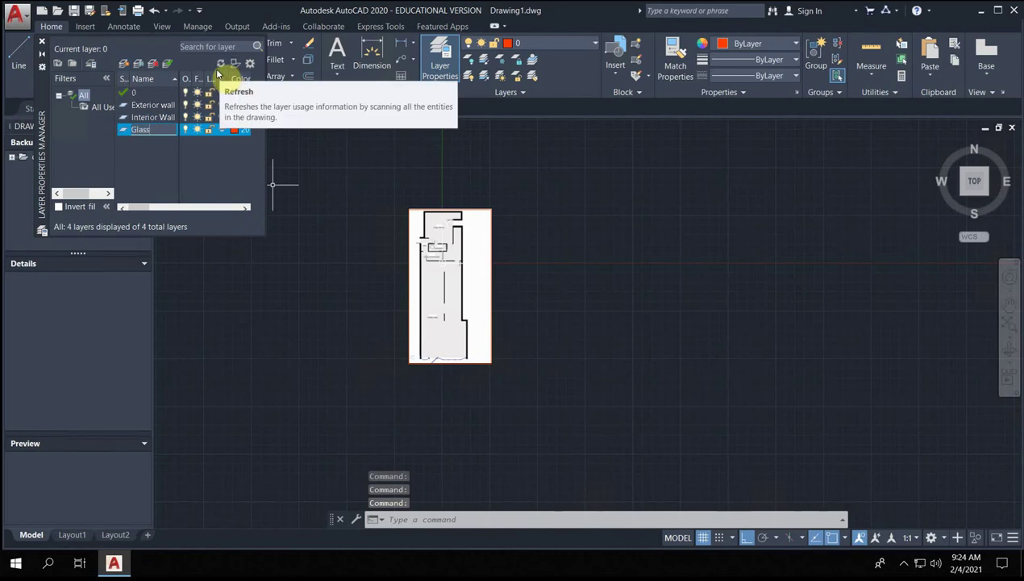
key(Return)
click(122, 64)
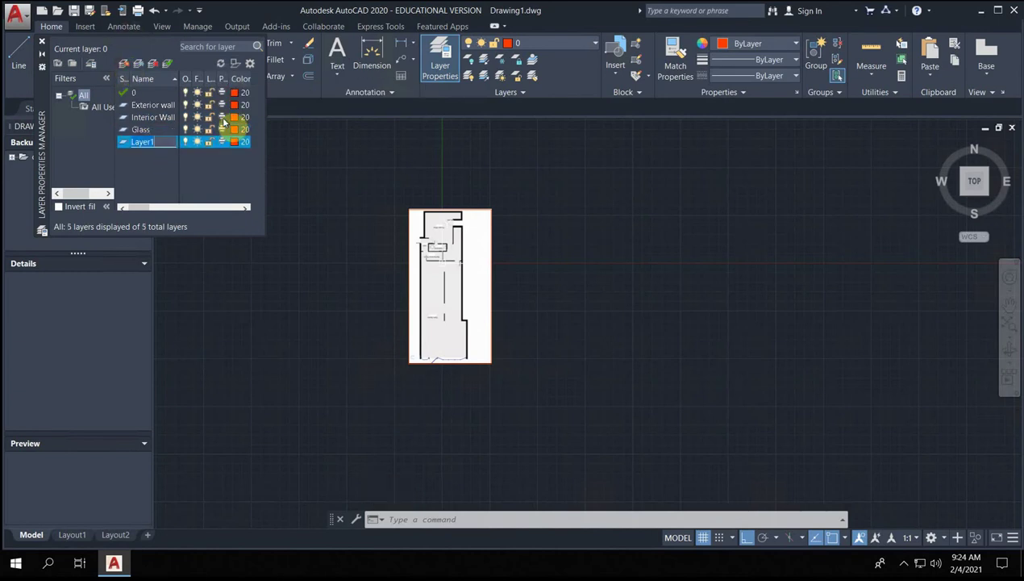
text(Storefront)
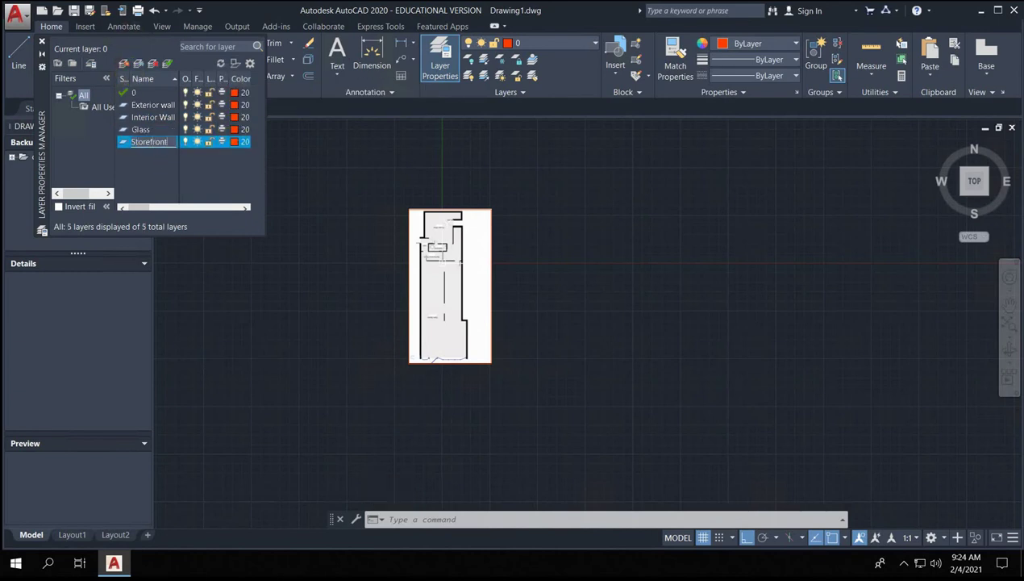
click(122, 64)
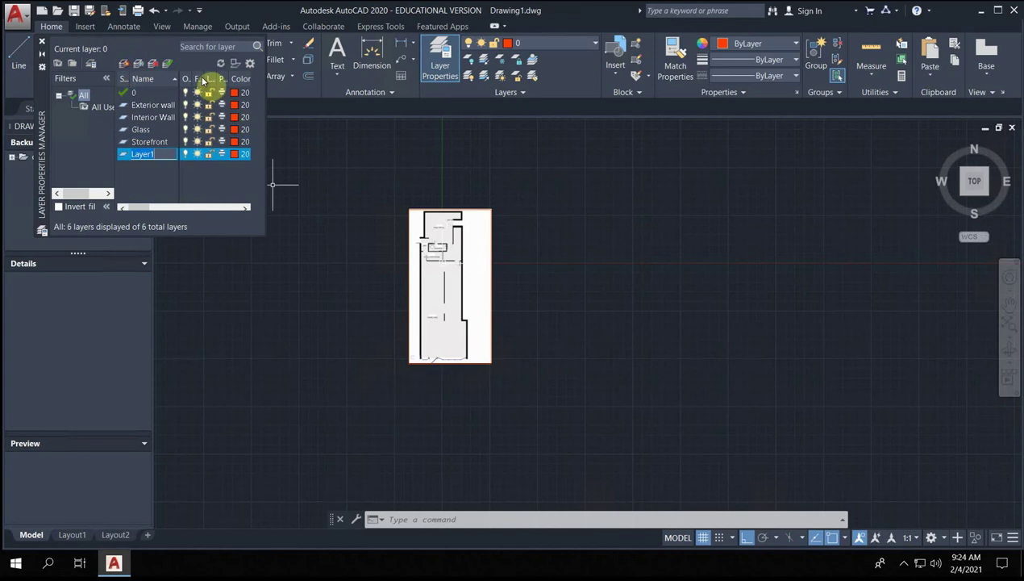
text(D)
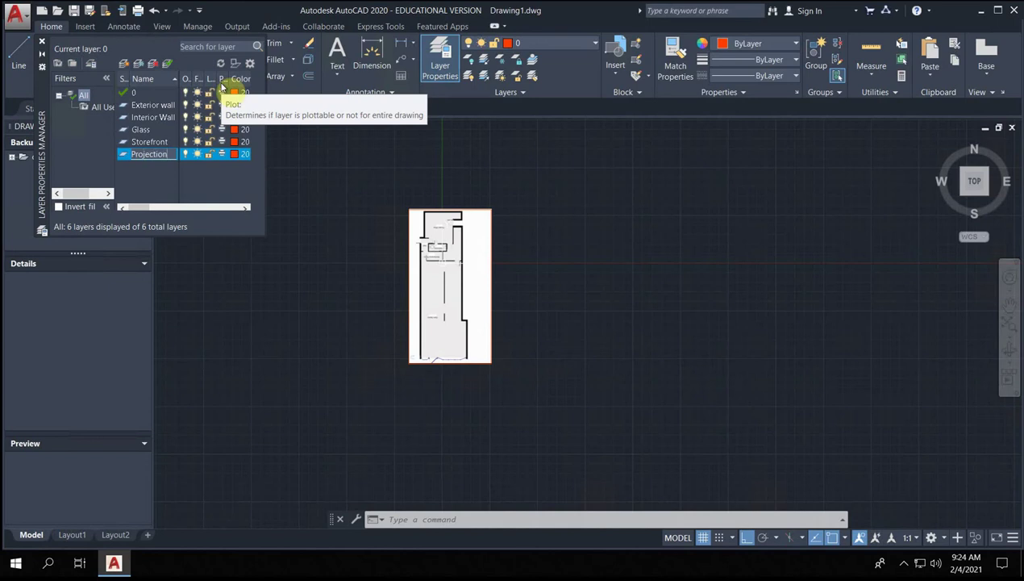
key(Return)
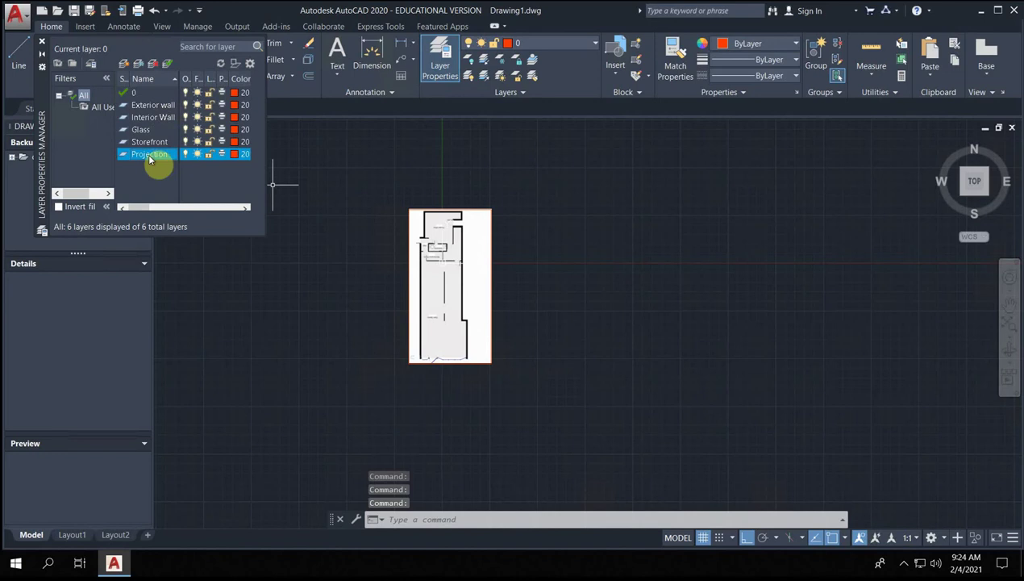
- Add the Door swing layer and commit its name
click(123, 63)
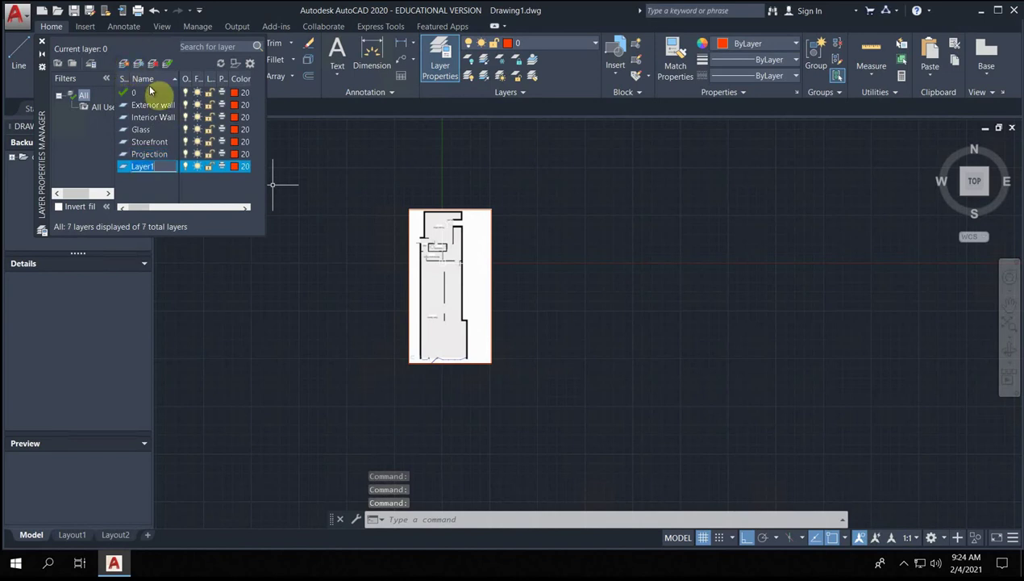
text(Door swing)
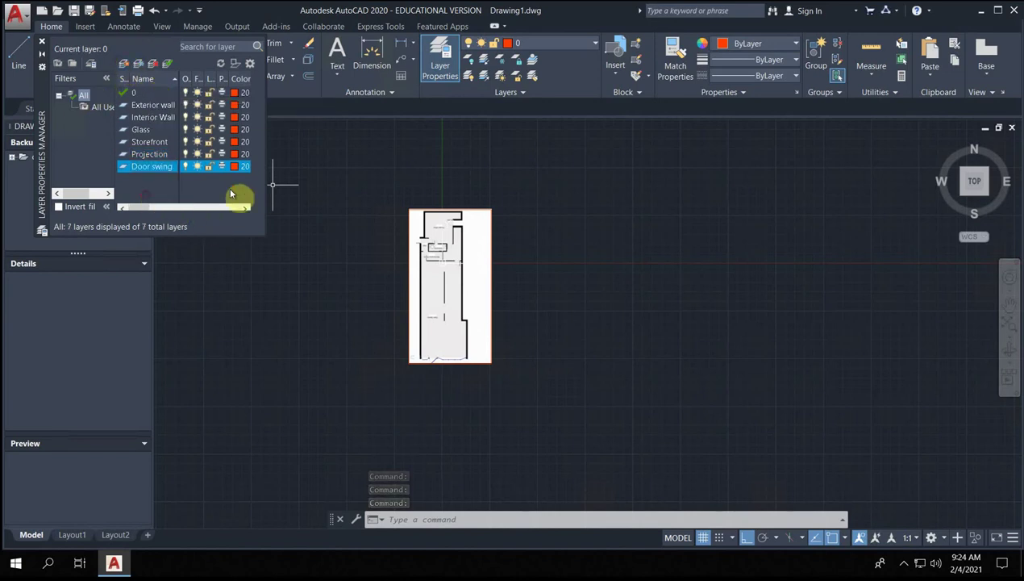
click(269, 187)
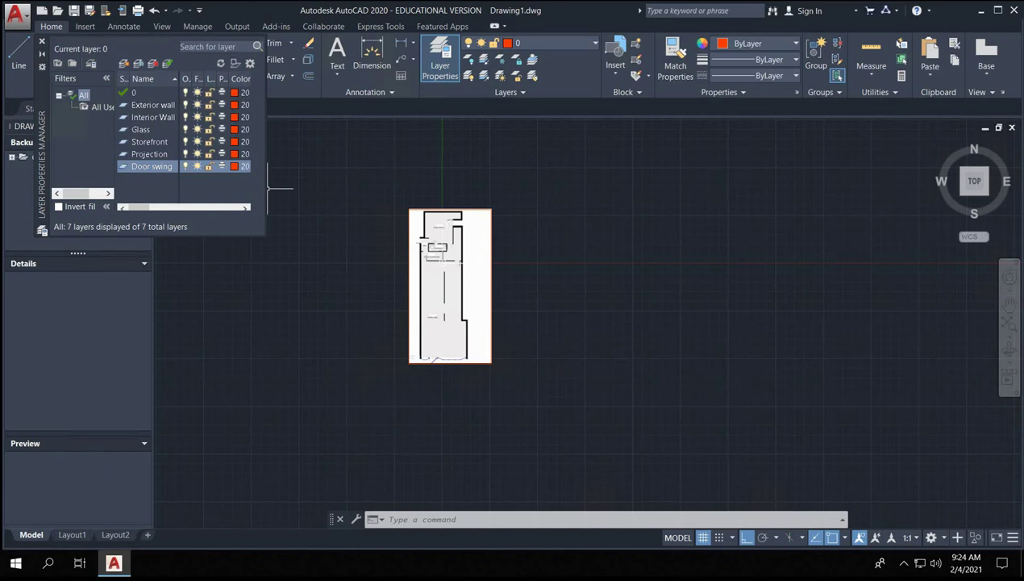
click(268, 193)
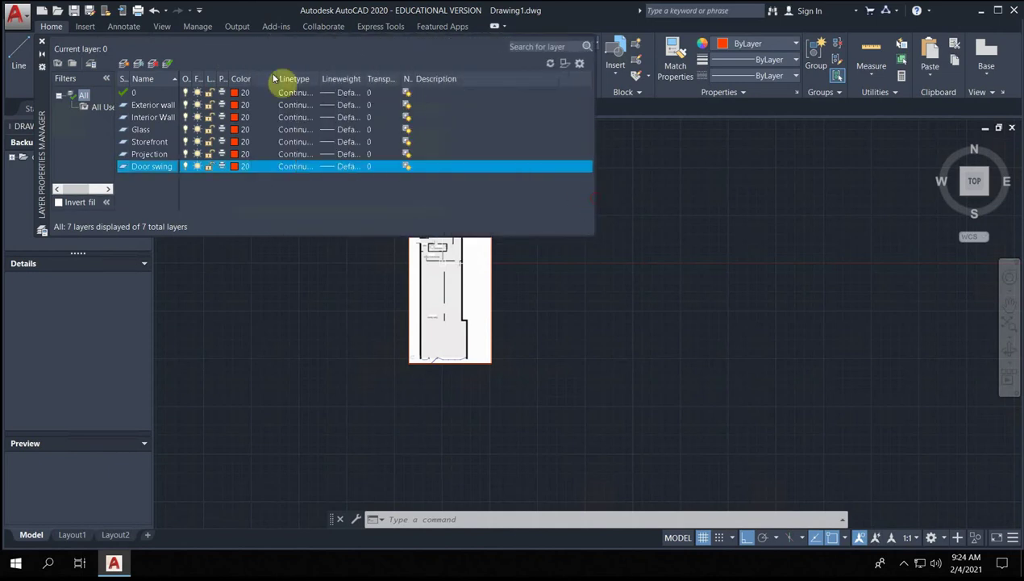
- Widen the Color column, set layer 0 to grey 254 and Interior Wall to yellow
drag(276, 79, 343, 79)
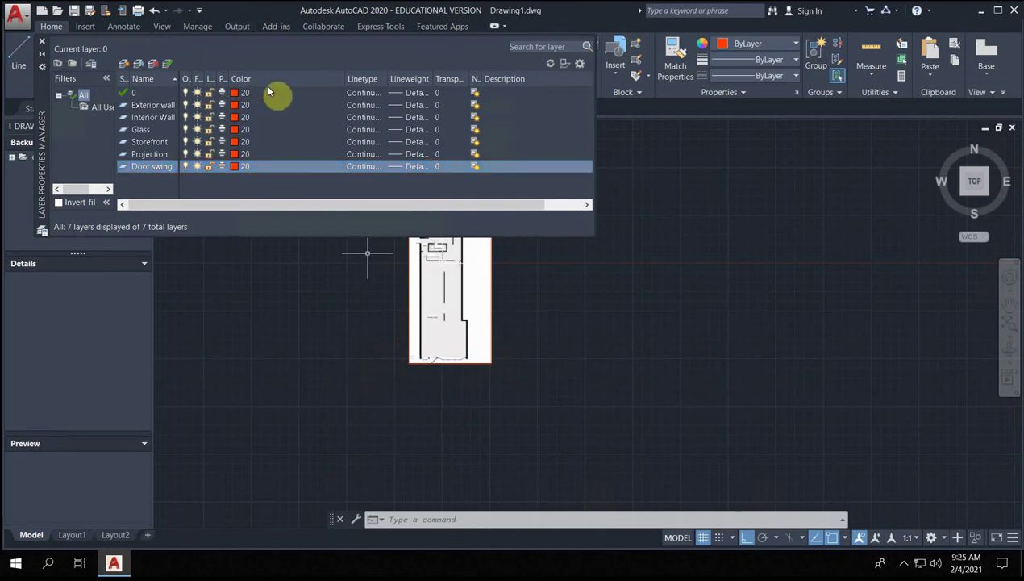
click(242, 92)
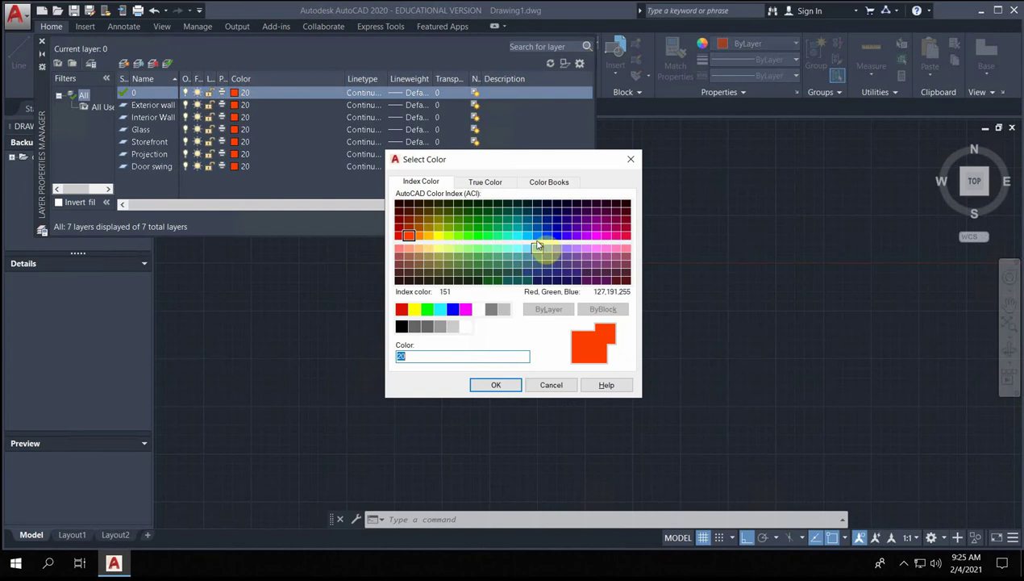
click(453, 326)
click(496, 385)
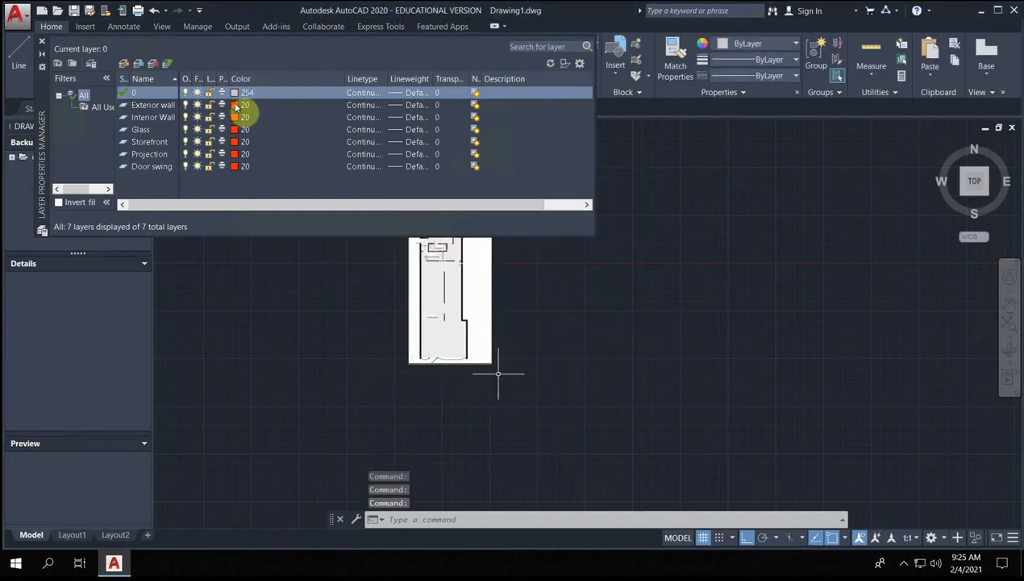
click(239, 119)
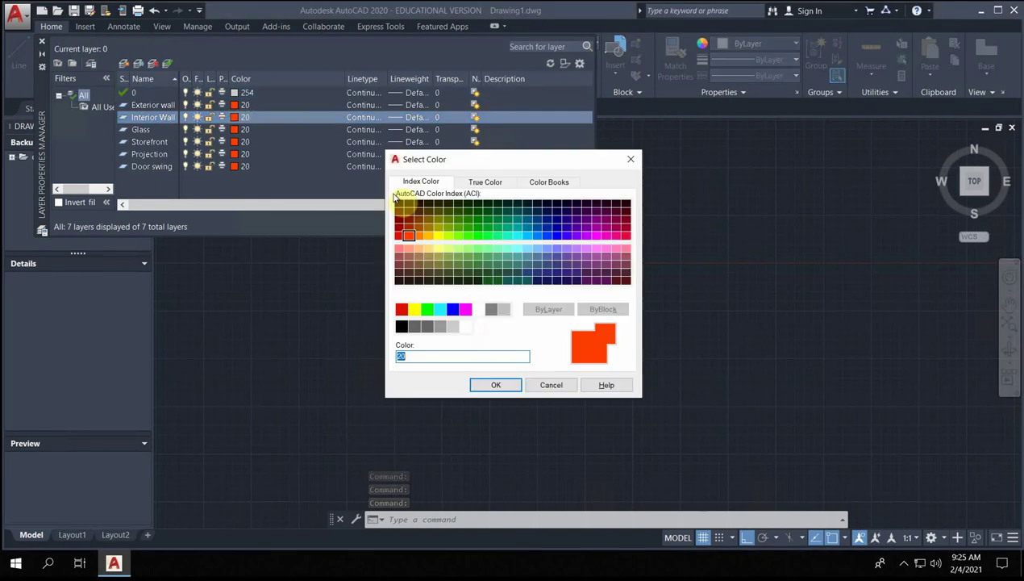
click(415, 311)
click(500, 386)
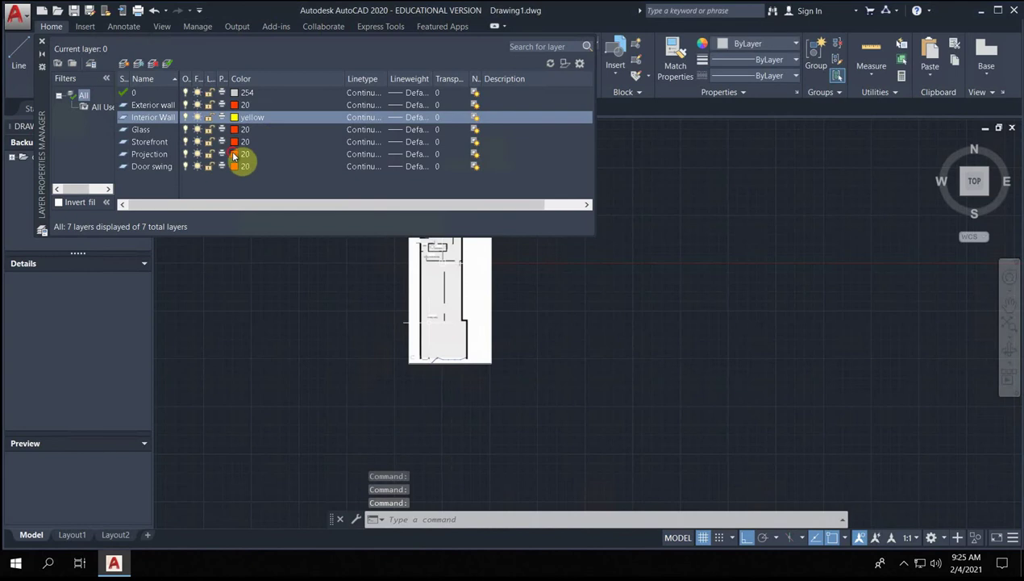
- Colour the Projection layer yellow and the Glass layer cyan
click(234, 155)
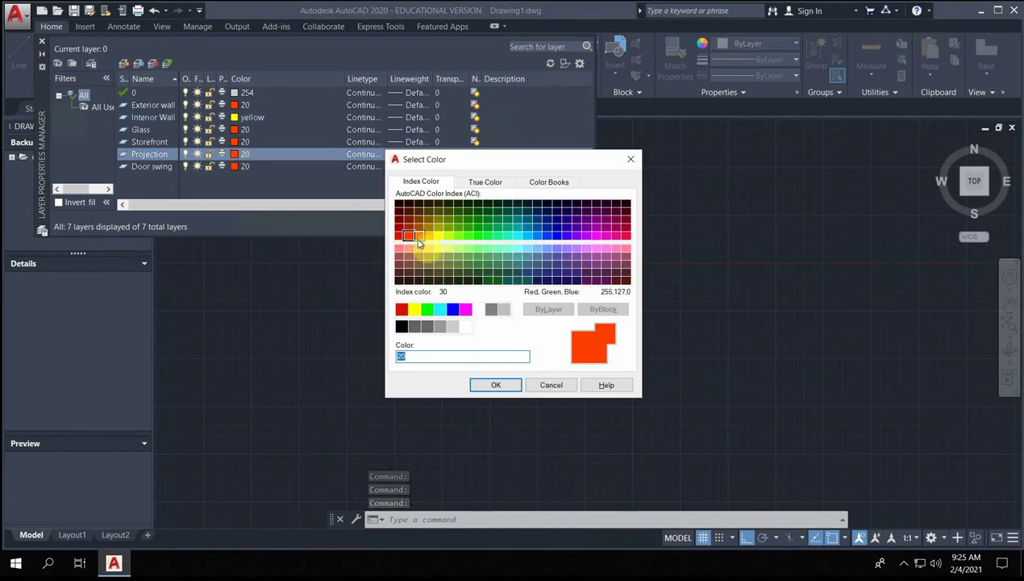
click(414, 309)
click(496, 385)
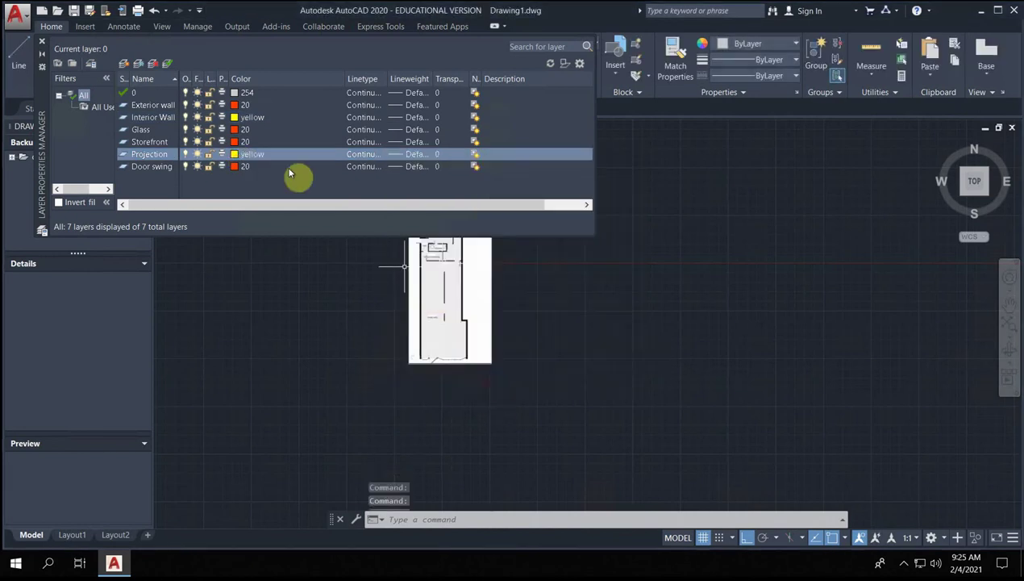
click(234, 131)
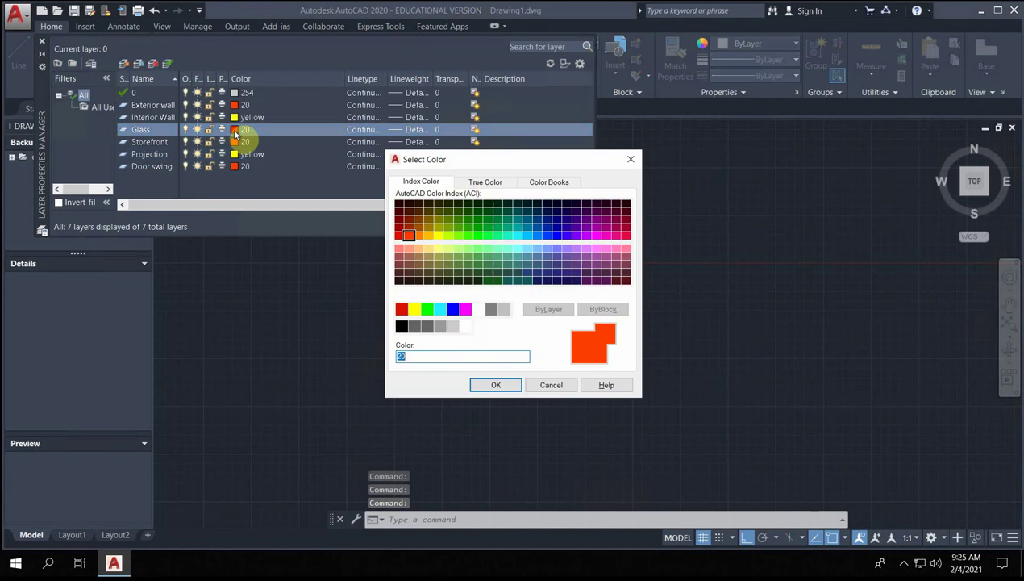
click(441, 310)
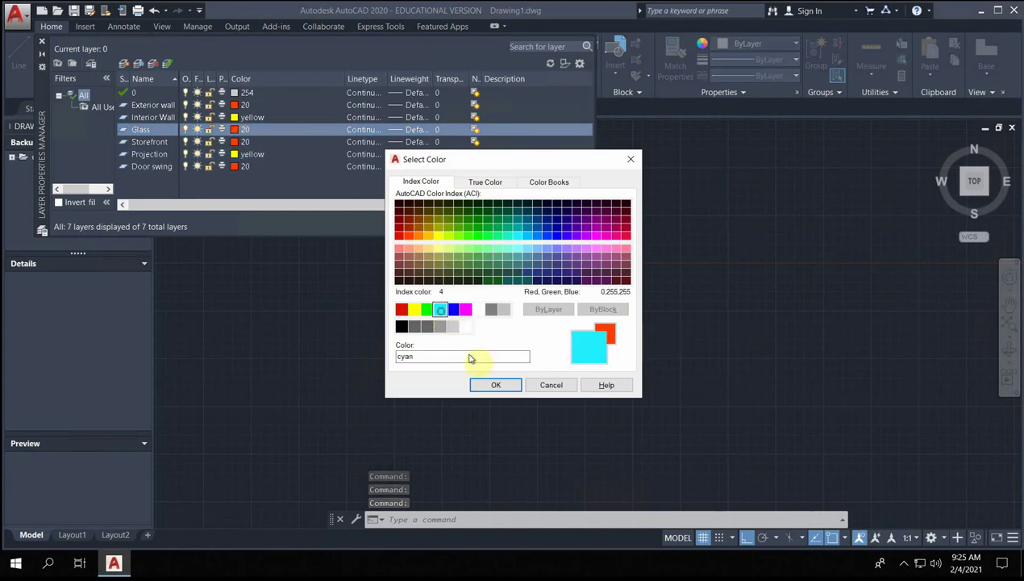
click(493, 385)
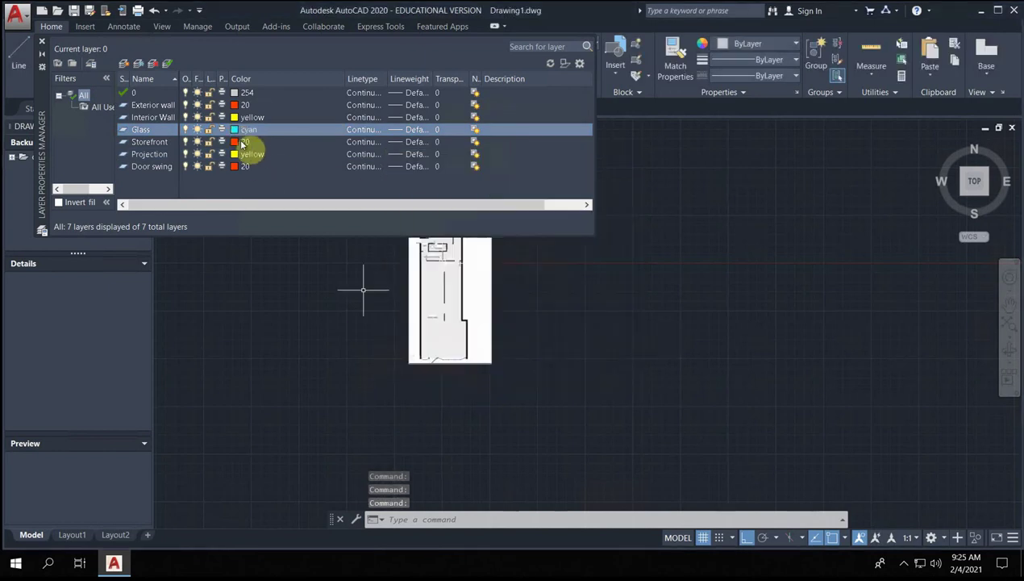
- Colour the Storefront layer green and the Door swing layer magenta
click(234, 141)
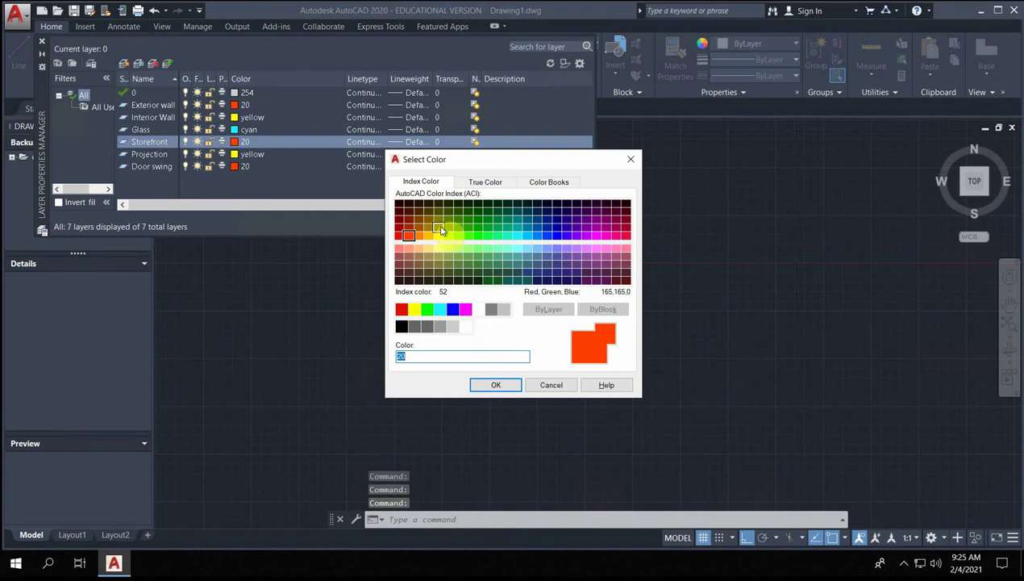
click(428, 310)
click(505, 384)
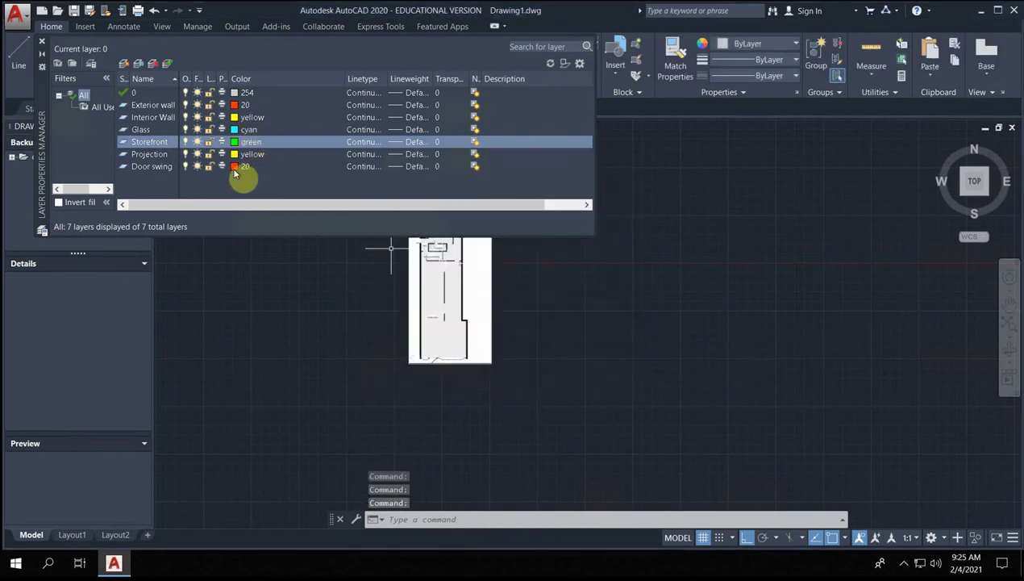
click(236, 168)
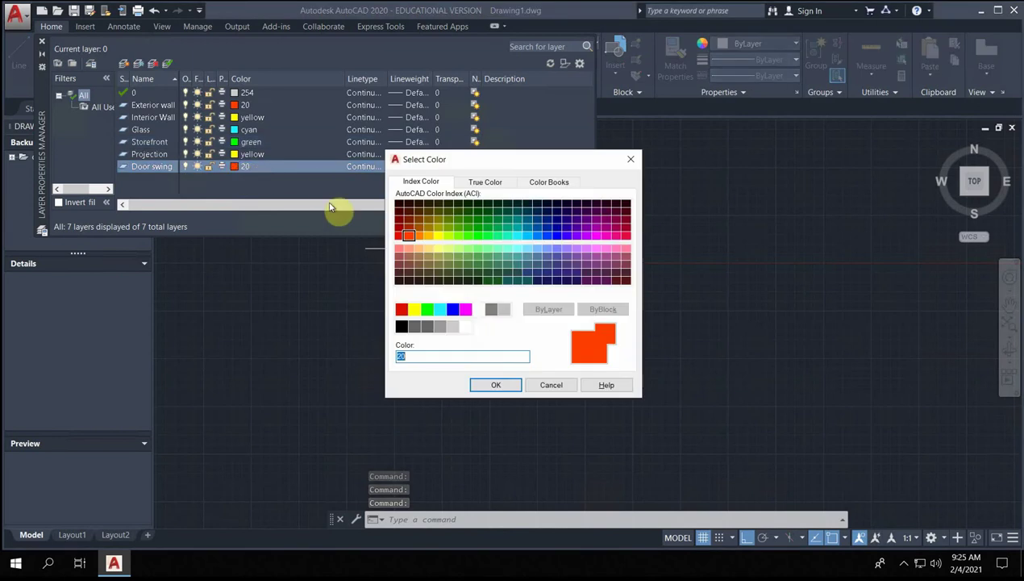
click(466, 310)
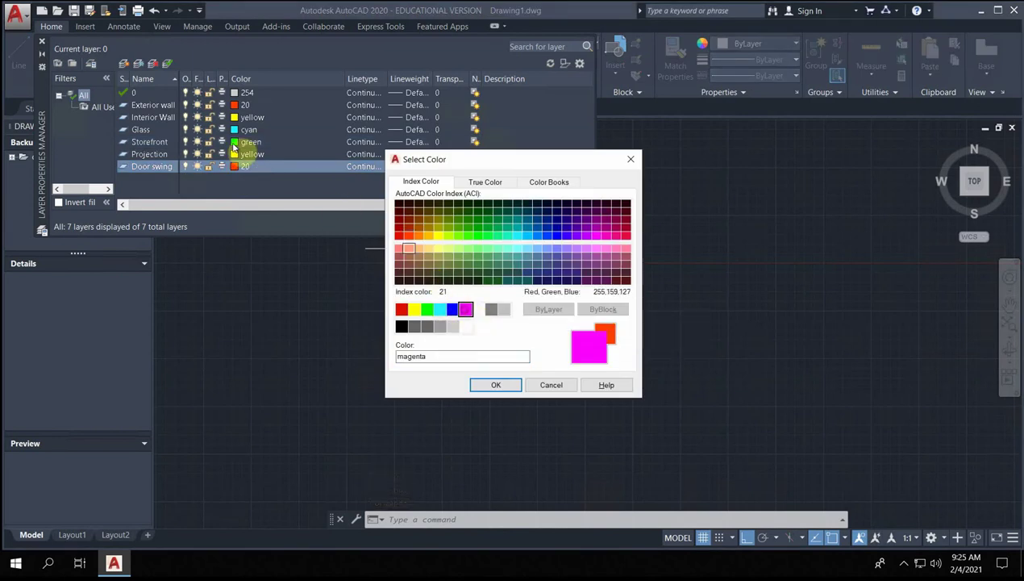
click(496, 384)
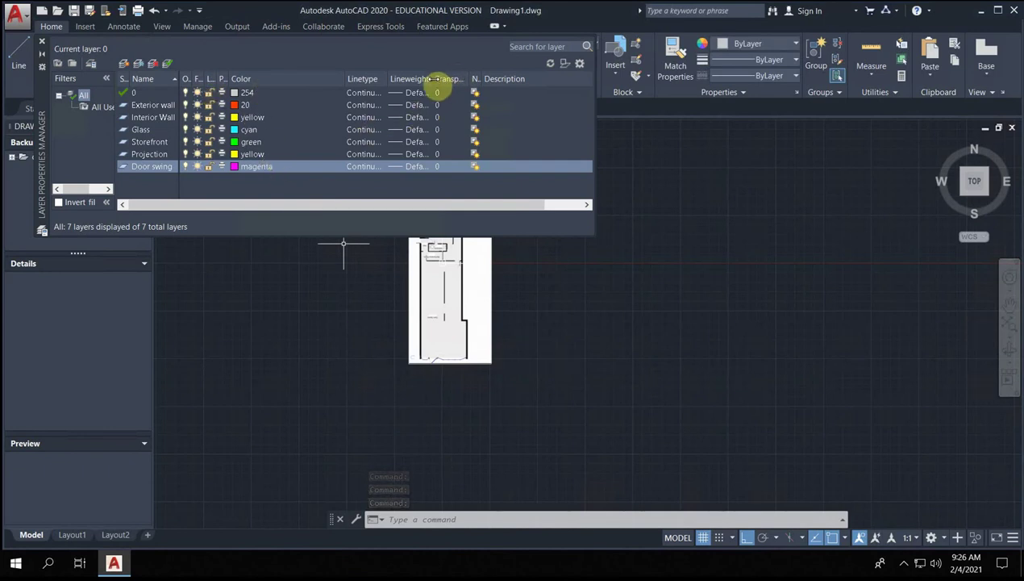
- Widen the Lineweight column and give Exterior wall a 1.20 mm lineweight
drag(437, 78, 503, 81)
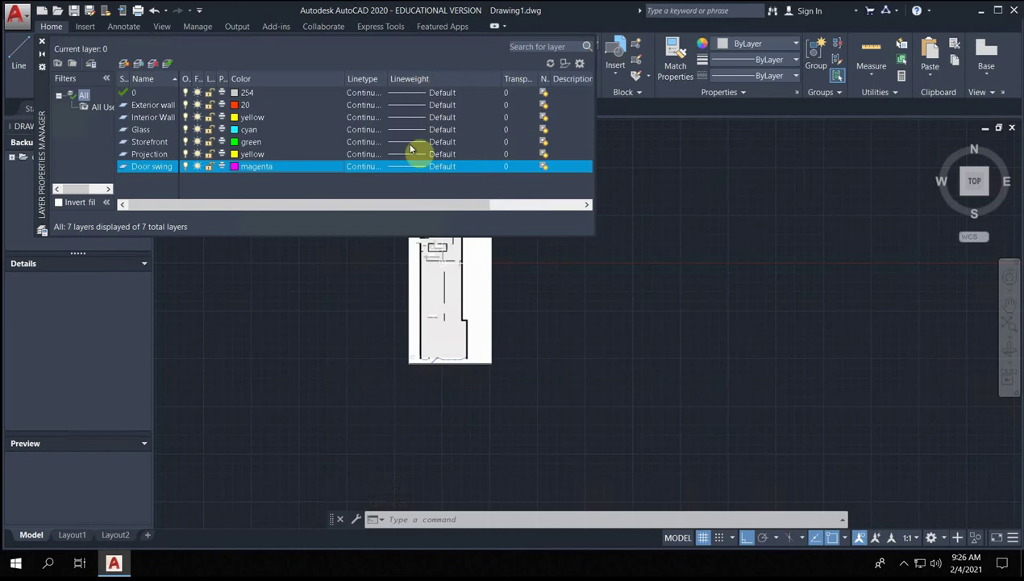
click(406, 108)
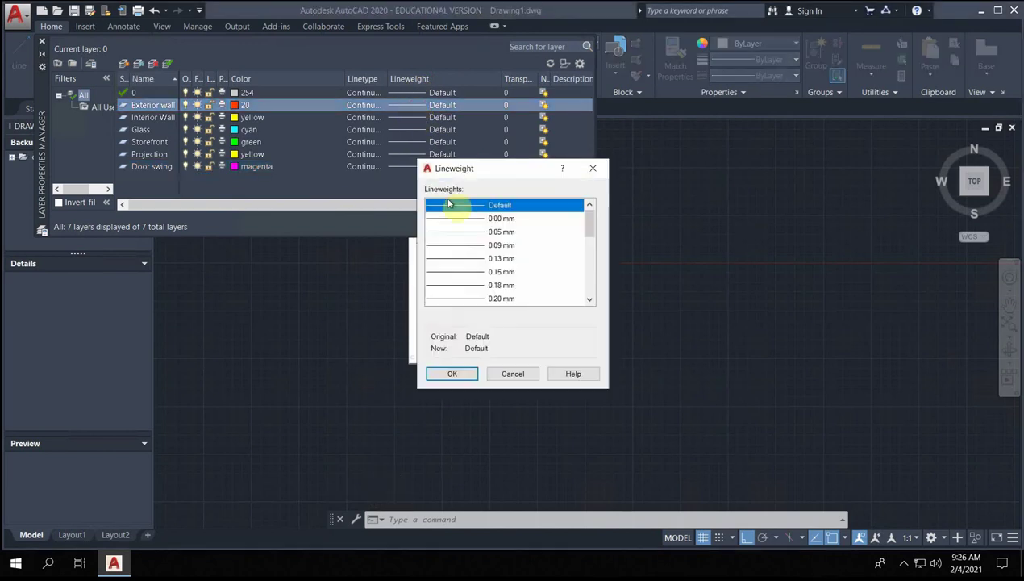
drag(587, 222, 589, 276)
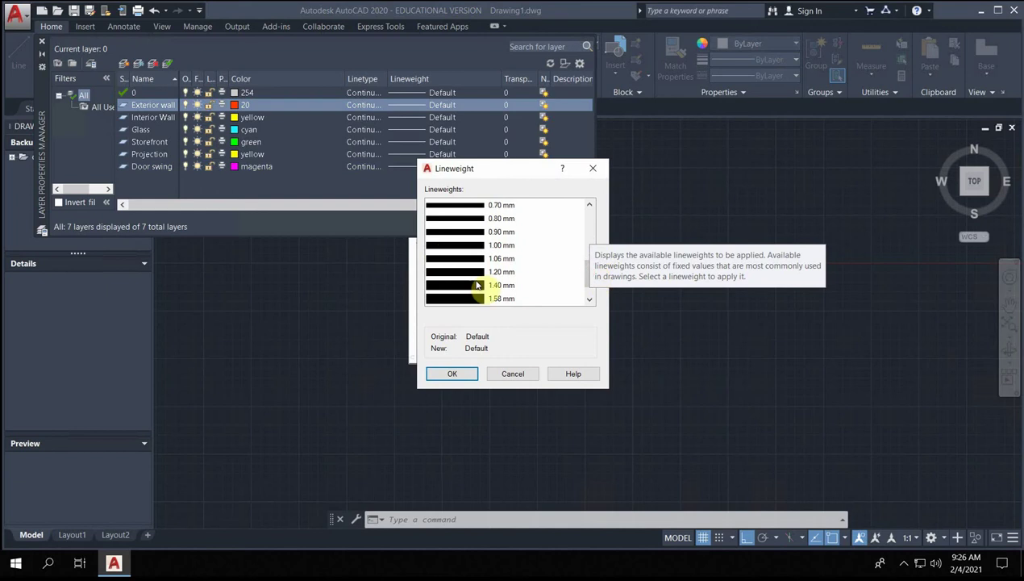
click(589, 301)
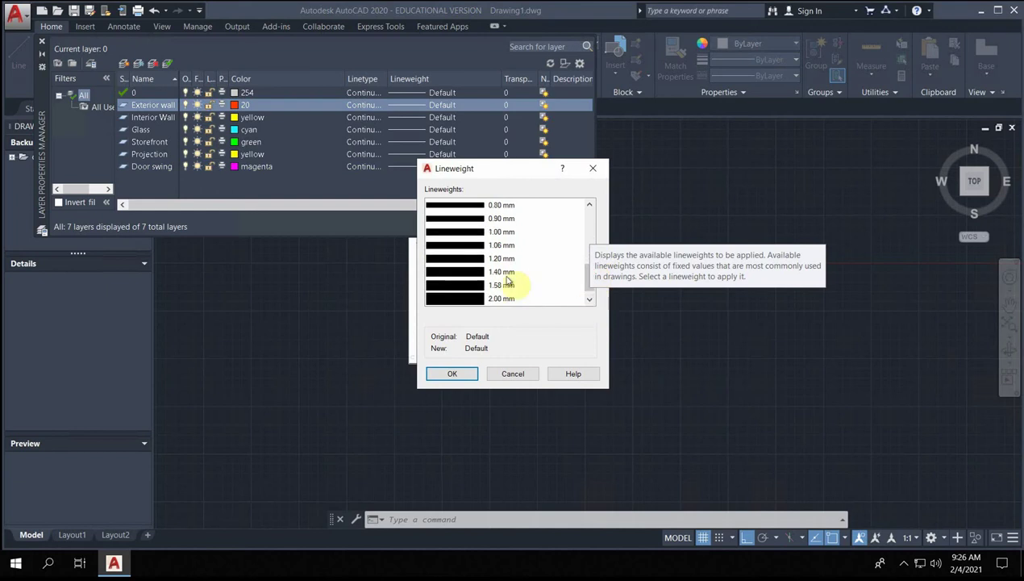
click(457, 259)
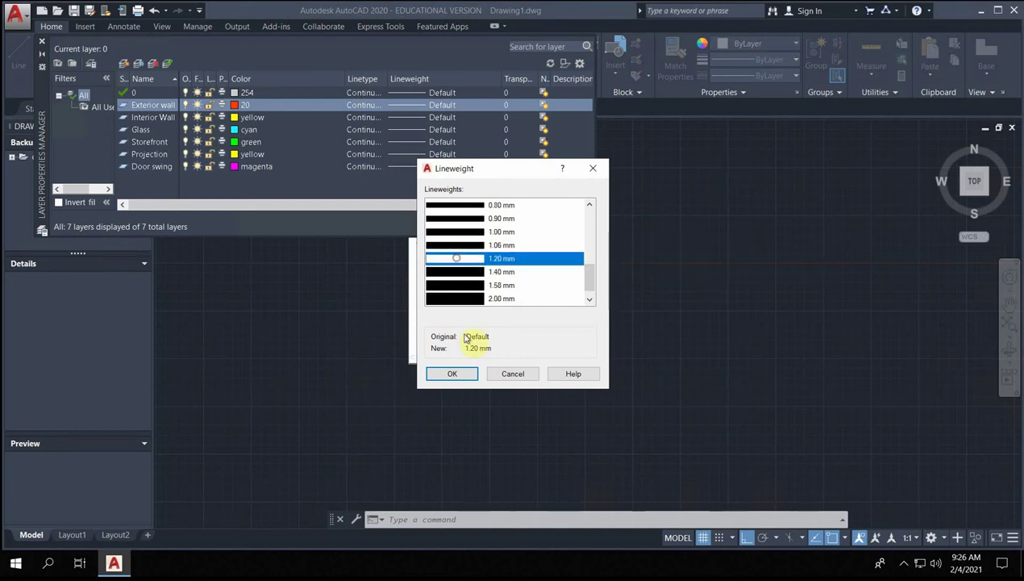
click(452, 374)
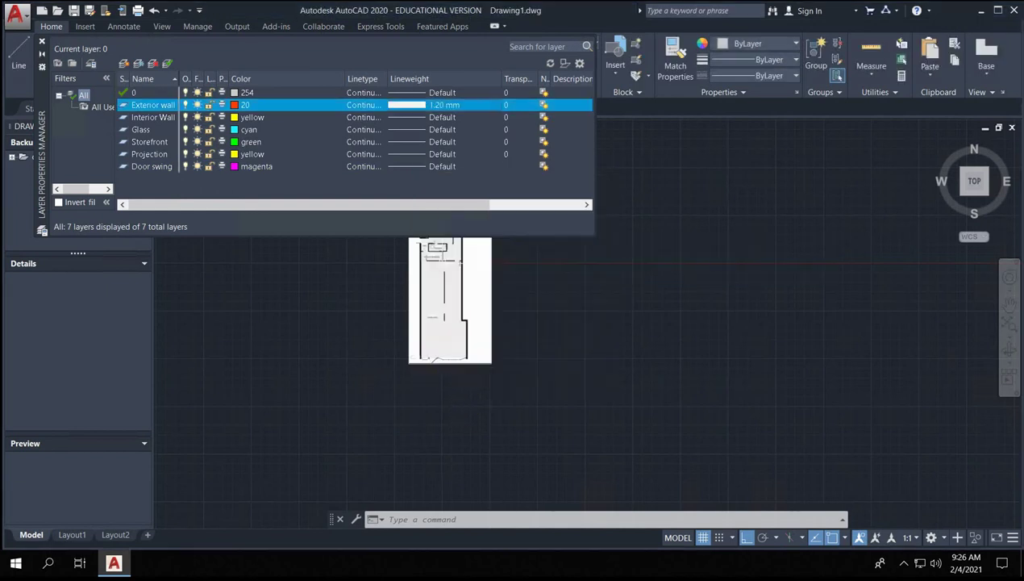
- Set Interior Wall to a 0.70 mm lineweight and Glass to 0.30 mm
click(408, 119)
drag(586, 226, 589, 263)
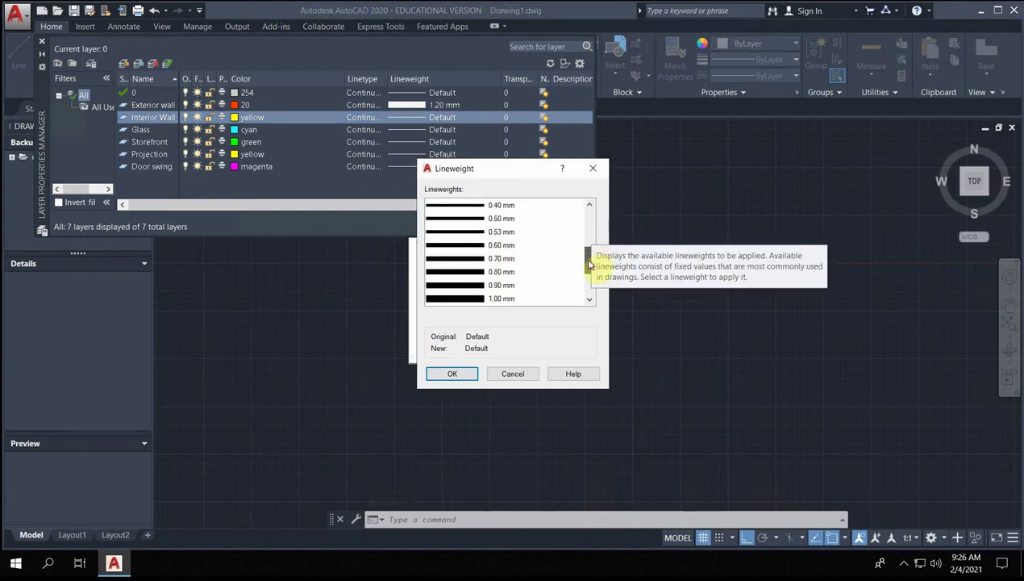
click(476, 257)
click(453, 373)
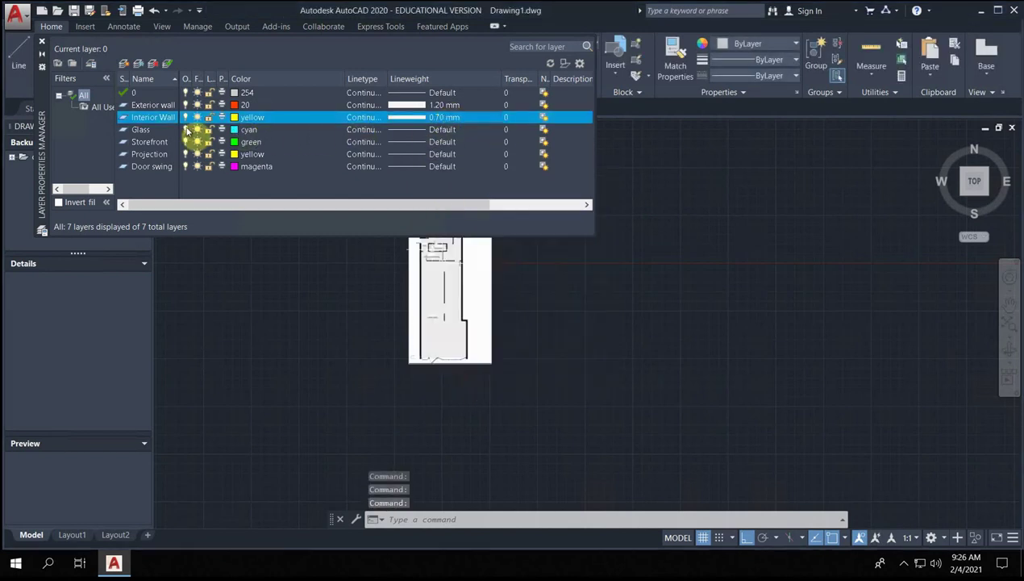
click(427, 130)
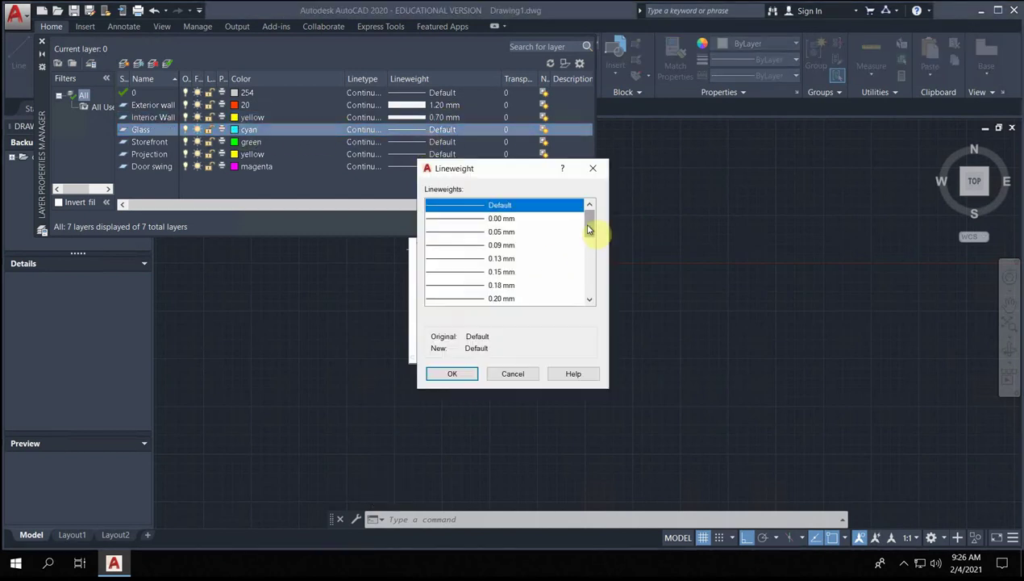
drag(588, 230, 589, 235)
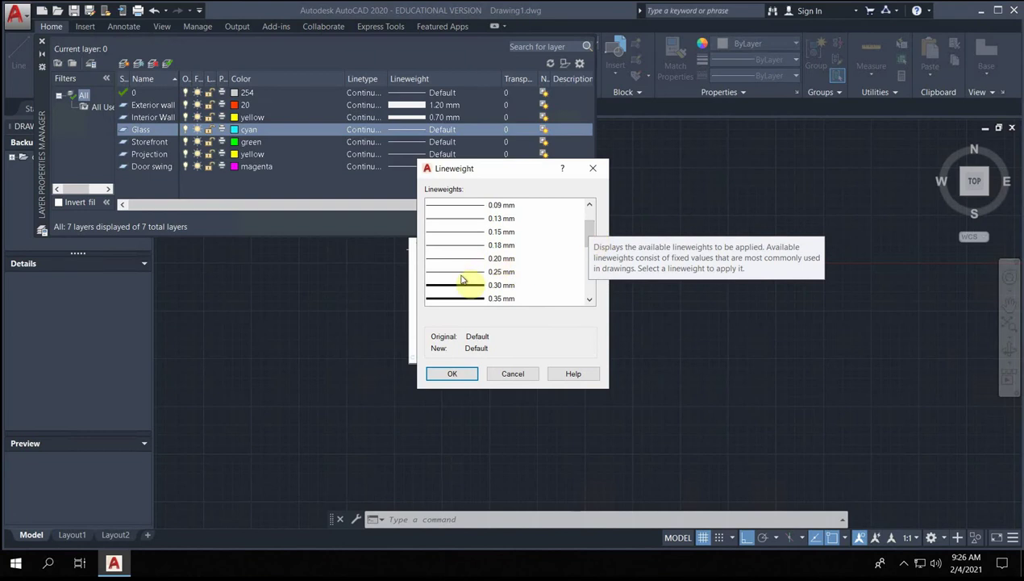
click(463, 284)
click(453, 375)
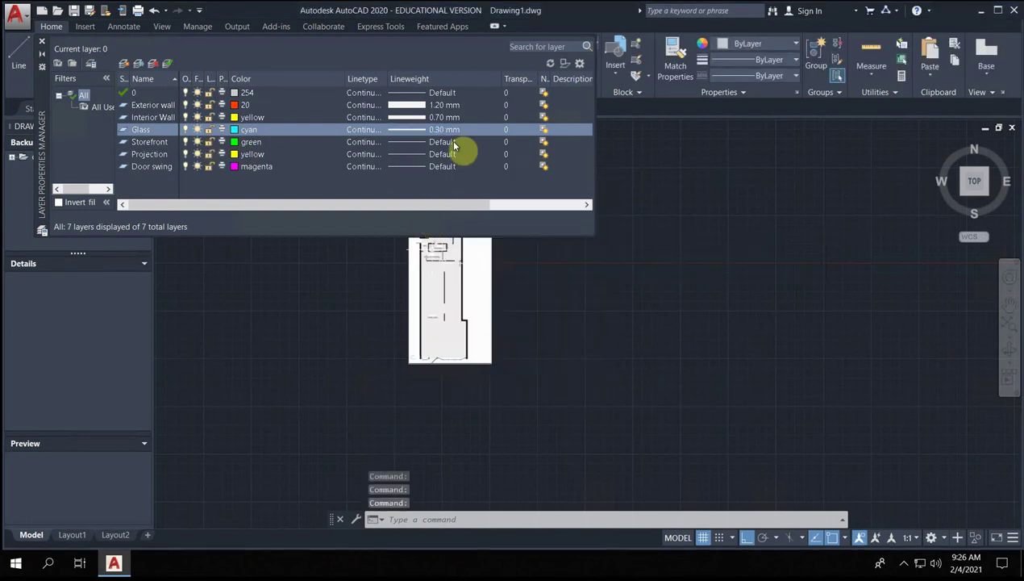
- Set Storefront to 0.70 mm and Projection to 0.50 mm lineweight
click(420, 143)
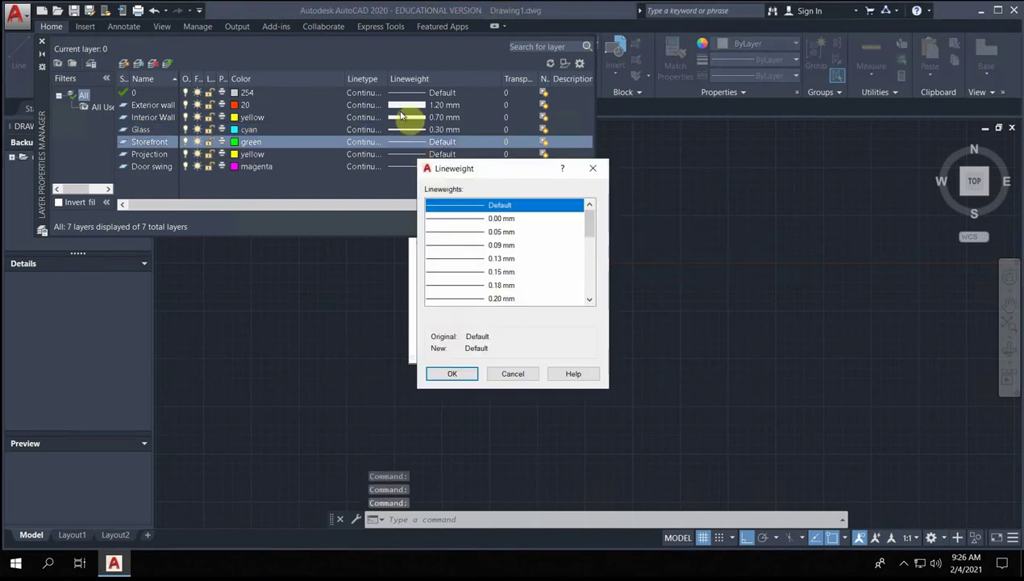
drag(589, 229, 589, 256)
click(487, 273)
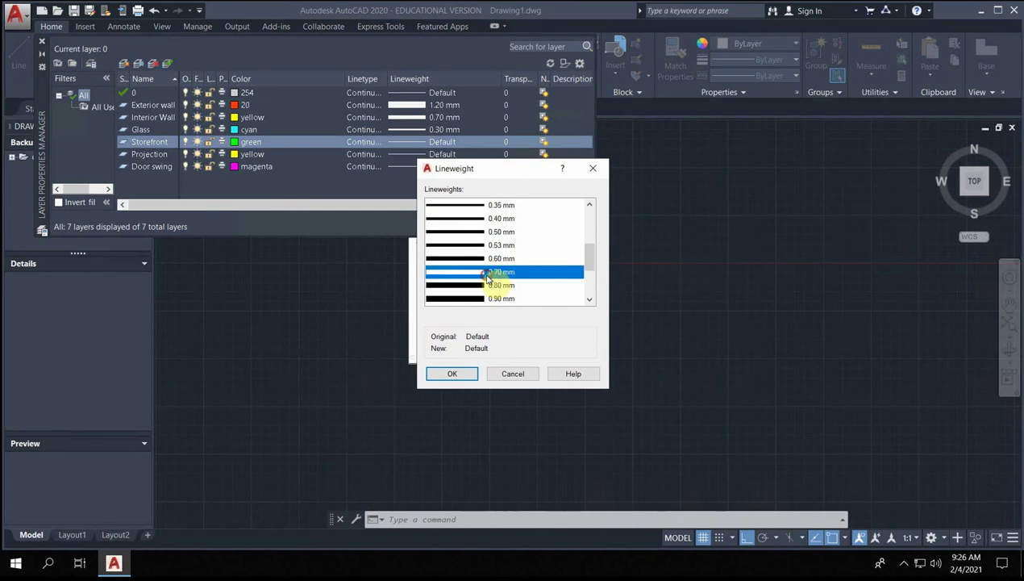
click(475, 373)
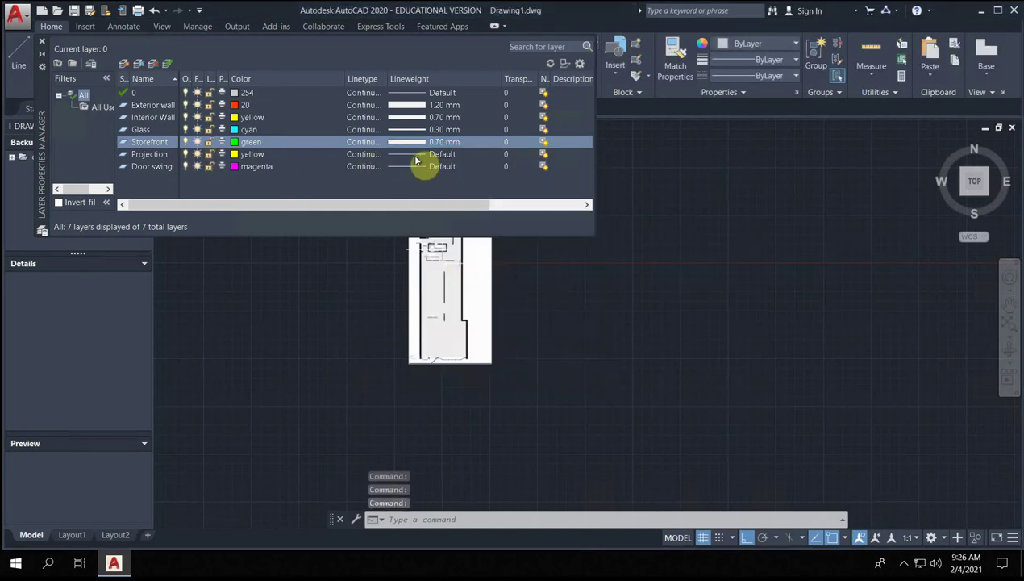
click(420, 155)
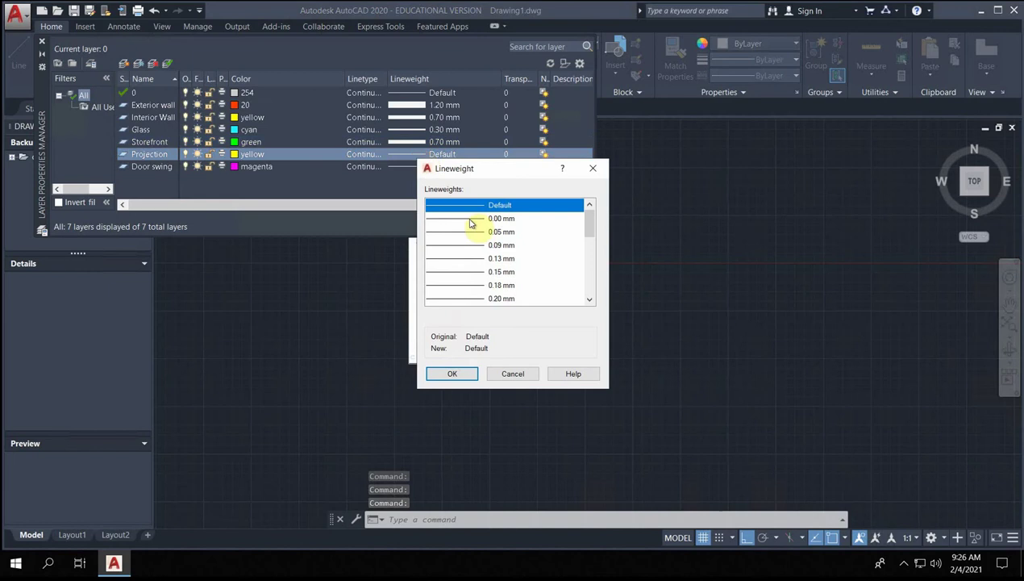
drag(587, 230, 585, 260)
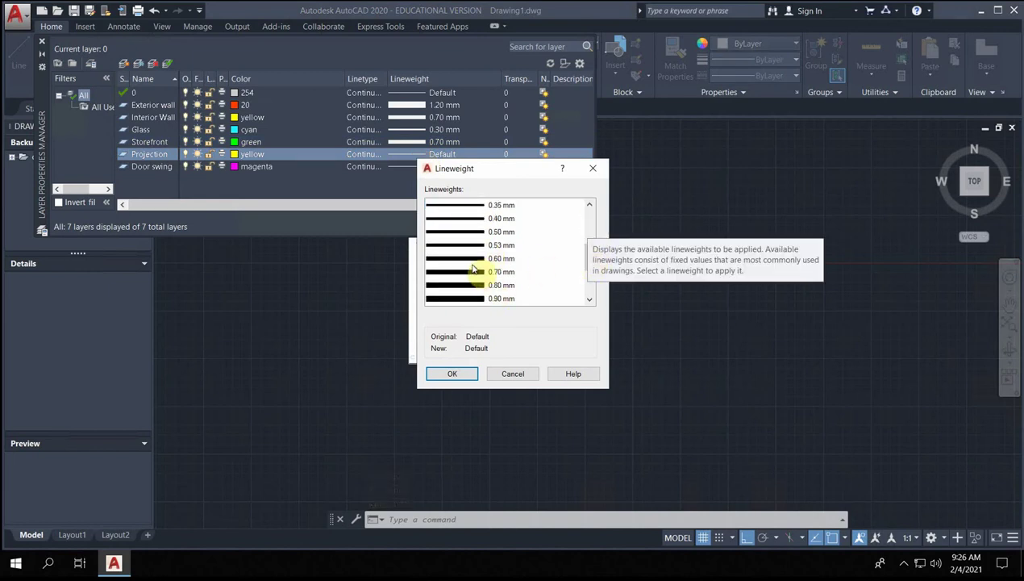
click(466, 232)
click(452, 373)
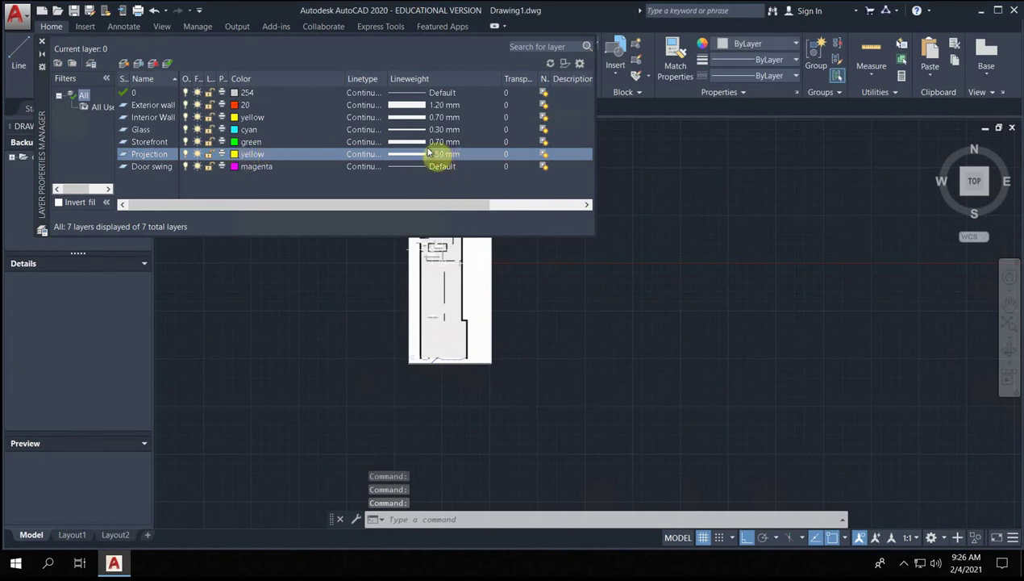
- Change Storefront to 0.50 mm and set Door swing to a 0.20 mm lineweight
click(418, 143)
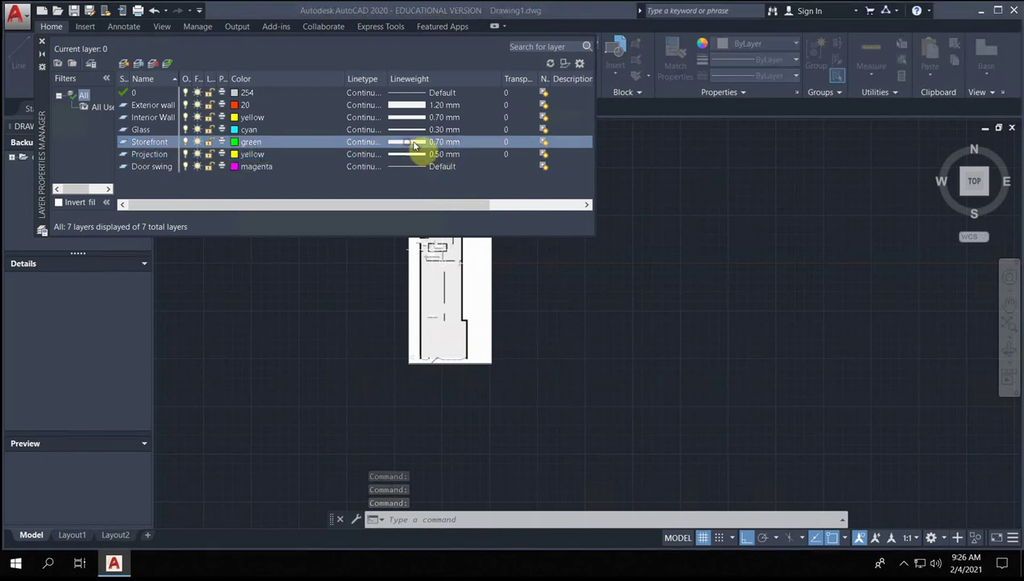
click(465, 260)
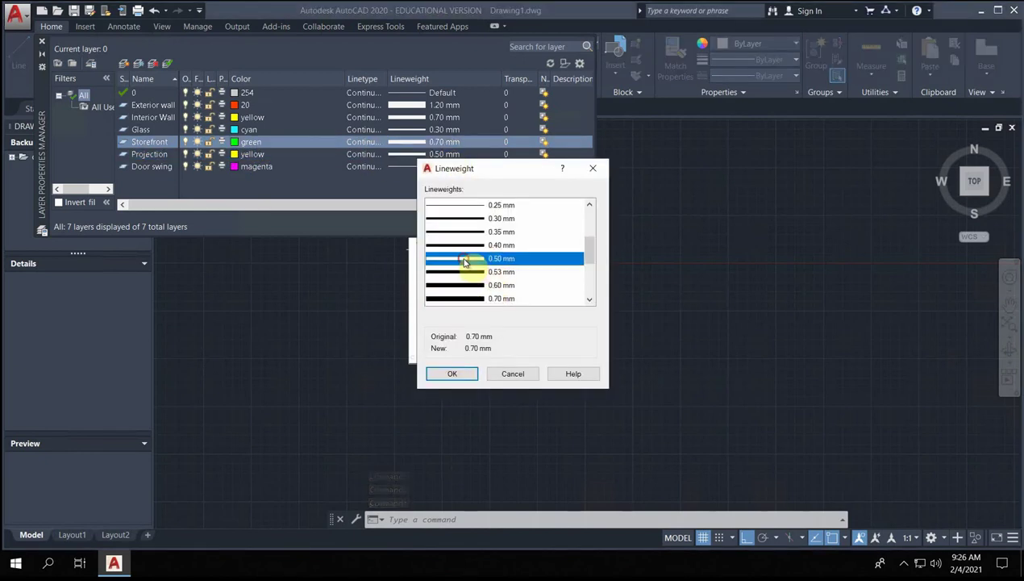
click(452, 372)
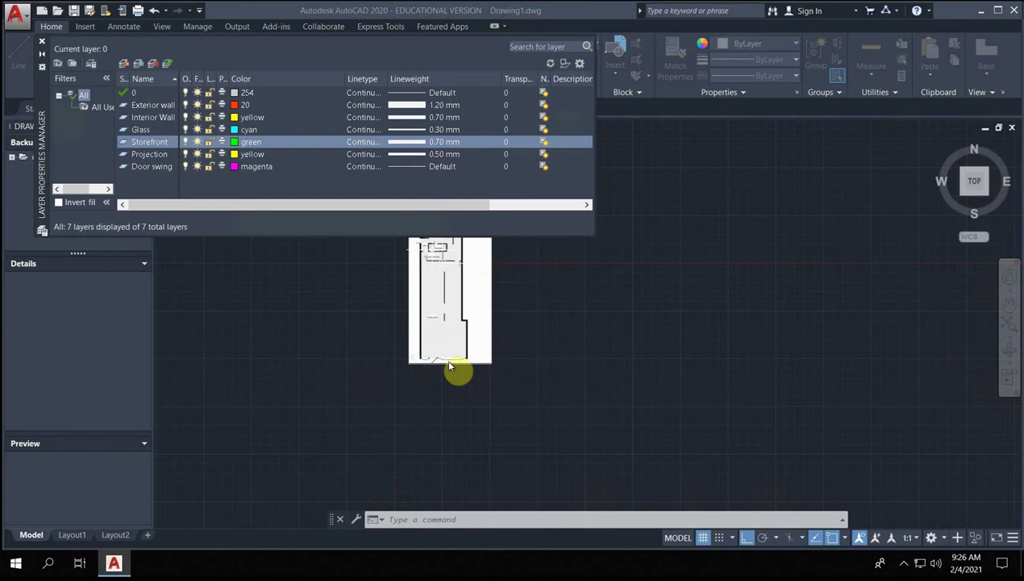
click(418, 166)
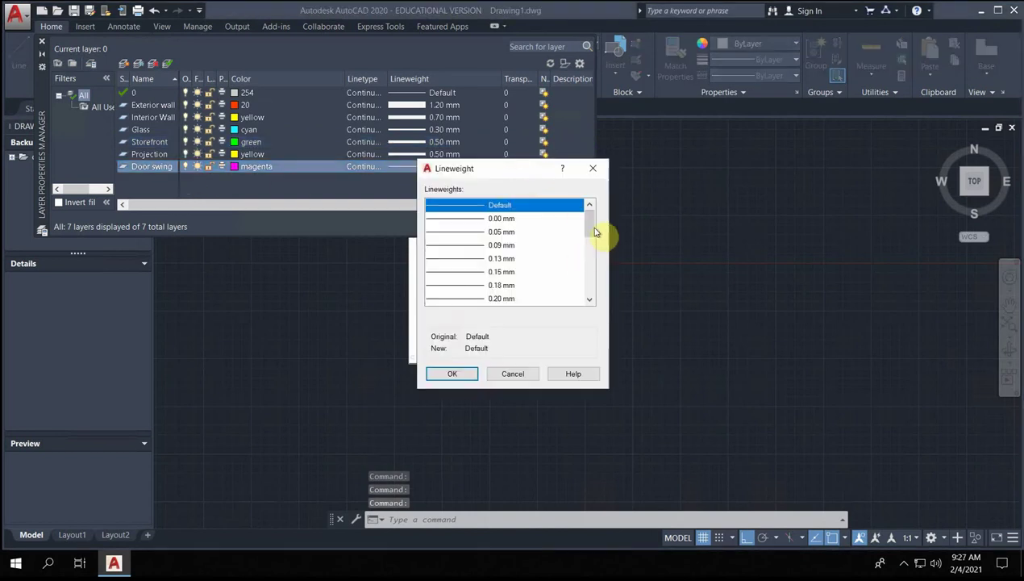
click(463, 300)
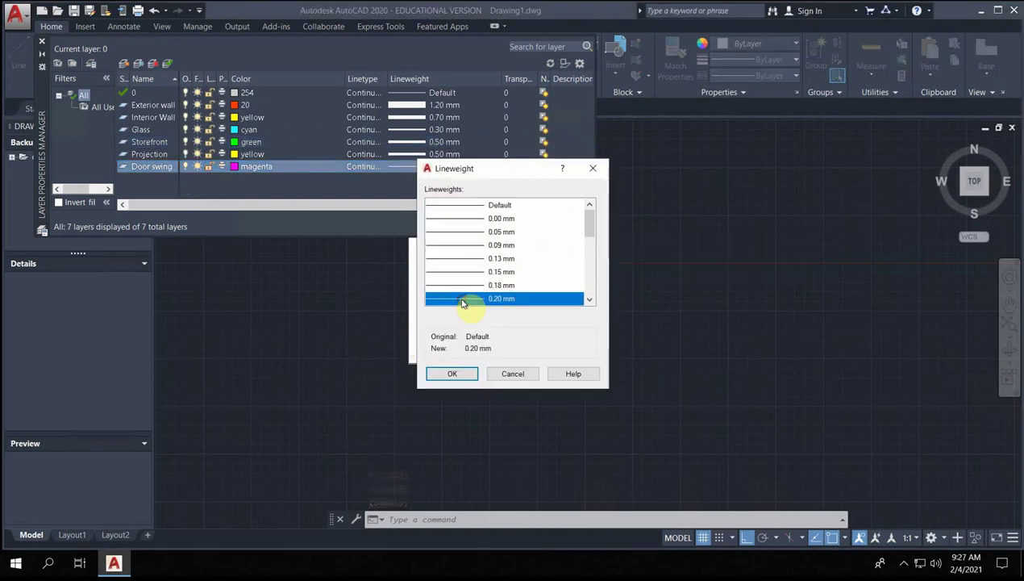
click(434, 375)
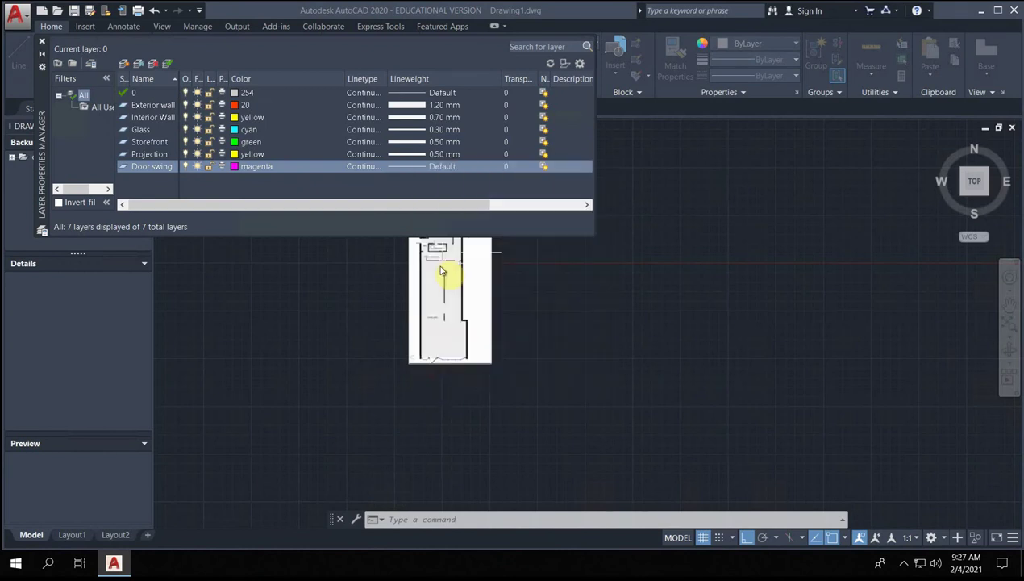
click(361, 168)
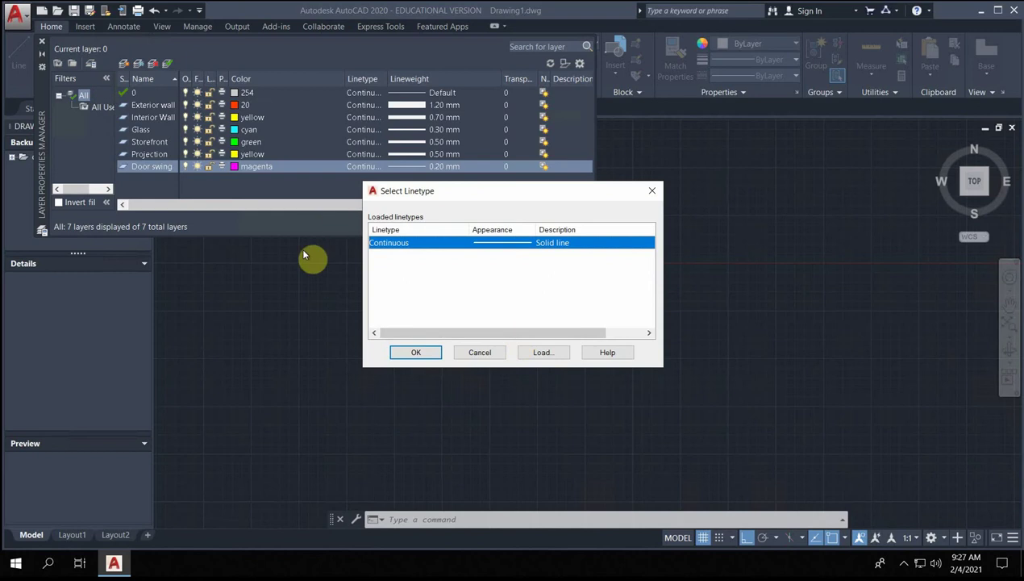
- Load DASHED2 from acad.lin and assign it as the Door swing layer's linetype
click(540, 352)
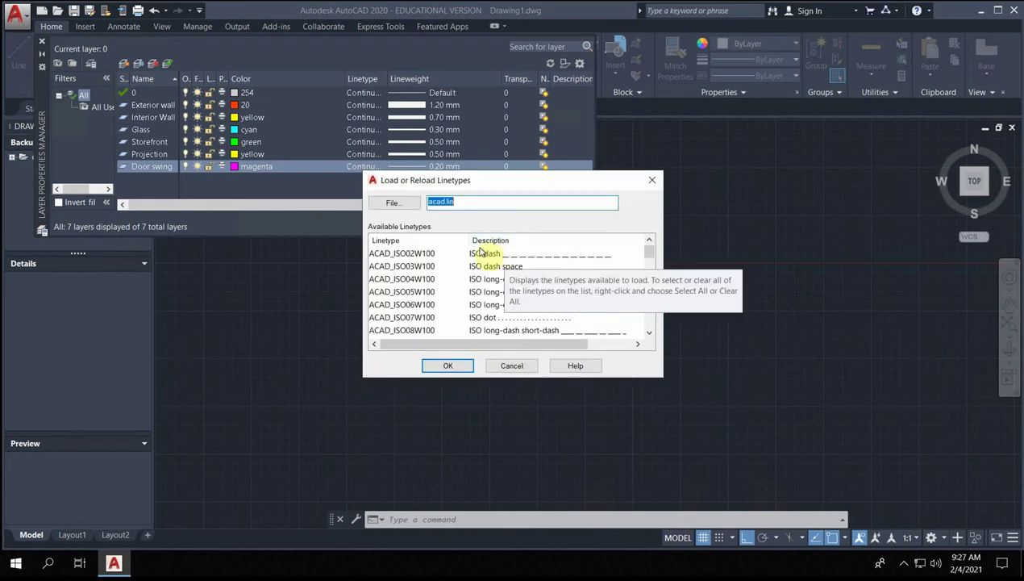
scroll(488, 292, down, 4)
scroll(489, 292, down, 1)
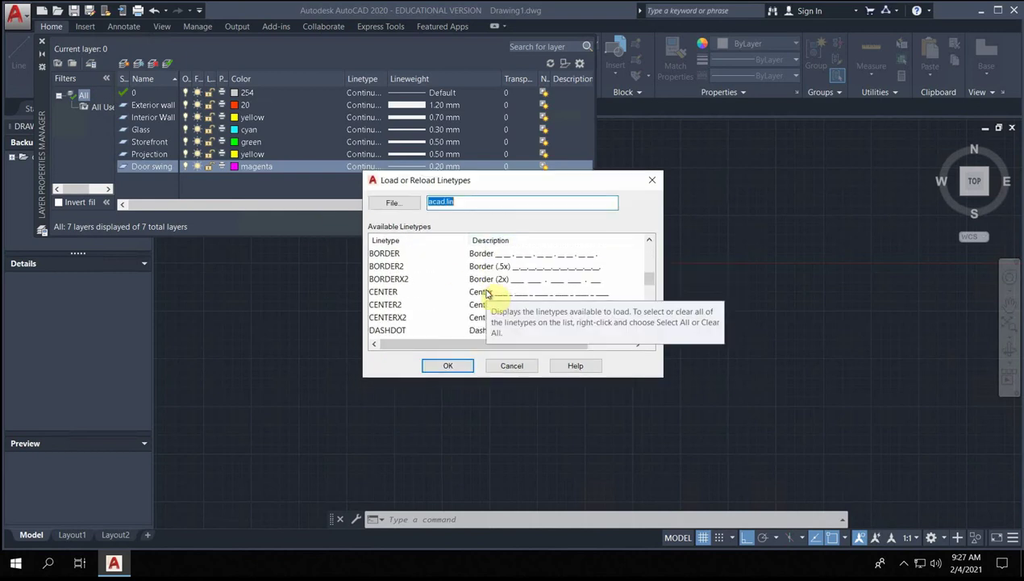
drag(654, 287, 585, 298)
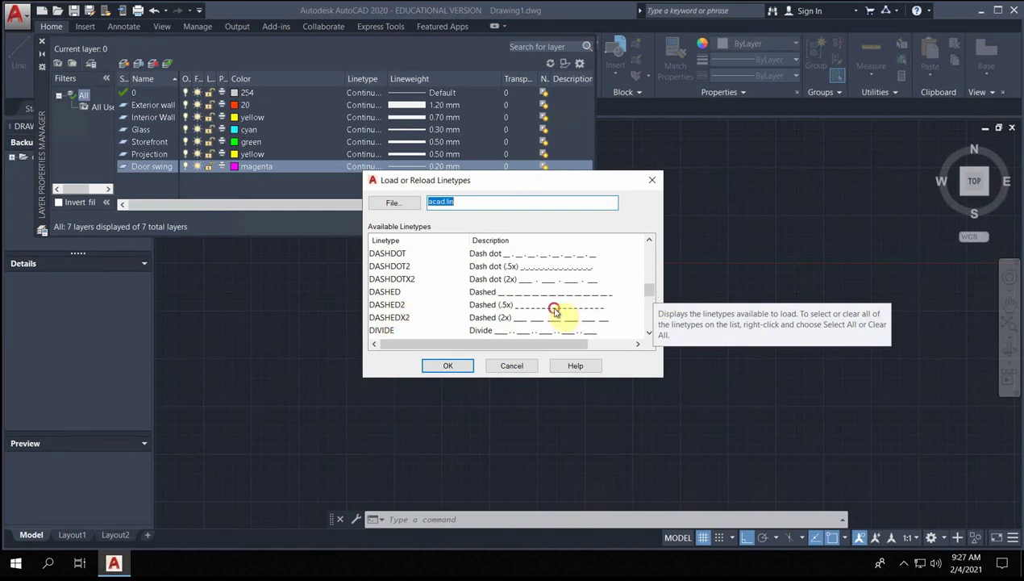
click(554, 307)
click(450, 366)
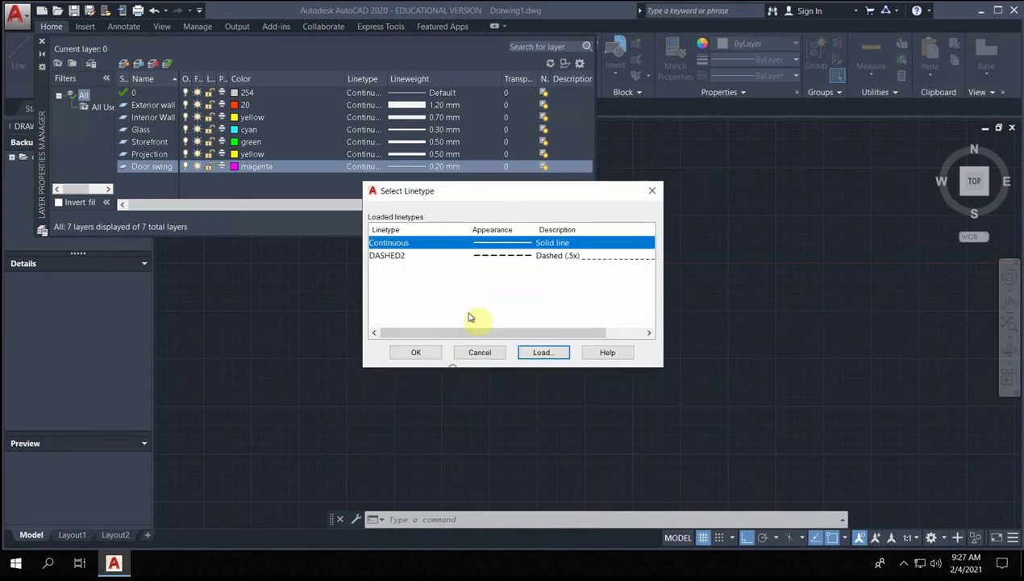
click(481, 256)
click(421, 353)
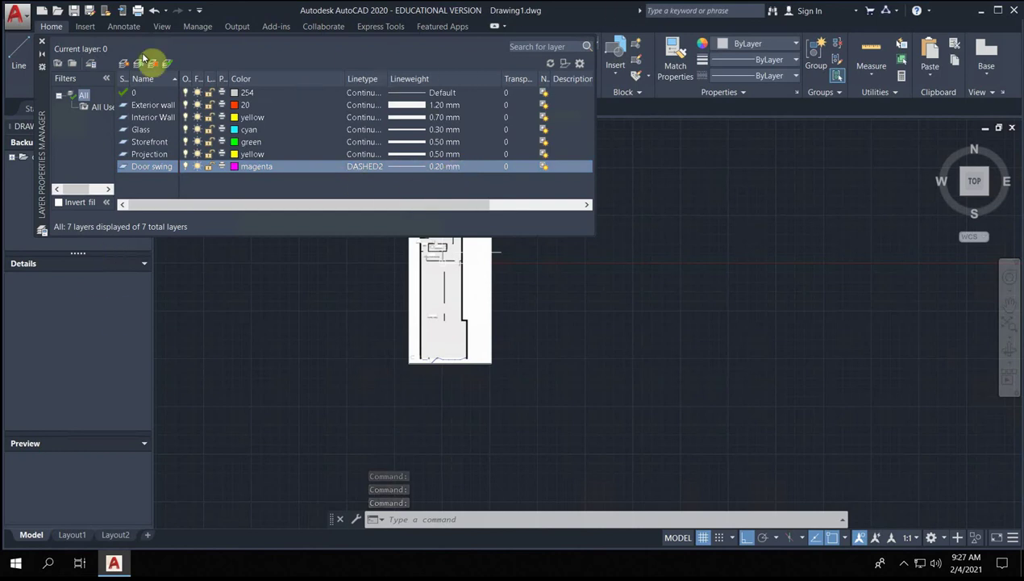
- Close the layer manager and draw a long line on the Door swing layer
click(40, 45)
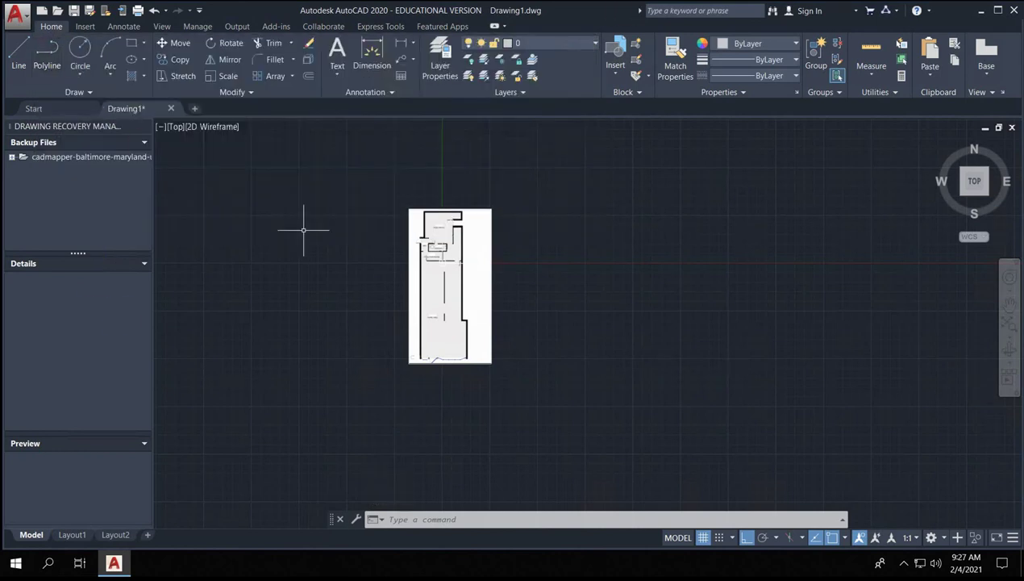
middle_drag(500, 197, 360, 238)
scroll(365, 335, up, 3)
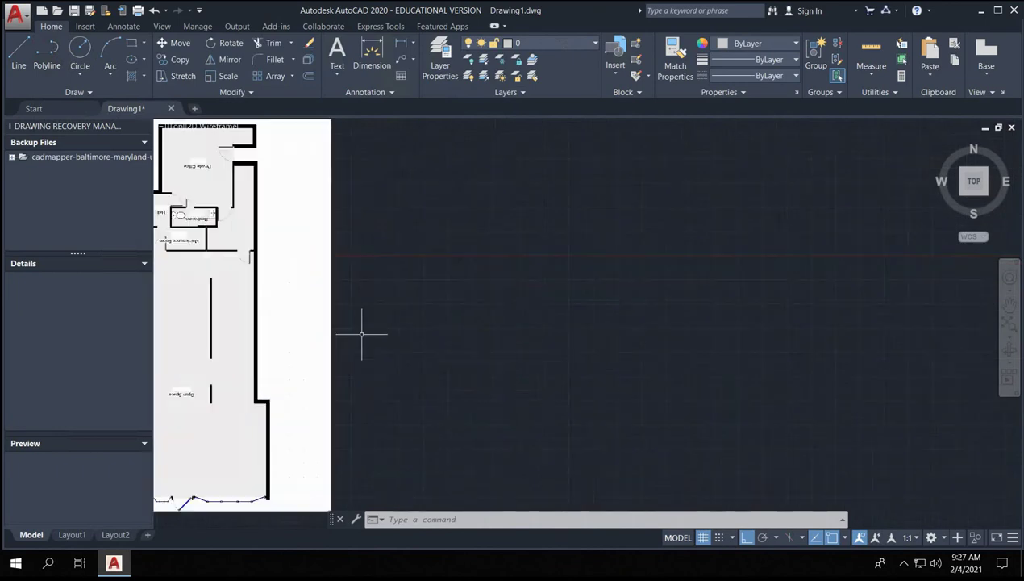
scroll(432, 199, up, 2)
scroll(343, 272, up, 2)
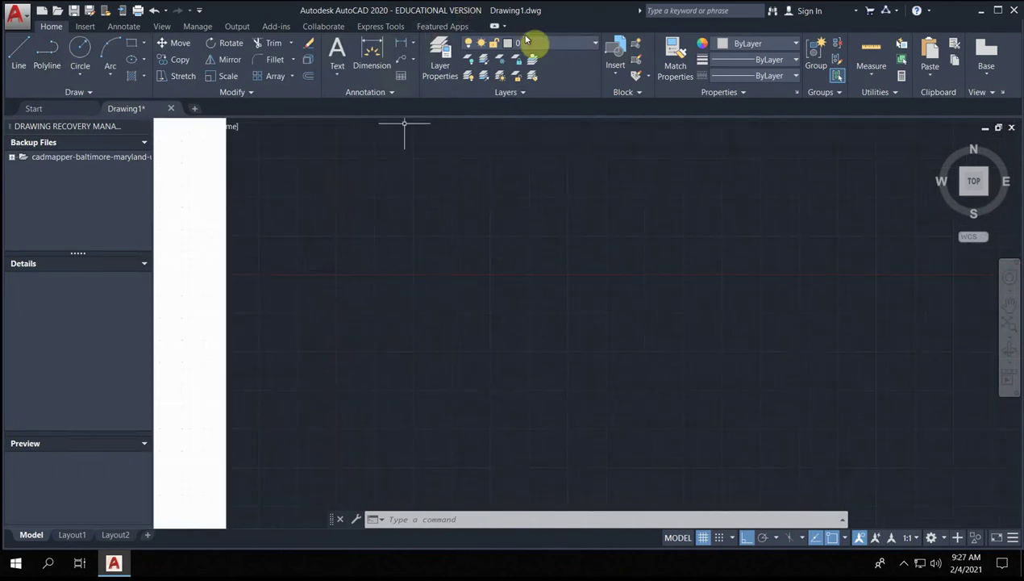
click(548, 45)
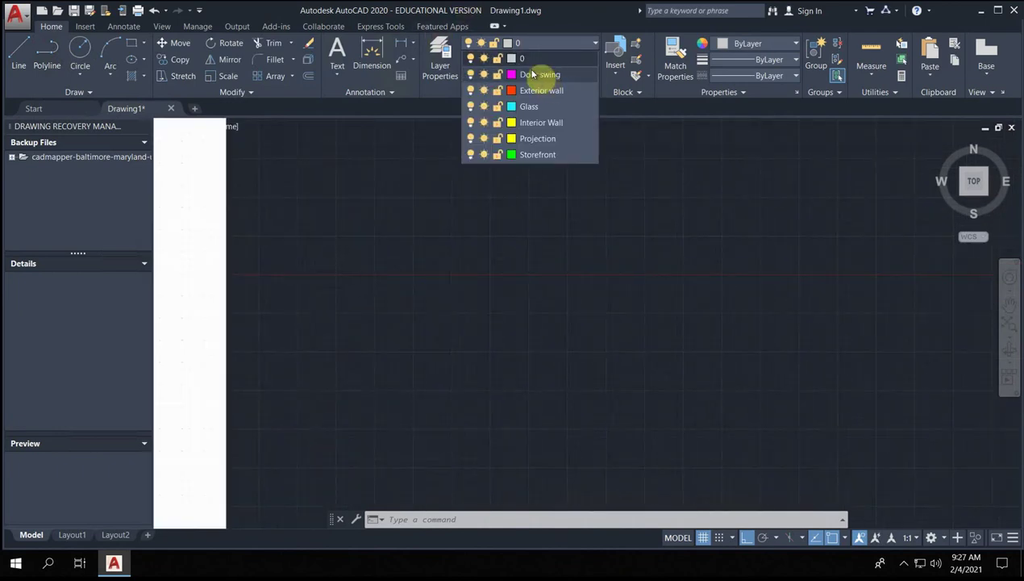
click(534, 74)
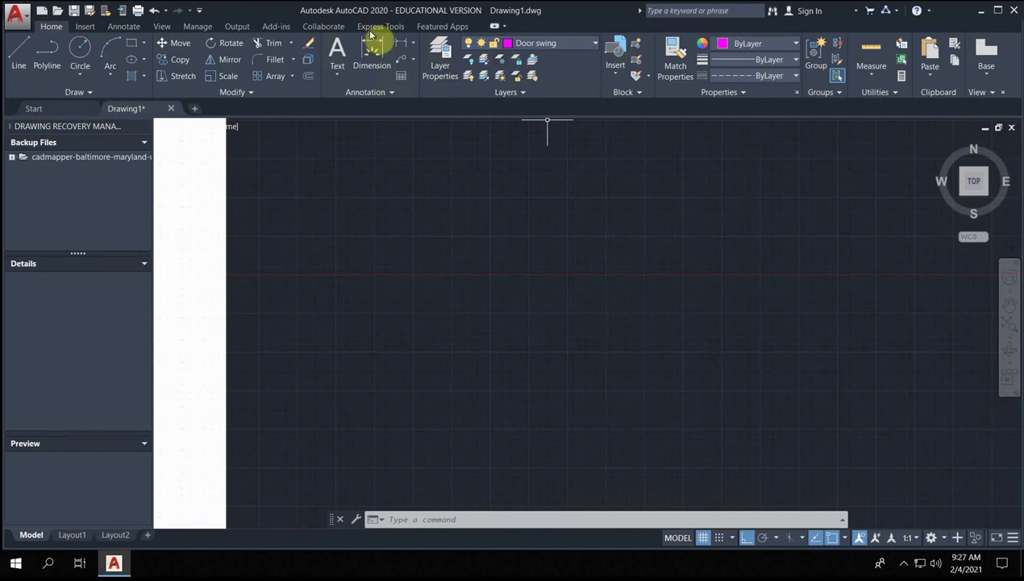
click(19, 54)
click(363, 249)
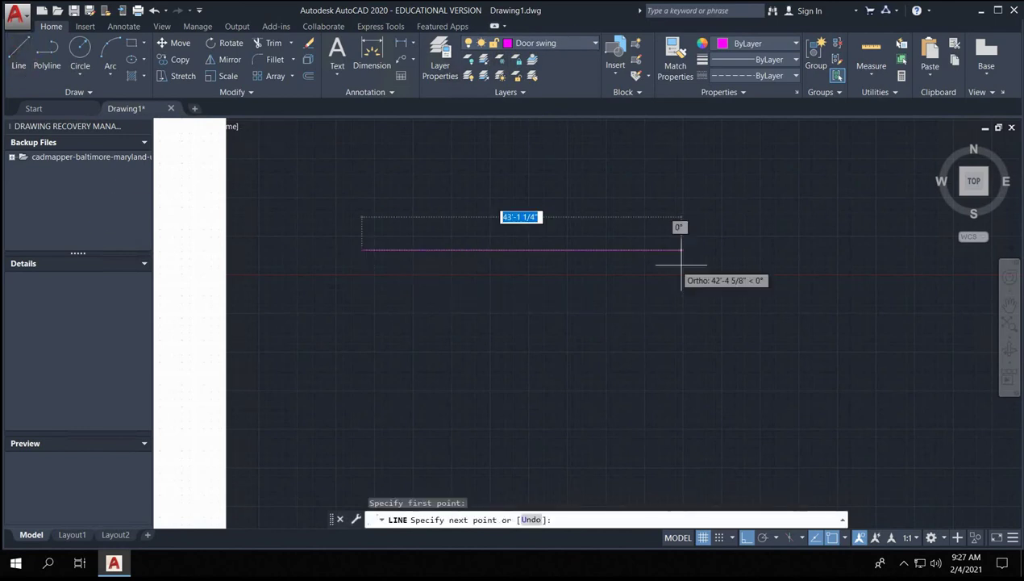
click(692, 258)
key(Return)
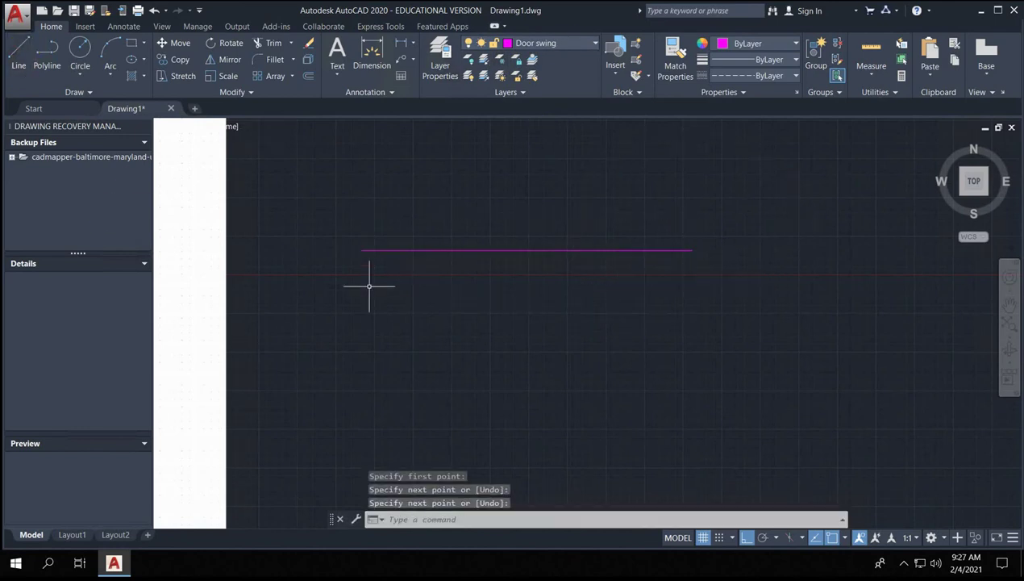
- Make Exterior wall current and draw a horizontal wall line with the L command
scroll(369, 286, up, 5)
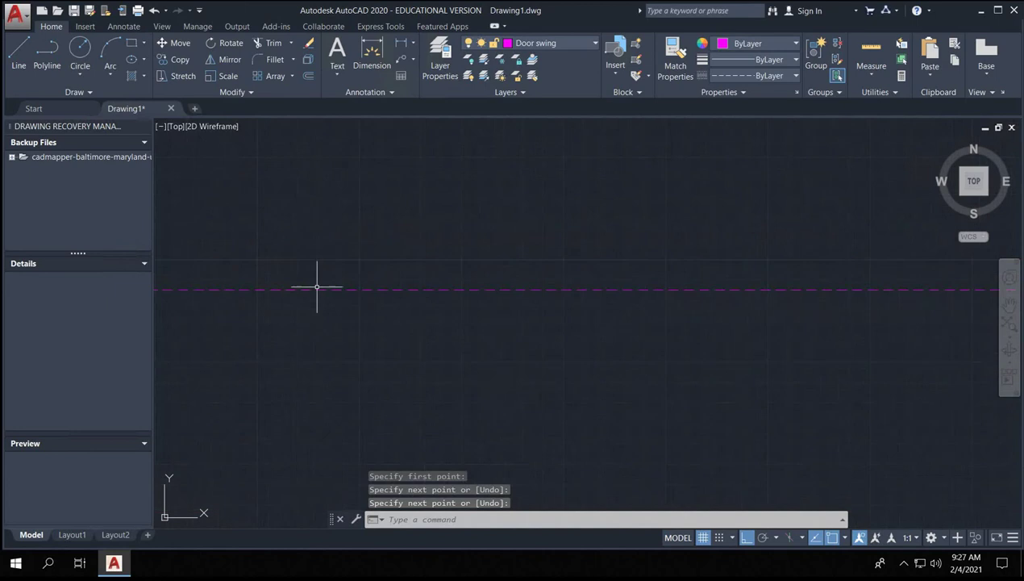
scroll(323, 294, up, 8)
scroll(542, 220, down, 3)
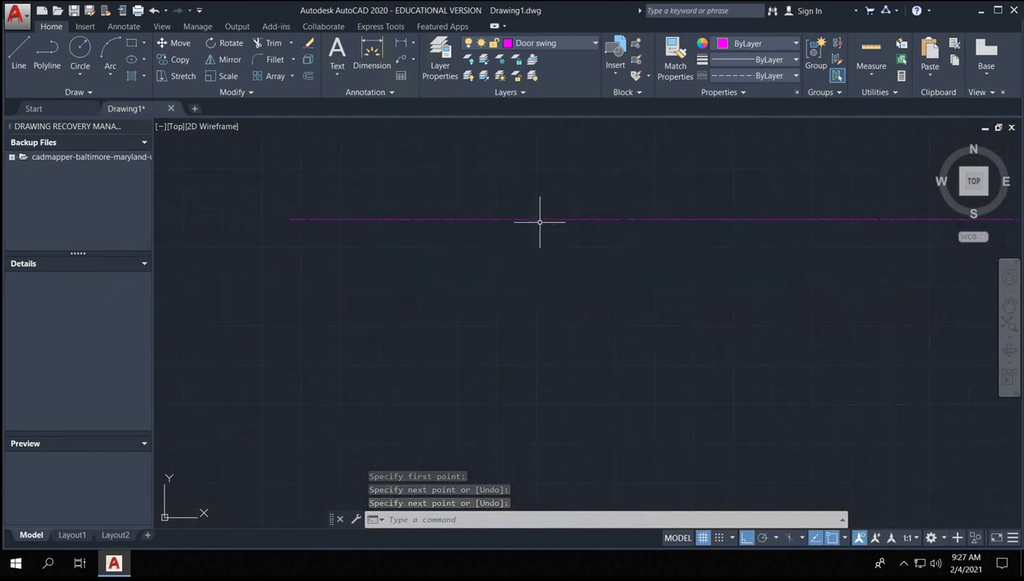
click(599, 44)
click(534, 90)
click(297, 312)
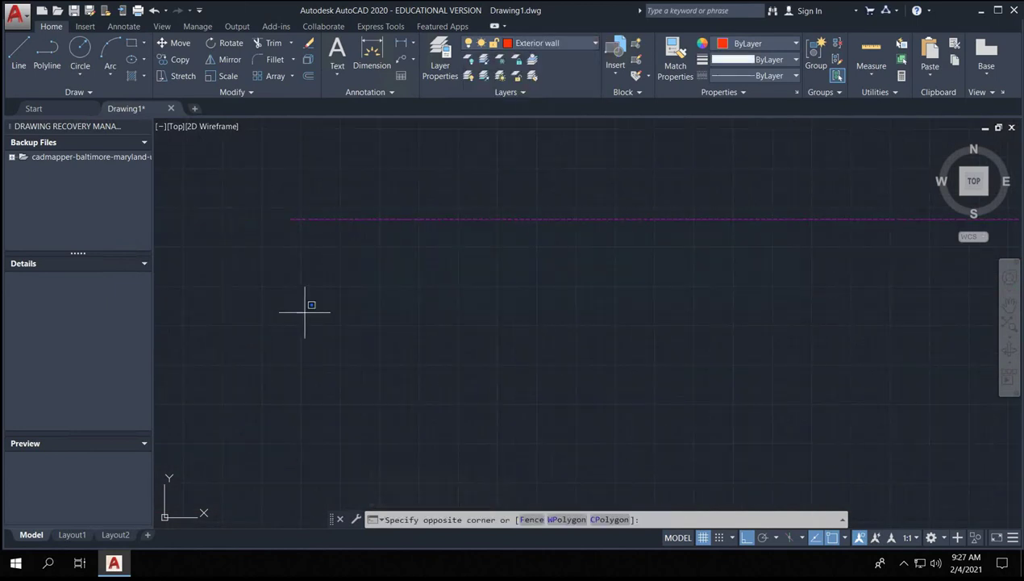
key(Escape)
text(l)
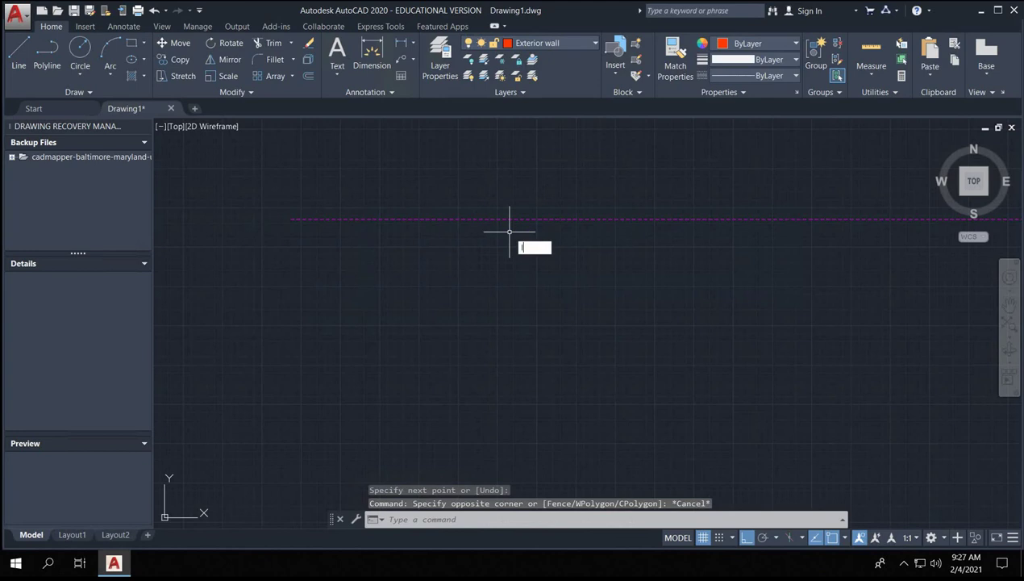
key(Return)
click(341, 277)
click(820, 277)
key(Return)
- Select the magenta and orange stray lines above the plan for erasing
scroll(347, 278, up, 3)
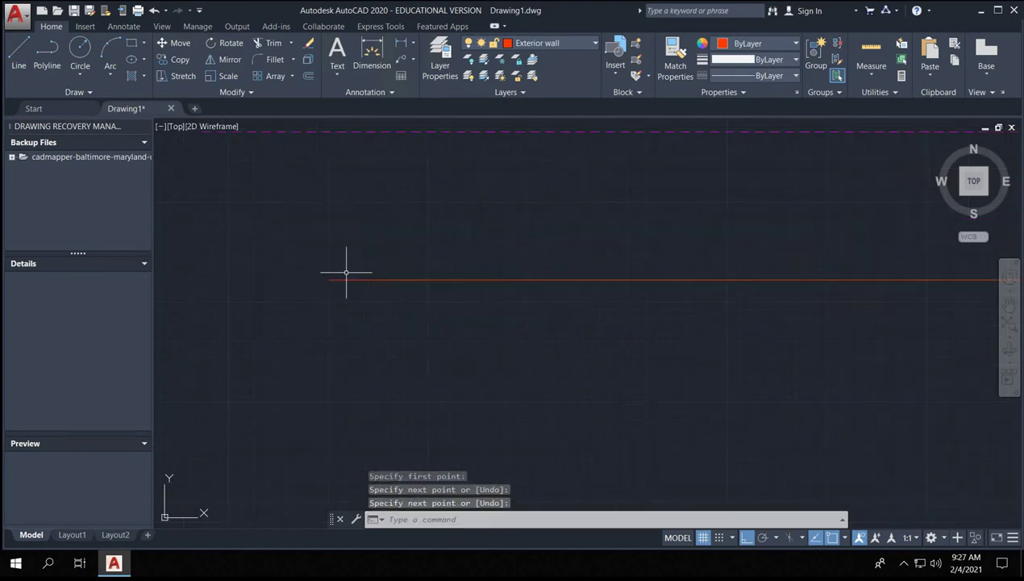
scroll(345, 298, up, 2)
scroll(346, 294, up, 2)
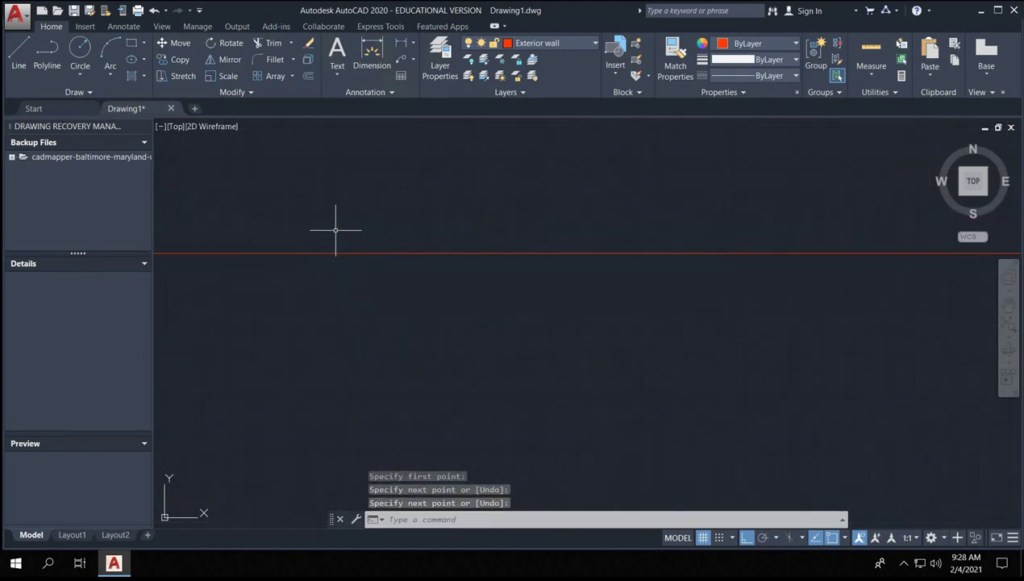
scroll(354, 272, down, 8)
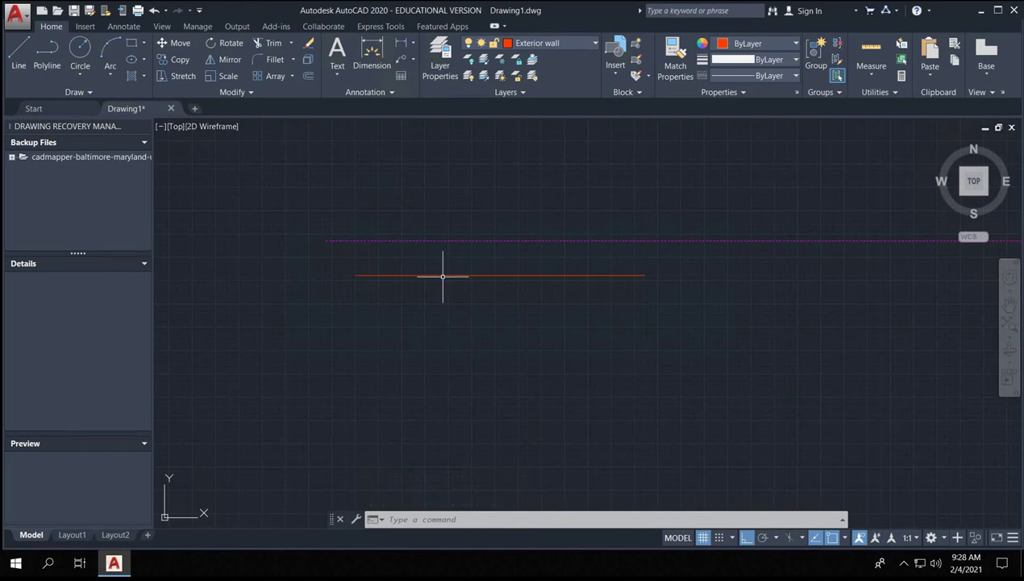
scroll(427, 290, up, 3)
scroll(307, 155, up, 5)
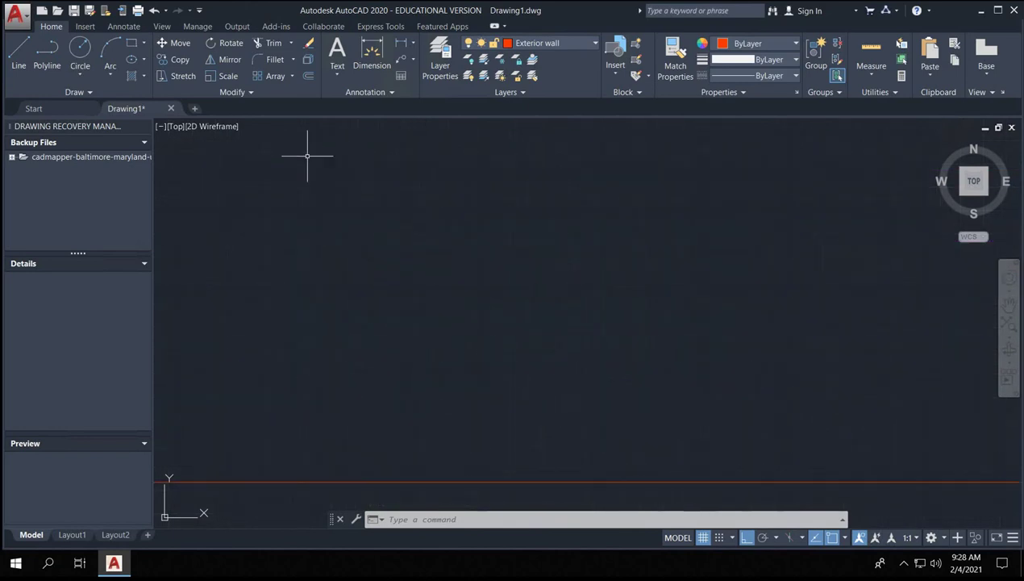
scroll(305, 157, down, 6)
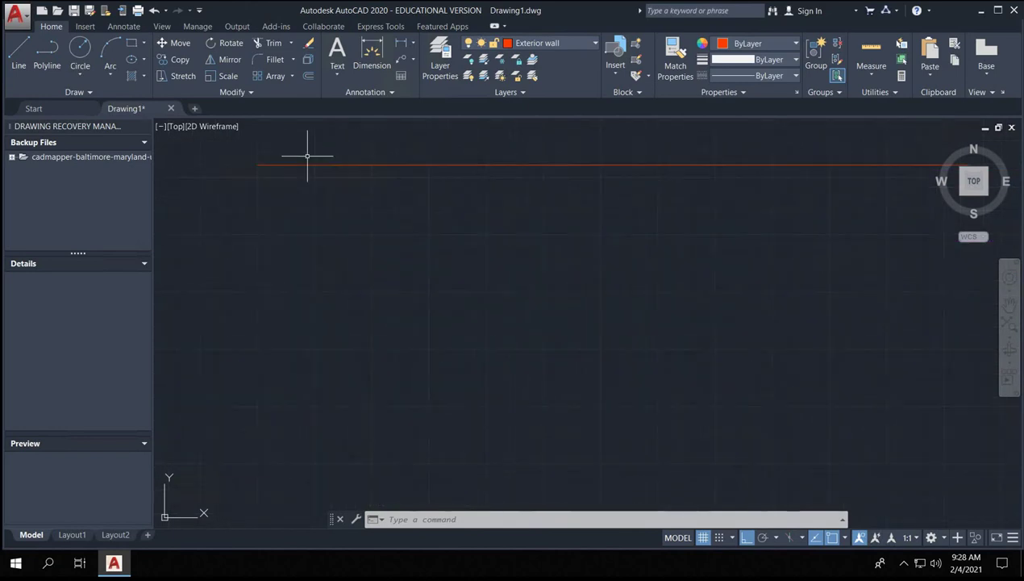
click(518, 328)
click(293, 187)
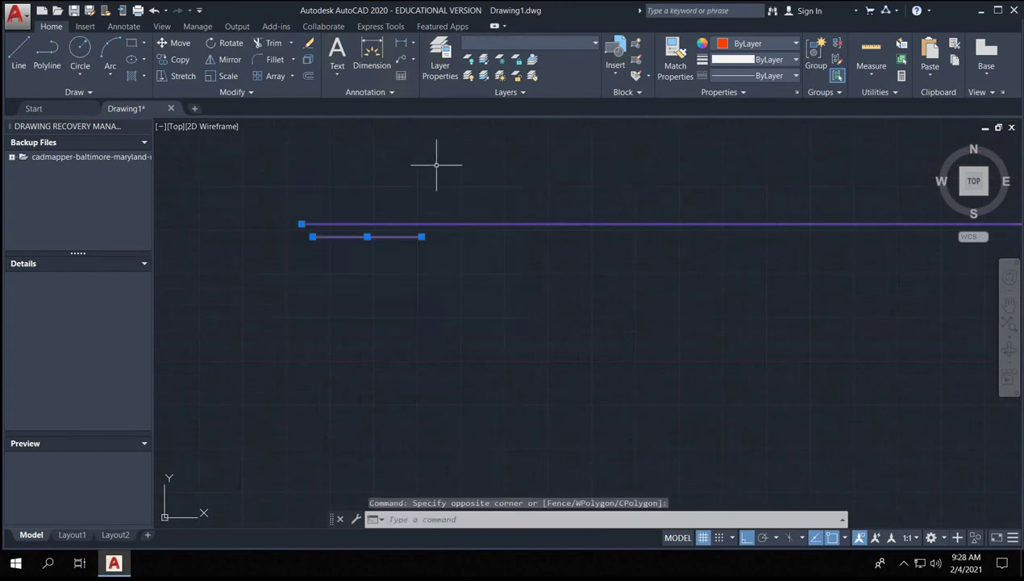
- Lock layer 0 holding the plan image, then zoom to the plan's lower-left door area
scroll(412, 241, down, 2)
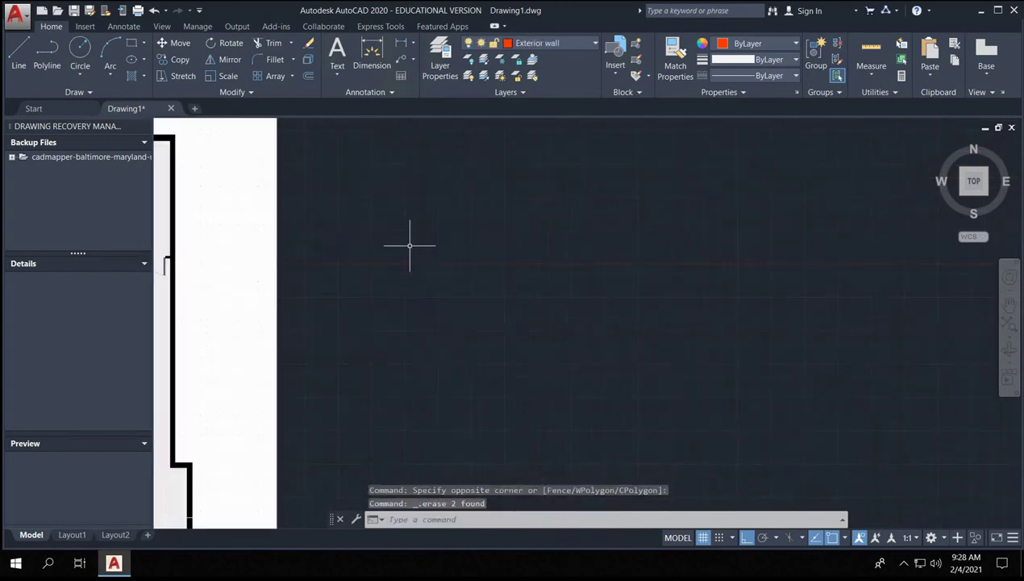
middle_drag(380, 285, 679, 279)
scroll(667, 272, down, 2)
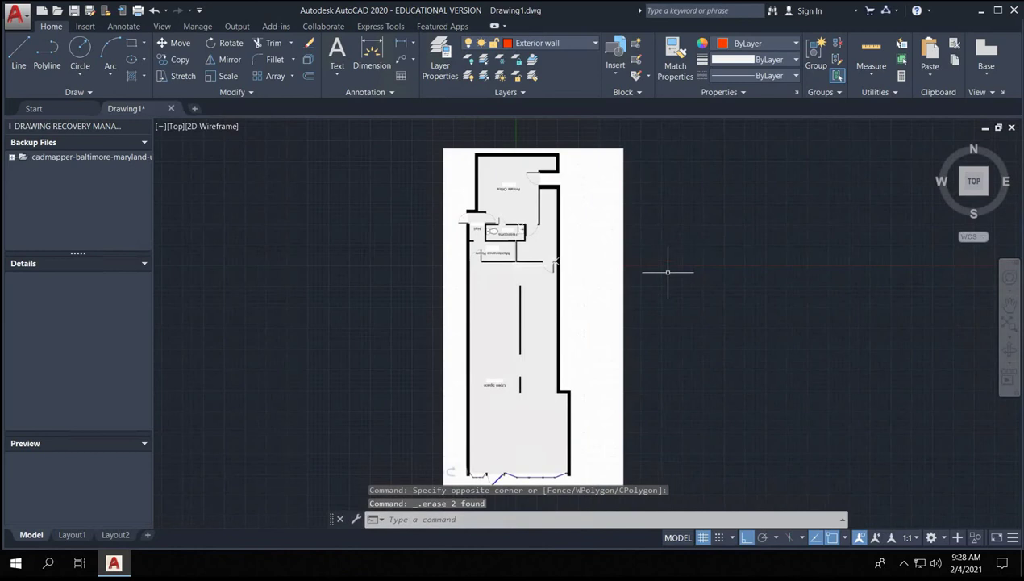
click(593, 44)
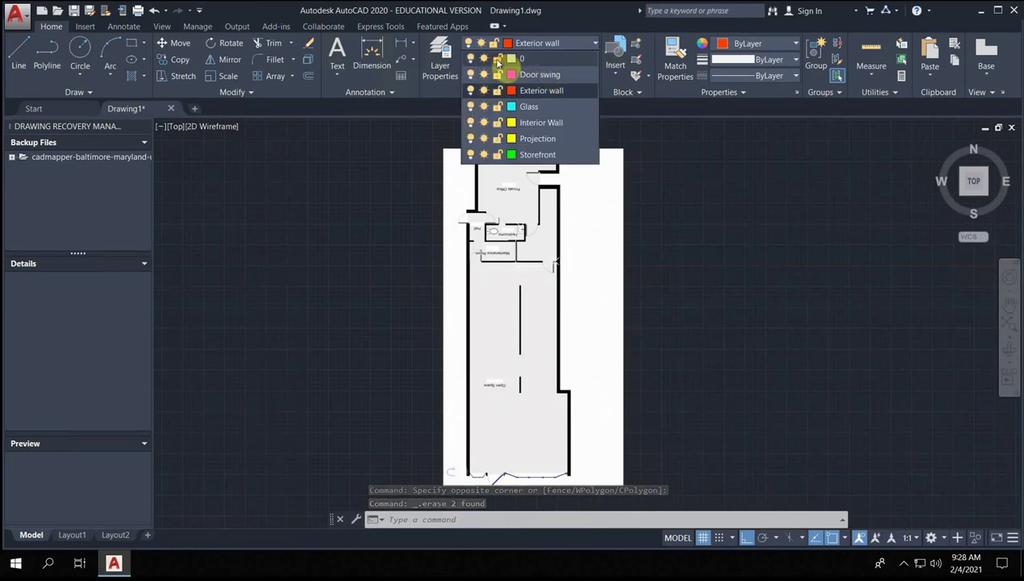
click(498, 60)
click(795, 368)
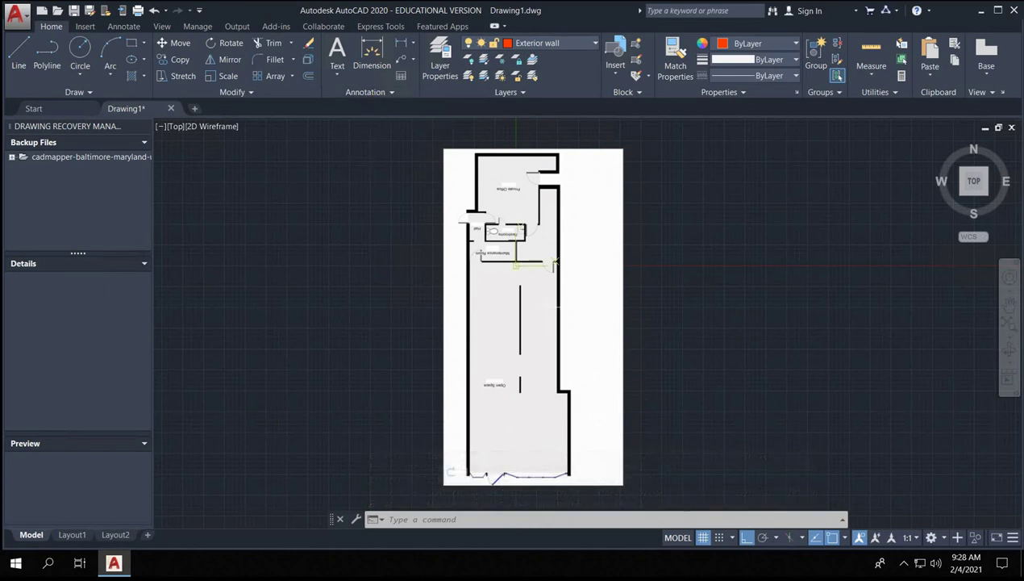
middle_drag(550, 421, 538, 379)
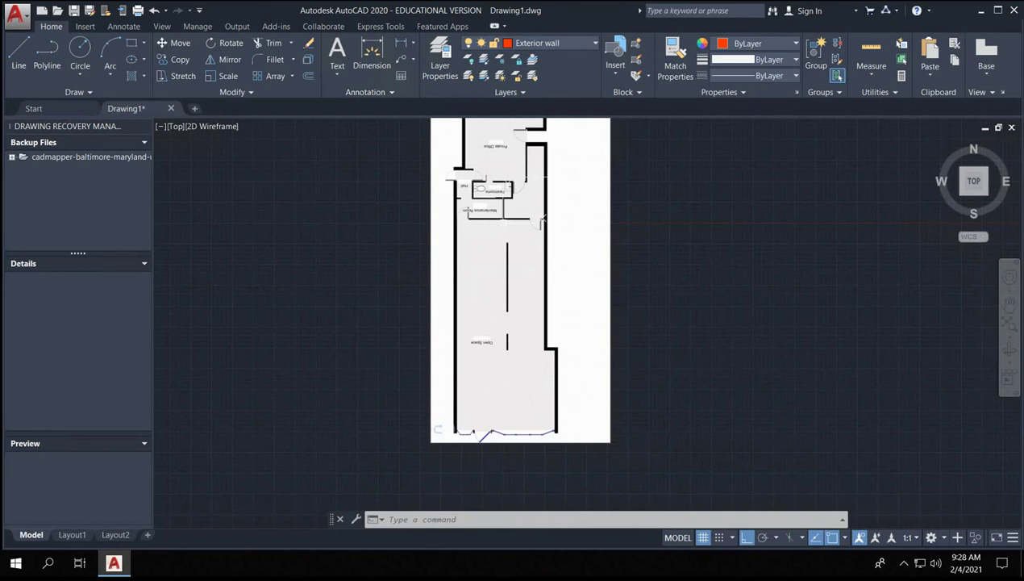
scroll(452, 429, up, 8)
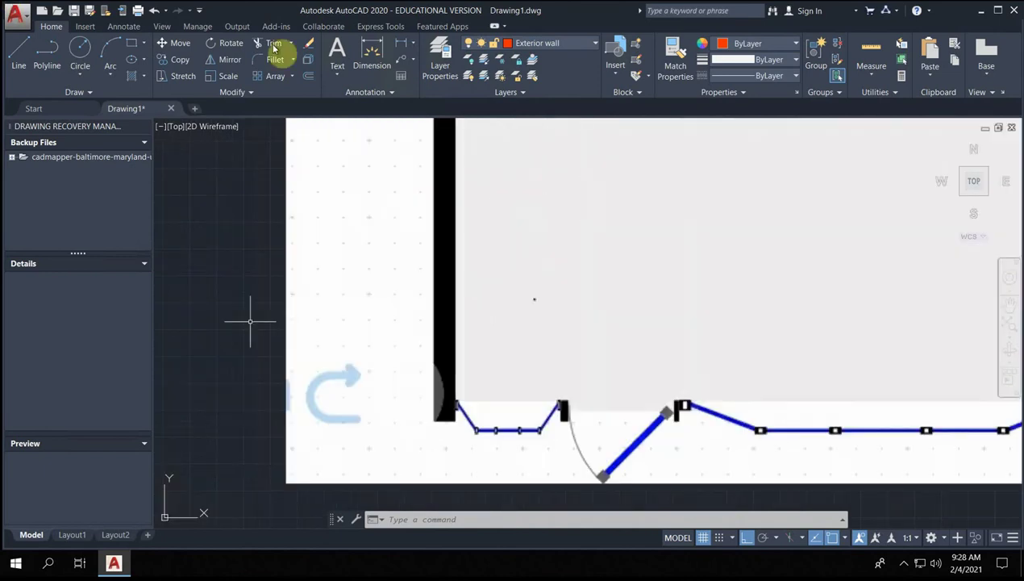
- Start an exterior wall polyline at the lower-left corner with runs of 66'6" and 2'1"
click(50, 57)
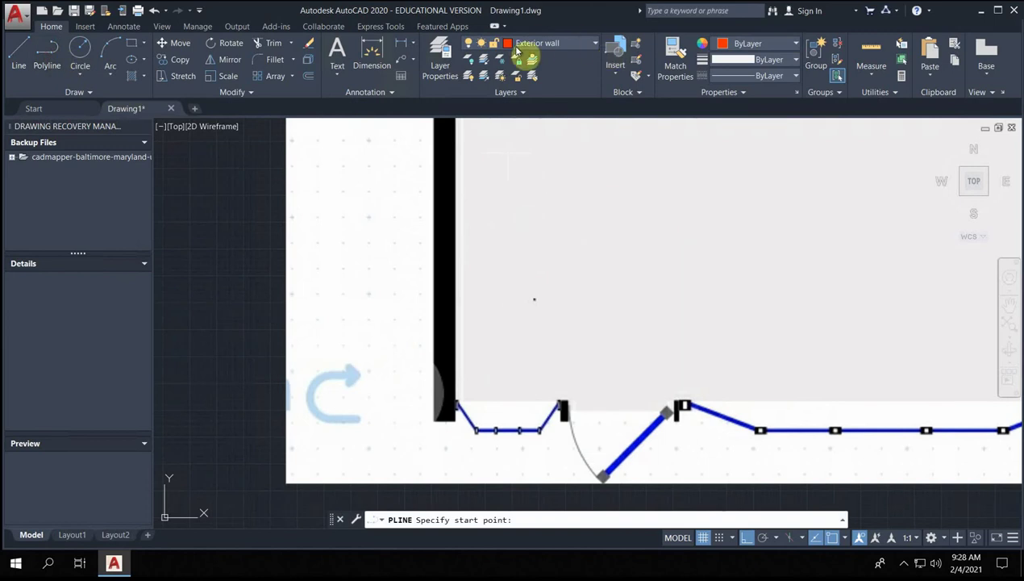
scroll(433, 420, up, 3)
click(433, 407)
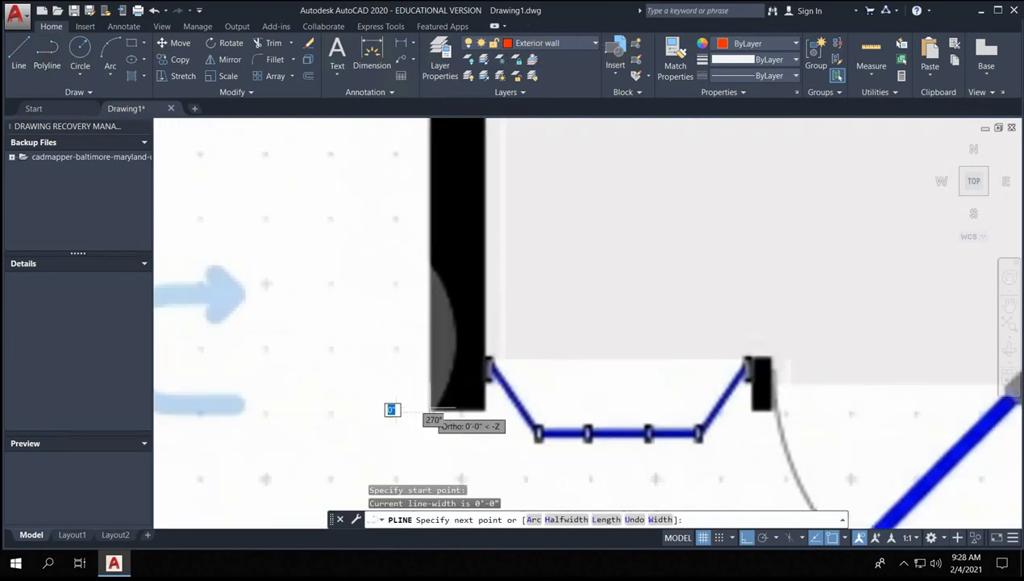
scroll(437, 242, down, 6)
middle_drag(425, 255, 435, 362)
scroll(437, 280, up, 6)
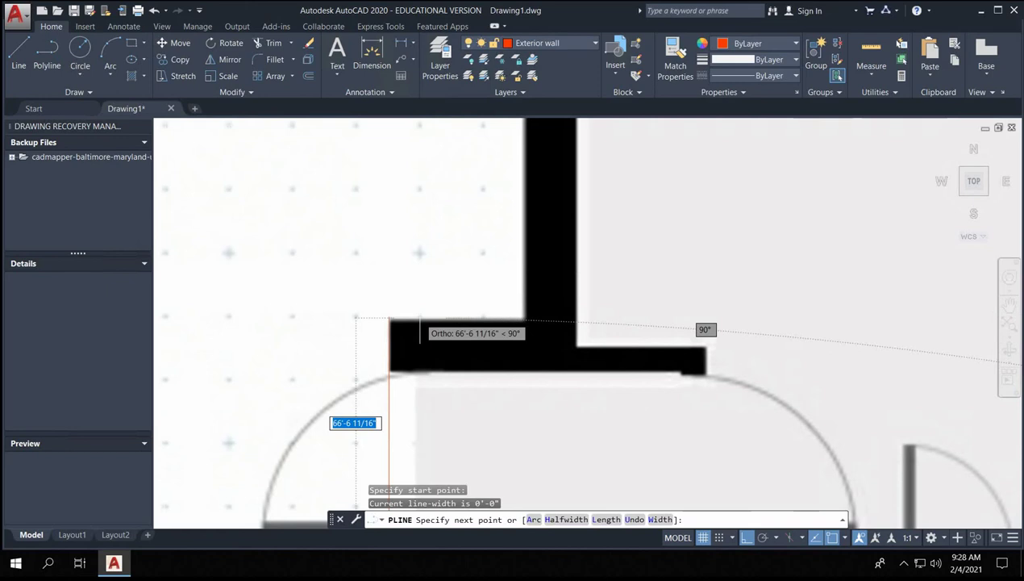
text(66)
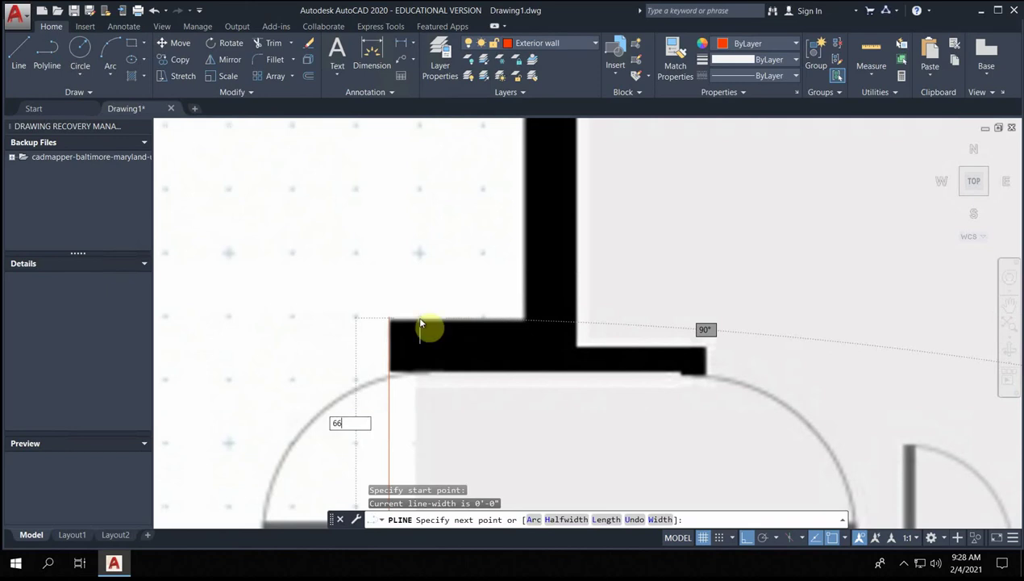
key(Return)
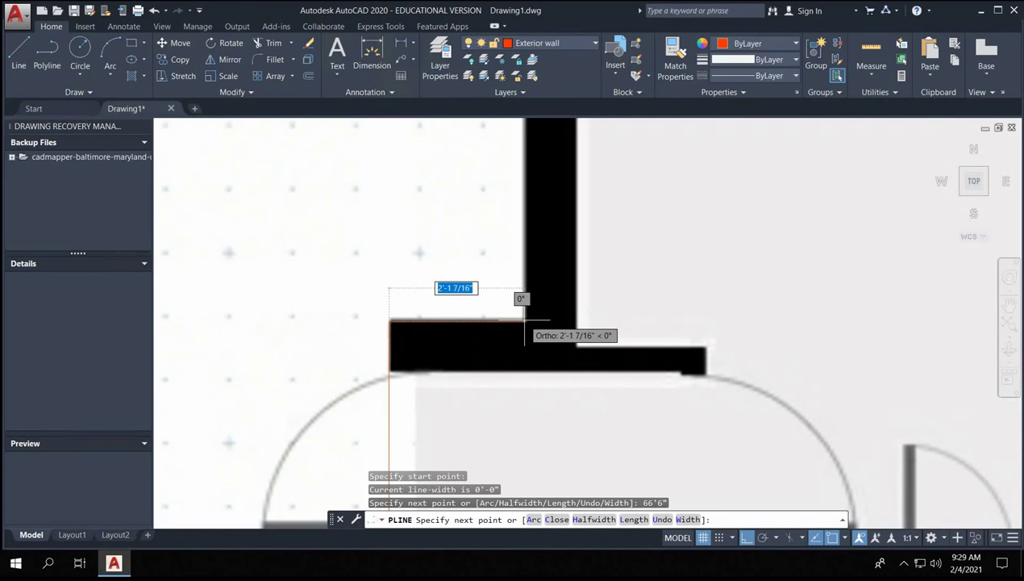
text(2'1)
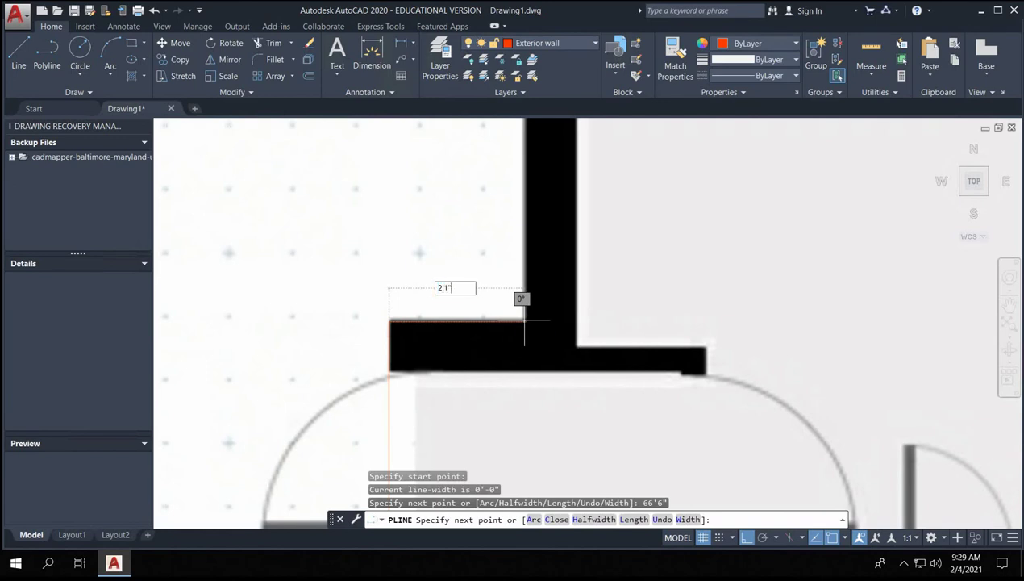
key(Return)
- Extend the wall polyline with a 14'2" run and the 21'2" top run
scroll(548, 247, down, 2)
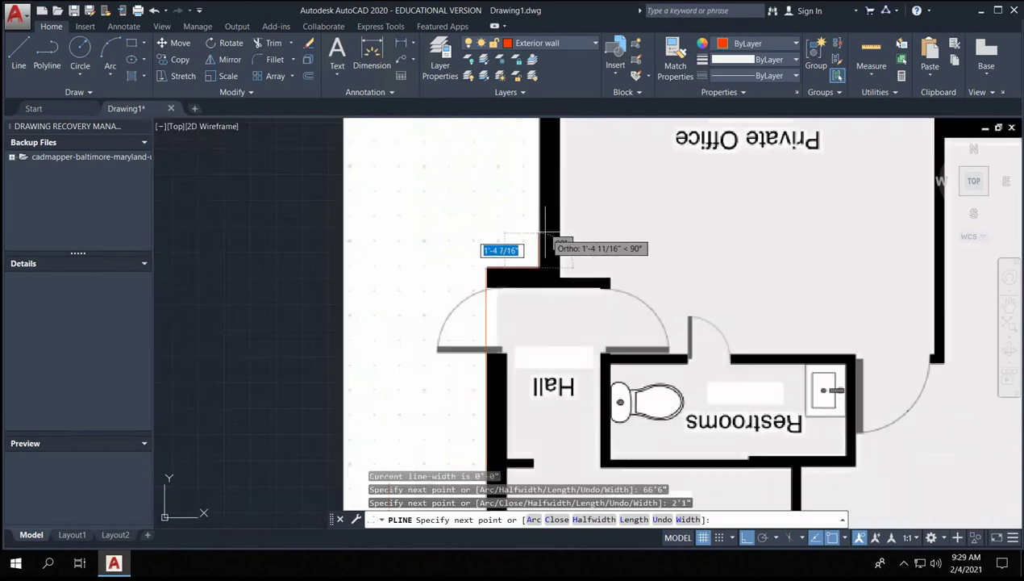
scroll(556, 297, up, 2)
middle_drag(556, 297, 525, 323)
scroll(524, 324, up, 5)
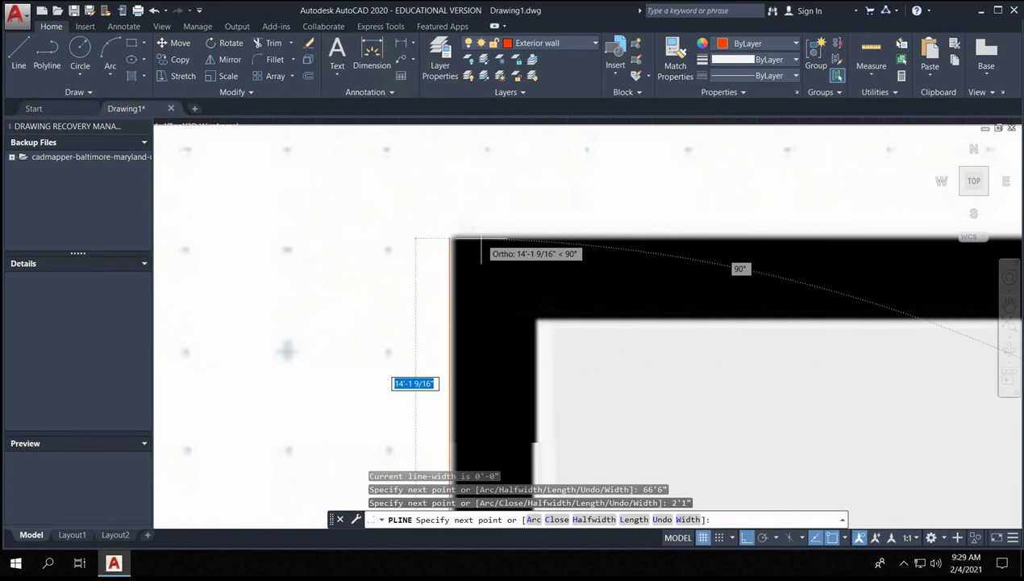
click(482, 242)
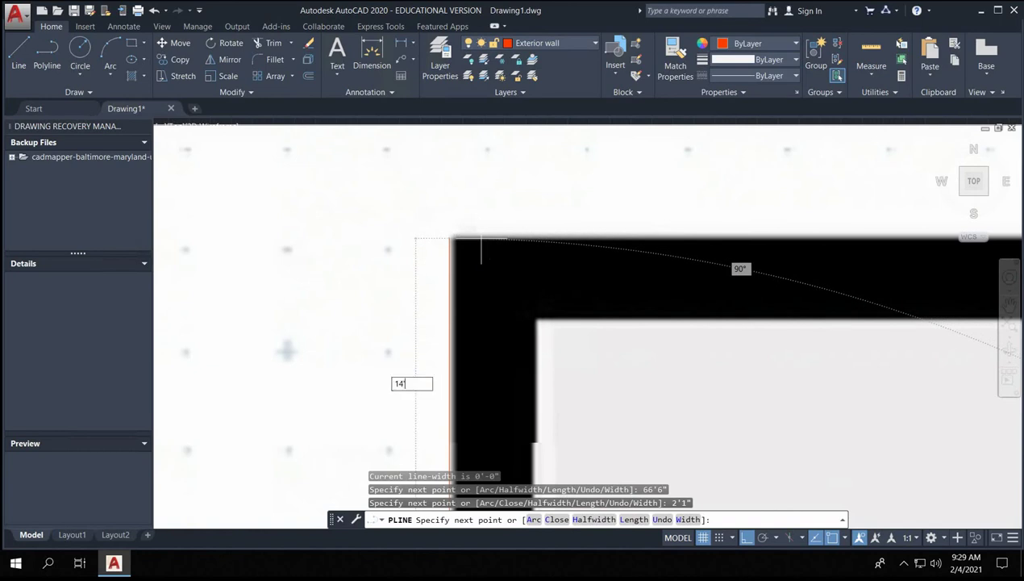
key(Return)
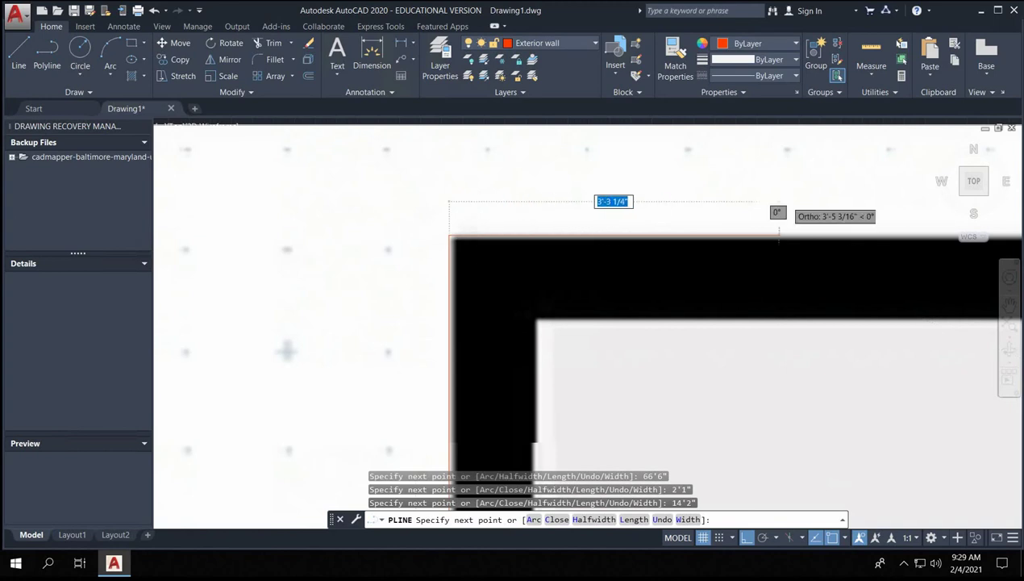
scroll(529, 193, down, 3)
scroll(606, 174, up, 5)
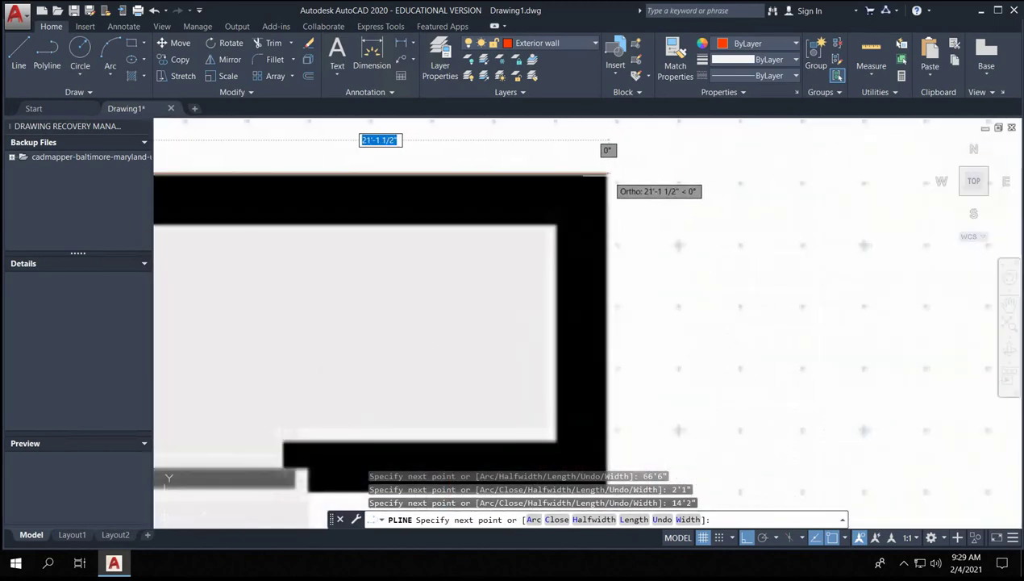
text(21)
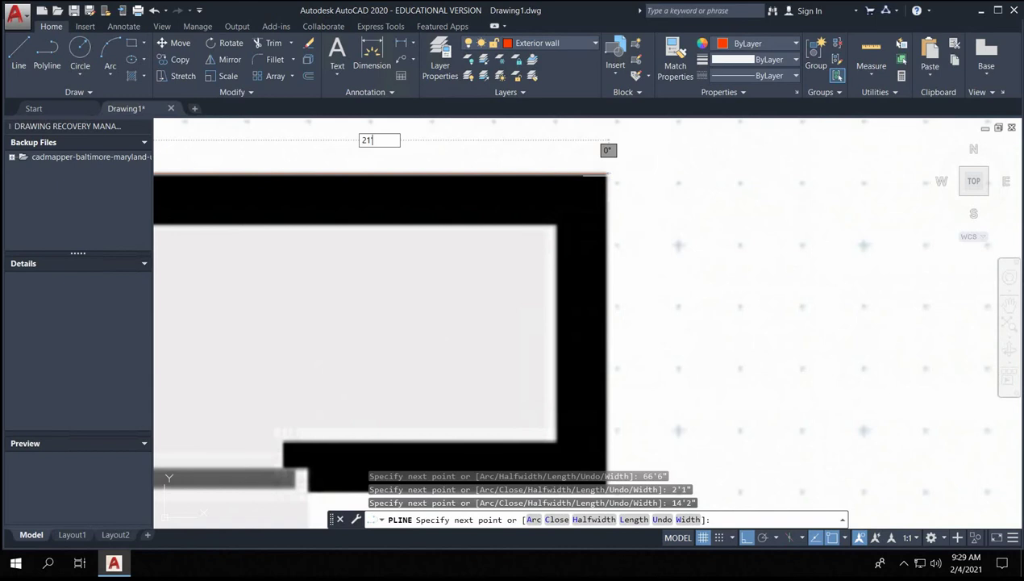
text('2)
key(Return)
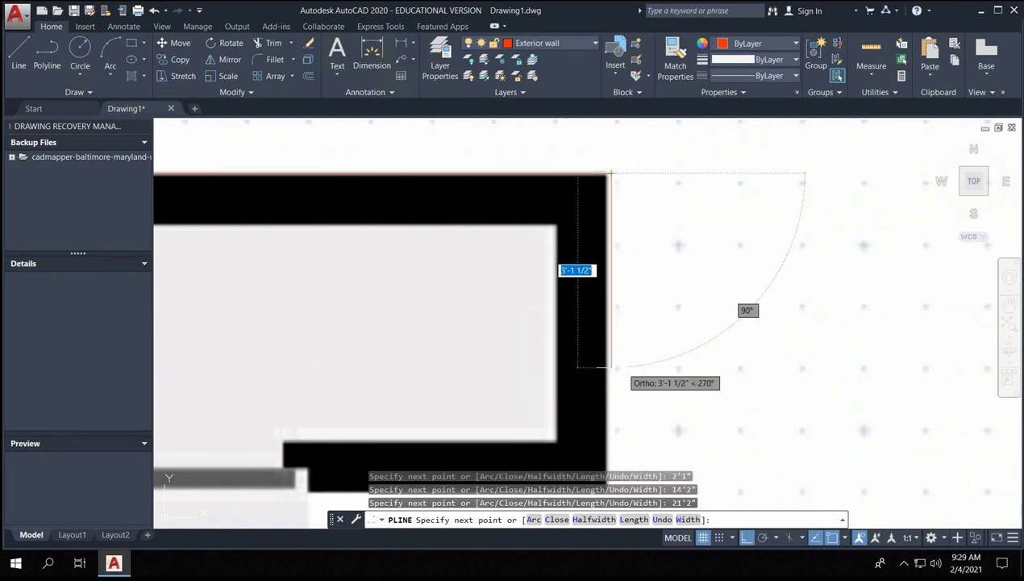
- Add a 5'1.5" downward run and a 4'10" inward run to the wall
scroll(613, 367, up, 2)
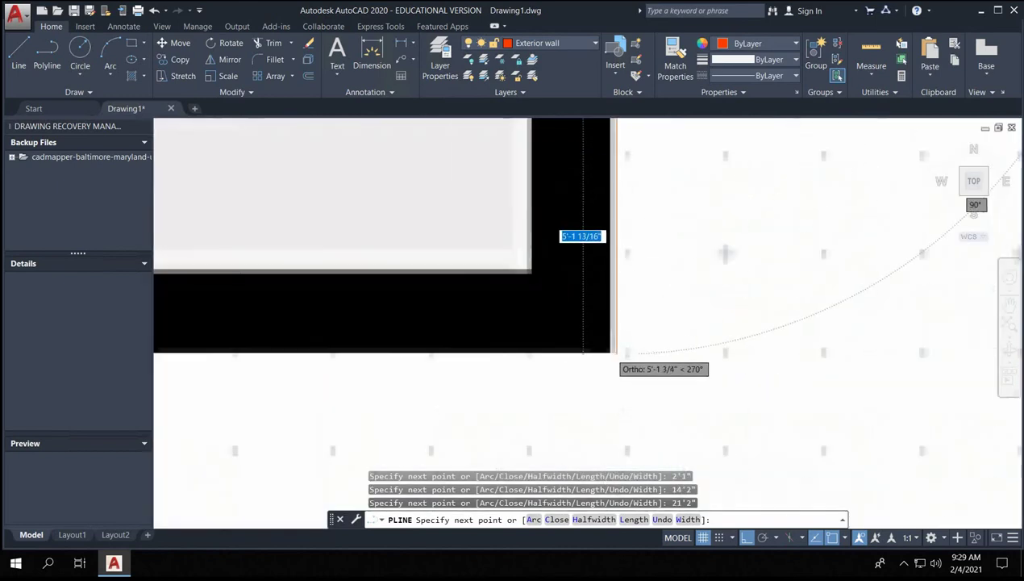
scroll(617, 353, up, 2)
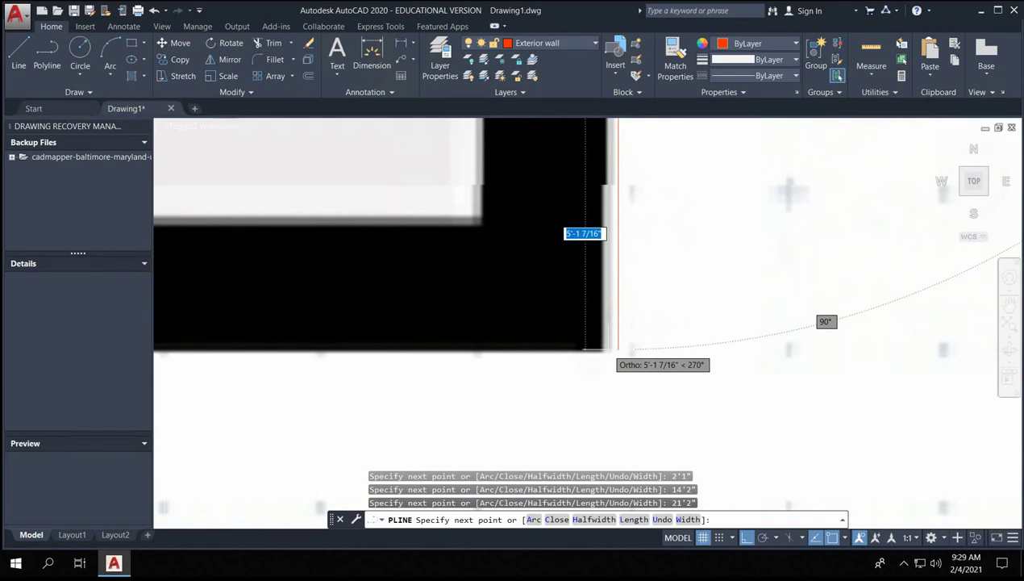
text(5)
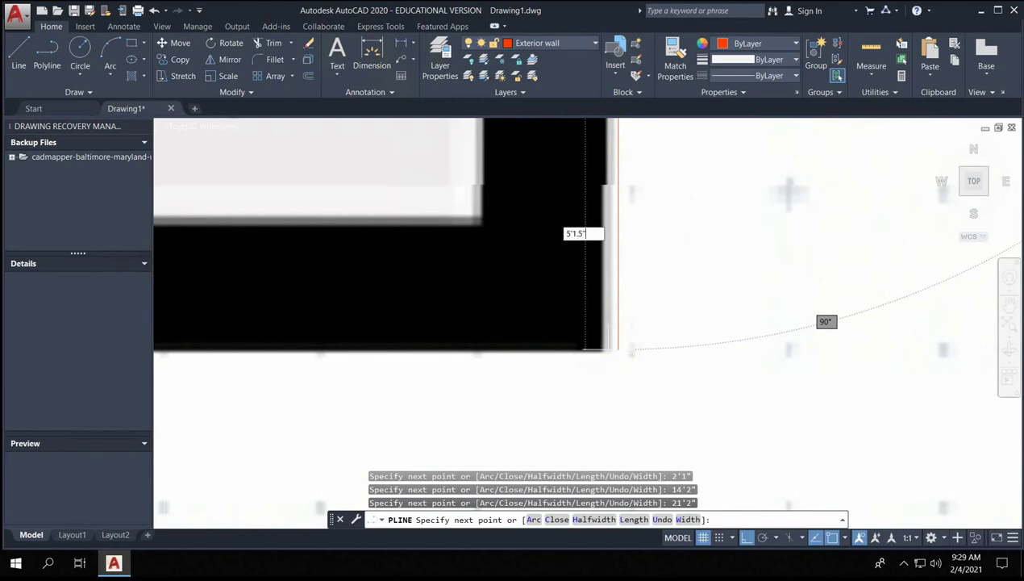
text('1.5")
key(Return)
scroll(564, 379, down, 2)
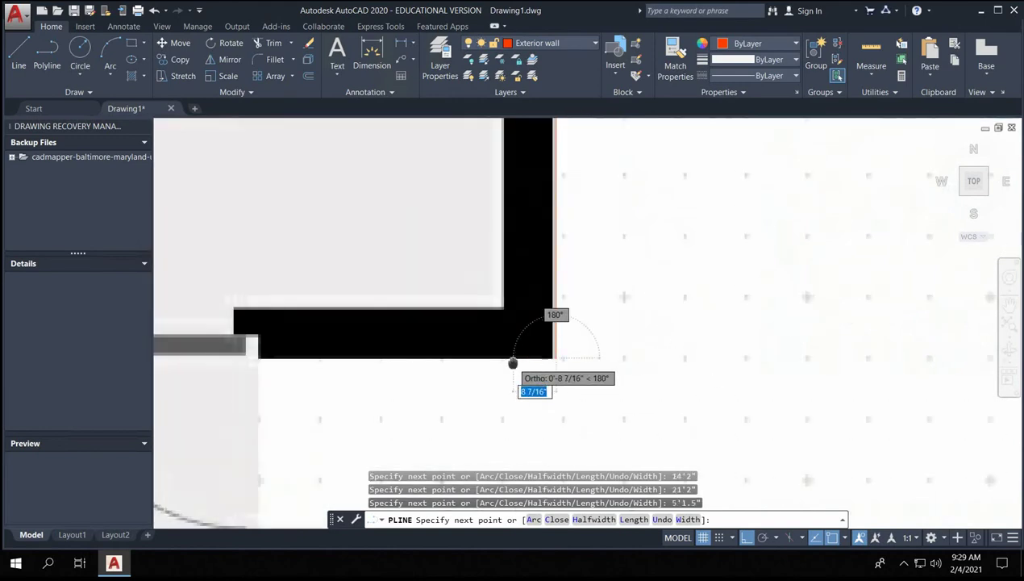
middle_drag(513, 363, 658, 359)
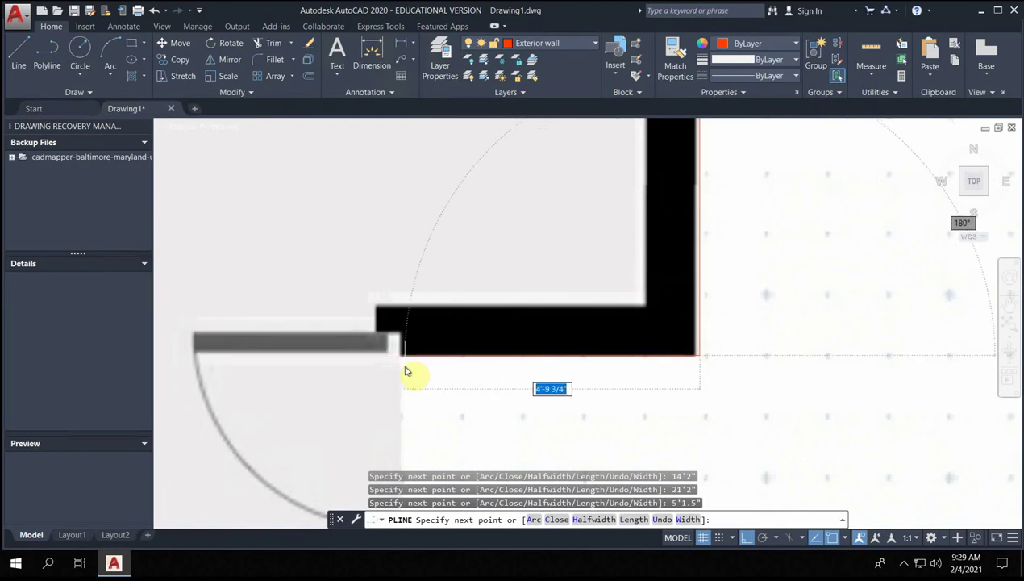
text(4'10)
key(Return)
- Continue the wall with a 5' run and a 51'2" run down the right side
scroll(386, 298, down, 4)
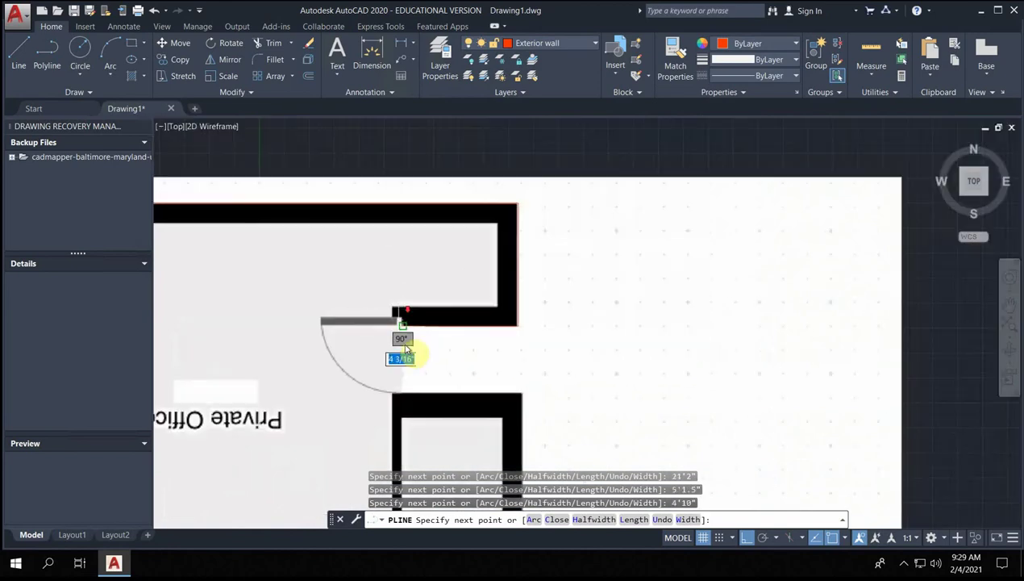
scroll(507, 304, up, 4)
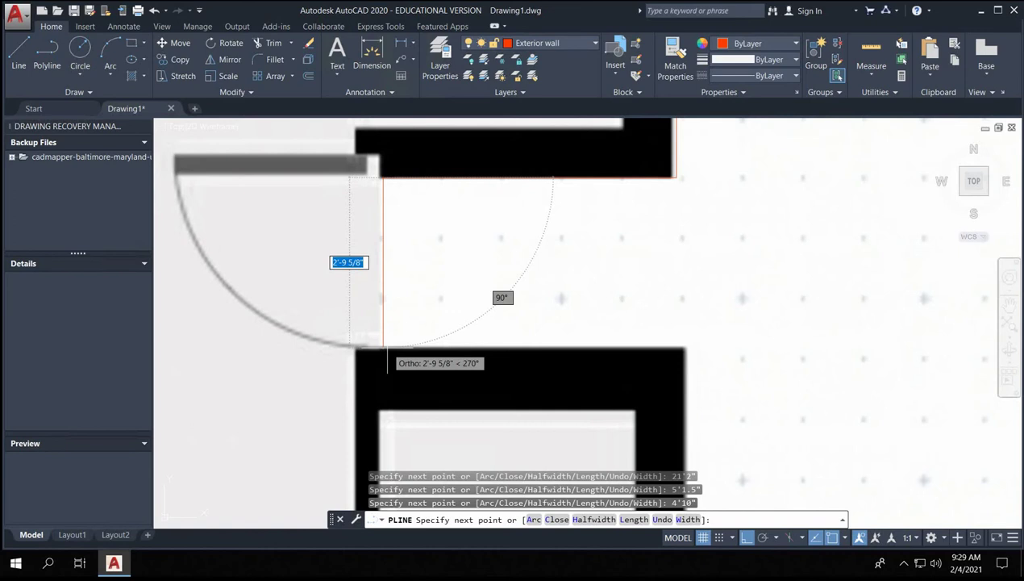
text(2)
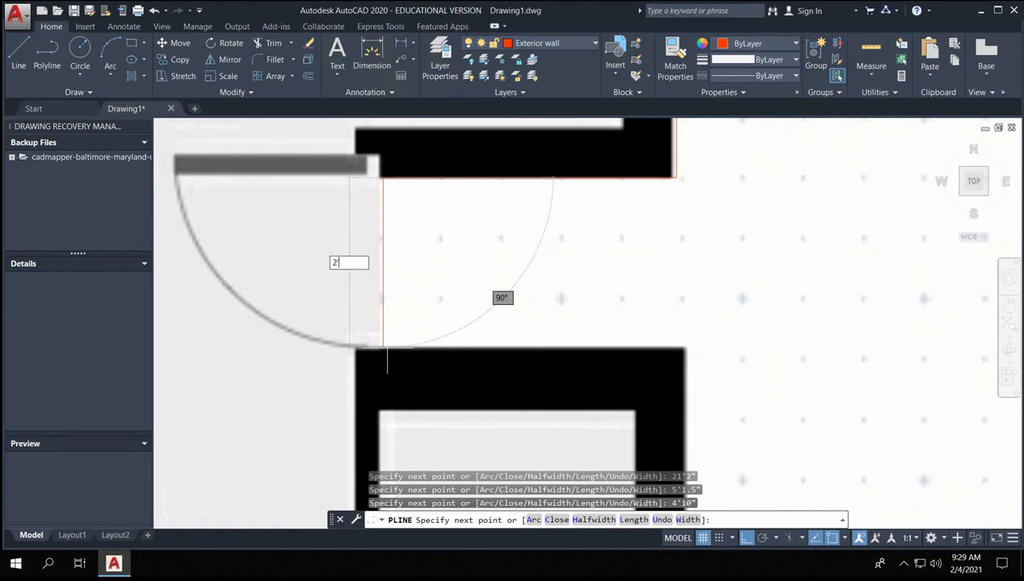
text('91/2")
key(Return)
key(Return)
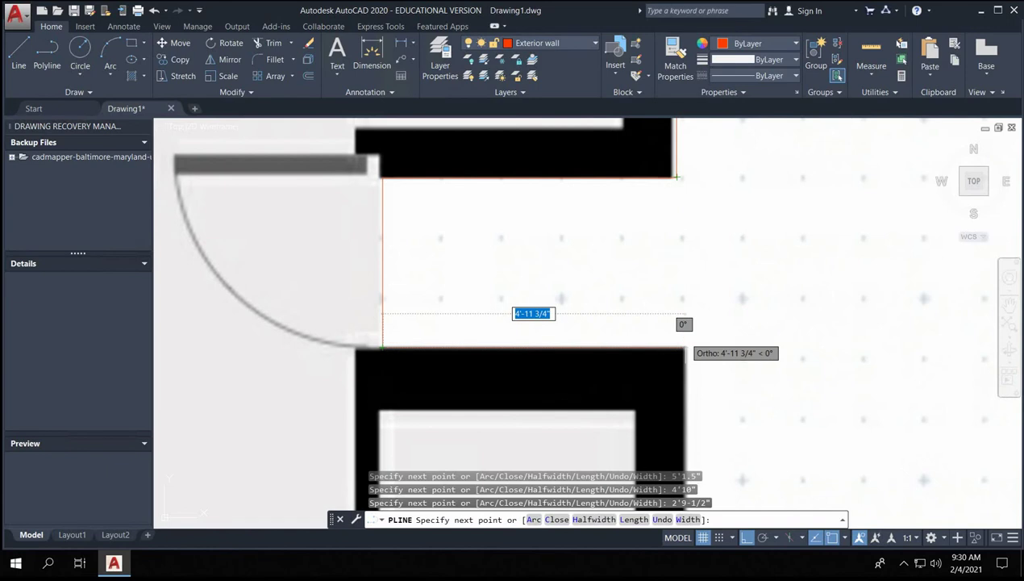
text(5')
key(Return)
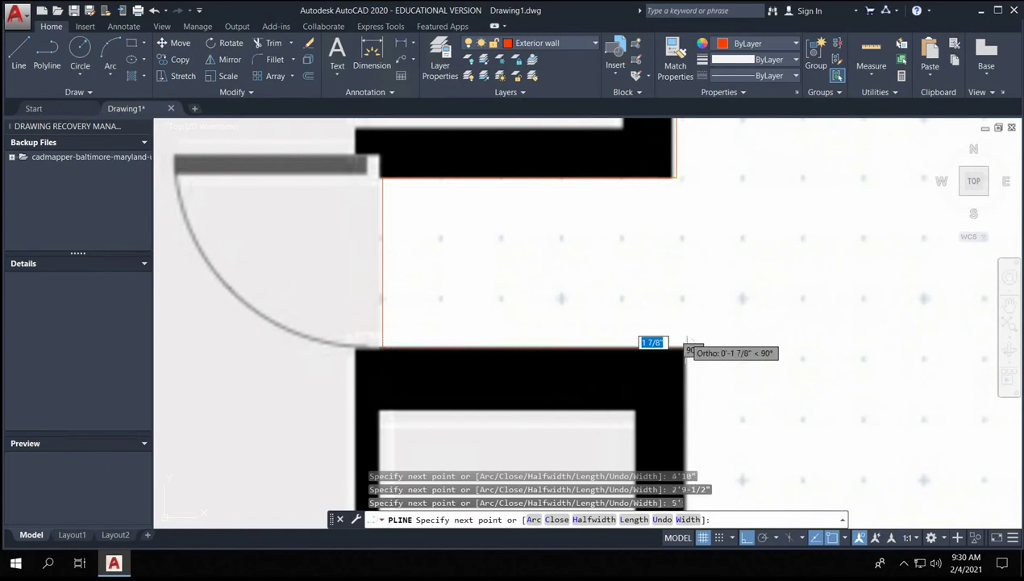
scroll(728, 335, down, 5)
scroll(725, 335, up, 5)
scroll(686, 355, down, 8)
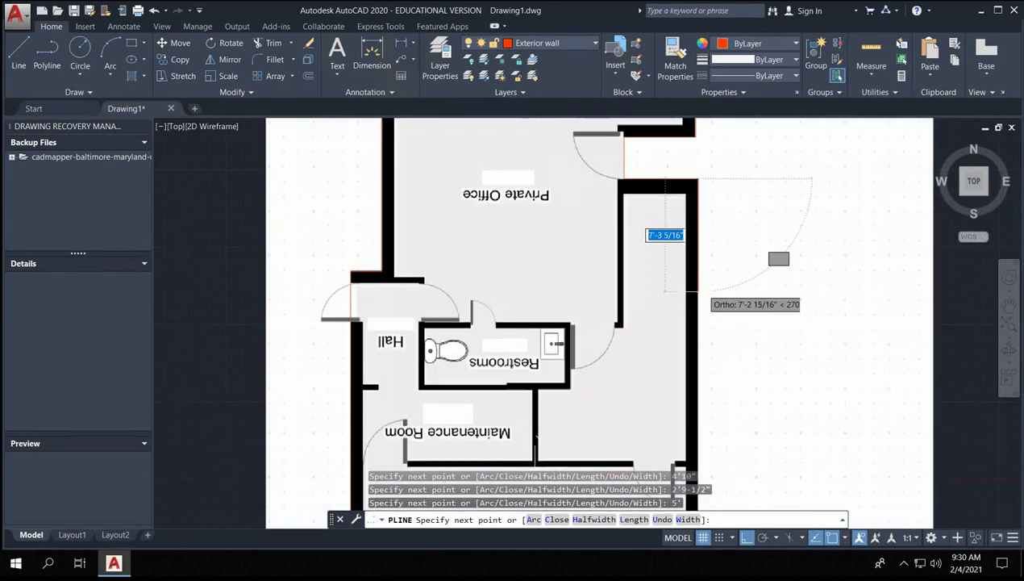
scroll(698, 466, up, 6)
scroll(694, 472, up, 5)
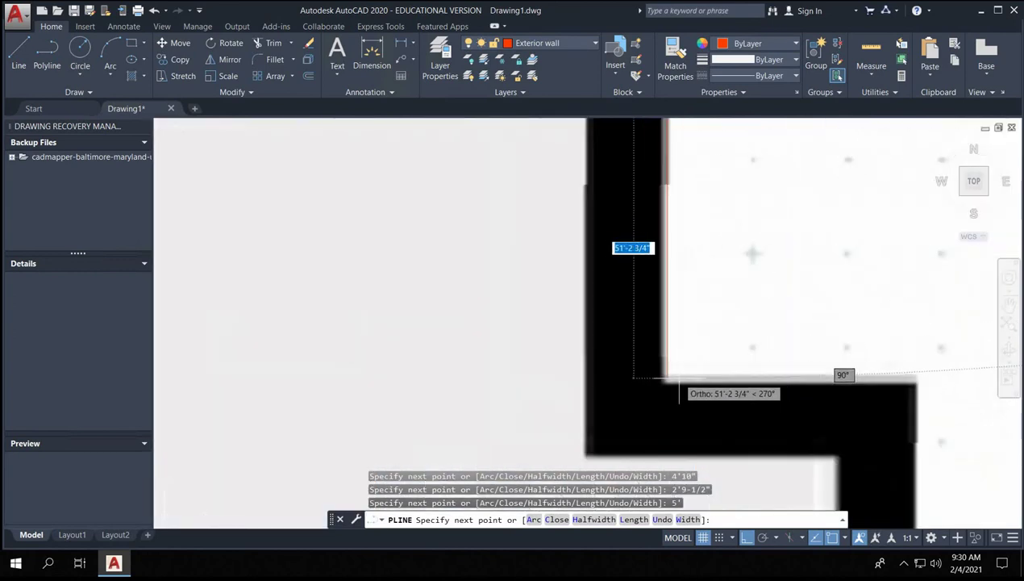
text(51)
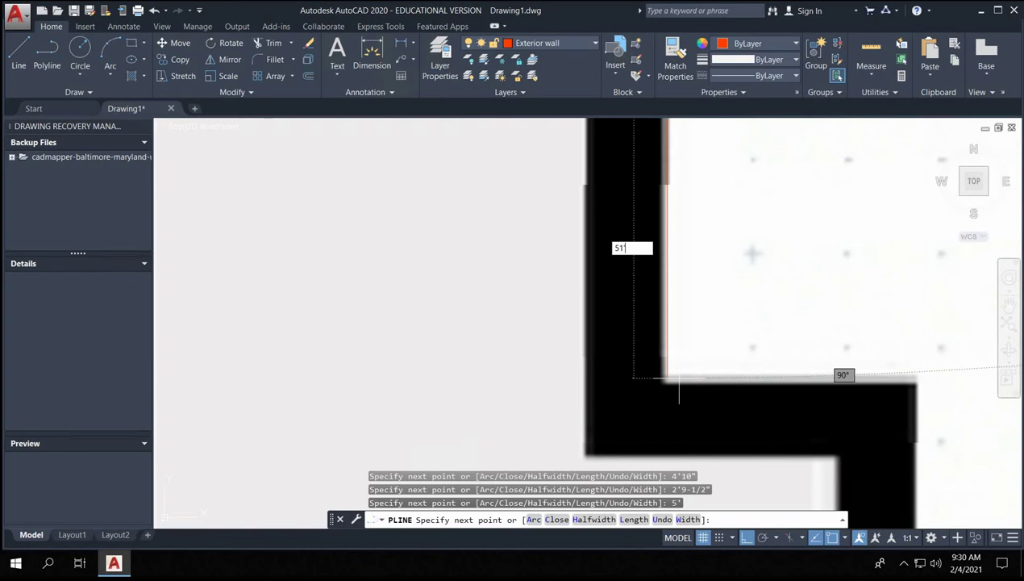
text('2)
key(Return)
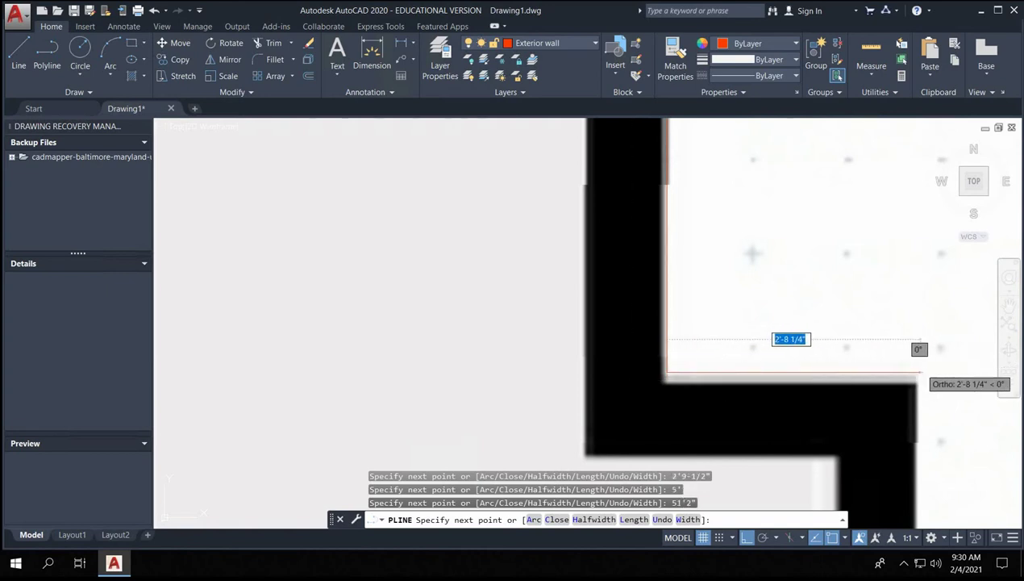
- Add a 2'8" run and end the polyline at the right wall's bottom corner
text(2'8)
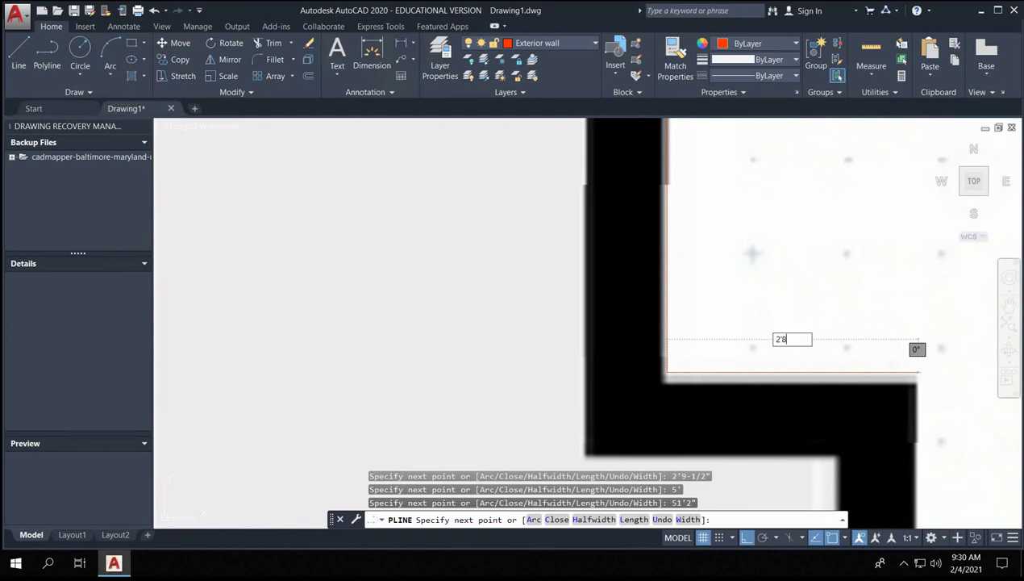
key(Return)
mouse_move(882, 441)
middle_down()
mouse_move(887, 366)
mouse_move(813, 330)
mouse_move(716, 144)
middle_up()
scroll(750, 428, up, 4)
scroll(759, 440, down, 3)
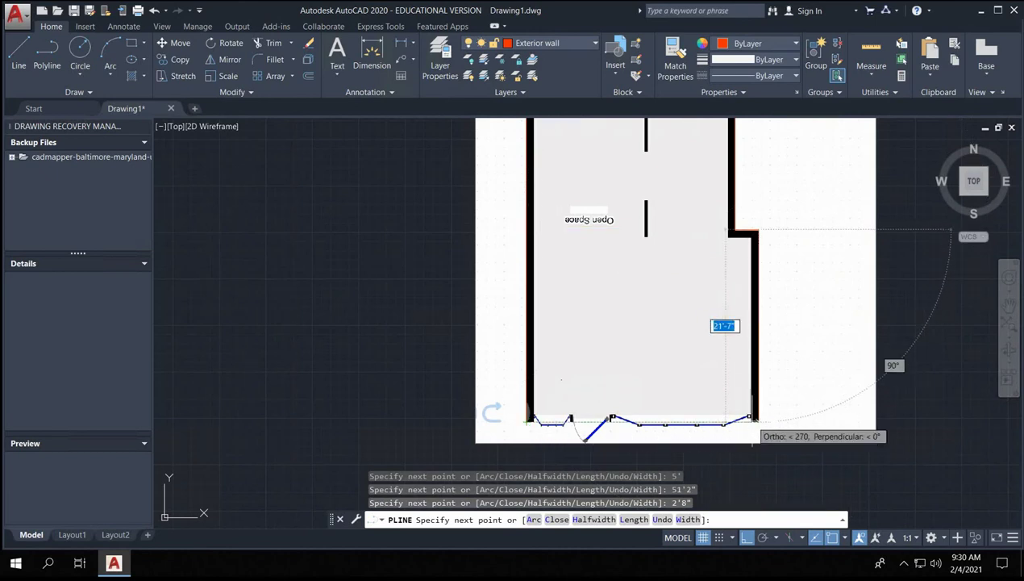
scroll(753, 421, up, 3)
scroll(752, 436, down, 3)
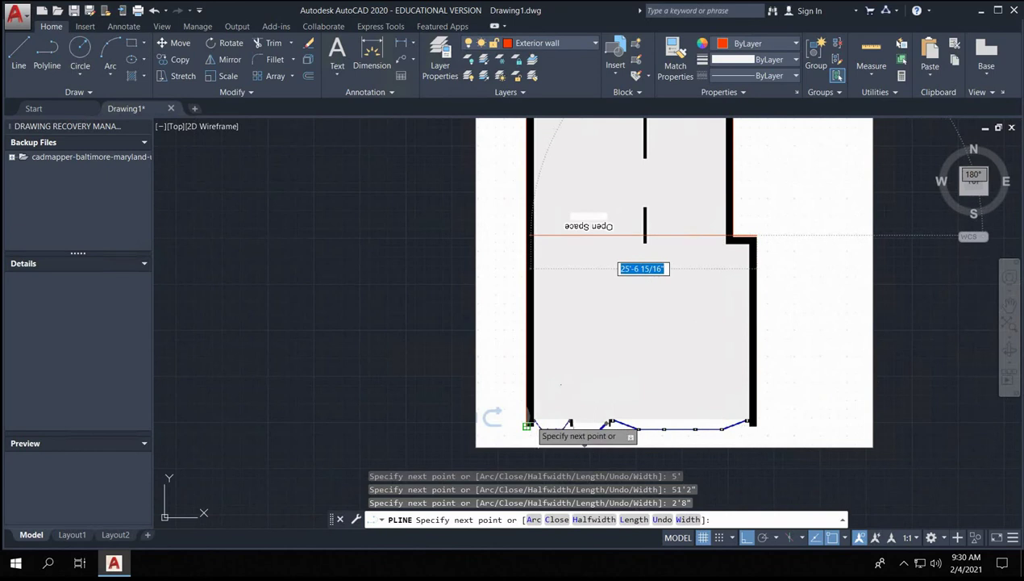
click(751, 422)
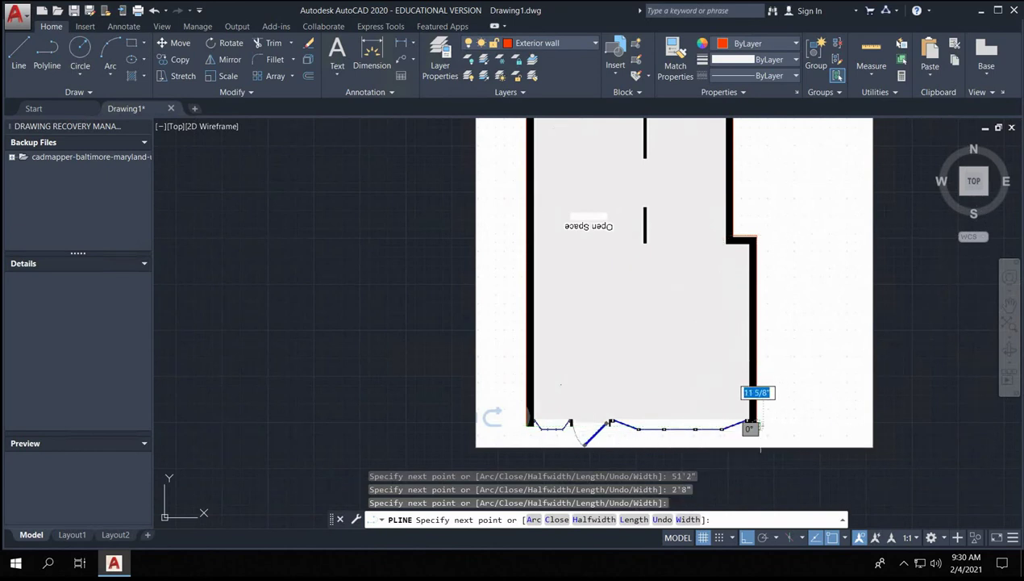
key(Return)
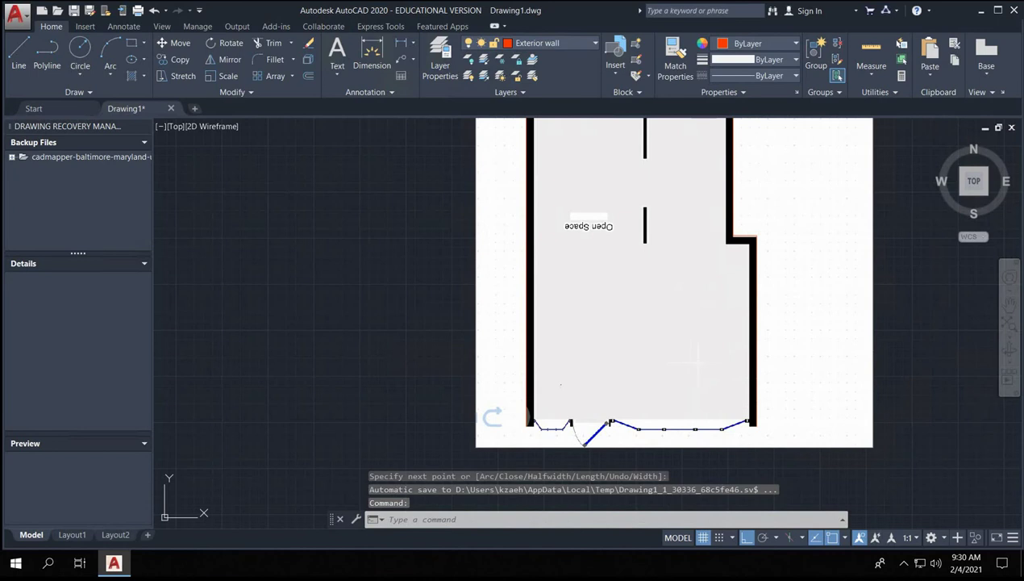
- Measure the wall thickness with DIST, then cancel the measurement
click(802, 336)
click(698, 372)
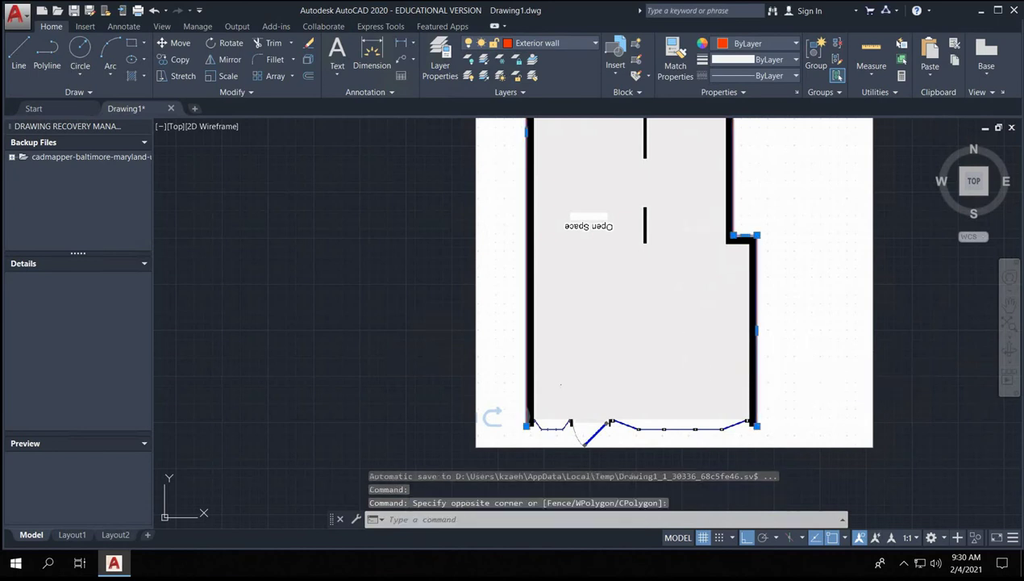
key(Escape)
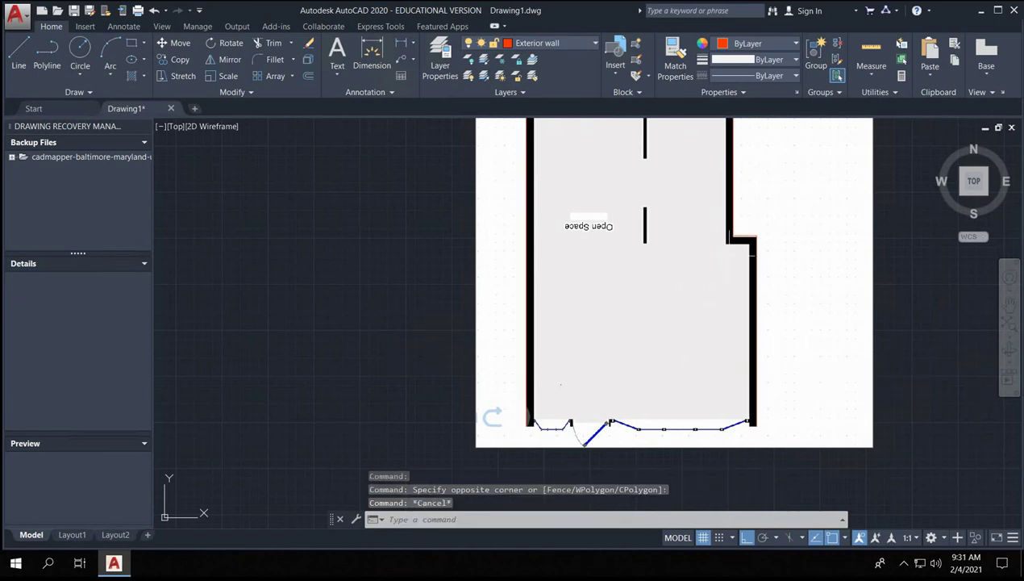
scroll(766, 231, up, 5)
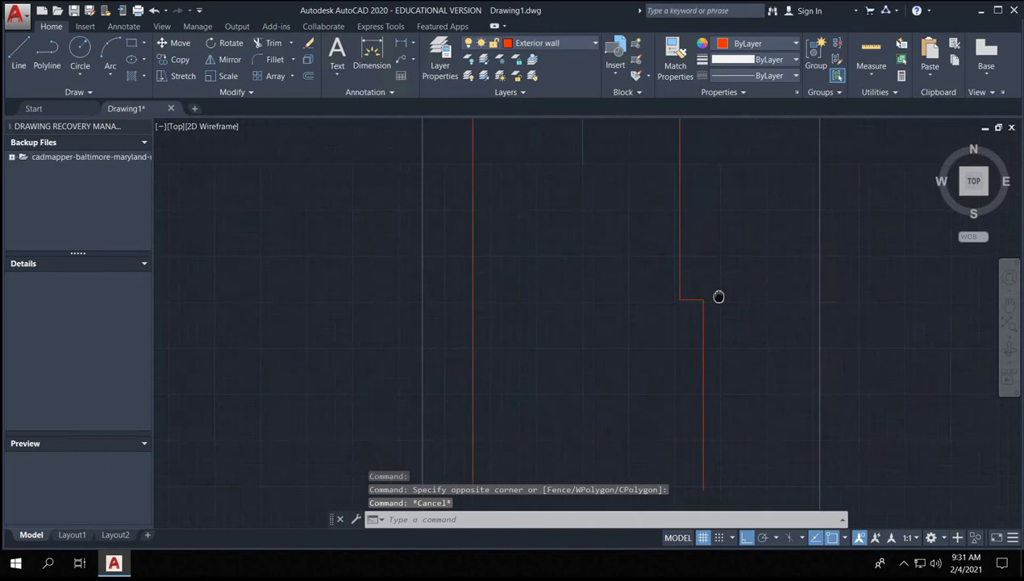
scroll(725, 216, up, 2)
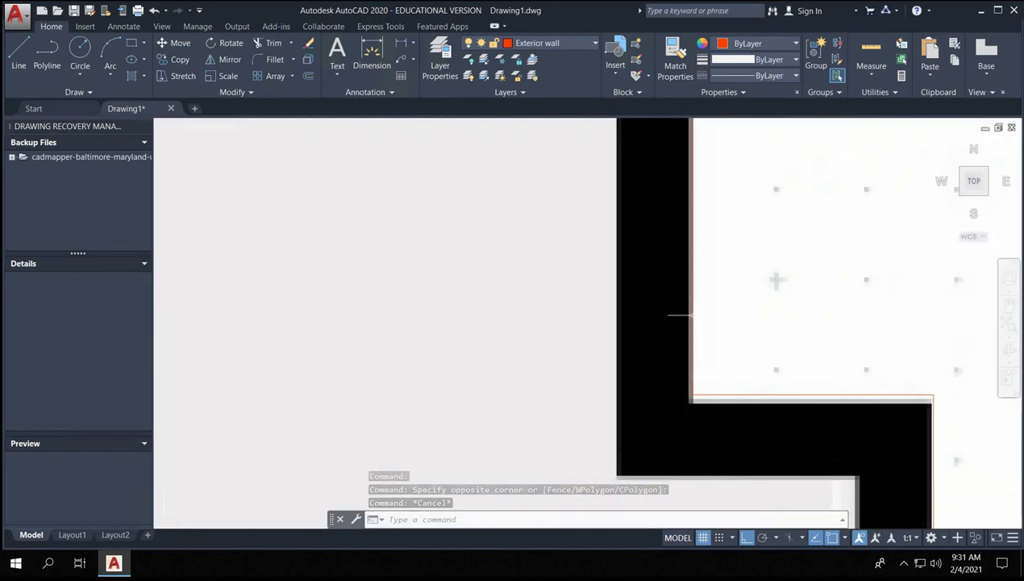
text(dist)
key(Return)
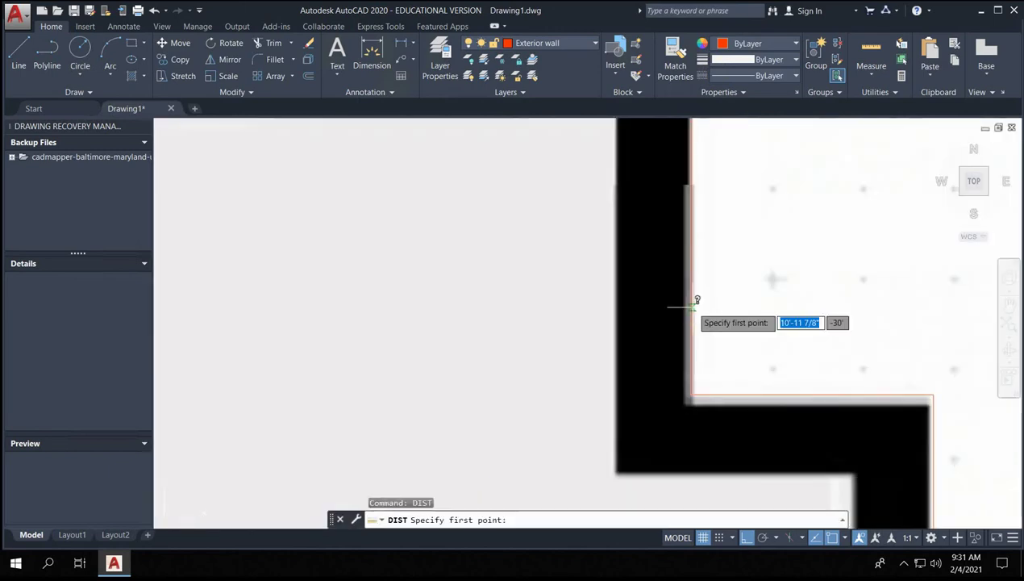
click(688, 286)
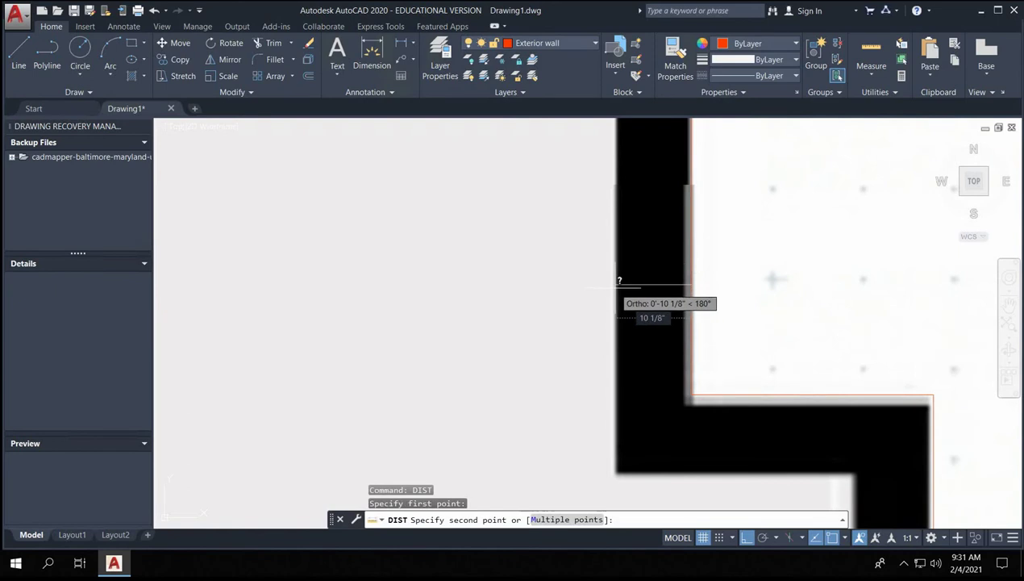
scroll(617, 285, up, 4)
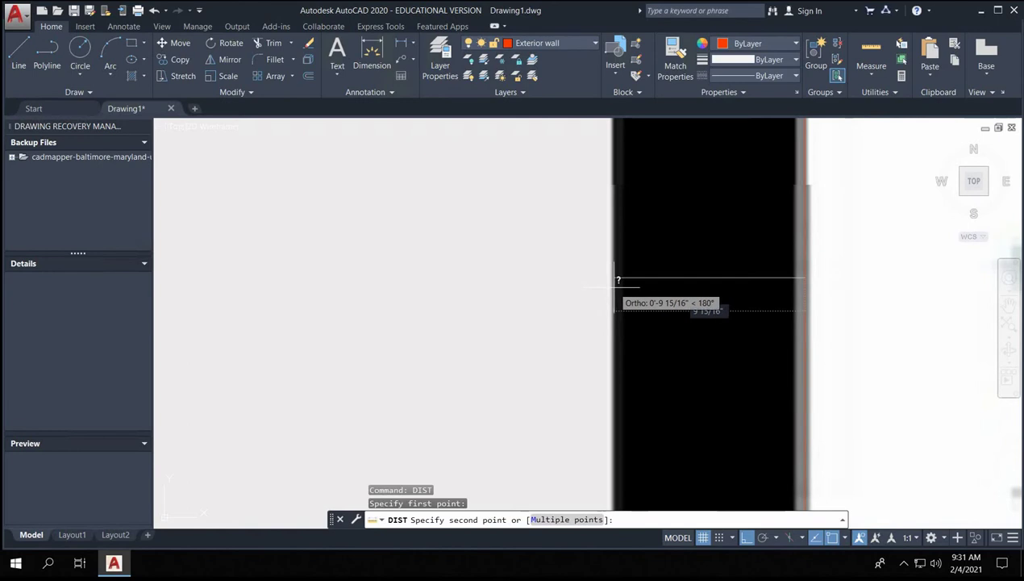
key(Escape)
key(Escape)
- Try offsetting the wall outline by 10", then cancel the offset
click(794, 319)
click(773, 339)
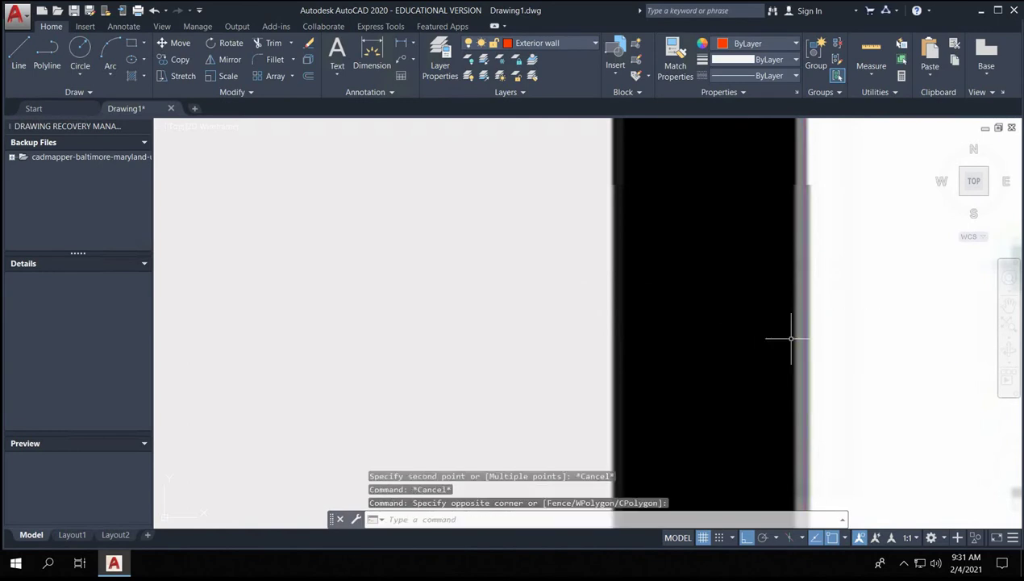
key(Return)
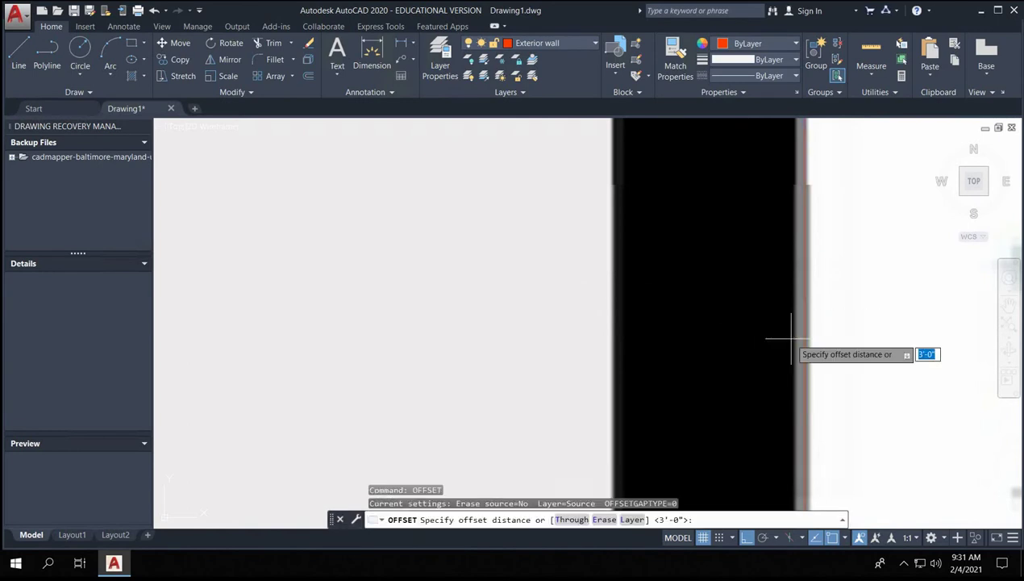
text(10")
key(Return)
click(791, 339)
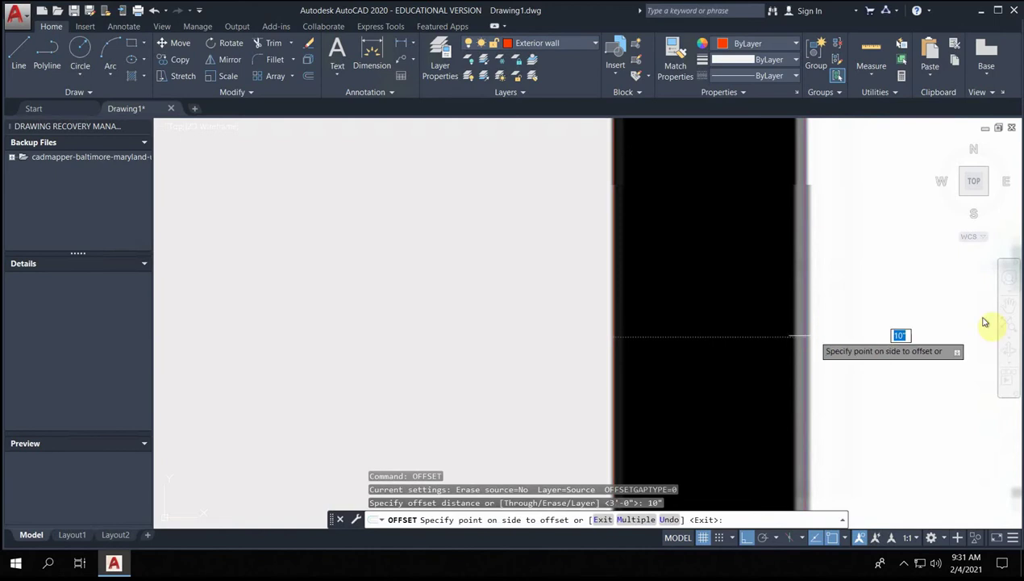
click(542, 294)
scroll(542, 295, down, 6)
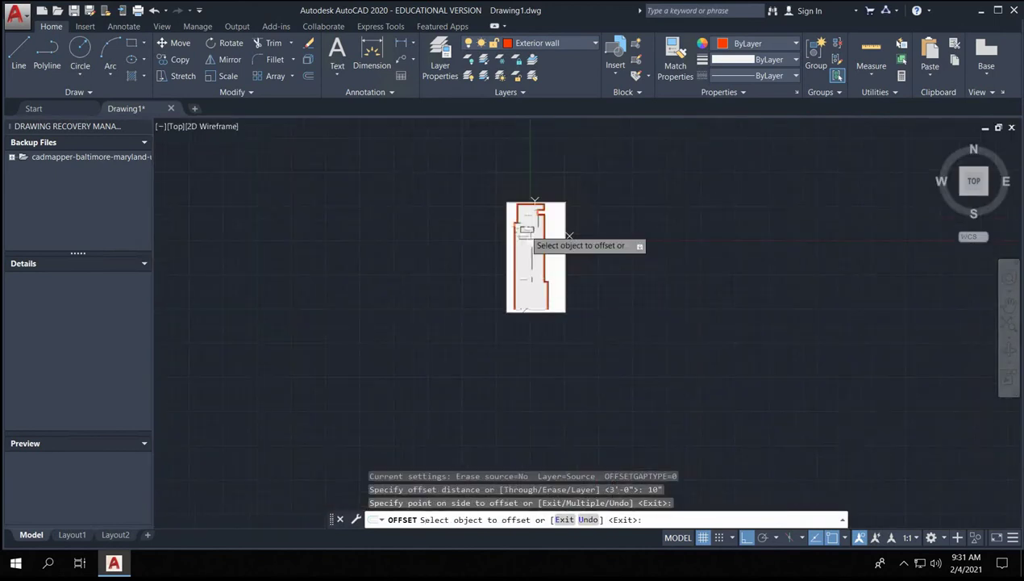
scroll(516, 310, up, 6)
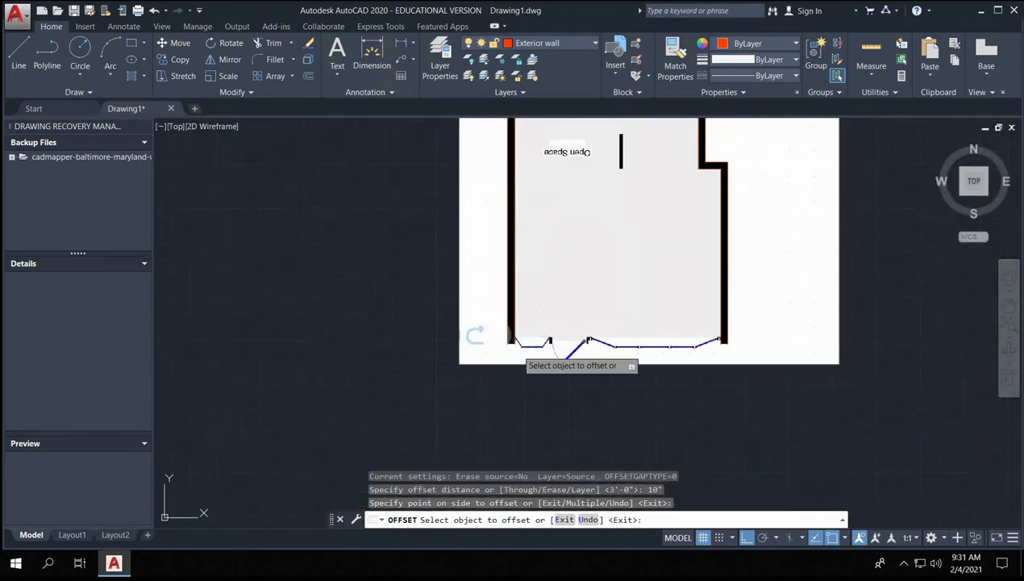
scroll(524, 347, up, 5)
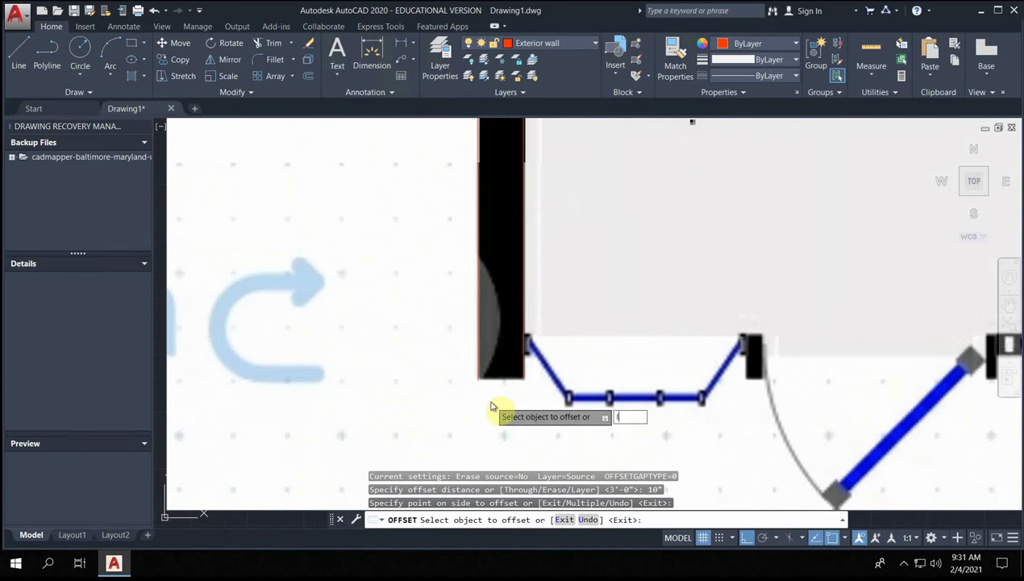
key(Return)
key(Escape)
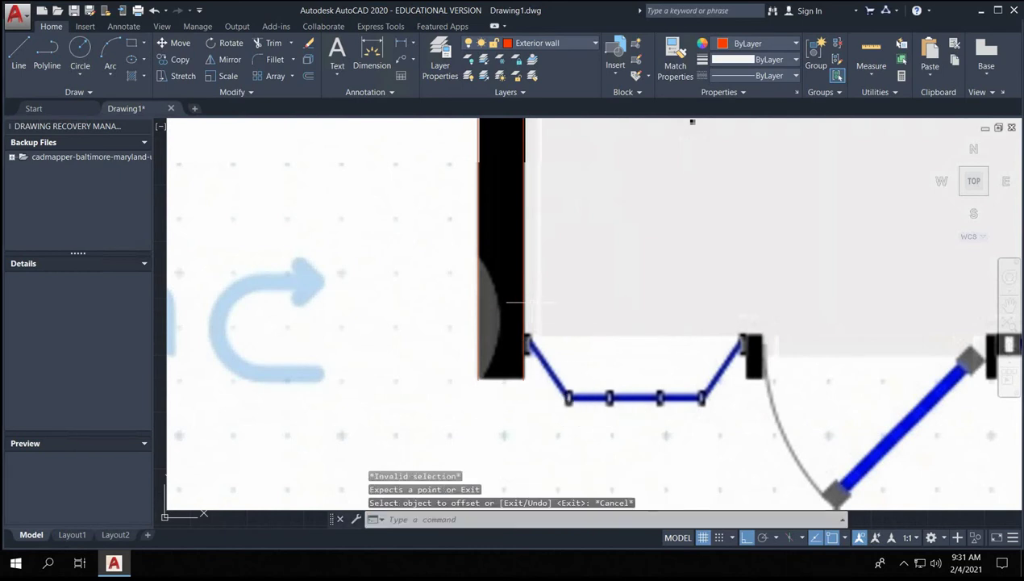
- Draw short closing lines across the left and right wall ends at the entrance
text(l)
key(Return)
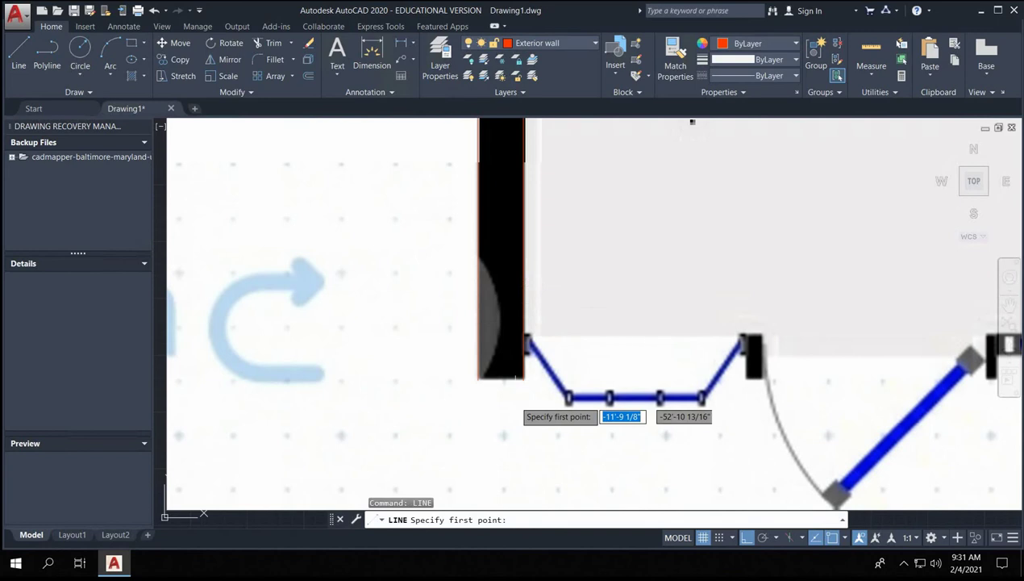
click(477, 379)
click(446, 382)
key(Return)
scroll(446, 382, down, 3)
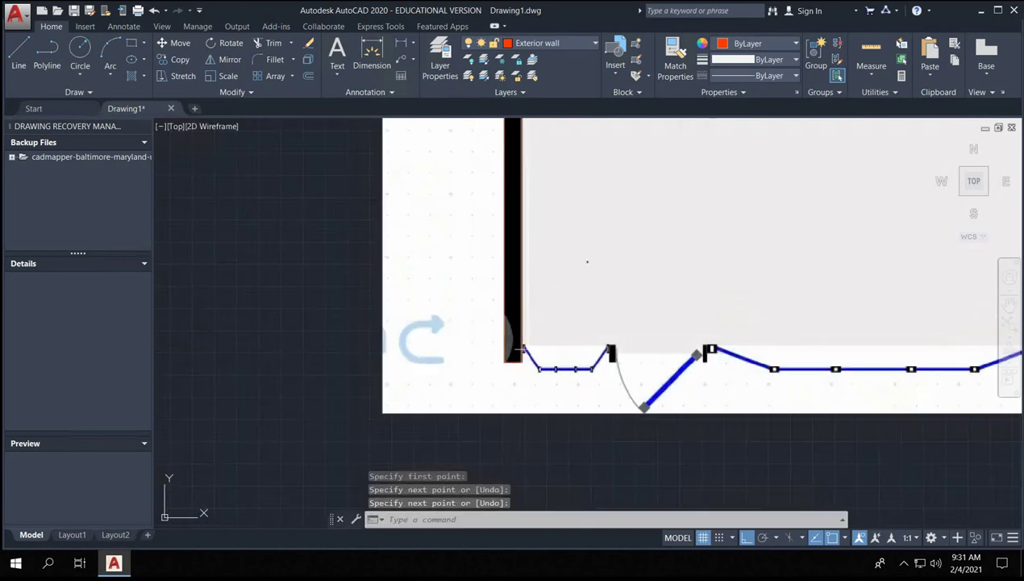
middle_drag(836, 355, 615, 362)
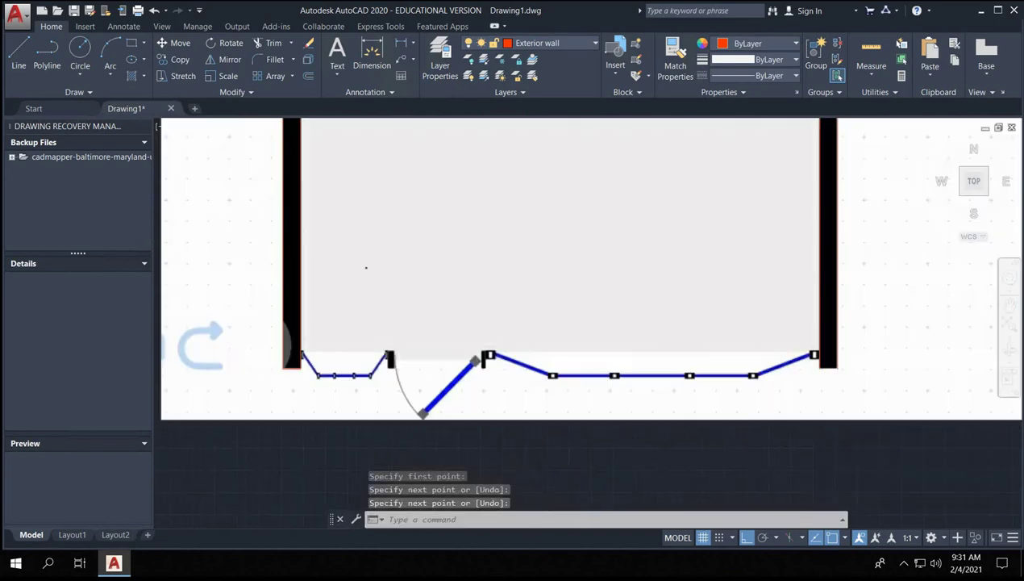
scroll(860, 377, up, 6)
key(Return)
click(768, 339)
click(707, 337)
key(Return)
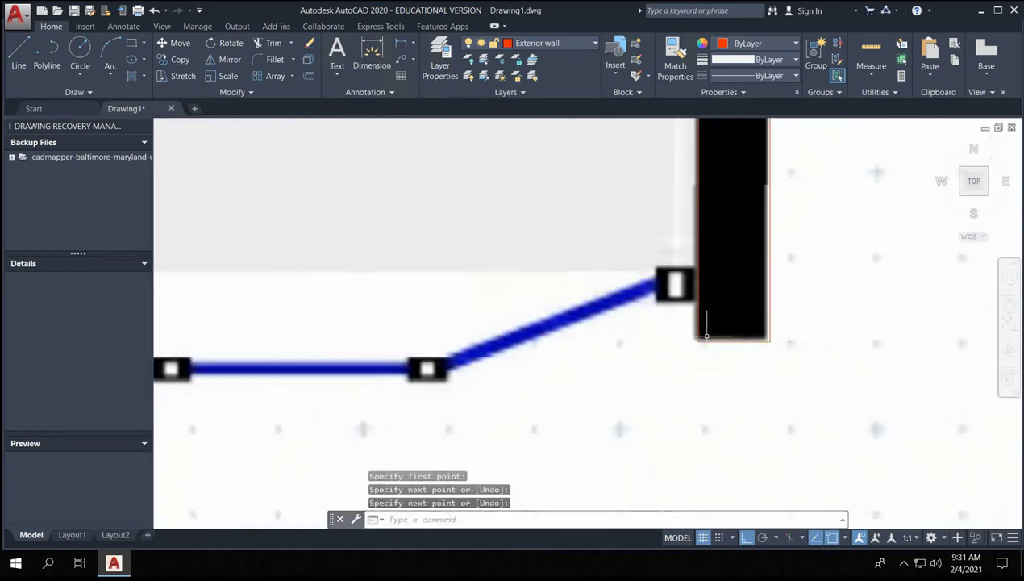
- Window-select the whole plan and JOIN the 13 wall segments into one polyline
scroll(706, 337, down, 6)
click(609, 135)
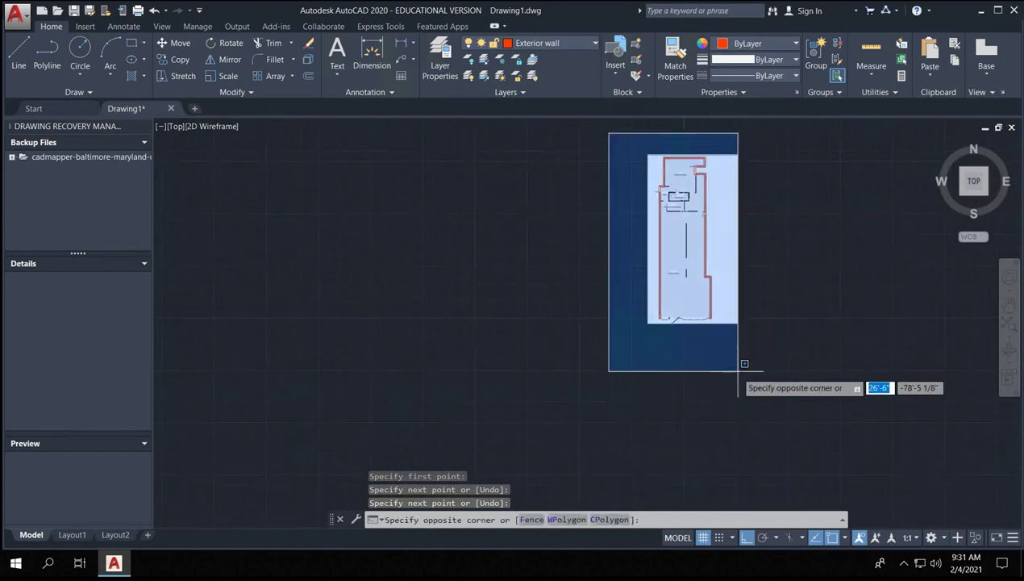
click(736, 372)
text(j)
key(Return)
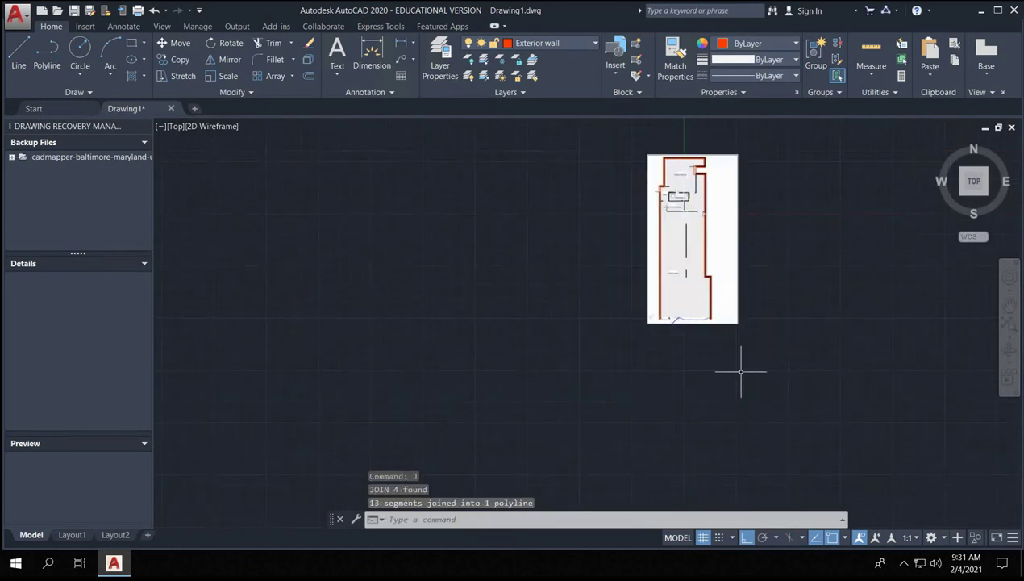
key(Escape)
scroll(710, 179, up, 8)
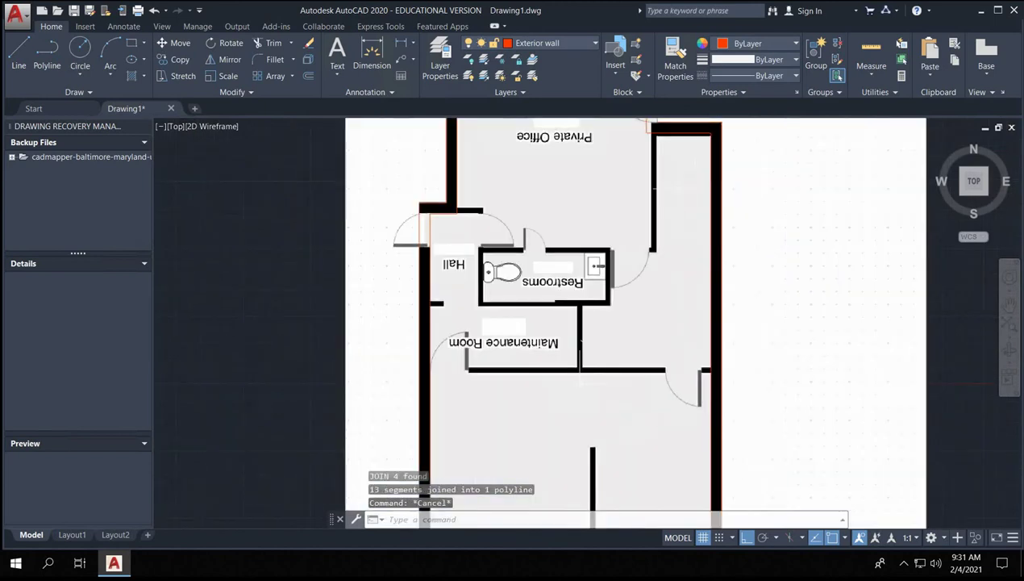
middle_drag(580, 384, 573, 410)
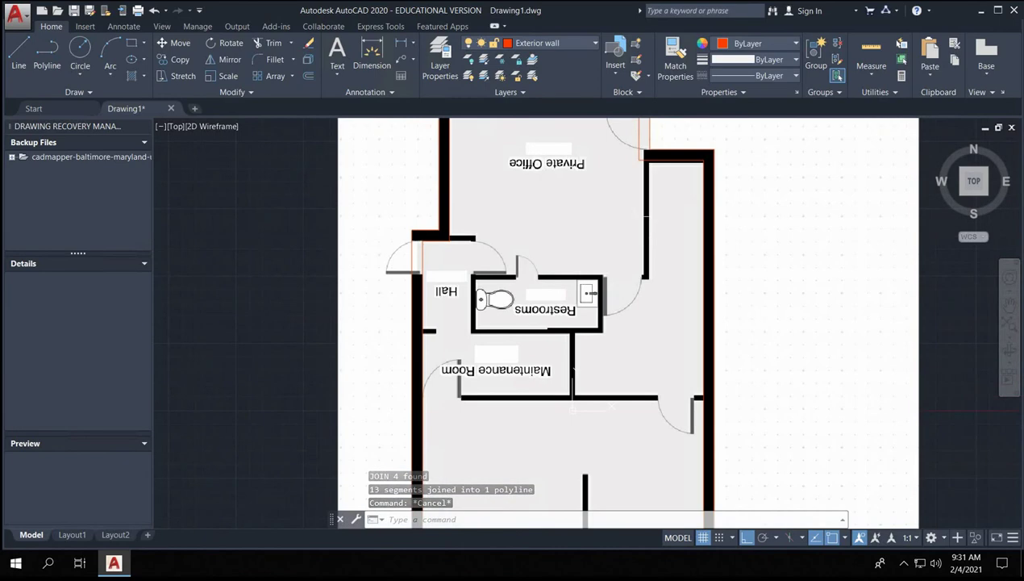
middle_drag(568, 197, 563, 321)
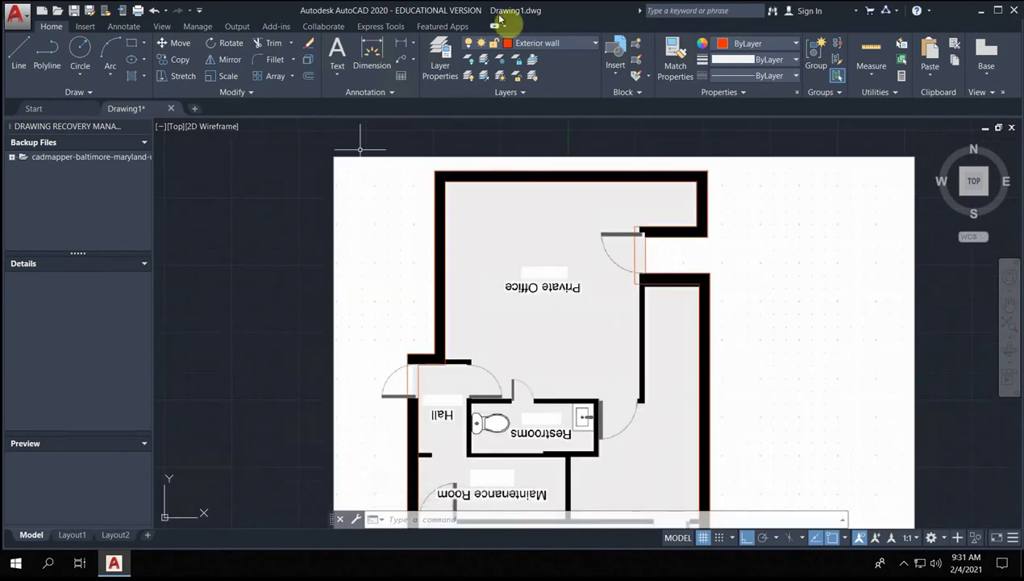
click(596, 48)
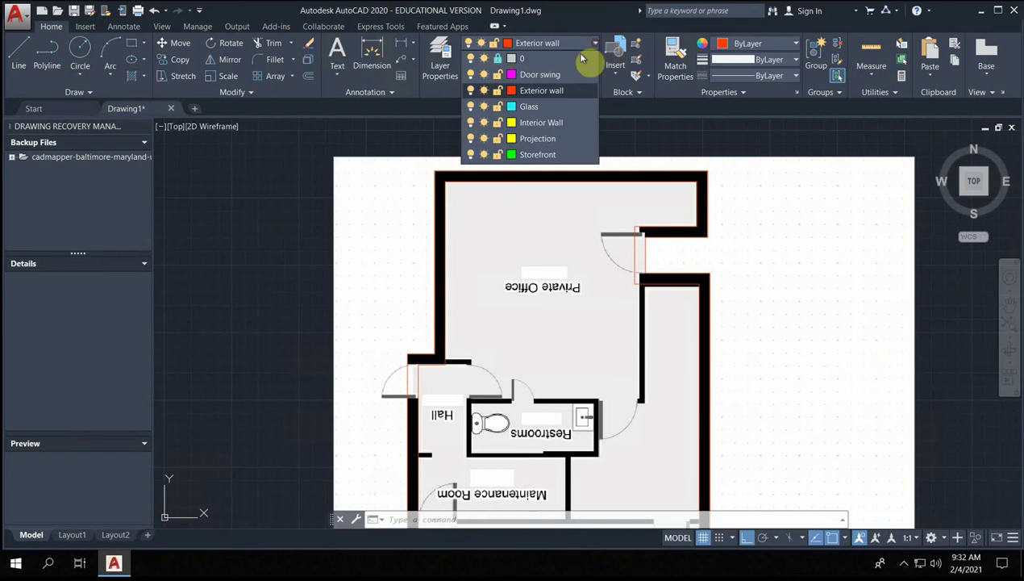
click(539, 122)
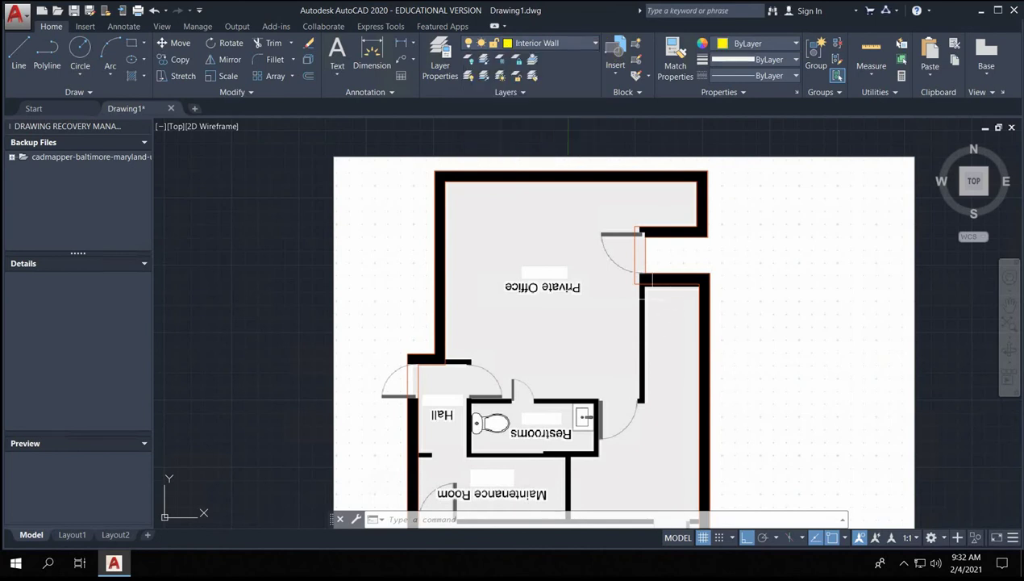
scroll(639, 299, up, 4)
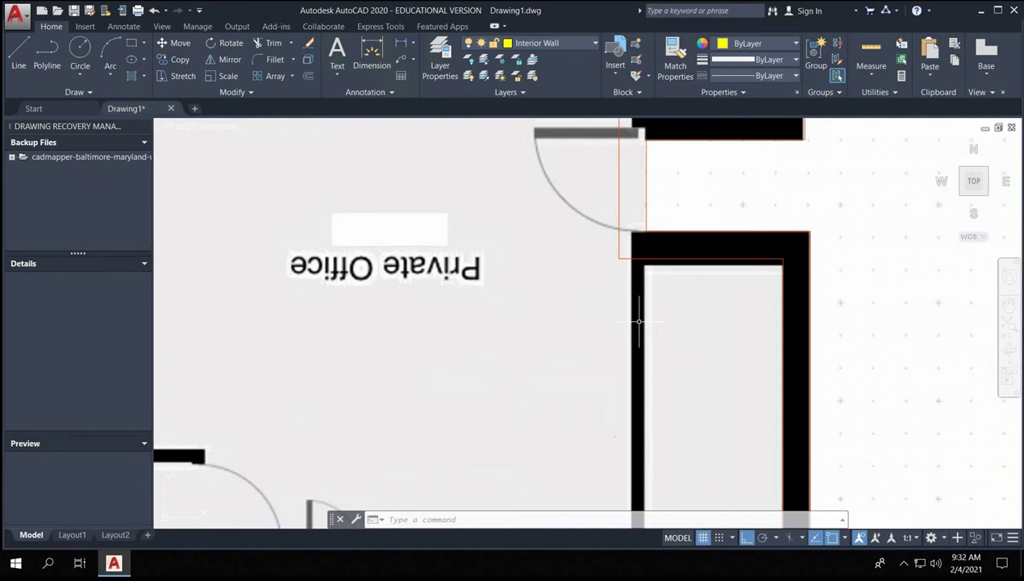
text(l)
key(Return)
key(Escape)
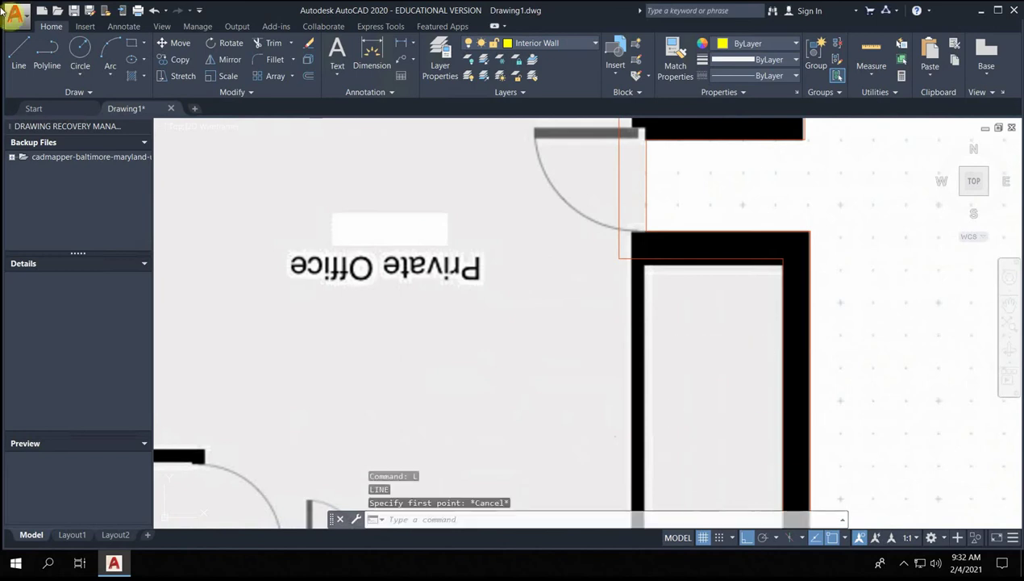
click(44, 50)
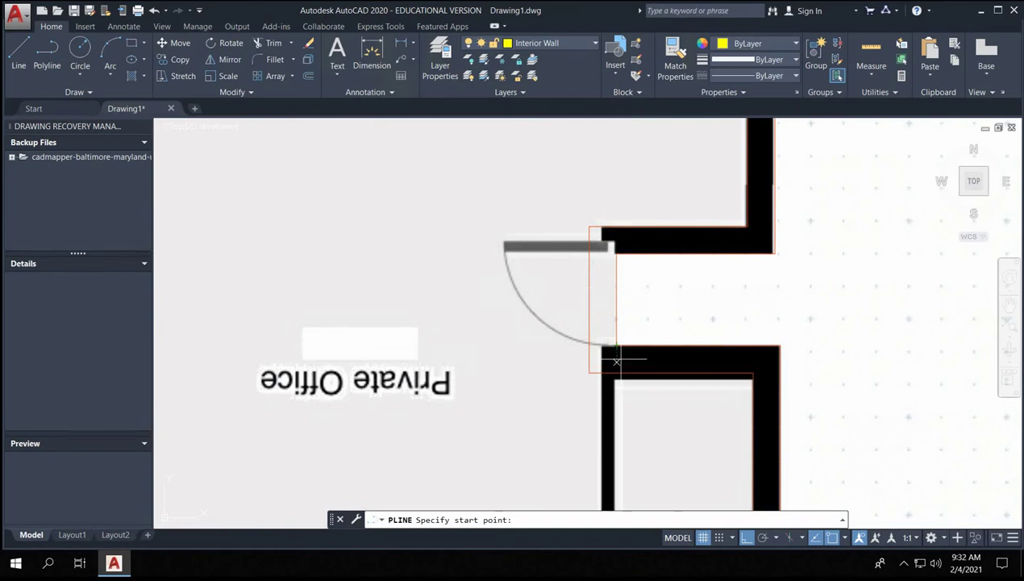
key(Escape)
key(Escape)
key(Escape)
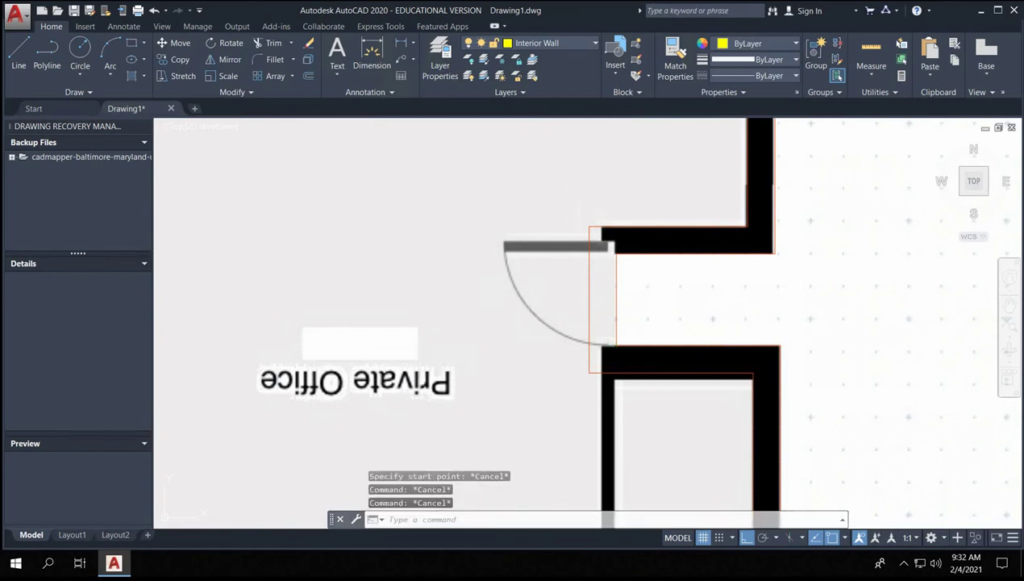
click(574, 203)
key(Escape)
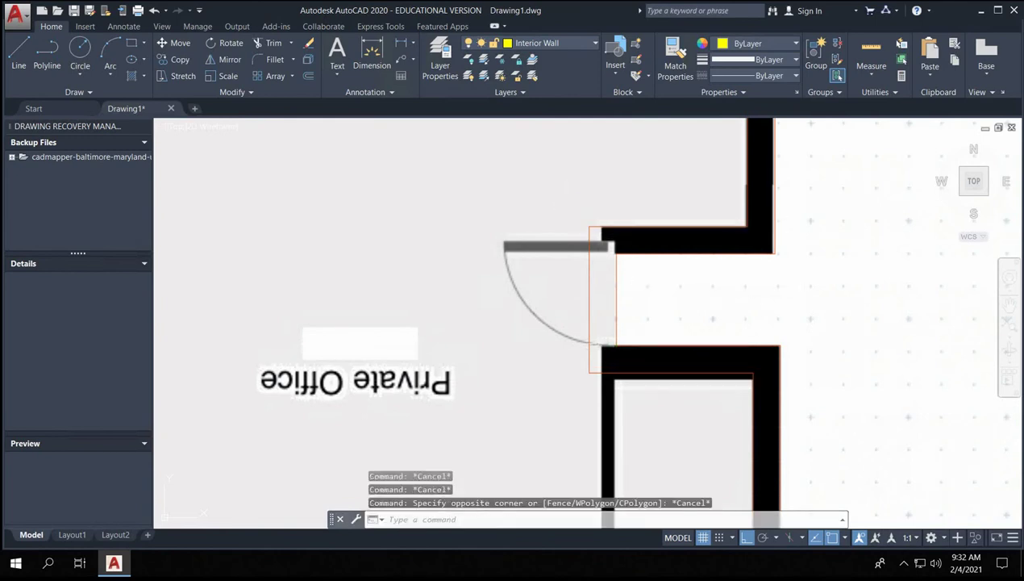
click(595, 44)
- On the Exterior wall layer, draw a vertical line across the Private Office side opening
click(532, 73)
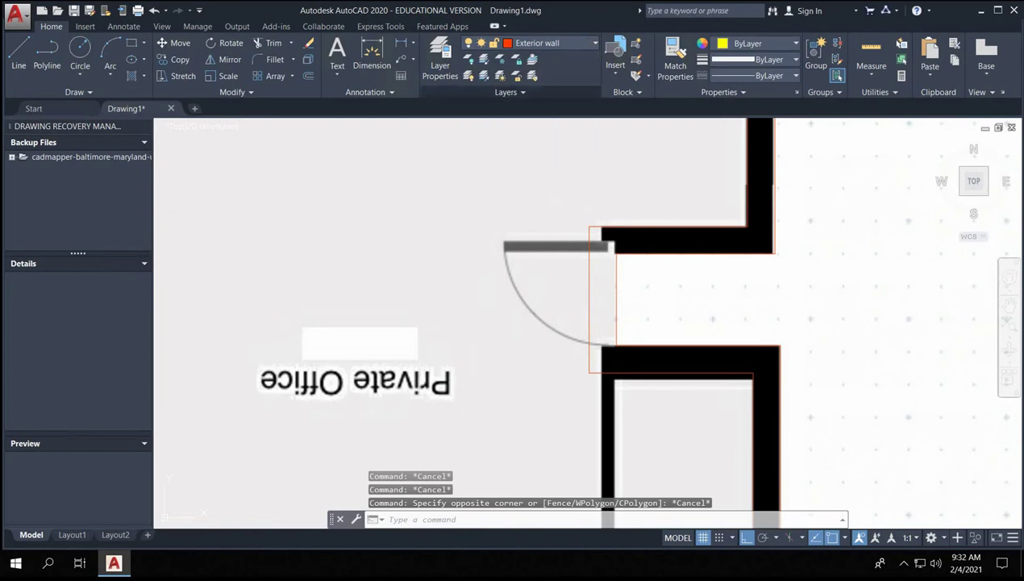
text(l)
key(Return)
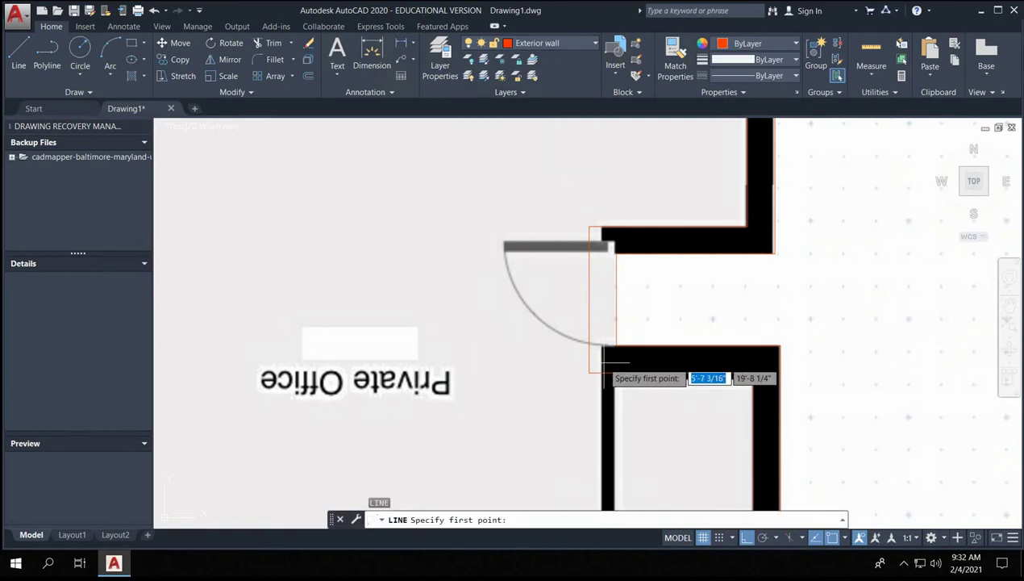
click(589, 373)
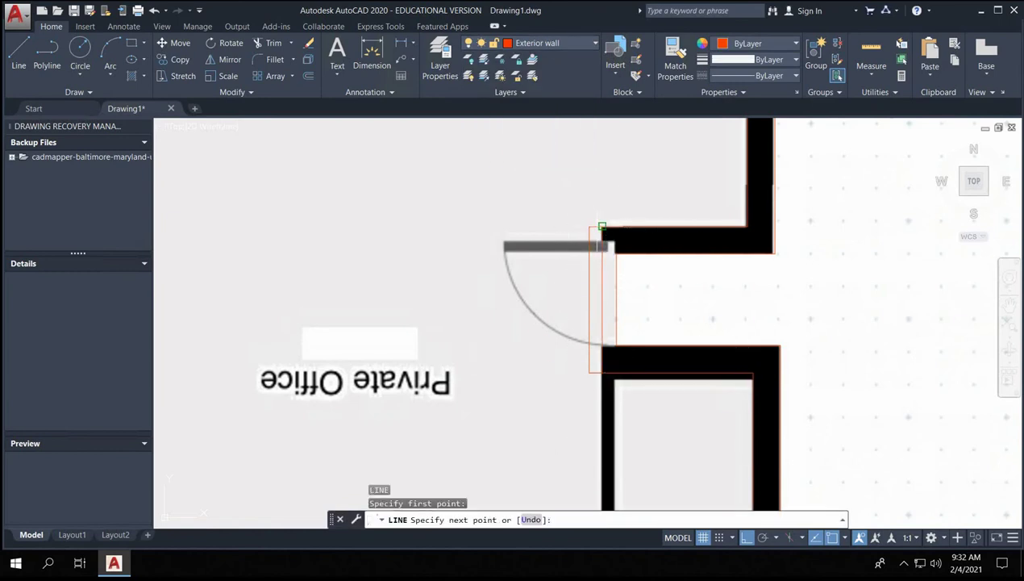
click(599, 226)
key(Escape)
- Offset the new line 10 inches toward the outside
click(602, 289)
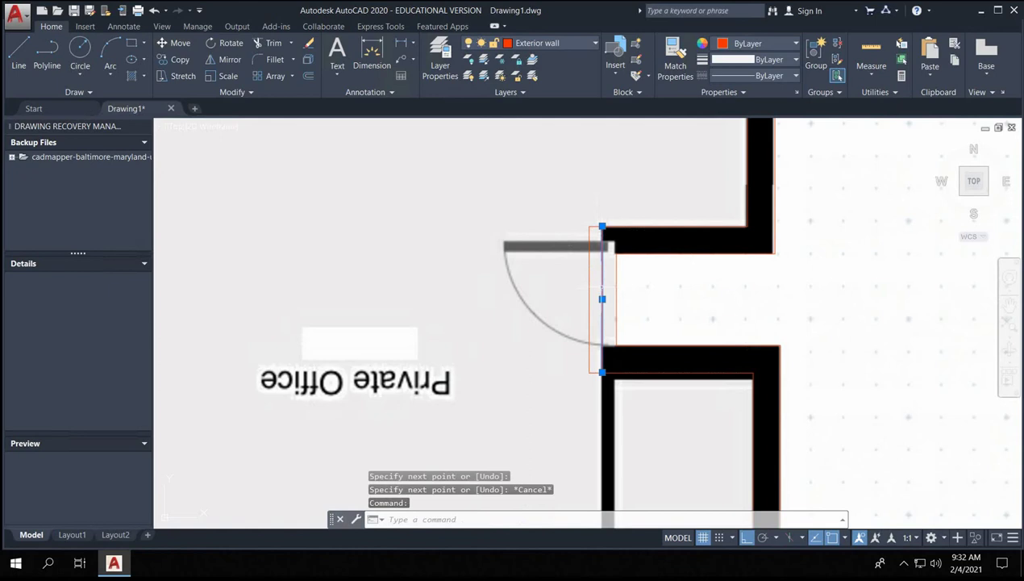
text(o)
key(Return)
text(10)
key(Return)
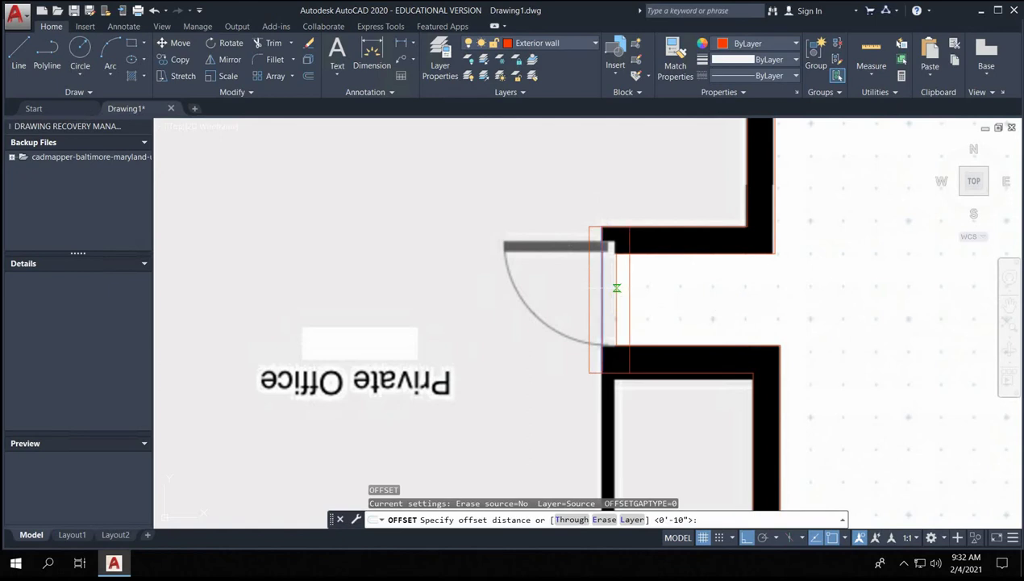
click(612, 278)
click(625, 287)
key(Escape)
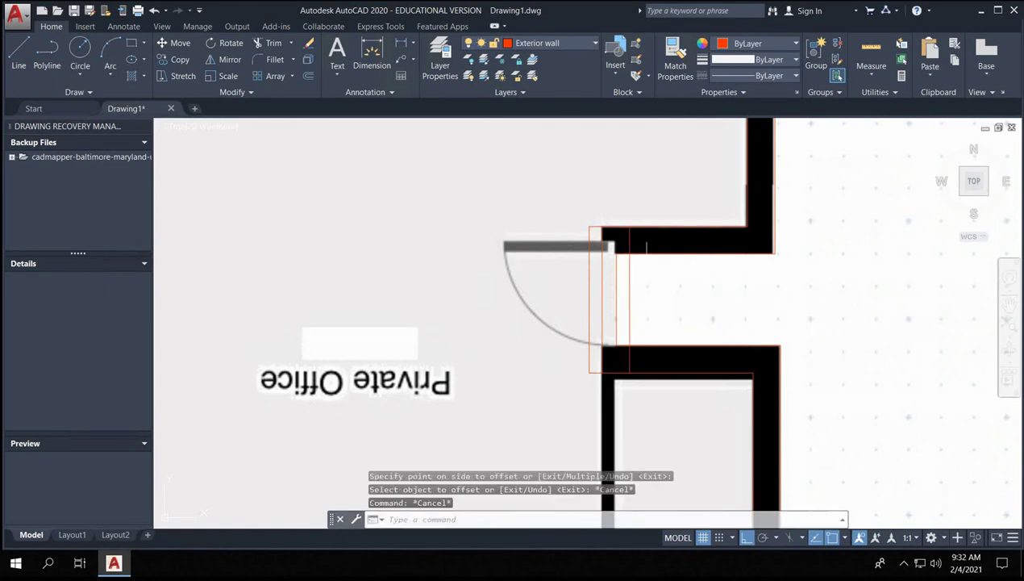
- Trim the overlapping line pieces at the top jamb and lower wall ends
scroll(724, 316, up, 3)
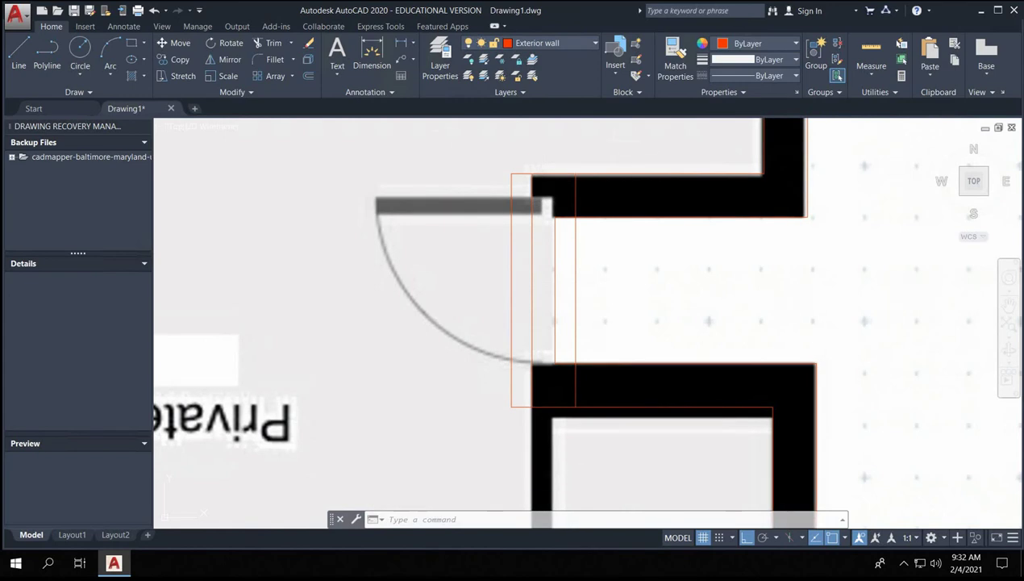
click(629, 151)
click(455, 446)
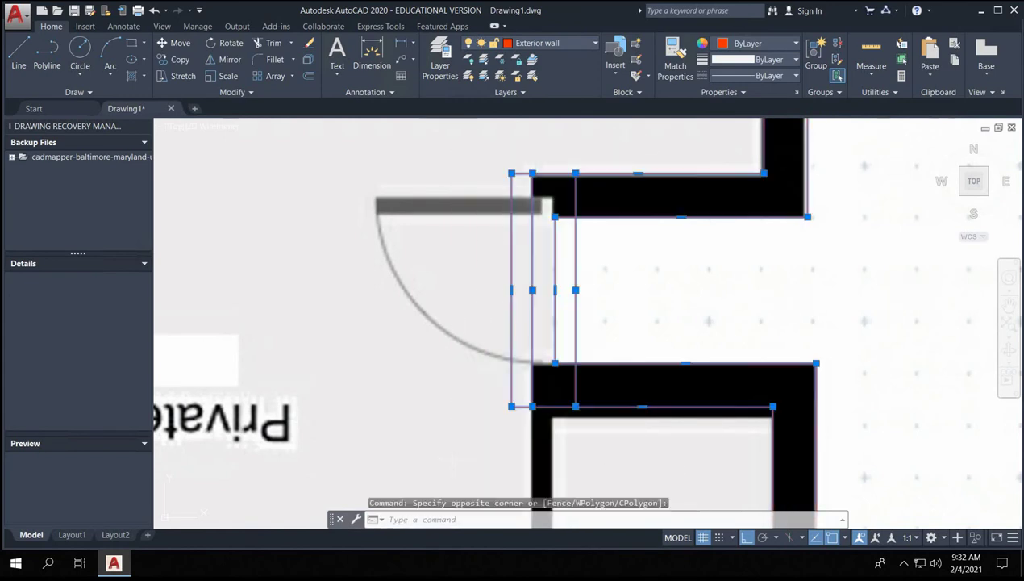
text(tr)
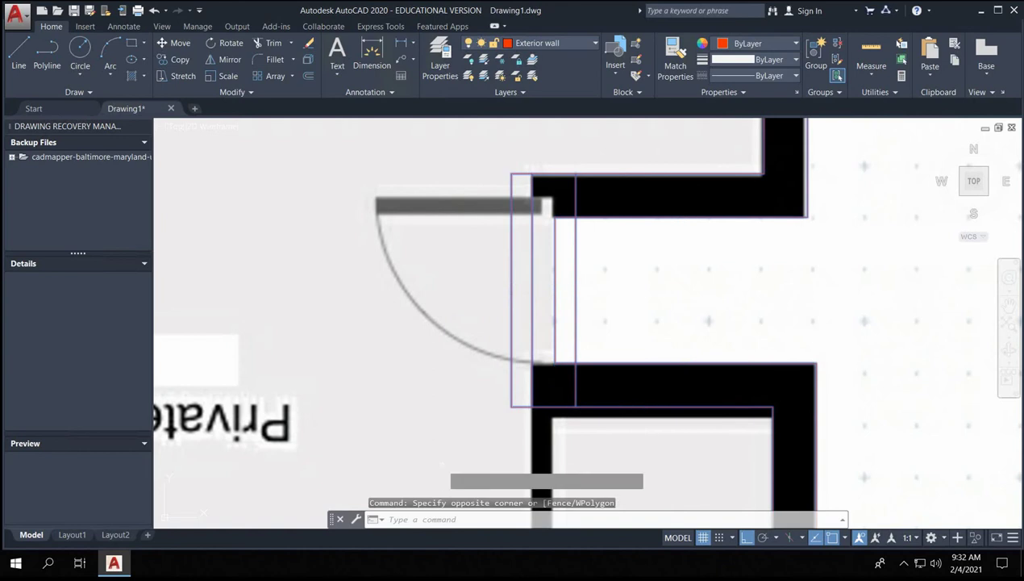
key(Return)
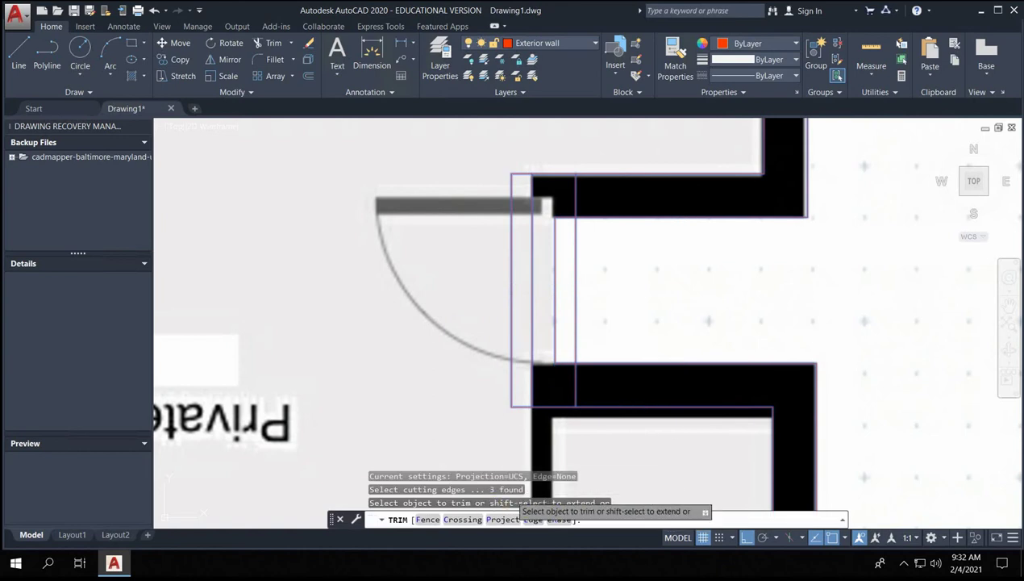
click(517, 179)
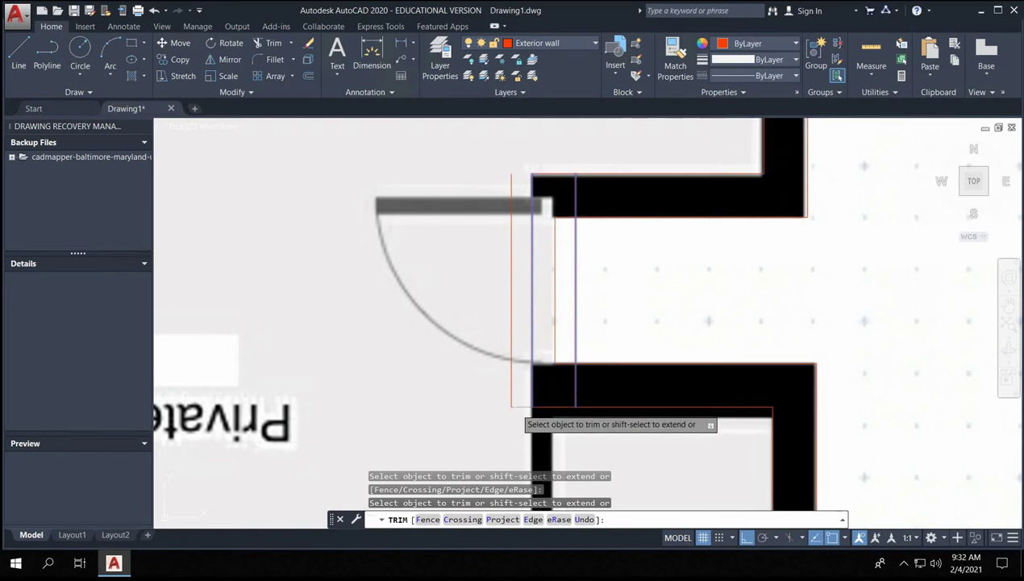
click(514, 399)
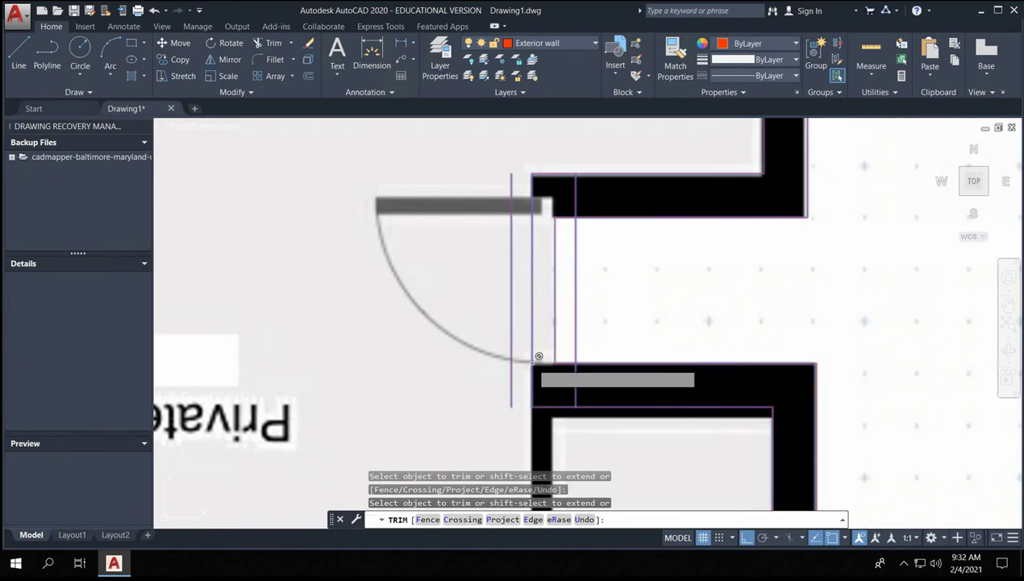
click(565, 213)
click(552, 212)
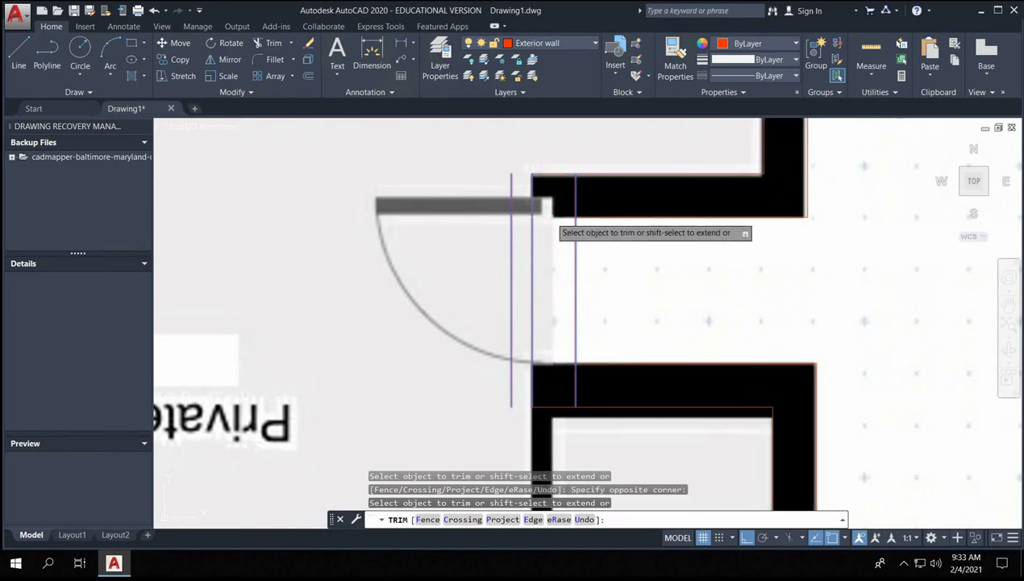
click(578, 204)
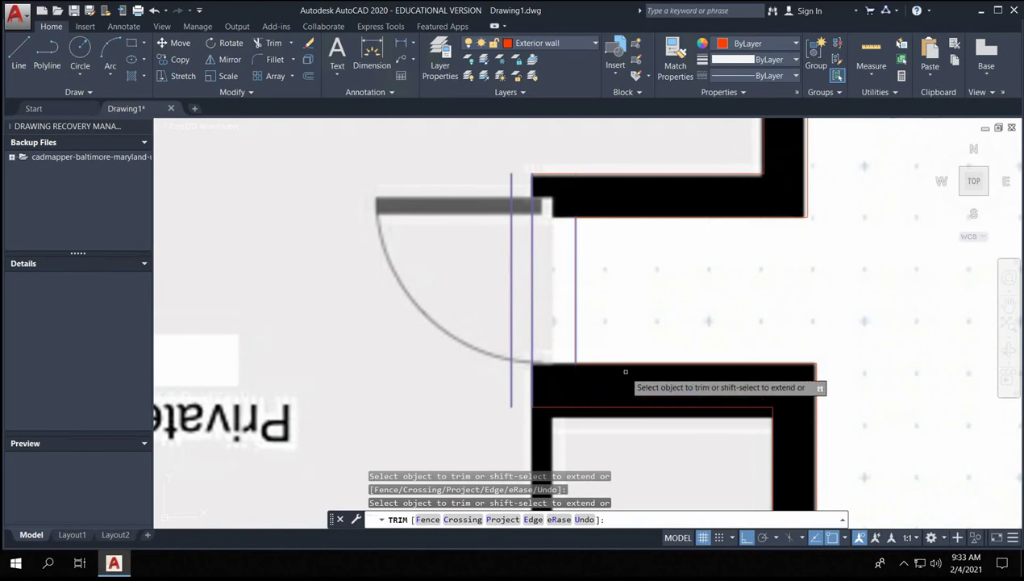
key(Escape)
key(Escape)
key(Escape)
- Erase the leftover vertical line near the opening
click(520, 189)
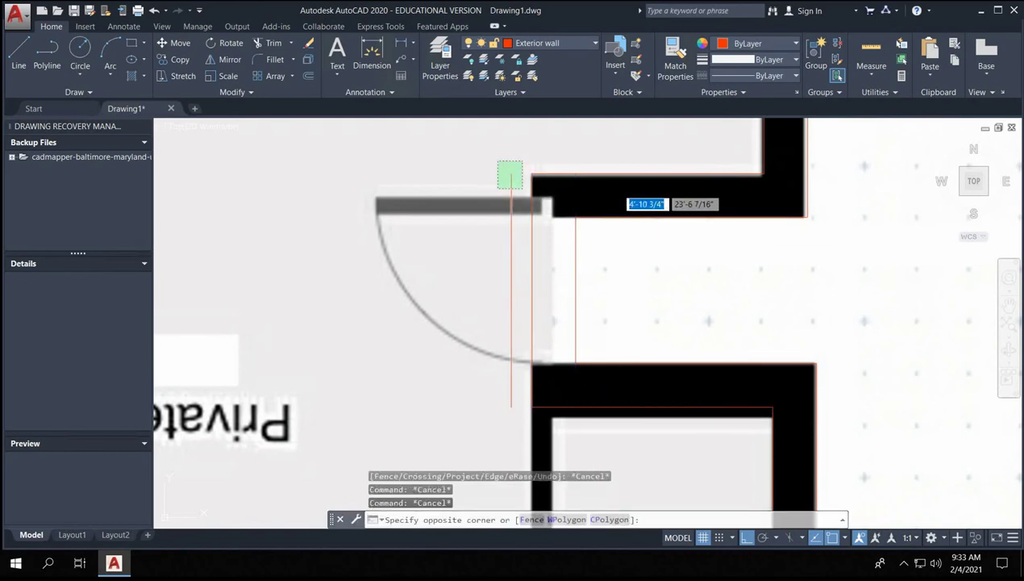
click(494, 160)
key(Delete)
click(499, 156)
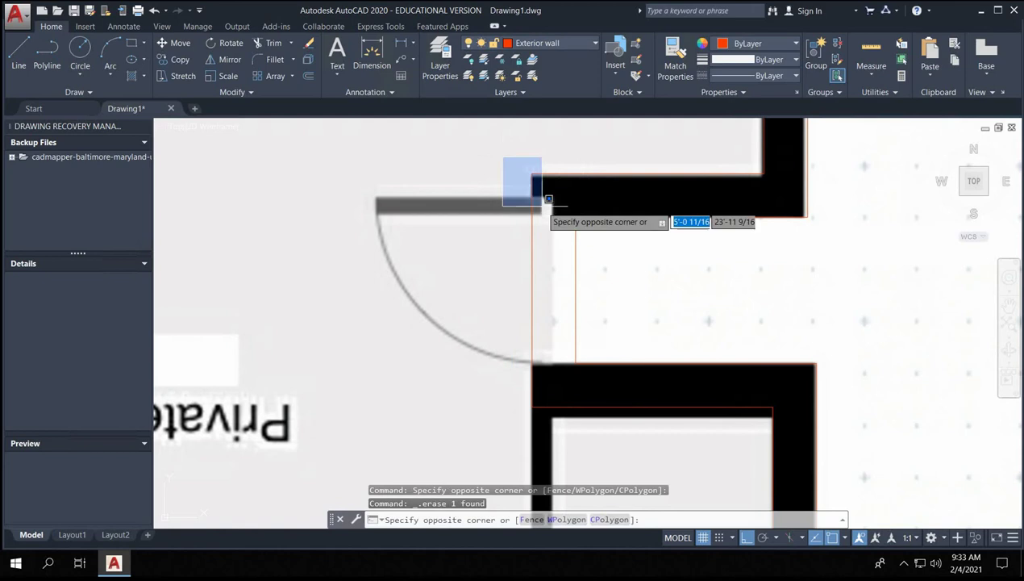
click(616, 445)
key(Escape)
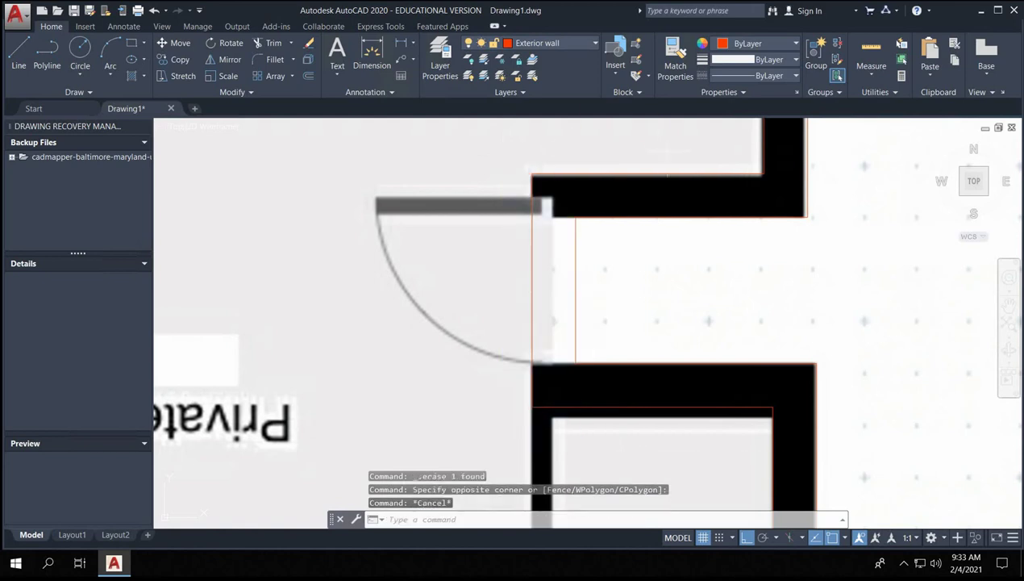
- Join the new lines and wall outlines into one polyline of 11 segments
click(668, 151)
click(504, 423)
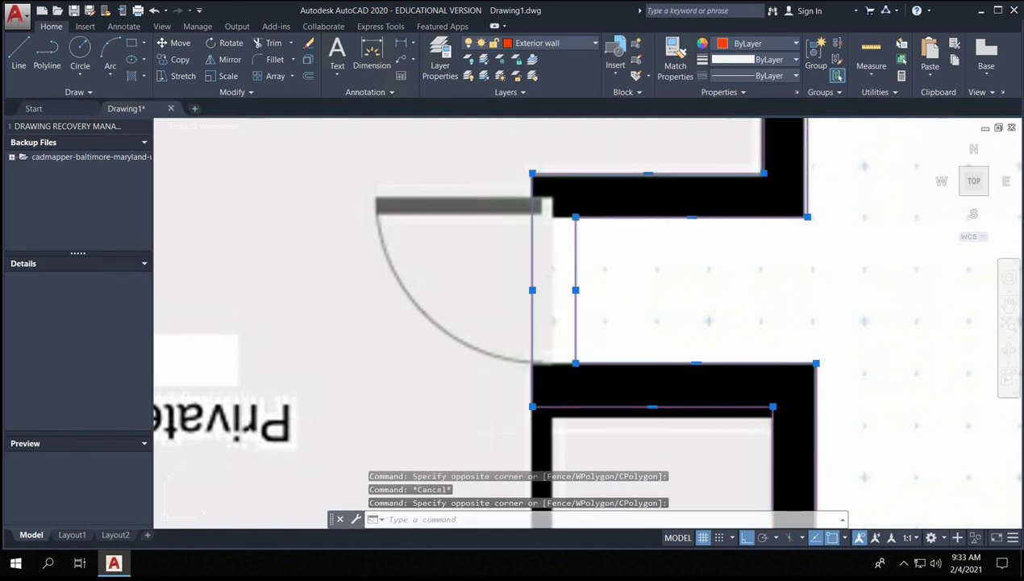
text(J)
key(Return)
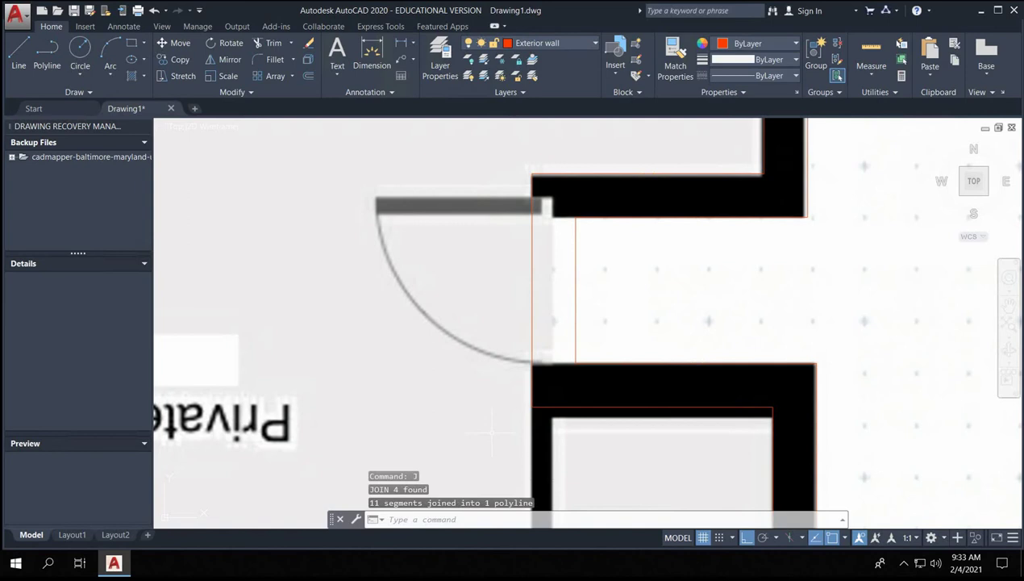
key(Escape)
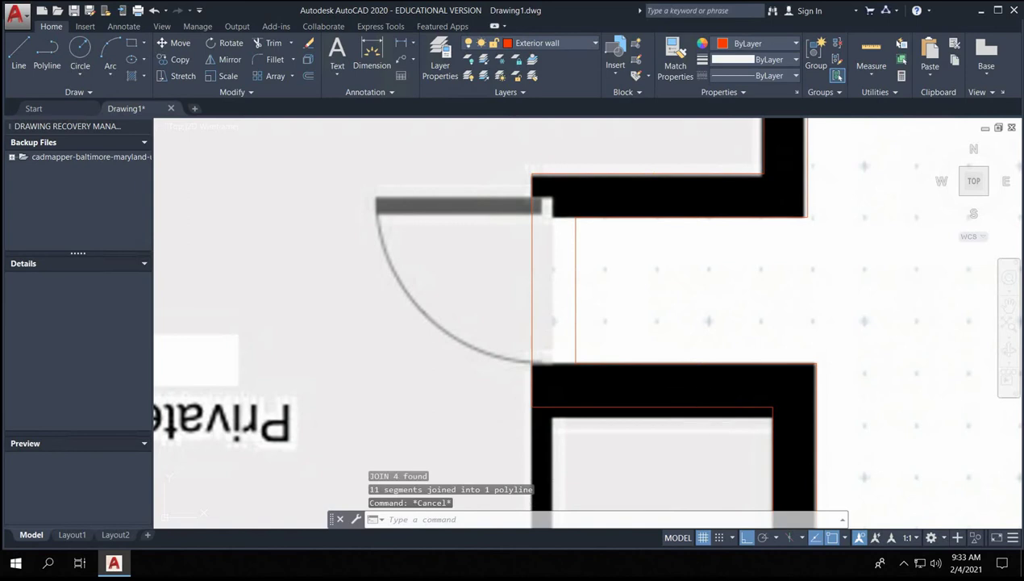
click(628, 398)
scroll(599, 235, down, 3)
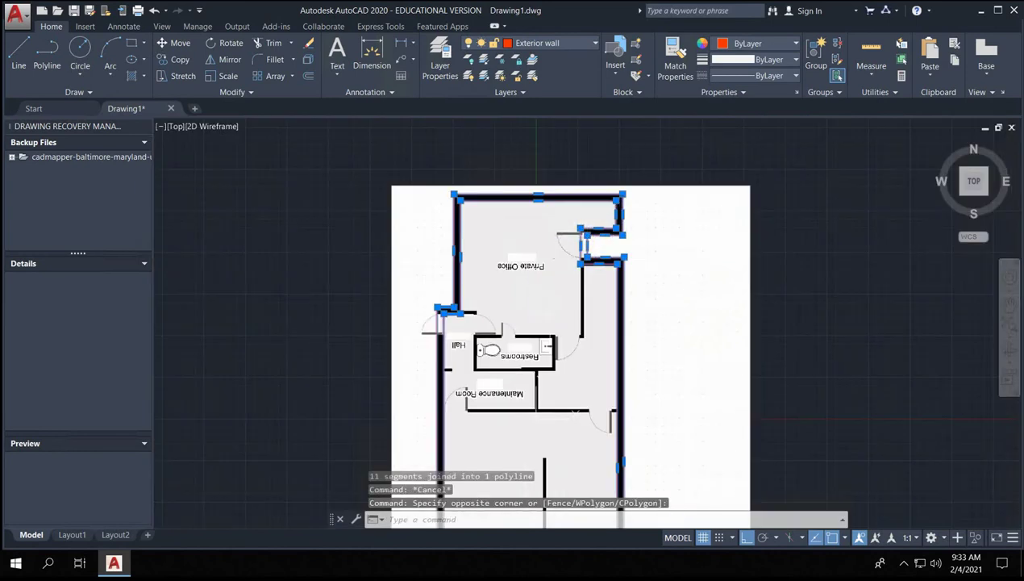
- Clear the selection and make Interior Wall the current layer
key(Escape)
key(Escape)
scroll(496, 342, up, 2)
scroll(626, 321, up, 4)
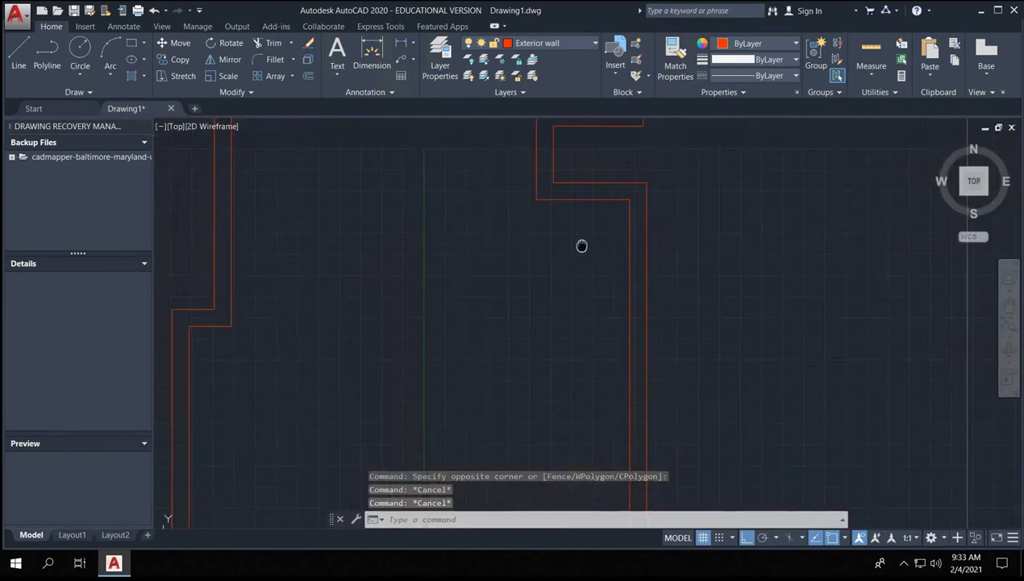
scroll(580, 244, down, 2)
click(556, 44)
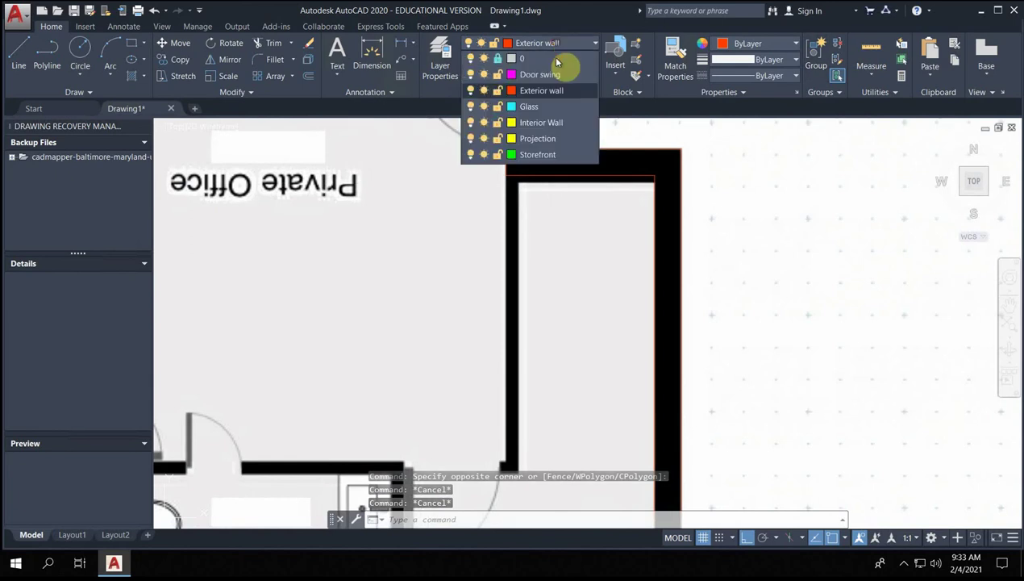
click(533, 123)
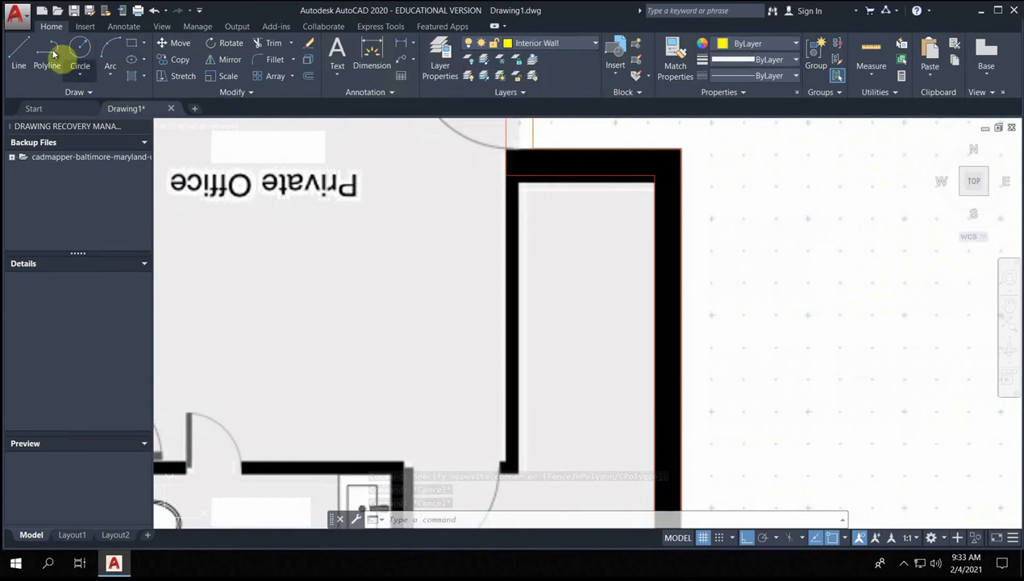
- Trace a polyline from the Private Office's right wall down and across to the Hall wall corner
click(49, 41)
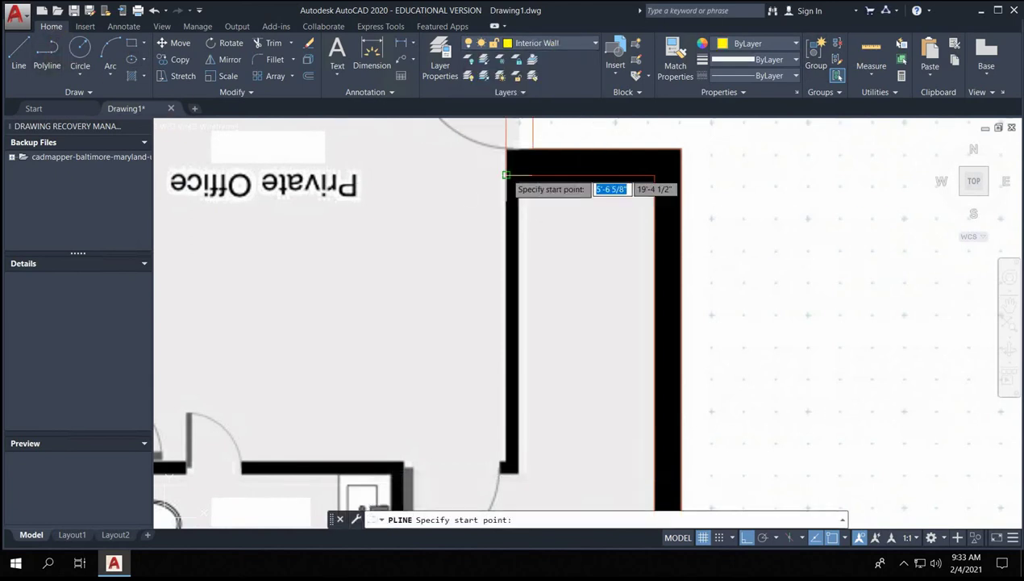
click(506, 175)
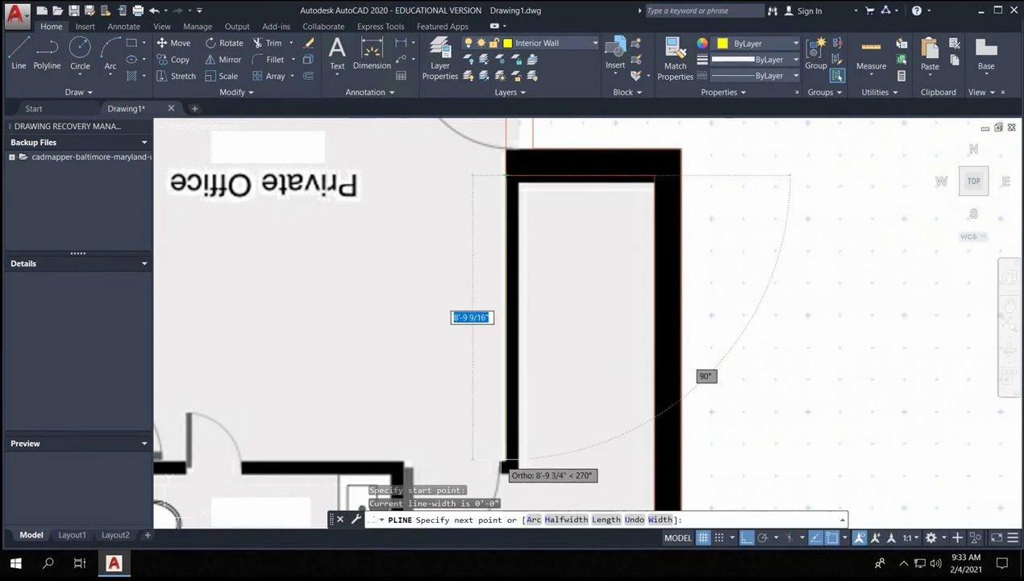
click(507, 461)
middle_drag(334, 466, 507, 434)
scroll(508, 434, up, 2)
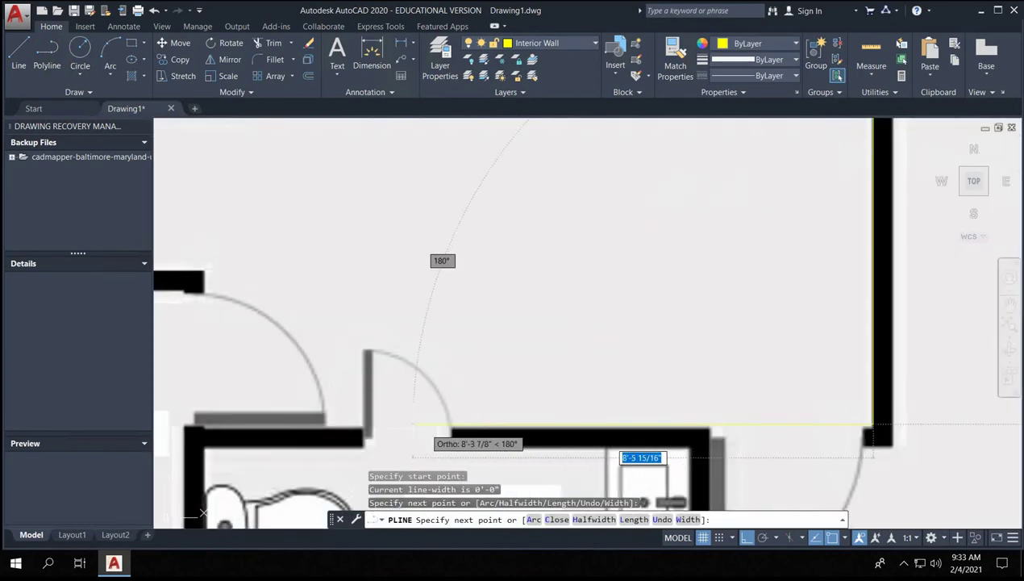
middle_drag(184, 433, 370, 421)
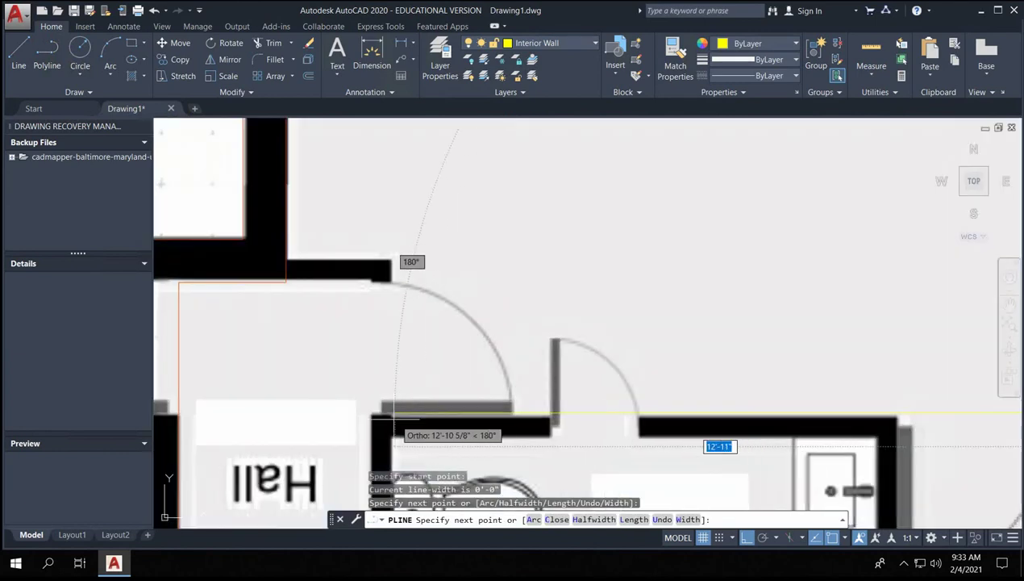
click(391, 413)
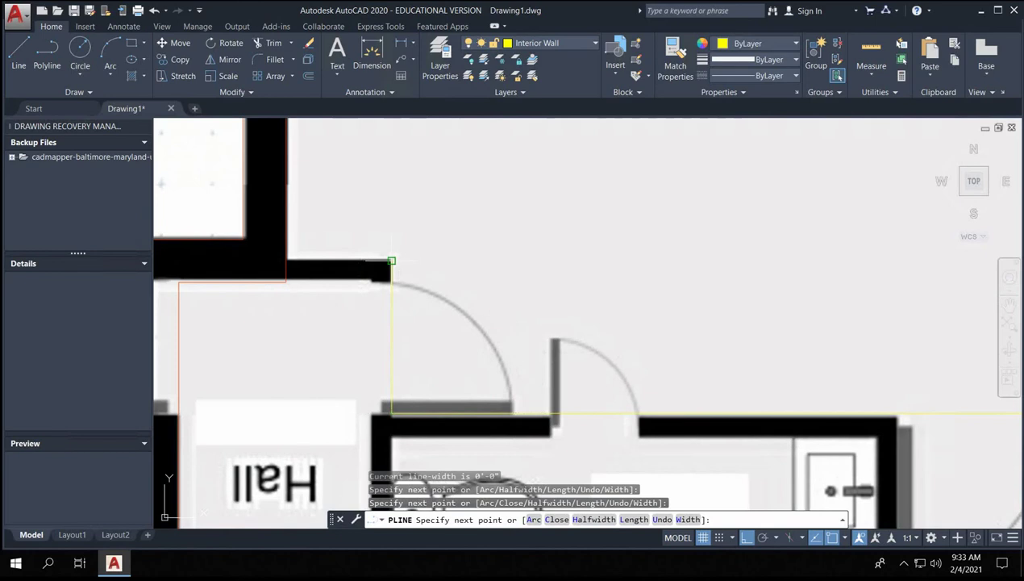
click(391, 259)
click(286, 259)
key(Return)
middle_drag(515, 310, 410, 225)
scroll(658, 335, up, 2)
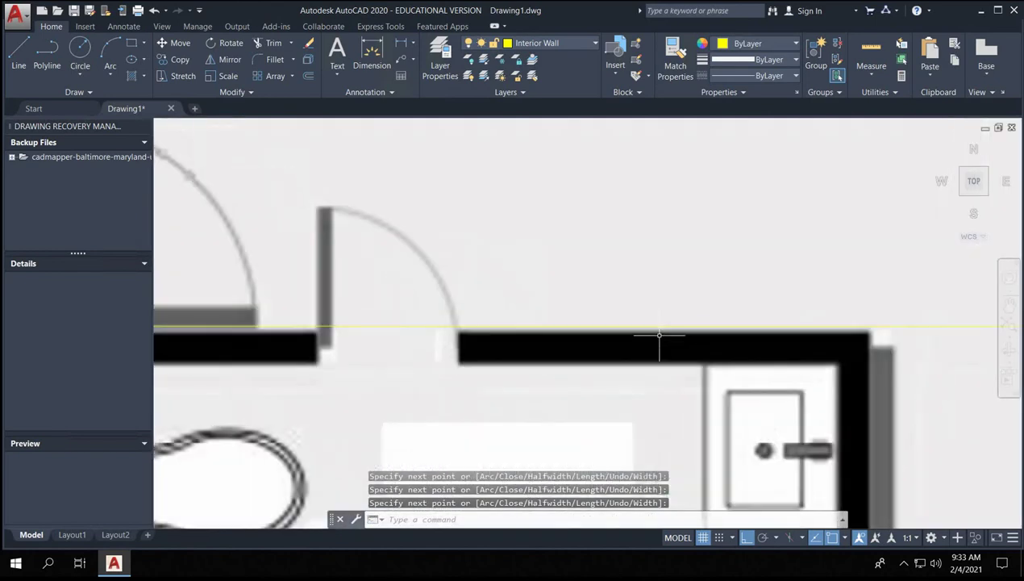
- Measure the Private Office wall thickness with DIST, then cancel
text(dist)
key(Return)
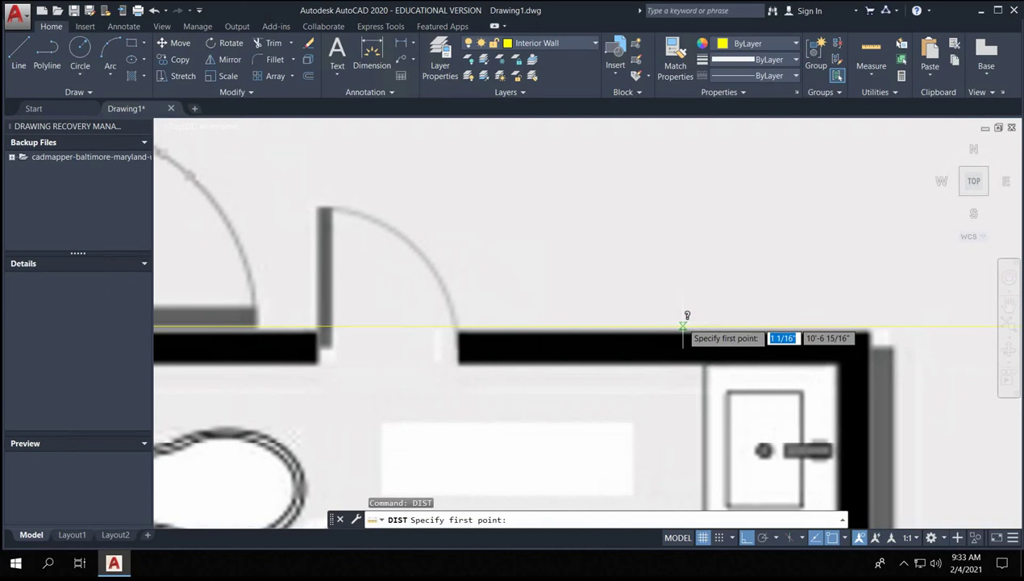
click(683, 327)
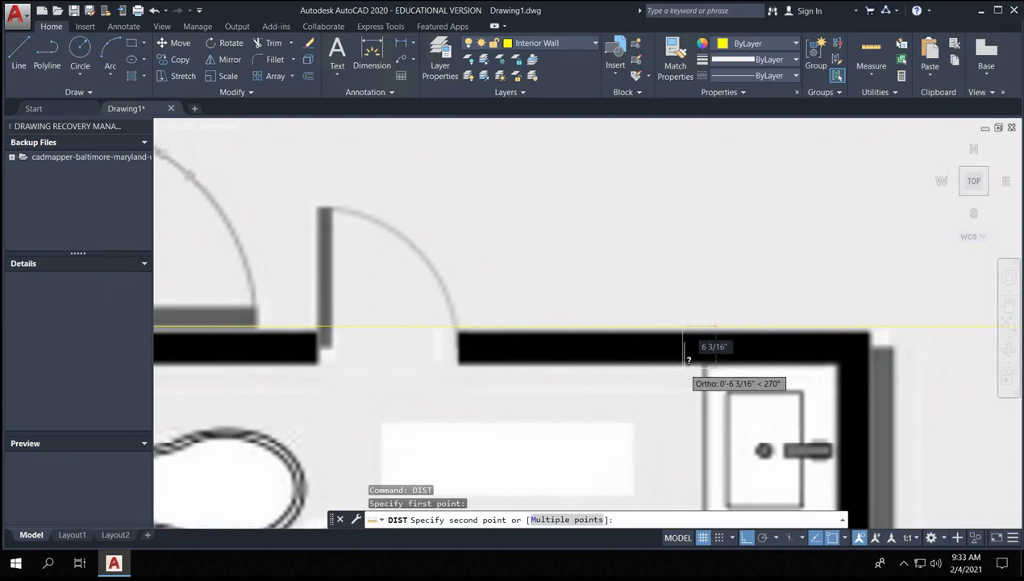
scroll(685, 355, down, 5)
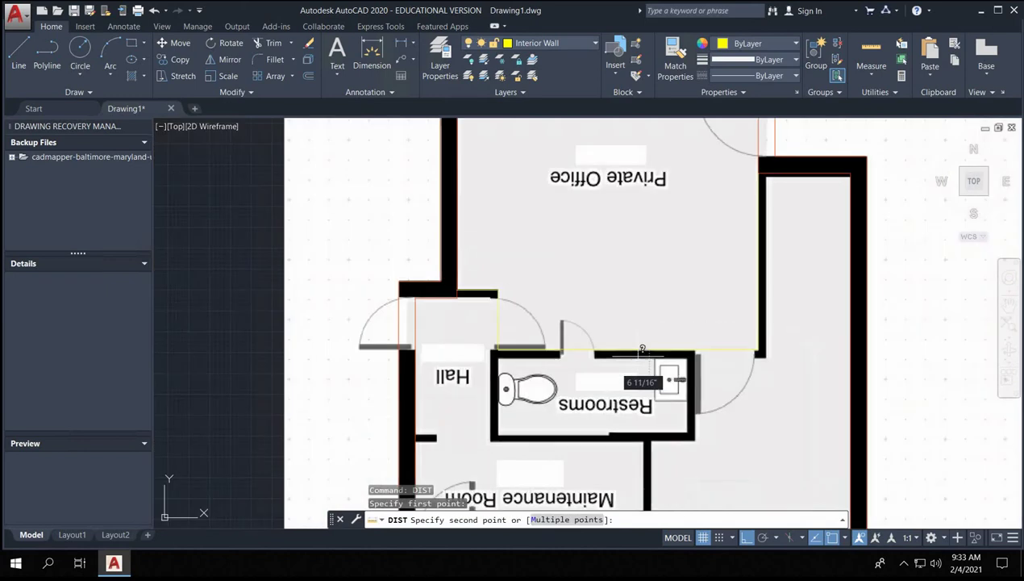
key(Escape)
- Offset the traced wall polyline 6 inches to form the wall's second face
click(715, 316)
click(684, 370)
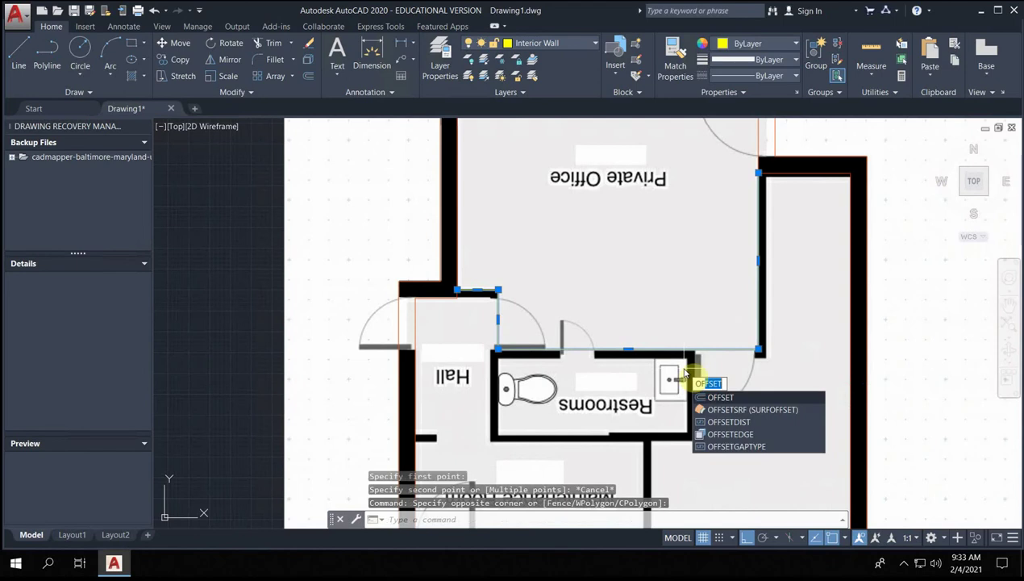
click(720, 398)
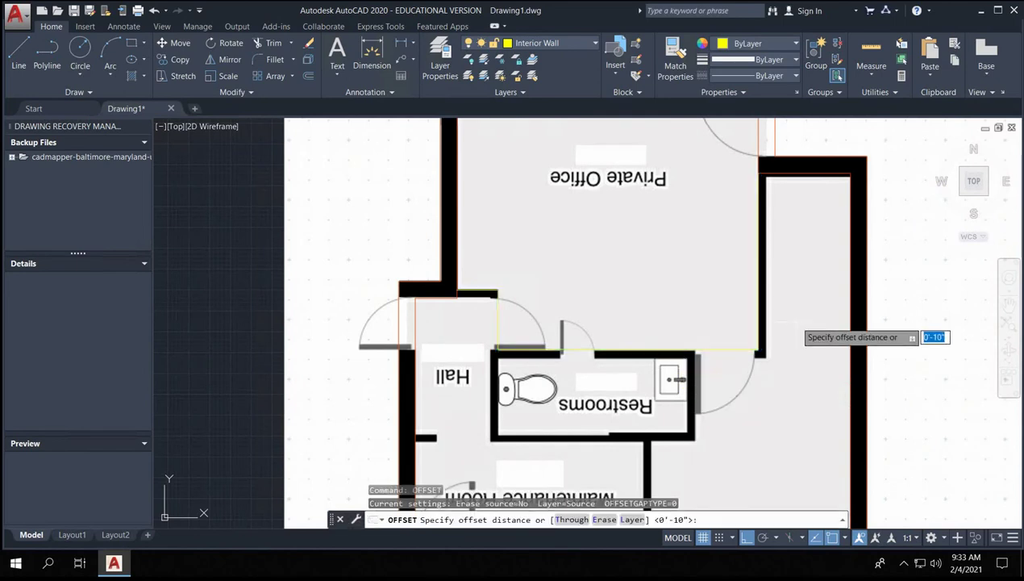
text(6)
key(Return)
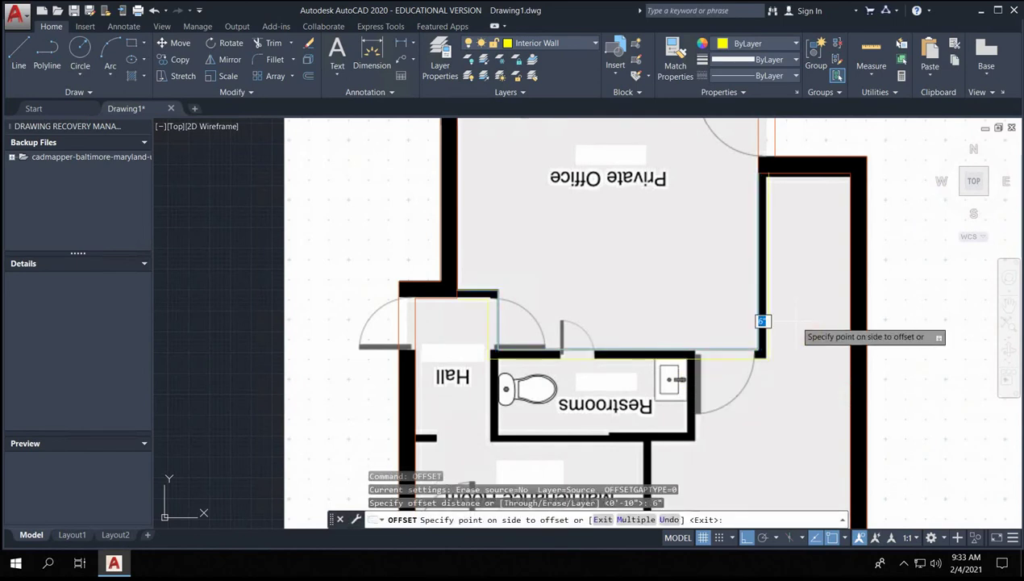
click(794, 322)
scroll(496, 304, up, 5)
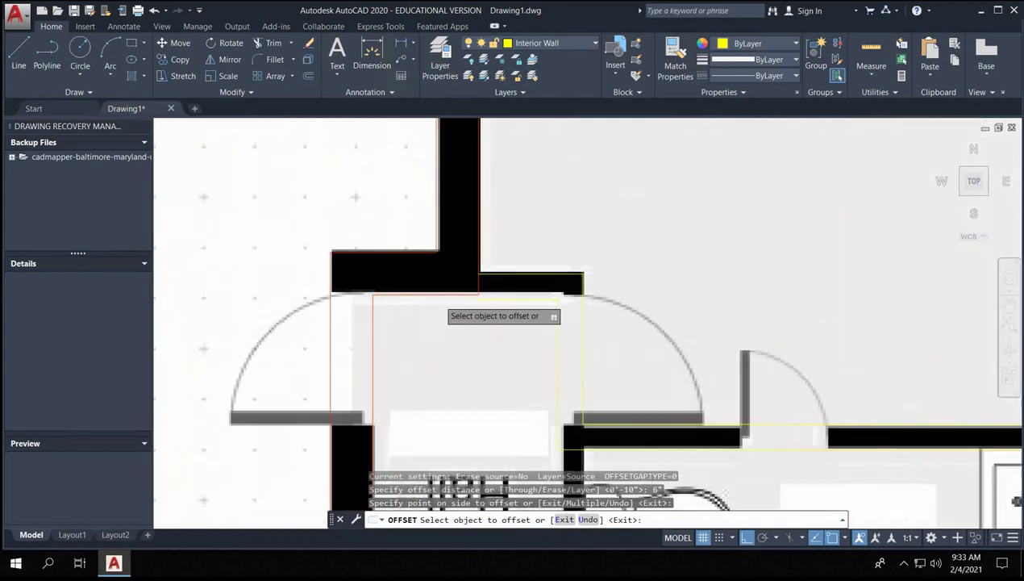
key(Escape)
scroll(490, 237, down, 5)
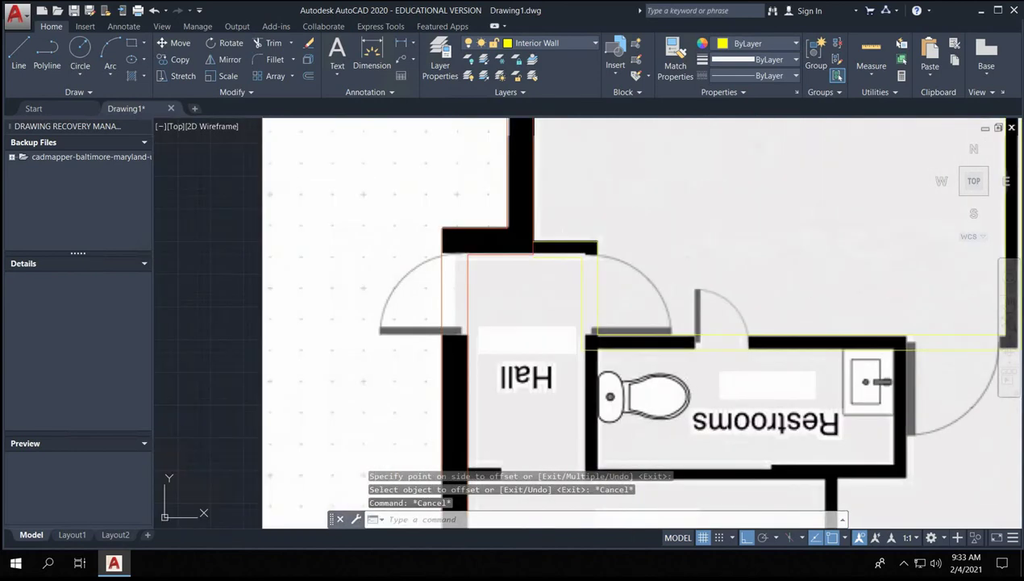
scroll(907, 370, up, 5)
- Measure the thickness of the wall at the top of the Hall, then cancel
scroll(700, 354, down, 5)
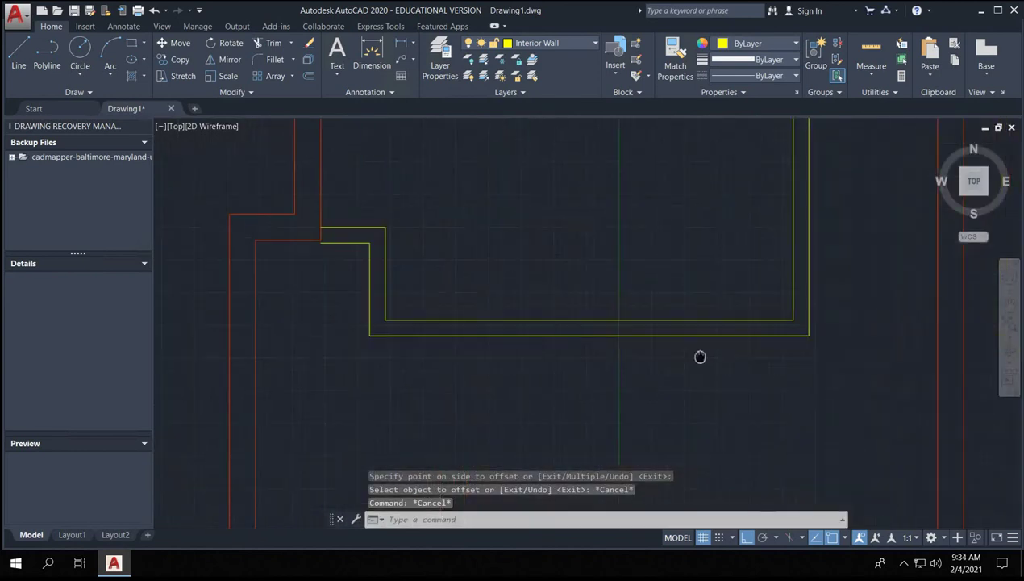
scroll(800, 317, up, 3)
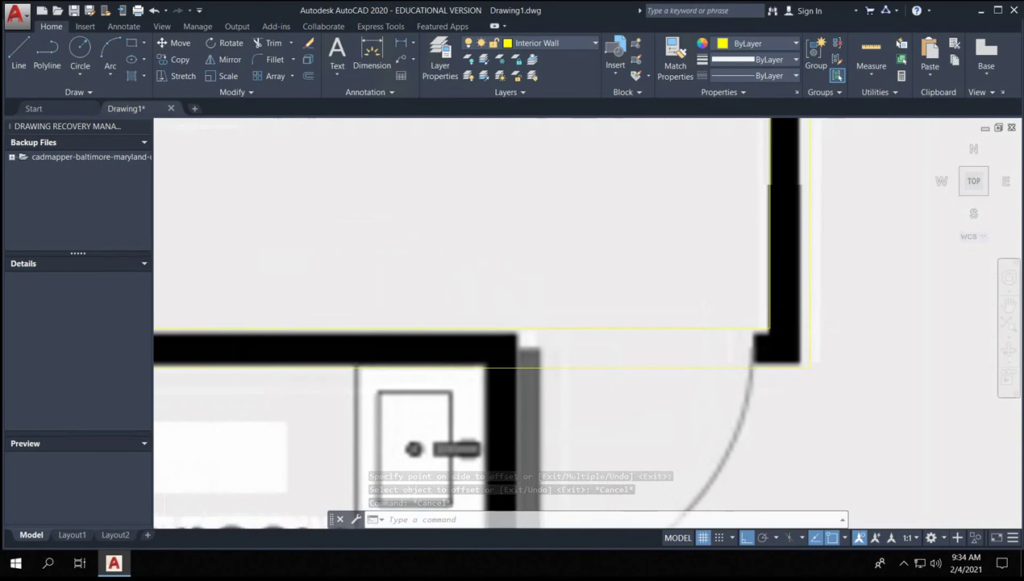
scroll(573, 313, down, 5)
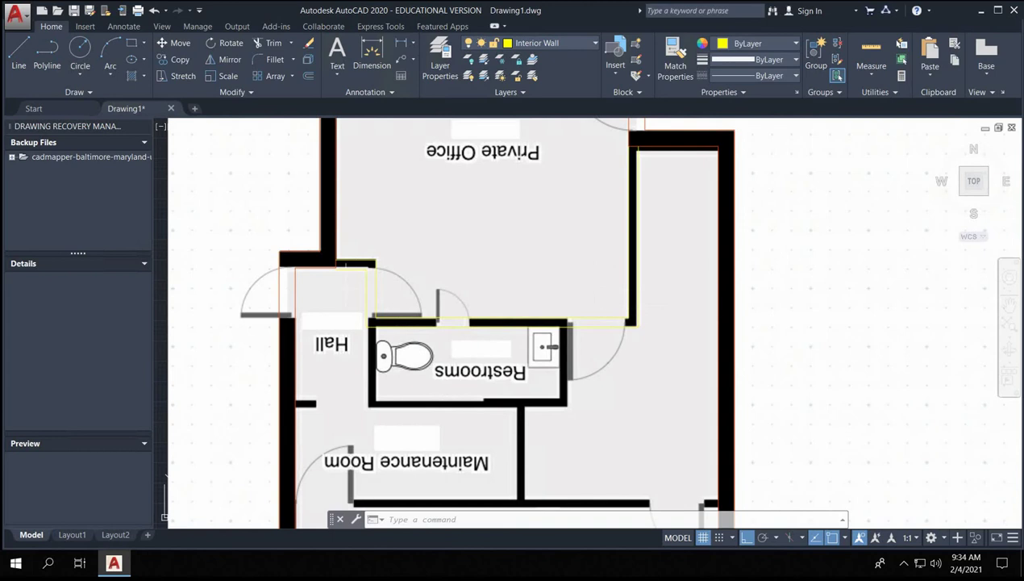
scroll(311, 233, up, 5)
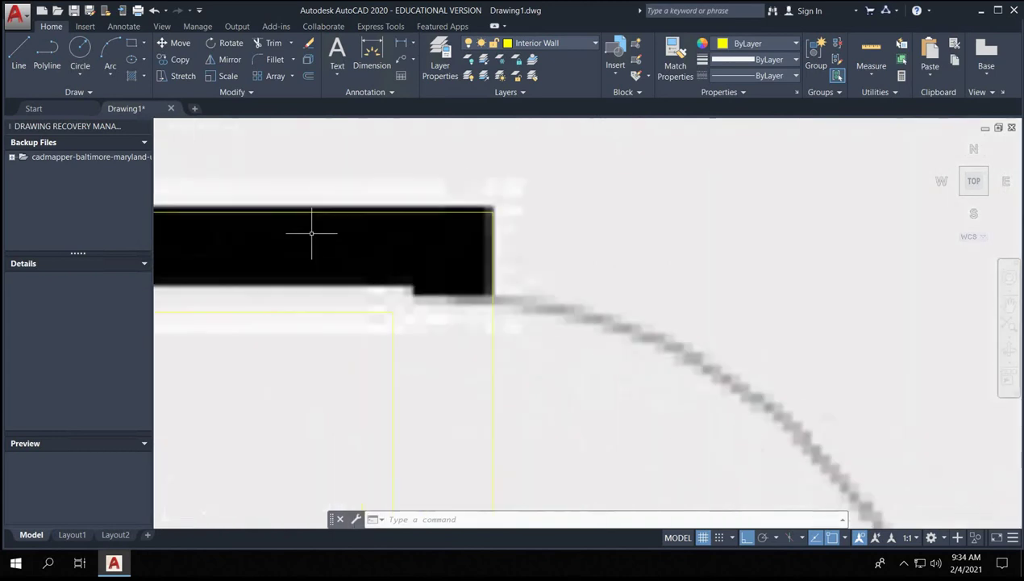
text(t)
key(Return)
click(322, 213)
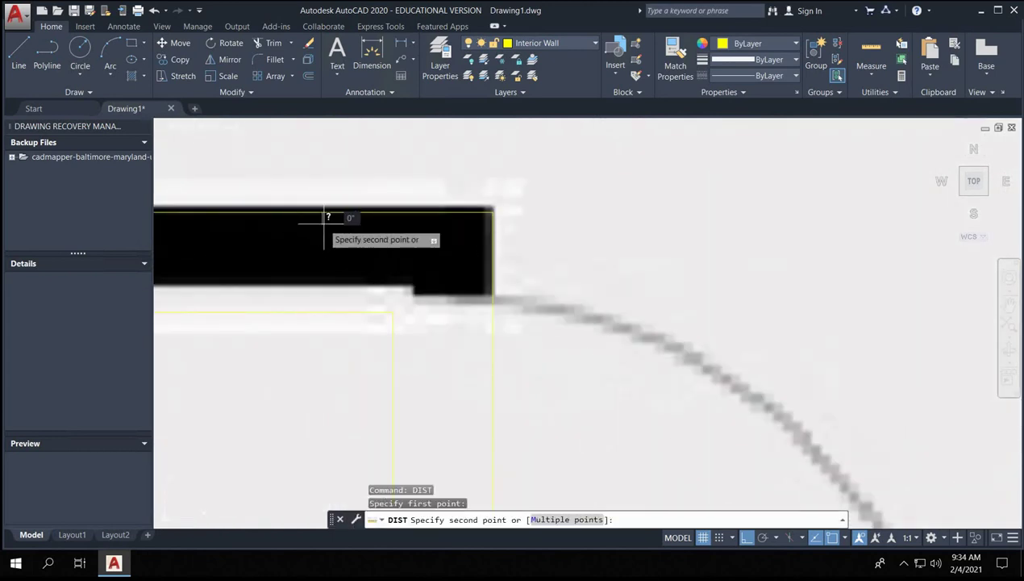
key(Escape)
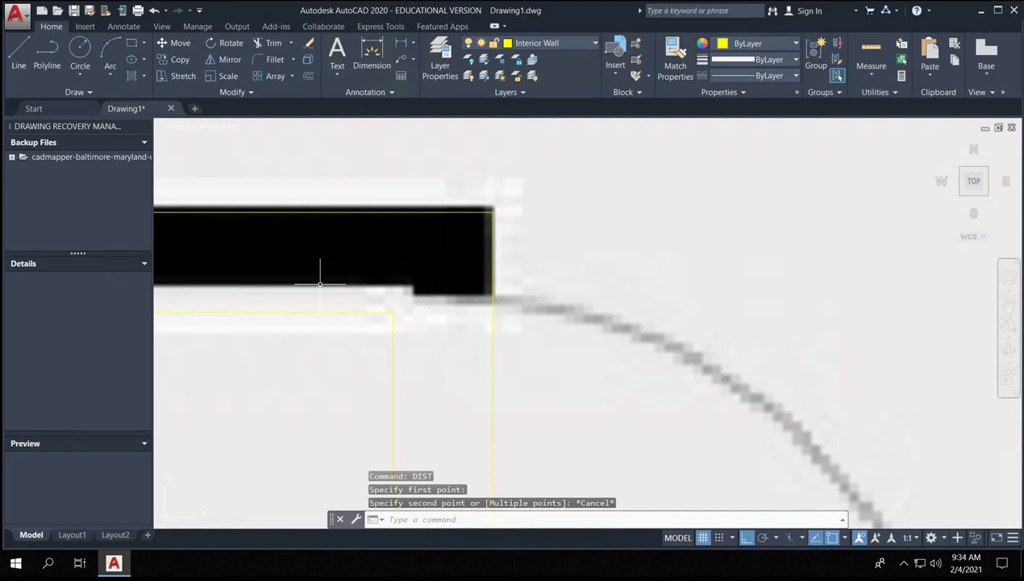
- Offset the Hall wall line 4.5 inches to add its parallel face
scroll(346, 267, down, 4)
click(366, 259)
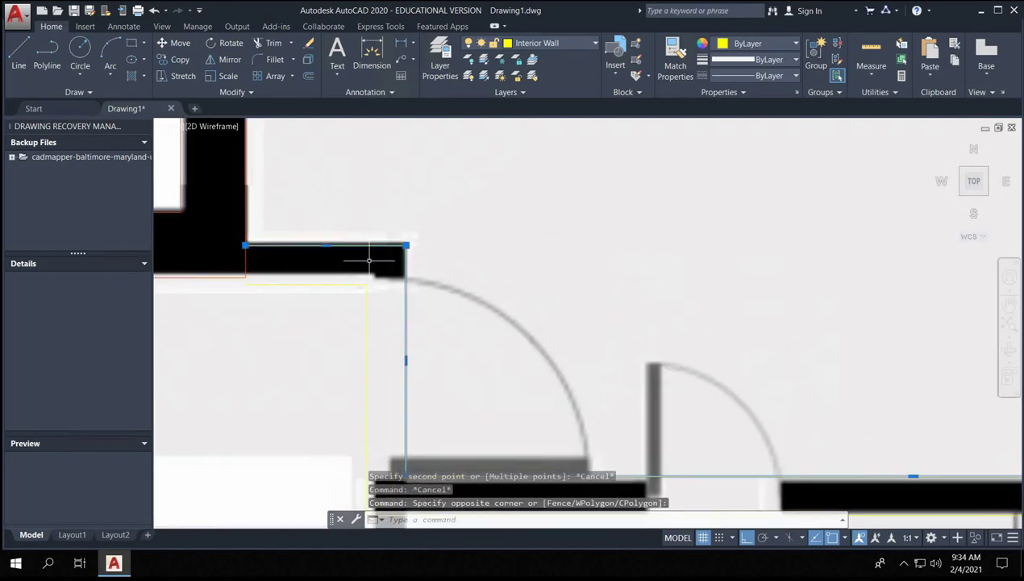
text(t)
key(Return)
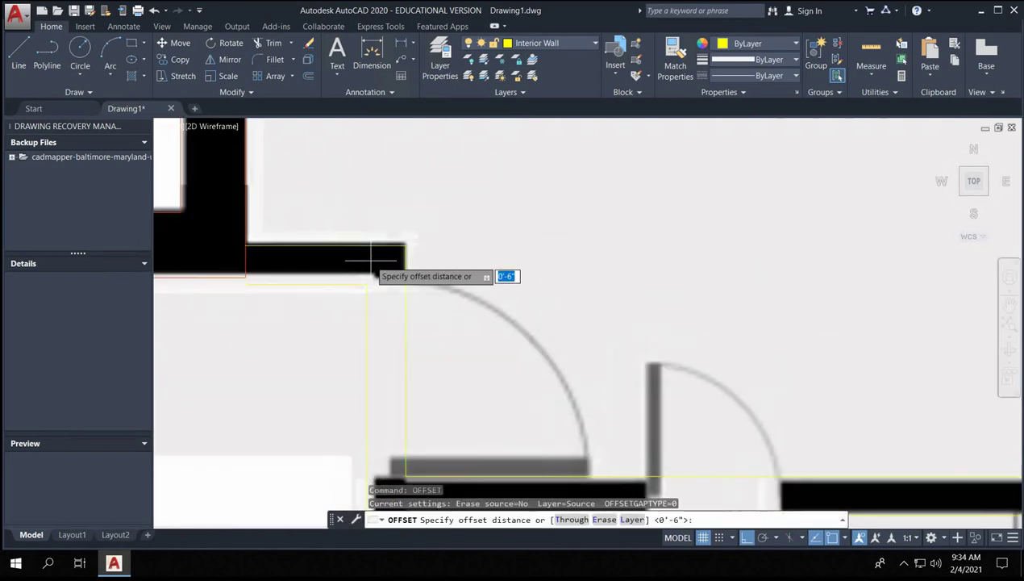
key(Return)
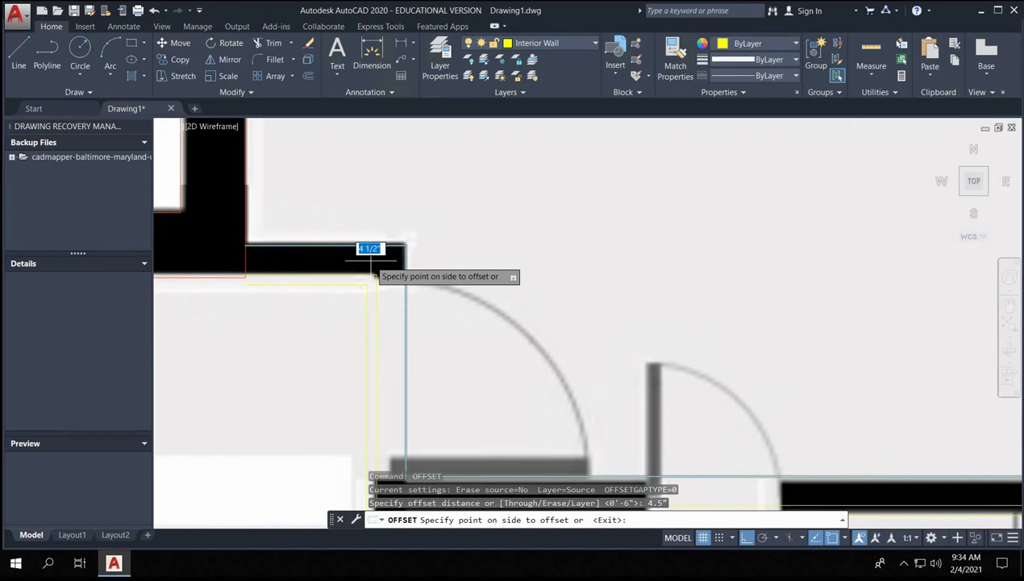
click(373, 275)
scroll(373, 275, down, 4)
key(Escape)
key(Escape)
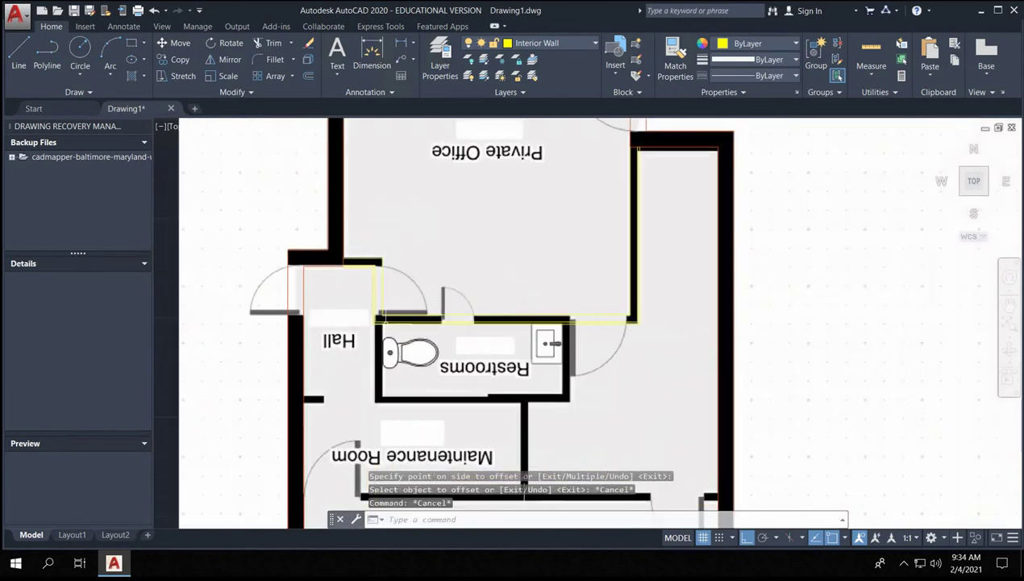
scroll(376, 318, up, 5)
scroll(381, 345, down, 1)
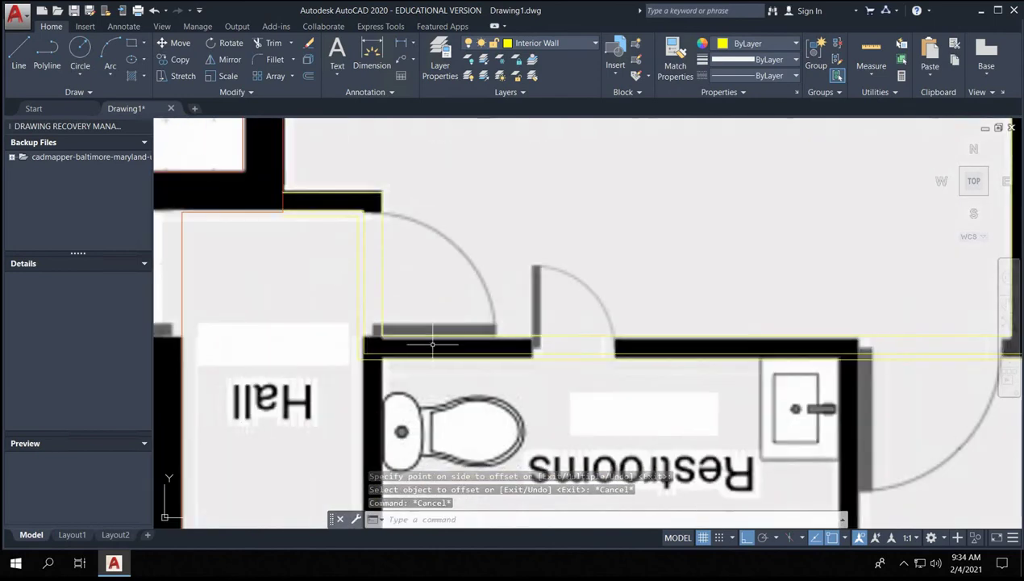
click(464, 333)
text(l)
key(Return)
scroll(463, 330, up, 5)
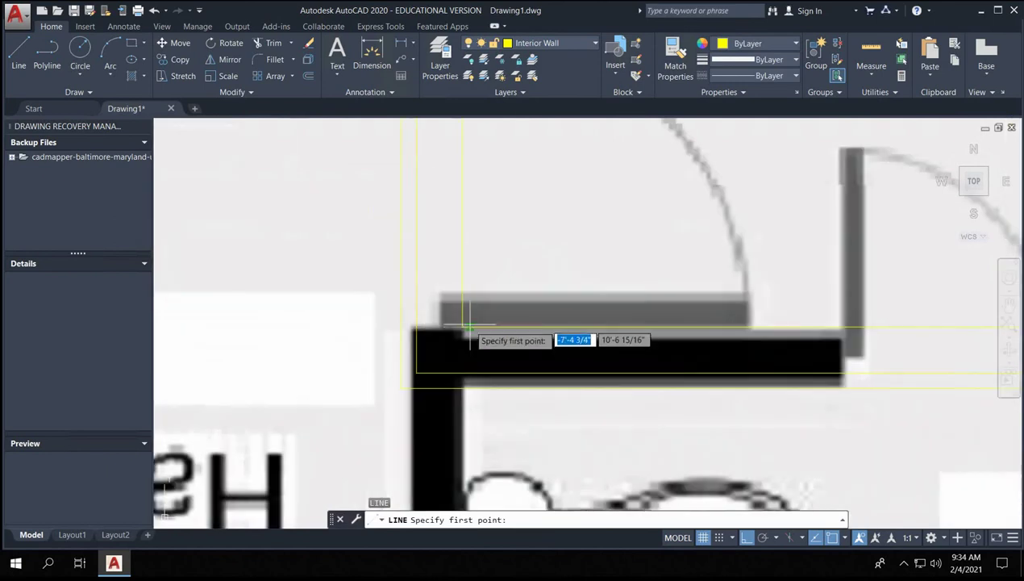
click(464, 329)
click(400, 327)
key(Return)
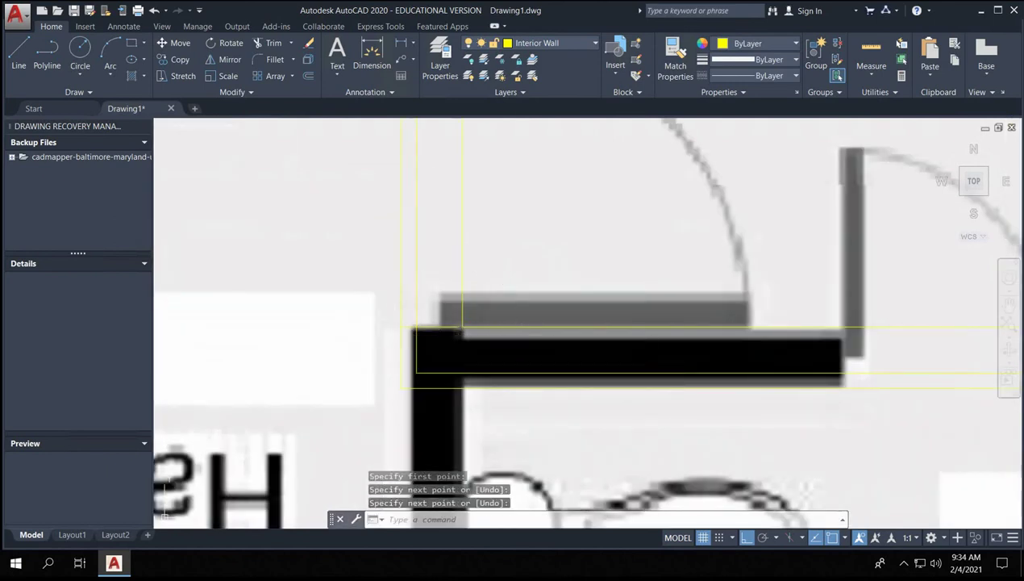
click(456, 315)
click(440, 345)
key(Delete)
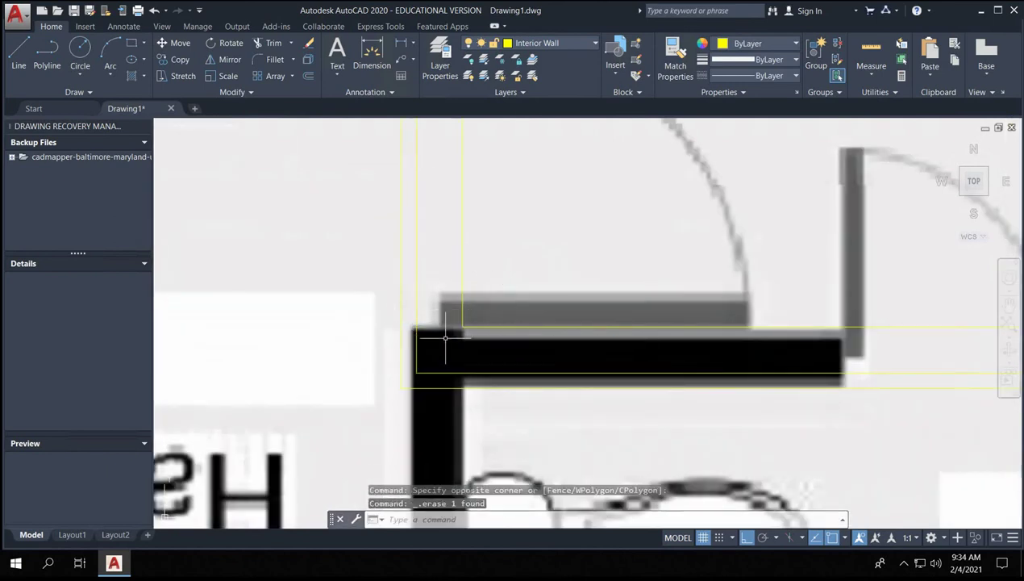
key(l)
key(Return)
click(463, 329)
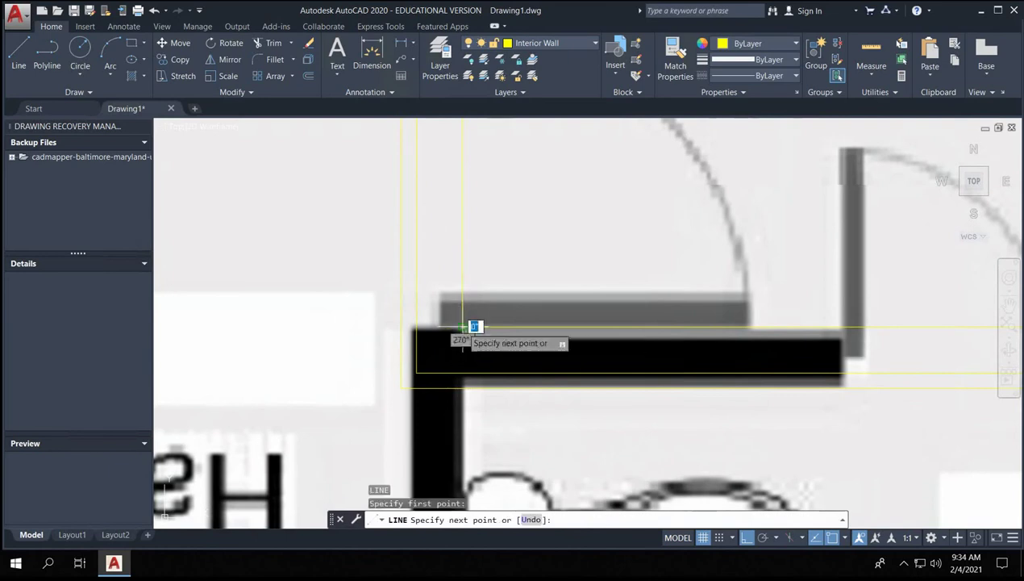
click(400, 334)
key(Return)
scroll(401, 334, down, 3)
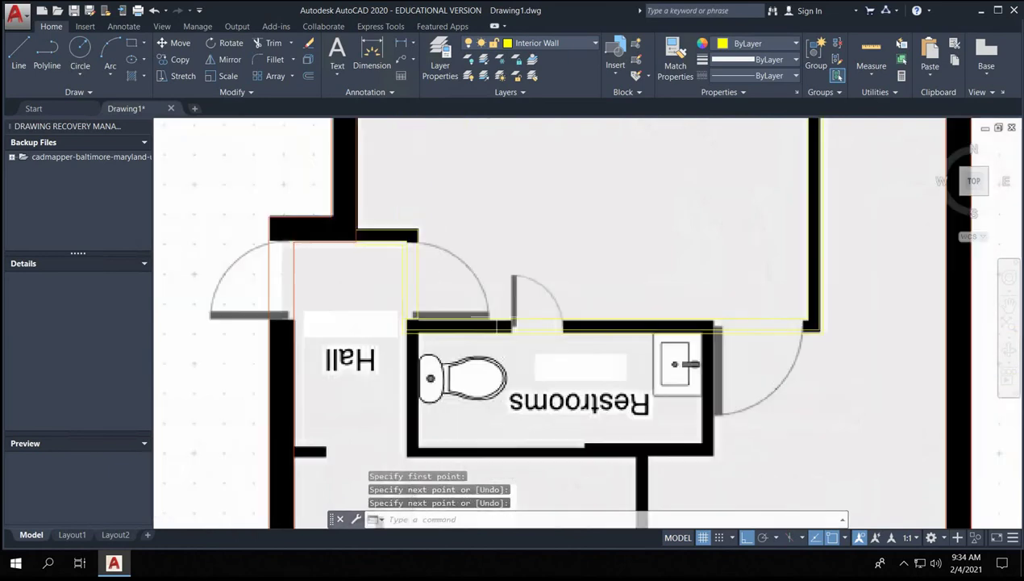
scroll(810, 326, up, 8)
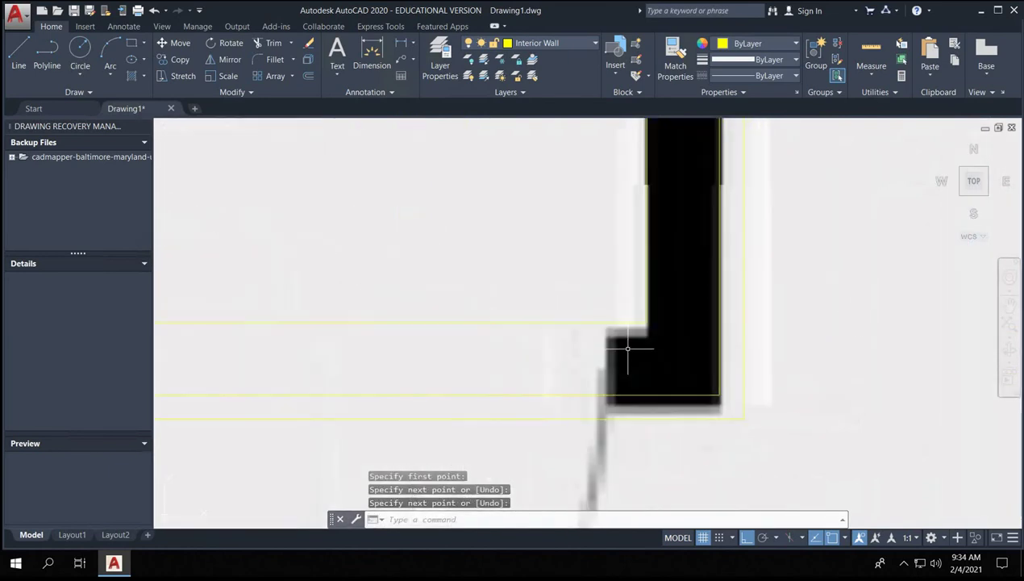
key(l)
key(Return)
click(743, 322)
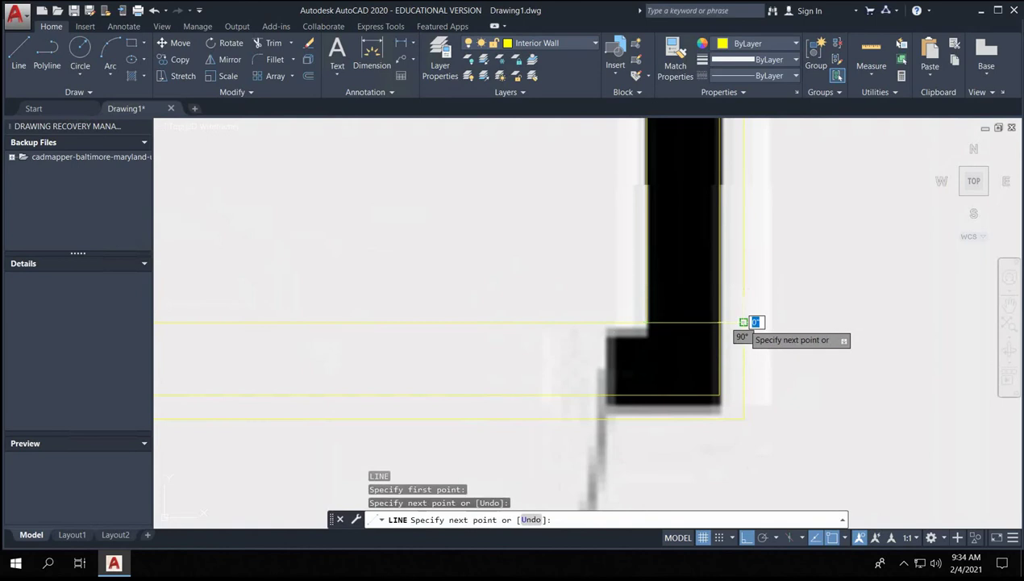
key(Escape)
scroll(743, 323, down, 5)
scroll(564, 306, down, 4)
scroll(597, 297, up, 5)
scroll(597, 297, down, 5)
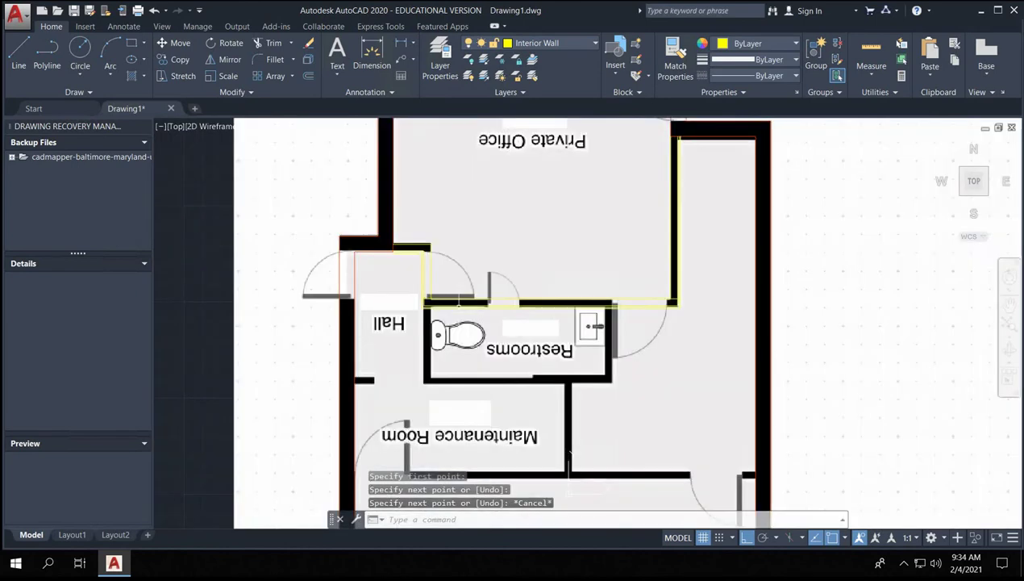
scroll(430, 311, up, 6)
scroll(430, 310, down, 6)
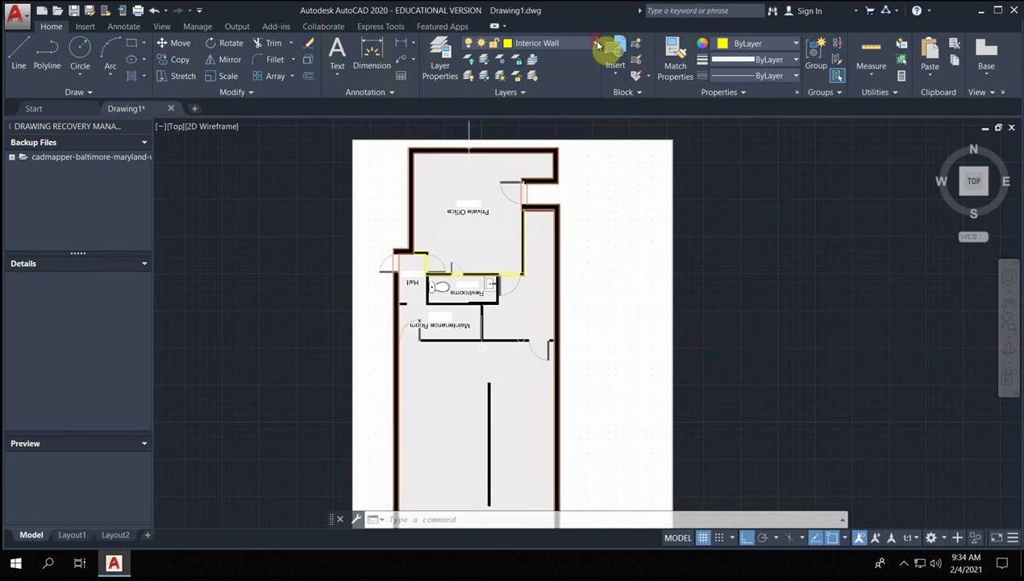
- Unlock layer 0, set the plan image's Fade to 75, then relock layer 0
click(596, 44)
click(498, 59)
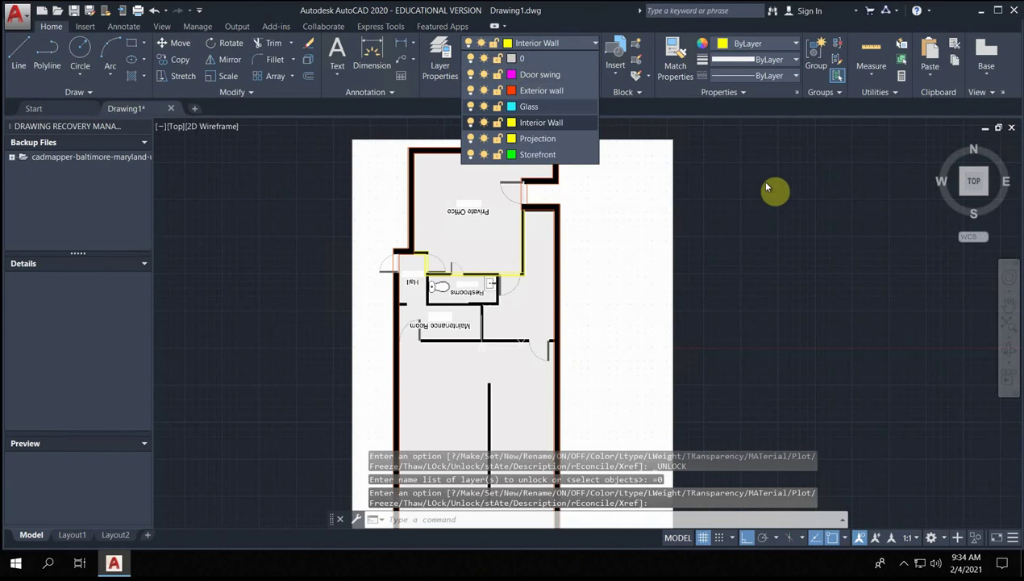
click(721, 203)
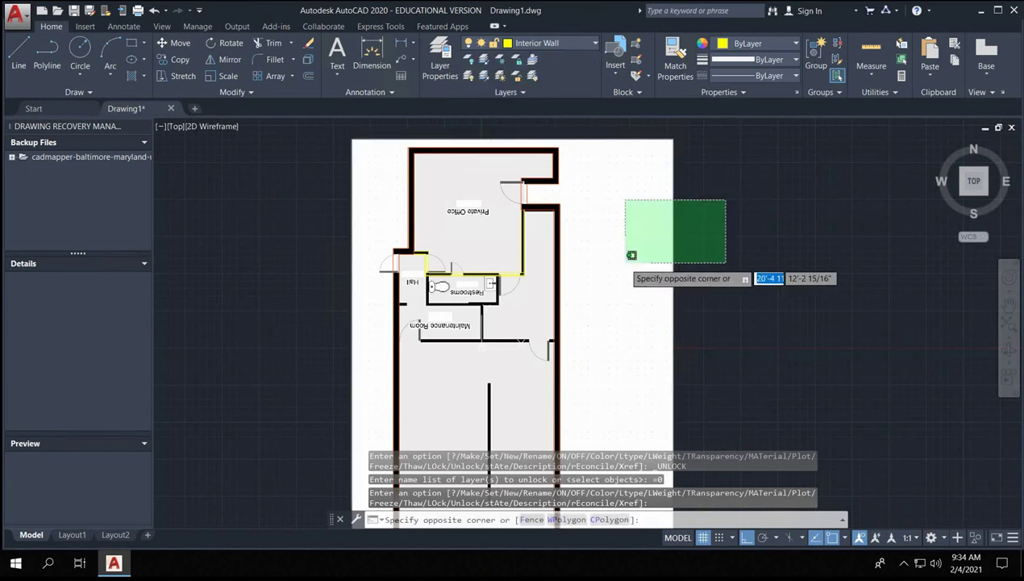
click(625, 261)
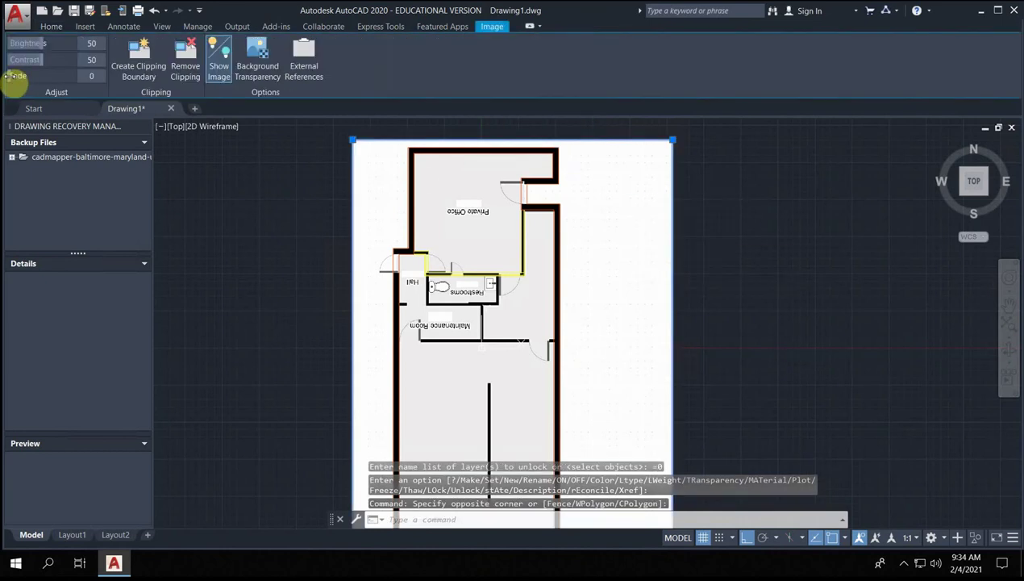
drag(13, 75, 84, 82)
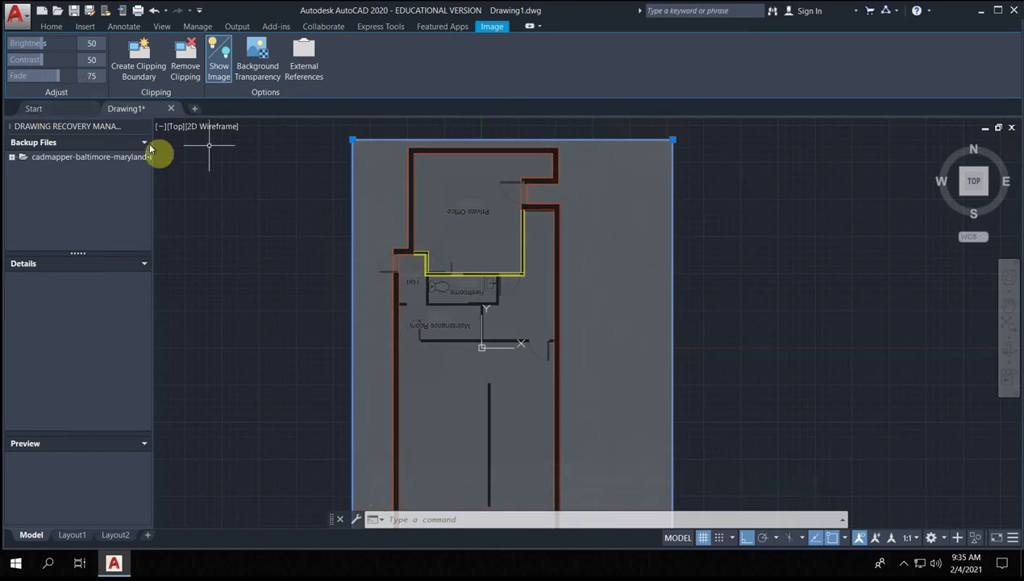
click(227, 257)
key(Escape)
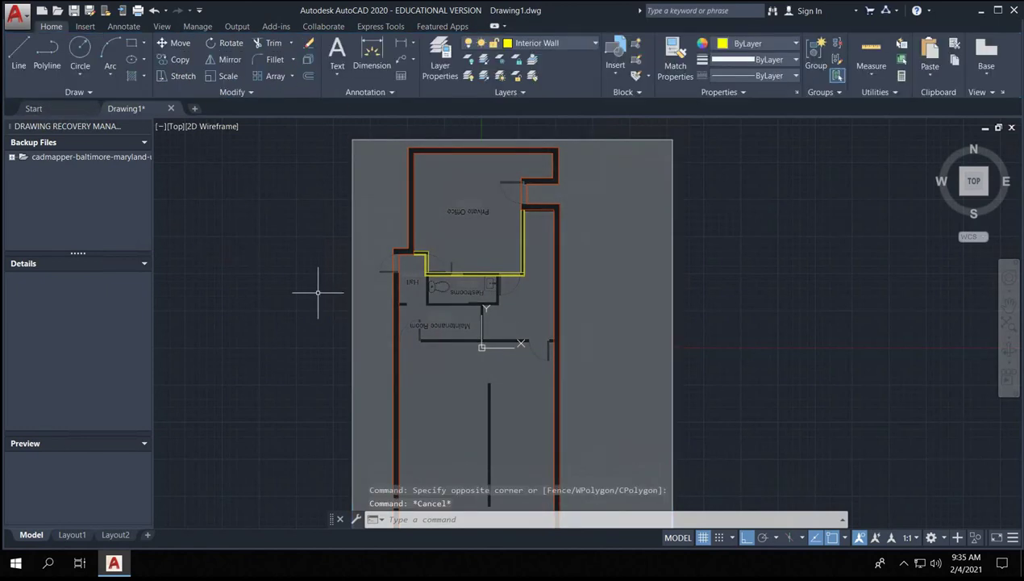
click(592, 43)
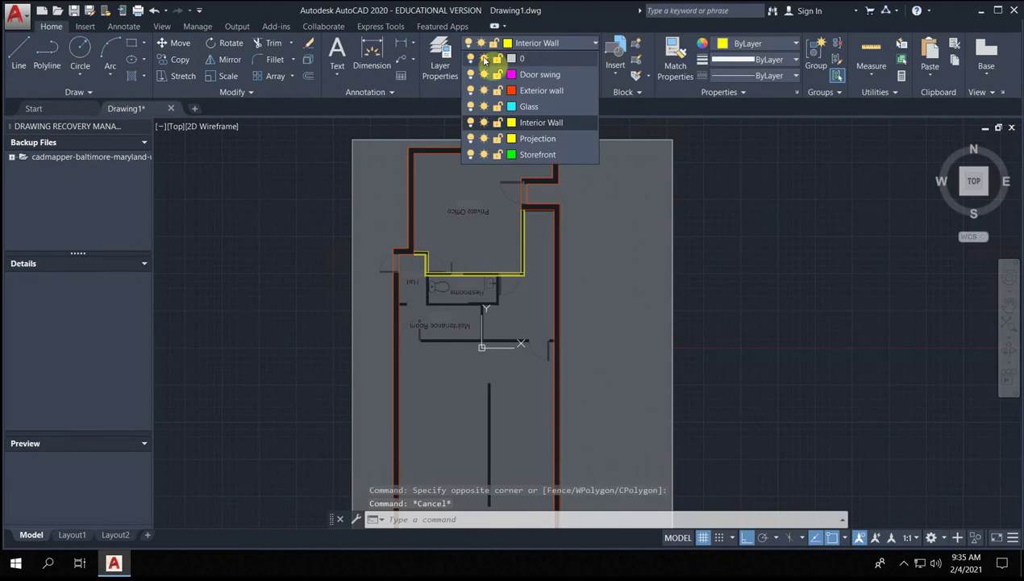
click(500, 59)
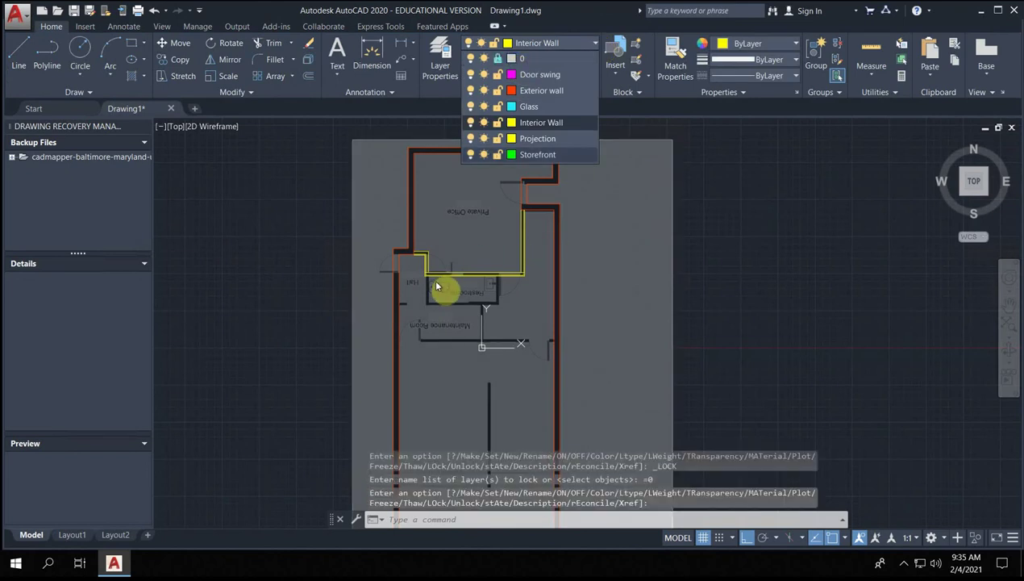
- Trim the overlapping wall piece against the yellow interior wall polyline
scroll(419, 282, up, 10)
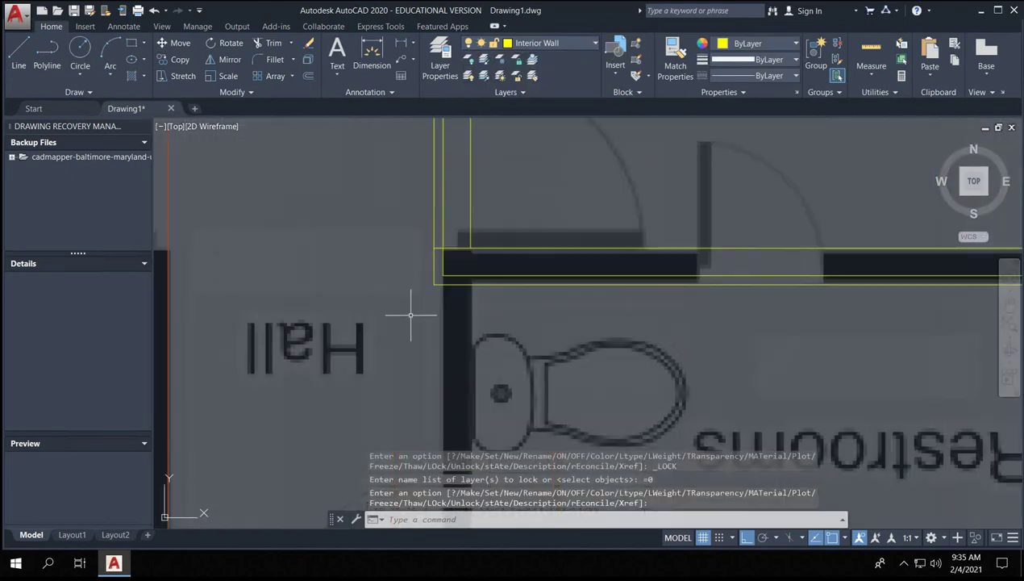
middle_drag(476, 206, 469, 313)
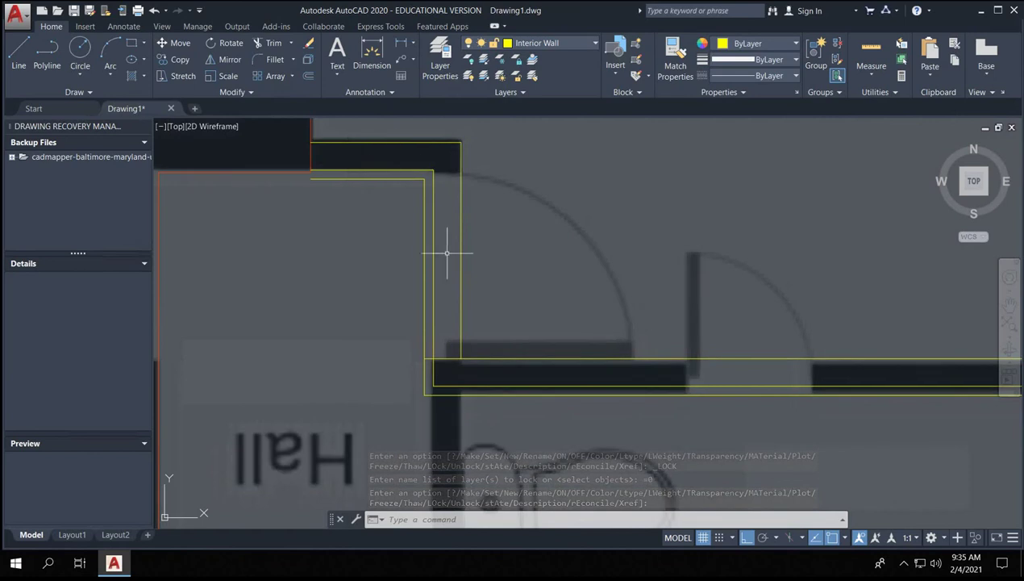
scroll(424, 355, up, 3)
scroll(419, 383, down, 3)
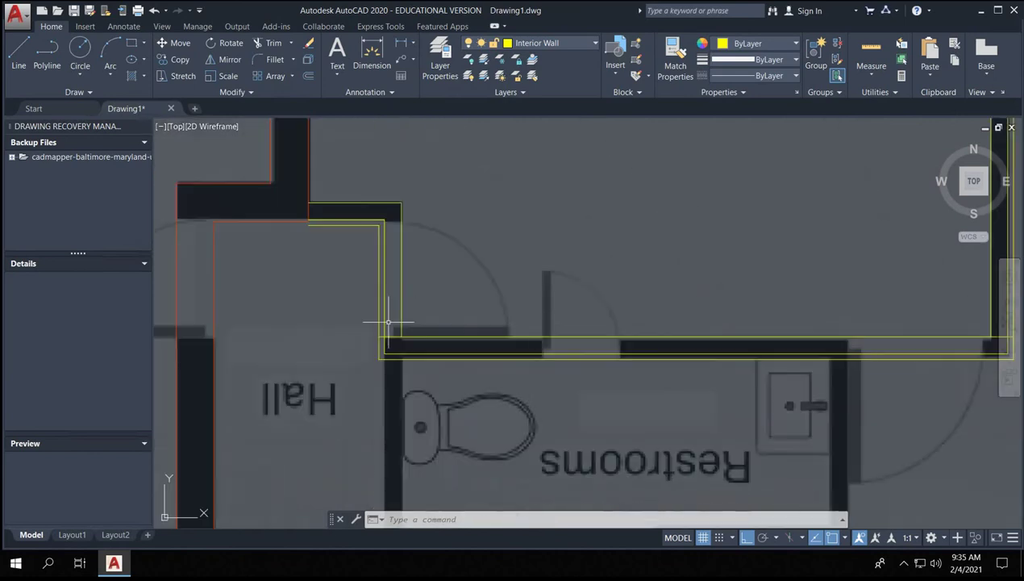
scroll(806, 319, up, 2)
scroll(803, 330, down, 4)
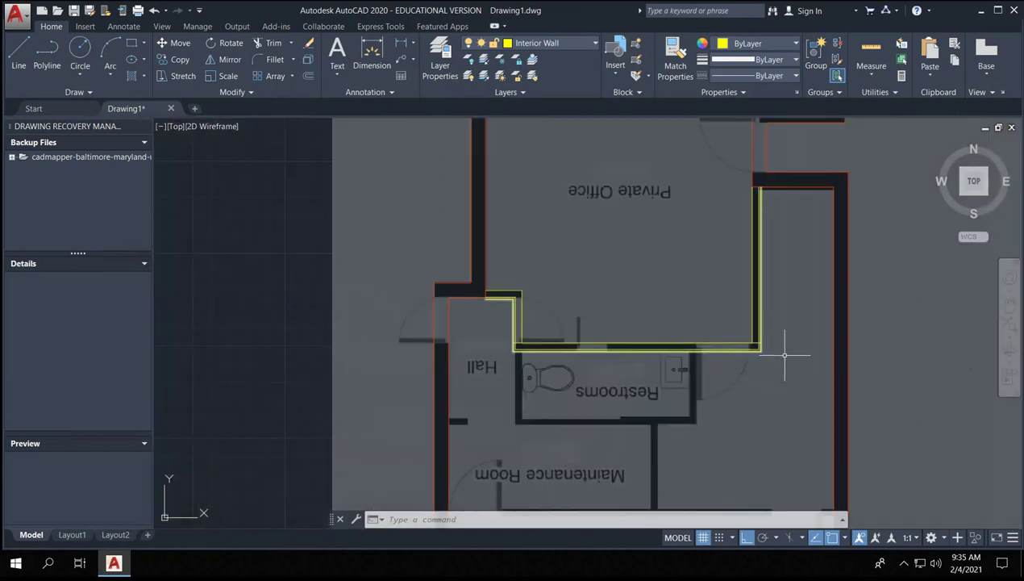
click(790, 388)
click(447, 321)
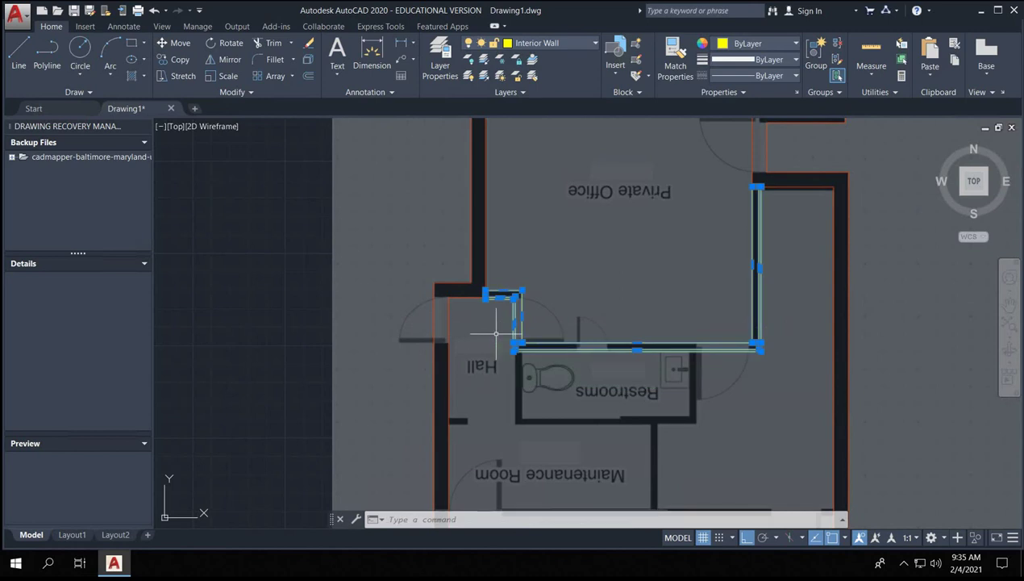
key(Return)
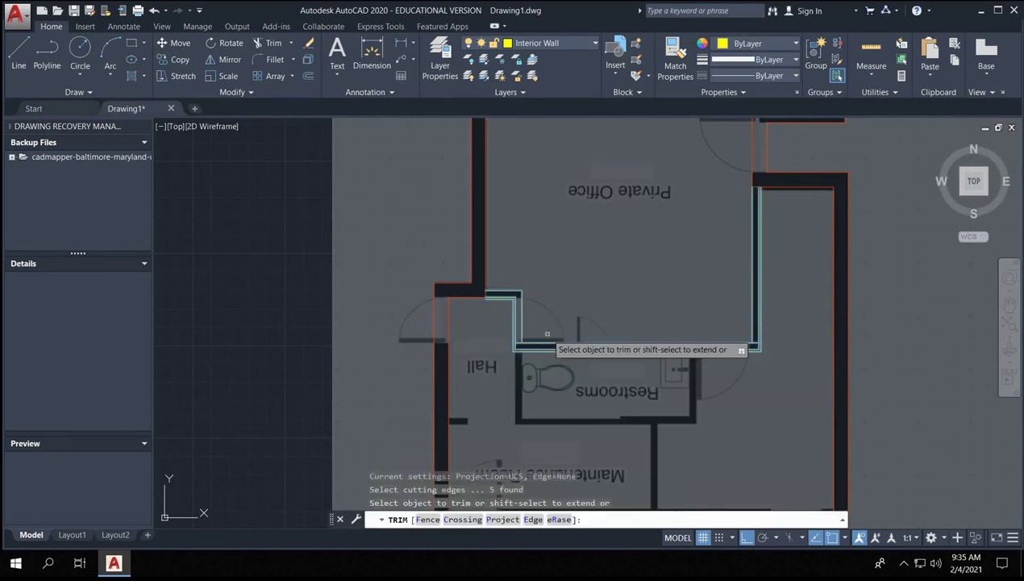
scroll(542, 343, up, 6)
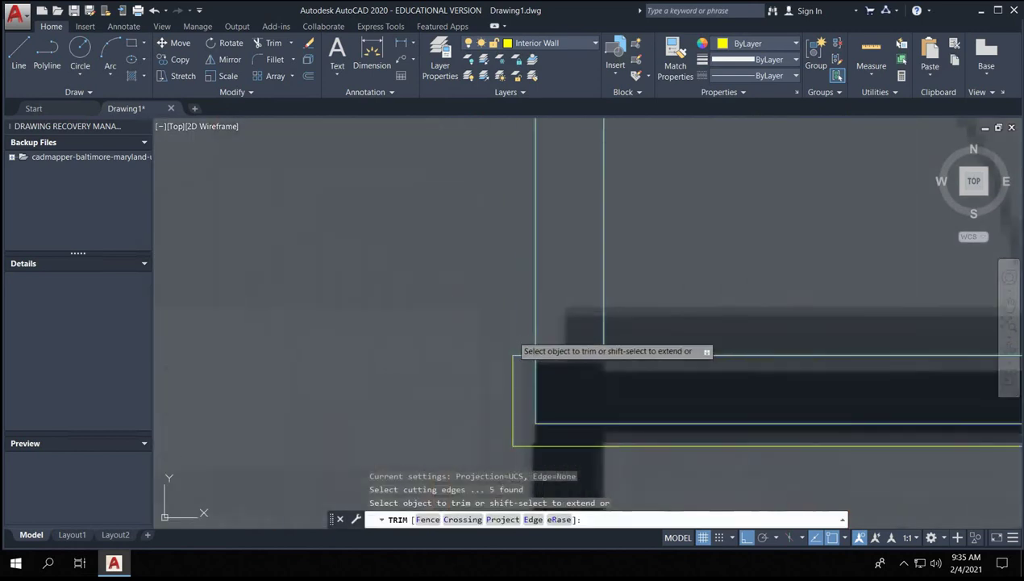
click(526, 302)
- Trim the wall lines crossing at the Hall corner
scroll(508, 283, up, 3)
middle_drag(500, 274, 498, 392)
scroll(492, 234, down, 4)
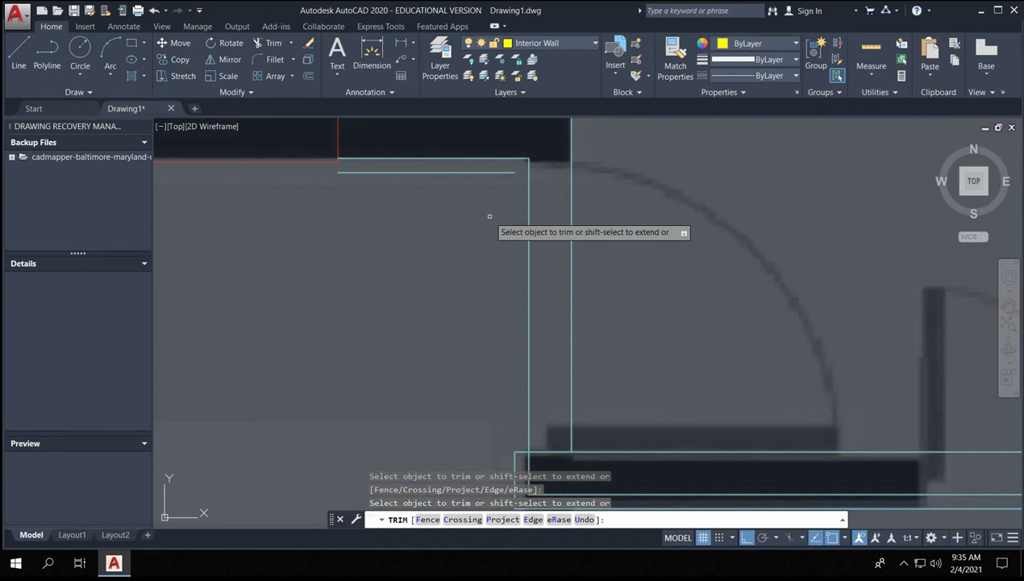
scroll(564, 310, up, 2)
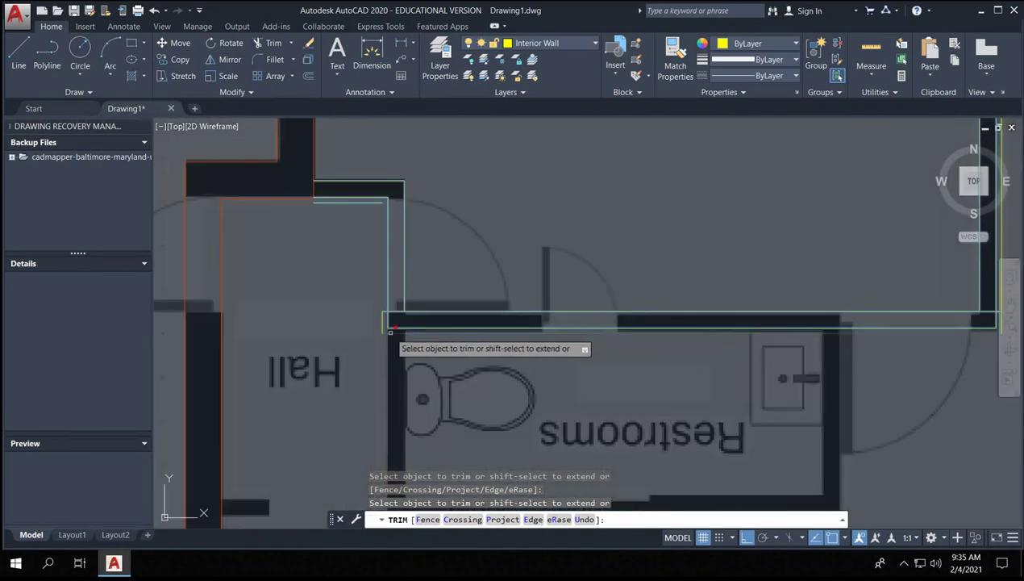
scroll(394, 323, up, 4)
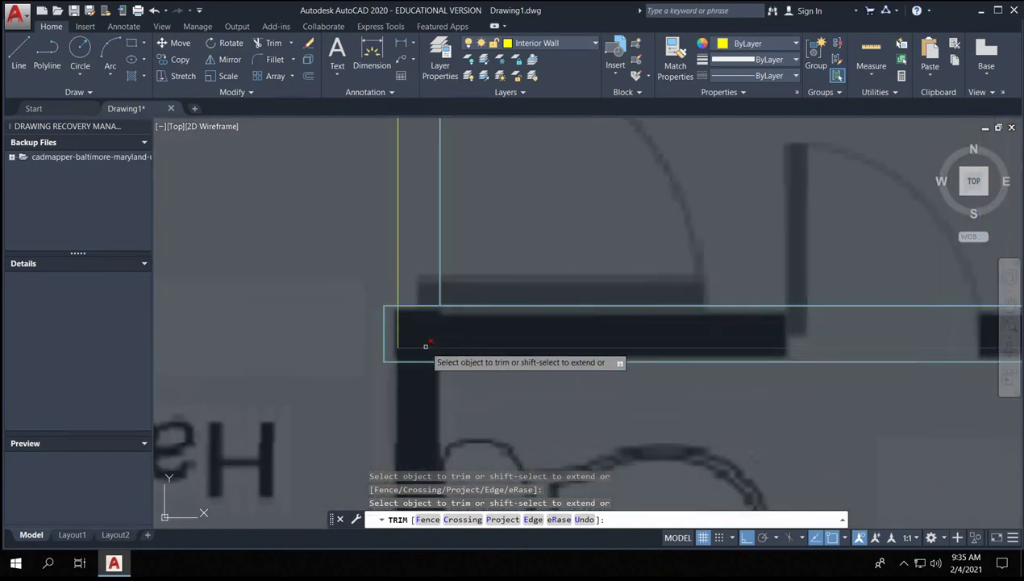
scroll(564, 329, down, 3)
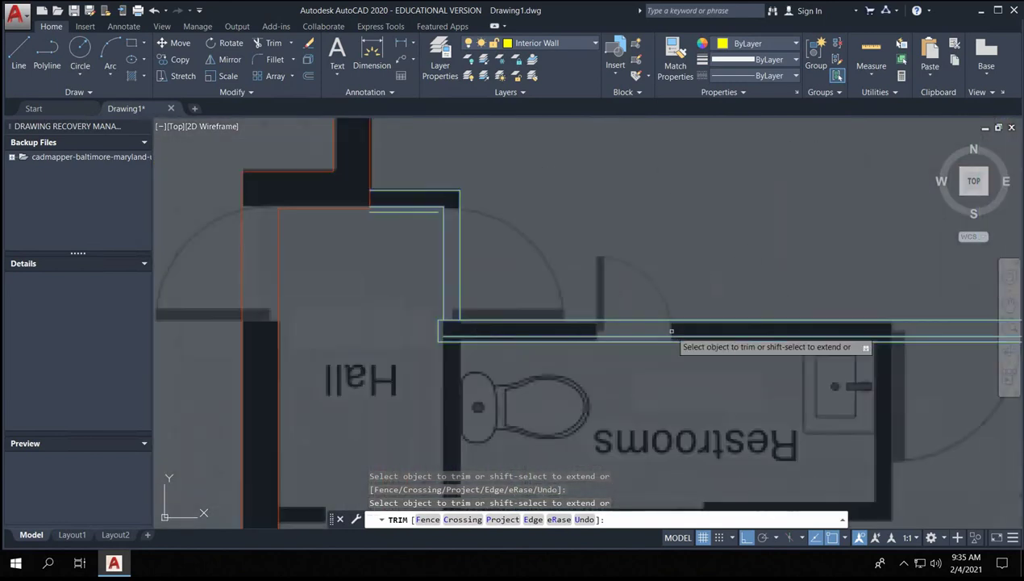
scroll(580, 331, up, 4)
scroll(621, 331, down, 3)
scroll(681, 330, up, 1)
scroll(682, 330, up, 5)
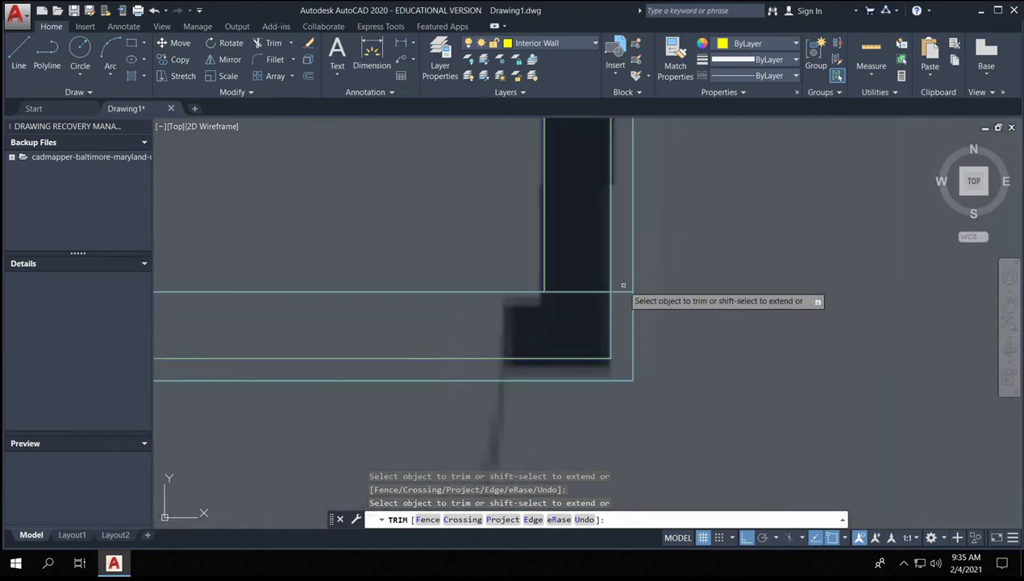
click(578, 289)
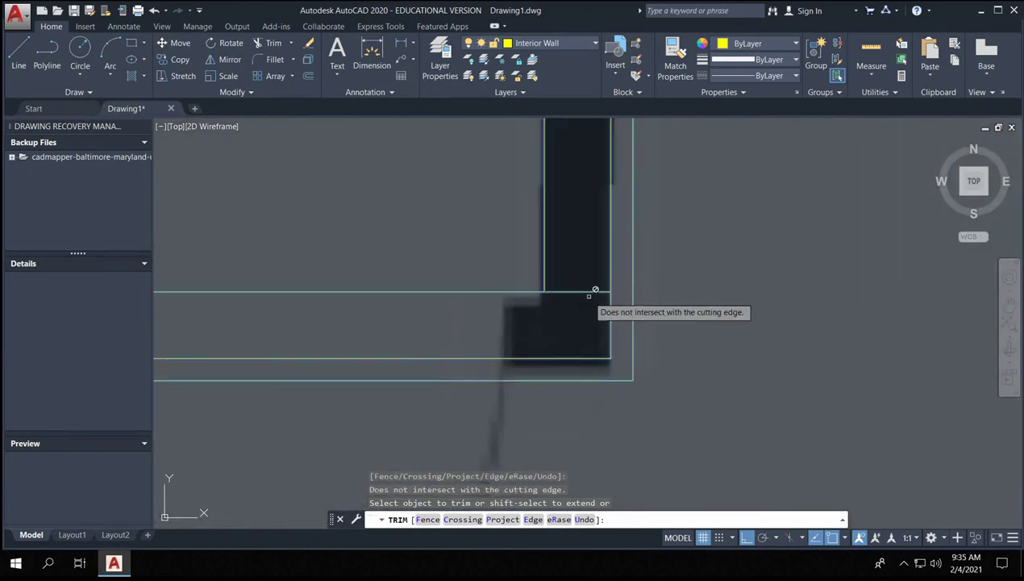
drag(594, 292, 566, 306)
scroll(585, 292, down, 3)
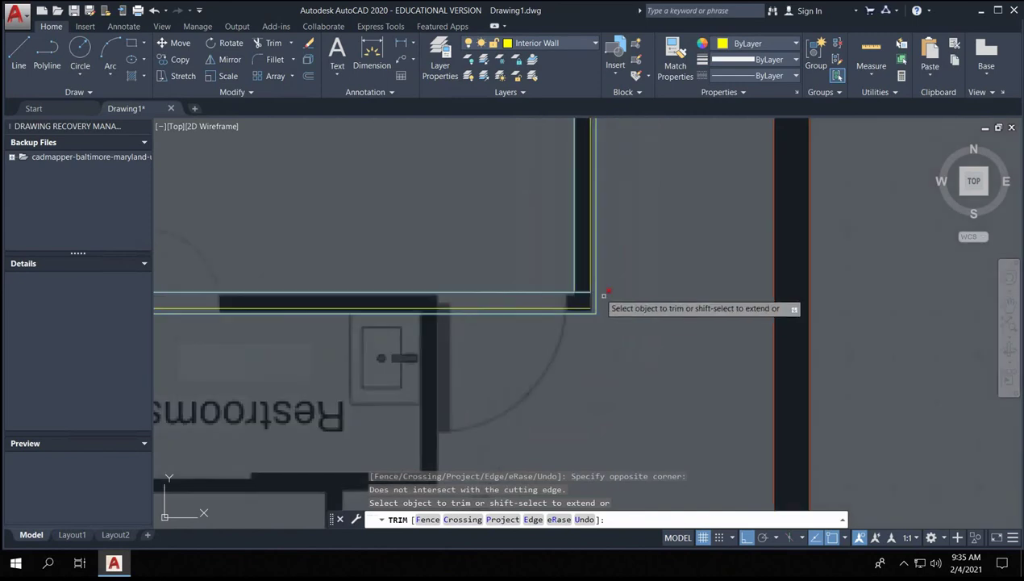
scroll(556, 287, up, 3)
key(Escape)
key(Escape)
key(Escape)
- Reselect the corner wall lines and trim their leftover ends
click(660, 401)
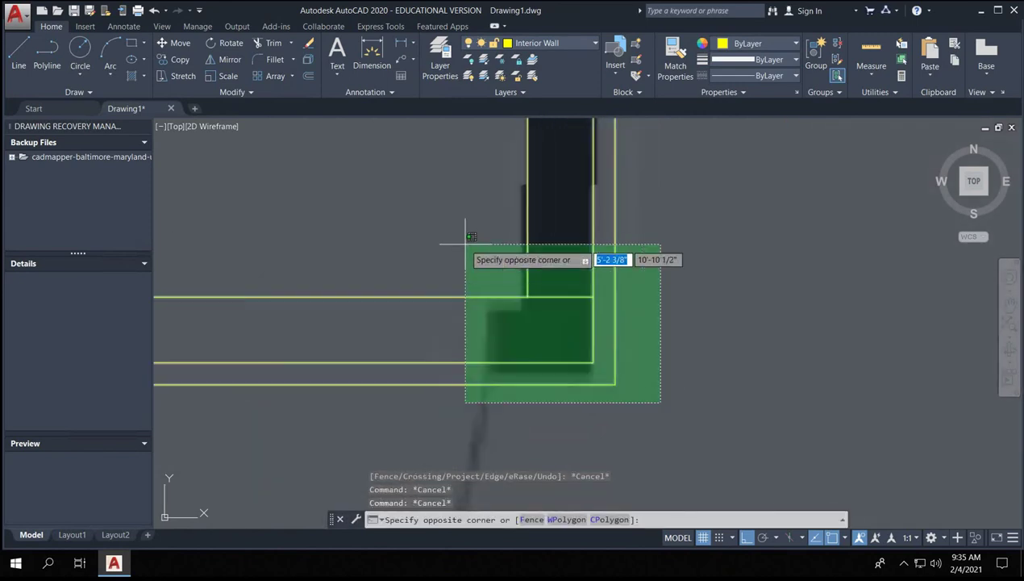
click(504, 256)
key(Return)
click(558, 290)
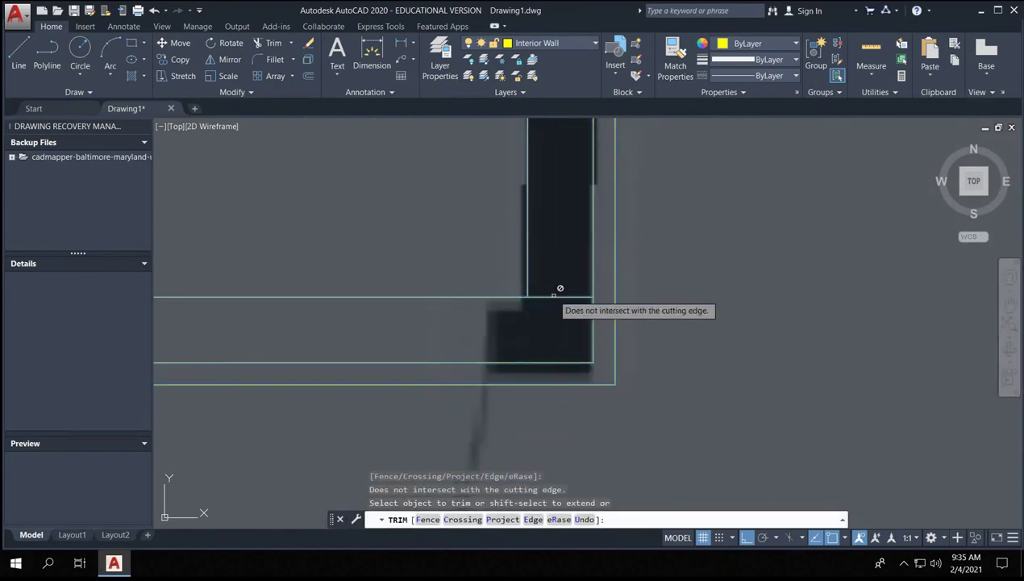
click(553, 284)
click(540, 310)
key(Escape)
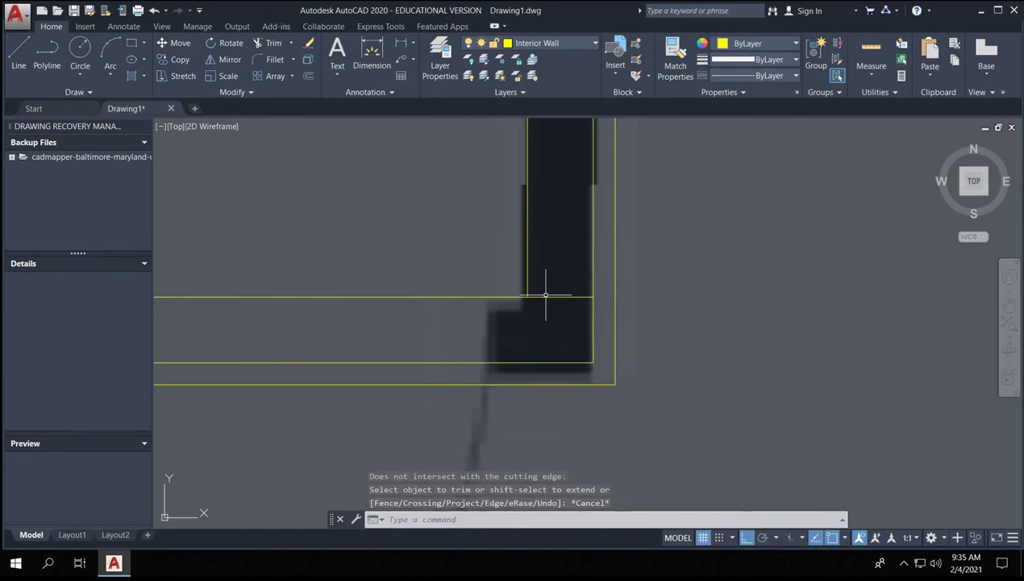
key(Escape)
- Erase the short stray wall segment at the Private Office corner
click(546, 297)
scroll(546, 297, up, 4)
click(556, 279)
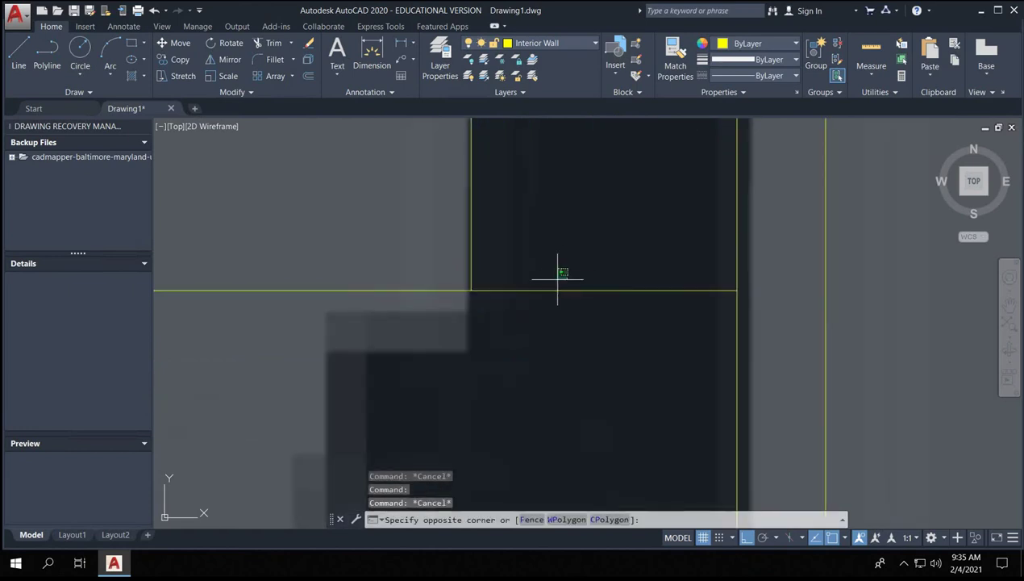
click(544, 299)
scroll(544, 299, down, 4)
scroll(547, 303, down, 2)
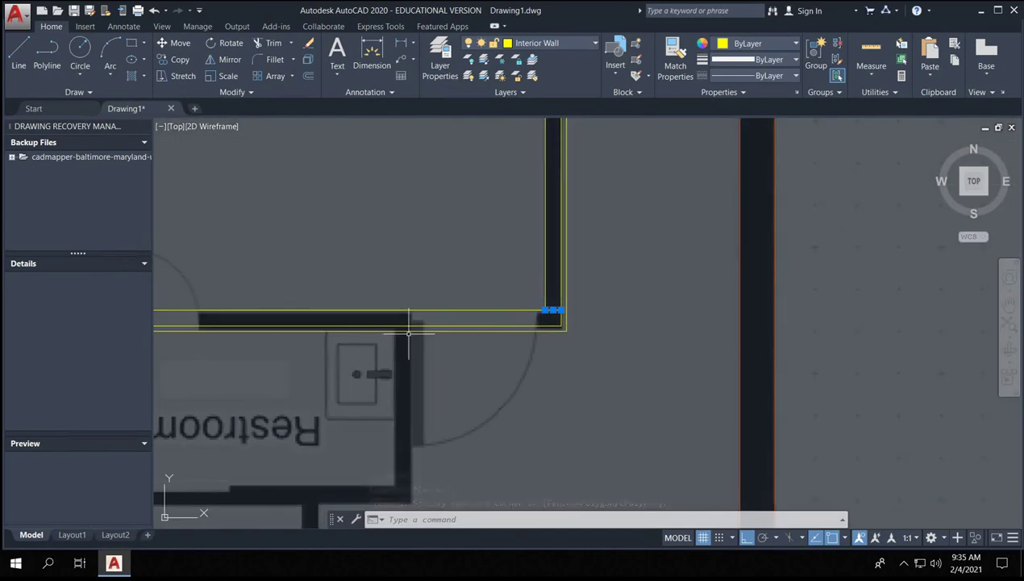
scroll(433, 333, up, 2)
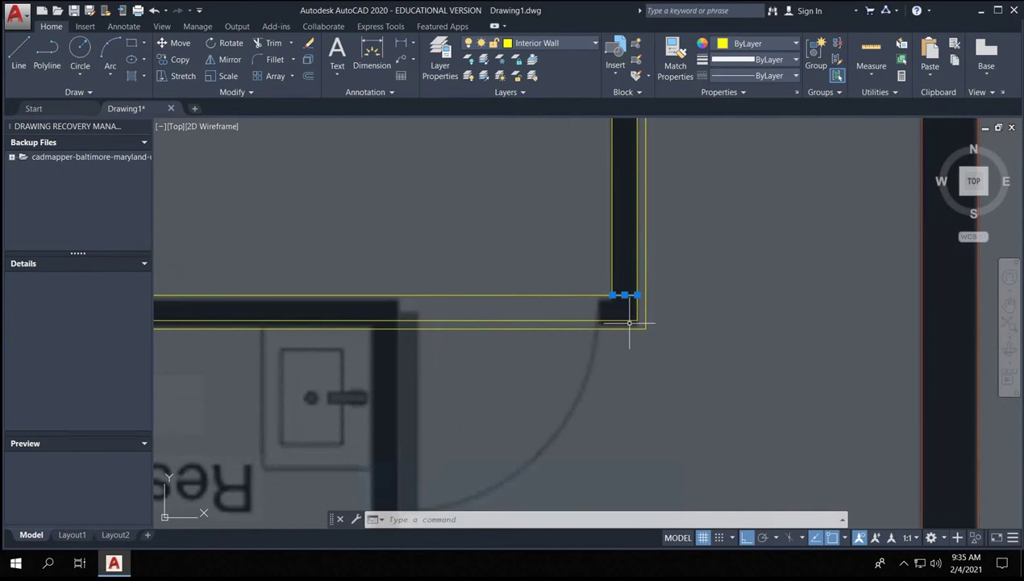
key(Delete)
scroll(404, 315, up, 3)
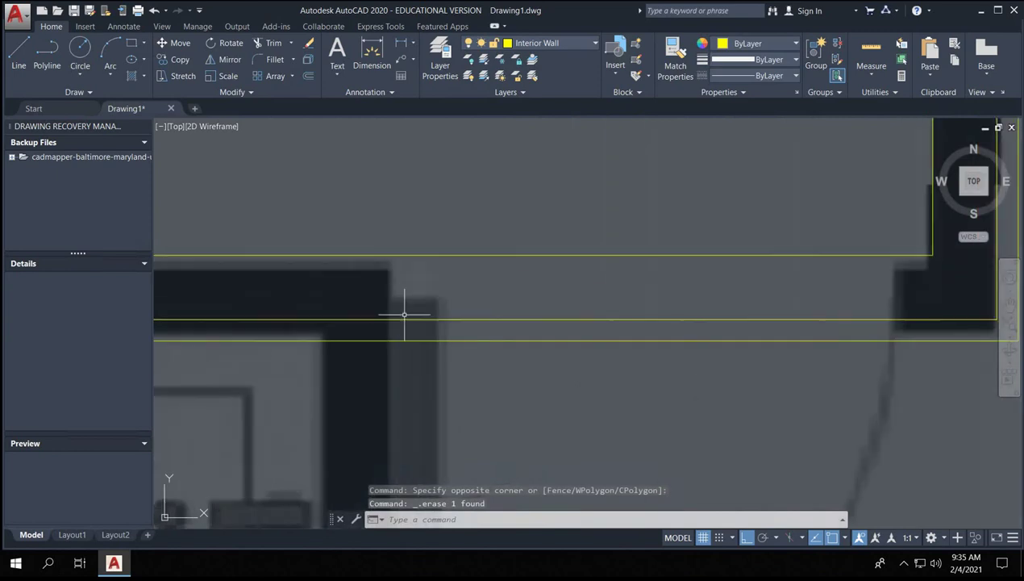
- Draw a short vertical line capping the interior wall end with L
text(l)
key(Return)
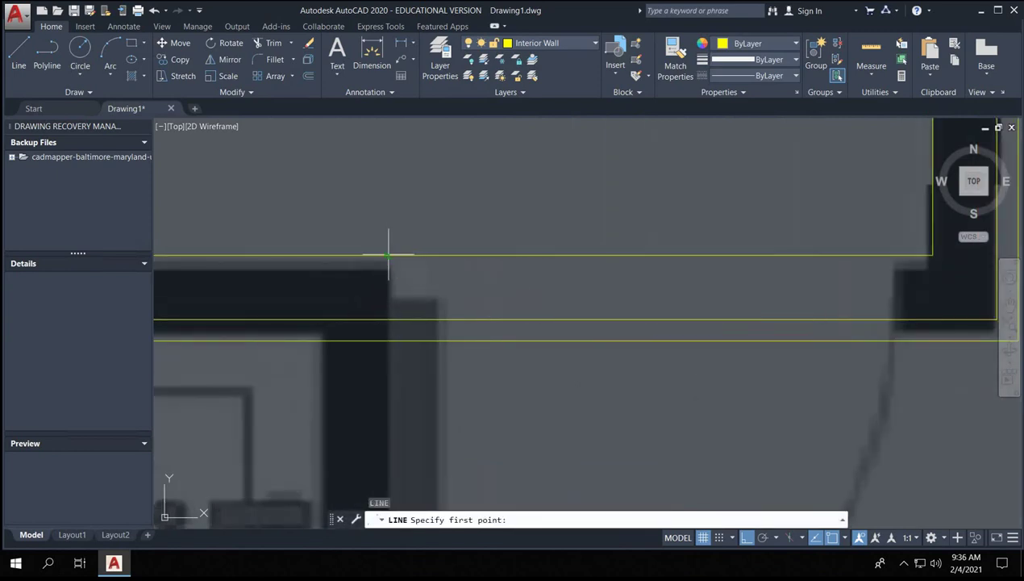
click(388, 255)
click(388, 340)
key(Return)
- Select the cap line for a trim, cancel it, and pan to the restroom corner
click(421, 296)
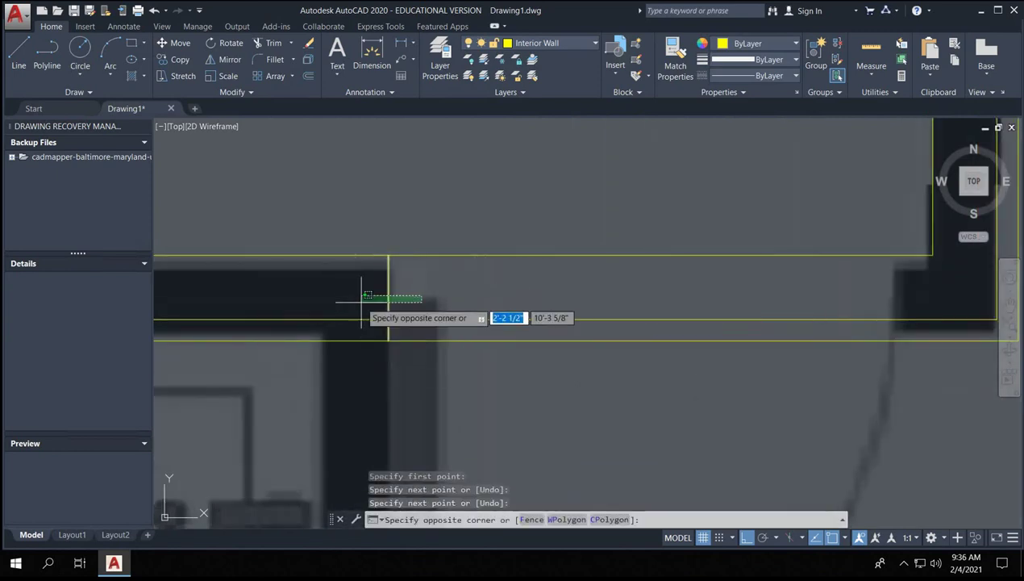
click(362, 302)
key(Return)
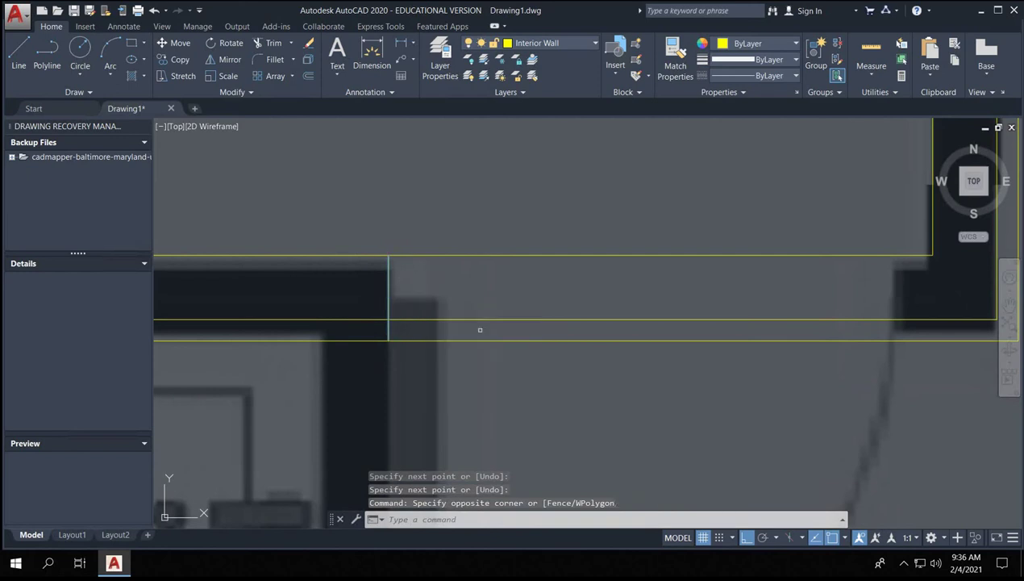
click(458, 340)
scroll(419, 346, down, 4)
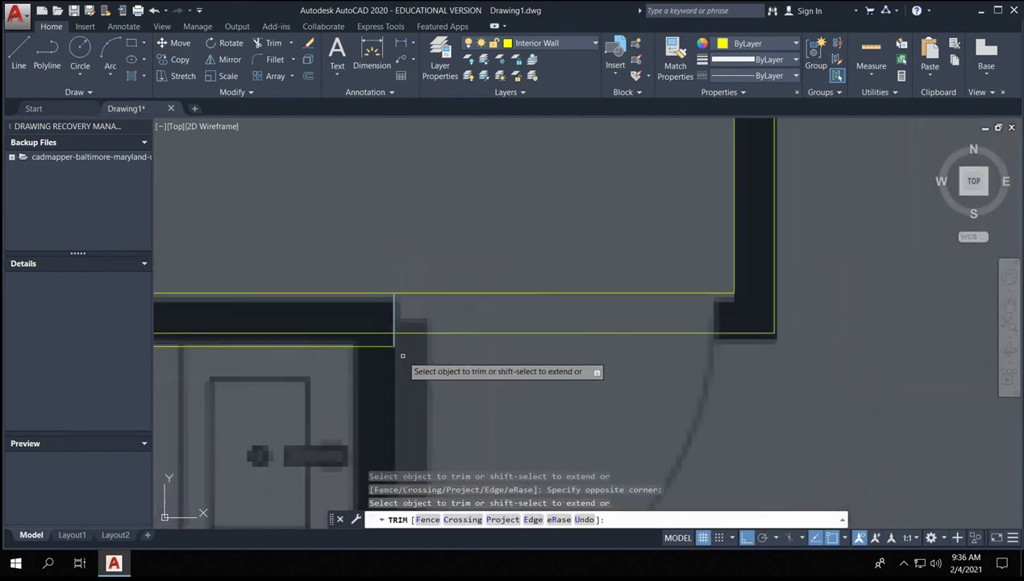
key(Escape)
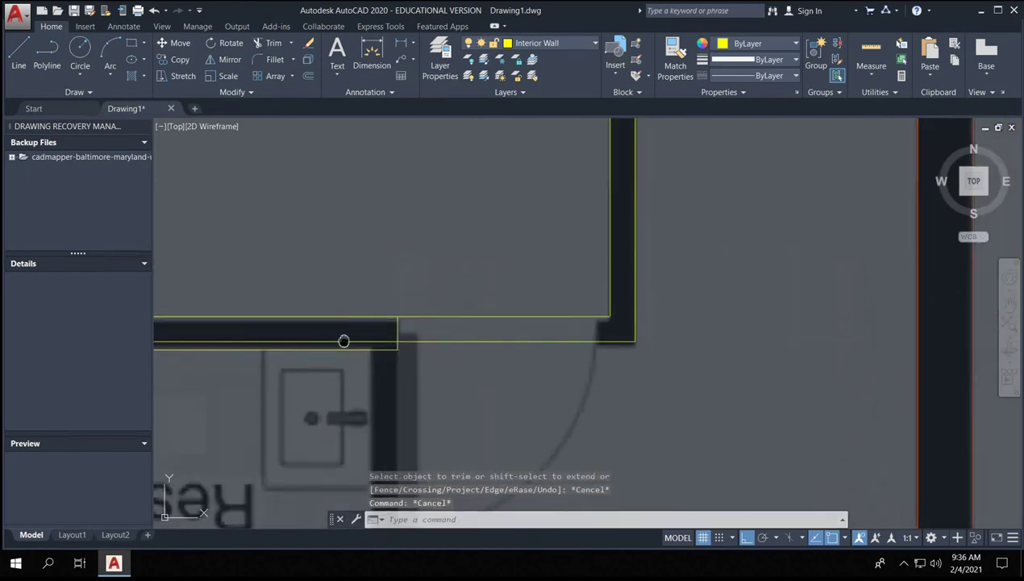
middle_drag(343, 340, 688, 299)
middle_drag(266, 299, 626, 306)
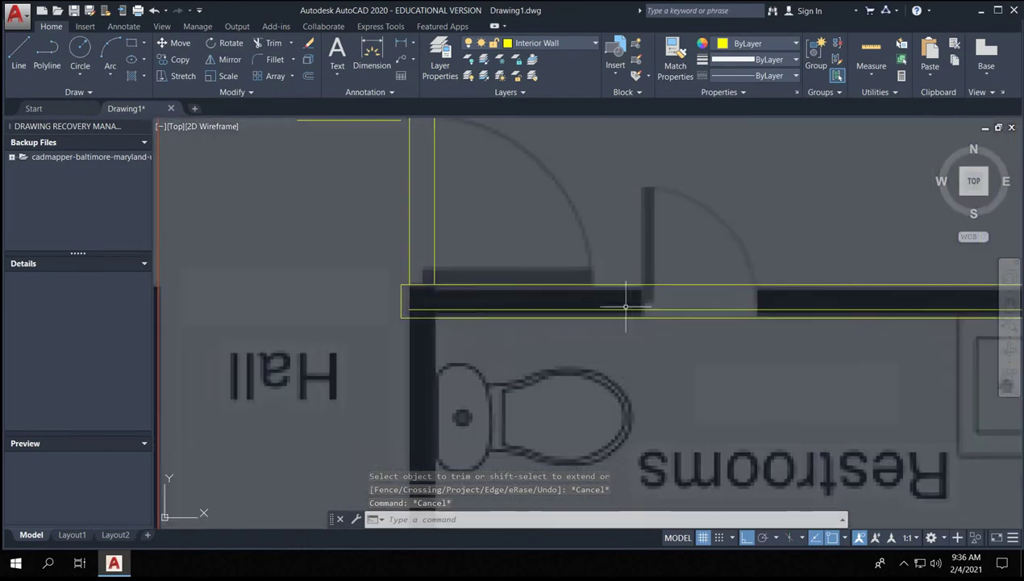
scroll(407, 276, up, 4)
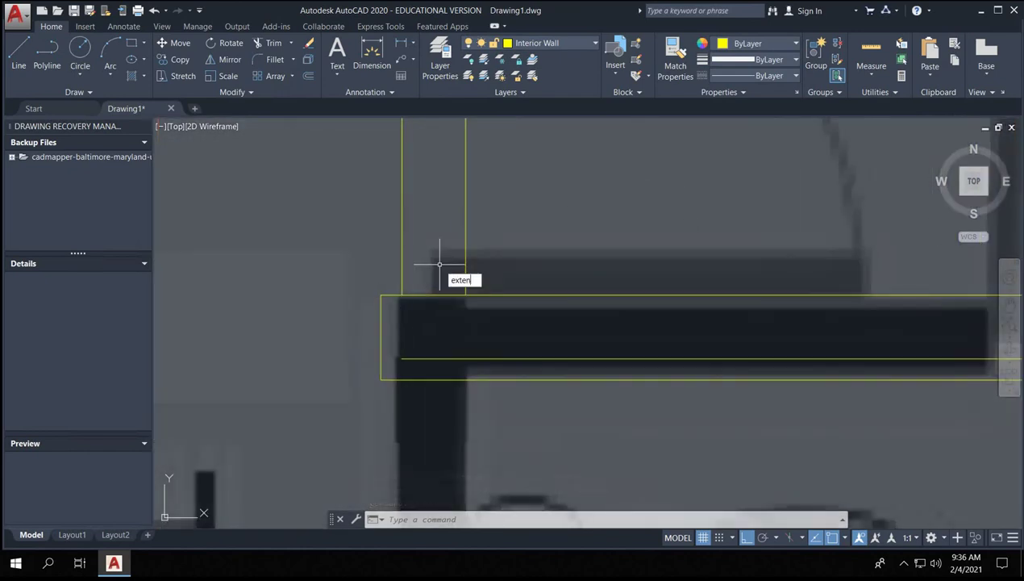
- Extend the left vertical wall line down to the lower wall edge
key(Return)
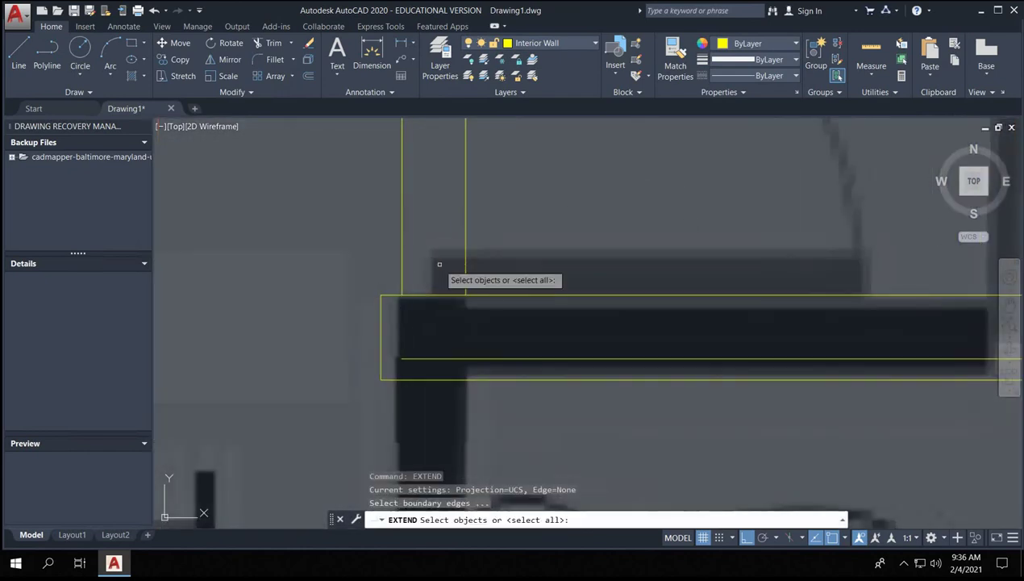
click(427, 378)
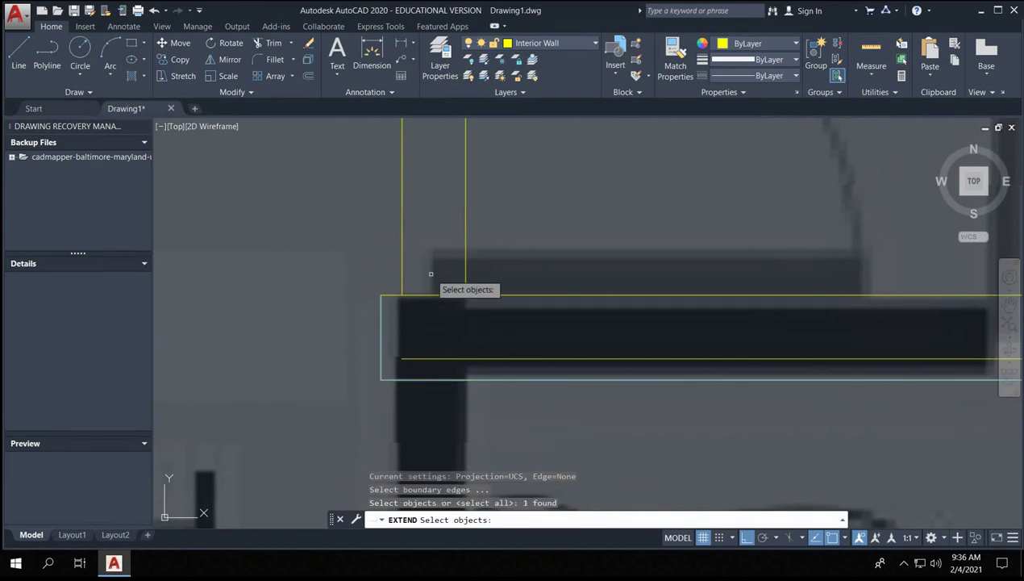
key(Return)
click(402, 274)
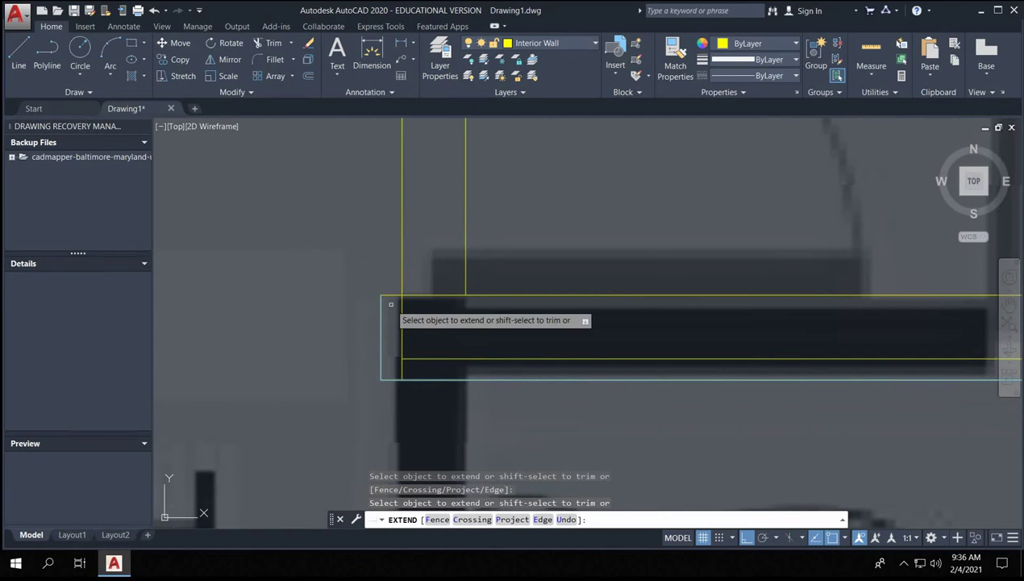
key(Escape)
- Trim the wall stub and leftover end left of the vertical line
click(396, 330)
click(406, 339)
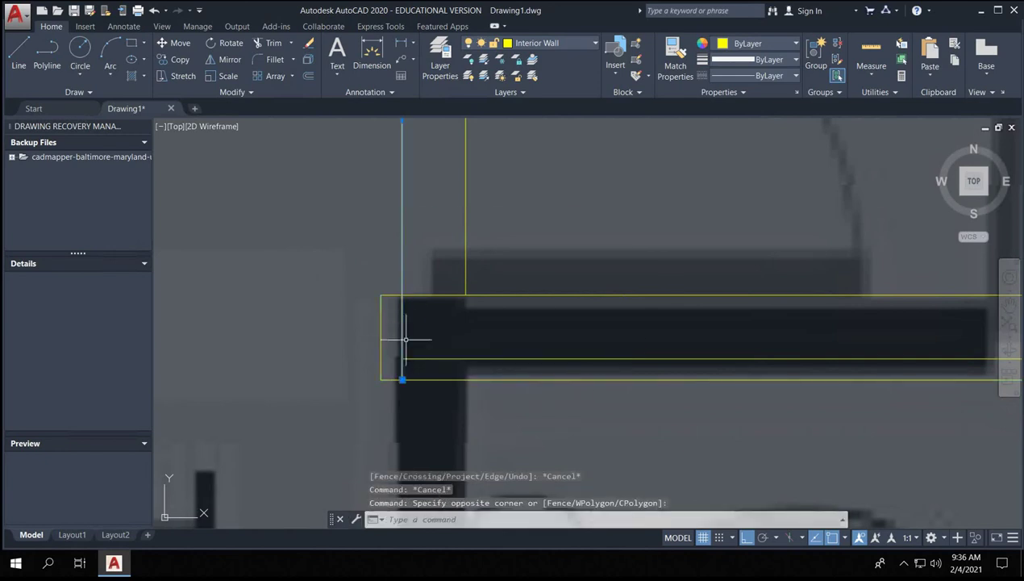
text(tr)
key(Return)
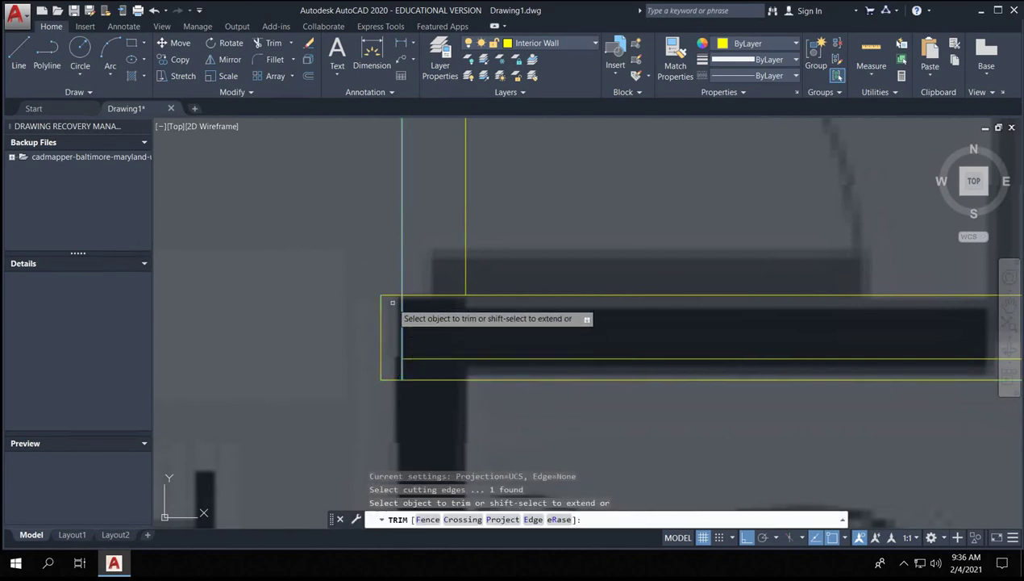
click(391, 296)
click(387, 376)
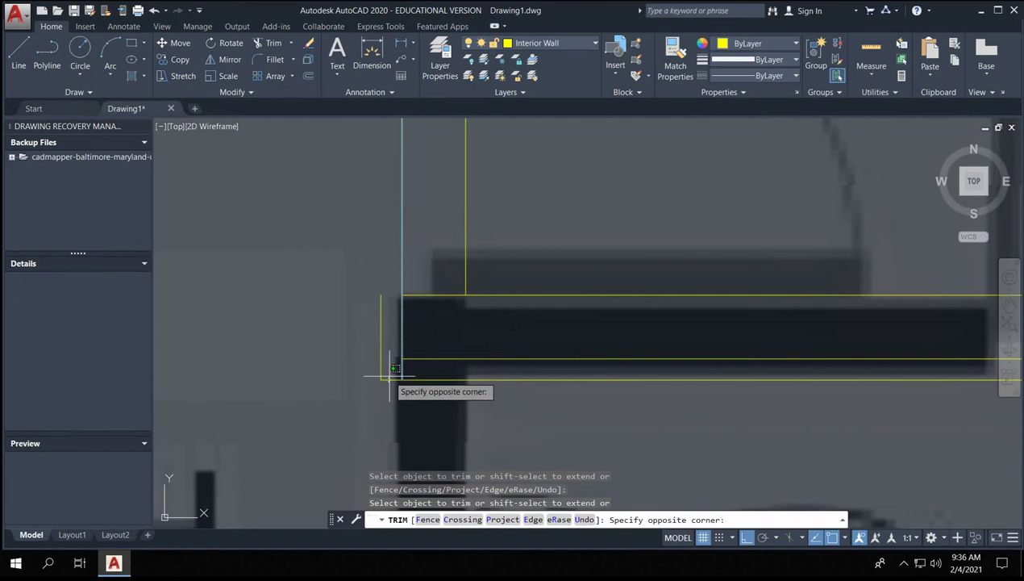
click(365, 320)
scroll(346, 317, down, 3)
key(Escape)
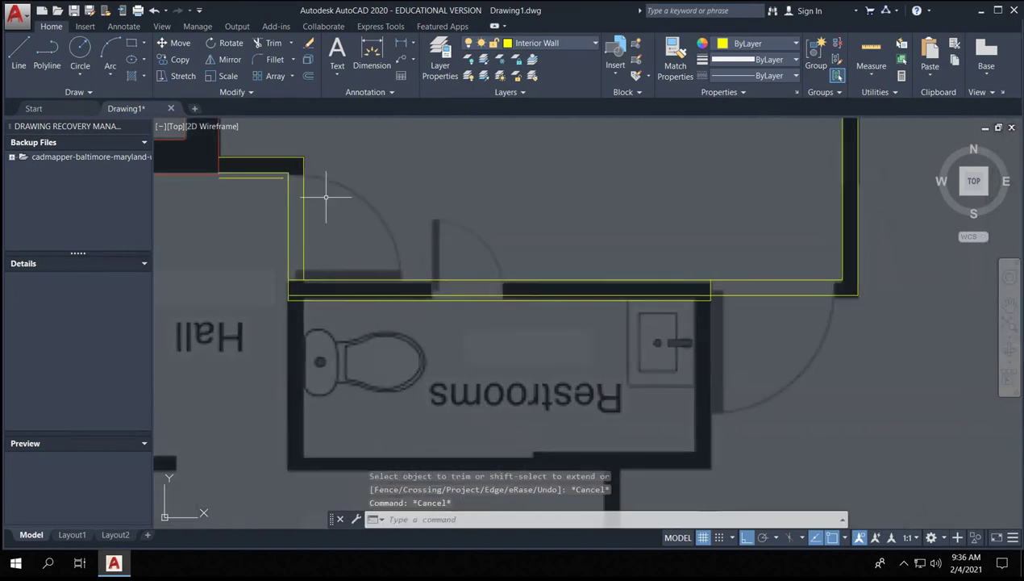
- Delete the stray top wall line above the Restrooms
scroll(259, 184, up, 2)
click(246, 172)
mouse_move(248, 174)
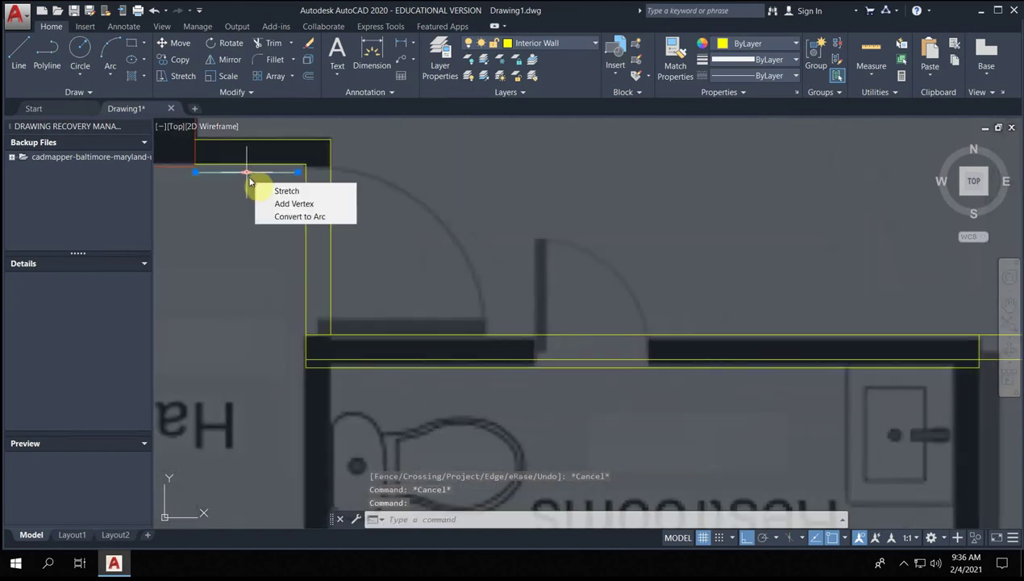
scroll(247, 172, down, 5)
key(Delete)
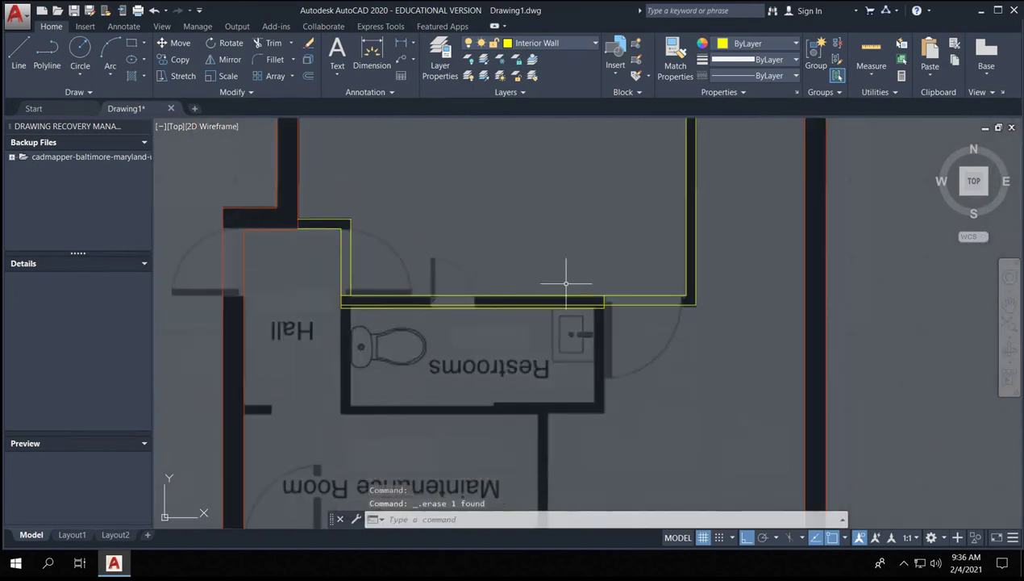
- Begin trimming the wall's right-corner overhang against the vertical corner line, then cancel
scroll(629, 298, up, 3)
scroll(464, 298, down, 2)
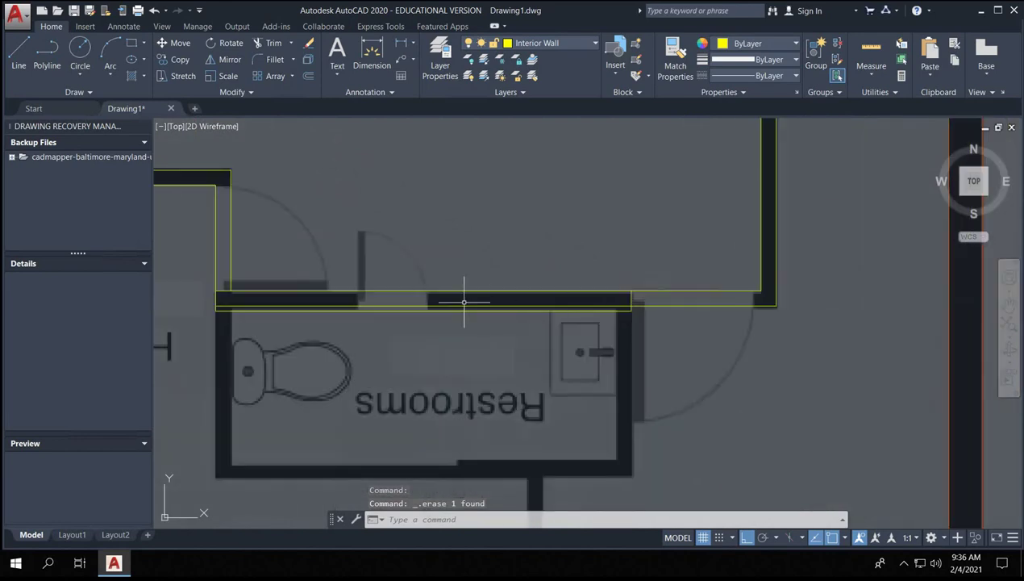
middle_drag(464, 298, 547, 299)
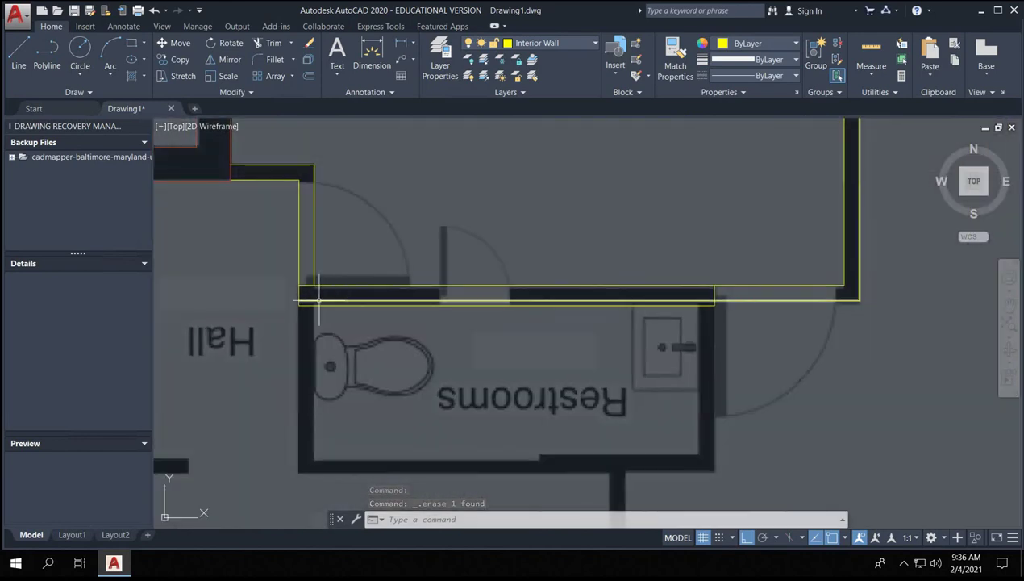
scroll(726, 298, up, 4)
click(702, 282)
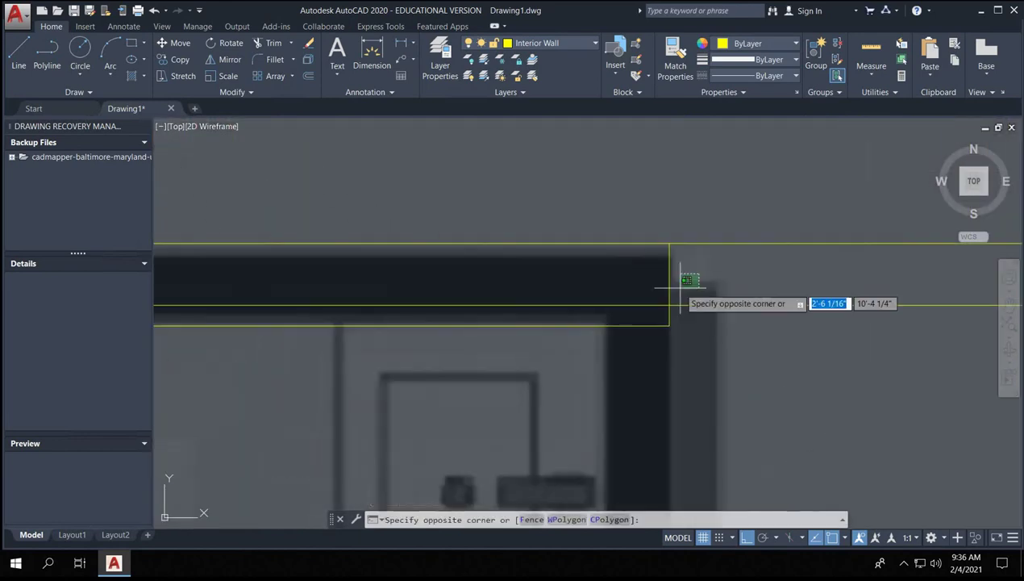
click(637, 299)
key(Return)
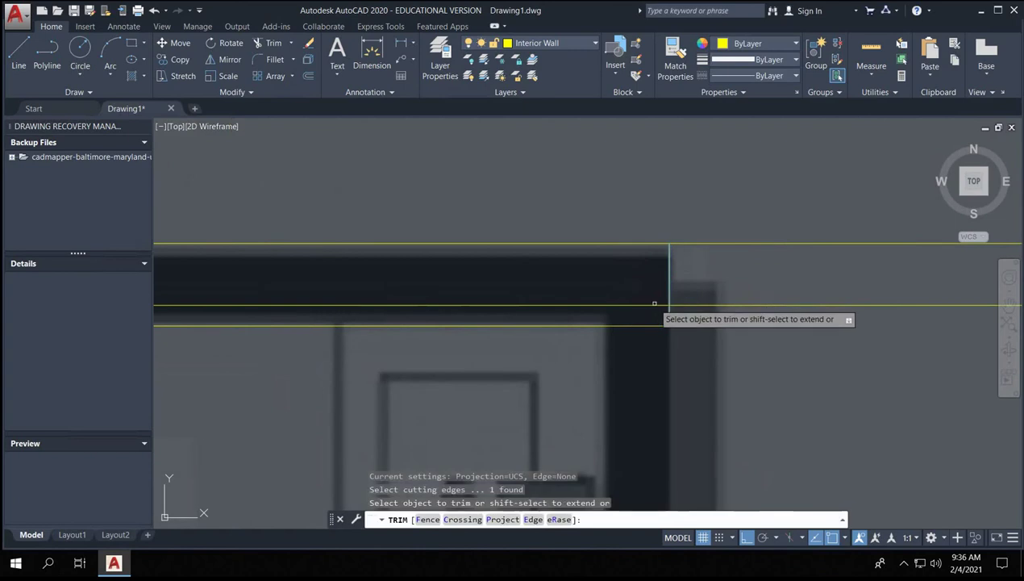
scroll(544, 297, down, 2)
key(Escape)
key(Escape)
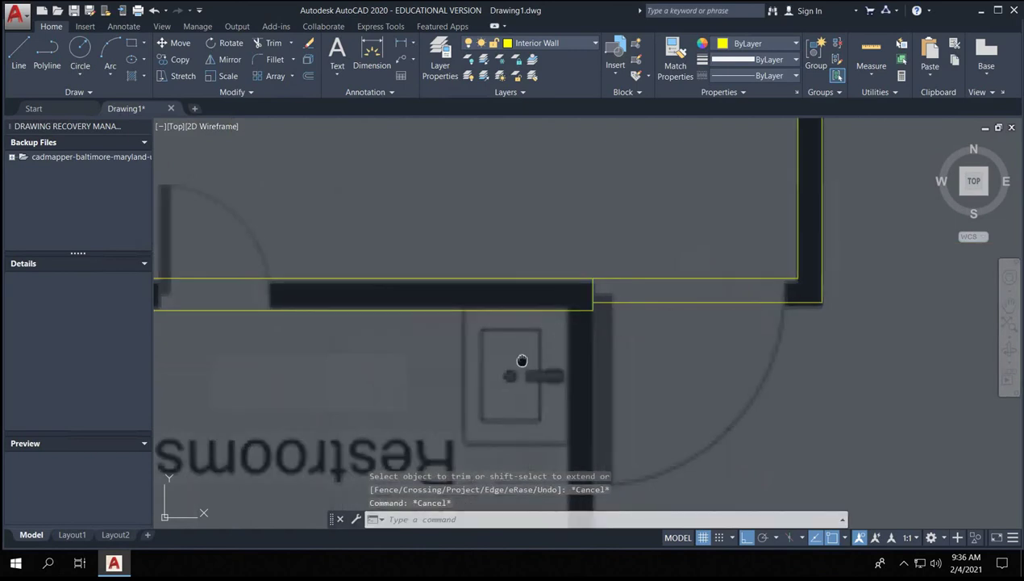
- Erase the short stray wall segment at the left restroom corner
middle_drag(521, 360, 567, 359)
middle_drag(292, 298, 561, 299)
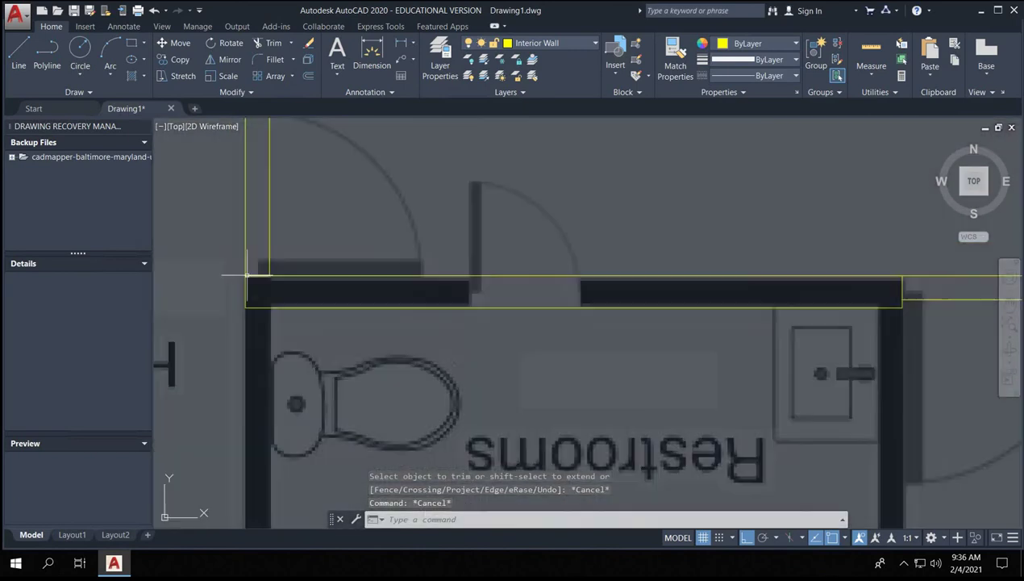
click(256, 255)
key(Escape)
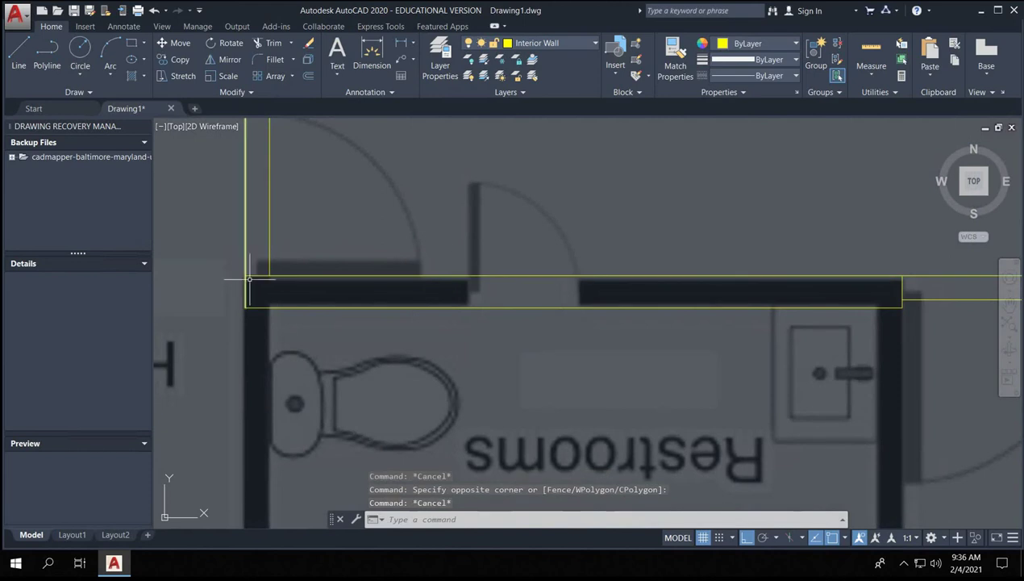
key(Delete)
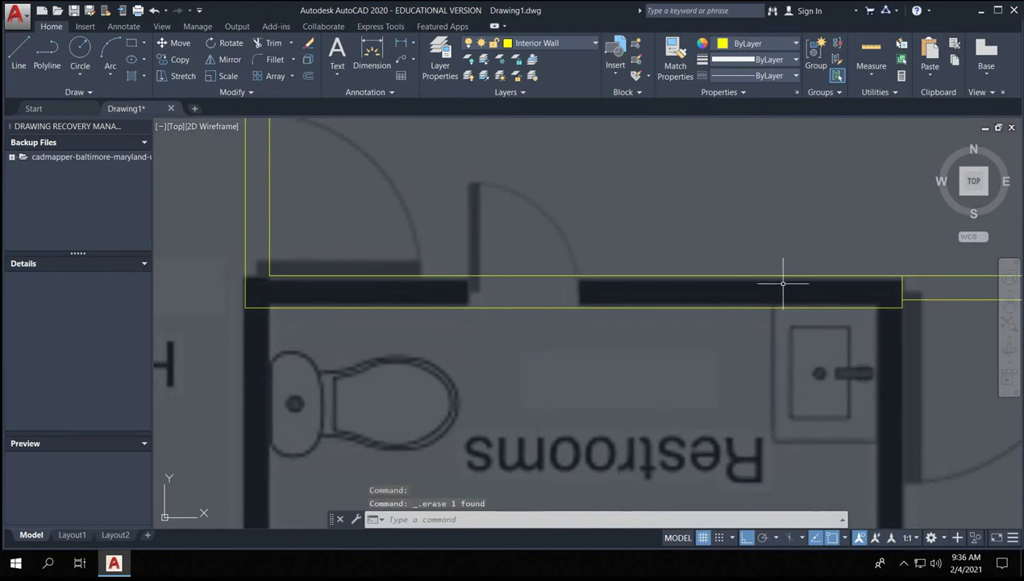
- Start a TR trim at the wall's right end, cancel it, and zoom out to check
scroll(936, 296, up, 6)
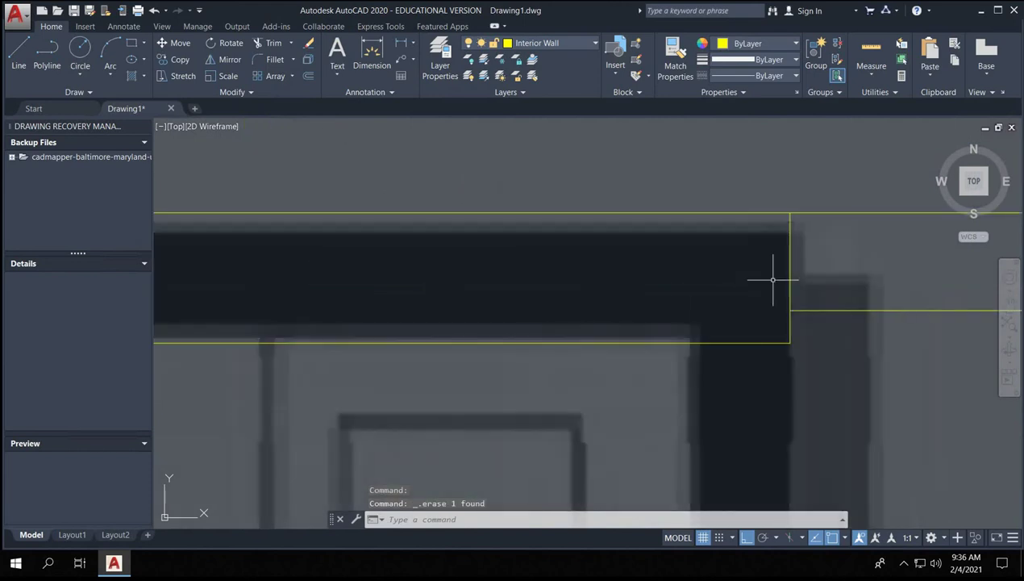
click(845, 282)
text(tr)
key(Return)
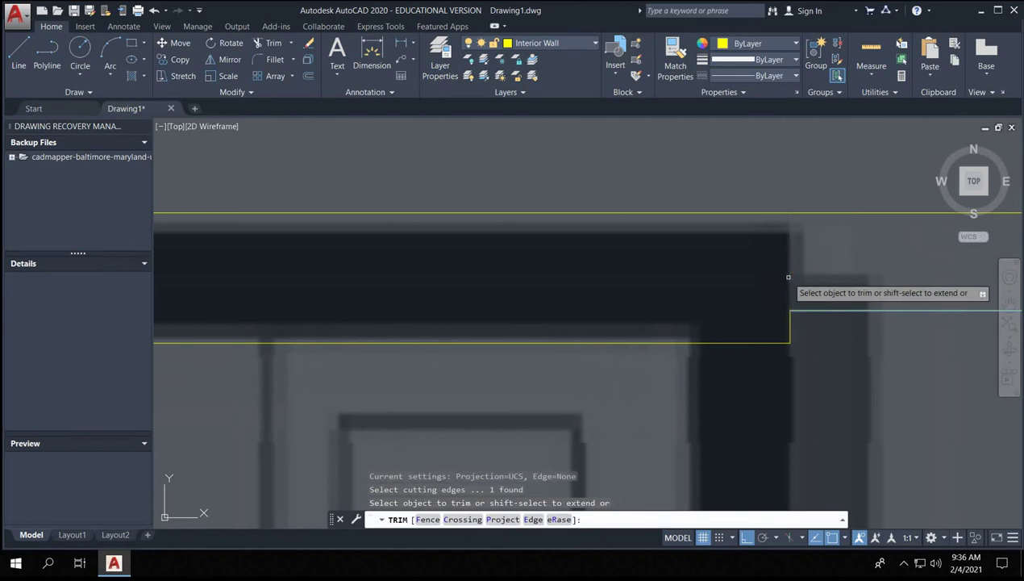
scroll(794, 290, down, 6)
key(Escape)
key(Escape)
scroll(546, 350, down, 5)
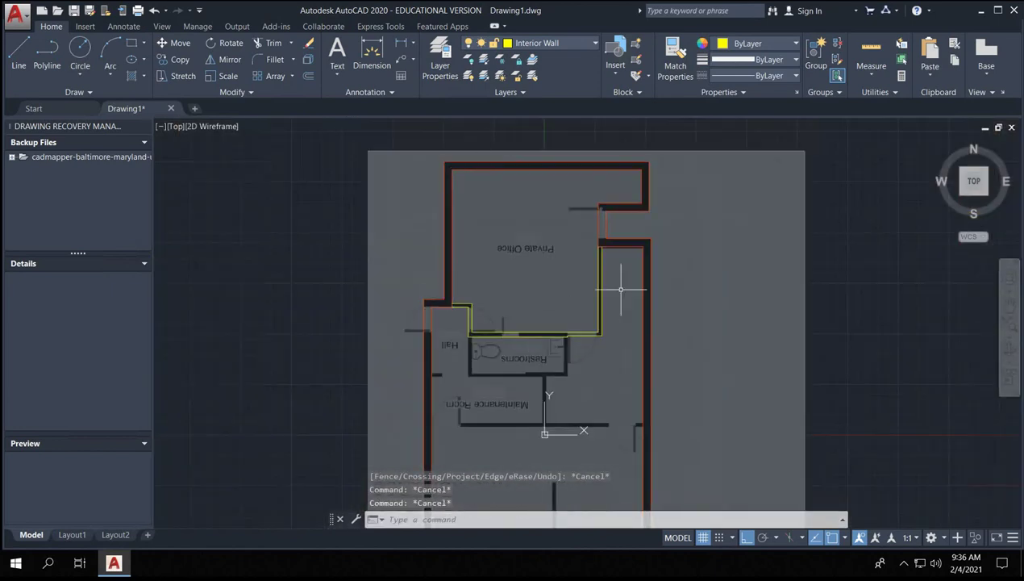
scroll(484, 363, up, 3)
scroll(460, 315, down, 2)
scroll(457, 231, up, 6)
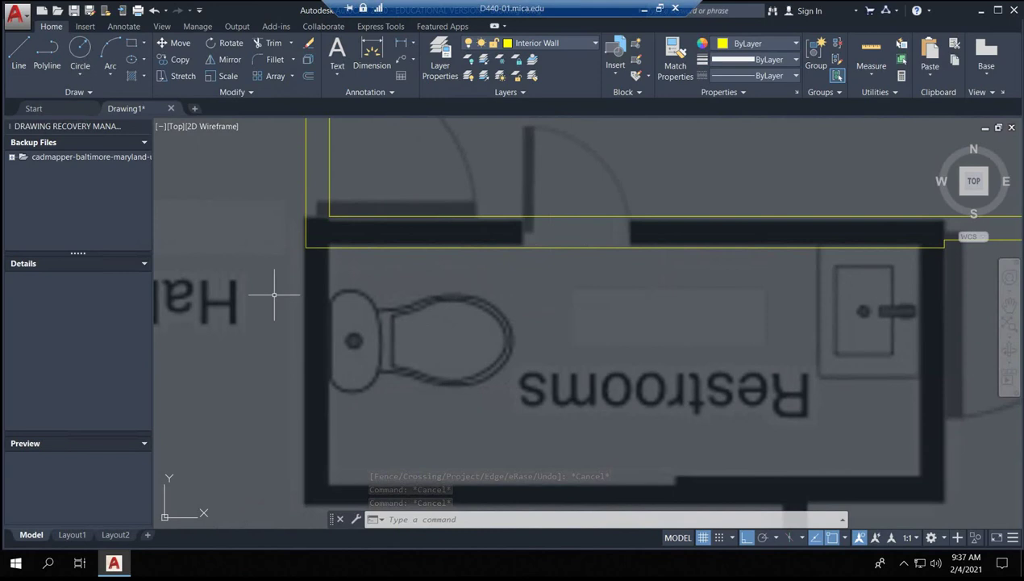
scroll(387, 296, up, 1)
scroll(435, 309, down, 1)
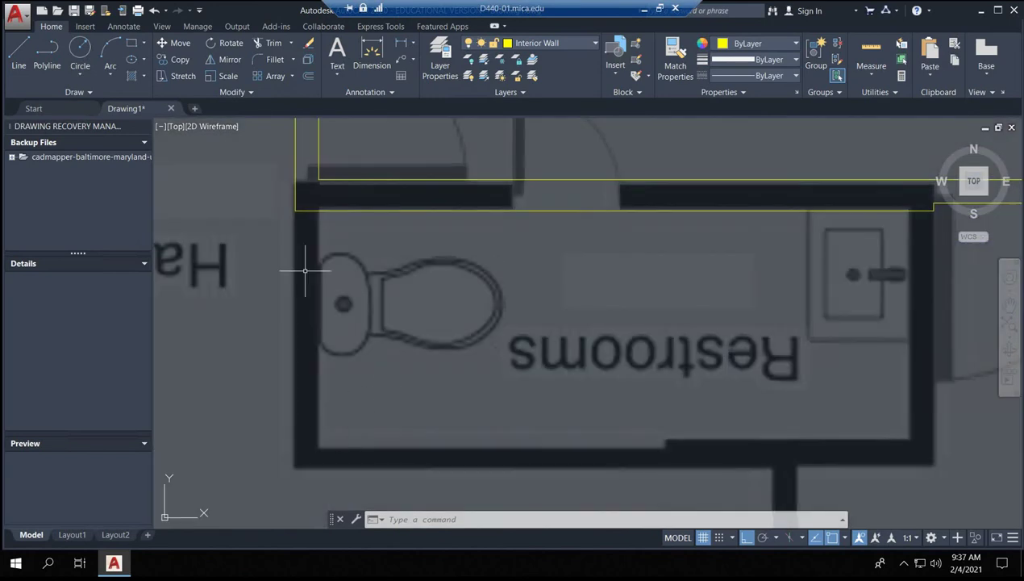
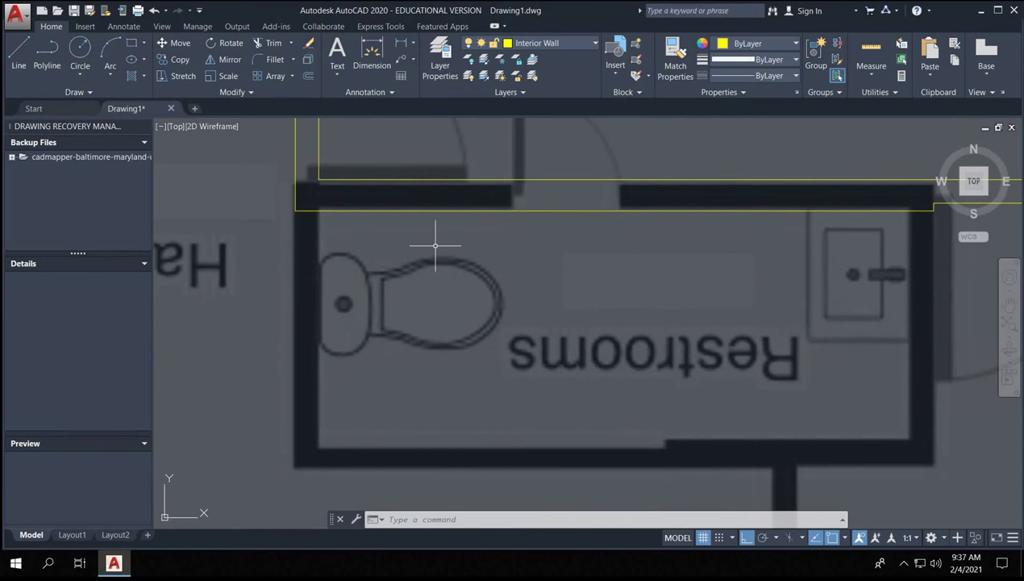
- Trace the restroom walls as a polyline through their four corners
key(BackSpace)
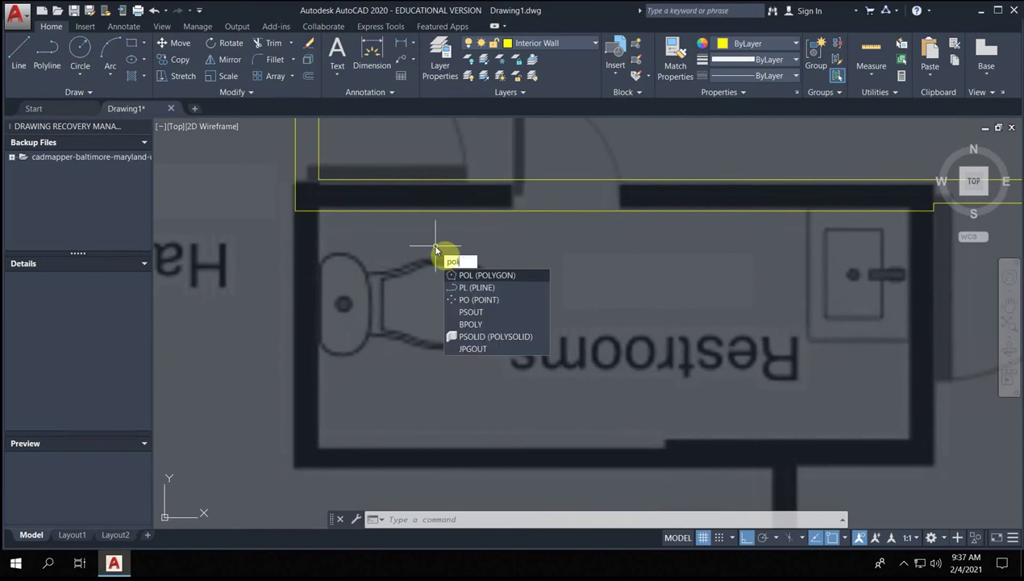
text(yl)
key(Return)
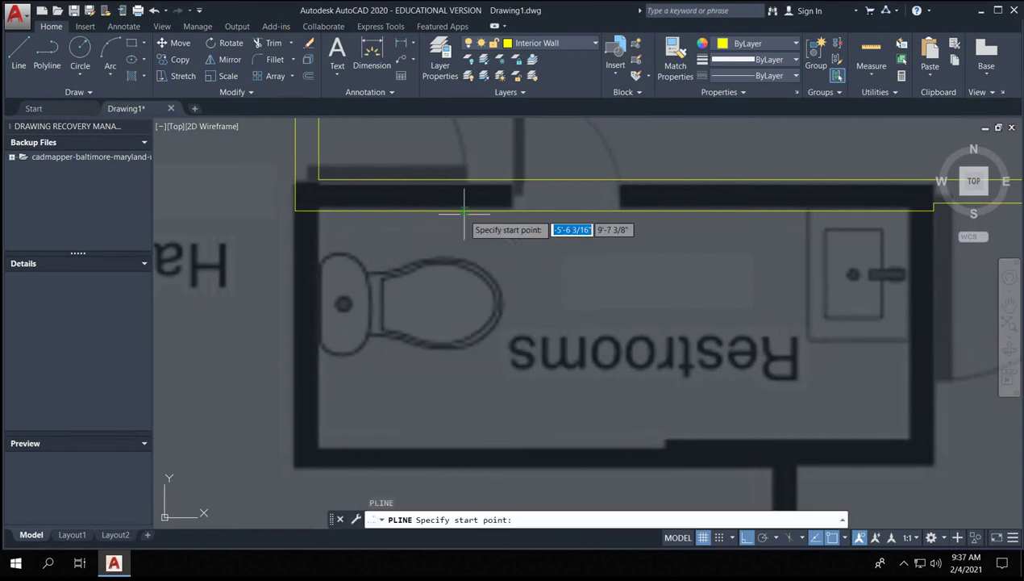
click(295, 211)
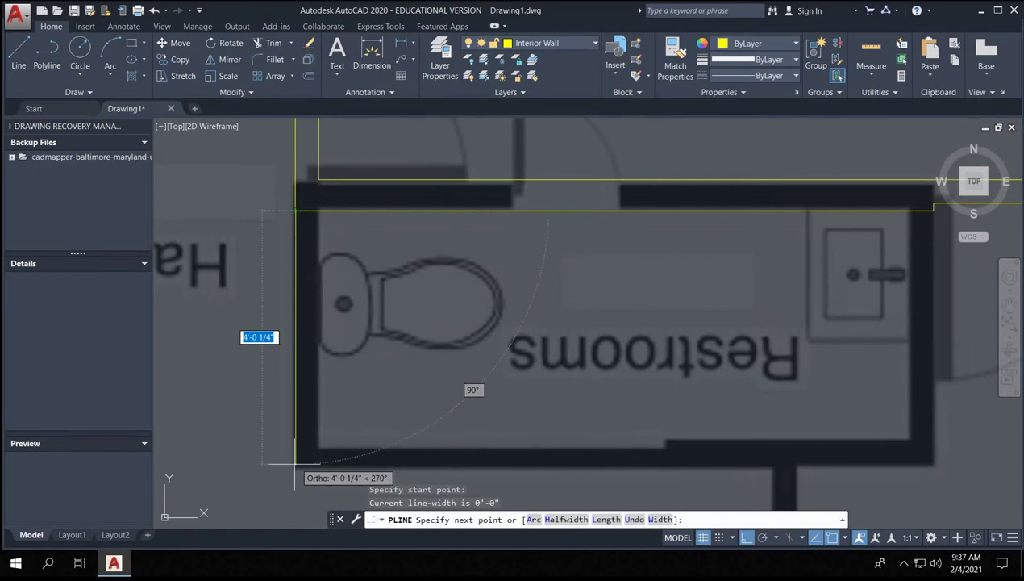
click(319, 469)
middle_drag(633, 450, 462, 449)
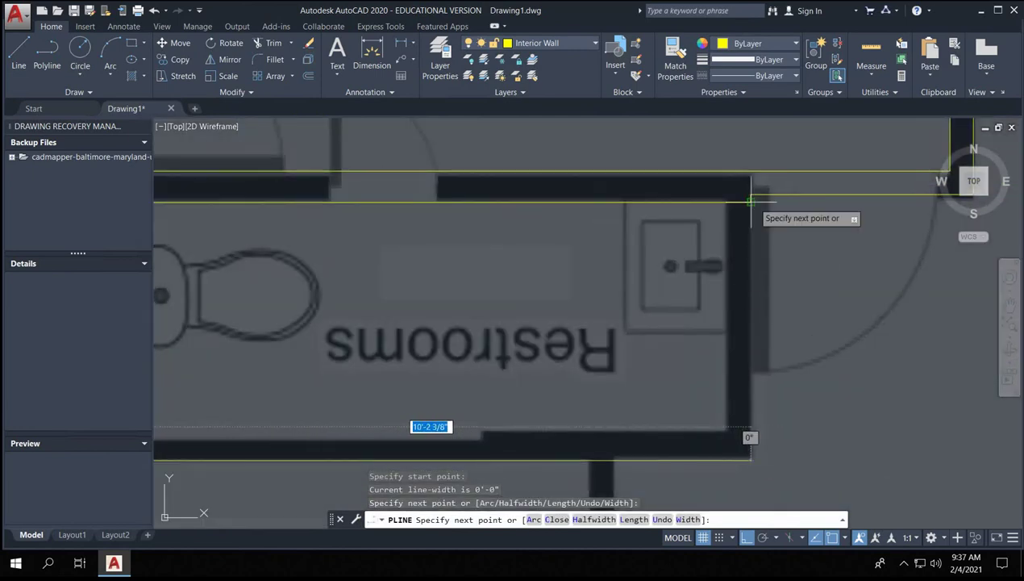
click(749, 457)
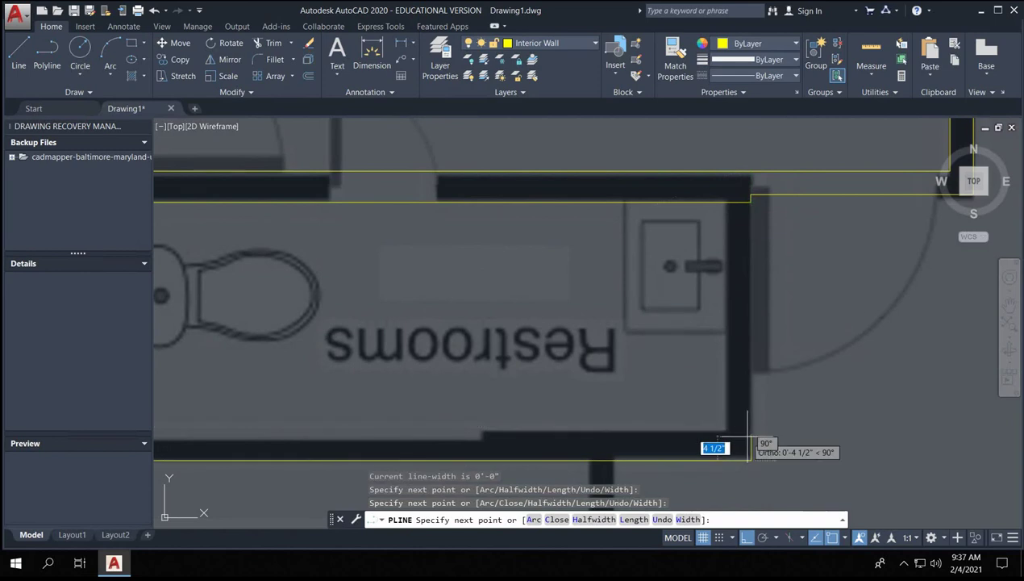
click(750, 200)
key(Return)
- Offset the restroom outline 6 inches to the inside
click(787, 277)
click(729, 306)
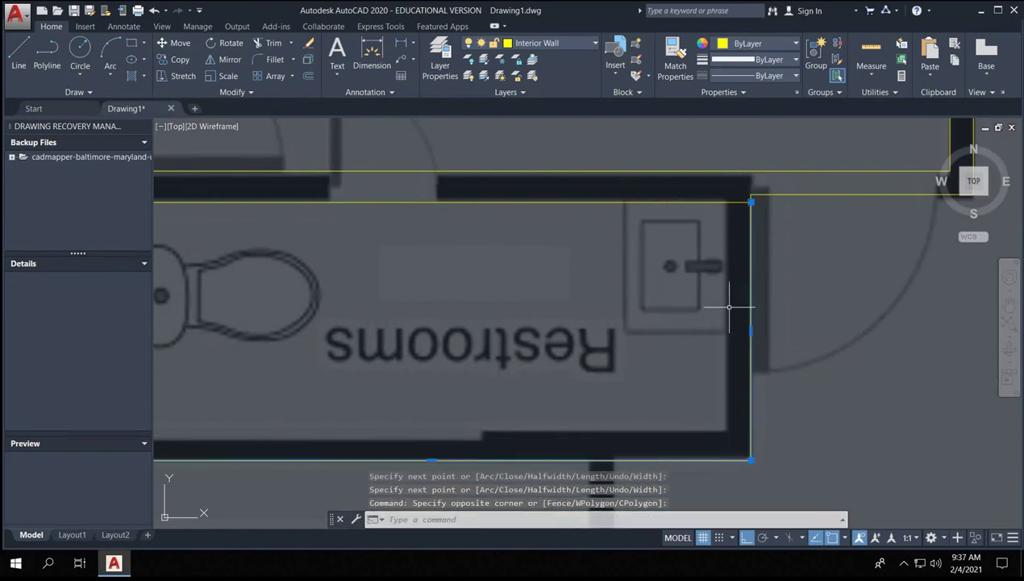
key(Return)
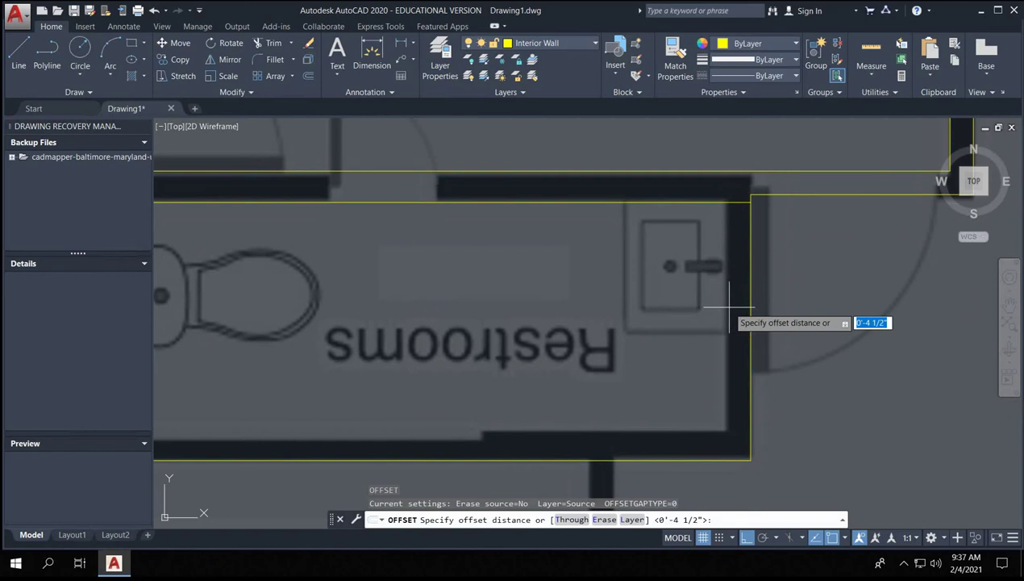
text(6)
key(Return)
click(727, 297)
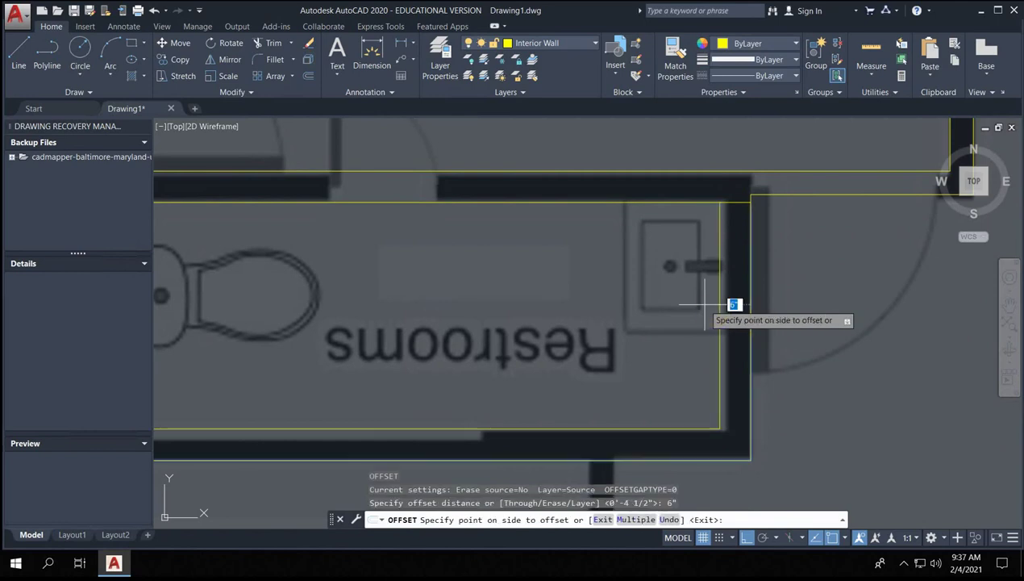
click(710, 313)
scroll(715, 318, down, 5)
key(Escape)
key(Escape)
scroll(516, 297, up, 5)
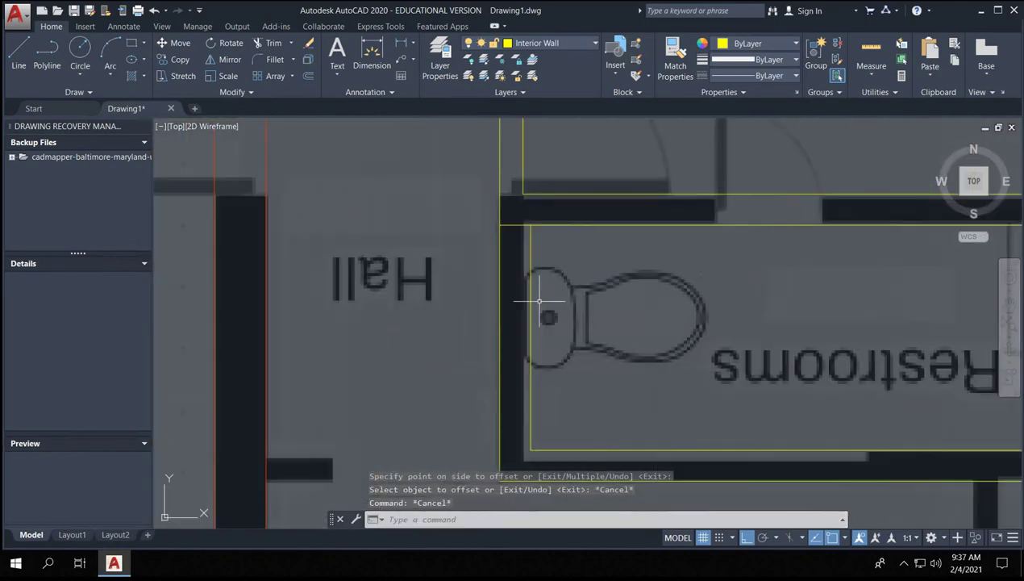
scroll(568, 292, down, 5)
- Select both restroom outlines and attempt a TRIM on nearby lines, then cancel it
click(912, 326)
click(548, 315)
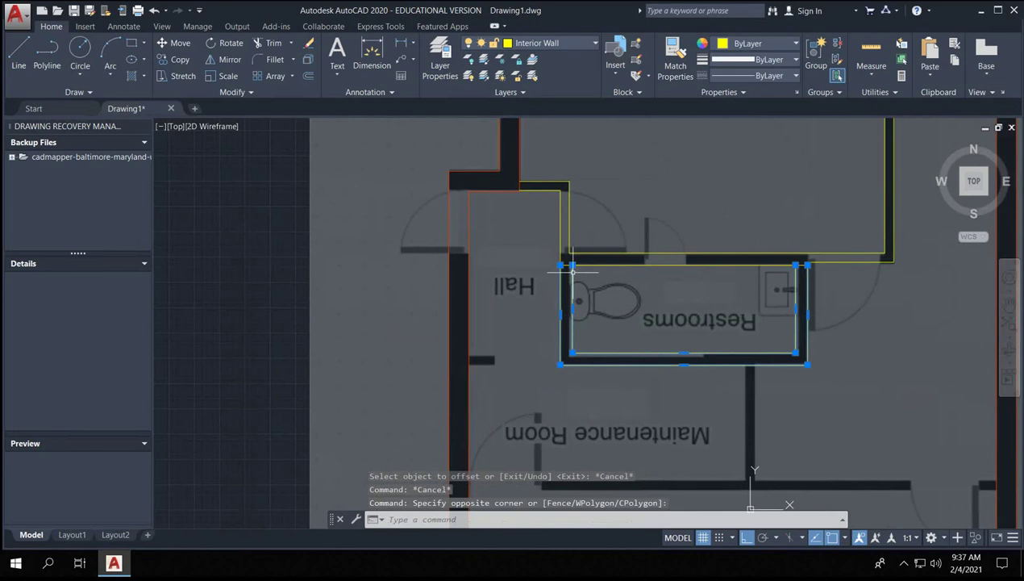
scroll(569, 266, up, 2)
text(tr)
key(Return)
click(564, 259)
scroll(565, 258, up, 3)
scroll(663, 283, down, 3)
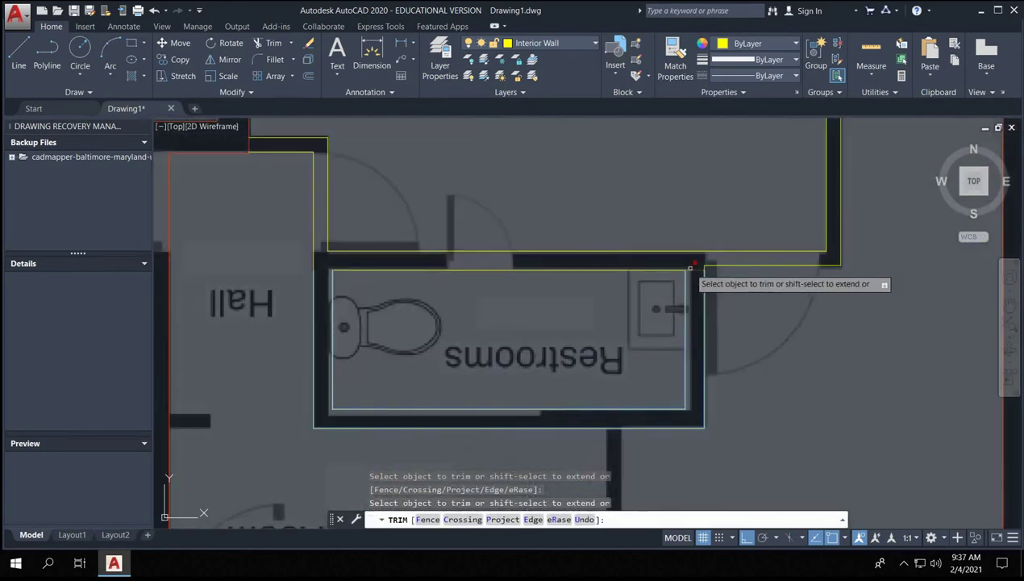
click(692, 266)
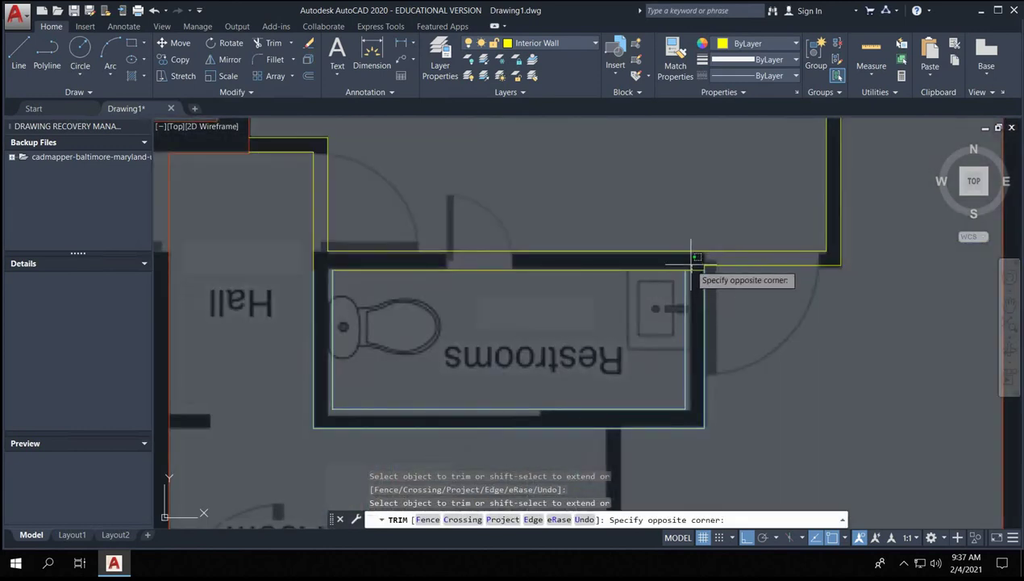
key(Escape)
key(Escape)
scroll(715, 359, down, 5)
- Draw a line from the restroom's lower-left corner to the Hall wall
scroll(434, 287, up, 3)
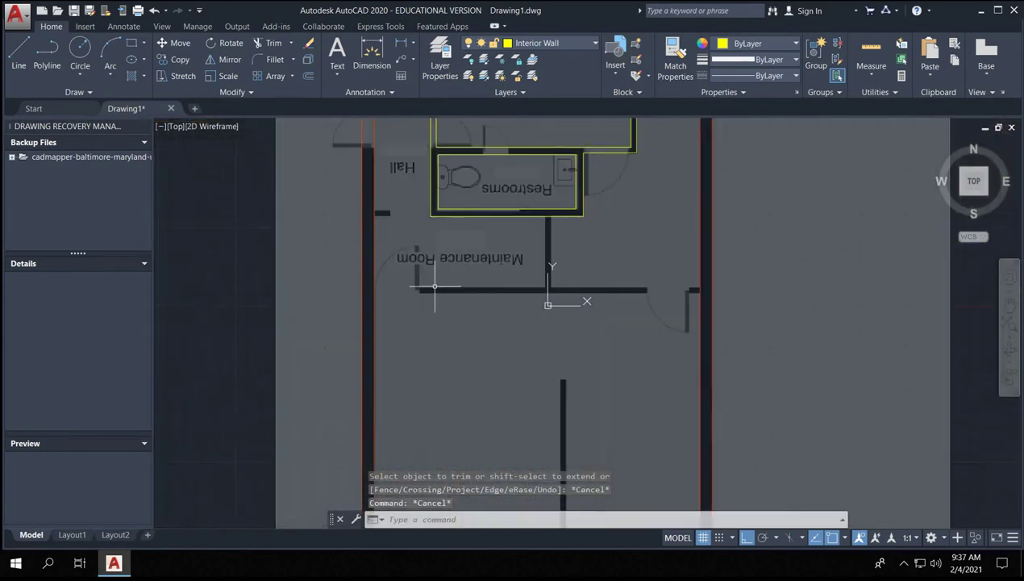
scroll(404, 241, up, 5)
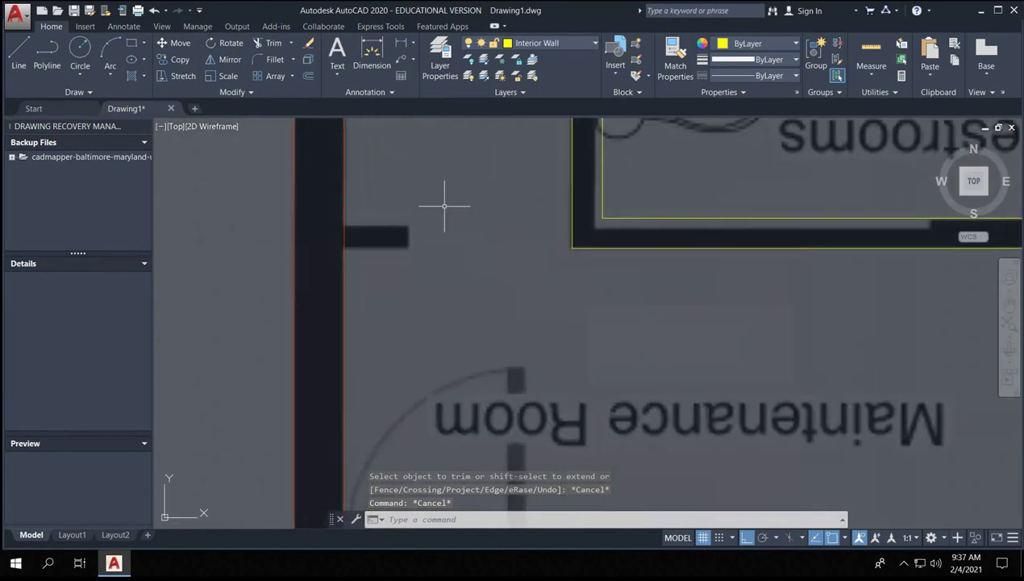
scroll(504, 255, down, 4)
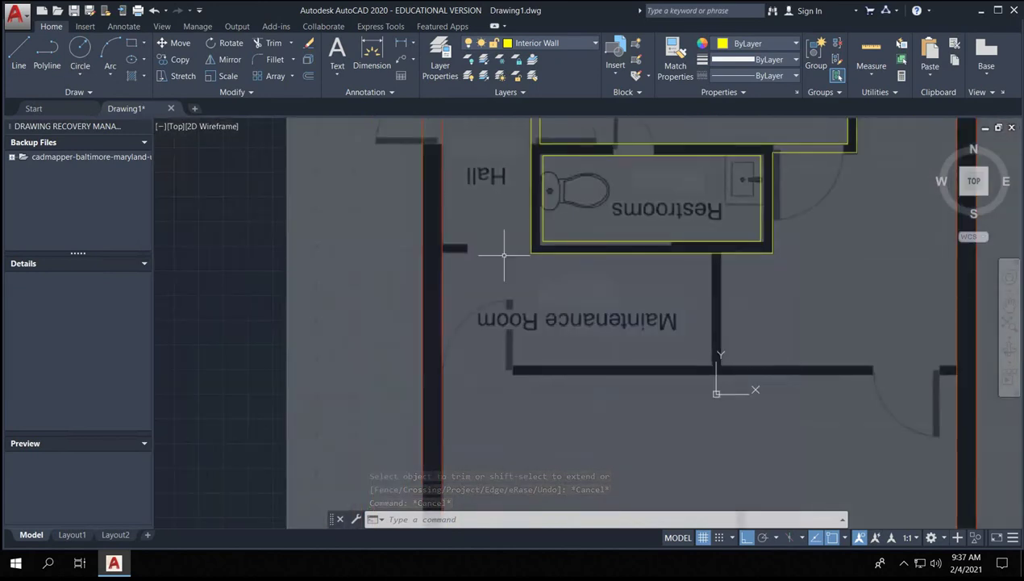
scroll(449, 249, up, 2)
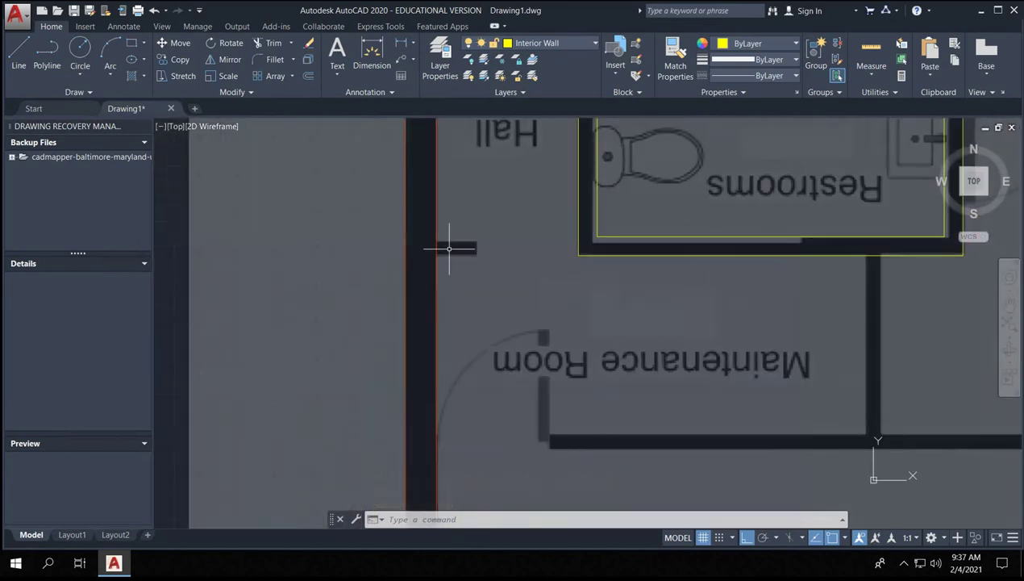
text(l)
key(Return)
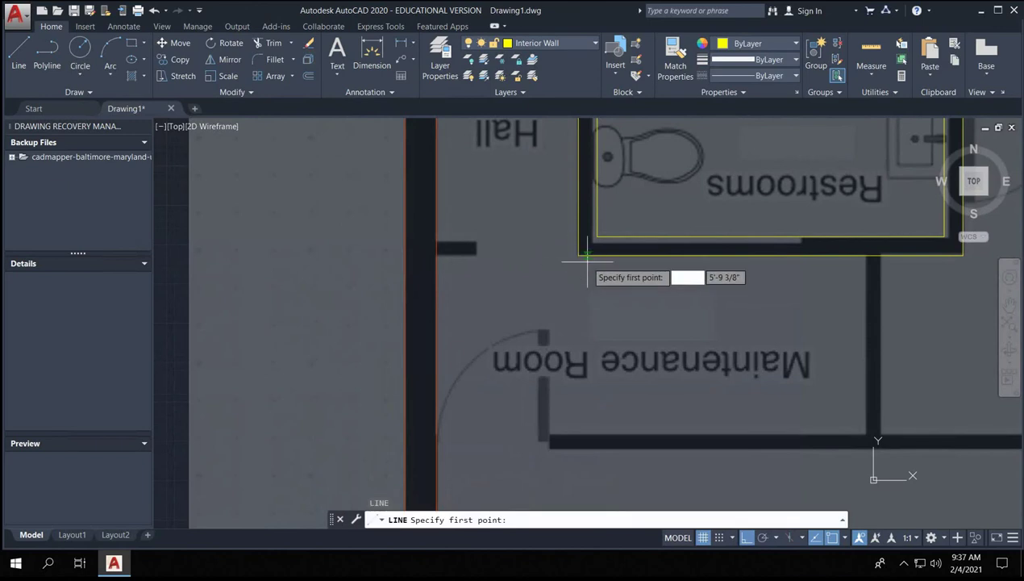
click(581, 256)
click(436, 256)
key(Return)
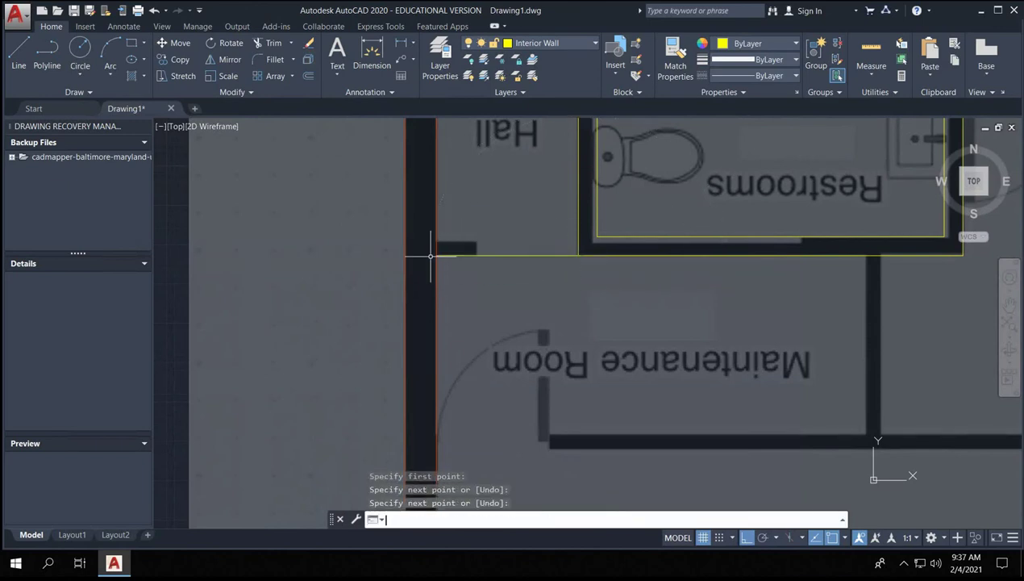
- Offset the new line 4.5 inches upward to form the wall stub
scroll(458, 263, up, 2)
click(529, 292)
click(533, 286)
text(o)
key(Return)
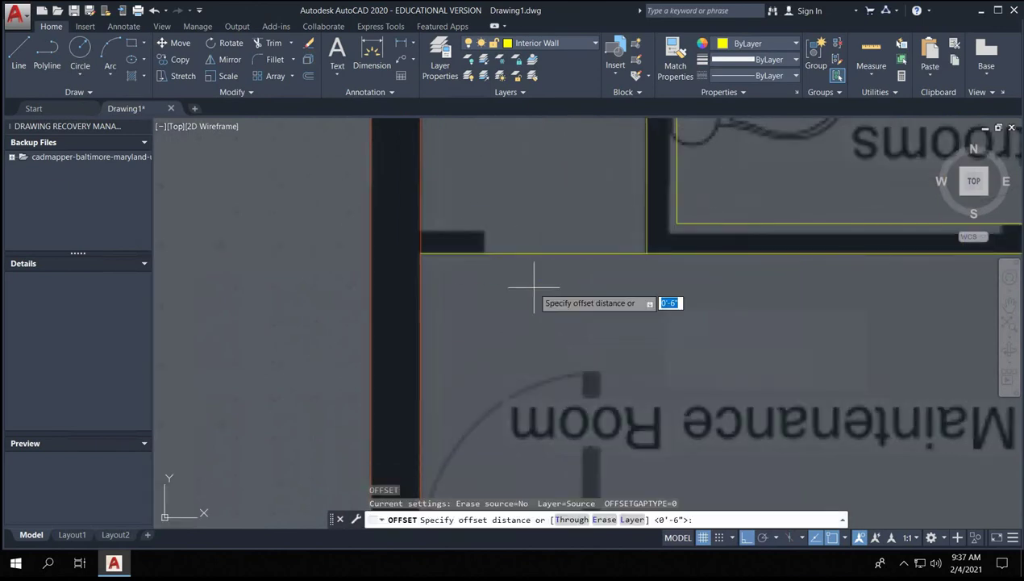
text(4.5)
key(Return)
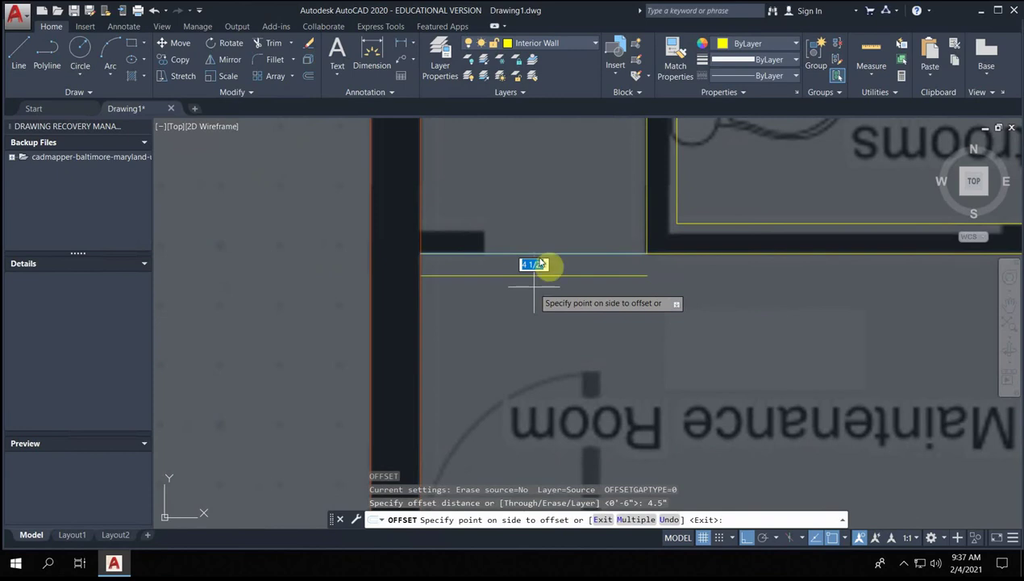
click(508, 226)
key(Escape)
- Trim the wall stub lines back past the wall end
key(Return)
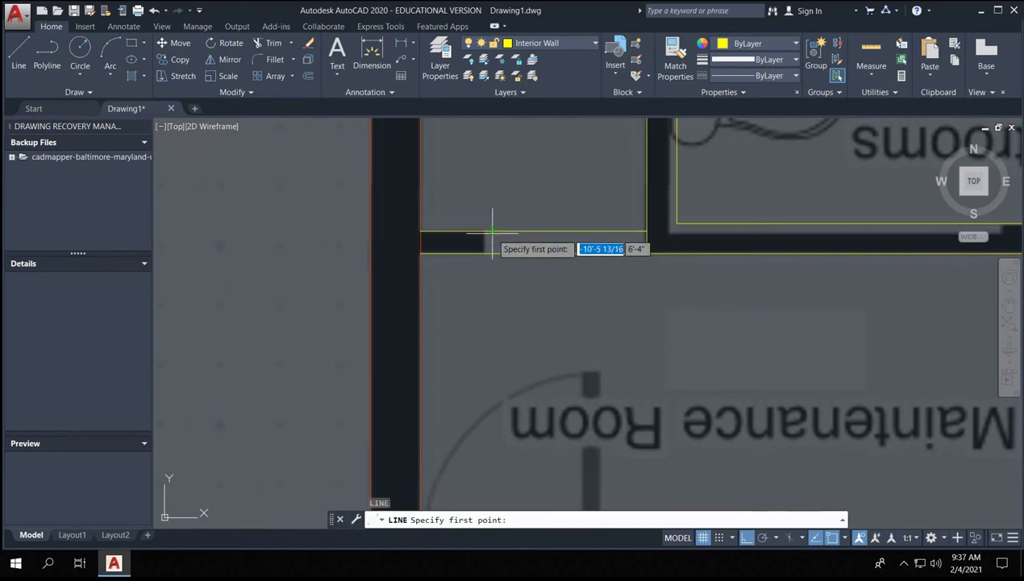
click(484, 231)
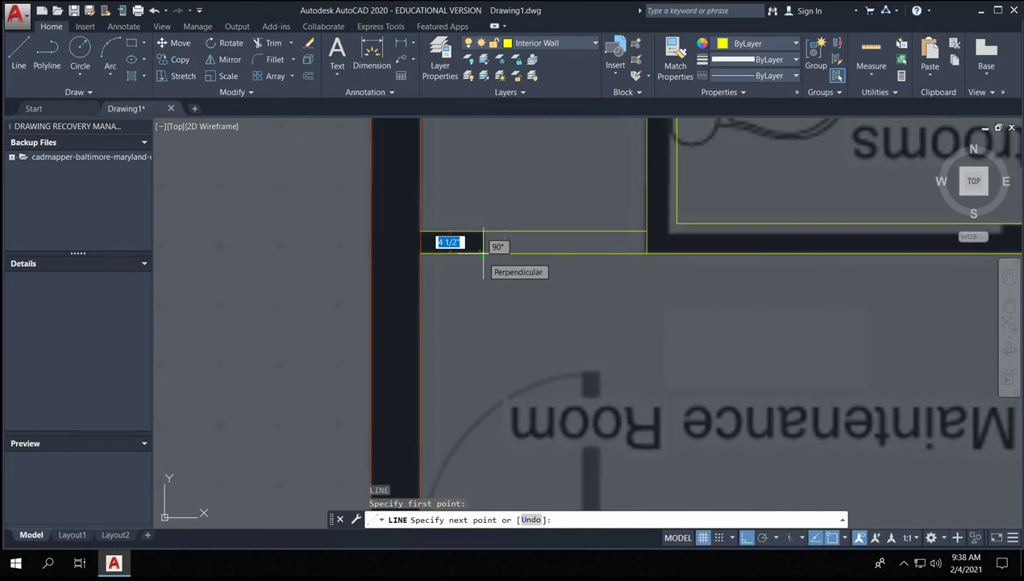
key(Escape)
scroll(484, 250, up, 4)
click(450, 238)
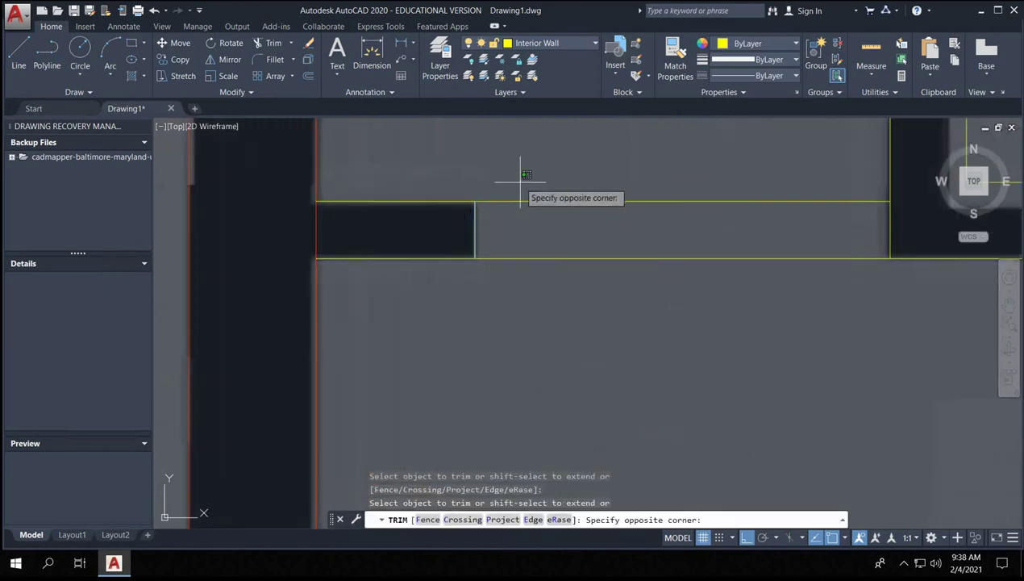
click(526, 296)
key(Escape)
key(Escape)
click(538, 157)
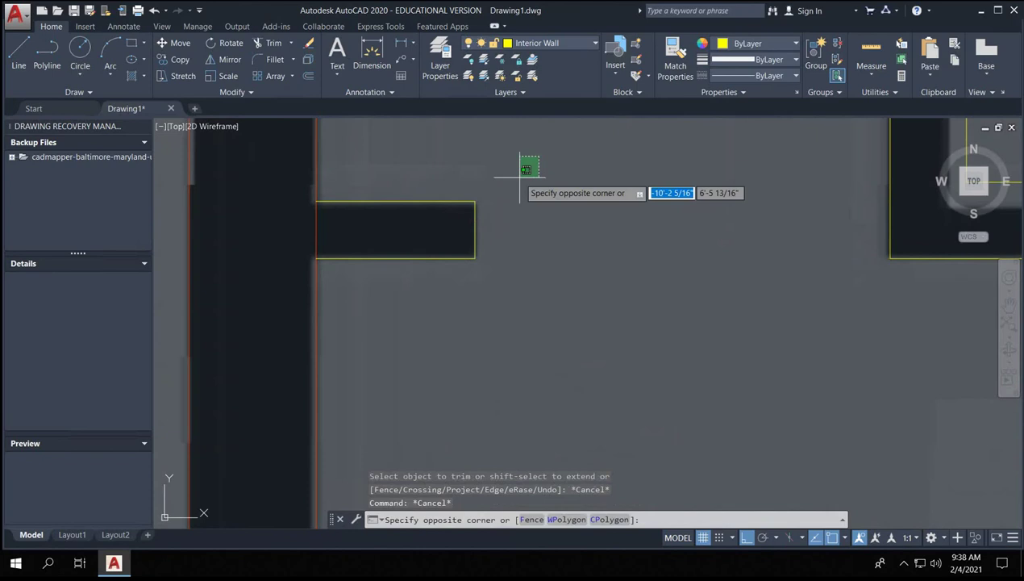
- Join the stub lines into one polyline and close its left end with a line
click(437, 312)
text(j)
key(Return)
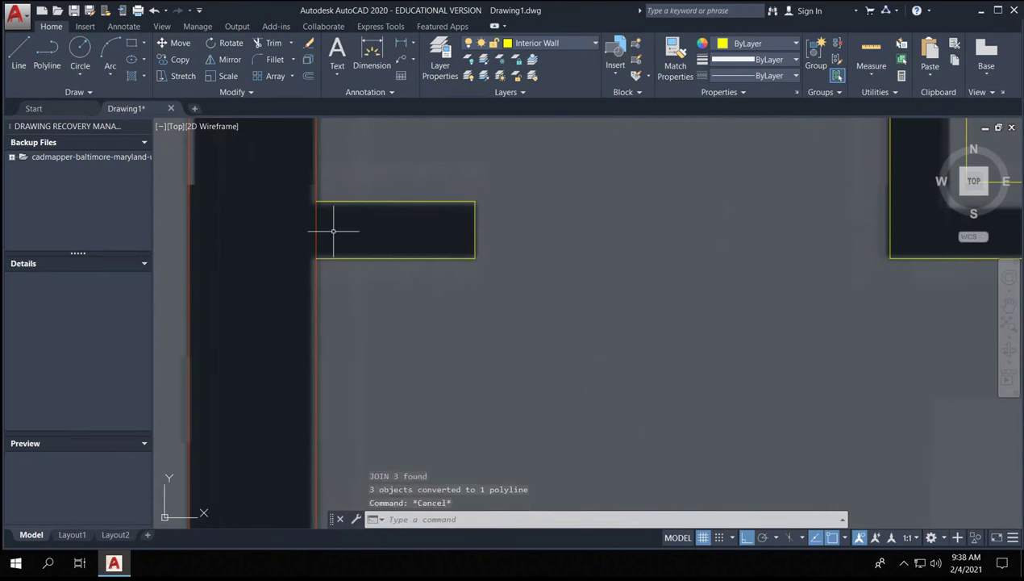
text(l)
key(Return)
click(316, 202)
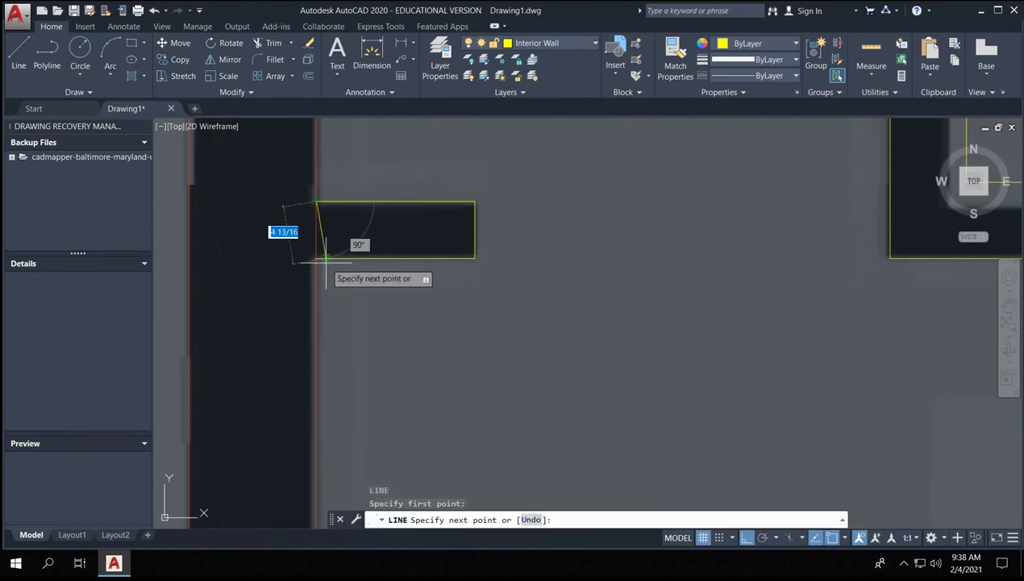
click(324, 258)
key(Return)
click(557, 309)
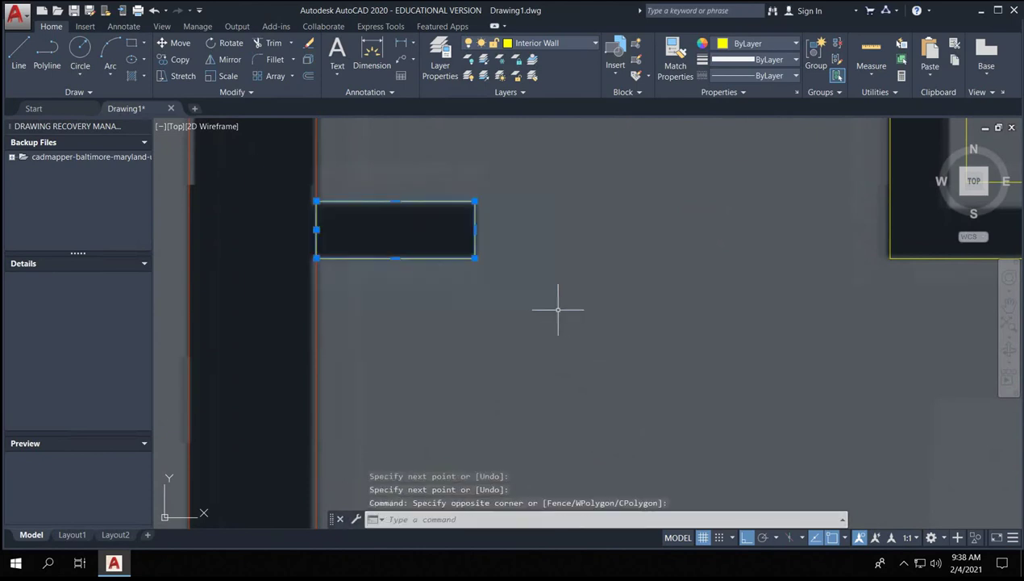
key(Escape)
- Pan and zoom onto the wall junction below the Restrooms
scroll(557, 302, down, 5)
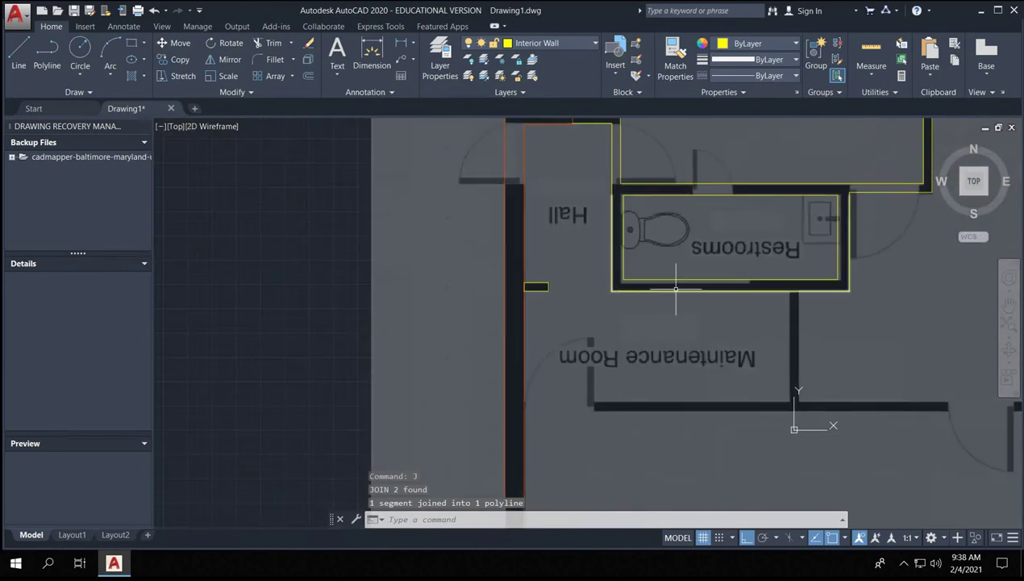
click(620, 280)
key(Escape)
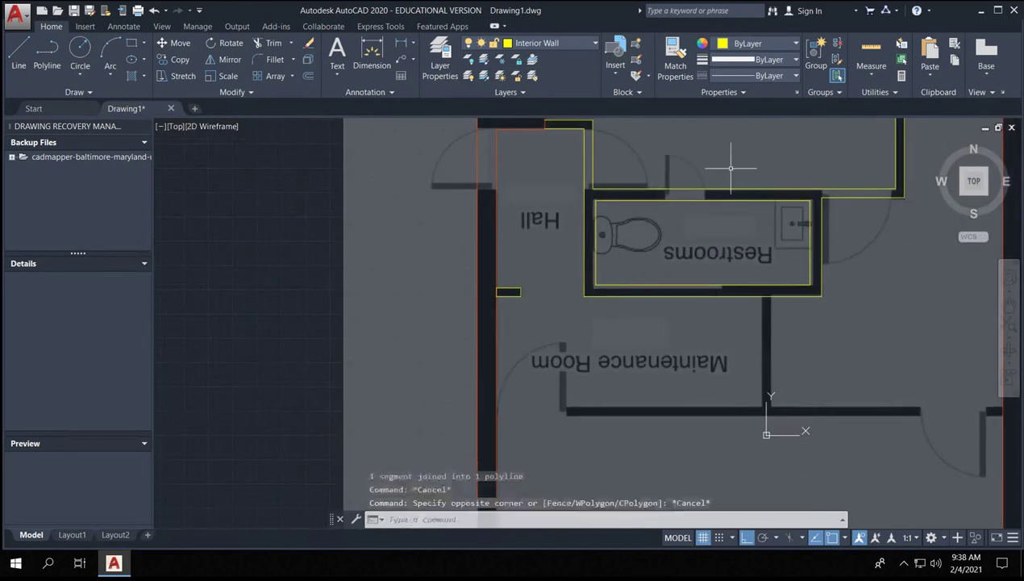
middle_drag(726, 167, 849, 367)
middle_drag(692, 334, 604, 213)
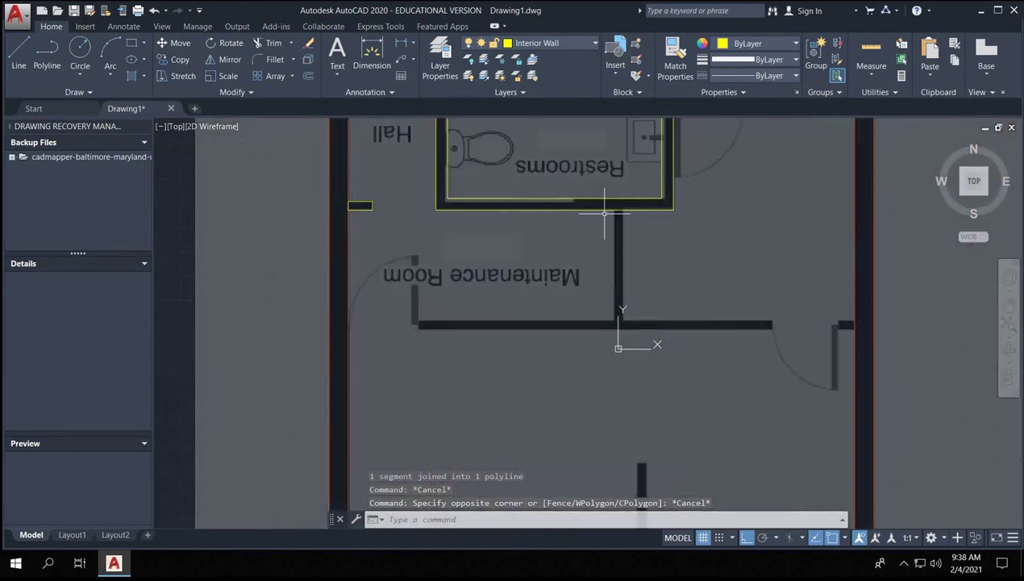
scroll(635, 354, down, 5)
scroll(652, 286, up, 5)
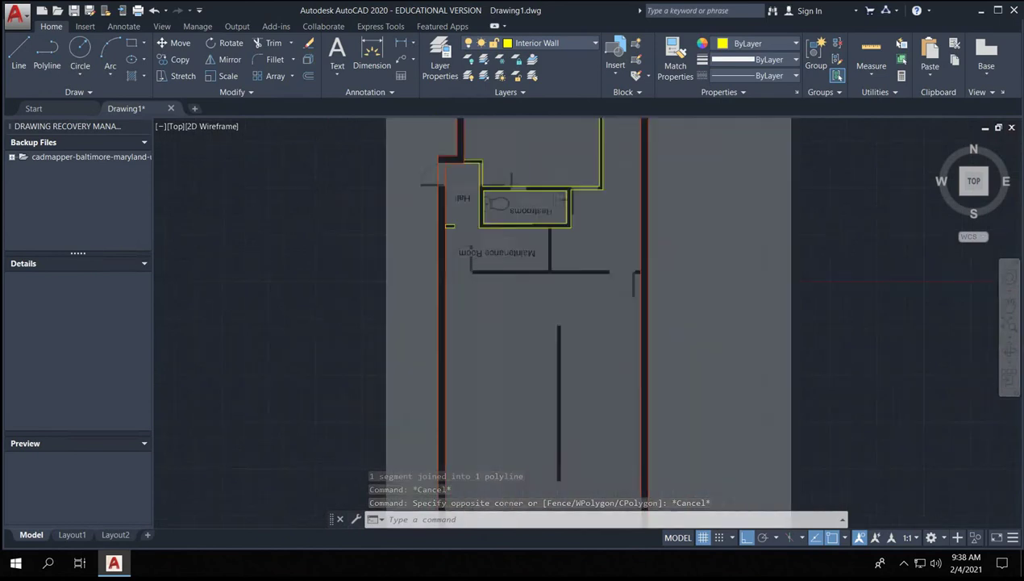
middle_drag(516, 210, 510, 276)
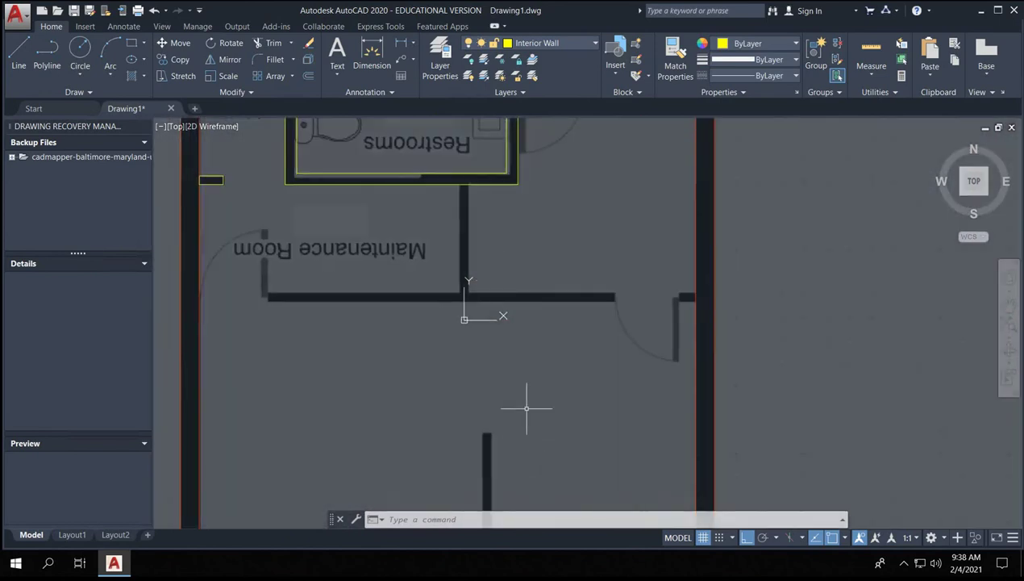
scroll(393, 185, up, 2)
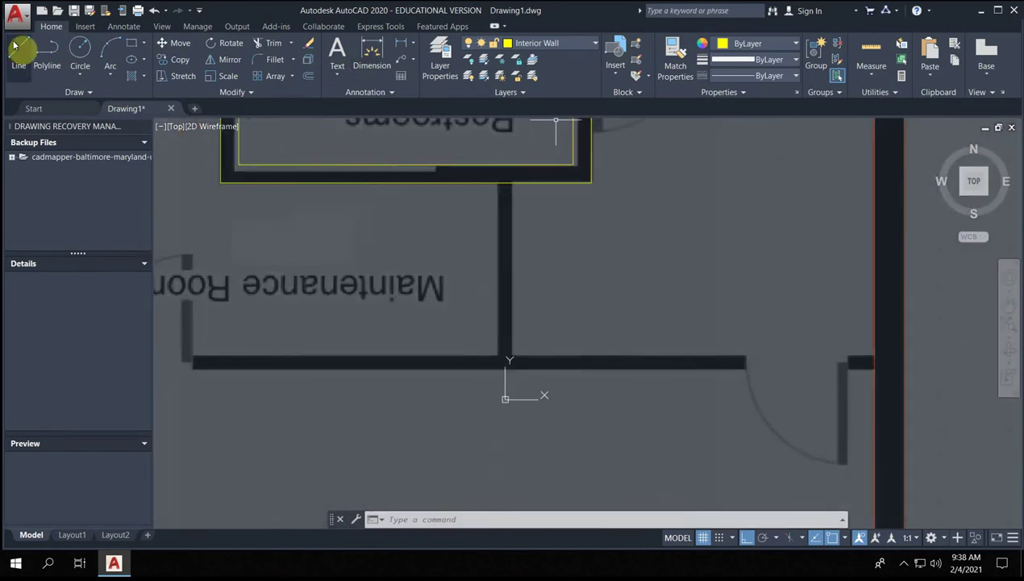
- Trace the Maintenance Room's lower wall as a horizontal polyline from right to left
click(47, 50)
click(498, 182)
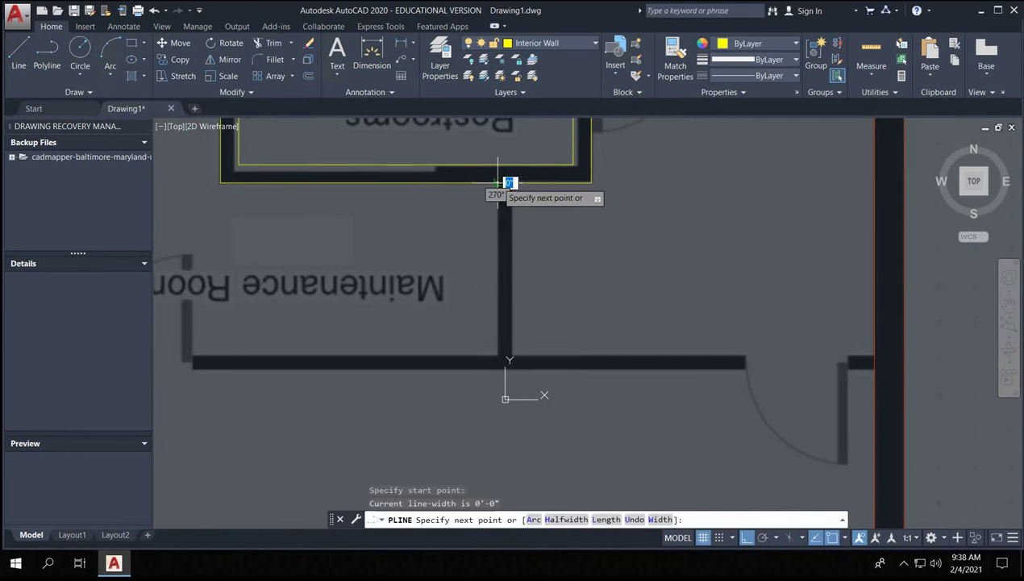
scroll(502, 371, down, 2)
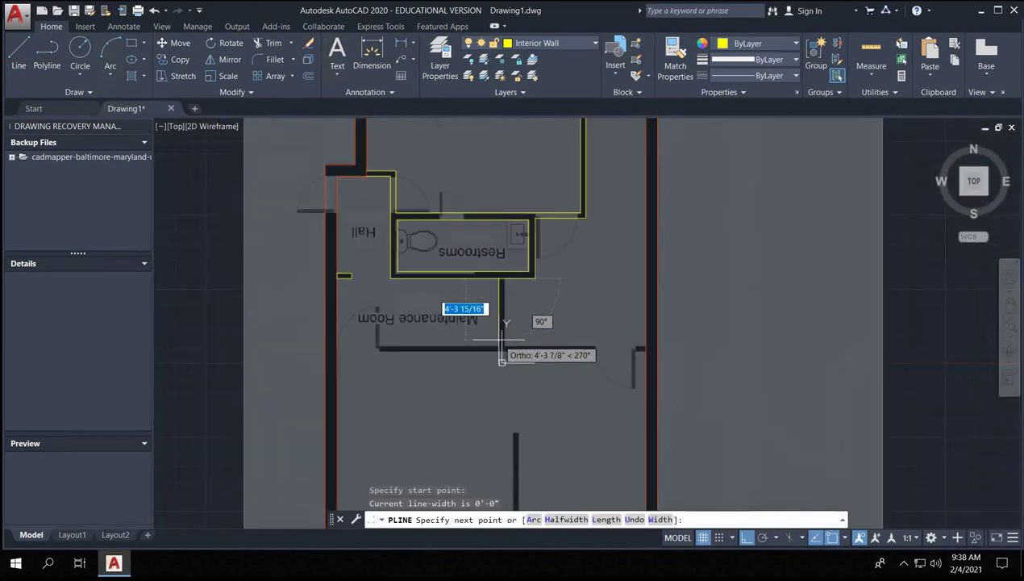
key(Escape)
scroll(648, 343, up, 8)
key(Return)
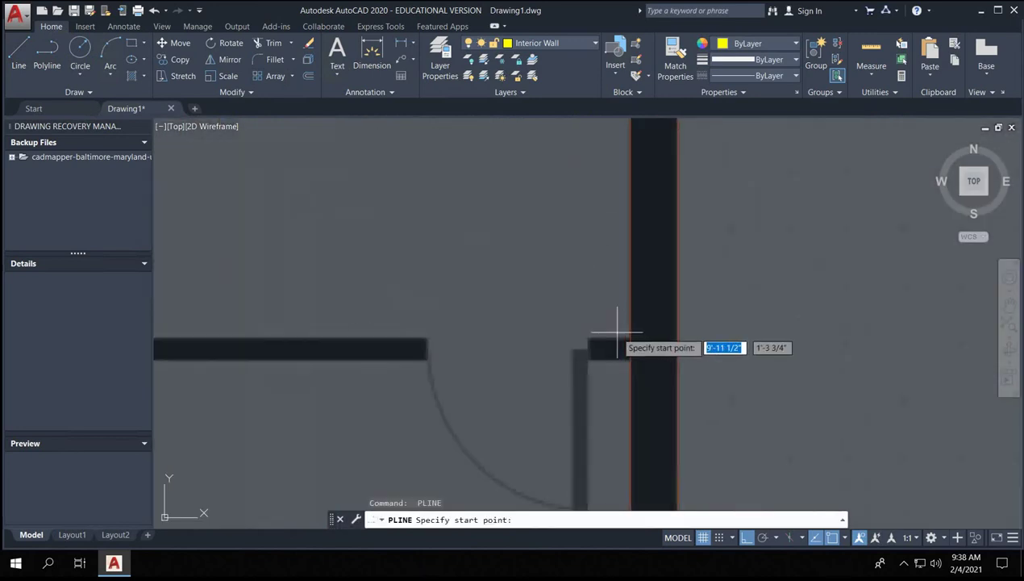
click(629, 337)
scroll(629, 338, down, 5)
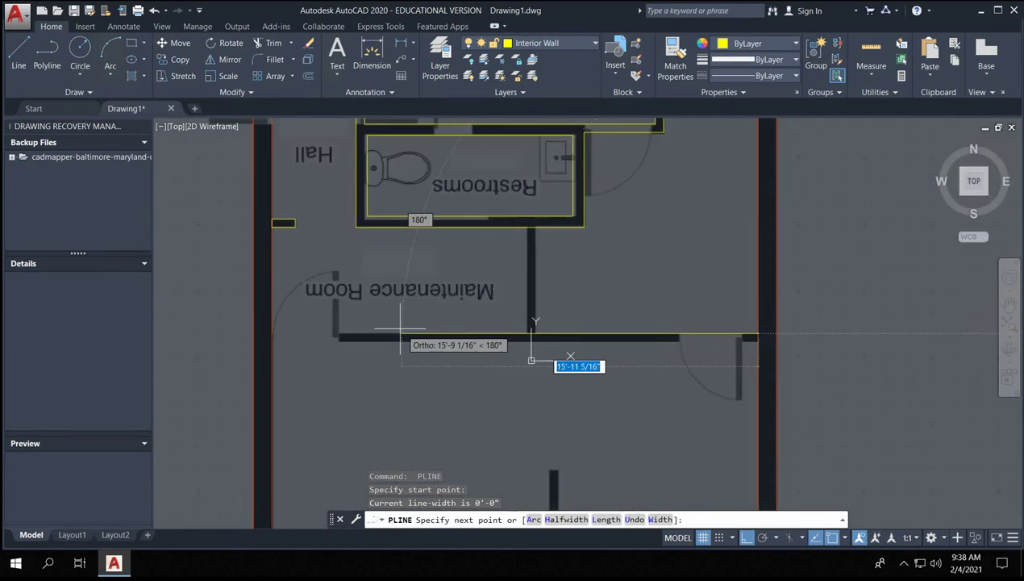
click(269, 331)
key(Return)
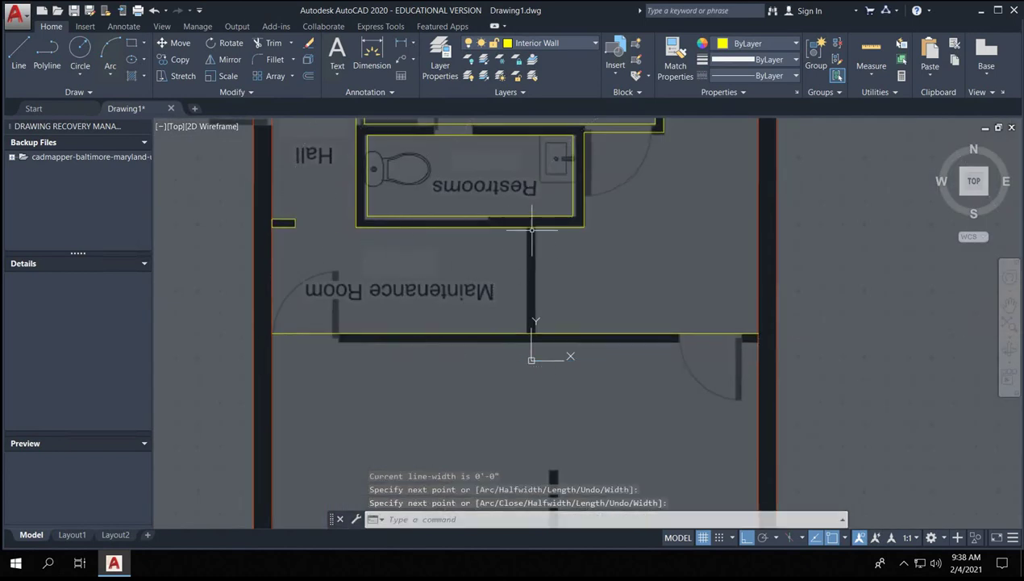
- Trace the Restrooms–Maintenance Room wall as a vertical polyline down to the lower wall
key(Return)
scroll(531, 230, up, 3)
click(521, 225)
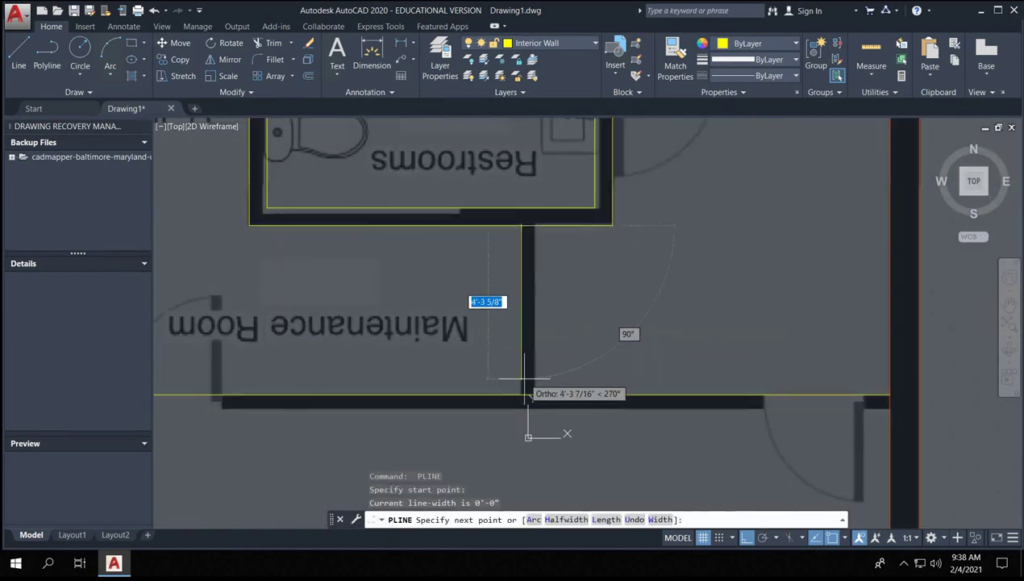
click(522, 396)
key(Return)
- Offset the vertical line rightward and the horizontal line downward by 4 1/2"
click(548, 326)
click(488, 331)
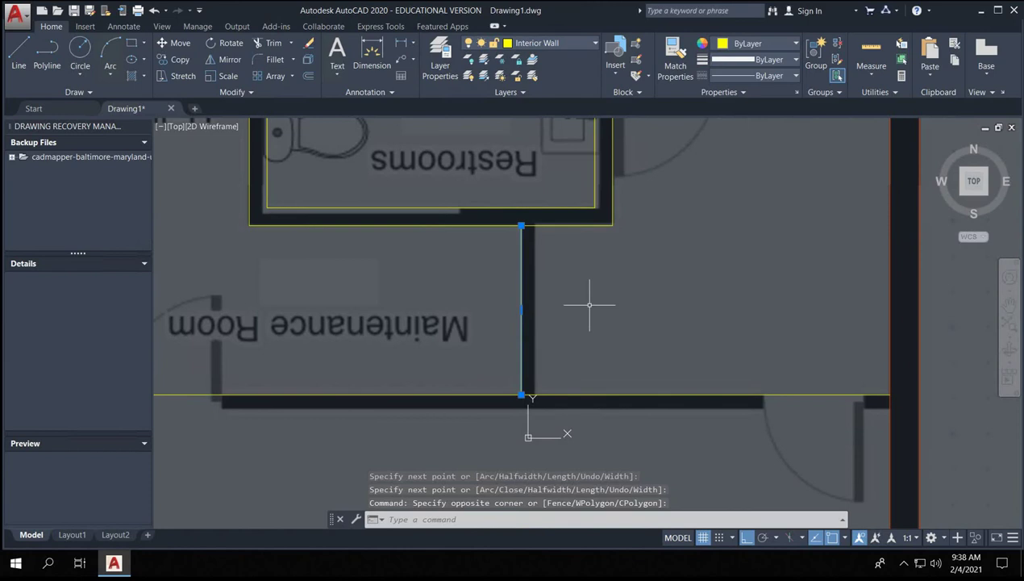
text(o)
key(Return)
key(Return)
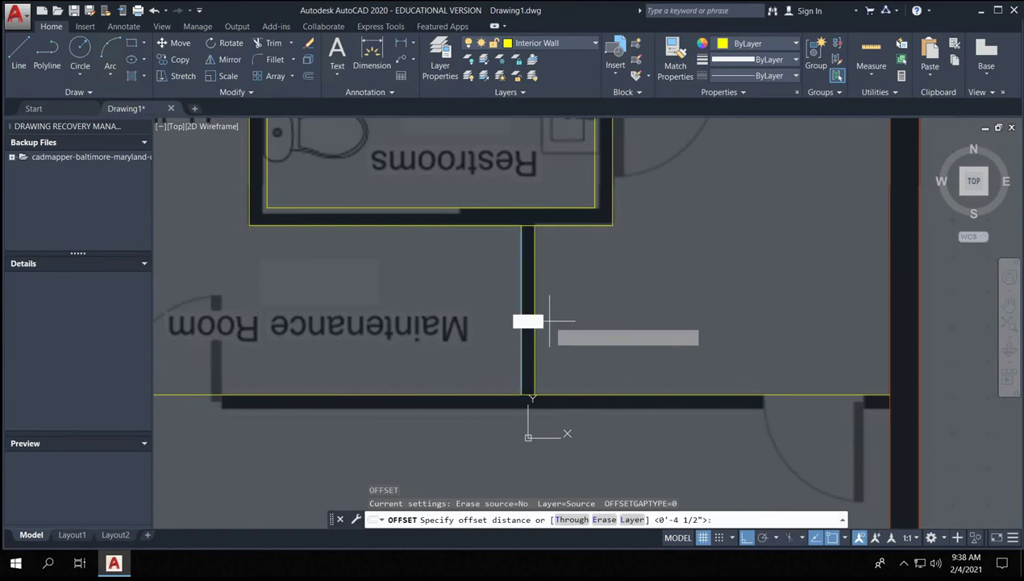
click(552, 323)
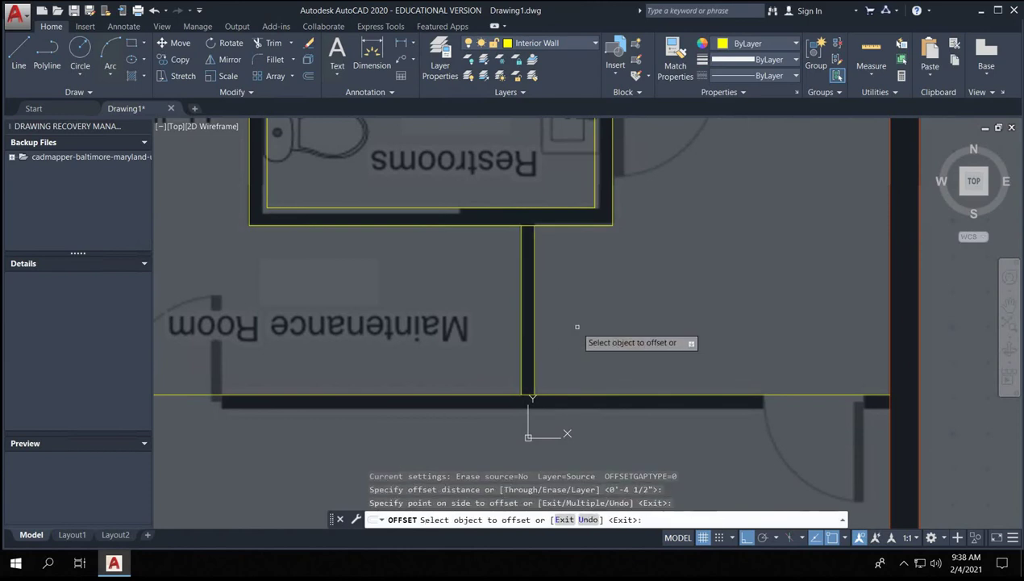
click(435, 391)
click(434, 394)
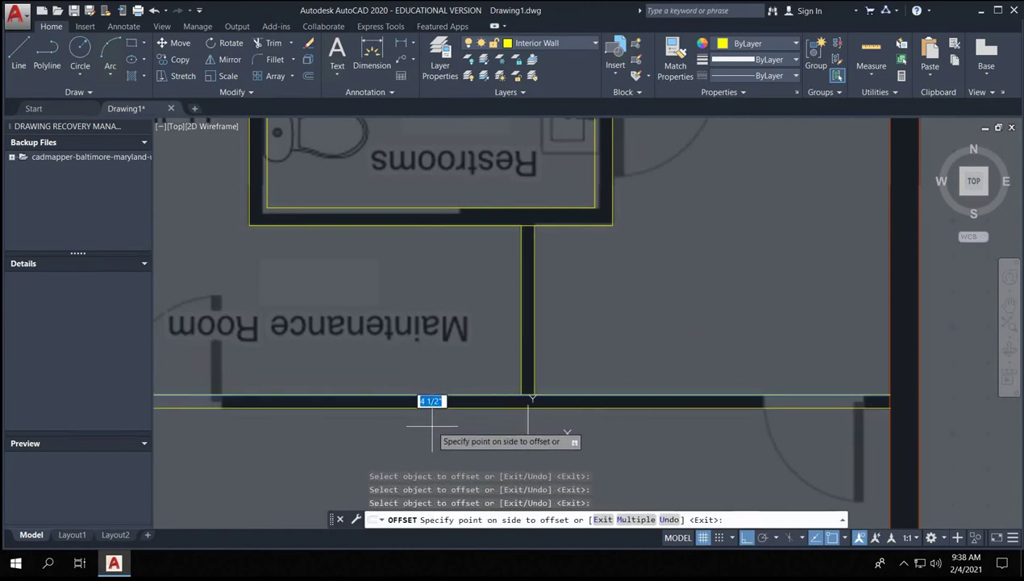
click(436, 420)
scroll(452, 467, down, 5)
scroll(452, 468, up, 1)
middle_drag(452, 467, 434, 407)
key(Escape)
key(Escape)
scroll(484, 387, down, 2)
scroll(571, 370, up, 6)
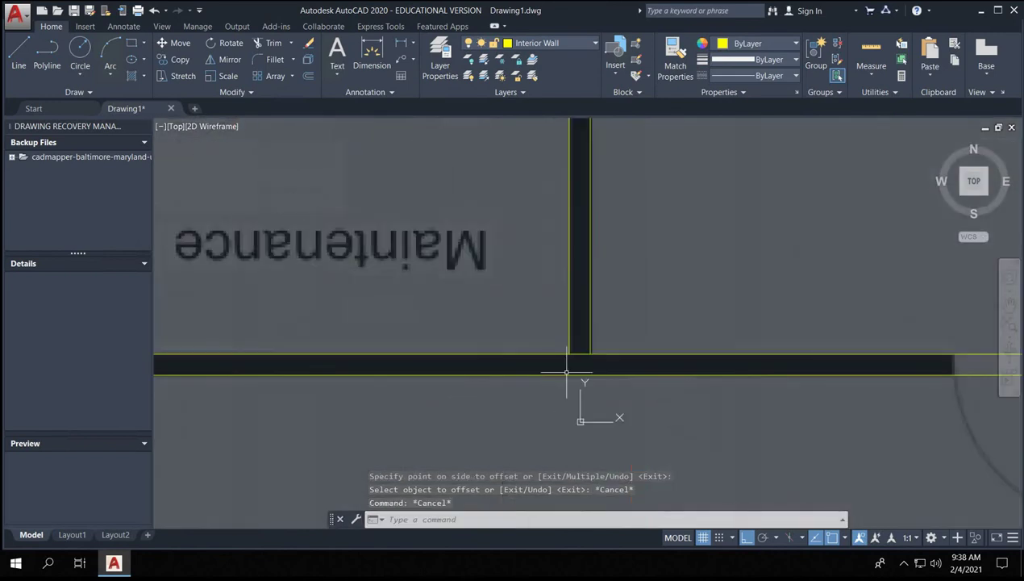
- Select the wall lines as cutting edges and start a TRIM, then cancel
click(647, 327)
click(568, 371)
key(Return)
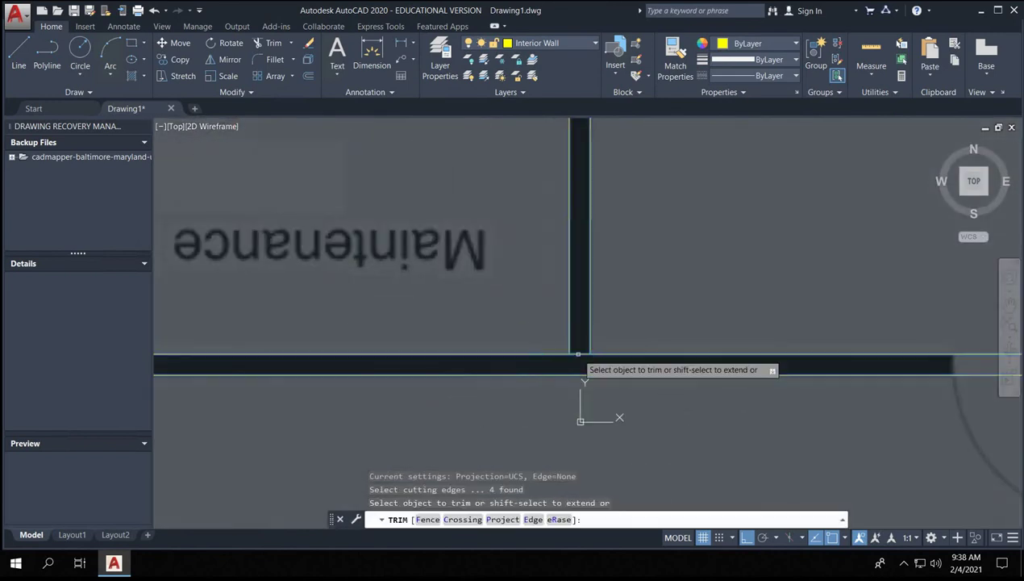
click(579, 376)
key(Escape)
key(Escape)
scroll(723, 343, down, 4)
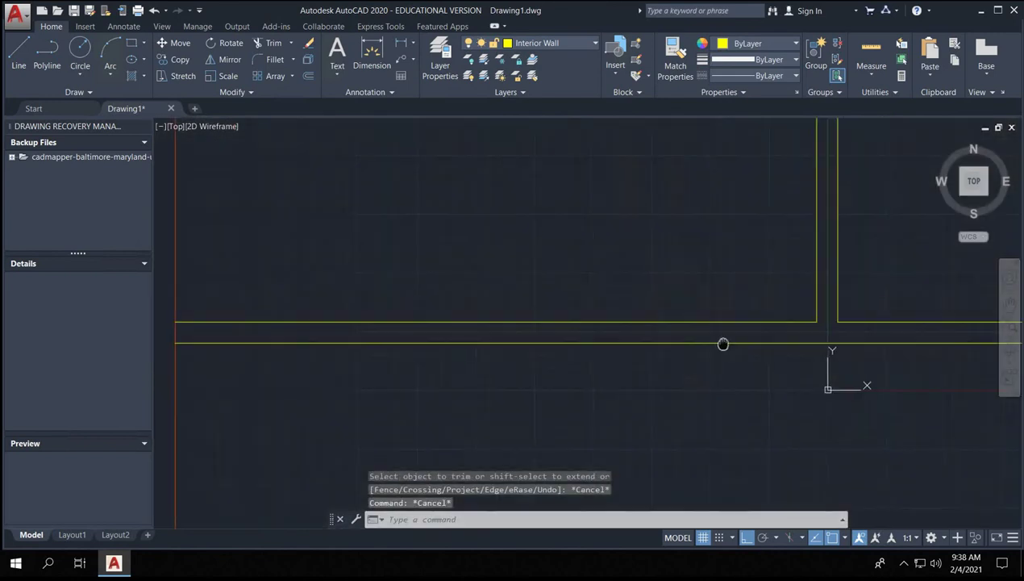
scroll(325, 326, up, 6)
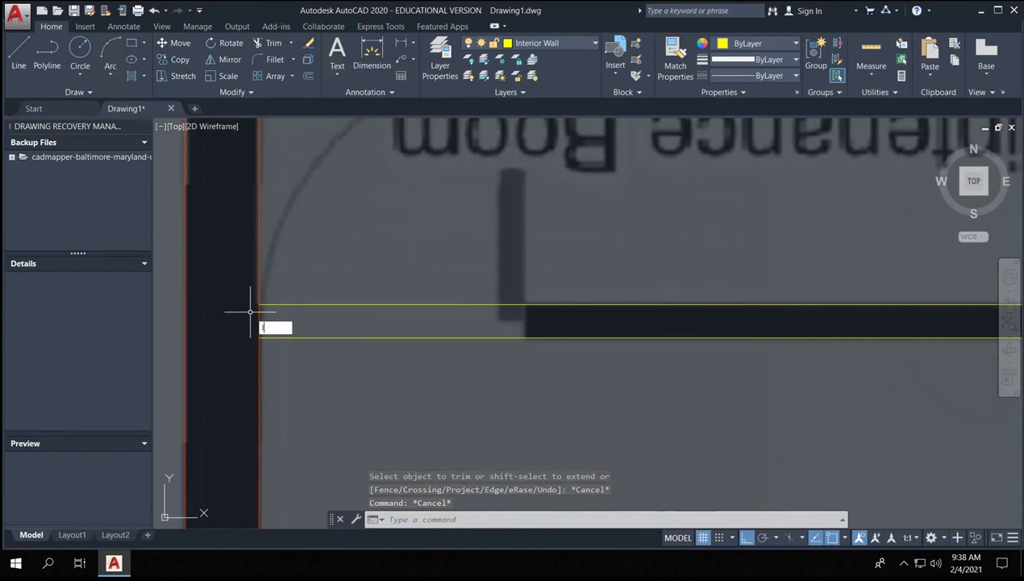
- Erase the old short segment at the wall's left end
key(Return)
click(258, 319)
key(Escape)
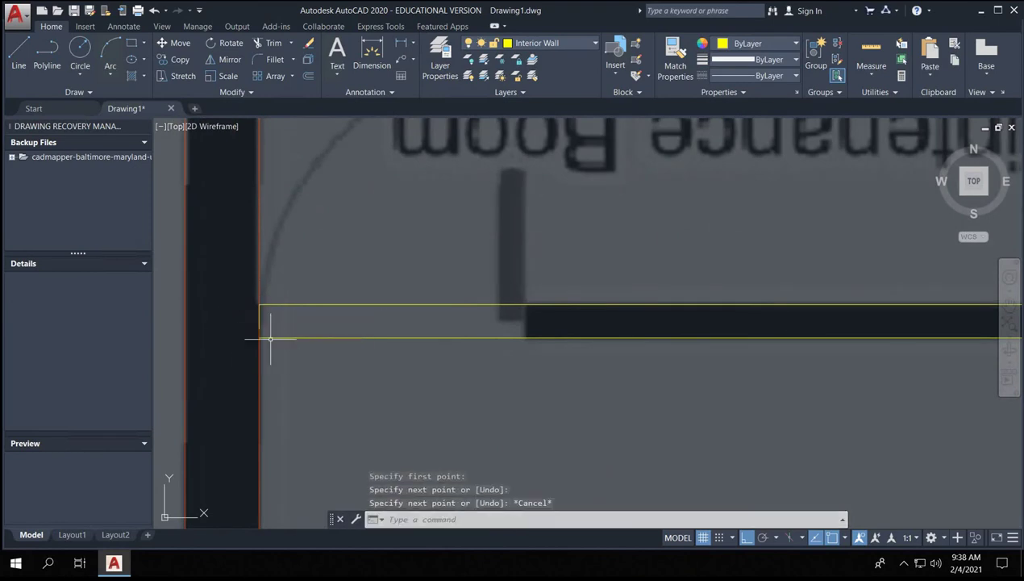
click(265, 316)
click(288, 334)
key(Escape)
key(Escape)
click(244, 293)
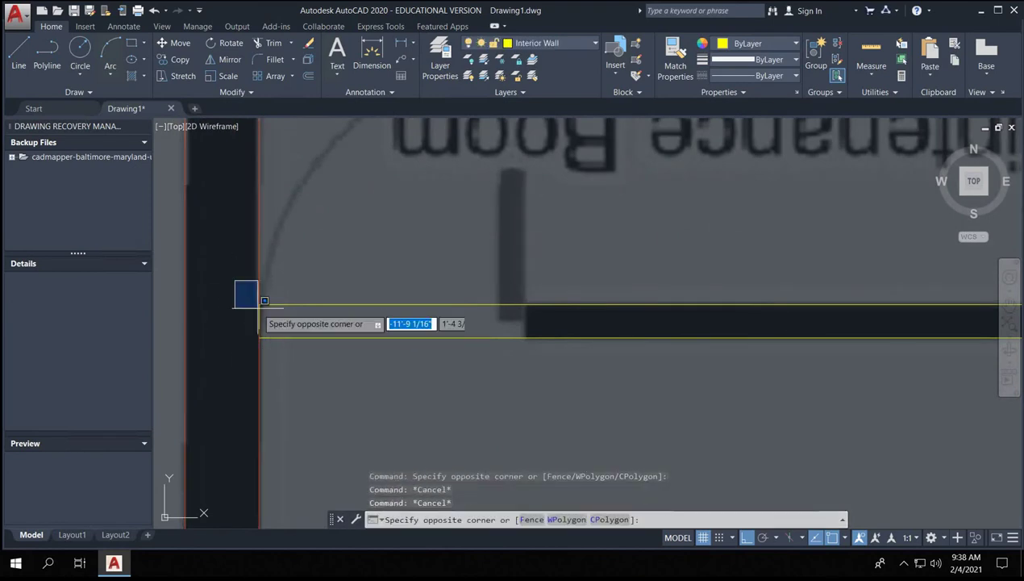
click(284, 346)
key(Delete)
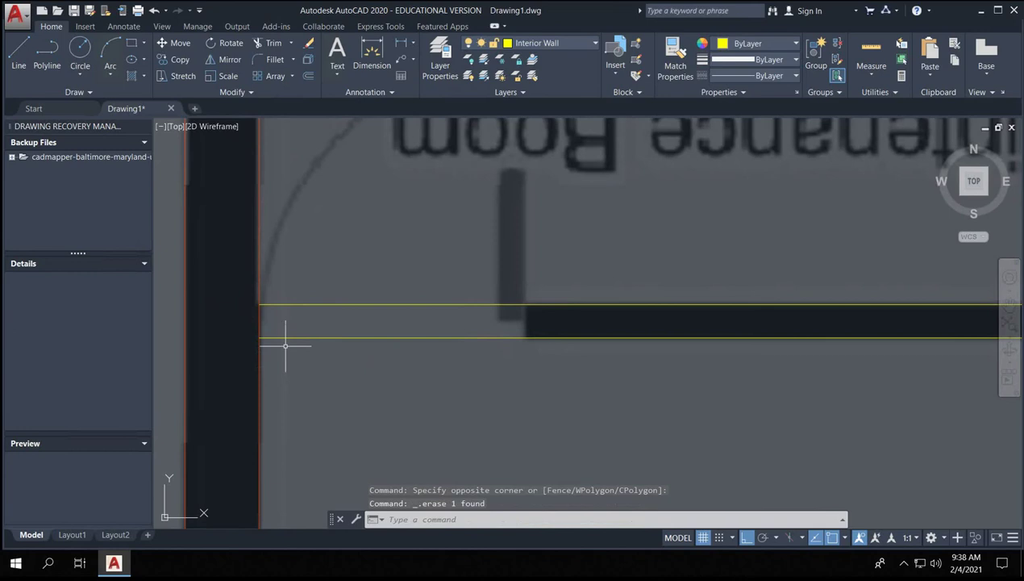
click(220, 281)
key(Escape)
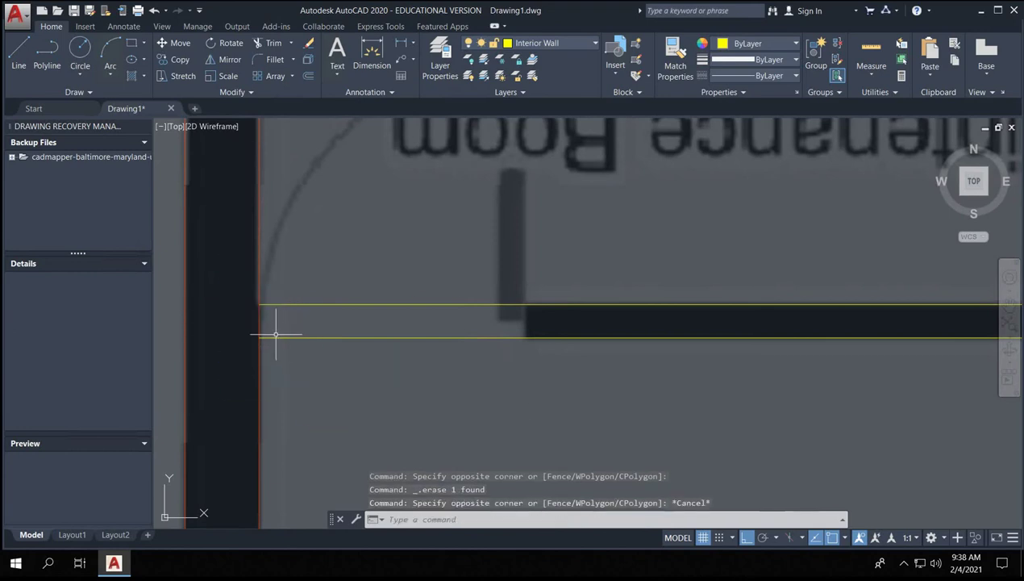
- Draw a vertical line down from the wall corner with LINE
text(l)
key(Return)
click(259, 337)
click(259, 418)
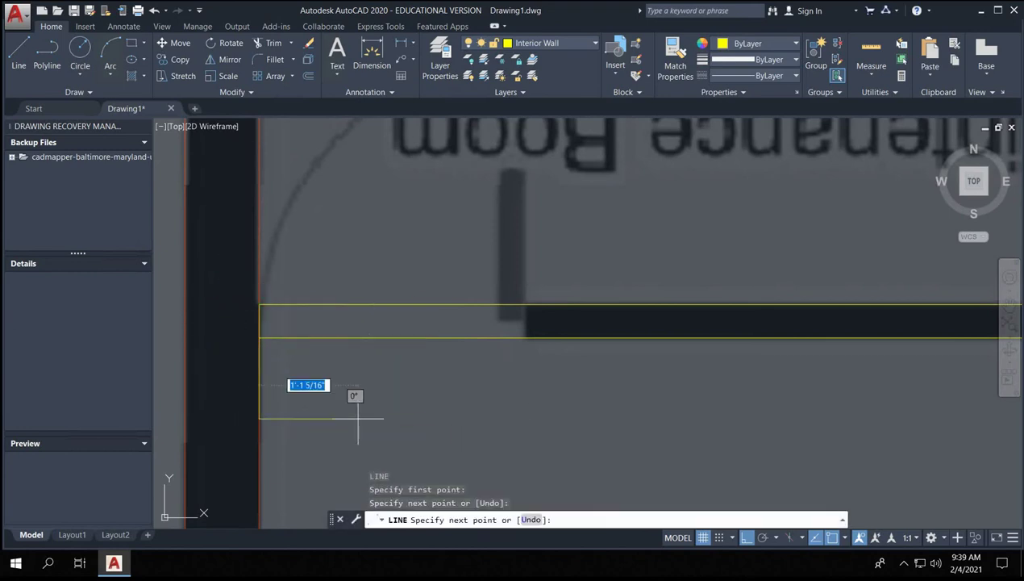
key(Return)
- Try repeatedly to window-select the new vertical line
click(224, 259)
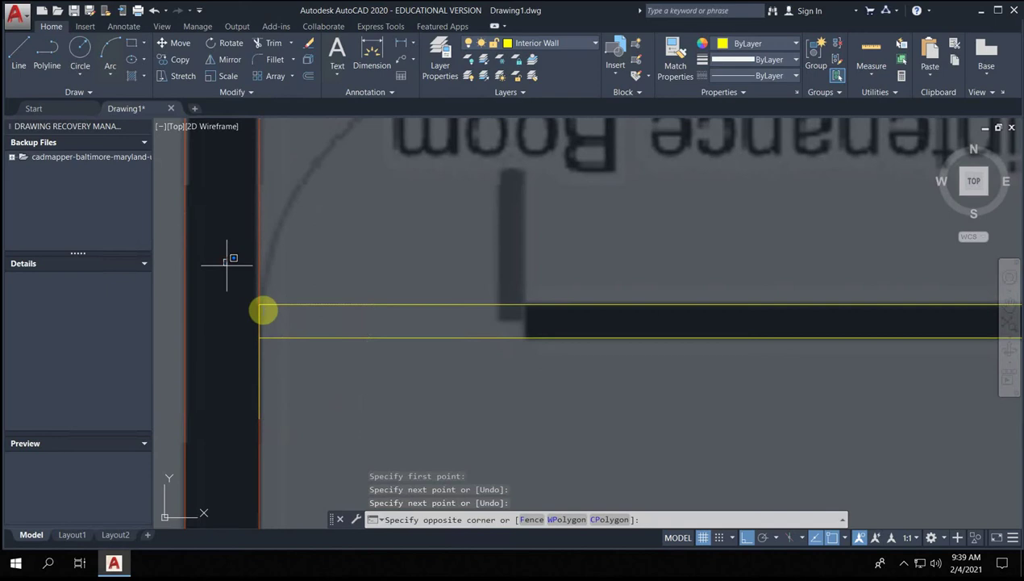
click(328, 397)
click(332, 430)
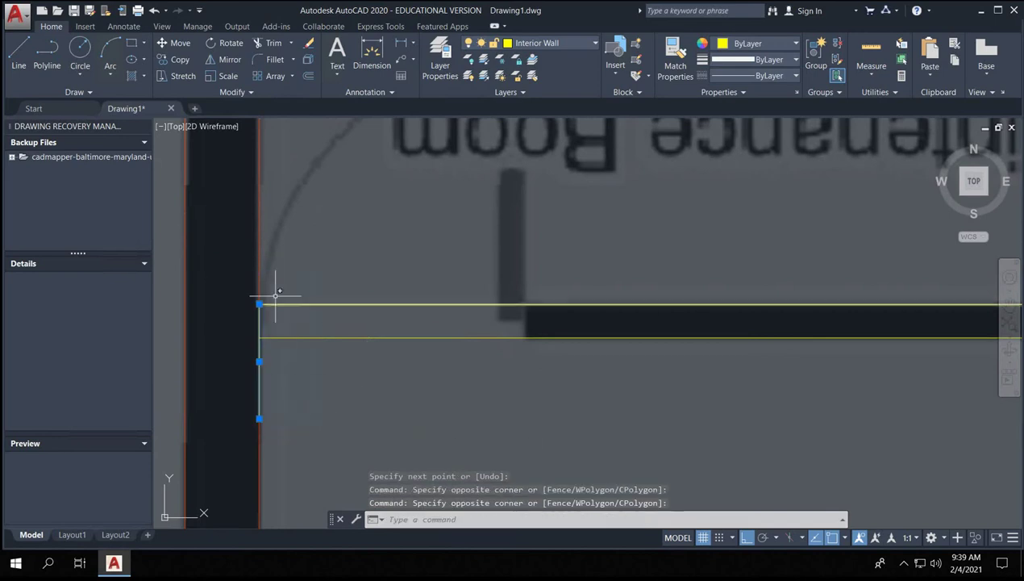
key(Escape)
click(225, 265)
click(331, 425)
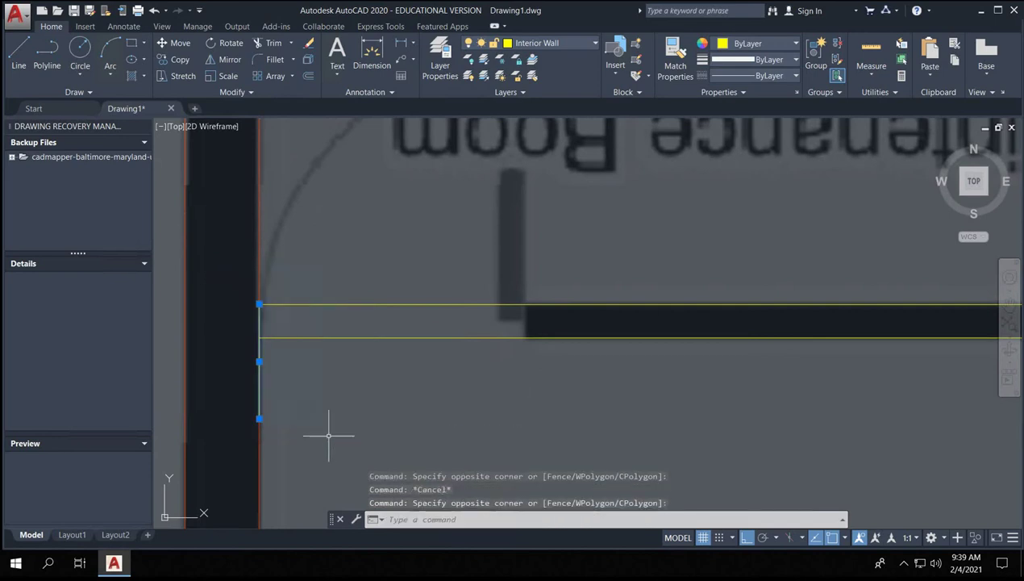
key(Escape)
click(218, 261)
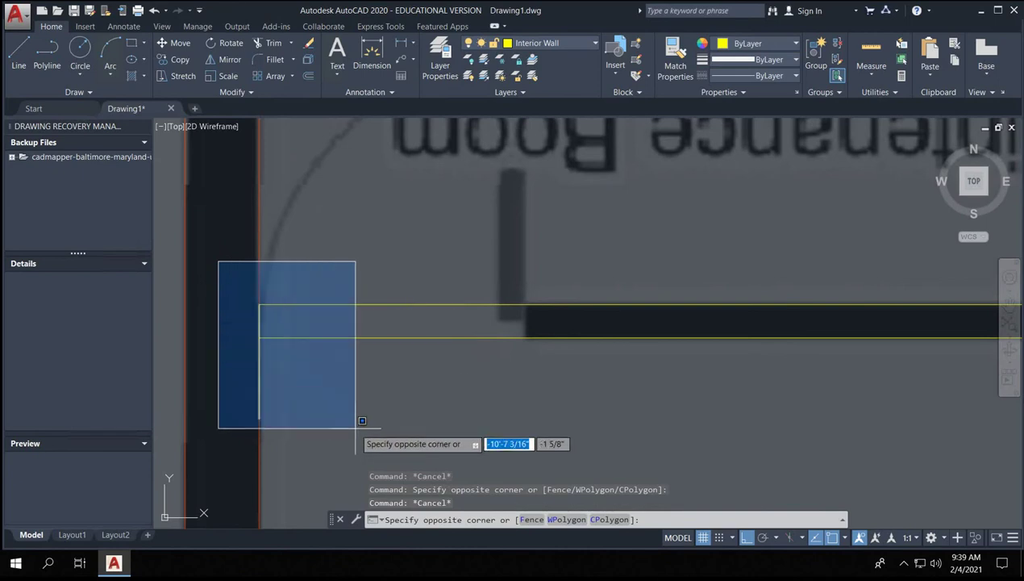
key(Escape)
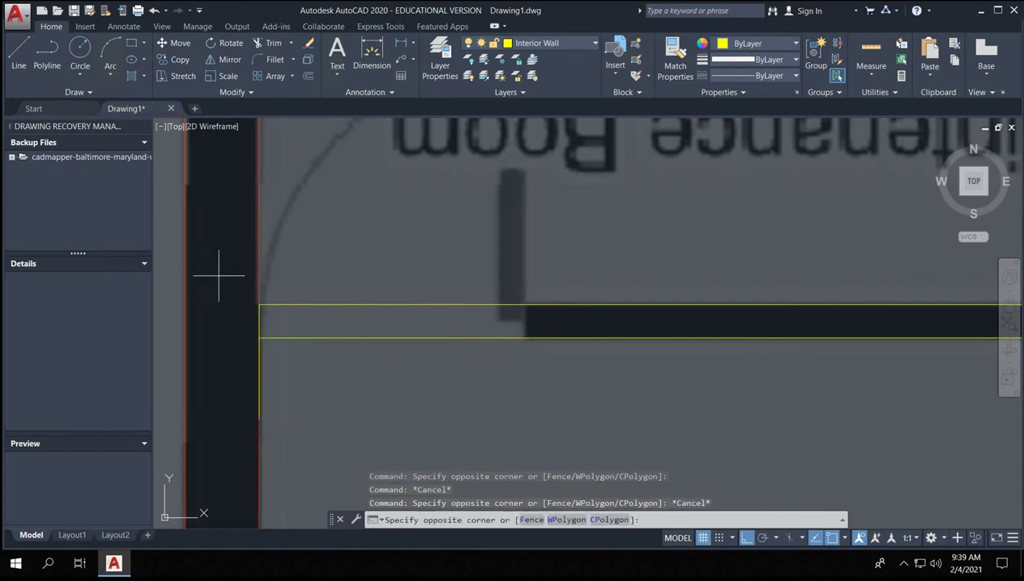
drag(218, 275, 246, 290)
mouse_move(369, 464)
mouse_down()
mouse_move(210, 325)
mouse_move(336, 312)
mouse_up()
- Select the wall's vertical end line and delete it
click(221, 280)
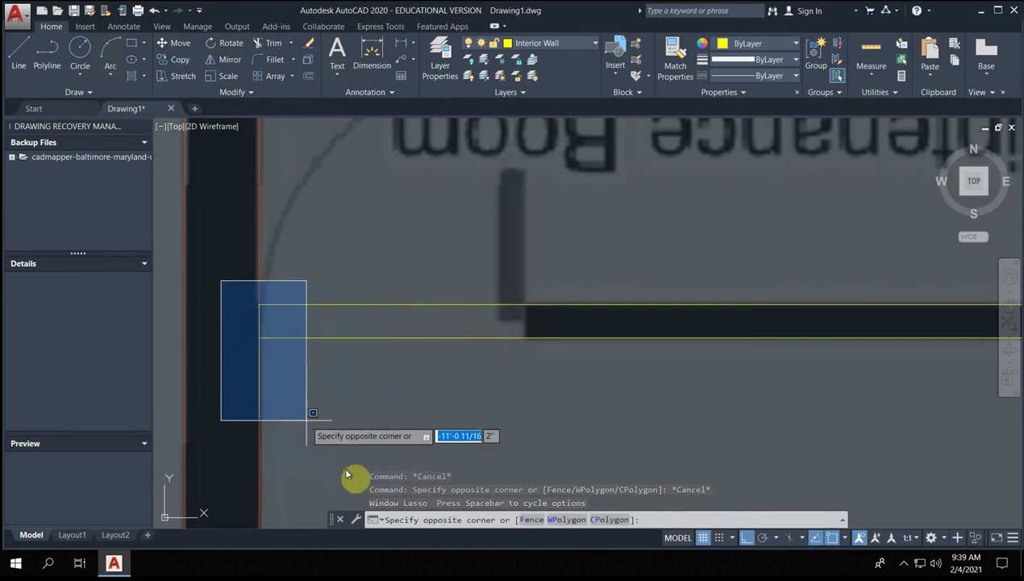
click(362, 441)
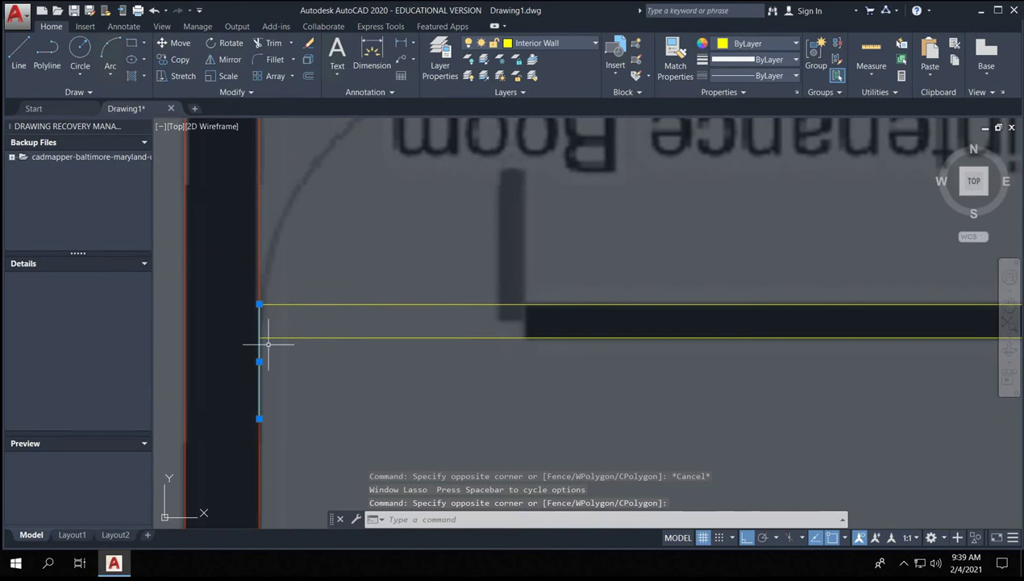
key(Escape)
click(368, 281)
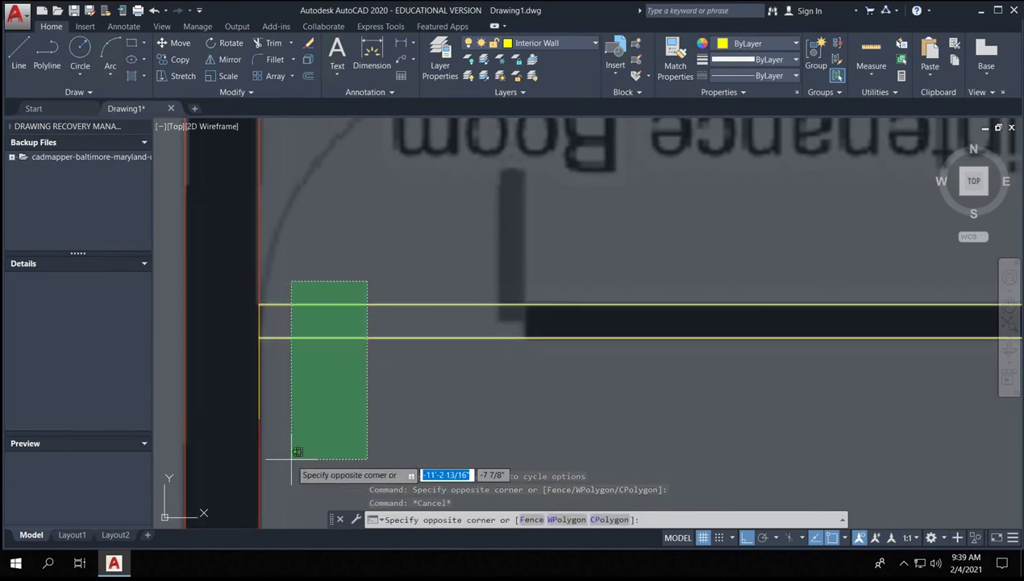
click(217, 373)
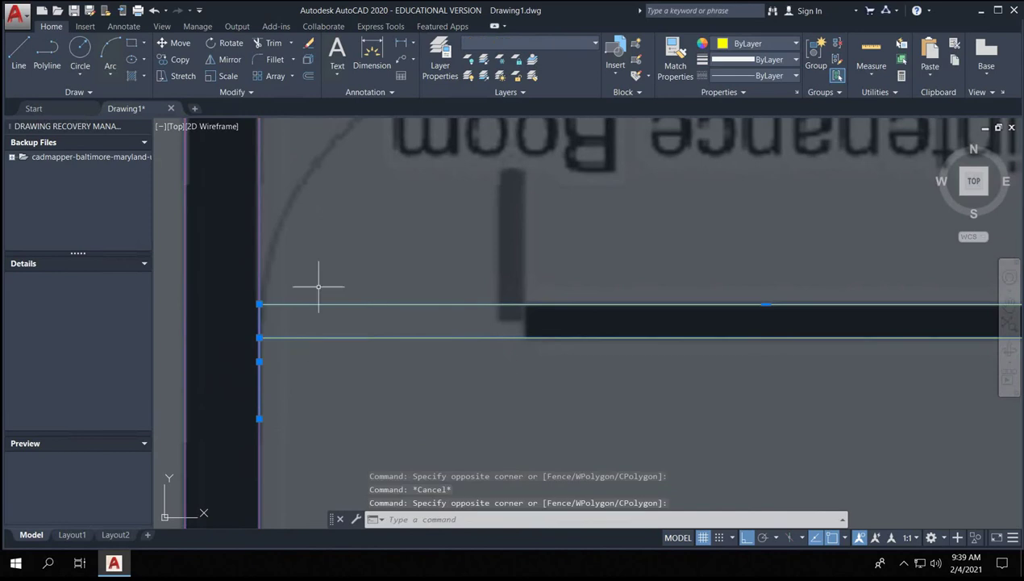
key(Escape)
click(241, 275)
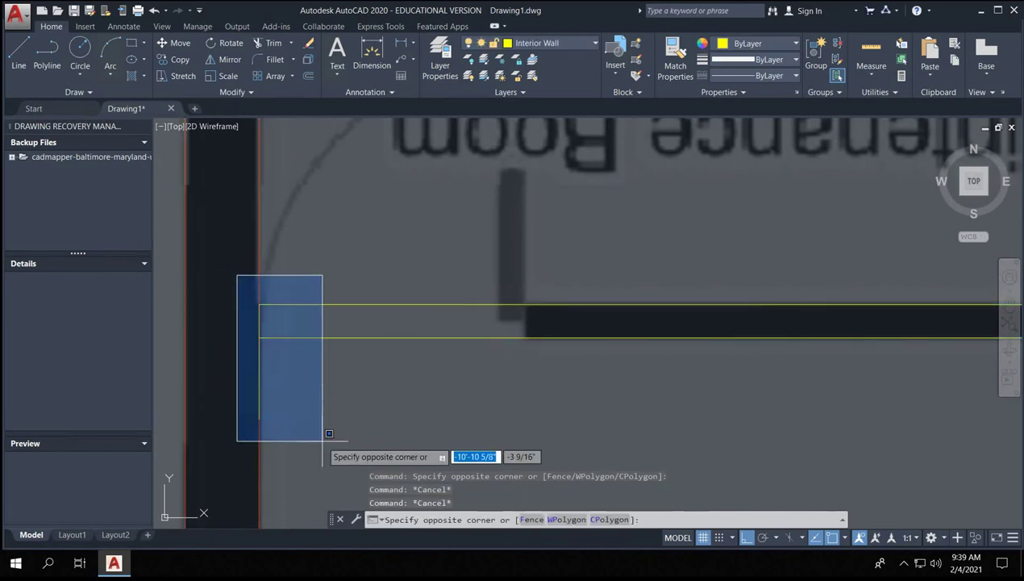
click(336, 437)
key(Delete)
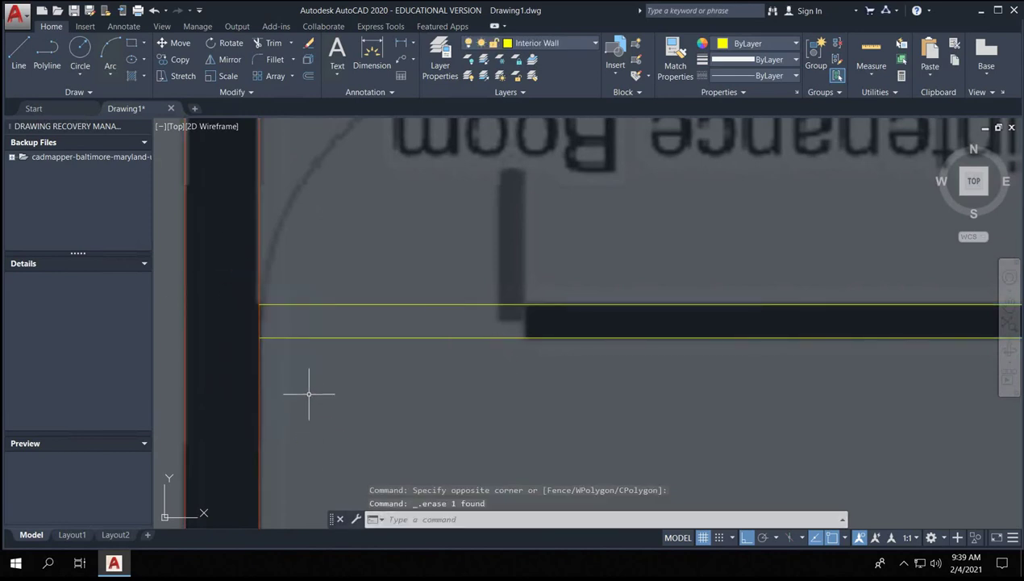
- Draw a new vertical end line from the wall's upper to lower left corner
scroll(257, 296, up, 2)
key(l)
key(Return)
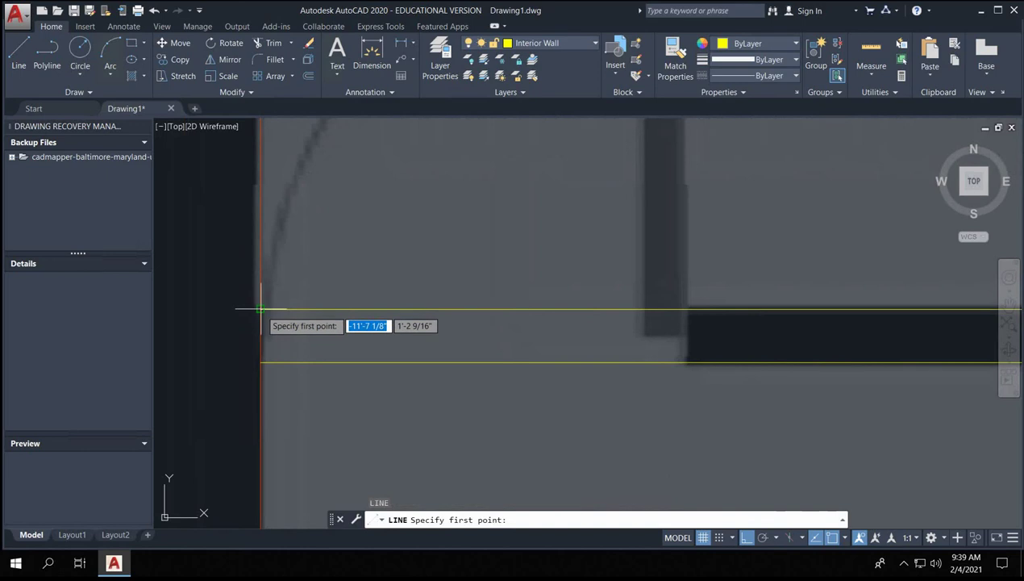
click(259, 309)
click(261, 362)
key(Return)
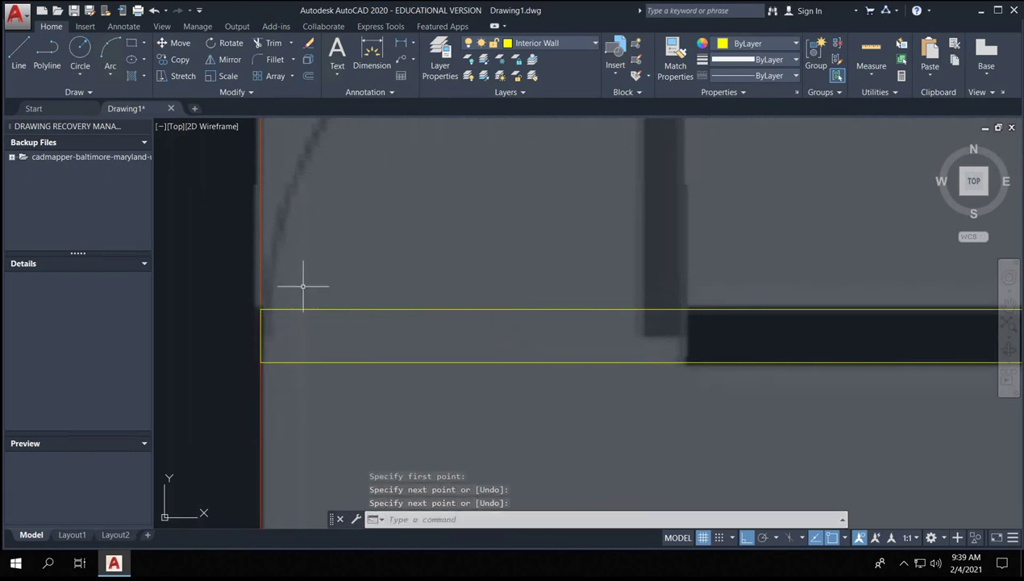
- Select the new end line together with both horizontal wall lines
click(241, 275)
click(338, 404)
click(481, 244)
click(415, 399)
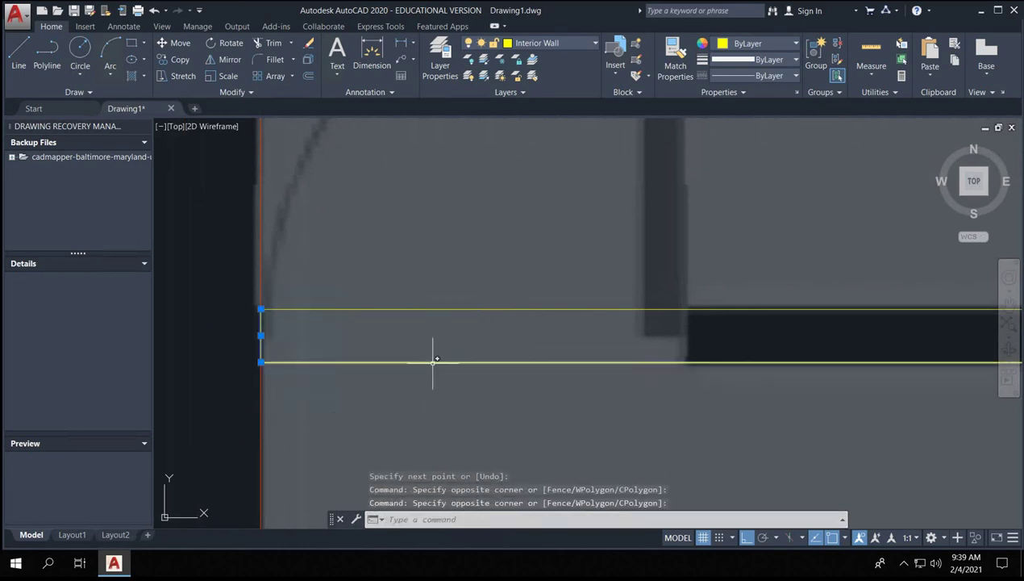
click(354, 411)
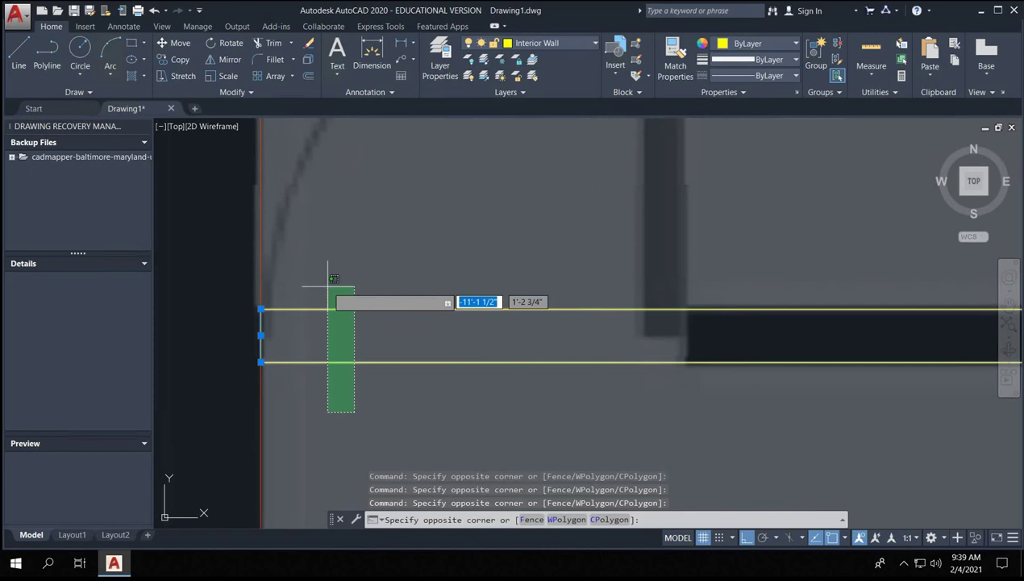
key(Escape)
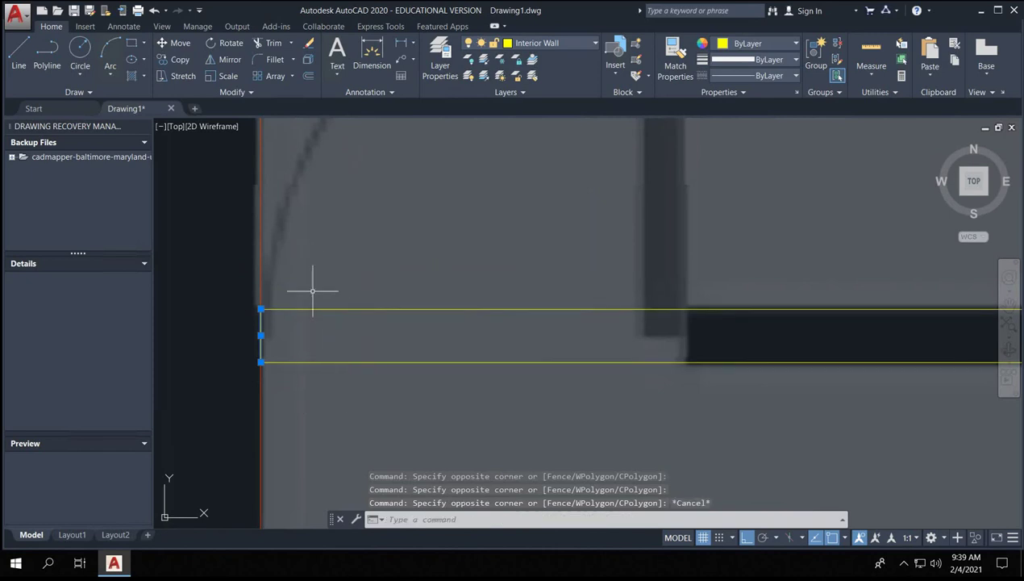
click(431, 267)
click(355, 413)
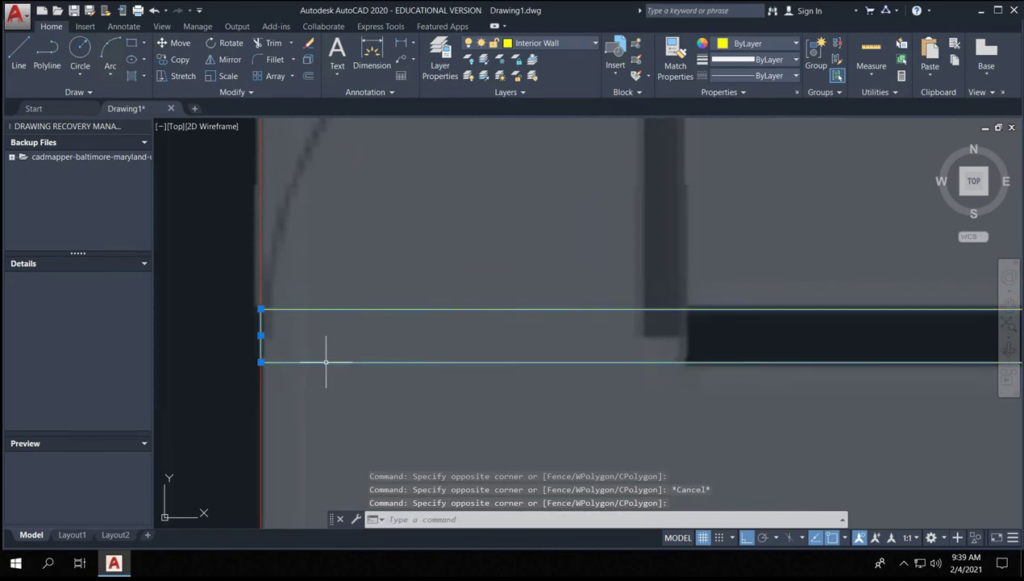
- Join the selected left-end lines into one polyline with J
text(J)
key(Return)
scroll(526, 309, down, 5)
scroll(235, 297, up, 3)
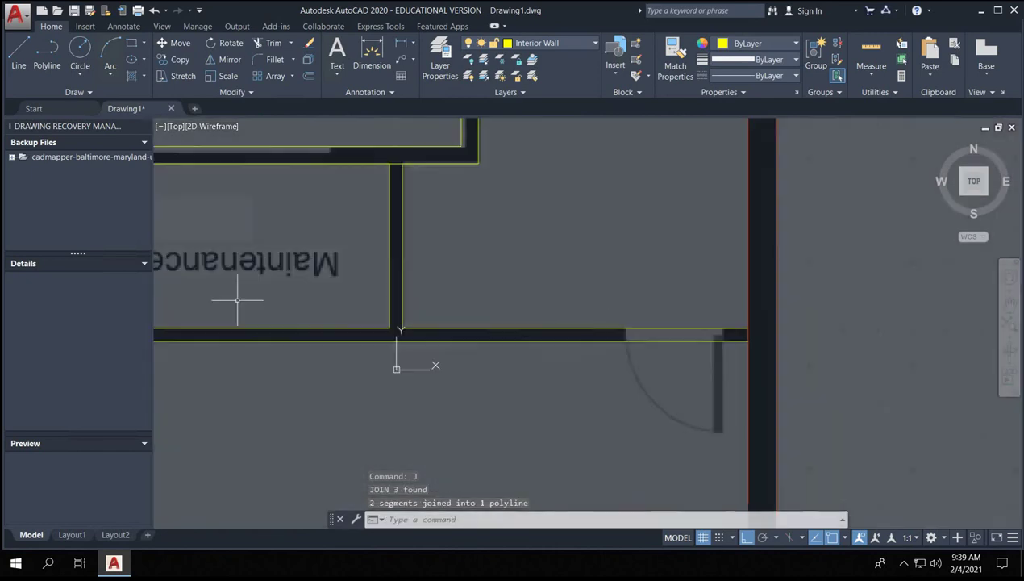
scroll(355, 199, up, 5)
- Select the wall polyline and attempt a trim, then cancel it
click(292, 183)
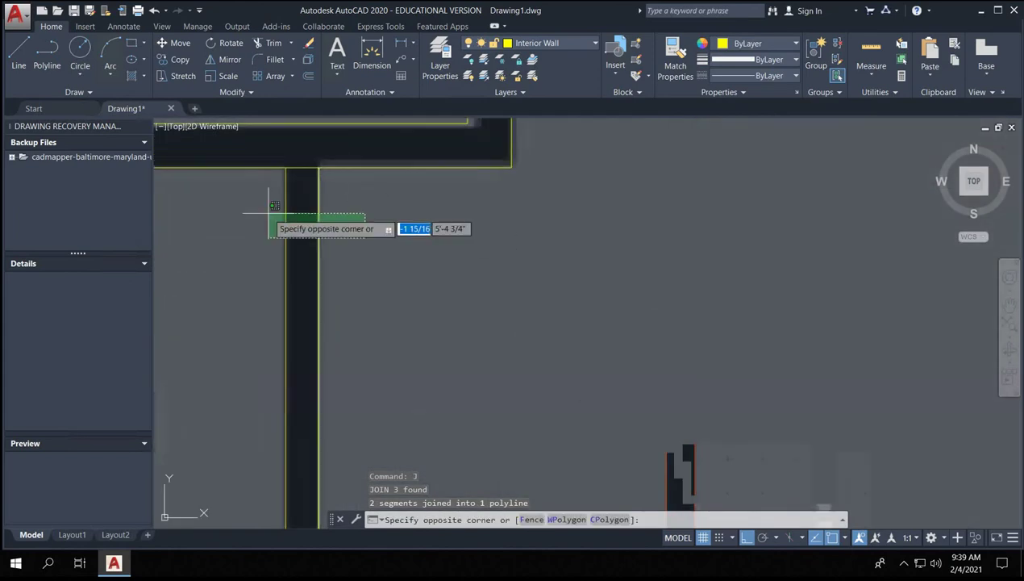
click(271, 213)
text(tr)
key(Return)
click(378, 176)
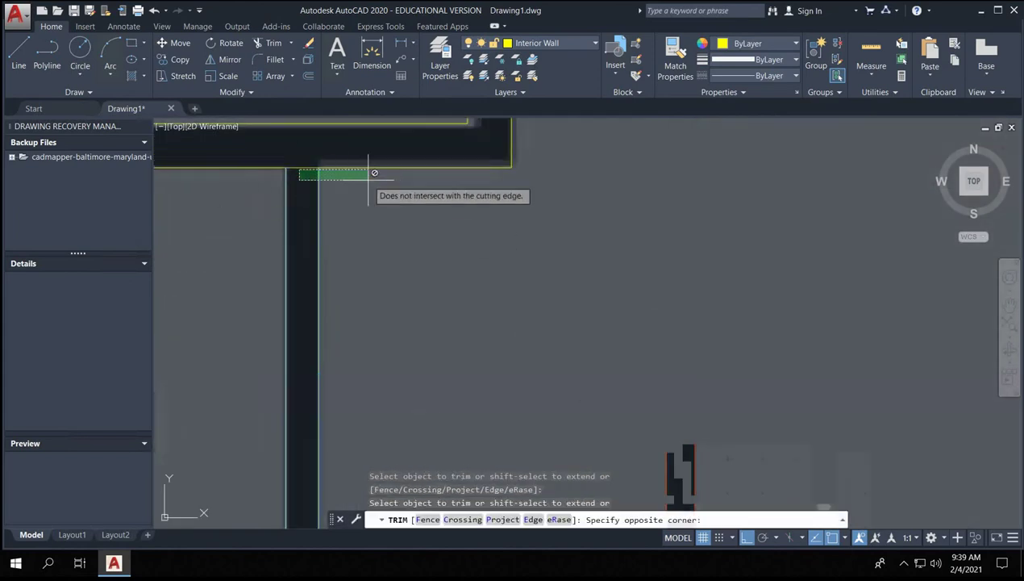
click(303, 158)
scroll(305, 197, down, 3)
key(Escape)
scroll(524, 291, up, 10)
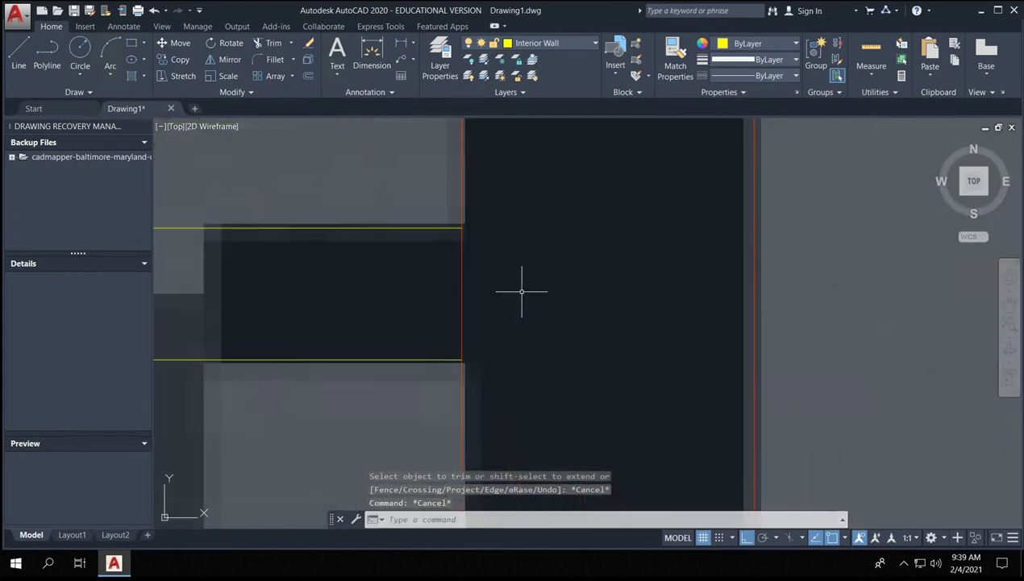
- Draw a vertical cap line across the wall's right end
text(l)
key(Return)
click(463, 228)
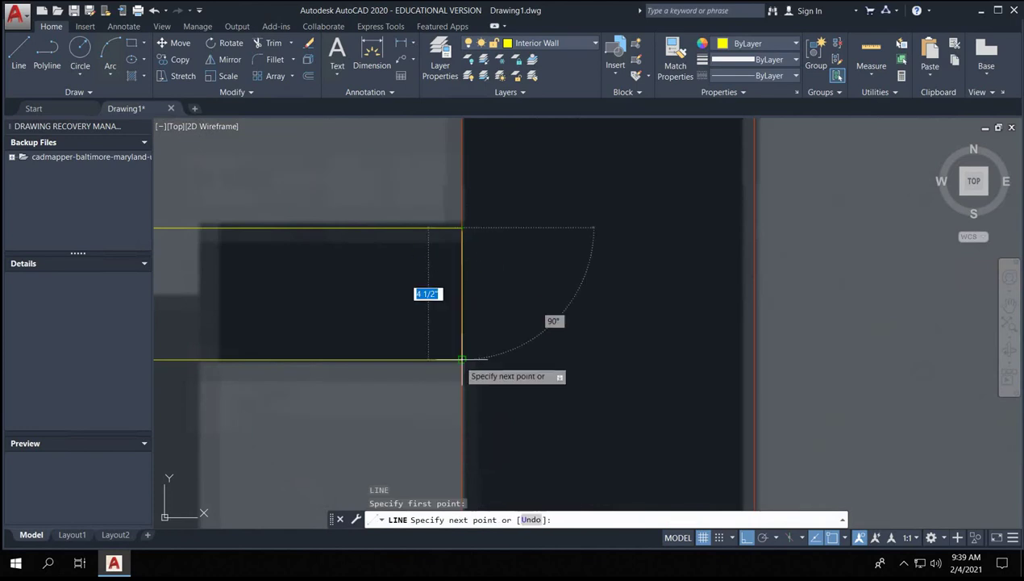
click(462, 359)
key(Return)
scroll(428, 326, down, 6)
- Select the cap and wall lines and join them into one polyline
click(389, 275)
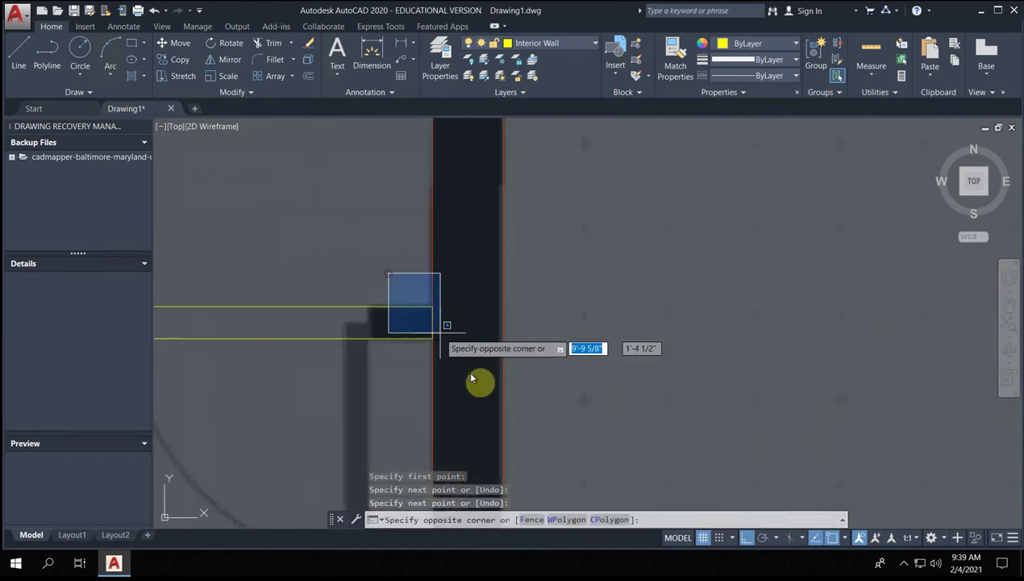
click(444, 343)
click(332, 229)
click(253, 391)
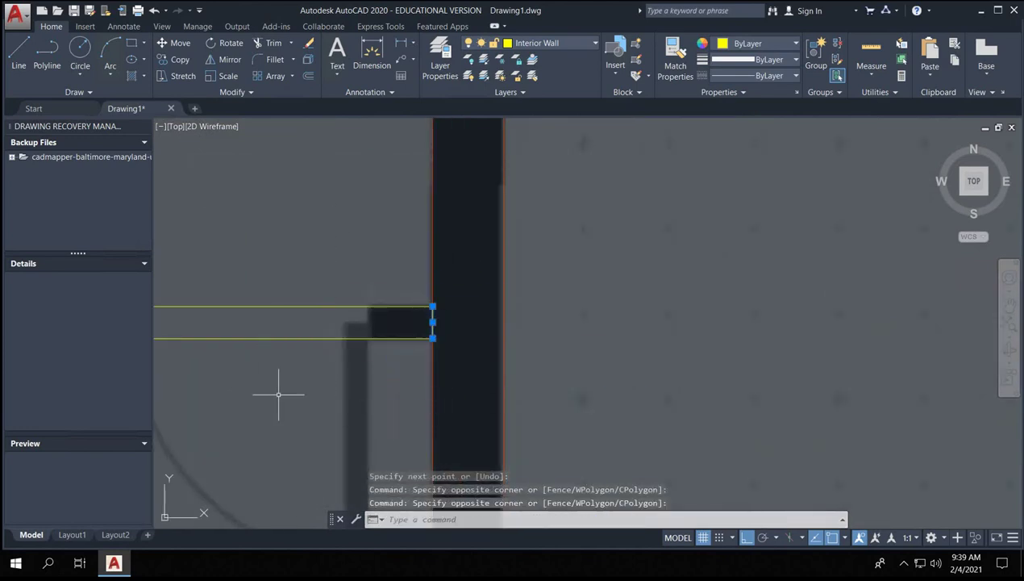
click(278, 395)
click(240, 277)
text(j)
key(Return)
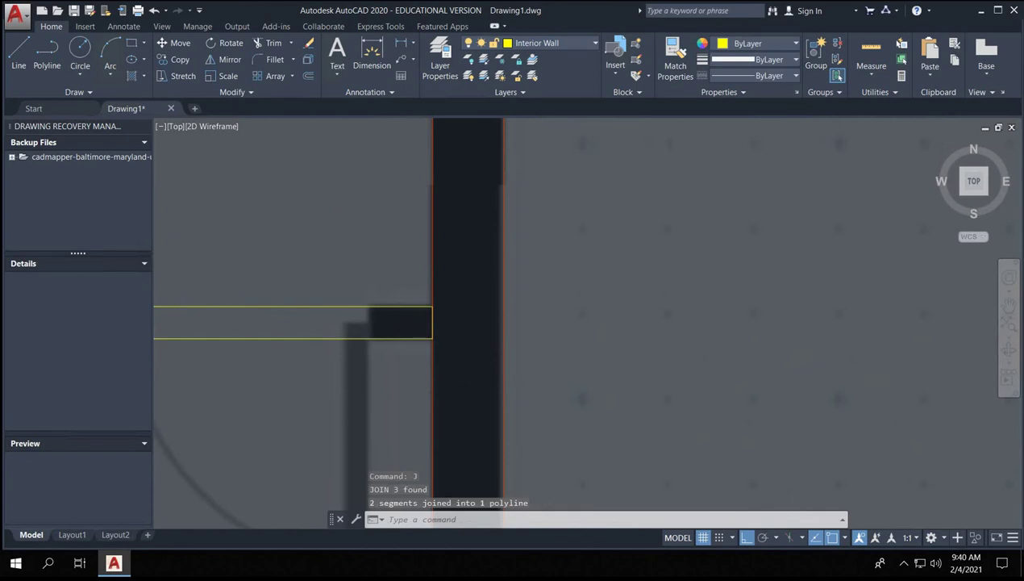
key(Escape)
scroll(393, 339, down, 5)
- Draw a line along the wall edge down from the wall's top end
scroll(397, 369, down, 5)
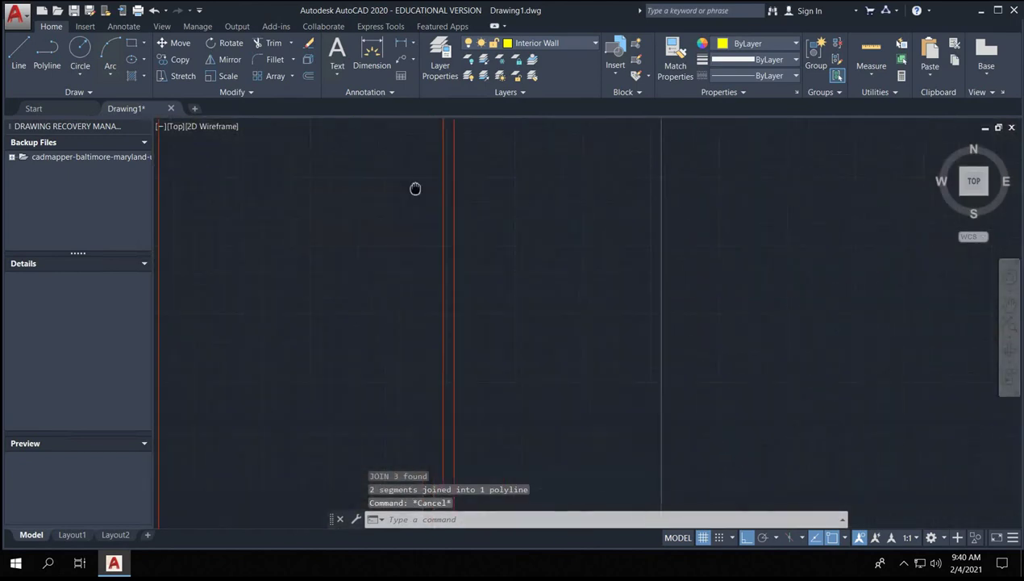
scroll(386, 201, up, 5)
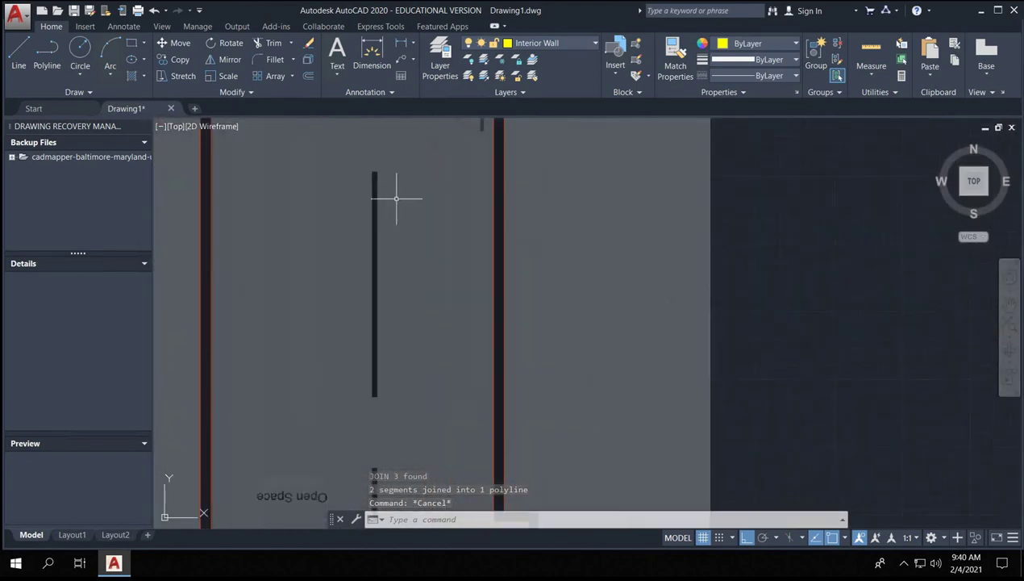
click(15, 49)
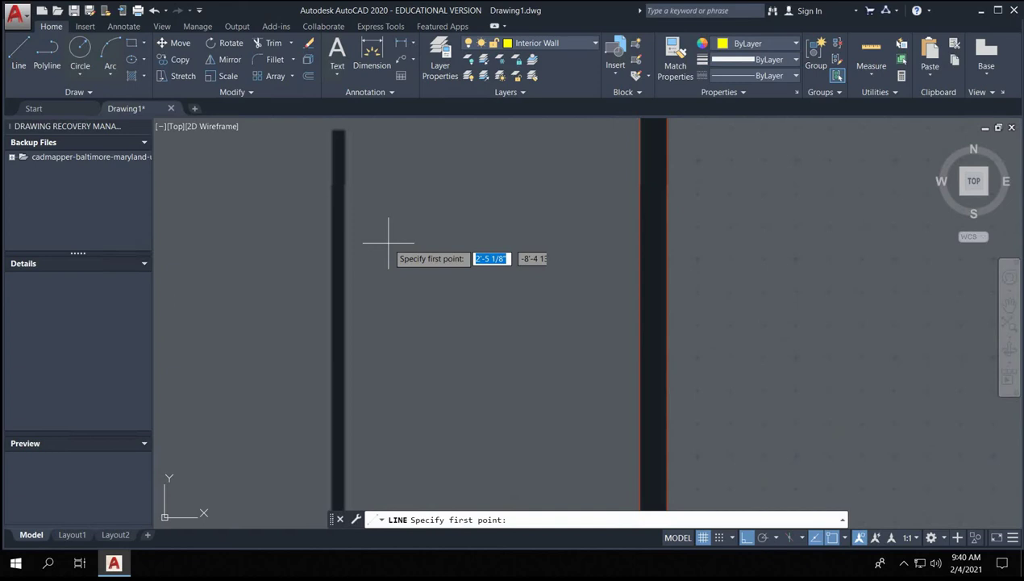
click(333, 129)
scroll(335, 339, down, 4)
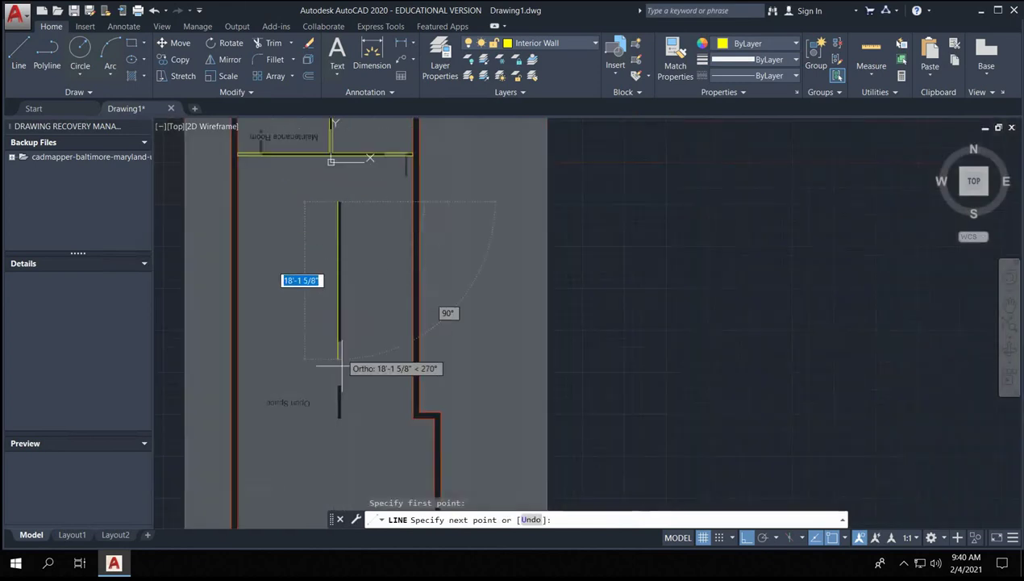
scroll(329, 411, up, 4)
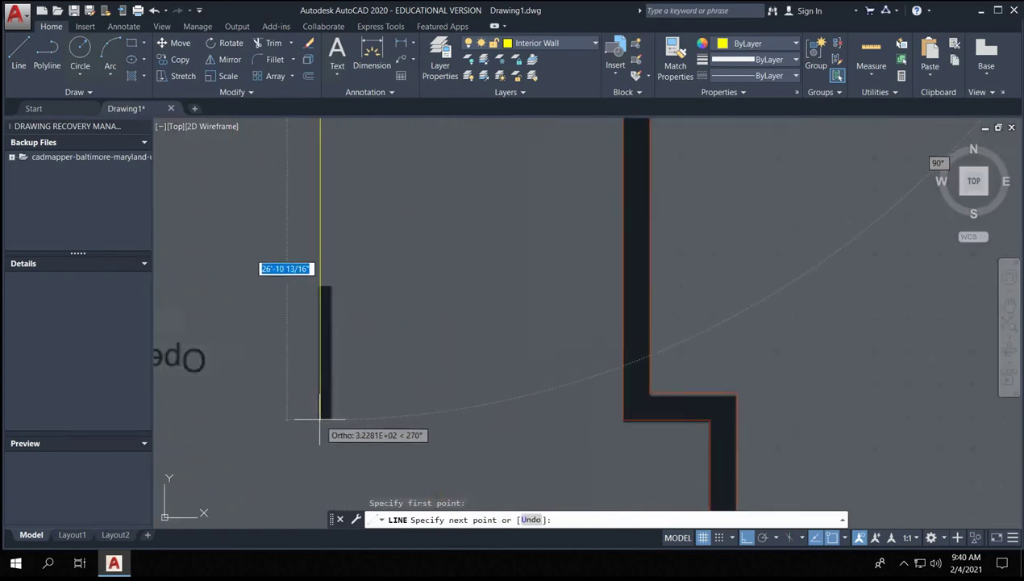
click(327, 402)
key(Return)
click(258, 348)
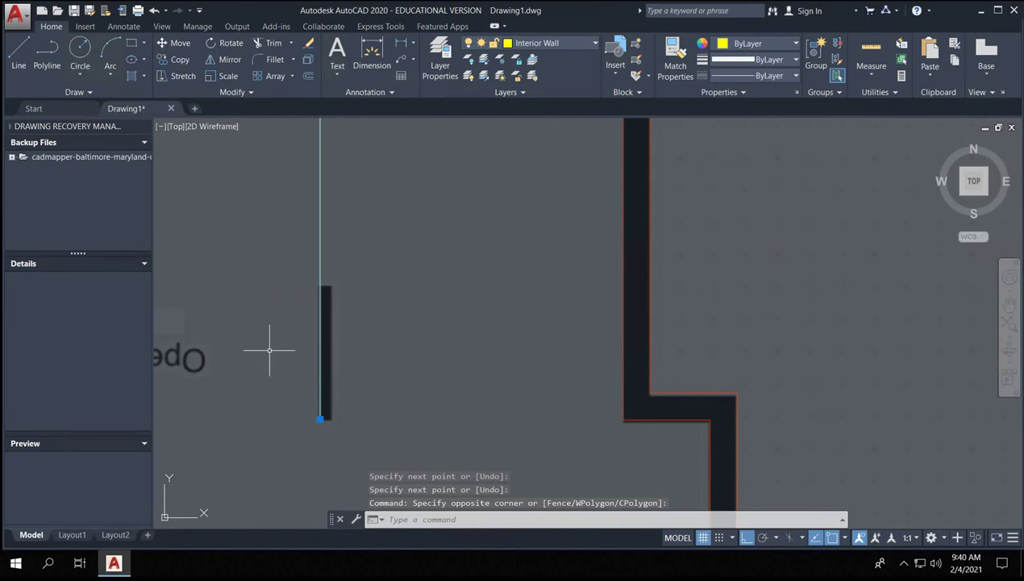
- Offset the new edge line to the wall's other side
text(o)
key(Return)
- Close the bottom of the wall with a short line
key(Return)
click(327, 371)
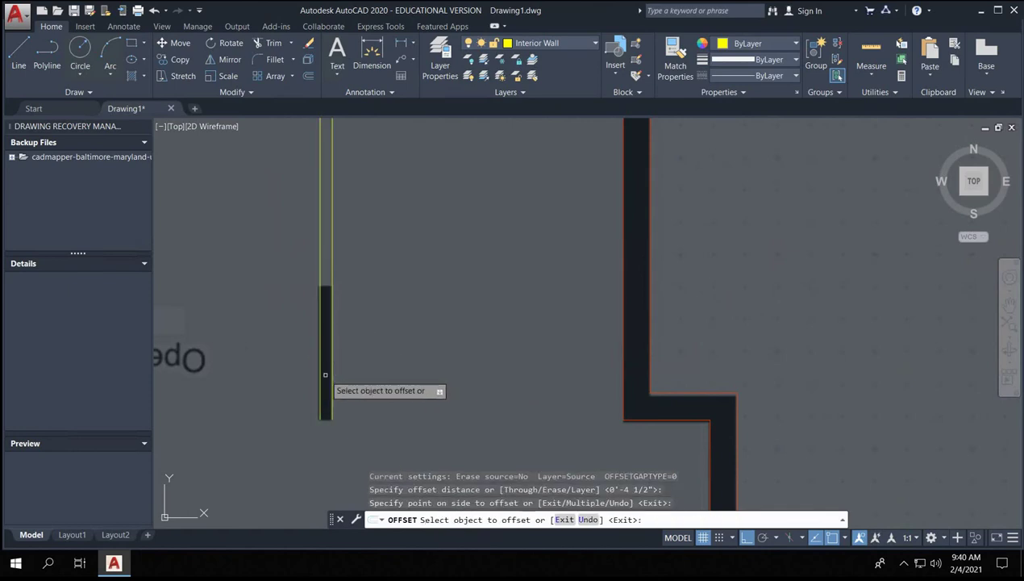
scroll(325, 374, up, 4)
key(Escape)
text(l)
key(Return)
click(314, 413)
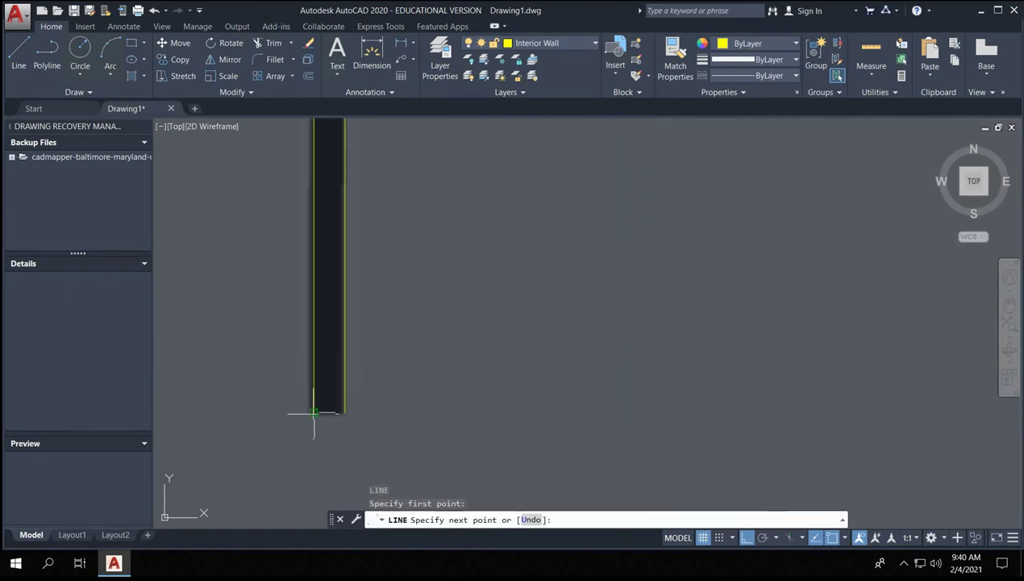
click(352, 415)
key(Escape)
scroll(352, 415, down, 3)
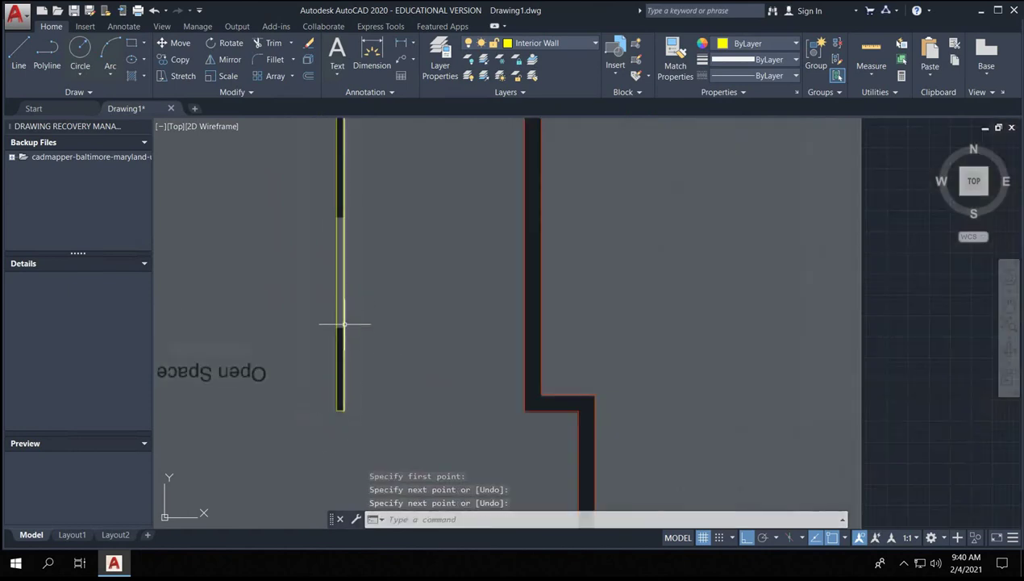
scroll(342, 354, up, 3)
- Draw a short line across the top of the dark block
text(l)
key(Return)
click(296, 438)
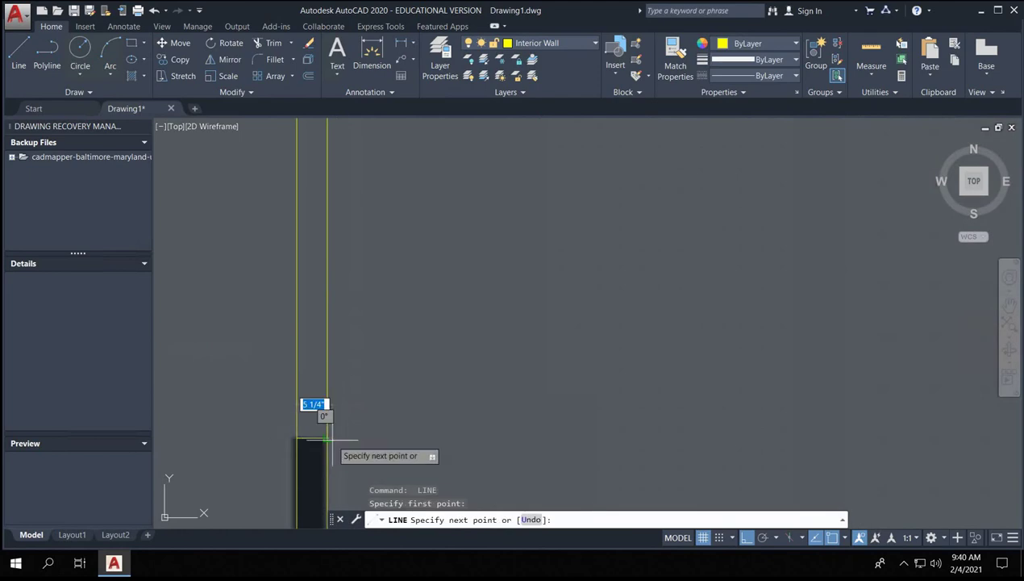
click(325, 418)
key(Return)
scroll(363, 284, down, 3)
scroll(355, 404, up, 3)
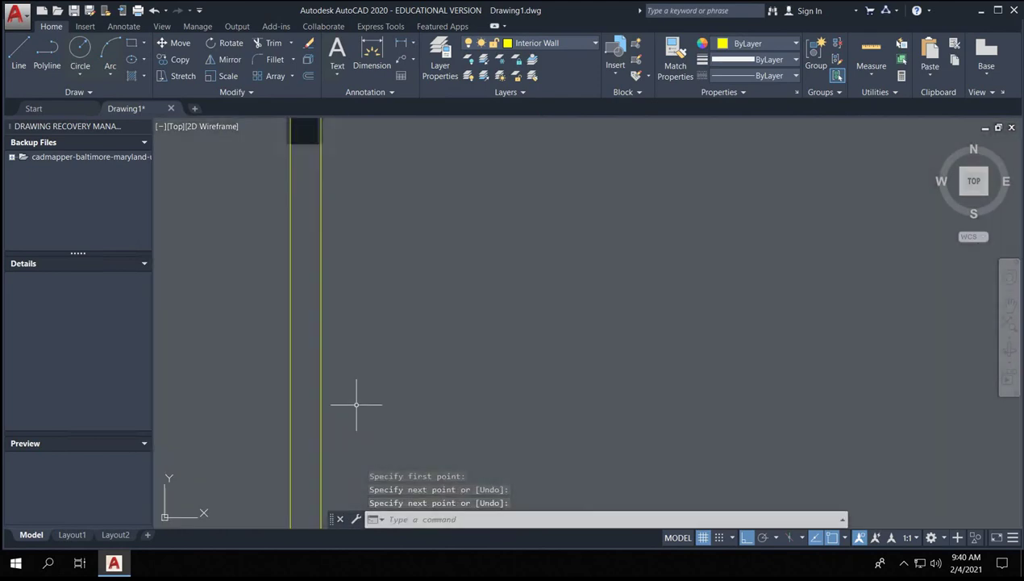
- Close the top of the wall with a short line
text(l)
key(Return)
click(291, 133)
click(321, 133)
key(Return)
scroll(363, 165, down, 3)
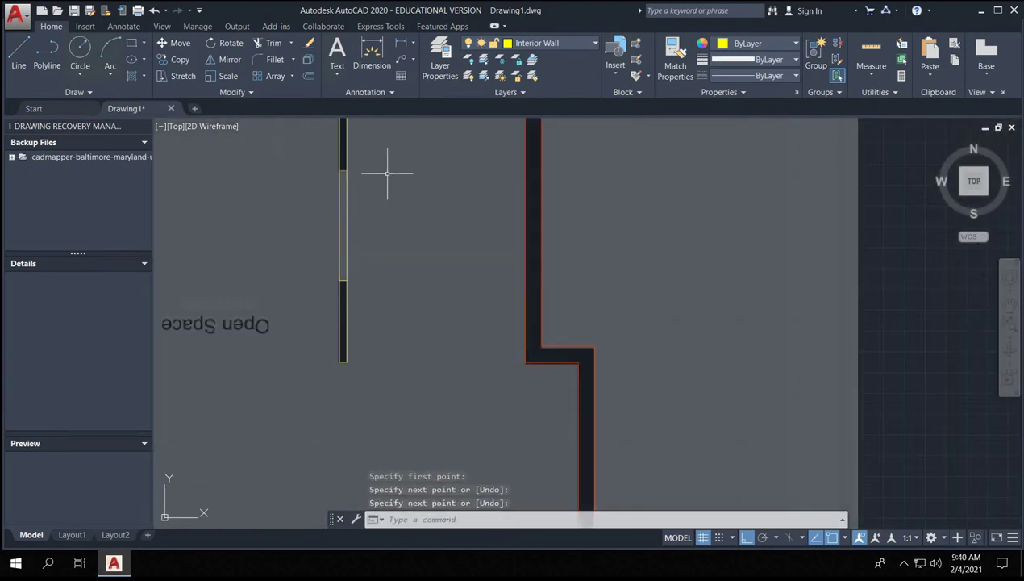
middle_drag(387, 172, 402, 400)
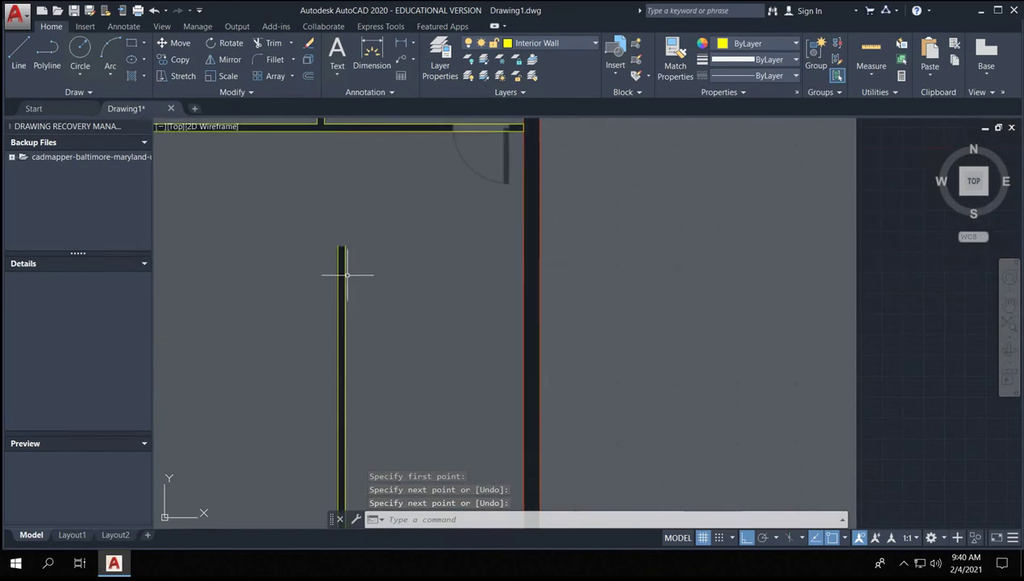
- Draw another short line near the wall top by the door arc
text(l)
key(Return)
click(338, 205)
click(338, 167)
key(Return)
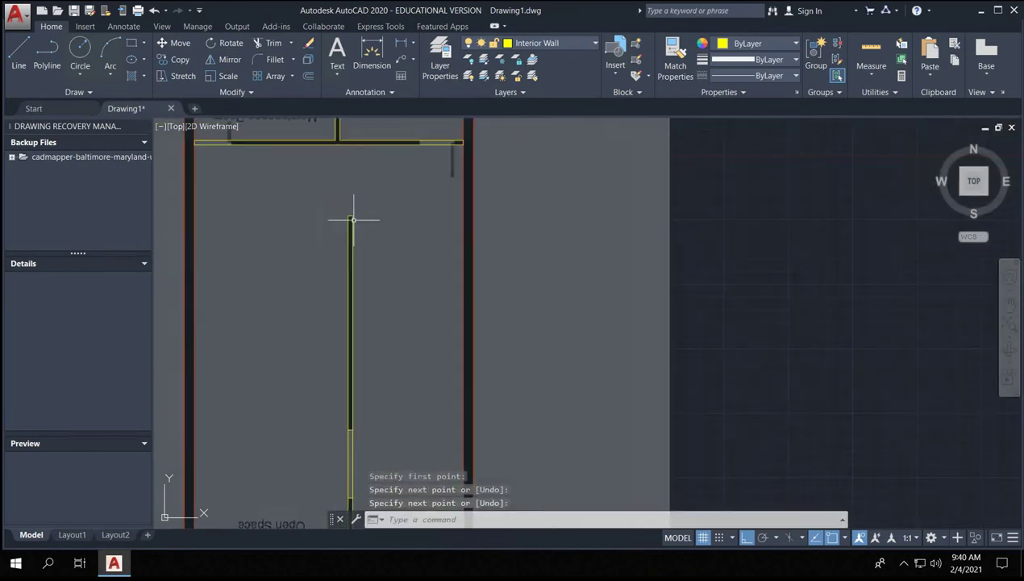
scroll(352, 222, up, 5)
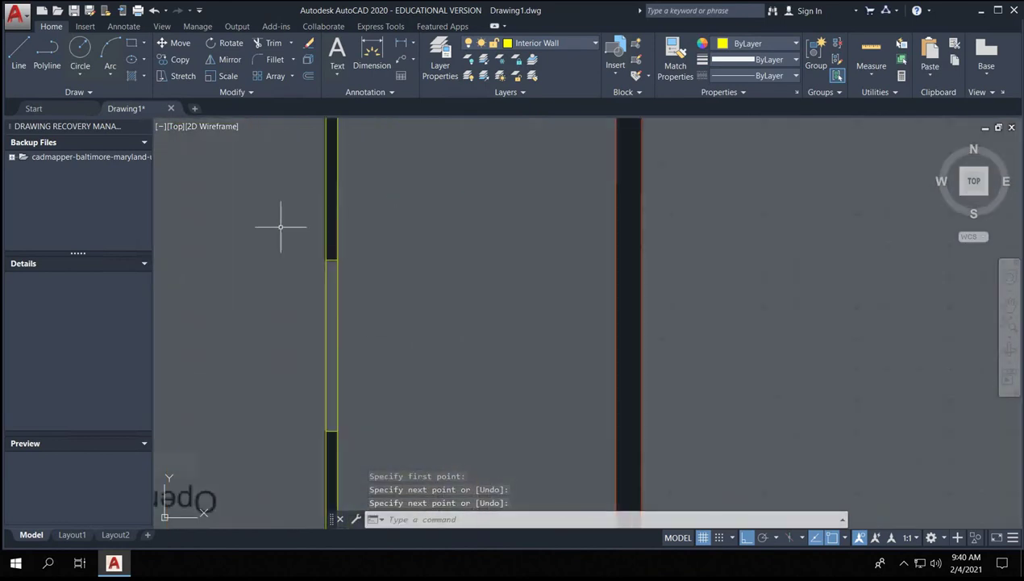
- Trim a gap into the interior wall line with a crossing cut
click(416, 228)
click(318, 295)
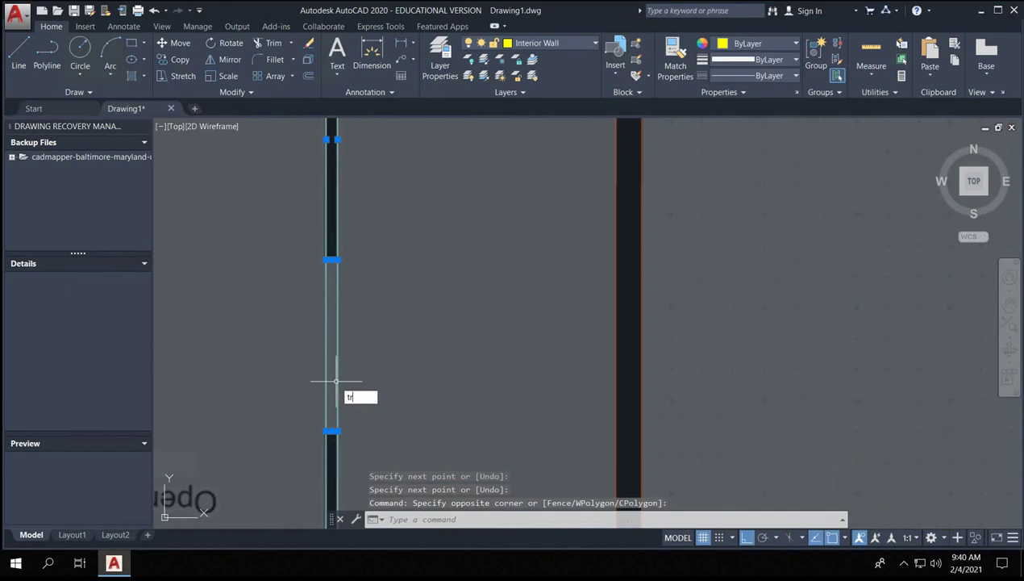
key(Return)
click(377, 342)
click(294, 339)
scroll(278, 347, down, 3)
key(Escape)
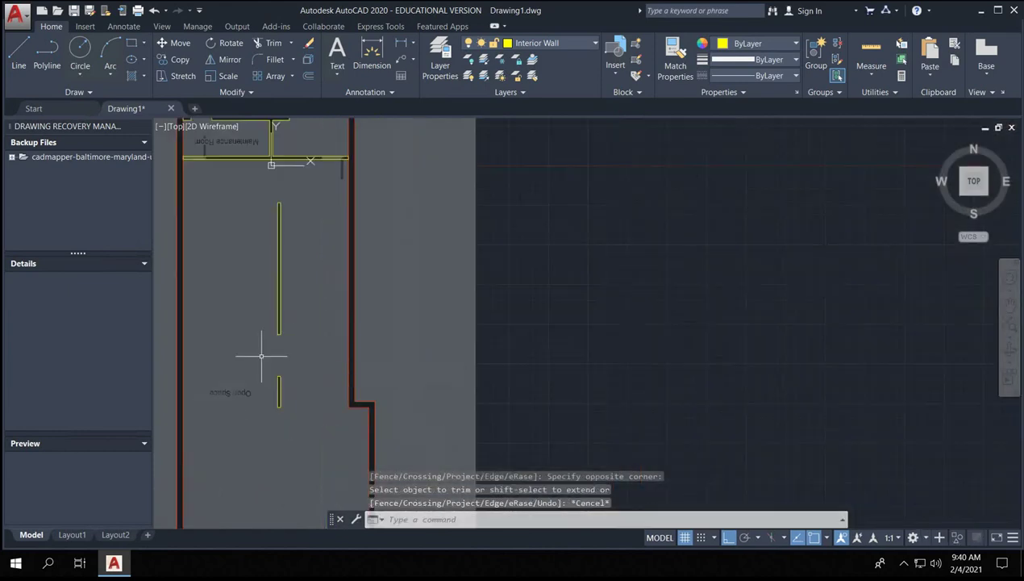
key(Escape)
- Window-select the wall segments and join them into two polylines
click(258, 184)
click(297, 461)
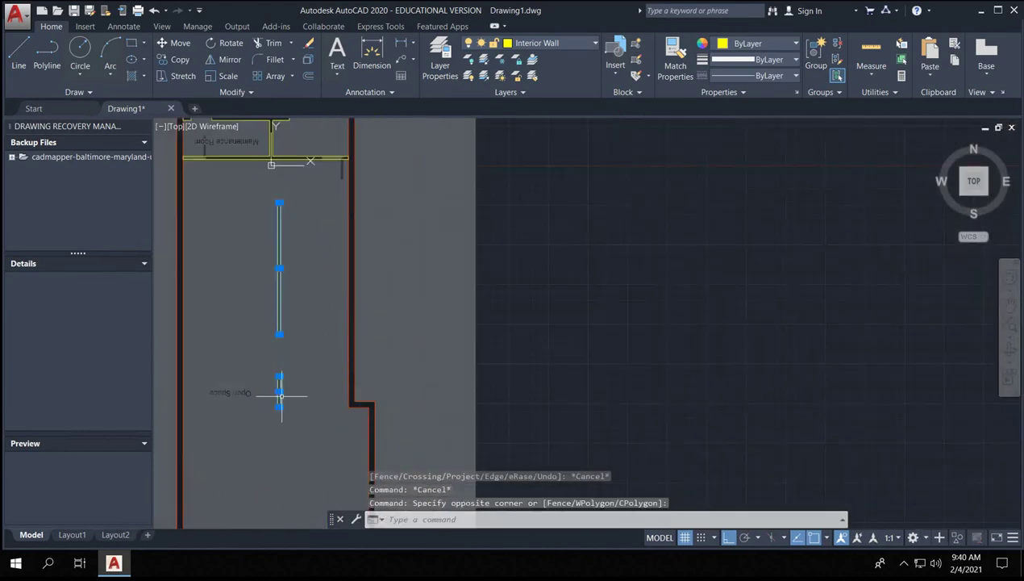
text(j)
key(Return)
scroll(294, 339, down, 4)
scroll(273, 252, up, 4)
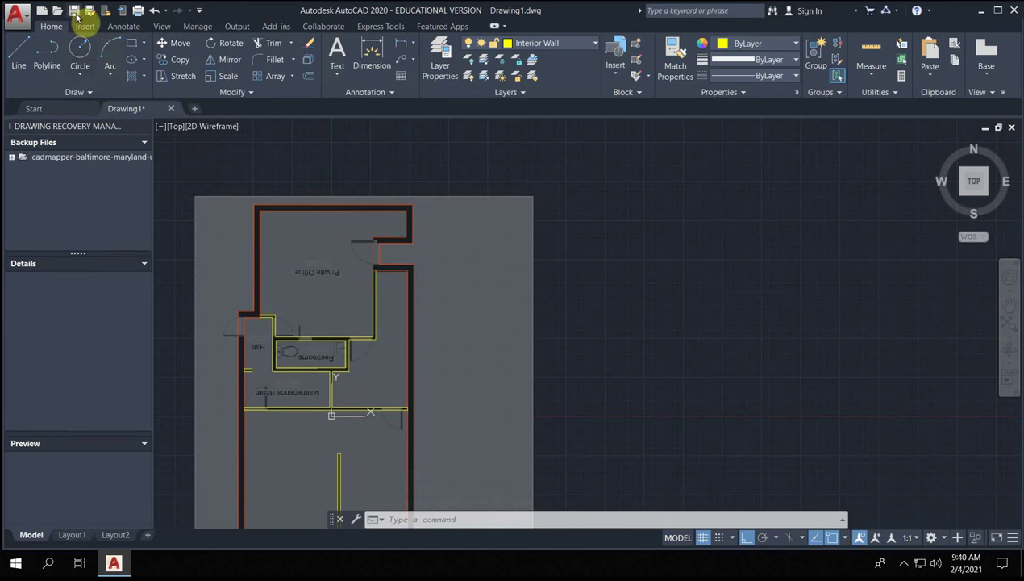
- Save the drawing to the Desktop as Zaeh_AutoCAD_Tutorial1.dwg
click(73, 10)
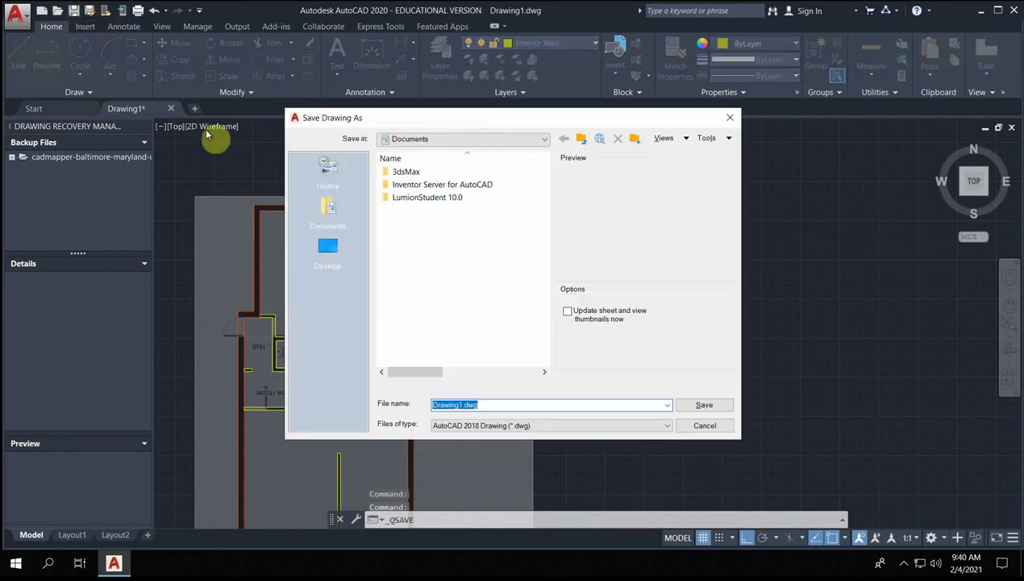
click(328, 249)
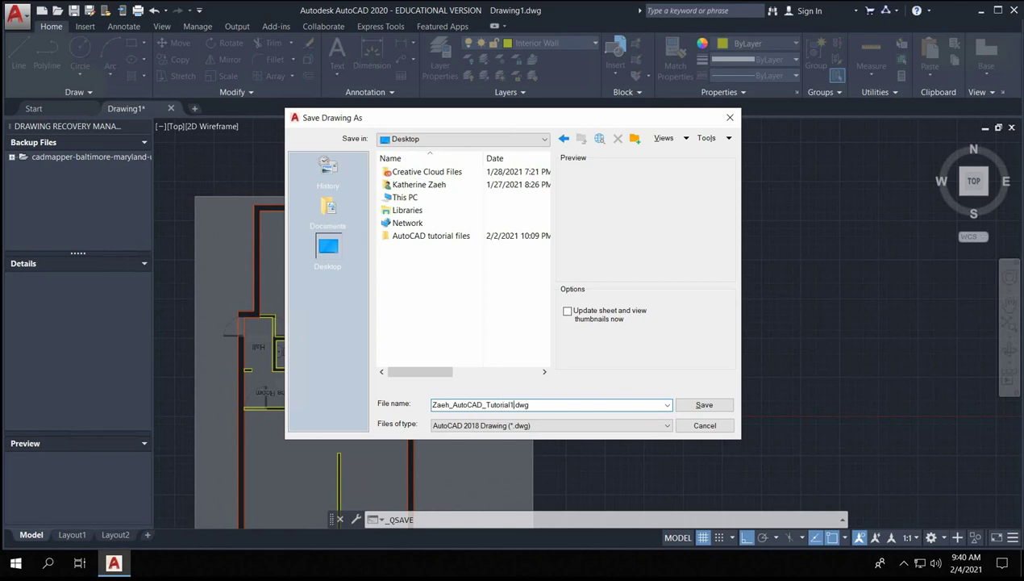
click(704, 404)
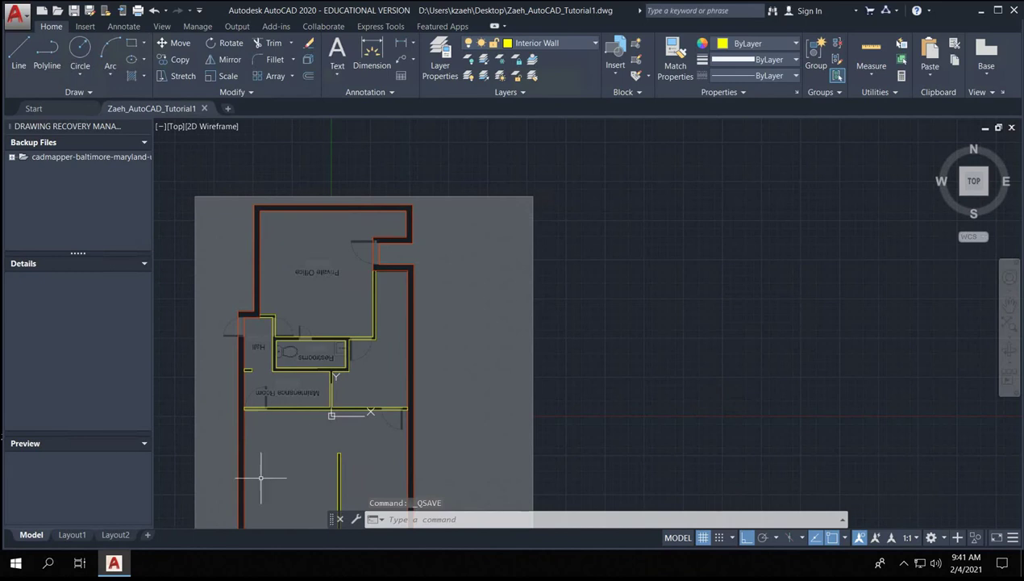
mouse_move(260, 478)
middle_down()
mouse_move(293, 221)
mouse_move(313, 304)
mouse_move(285, 304)
mouse_move(252, 361)
middle_up()
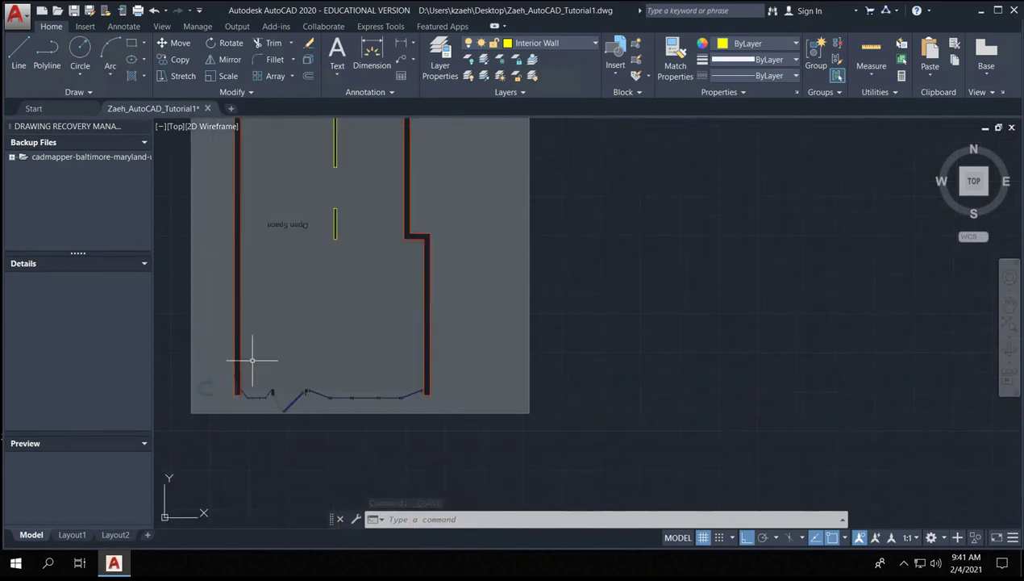
- Pan and zoom to inspect the storefront wall along the plan's bottom edge
scroll(283, 407, up, 7)
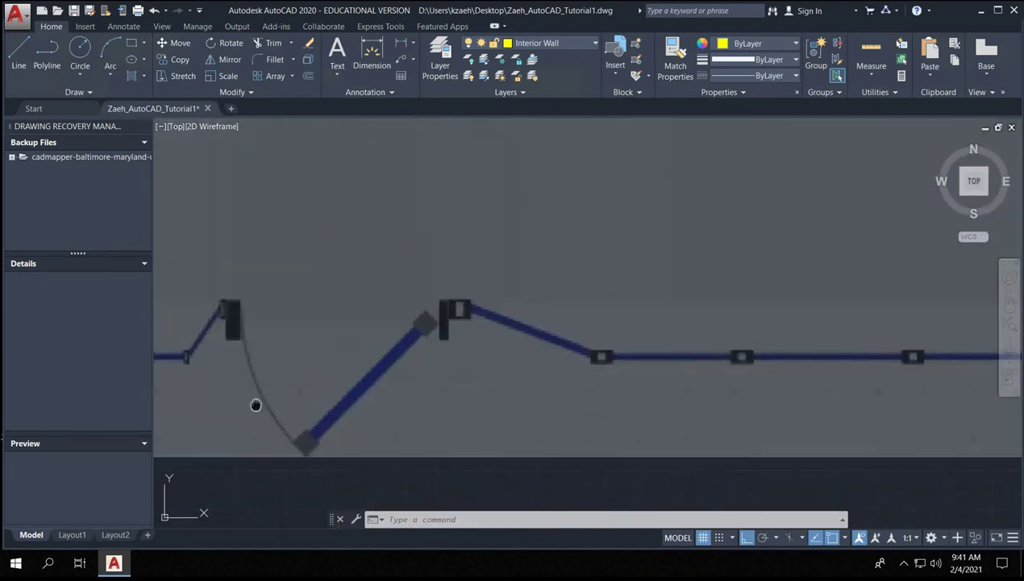
middle_drag(255, 405, 404, 353)
scroll(422, 370, down, 5)
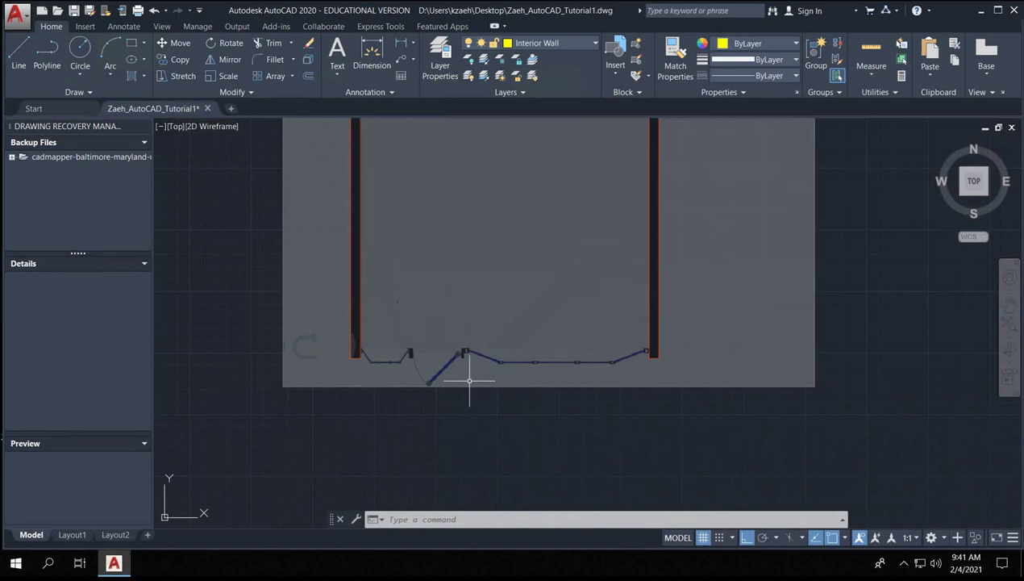
scroll(450, 371, up, 4)
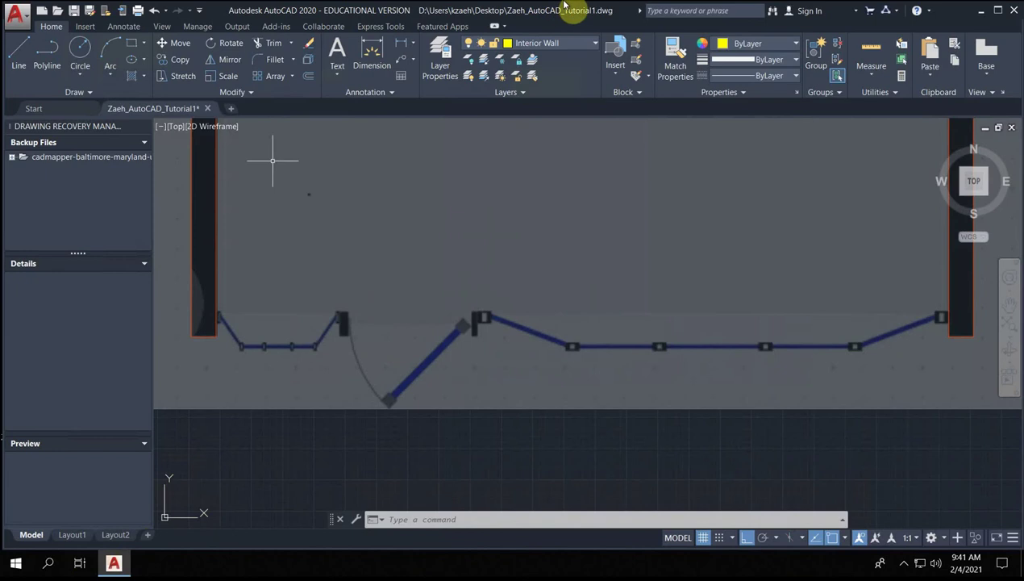
- Minimize the remote AutoCAD session and view the LoopNet listing's storefront photo full screen
mouse_move(590, 7)
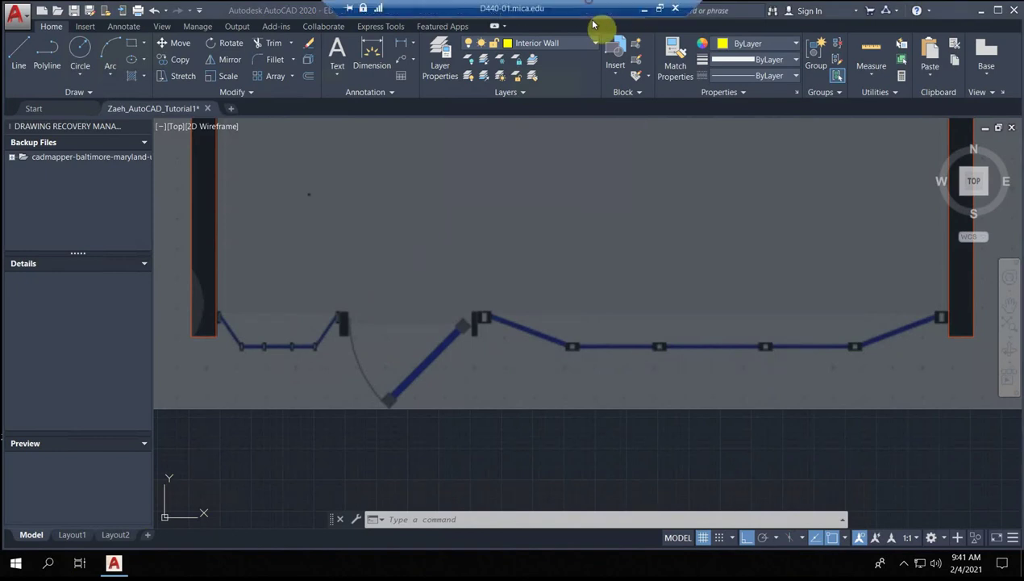
click(647, 8)
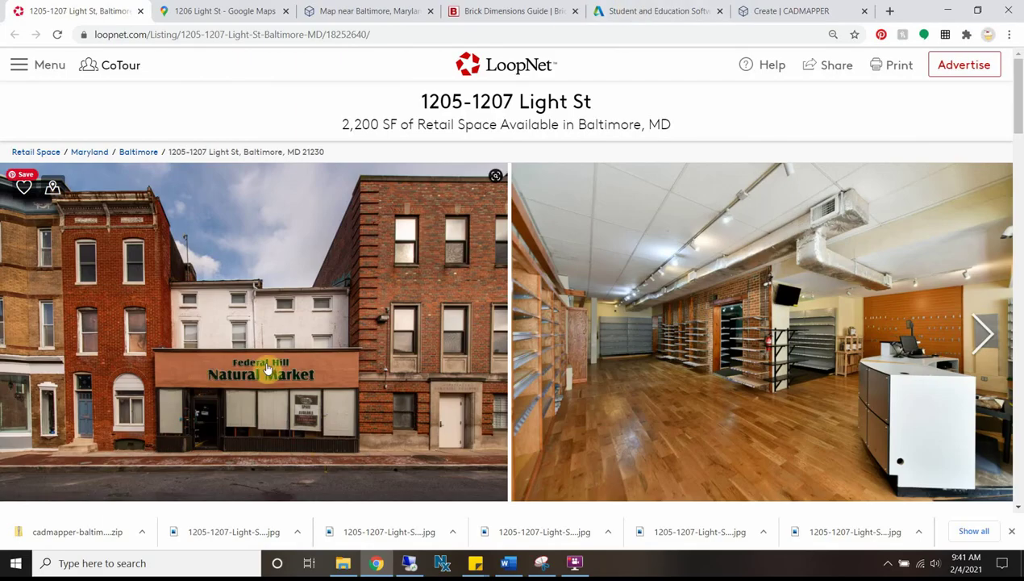
click(173, 454)
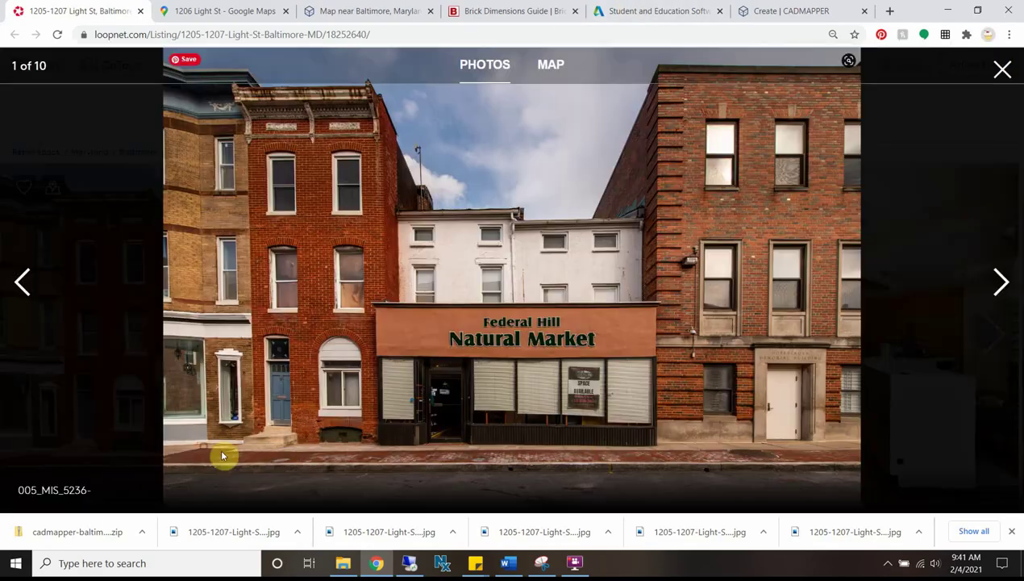
click(258, 8)
- Walk the Street View sidewalk at 1200 Light St to the market's front door
click(443, 313)
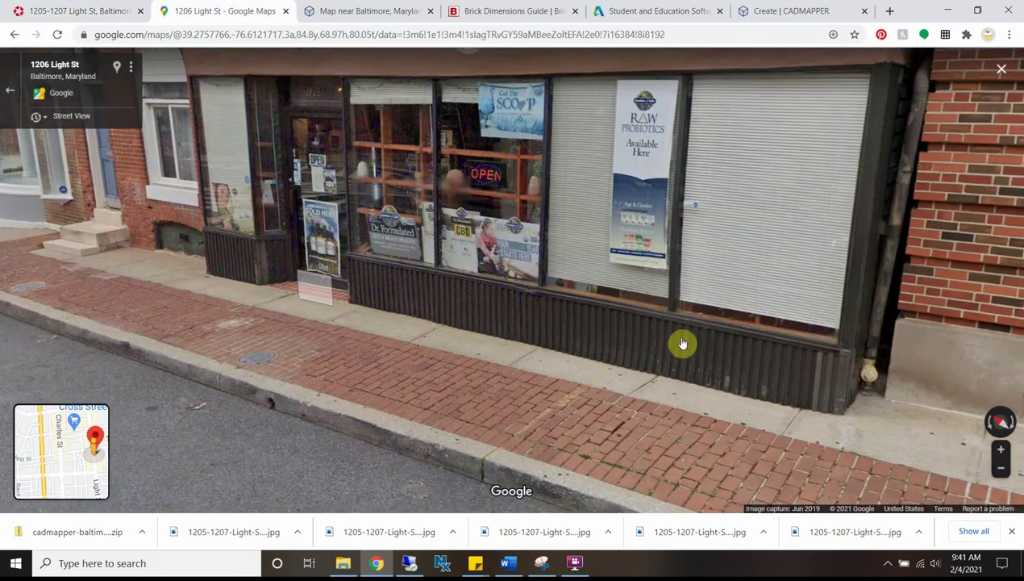
click(682, 344)
click(537, 302)
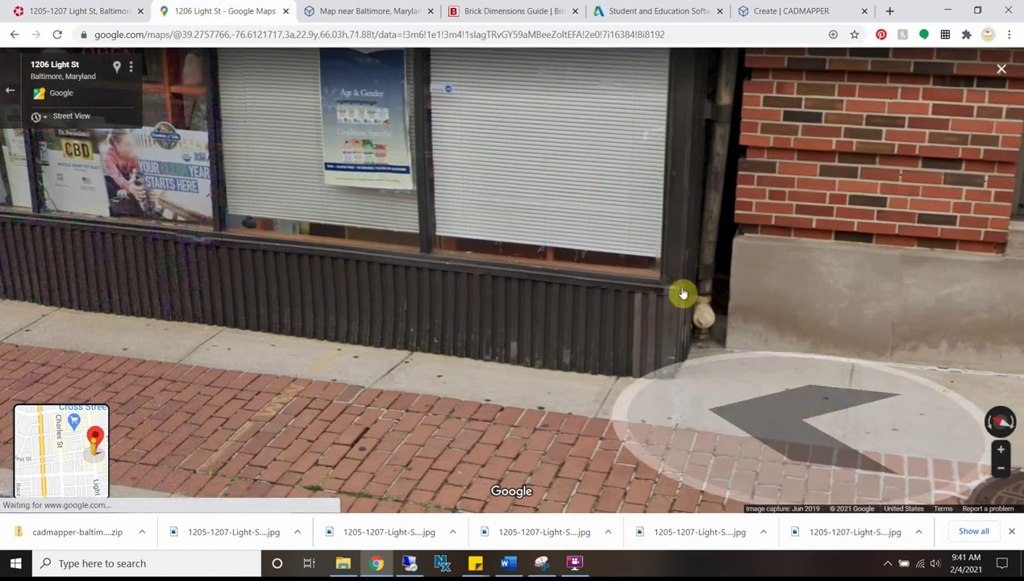
click(532, 297)
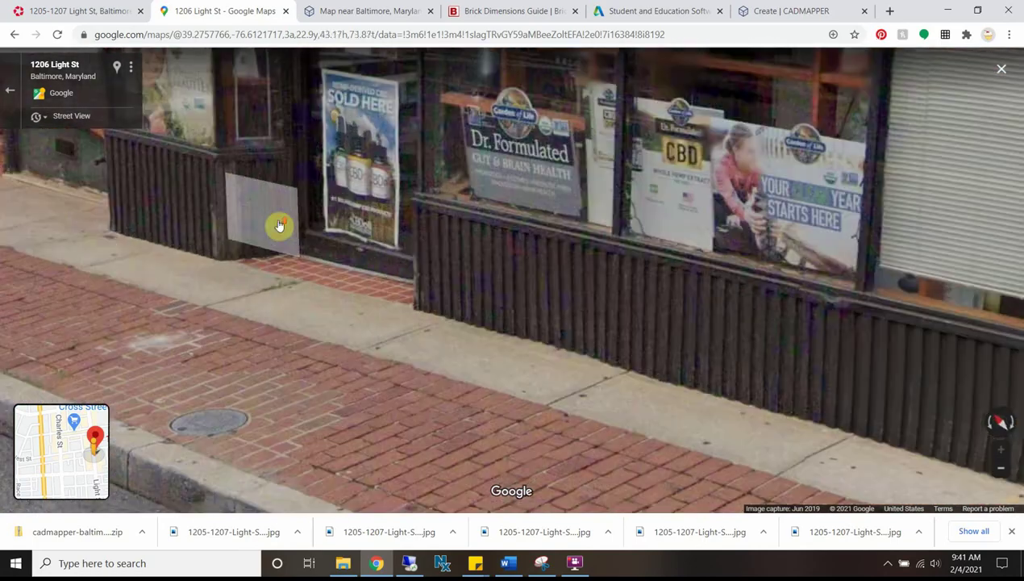
scroll(279, 226, down, 5)
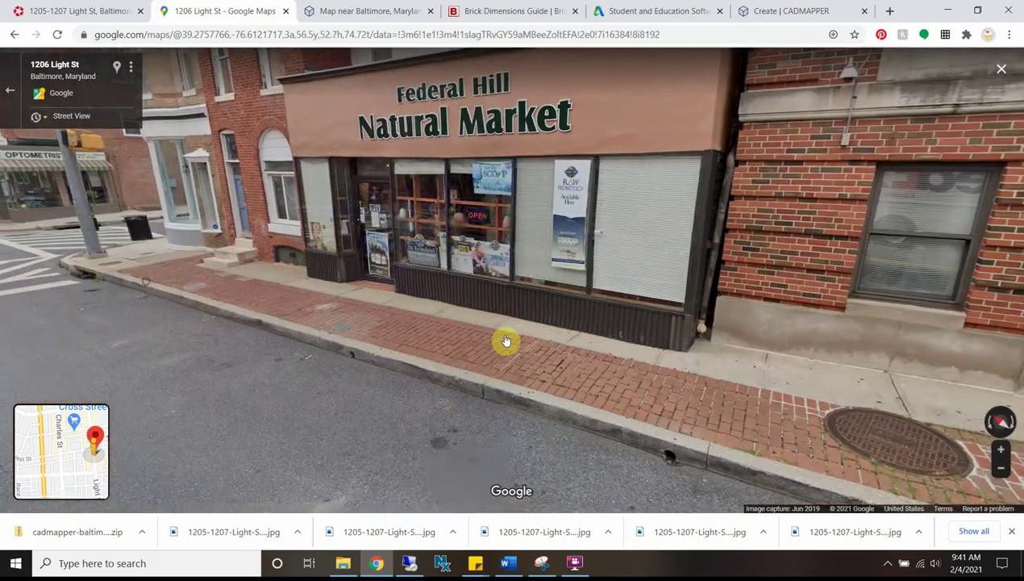
click(505, 340)
click(410, 322)
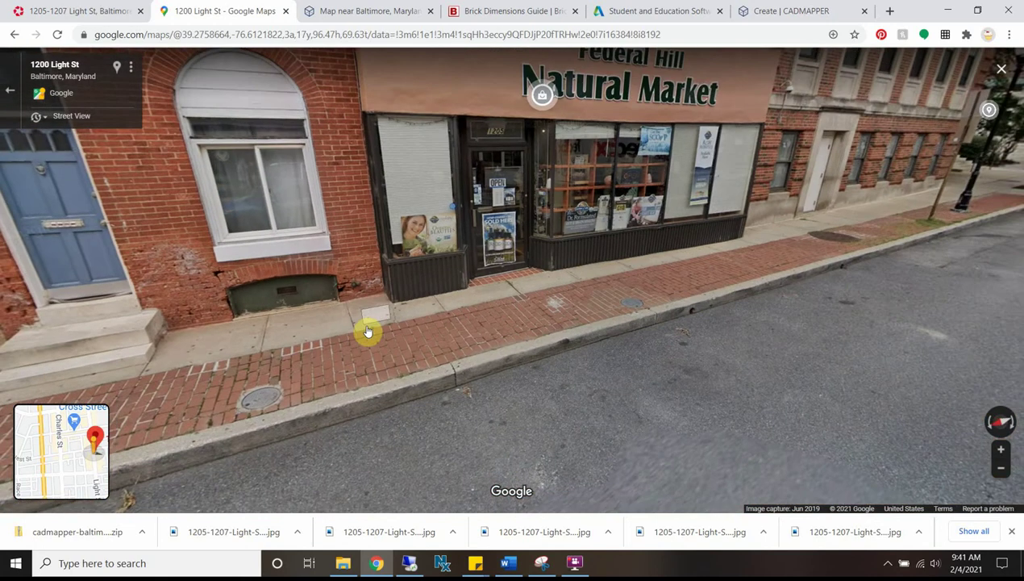
click(406, 333)
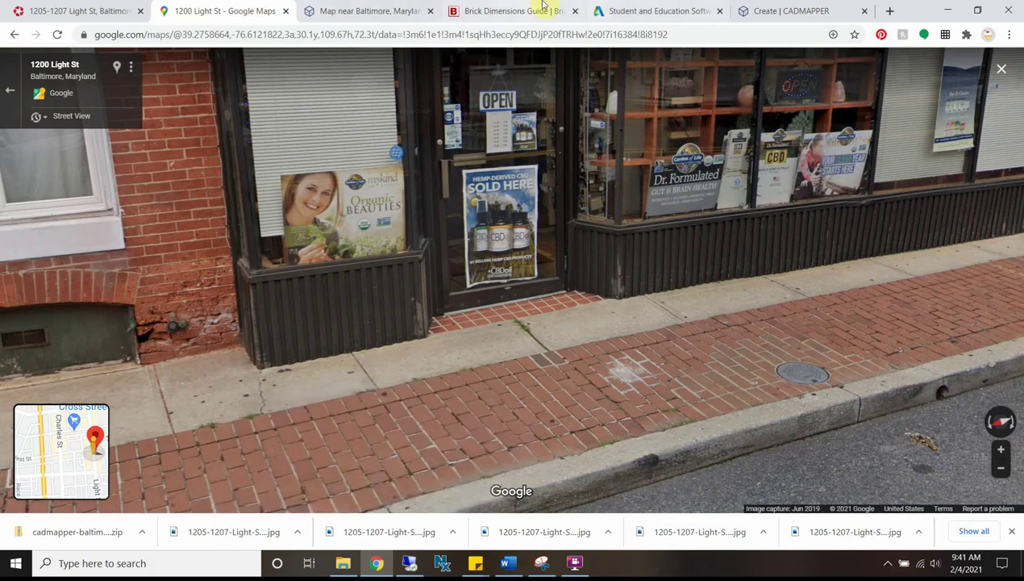
click(484, 6)
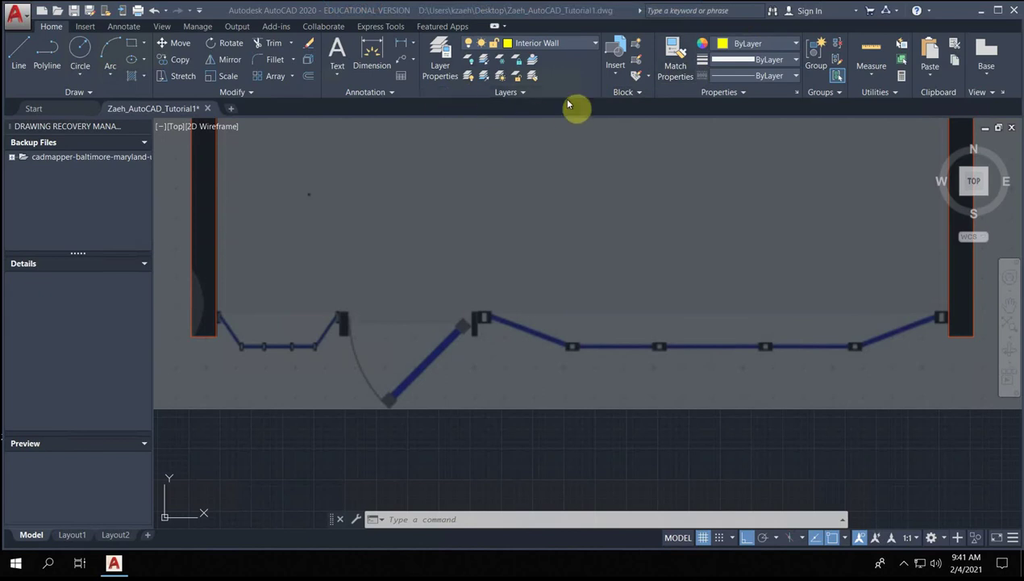
- Make Glass the current layer
click(595, 43)
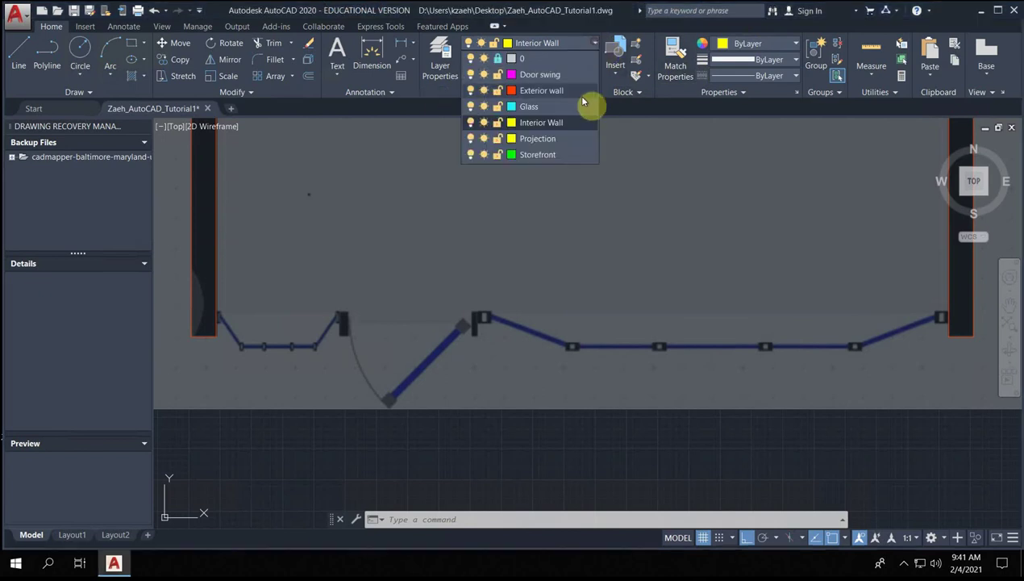
click(530, 106)
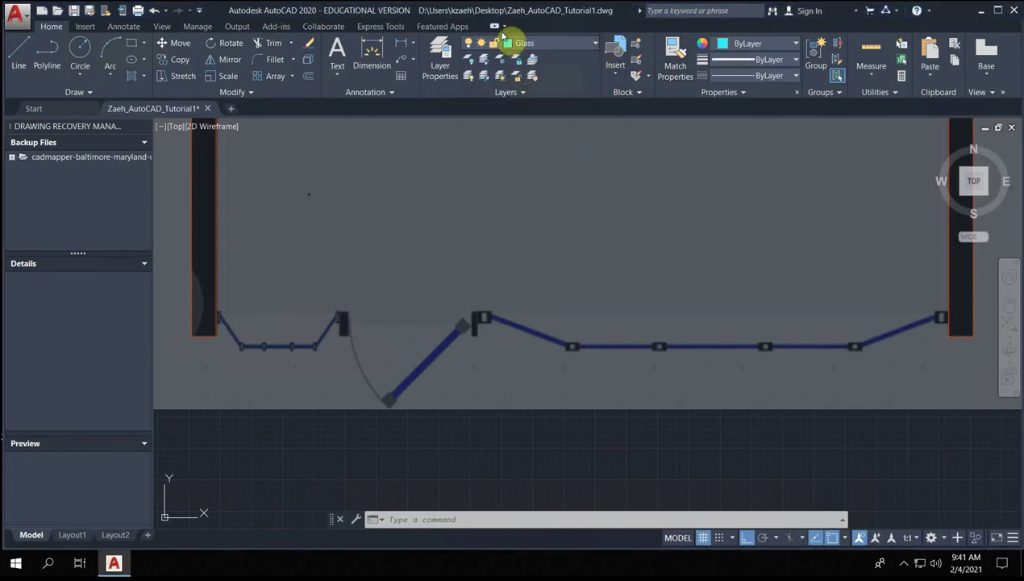
scroll(178, 359, up, 3)
scroll(238, 258, up, 4)
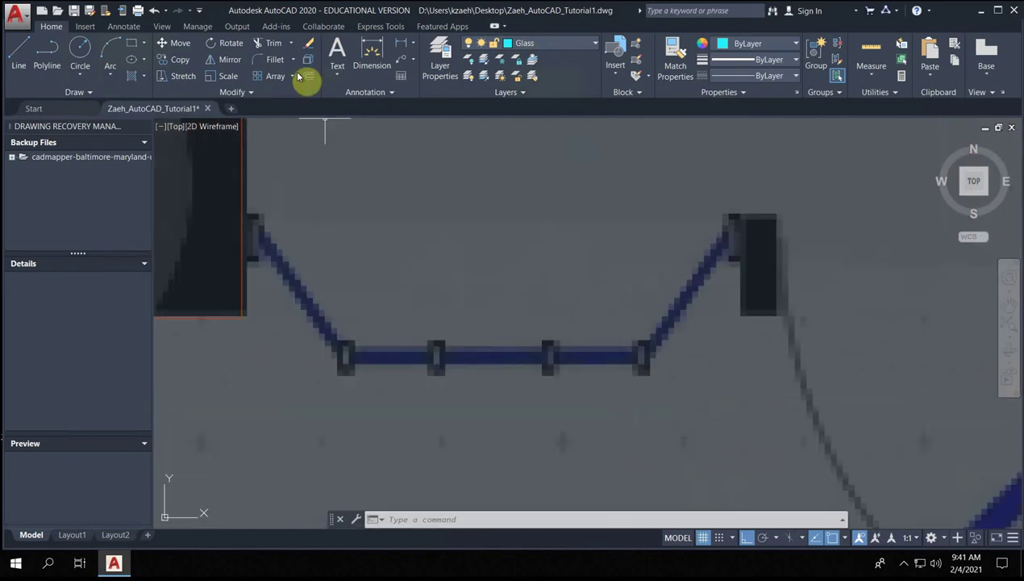
- Trace the glass from the wall corner, across to the mullion and up the angled glass
click(18, 53)
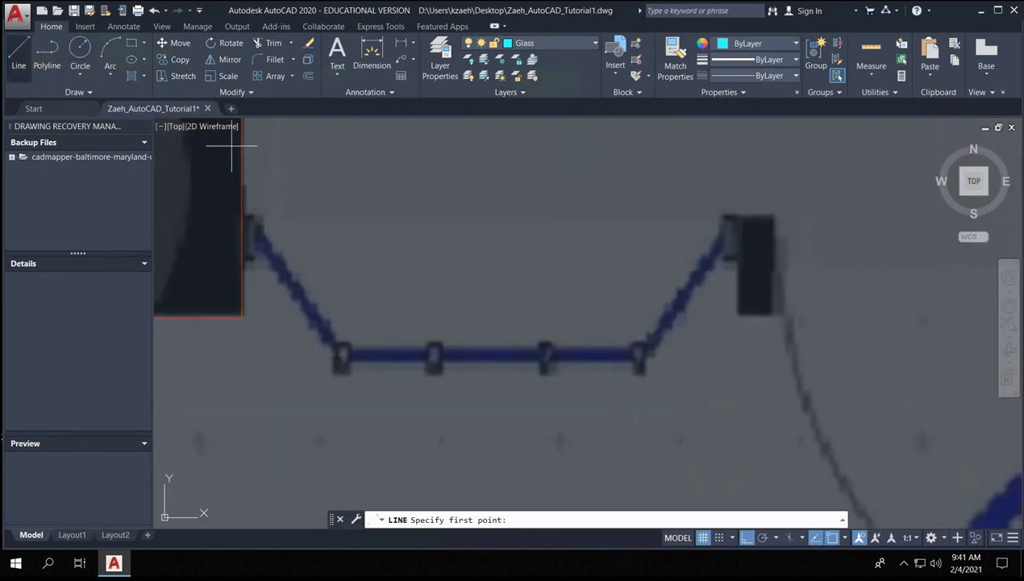
click(242, 317)
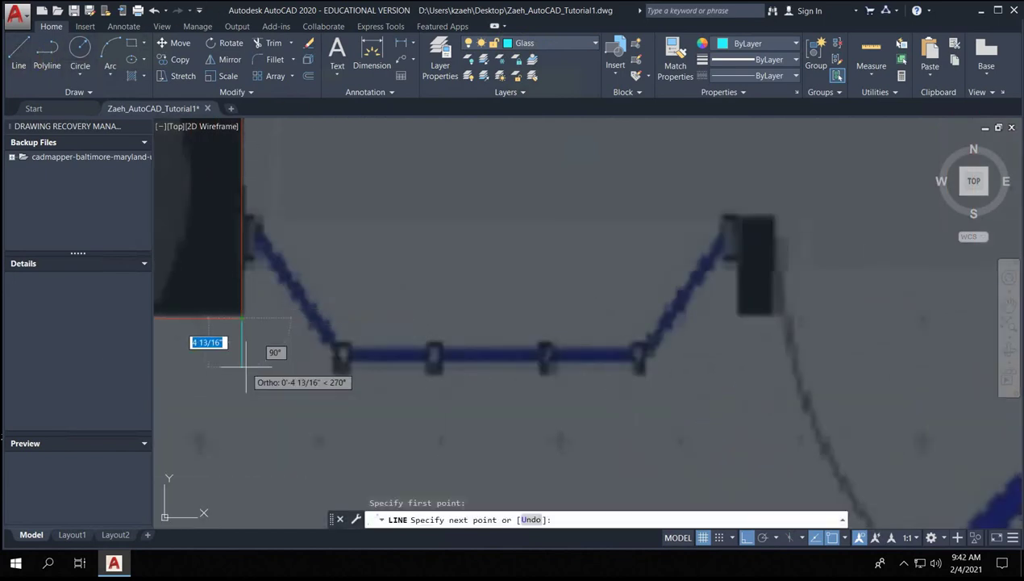
click(243, 355)
scroll(464, 335, down, 2)
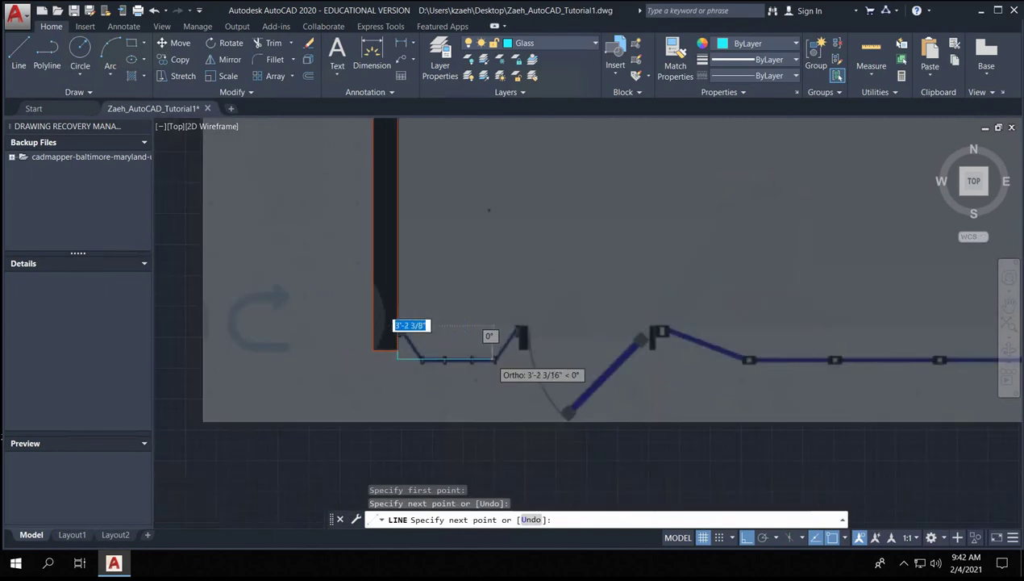
scroll(494, 355, up, 2)
click(494, 355)
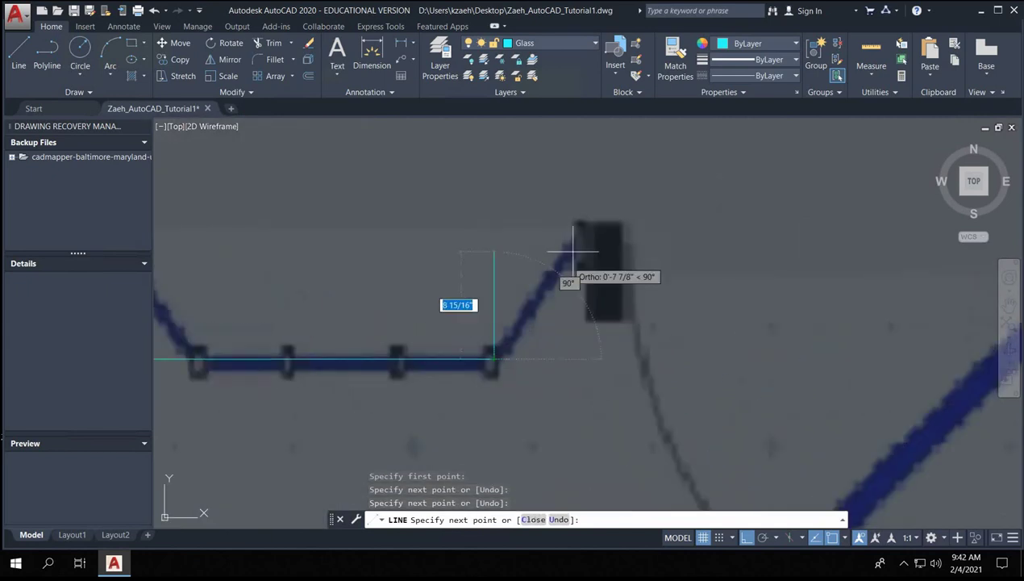
click(746, 537)
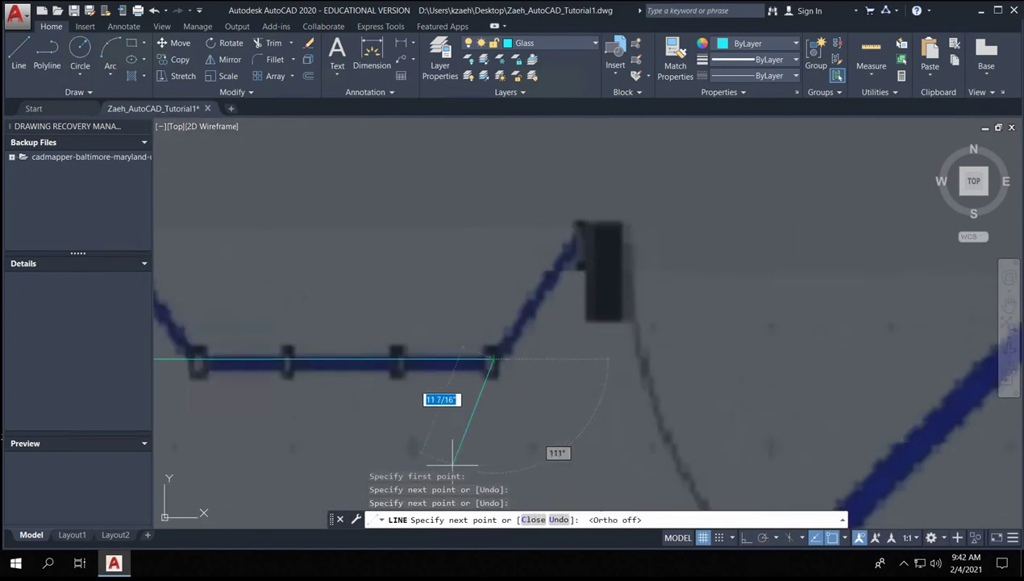
click(588, 222)
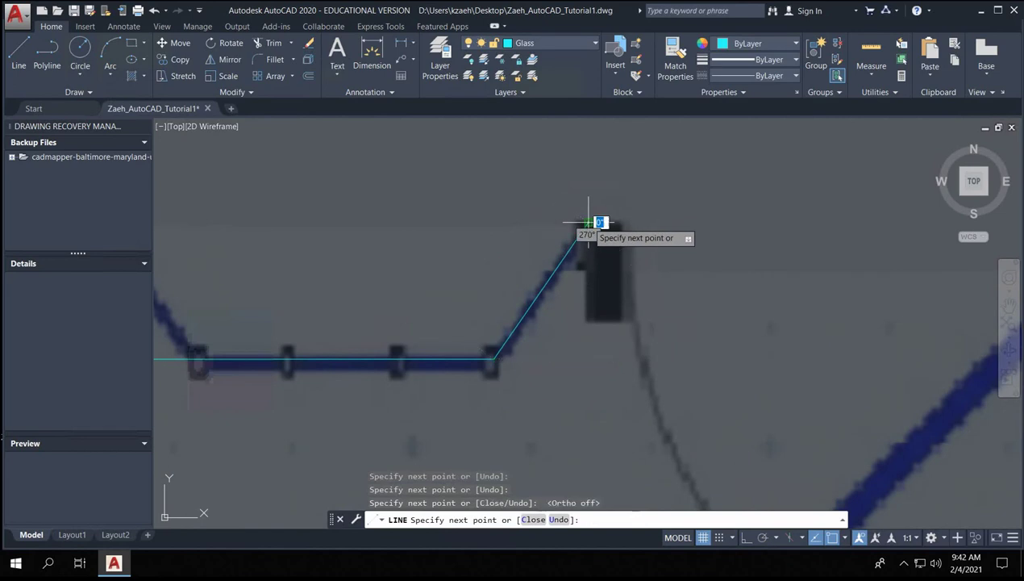
scroll(625, 264, down, 3)
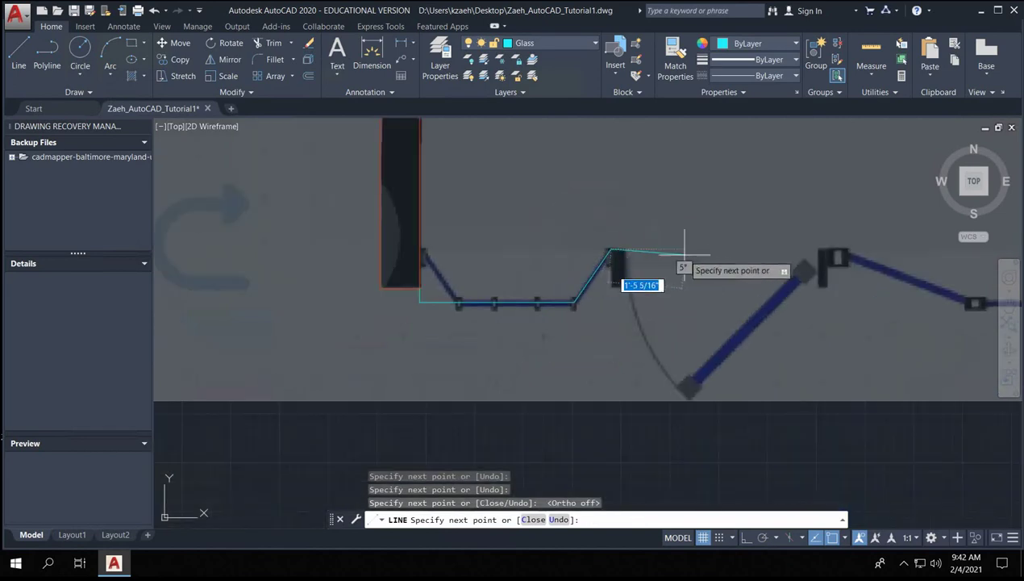
key(Return)
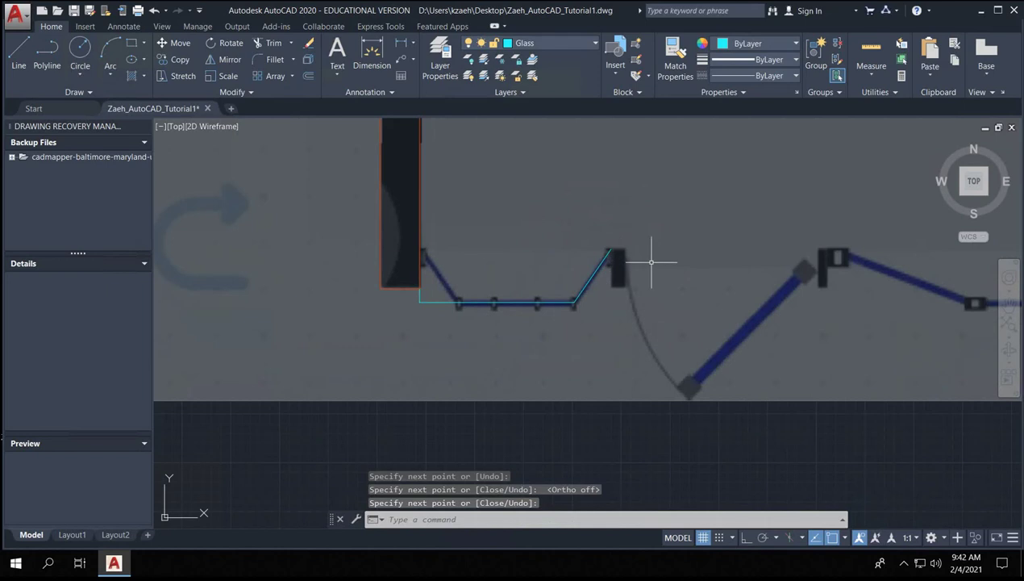
- Draw a straight glass line across the door opening to the far mullion's corner
middle_drag(651, 262, 510, 251)
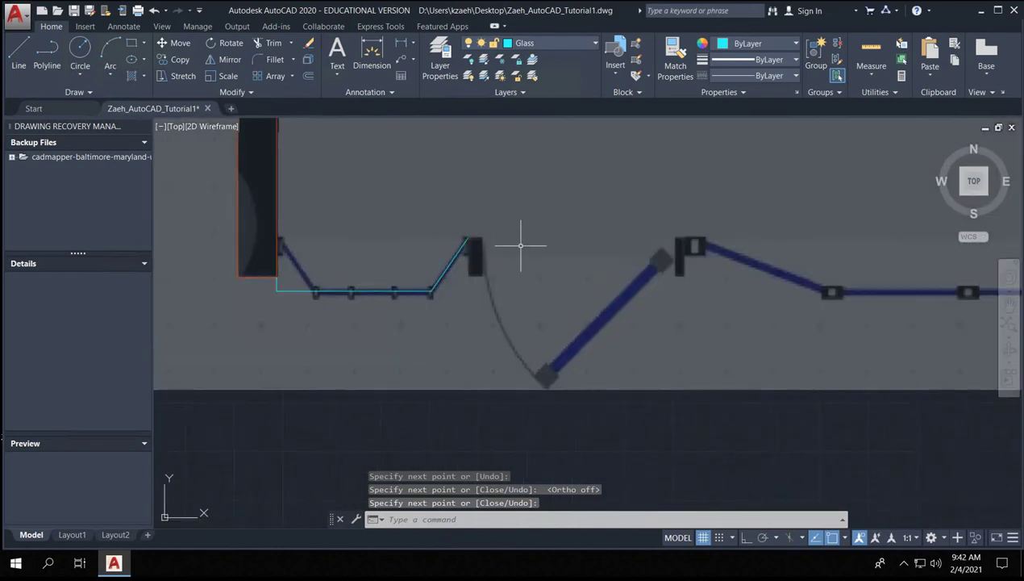
key(Return)
click(468, 238)
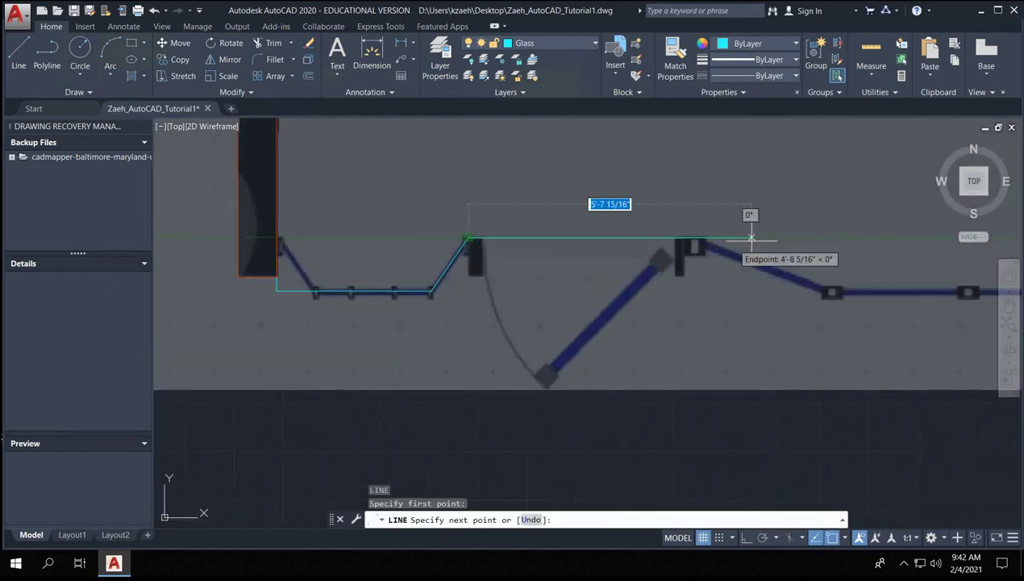
click(702, 238)
key(Return)
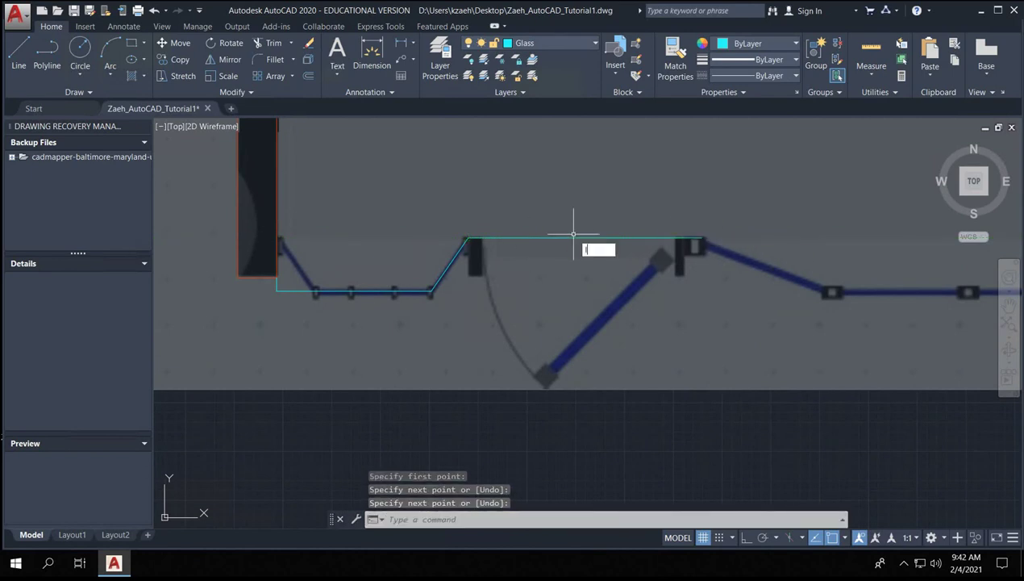
- Draw a vertical line down through the opening, then erase it
key(Return)
click(586, 238)
click(585, 443)
key(Return)
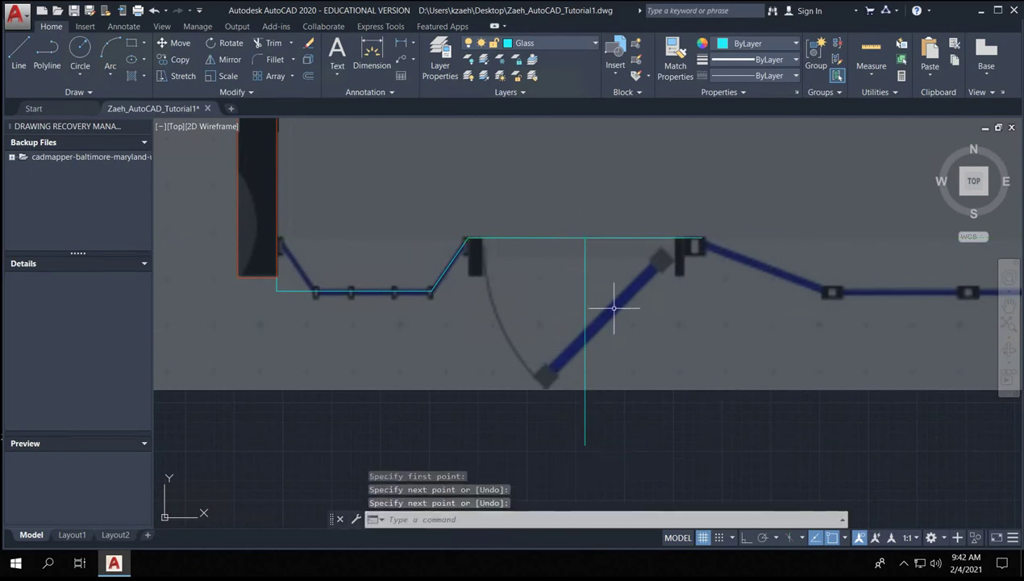
click(622, 286)
click(470, 329)
key(Delete)
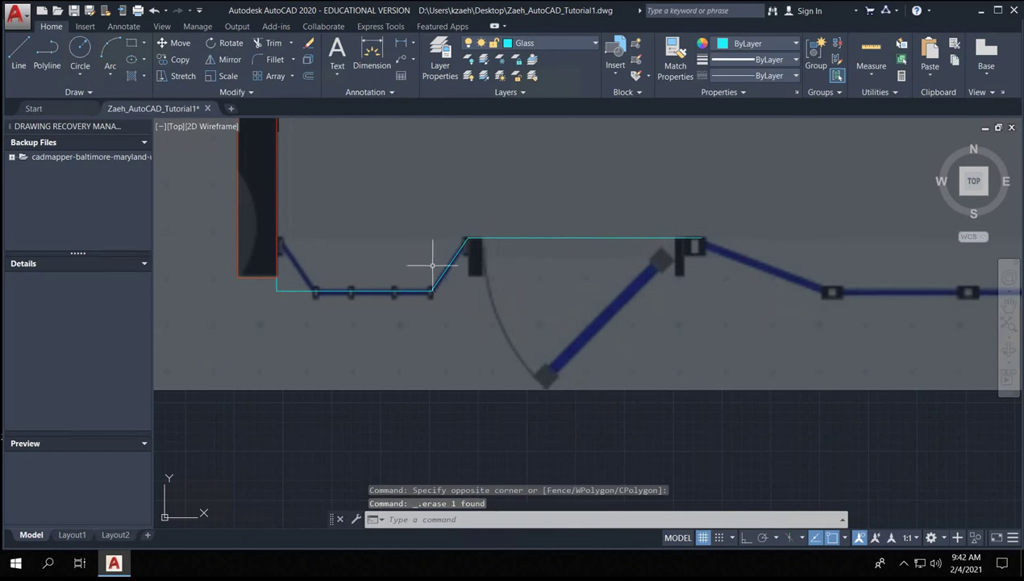
click(480, 285)
click(409, 259)
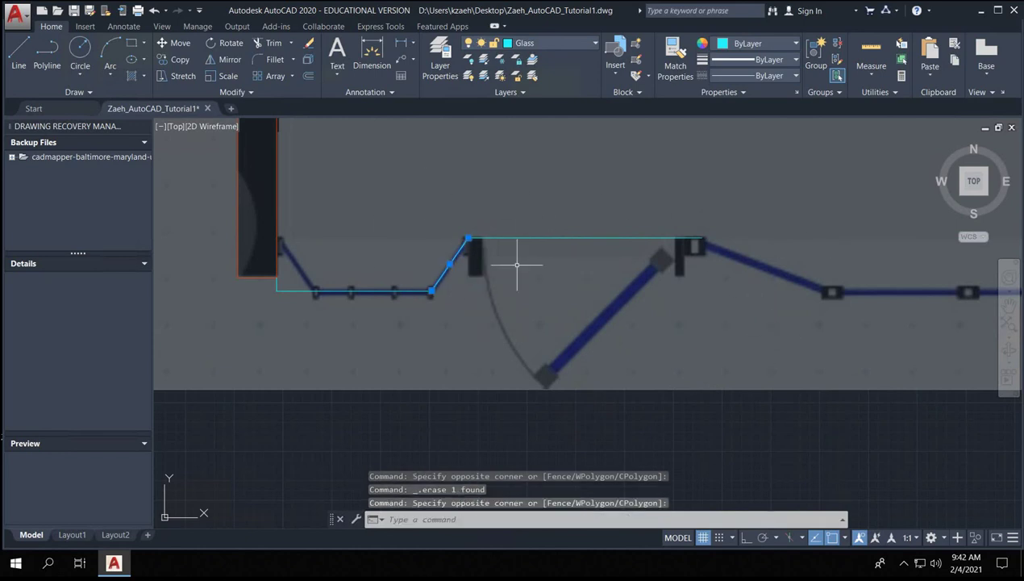
key(Escape)
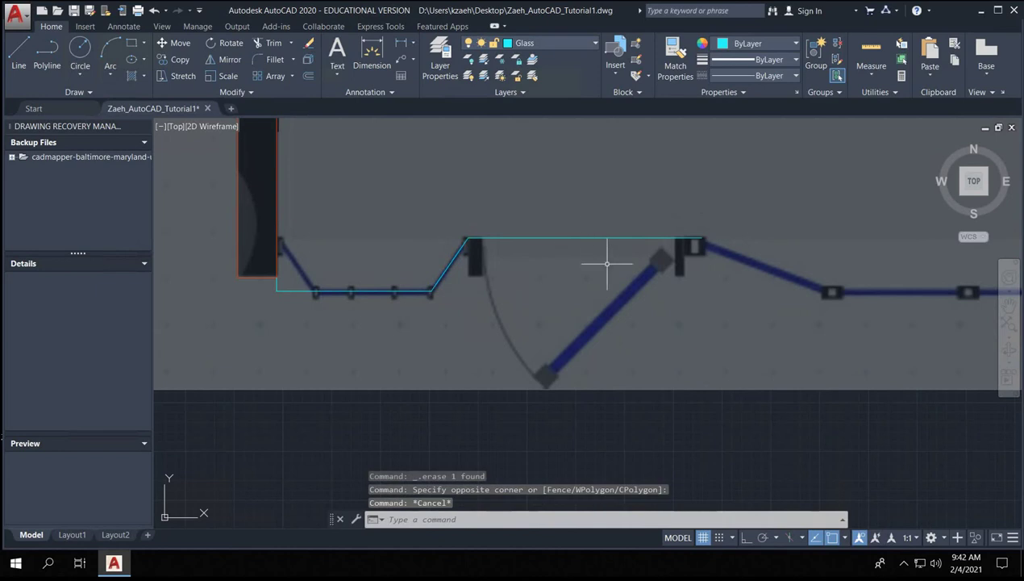
- Turn object snapping off and review the active snap options, including Midpoint
key(Return)
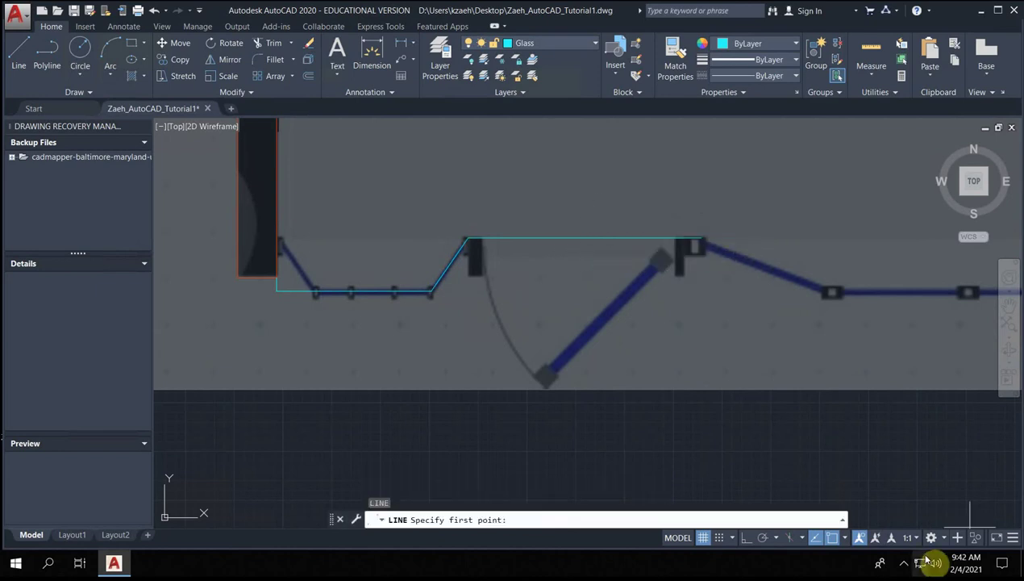
click(832, 540)
click(844, 540)
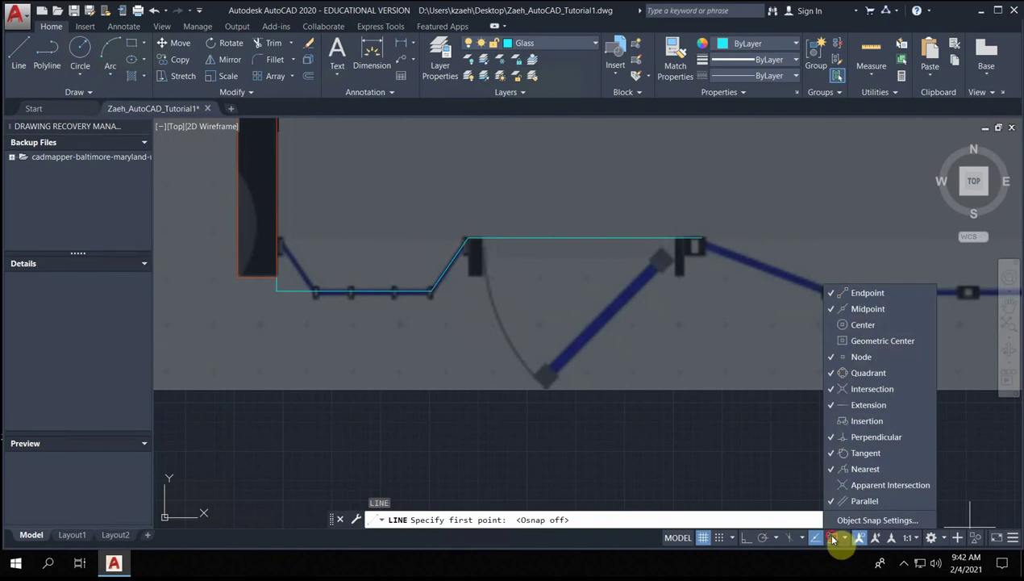
click(842, 540)
click(846, 539)
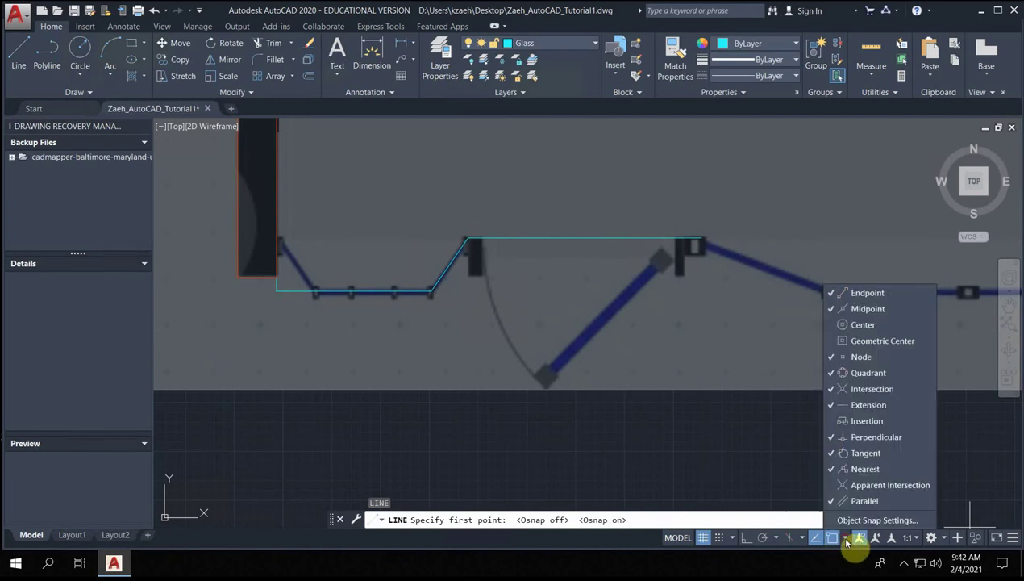
click(595, 208)
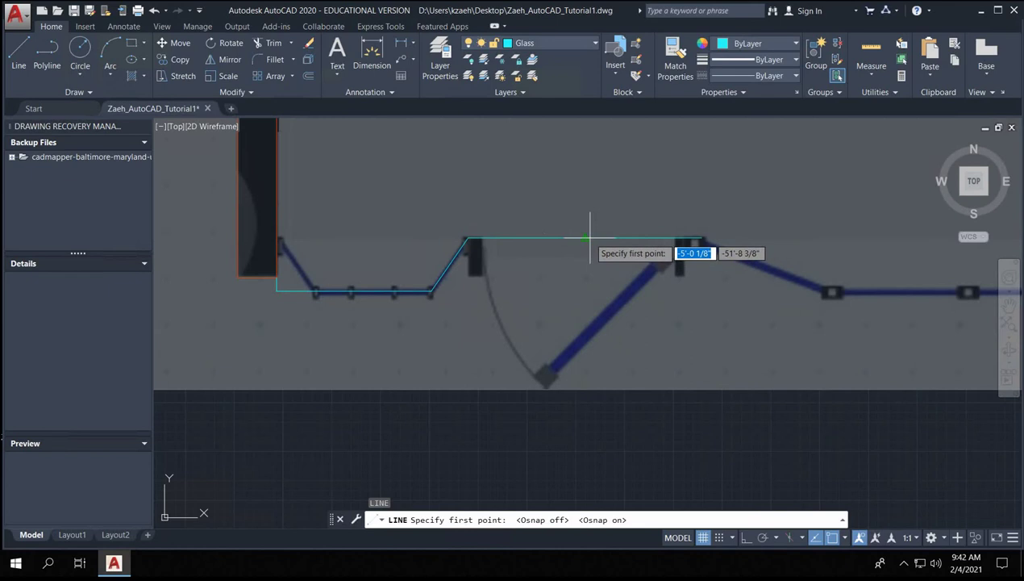
- Draw a vertical axis line down from the door opening's midpoint
click(586, 239)
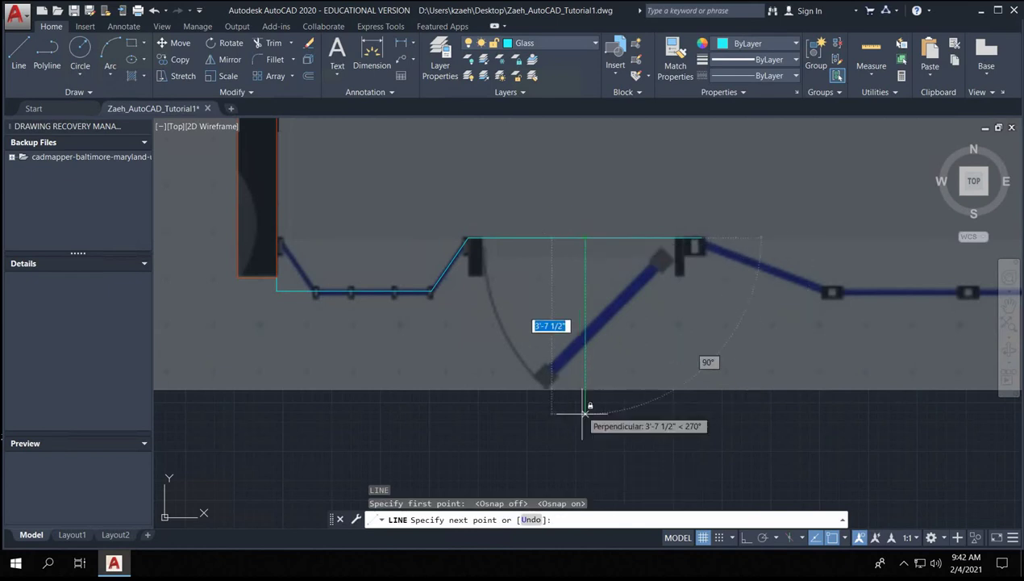
click(586, 447)
key(Return)
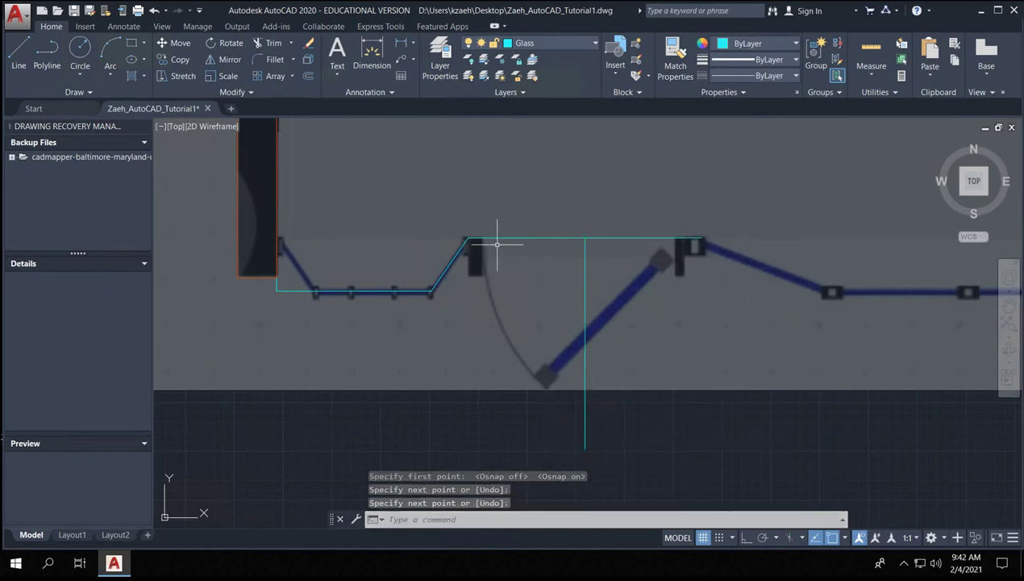
scroll(475, 252, up, 5)
- Mirror the angled glass line about the vertical axis, keeping the original
click(499, 319)
click(274, 226)
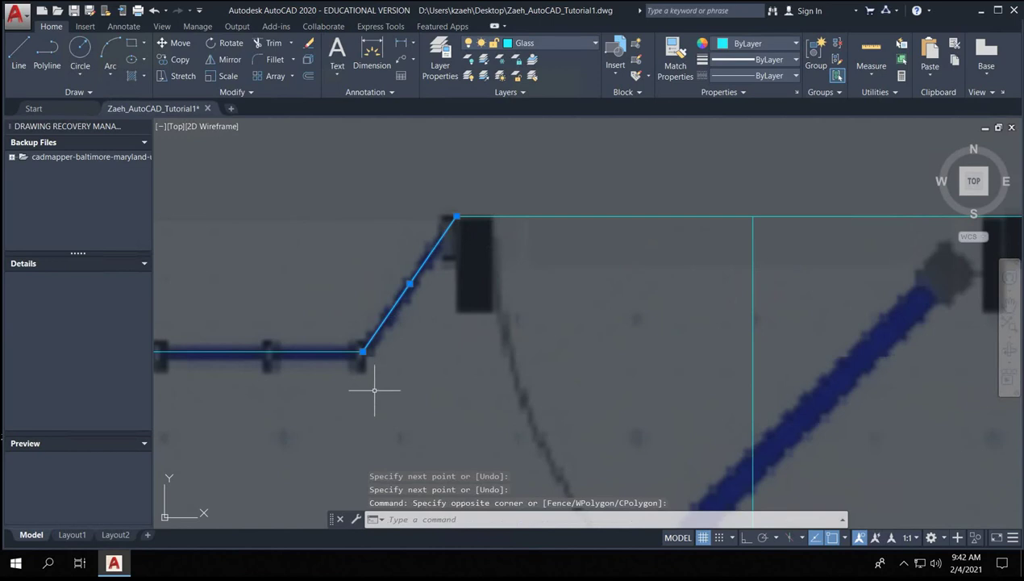
scroll(443, 242, down, 4)
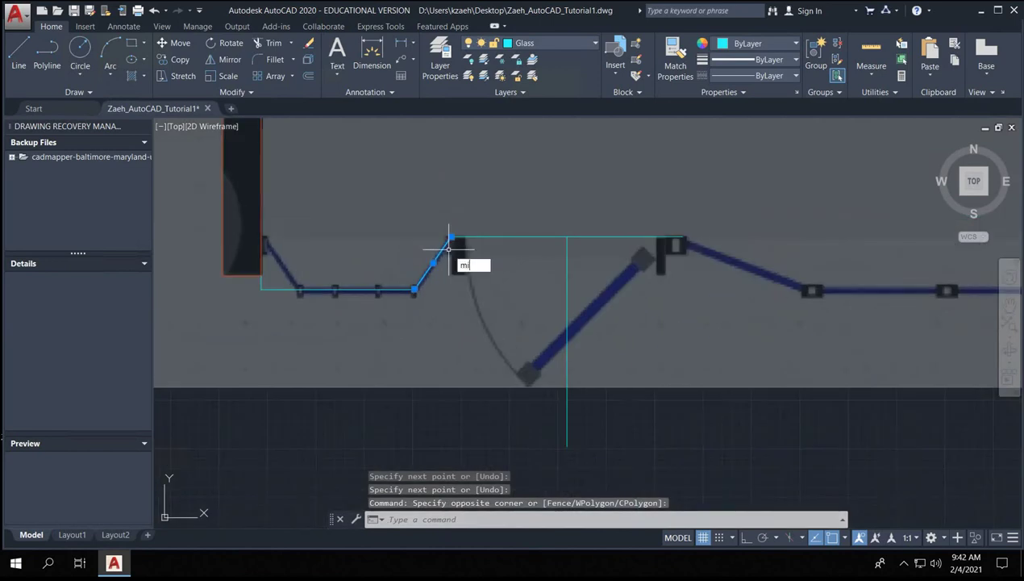
key(Return)
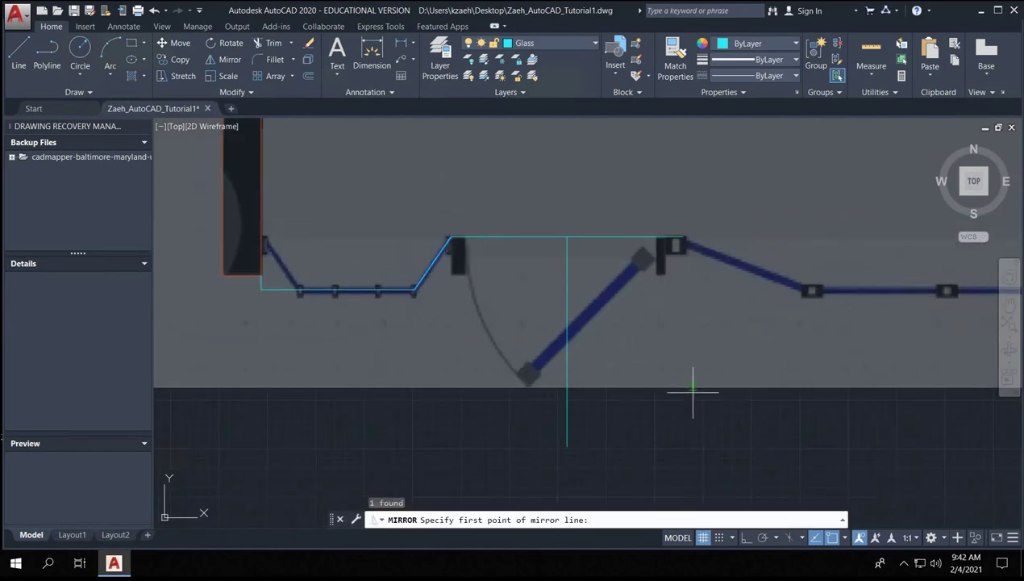
click(567, 237)
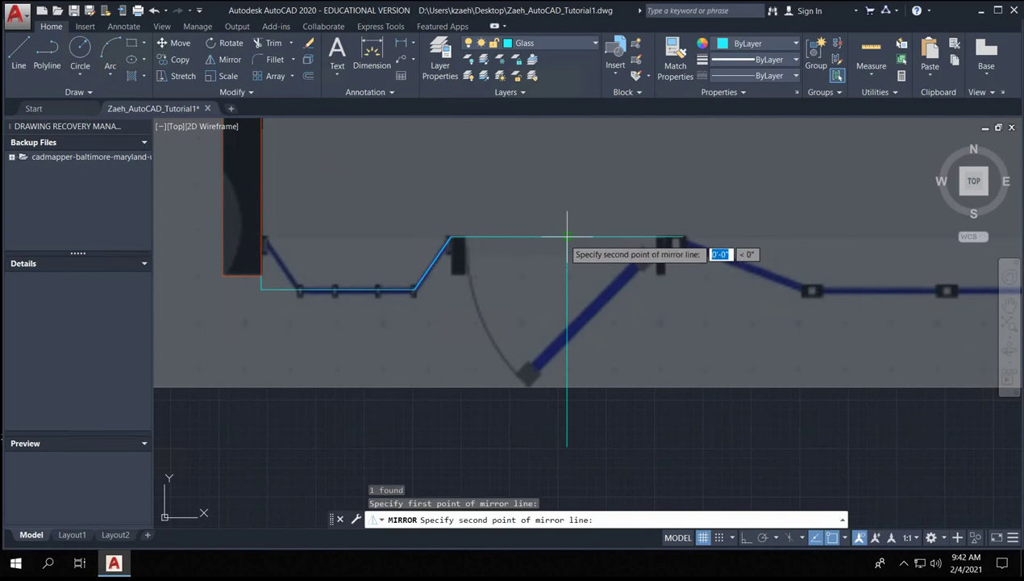
click(567, 452)
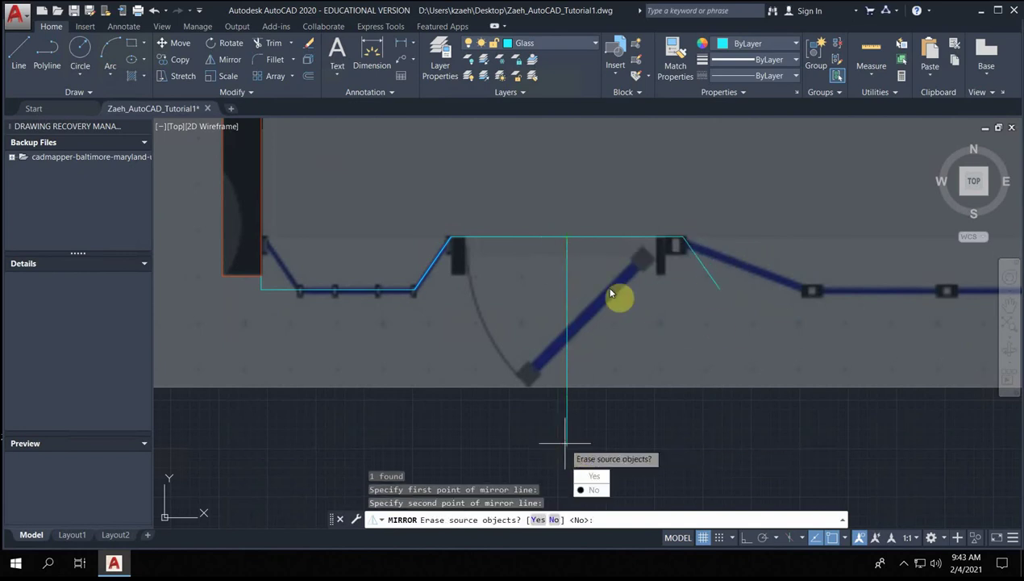
scroll(561, 361, down, 2)
scroll(564, 369, down, 2)
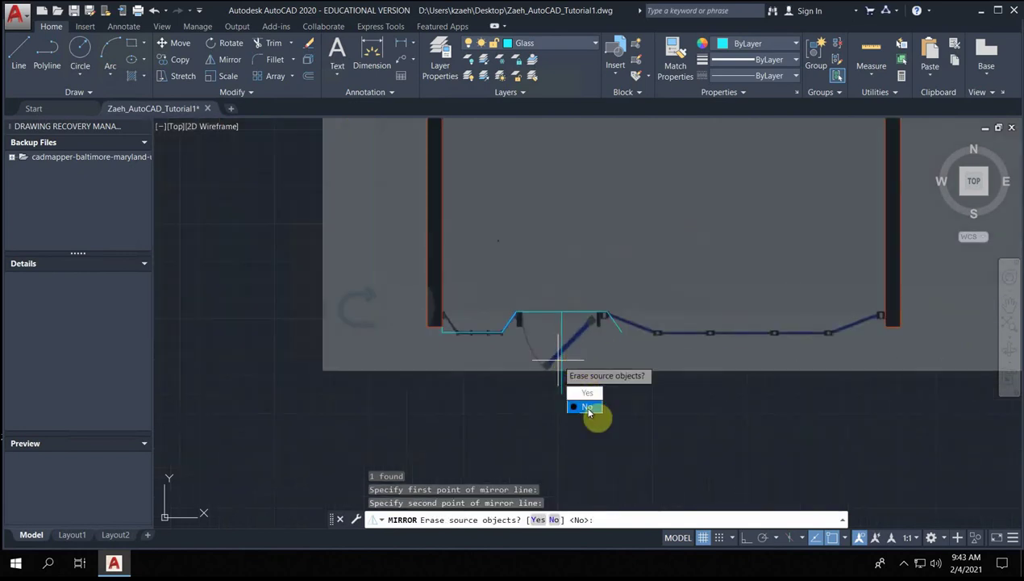
click(587, 408)
- Erase the vertical axis line
scroll(584, 335, up, 4)
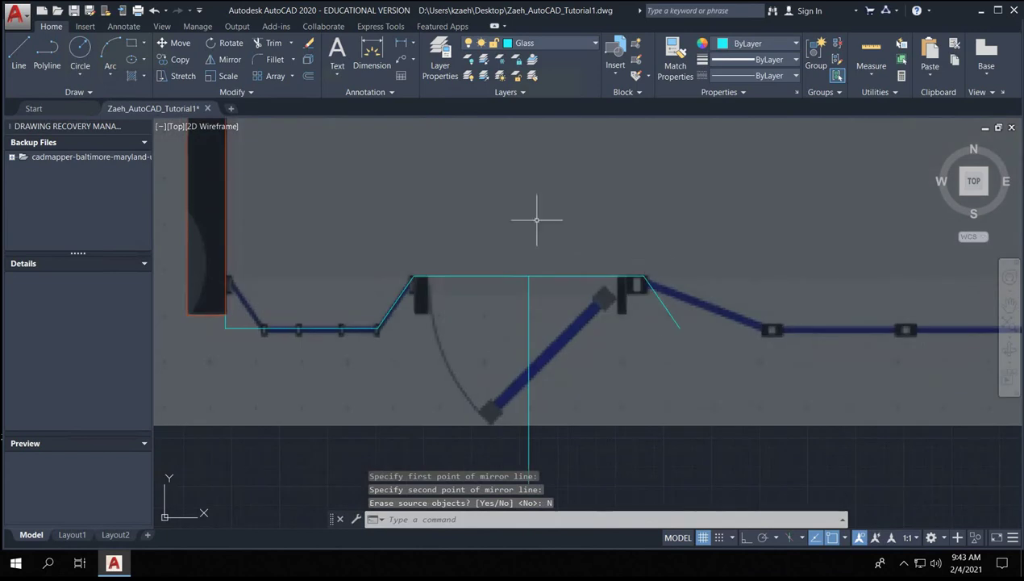
click(578, 332)
click(441, 356)
key(Delete)
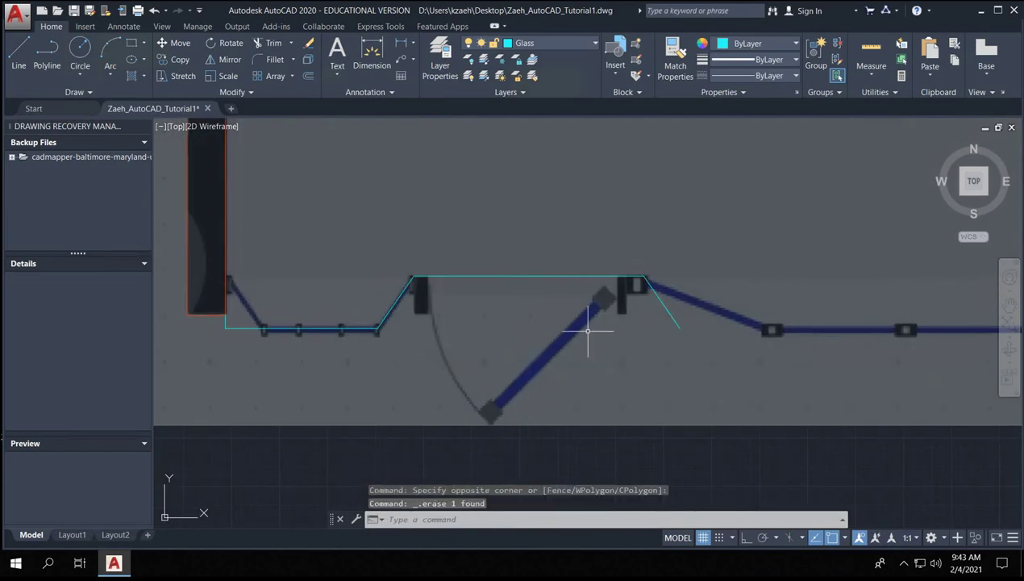
scroll(578, 337, down, 2)
- Draw a line from the mirrored glass's lower end to the right wall's corner
text(l)
key(Return)
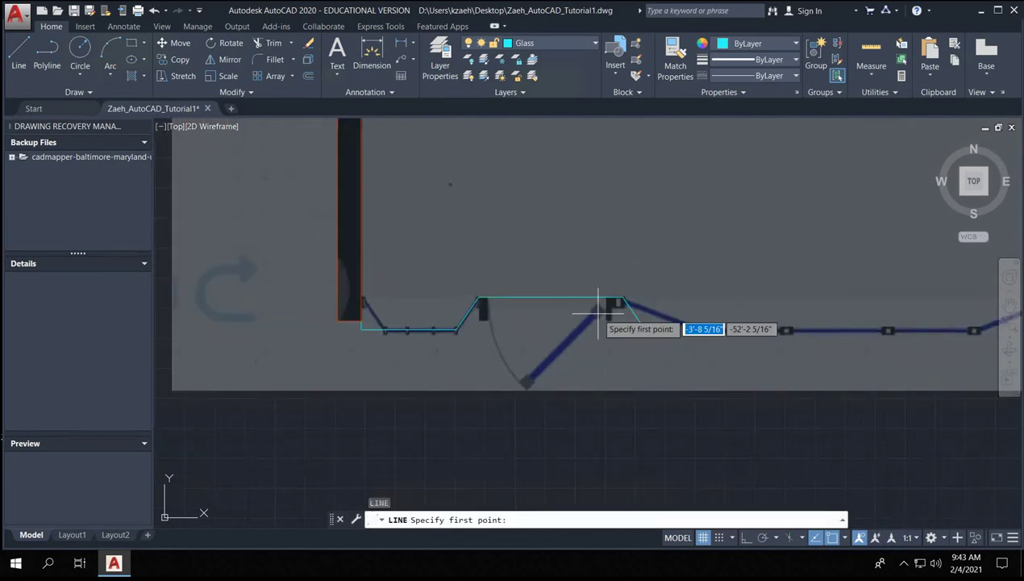
click(644, 328)
middle_drag(744, 330, 421, 316)
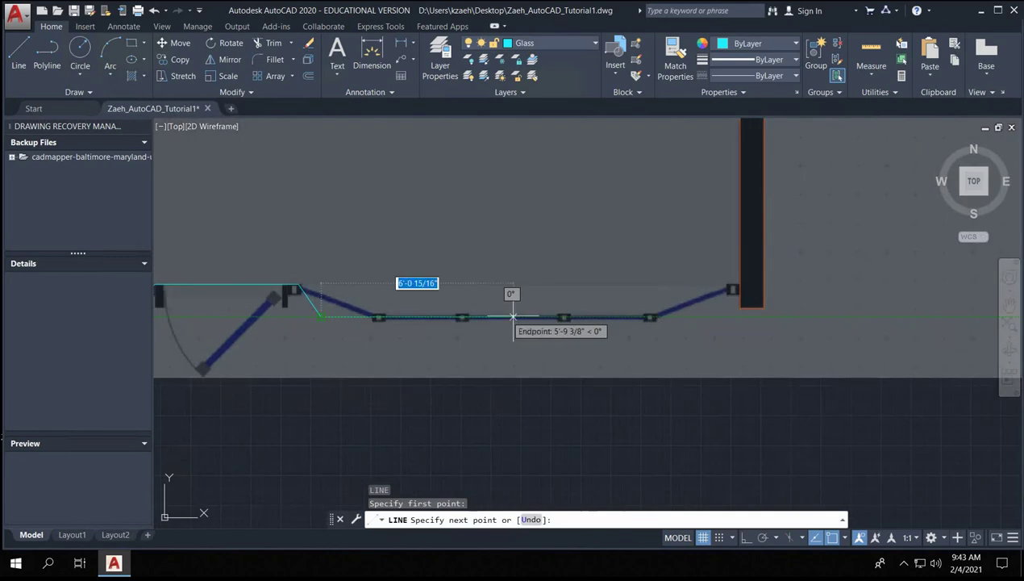
scroll(738, 317, up, 4)
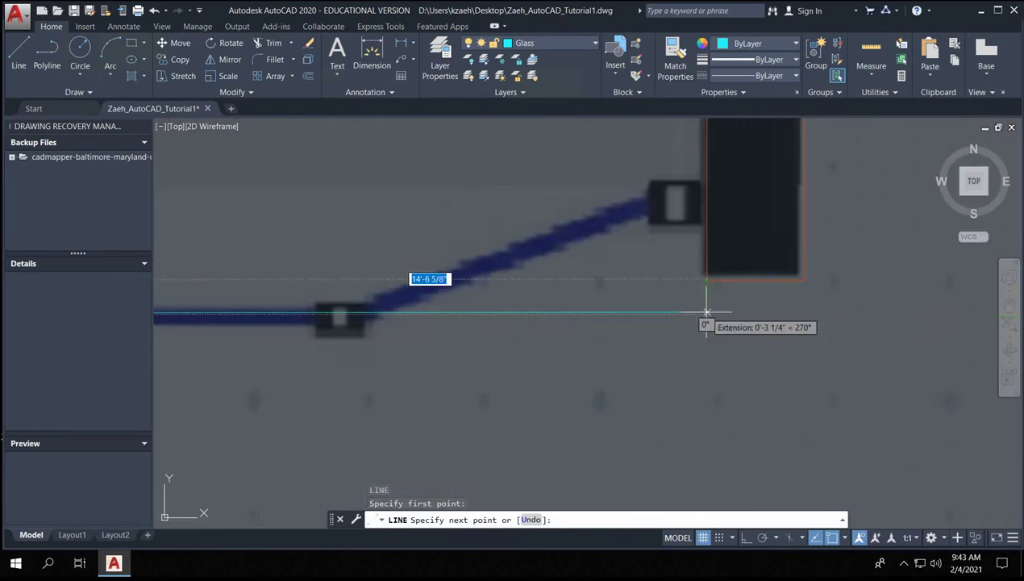
click(707, 313)
click(710, 280)
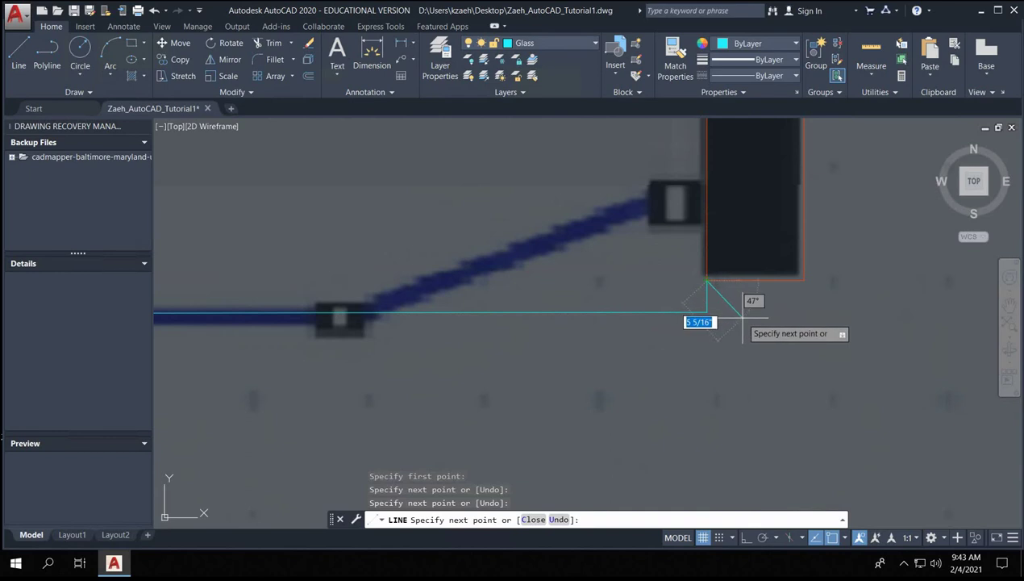
key(Return)
- End the LINE command and zoom and pan along the finished storefront outline
scroll(724, 313, down, 5)
scroll(451, 315, up, 4)
key(Escape)
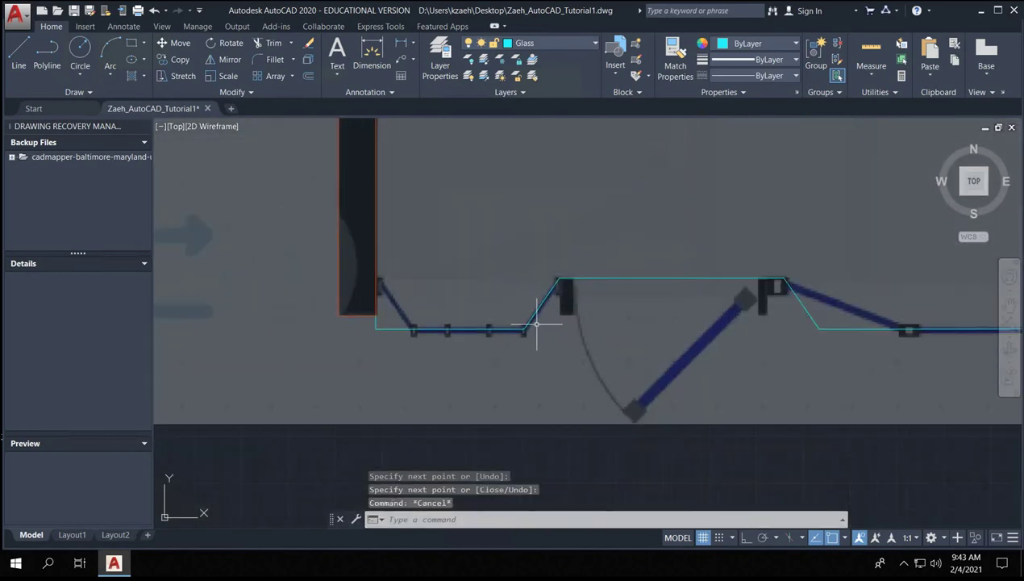
scroll(536, 321, down, 6)
scroll(538, 326, up, 5)
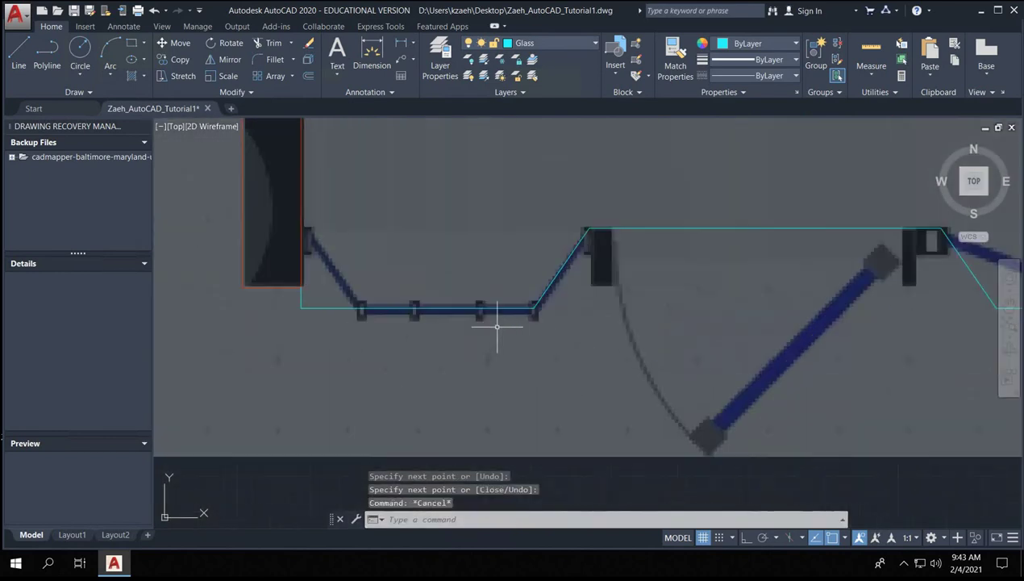
scroll(499, 320, down, 2)
scroll(492, 323, up, 3)
mouse_move(492, 322)
middle_down()
mouse_move(554, 326)
mouse_move(343, 317)
middle_up()
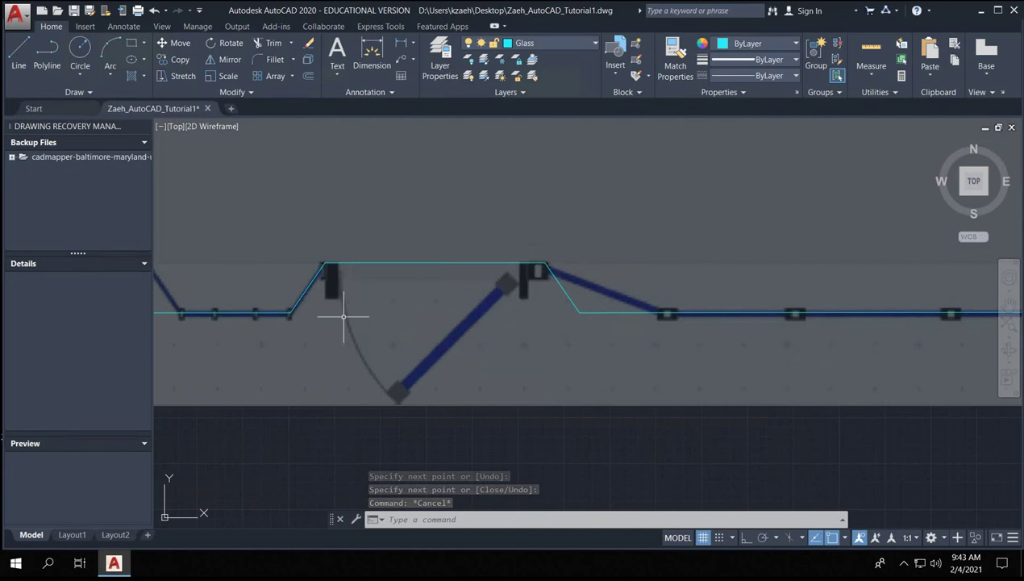
scroll(343, 317, down, 4)
click(655, 283)
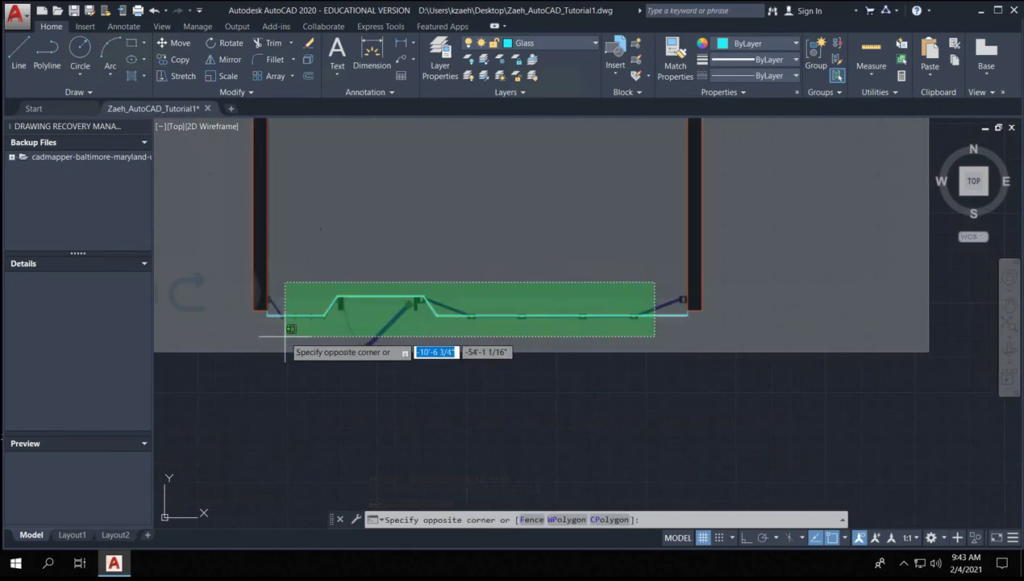
- Window-select all traced storefront segments and JOIN them into one polyline
click(284, 347)
scroll(251, 310, up, 5)
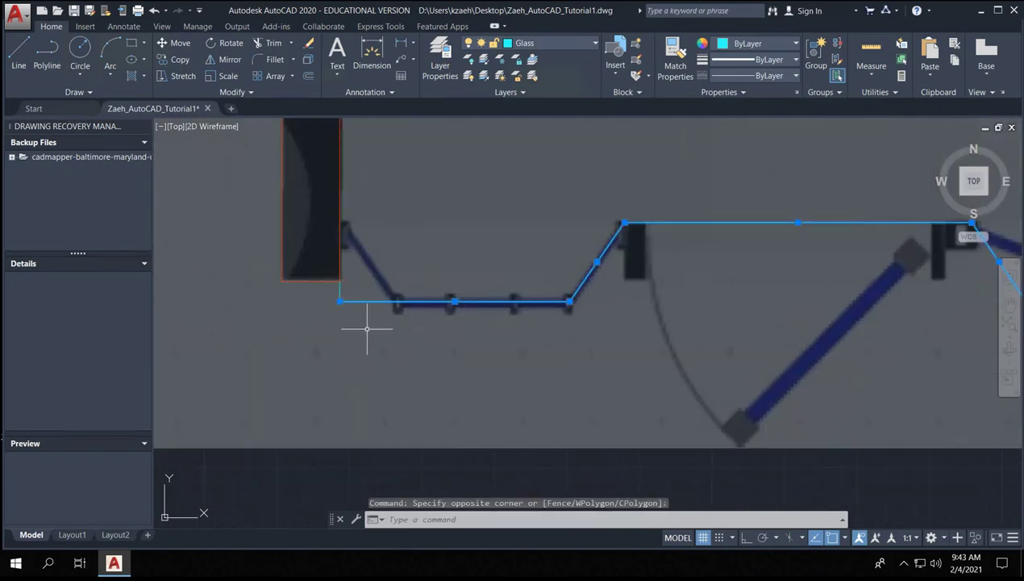
click(370, 338)
click(337, 302)
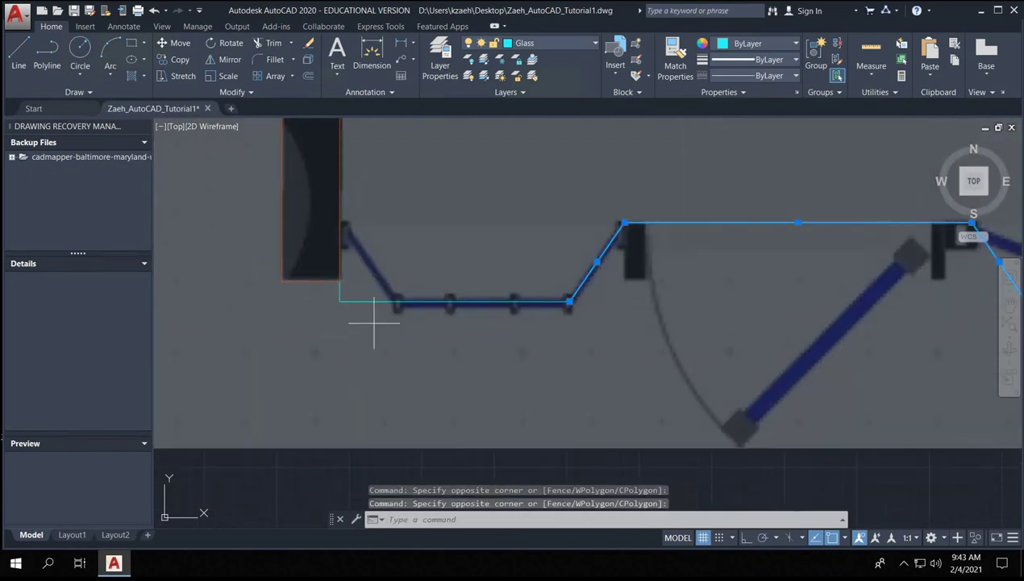
click(374, 324)
click(313, 293)
scroll(464, 322, down, 5)
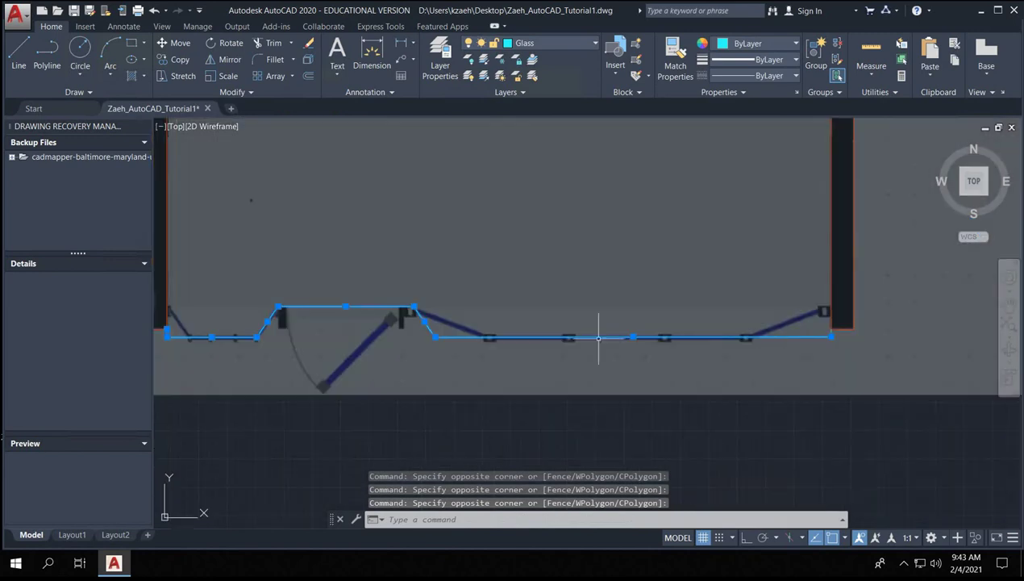
scroll(781, 351, up, 5)
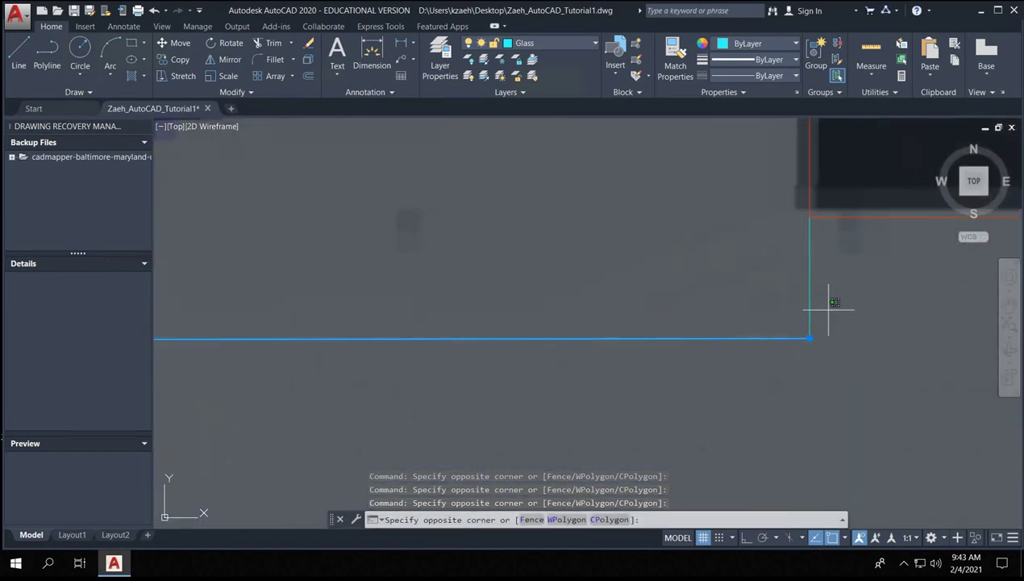
scroll(484, 310, down, 5)
text(j)
key(Return)
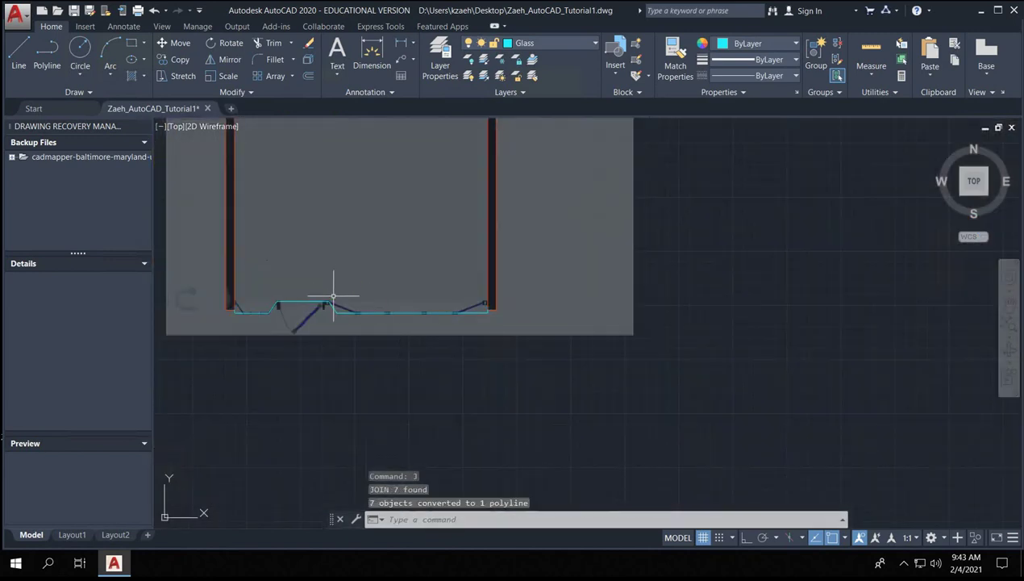
- Offset the joined glass polyline by 1 inch to one side
scroll(355, 317, up, 5)
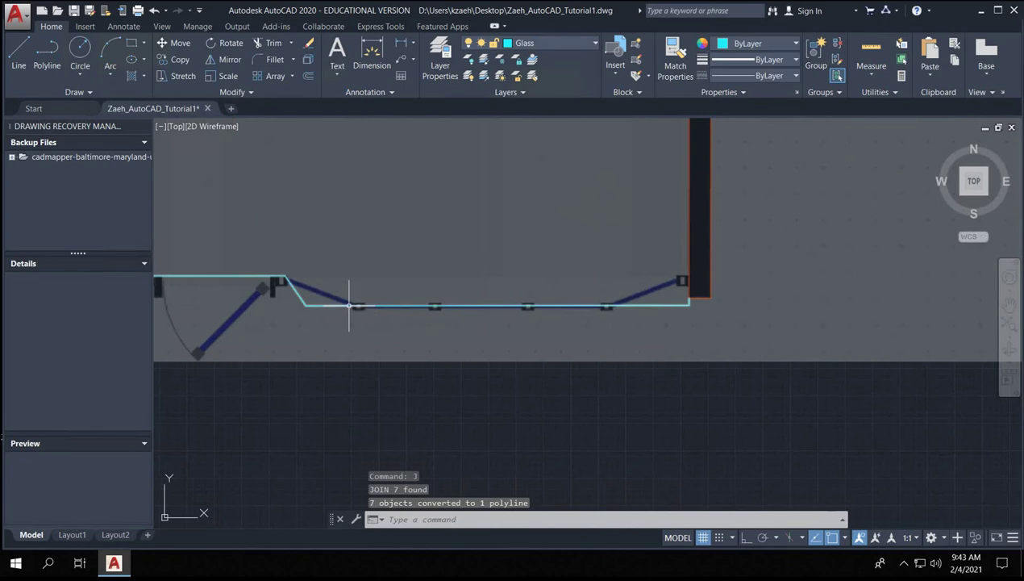
text(o)
key(Return)
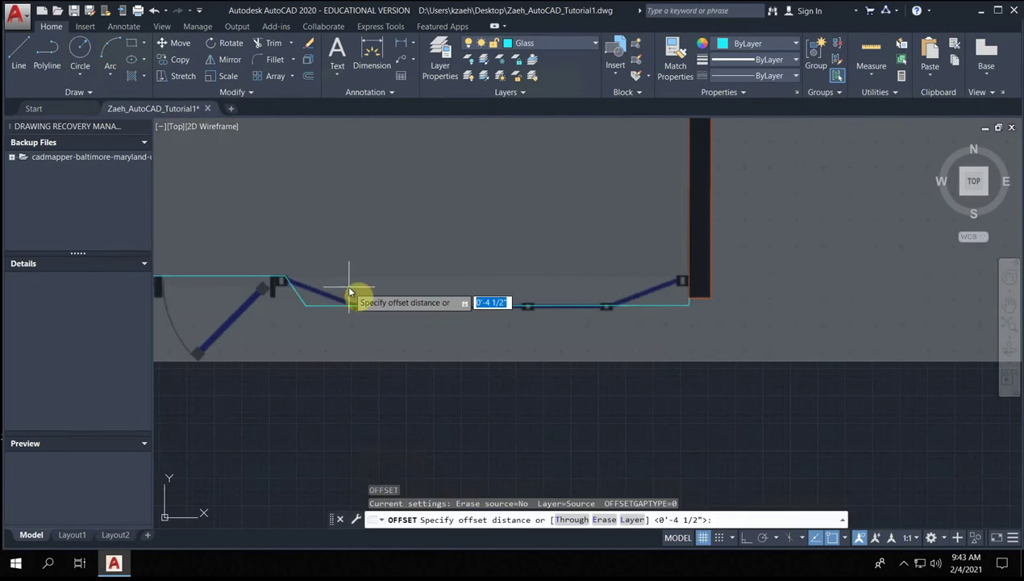
text(1)
key(Return)
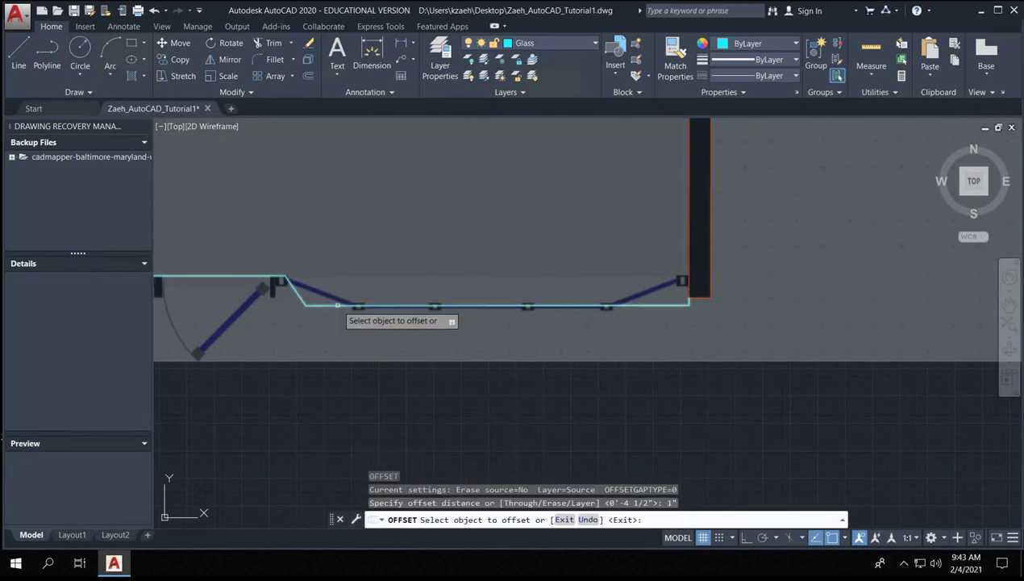
click(338, 305)
click(343, 274)
middle_drag(311, 307, 507, 301)
key(Escape)
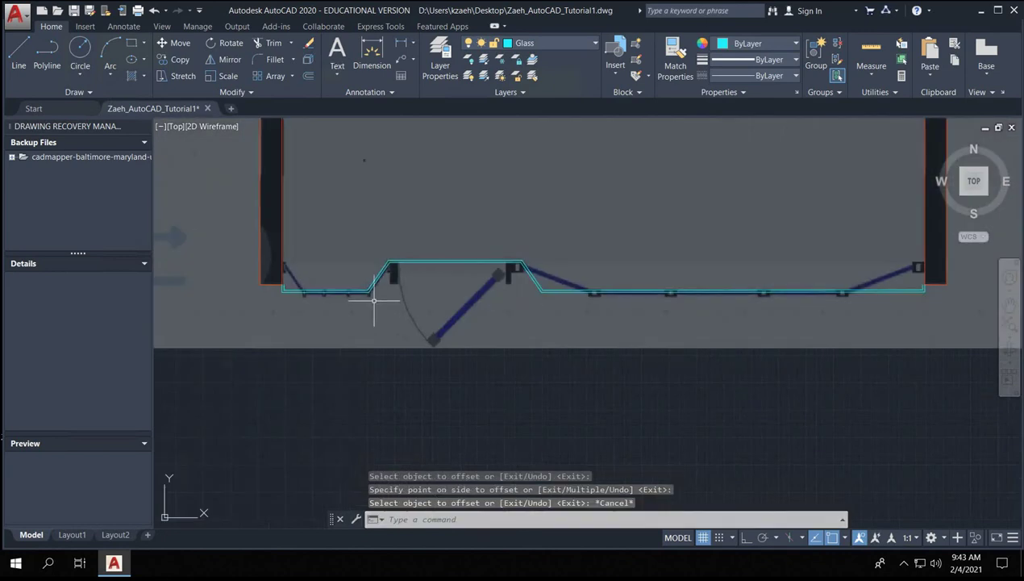
- Zoom in and out to inspect the doubled storefront line
scroll(373, 301, up, 4)
scroll(316, 285, down, 3)
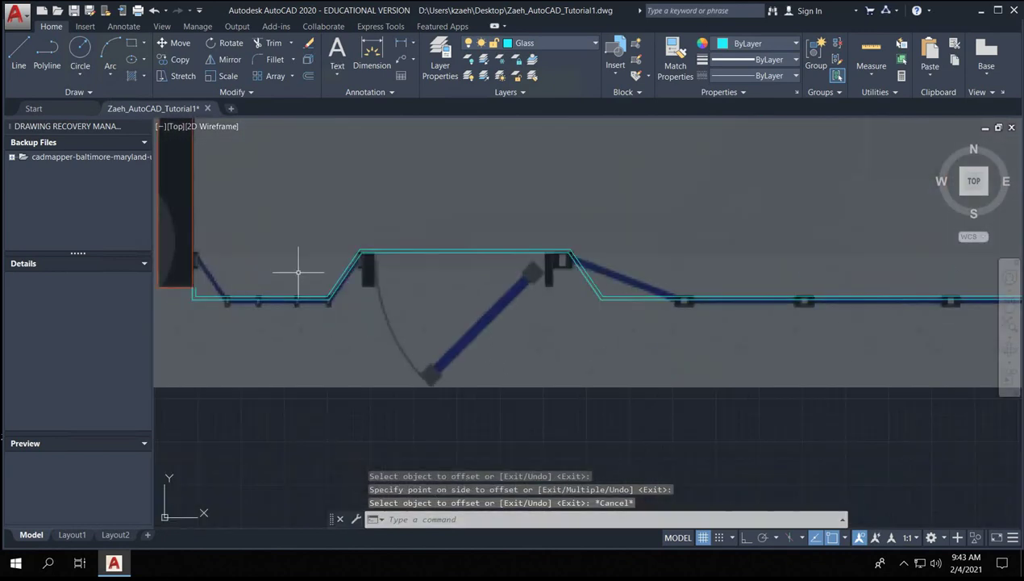
scroll(206, 293, up, 3)
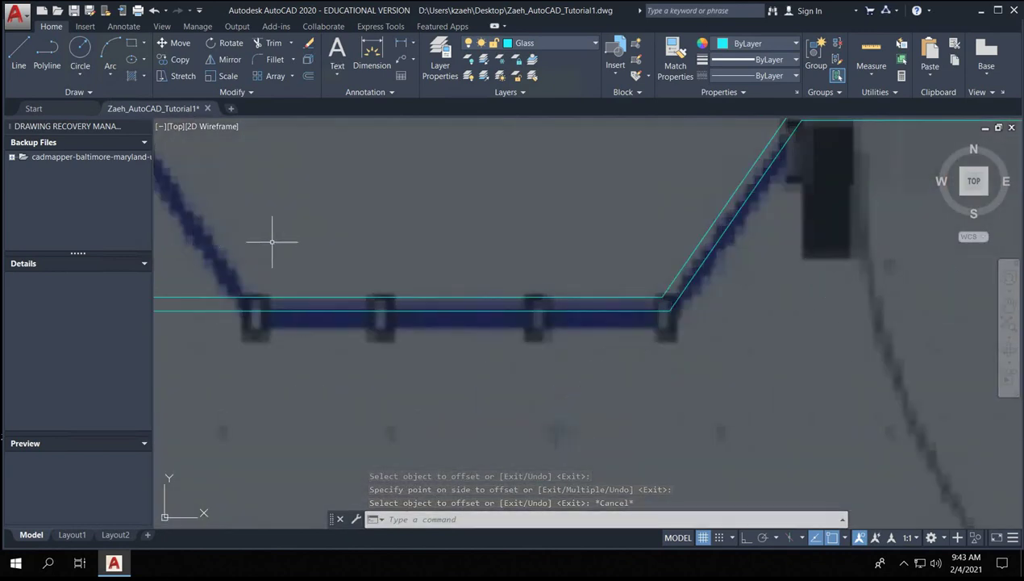
scroll(275, 237, up, 2)
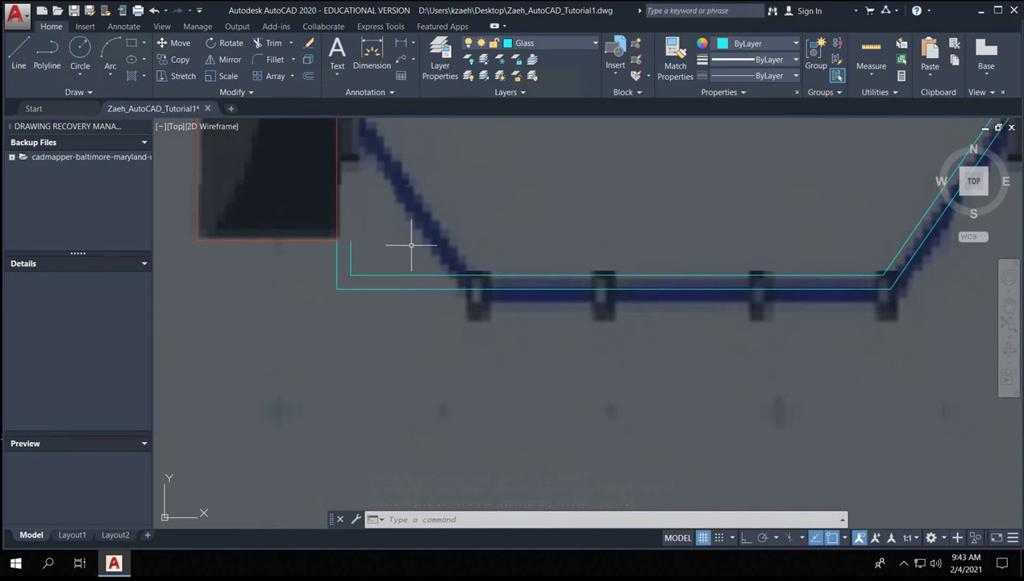
scroll(384, 283, down, 3)
scroll(382, 274, up, 3)
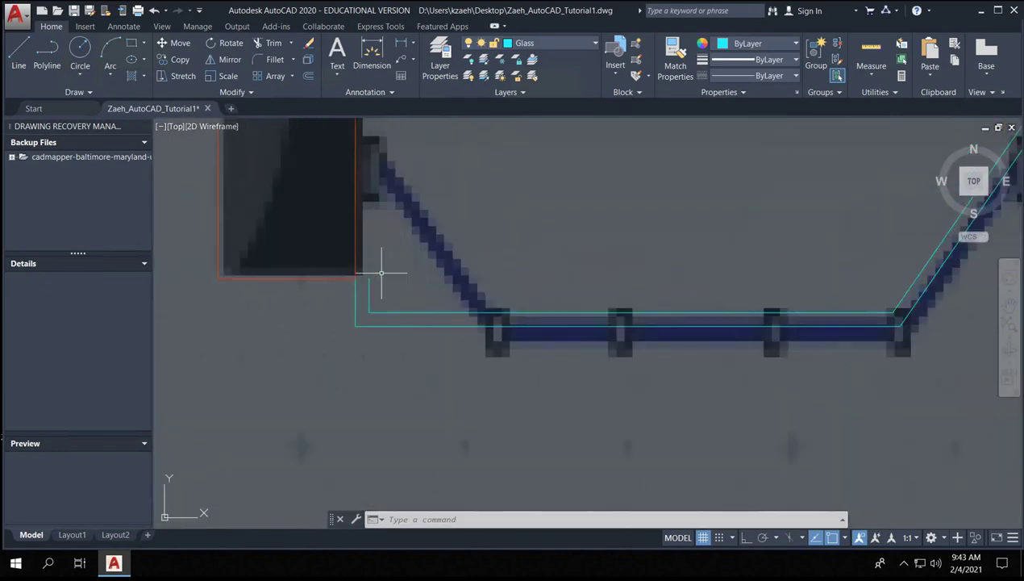
scroll(381, 272, down, 5)
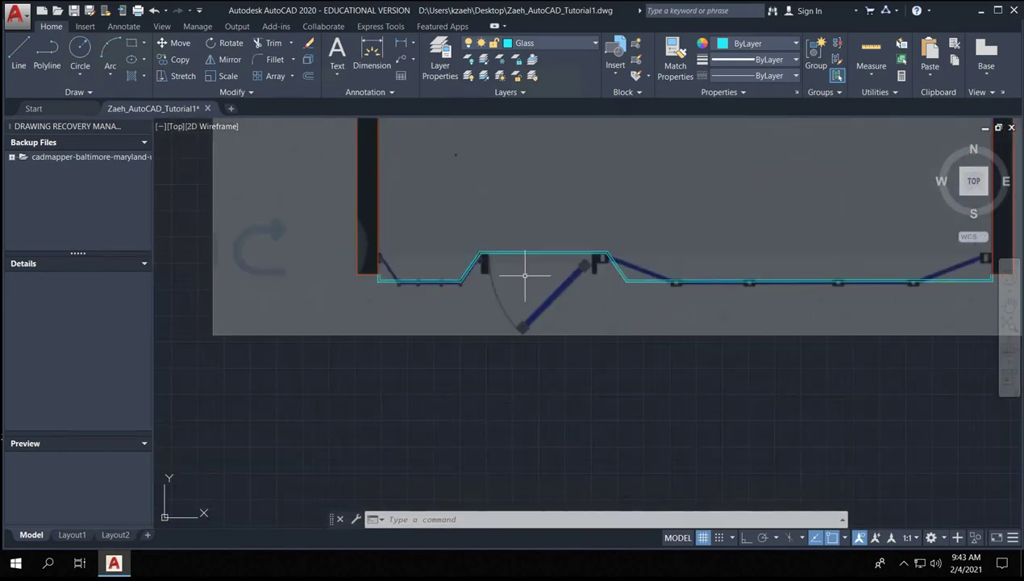
scroll(426, 299, up, 4)
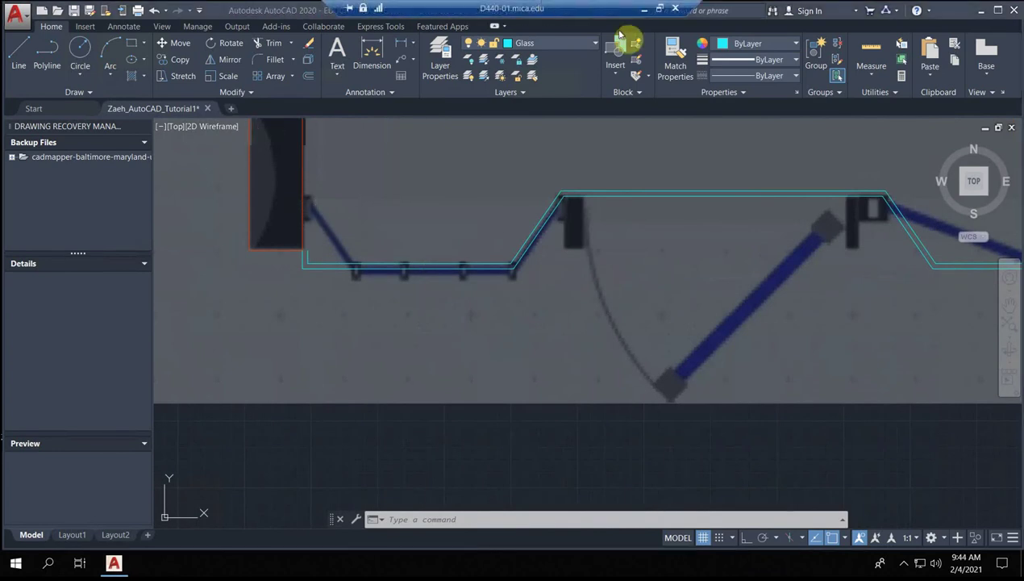
click(643, 13)
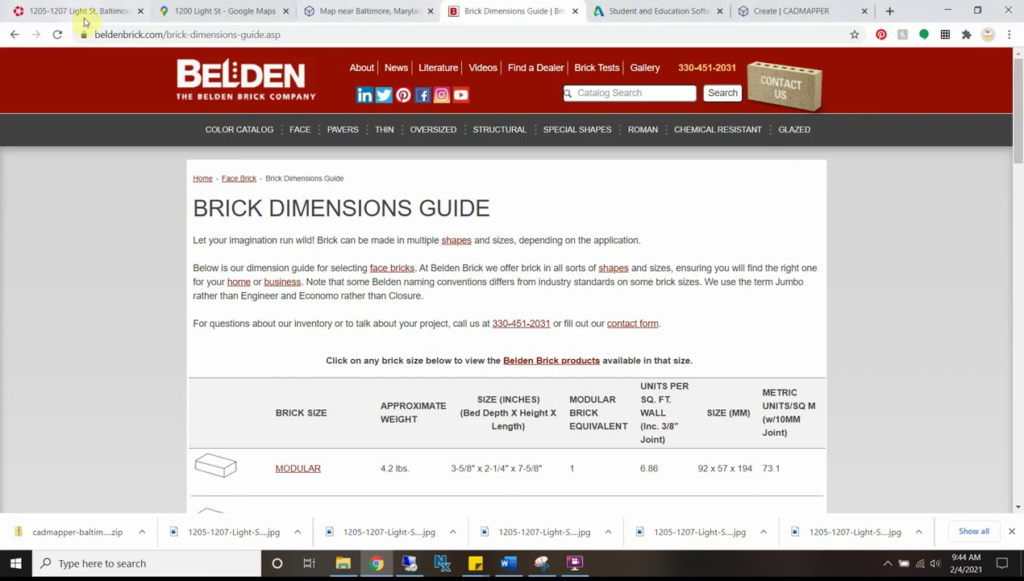
click(193, 10)
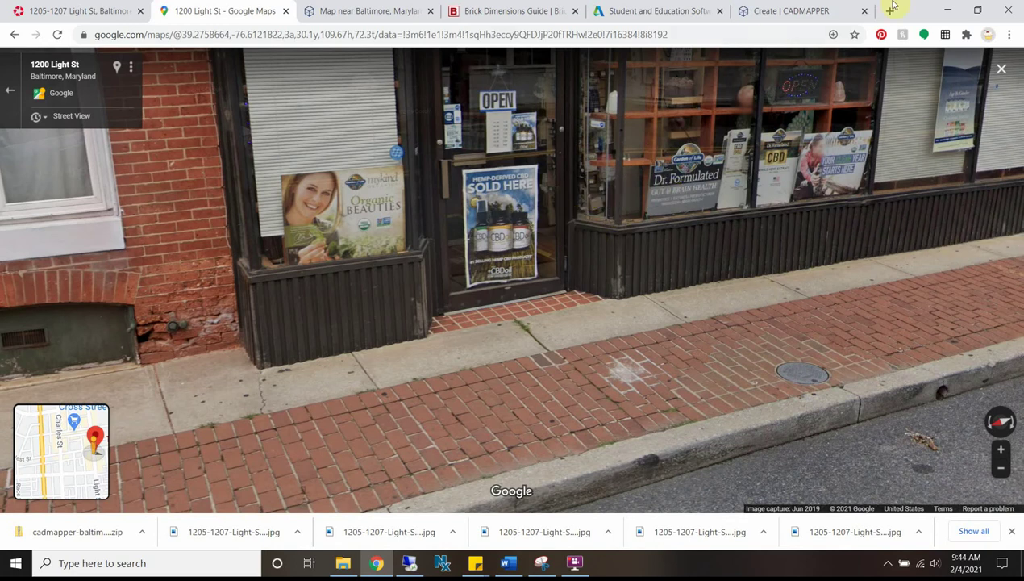
click(471, 8)
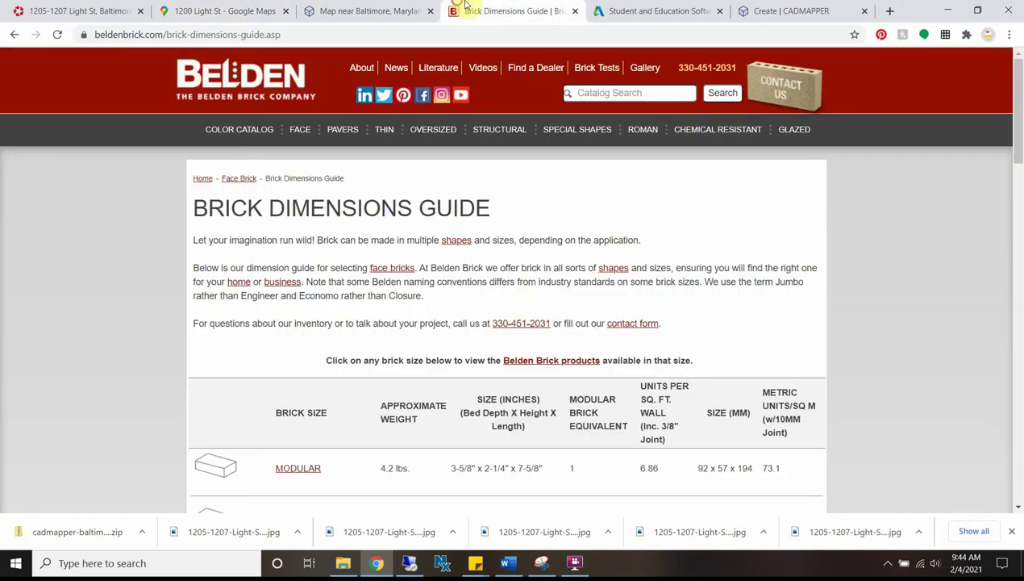
click(376, 562)
click(377, 562)
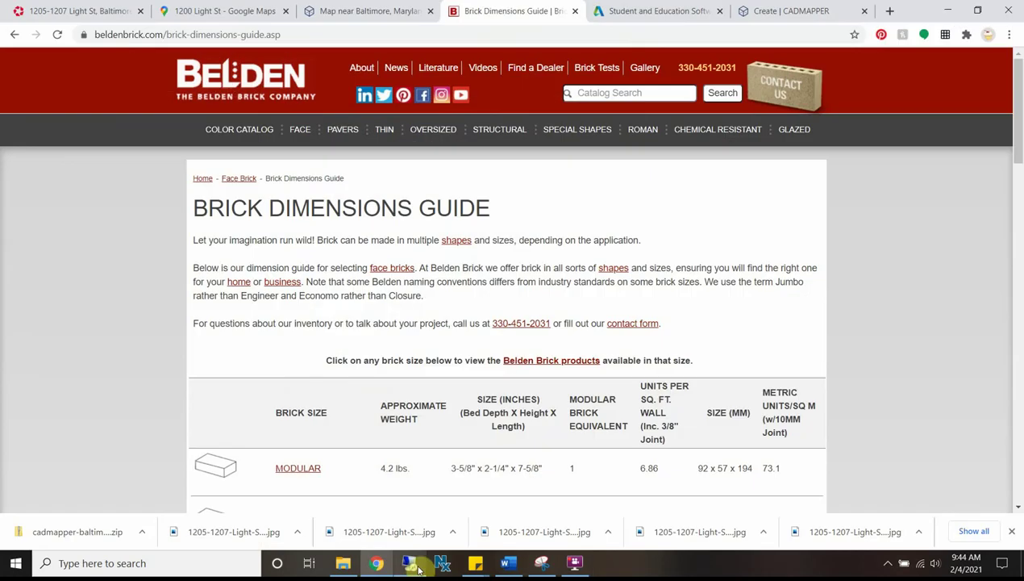
click(411, 563)
scroll(330, 268, up, 5)
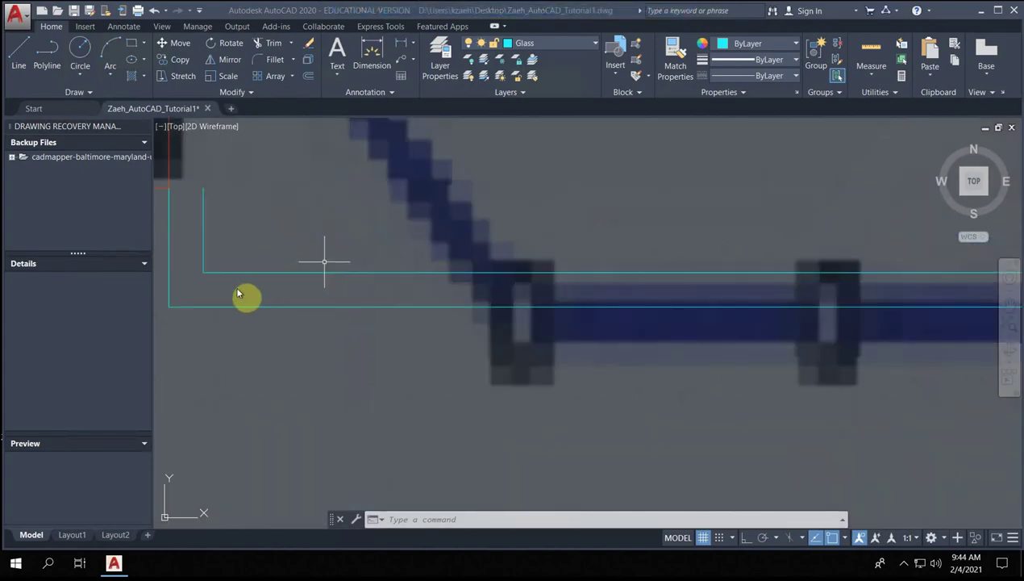
- Make Projection current and offset the outer outline another 1 inch outward
click(594, 44)
click(539, 137)
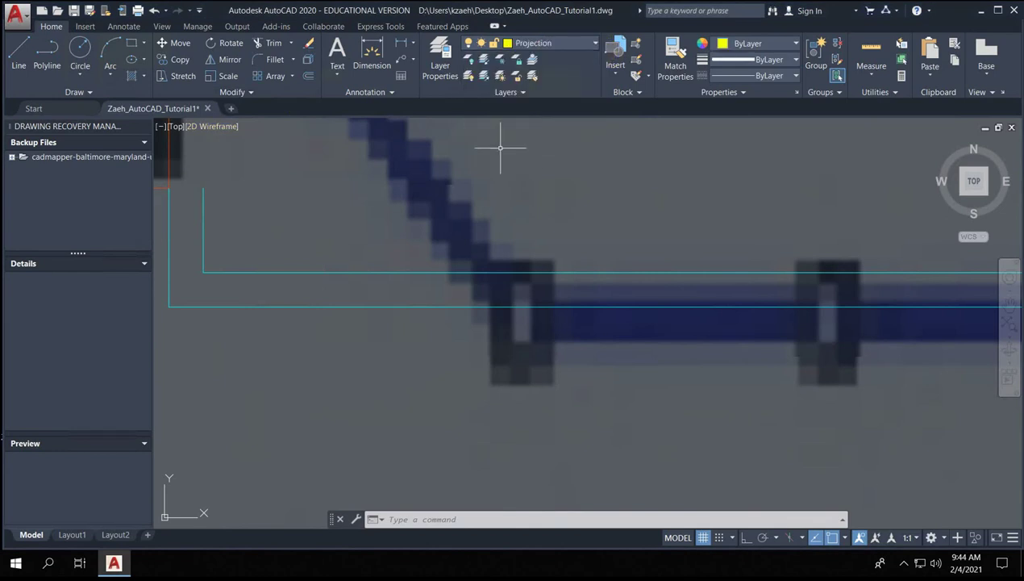
middle_drag(242, 301, 441, 302)
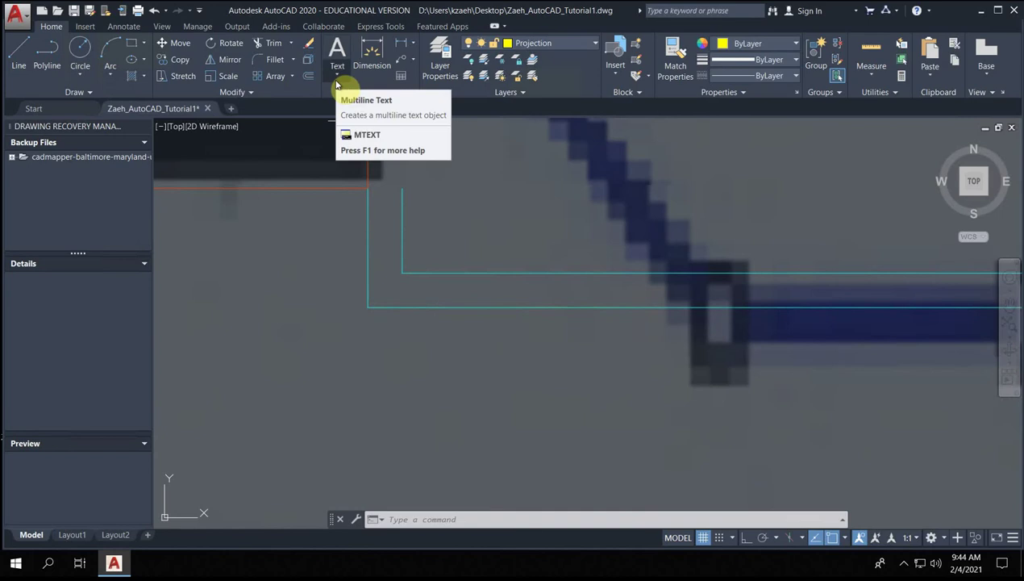
text(offset)
key(Return)
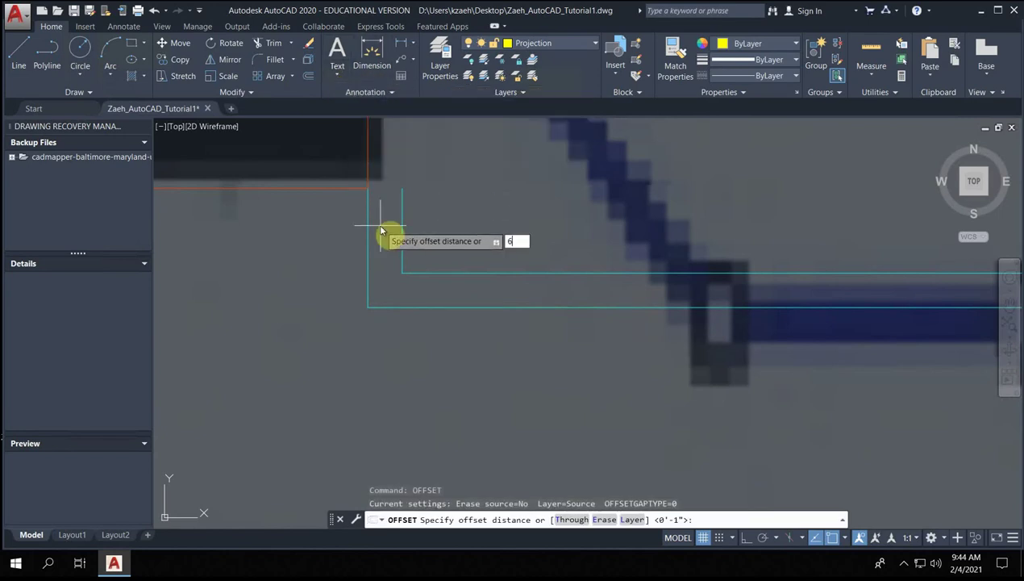
key(Return)
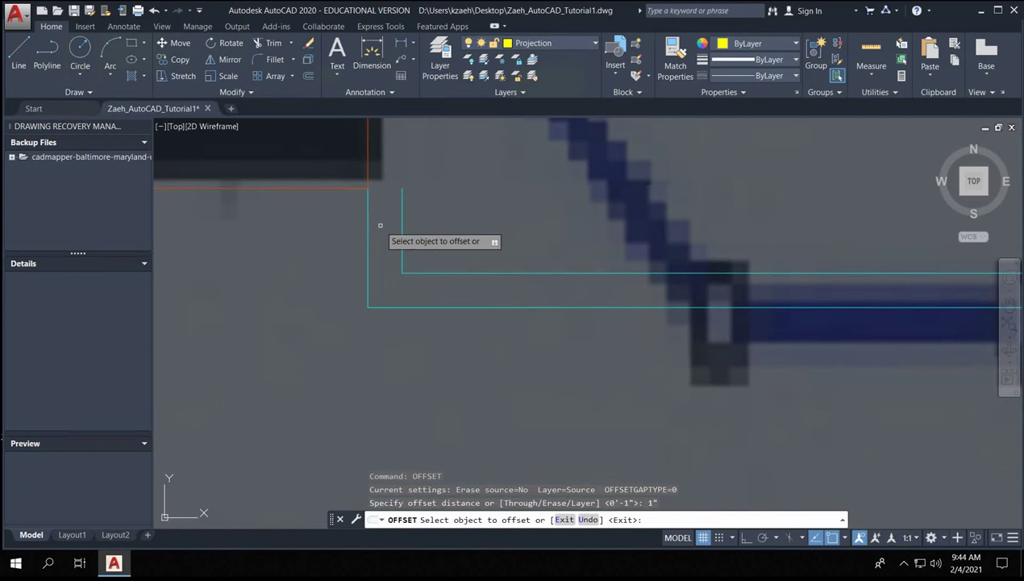
click(367, 263)
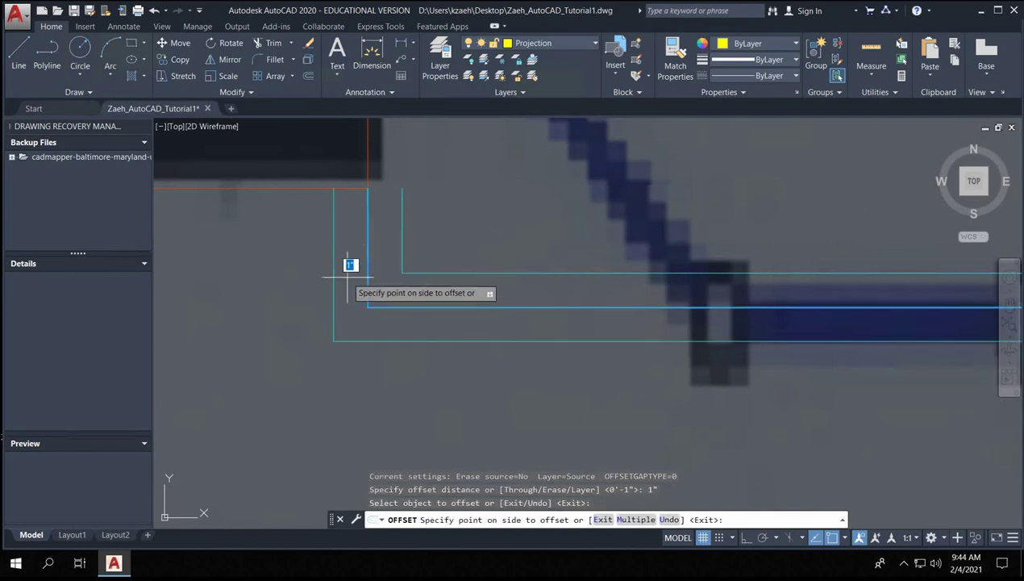
click(347, 276)
key(Escape)
key(Escape)
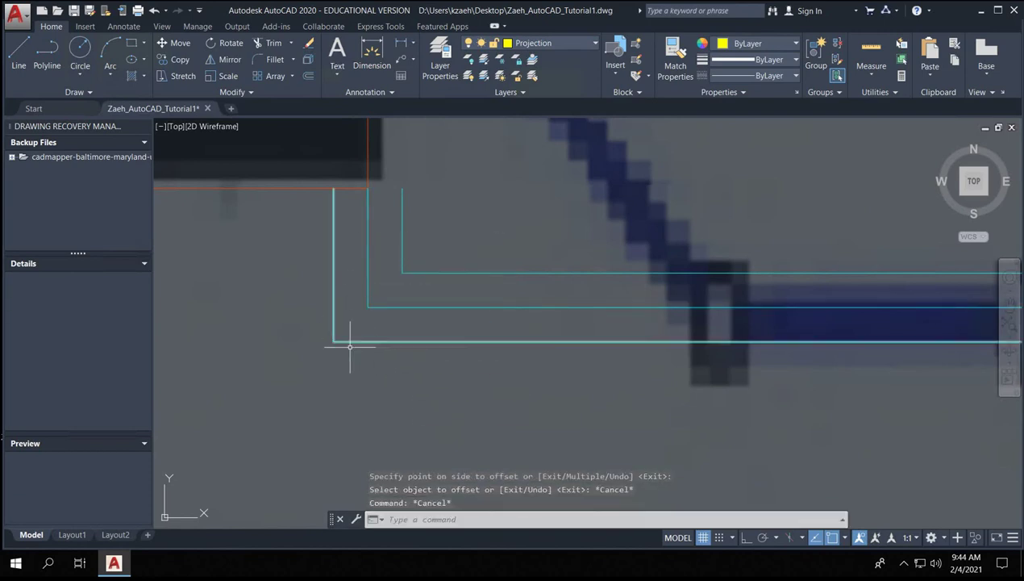
- Select the outermost storefront line and move it onto the Projection layer
click(560, 42)
click(328, 388)
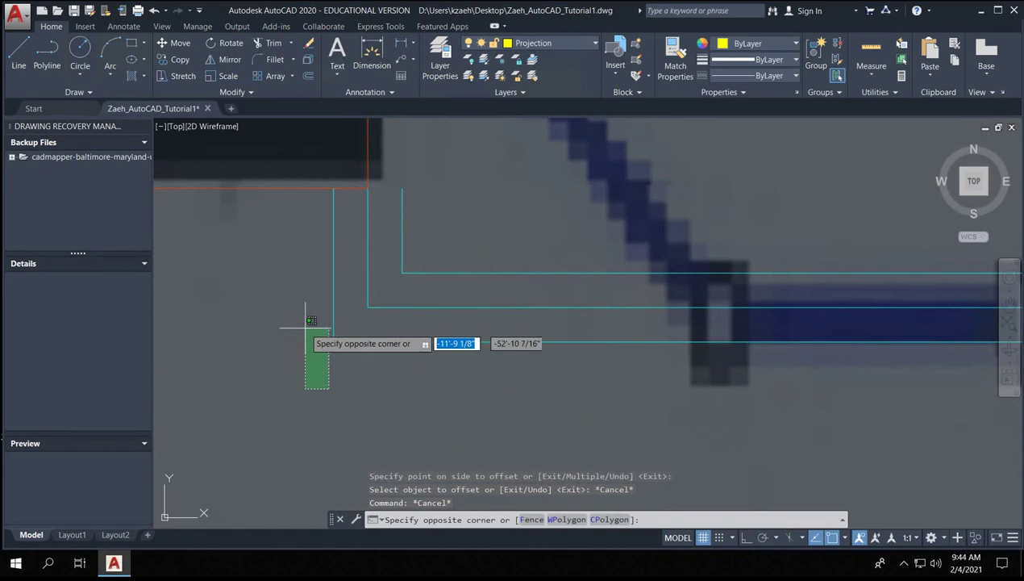
click(365, 381)
click(297, 304)
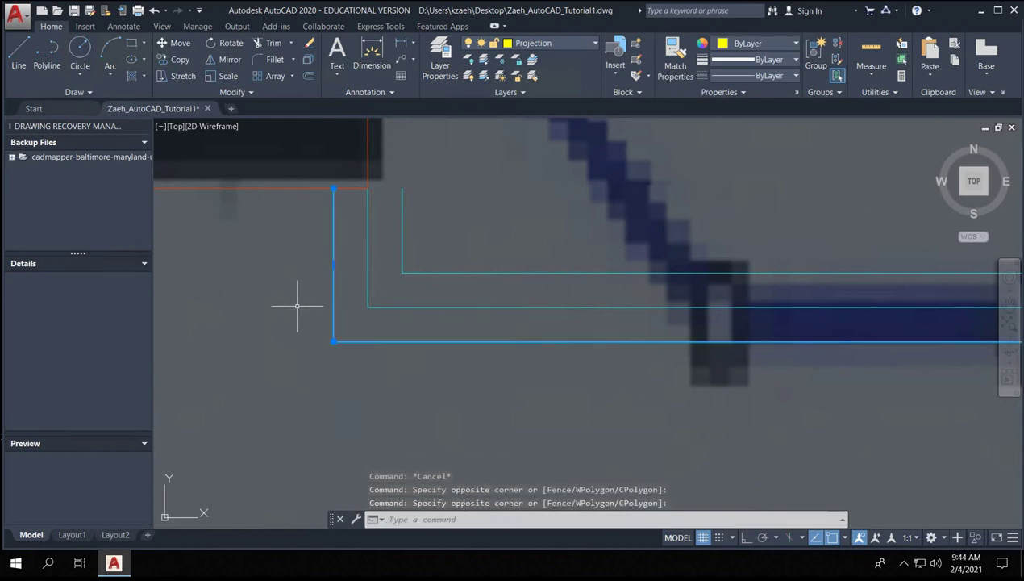
click(556, 42)
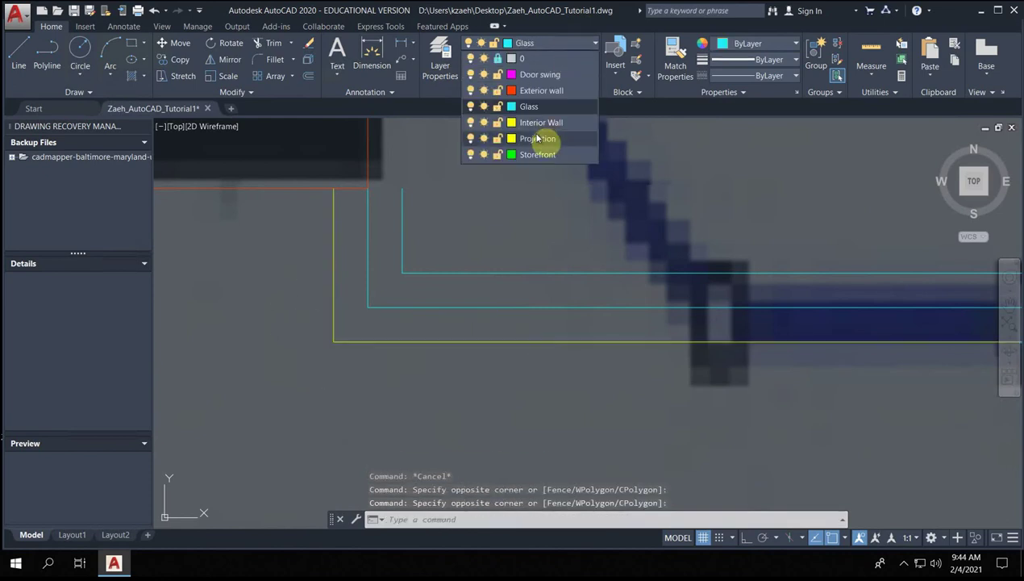
click(536, 137)
- Offset the storefront outline 6 inches to the outer side
middle_drag(510, 358, 329, 362)
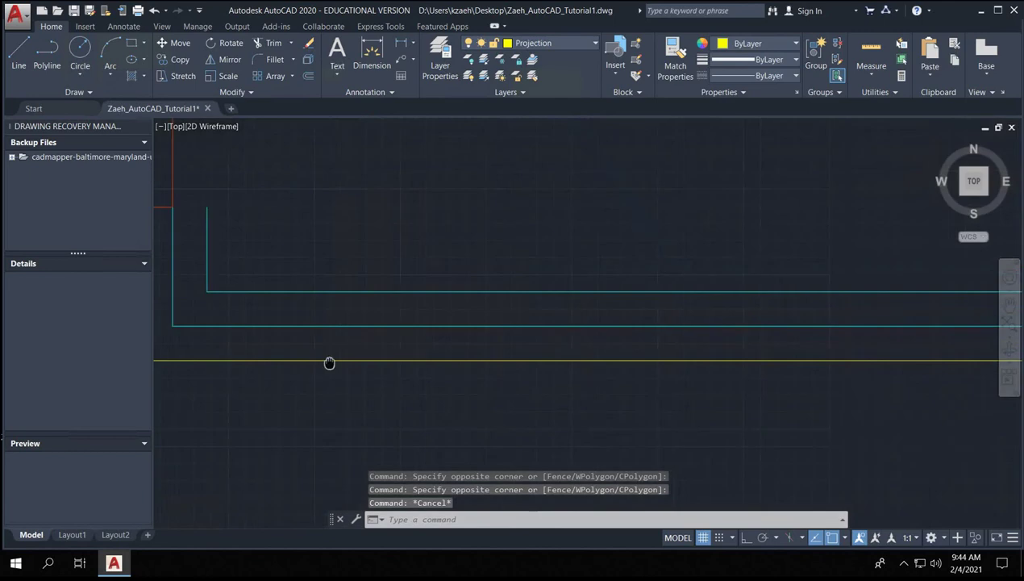
click(348, 416)
click(307, 345)
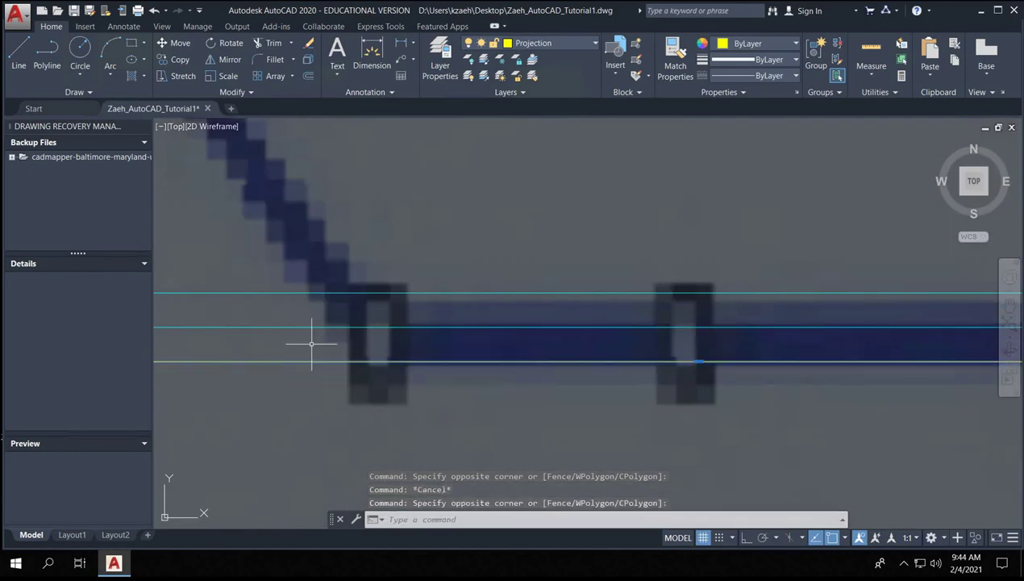
text(o)
key(Return)
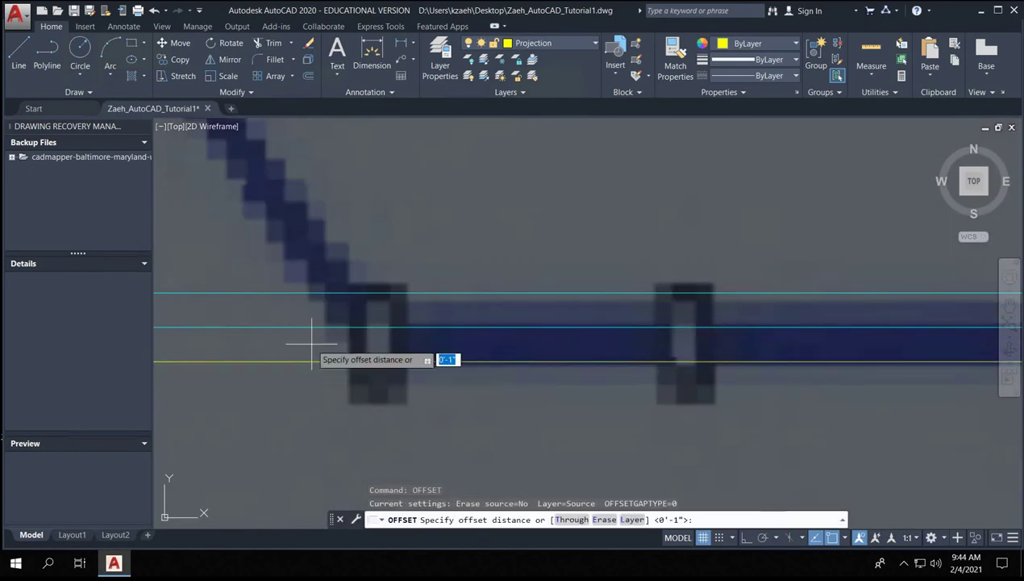
text(6")
key(Return)
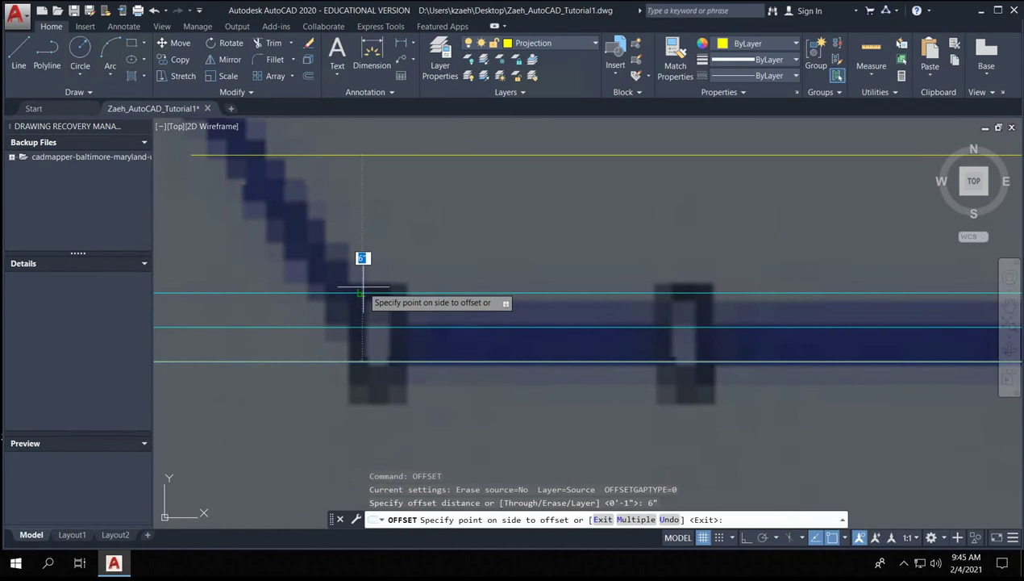
scroll(366, 286, down, 5)
click(392, 274)
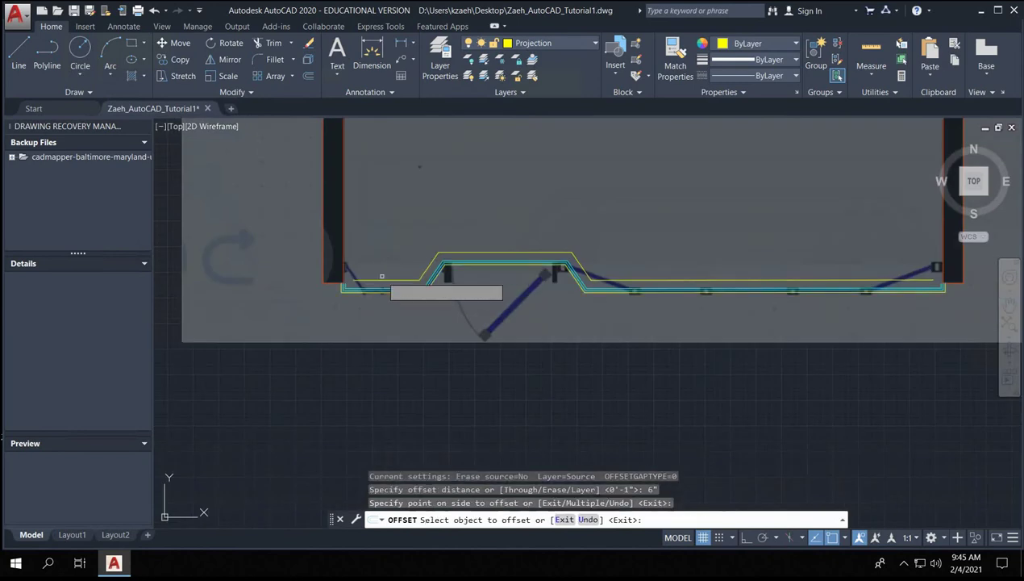
scroll(408, 265, up, 5)
key(Escape)
key(Escape)
- Erase the unwanted 6-inch offset line
scroll(408, 234, down, 3)
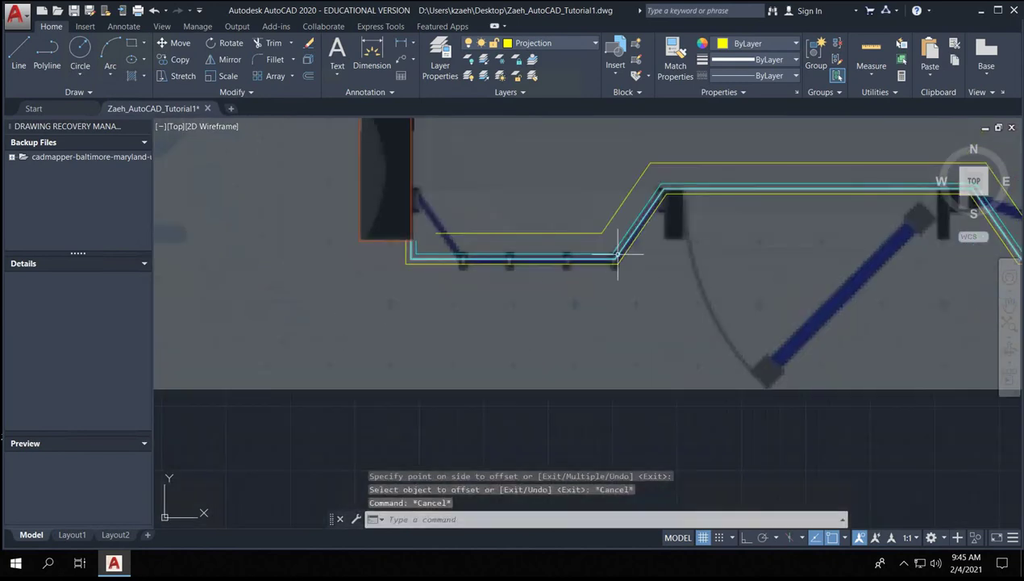
middle_drag(612, 270, 555, 311)
scroll(485, 217, down, 4)
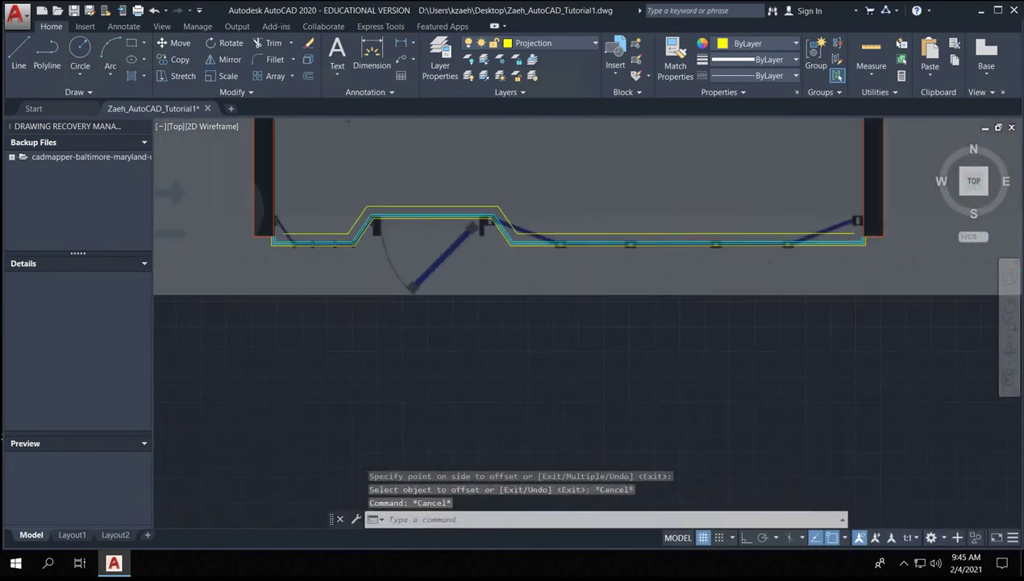
scroll(676, 222, up, 8)
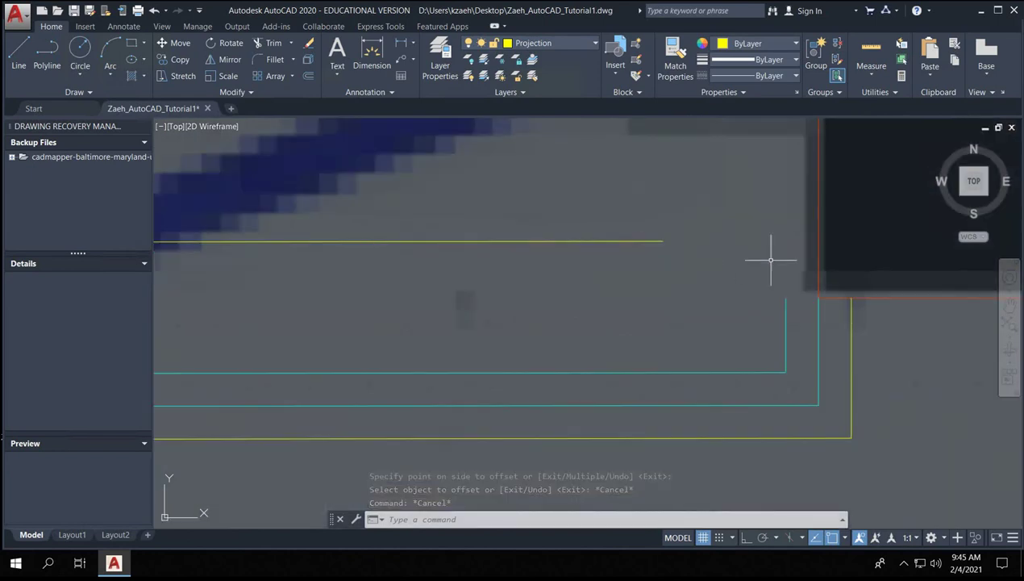
scroll(792, 263, down, 4)
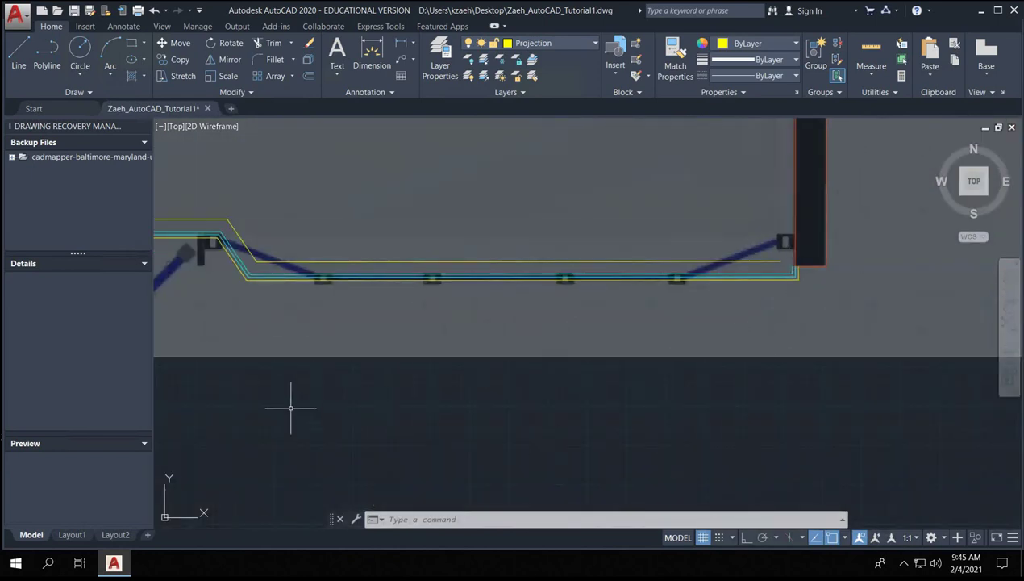
scroll(300, 218, up, 6)
click(308, 279)
click(252, 402)
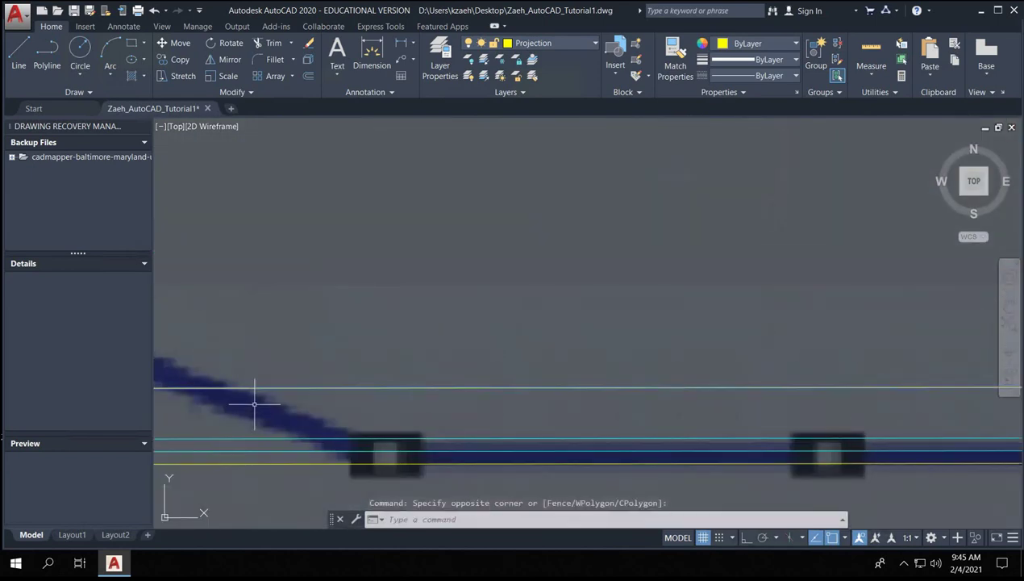
key(Delete)
- Offset the yellow line 4 inches toward the store's interior side
scroll(280, 375, down, 3)
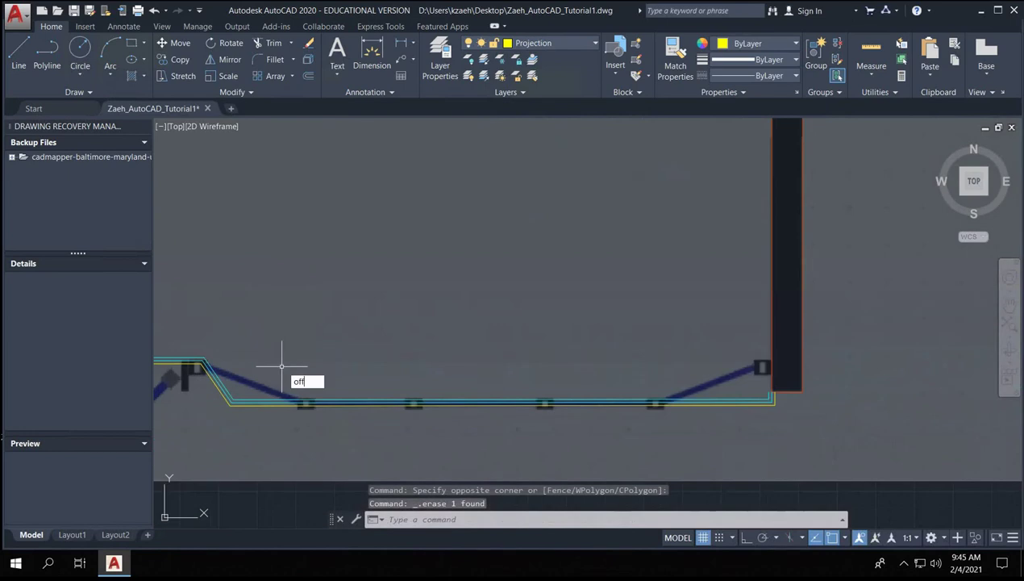
text(offset)
key(Return)
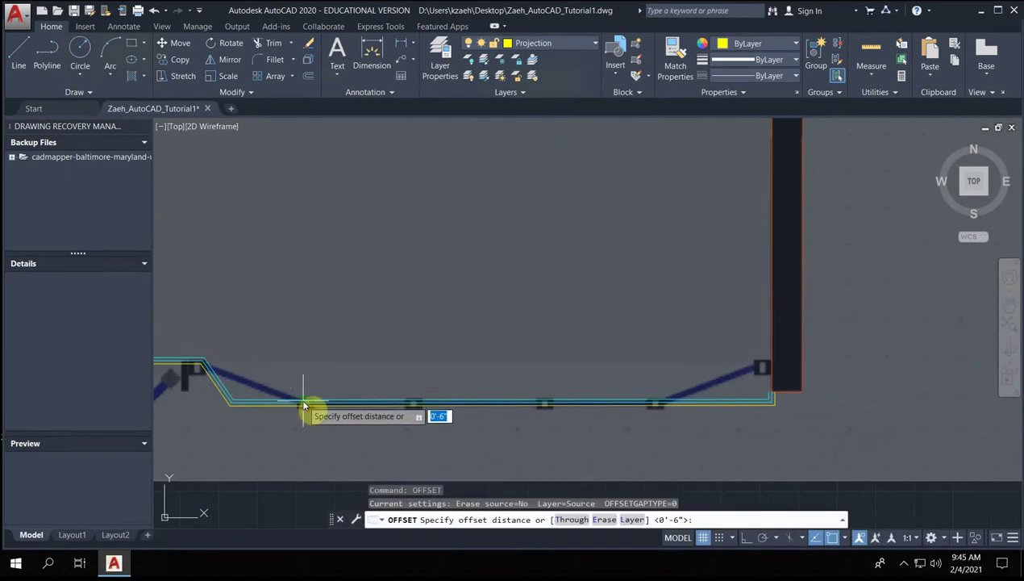
text(4")
key(Return)
scroll(303, 401, up, 5)
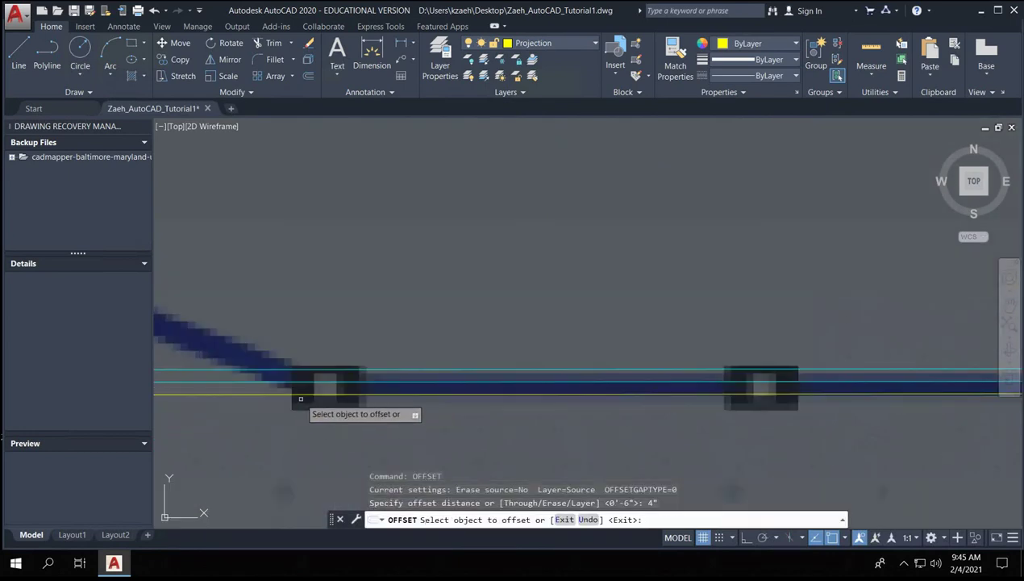
click(298, 395)
click(311, 369)
scroll(452, 302, down, 3)
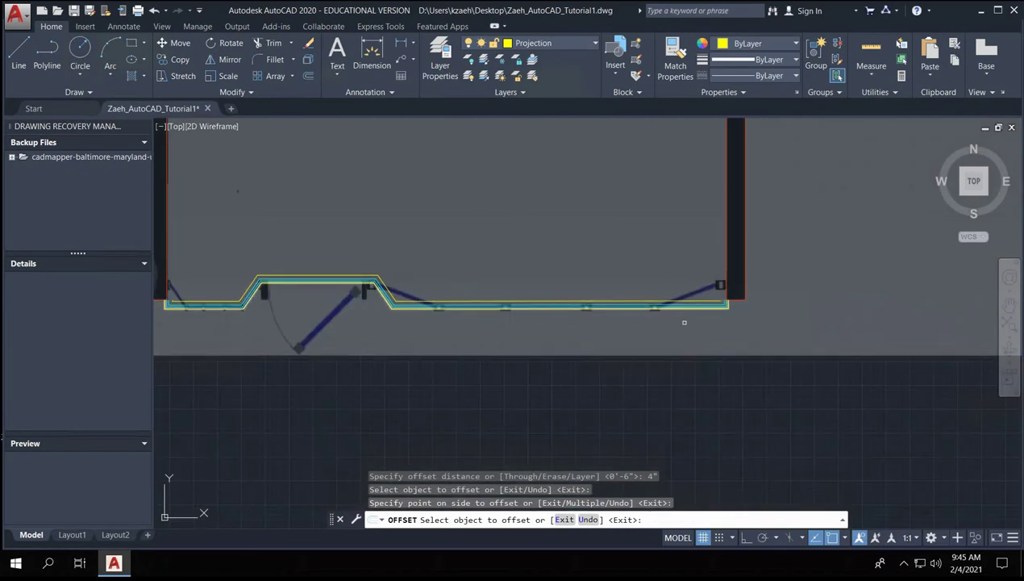
key(Escape)
scroll(758, 316, up, 3)
scroll(758, 316, up, 2)
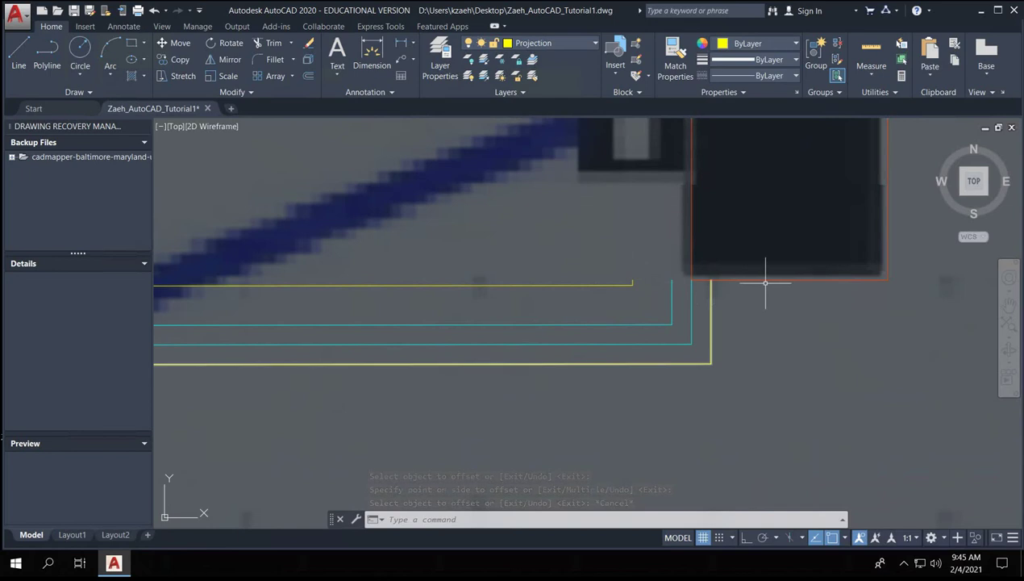
- Start and cancel lines at the yellow line's ends, then pan to the lines' bends
key(Return)
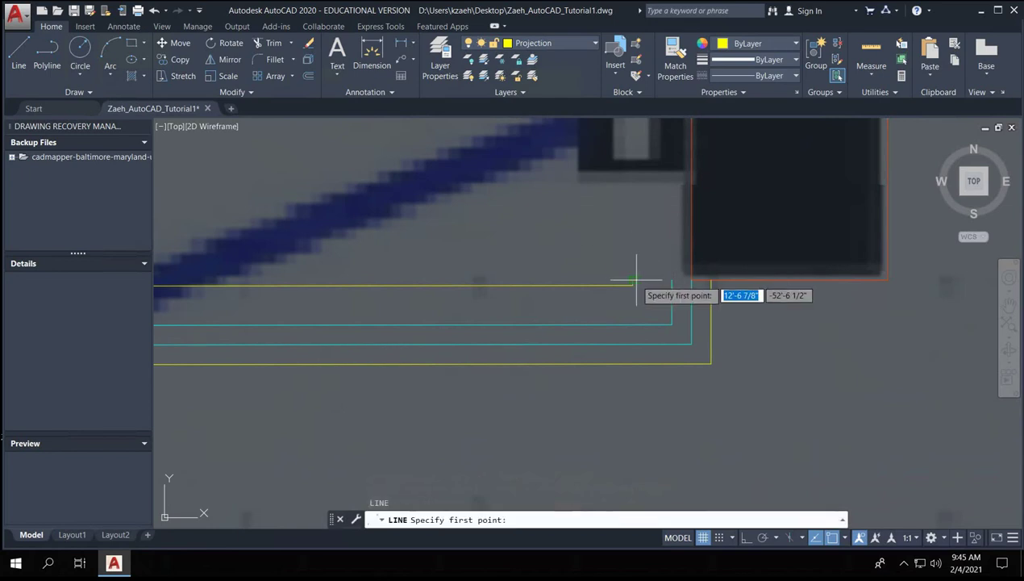
click(631, 282)
scroll(638, 294, up, 2)
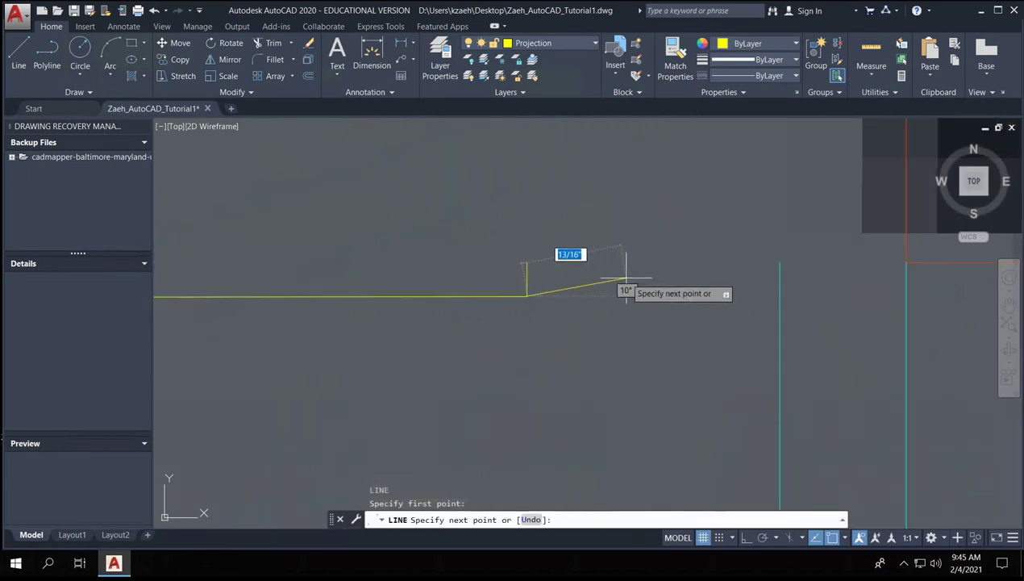
key(Escape)
key(Return)
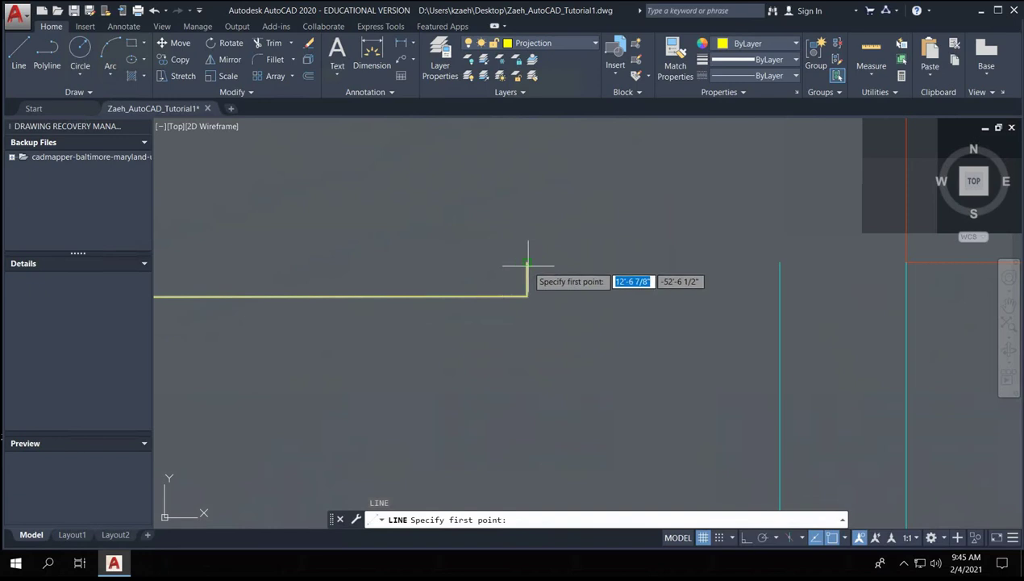
click(526, 263)
key(Escape)
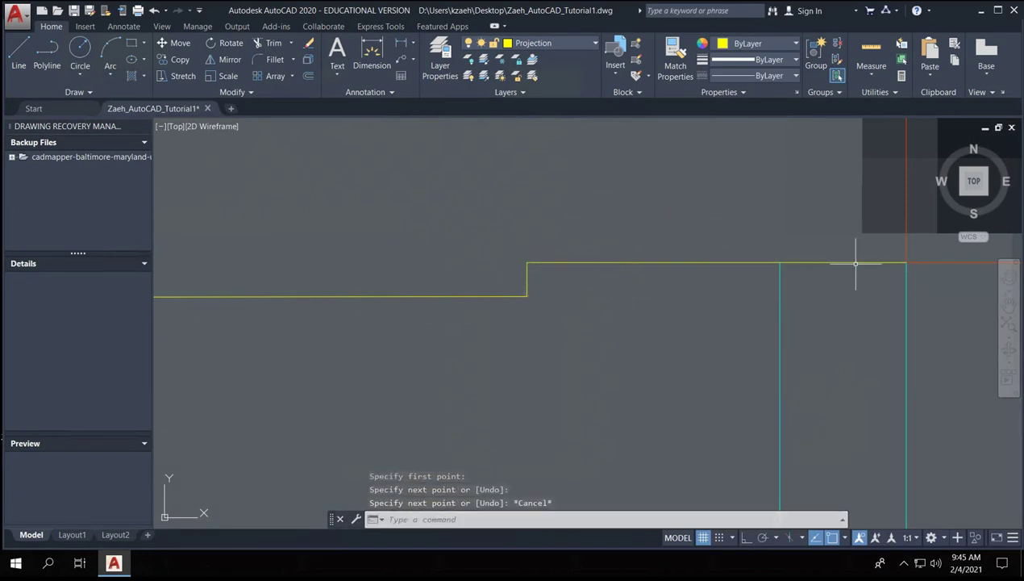
scroll(517, 222, down, 2)
mouse_move(517, 222)
middle_down()
mouse_move(435, 248)
mouse_move(392, 238)
mouse_move(800, 240)
mouse_move(526, 270)
mouse_move(891, 259)
middle_up()
mouse_move(331, 236)
middle_down()
mouse_move(792, 359)
mouse_move(553, 301)
mouse_move(450, 327)
middle_up()
scroll(450, 327, down, 3)
scroll(917, 297, up, 10)
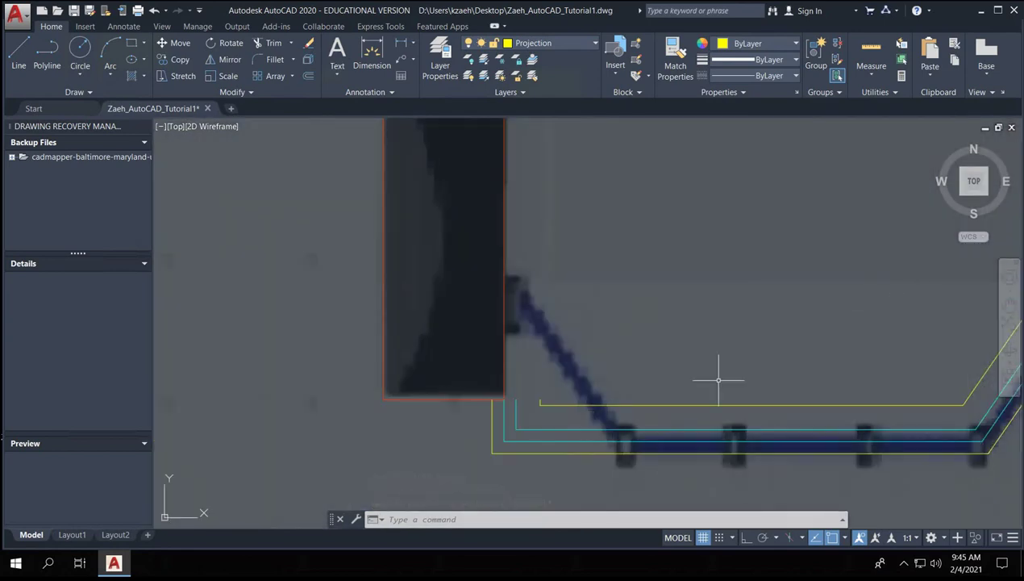
- Begin a line at the yellow corner, cancel it, and zoom around the corner
key(Return)
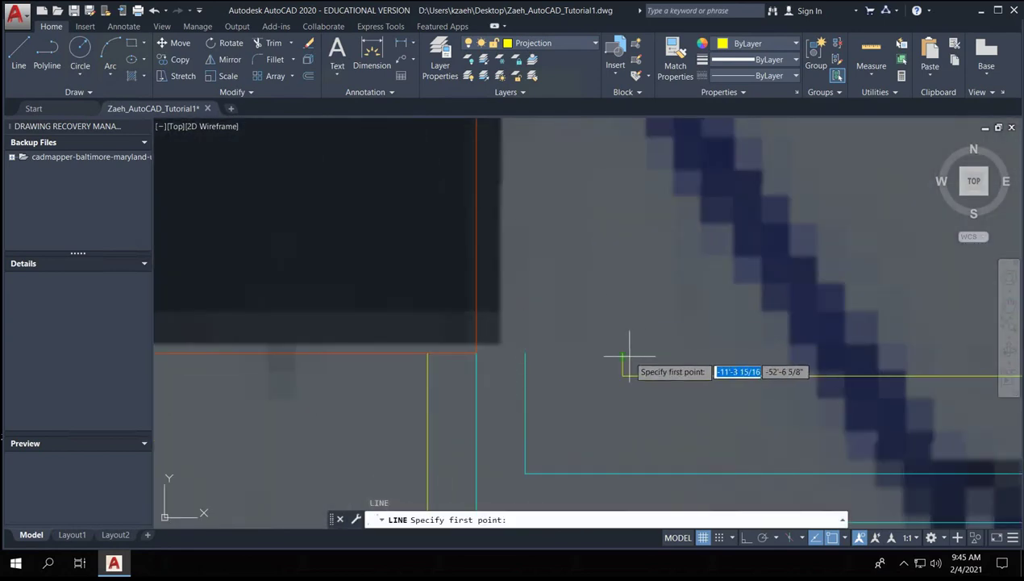
click(622, 352)
key(Escape)
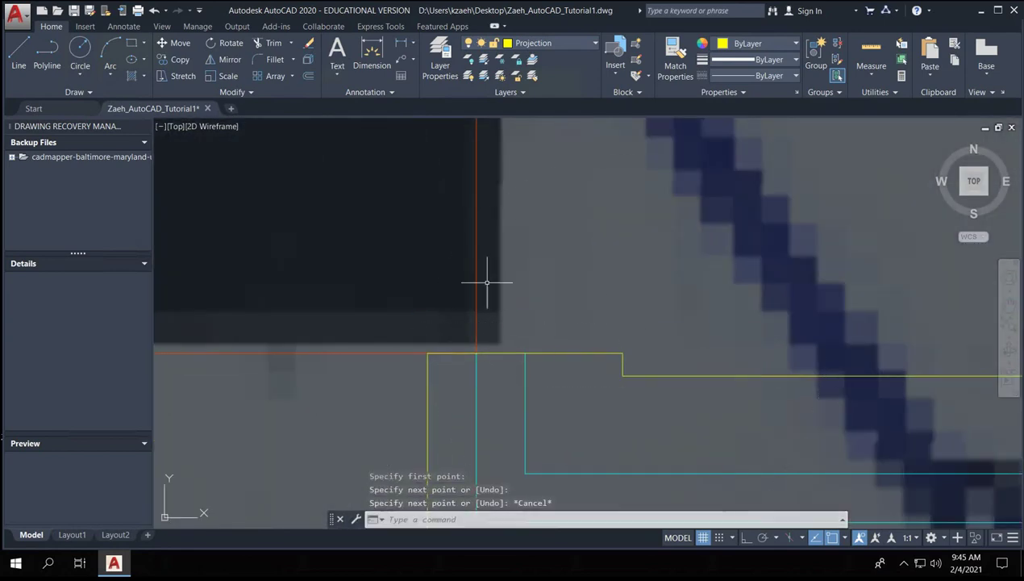
scroll(484, 290, down, 3)
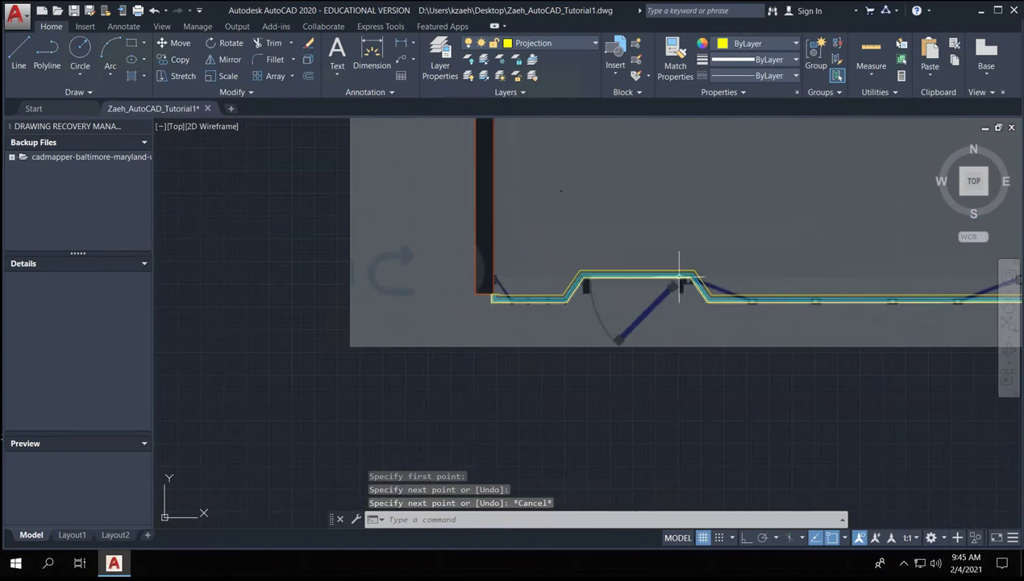
scroll(629, 271, down, 3)
scroll(378, 286, up, 6)
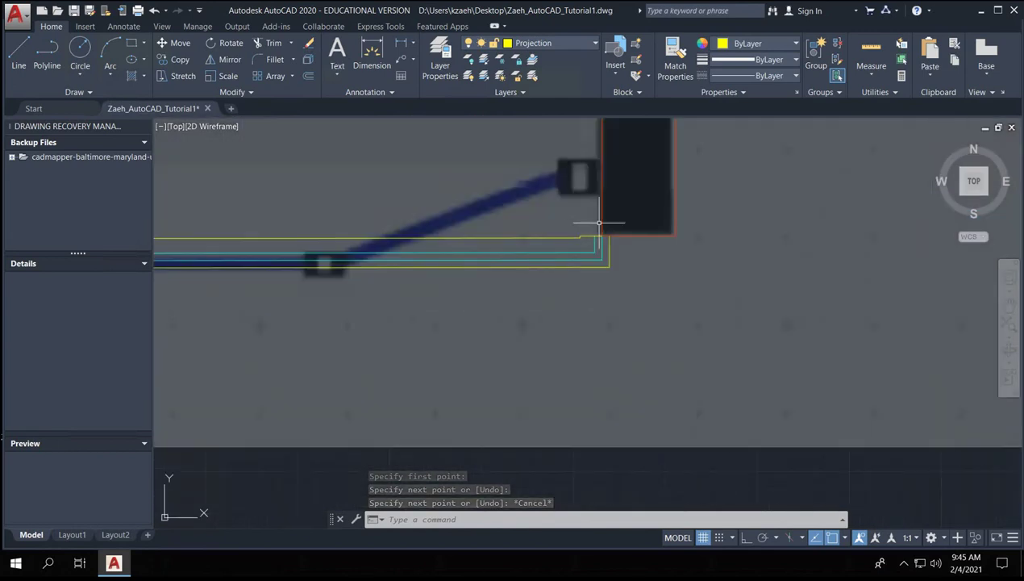
scroll(604, 222, up, 5)
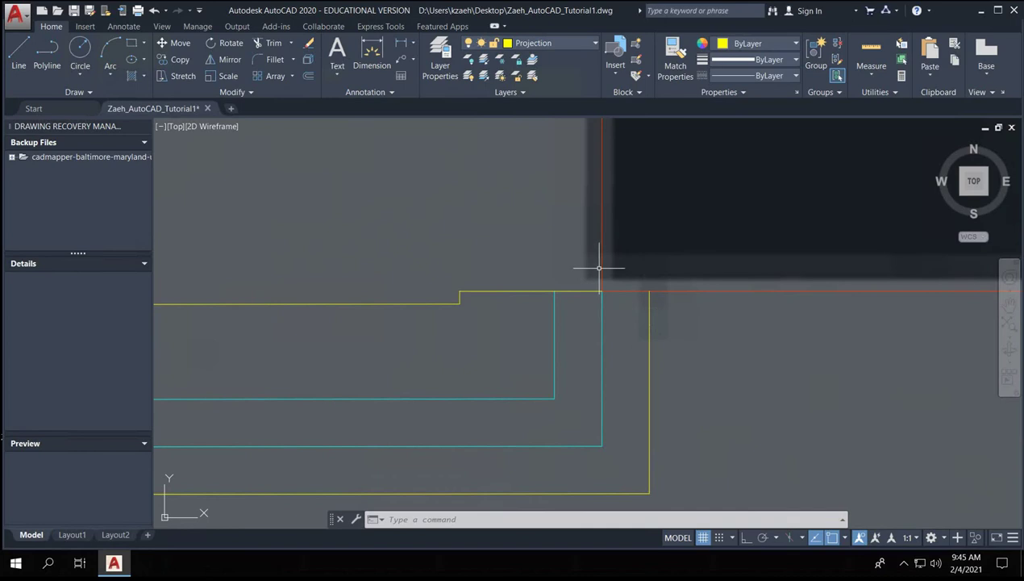
scroll(600, 268, down, 5)
- Select the wall and glass line ends with a right-to-left crossing window
click(538, 248)
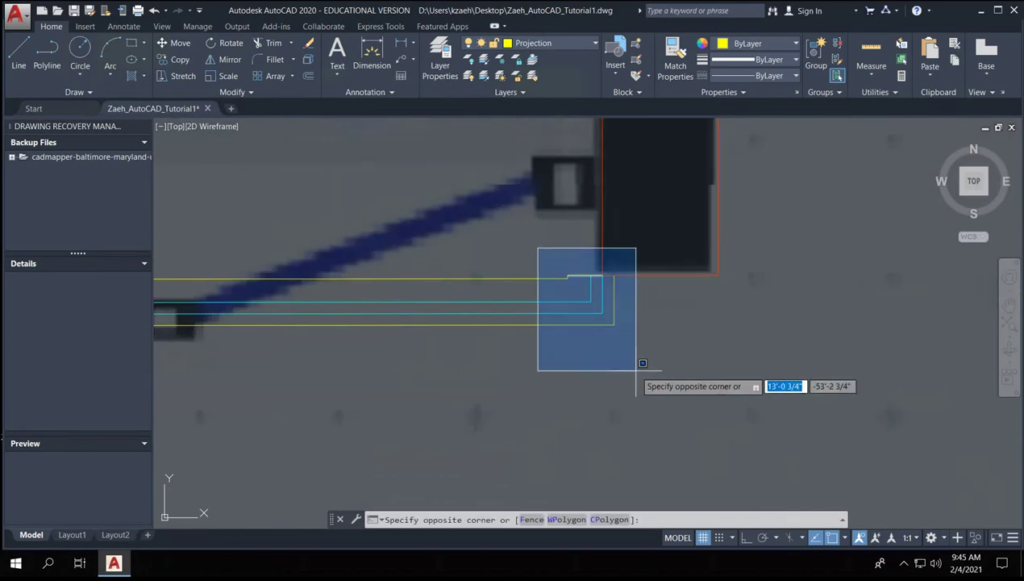
click(642, 363)
key(Escape)
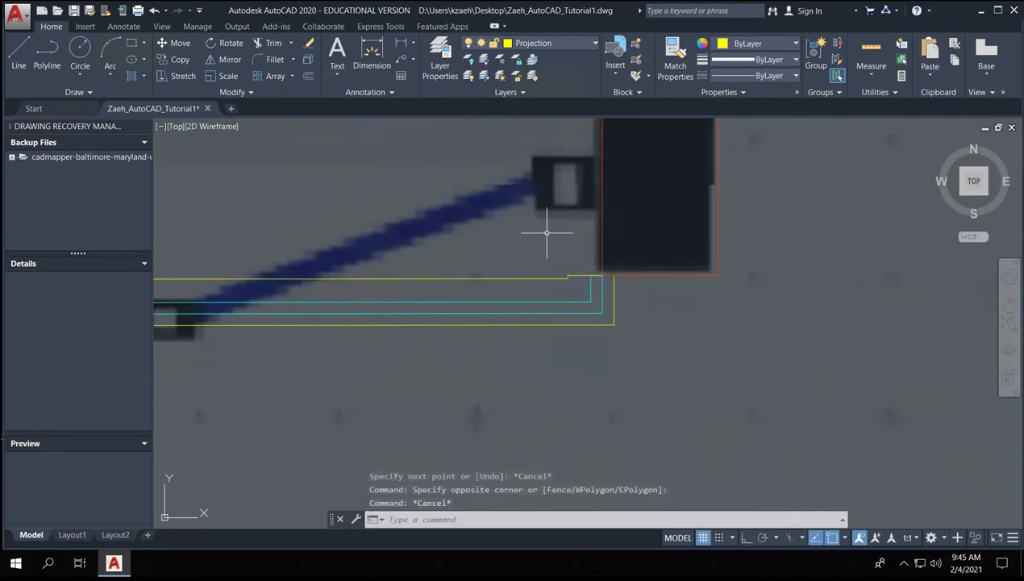
click(613, 337)
key(Escape)
click(648, 380)
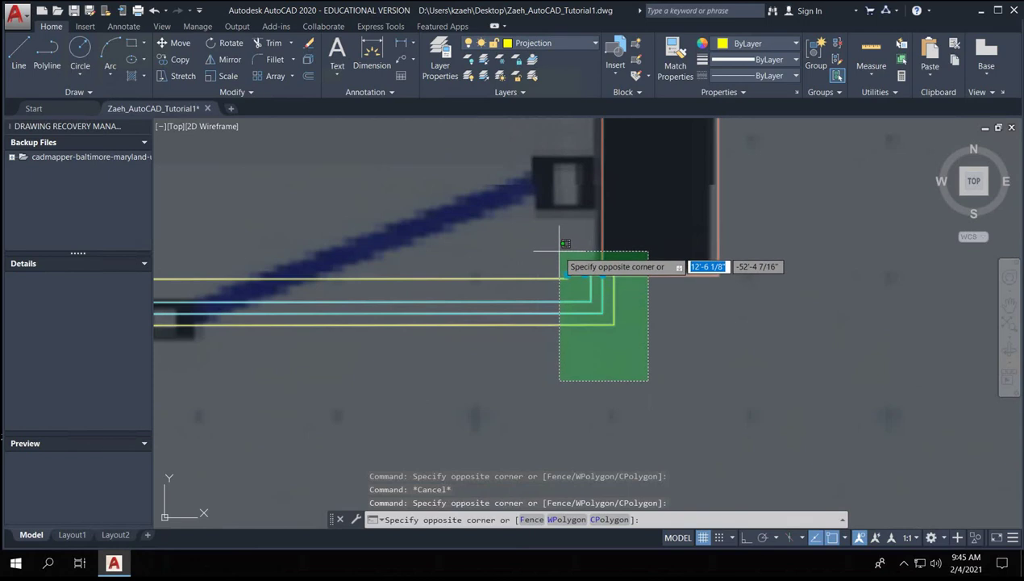
click(559, 250)
scroll(516, 218, up, 5)
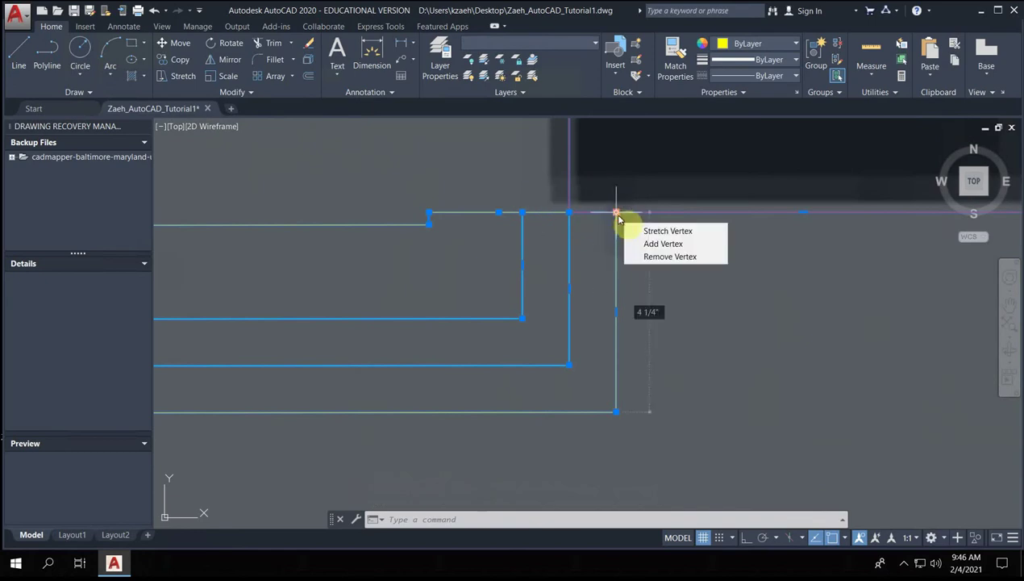
- Move the outer glass line's corner vertex left, then cancel the stretch
click(616, 213)
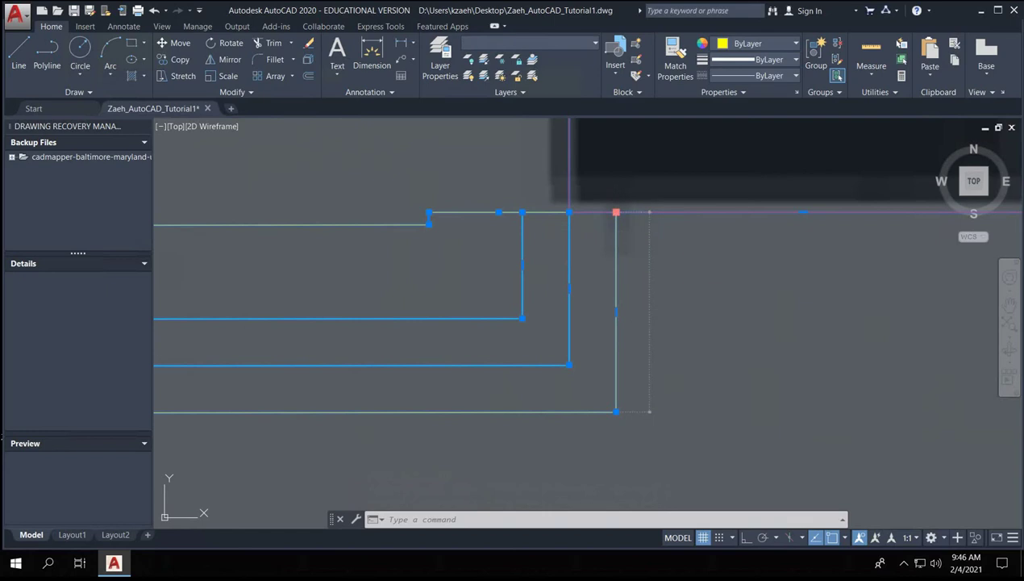
click(569, 213)
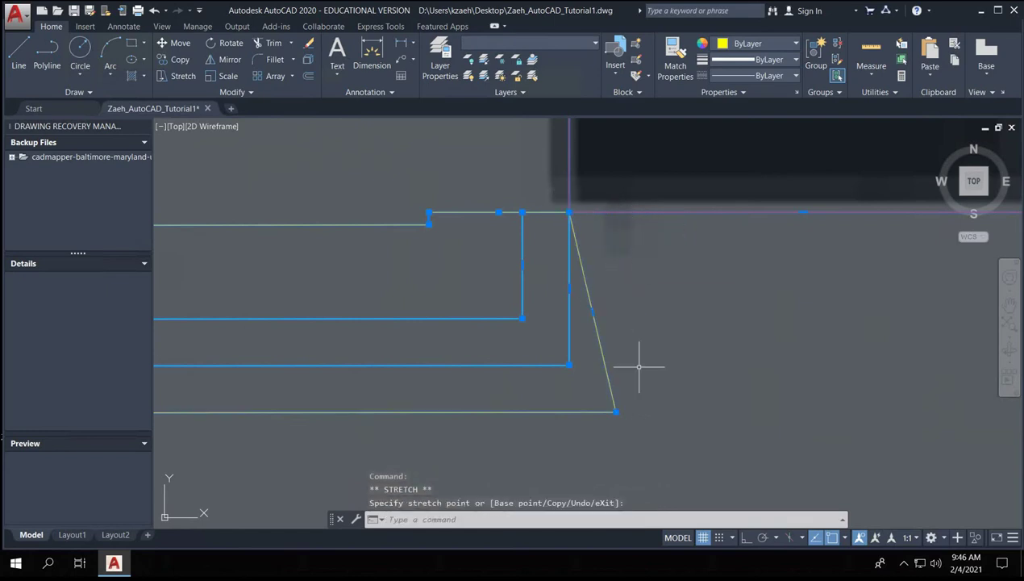
click(615, 414)
key(Escape)
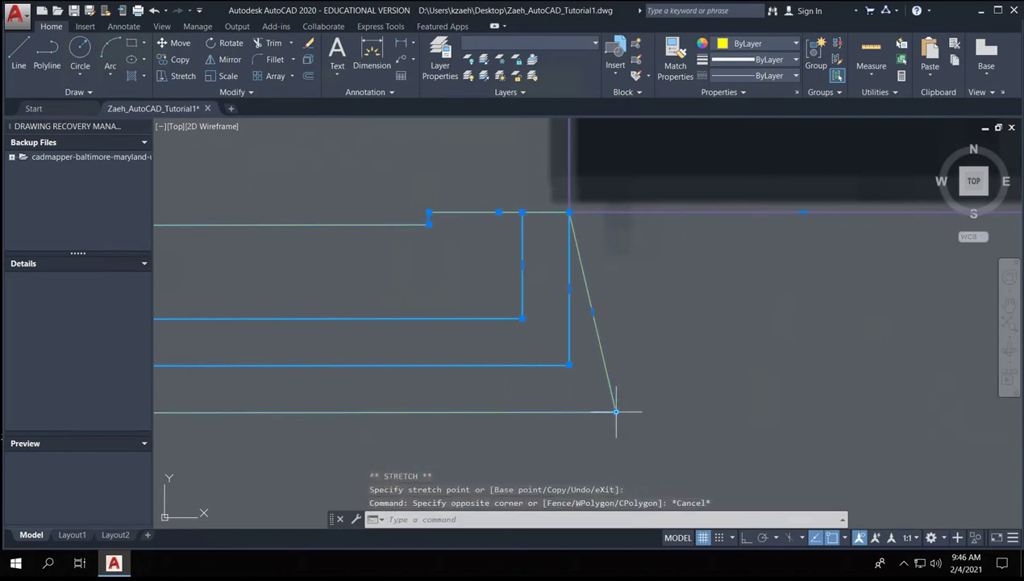
click(615, 413)
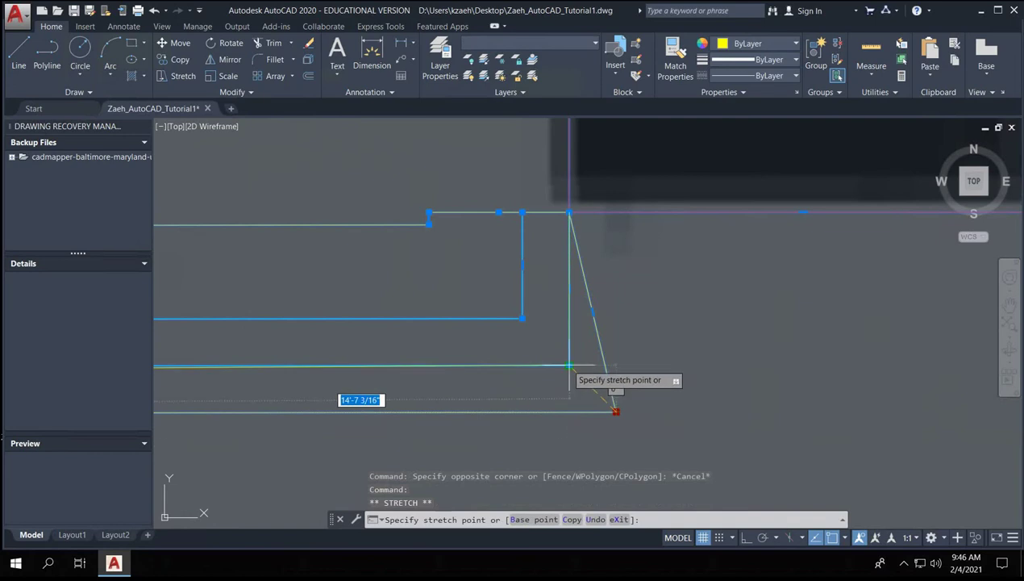
key(Escape)
key(Escape)
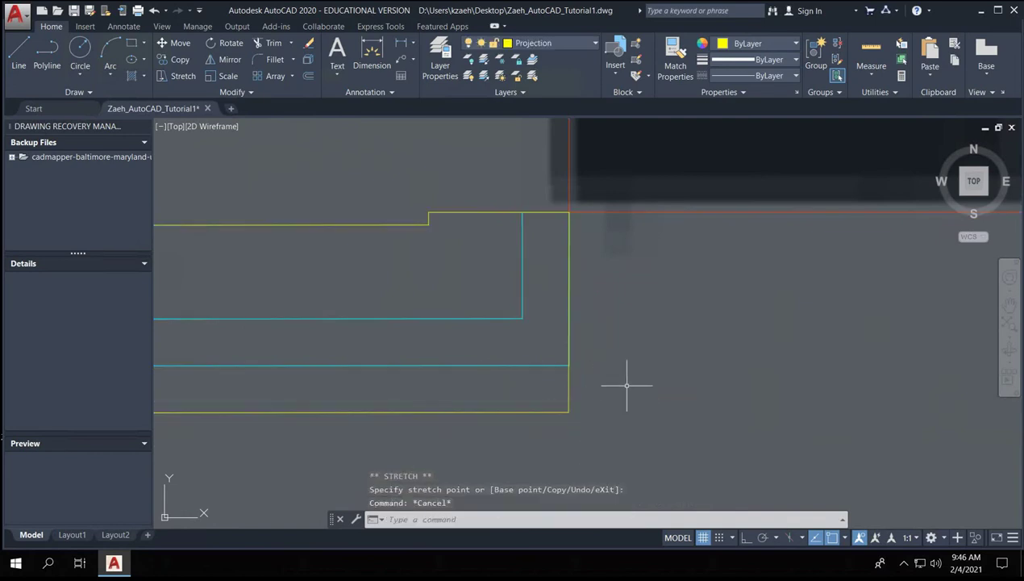
key(Escape)
- Select both glass polylines and begin stretching a vertical segment, then cancel
click(530, 377)
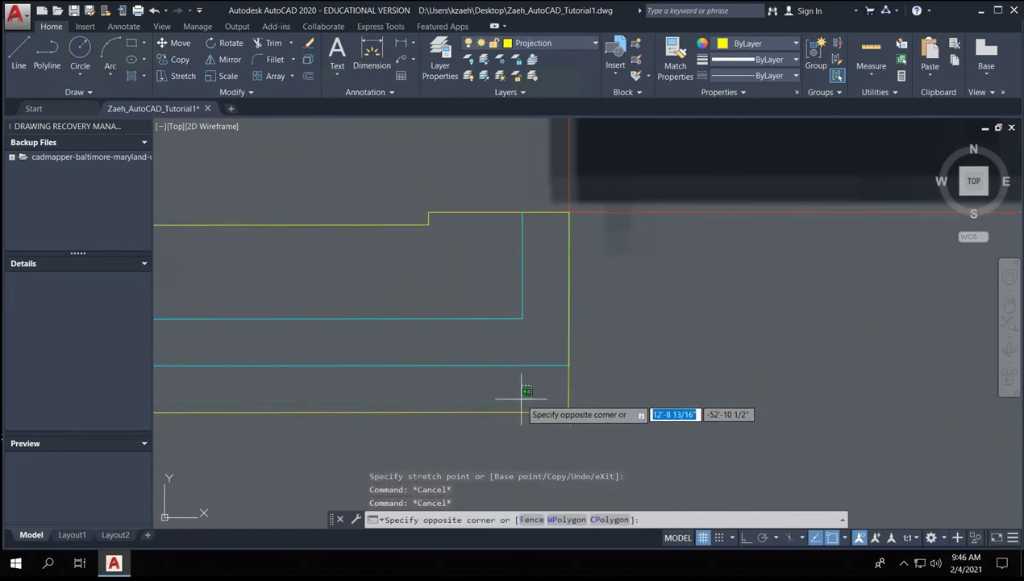
click(528, 394)
click(530, 299)
click(495, 307)
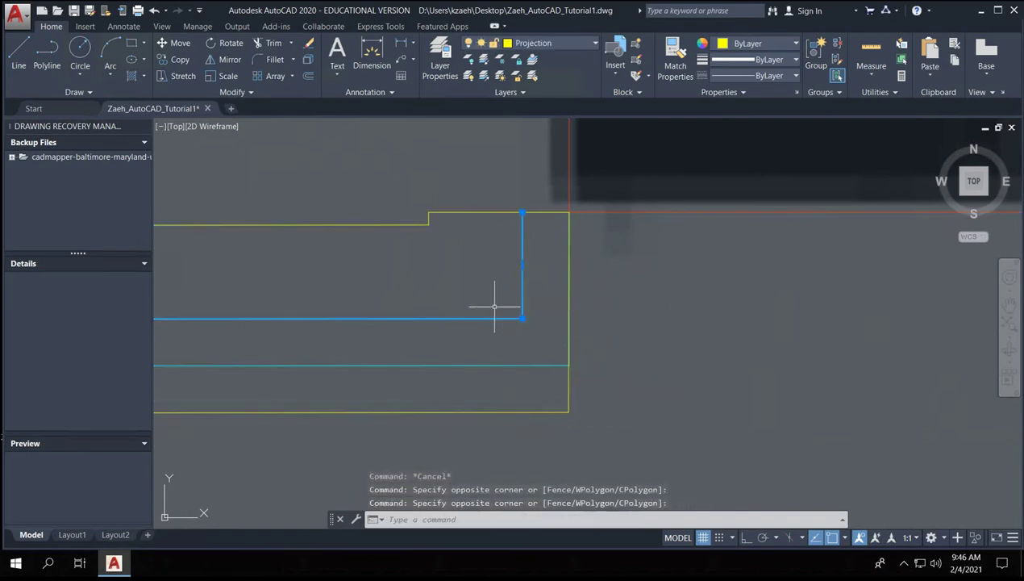
click(565, 364)
click(519, 195)
click(573, 355)
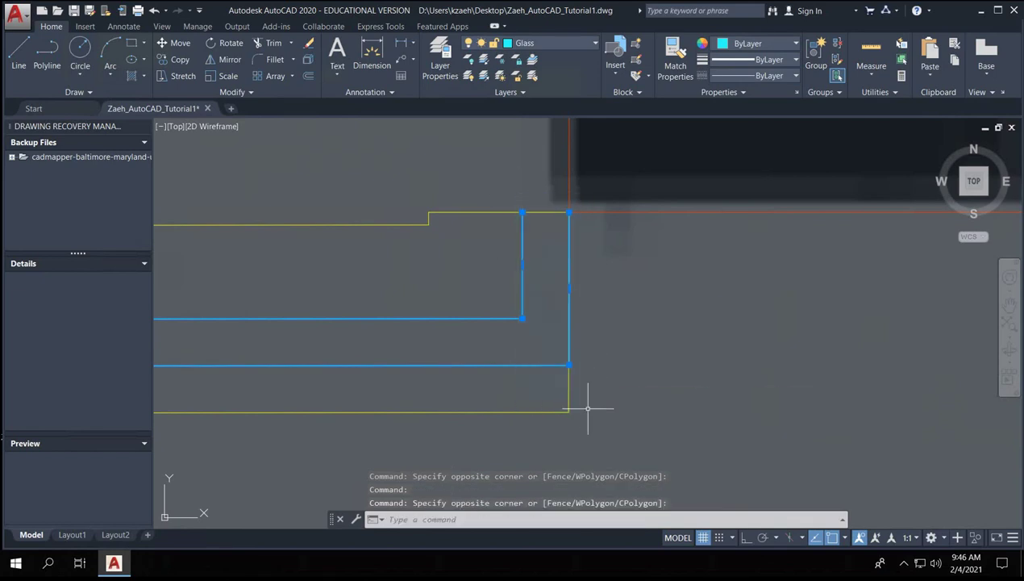
click(522, 263)
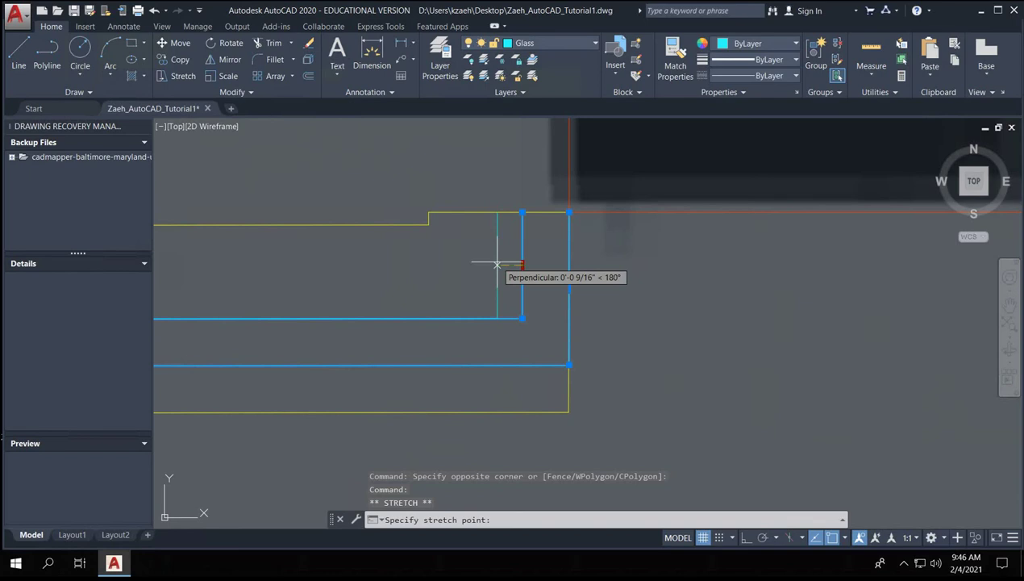
text(1)
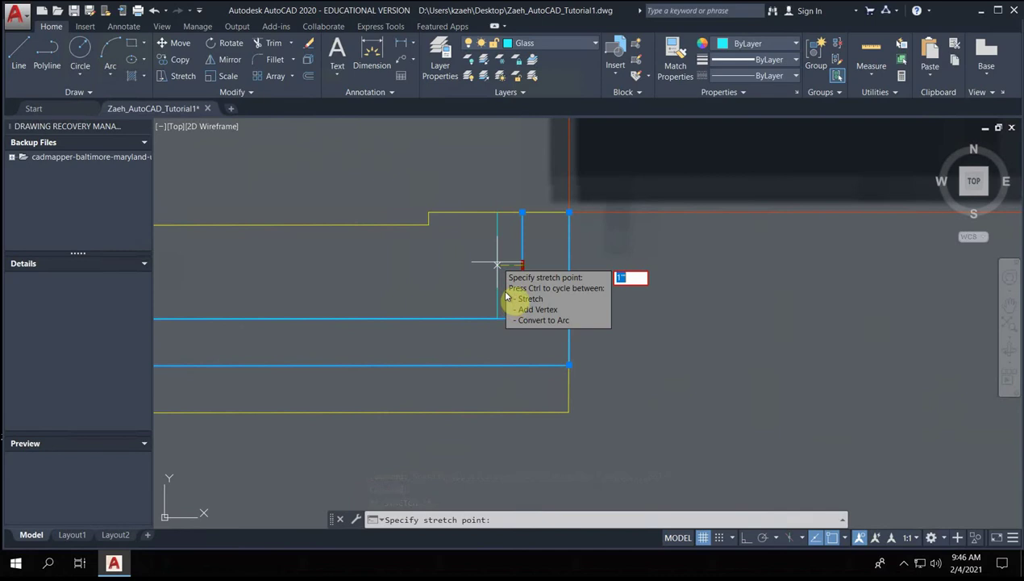
key(Escape)
- Stretch the right vertical segment 1 inch with Ortho on, then undo it
click(569, 288)
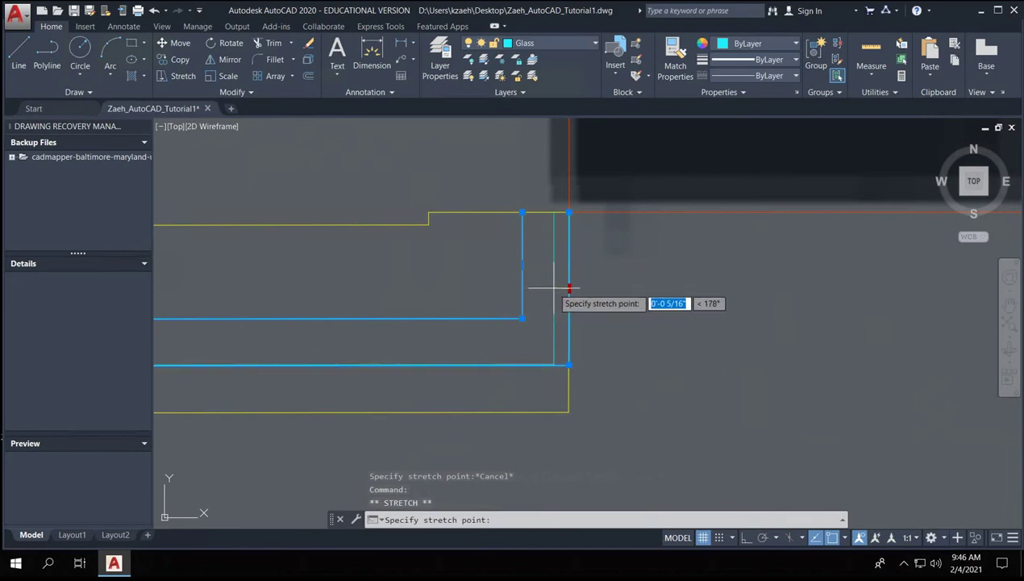
key(F8)
key(F8)
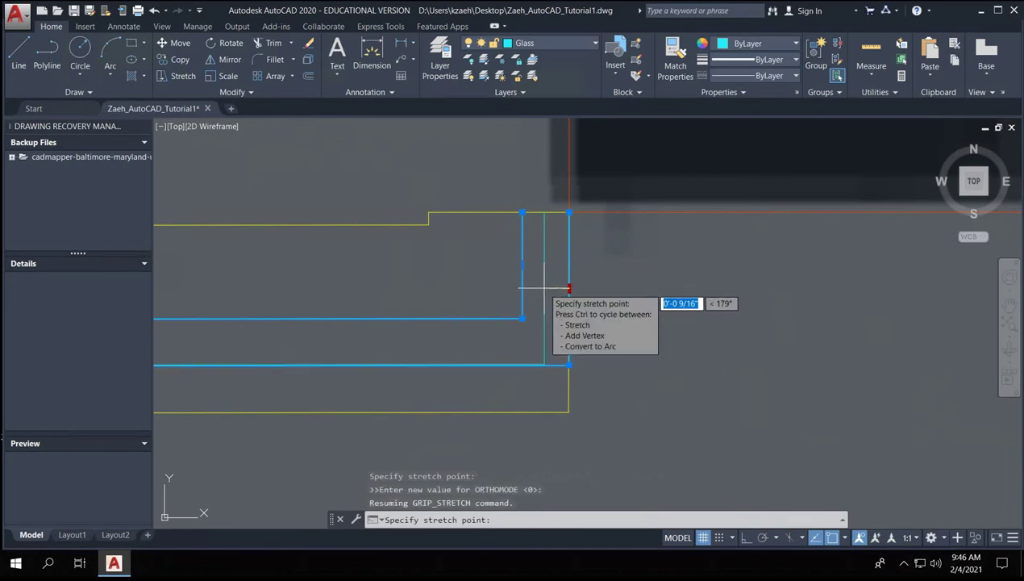
text(1")
key(Return)
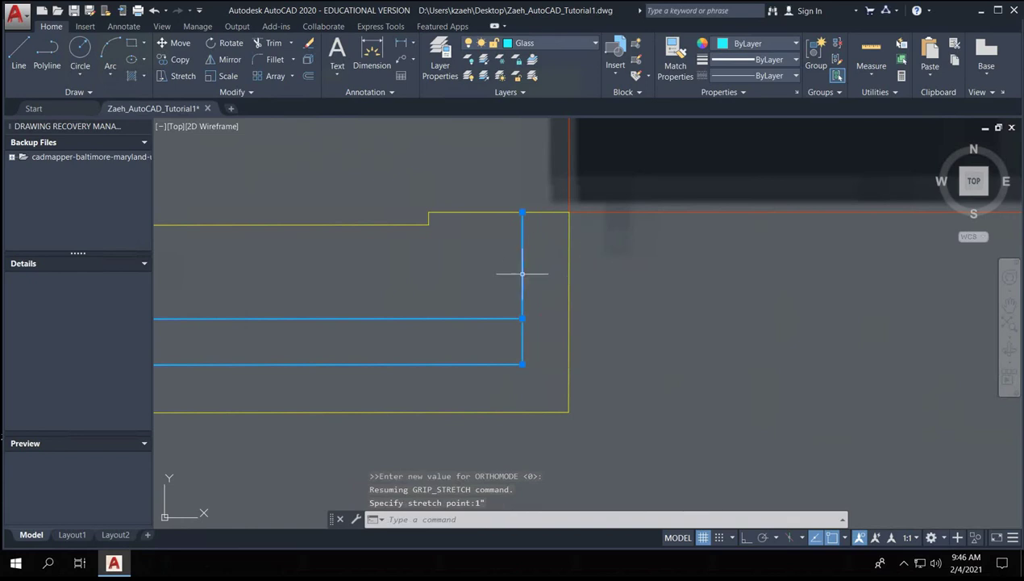
key(ctrl+z)
- Stretch the inner glass polyline's end segment back 1 inch
click(526, 256)
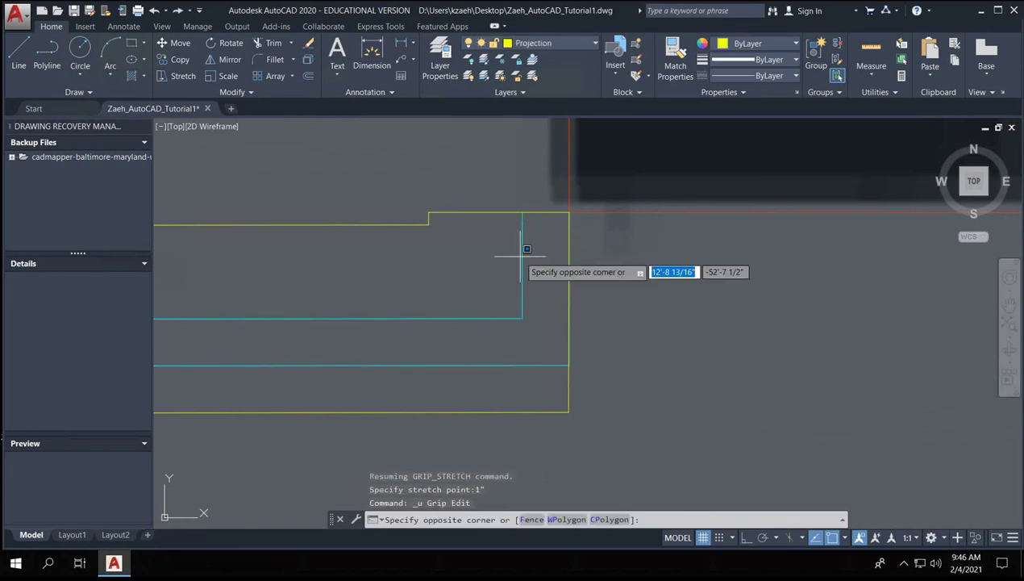
click(531, 274)
click(509, 260)
click(528, 272)
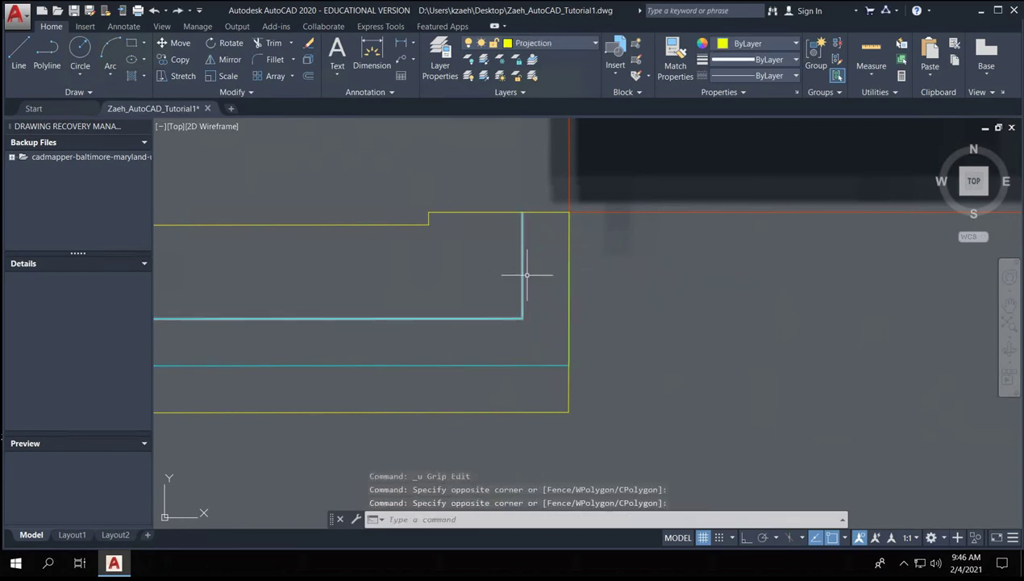
click(524, 268)
key(Escape)
click(522, 265)
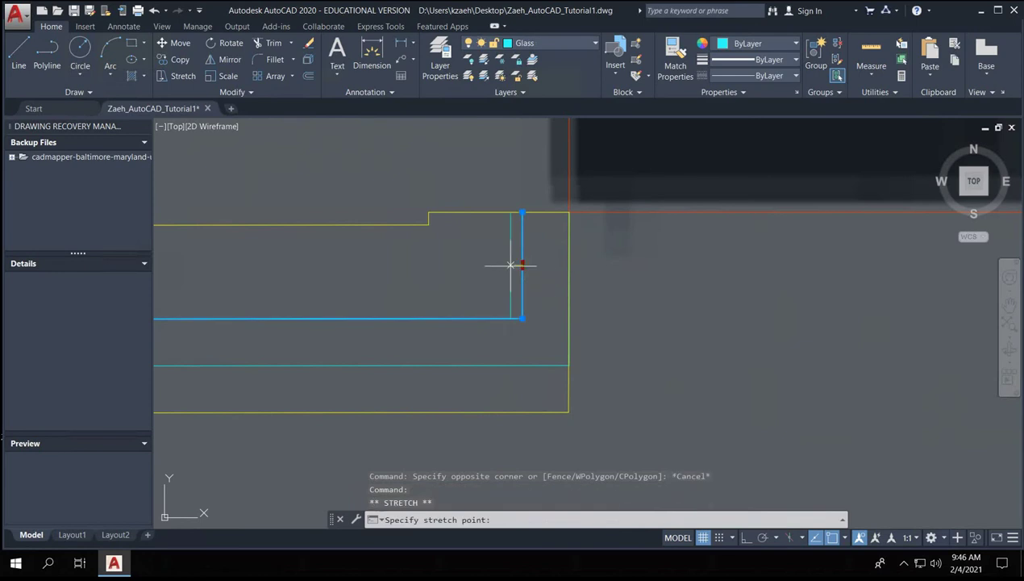
text(1)
key(Return)
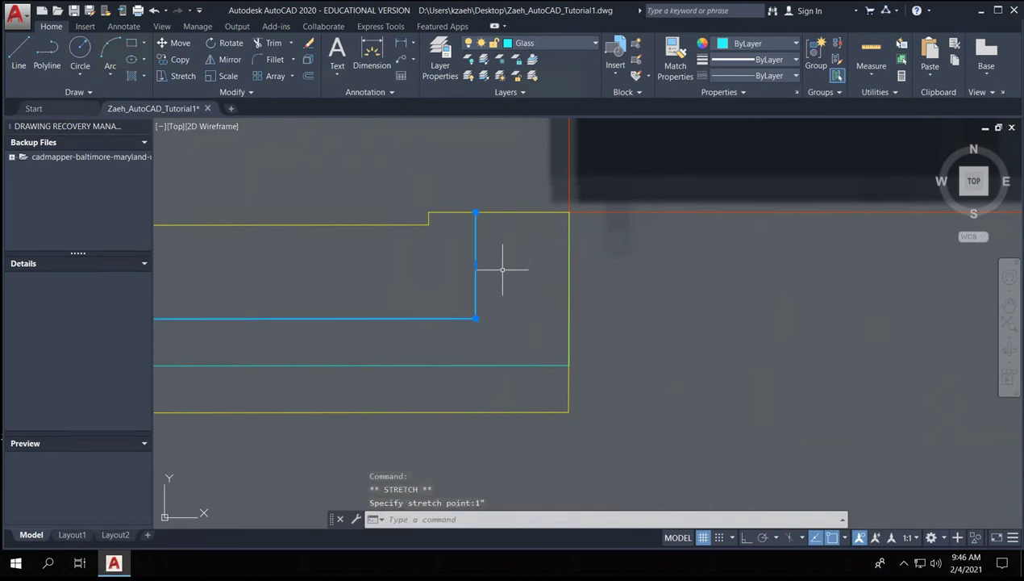
key(Escape)
- Stretch the outer glass polyline's vertical end segment back 1 inch
click(574, 282)
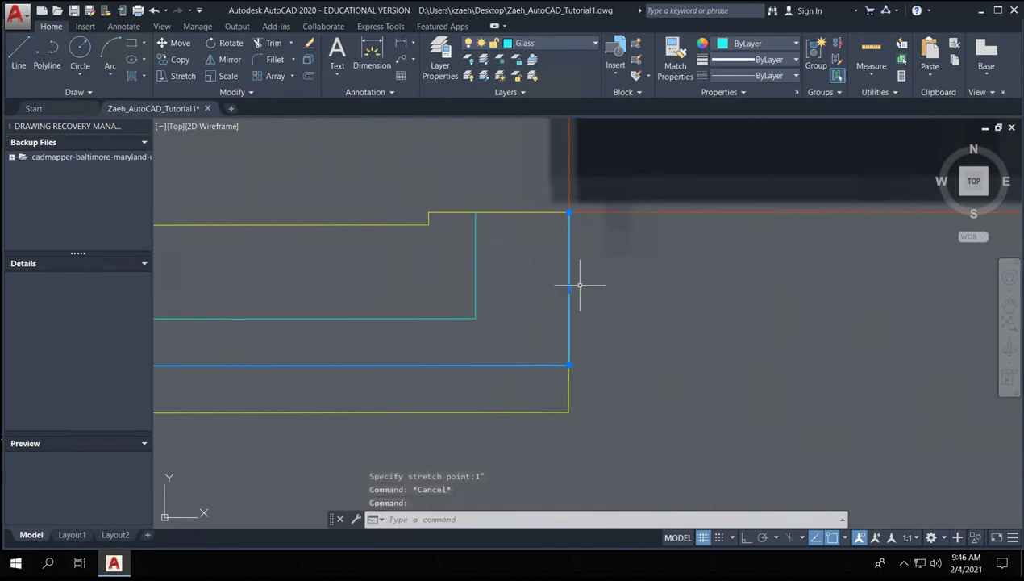
click(570, 286)
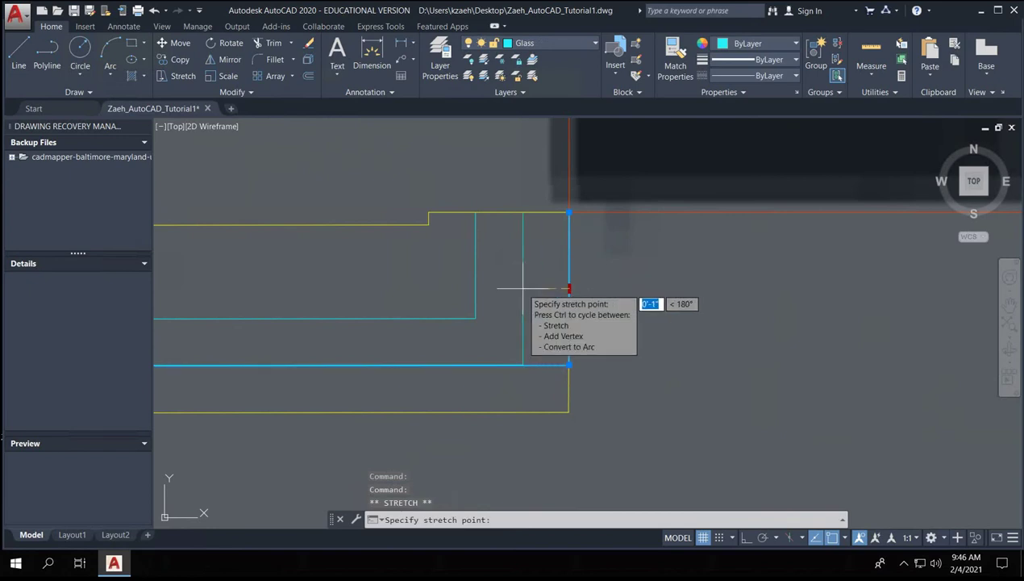
key(Return)
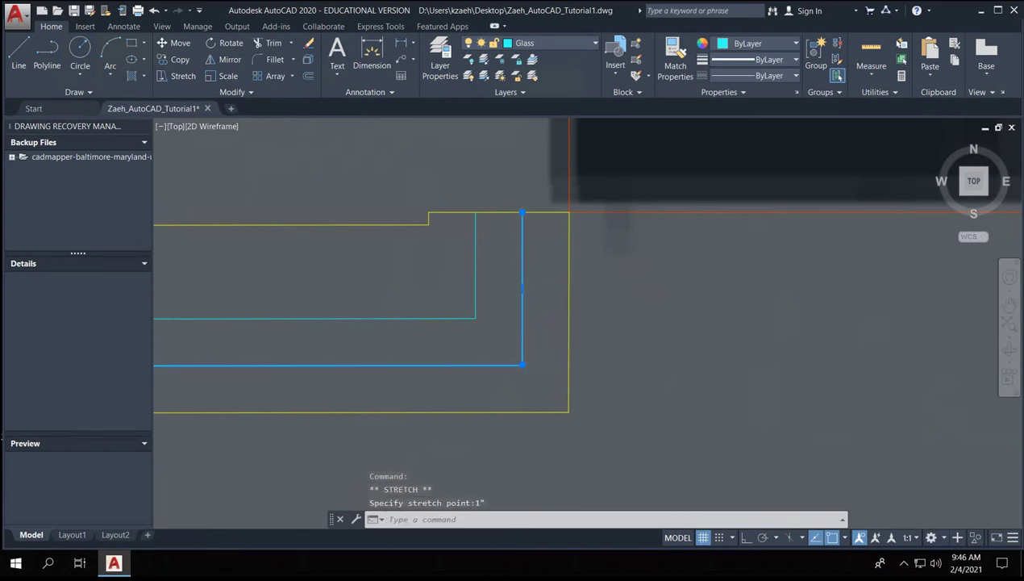
mouse_move(521, 292)
middle_down()
mouse_move(459, 304)
mouse_move(552, 277)
middle_up()
- Pan to the lines' left end and select the inner glass line's end segment
scroll(656, 247, up, 5)
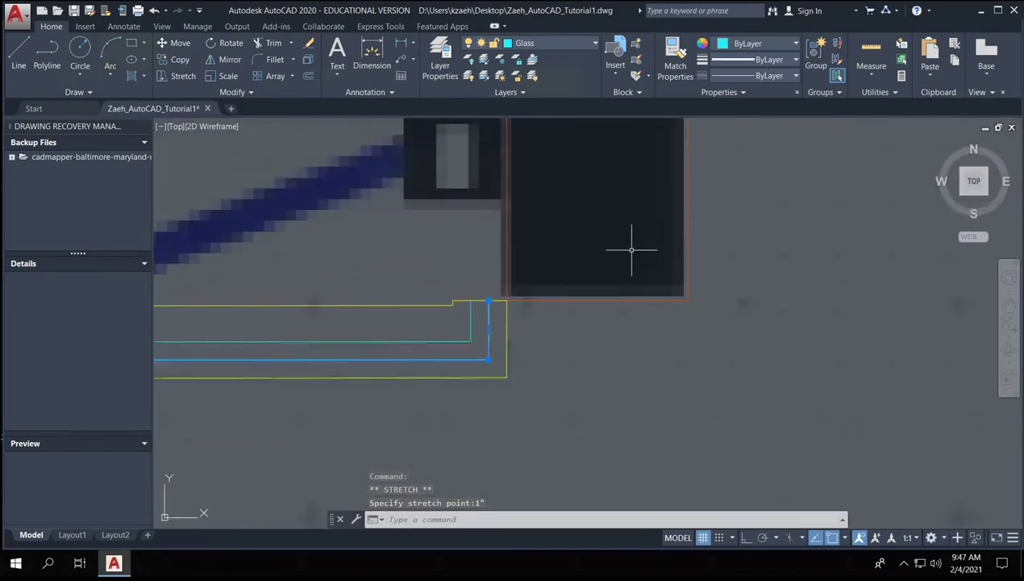
key(Escape)
key(Escape)
scroll(491, 332, down, 3)
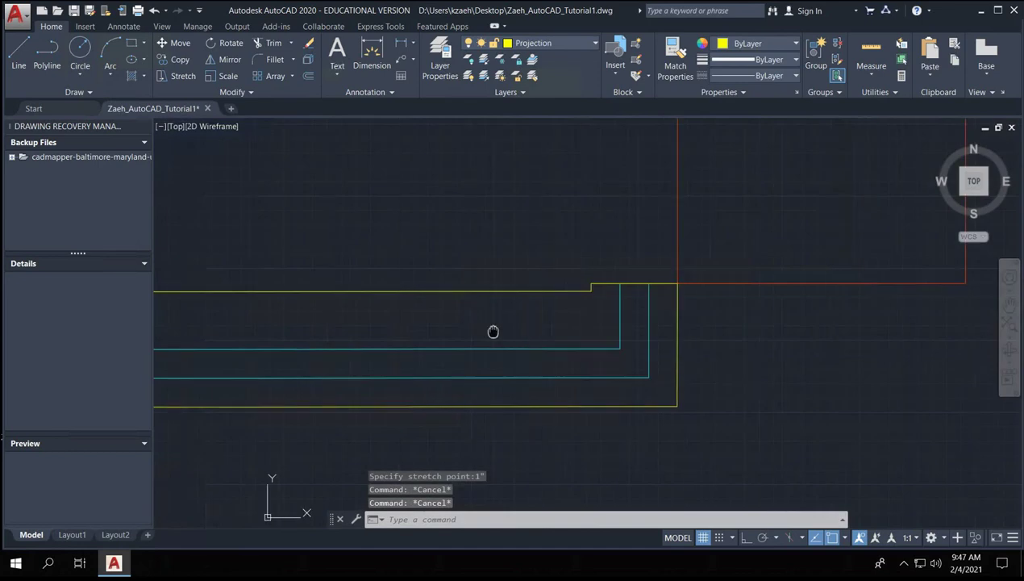
scroll(819, 279, up, 5)
scroll(532, 286, down, 3)
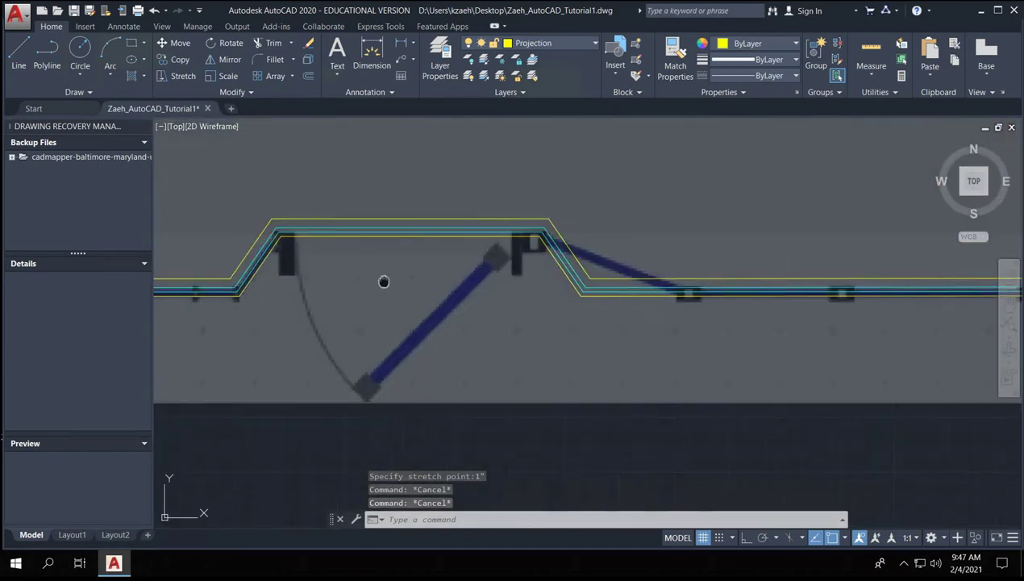
middle_drag(384, 282, 754, 281)
scroll(411, 285, up, 5)
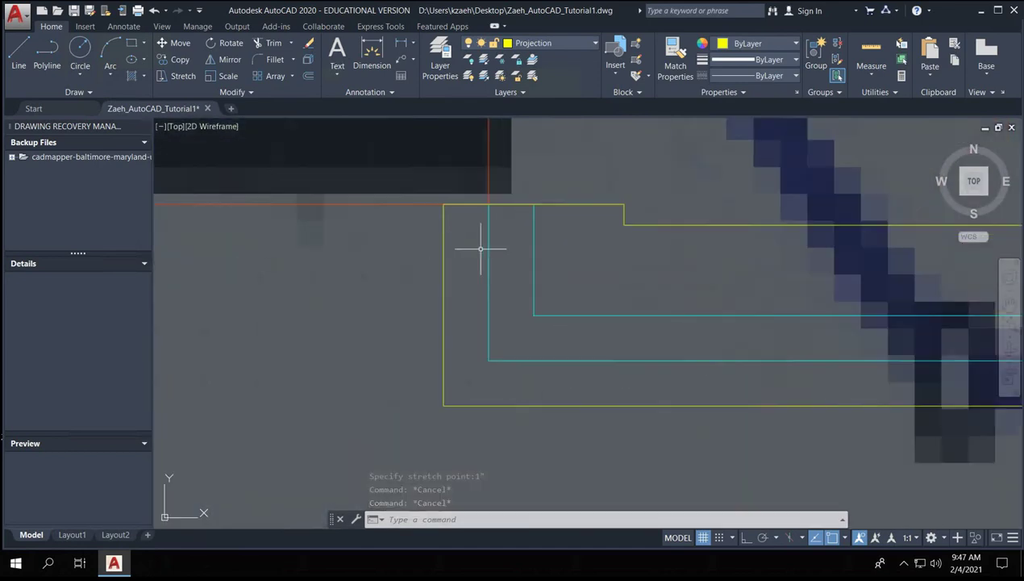
click(460, 258)
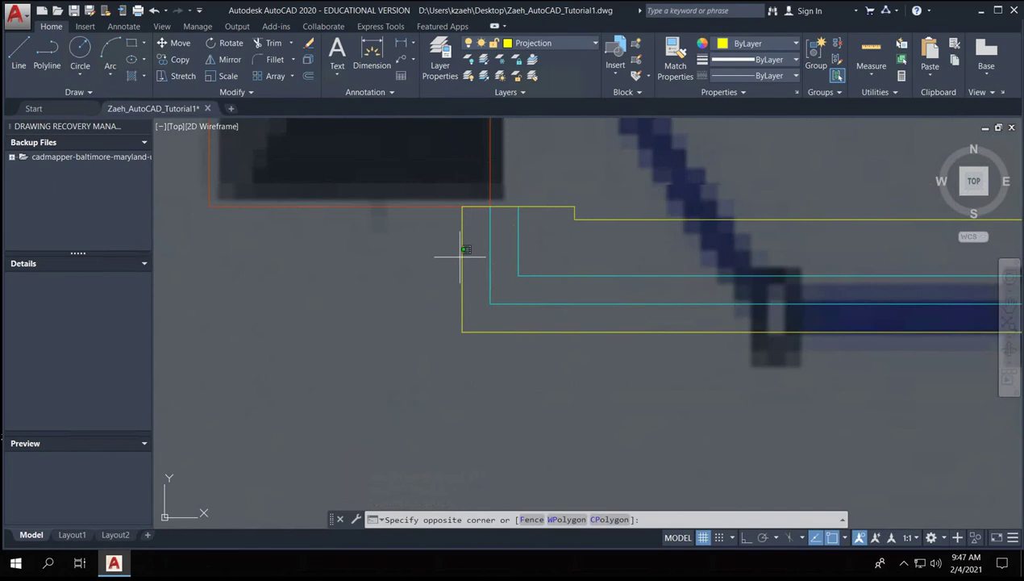
click(558, 208)
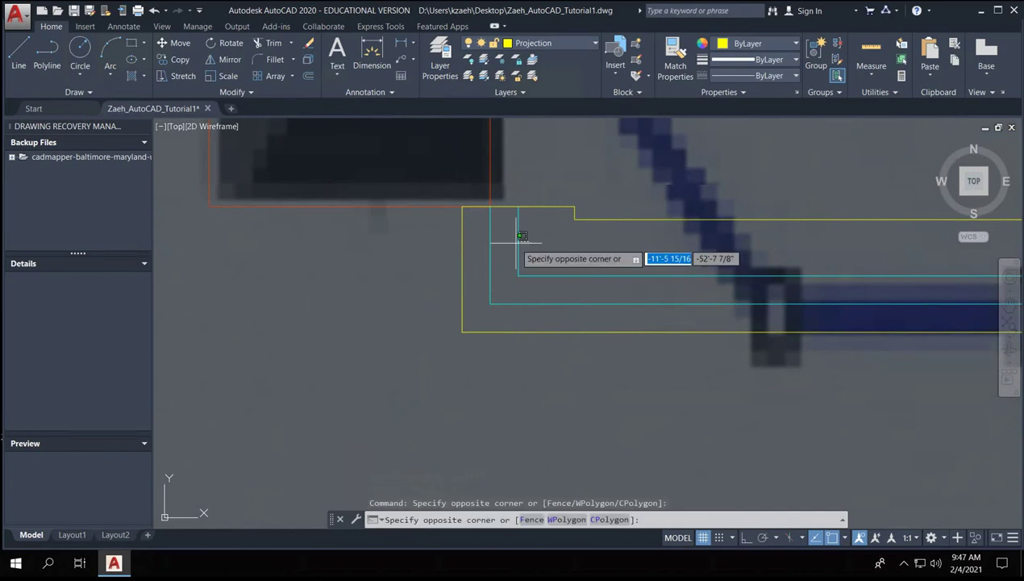
click(517, 229)
click(519, 239)
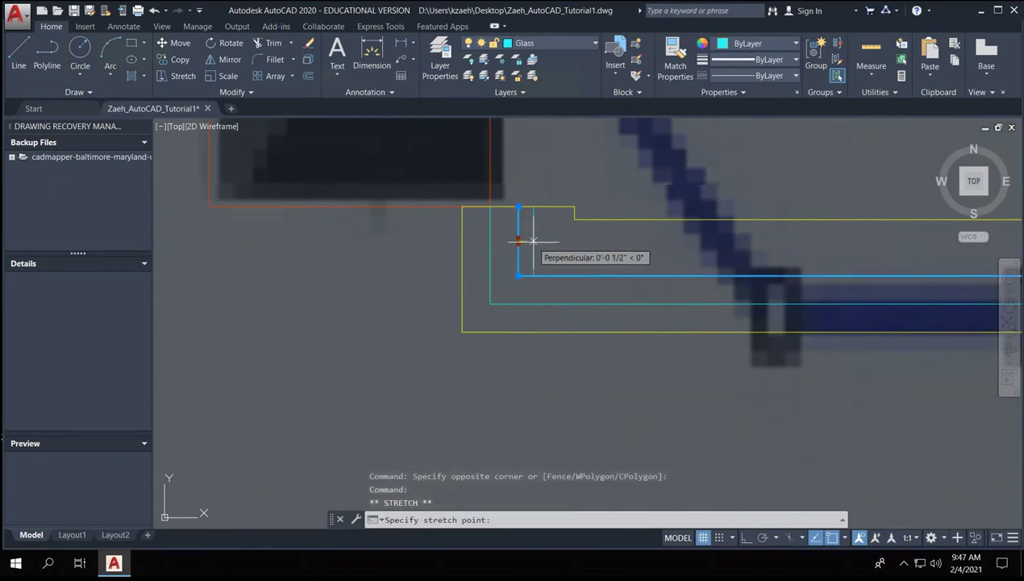
key(Escape)
scroll(484, 202, up, 1)
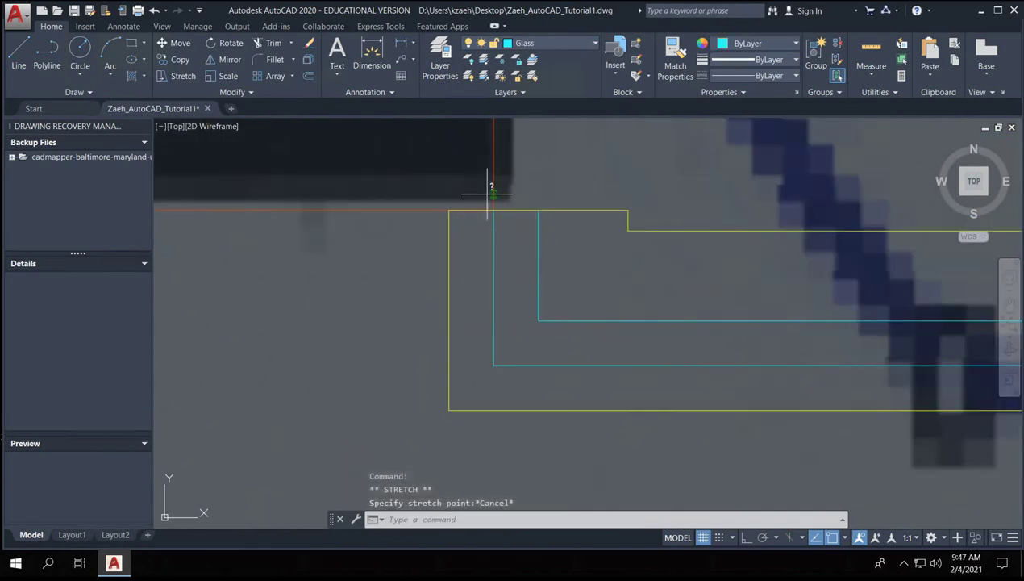
- Start a DIST measurement from the corner and cancel it
text(dist)
key(Return)
click(494, 210)
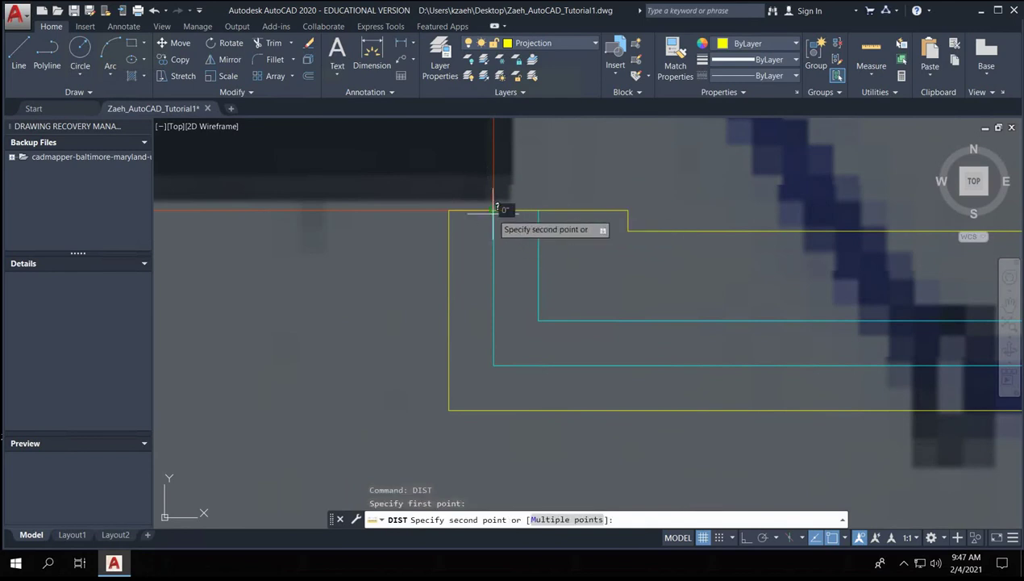
key(Escape)
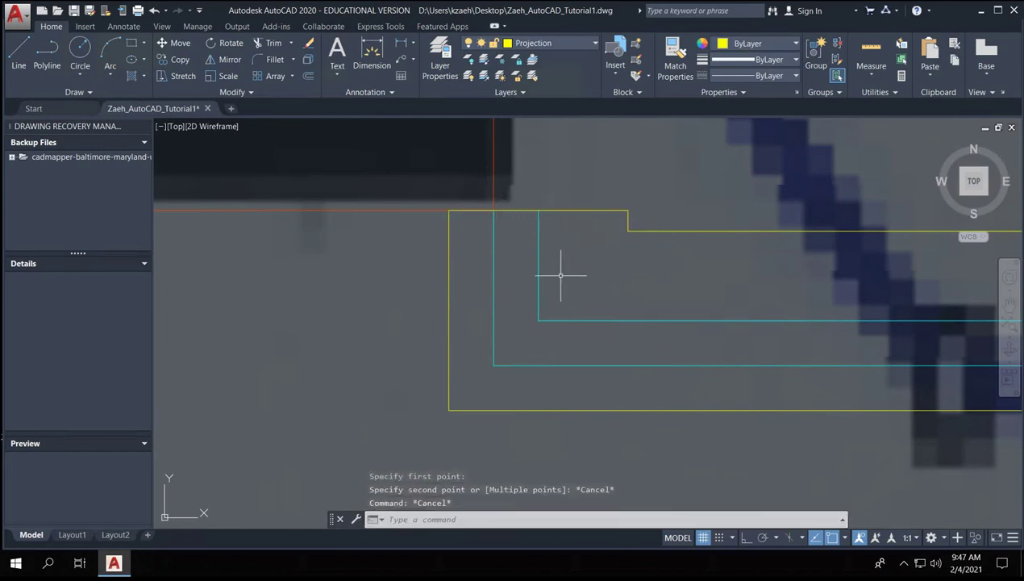
- Stretch the short cyan line and the cyan L-shaped outline 1 inch right with Ortho on
click(556, 252)
click(512, 250)
click(539, 264)
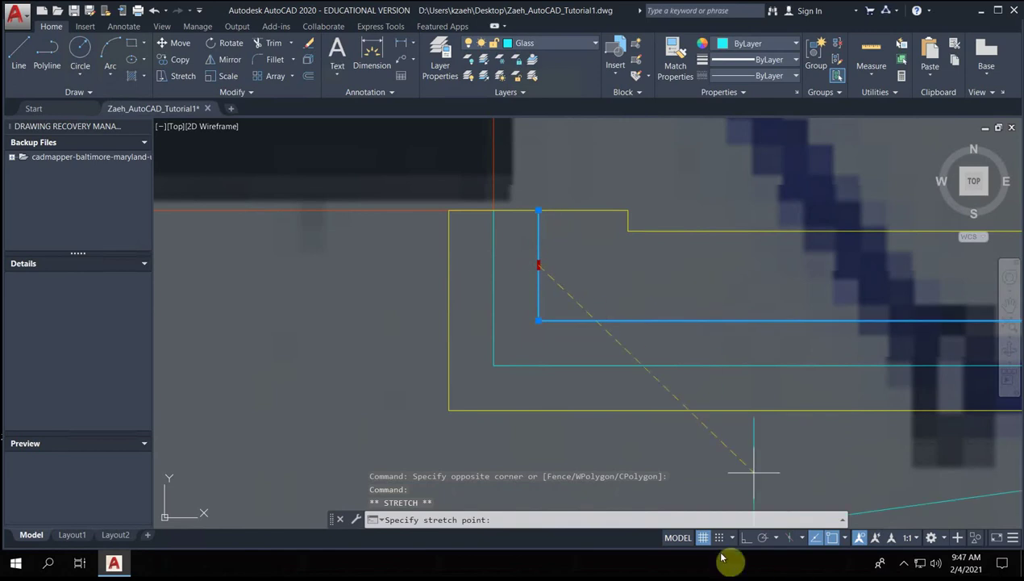
click(745, 538)
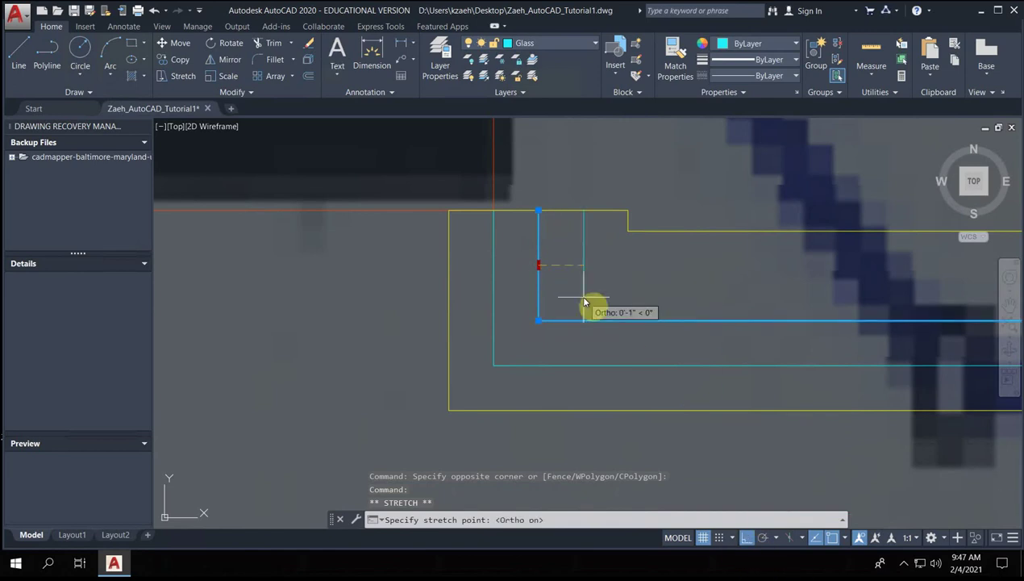
text(1)
key(Return)
click(462, 261)
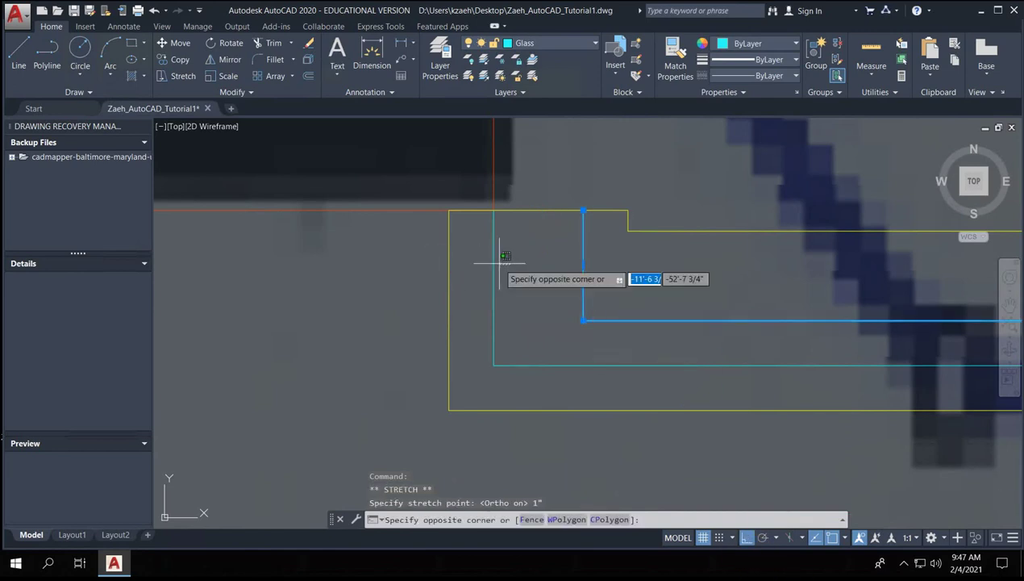
click(493, 270)
click(494, 287)
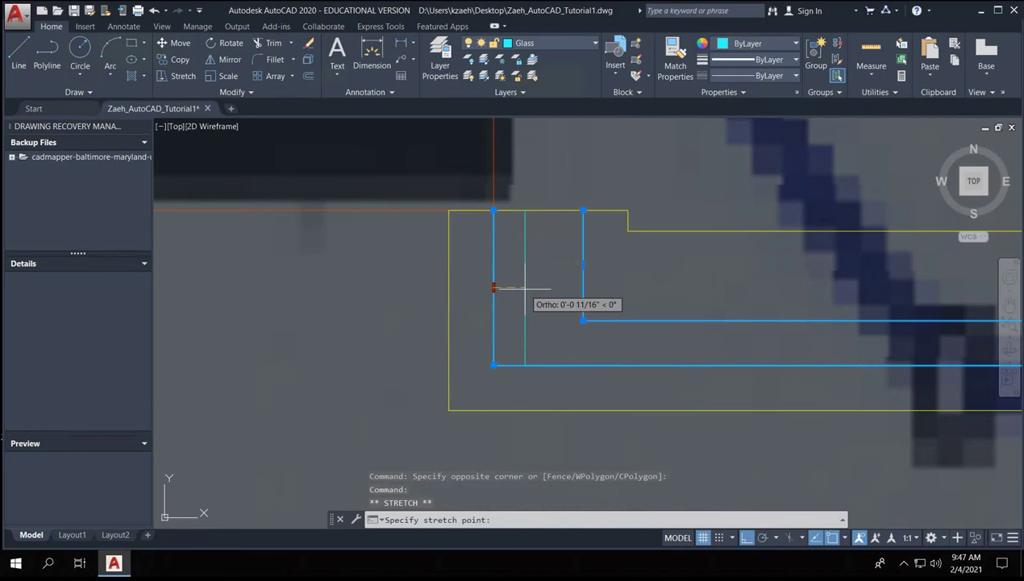
text(1")
key(Return)
- Stretch the yellow wall outline's left edge 1 inch right
click(448, 287)
click(431, 283)
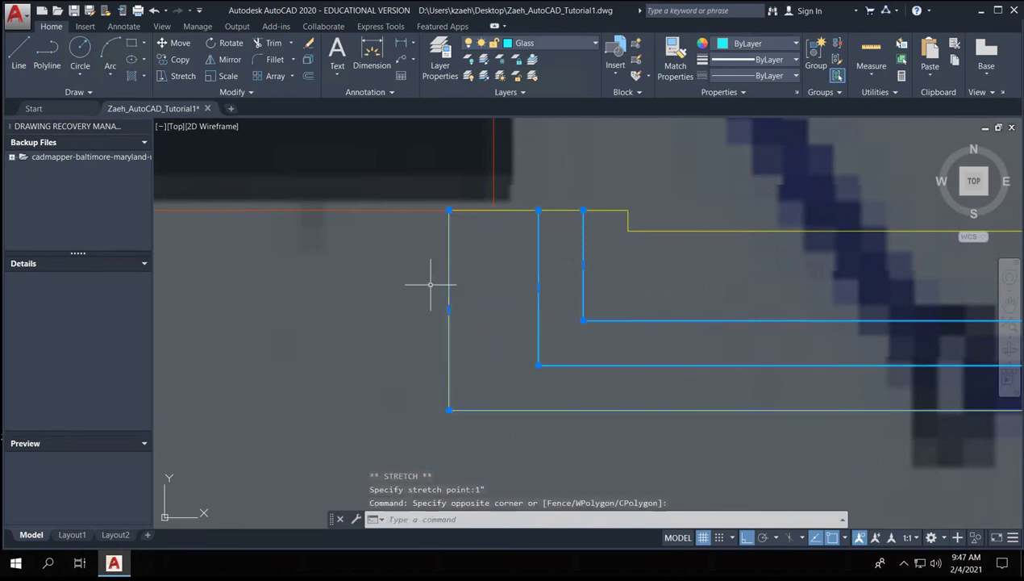
click(446, 313)
click(448, 309)
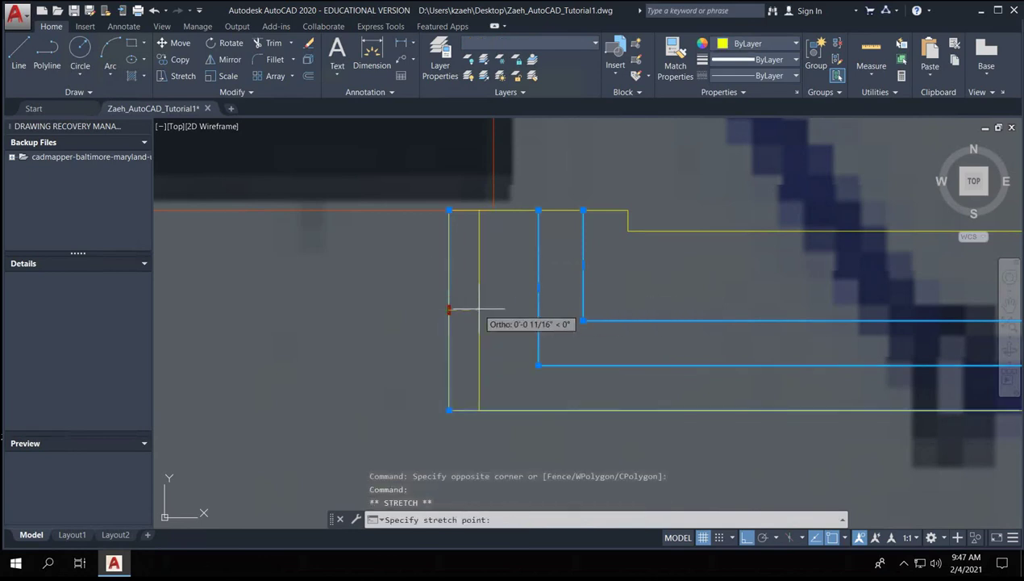
text(1")
key(Return)
key(Escape)
key(Escape)
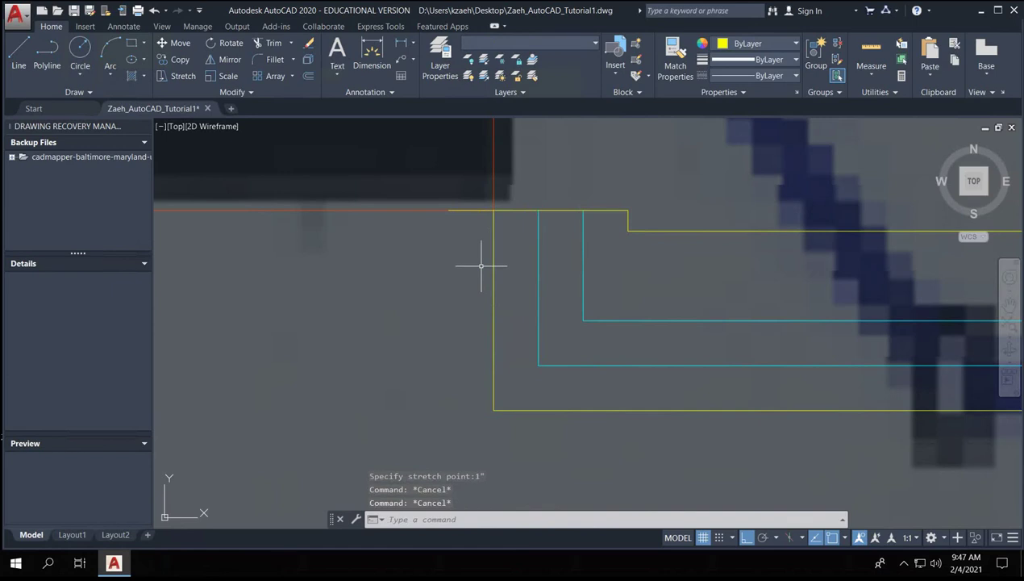
click(508, 210)
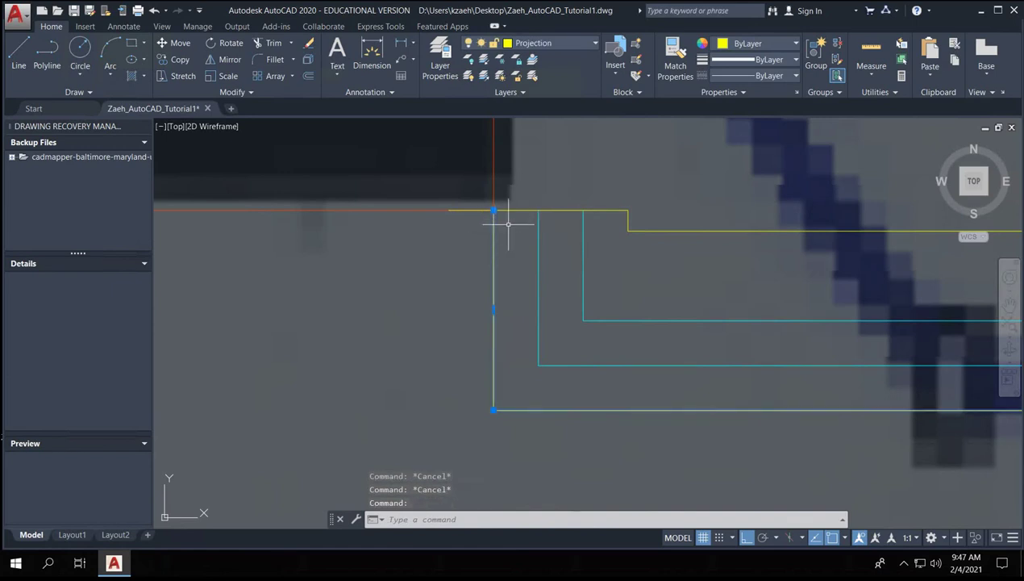
- Start a TRIM with TR across the storefront lines, then cancel it without trimming
text(tr)
key(Return)
click(473, 201)
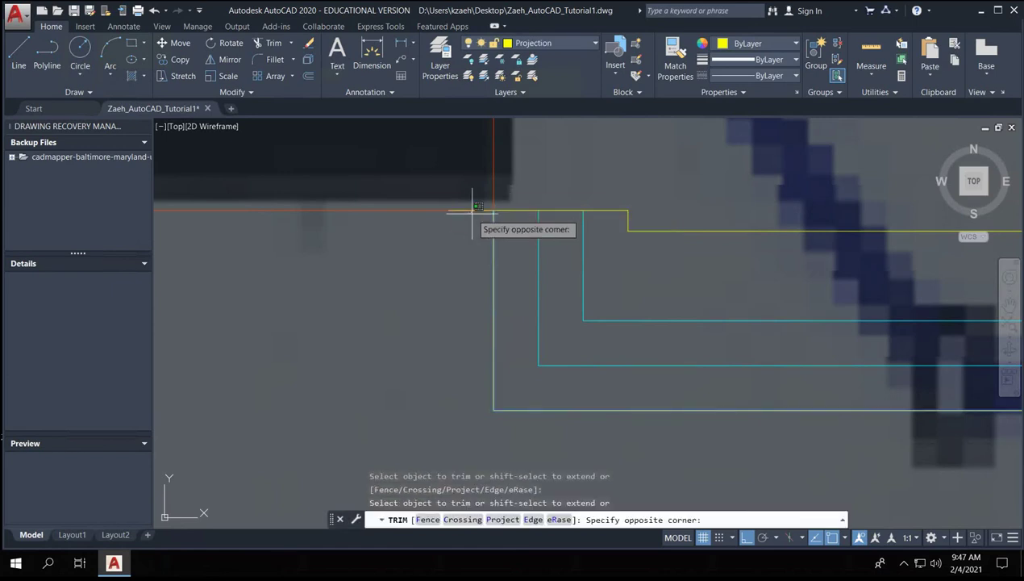
click(469, 208)
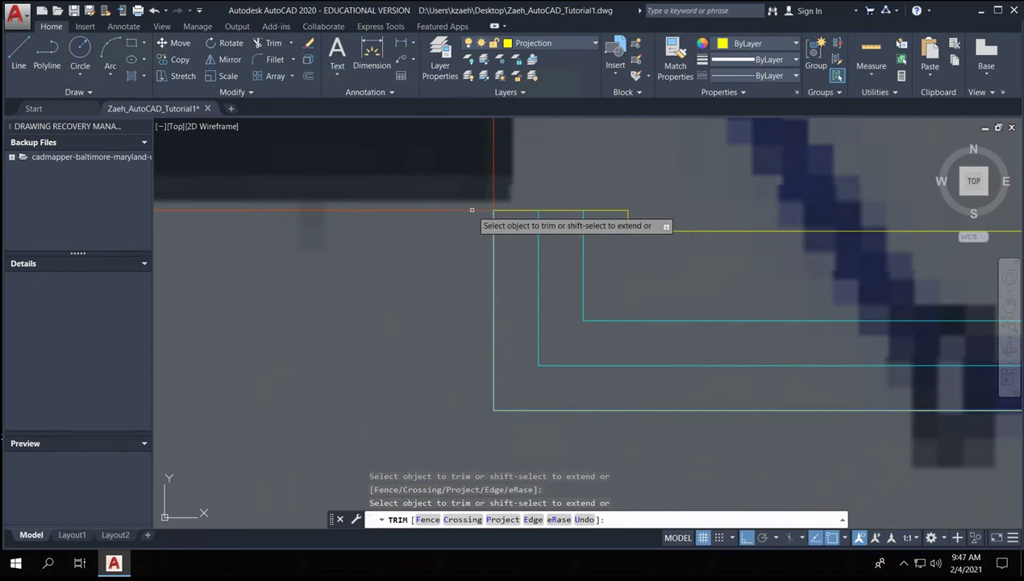
key(Escape)
key(Escape)
key(Escape)
- Zoom and pan across the storefront plan to center the recessed entry with its angled door swing
scroll(519, 245, down, 5)
middle_drag(583, 221, 358, 273)
scroll(548, 222, down, 7)
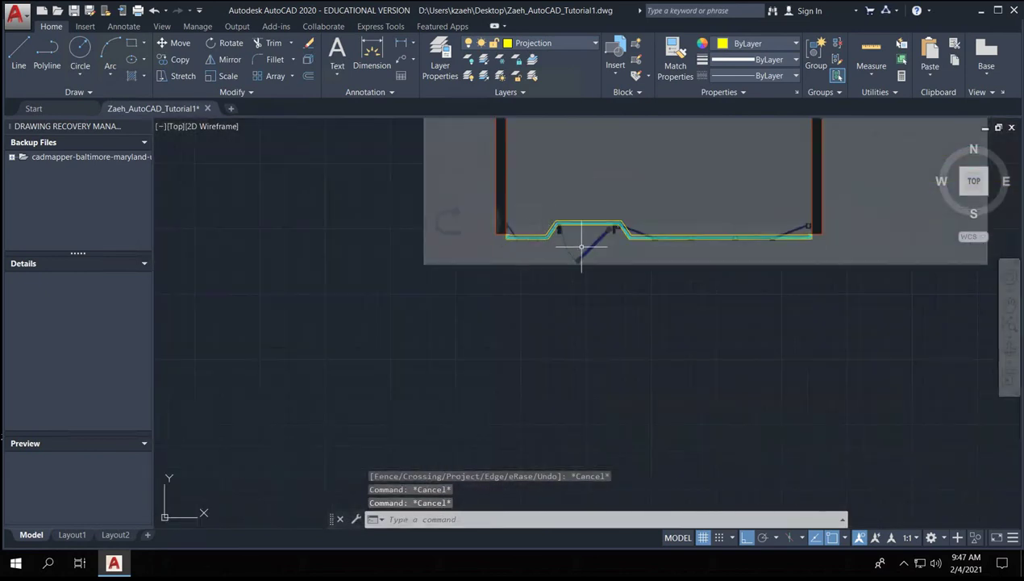
scroll(847, 240, up, 2)
scroll(846, 240, up, 4)
scroll(778, 249, up, 3)
scroll(620, 240, up, 3)
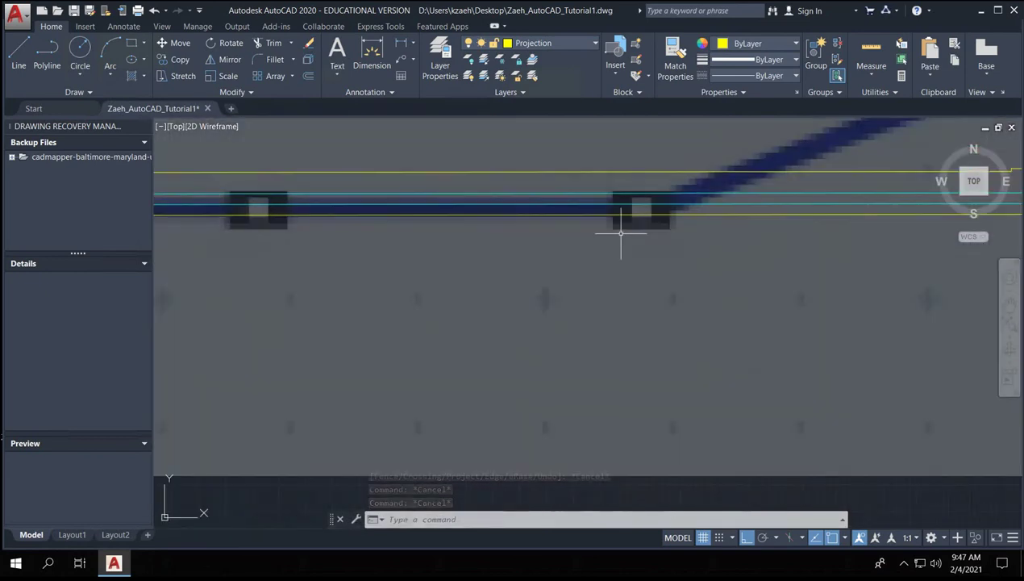
mouse_move(619, 240)
middle_down()
mouse_move(772, 246)
mouse_move(726, 256)
middle_up()
scroll(726, 257, down, 3)
scroll(680, 258, up, 2)
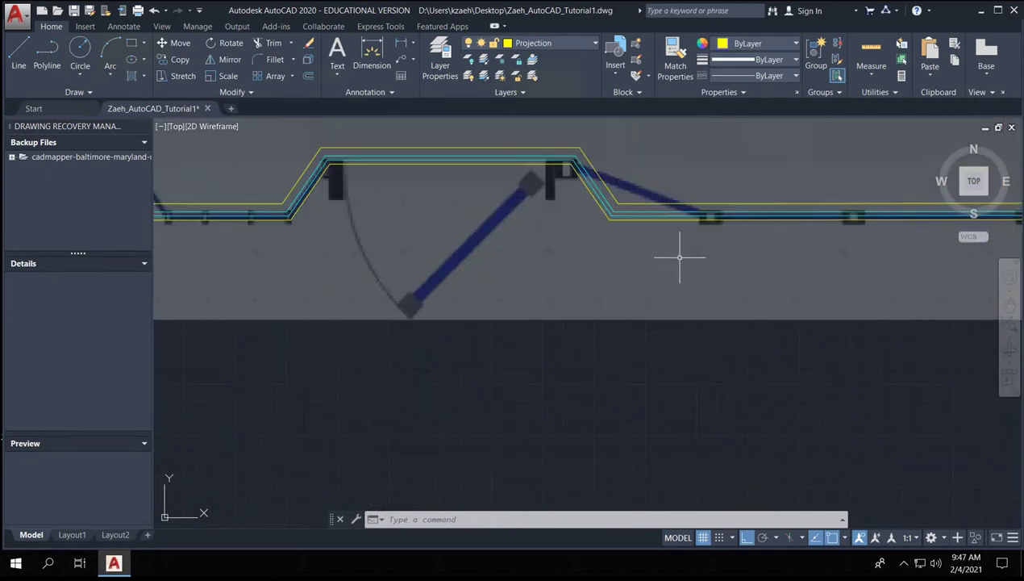
middle_drag(327, 186, 404, 227)
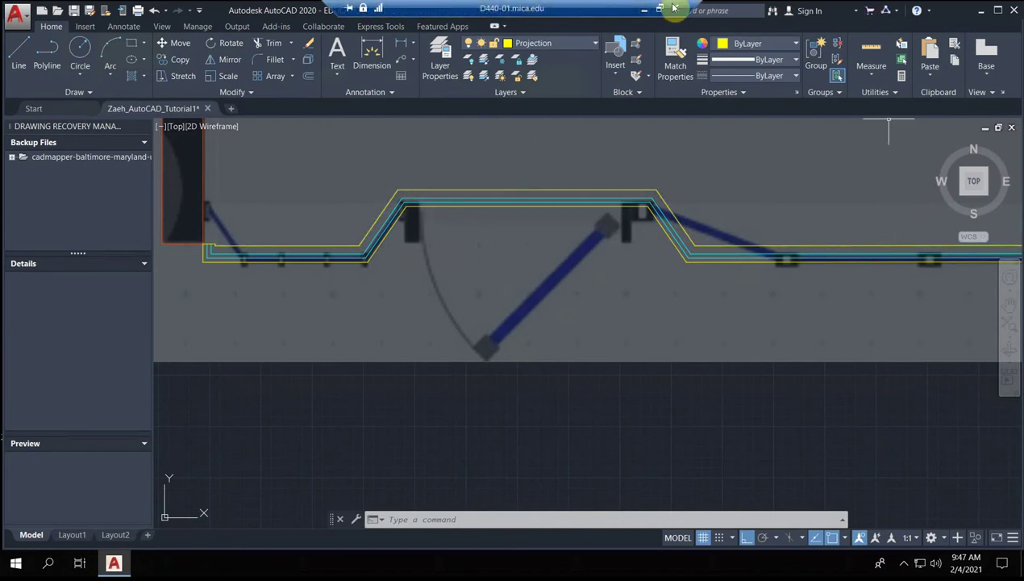
click(646, 8)
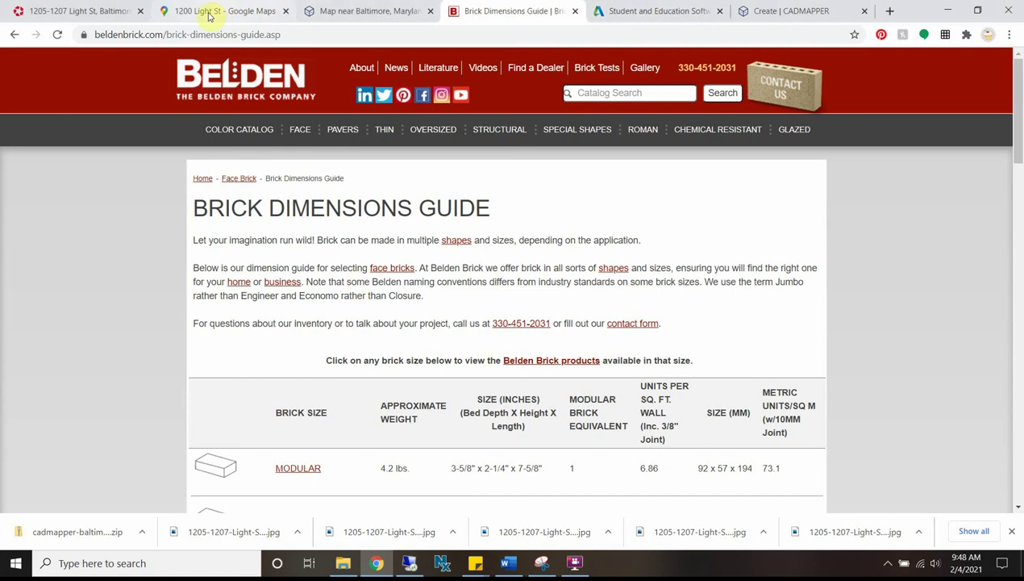
click(75, 11)
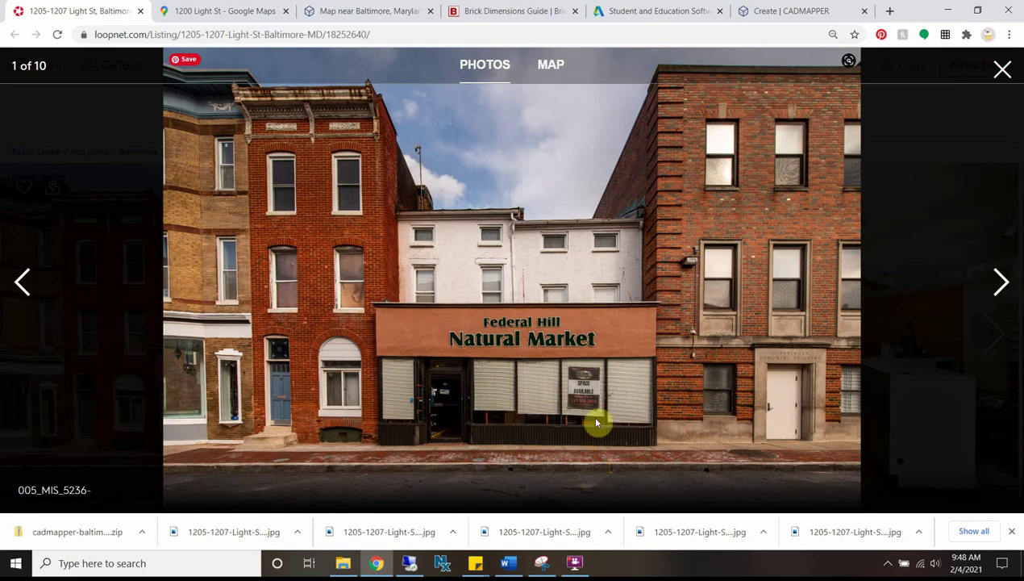
click(950, 8)
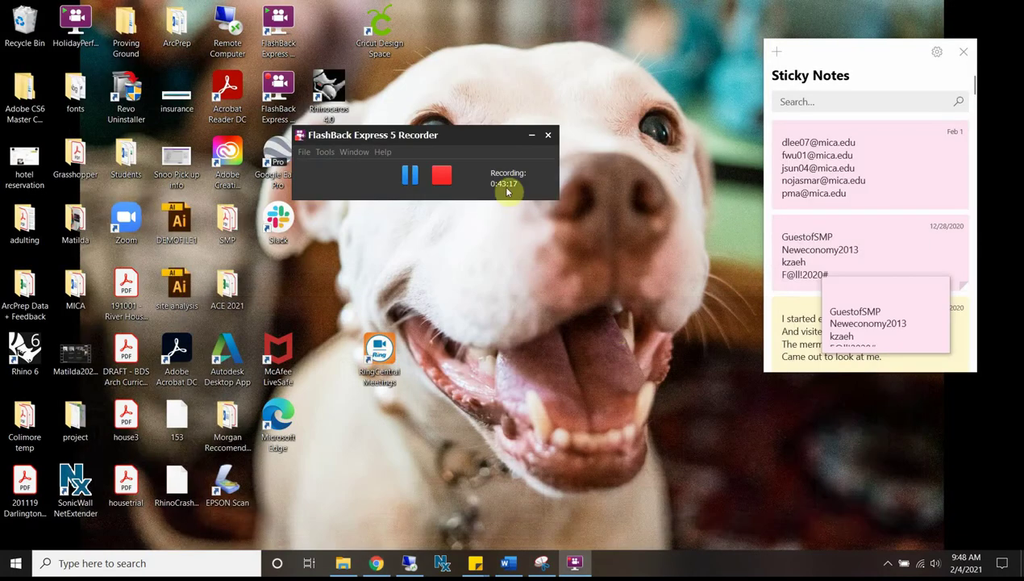
click(376, 564)
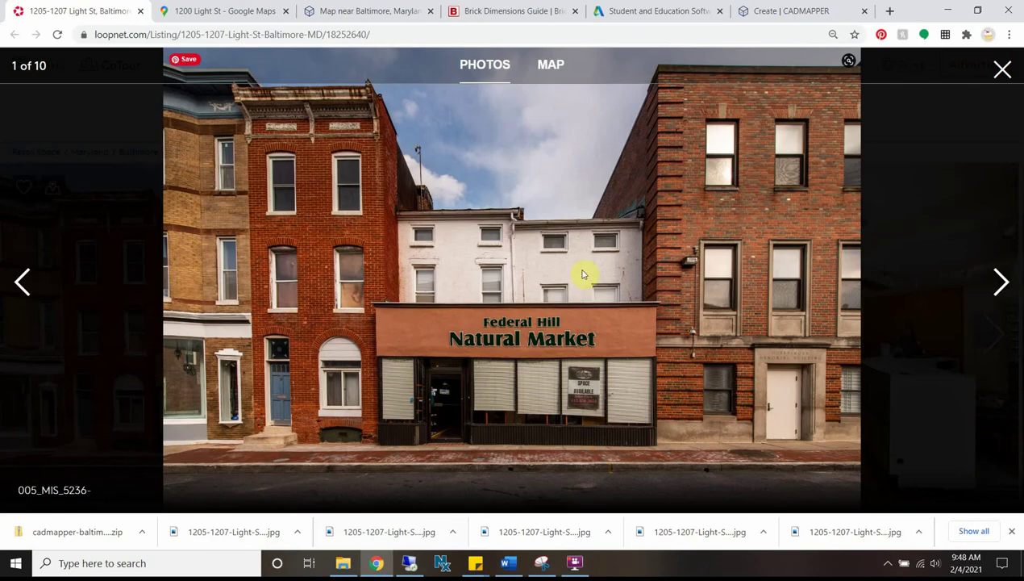
click(216, 10)
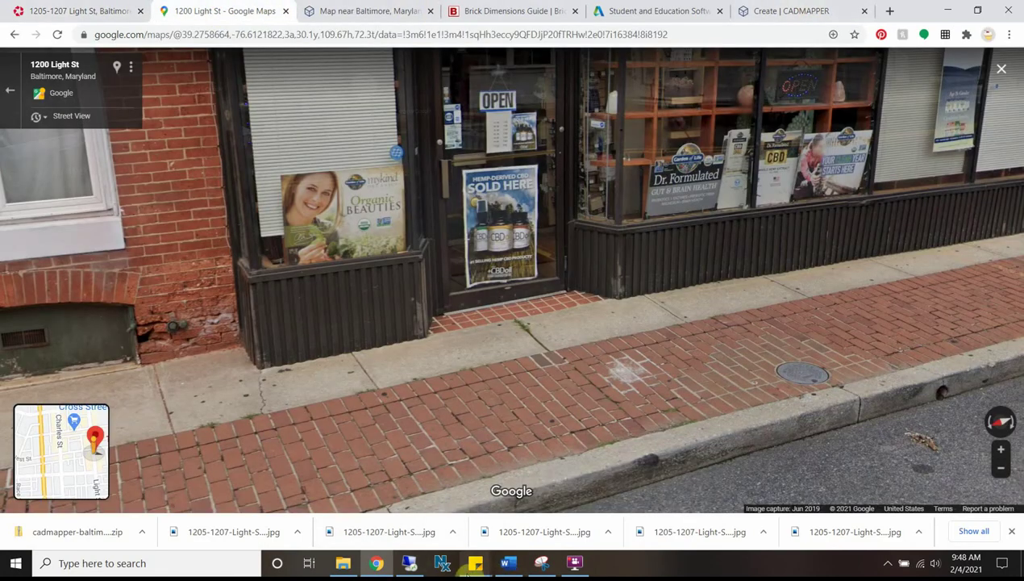
click(409, 563)
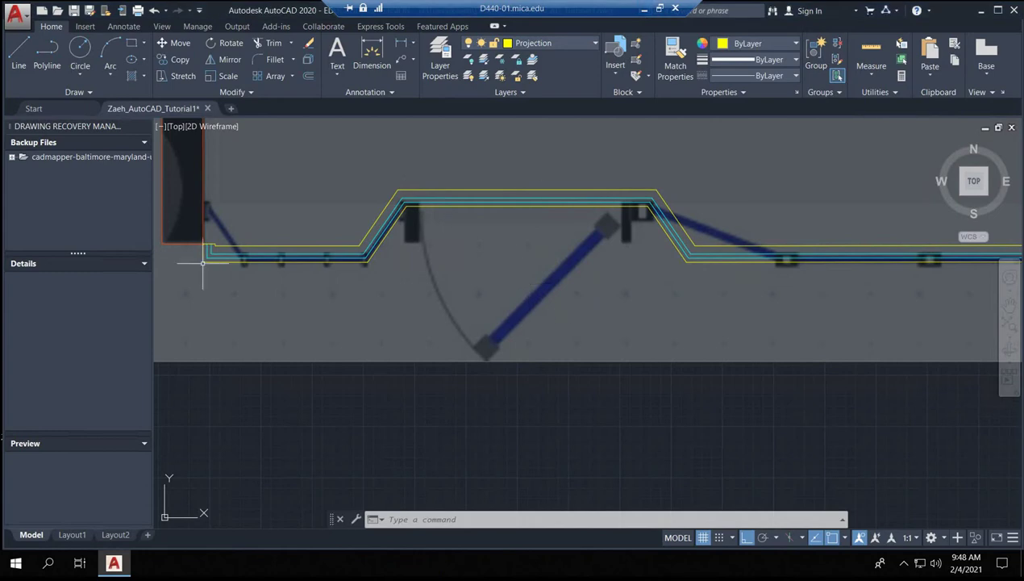
- Trace a closed polyline box on the mullion, 3" up from the glass line and 2" wide
scroll(327, 263, up, 8)
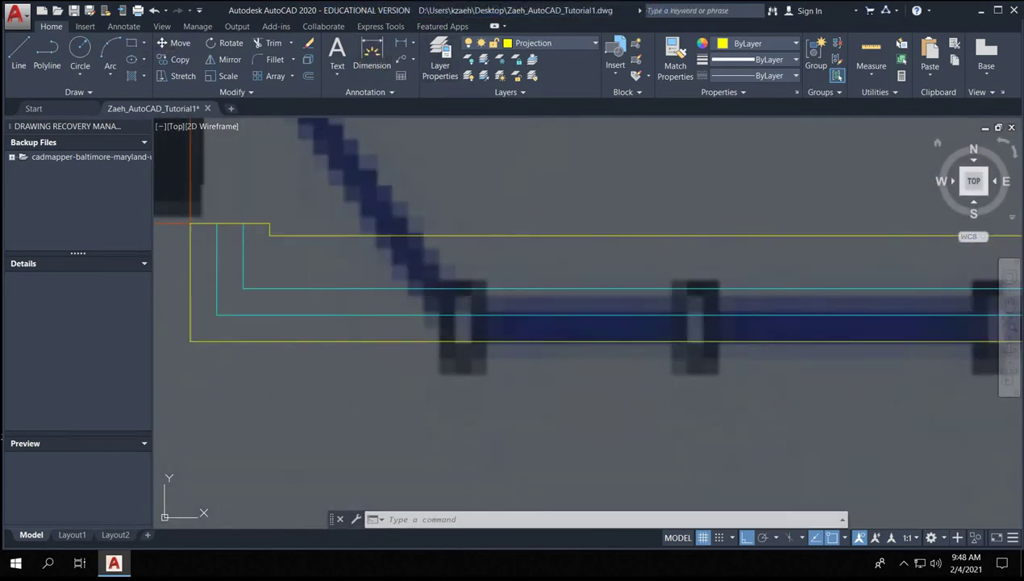
click(21, 46)
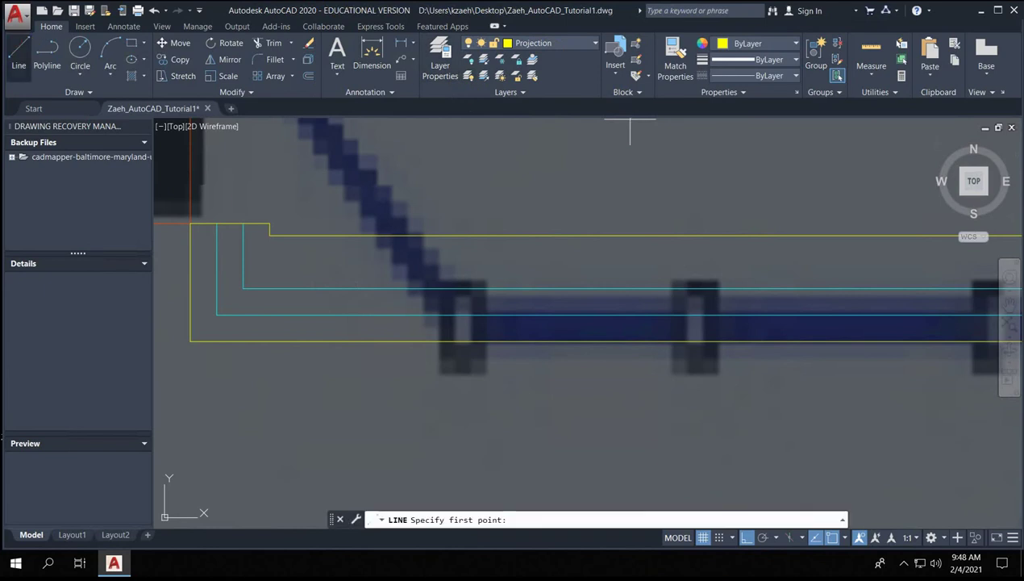
click(49, 56)
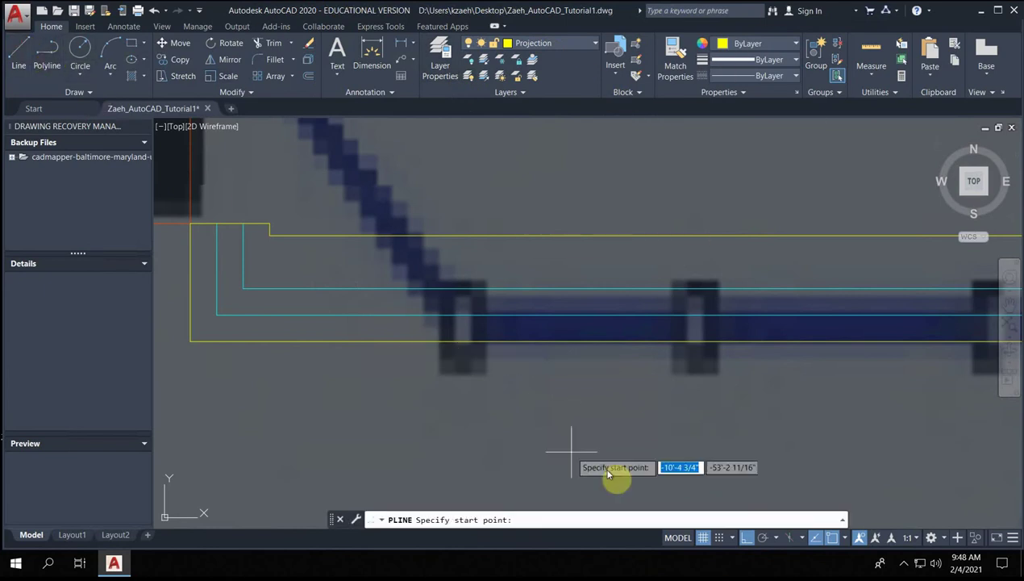
click(675, 340)
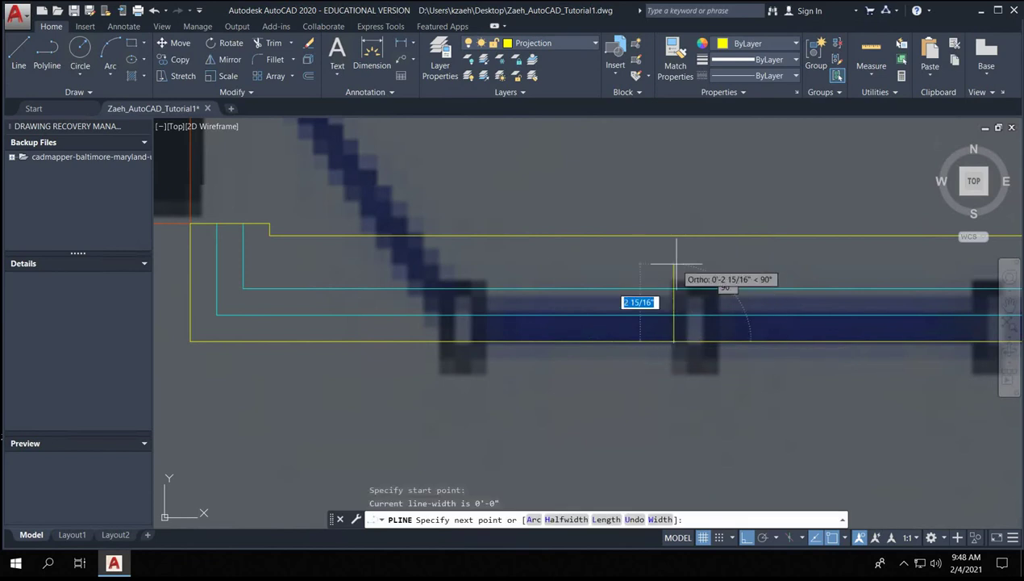
text(3)
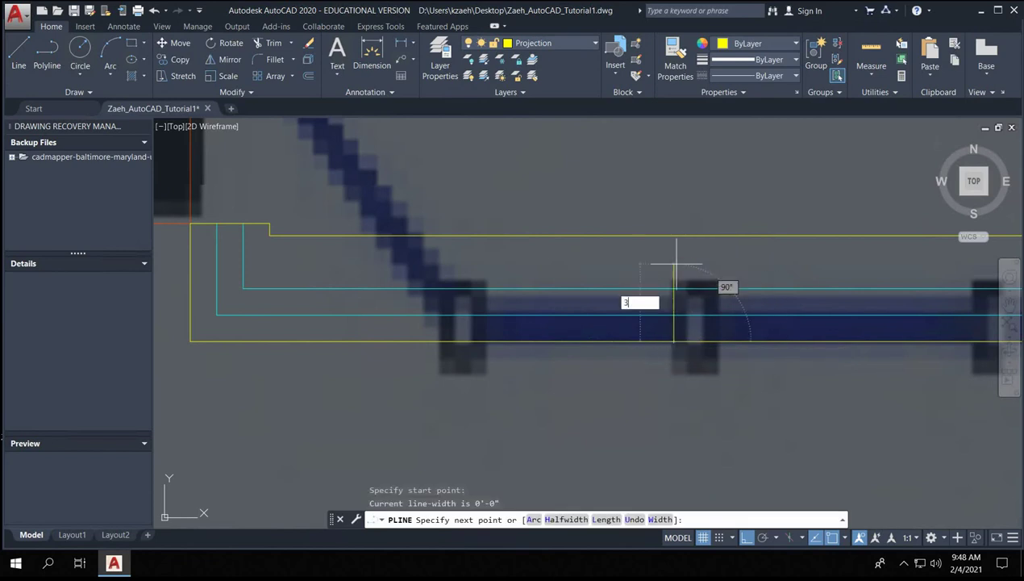
key(Return)
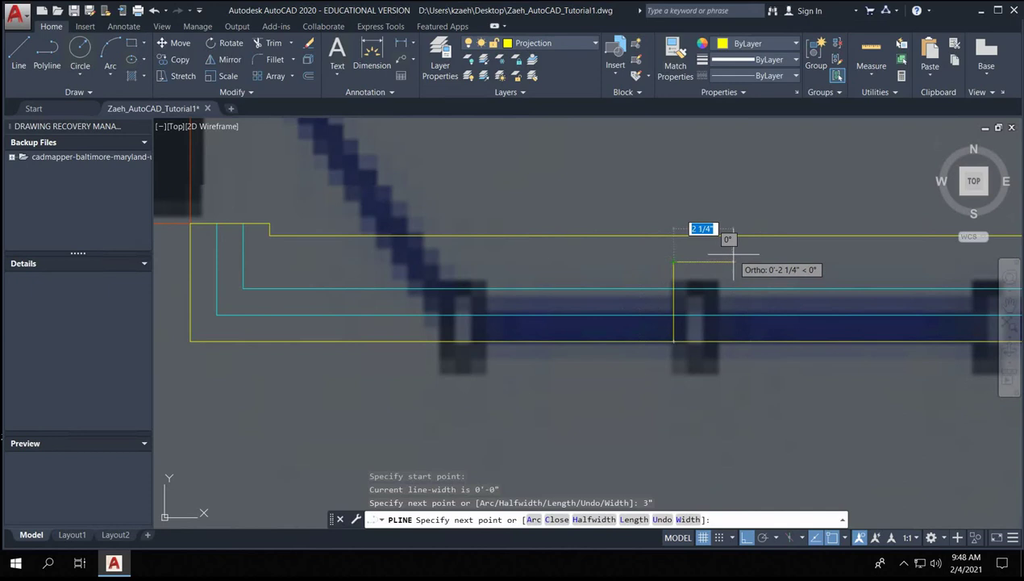
text(2)
key(Return)
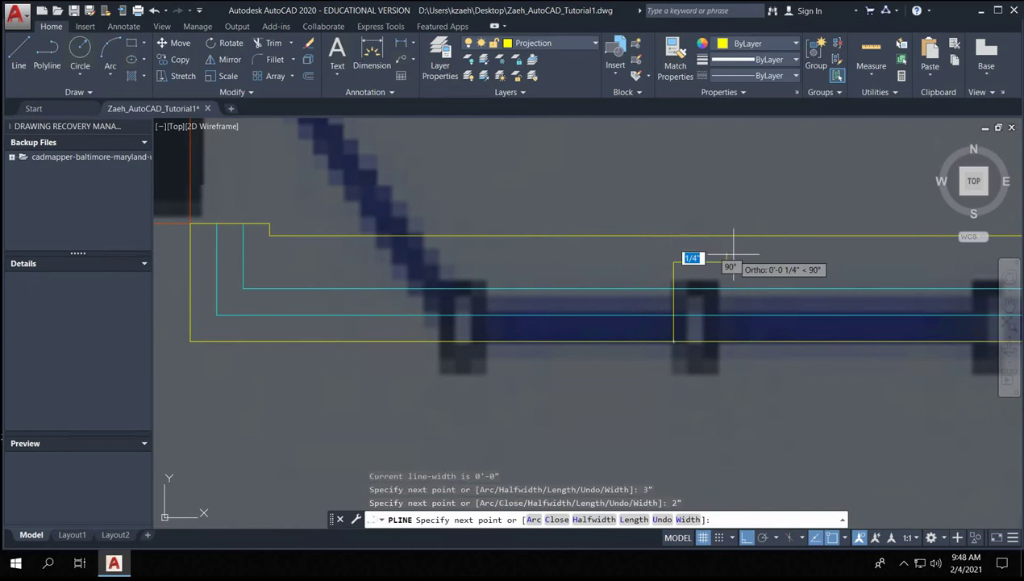
click(727, 340)
click(674, 341)
key(Return)
- Finish the mullion rectangle, check it by selecting it, then deselect and zoom in
scroll(674, 341, down, 2)
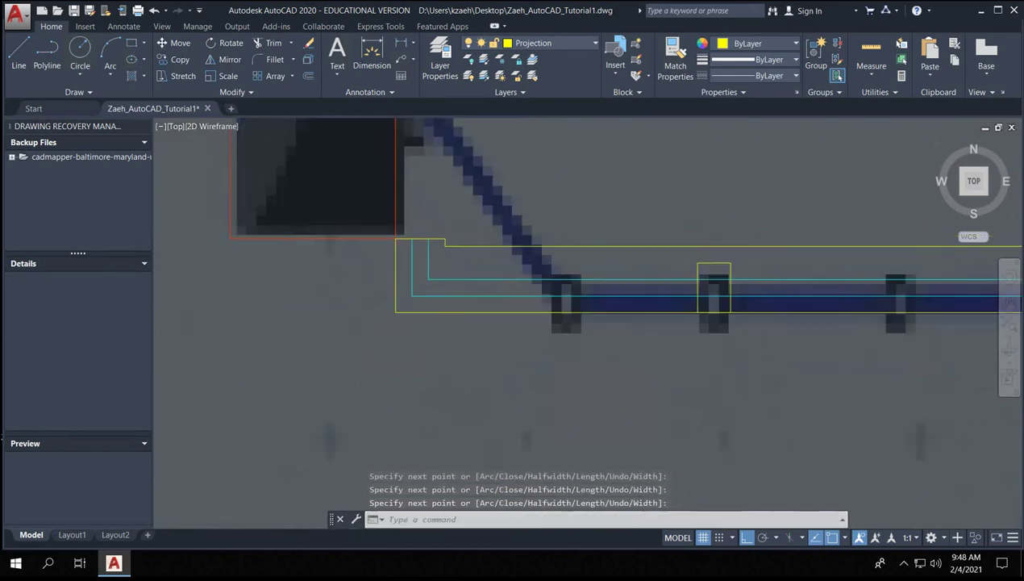
scroll(670, 338, up, 2)
click(656, 345)
click(718, 270)
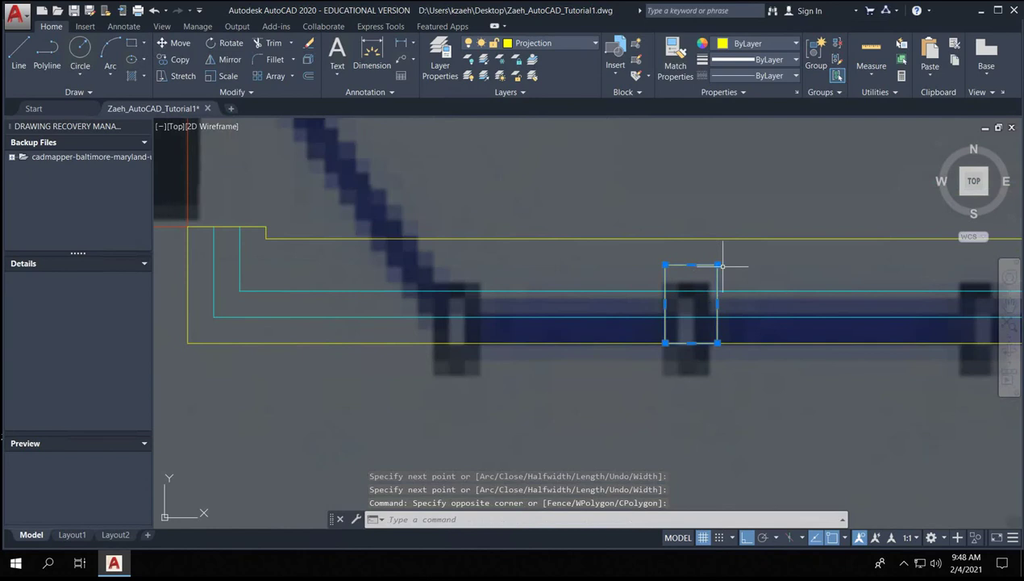
scroll(723, 265, down, 2)
key(Escape)
scroll(716, 276, up, 5)
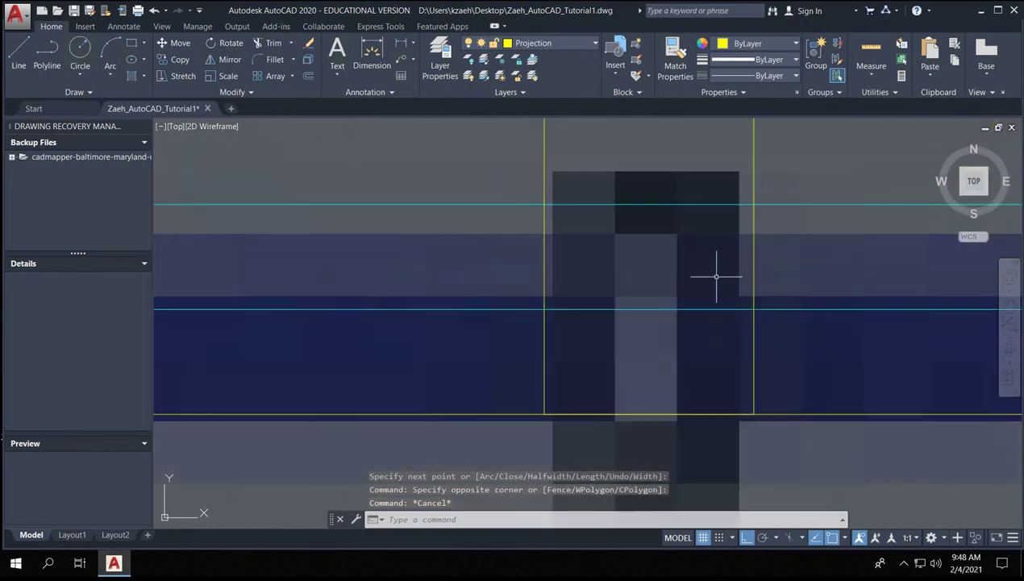
- Draw a three-segment notch bracket just inside the rectangle's left edge
click(32, 46)
click(545, 200)
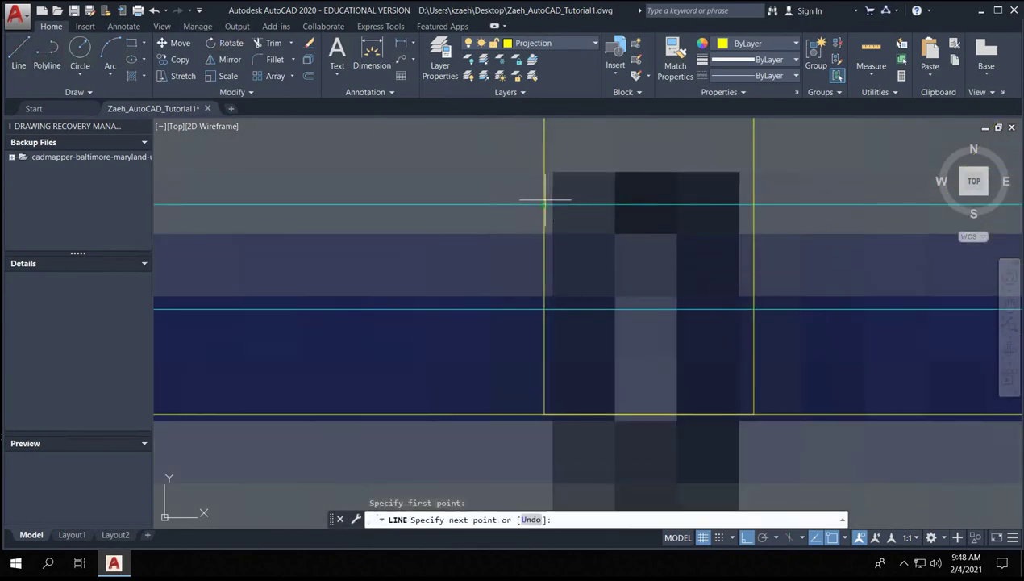
click(573, 204)
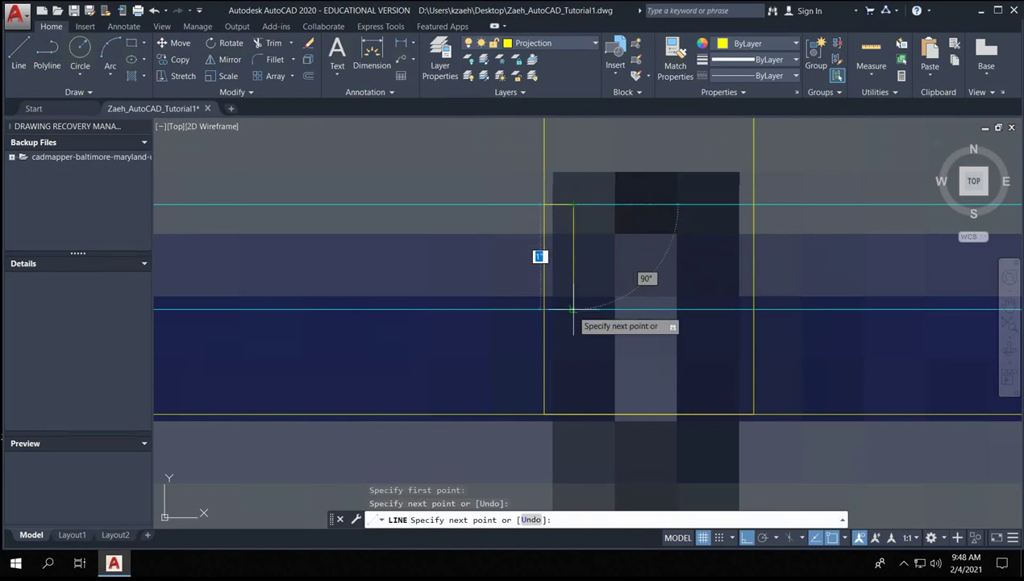
click(573, 309)
click(545, 309)
key(Return)
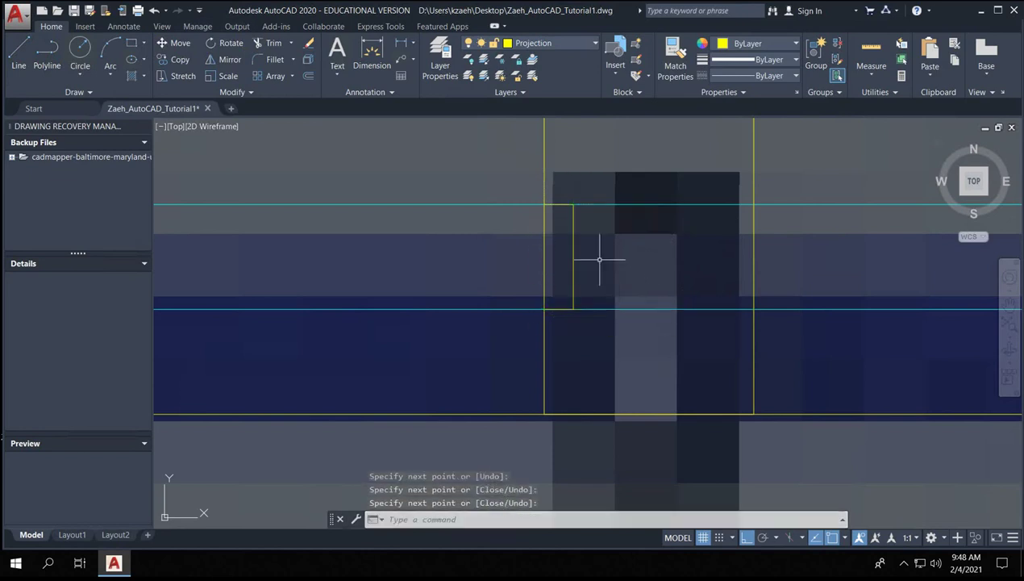
- Join the three notch segments into a single polyline
click(600, 259)
click(569, 260)
click(522, 184)
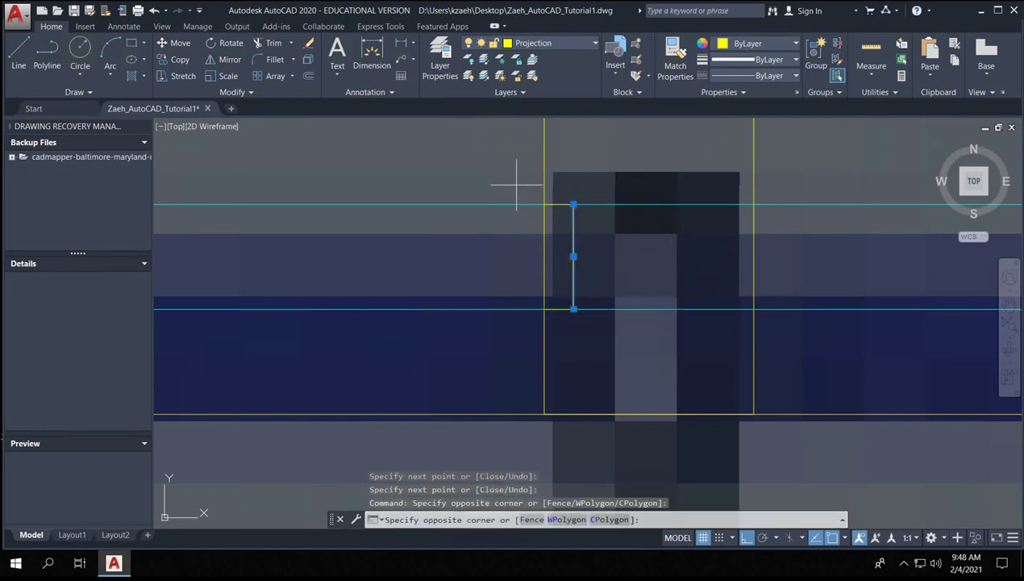
click(586, 341)
text(j)
key(Return)
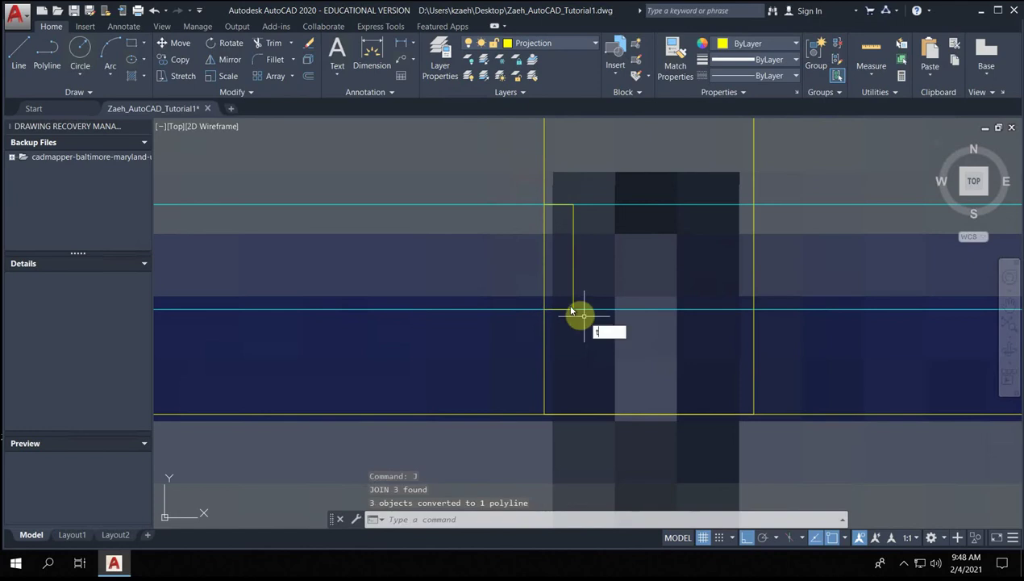
- Trim away the rectangle's original left edge behind the notch, using the notch as cutting edge
text(tr)
key(Return)
click(545, 263)
key(Escape)
key(Escape)
click(591, 256)
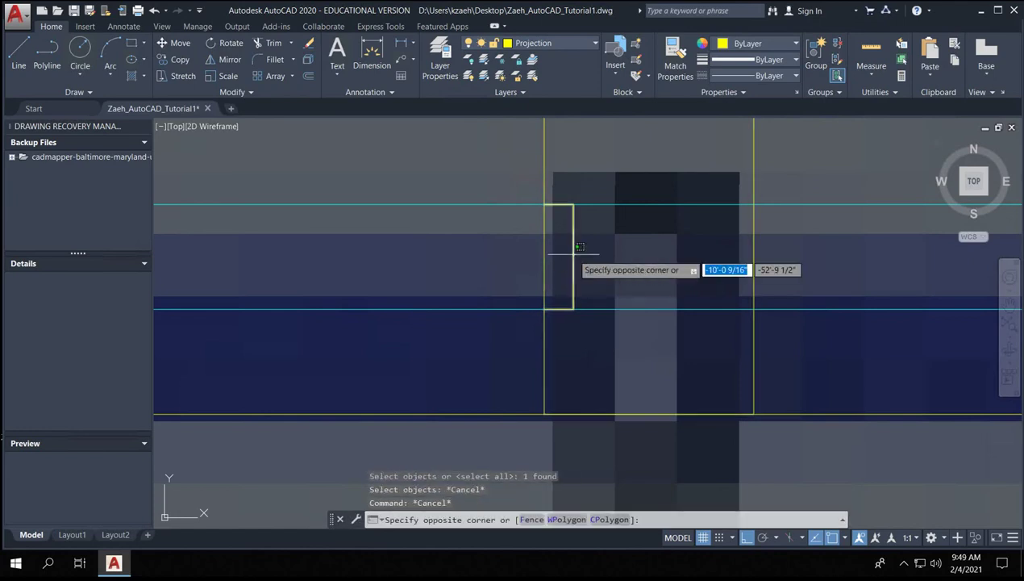
click(571, 259)
text(tr)
key(Return)
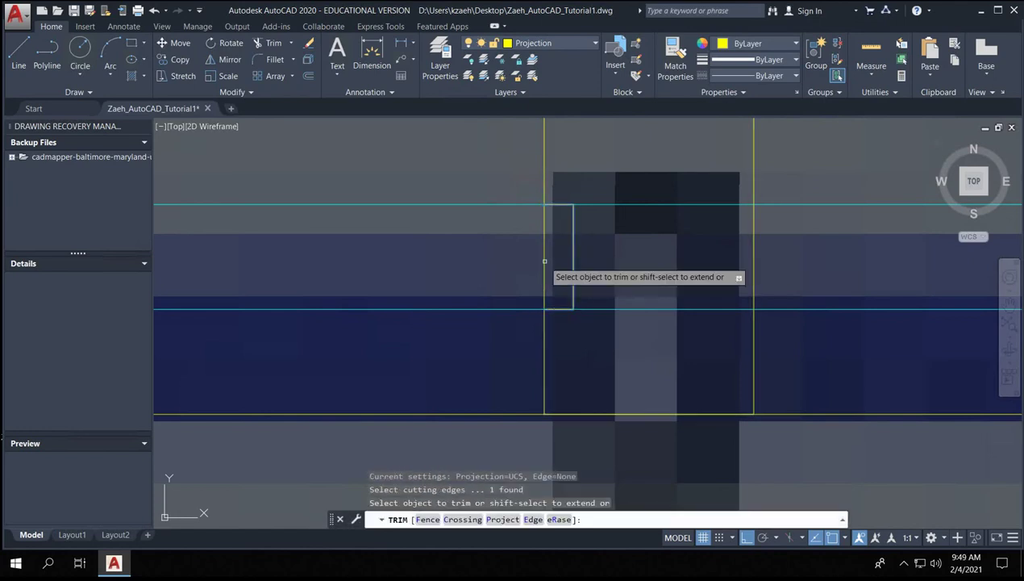
click(545, 257)
key(Escape)
scroll(533, 188, down, 2)
- Draw a temporary vertical centre line down from the rectangle's top edge midpoint
click(526, 188)
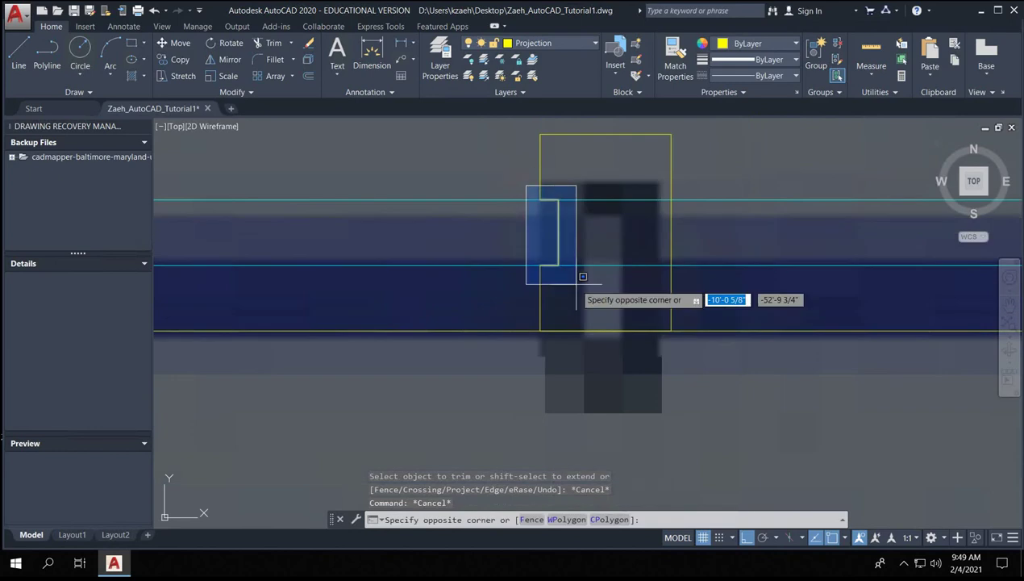
click(560, 285)
key(Escape)
text(l)
key(Return)
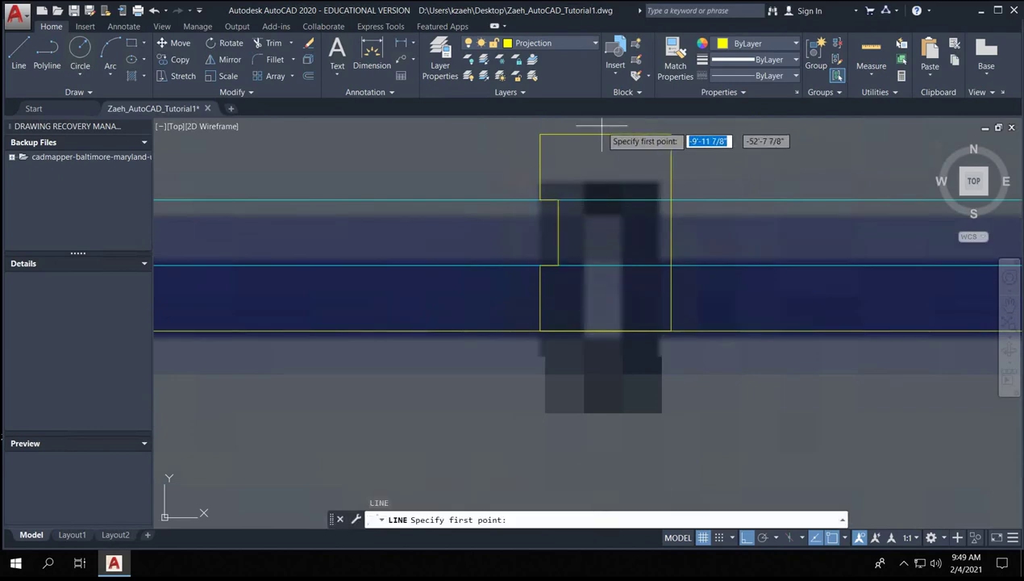
click(606, 136)
click(606, 173)
key(Escape)
- Attempt to mirror the inner notch segment about the centre line, then cancel
click(503, 176)
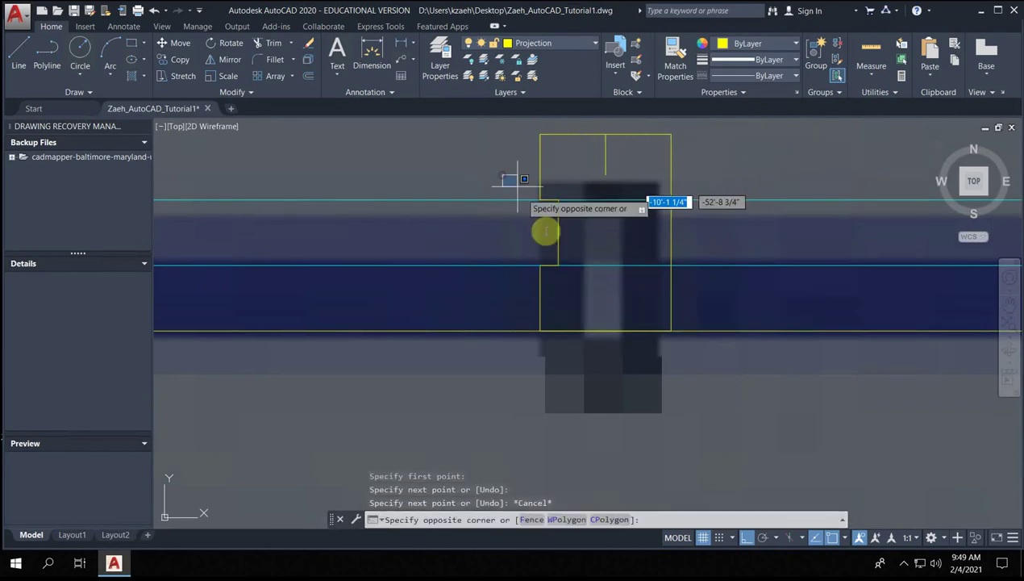
click(574, 277)
text(mi)
key(Return)
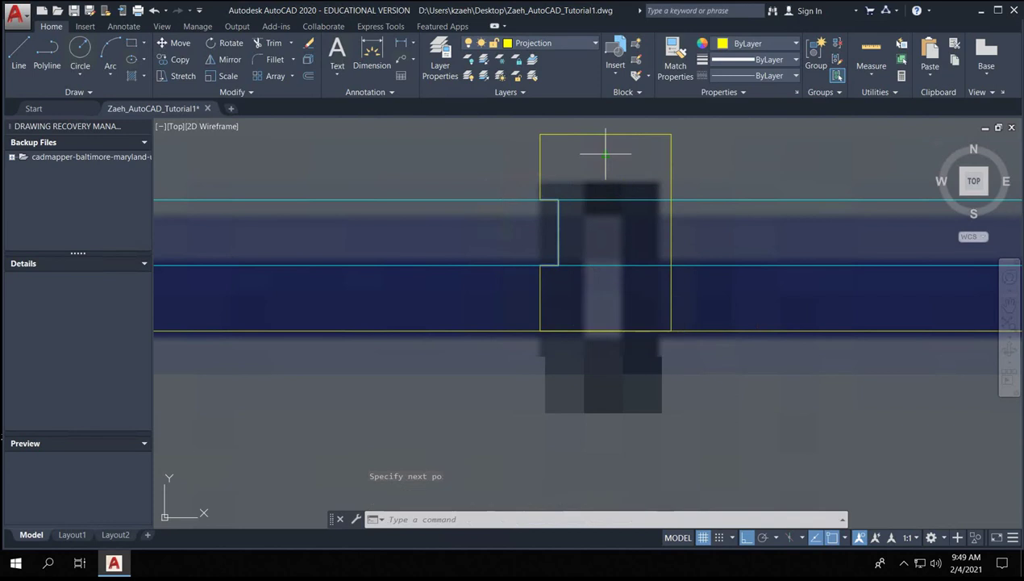
click(606, 174)
click(607, 193)
key(Escape)
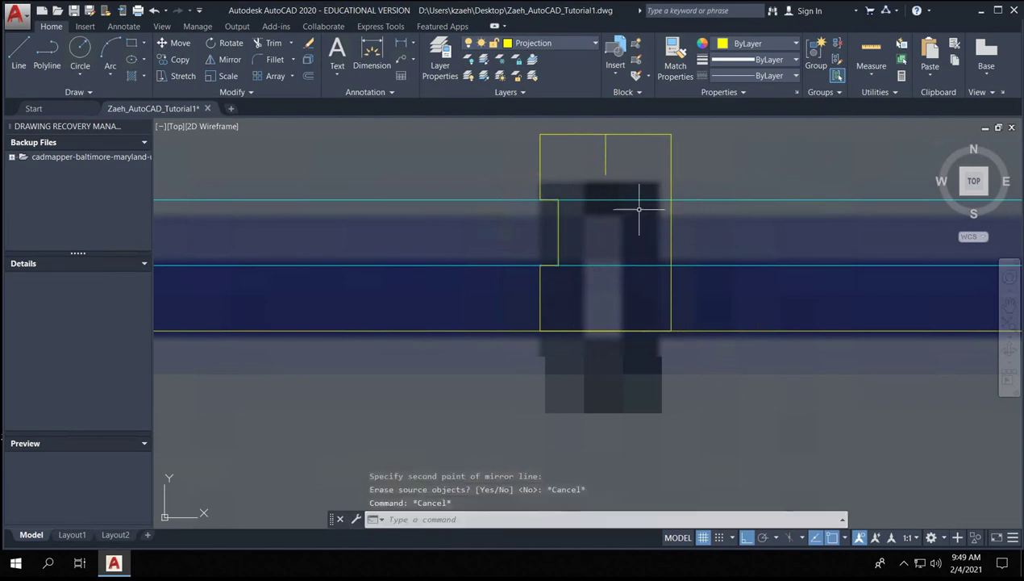
- Mirror the whole left notch about the centre line onto the right side, keeping the original
click(515, 194)
click(710, 266)
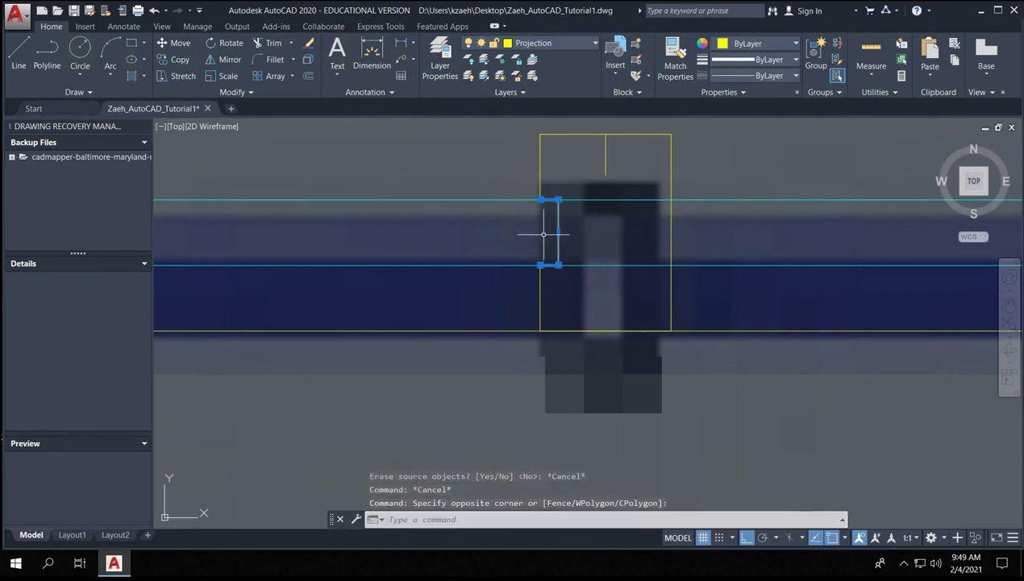
text(mi)
key(Return)
click(606, 173)
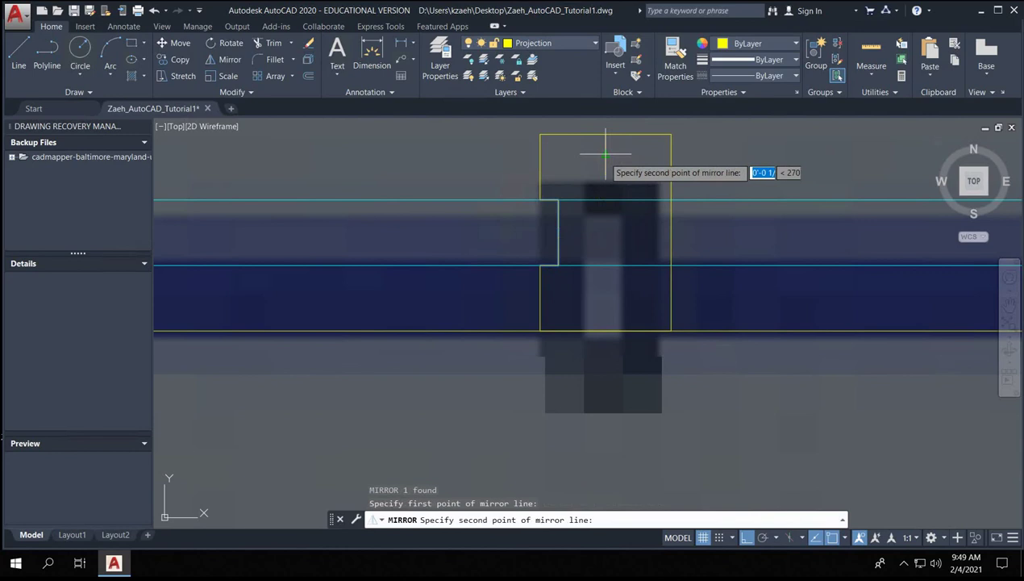
click(603, 255)
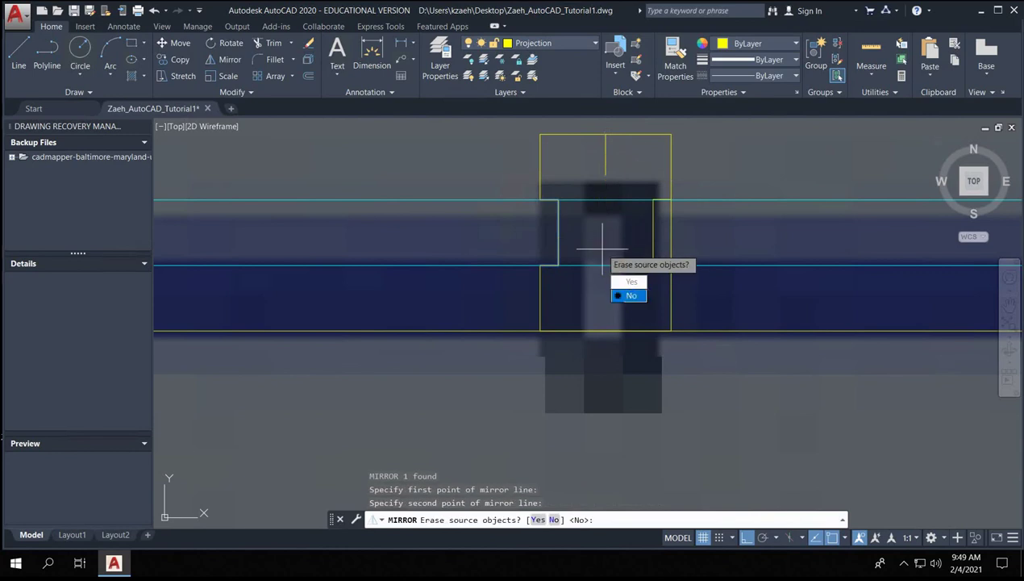
click(629, 296)
- Run TRIM against the mirrored right notch, then erase the temporary centre line
click(657, 224)
text(tr)
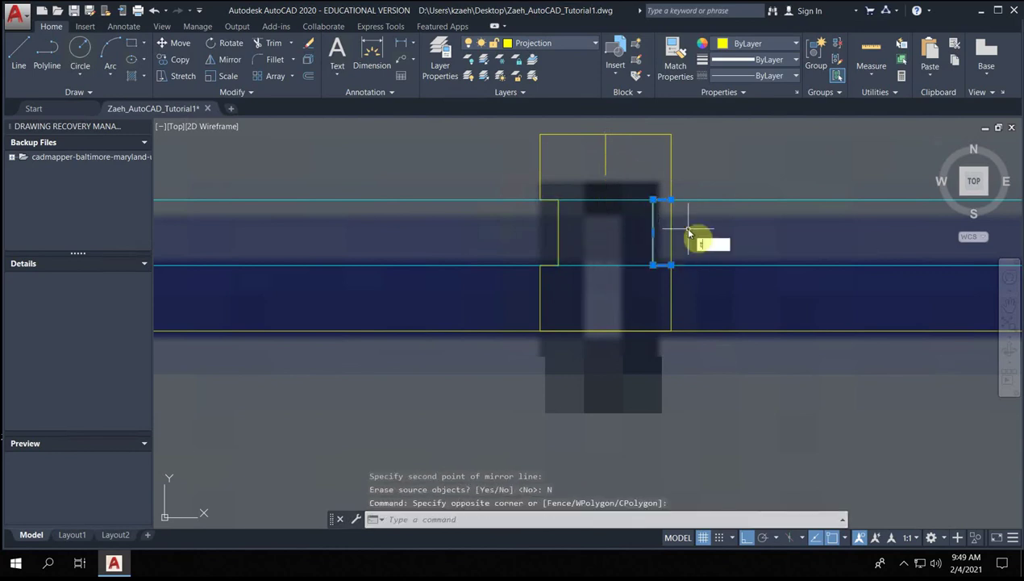
key(Return)
key(Escape)
click(633, 179)
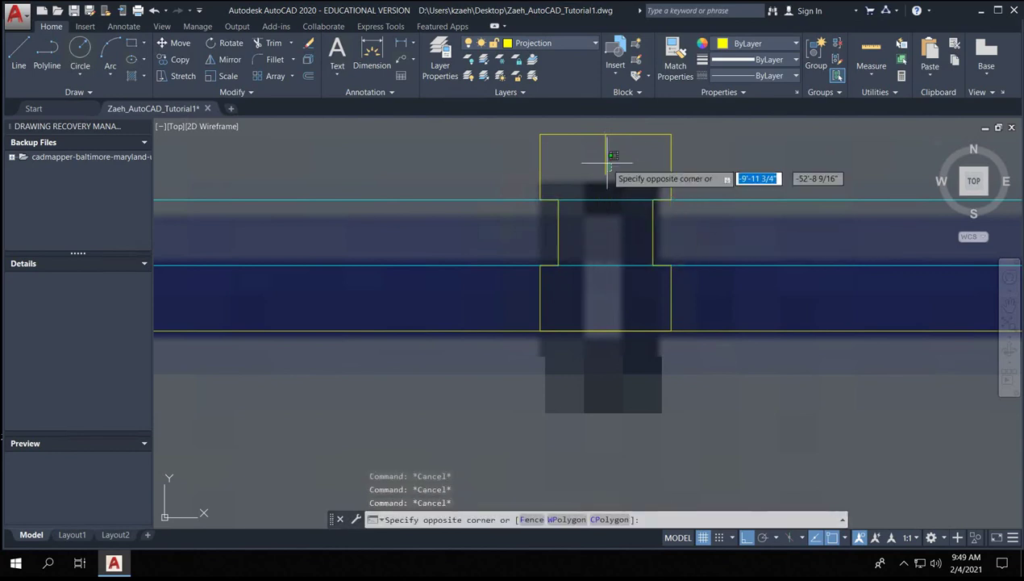
click(598, 158)
key(Delete)
- Join all pieces of the mullion outline into one polyline
scroll(632, 256, down, 5)
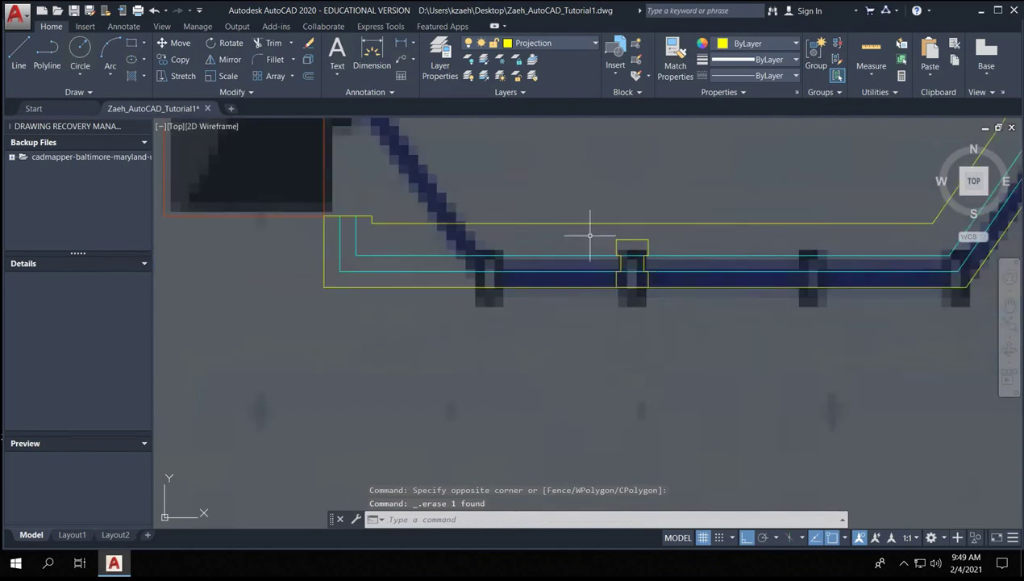
scroll(621, 242, up, 7)
scroll(621, 241, down, 3)
click(600, 202)
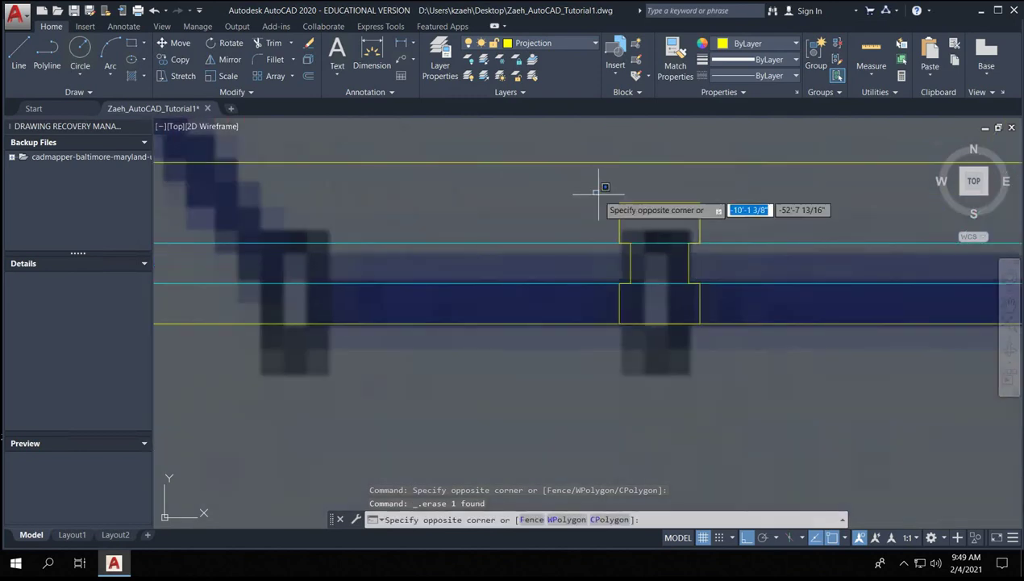
click(728, 390)
text(J)
key(Return)
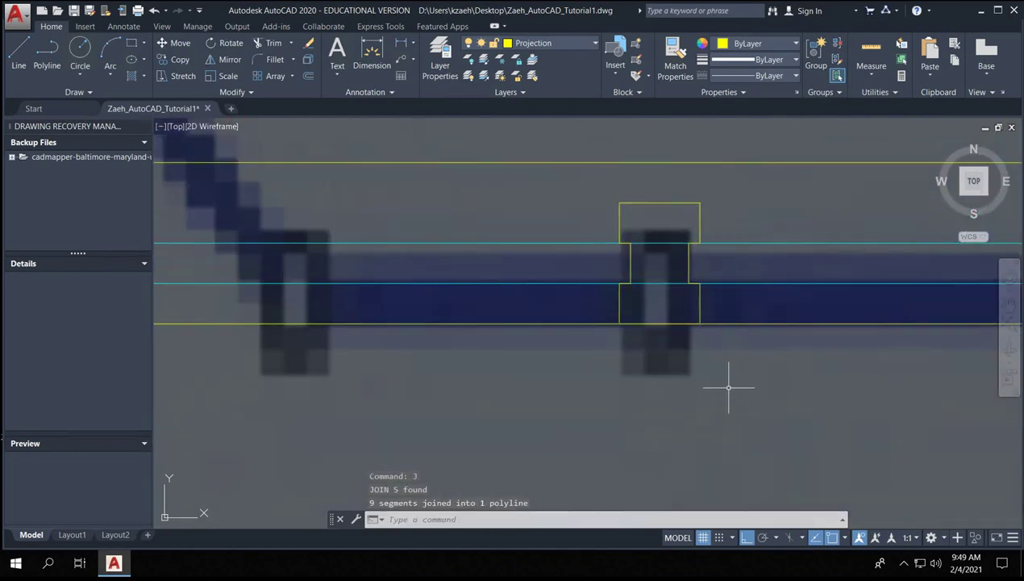
- Define the outline as block 'storfront mullion' with its base point specified on screen
click(619, 214)
text(BLO)
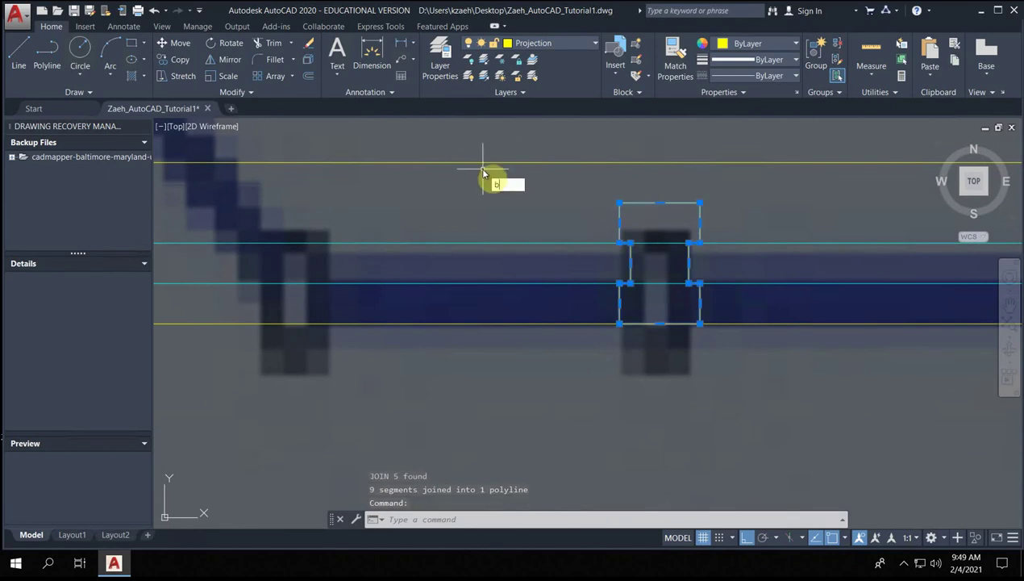
text(CK)
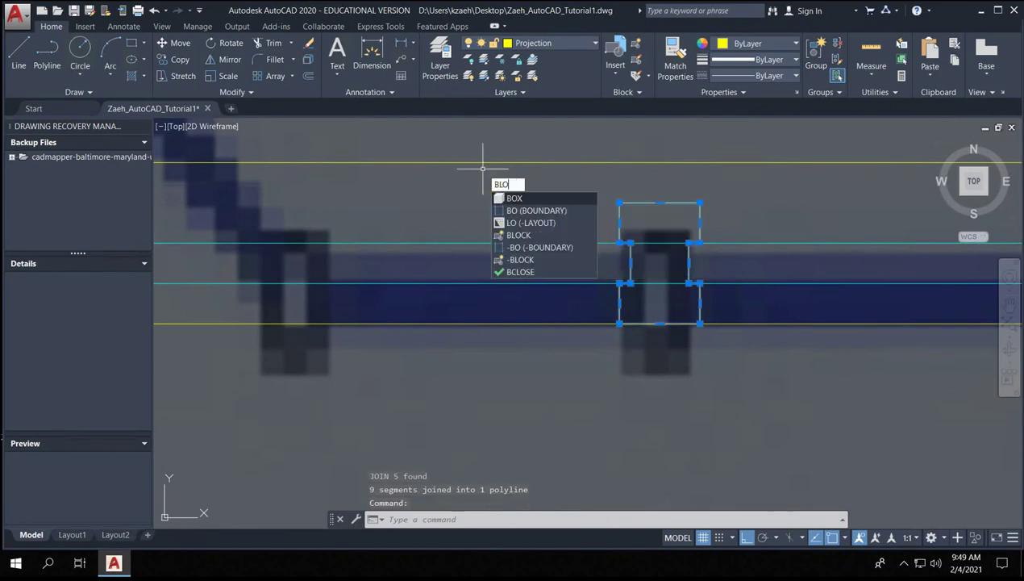
key(Return)
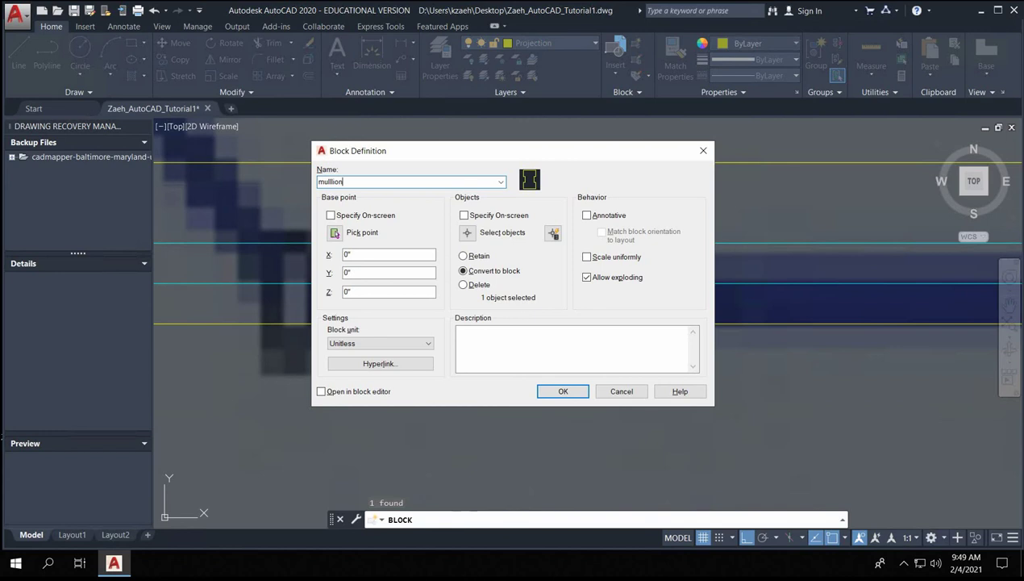
text(storfront)
click(329, 216)
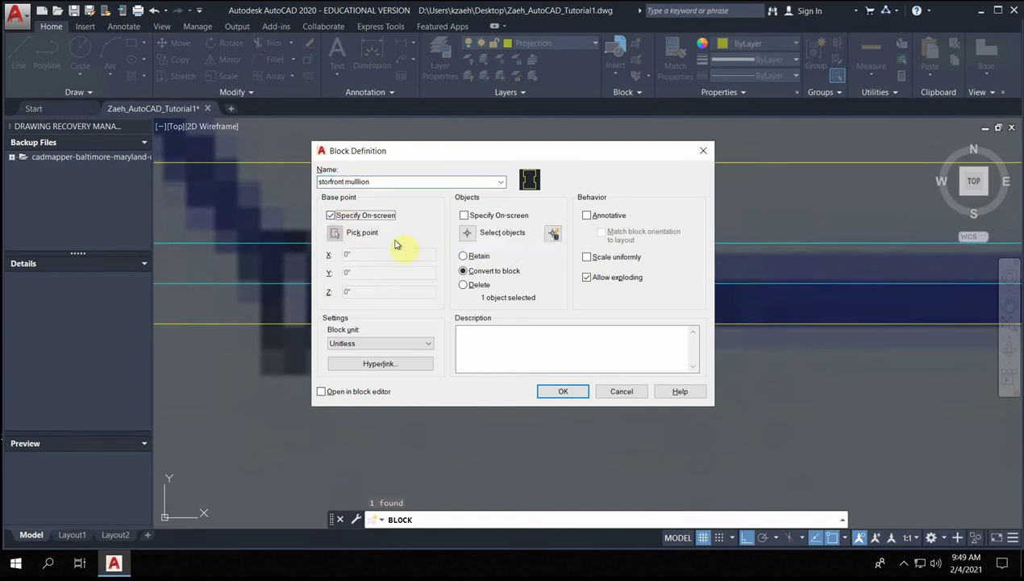
click(573, 390)
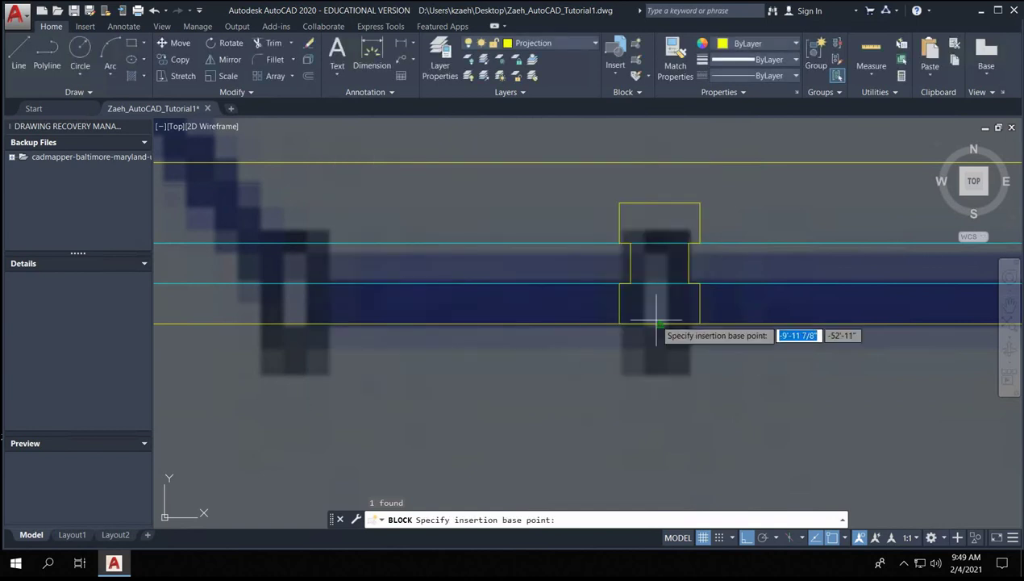
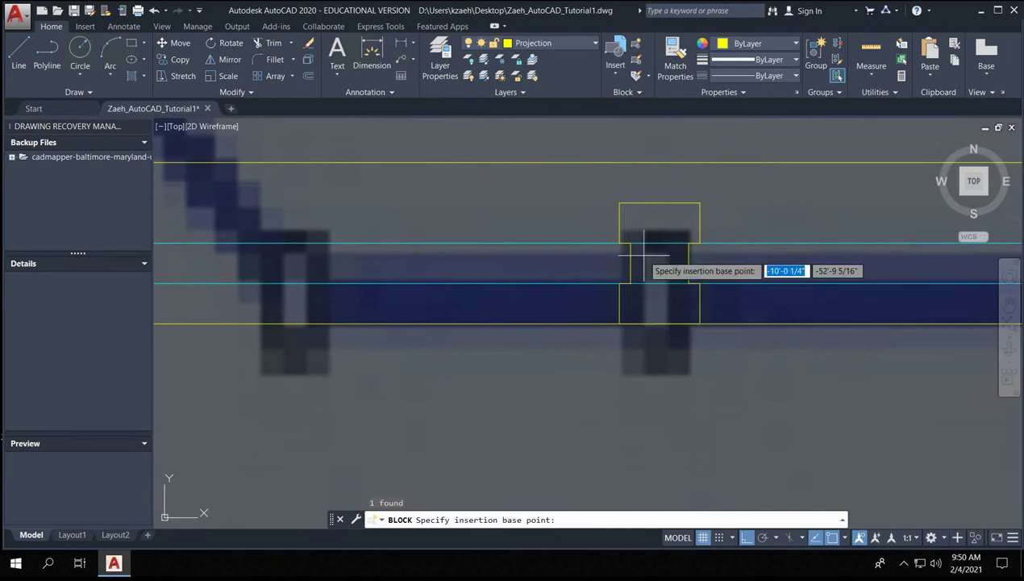
- Define the windowed mullion outline as block 'Window Mullion', based at its bottom-edge midpoint
click(656, 325)
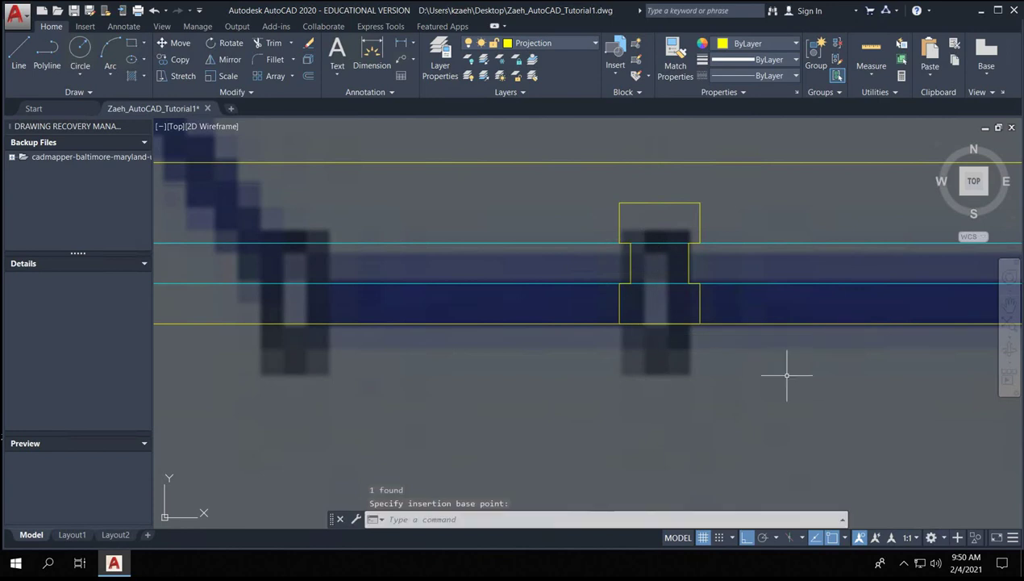
text(b)
key(Return)
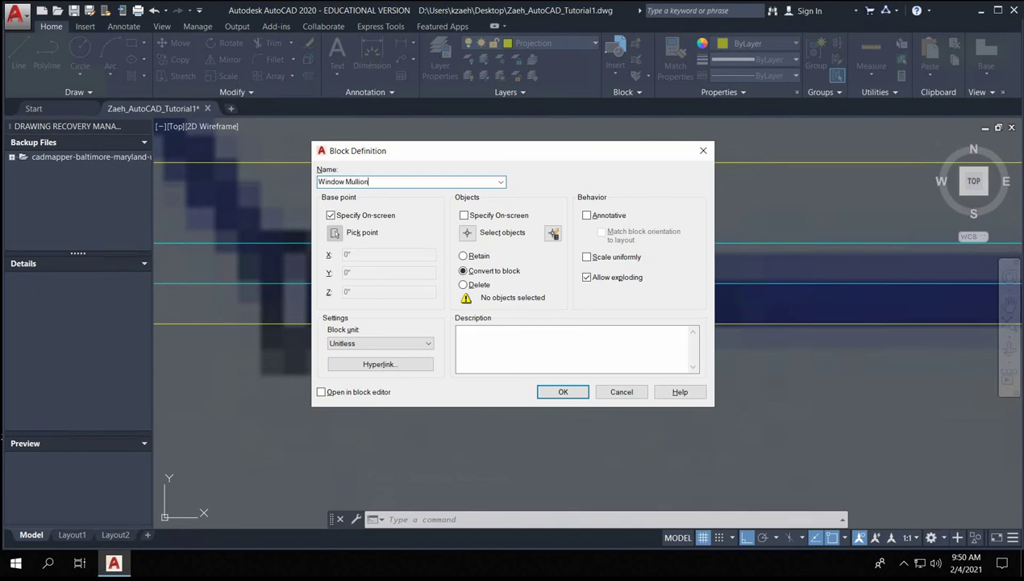
click(558, 391)
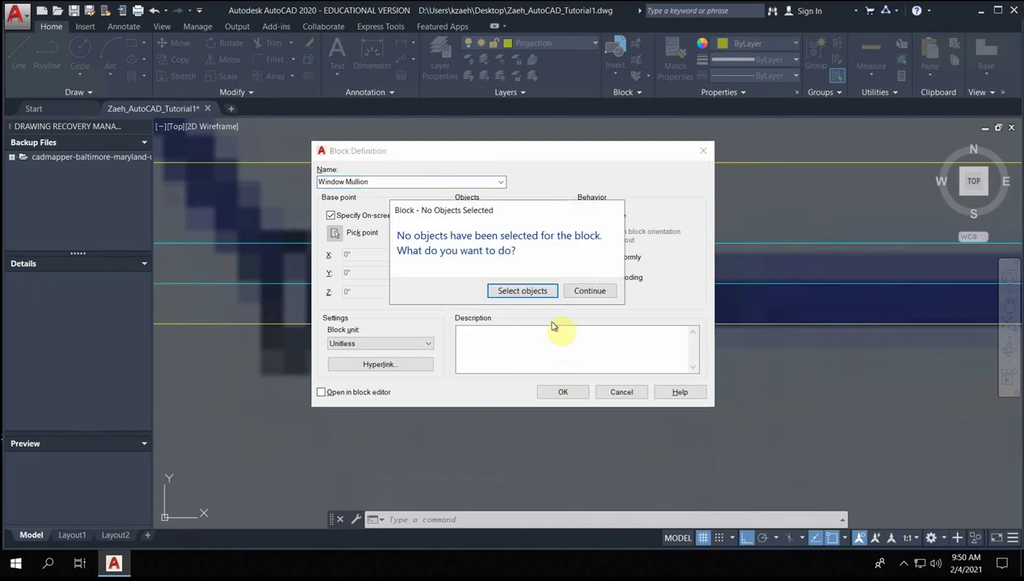
click(528, 291)
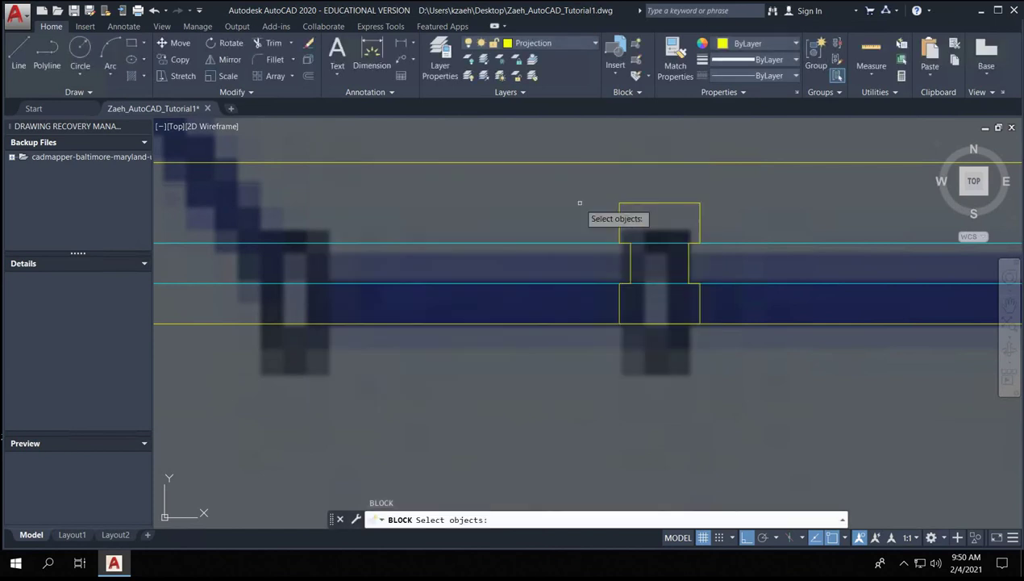
click(562, 152)
click(759, 386)
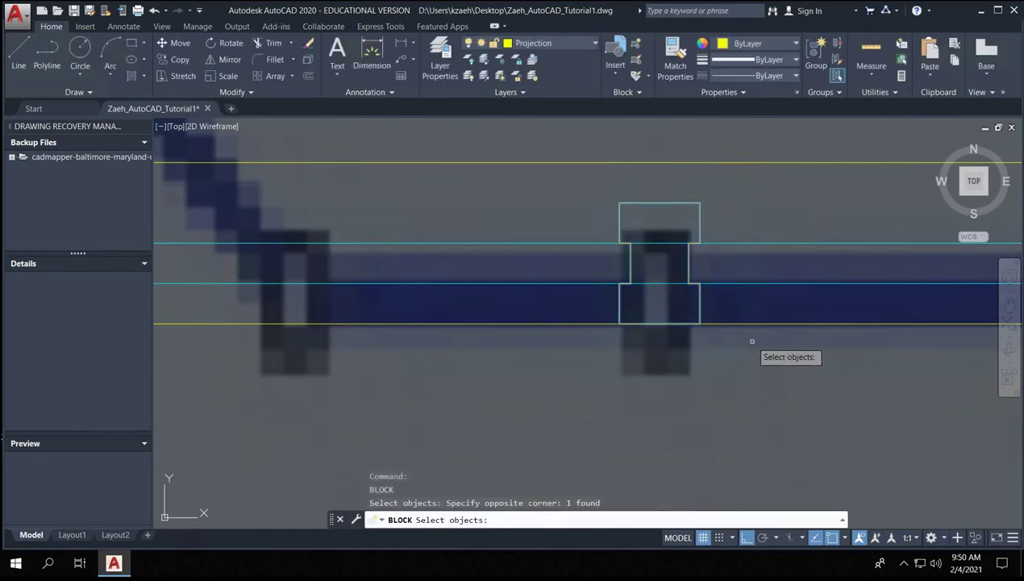
key(Return)
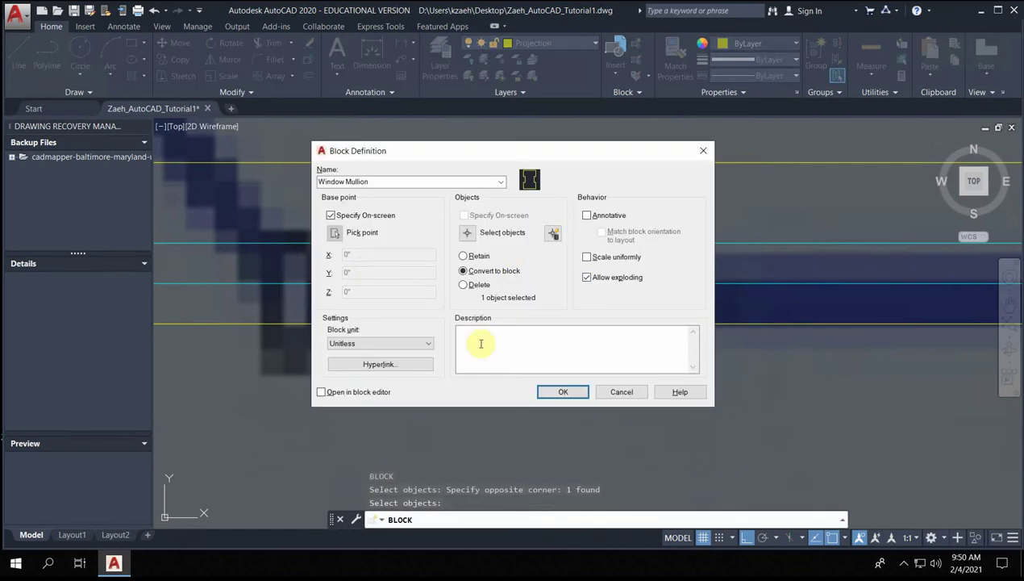
click(563, 392)
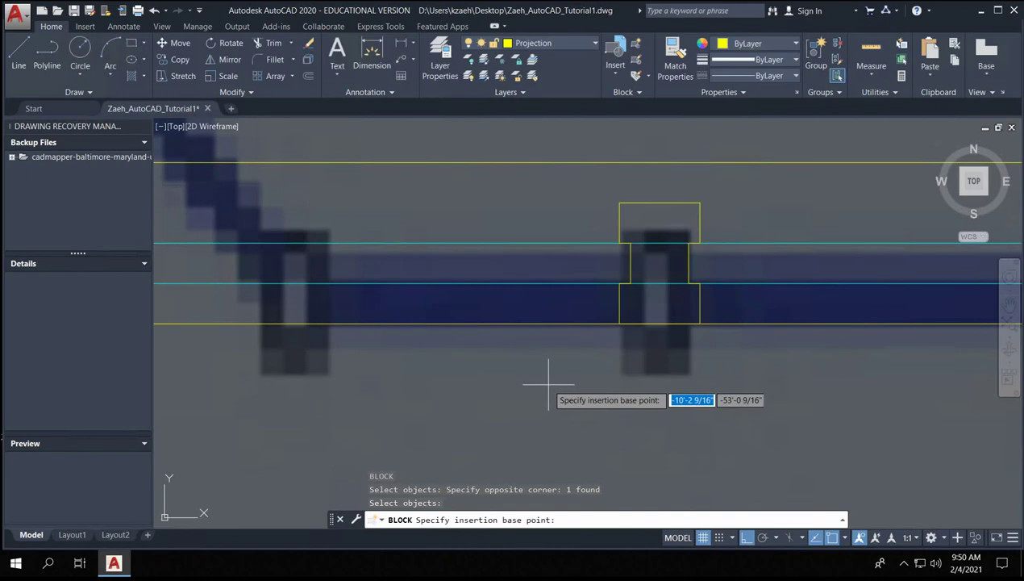
click(659, 323)
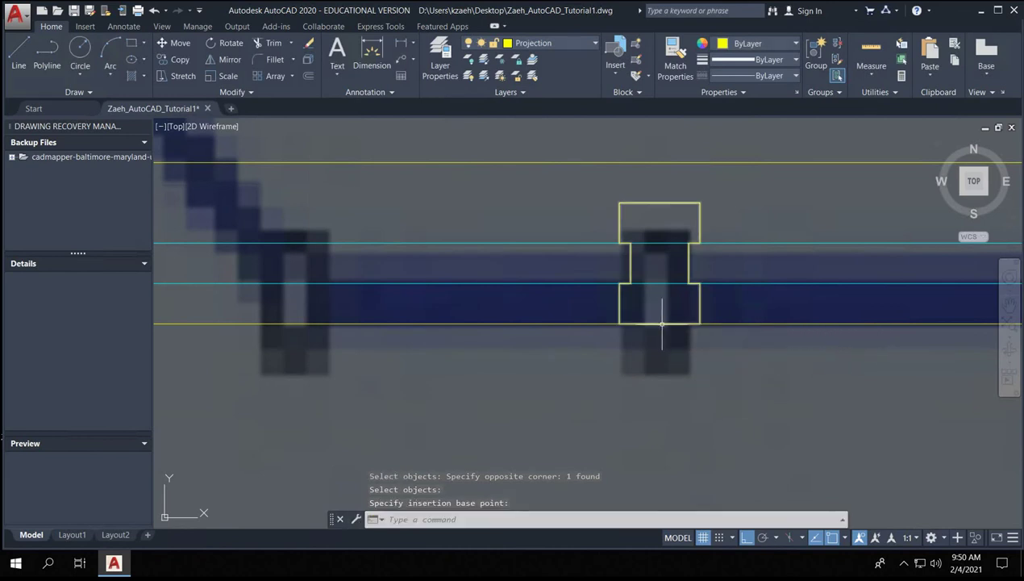
key(Return)
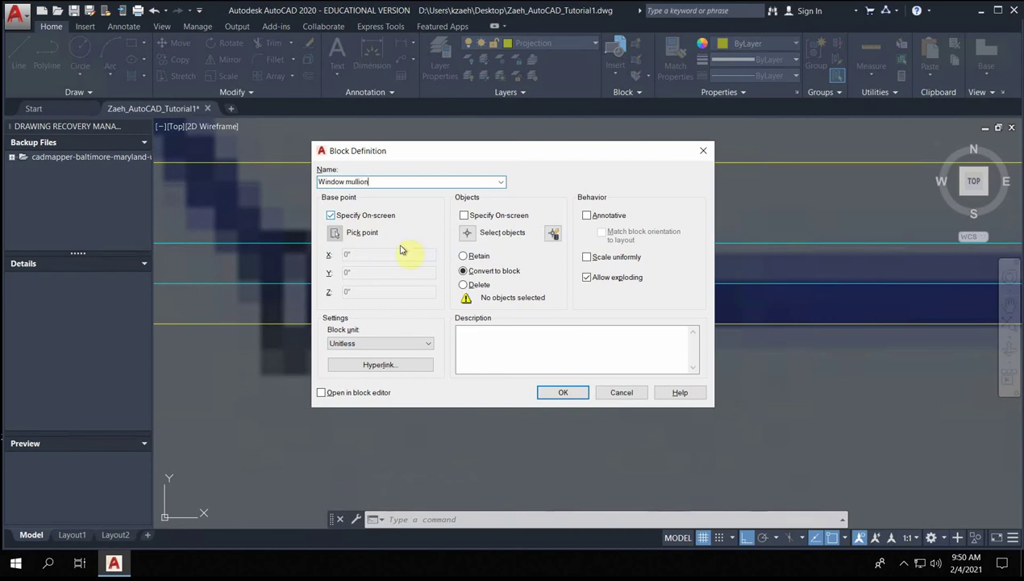
- Reselect the mullion outline for the Window mullion block and confirm the definition
click(564, 391)
click(523, 291)
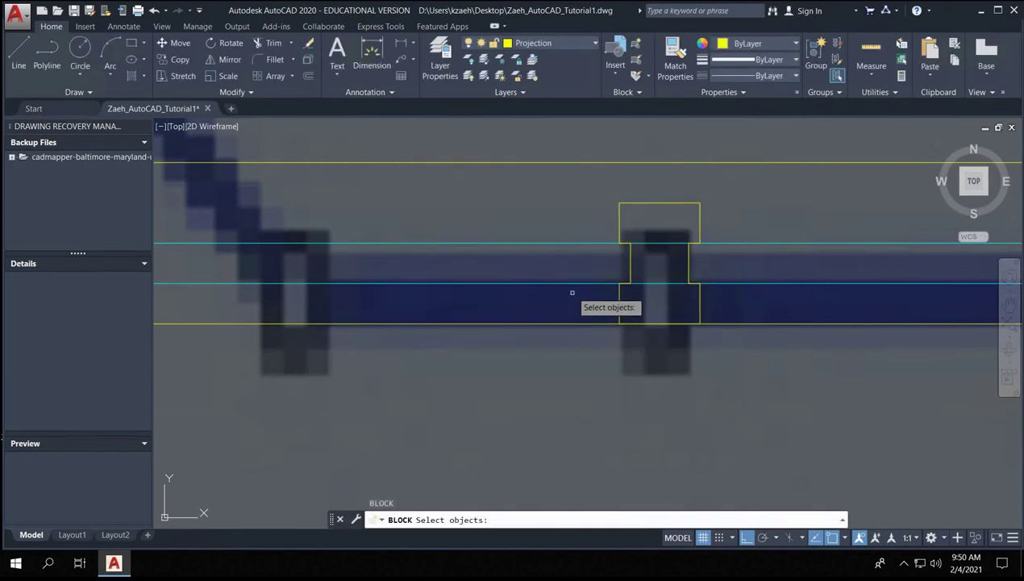
click(632, 204)
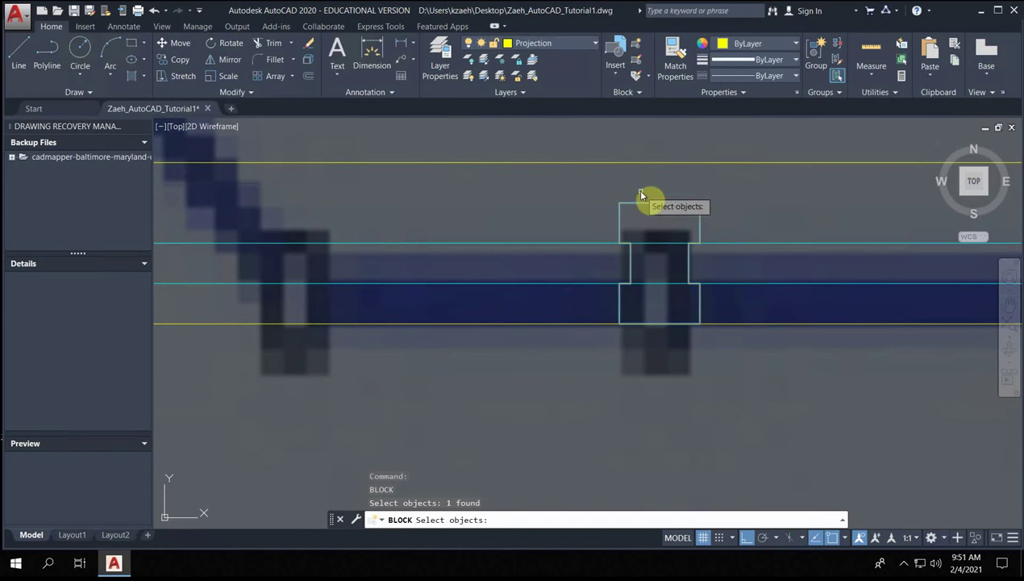
key(Return)
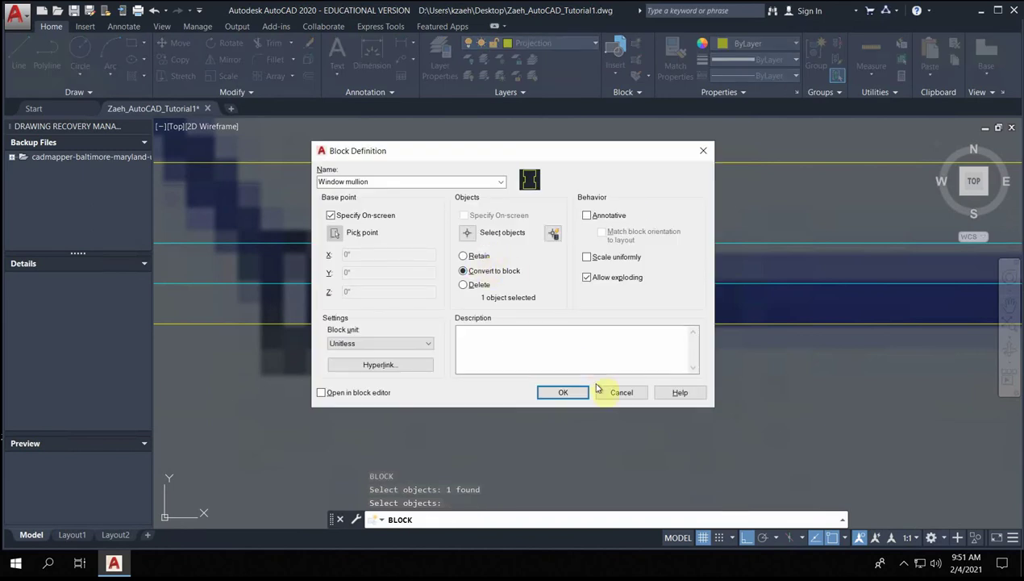
click(569, 391)
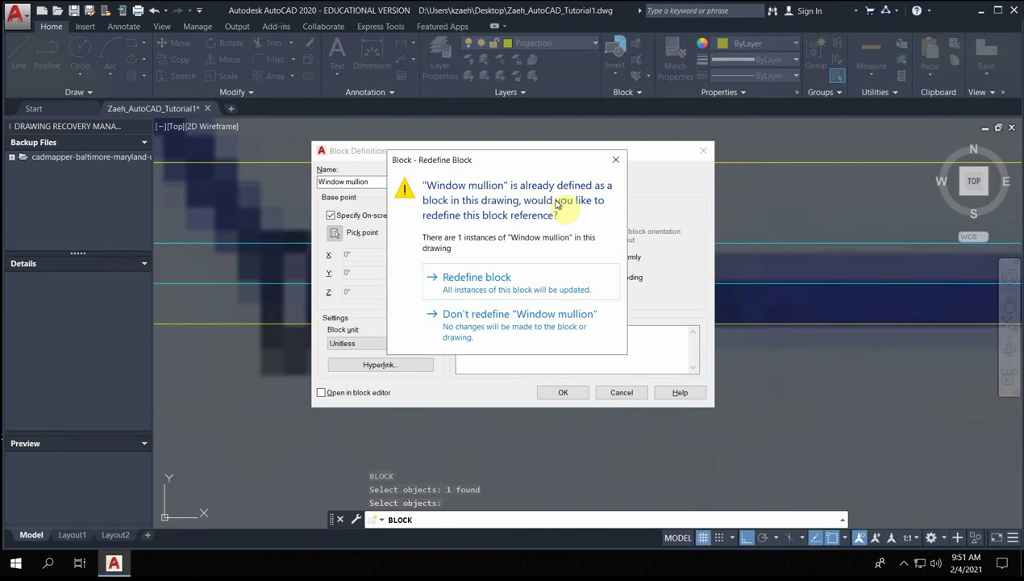
- Dismiss the circular block reference error, cancel the block definition, and select the mullion block
click(509, 291)
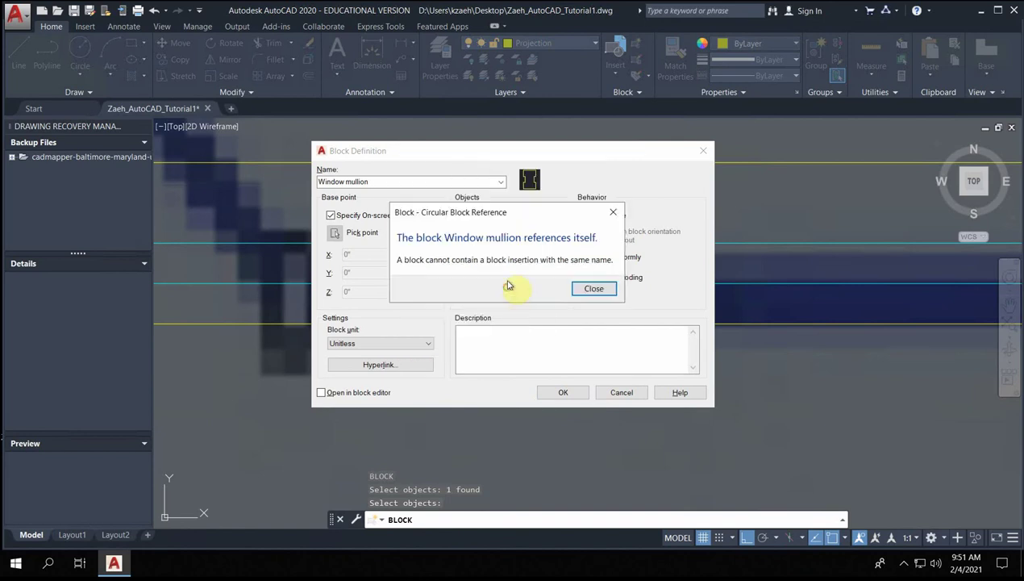
click(588, 289)
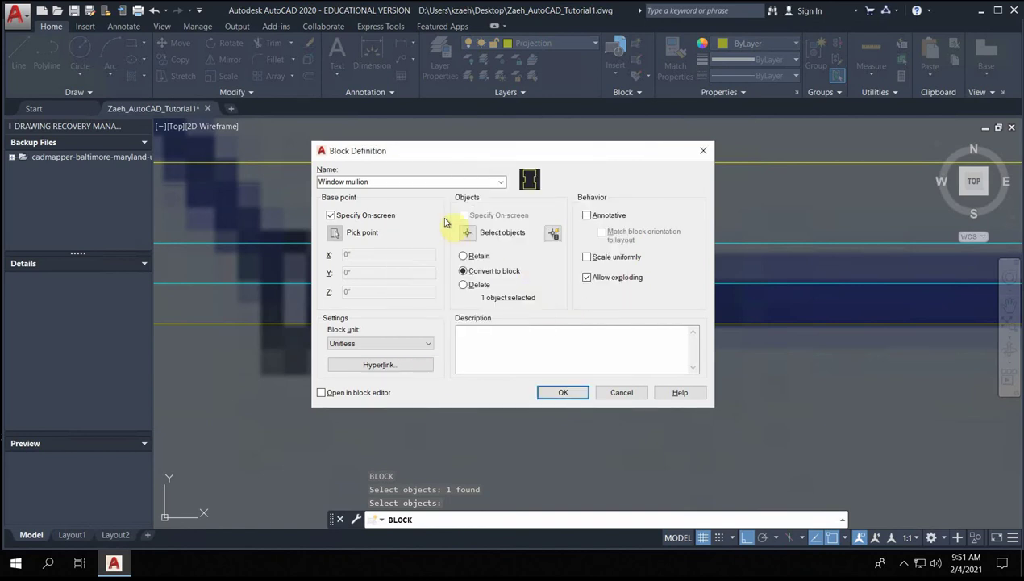
click(617, 393)
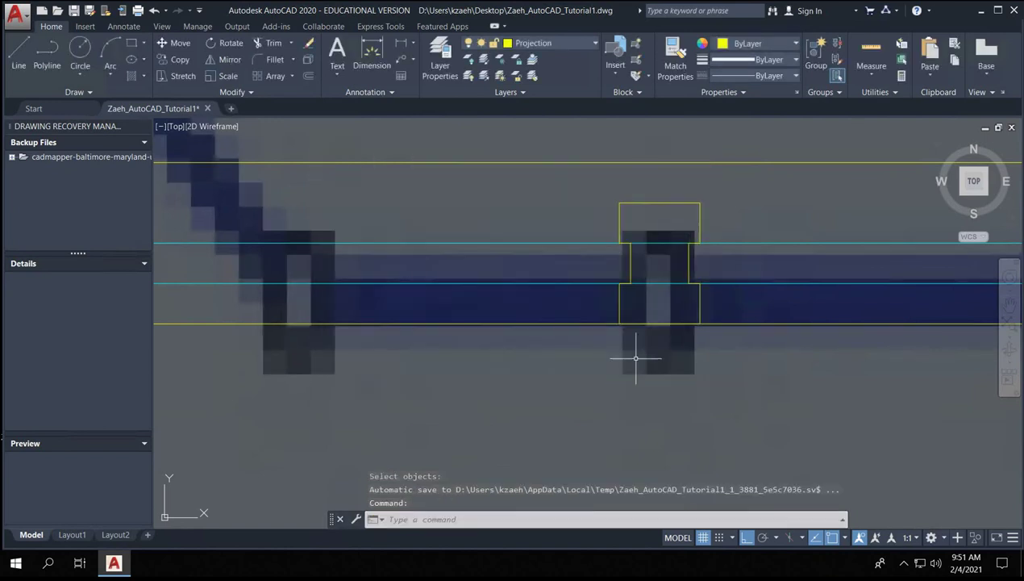
click(690, 263)
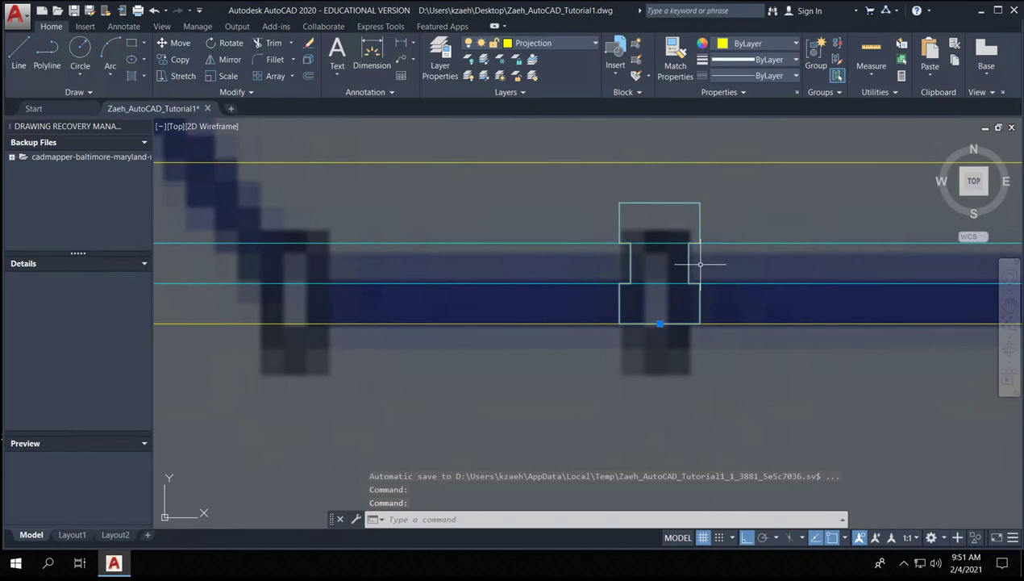
- Copy the Window Mullion block to the next mullion position along the storefront wall
text(co)
key(Return)
click(688, 264)
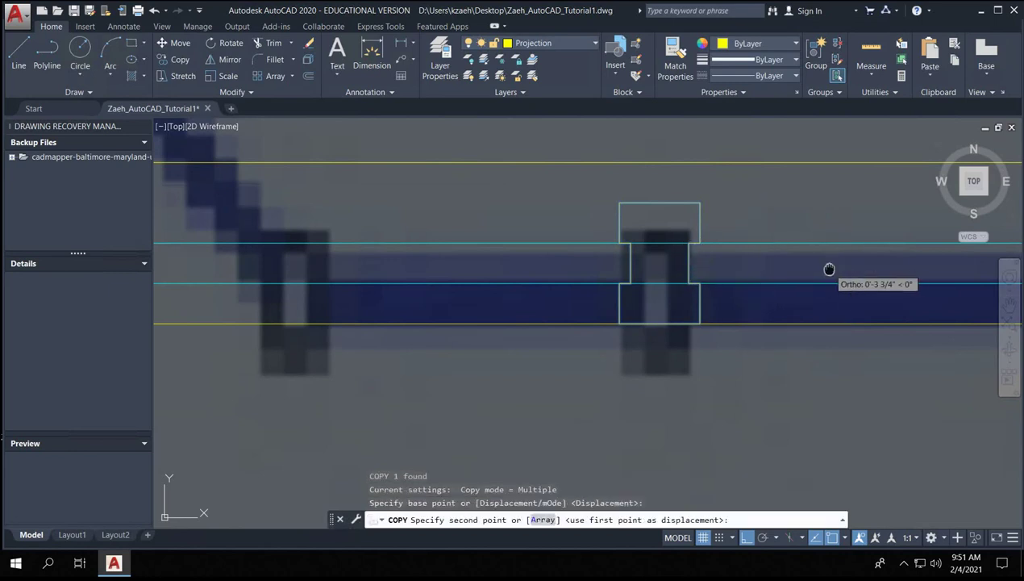
middle_drag(829, 268, 430, 260)
click(492, 236)
key(Escape)
key(Escape)
key(Escape)
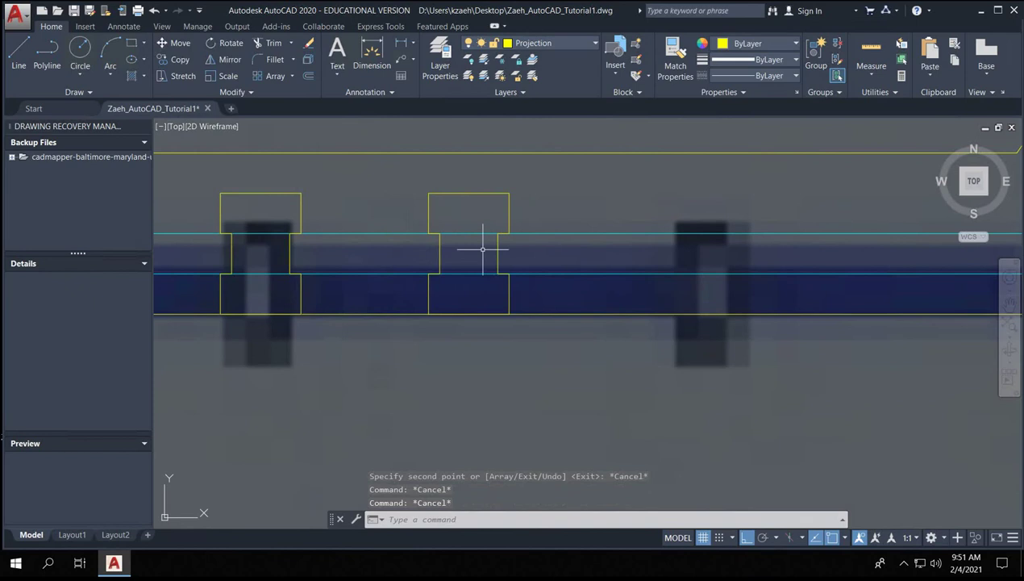
click(497, 244)
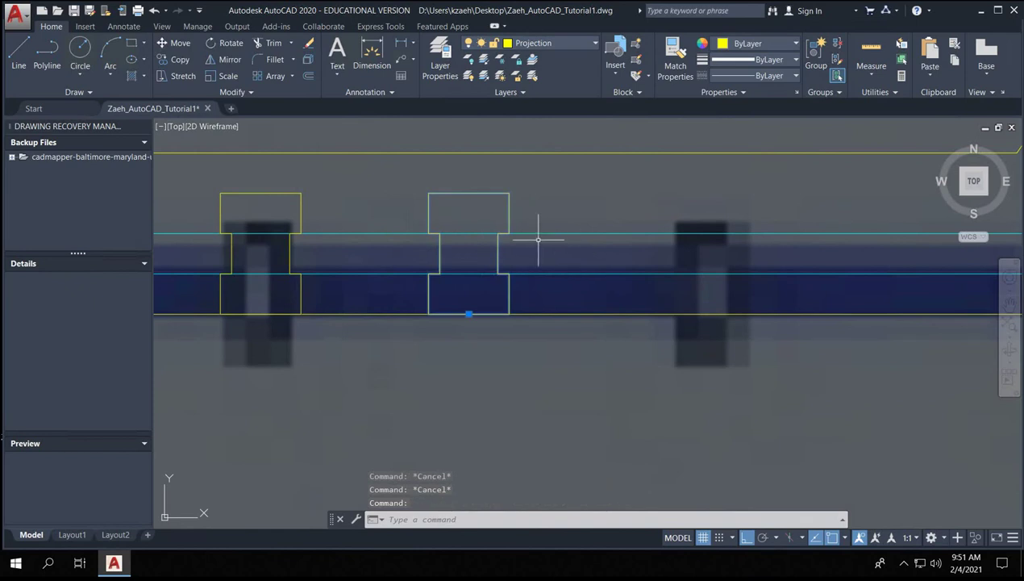
- Try BLOCKEDIT on the copied mullion, then window-select the middle mullion
text(blocked)
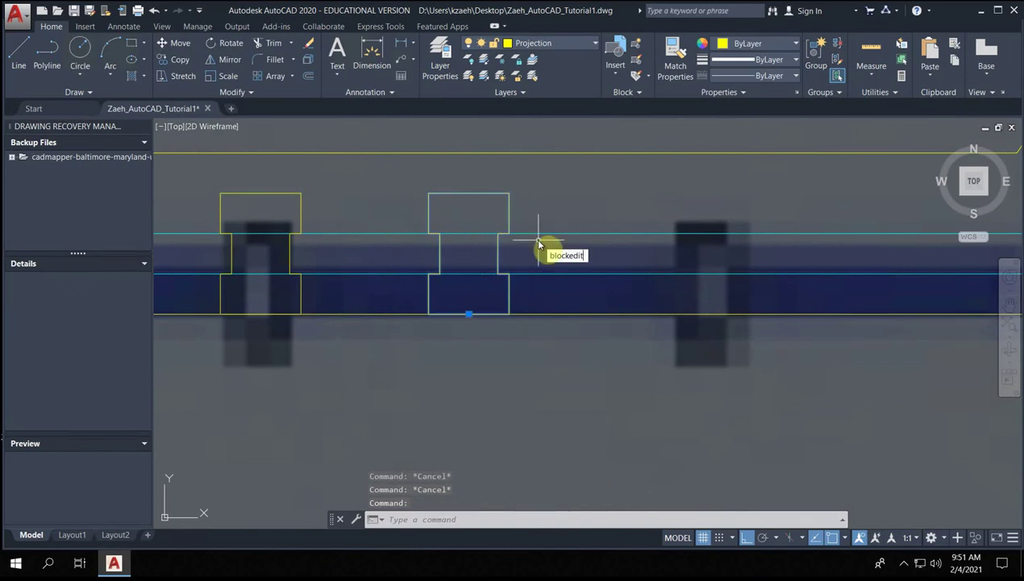
text(it)
key(Return)
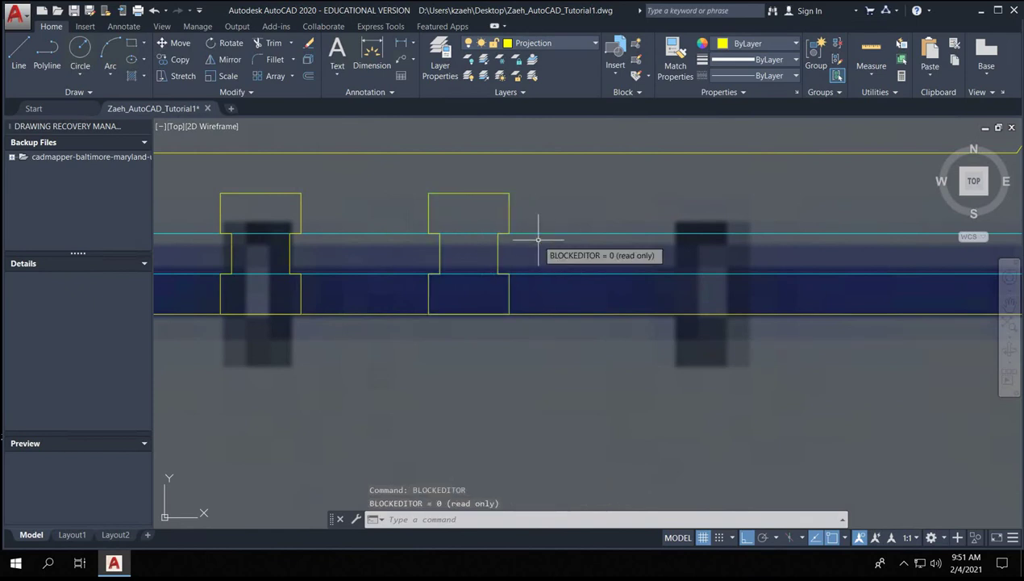
key(Escape)
key(Escape)
click(527, 251)
click(477, 249)
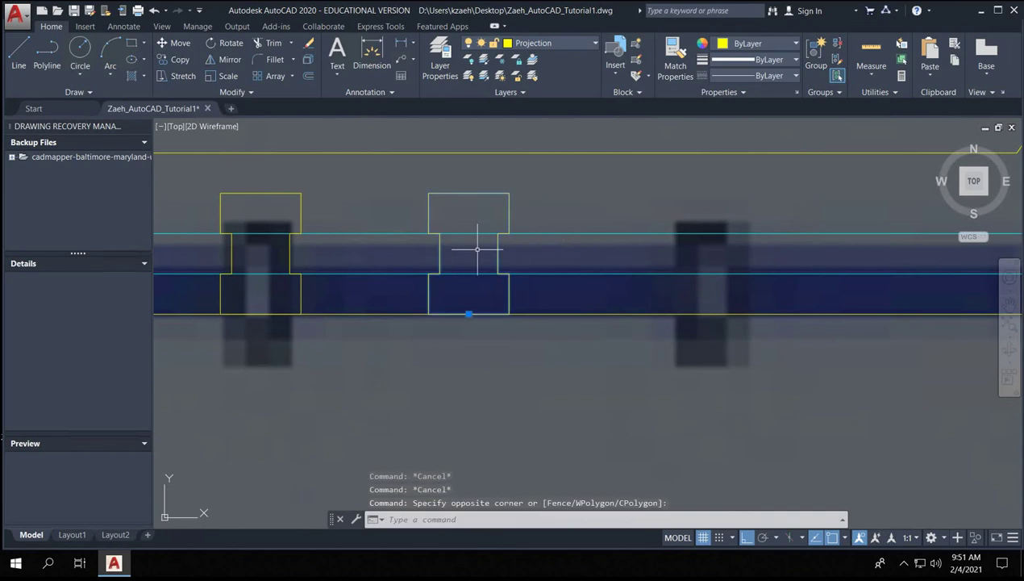
- Retry opening the block editor and reselect the middle mullion
text(EDITb)
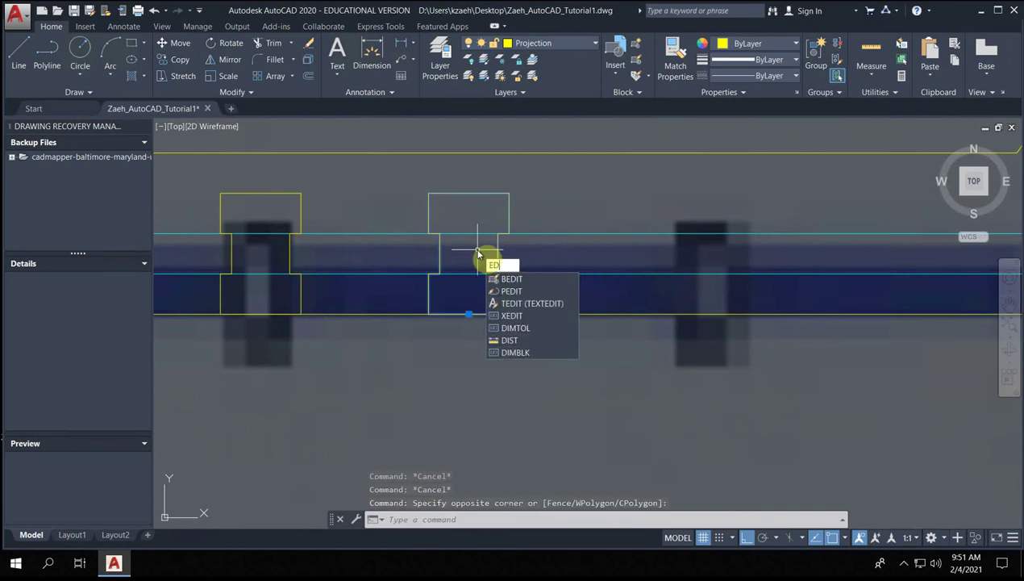
key(BackSpace)
key(BackSpace)
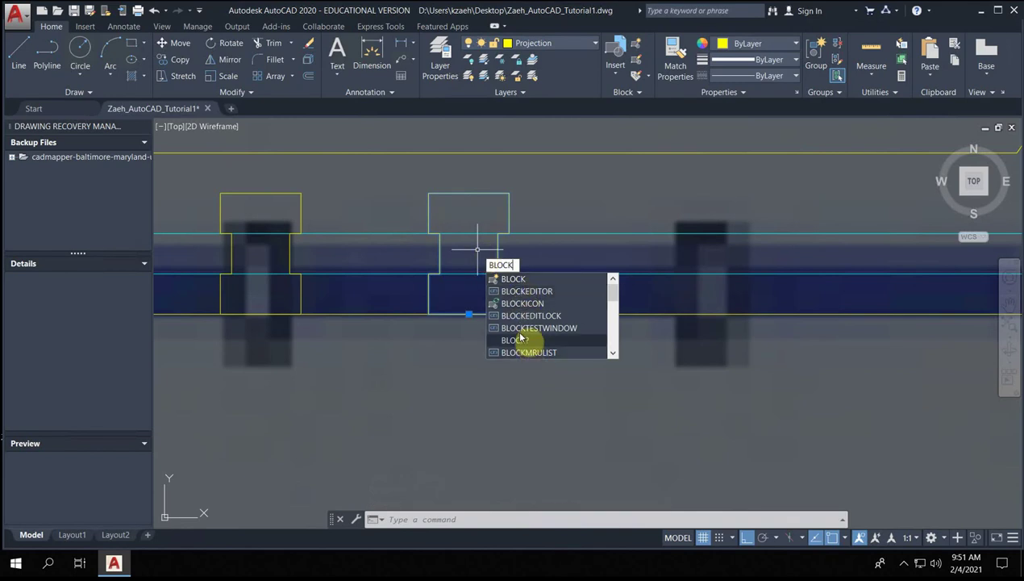
click(522, 291)
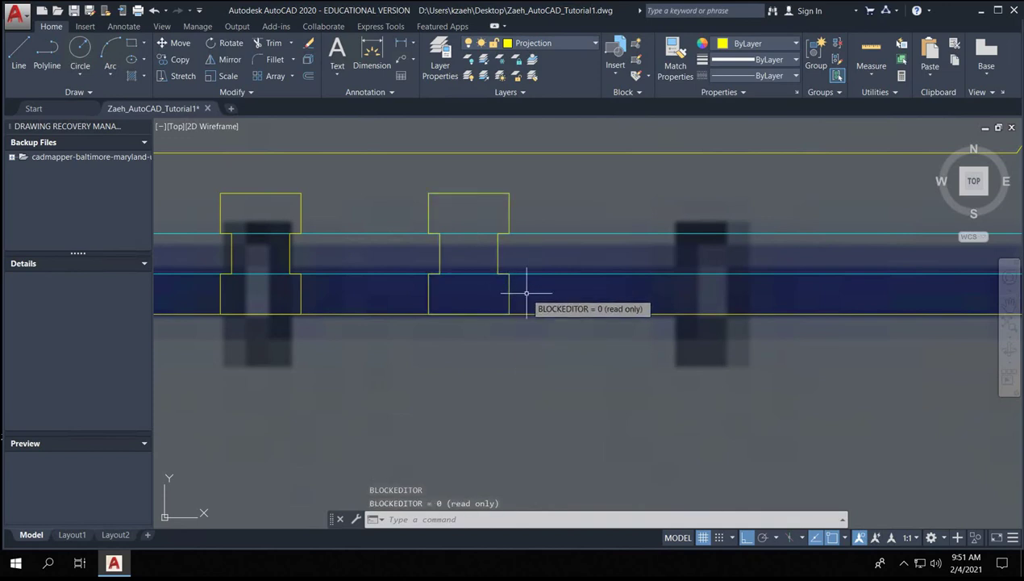
click(439, 252)
key(Escape)
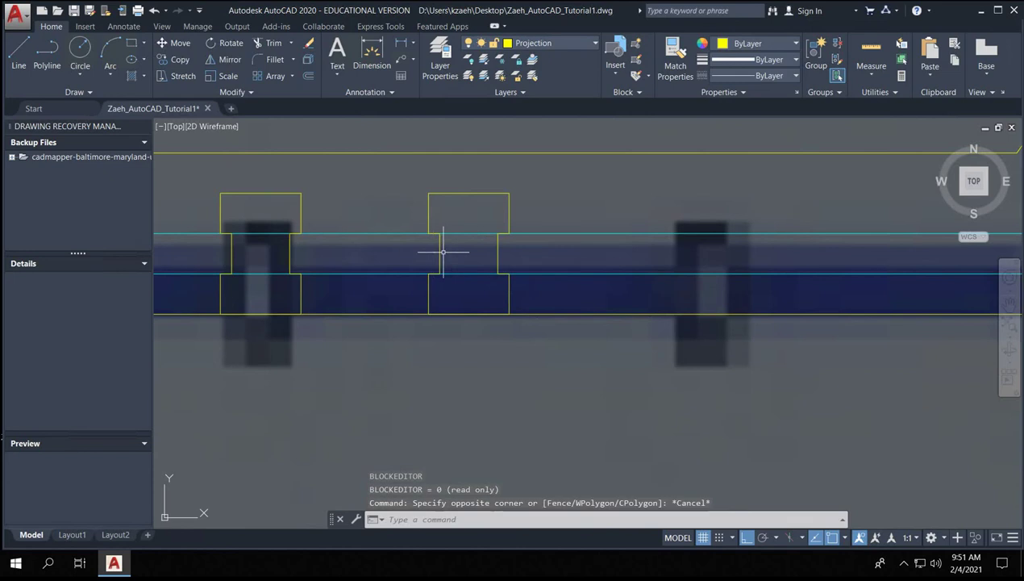
click(443, 252)
click(437, 252)
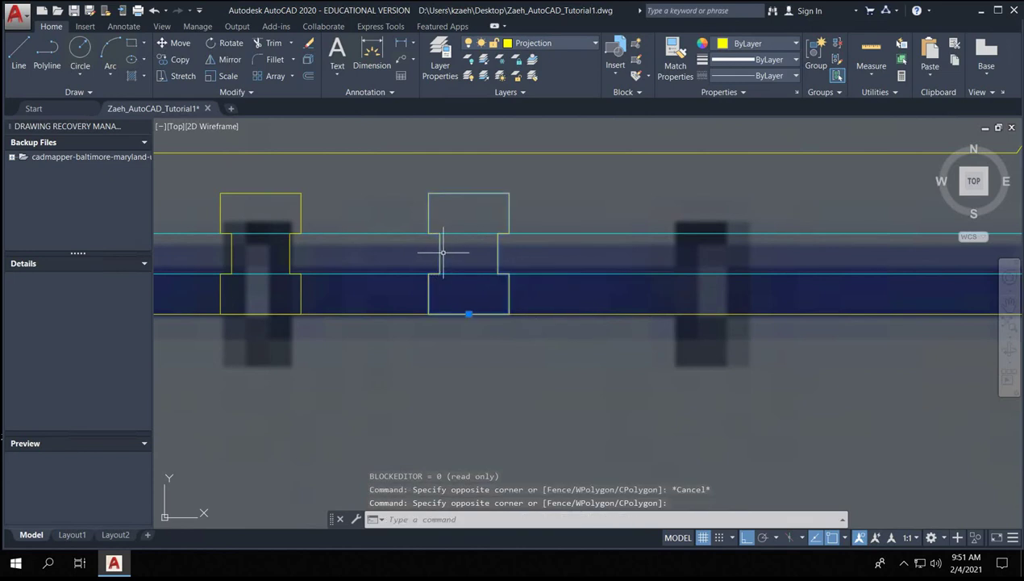
- Open the Window Mullion block in the Block Editor
double_click(439, 252)
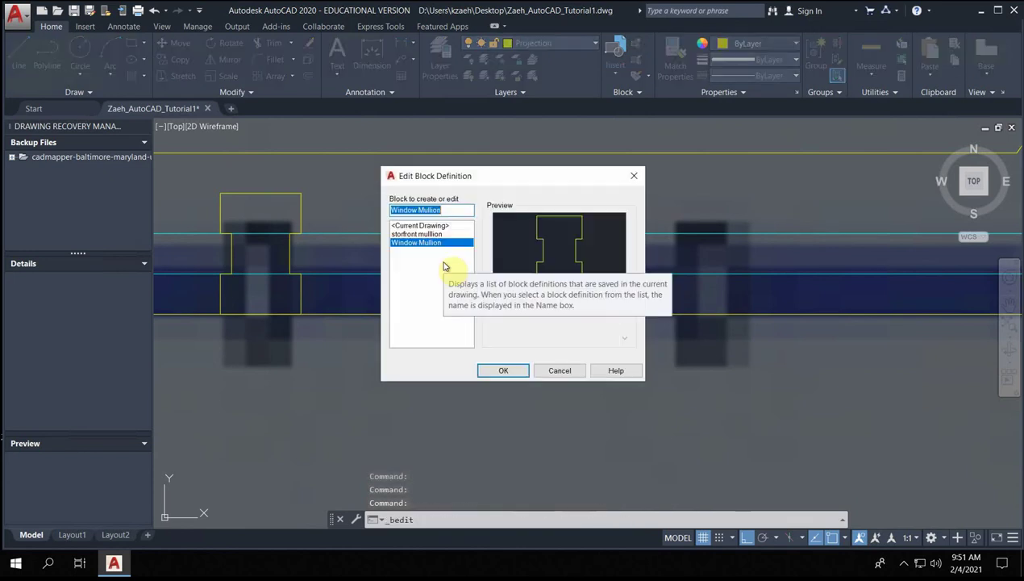
click(560, 371)
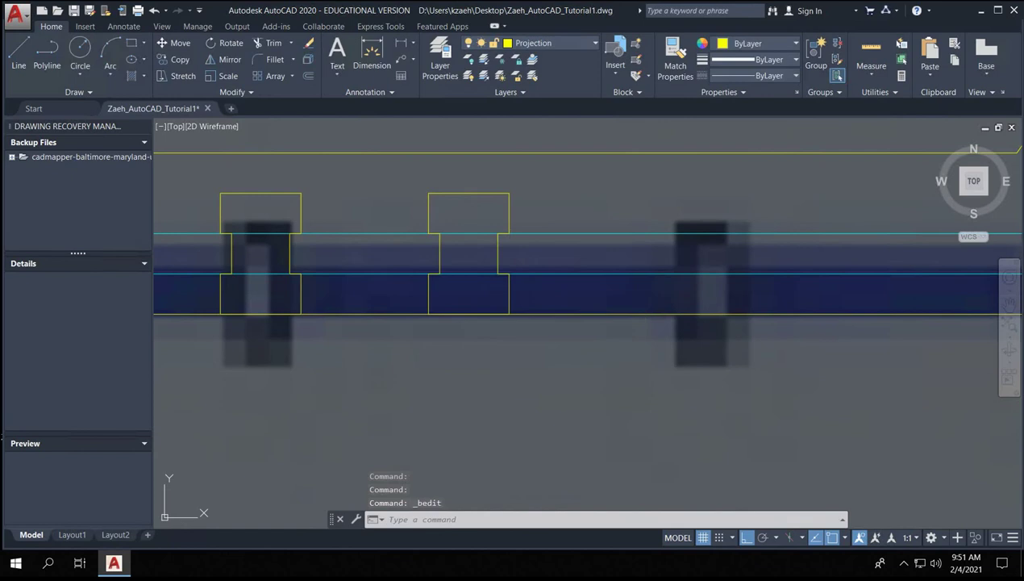
double_click(496, 258)
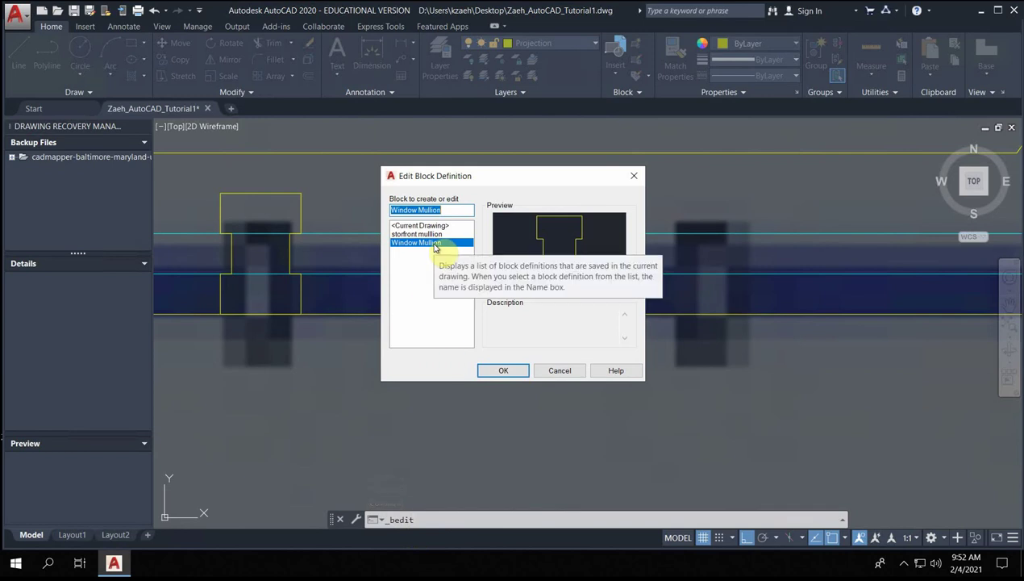
click(515, 369)
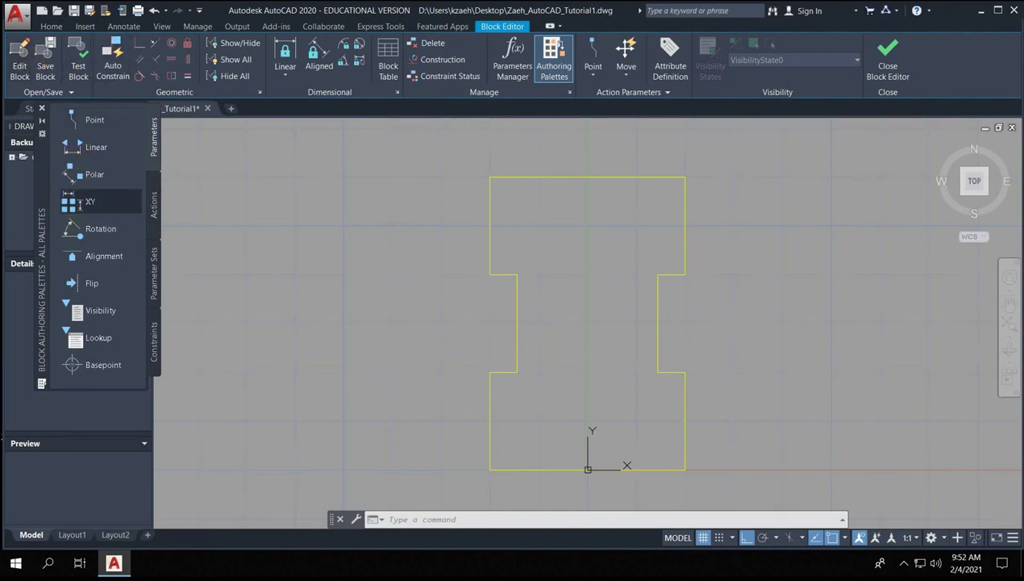
- Draw a diagonal line across the top rectangle from lower-left to top-right corner
text(l)
key(Return)
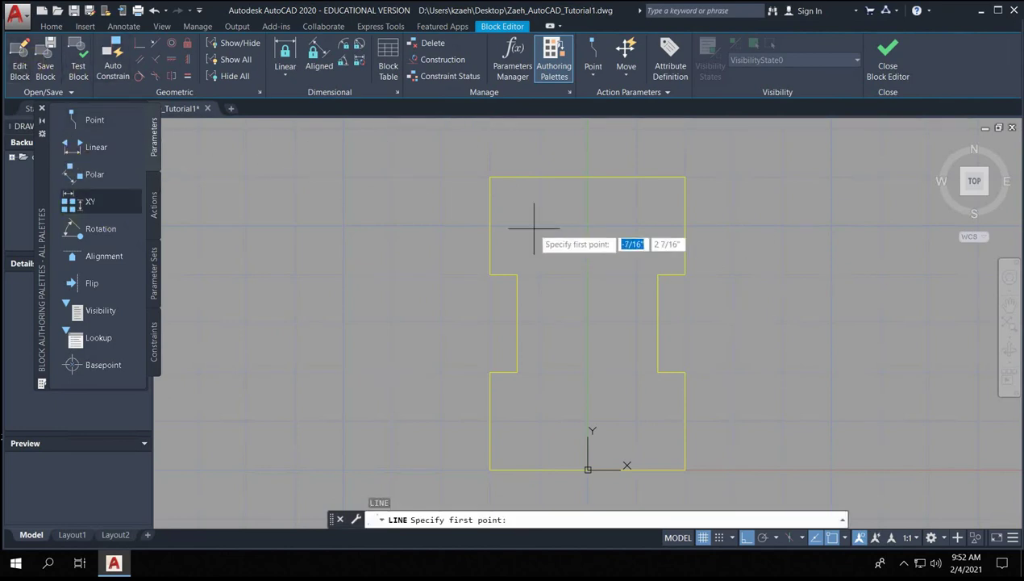
click(491, 177)
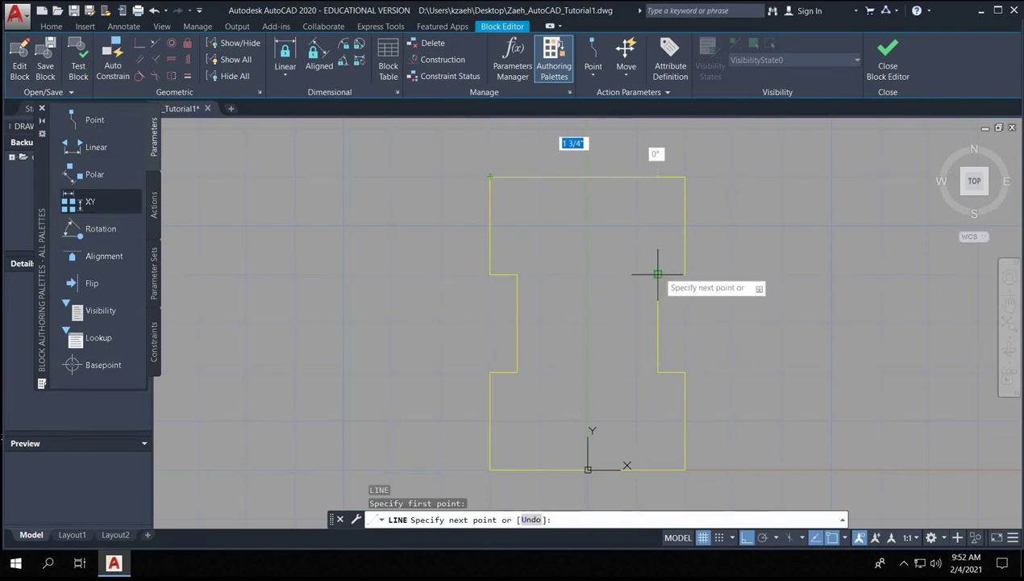
key(Escape)
key(Return)
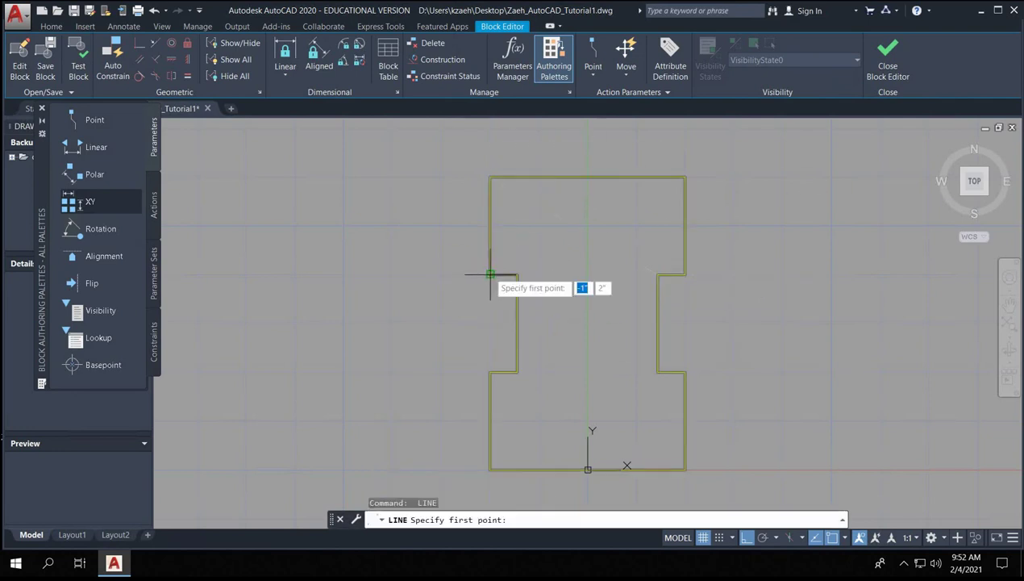
click(490, 274)
click(683, 176)
key(Escape)
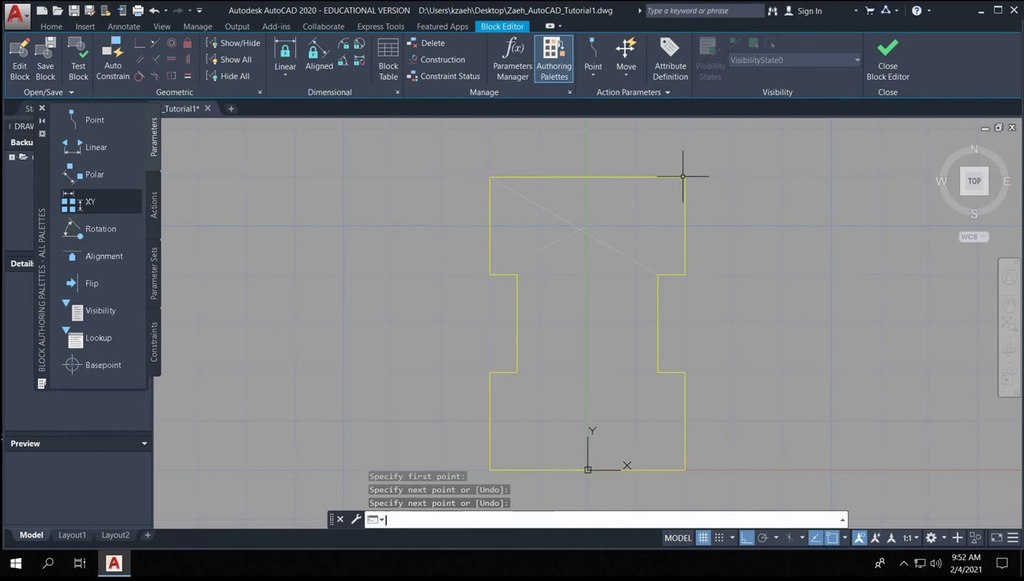
- Erase the X lines from the top part of the block
scroll(603, 274, down, 3)
scroll(575, 318, up, 4)
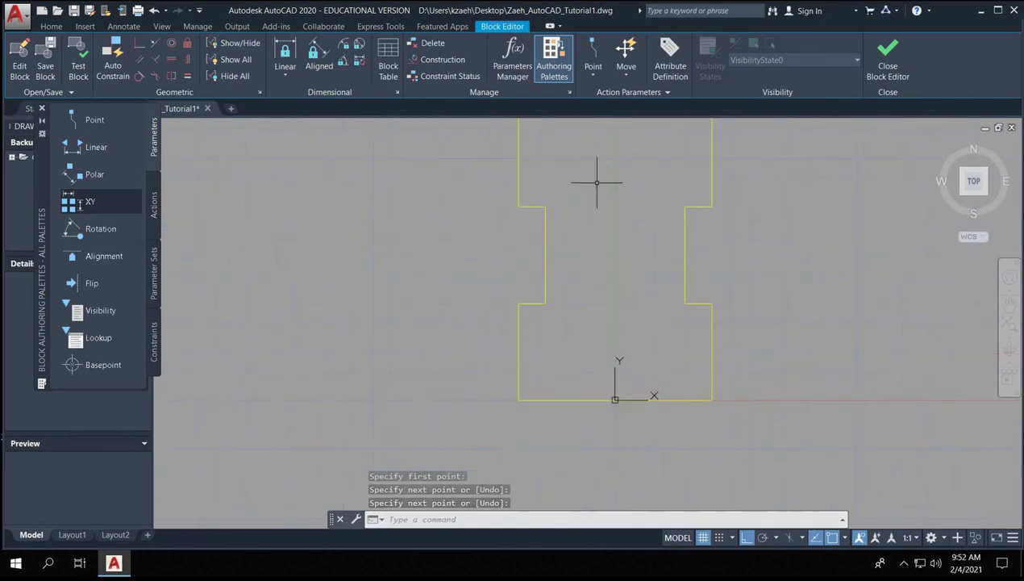
click(605, 186)
click(592, 137)
key(Delete)
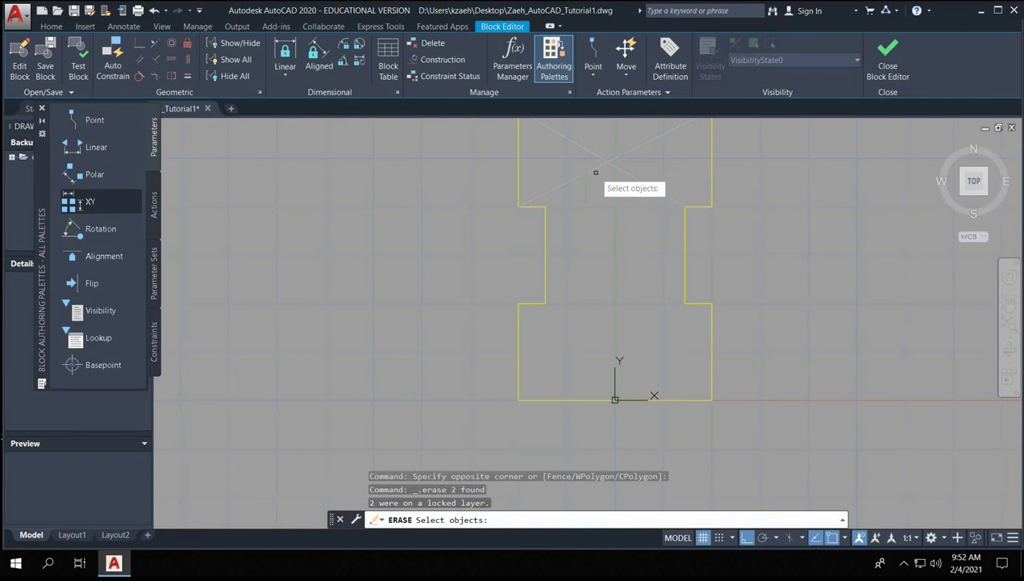
click(606, 153)
click(590, 166)
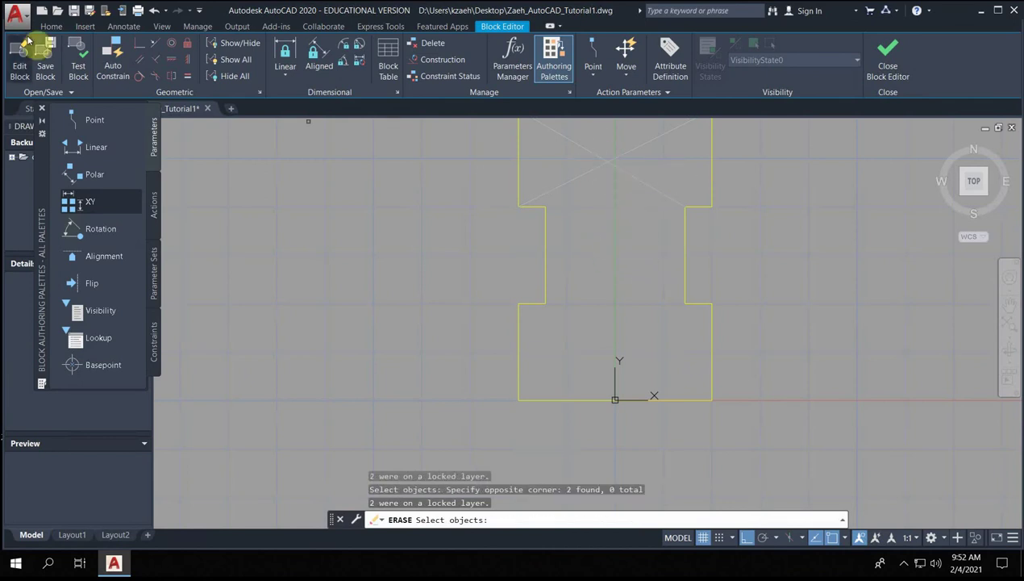
key(Escape)
- Draw two horizontal crossbars across the narrow middle, then close and save the block
text(l)
key(Return)
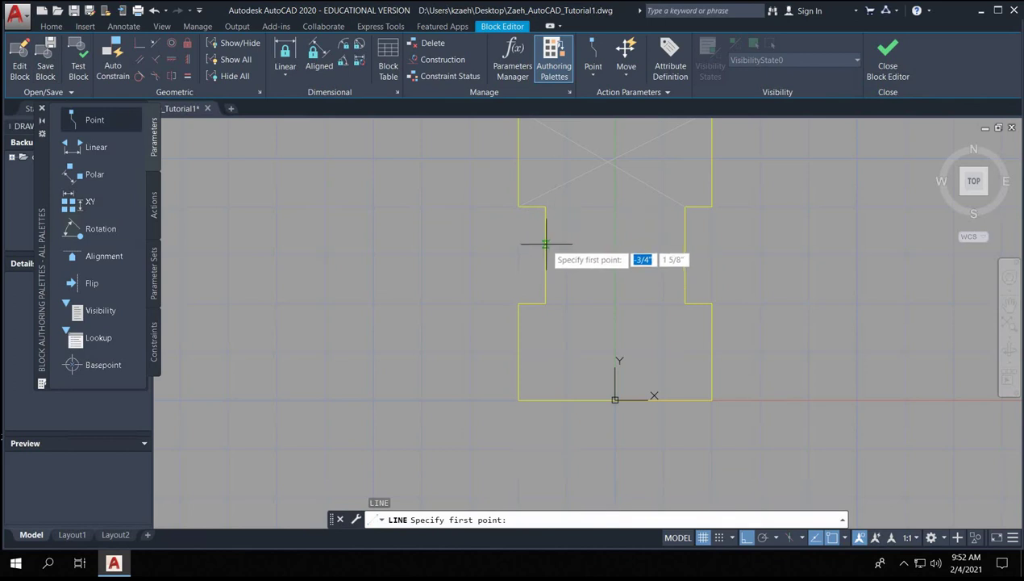
click(546, 238)
click(685, 238)
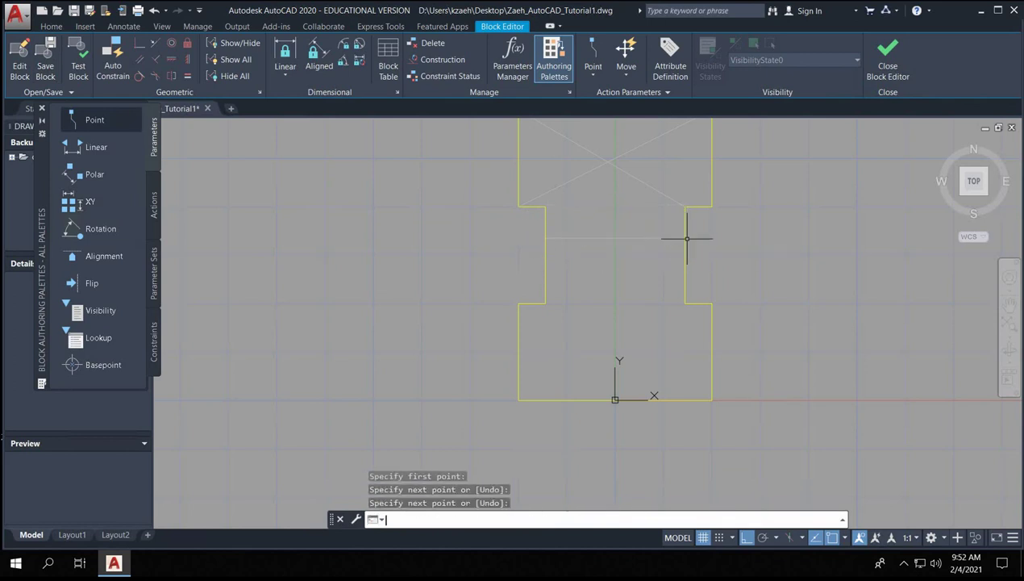
key(Return)
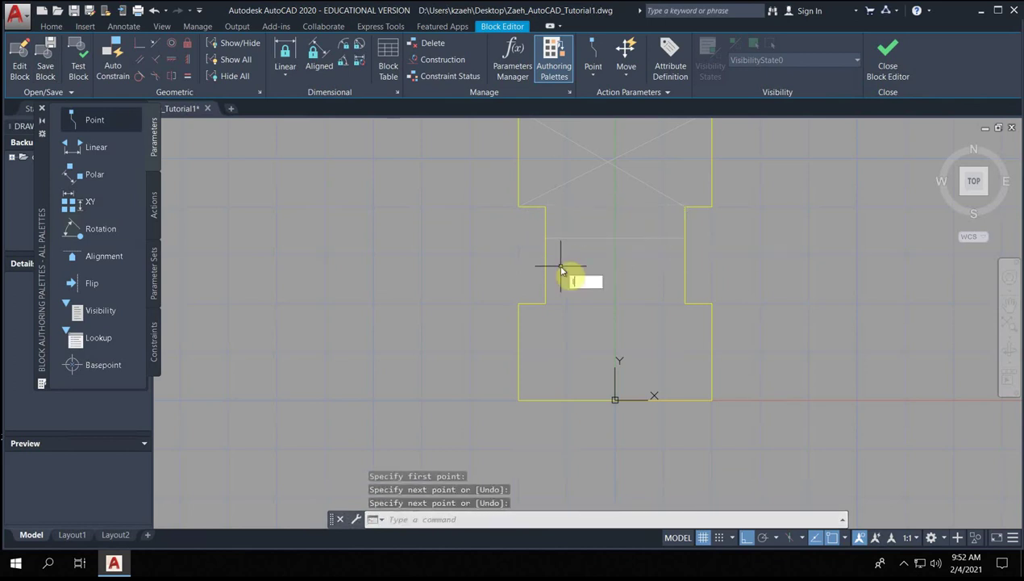
key(Return)
click(546, 265)
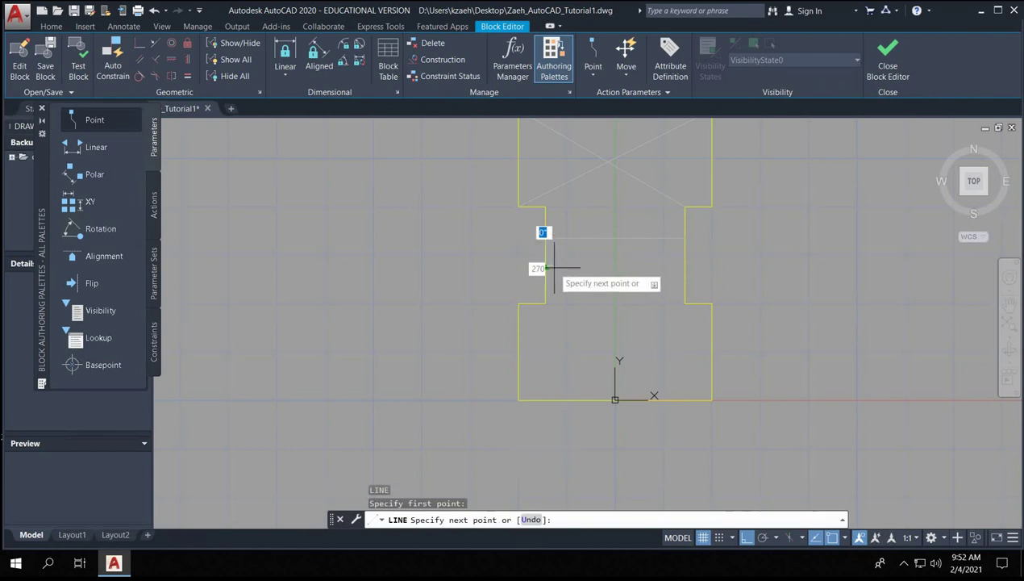
click(684, 265)
key(Return)
click(888, 58)
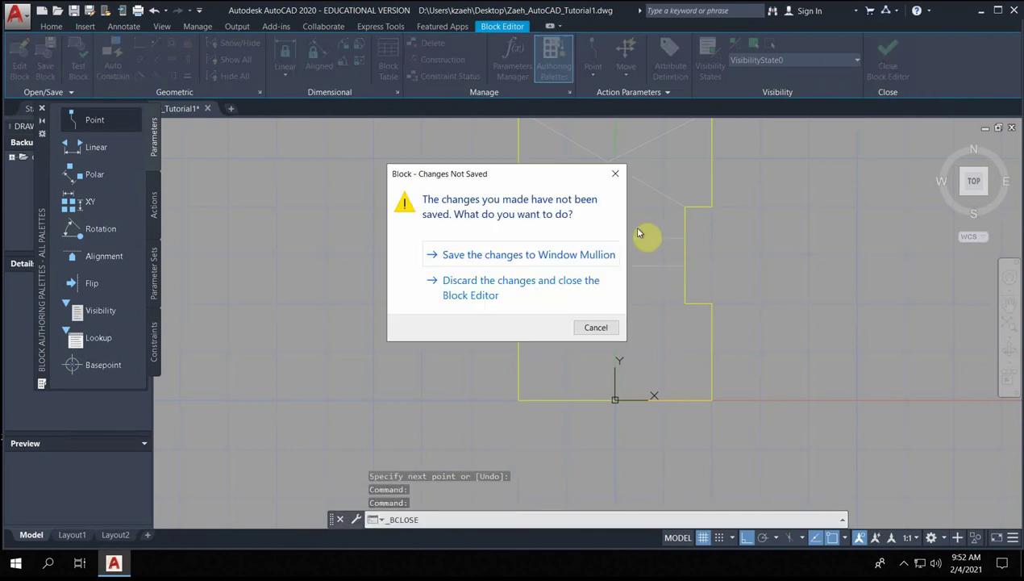
click(543, 256)
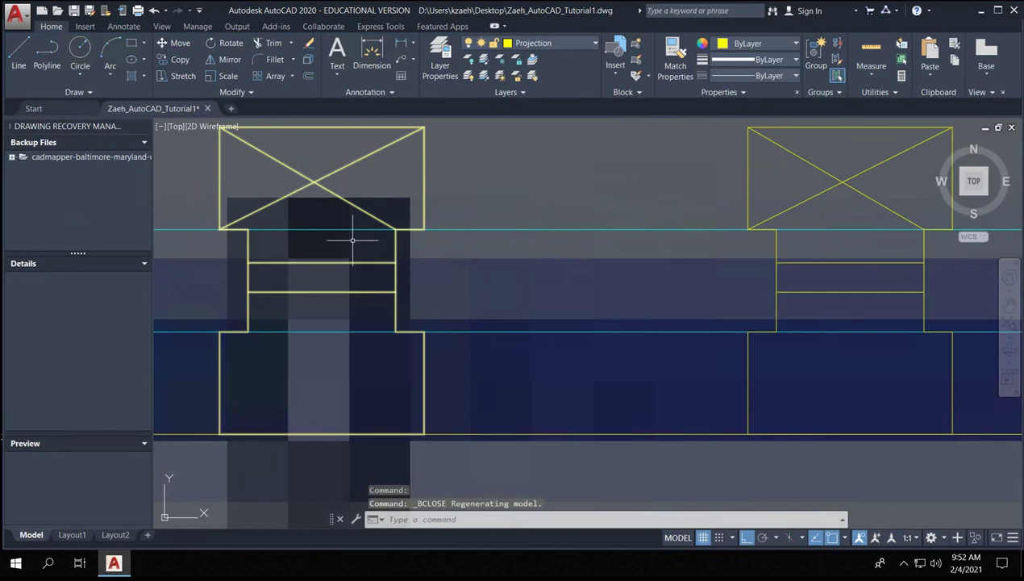
- Move the mullion block to the left end of the storefront wall
scroll(352, 239, down, 3)
scroll(412, 297, down, 2)
scroll(424, 302, up, 2)
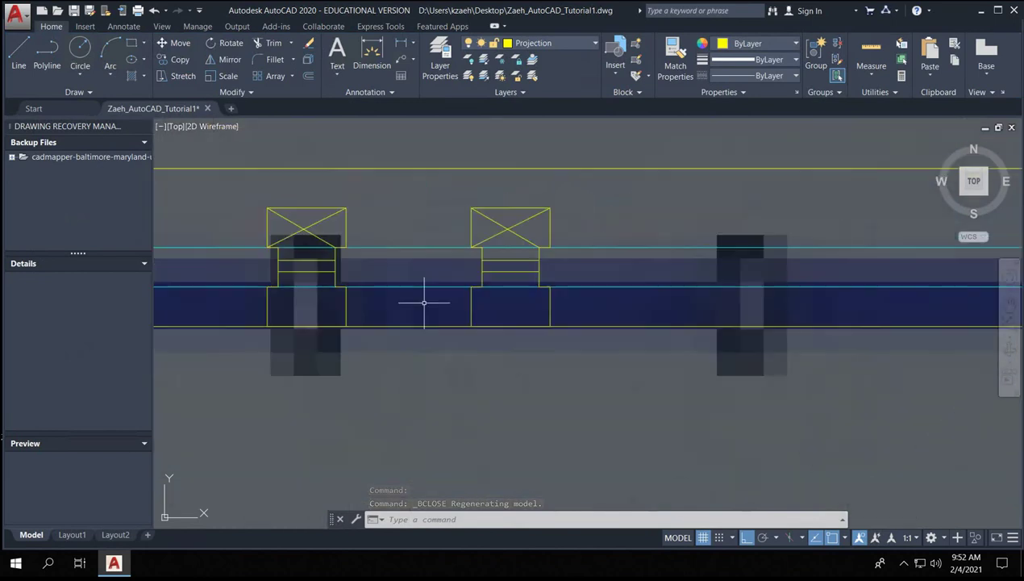
scroll(423, 302, up, 2)
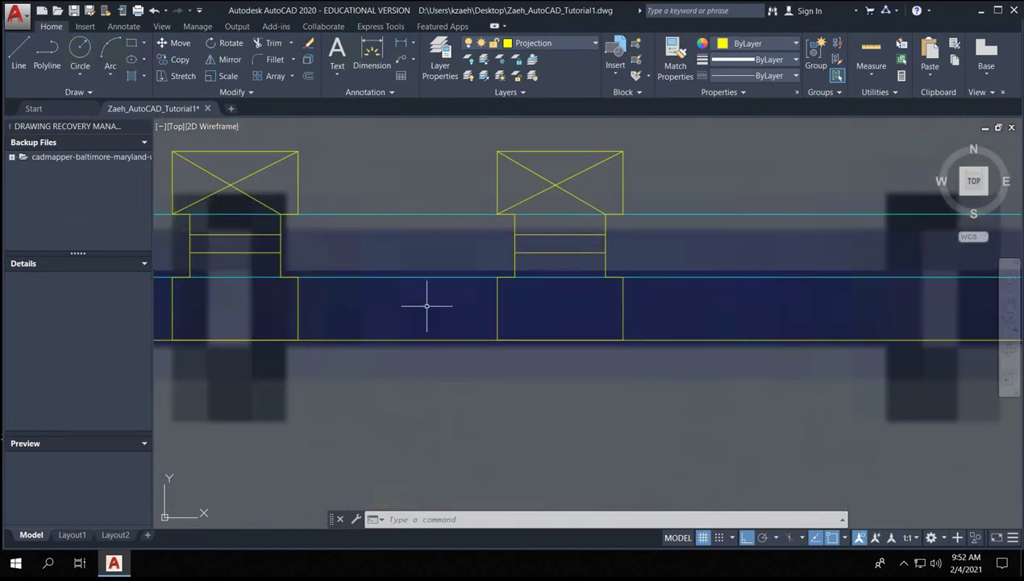
scroll(451, 278, down, 8)
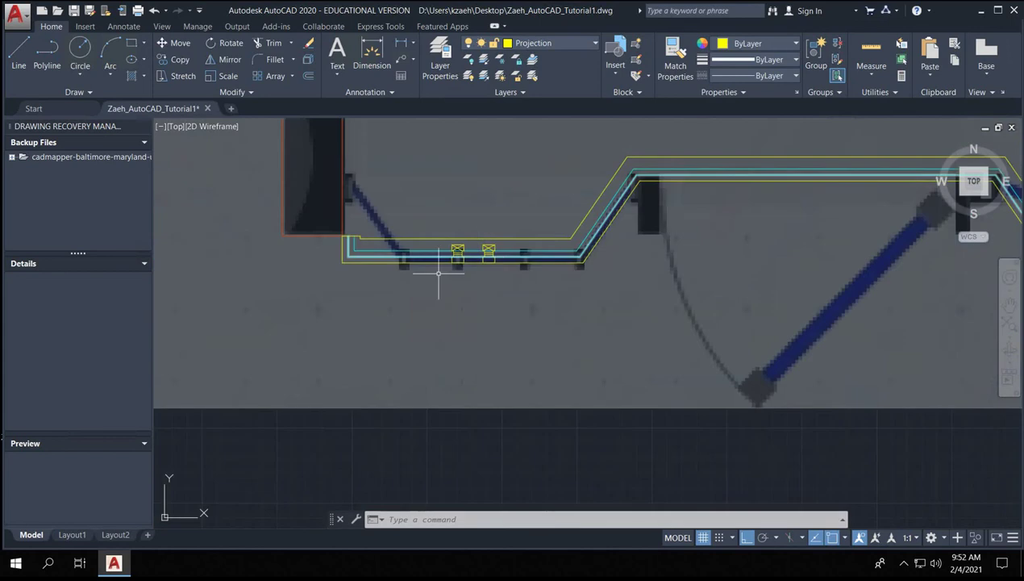
scroll(487, 299, up, 6)
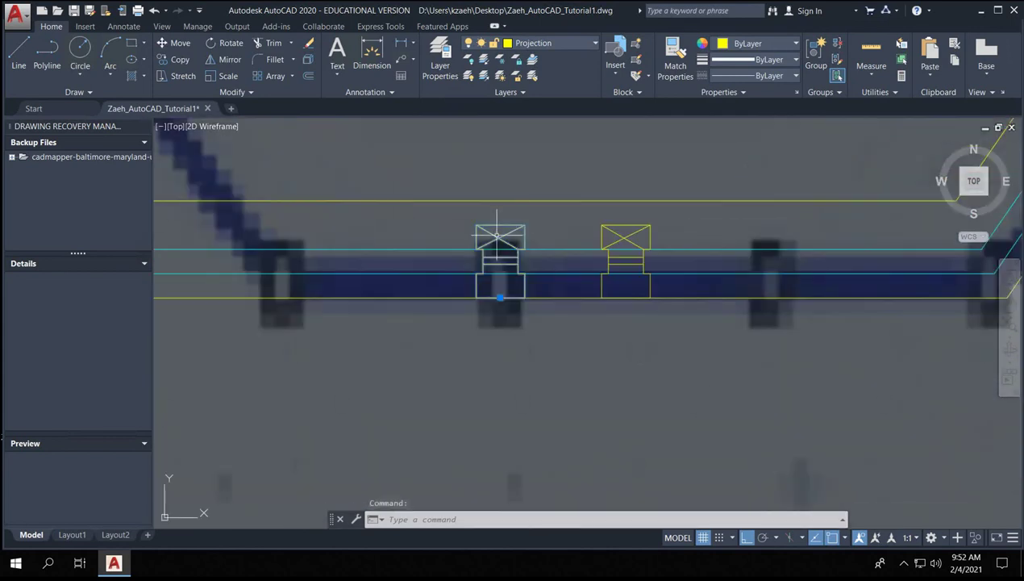
scroll(498, 250, down, 2)
text(M)
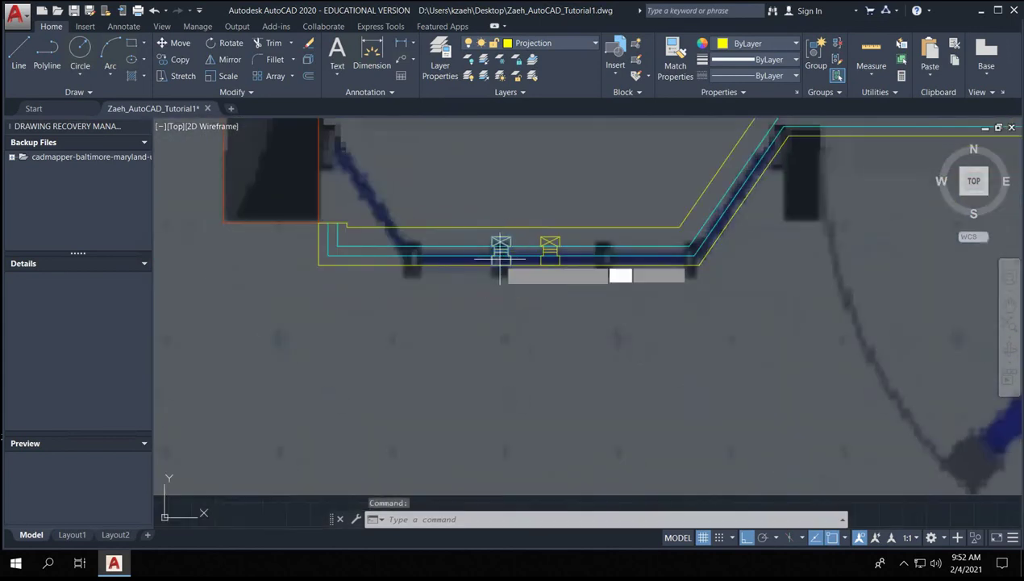
key(Return)
click(501, 260)
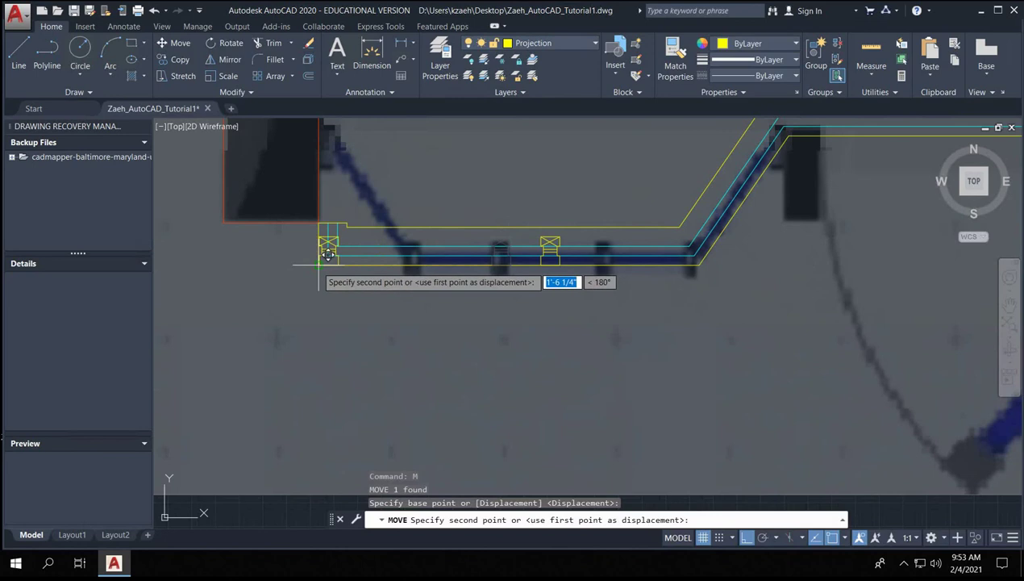
click(321, 265)
- Rotate the mullion so it lies horizontal
scroll(339, 236, up, 8)
scroll(338, 236, down, 8)
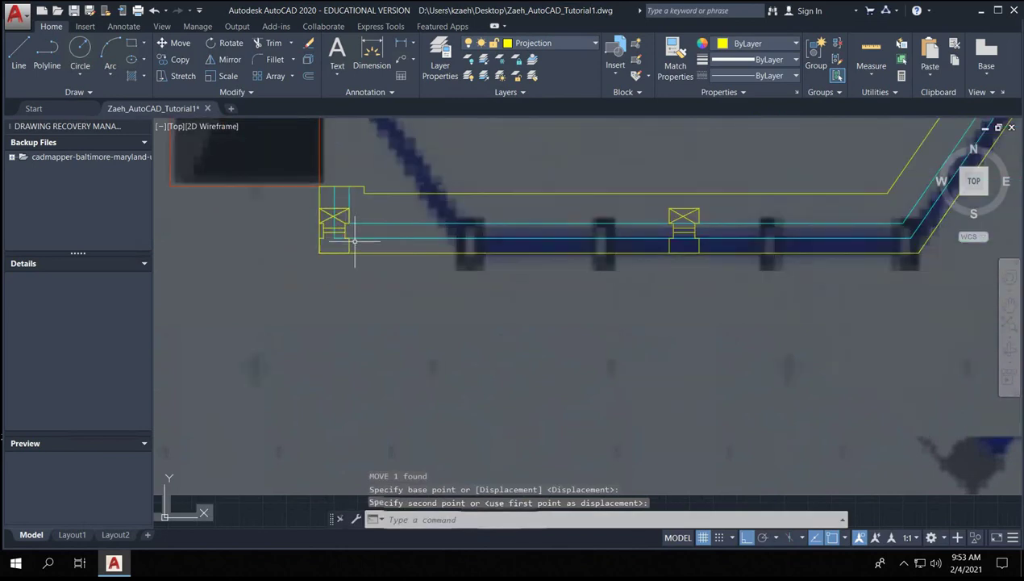
scroll(322, 214, up, 4)
click(331, 203)
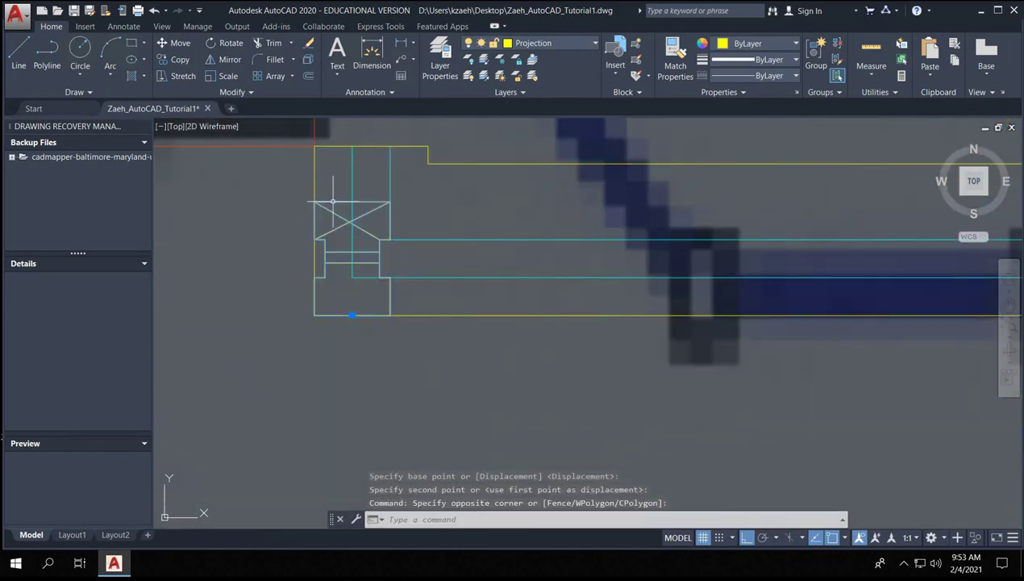
click(334, 205)
text(ro)
key(Return)
click(333, 242)
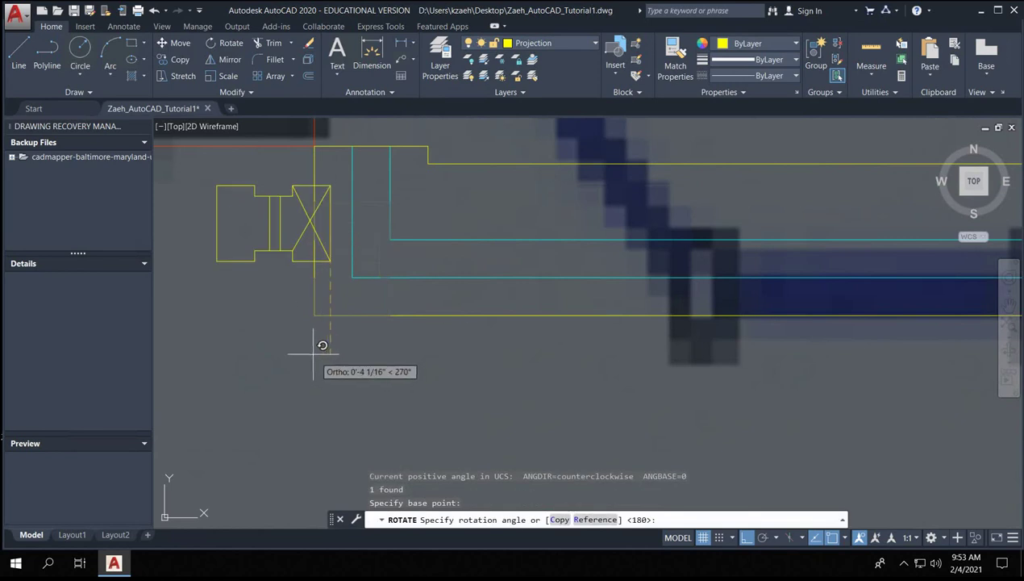
click(306, 313)
- Move the rotated mullion by its corner into the wall's top-left corner
click(250, 201)
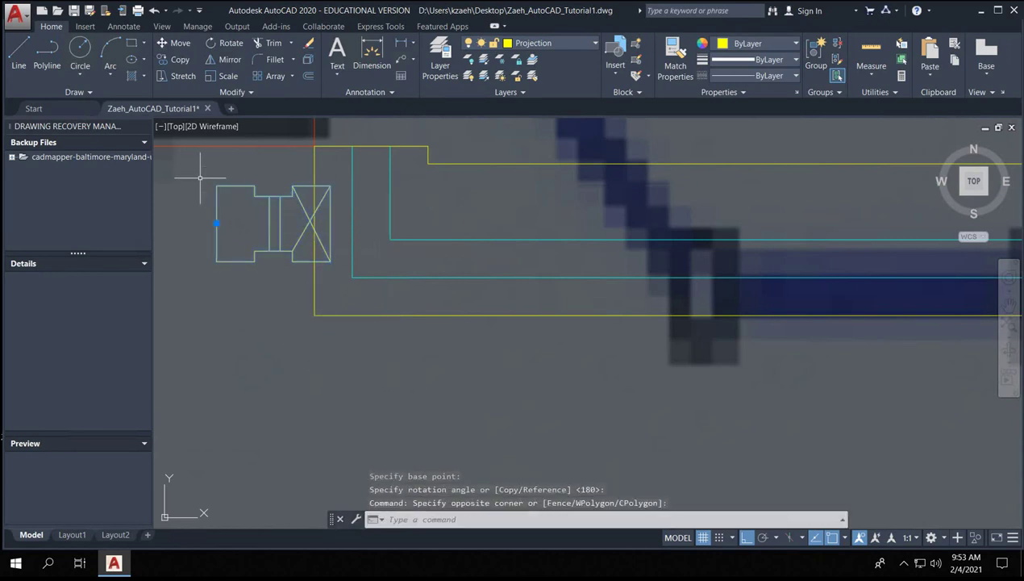
text(m)
key(Return)
click(217, 186)
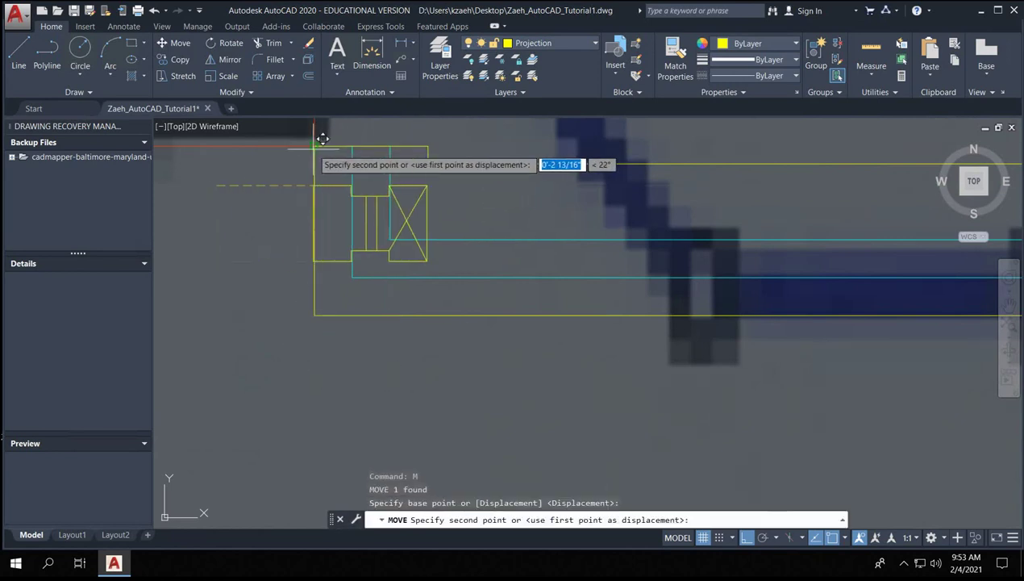
click(316, 145)
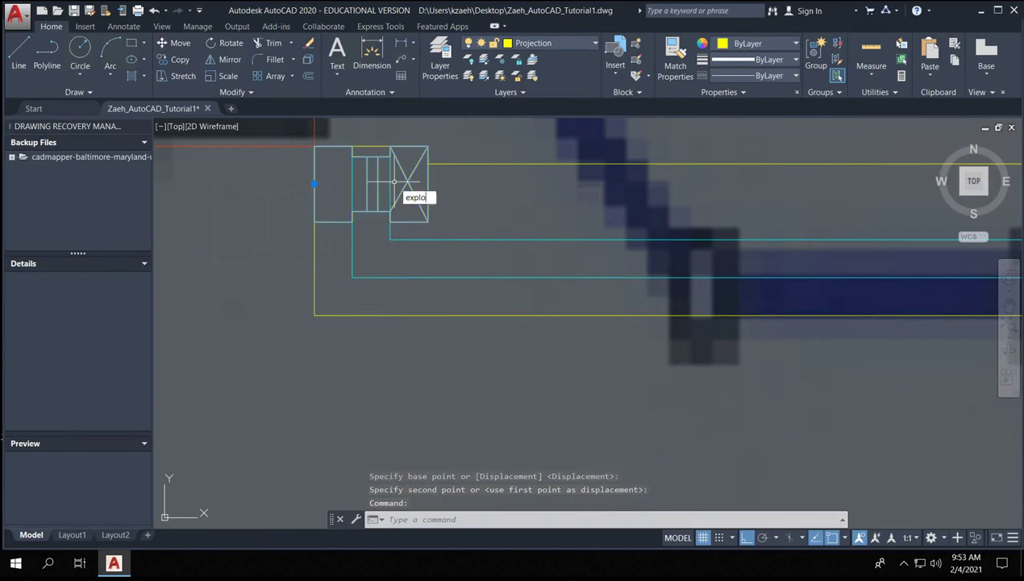
- Try erasing the X and inner box lines, which fails on the locked layer
key(Return)
scroll(394, 182, up, 2)
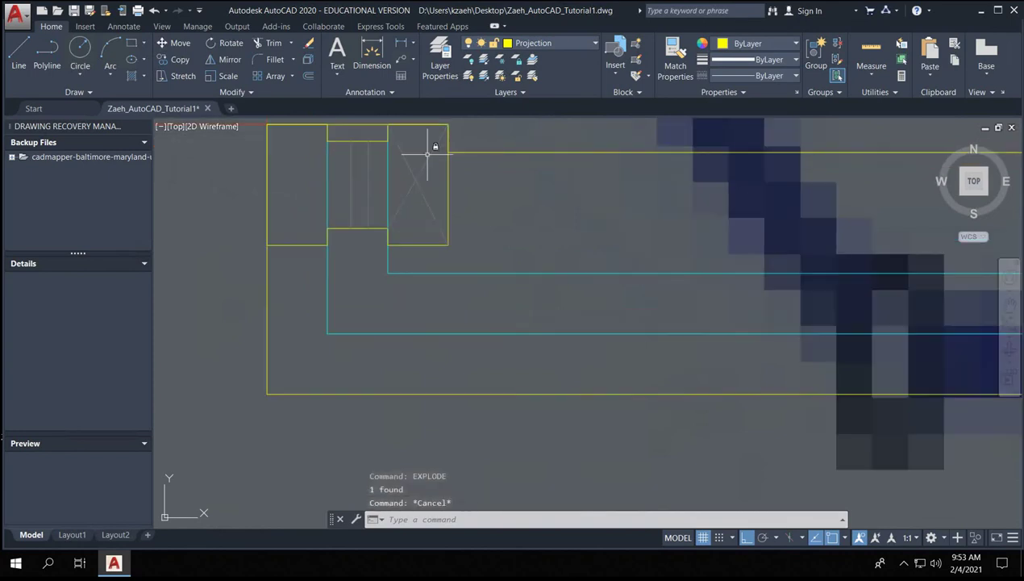
click(408, 182)
click(352, 173)
key(Delete)
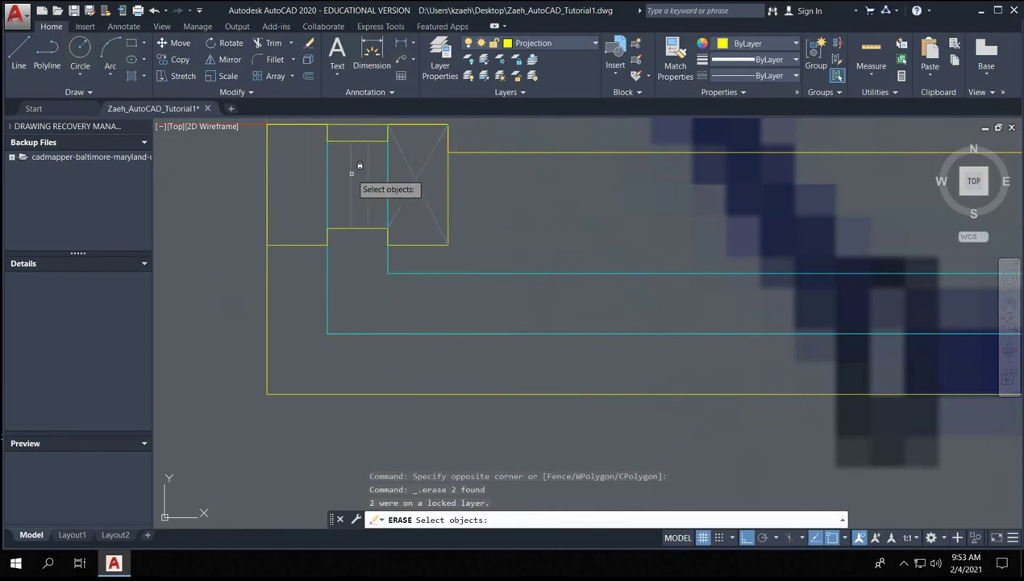
click(366, 175)
click(358, 183)
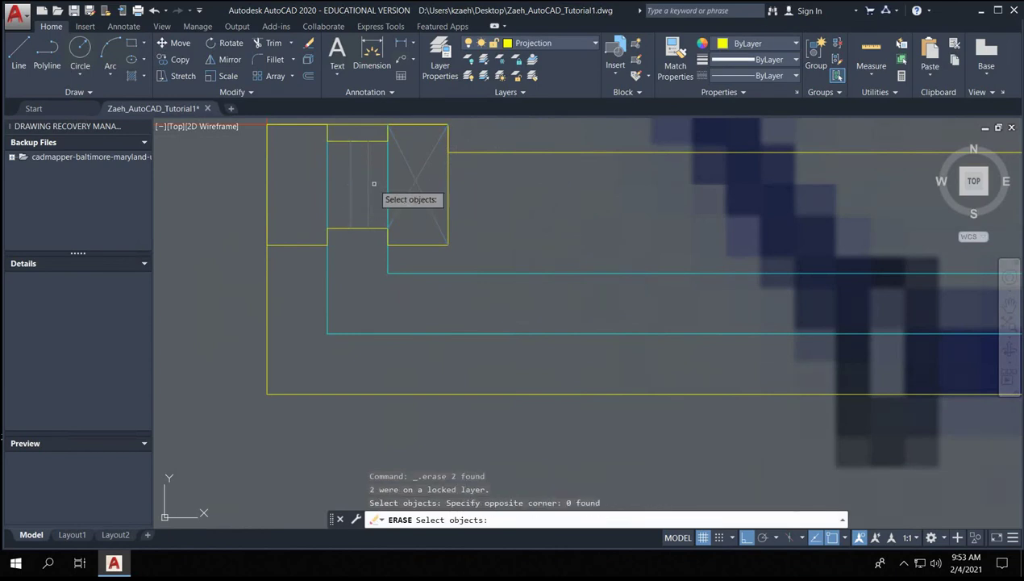
click(372, 184)
click(343, 189)
click(426, 174)
click(398, 185)
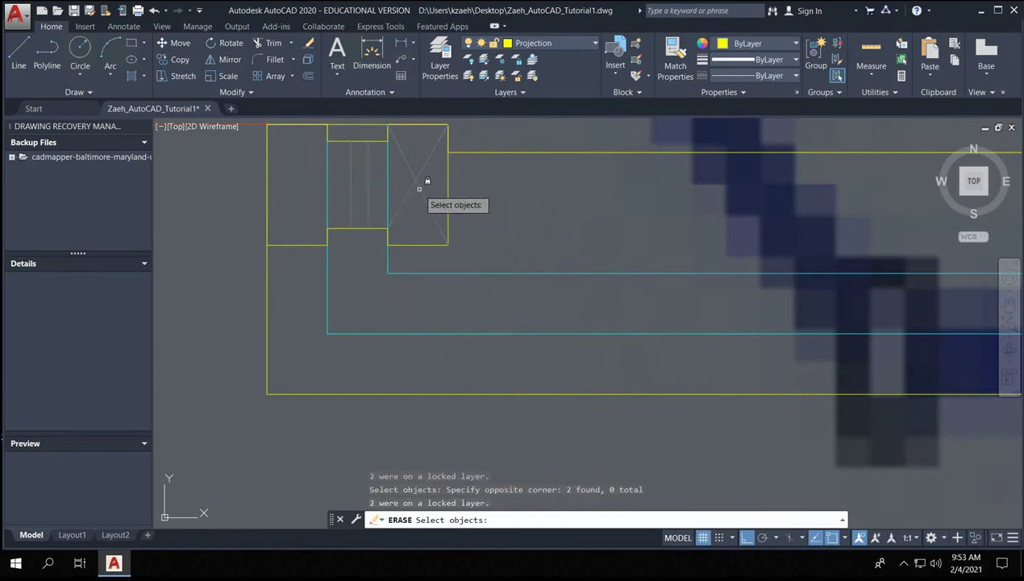
key(Escape)
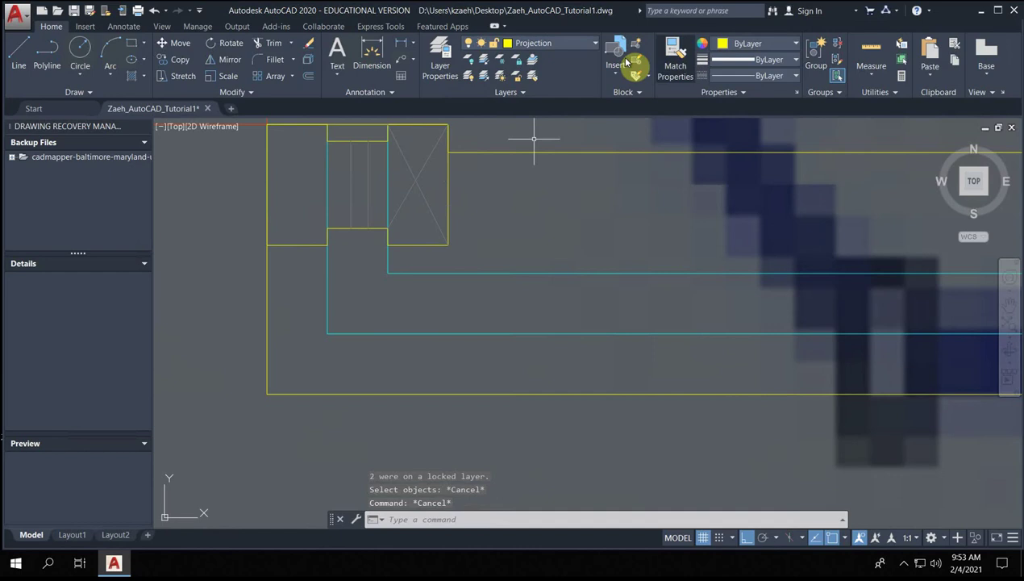
- Unlock layer 0 and delete the two X diagonals
click(581, 45)
click(498, 59)
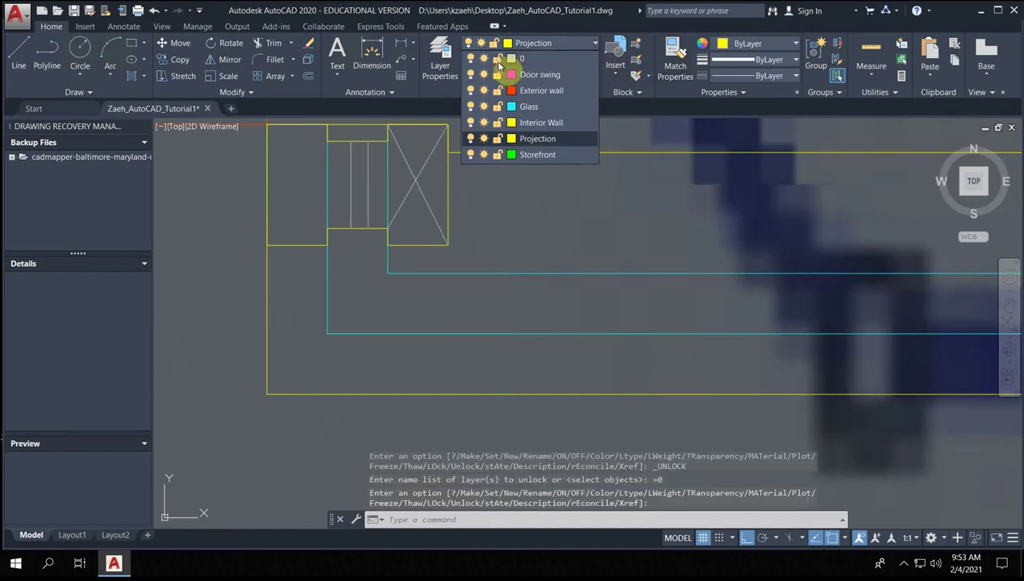
click(413, 182)
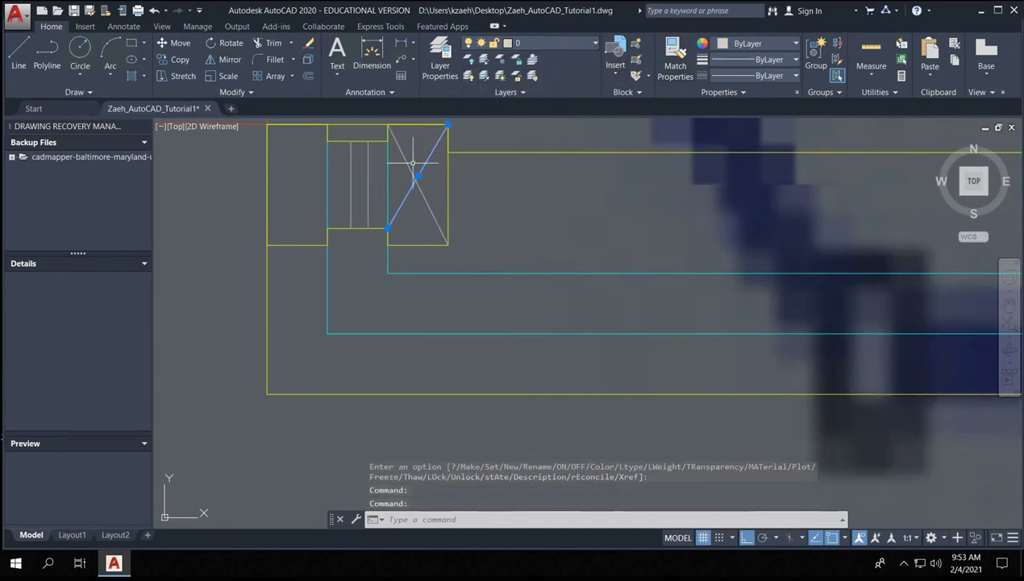
click(409, 167)
key(Delete)
- Delete the vertical lines inside the left box
click(368, 164)
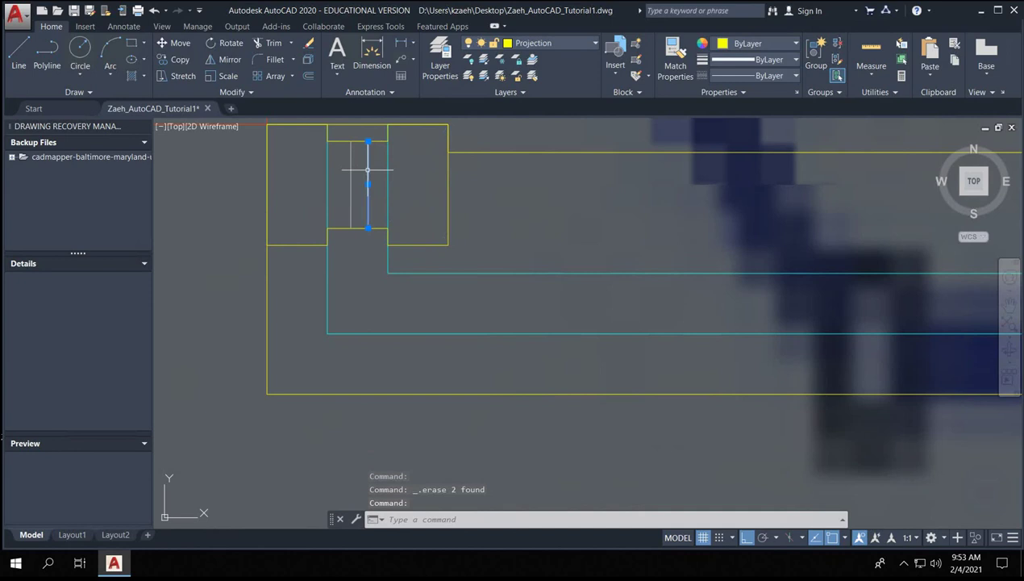
key(Delete)
click(350, 160)
key(Delete)
click(532, 65)
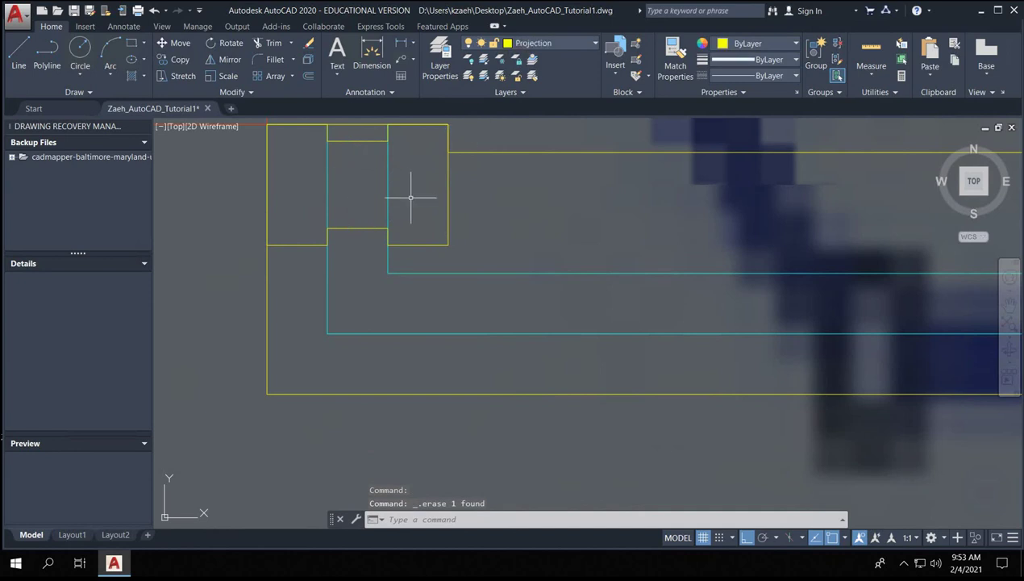
scroll(410, 197, down, 2)
click(376, 161)
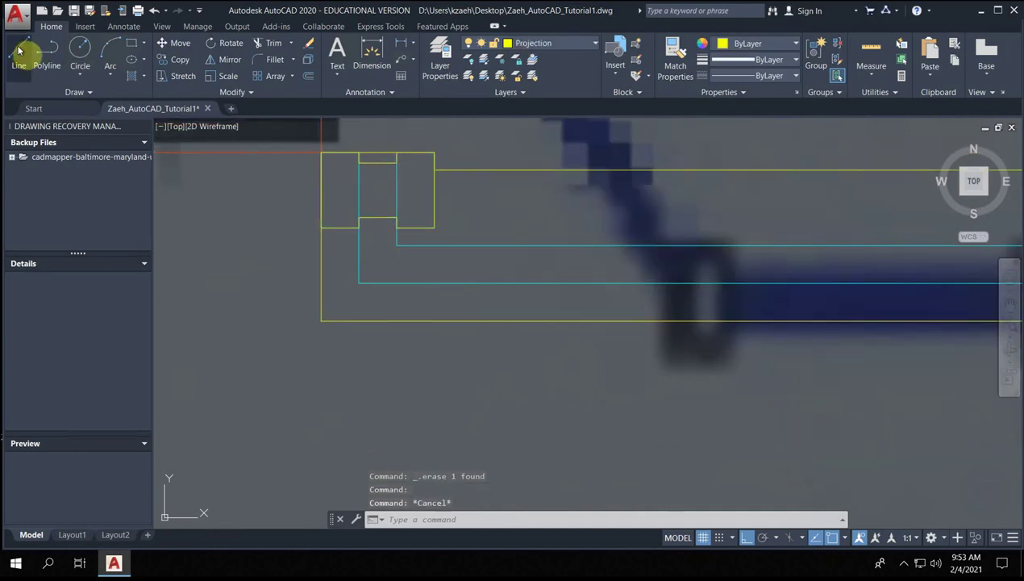
click(47, 51)
click(132, 44)
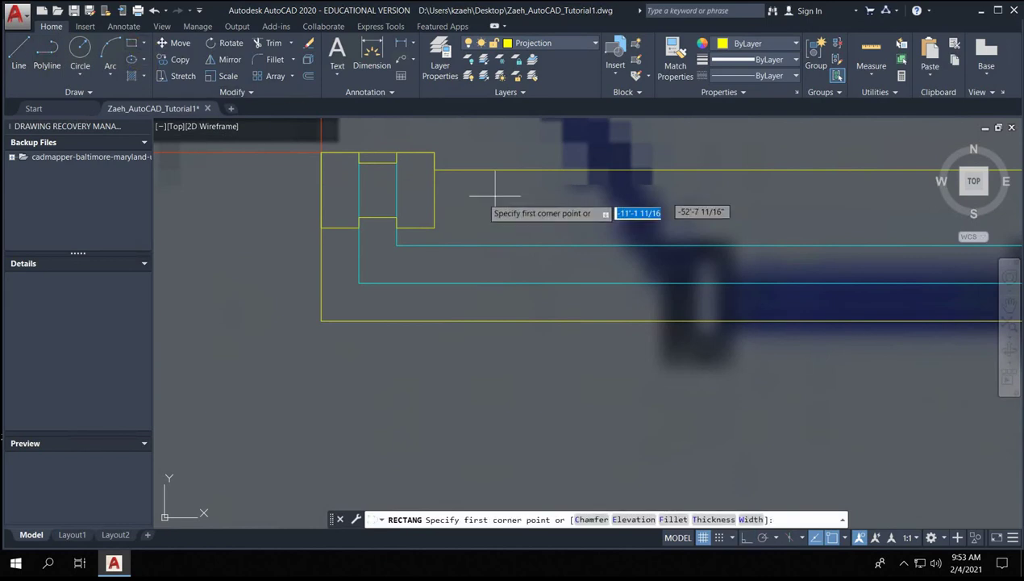
click(321, 151)
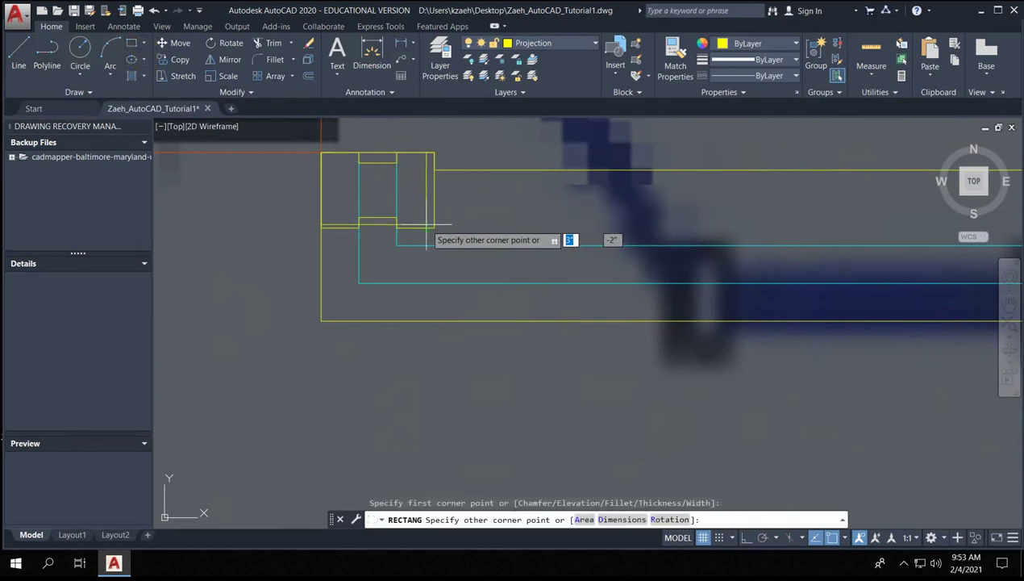
click(434, 226)
key(Escape)
key(Escape)
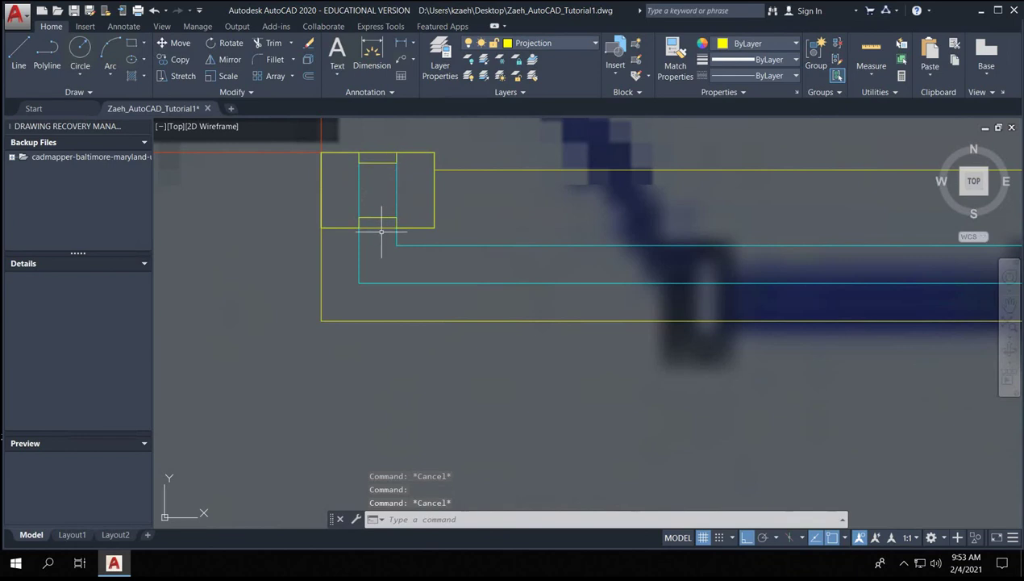
key(Delete)
scroll(472, 219, down, 3)
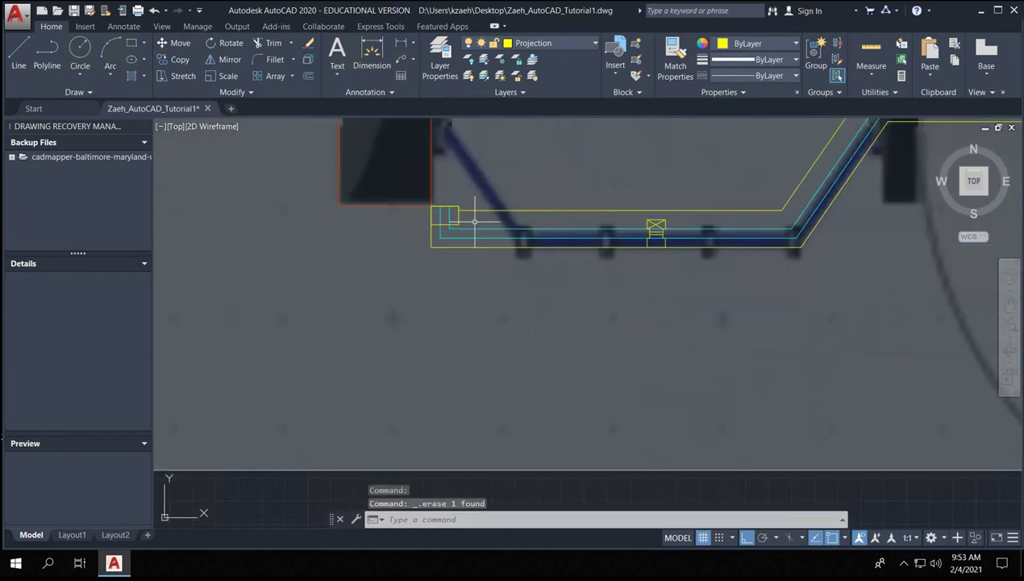
scroll(474, 219, up, 3)
scroll(484, 226, down, 3)
scroll(743, 201, up, 4)
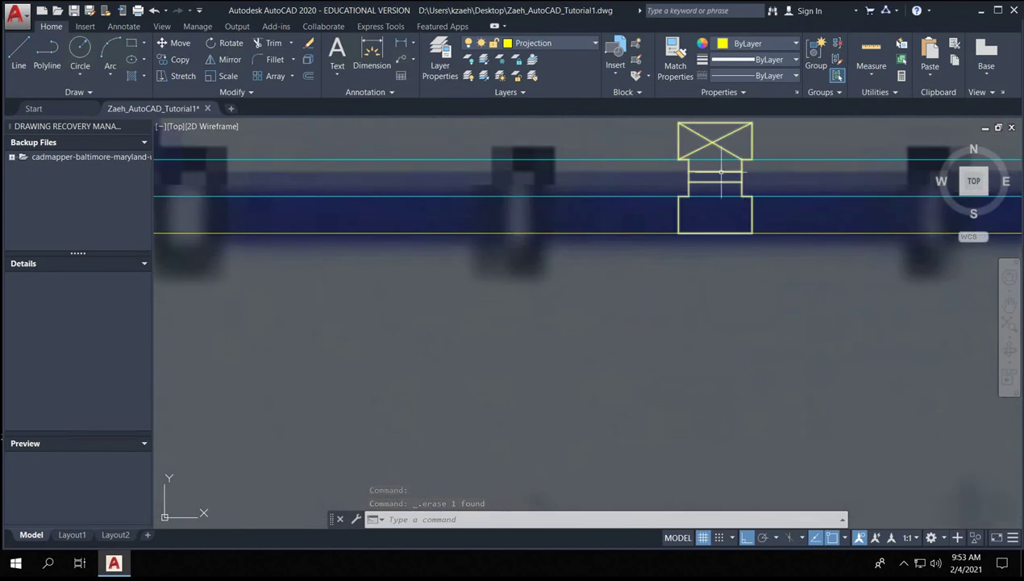
click(721, 172)
scroll(717, 182, down, 4)
click(723, 173)
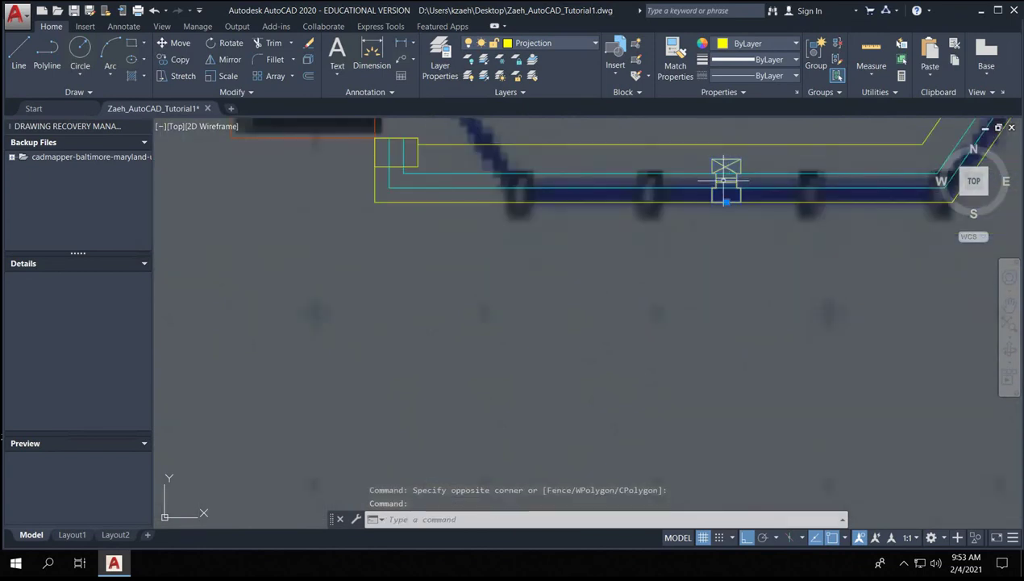
- In the Block Editor, crossing-select and delete the X and crossbars, then save Window Mullion
double_click(725, 184)
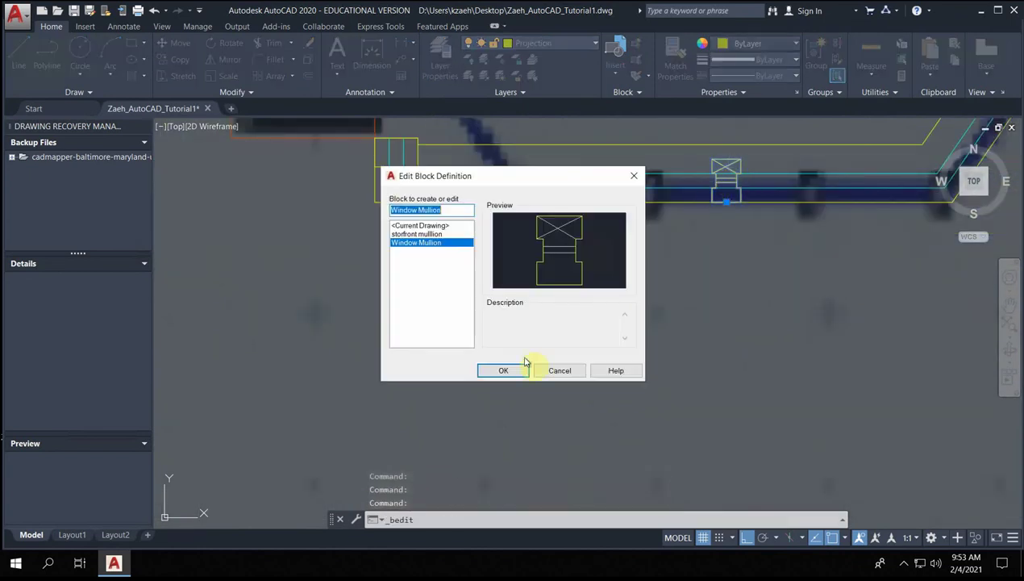
click(503, 371)
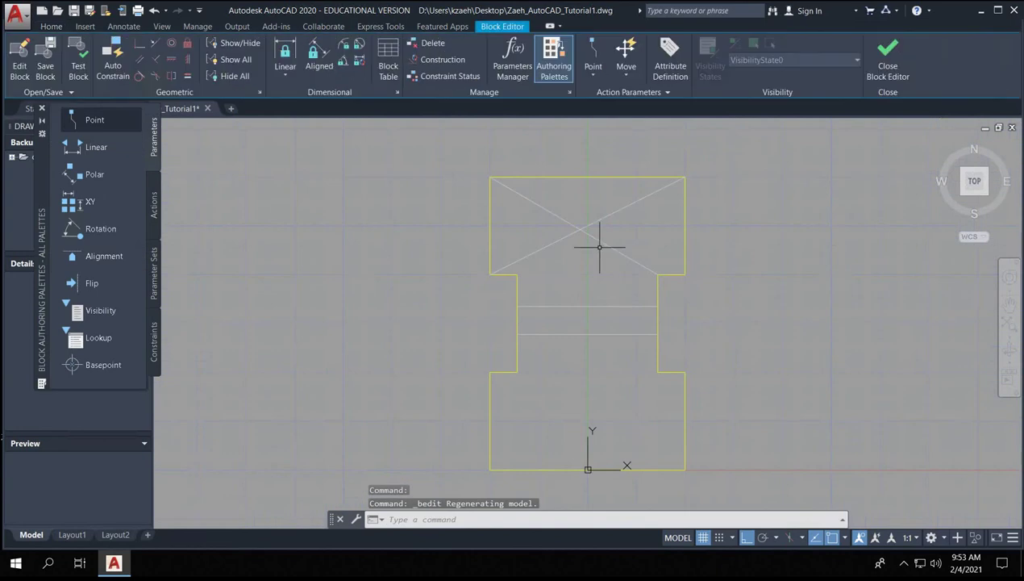
click(599, 208)
click(569, 337)
key(Delete)
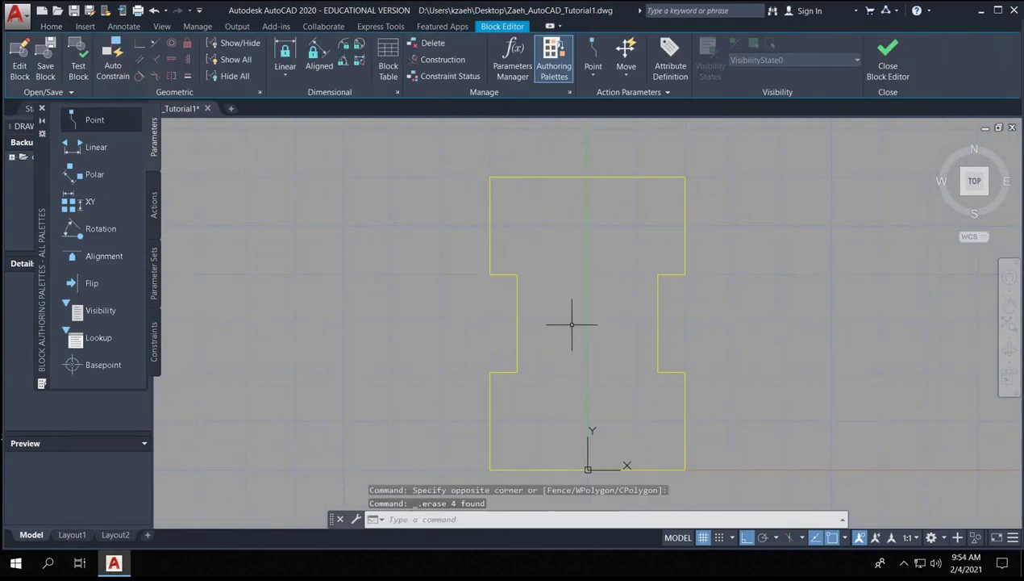
click(887, 59)
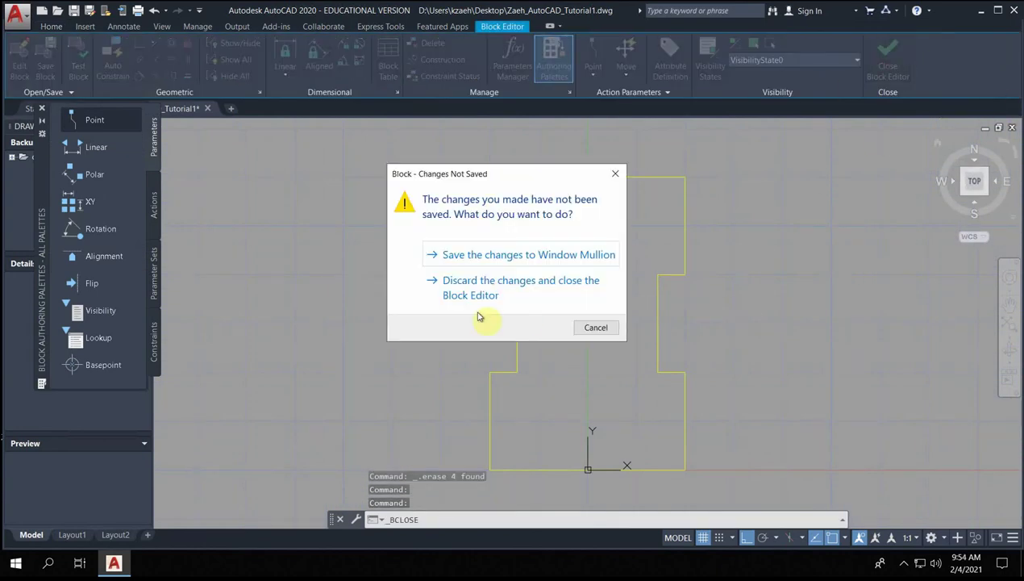
click(496, 256)
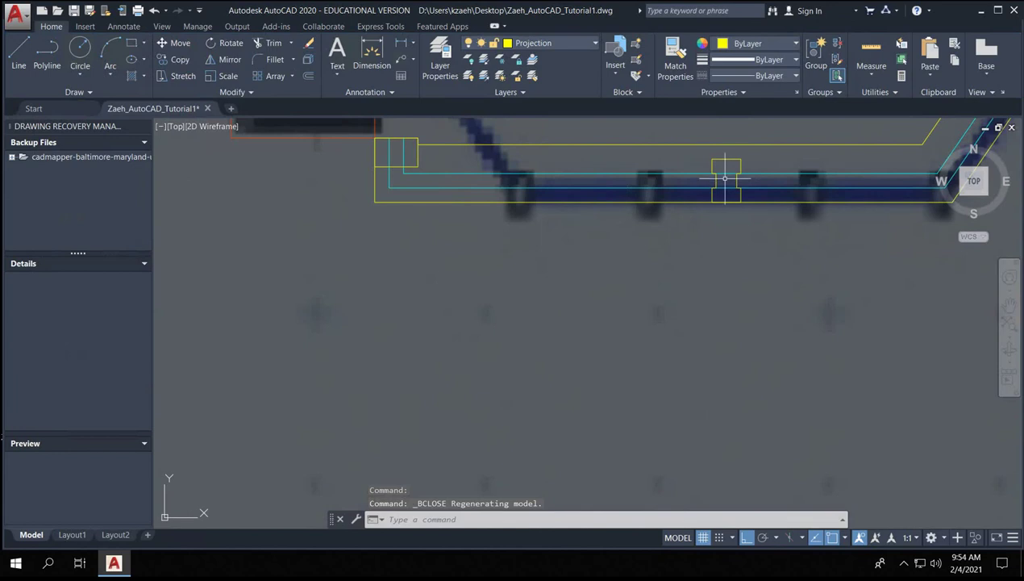
- Stretch the end box's horizontal edge down to meet the outer yellow wall line
scroll(726, 178, down, 4)
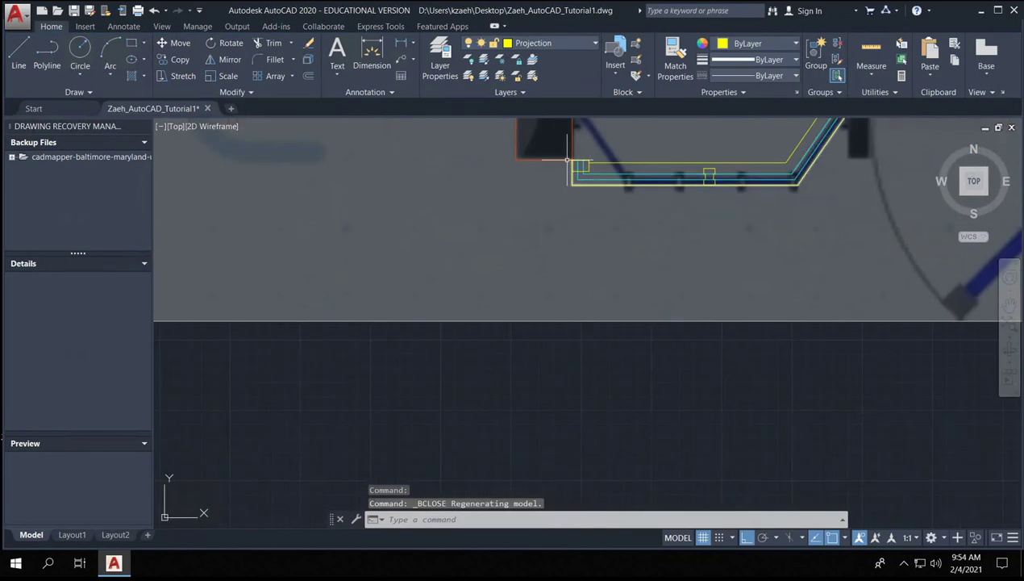
scroll(566, 161, up, 5)
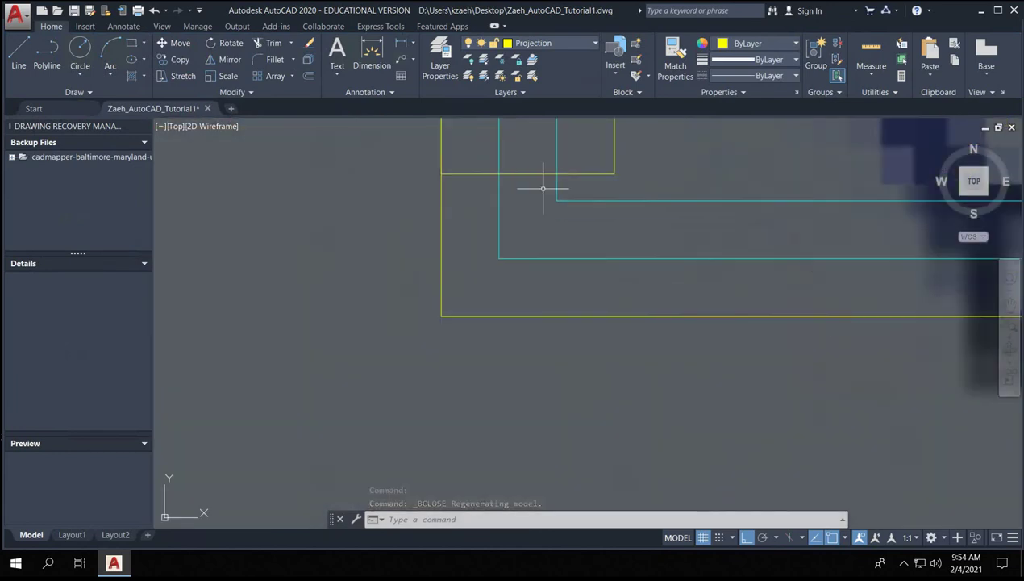
click(541, 172)
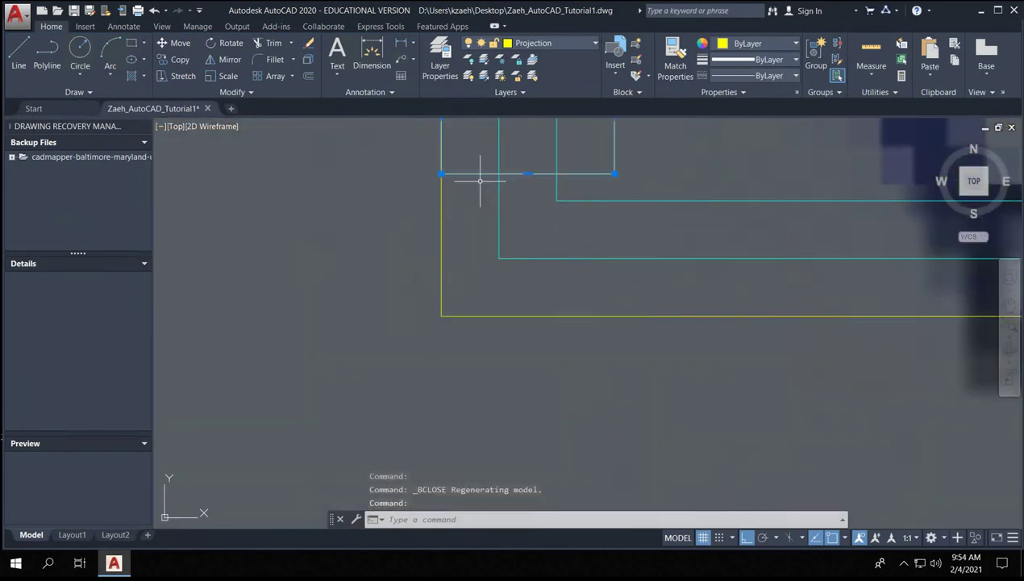
click(528, 173)
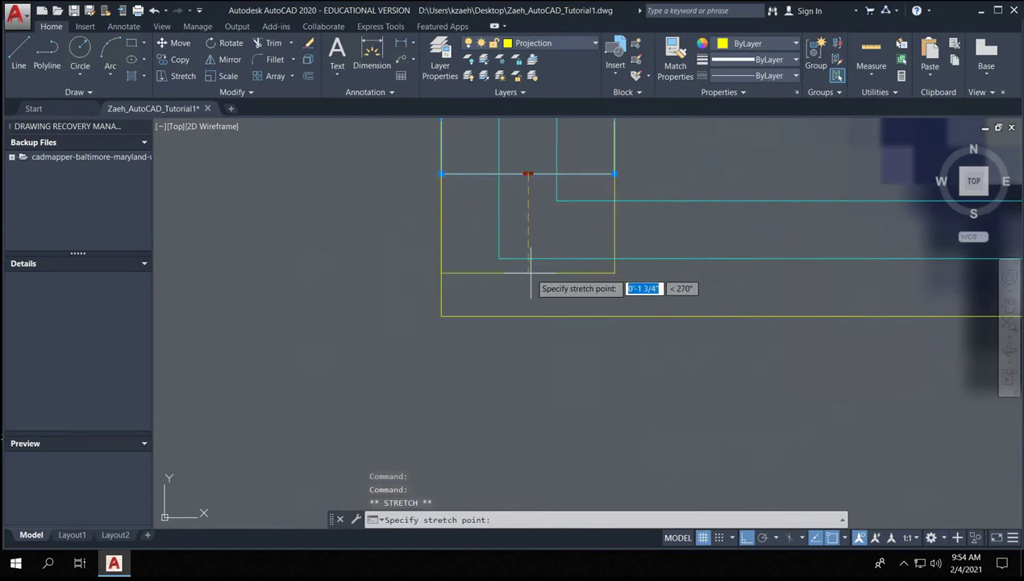
click(528, 315)
scroll(523, 280, down, 4)
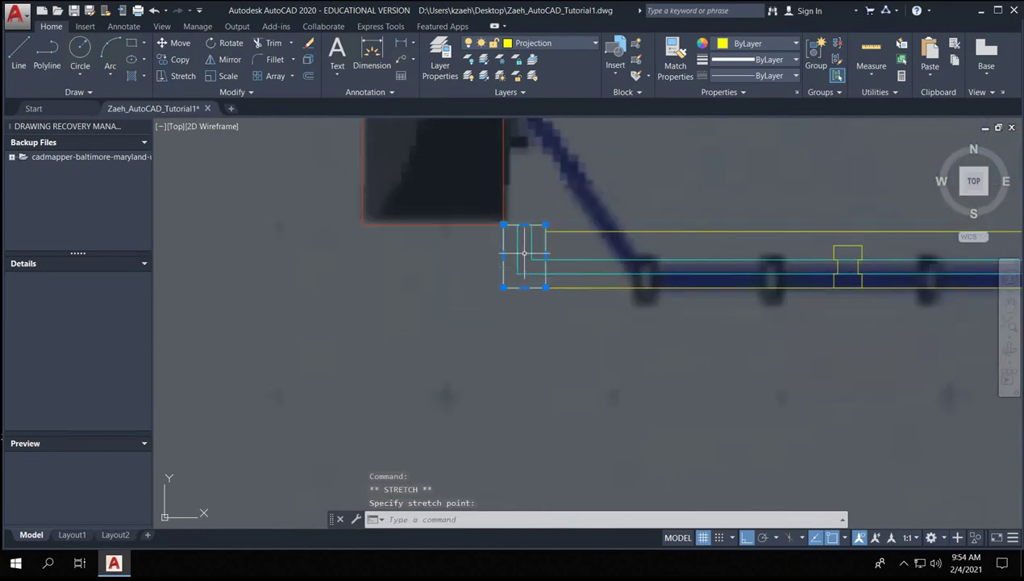
scroll(516, 167, up, 4)
mouse_move(516, 146)
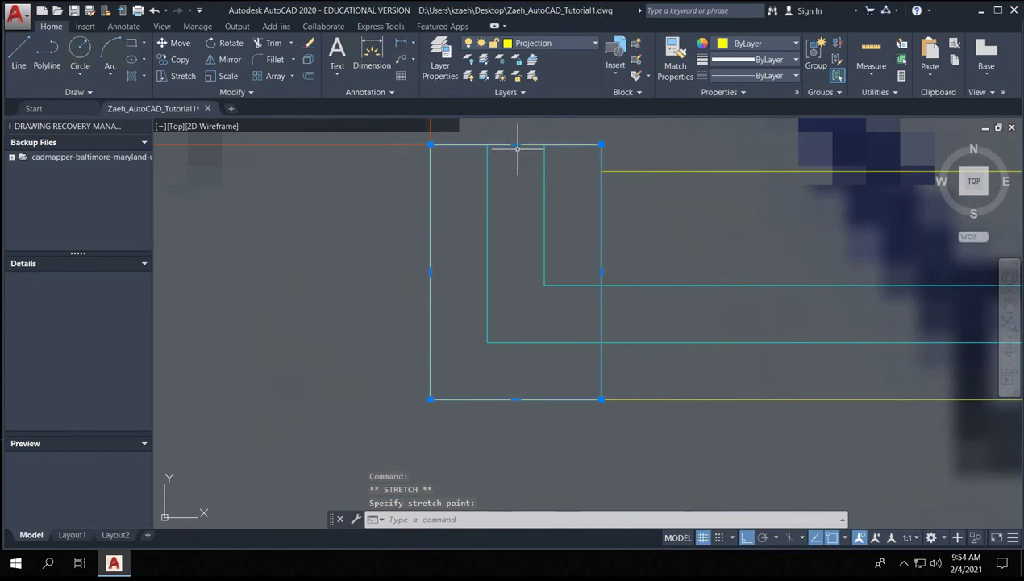
scroll(520, 241, down, 4)
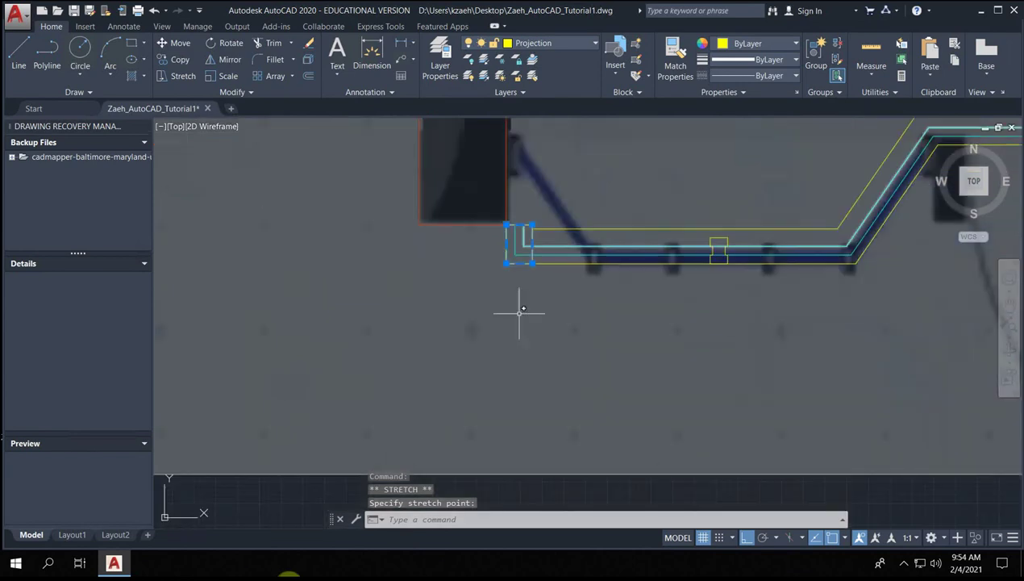
mouse_move(692, 4)
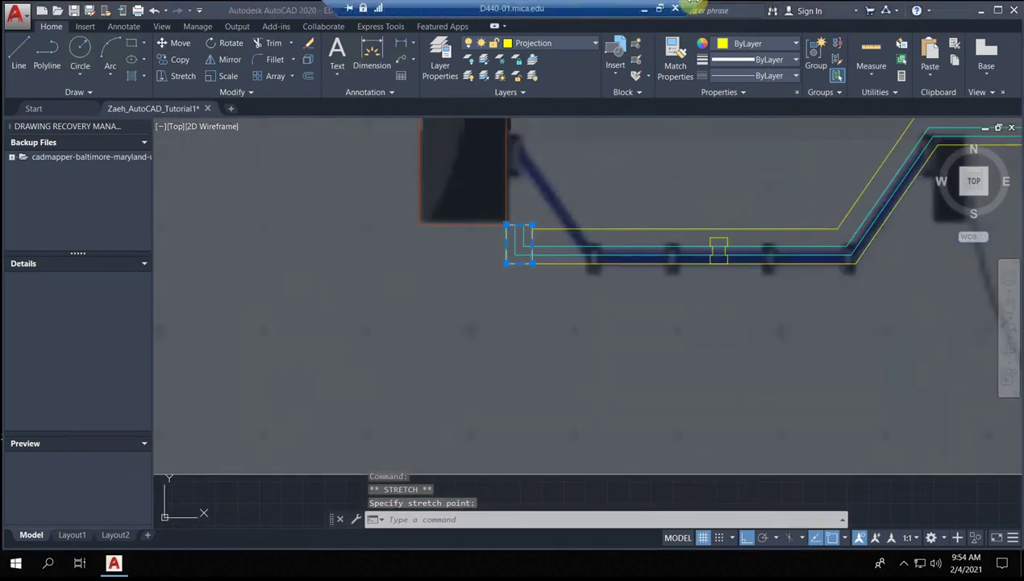
click(643, 10)
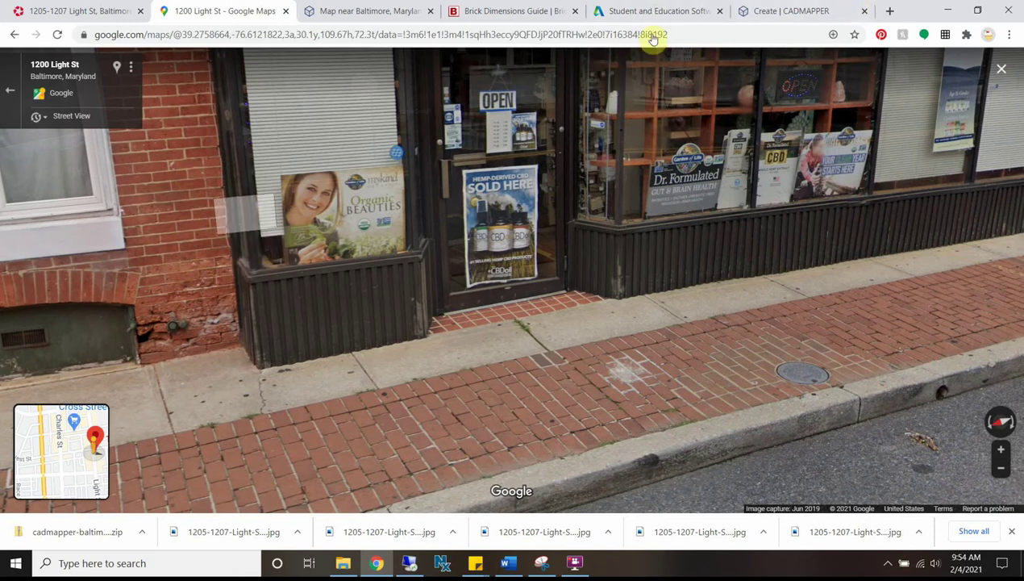
click(947, 11)
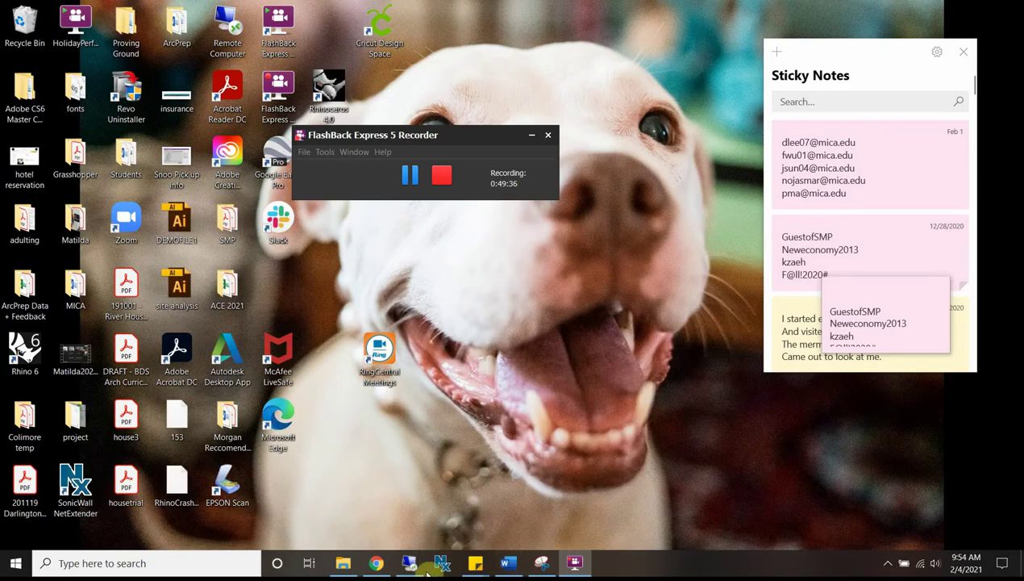
click(411, 565)
- Stretch the left-end mullion rectangle's bottom edge up to the wall line
scroll(516, 231, up, 8)
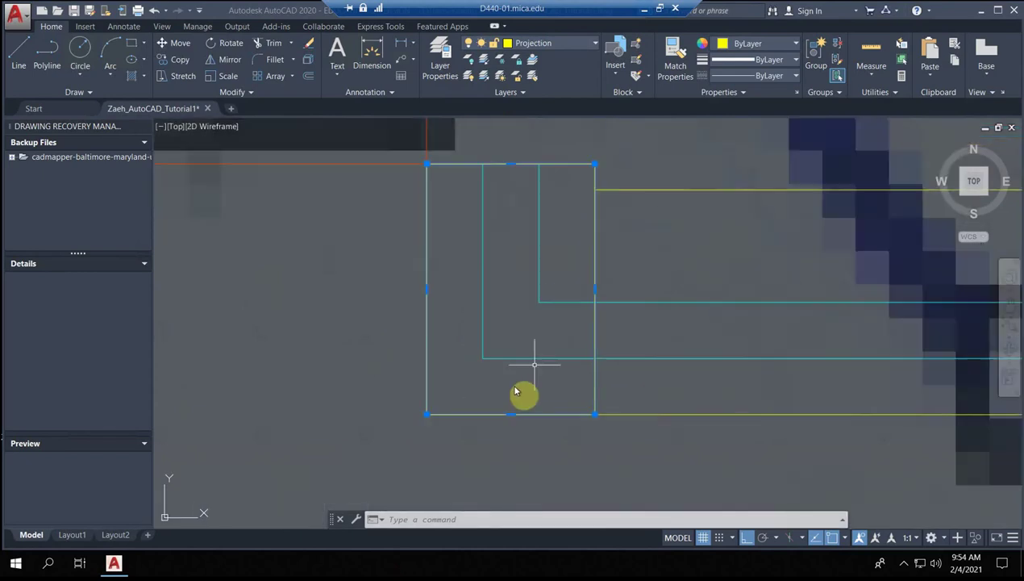
scroll(516, 387, up, 2)
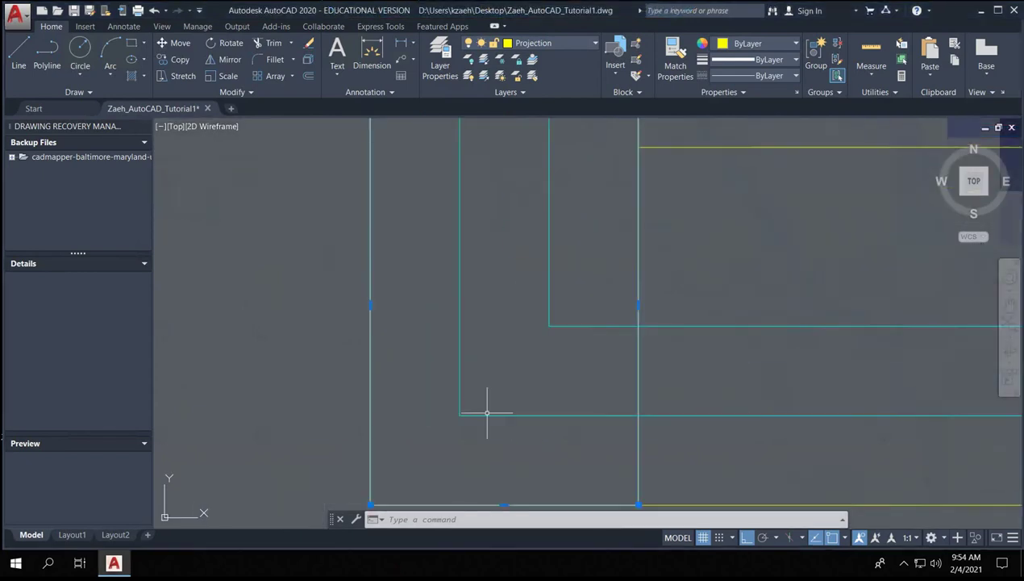
scroll(492, 420, down, 4)
click(503, 450)
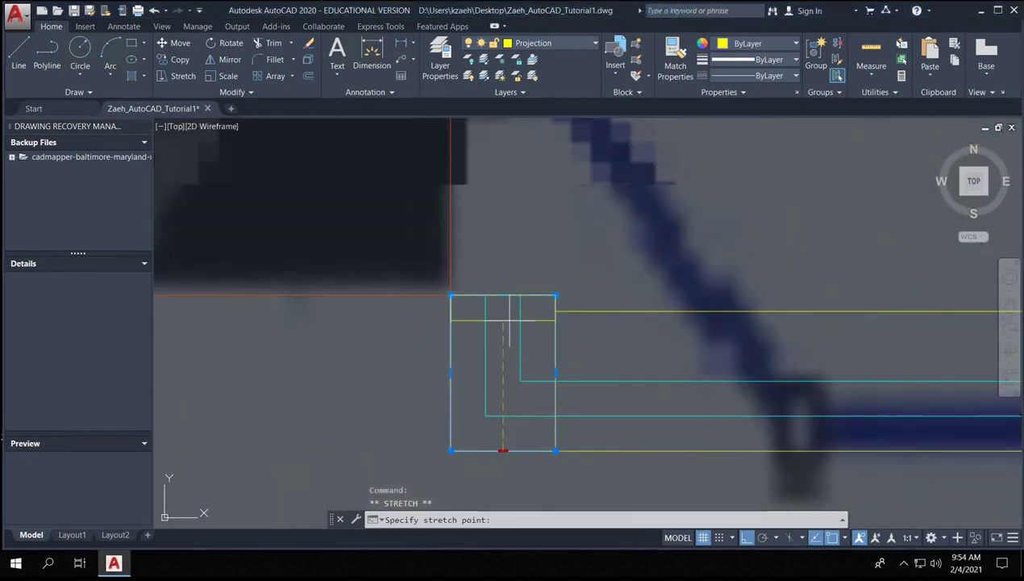
click(502, 235)
scroll(564, 258, down, 4)
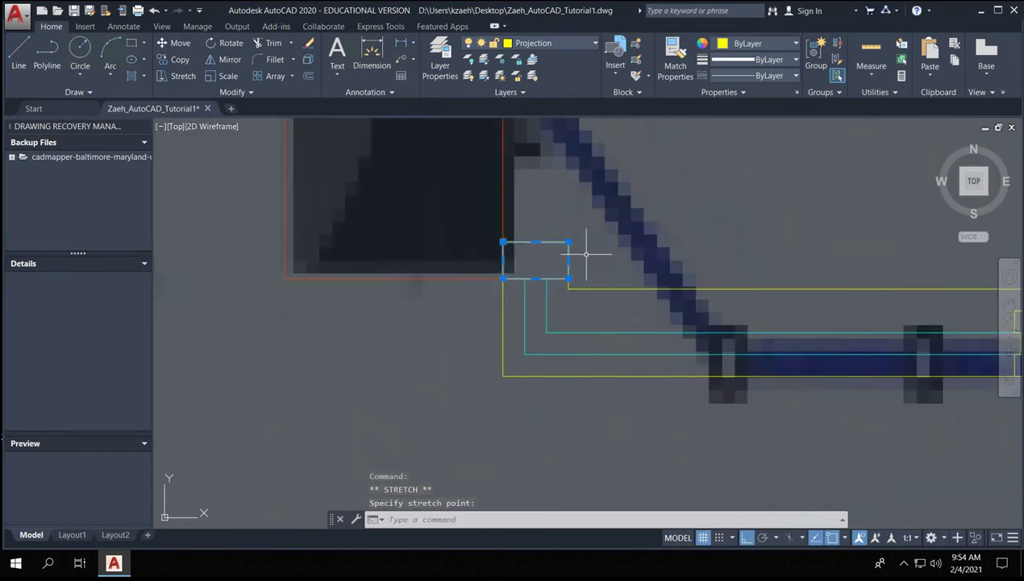
key(Escape)
key(Escape)
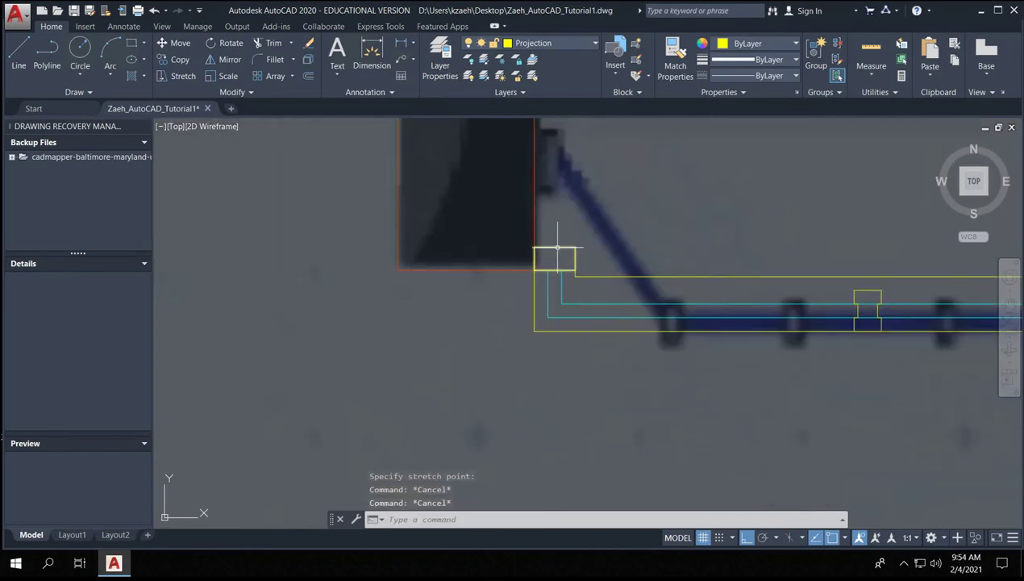
- Cancel an accidental arc conversion and select the small mullion rectangle
click(555, 246)
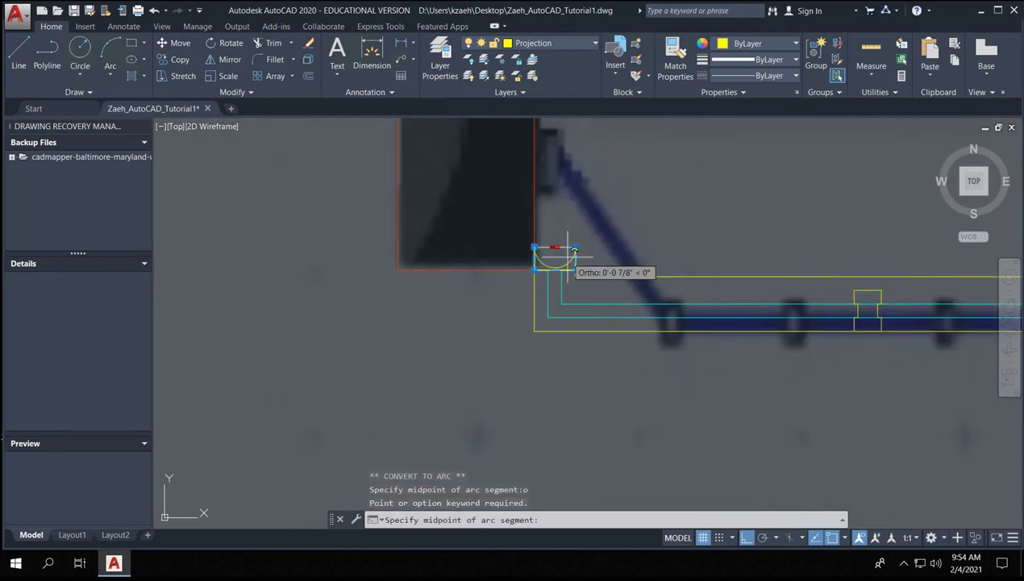
key(Escape)
key(Escape)
click(556, 247)
click(558, 258)
- Copy the mullion rectangle to the far right end of the storefront wall
text(co)
key(Return)
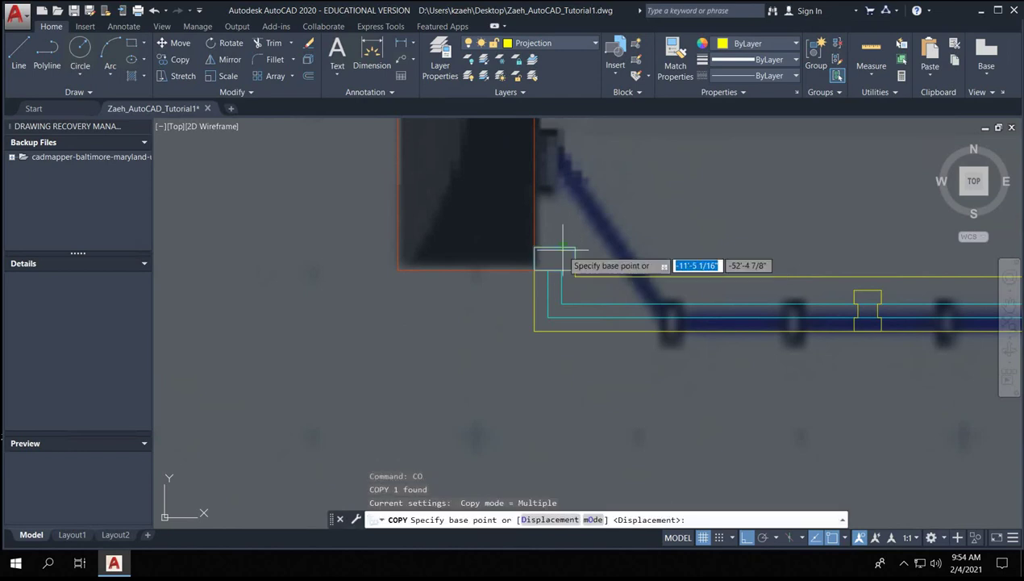
click(567, 248)
scroll(801, 234, down, 3)
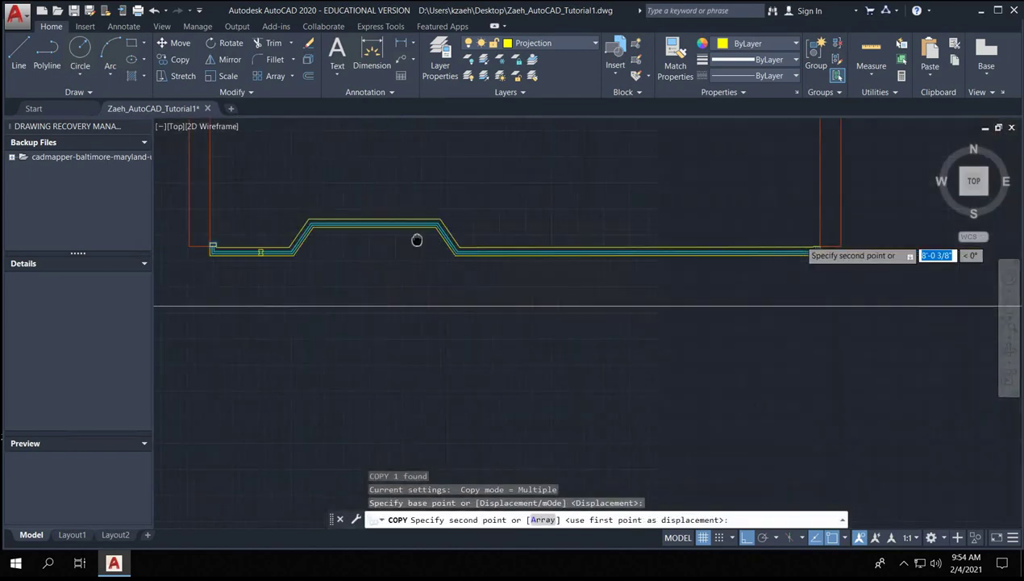
scroll(677, 231, up, 6)
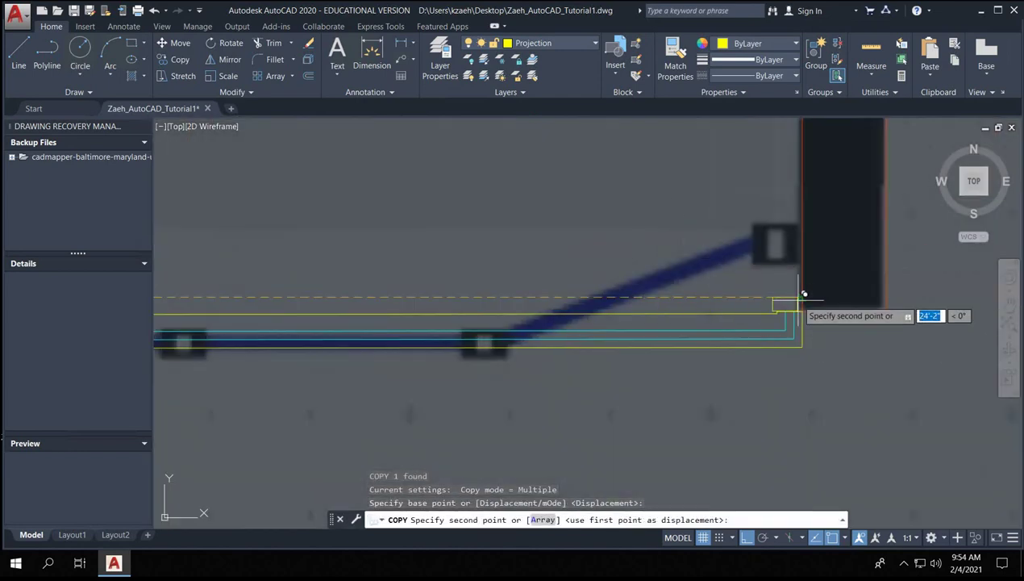
click(803, 294)
key(Escape)
key(Escape)
- Pan back along the storefront wall to the inner glass-line corner
scroll(686, 286, down, 2)
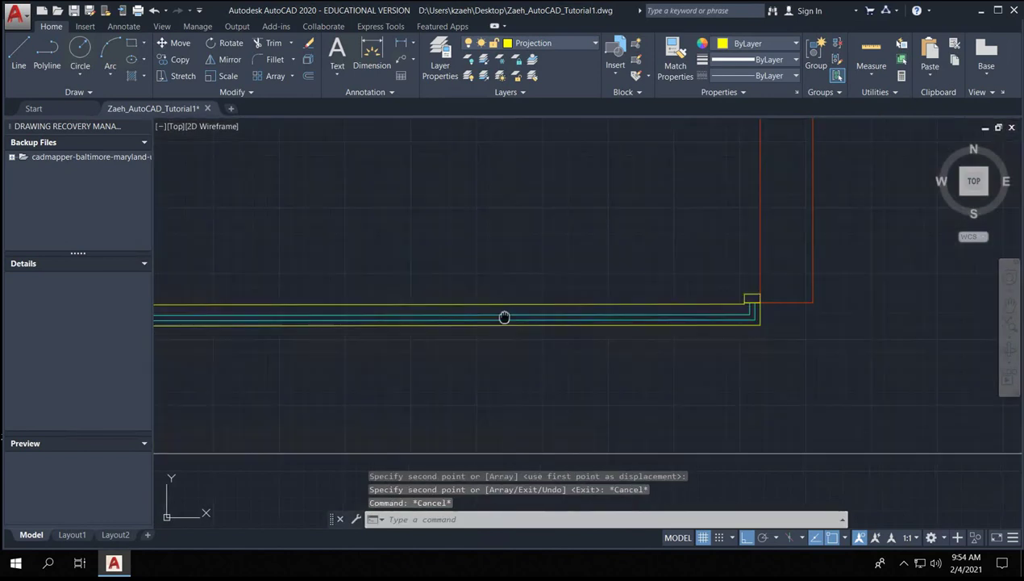
mouse_move(503, 315)
middle_down()
mouse_move(450, 269)
mouse_move(805, 271)
middle_up()
middle_drag(441, 268, 855, 267)
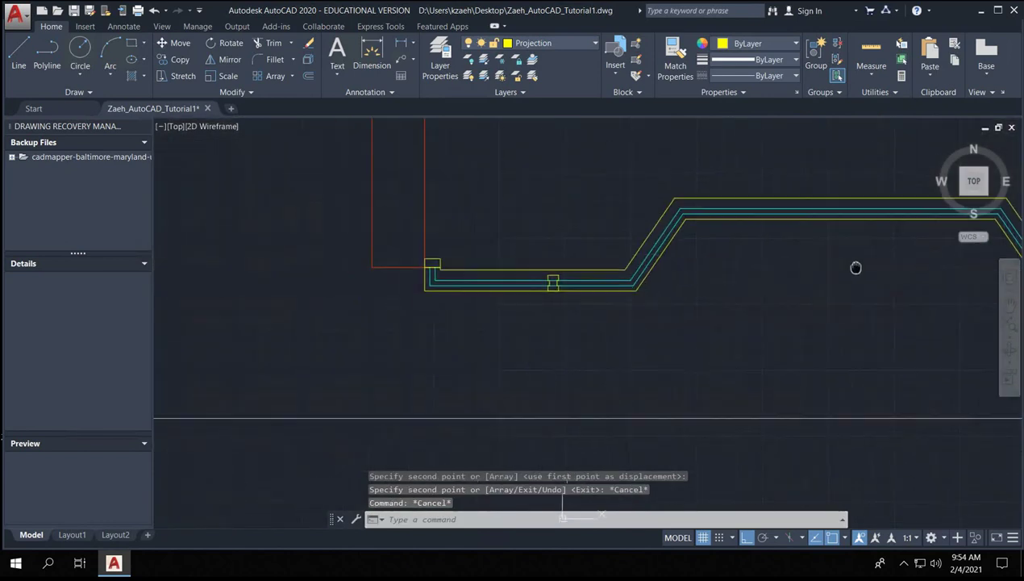
scroll(632, 292, up, 5)
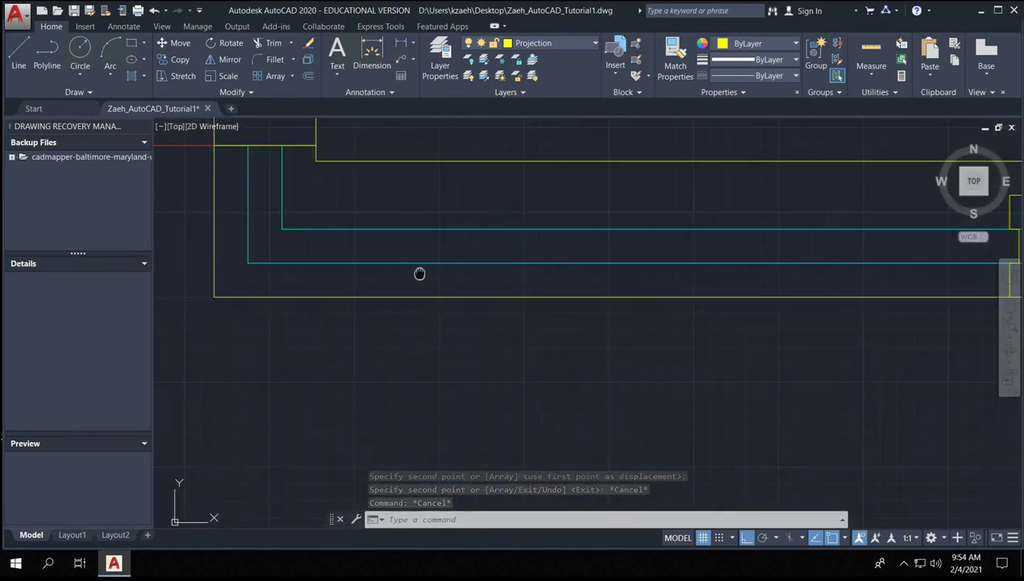
middle_drag(296, 244, 476, 284)
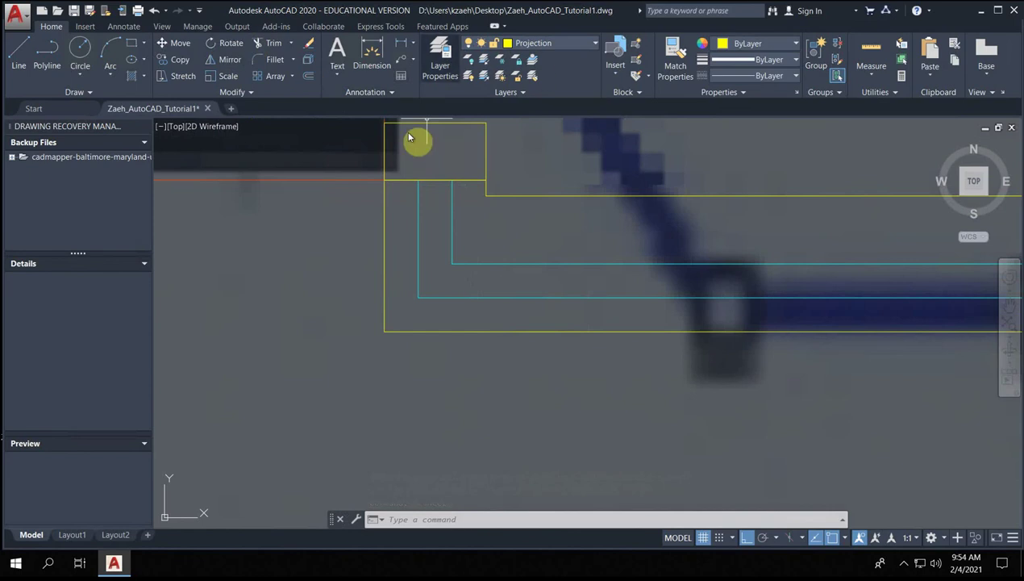
- Draw a small square rectangle at the inner glass-line corner
click(132, 44)
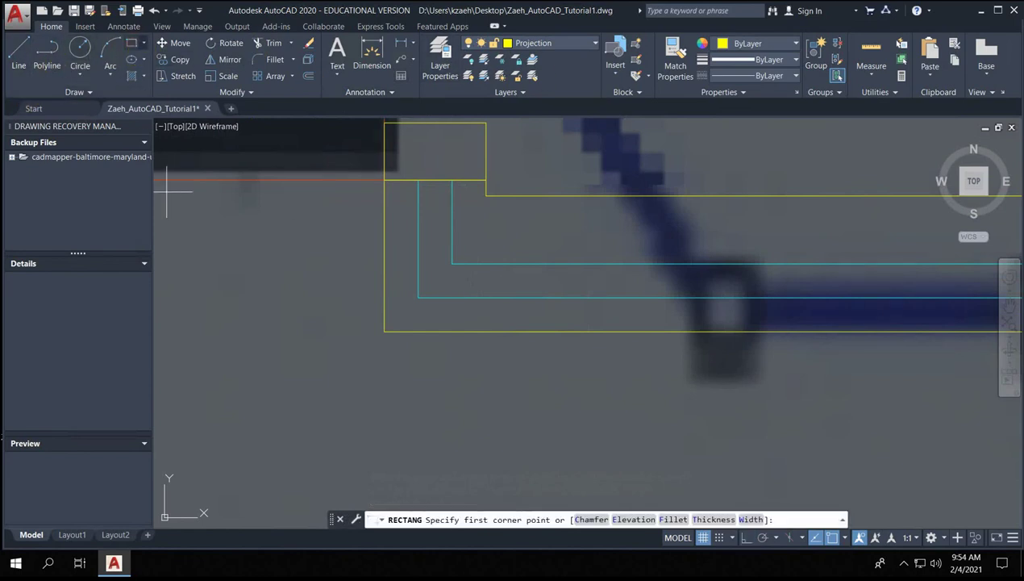
click(418, 297)
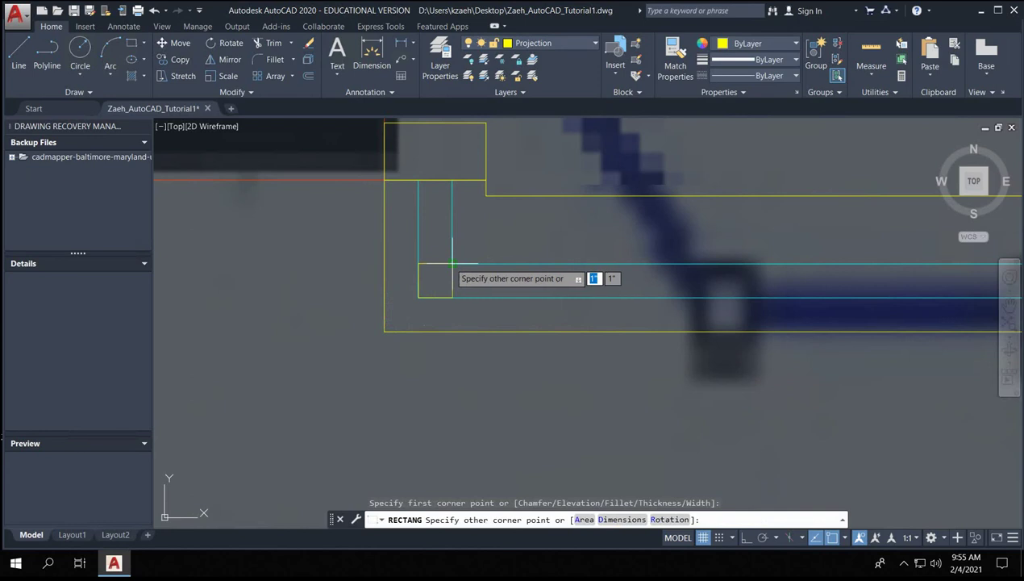
click(452, 263)
scroll(453, 279, up, 2)
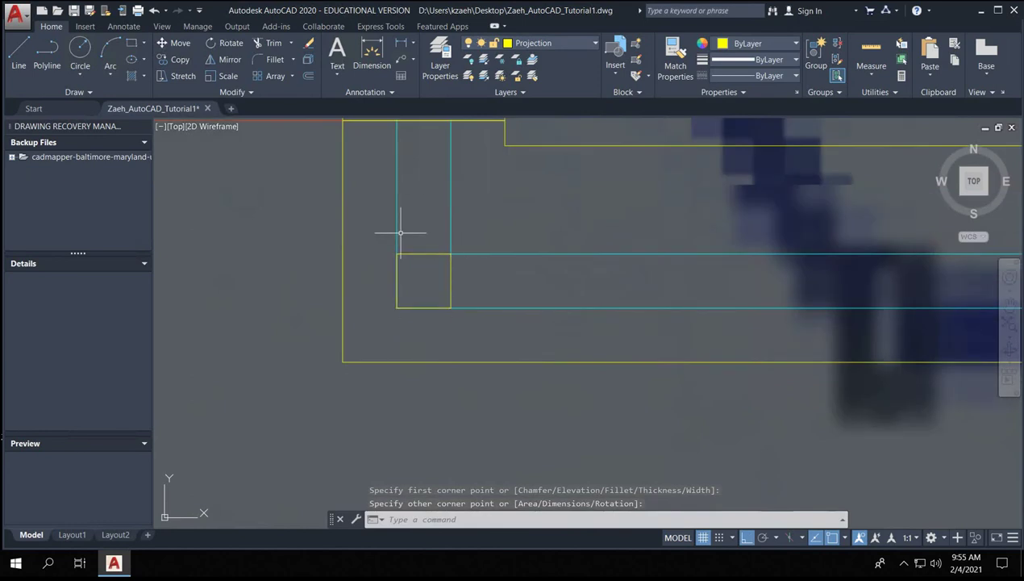
- Offset the square outward by 1/2" to create a larger surrounding square
key(Return)
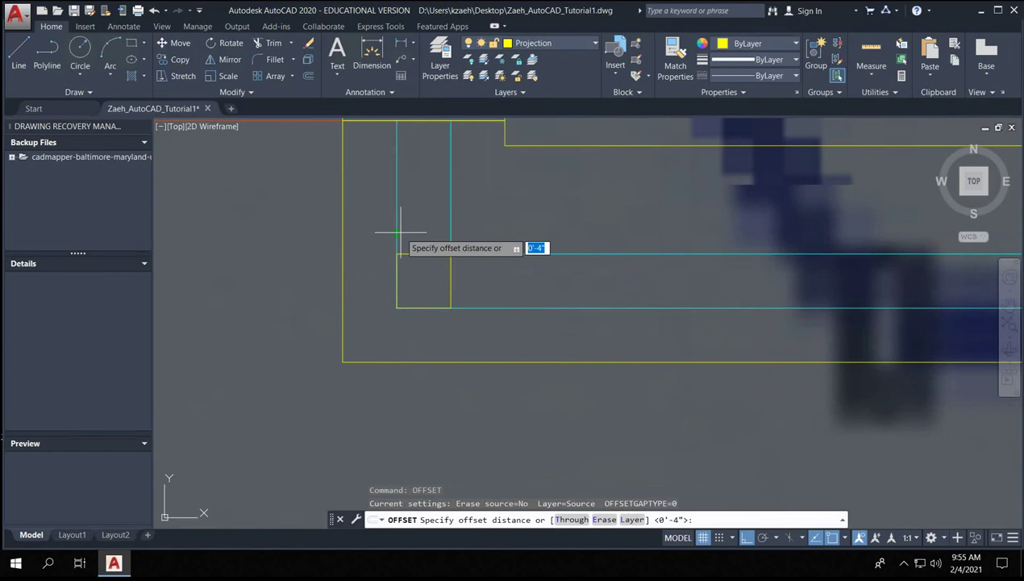
text(1/2)
key(Return)
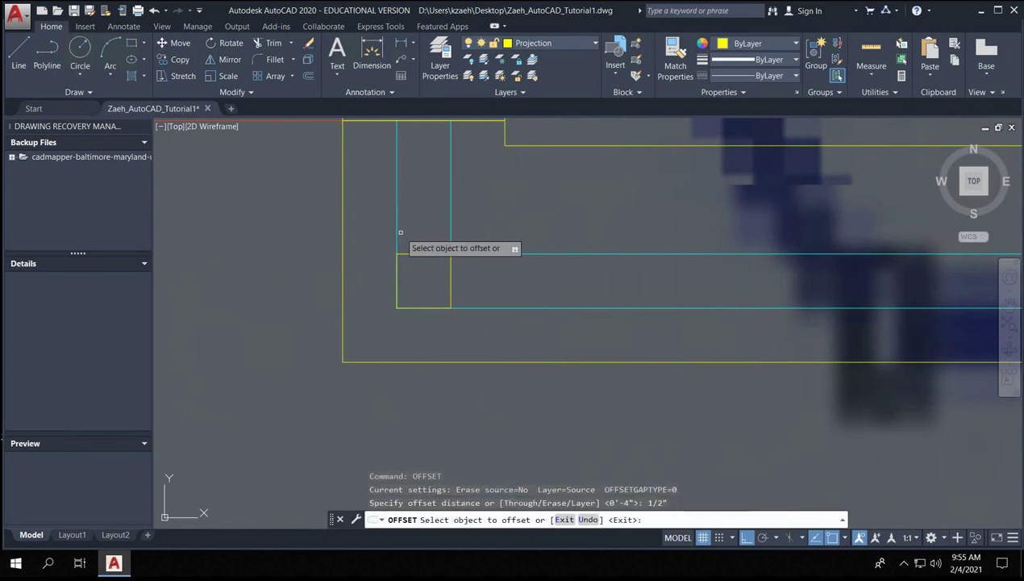
click(419, 232)
click(427, 254)
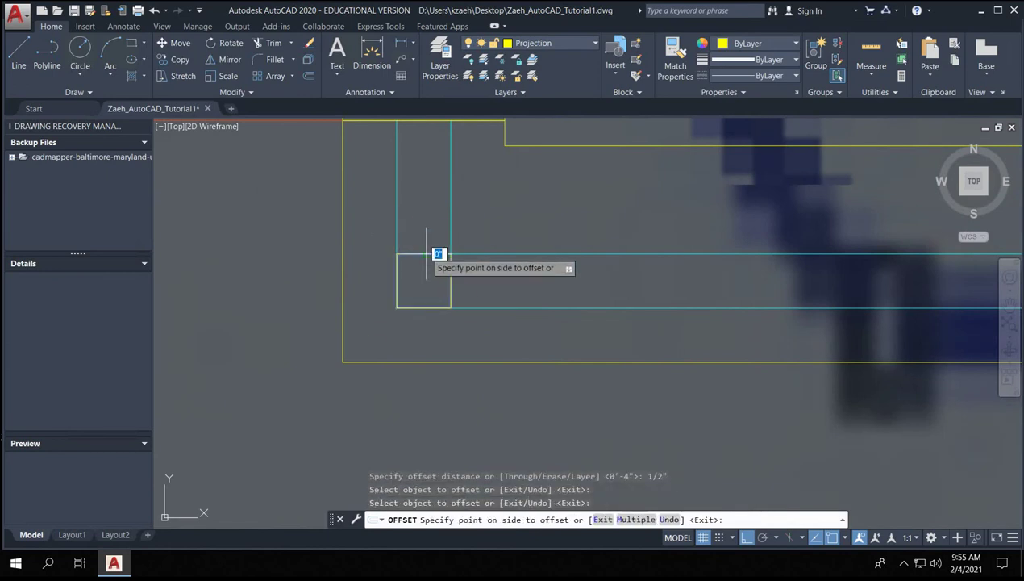
click(427, 232)
click(437, 254)
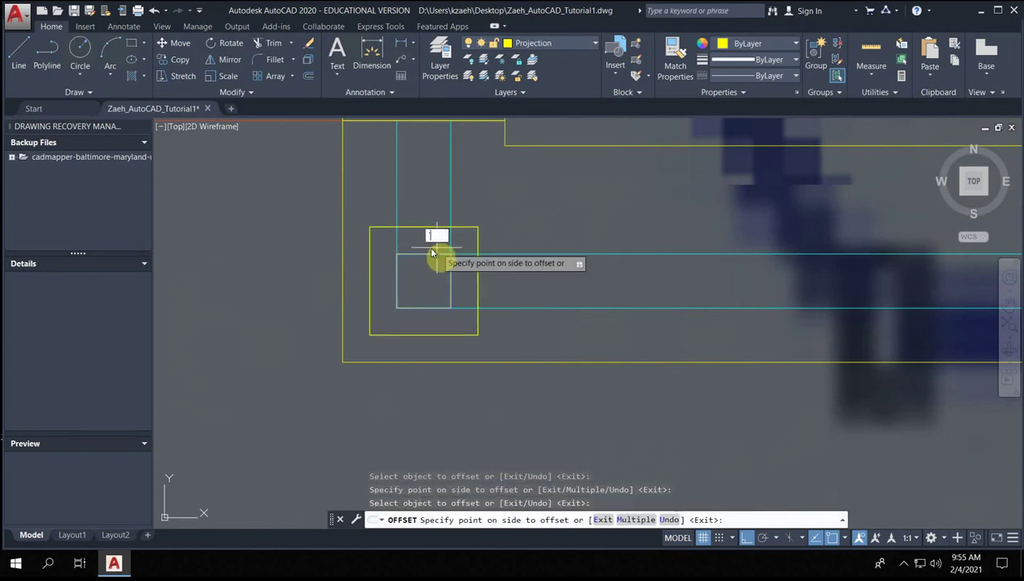
key(Escape)
click(387, 245)
- Delete the small inner square and the old I-shaped mullion further along the wall
click(458, 309)
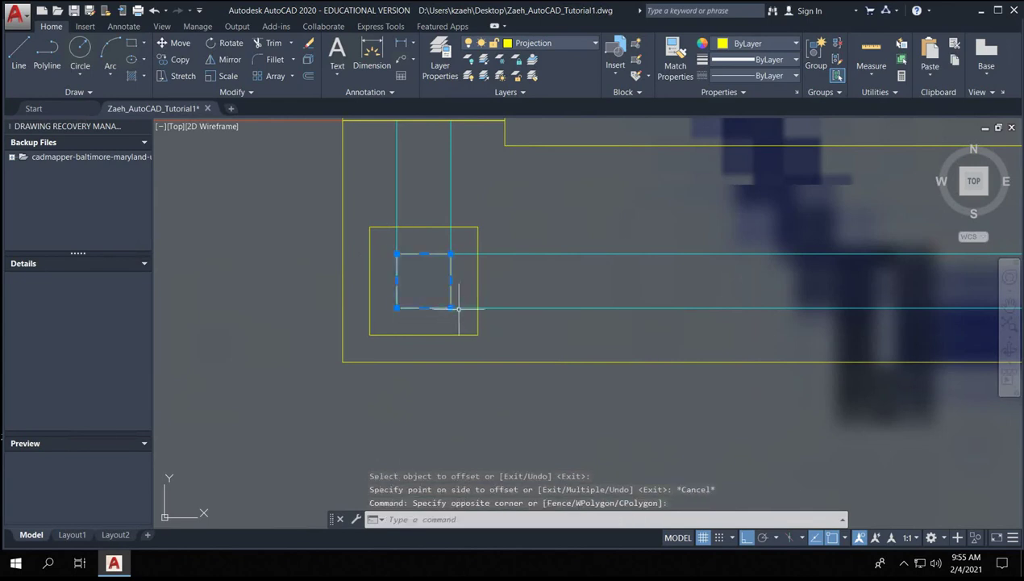
key(Delete)
scroll(461, 295, down, 3)
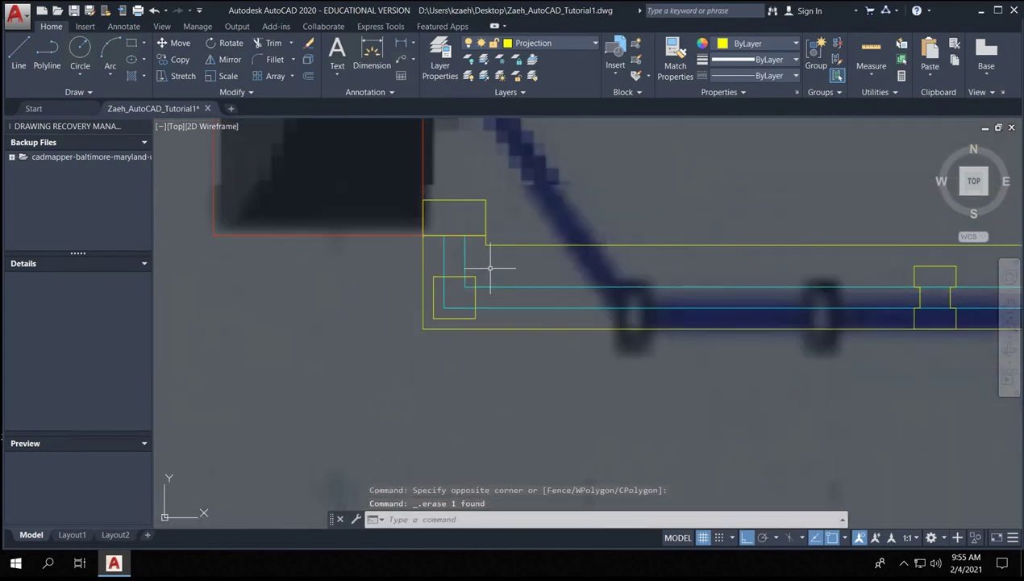
scroll(487, 277, down, 1)
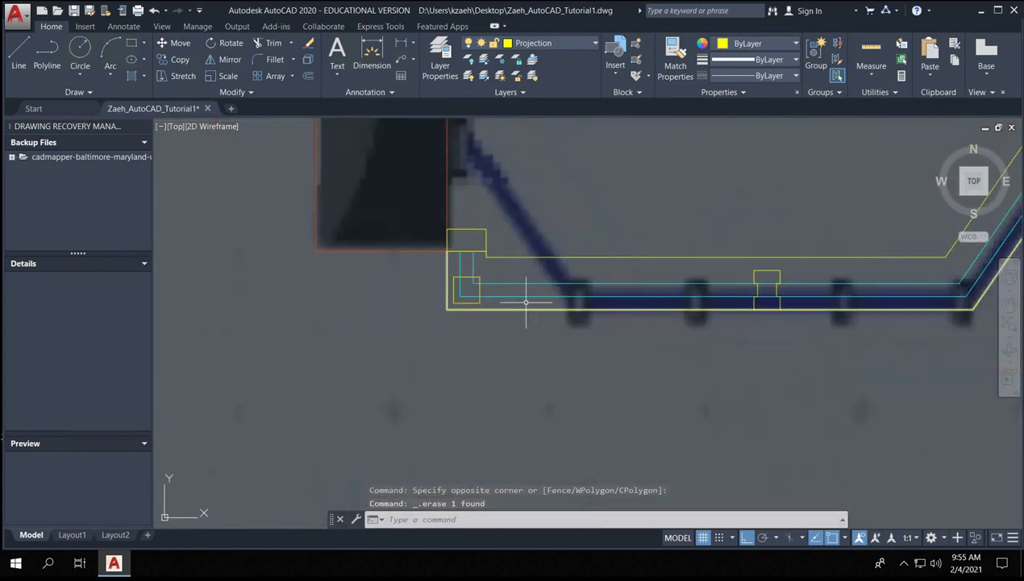
click(794, 277)
key(Delete)
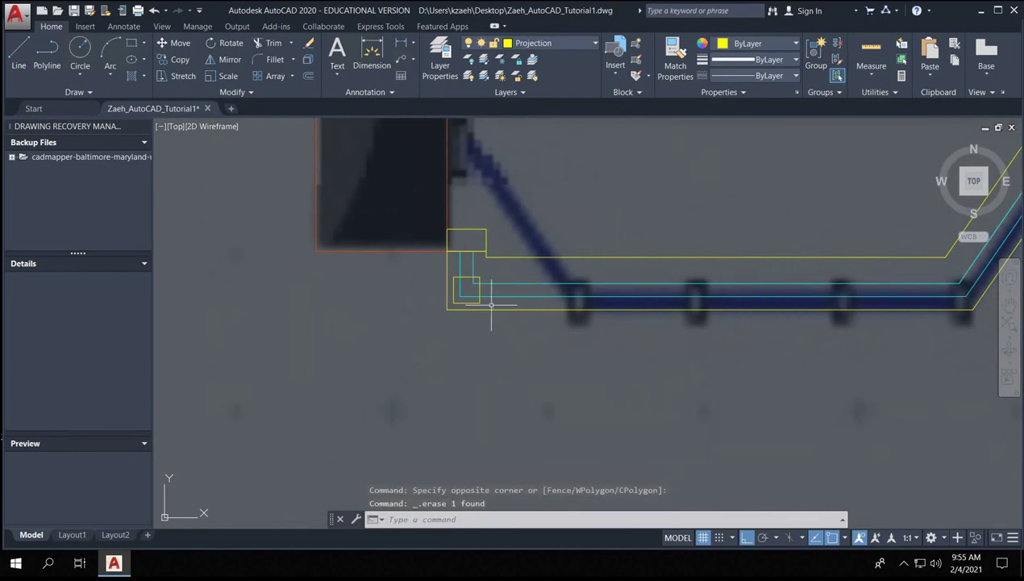
click(478, 303)
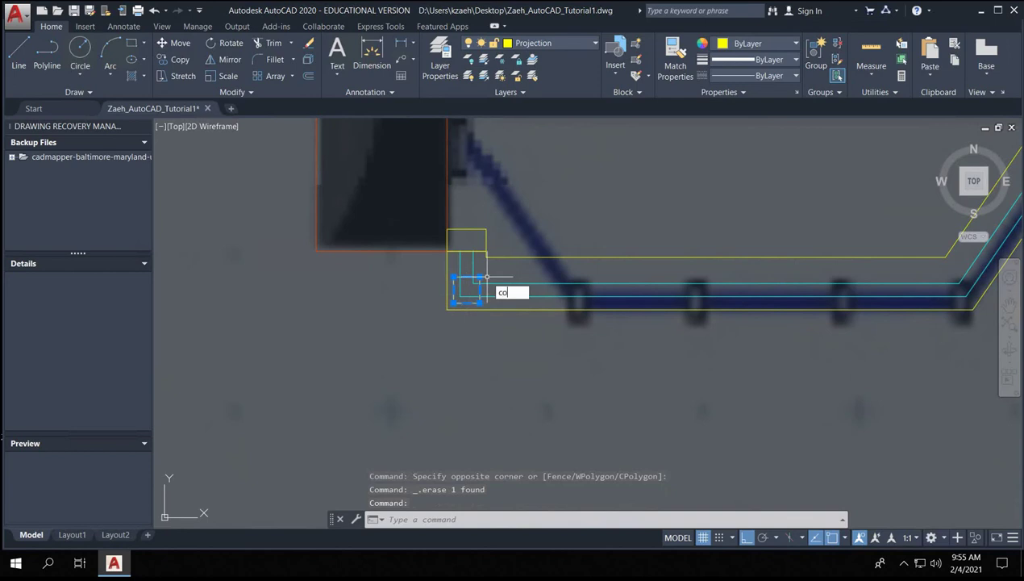
- Copy the square mullion to the next mullion spot along the glass lines
key(Return)
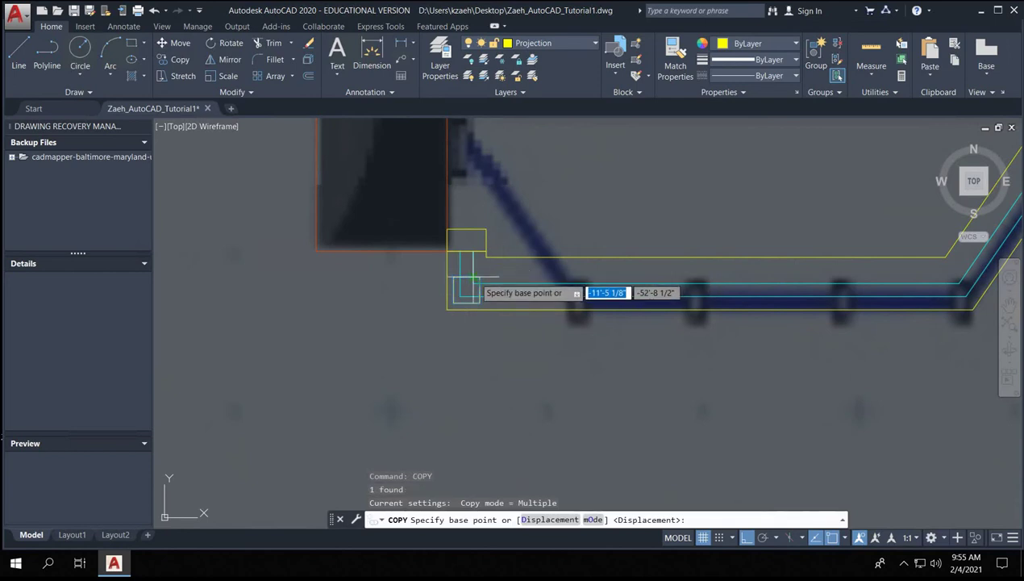
click(478, 278)
scroll(964, 286, up, 3)
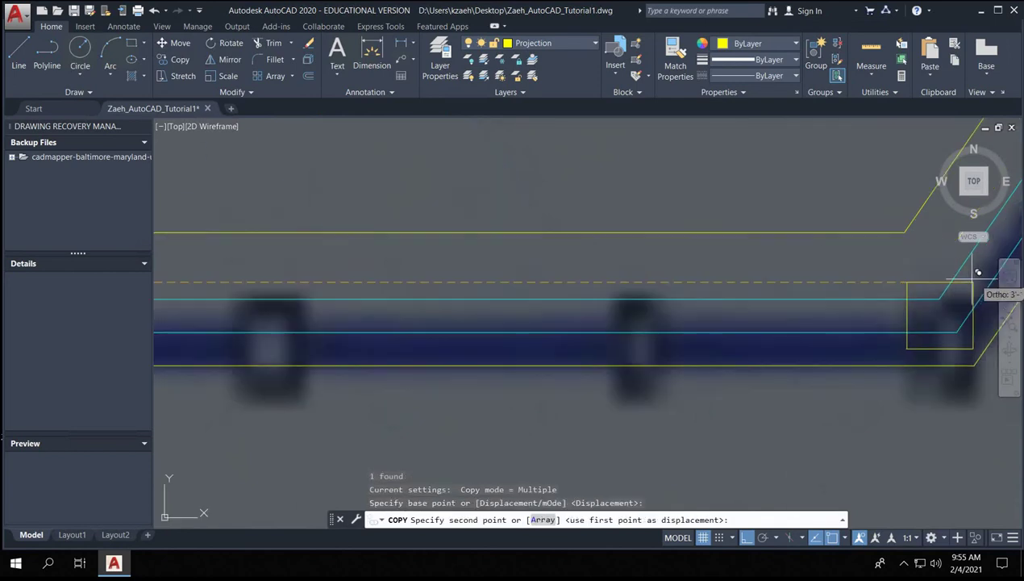
click(788, 287)
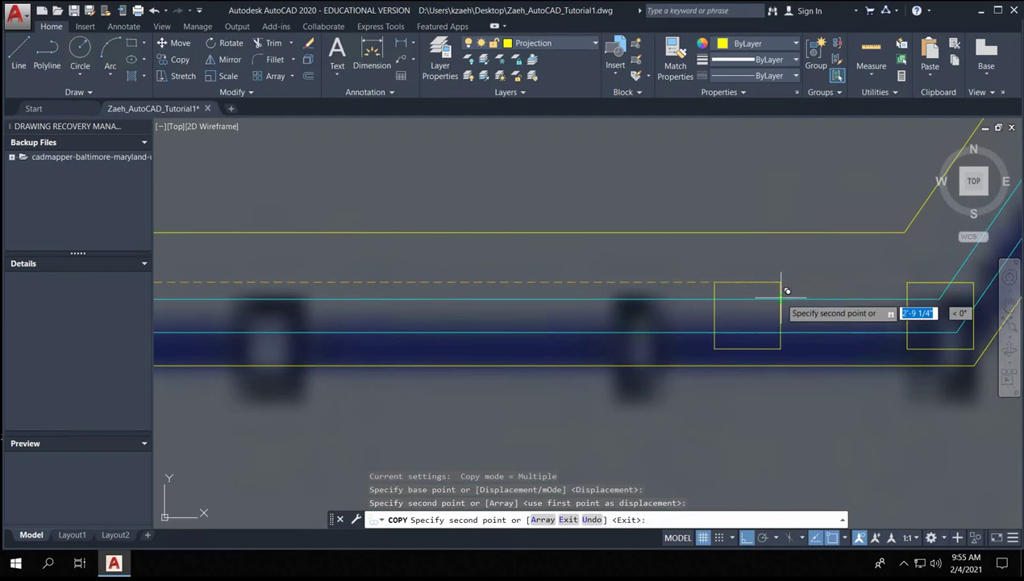
scroll(796, 297, down, 5)
key(Escape)
key(Escape)
scroll(509, 295, up, 4)
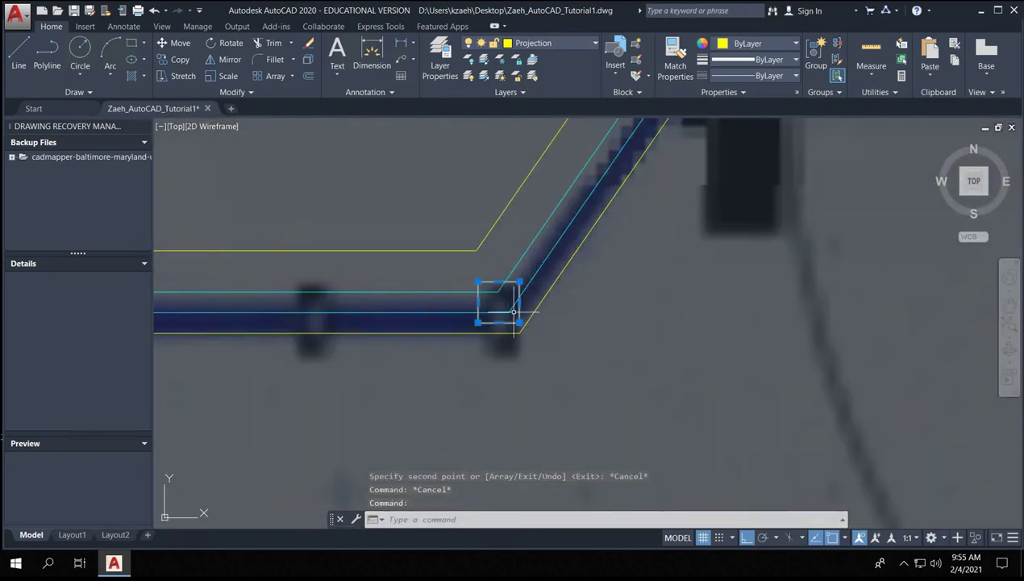
- Copy the square mullion to the upper corner and another storefront bend
text(copy)
key(Return)
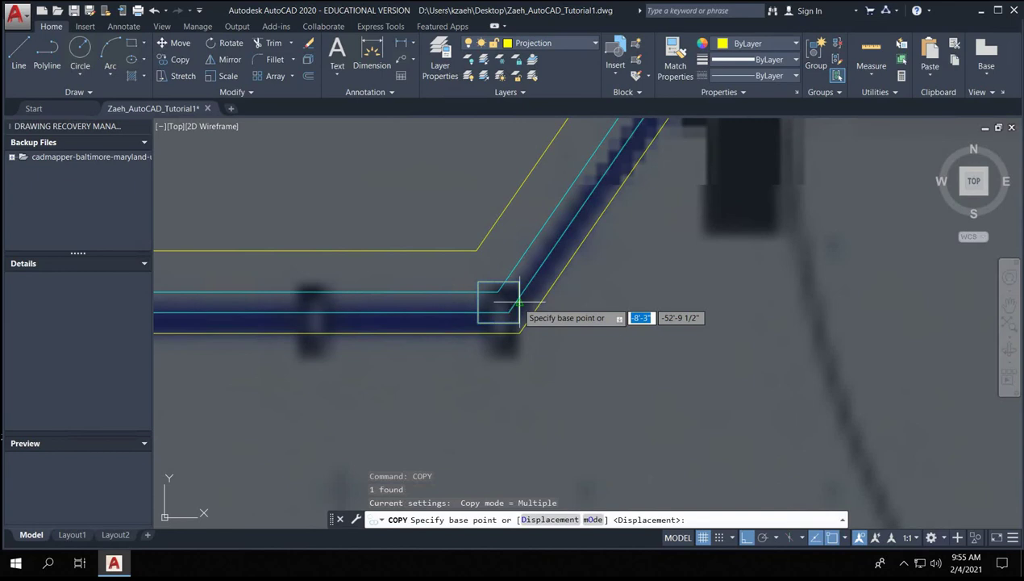
click(513, 304)
scroll(616, 194, up, 5)
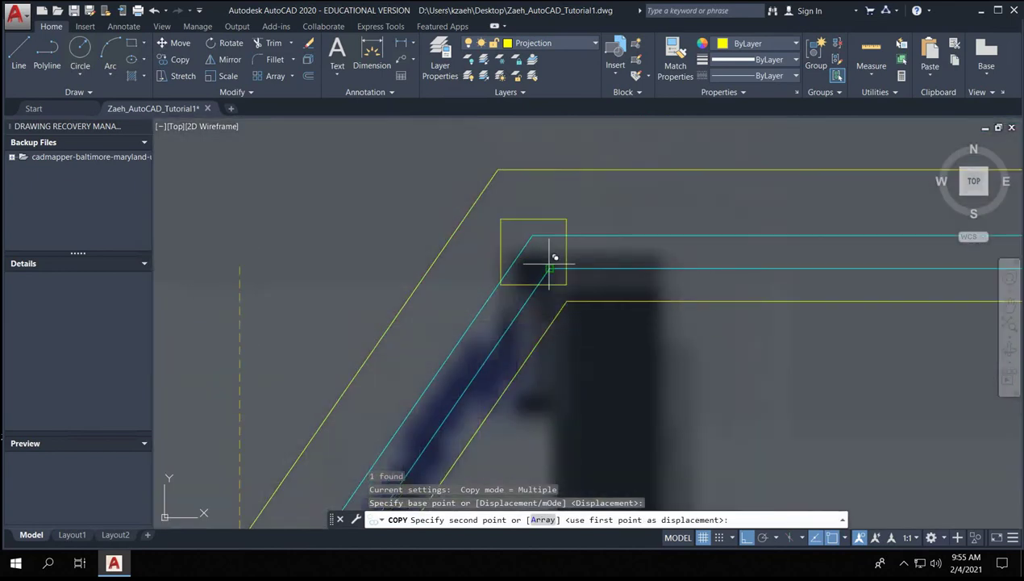
click(549, 265)
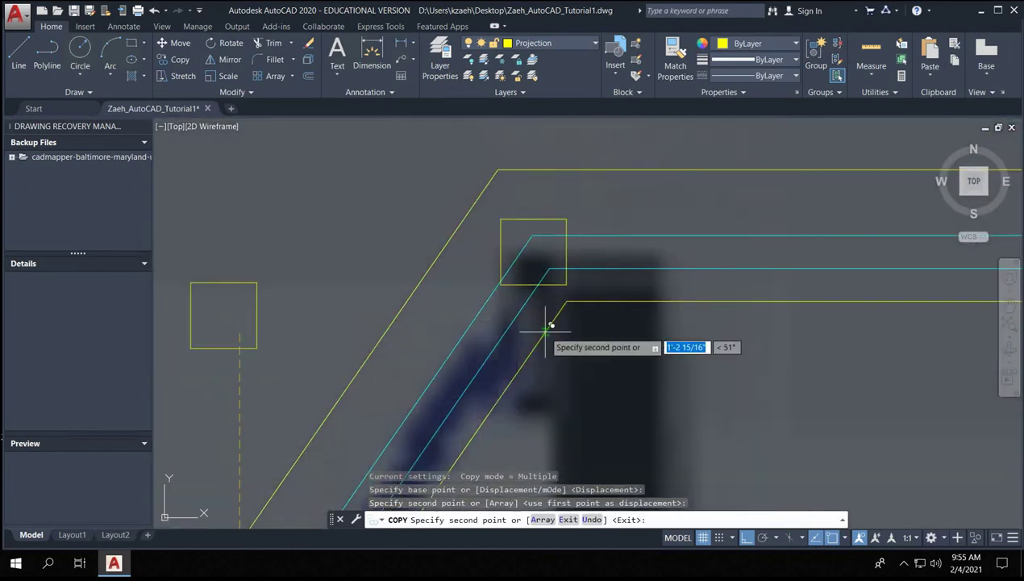
scroll(549, 340, down, 5)
middle_drag(686, 270, 376, 278)
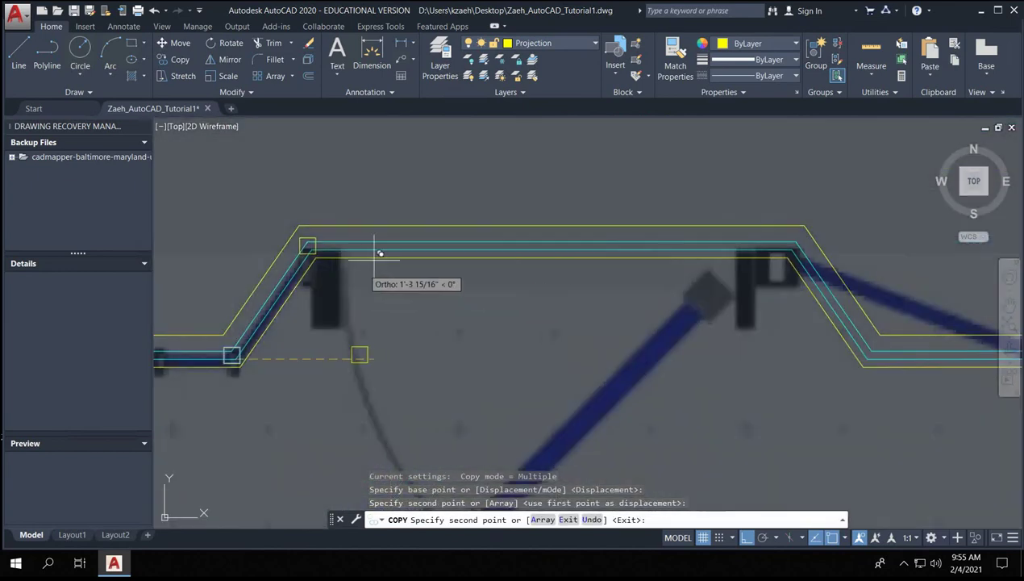
scroll(823, 225, up, 3)
scroll(778, 252, down, 5)
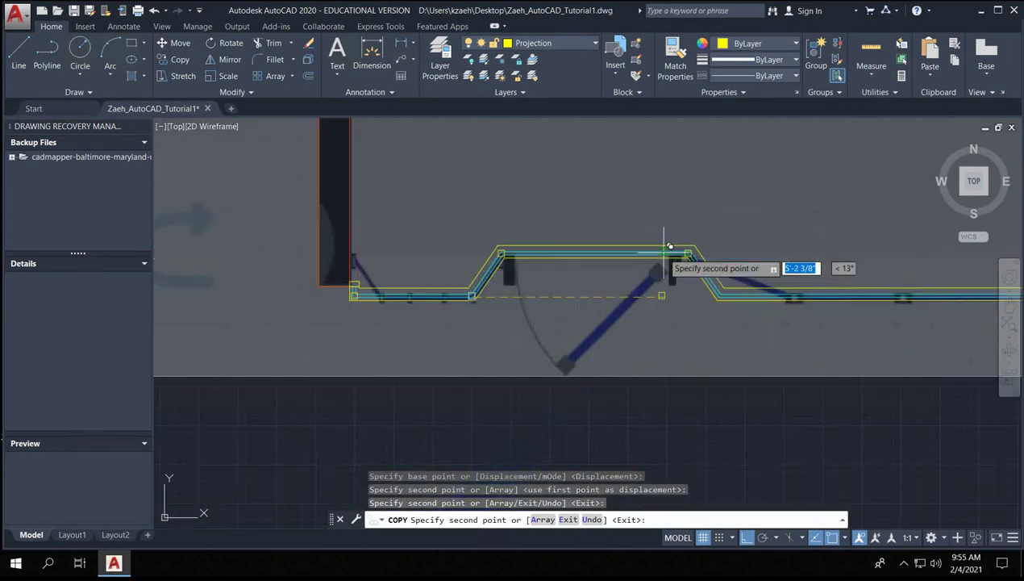
click(670, 327)
key(Escape)
key(Escape)
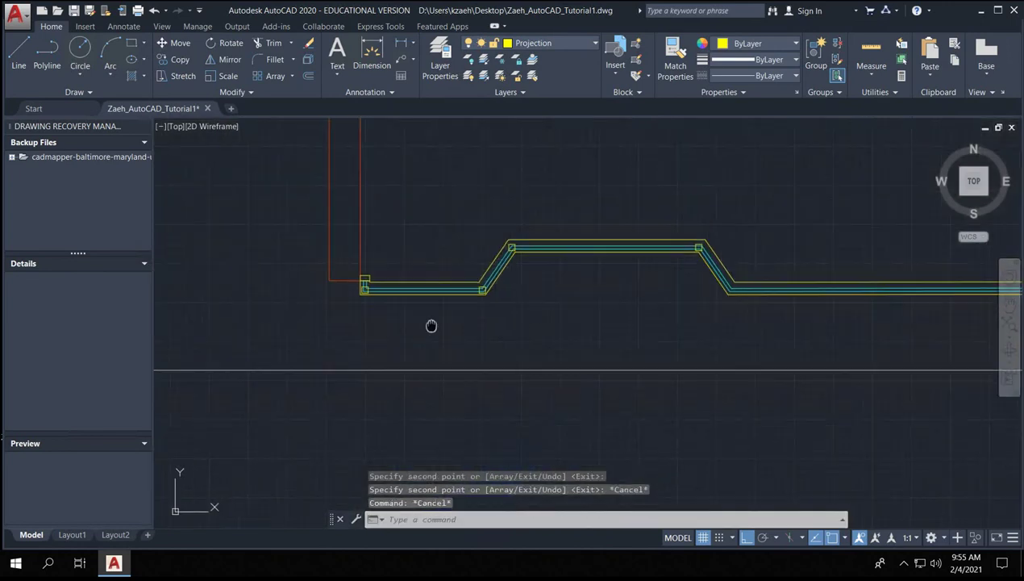
- Window-select the mullion at the left end of the glass lines
scroll(373, 290, up, 2)
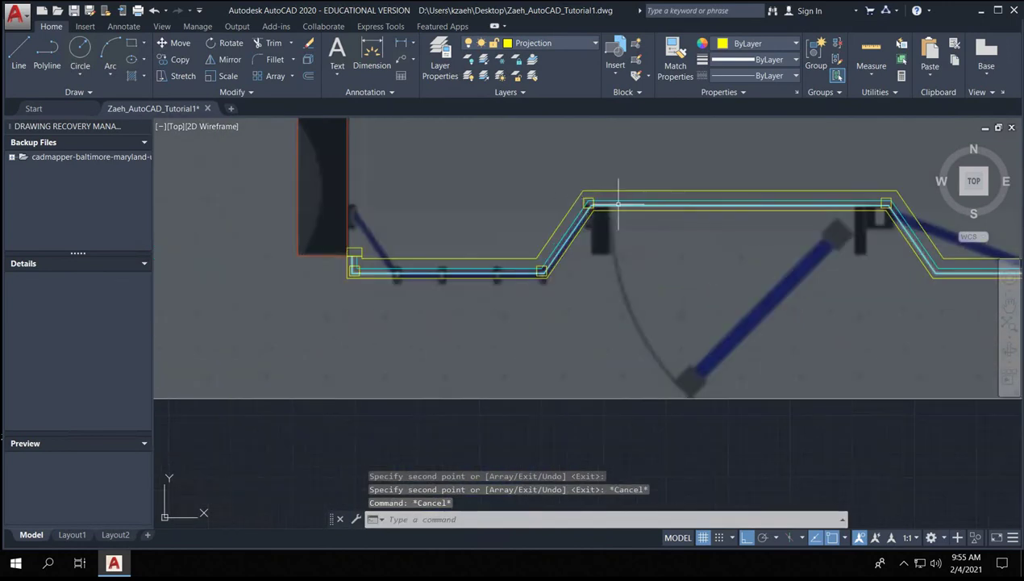
scroll(588, 202, up, 2)
scroll(622, 323, down, 2)
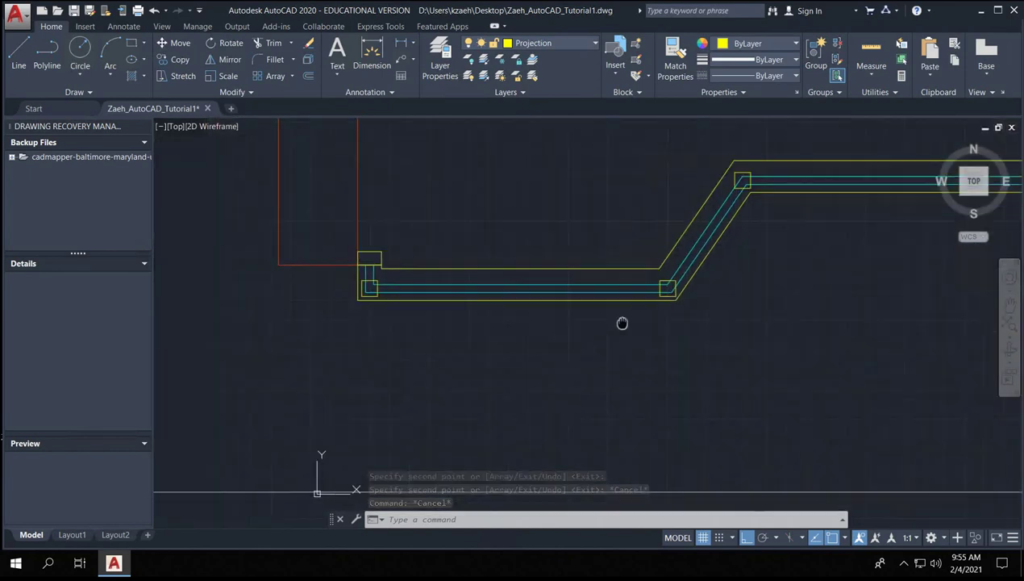
scroll(435, 269, up, 3)
click(419, 256)
click(472, 297)
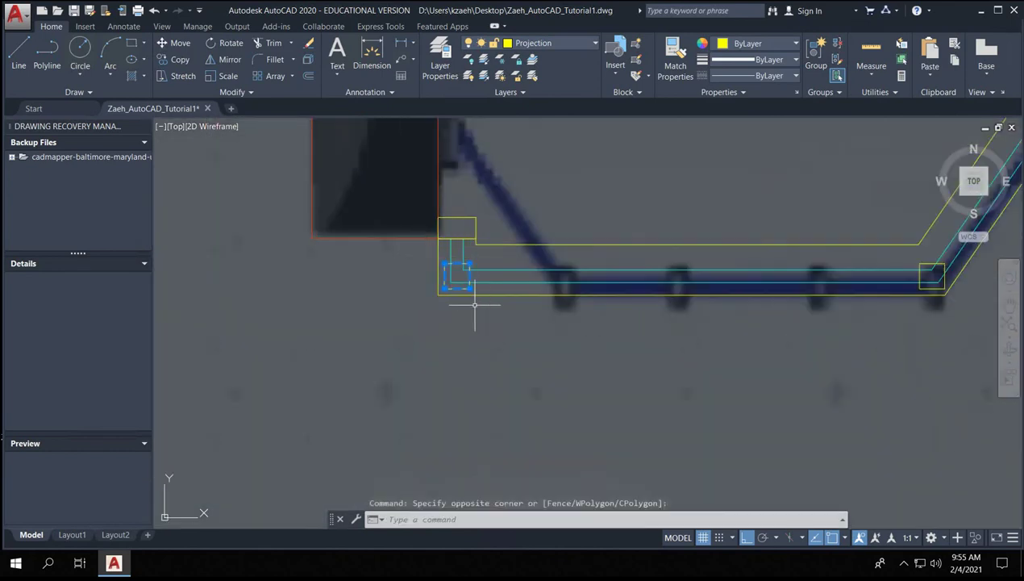
scroll(473, 297, down, 3)
- Add the lower-right, upper and upper-right corner mullions to the selection
click(612, 257)
click(663, 299)
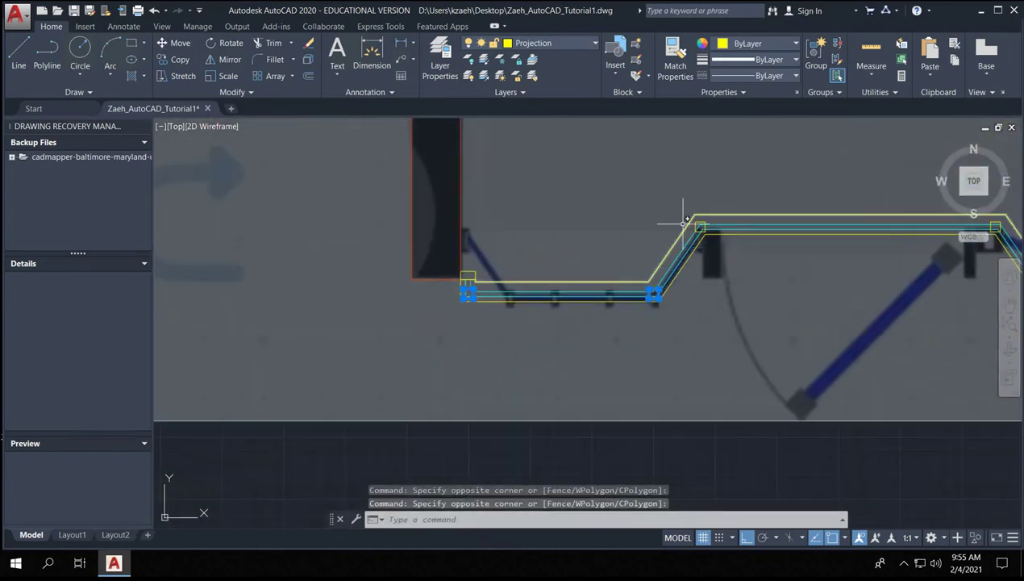
click(663, 202)
click(710, 246)
middle_drag(832, 269, 540, 274)
scroll(693, 218, up, 2)
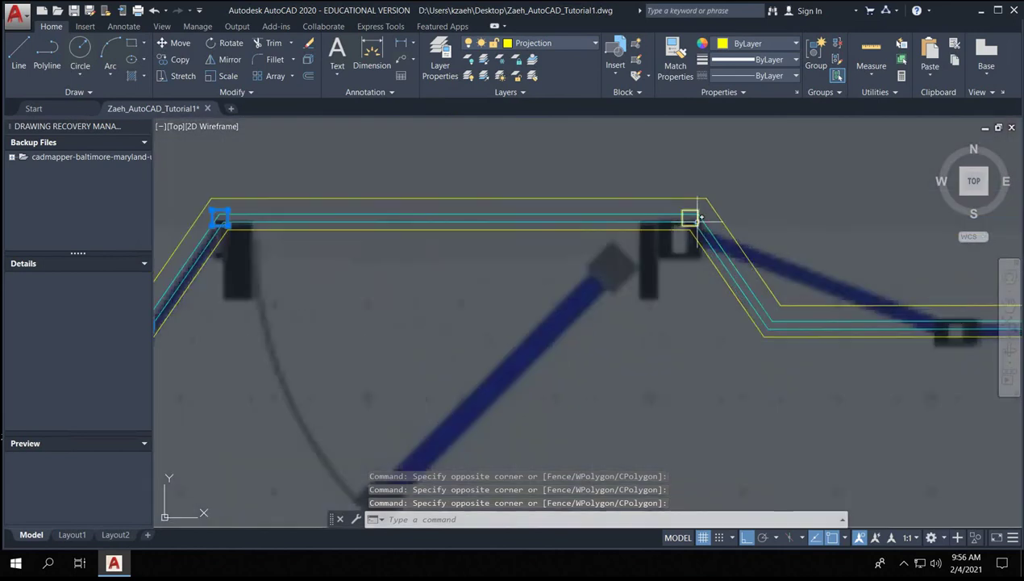
click(701, 225)
- Trim (TR) the glass lines inside the upper corner mullion
text(tr)
key(Return)
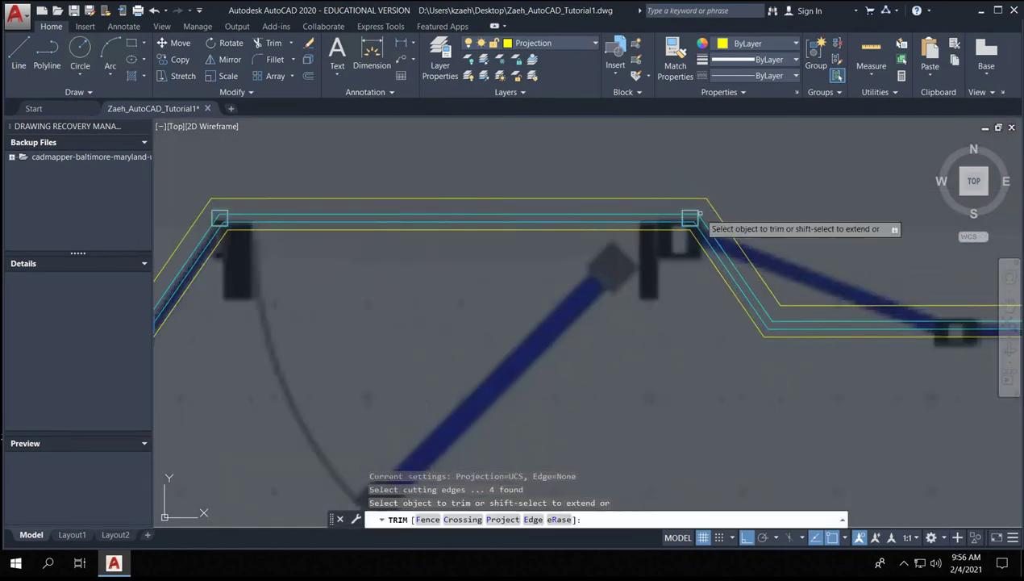
scroll(702, 220, up, 4)
mouse_move(688, 198)
mouse_down()
mouse_move(694, 256)
mouse_move(681, 255)
mouse_up()
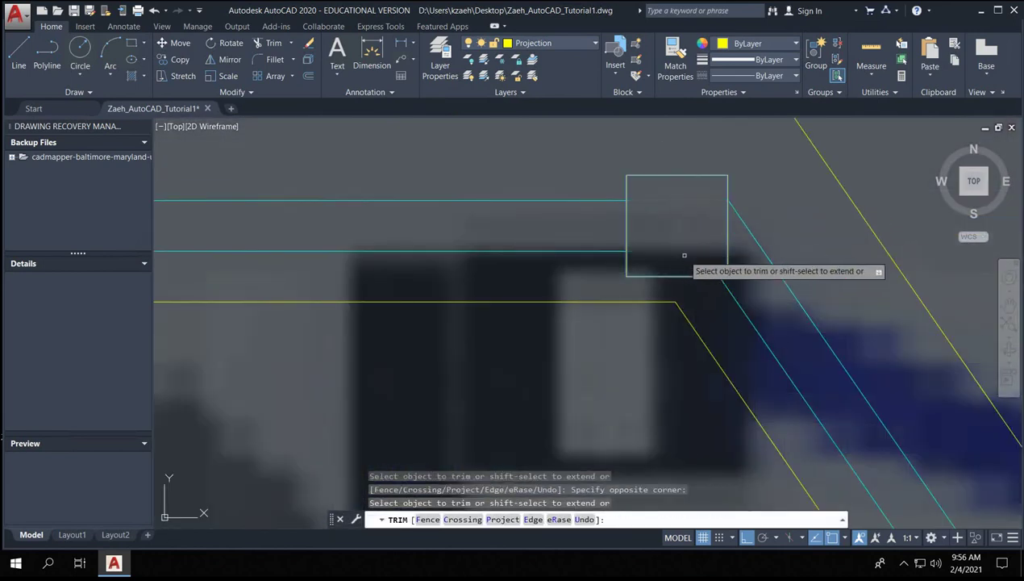
scroll(457, 270, down, 5)
scroll(549, 201, up, 5)
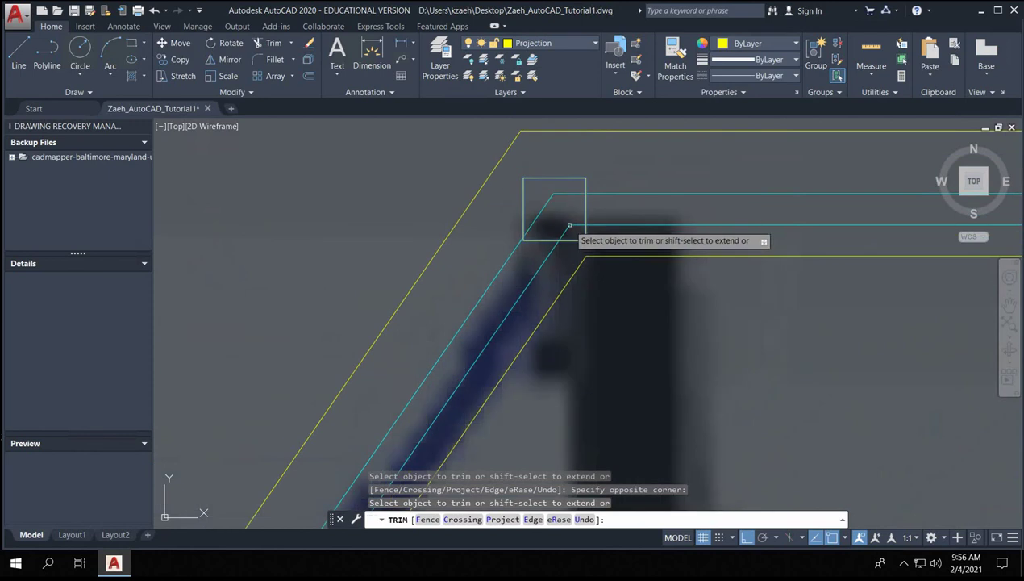
scroll(550, 219, down, 2)
- Trim the glass lines inside the lower corner mullion
middle_drag(376, 346, 602, 299)
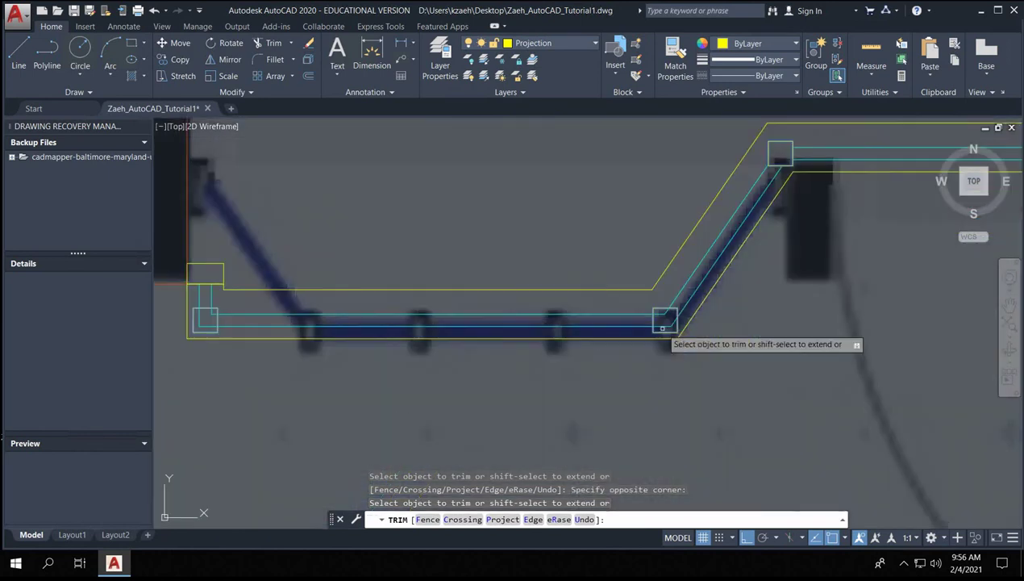
scroll(624, 275, up, 5)
drag(624, 275, 611, 283)
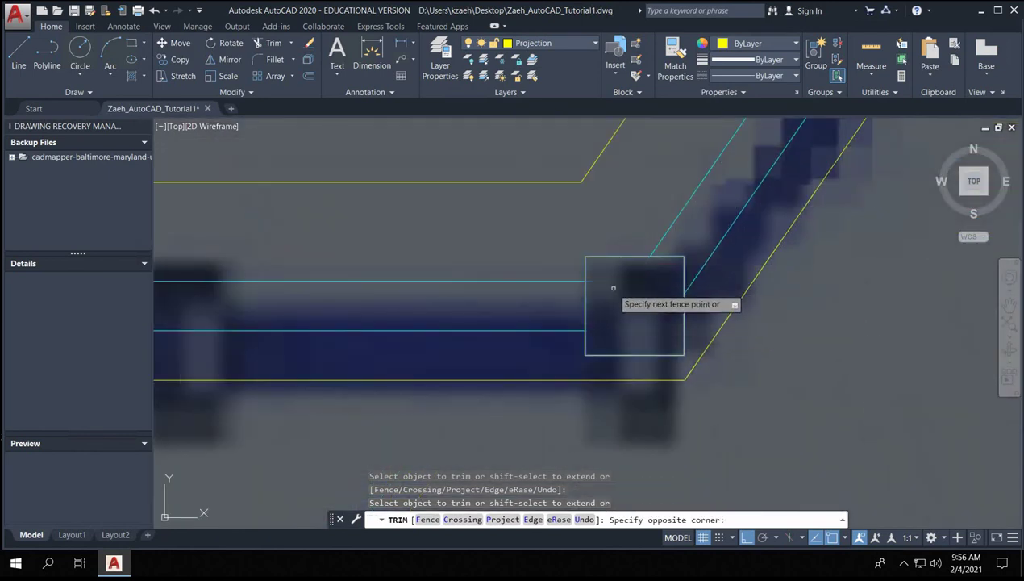
scroll(551, 309, down, 3)
scroll(660, 283, up, 4)
scroll(500, 254, up, 4)
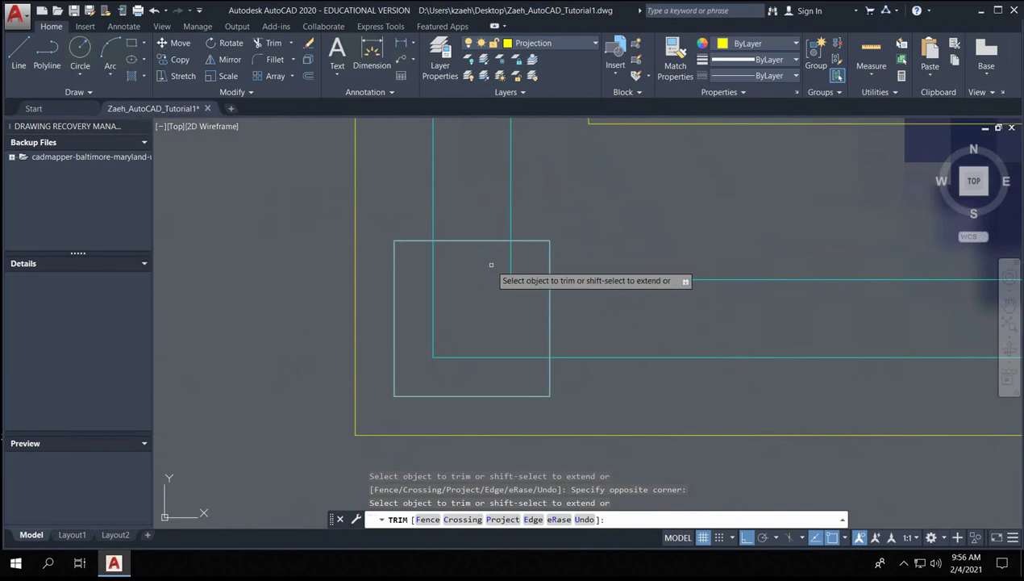
- Trim the glass lines inside the left mullion and finish trimming
click(413, 305)
click(413, 304)
scroll(428, 310, down, 4)
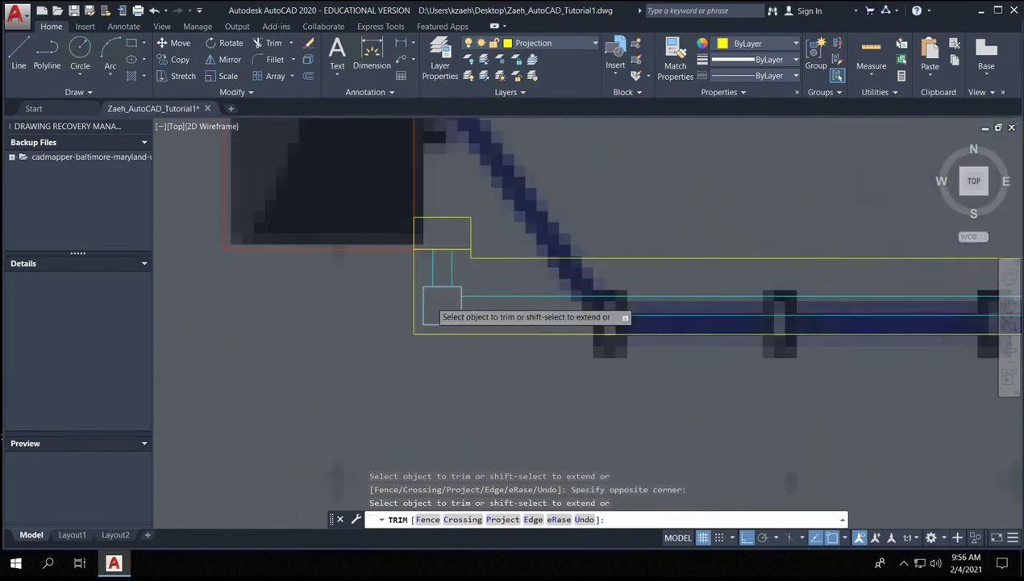
scroll(613, 290, up, 4)
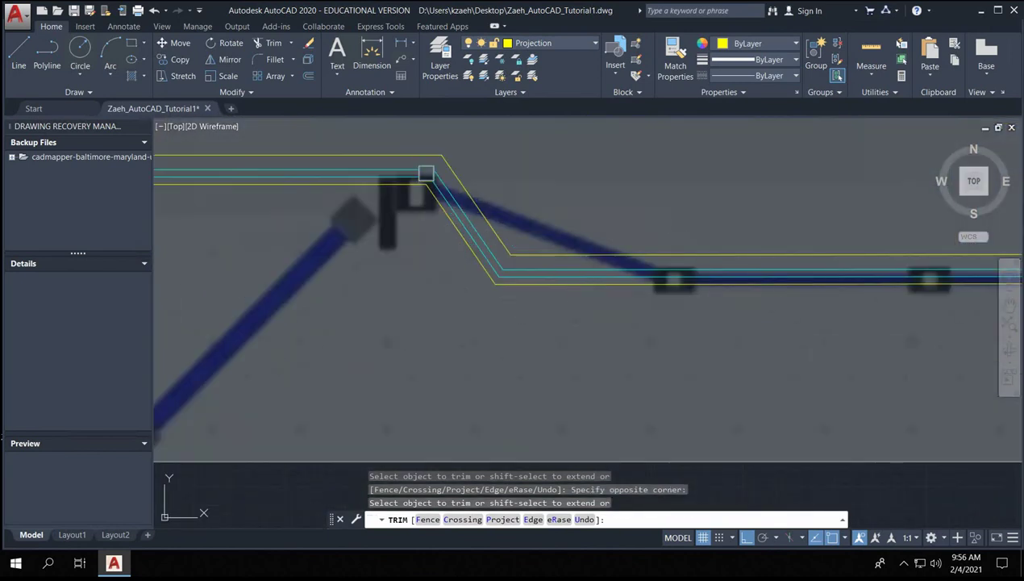
key(Escape)
key(Escape)
scroll(425, 171, up, 3)
click(423, 158)
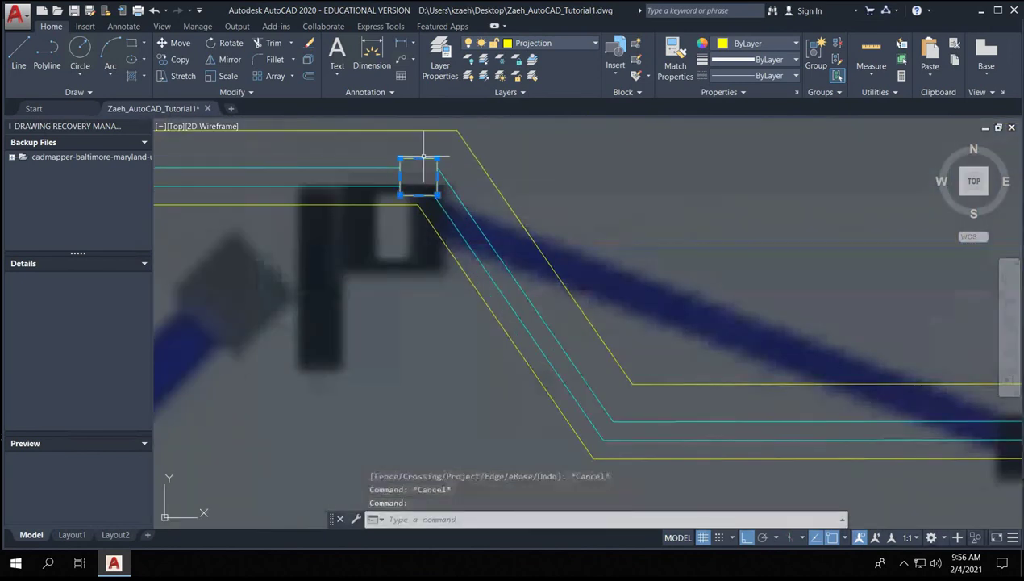
- Copy the mullion square to the lower bend of the right-hand diagonal
text(co)
key(Return)
click(419, 175)
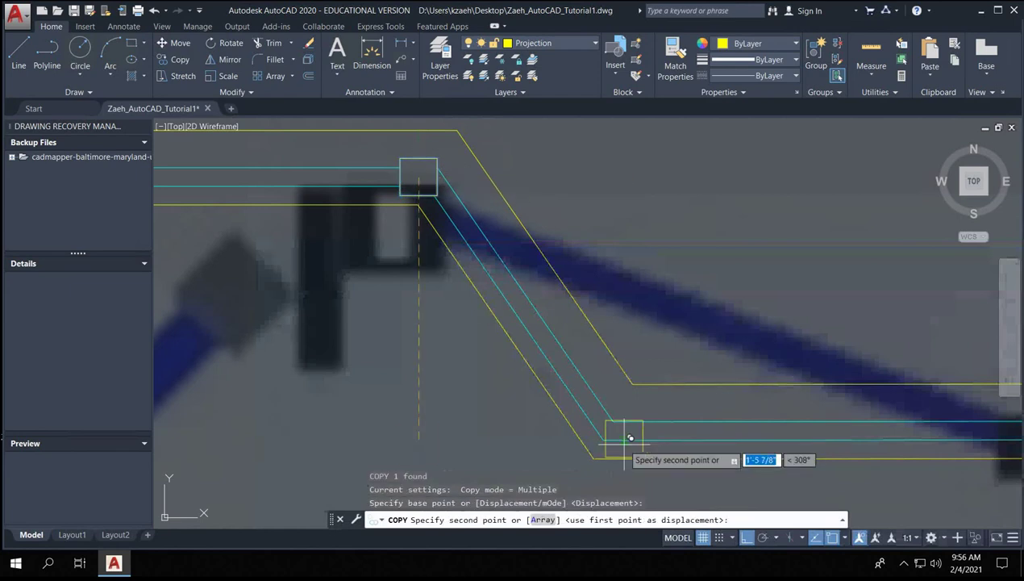
click(616, 419)
key(Escape)
- Move the new mullion square onto the glass line corner
click(622, 428)
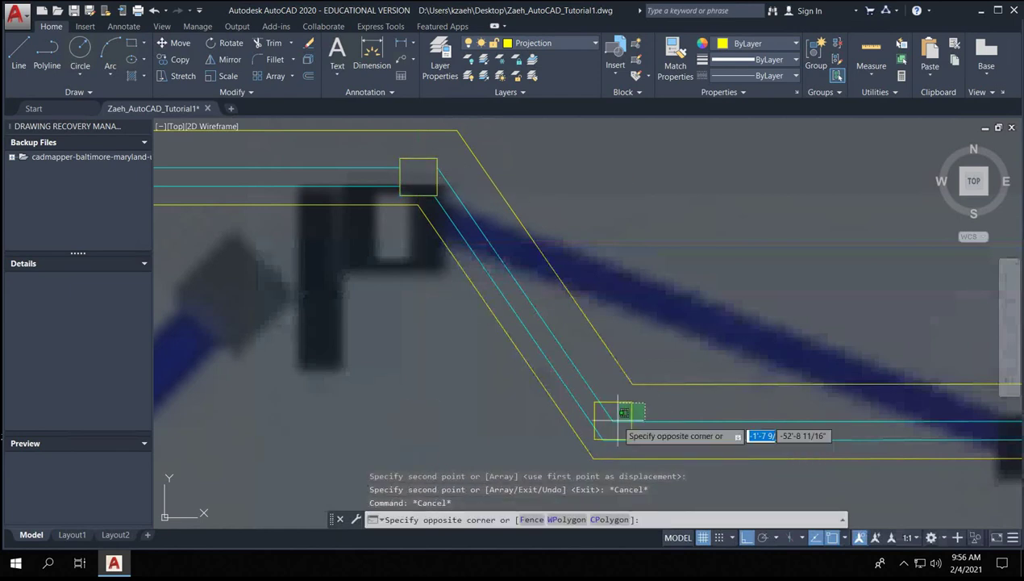
text(m)
key(Return)
scroll(647, 431, up, 4)
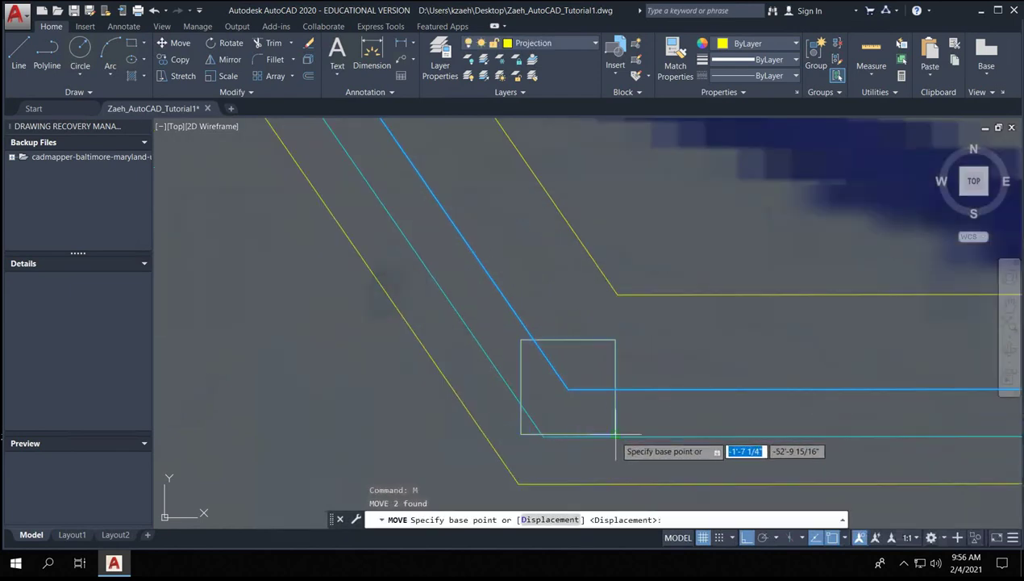
click(614, 435)
key(Escape)
key(Escape)
click(652, 359)
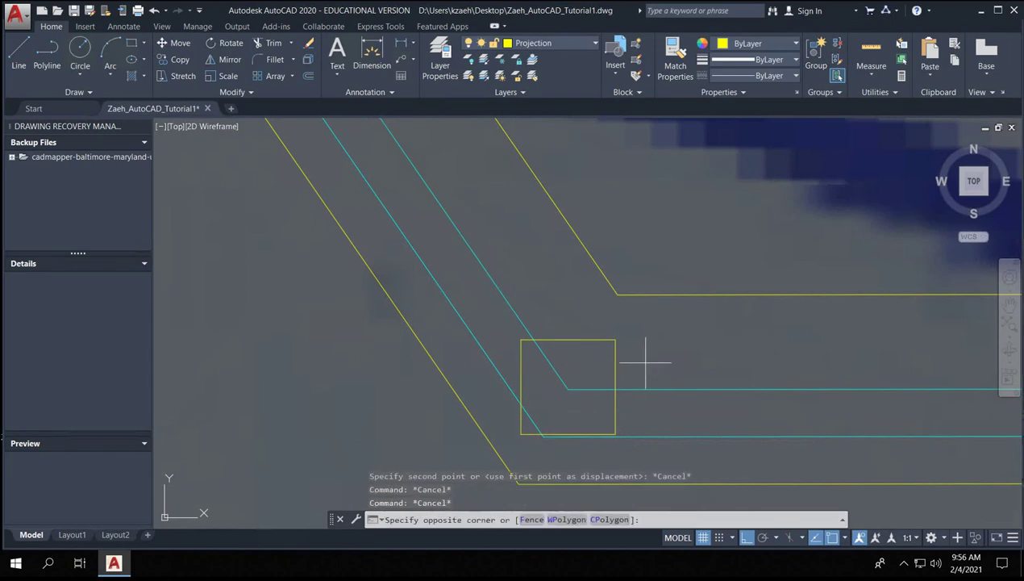
click(606, 350)
text(m)
key(Return)
click(620, 340)
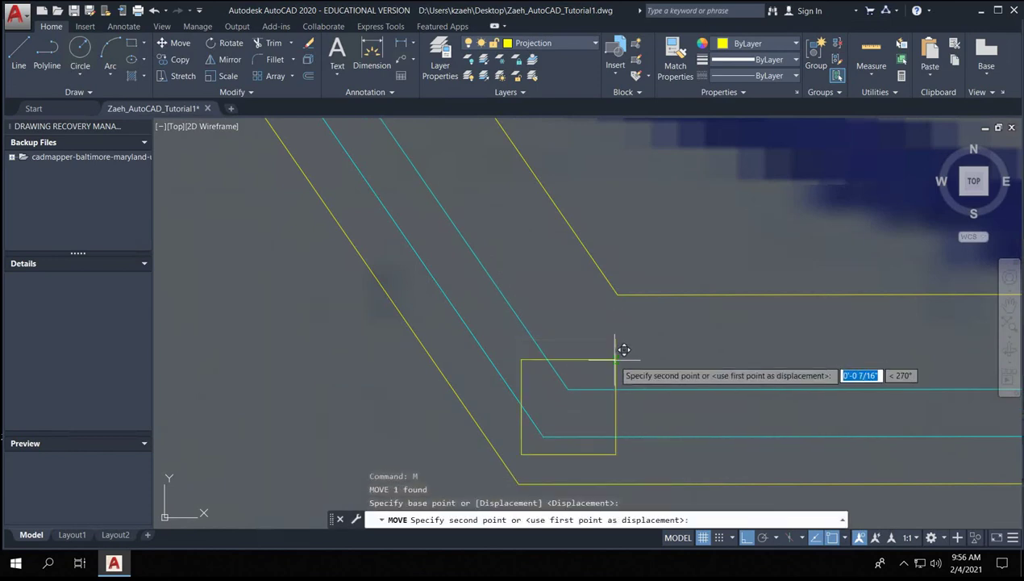
click(621, 358)
key(Escape)
- Trim the glass lines inside the lower diagonal mullion
scroll(600, 395, down, 4)
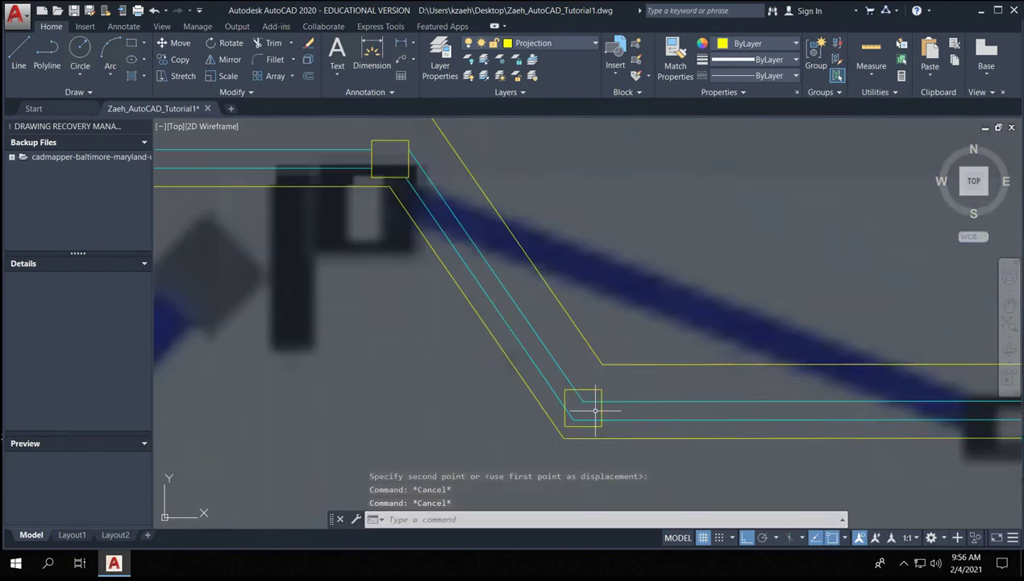
scroll(595, 411, up, 5)
click(593, 371)
text(tr)
key(Return)
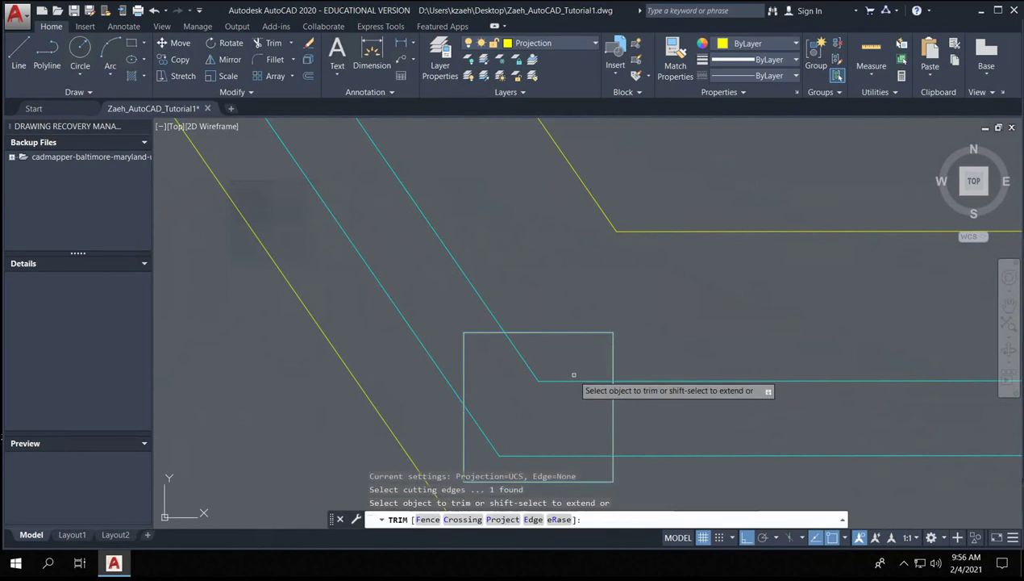
click(574, 359)
click(474, 474)
key(Escape)
key(Escape)
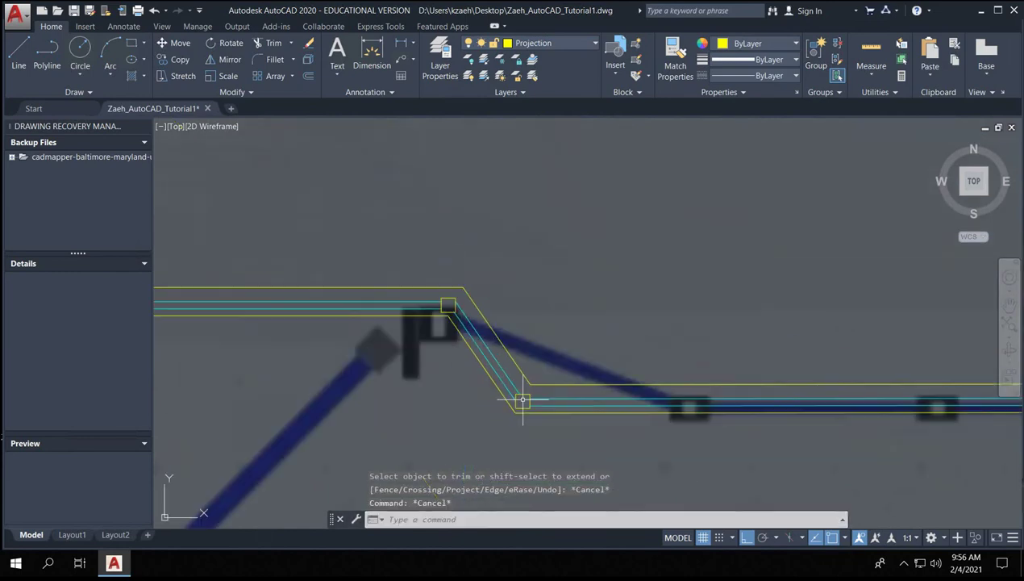
- Pan along the storefront to check the corners at both ends
scroll(523, 399, down, 5)
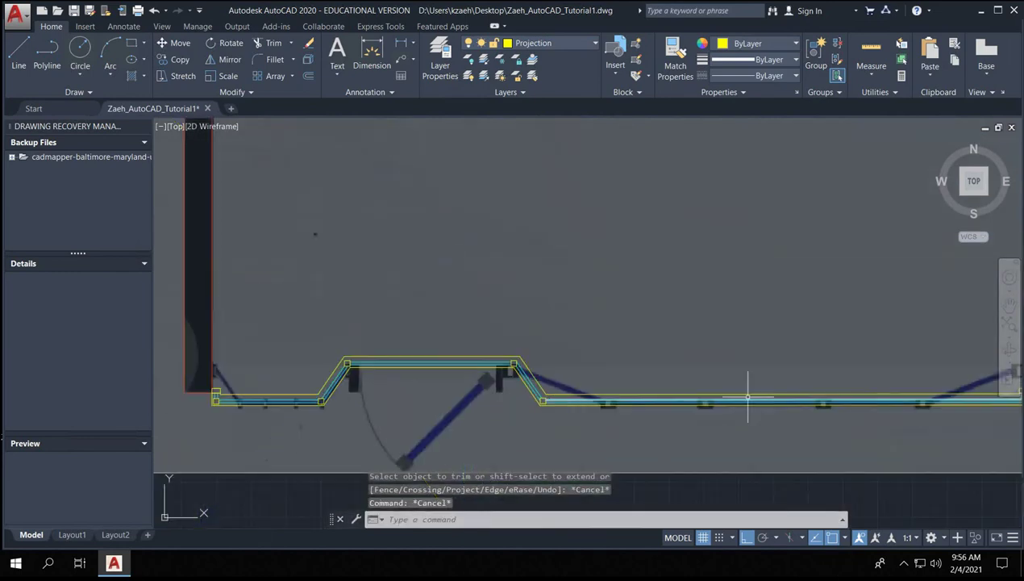
middle_drag(747, 393, 656, 309)
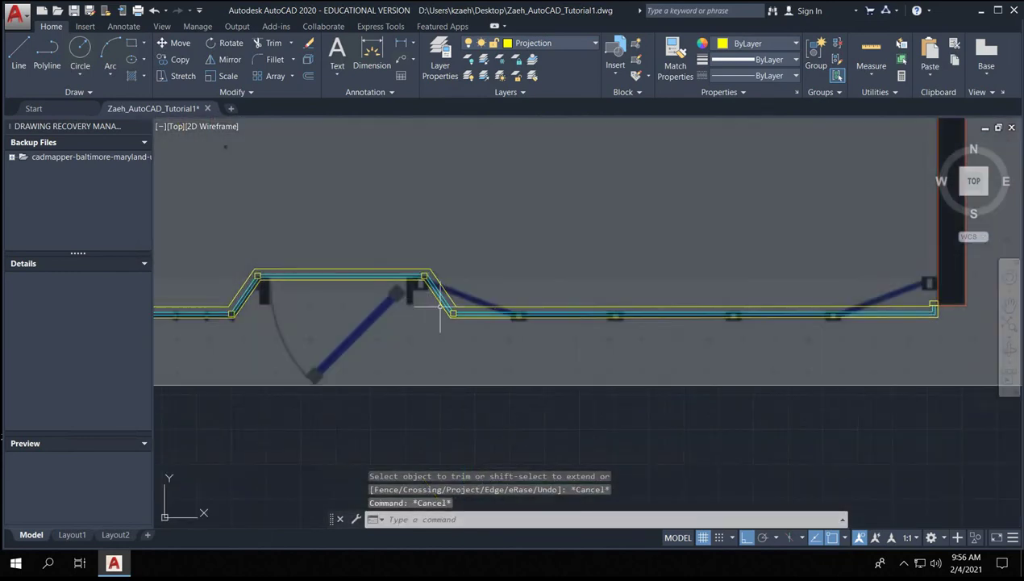
middle_drag(362, 339, 599, 339)
scroll(400, 327, up, 3)
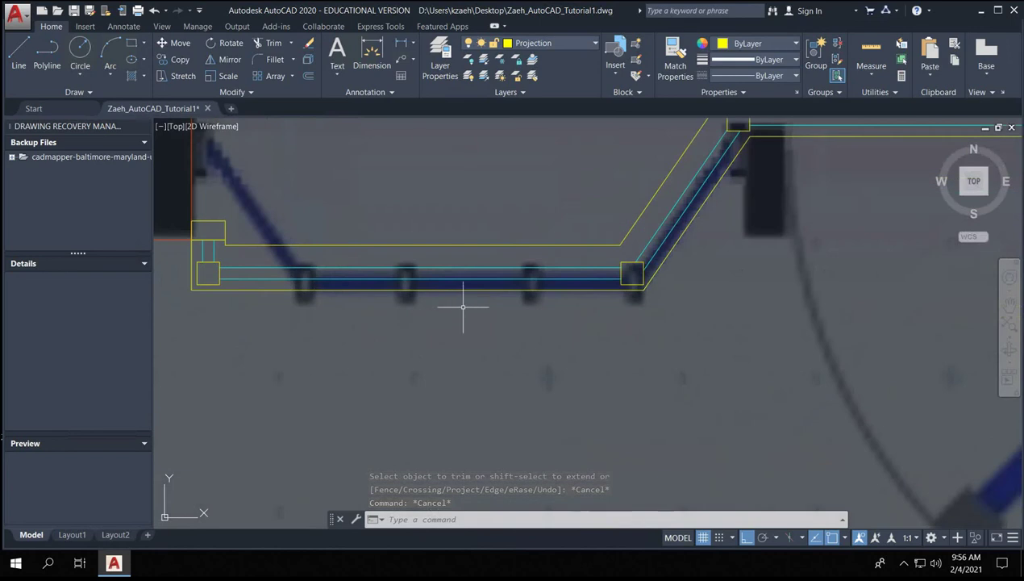
scroll(686, 314, down, 3)
middle_drag(686, 315, 338, 331)
scroll(560, 298, up, 5)
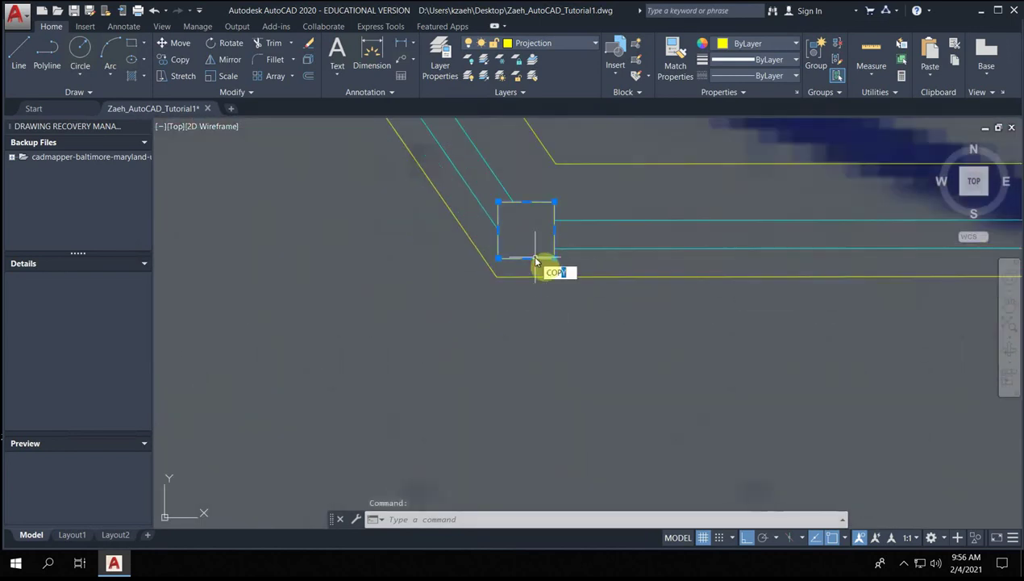
- Copy the mullion square to the storefront's left end, then cancel the copy
key(Return)
click(554, 258)
scroll(850, 256, down, 5)
middle_drag(850, 257, 266, 274)
scroll(805, 285, up, 6)
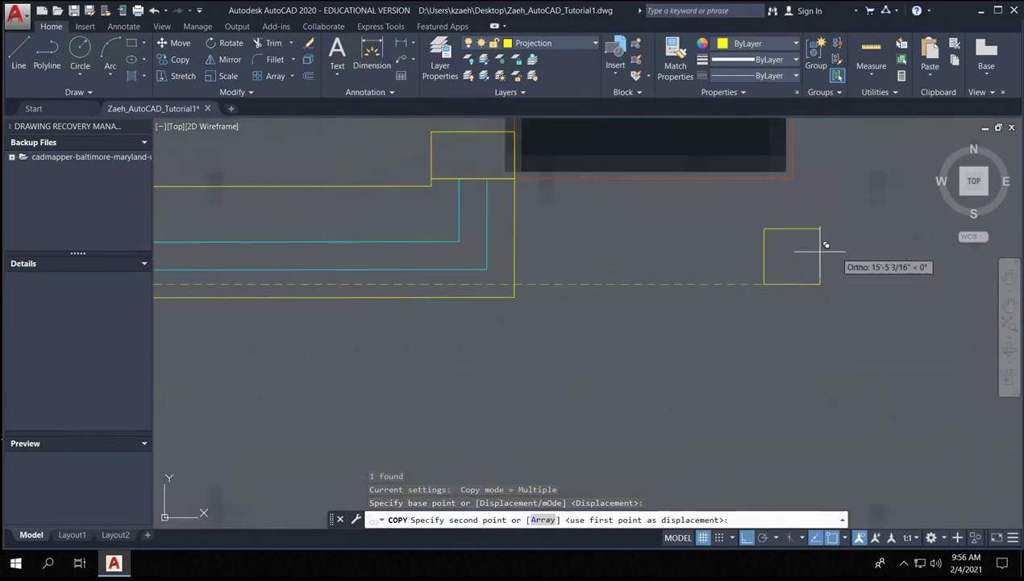
click(504, 279)
key(Escape)
key(Escape)
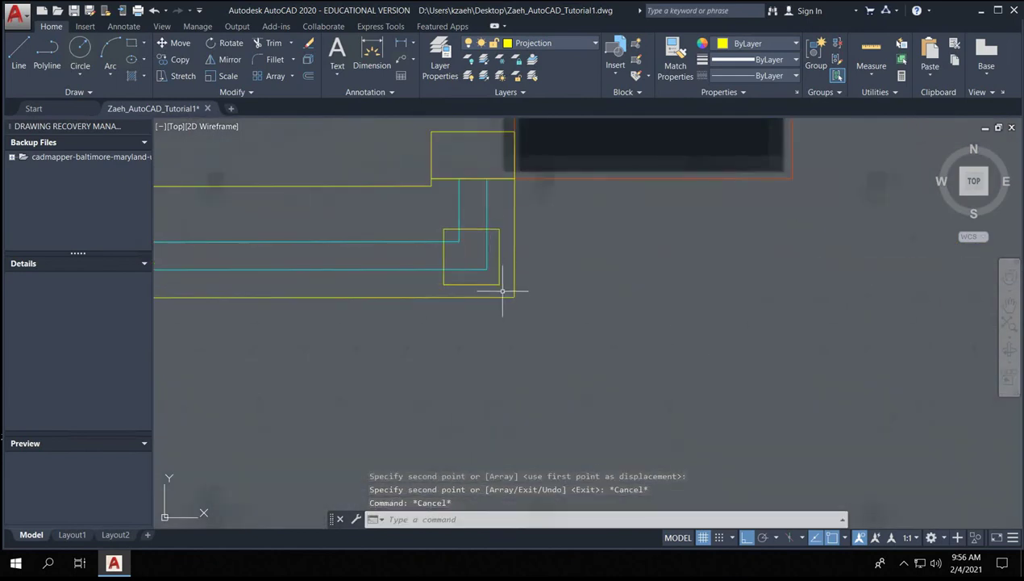
scroll(487, 282, up, 4)
- Window-select the mullion square and move it onto the cyan glass line
click(463, 290)
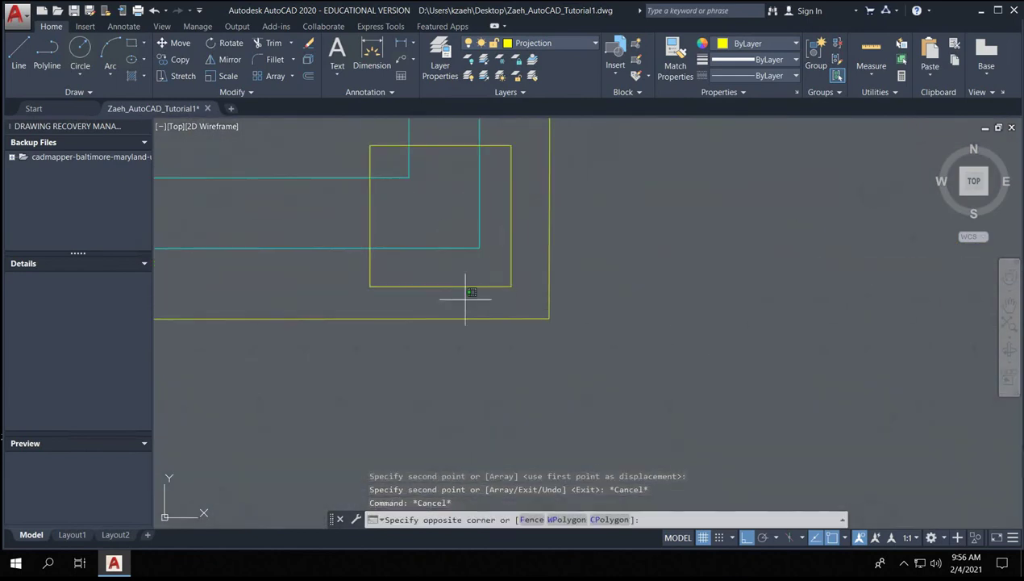
click(456, 284)
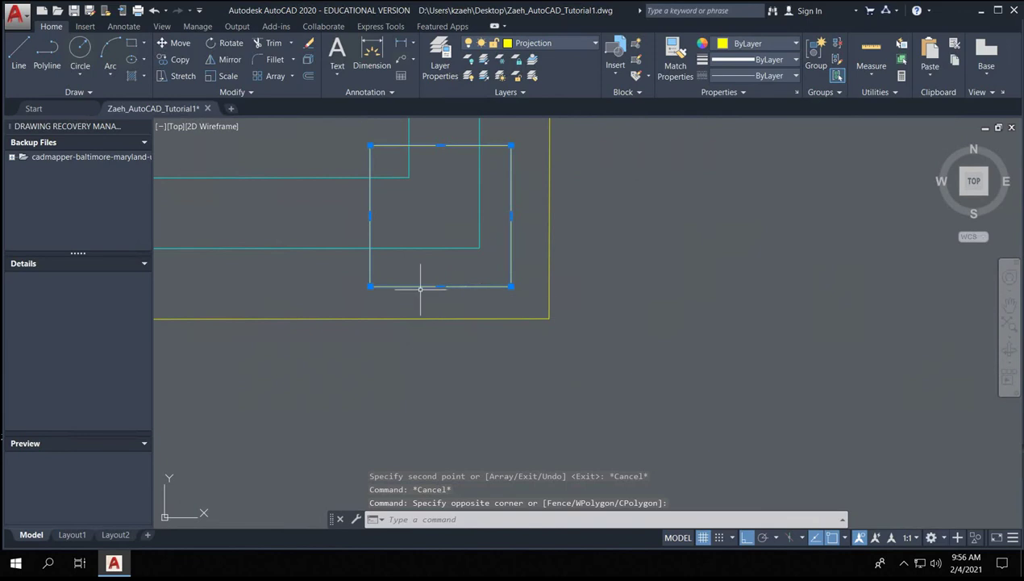
click(416, 281)
key(Escape)
text(m)
key(Return)
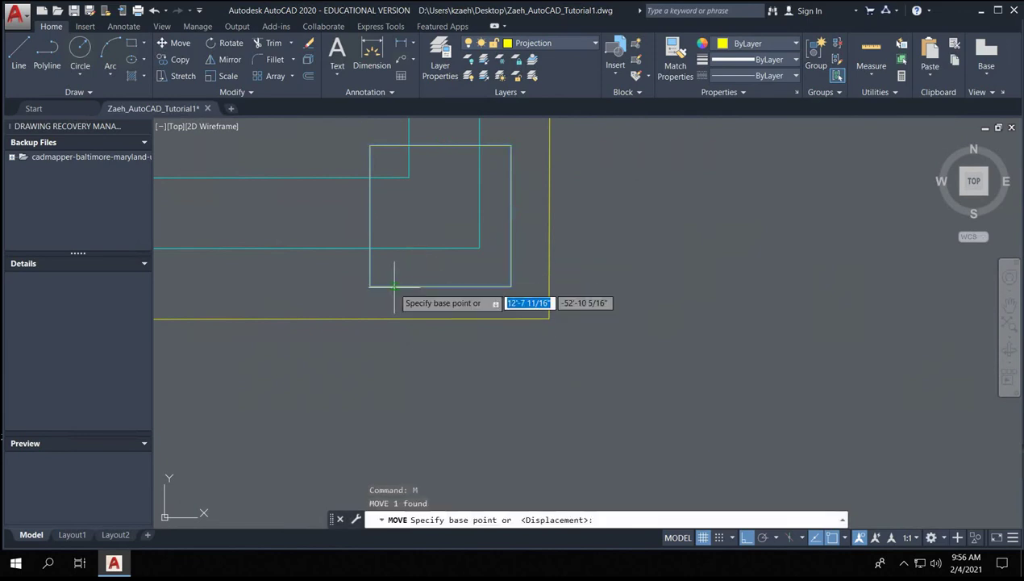
click(394, 285)
click(447, 249)
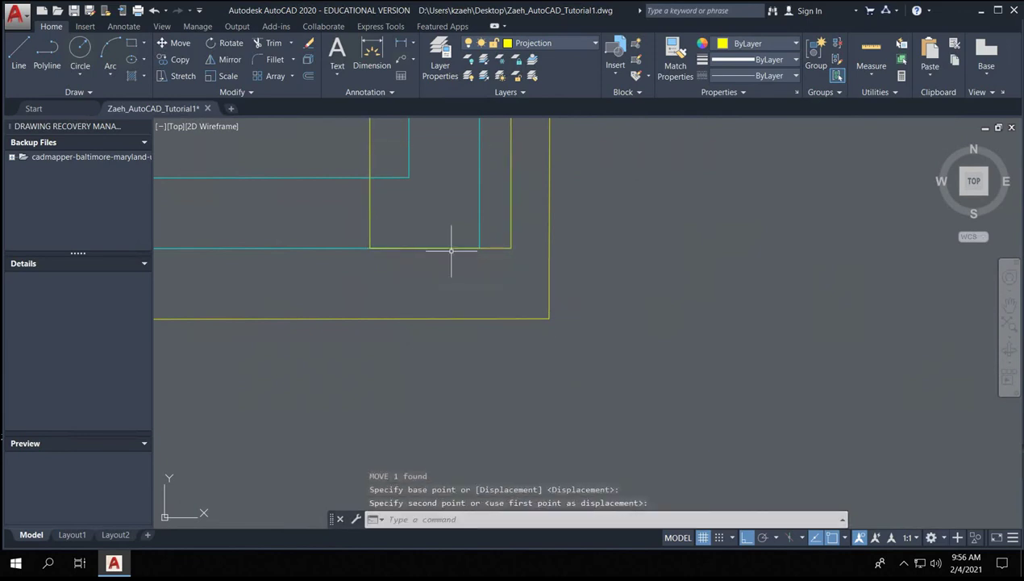
- Nudge the square down 1", then back up 1/2"
click(555, 235)
key(Return)
click(643, 235)
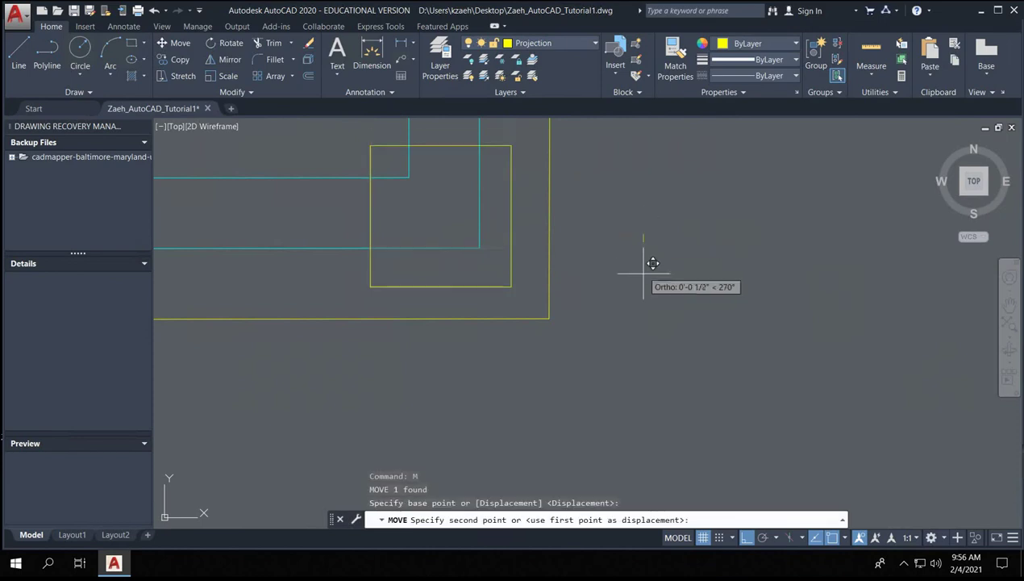
text(1)
key(Return)
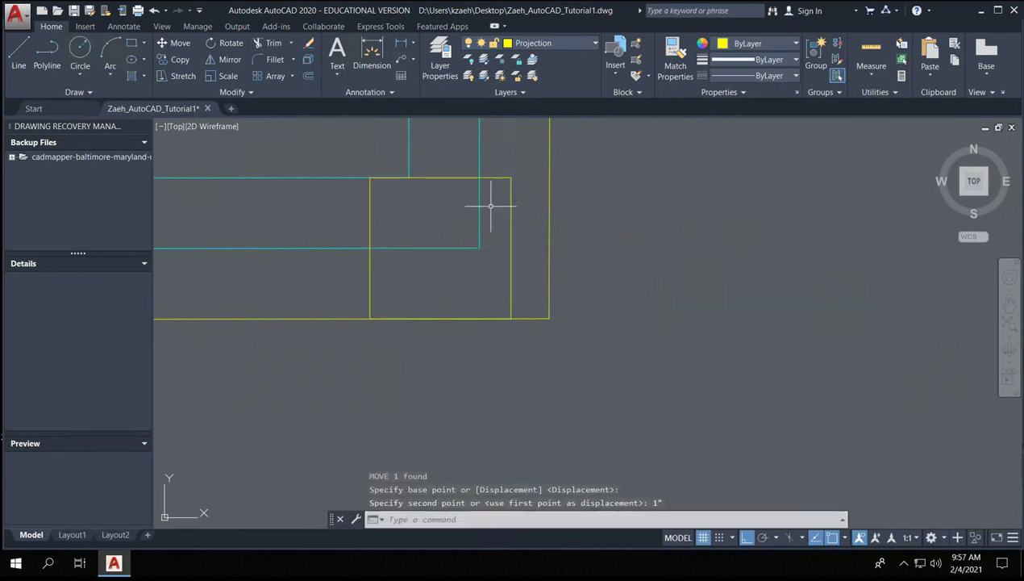
click(515, 258)
click(485, 269)
key(Return)
click(645, 278)
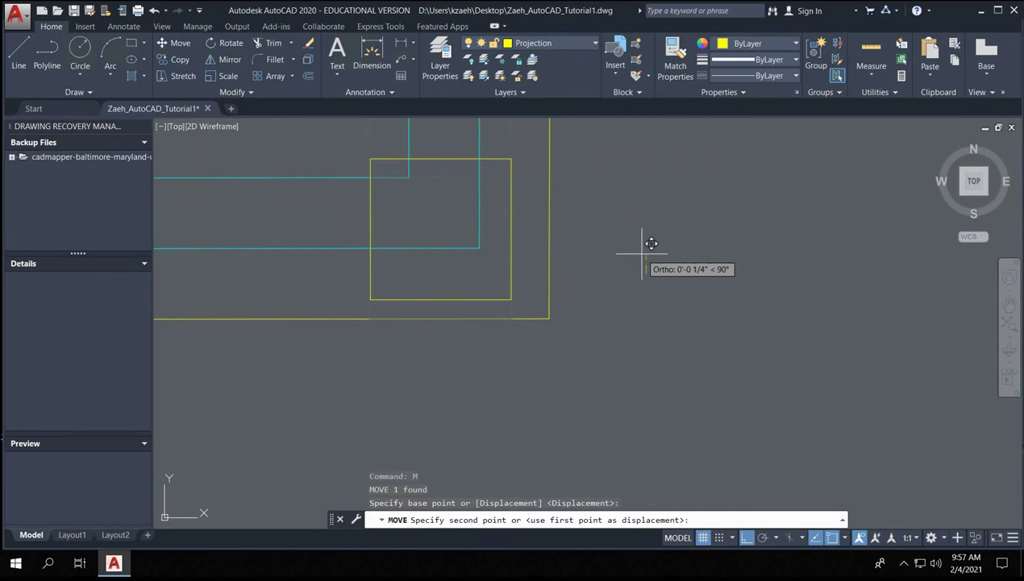
text(1/2")
key(Return)
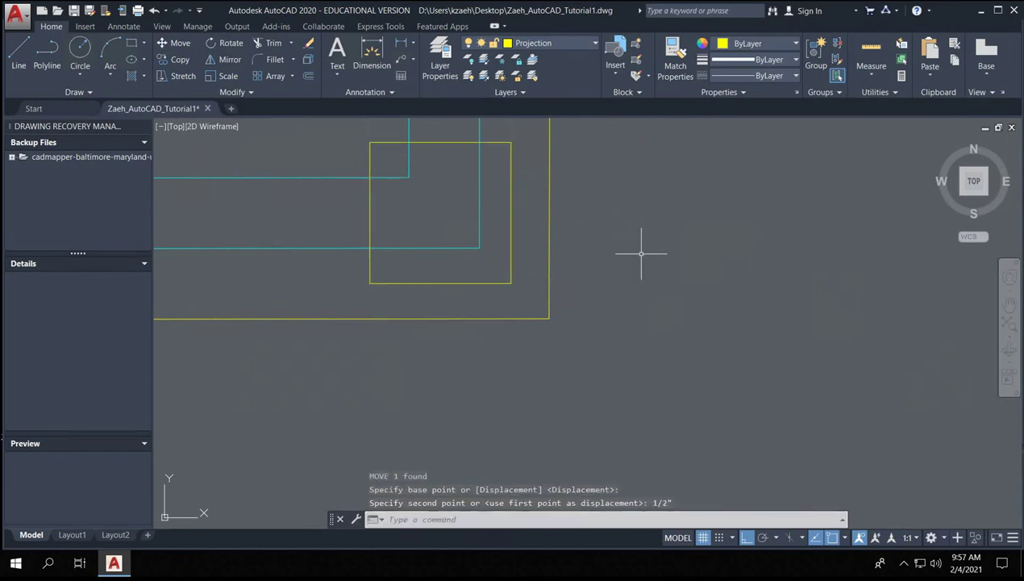
- Reselect the square and move it to a new position
click(534, 209)
click(493, 225)
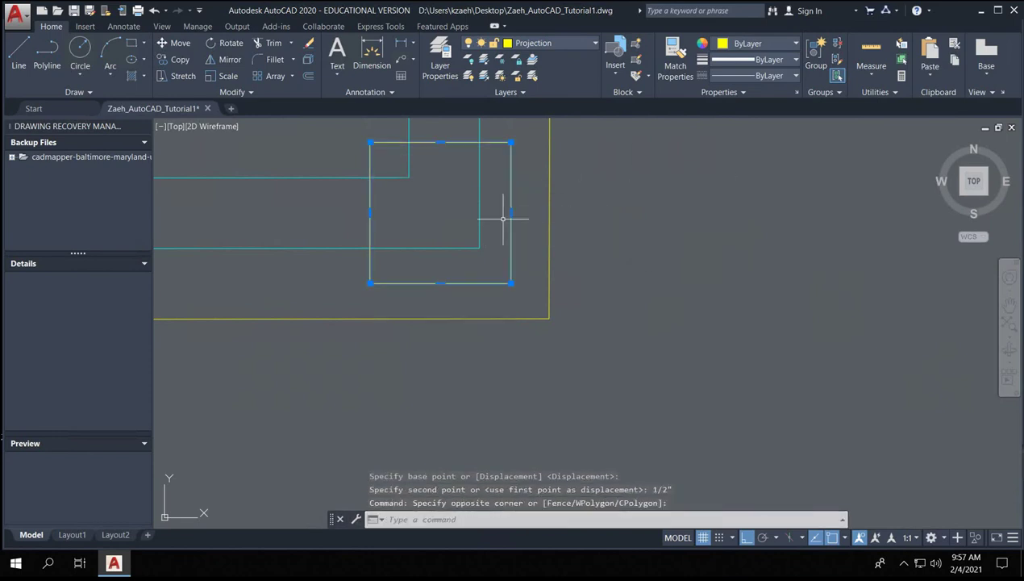
text(m)
key(Return)
click(516, 202)
click(478, 198)
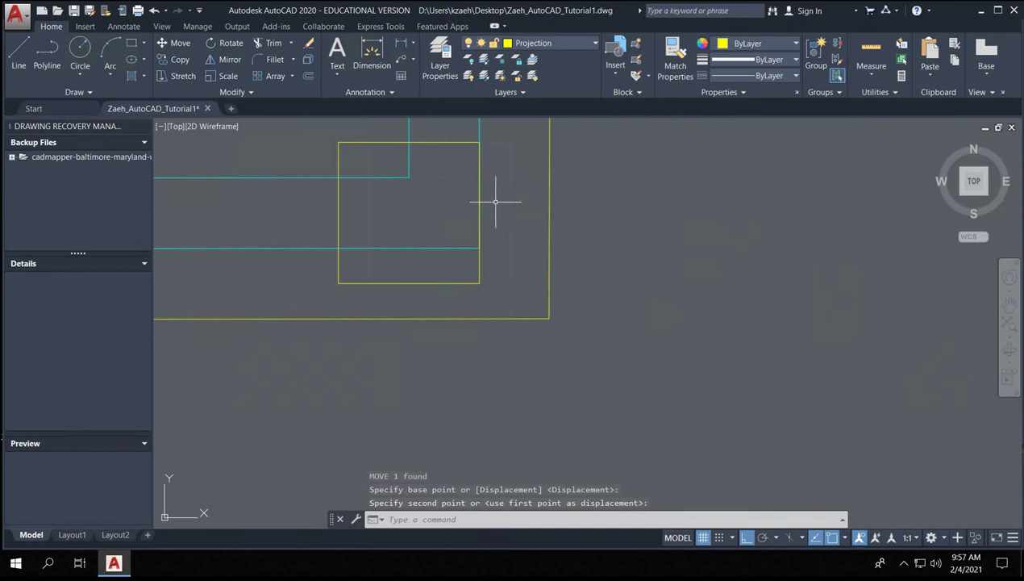
- Shift the square 1/2" to the right to line up with the glass
click(404, 148)
click(377, 137)
text(m)
key(Return)
click(407, 149)
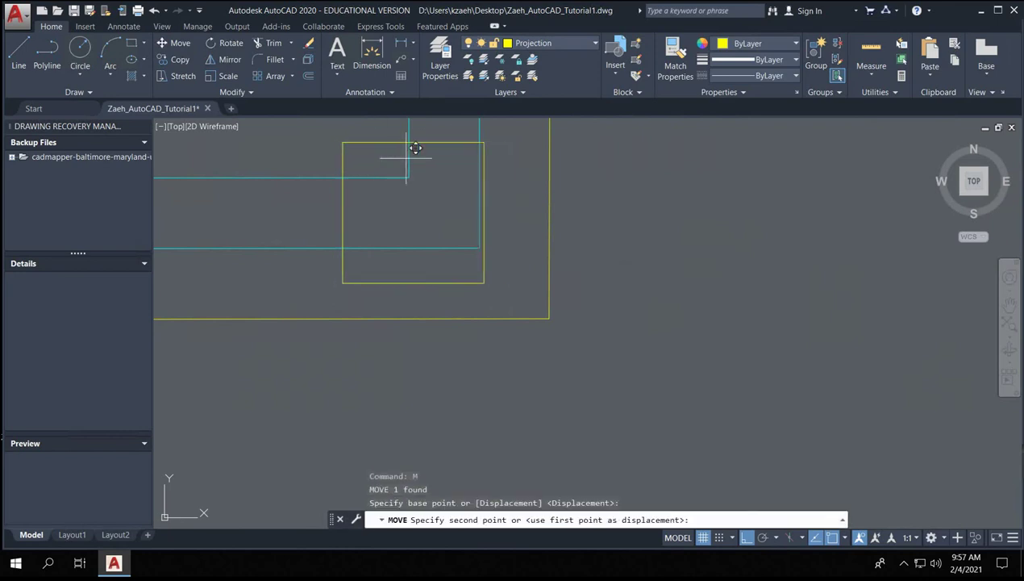
text(1/2)
key(Return)
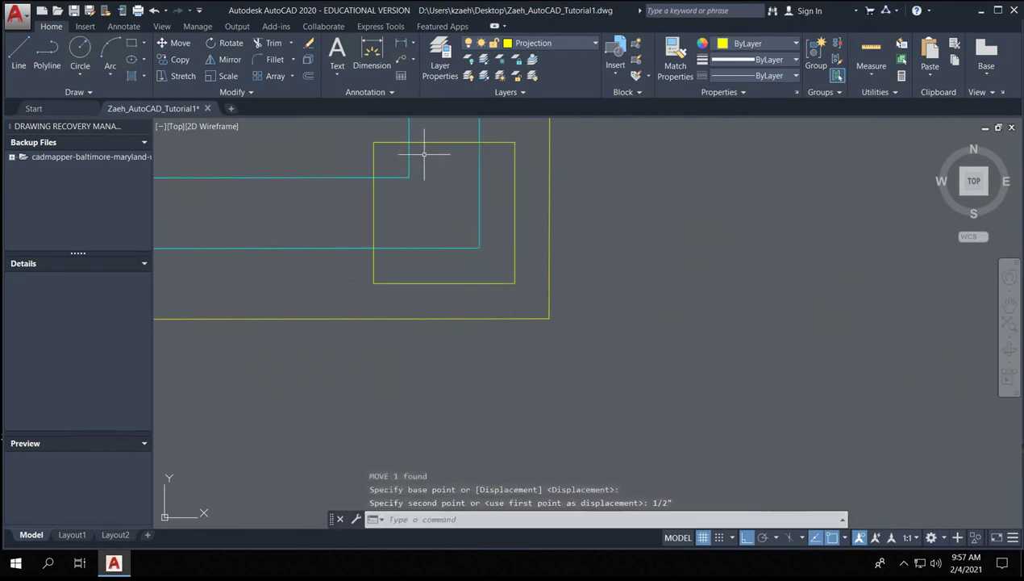
key(Escape)
- Start a TRIM on the glass lines, then cancel it
click(737, 284)
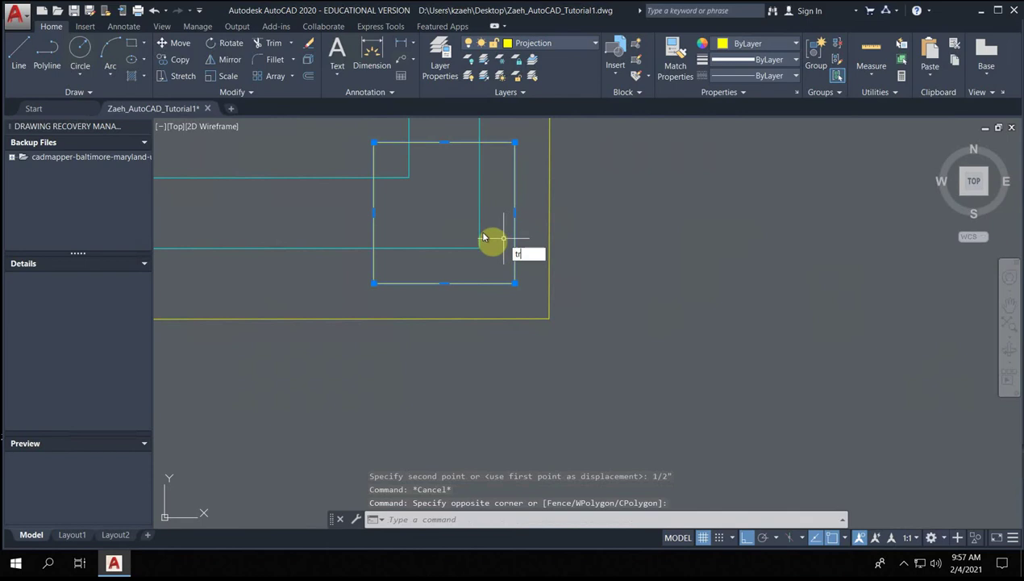
text(tr)
key(Return)
click(498, 229)
click(446, 193)
key(Escape)
- Zoom out to show the whole storefront strip and minimise the remote session
scroll(440, 207, down, 3)
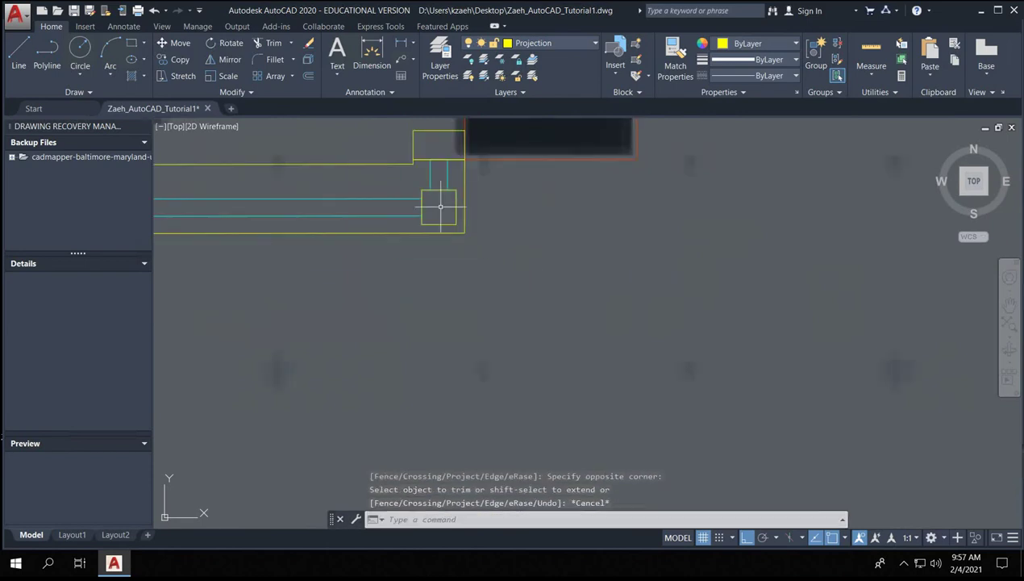
key(Escape)
scroll(445, 234, down, 2)
middle_drag(447, 254, 722, 254)
scroll(605, 260, down, 2)
middle_drag(484, 269, 643, 253)
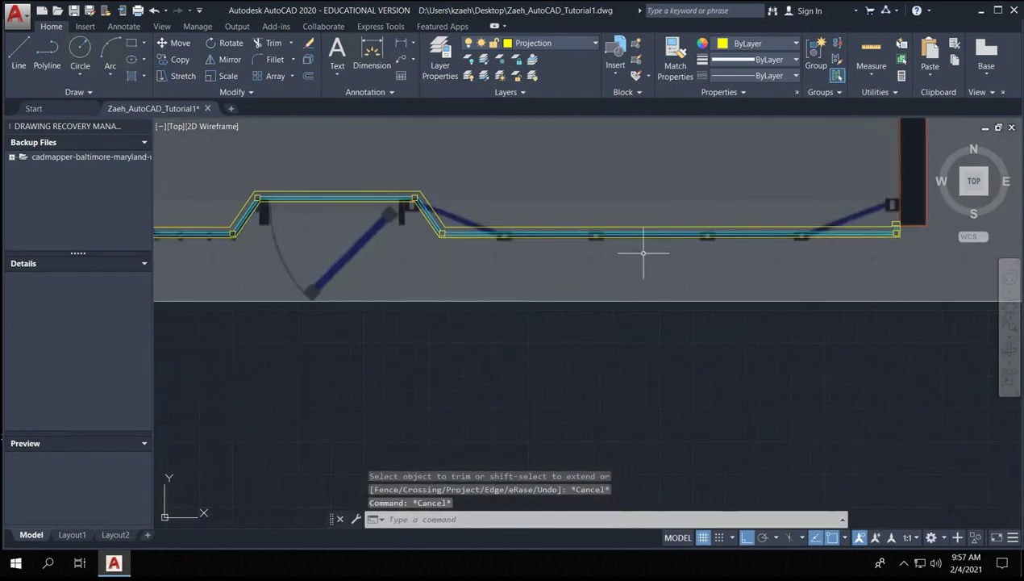
scroll(671, 239, down, 4)
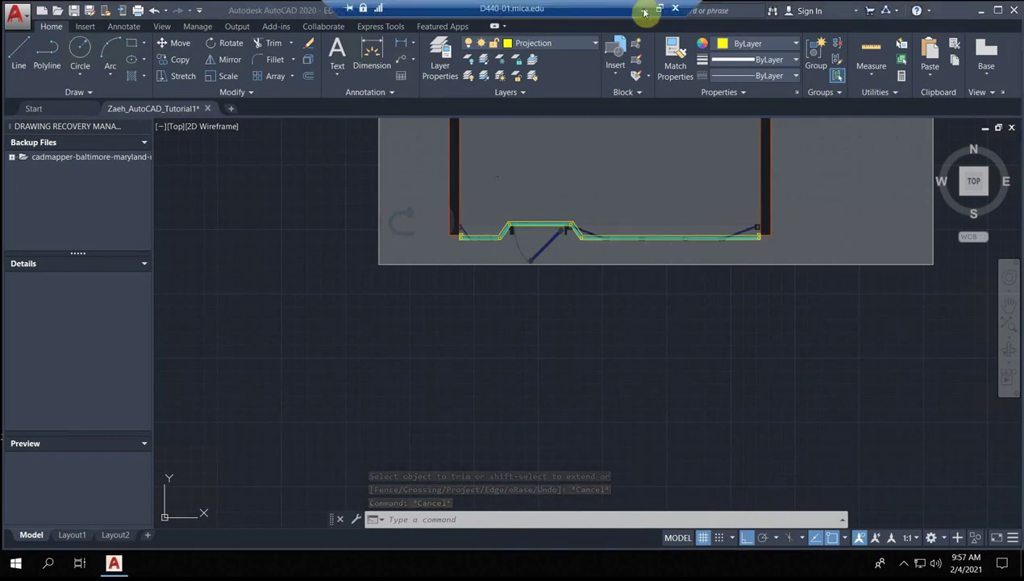
click(644, 10)
- Move closer to the storefront in Google Maps Street View, then return to the AutoCAD plan
click(376, 563)
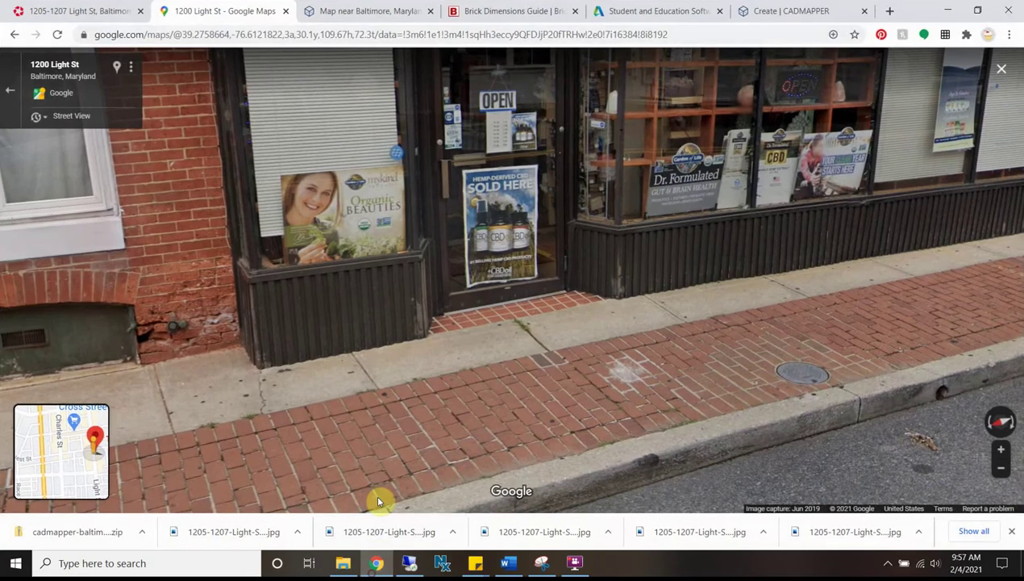
click(660, 277)
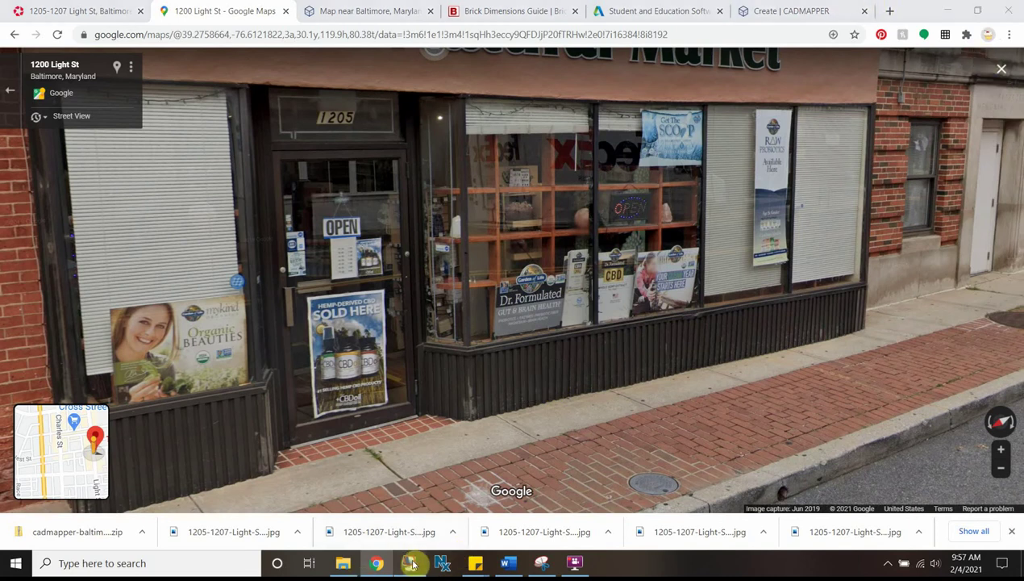
click(442, 563)
- Divide the long horizontal glass line into 4 equal segments
scroll(649, 234, up, 6)
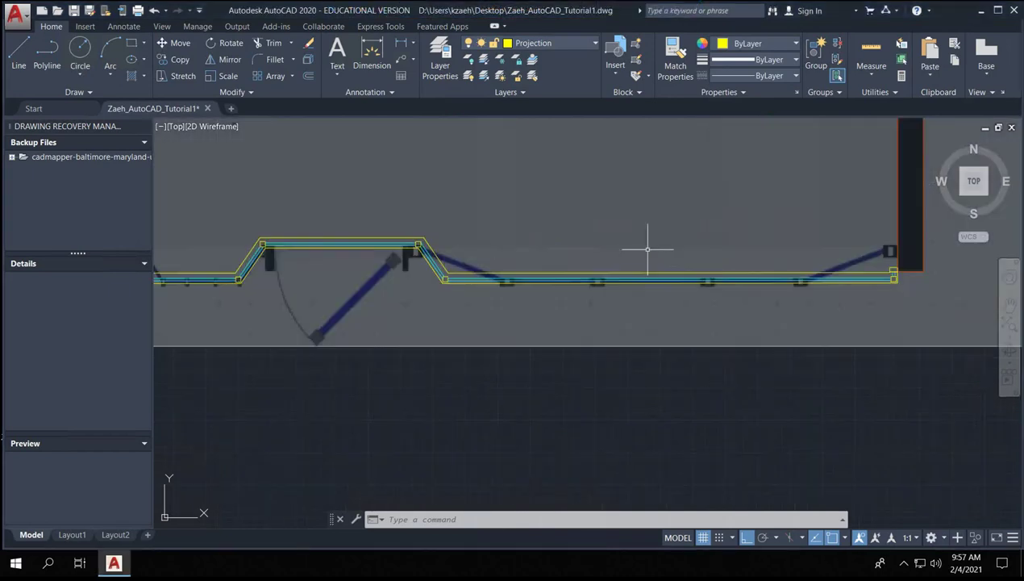
scroll(580, 239, down, 3)
key(Escape)
key(Escape)
key(Escape)
scroll(486, 242, up, 3)
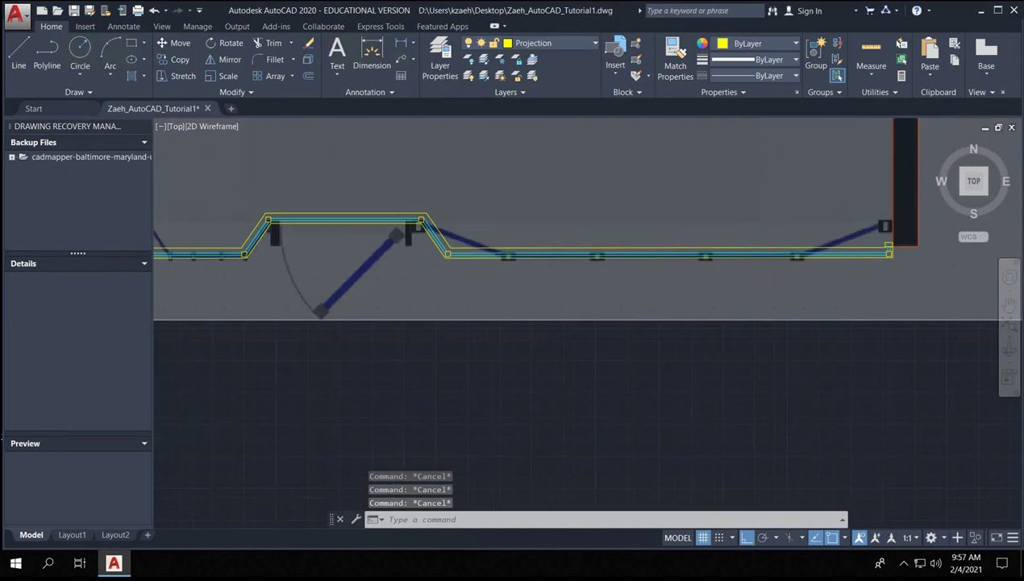
text(l)
key(Return)
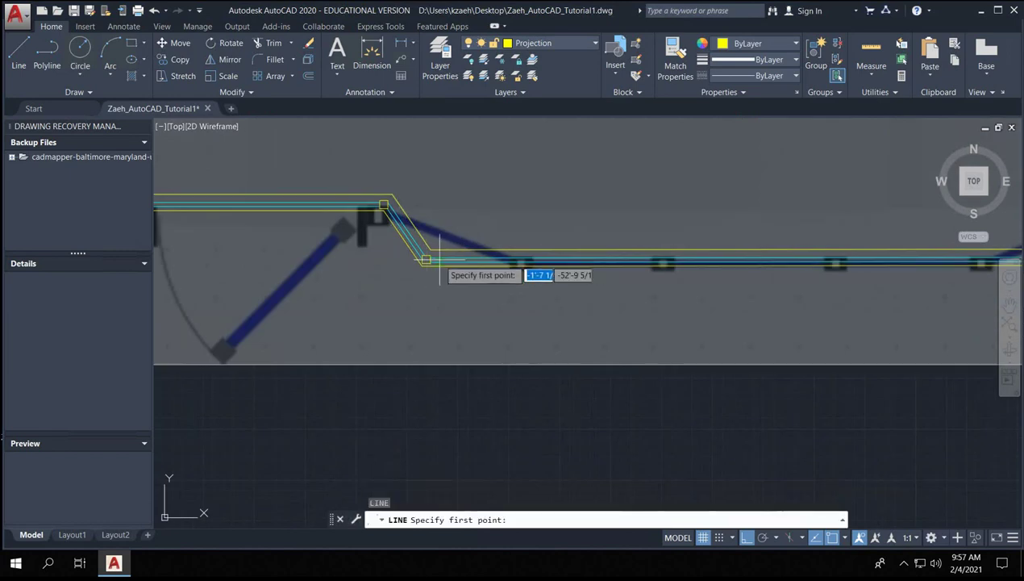
key(Escape)
key(Escape)
click(734, 256)
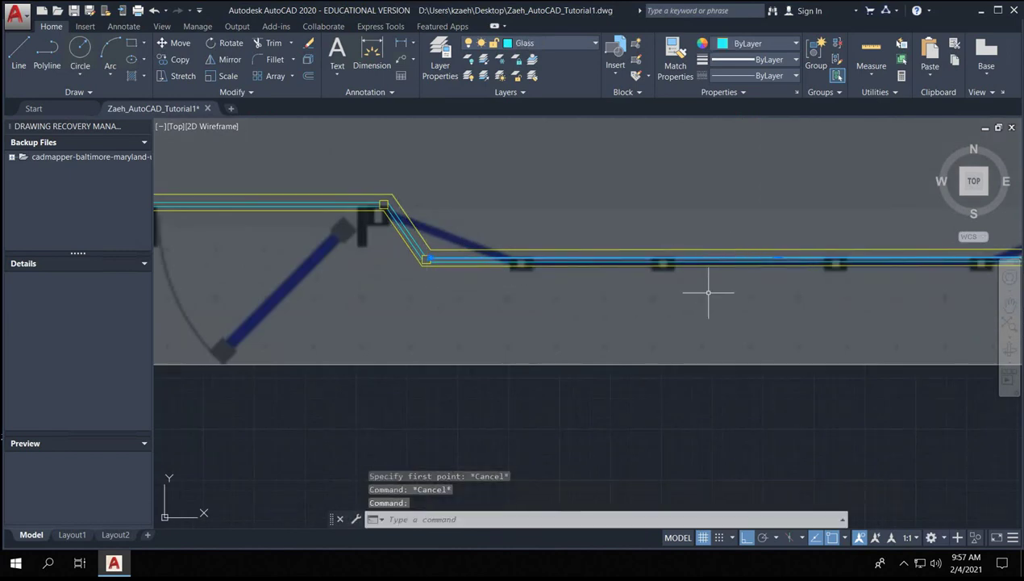
key(Return)
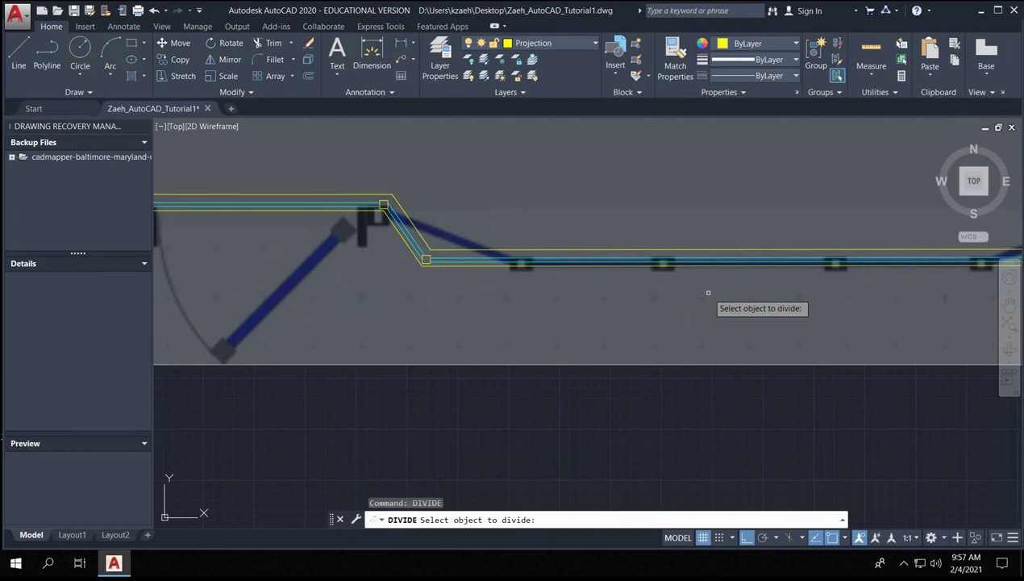
click(622, 258)
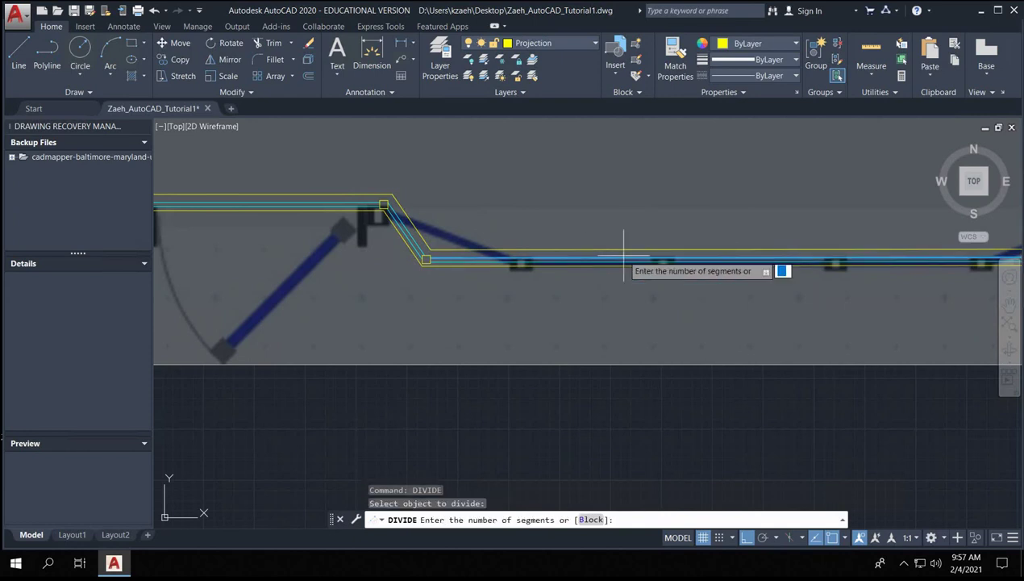
text(4)
key(Return)
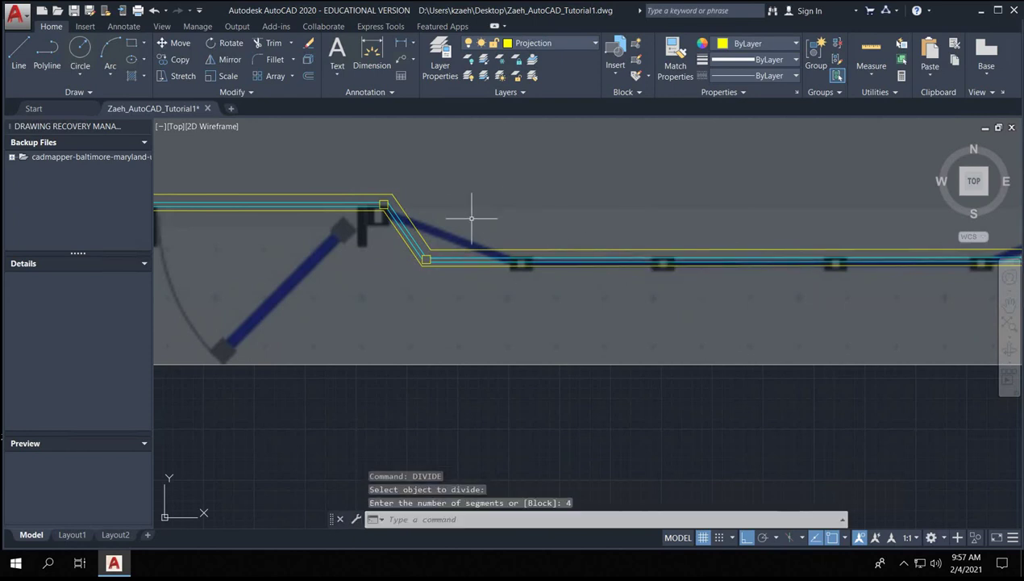
click(518, 259)
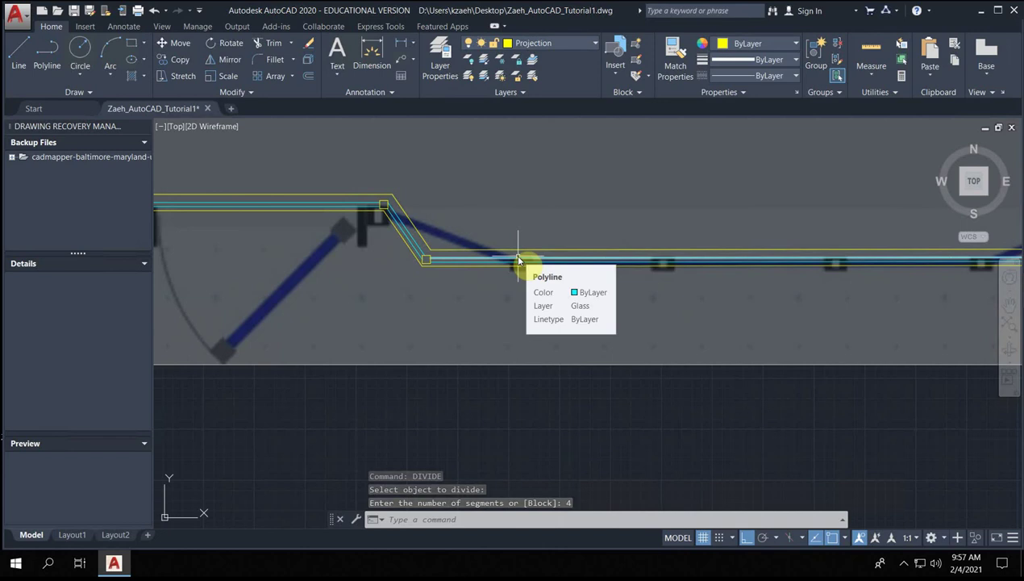
- Divide the other cyan glass line into 4 equal segments with DIVIDE
scroll(649, 258, up, 3)
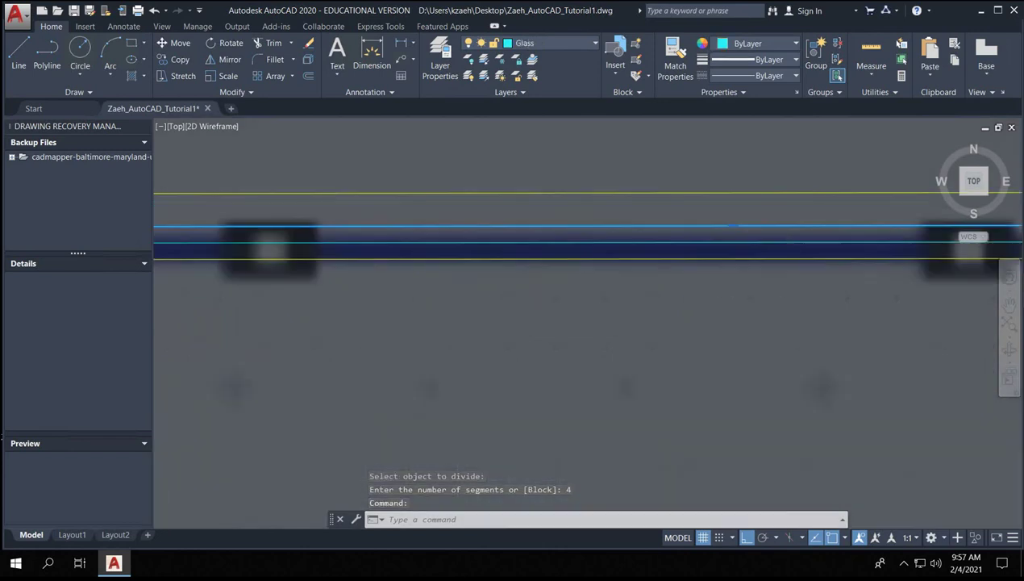
scroll(649, 258, down, 5)
scroll(761, 258, up, 8)
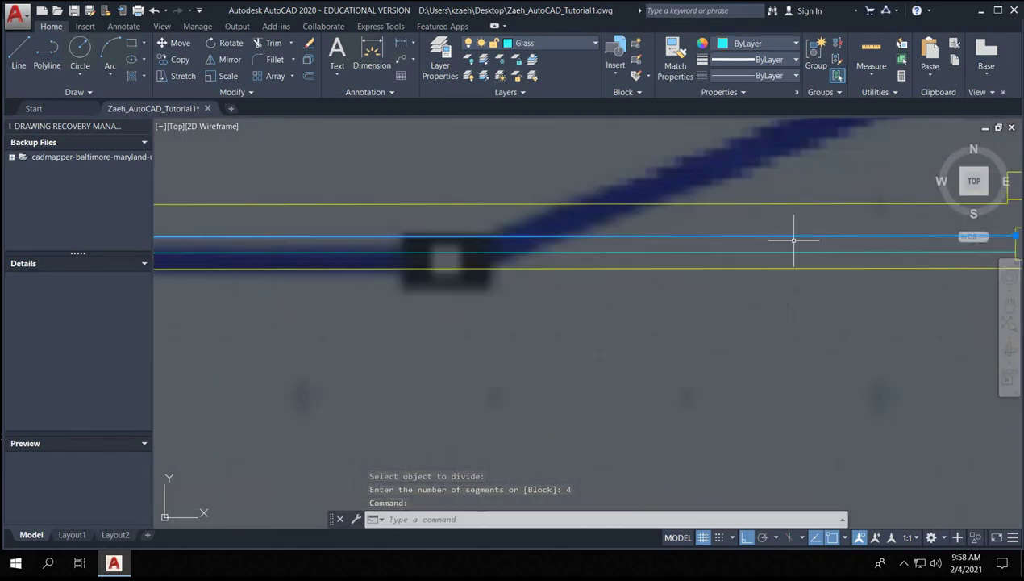
key(Escape)
click(764, 236)
text(divi)
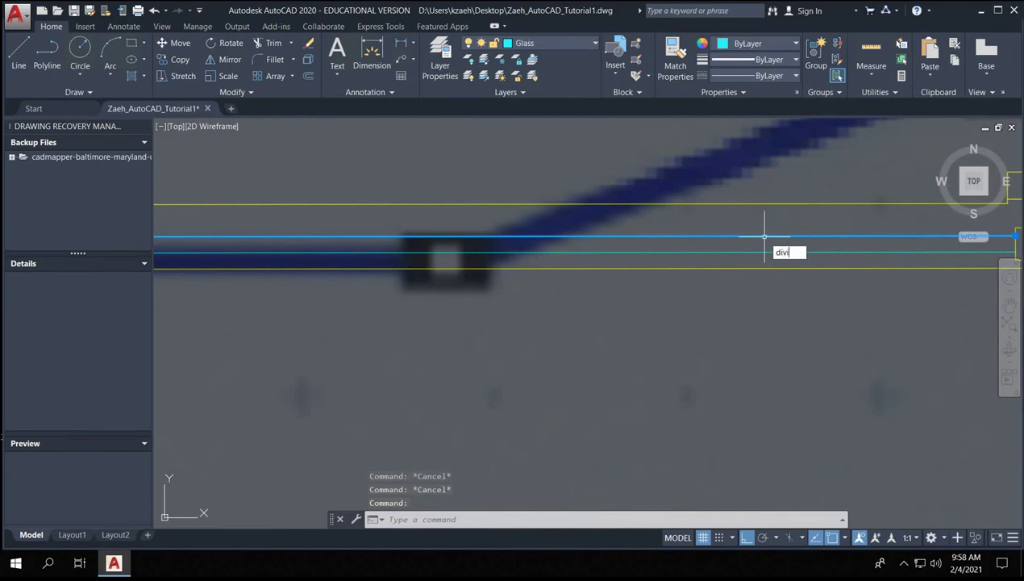
text(de)
key(Return)
click(764, 236)
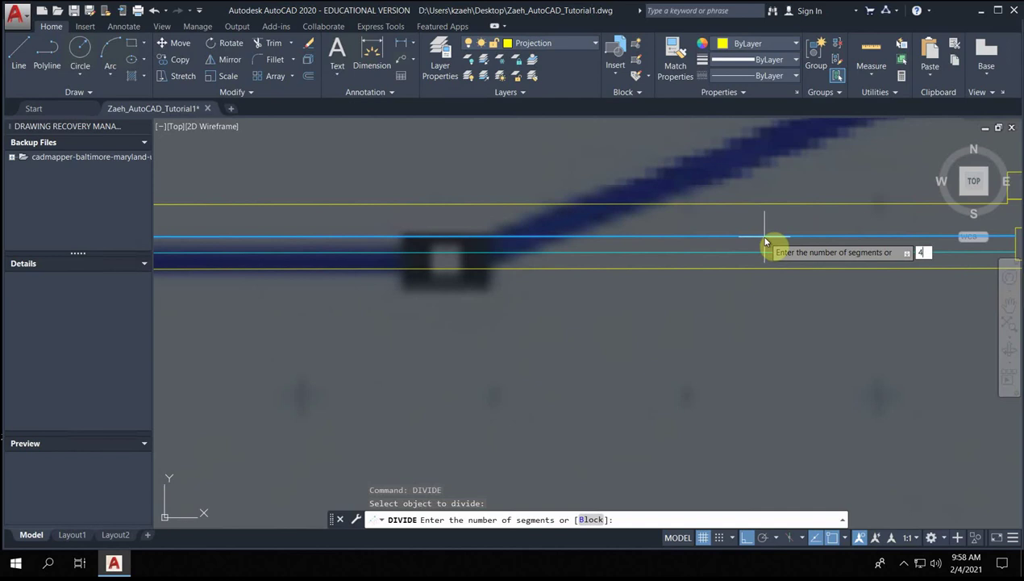
text(4)
key(Return)
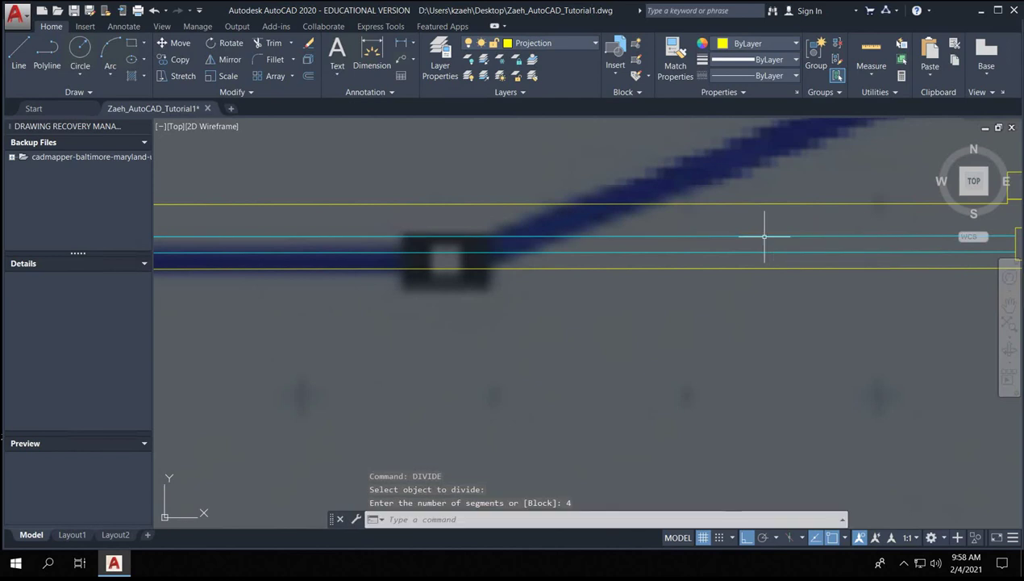
scroll(557, 229, down, 3)
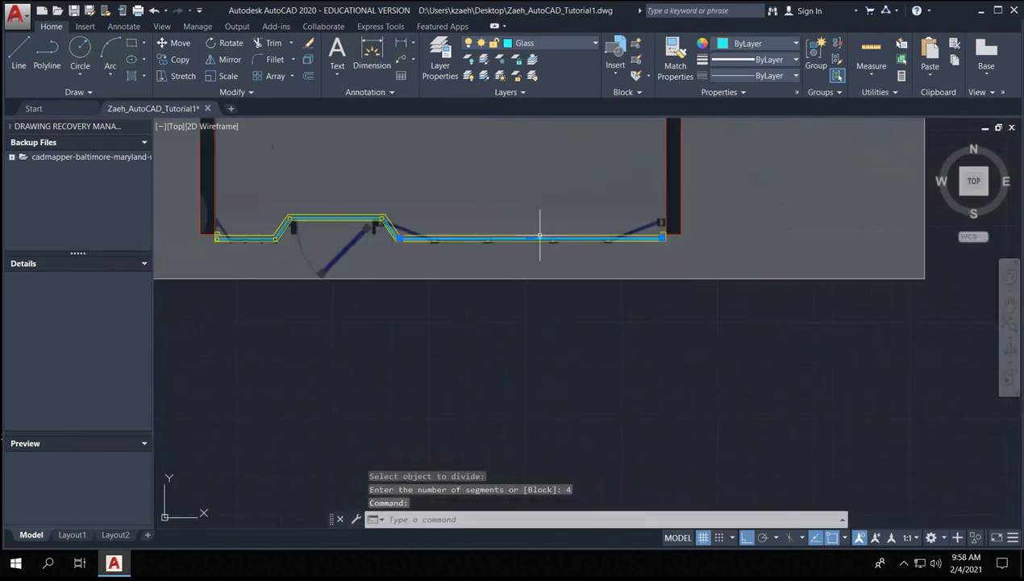
scroll(403, 236, up, 2)
key(Escape)
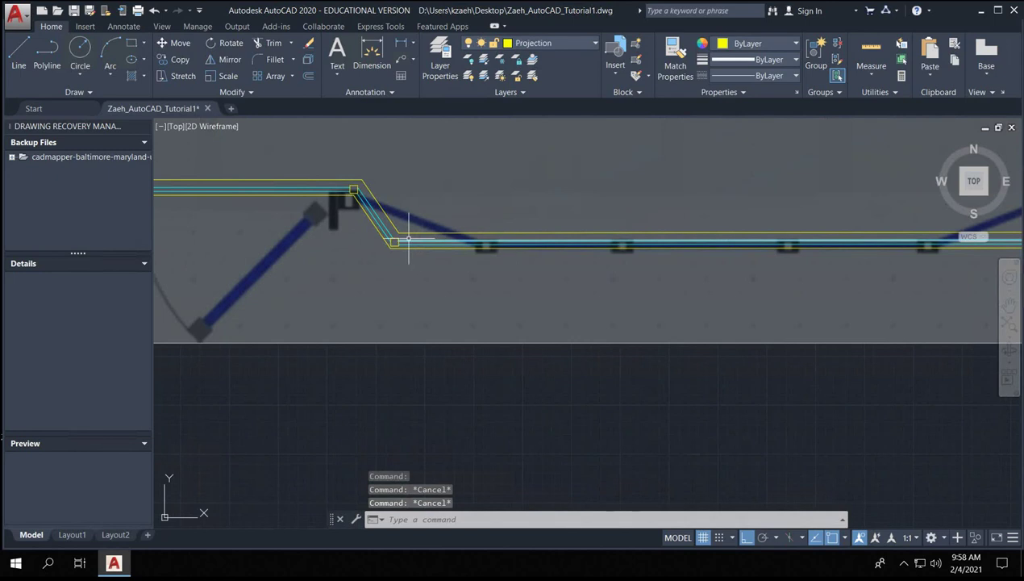
key(Escape)
key(Escape)
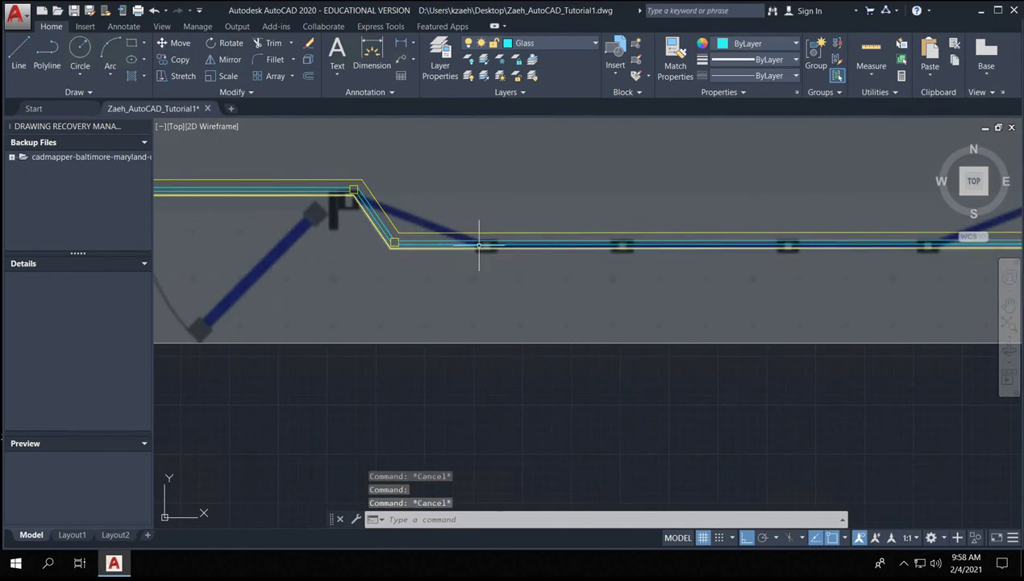
text(l)
key(Return)
click(446, 304)
click(878, 315)
key(Escape)
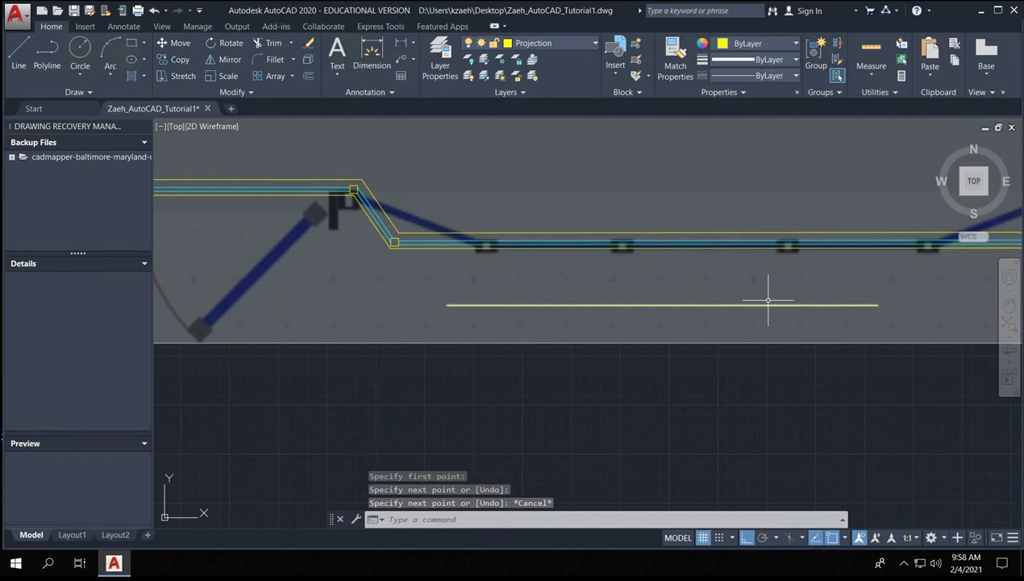
click(768, 300)
click(672, 344)
text(div)
key(Return)
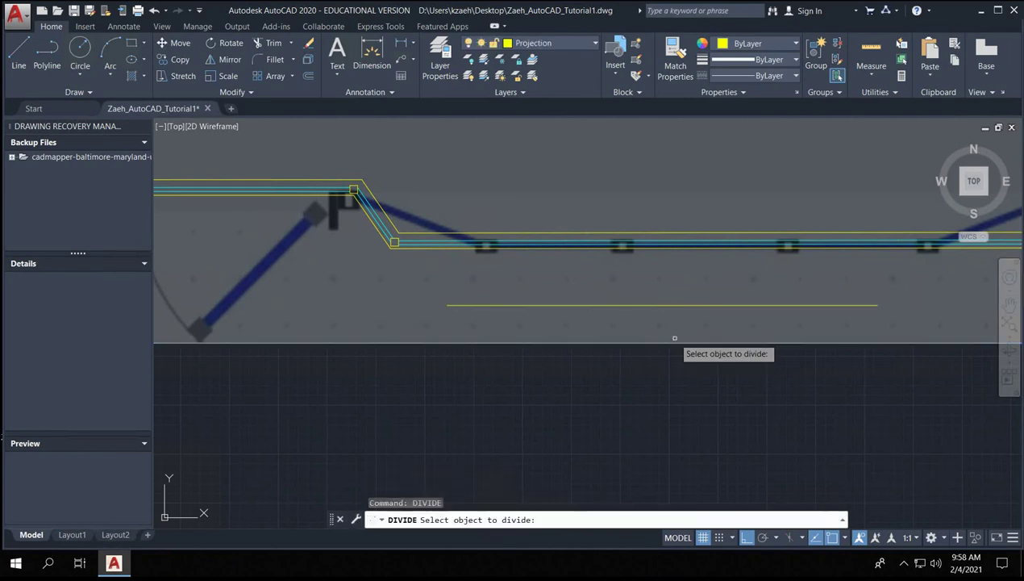
click(674, 337)
click(624, 288)
click(565, 336)
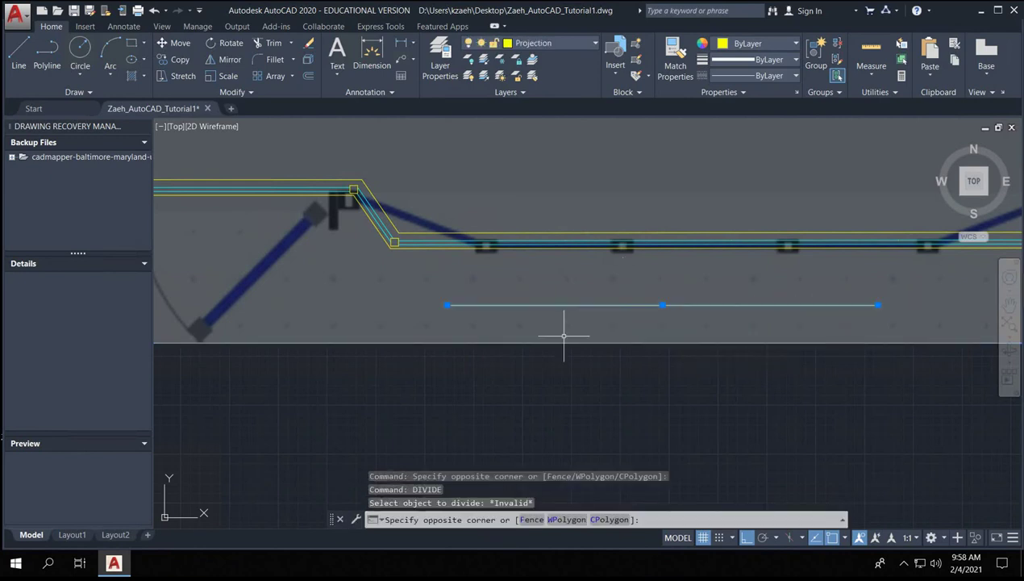
text(4)
key(Return)
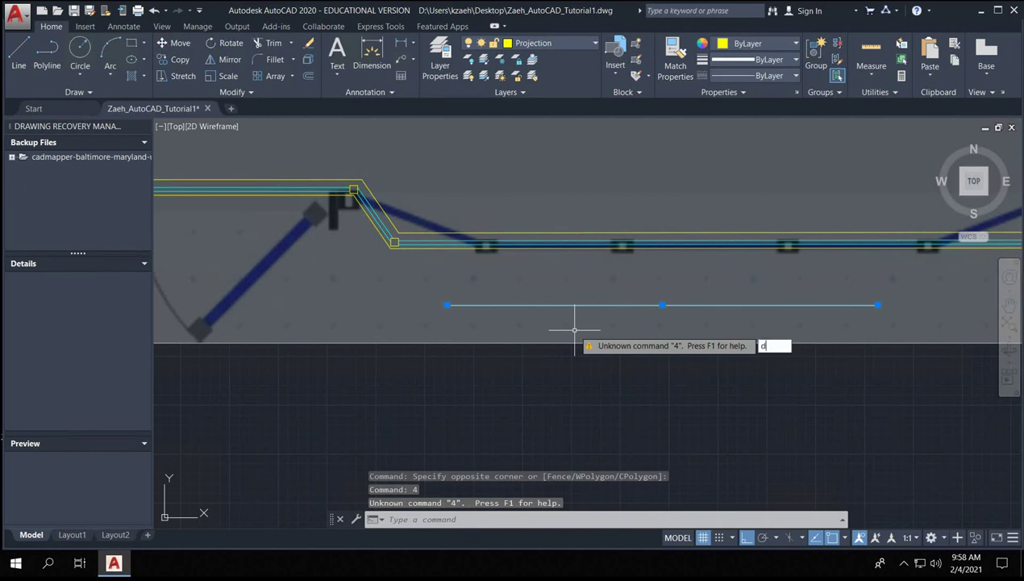
text(divid)
key(Return)
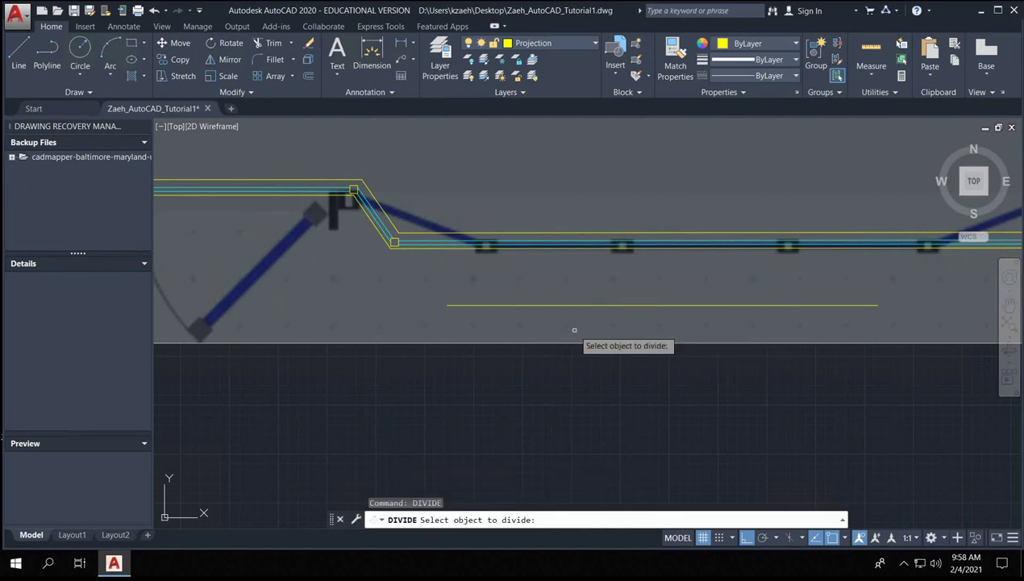
click(542, 305)
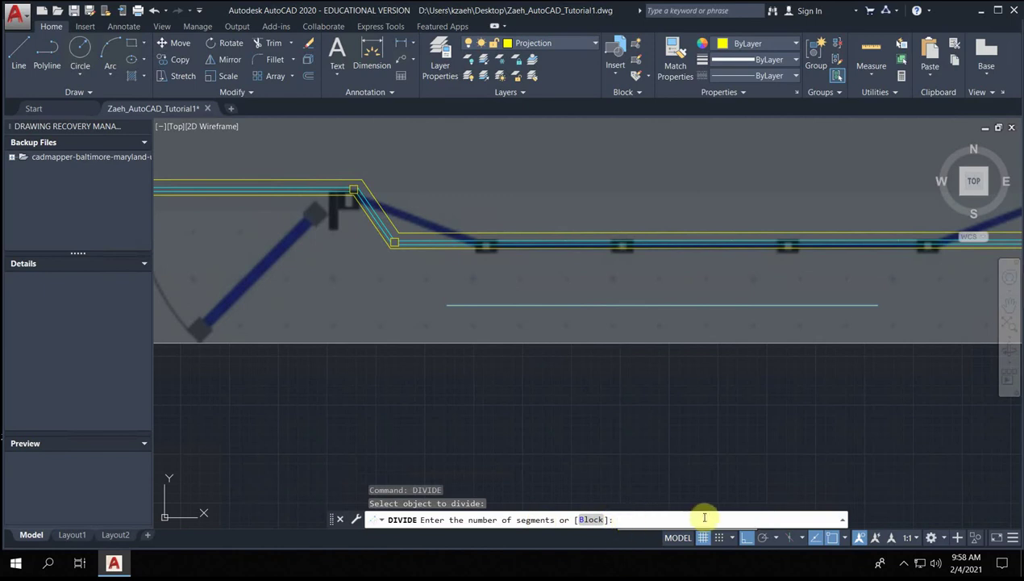
key(Return)
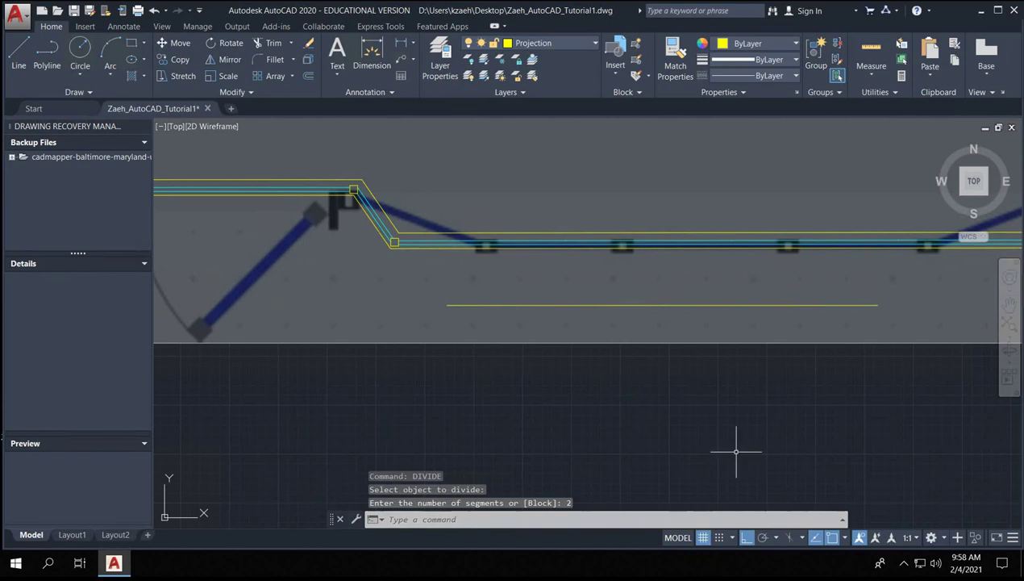
click(680, 295)
click(623, 331)
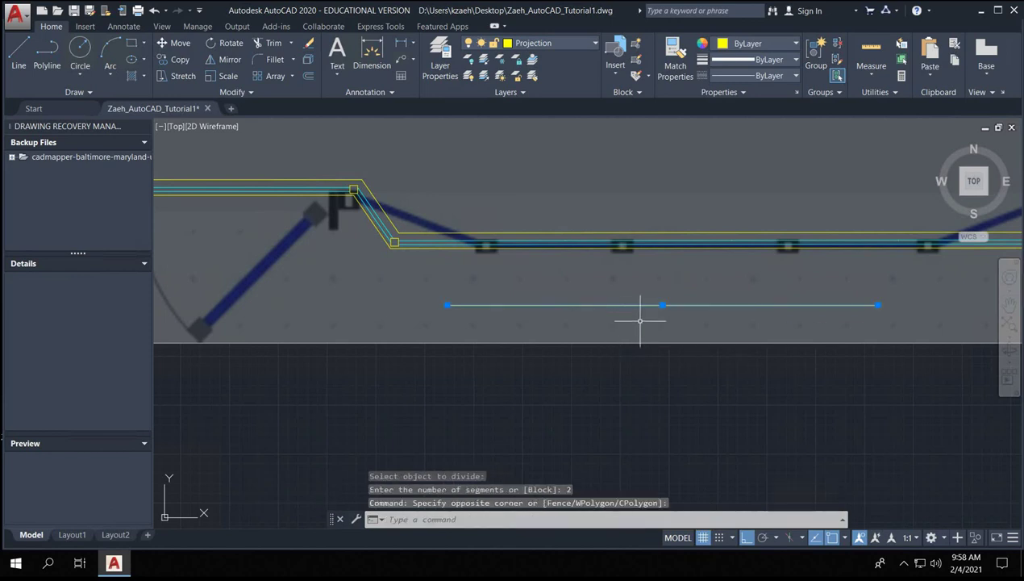
text(exlo)
key(Return)
text(expl)
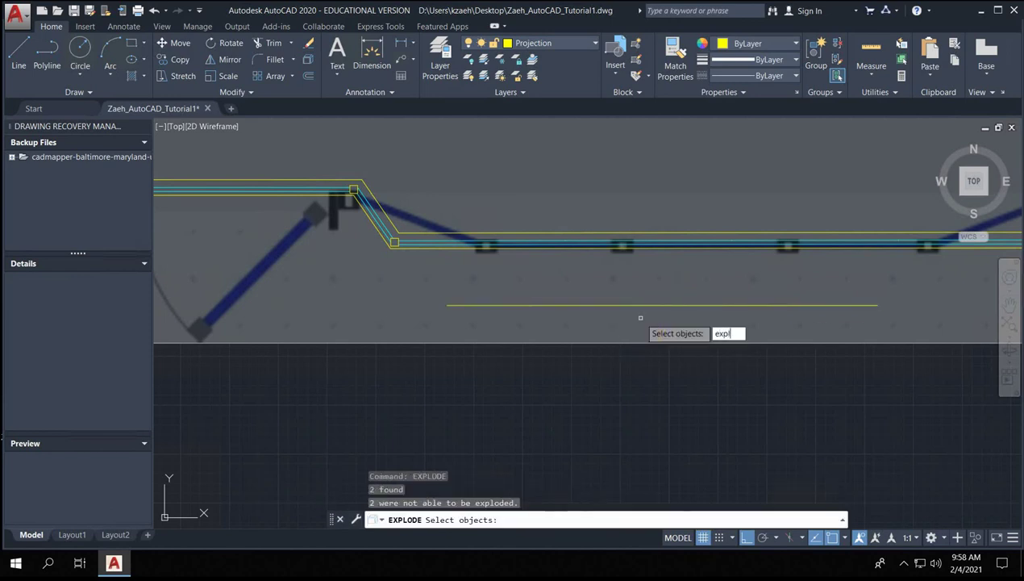
key(Return)
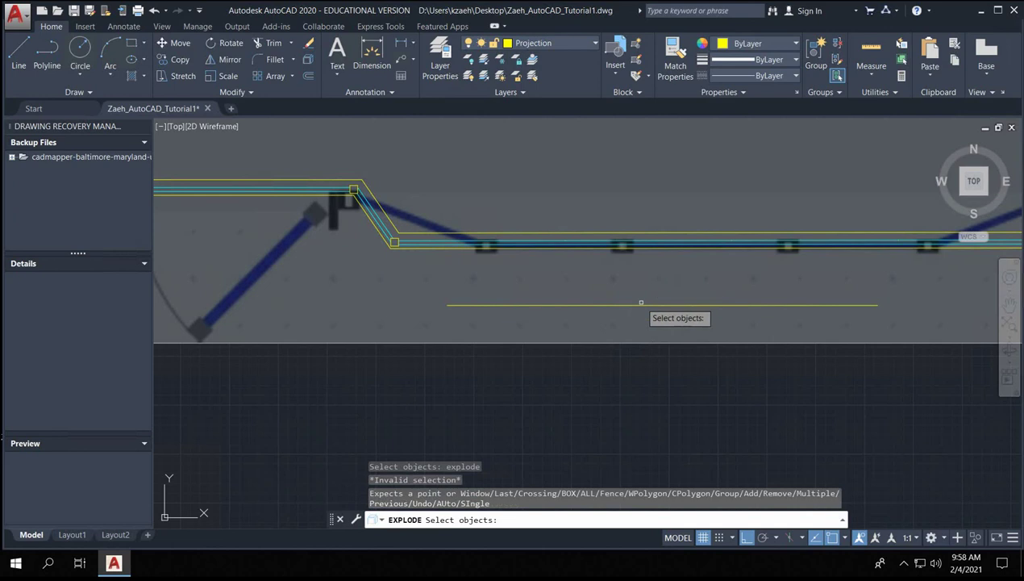
click(639, 305)
key(Return)
key(Escape)
key(Escape)
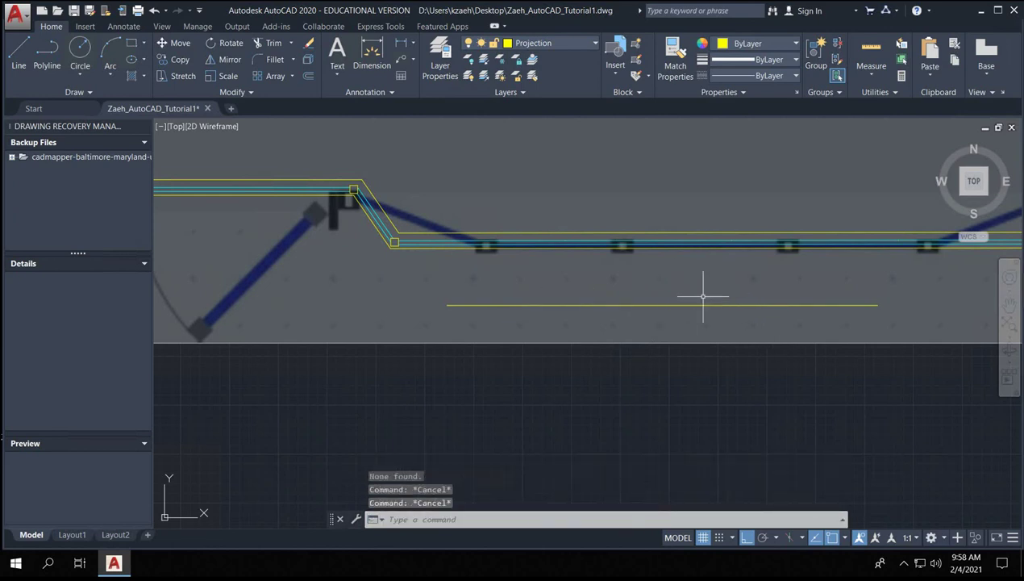
click(674, 304)
click(653, 309)
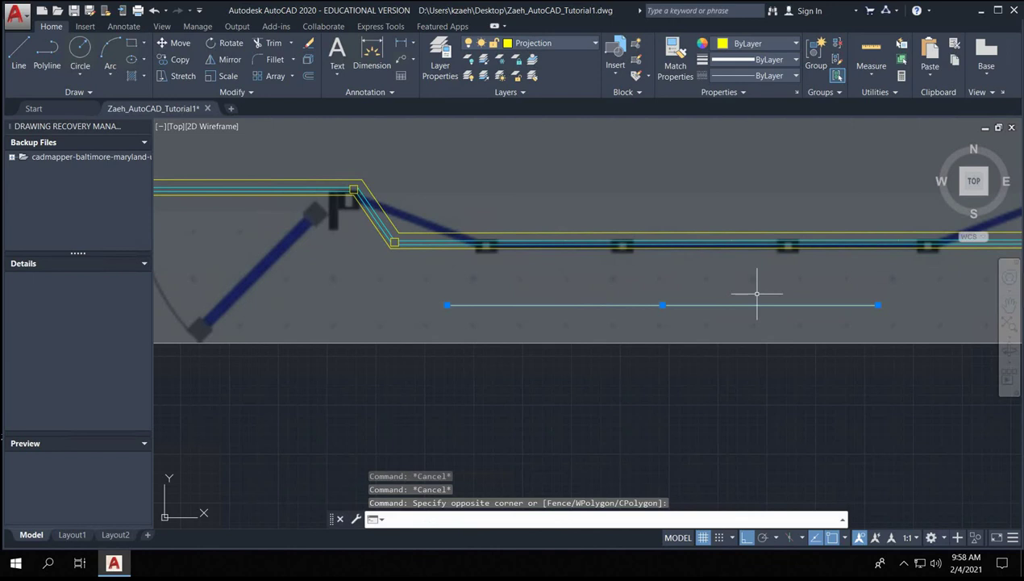
key(Escape)
key(Escape)
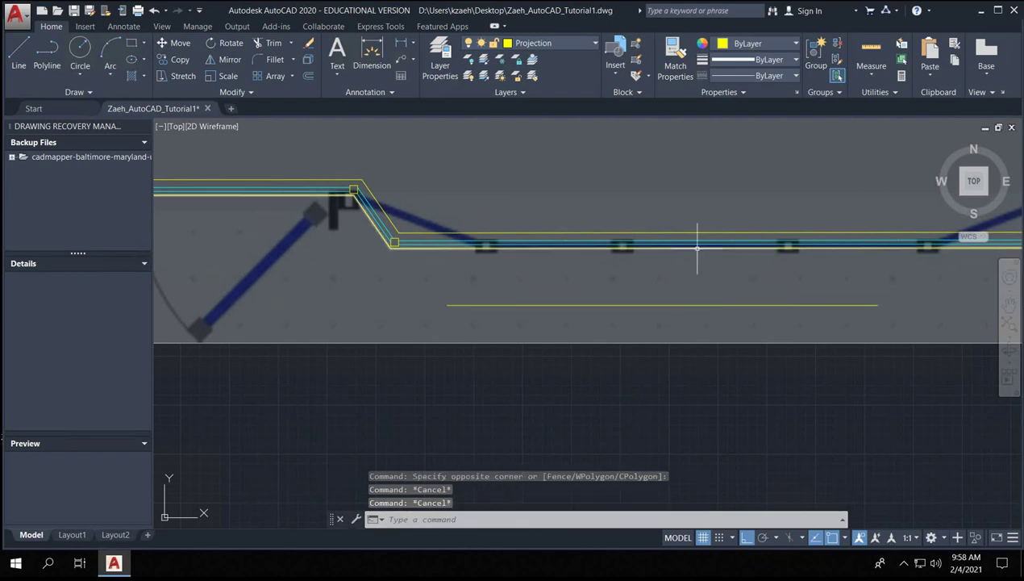
click(637, 304)
click(623, 314)
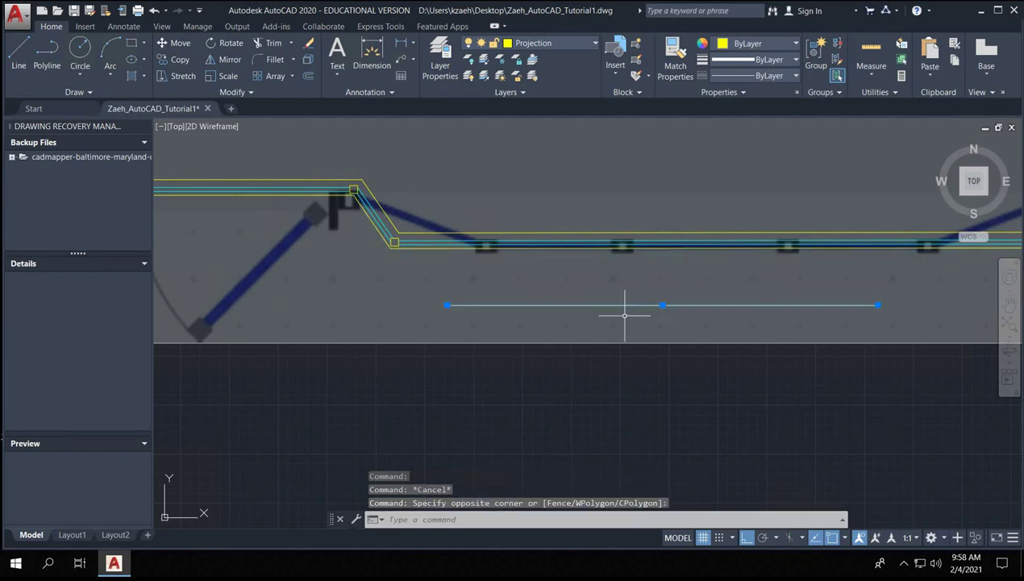
key(Delete)
scroll(418, 233, up, 3)
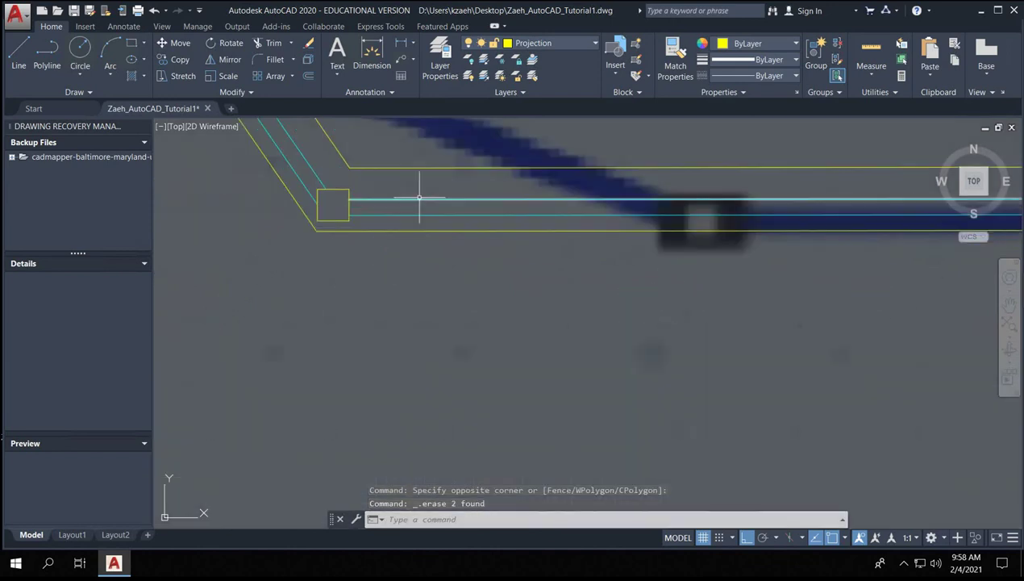
scroll(412, 222, down, 6)
scroll(537, 213, up, 5)
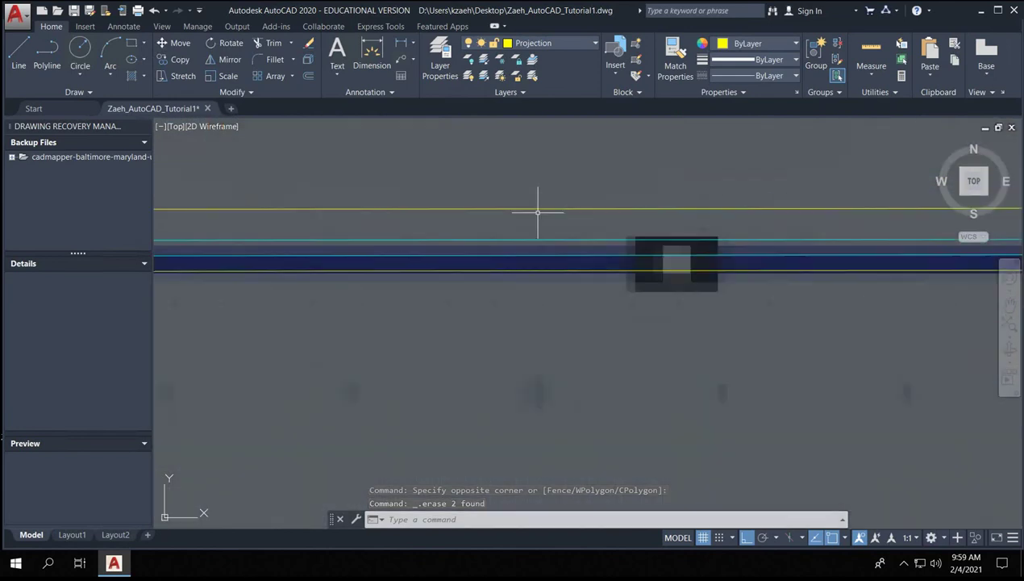
scroll(484, 192, down, 3)
click(483, 192)
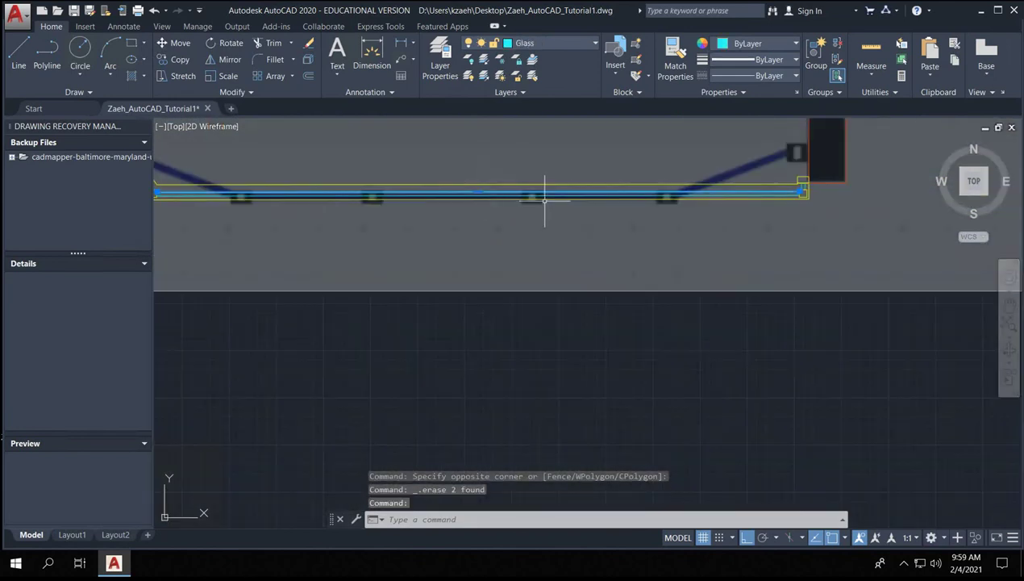
scroll(472, 185, up, 4)
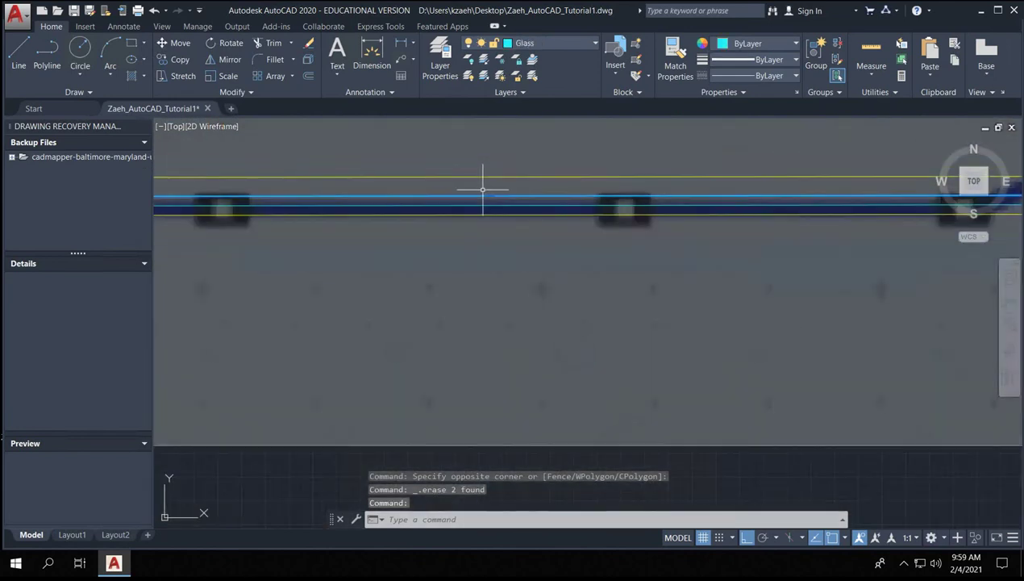
scroll(482, 190, down, 4)
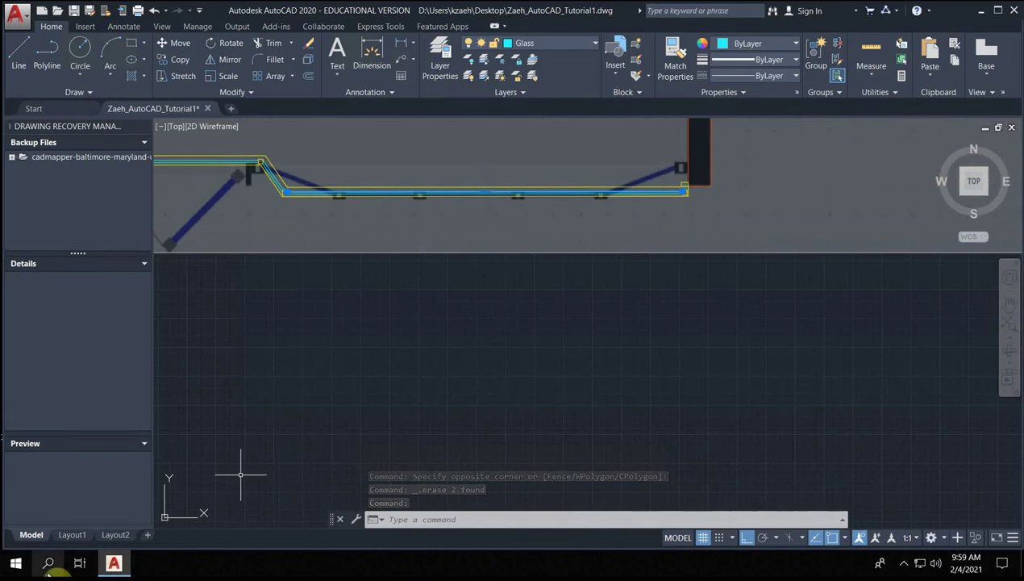
- Launch Chrome and search for how to divide a line evenly in AutoCAD
click(48, 562)
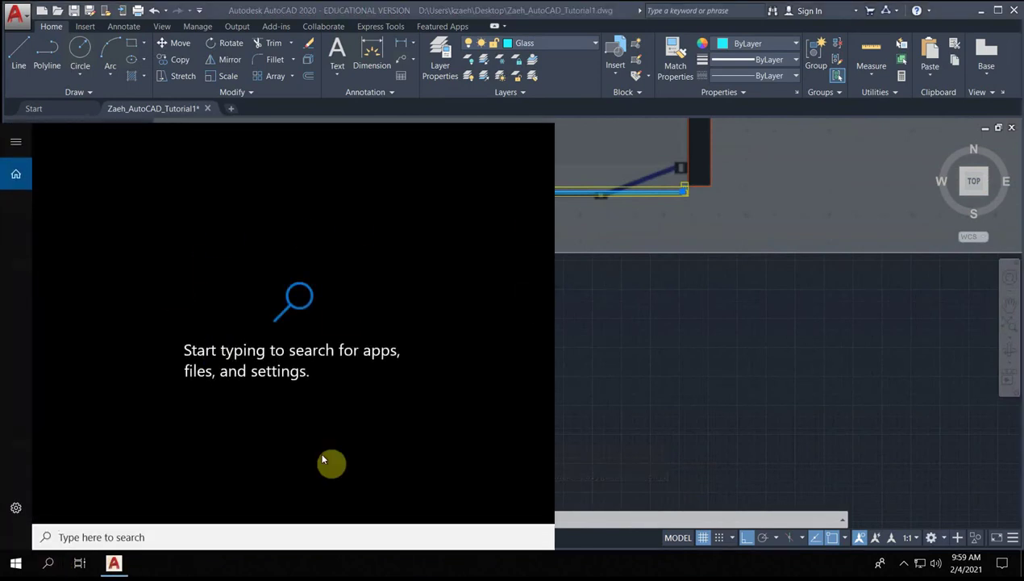
text(chrome)
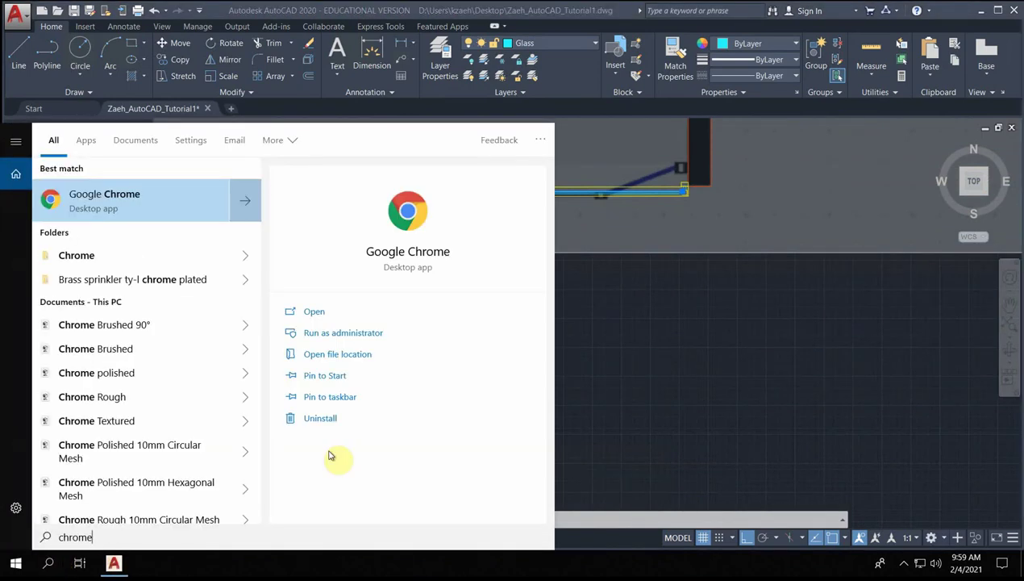
key(Return)
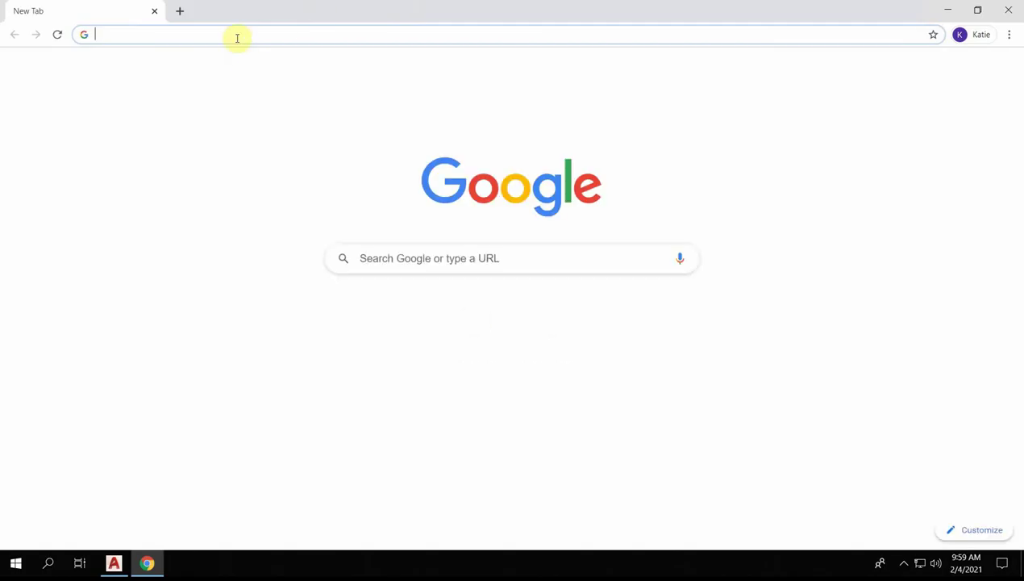
text(diide a line in )
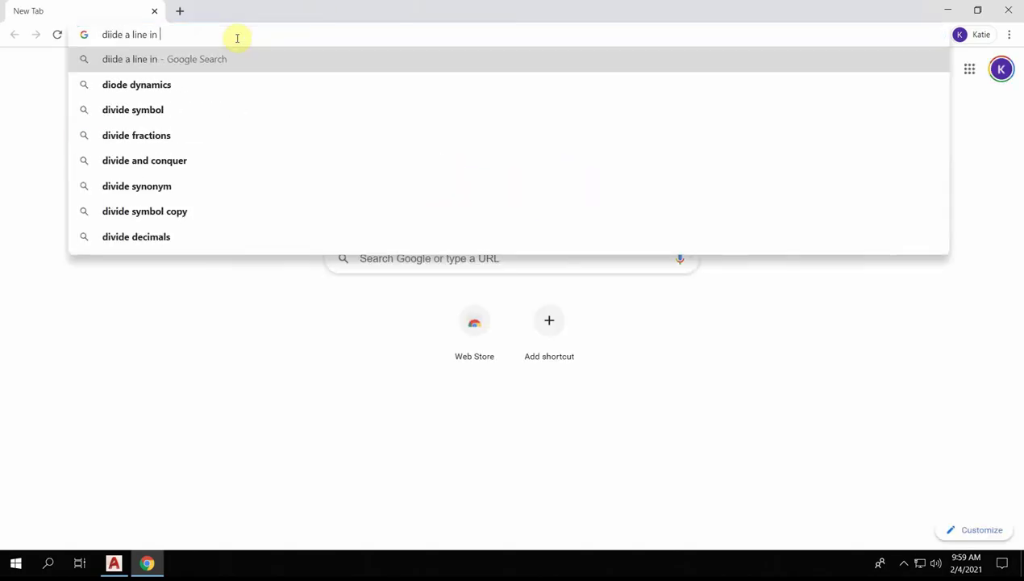
text(autocad evenly)
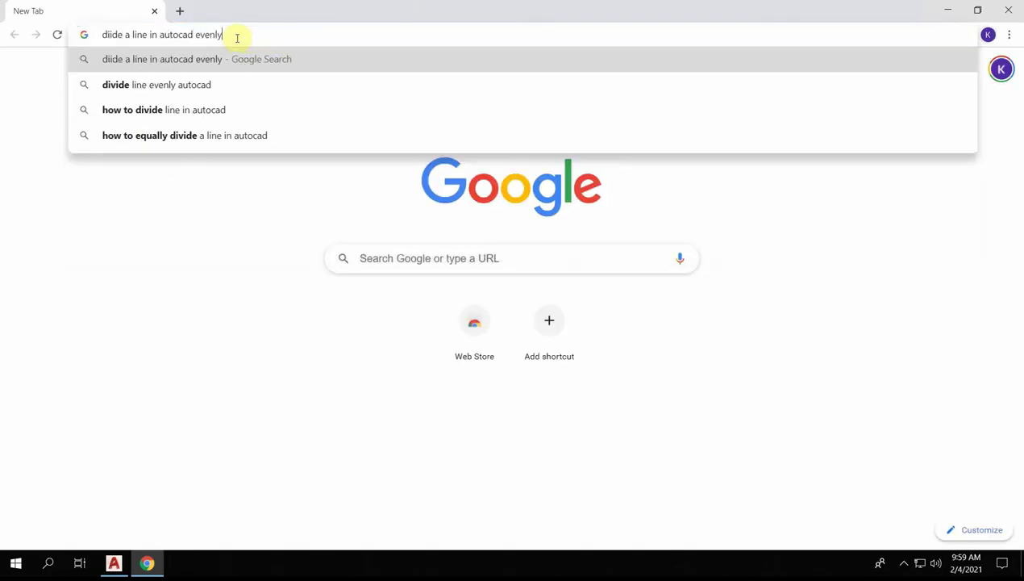
key(Return)
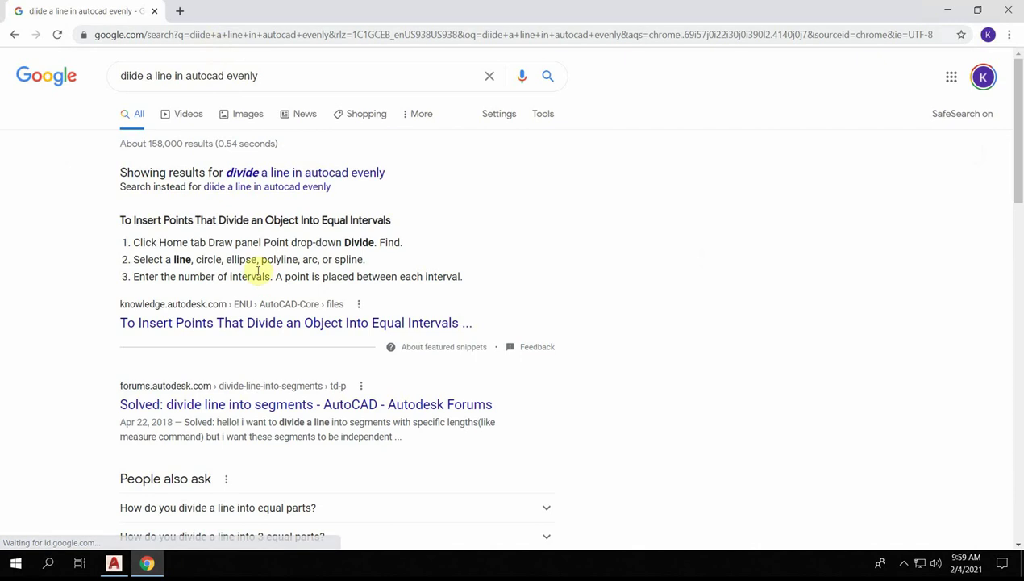
- Read the Autodesk help page on dividing objects and rate it not helpful
click(266, 322)
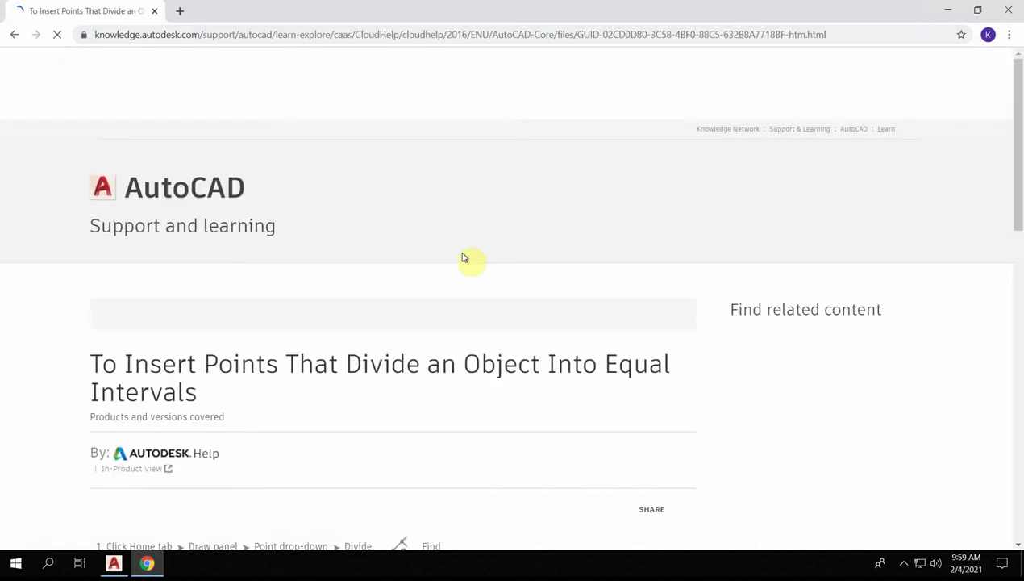
scroll(464, 256, down, 1)
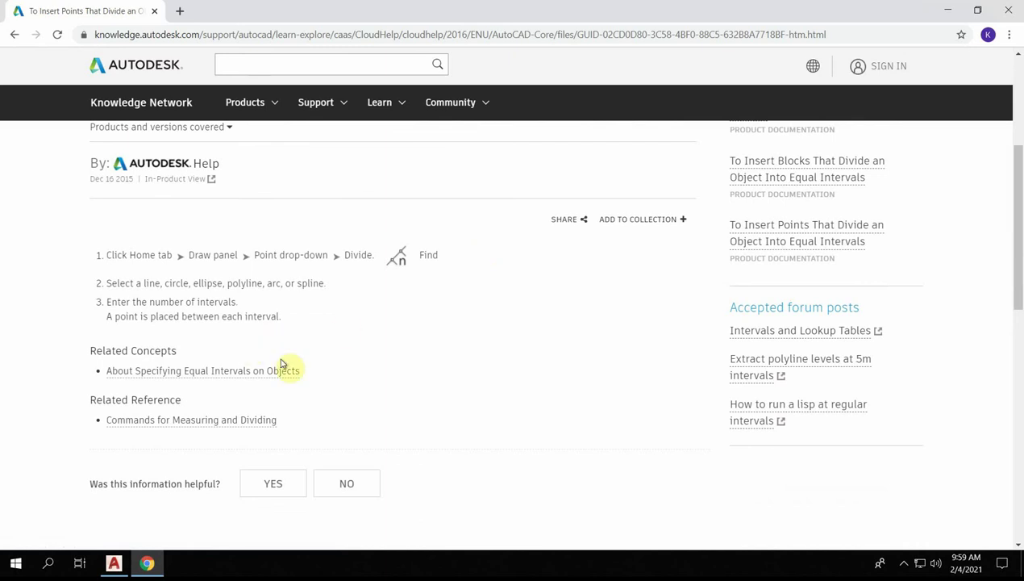
click(340, 485)
- Back in AutoCAD, window-select parts of the storefront to locate the long glass line
click(945, 11)
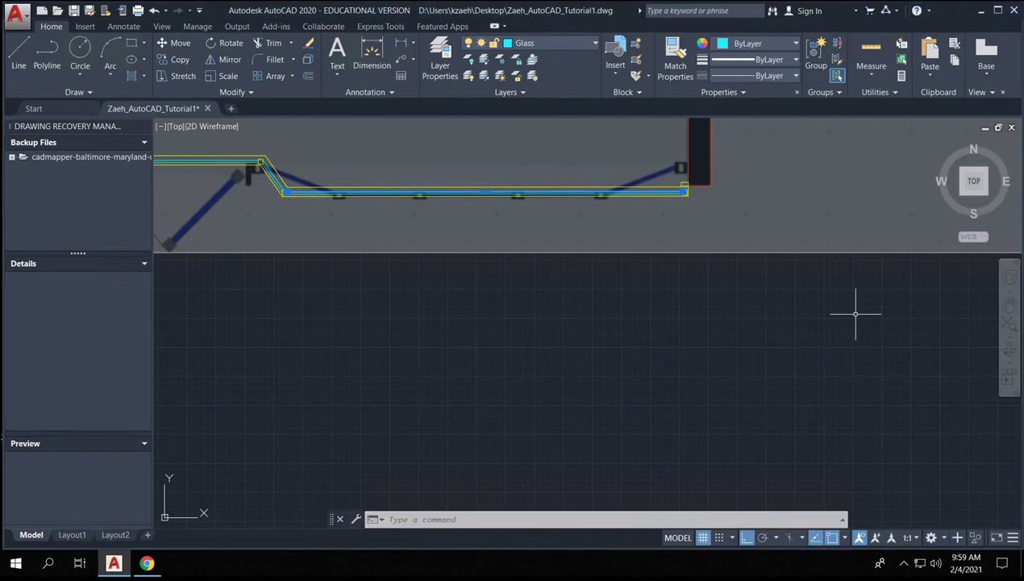
scroll(240, 297, up, 6)
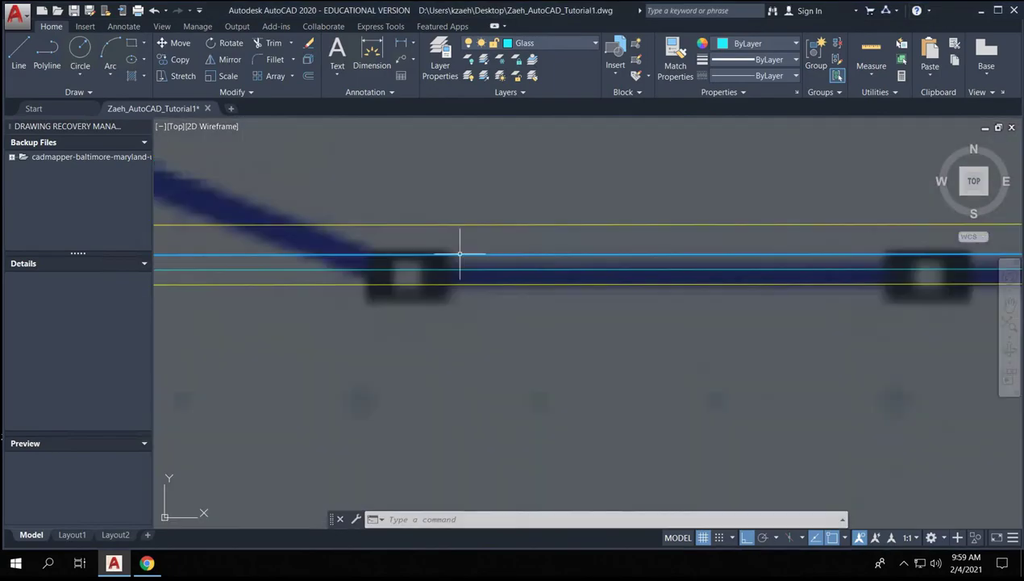
key(Escape)
key(Escape)
scroll(423, 177, down, 3)
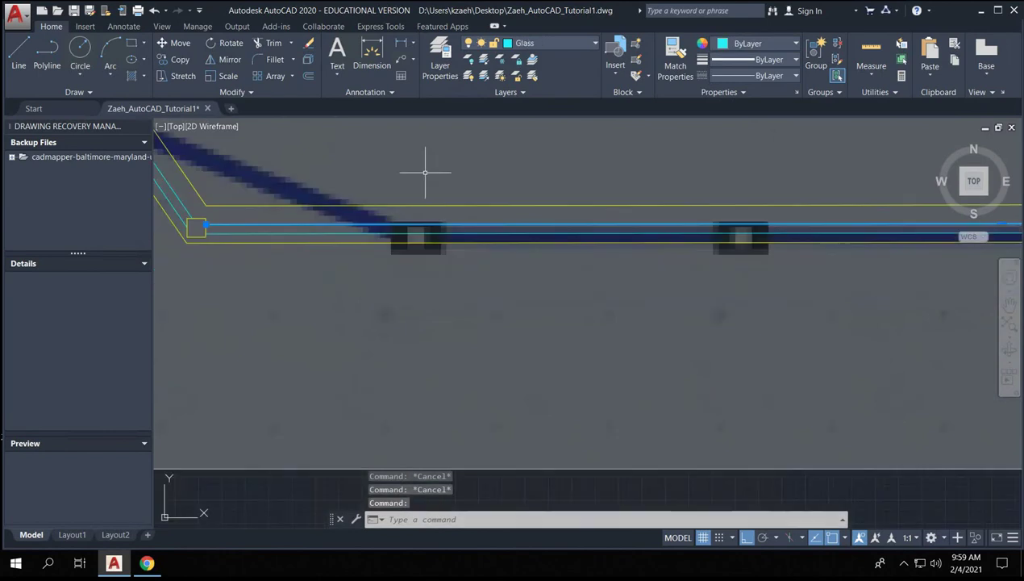
click(352, 164)
click(796, 269)
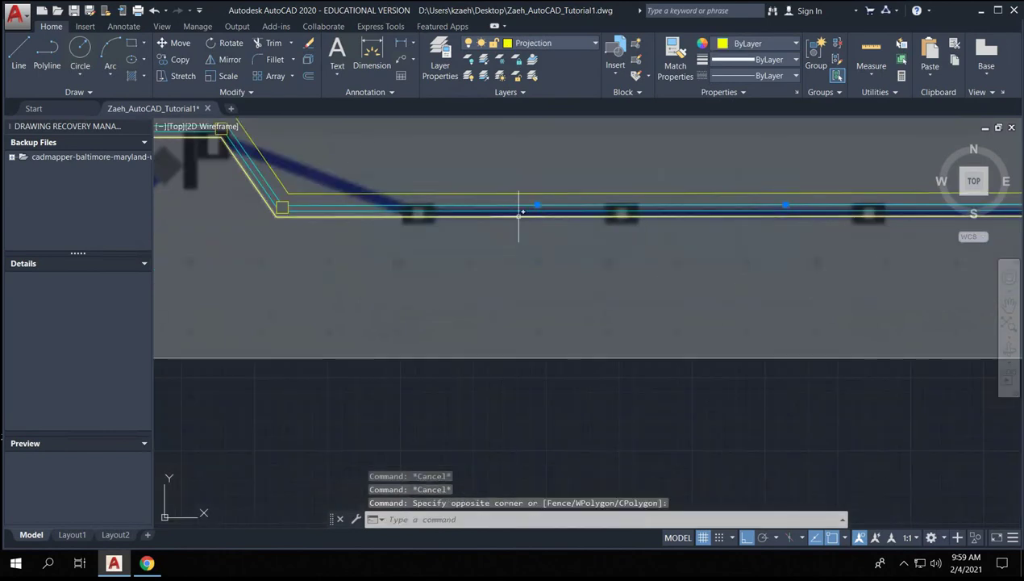
scroll(562, 211, down, 2)
scroll(562, 211, down, 2)
key(Escape)
click(521, 164)
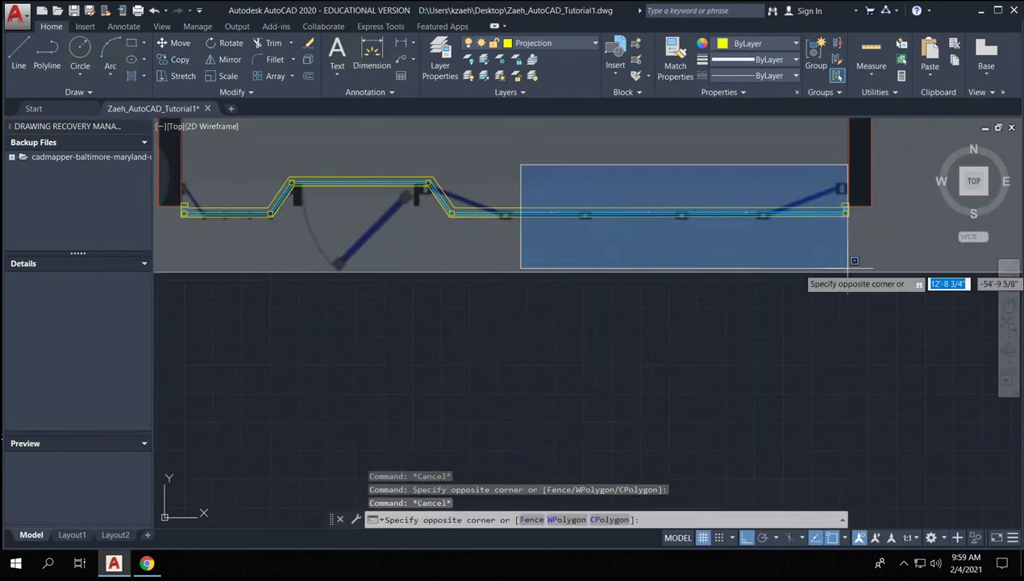
click(786, 257)
scroll(562, 213, up, 3)
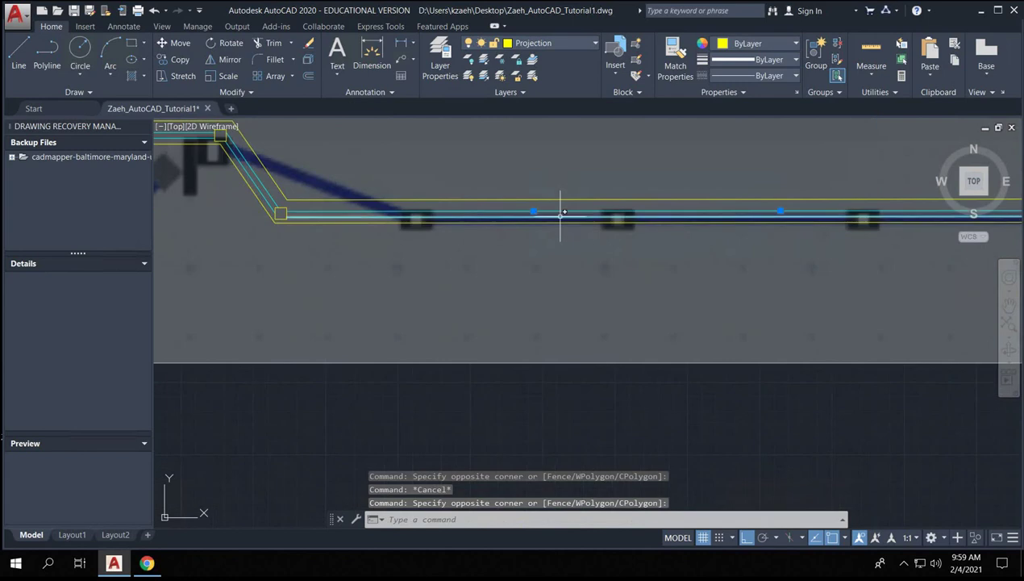
key(Escape)
scroll(557, 214, up, 6)
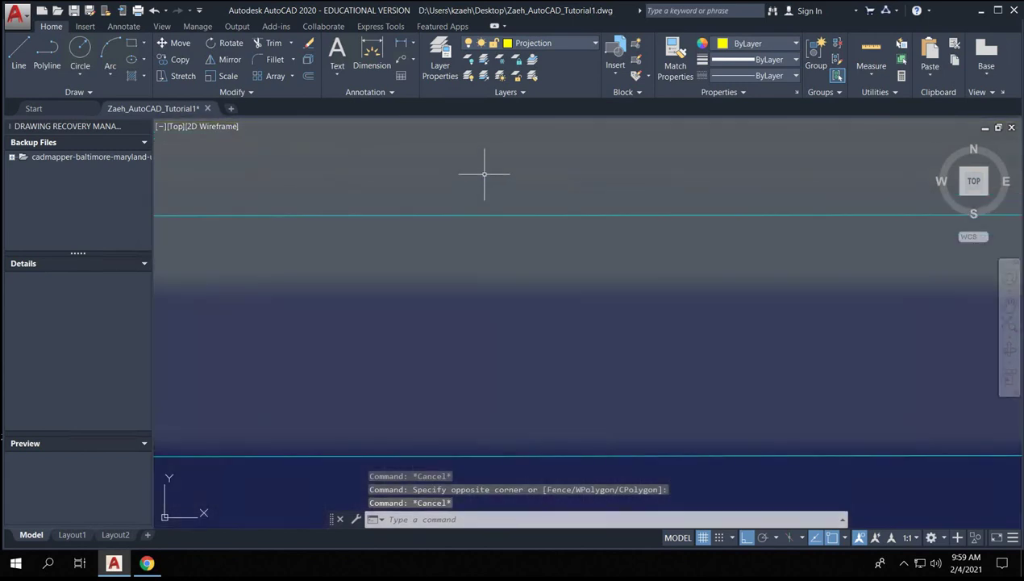
click(485, 173)
key(Escape)
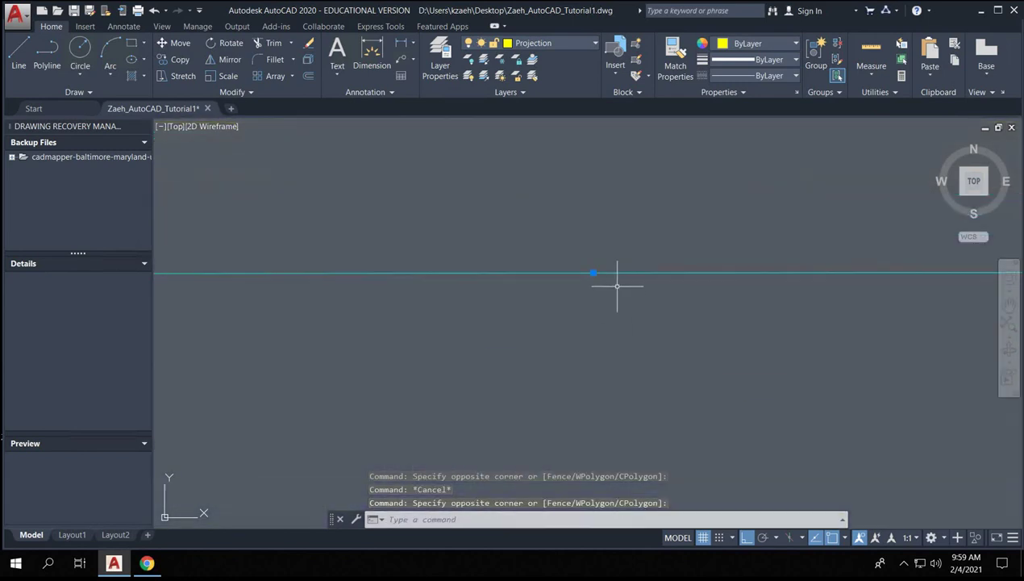
key(Escape)
scroll(617, 285, down, 4)
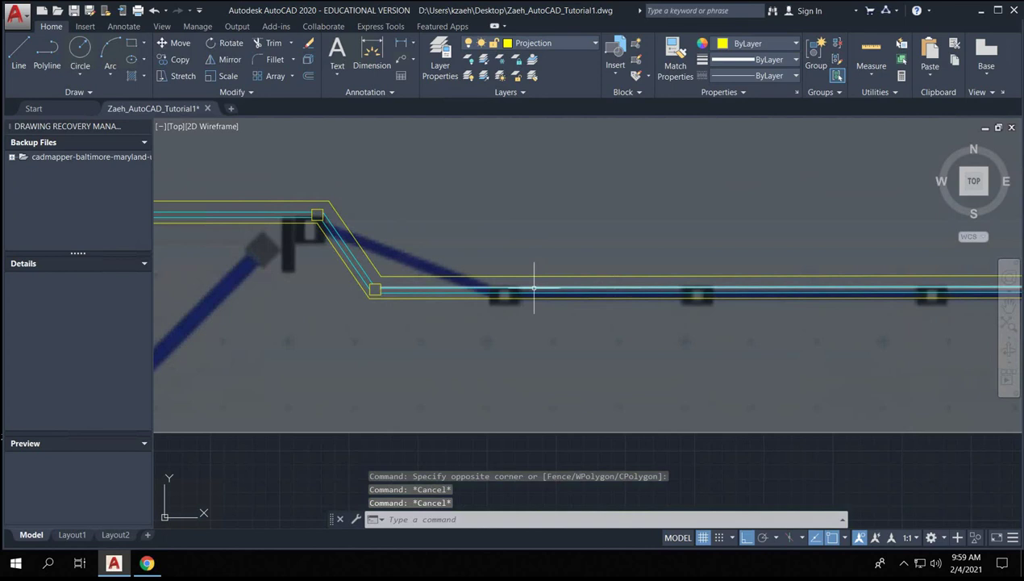
- Divide the lower storefront glass line into 4 equal segments
click(525, 295)
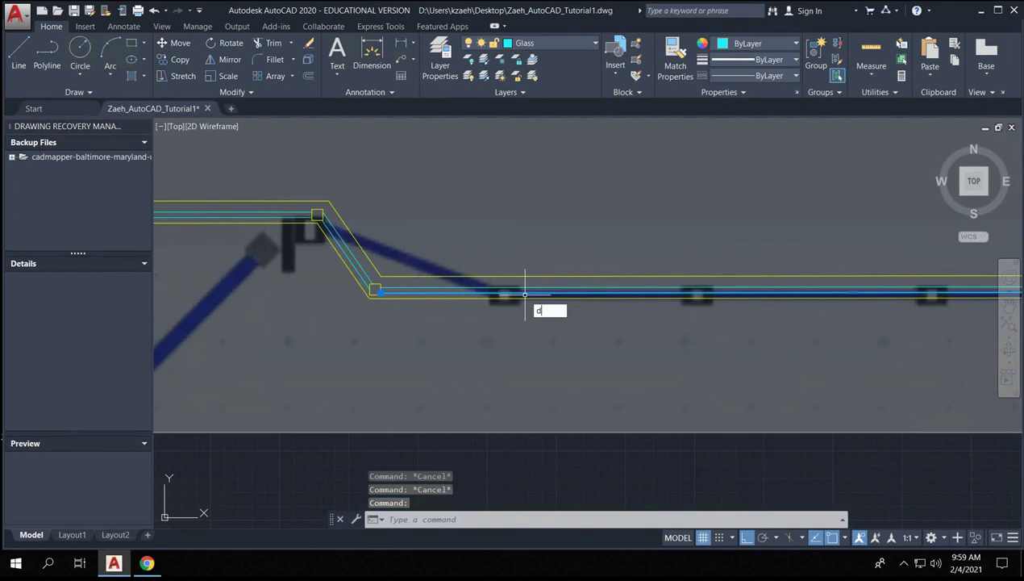
text(divide)
key(Return)
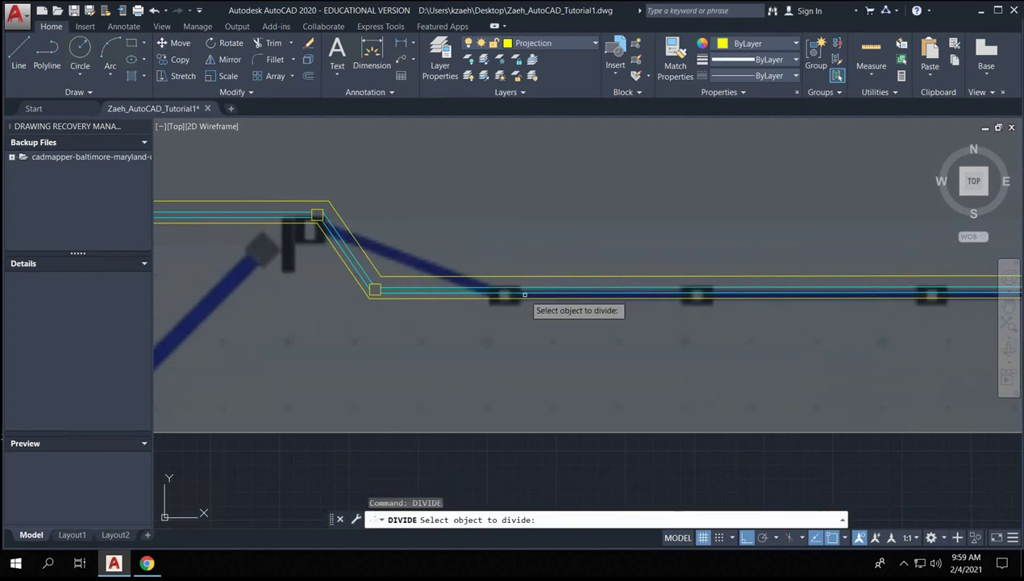
click(511, 292)
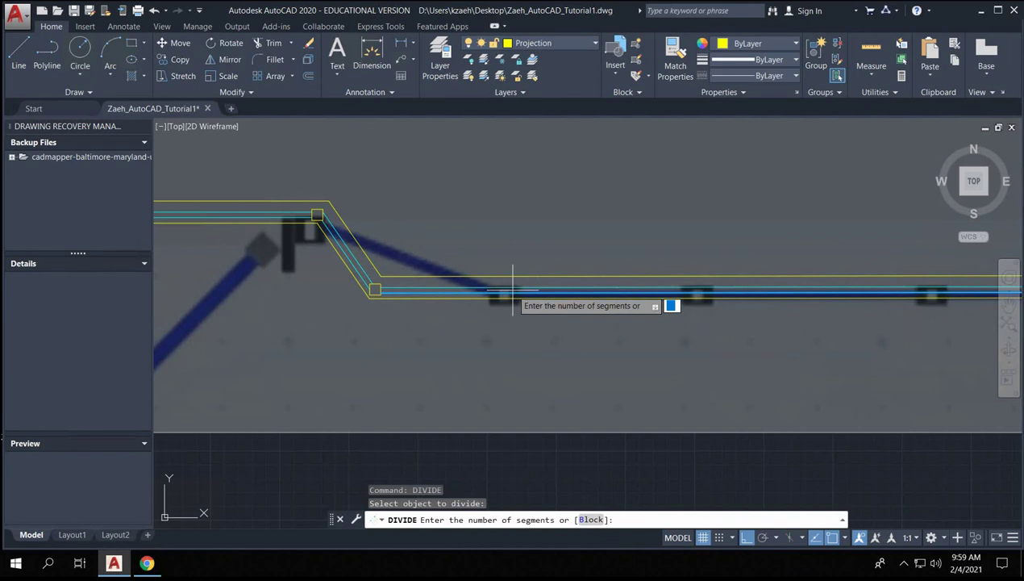
text(4)
key(Return)
- Select the divided line to reveal its point markers and pan to its right end
scroll(549, 217, down, 5)
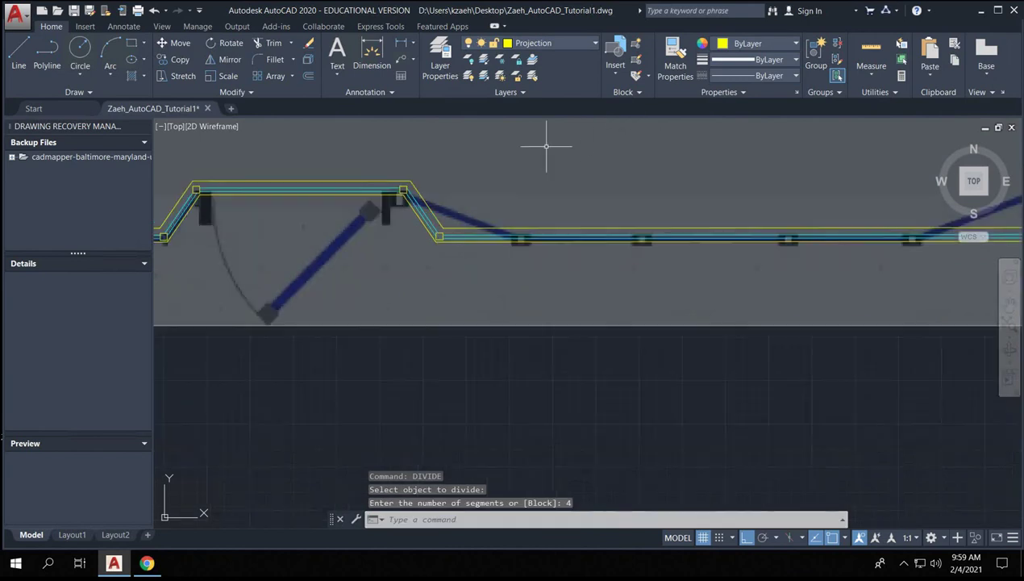
click(527, 153)
click(884, 297)
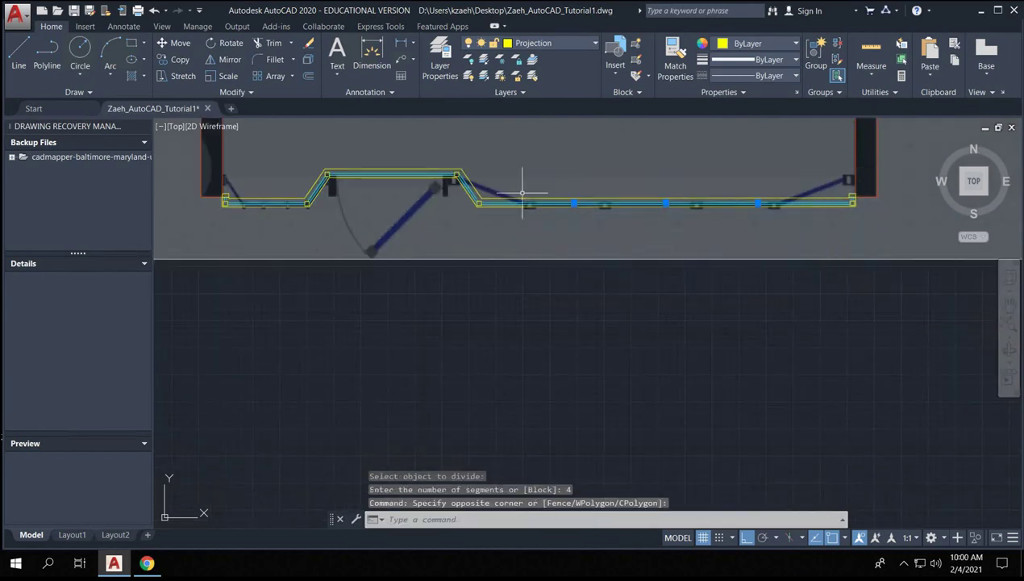
scroll(557, 187, up, 5)
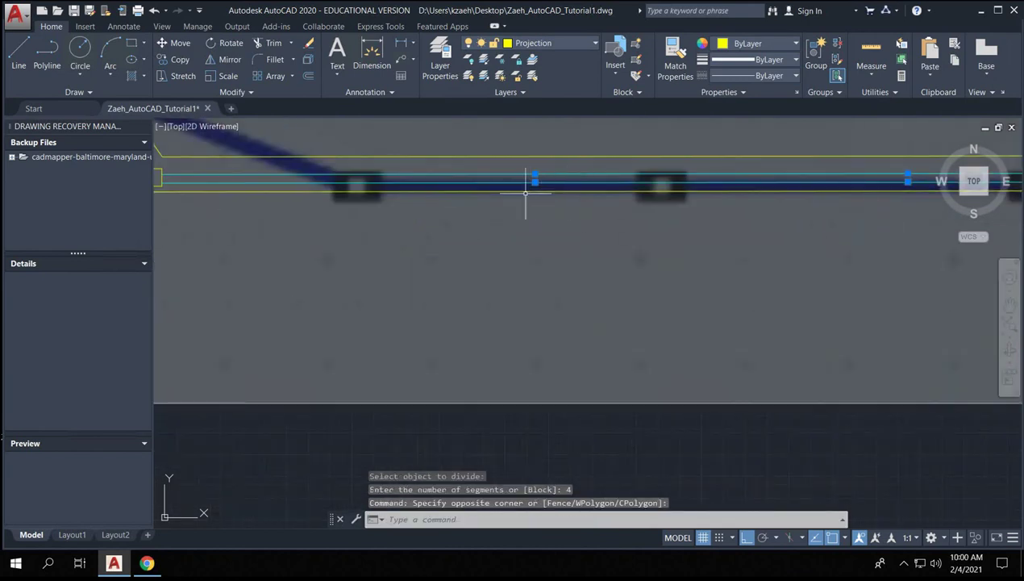
scroll(530, 200, down, 3)
scroll(528, 186, up, 5)
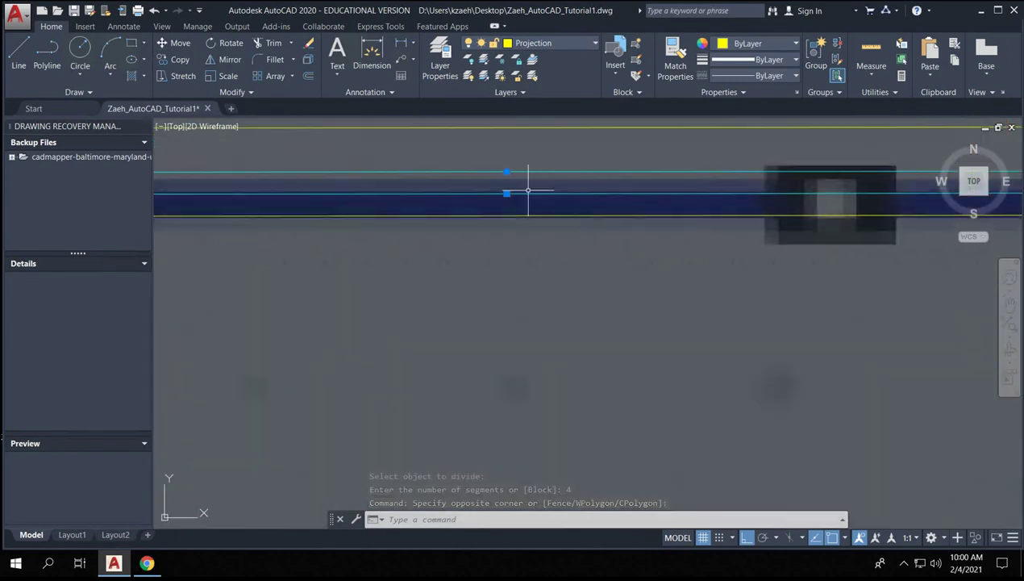
scroll(355, 194, down, 4)
scroll(299, 190, up, 3)
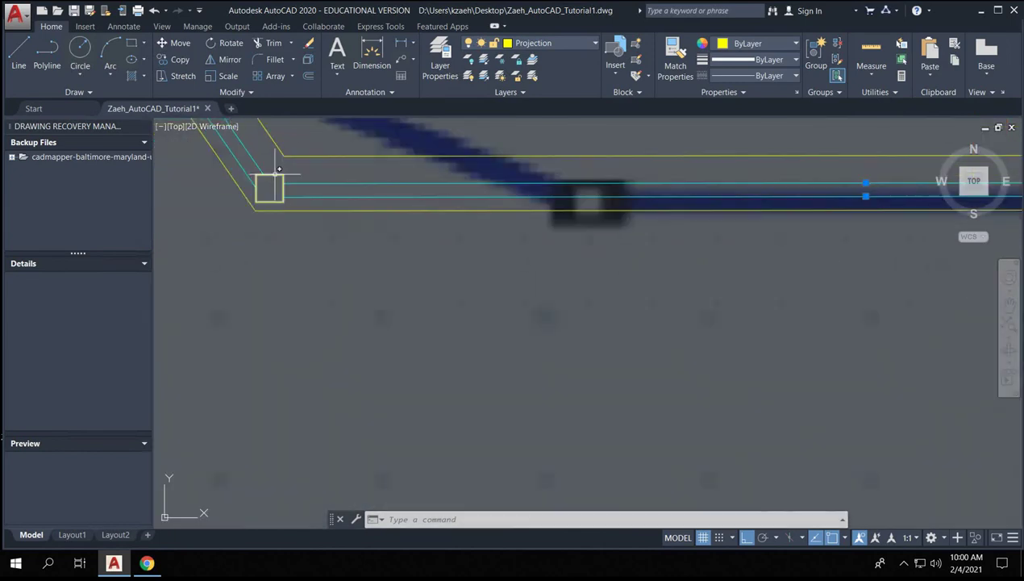
scroll(696, 222, down, 4)
middle_drag(697, 221, 444, 241)
scroll(713, 221, up, 5)
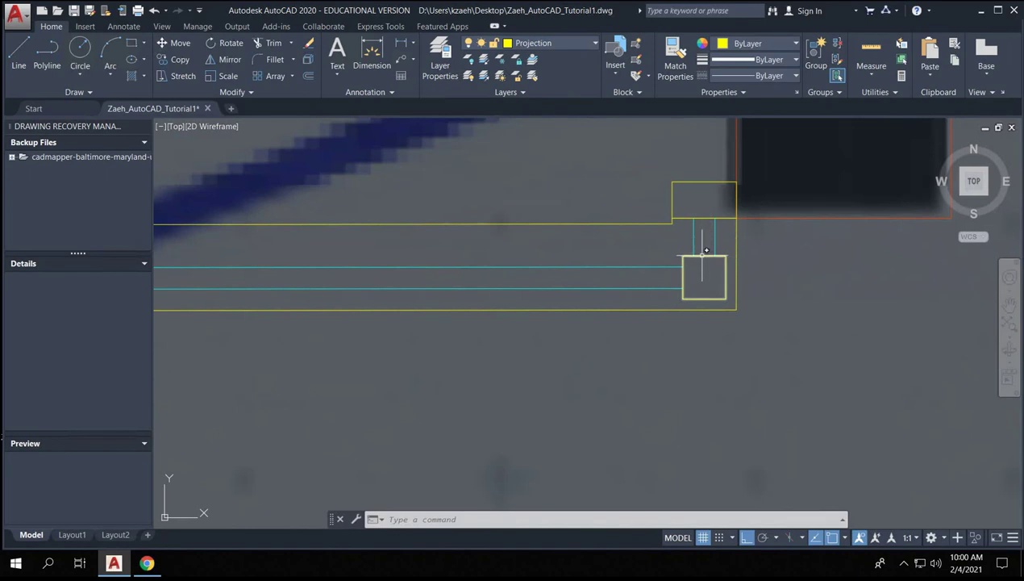
- Draw a vertical line through the small end box to split it
key(Escape)
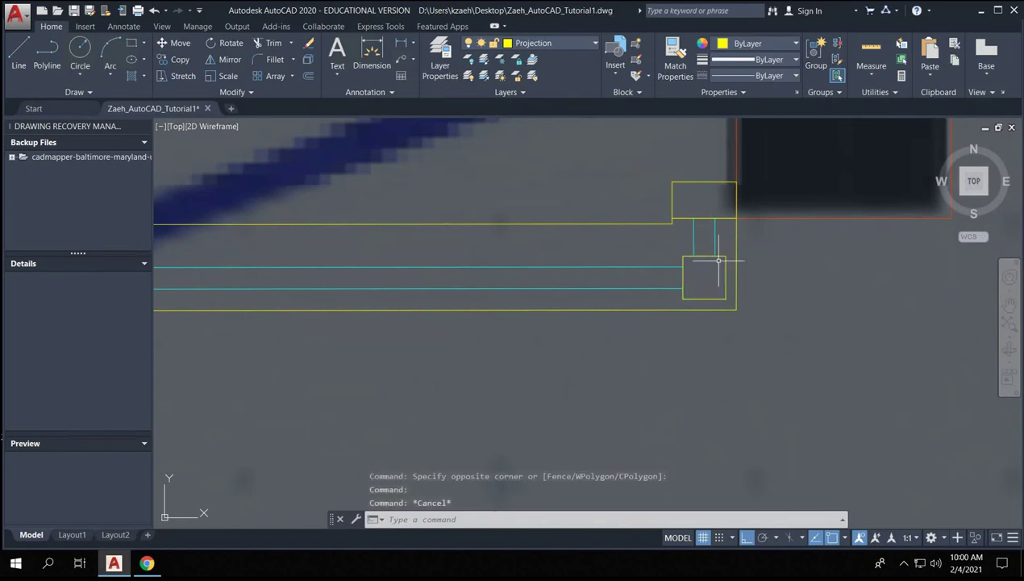
text(l)
key(Return)
click(682, 266)
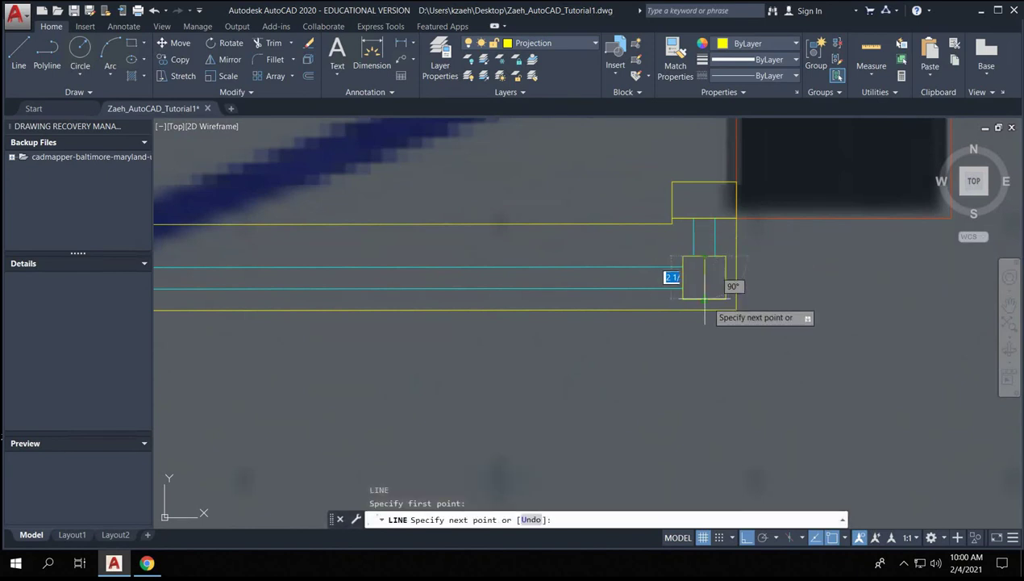
click(682, 288)
key(Return)
- Select the small end box and start a copy, then cancel it
click(704, 251)
click(700, 270)
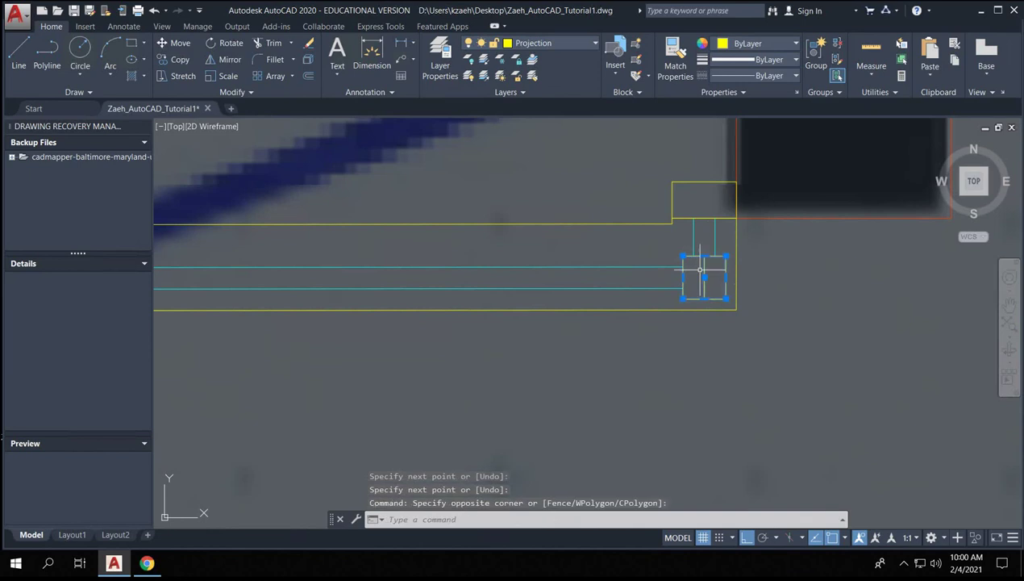
text(co)
key(Return)
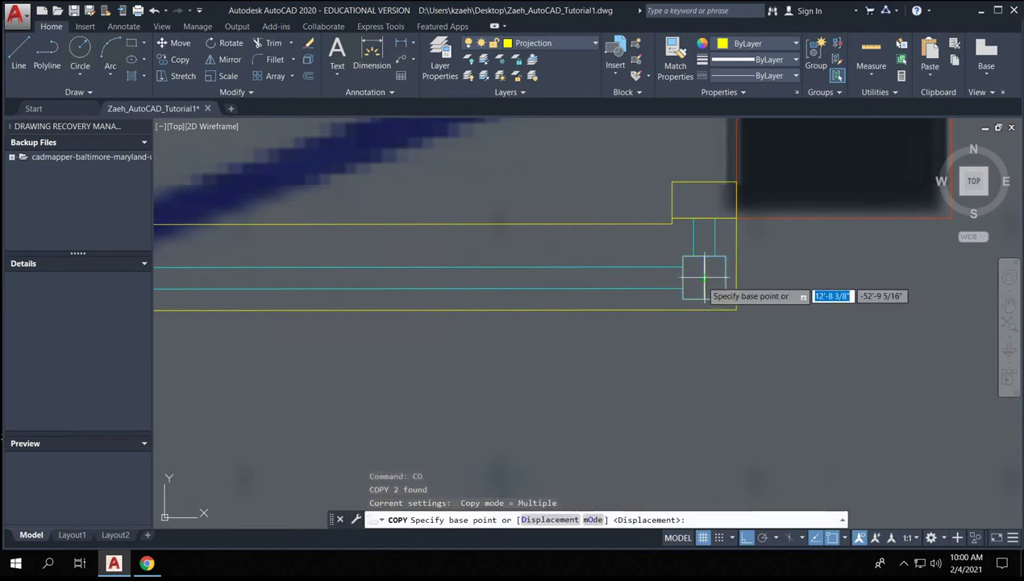
click(704, 279)
scroll(502, 266, down, 3)
key(Escape)
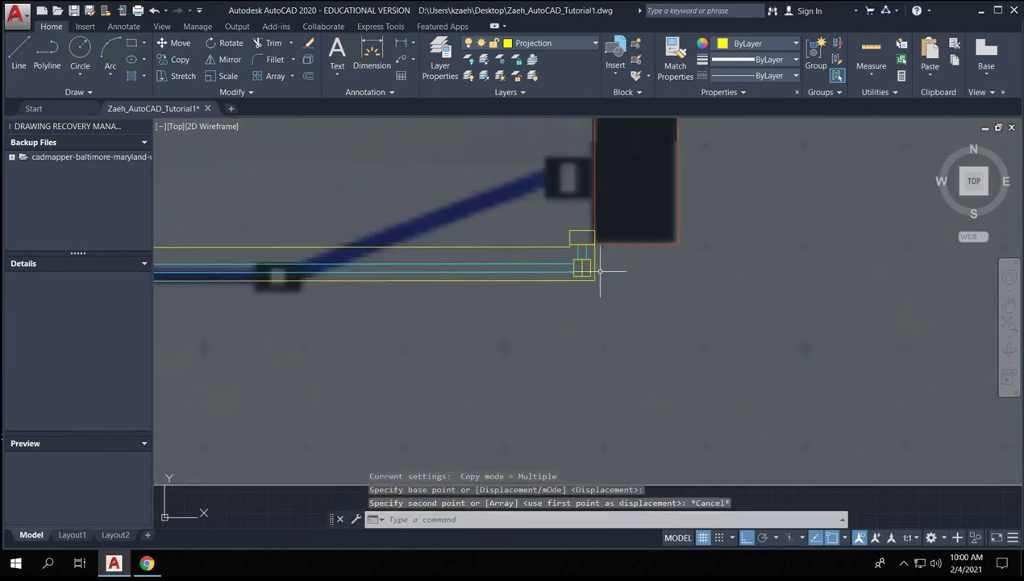
scroll(568, 270, up, 5)
- Copy the mullion box and its dividing line from the lower-left corner base point
click(556, 248)
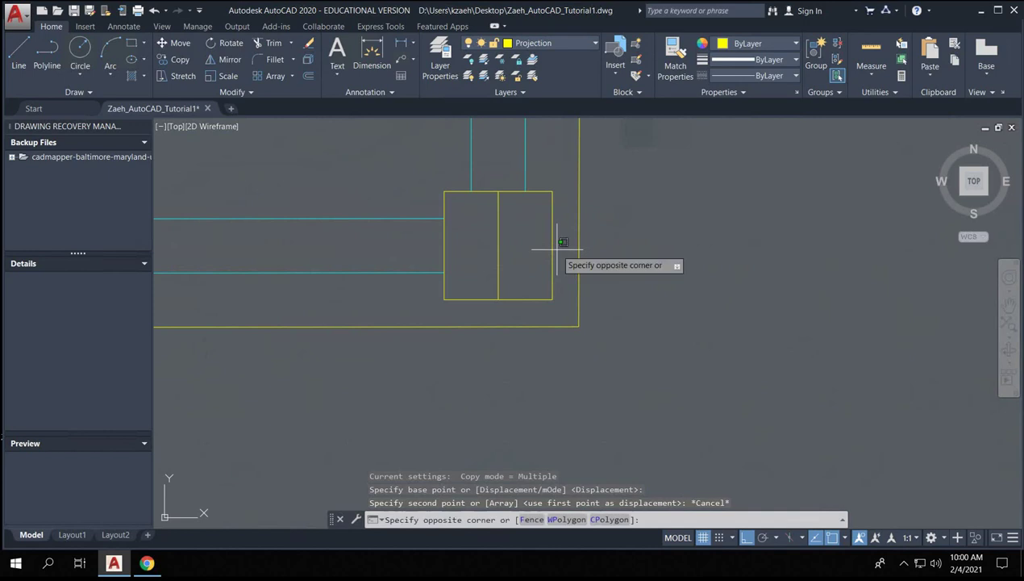
click(499, 259)
text(co)
key(Return)
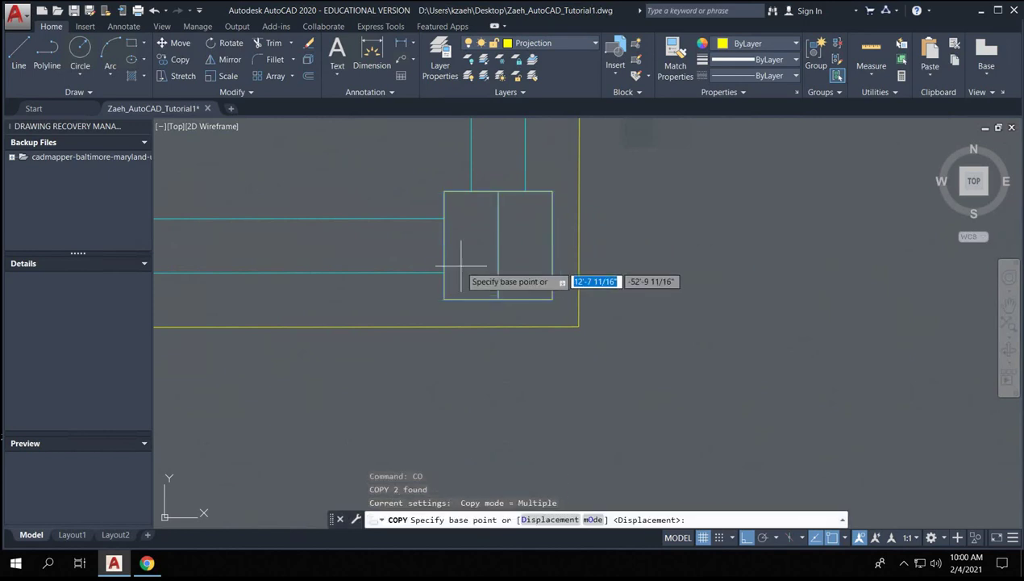
click(498, 272)
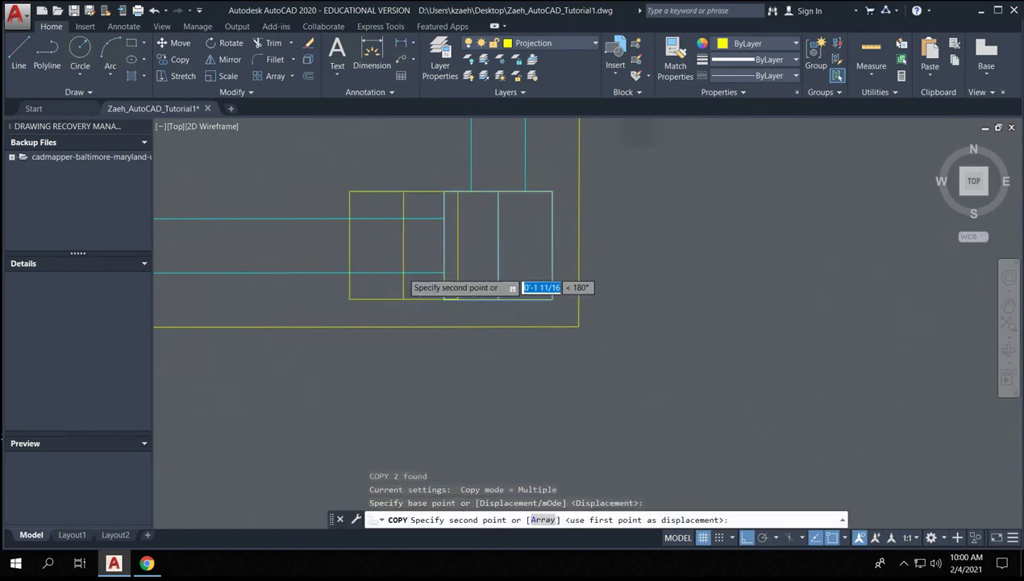
scroll(384, 275, down, 5)
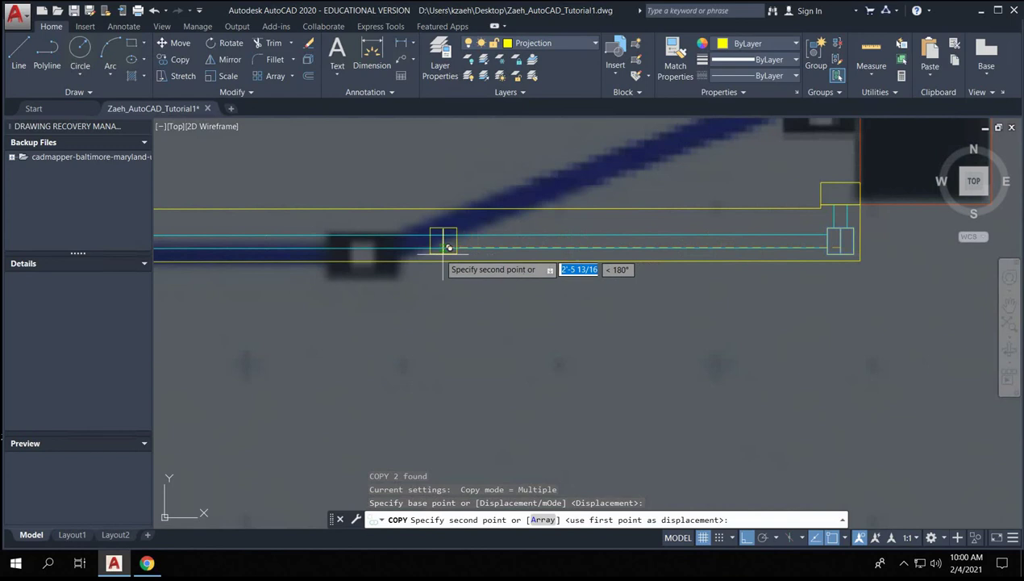
scroll(355, 241, down, 5)
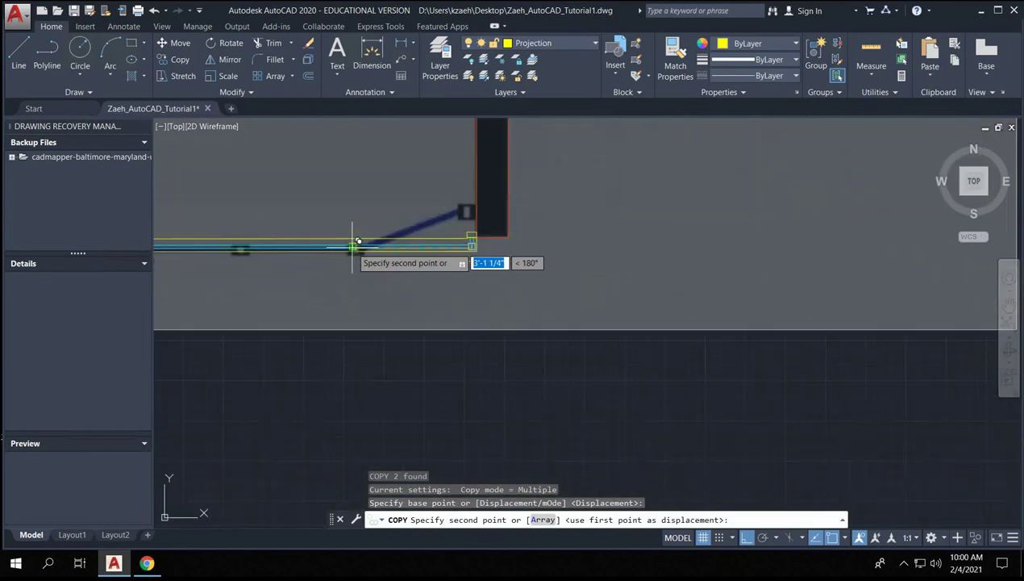
scroll(403, 249, up, 3)
scroll(567, 251, up, 3)
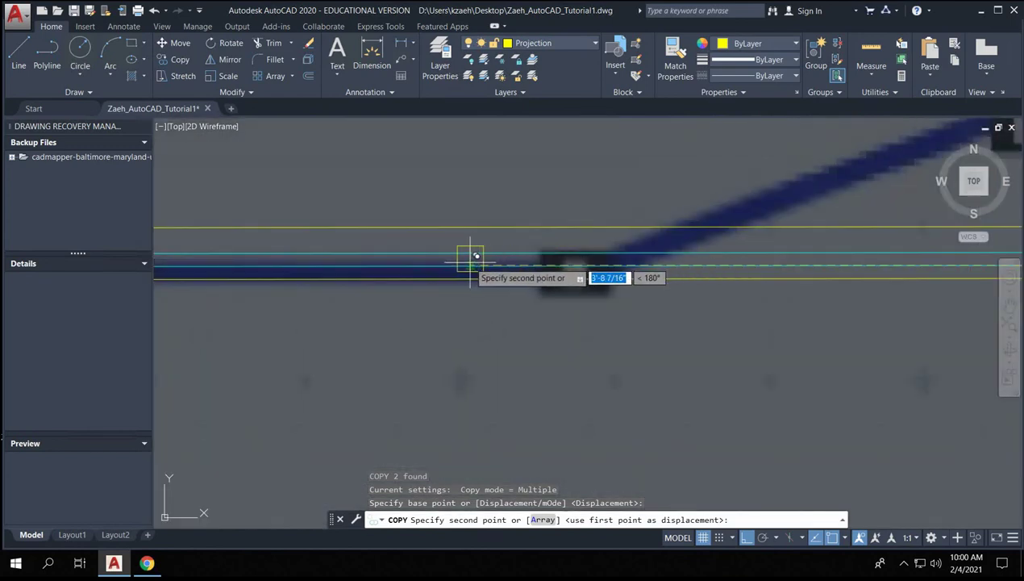
- Place mullion copies at the next nodes along the storefront glass line
click(480, 258)
scroll(377, 258, down, 3)
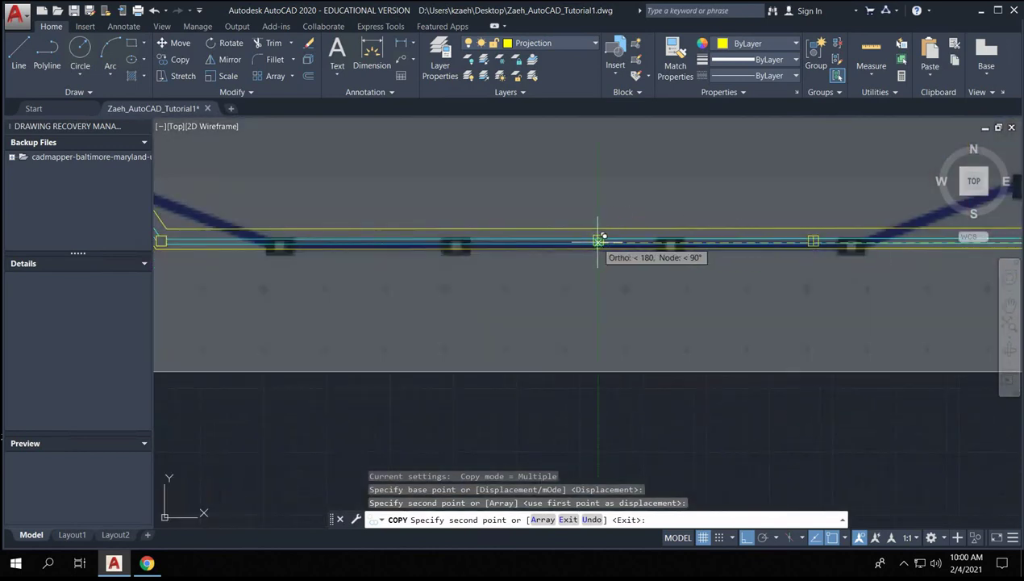
click(598, 240)
scroll(464, 241, up, 3)
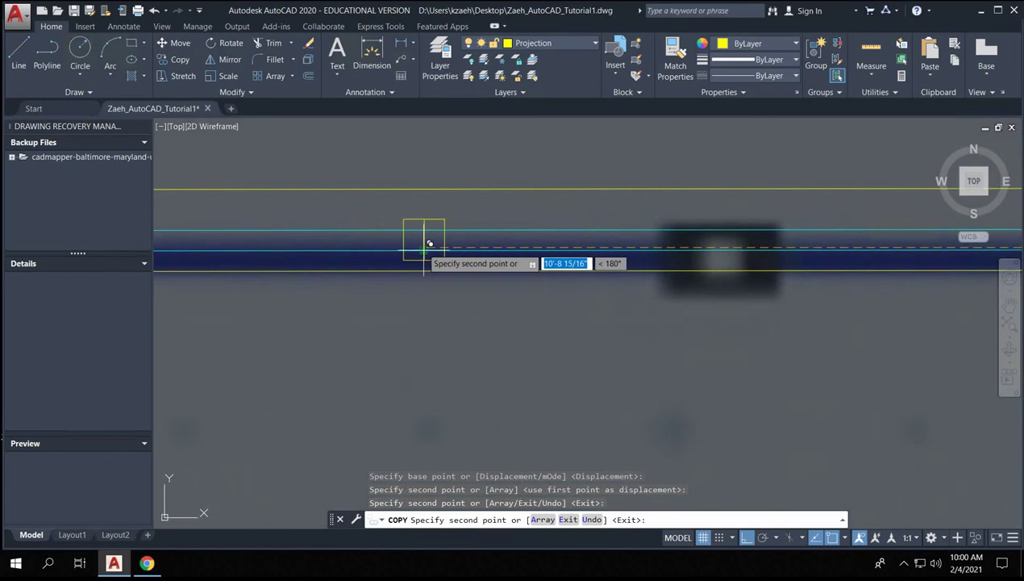
scroll(517, 229, down, 3)
key(Escape)
key(Escape)
scroll(511, 226, up, 2)
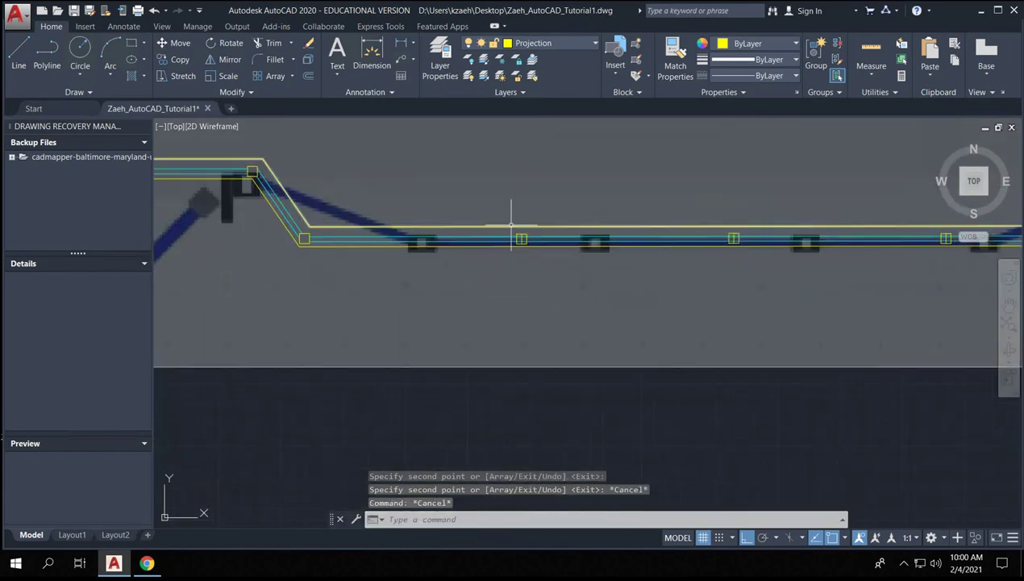
scroll(511, 226, up, 2)
scroll(557, 234, down, 1)
- Select the left and right mullion blocks along the storefront
click(561, 254)
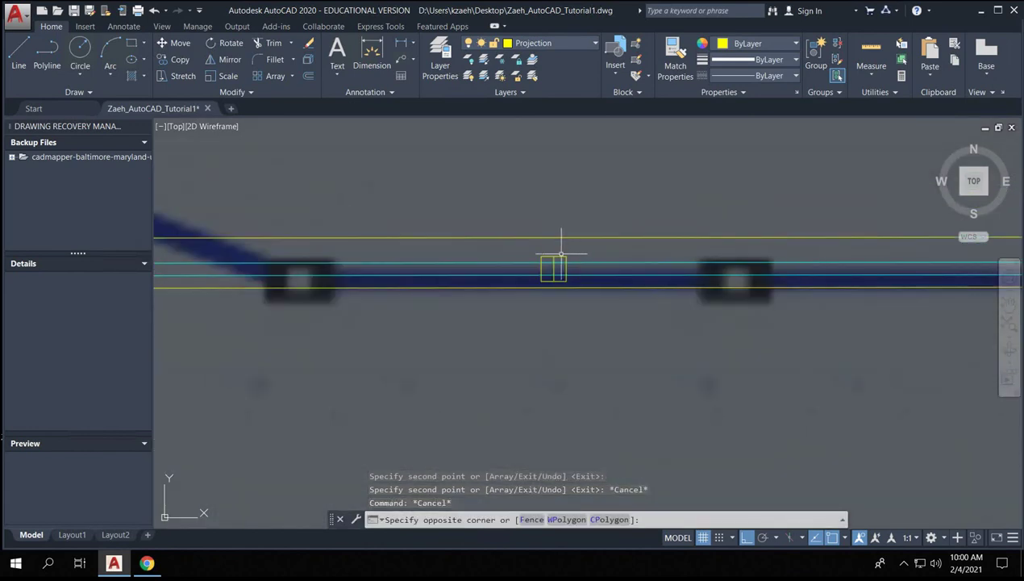
click(548, 256)
middle_drag(709, 244, 326, 270)
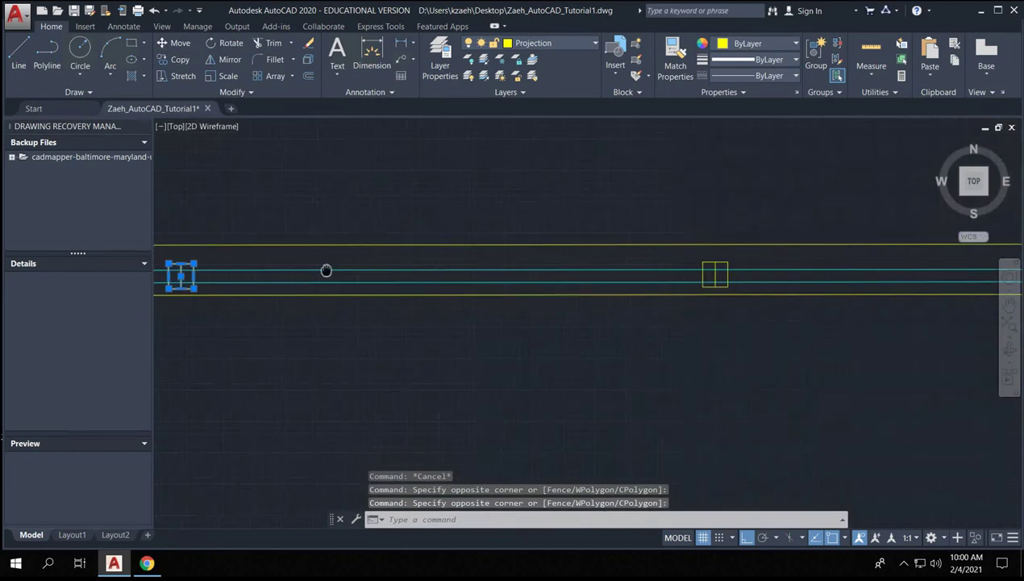
click(734, 257)
click(711, 273)
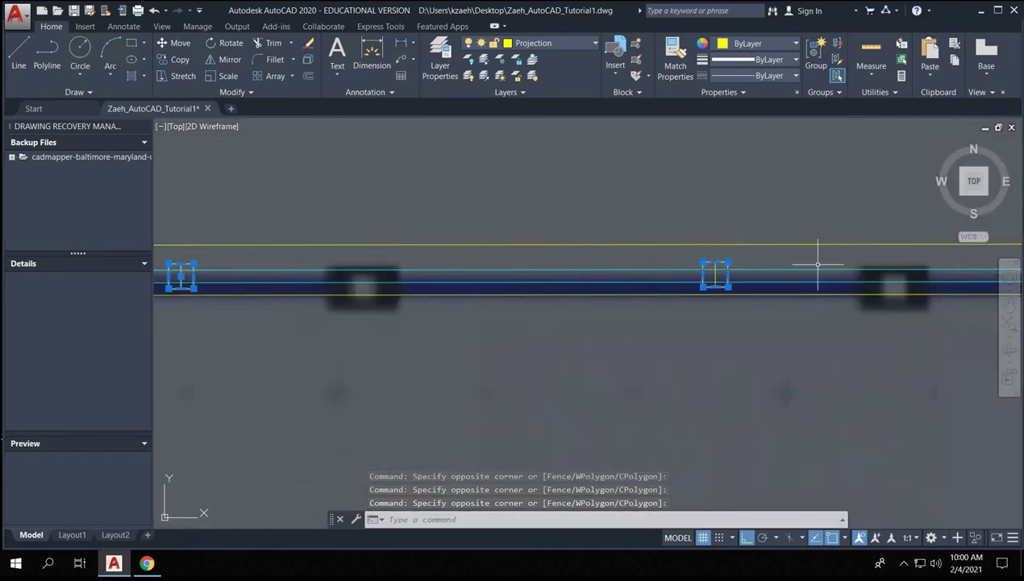
scroll(770, 246, up, 4)
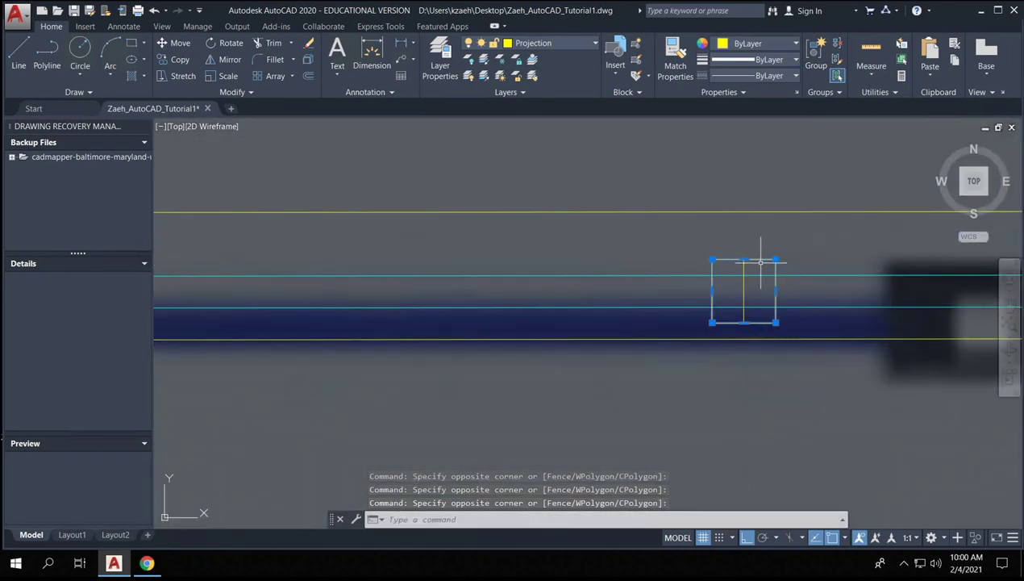
- Trim the cyan glass line out of the first mullion box with TR
text(tr)
key(Return)
click(753, 269)
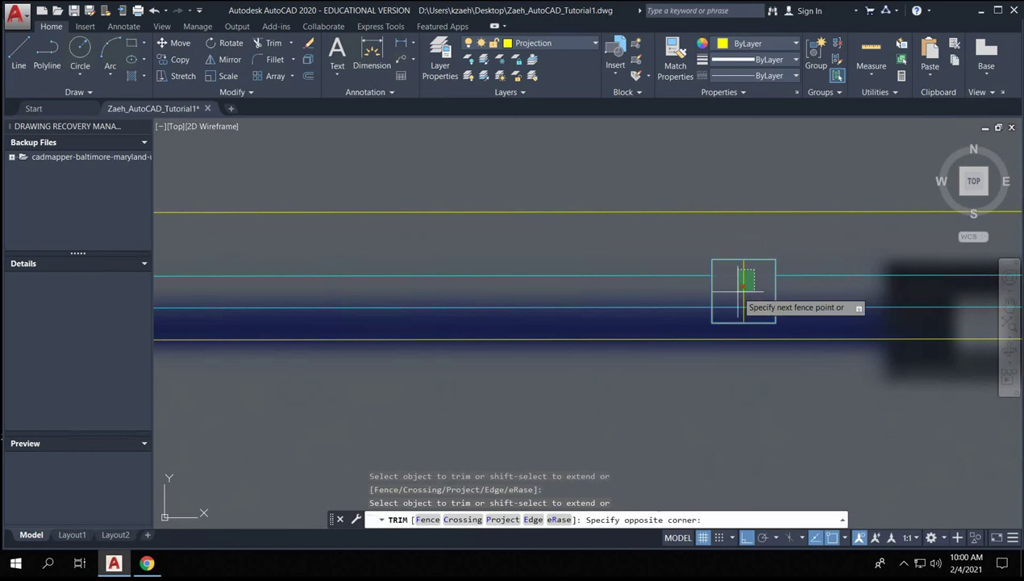
click(716, 309)
scroll(630, 307, down, 5)
middle_drag(411, 318, 823, 288)
scroll(807, 291, up, 2)
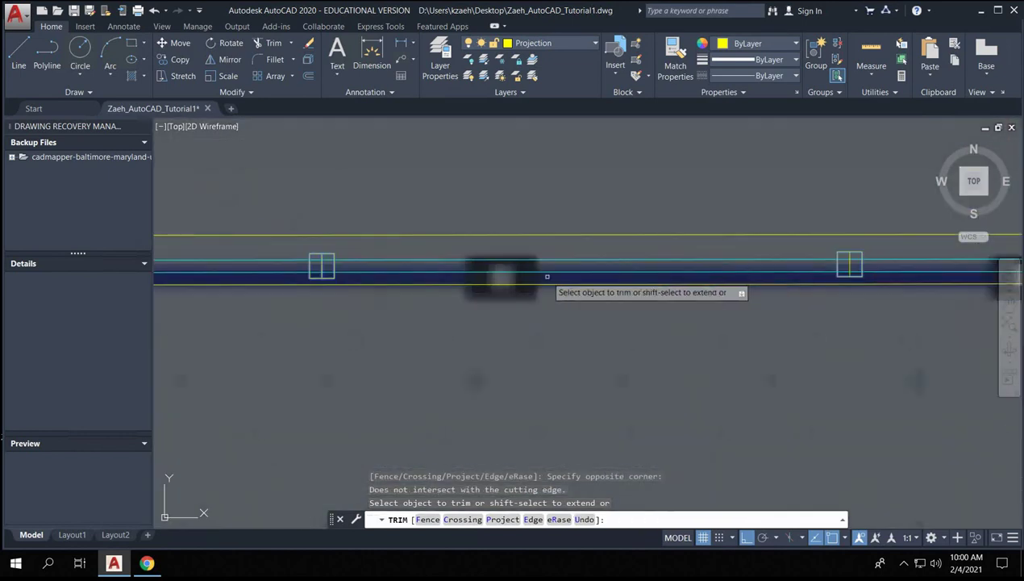
scroll(354, 262, up, 3)
- Trim the glass lines inside the next mullion boxes
click(369, 247)
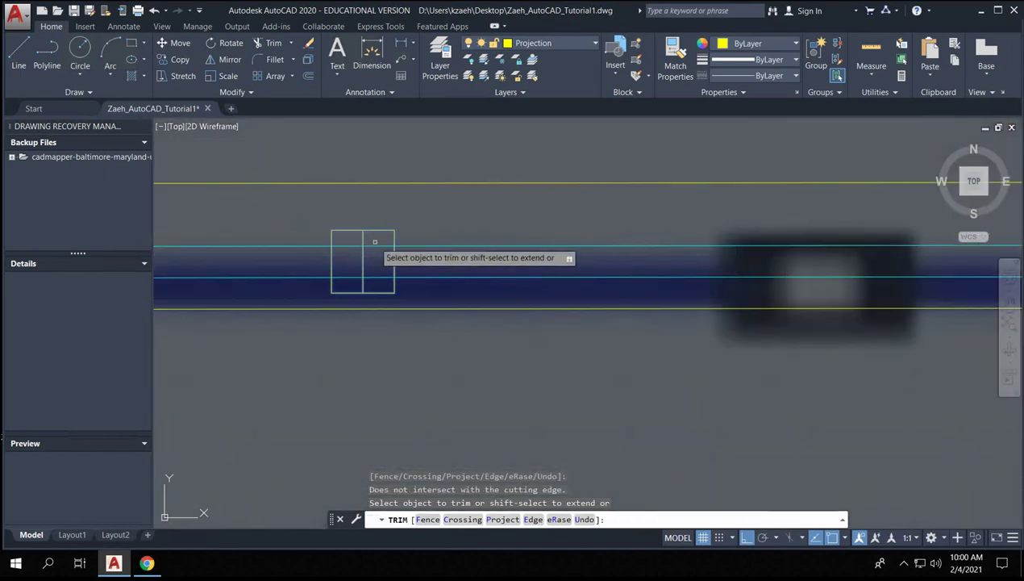
click(379, 237)
click(353, 281)
scroll(353, 282, down, 3)
scroll(684, 275, up, 5)
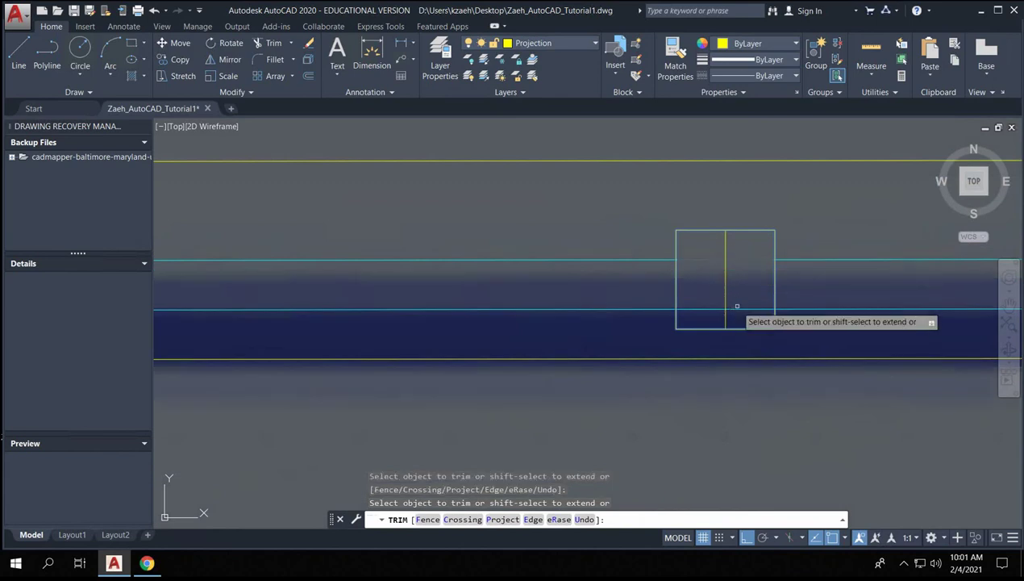
click(724, 303)
- Erase the leftover vertical line inside the mullion, leaving a plain square
key(Escape)
key(Escape)
click(726, 282)
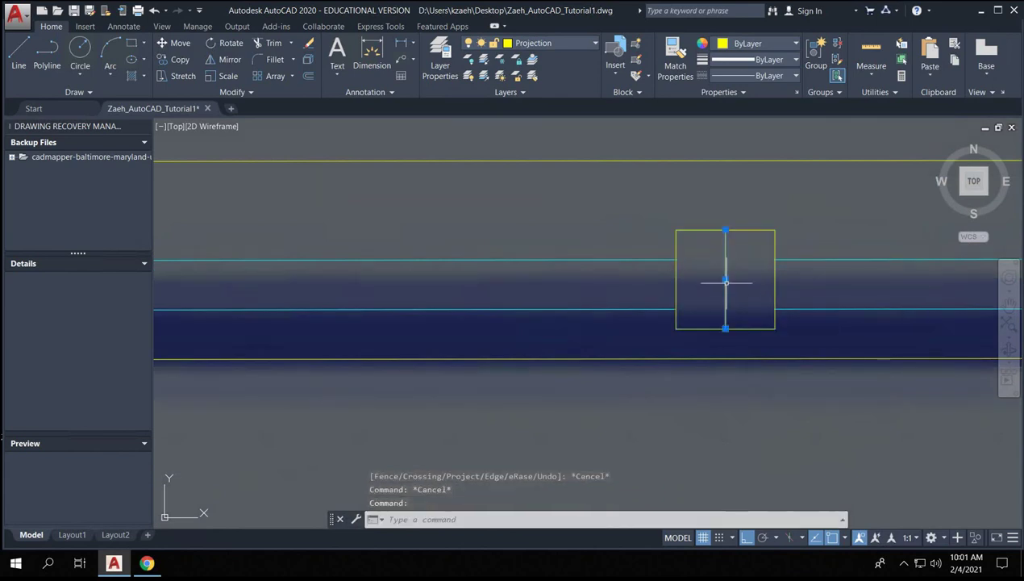
key(Delete)
scroll(726, 282, down, 3)
scroll(721, 286, up, 2)
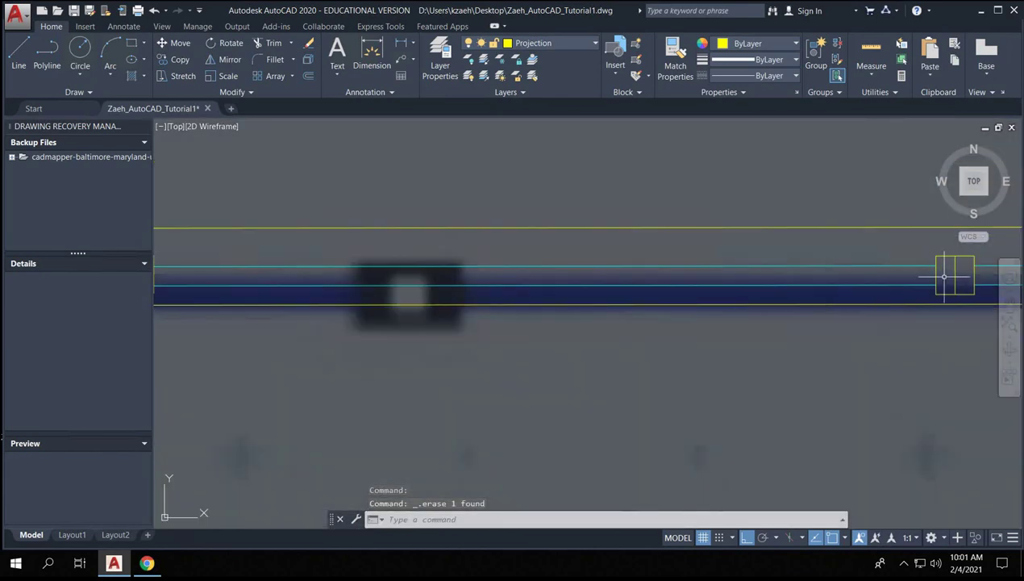
click(944, 276)
click(950, 283)
scroll(950, 282, down, 2)
scroll(432, 277, up, 2)
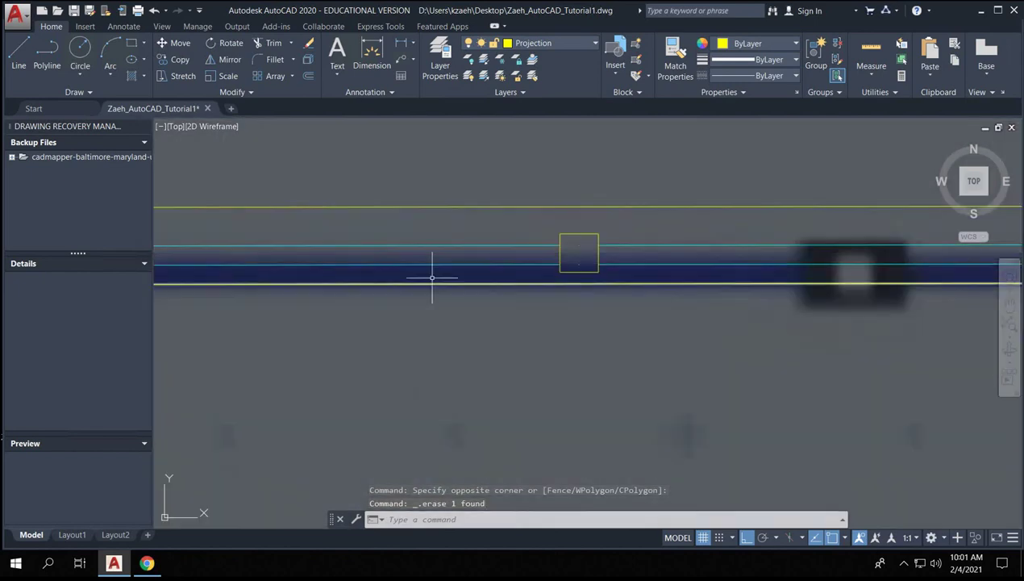
scroll(446, 232, up, 3)
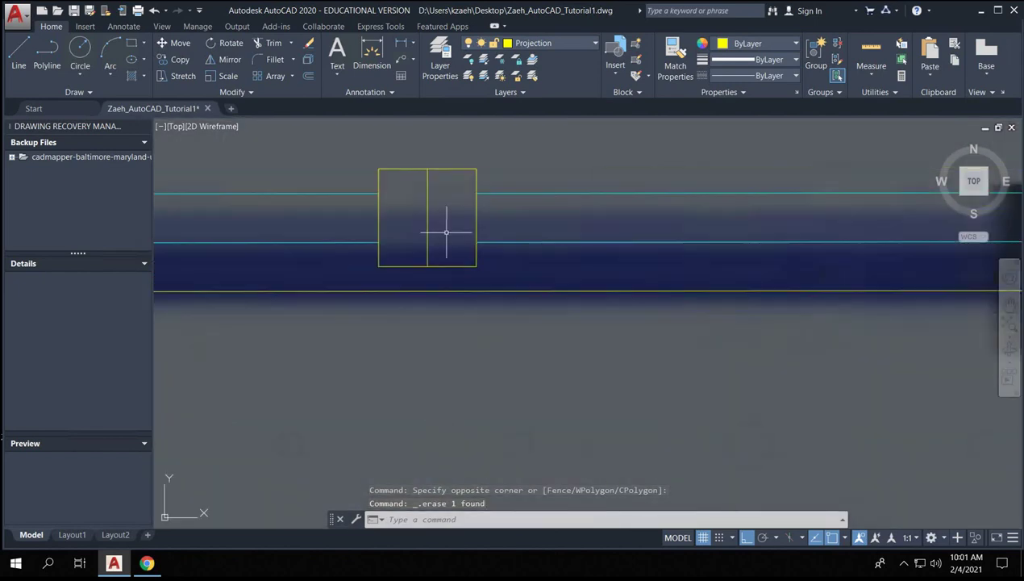
scroll(419, 230, down, 3)
scroll(467, 285, up, 5)
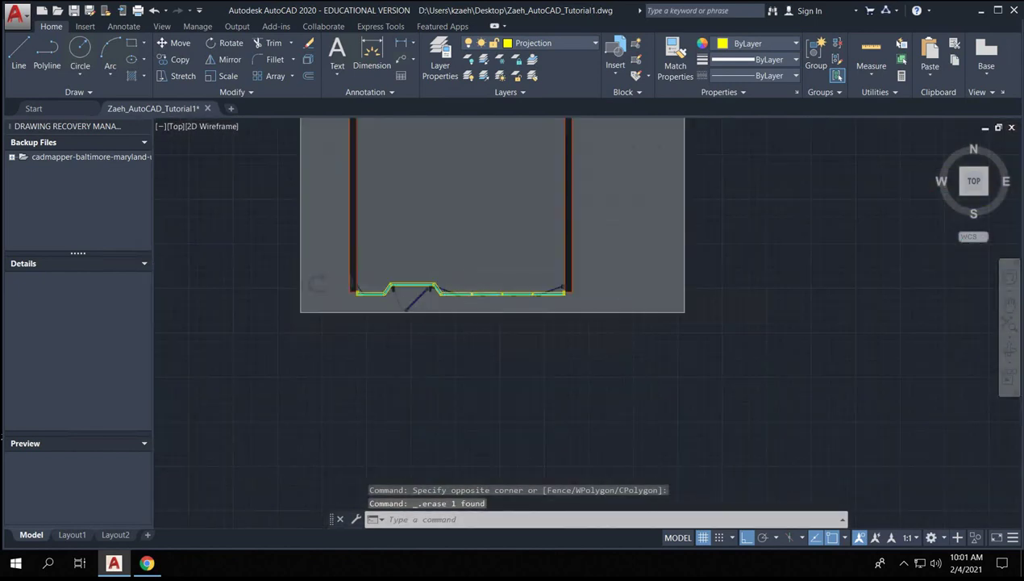
scroll(419, 297, down, 2)
- Pan and zoom from the storefront over to the Hall wall beside the Restrooms
middle_drag(422, 292, 517, 391)
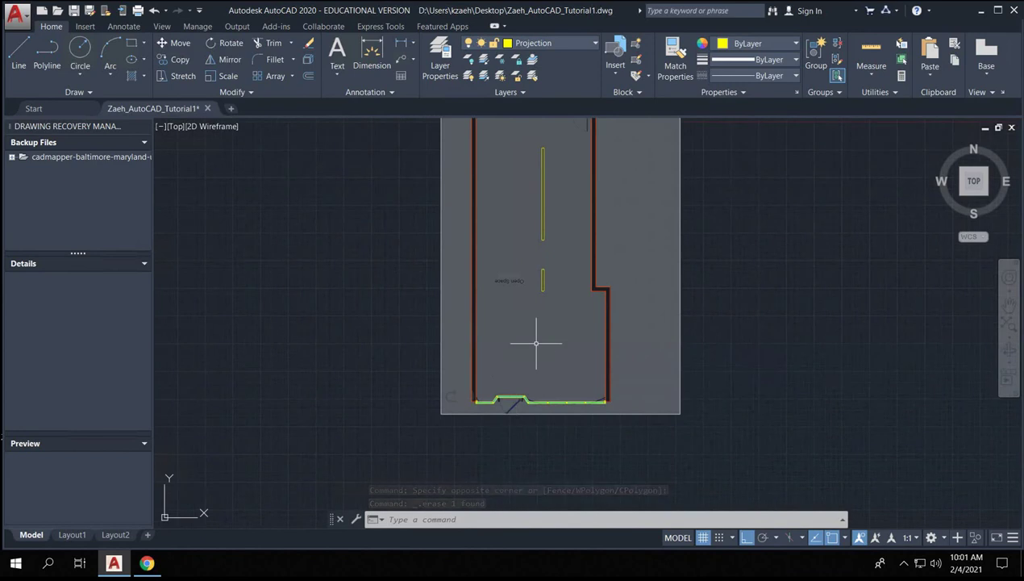
scroll(409, 397, up, 5)
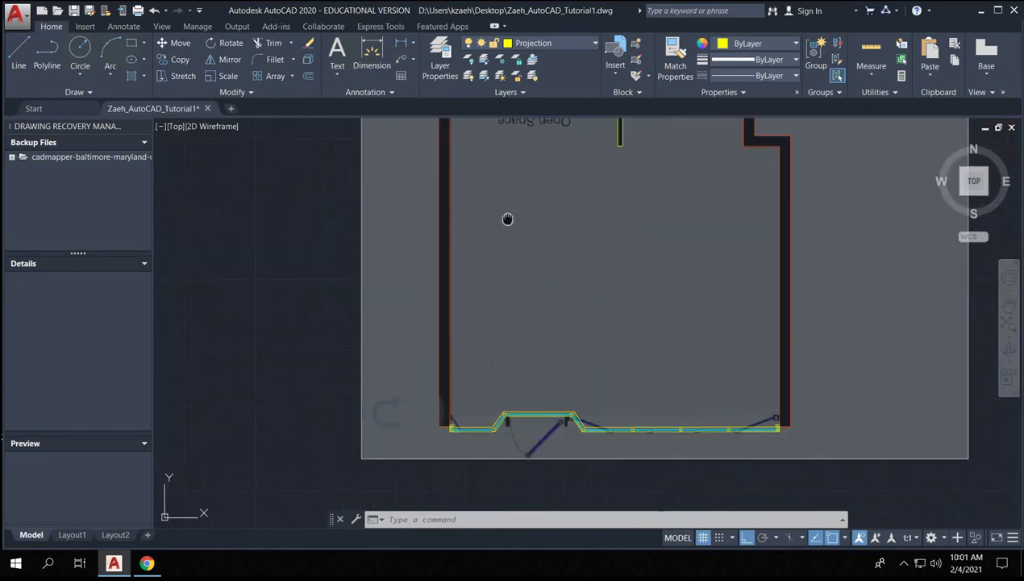
scroll(517, 384, down, 6)
scroll(545, 168, up, 4)
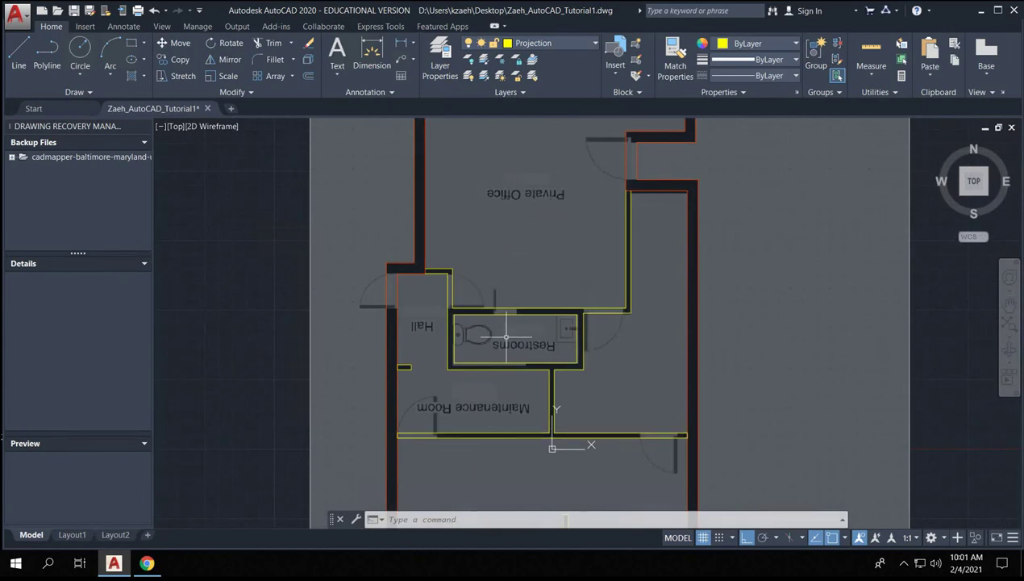
scroll(505, 338, up, 3)
scroll(271, 270, up, 2)
middle_drag(270, 270, 537, 234)
scroll(507, 239, down, 3)
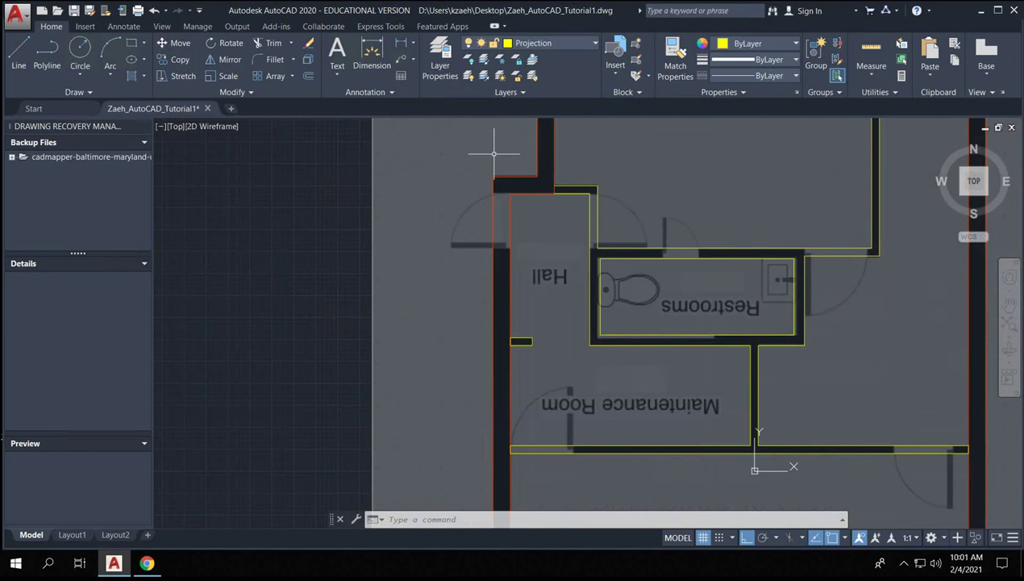
scroll(499, 228, up, 3)
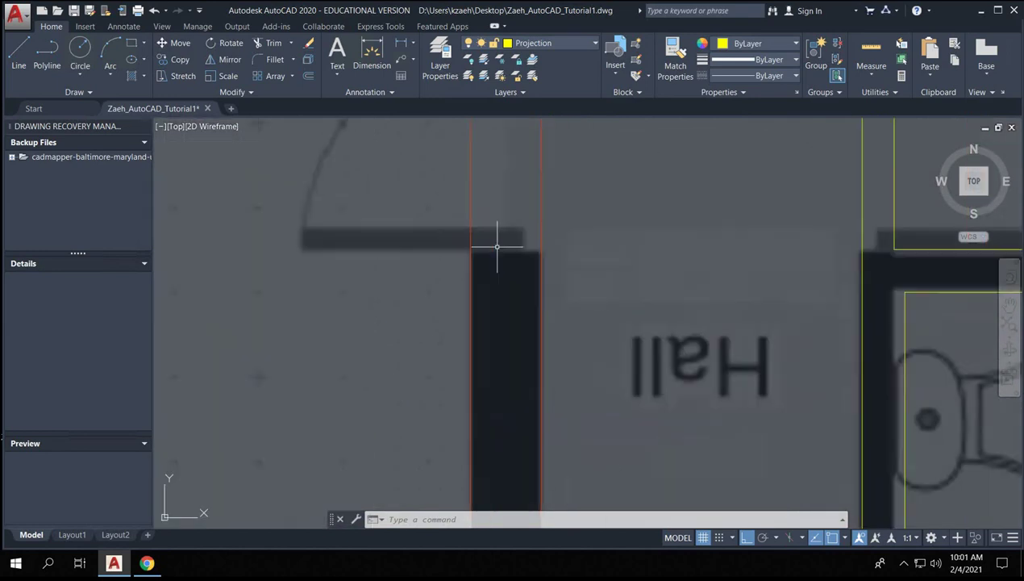
scroll(553, 233, down, 4)
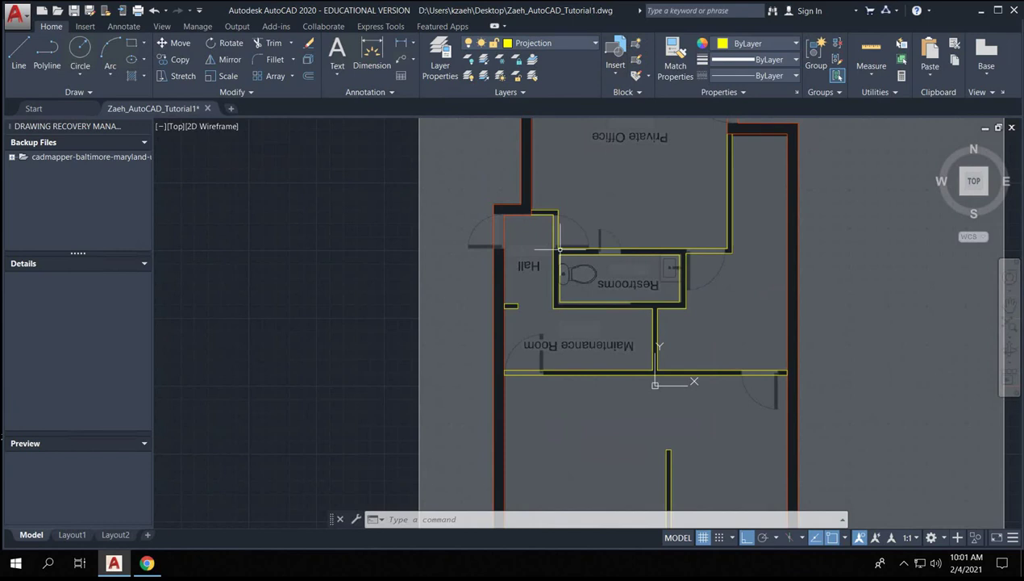
scroll(481, 243, up, 4)
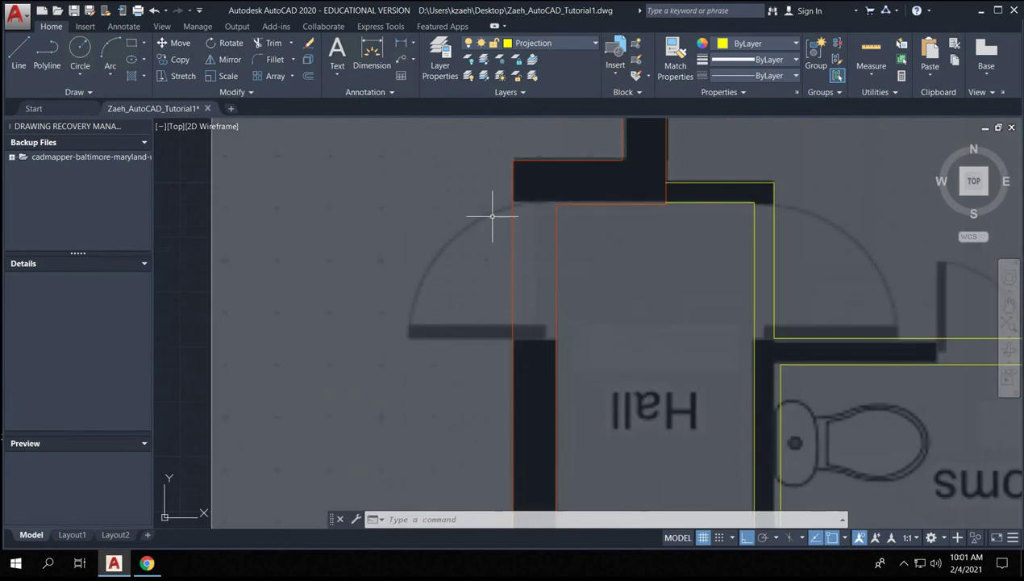
- Set the new-object colour to red and draw a line across the Hall wall
click(796, 44)
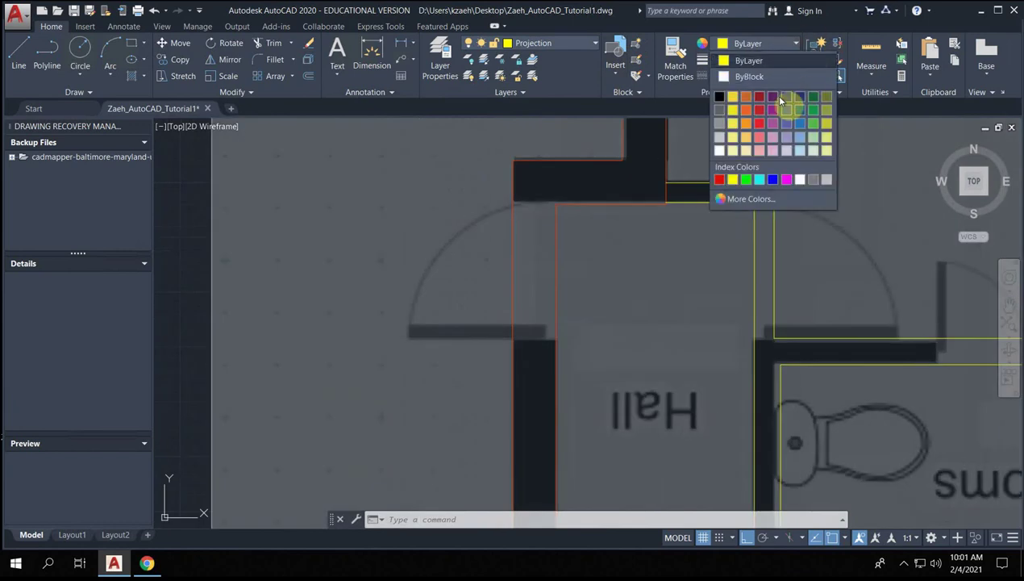
click(718, 180)
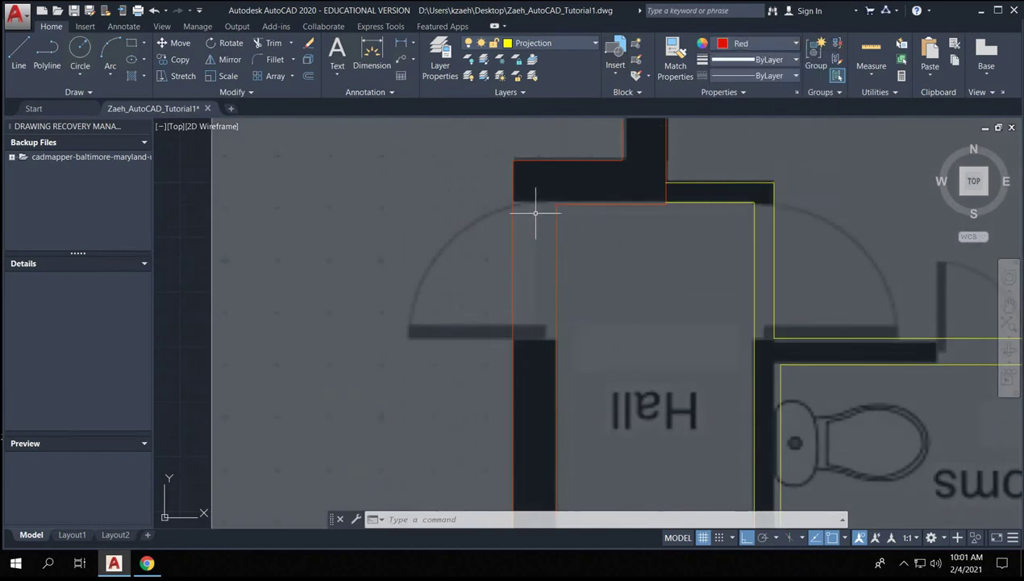
key(l)
key(Return)
scroll(546, 216, up, 5)
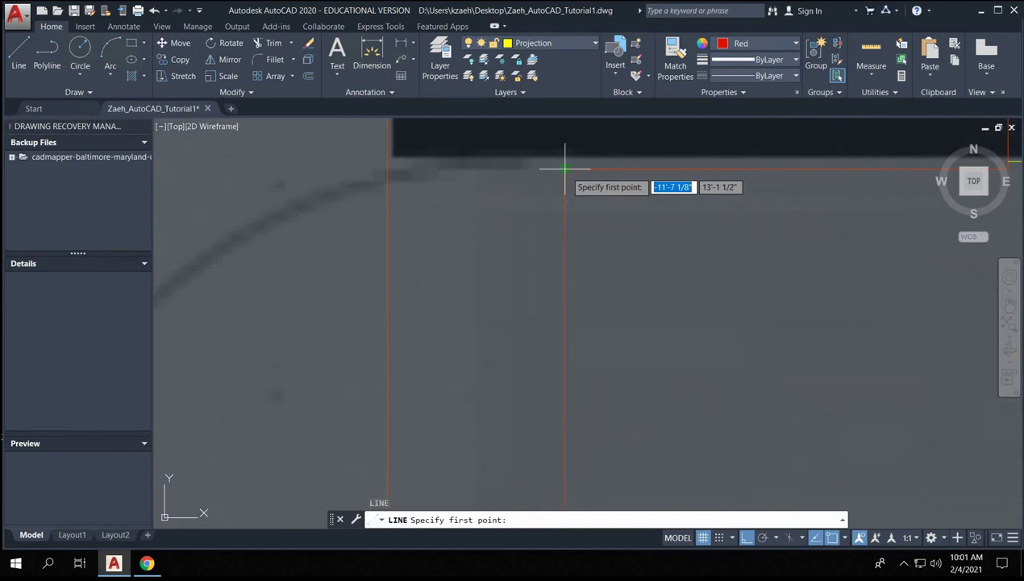
click(564, 180)
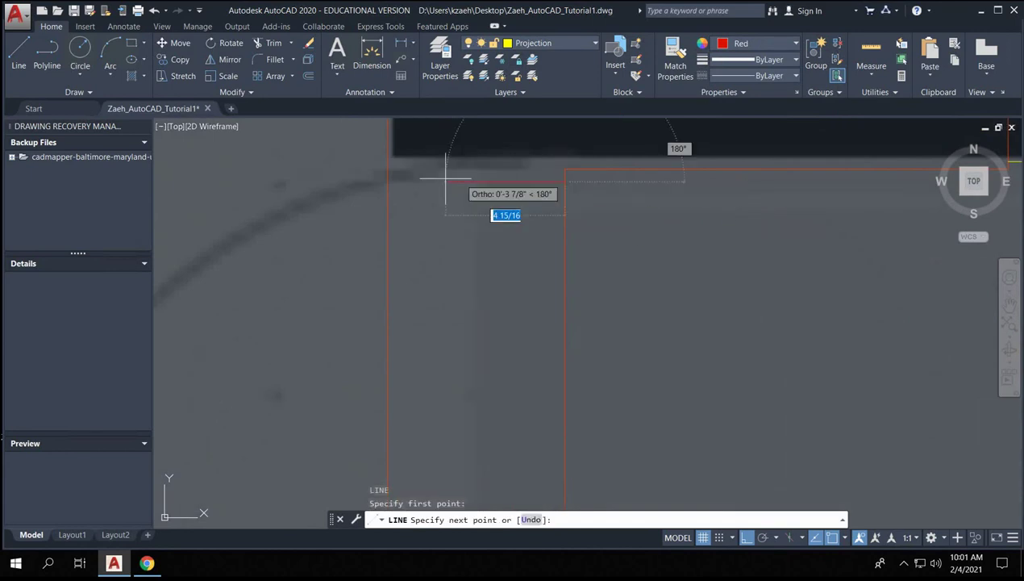
click(389, 181)
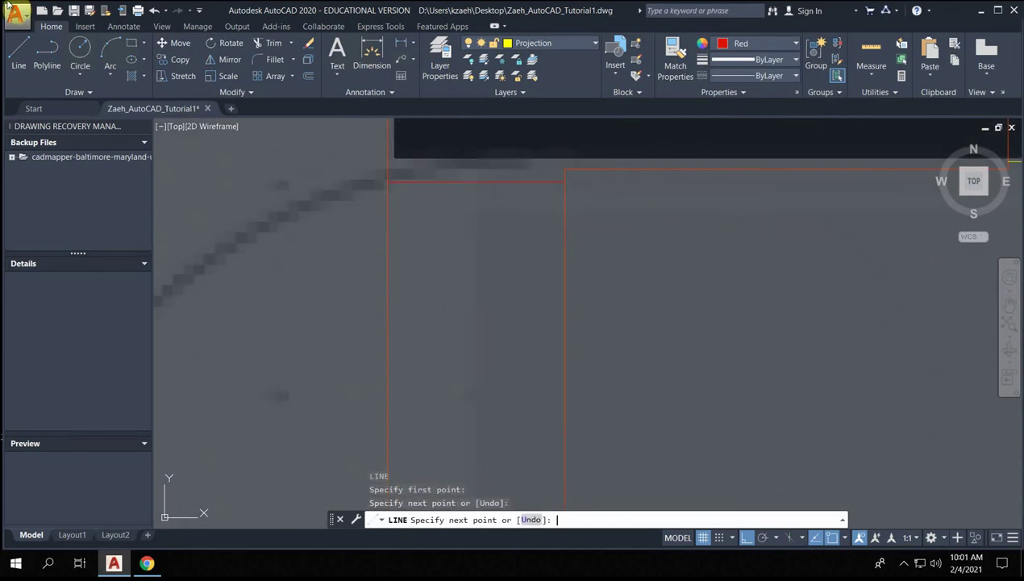
key(Return)
- Try a 3' offset of the red line toward the wall, then cancel
click(445, 181)
click(438, 204)
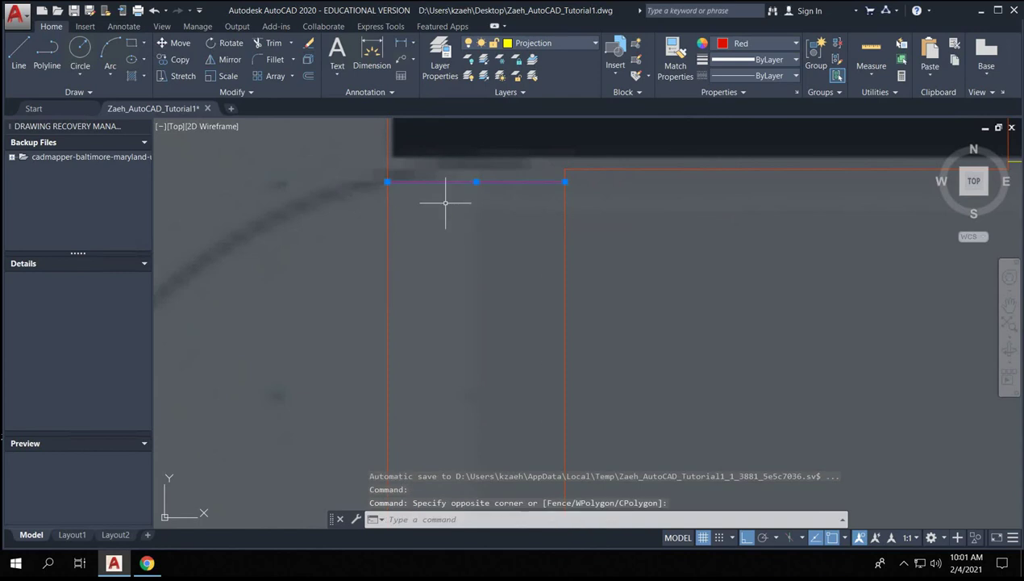
text(offs)
key(Return)
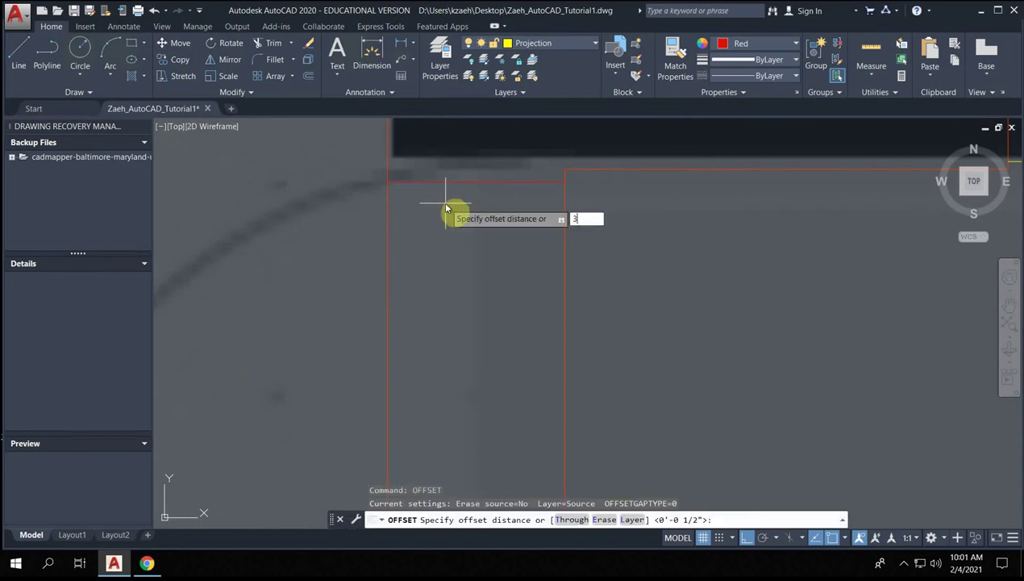
key(Return)
scroll(444, 230, down, 2)
click(444, 234)
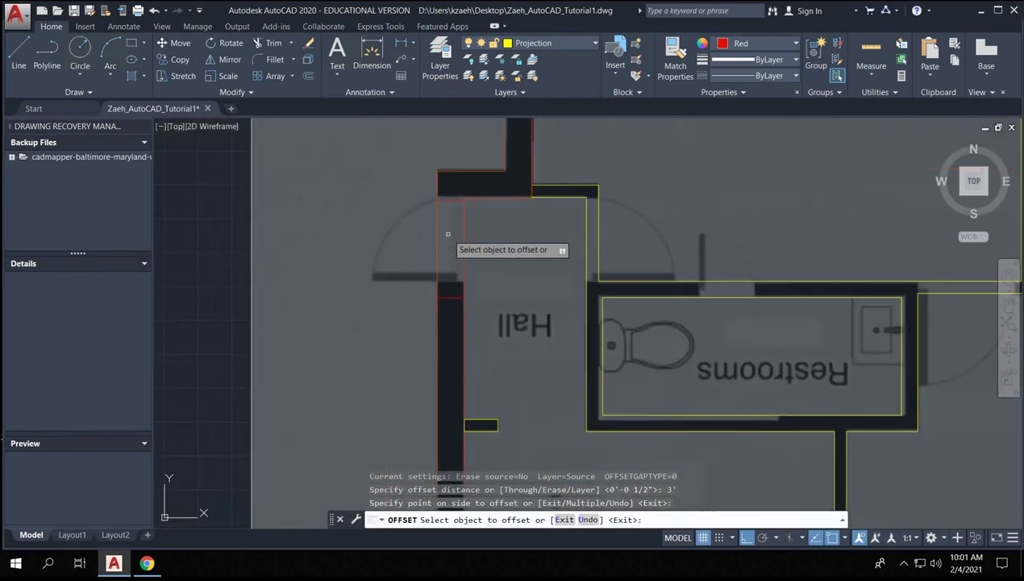
scroll(447, 266, up, 3)
scroll(447, 274, down, 2)
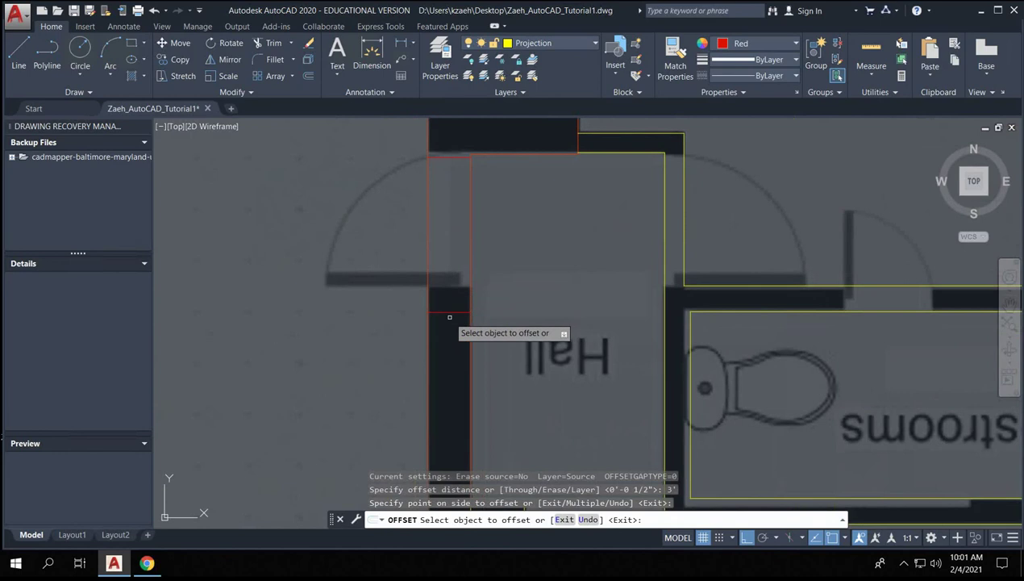
click(445, 304)
click(444, 304)
key(Escape)
- Erase the short wall line, then try a 2'6" offset of the opening's top line
click(444, 312)
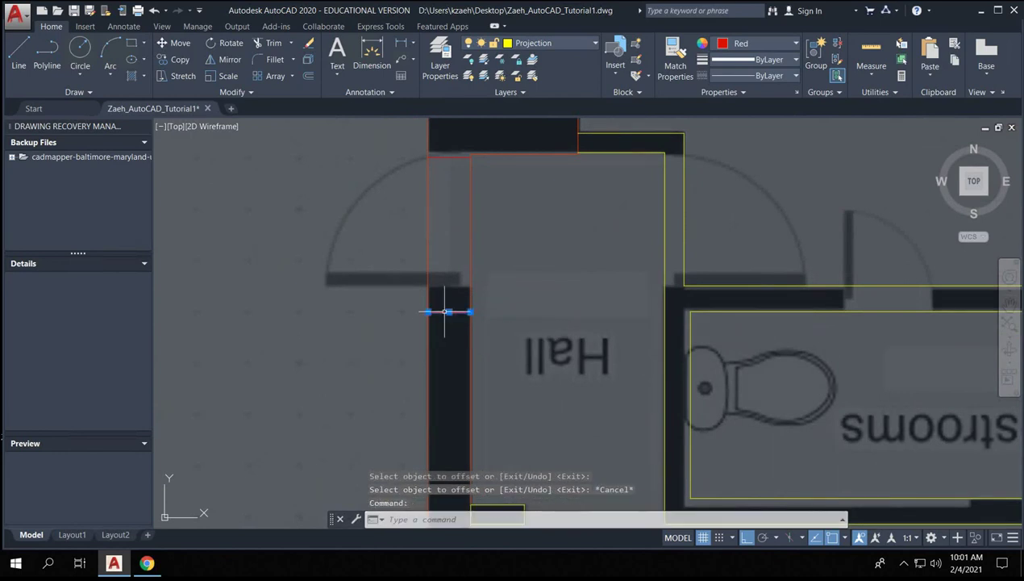
key(Delete)
click(450, 133)
click(453, 162)
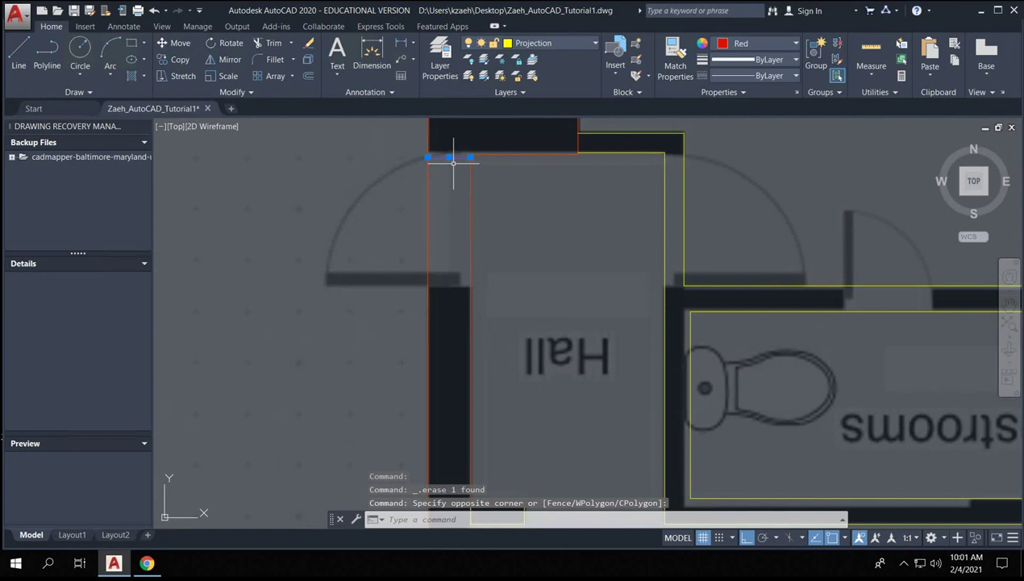
text(offs)
key(Return)
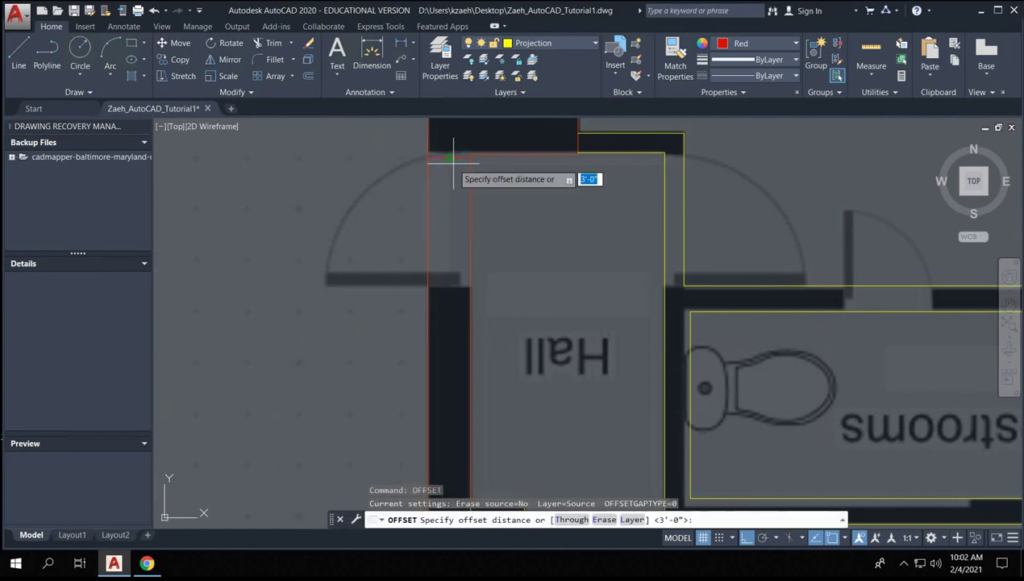
text(2'6")
key(Return)
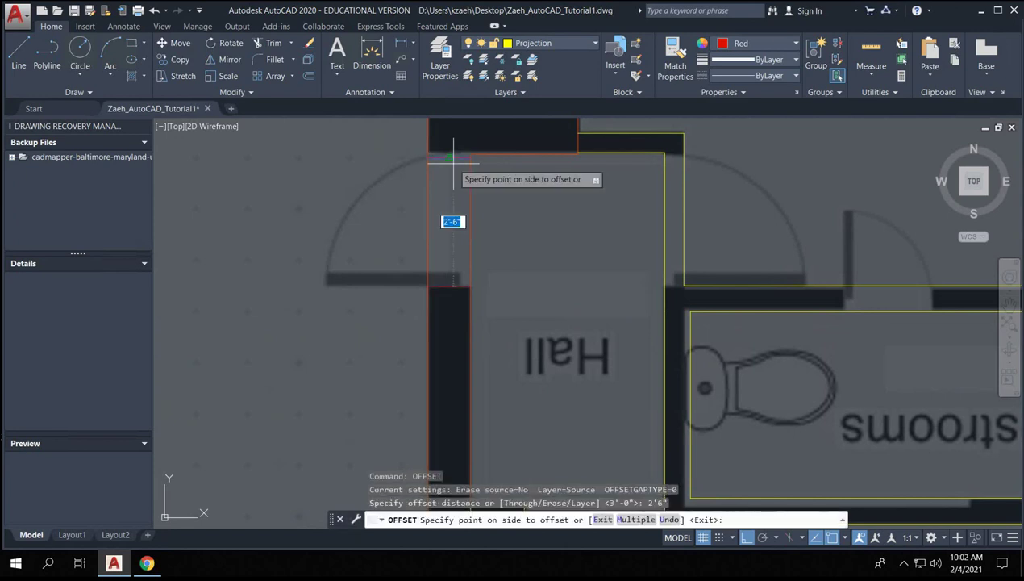
click(450, 219)
key(Escape)
key(Escape)
- Select the opening's lower and top lines and start a trim, then cancel it
click(459, 292)
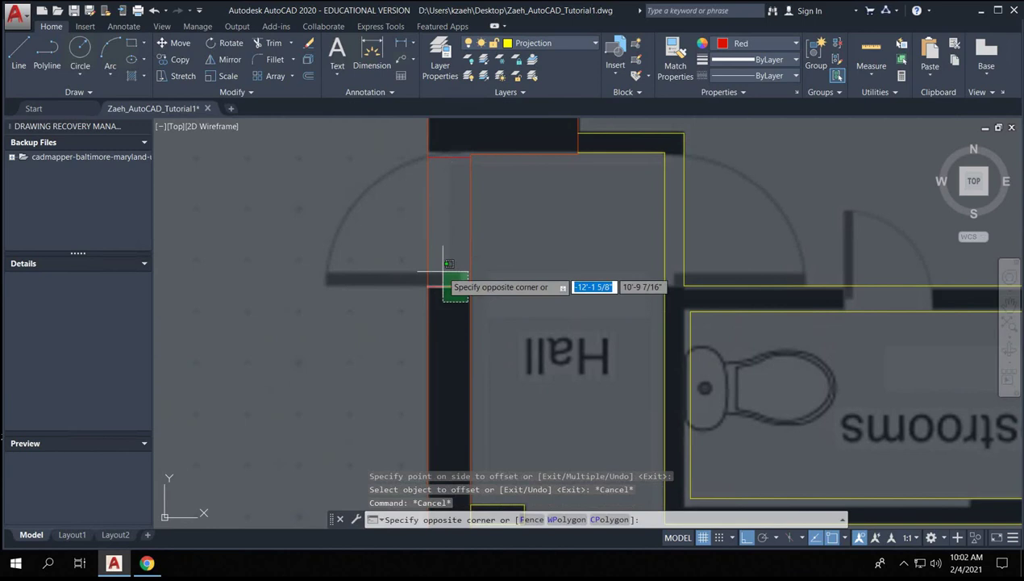
click(443, 282)
click(457, 153)
click(451, 181)
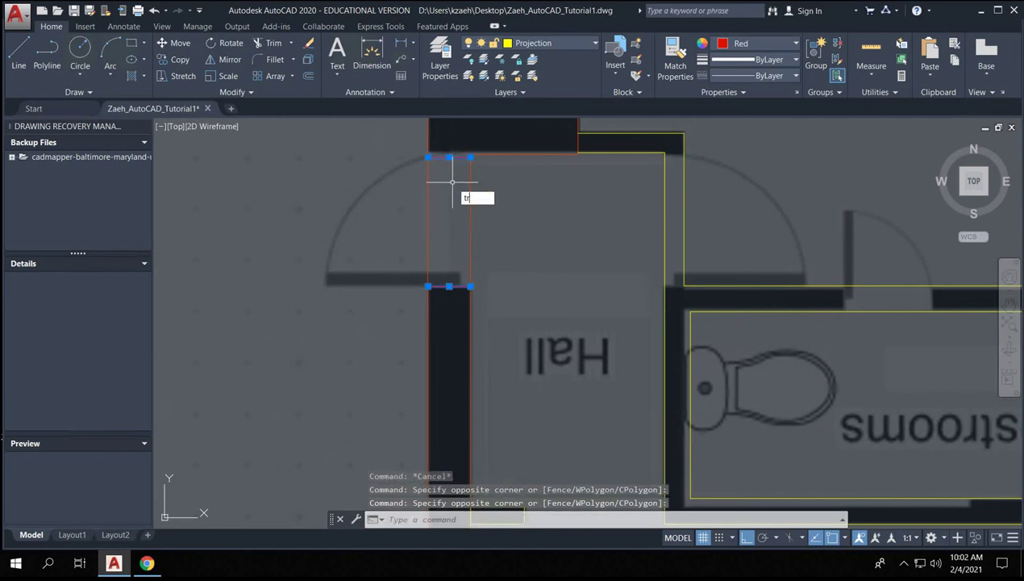
text(tr)
key(Return)
key(Escape)
key(Escape)
key(Escape)
scroll(428, 202, down, 2)
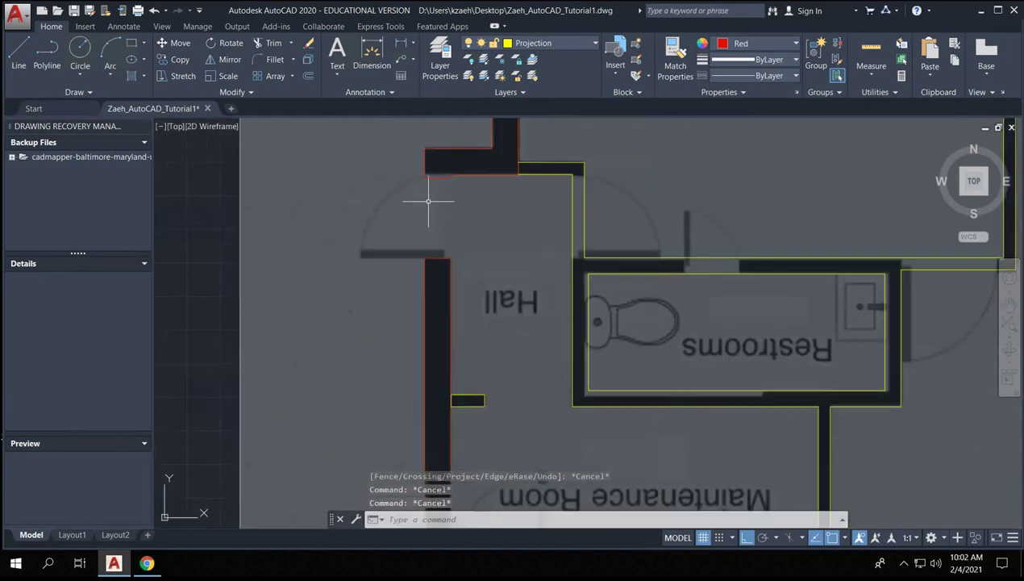
scroll(429, 201, up, 2)
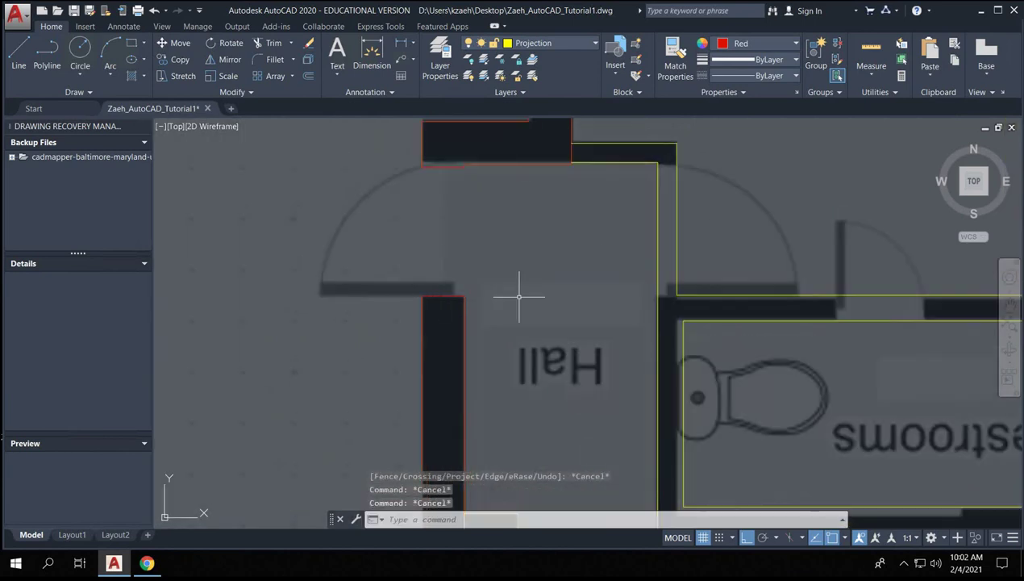
- Keep Projection as the current layer and abandon a line started at the wall corner
click(597, 44)
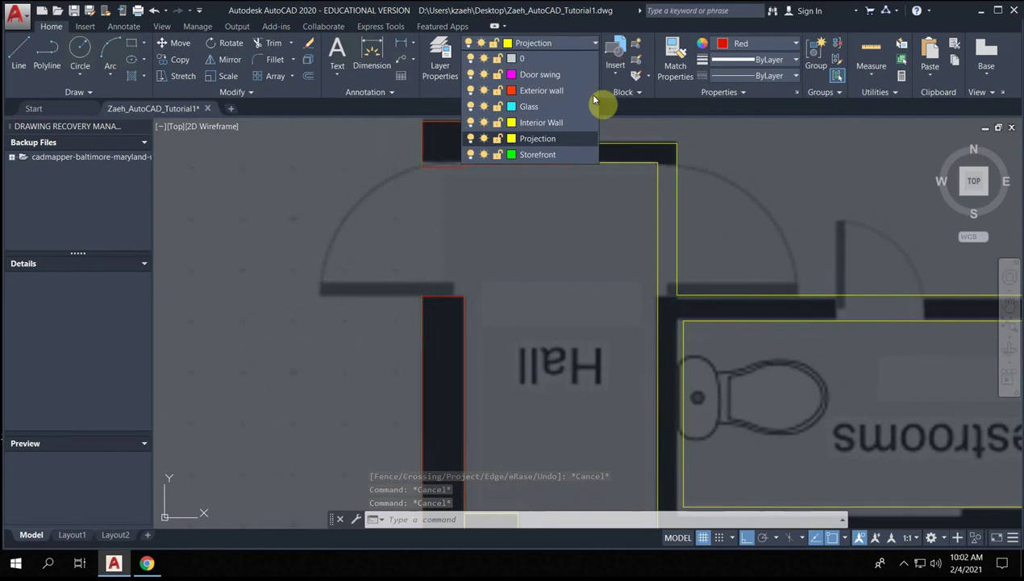
click(539, 137)
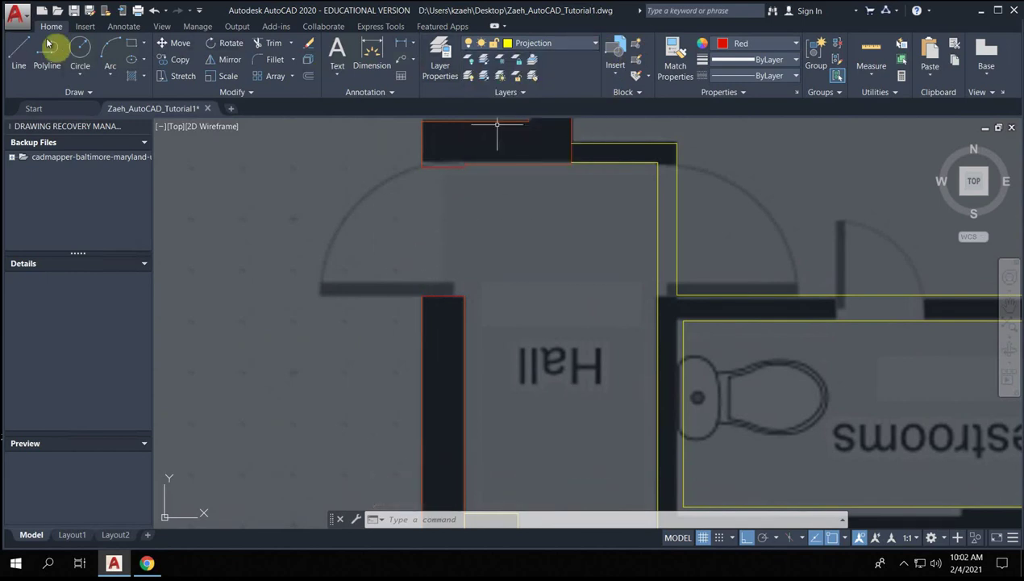
click(19, 48)
click(443, 296)
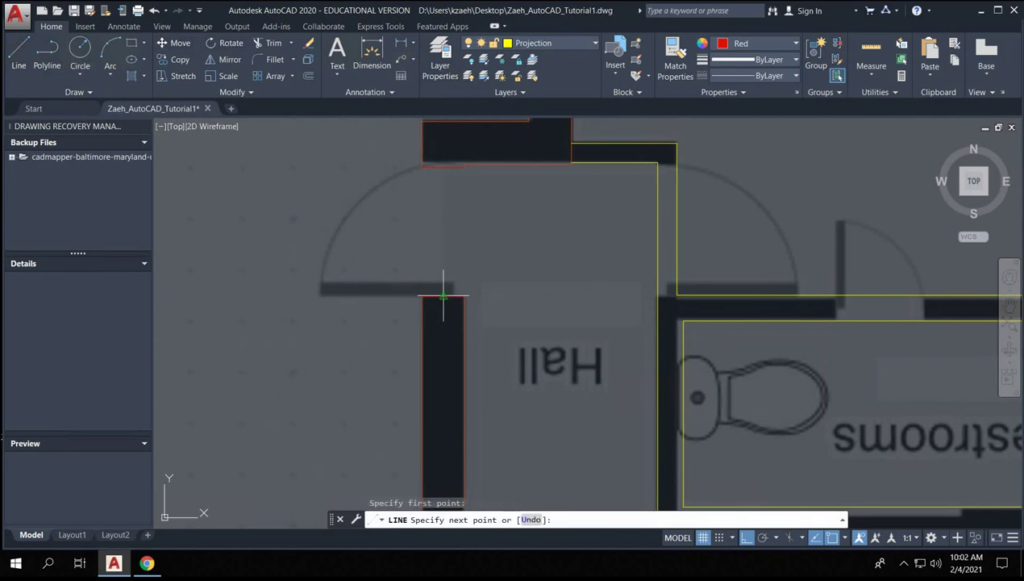
key(Escape)
key(Escape)
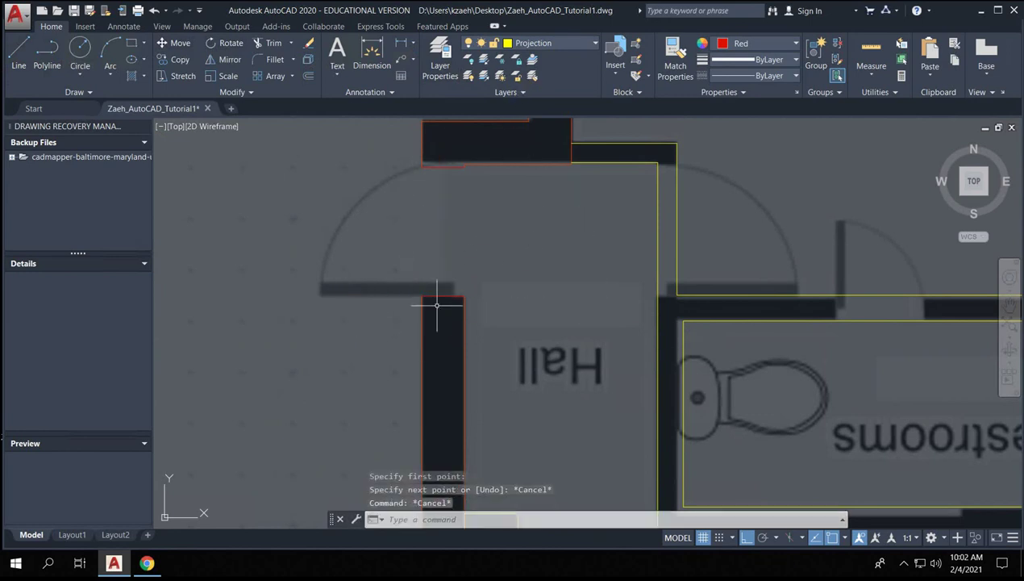
- With Projection still current, draw a test line from the wall endpoint to the left of the wall
click(553, 47)
click(524, 145)
key(Return)
click(443, 296)
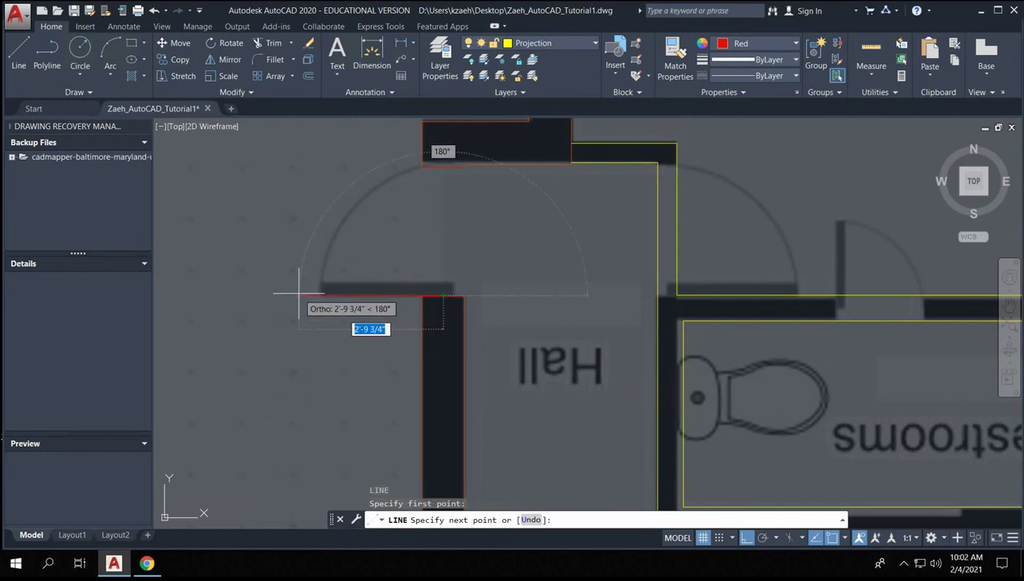
click(326, 369)
key(Escape)
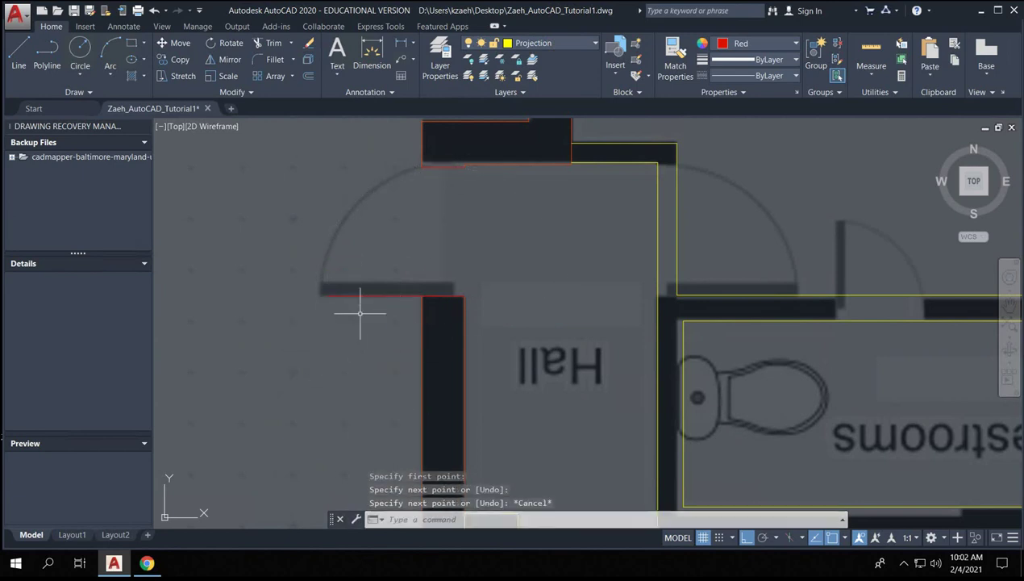
- Erase the short test line and set the colour for new objects to ByLayer
click(380, 274)
click(337, 324)
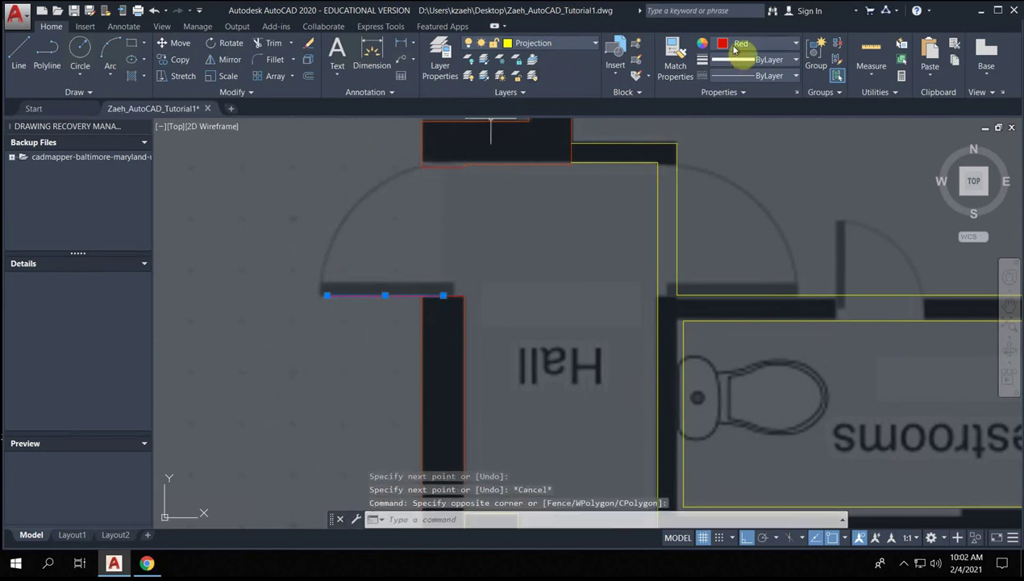
key(Escape)
click(318, 244)
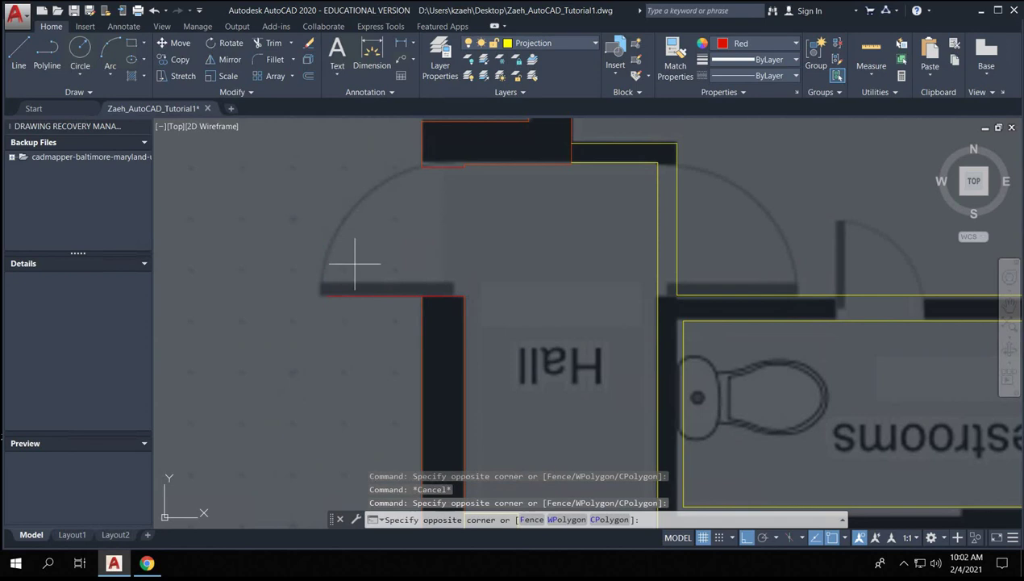
click(304, 317)
key(Delete)
click(758, 47)
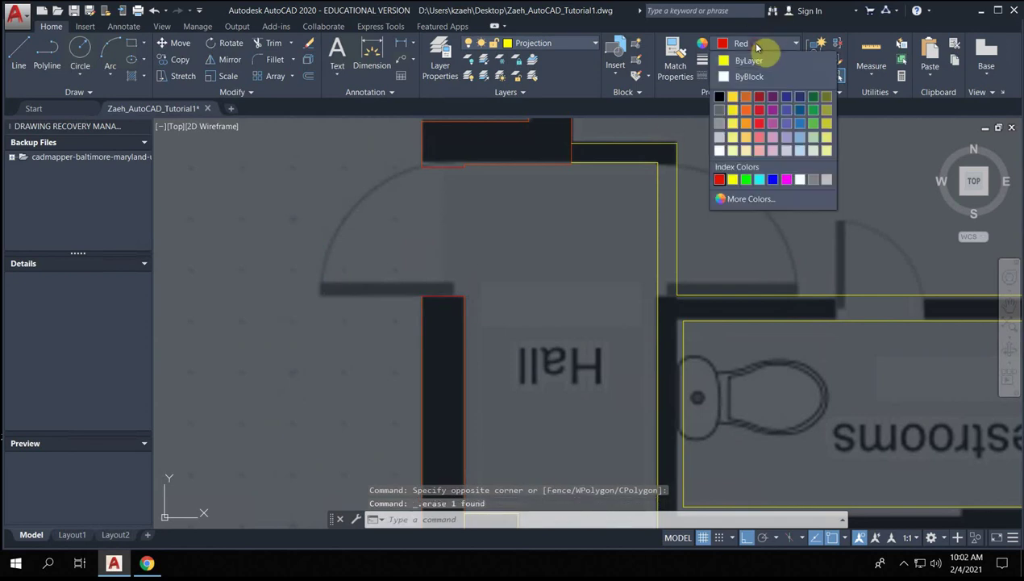
click(758, 59)
- Start a new line with L at the Hall wall's outer corner, redoing a misplaced first point
scroll(450, 284, up, 2)
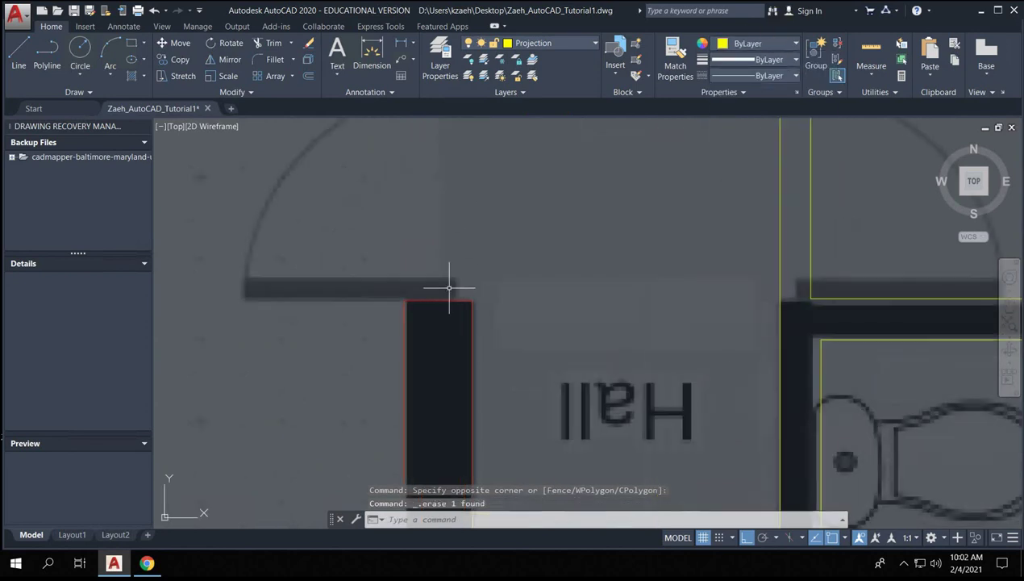
text(l)
key(Return)
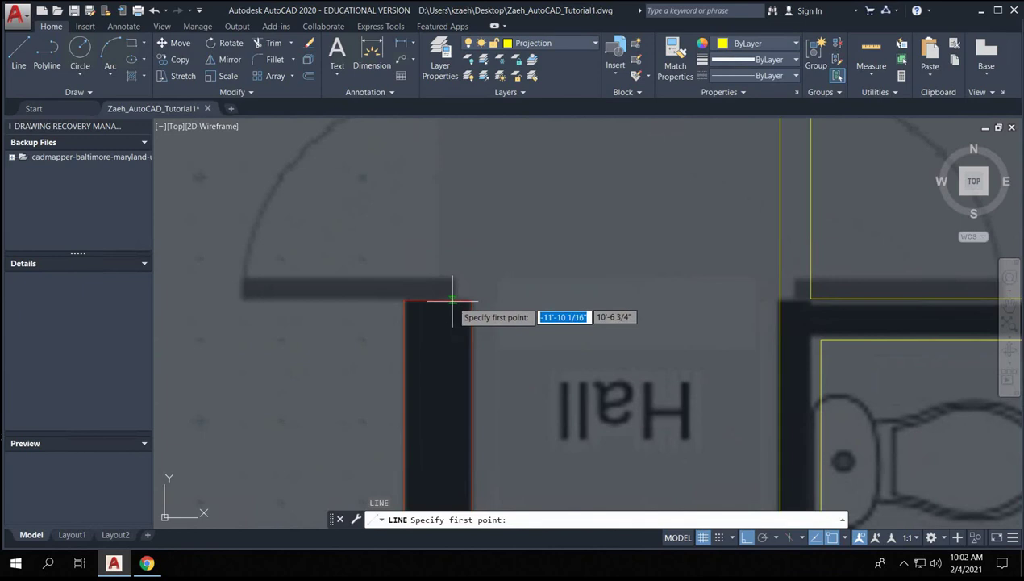
click(453, 299)
key(Escape)
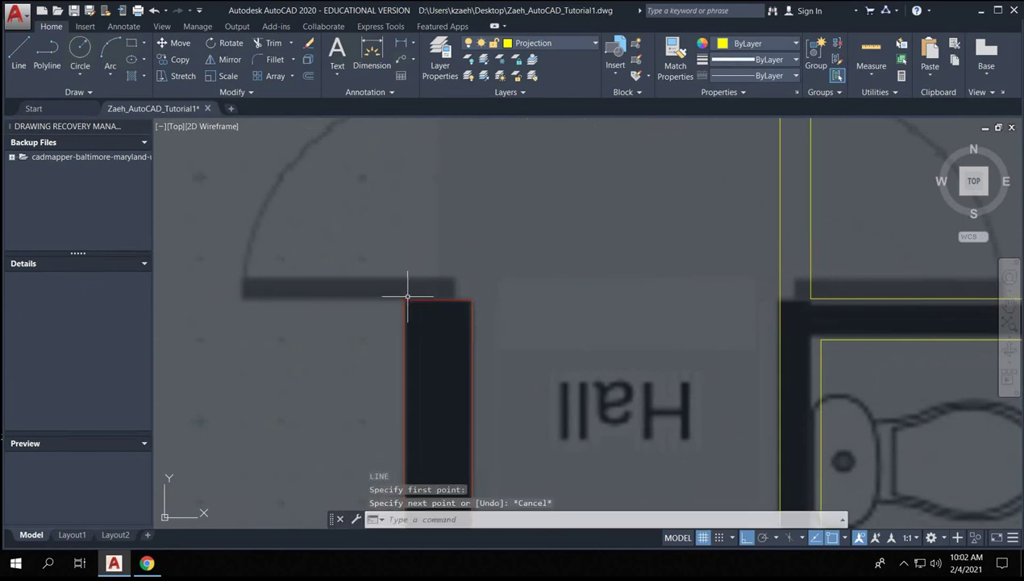
key(Return)
click(439, 300)
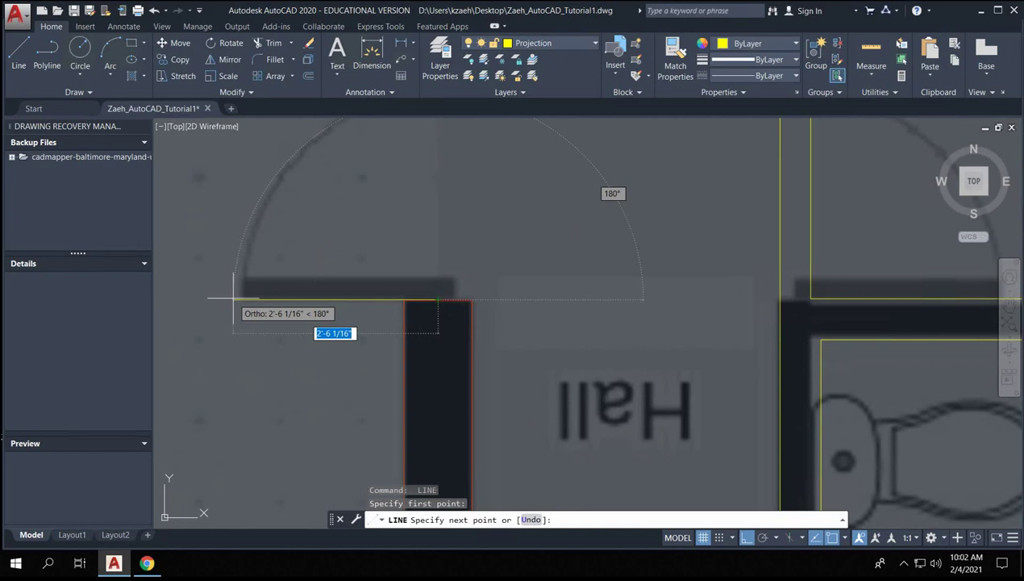
- Draw the door leaf's 2'6" bottom edge leftward across the Hall doorway
text(2)
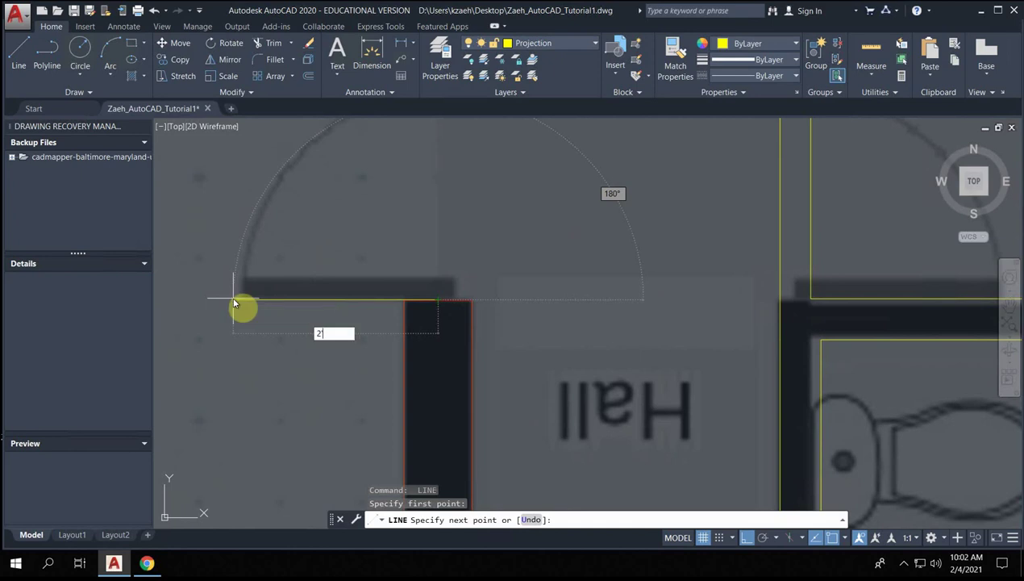
text('6)
key(Return)
scroll(274, 297, up, 3)
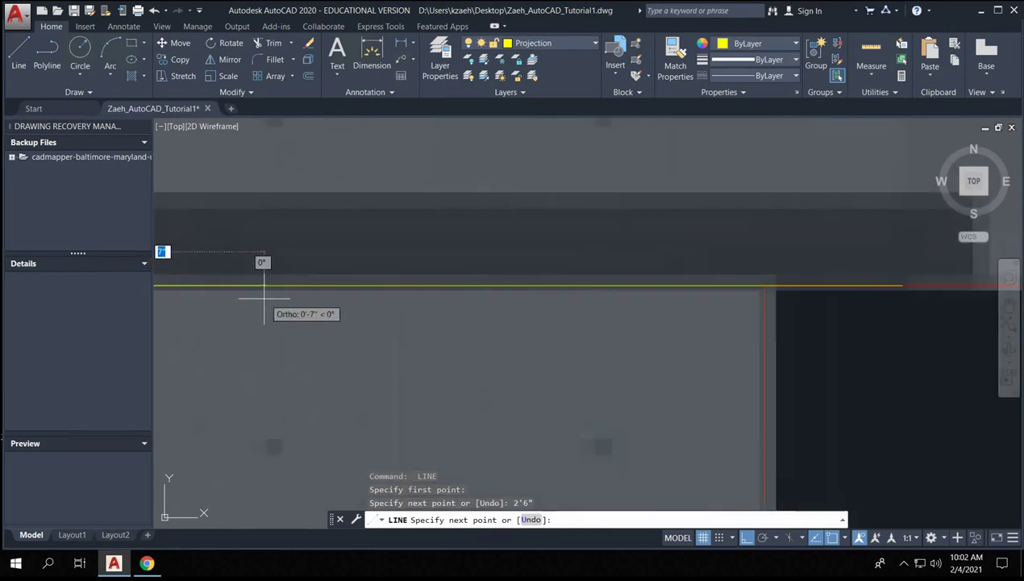
key(Return)
scroll(283, 293, down, 3)
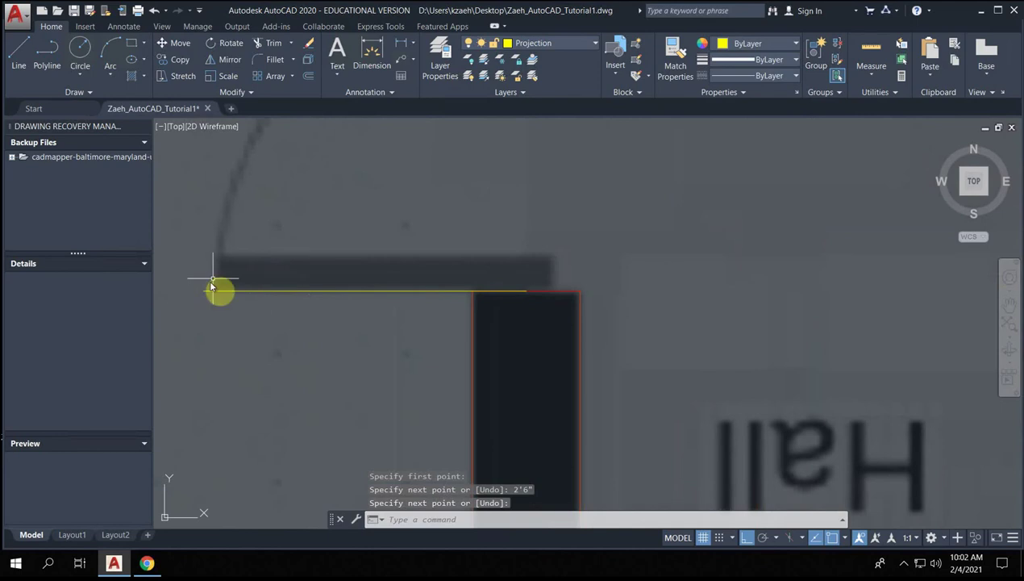
key(Return)
key(Escape)
key(Escape)
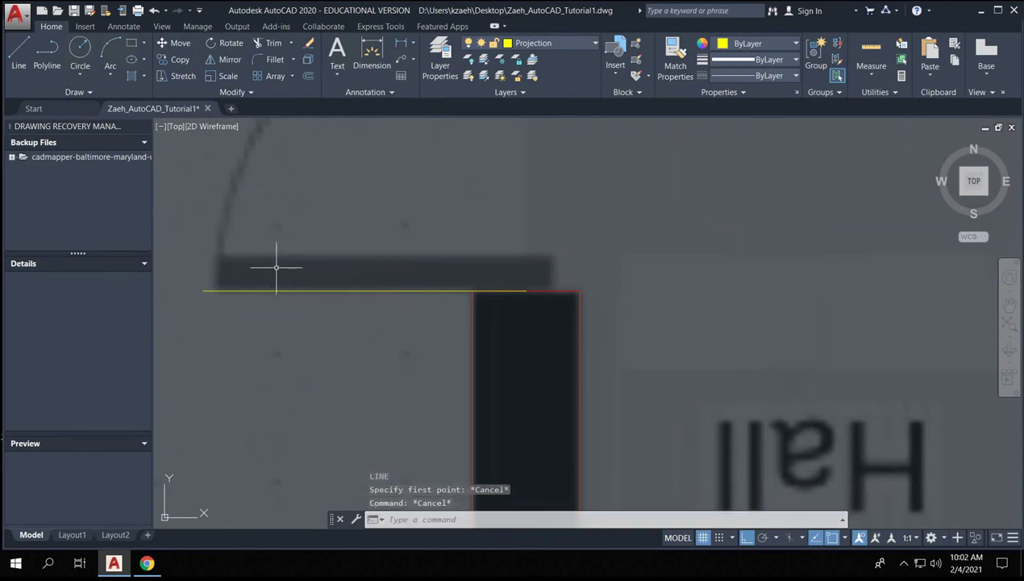
- Draw the 1.75" side up from the left end and the top edge back to the right
click(18, 50)
click(202, 290)
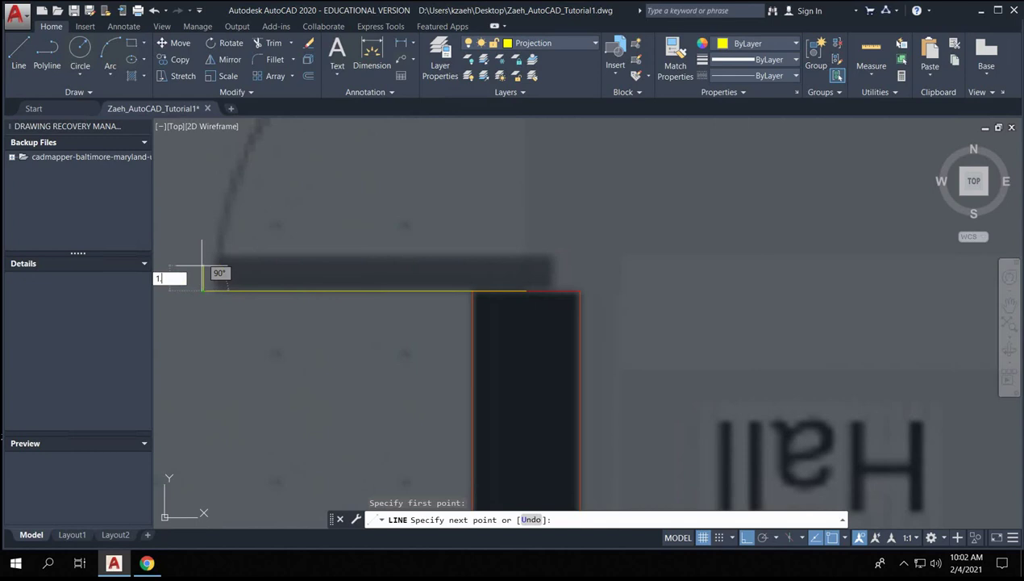
key(Return)
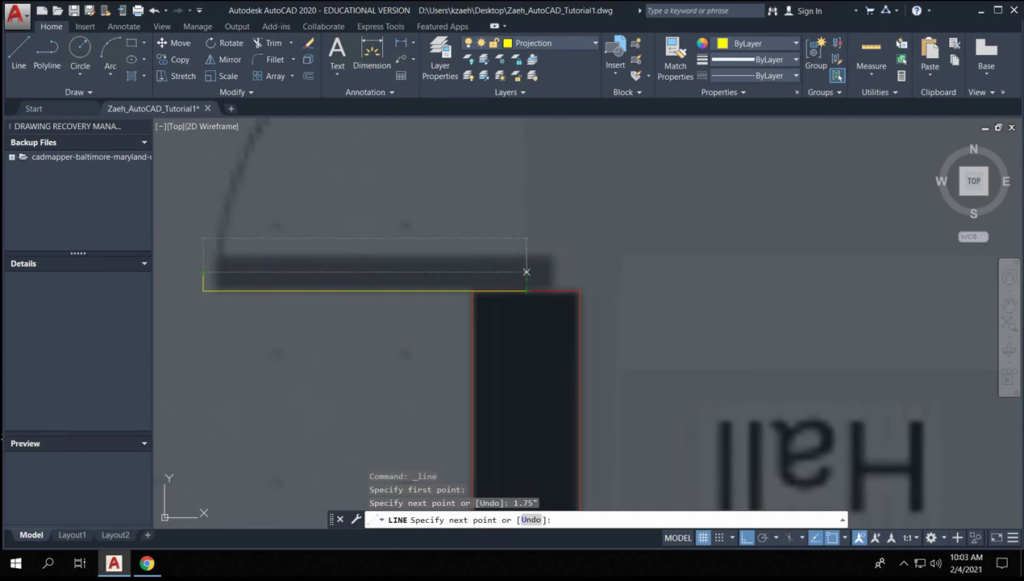
click(525, 281)
key(Return)
- Join the four door-leaf segments into one polyline with JOIN
click(183, 247)
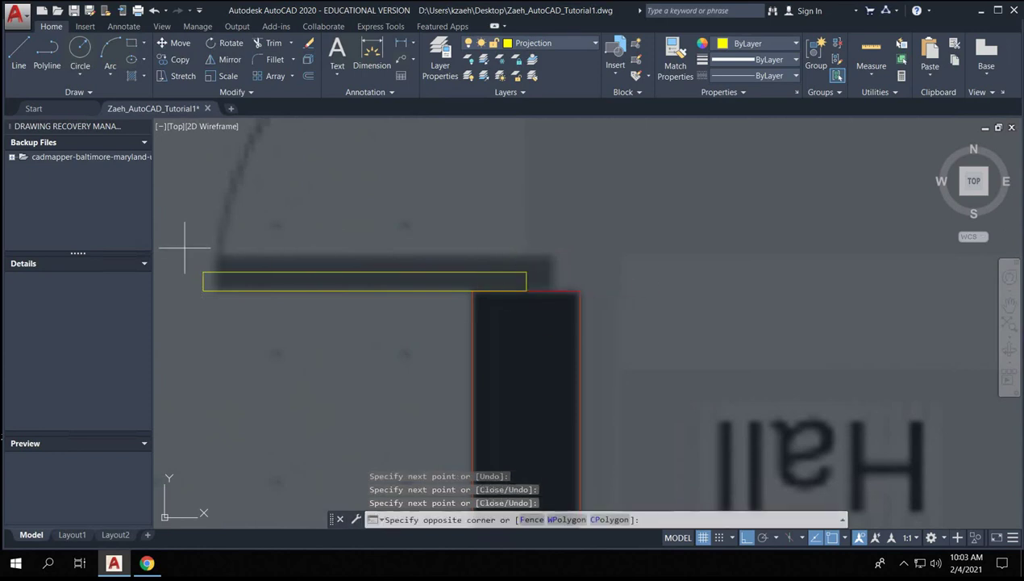
click(539, 333)
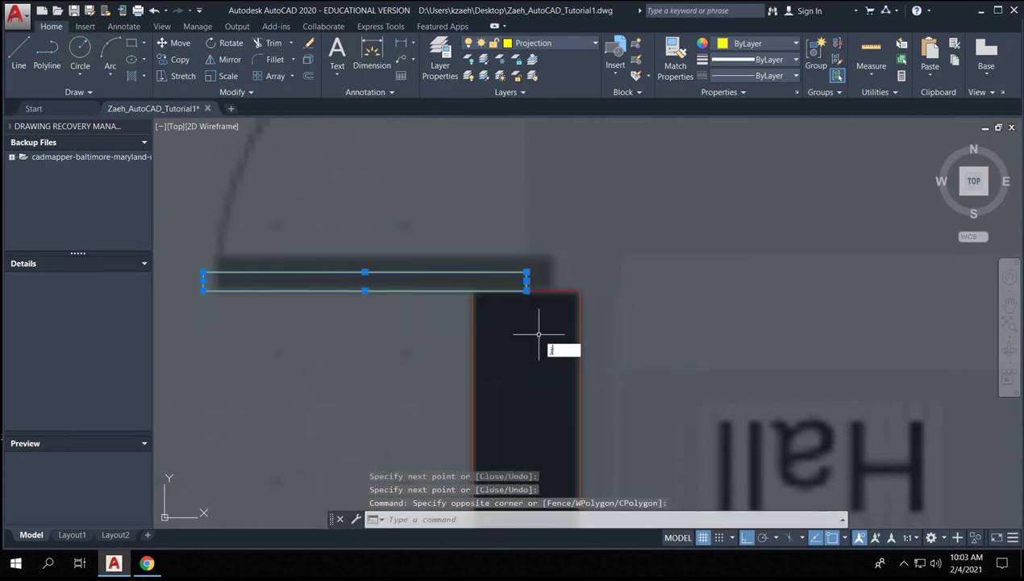
text(j)
key(Return)
scroll(542, 317, down, 5)
scroll(541, 285, up, 3)
key(Escape)
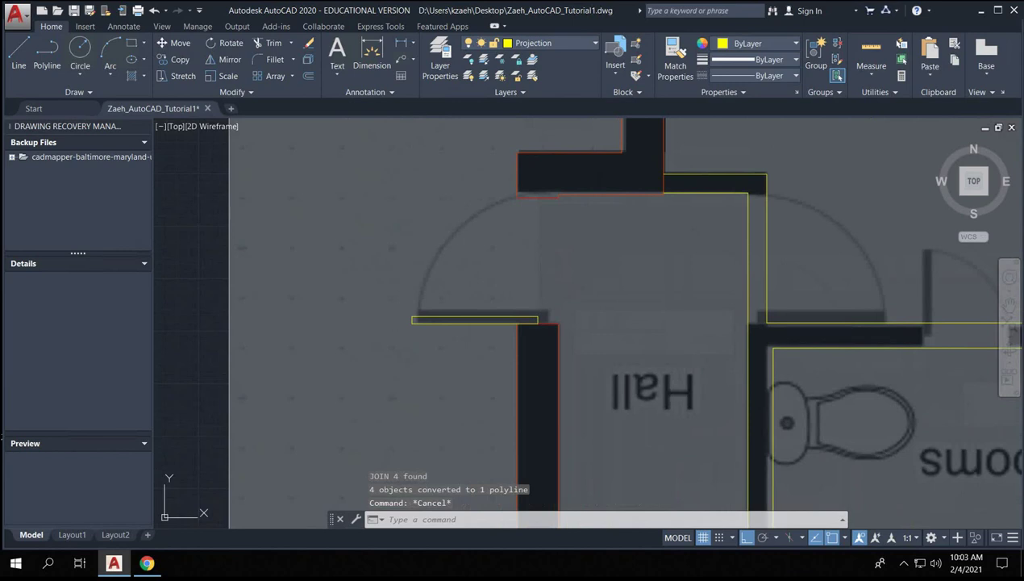
- Draw a vertical line from the leaf's right end up to the wall corner
text(l)
key(Return)
click(537, 319)
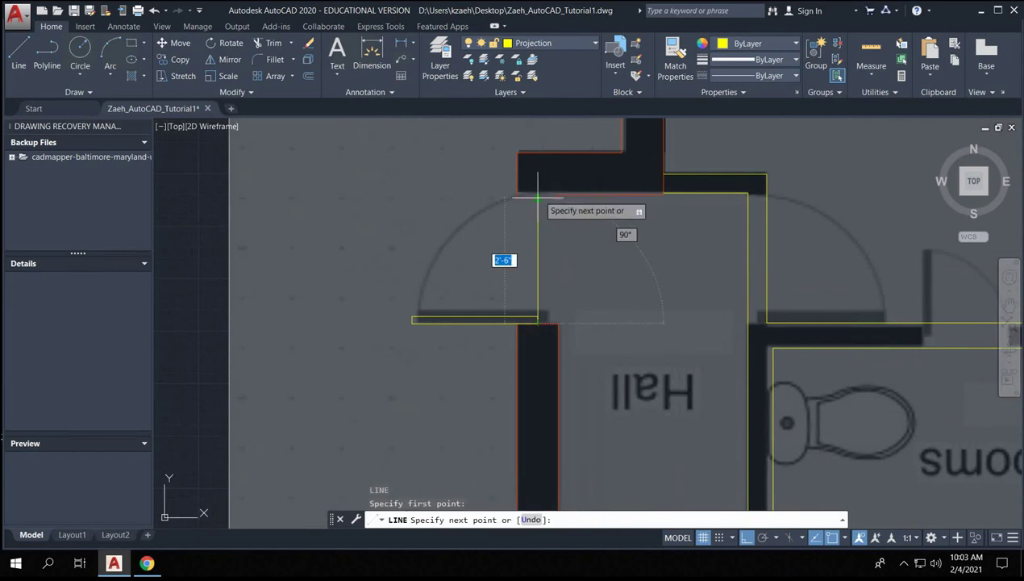
click(538, 196)
key(Return)
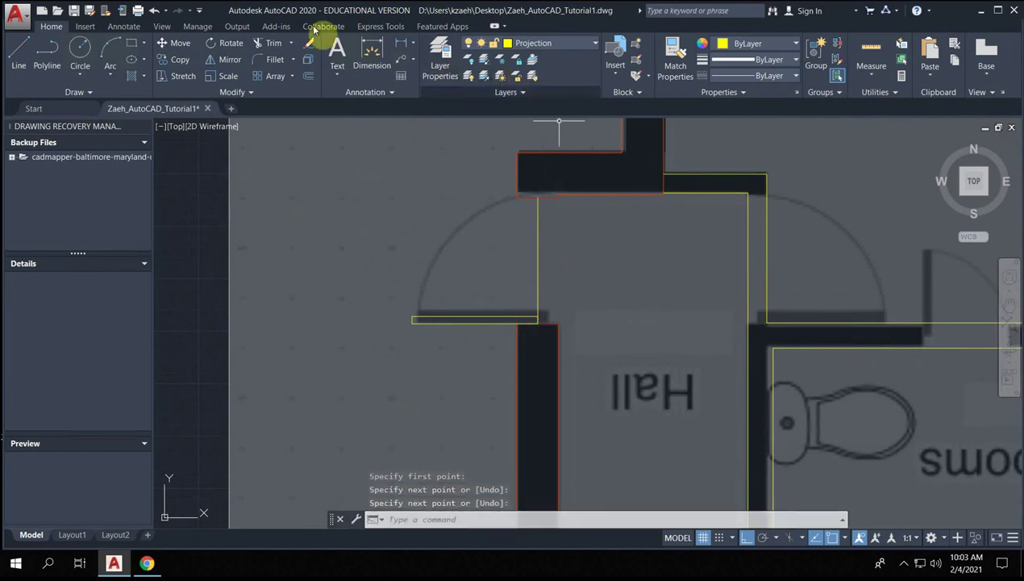
click(80, 50)
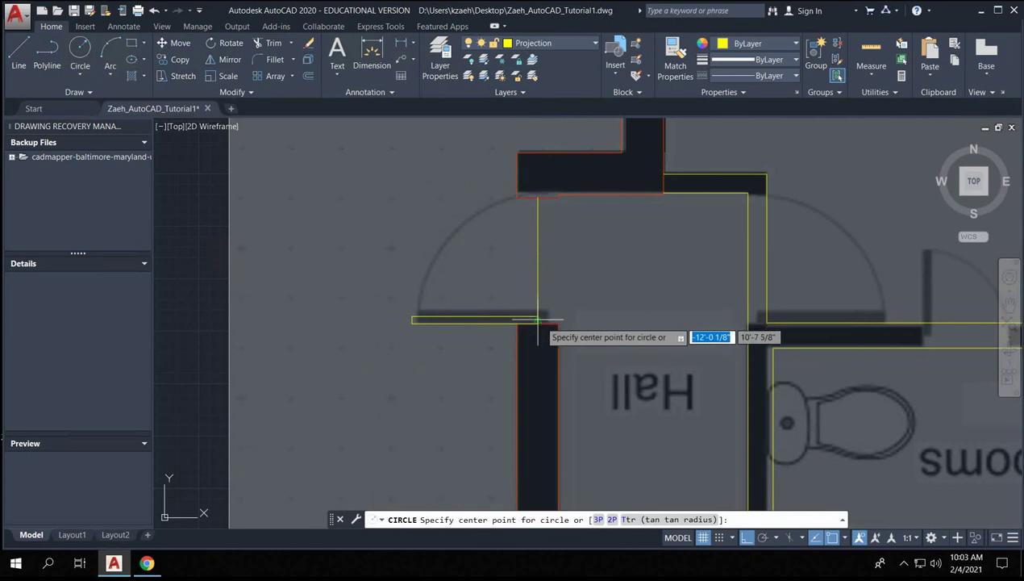
click(538, 320)
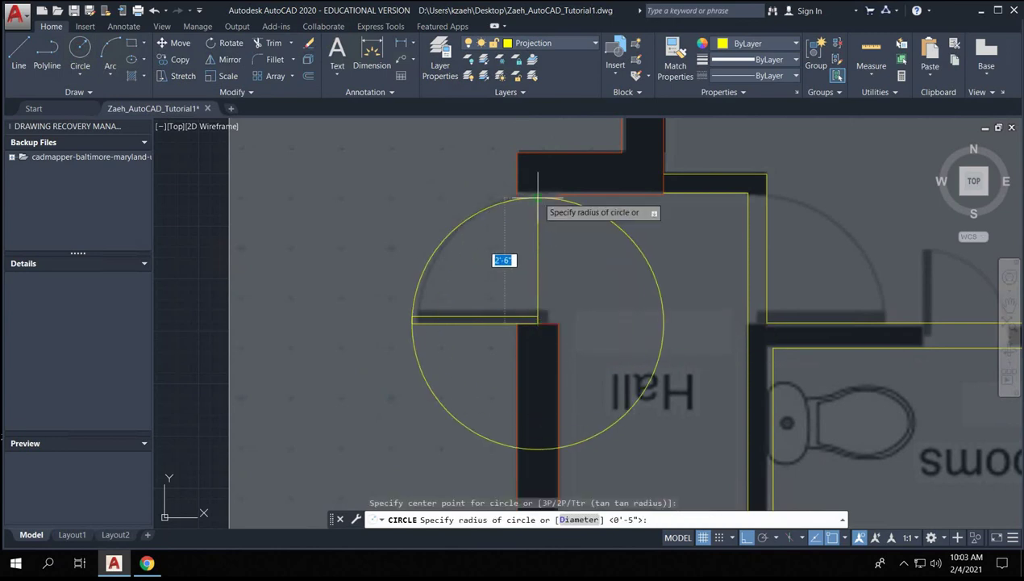
click(537, 197)
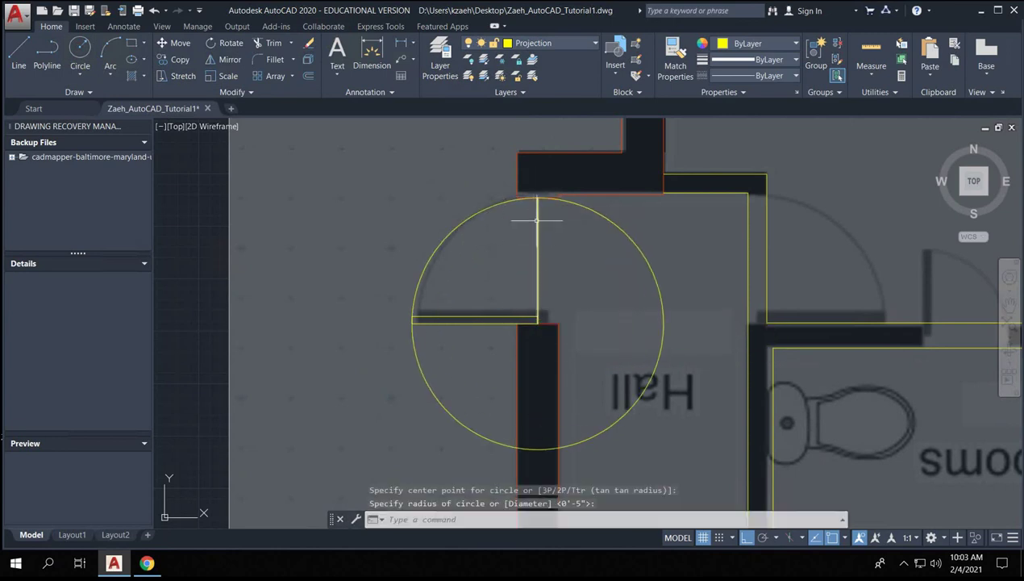
click(553, 231)
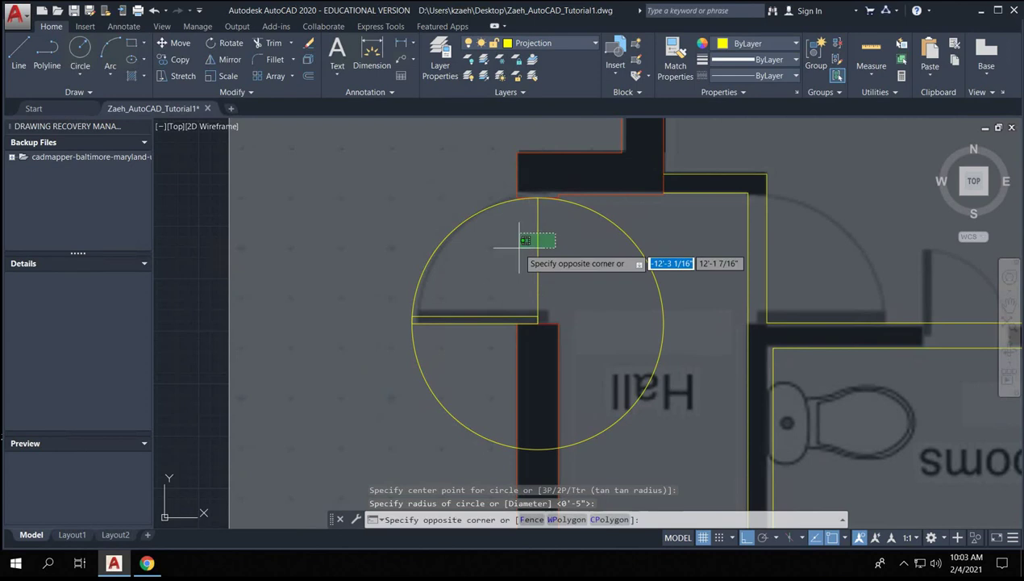
click(522, 242)
click(464, 338)
click(447, 319)
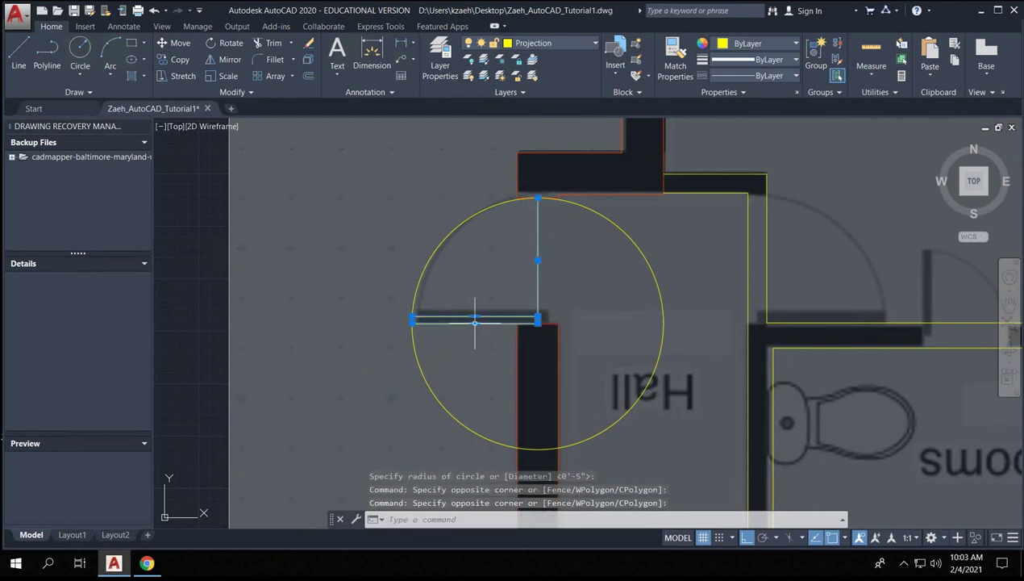
key(Return)
click(673, 256)
click(618, 292)
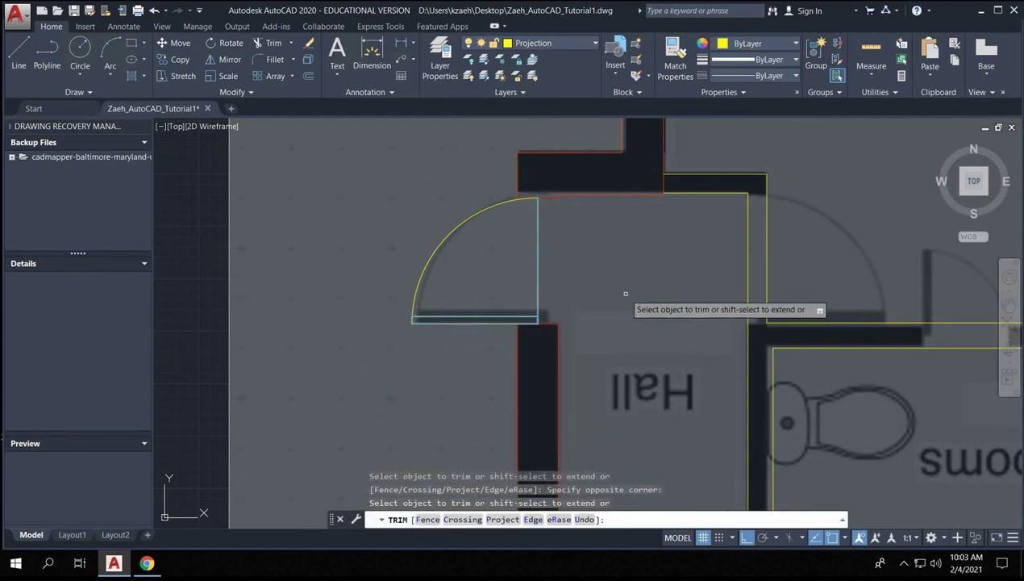
key(Escape)
key(Escape)
click(539, 255)
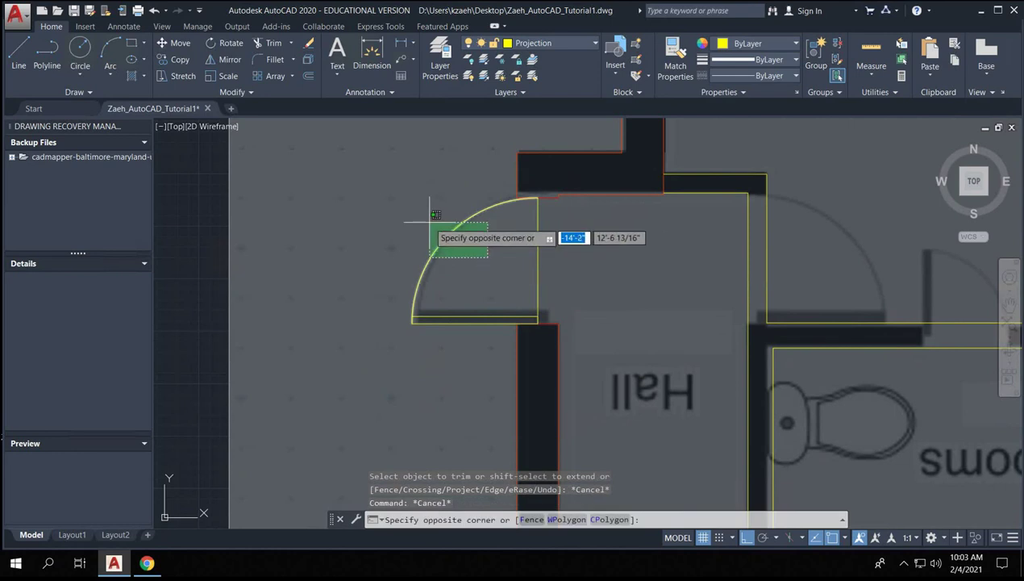
click(427, 224)
click(597, 46)
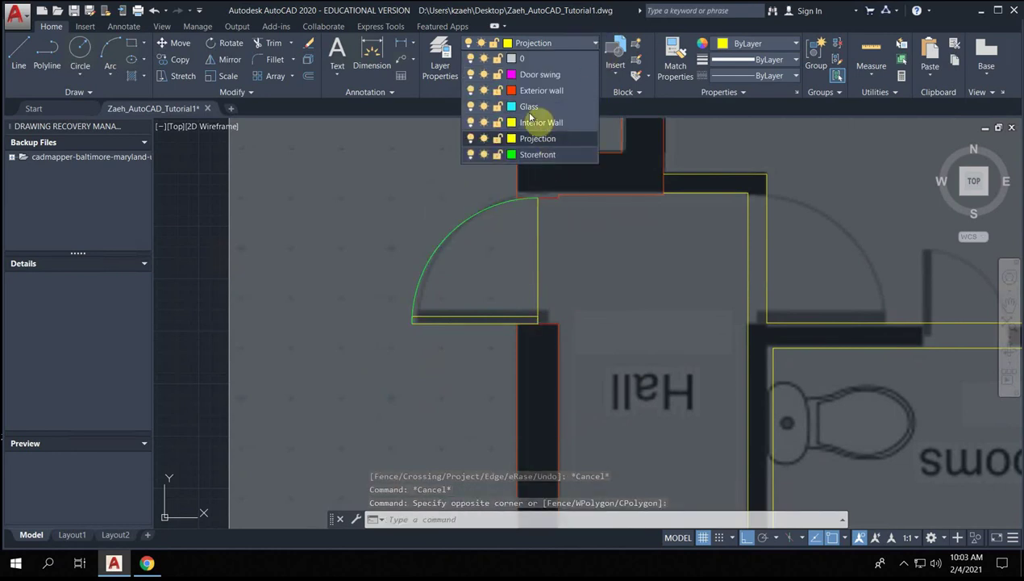
click(526, 73)
key(Escape)
scroll(588, 299, down, 6)
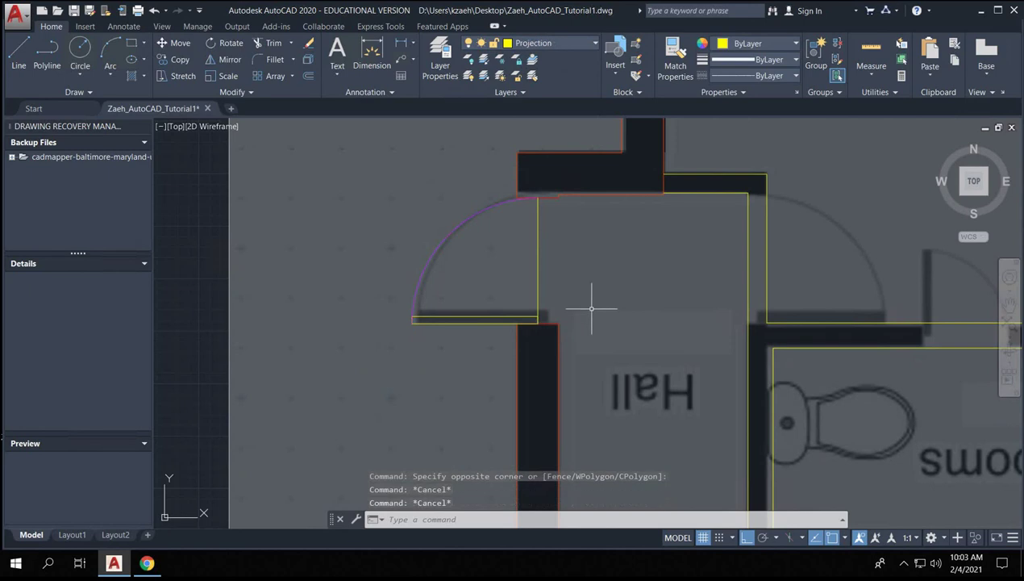
scroll(592, 311, up, 6)
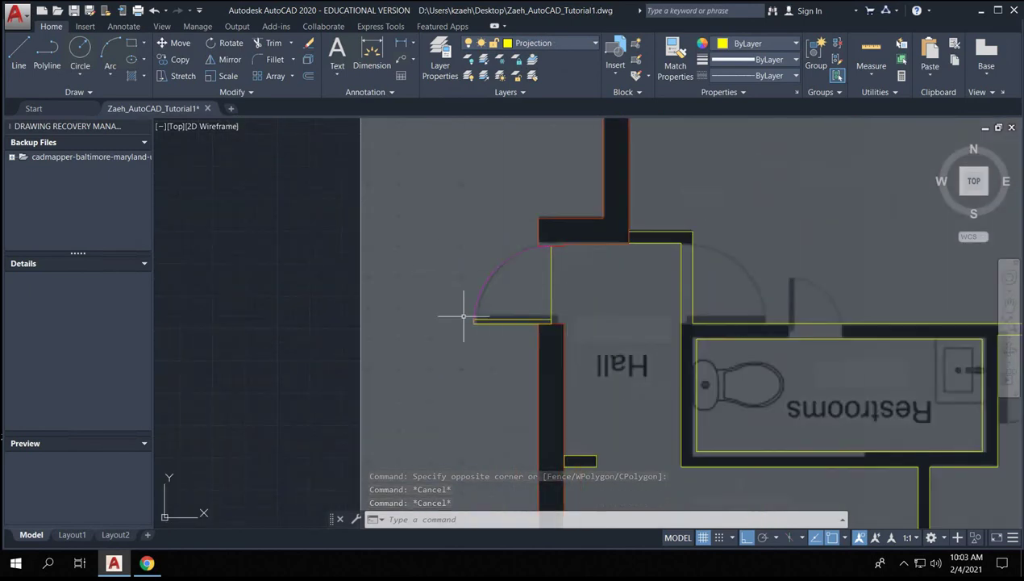
scroll(464, 315, down, 4)
scroll(479, 318, up, 4)
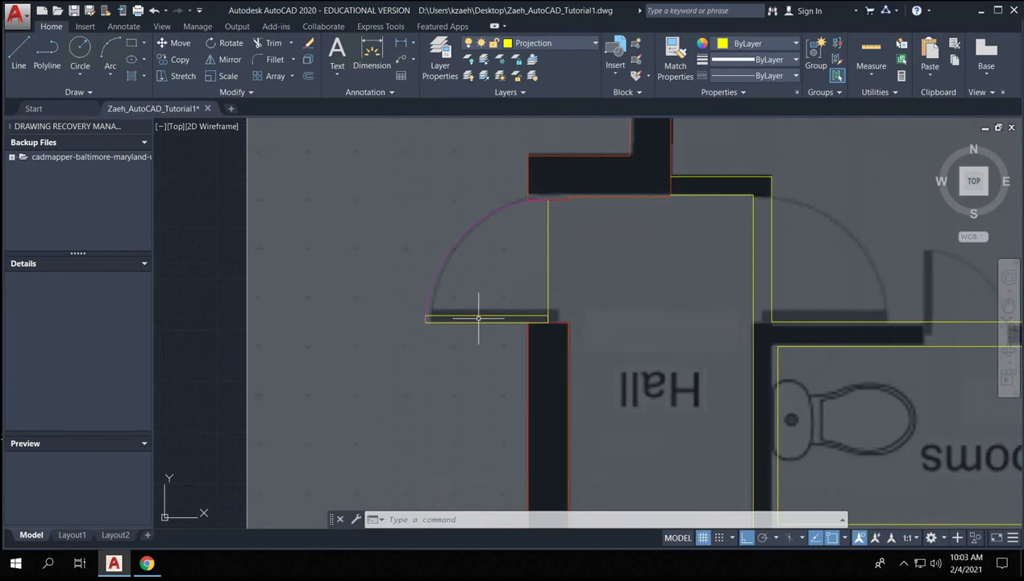
click(370, 179)
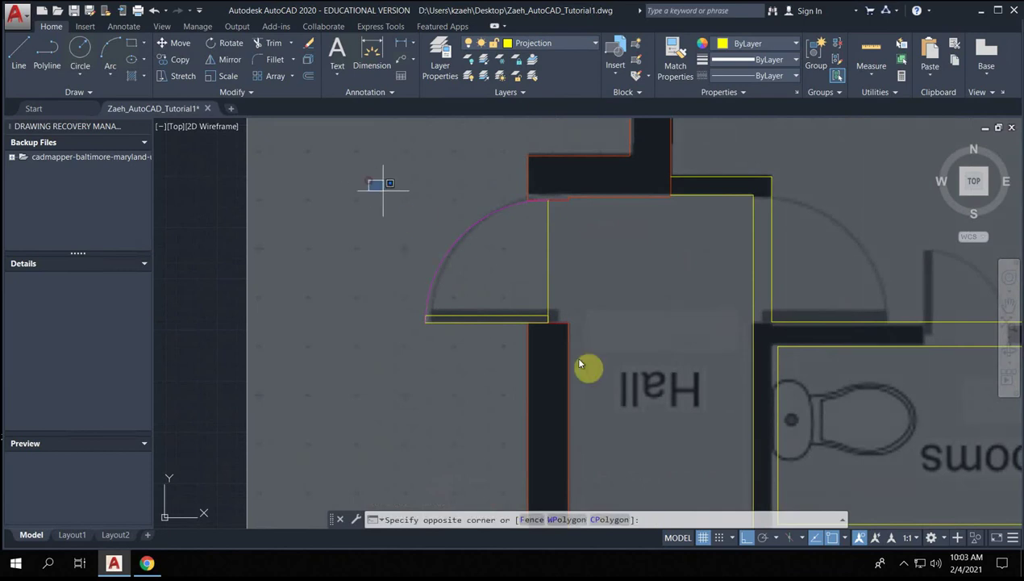
click(557, 353)
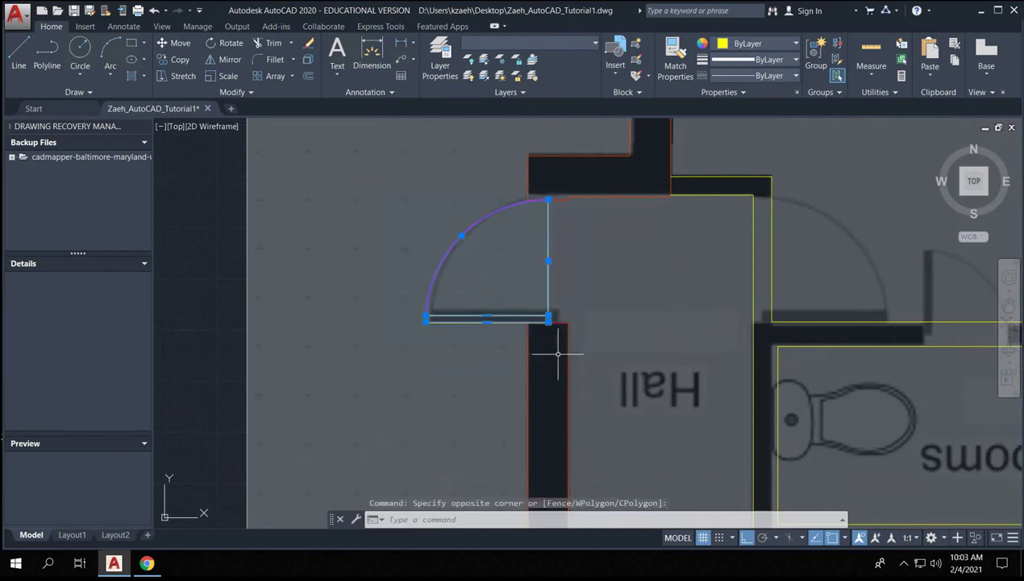
key(Escape)
key(Escape)
scroll(557, 260, up, 5)
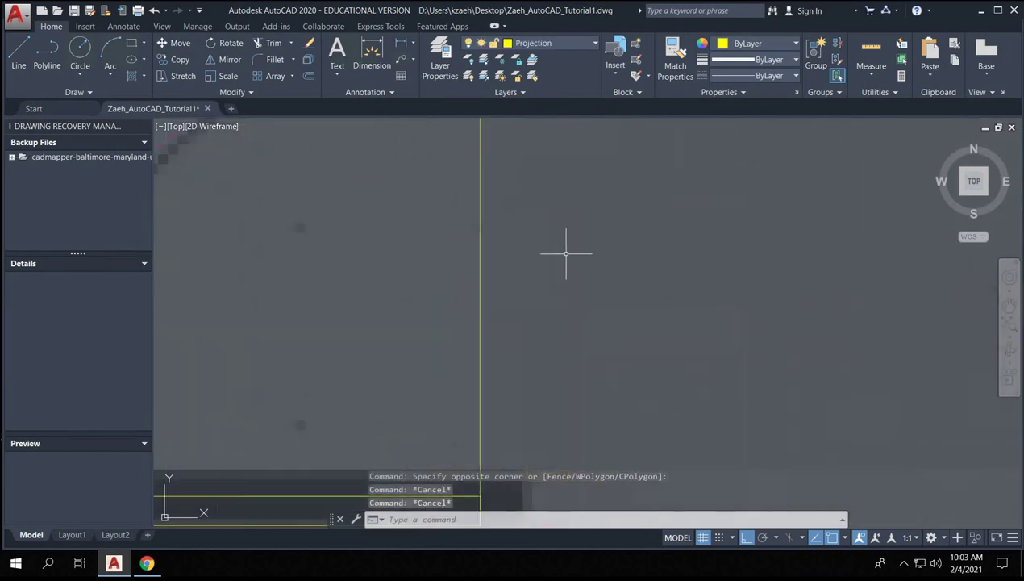
scroll(469, 280, down, 3)
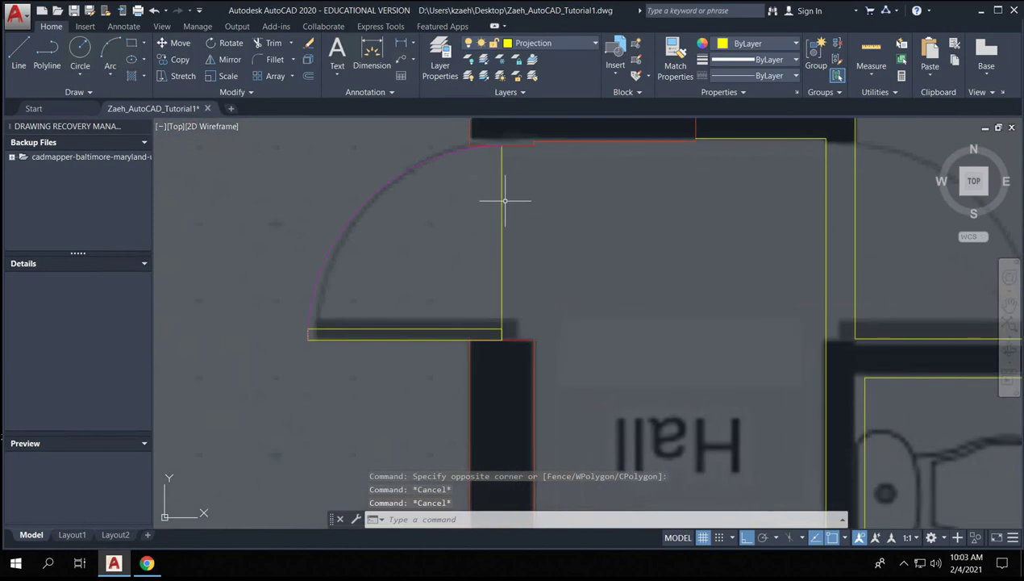
click(505, 200)
click(488, 205)
key(Delete)
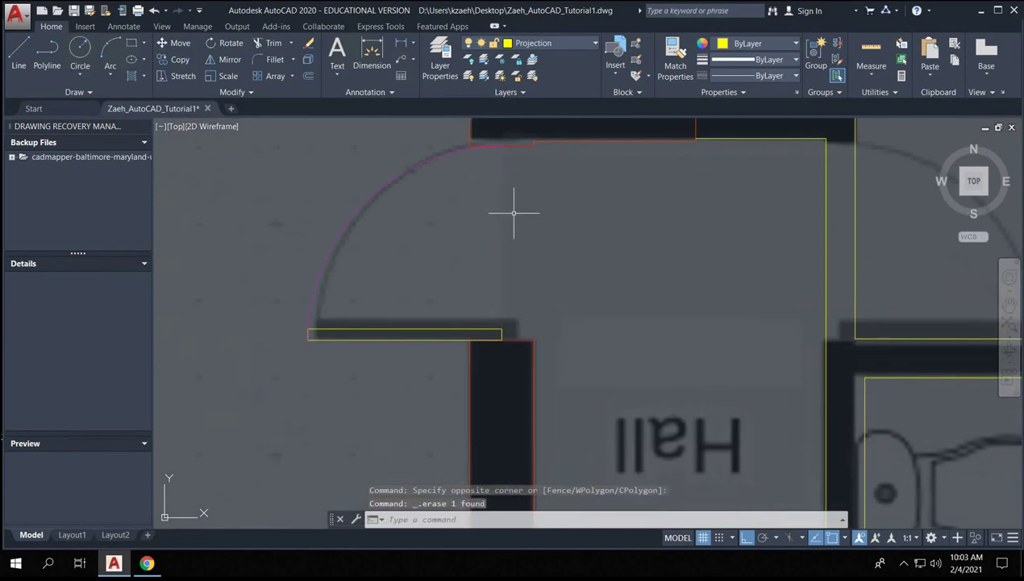
scroll(514, 213, down, 4)
scroll(500, 217, up, 5)
scroll(484, 239, down, 4)
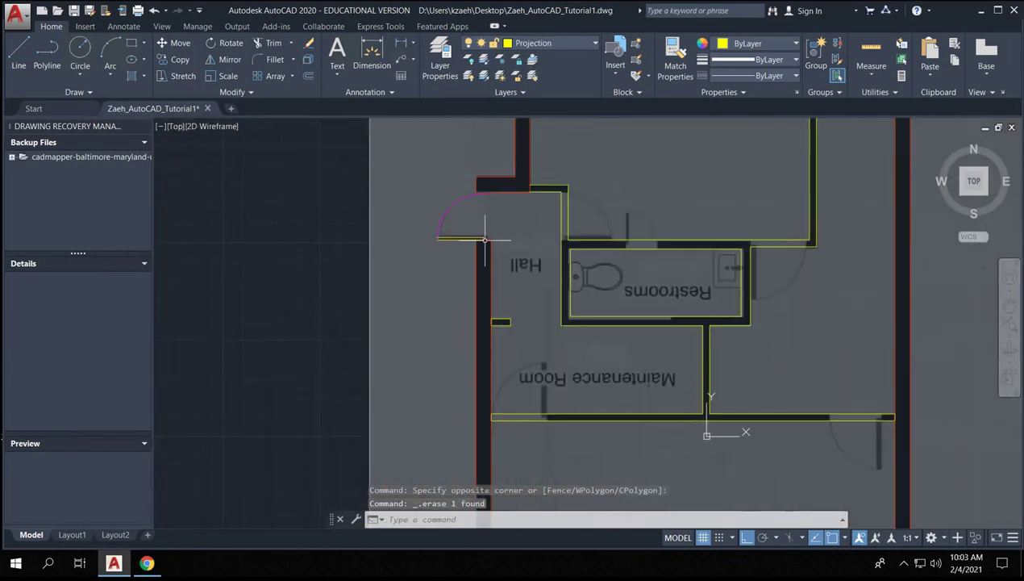
scroll(476, 197, up, 2)
scroll(486, 191, up, 3)
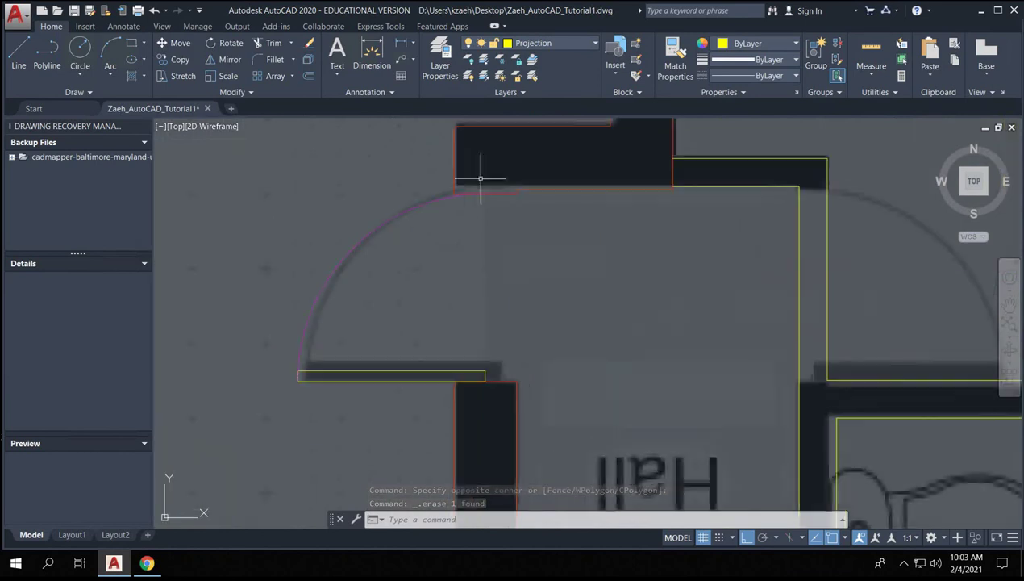
scroll(481, 187, up, 4)
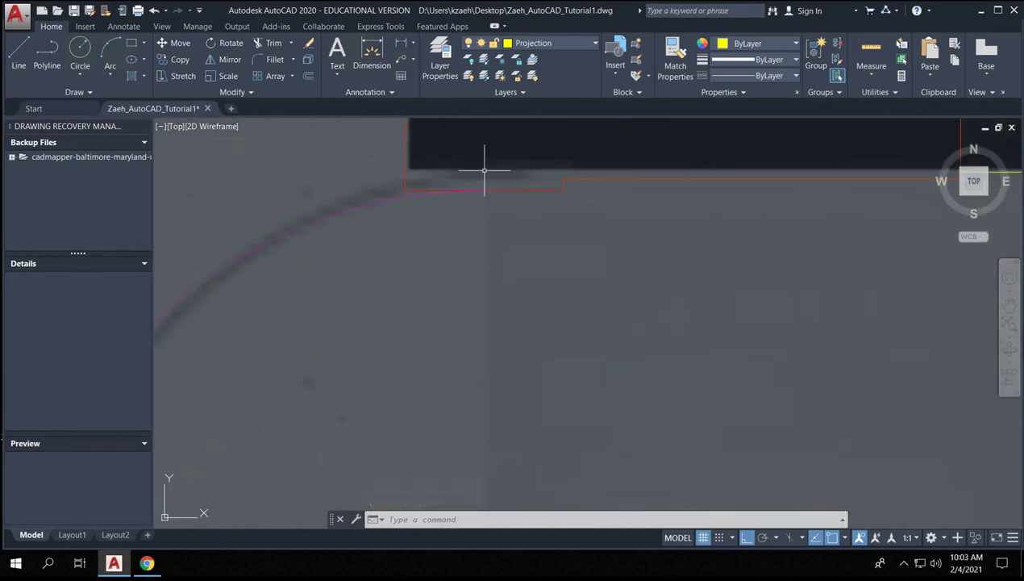
scroll(484, 170, down, 4)
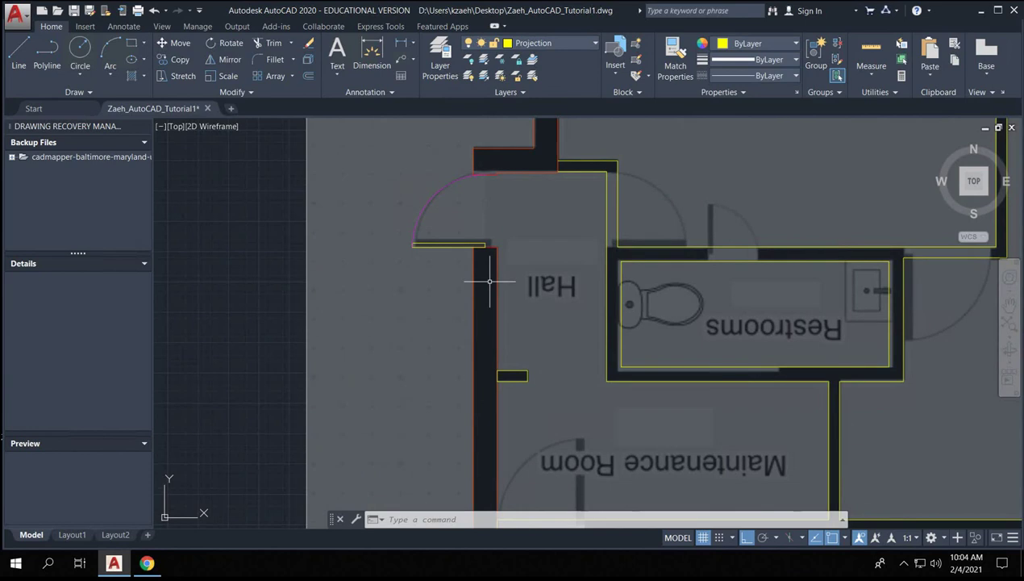
scroll(482, 165, up, 6)
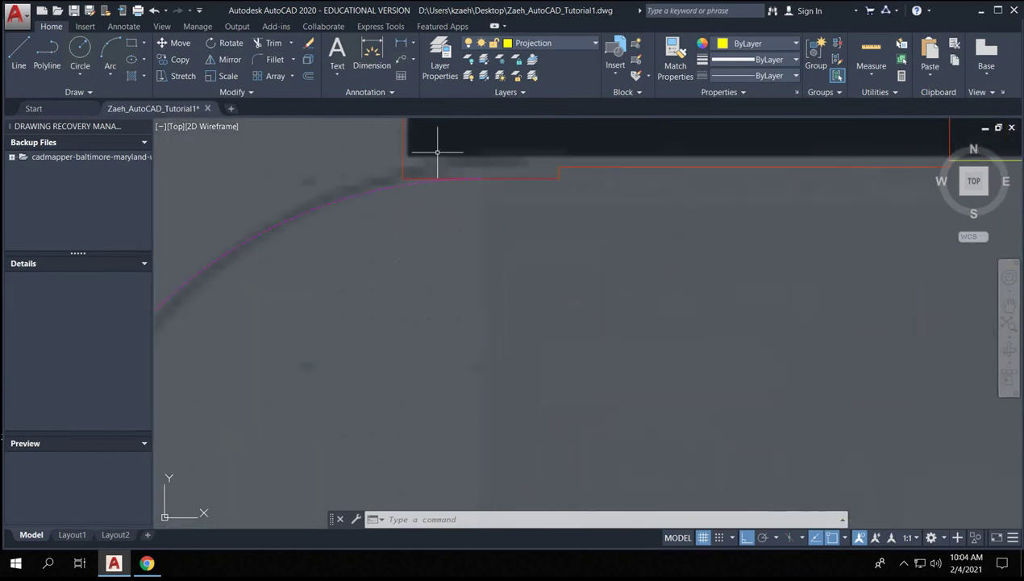
scroll(459, 175, down, 5)
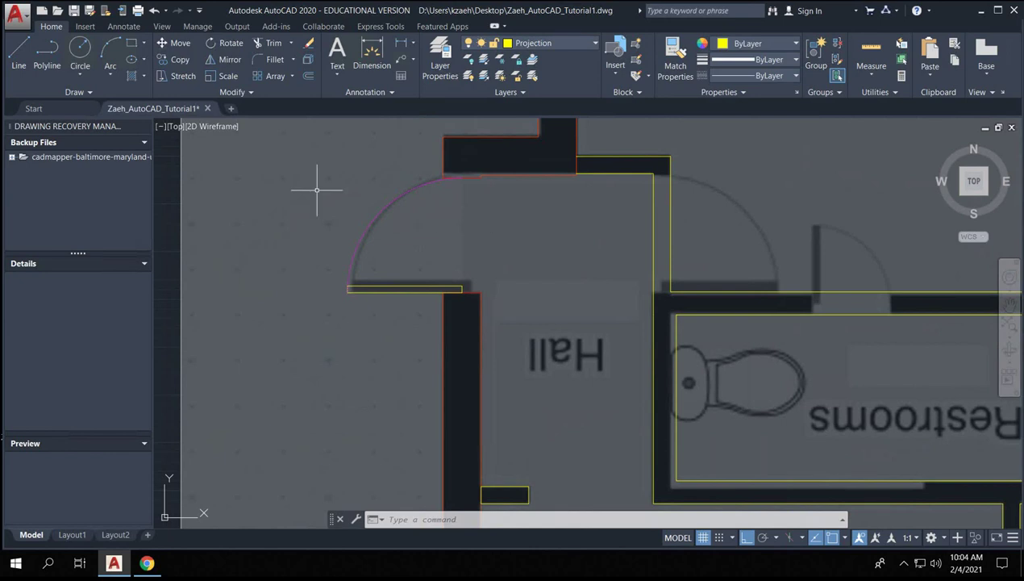
- Make the door arc and panel a block named door, based at the wall end
click(300, 156)
click(477, 321)
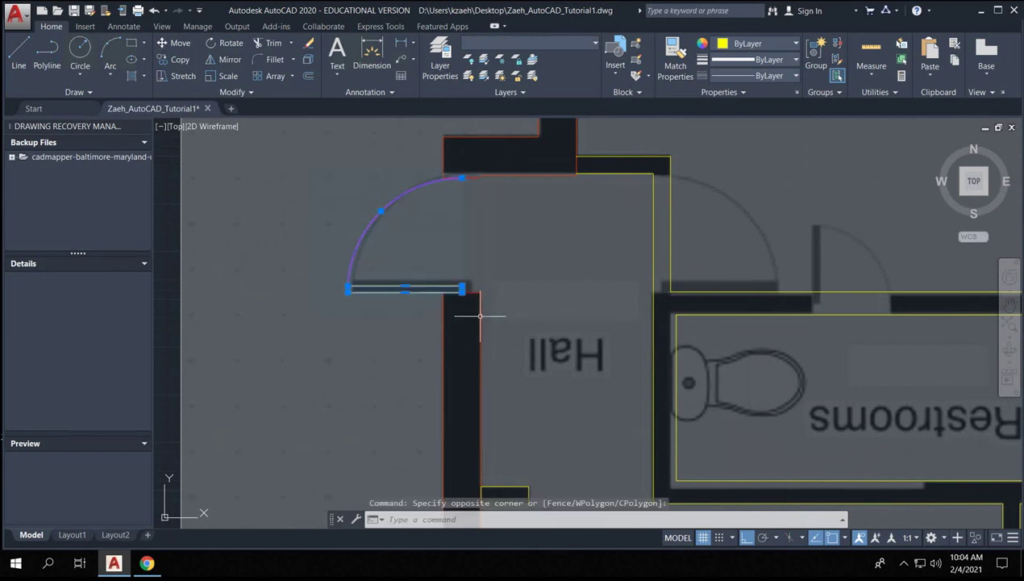
text(block)
key(Return)
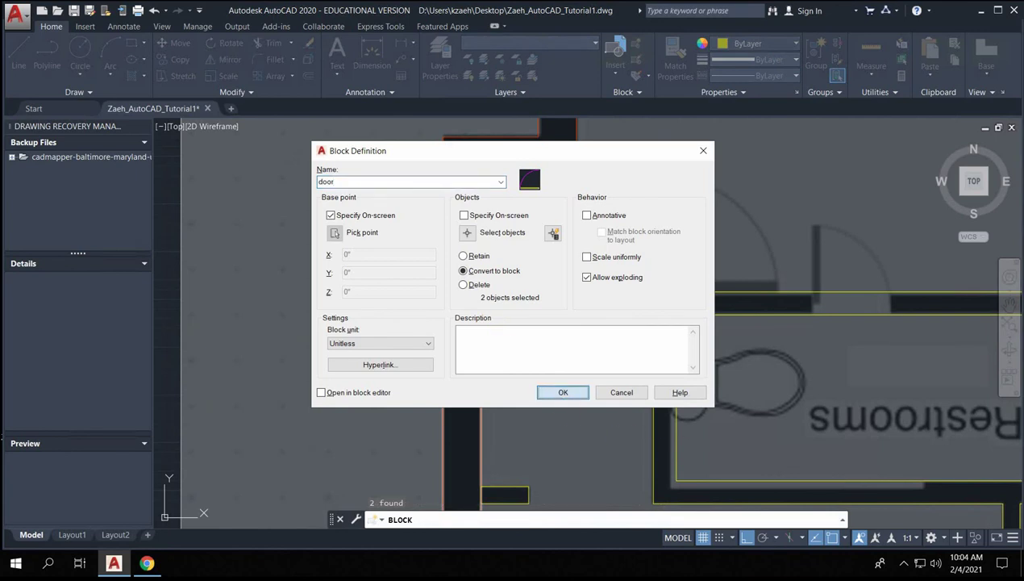
click(334, 232)
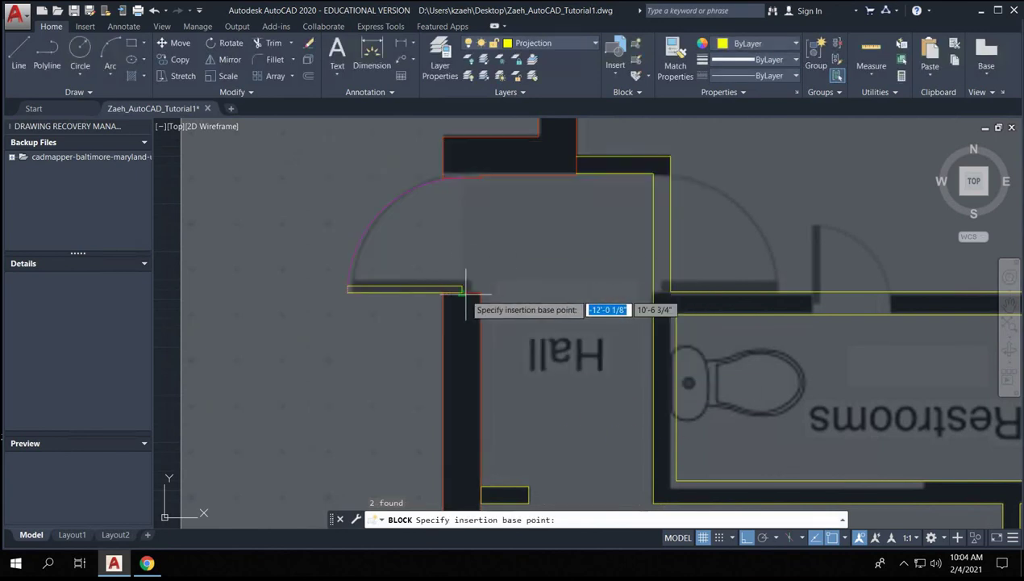
click(465, 292)
- Try copying the door block from its corner, then cancel the copy
click(411, 250)
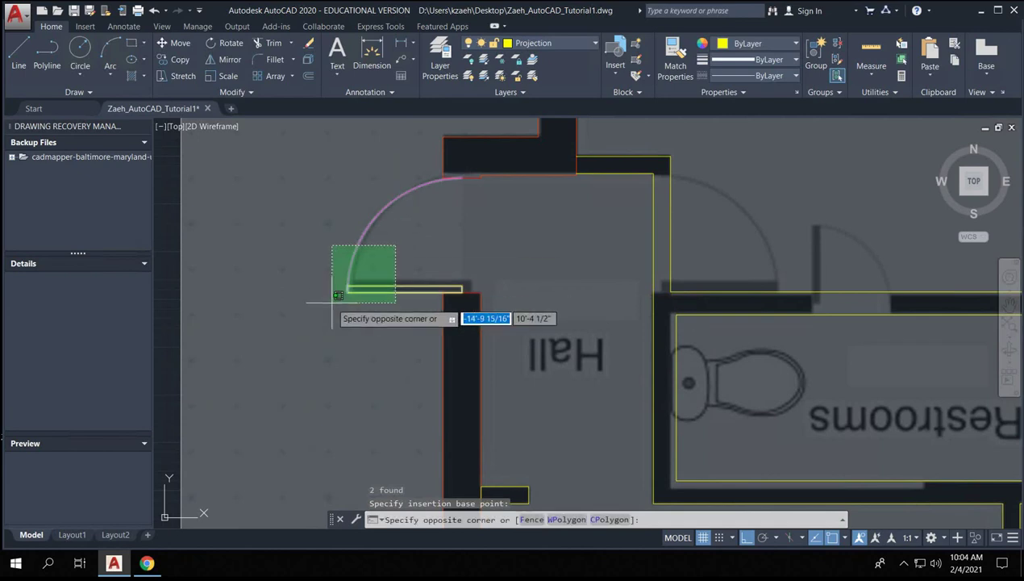
scroll(371, 286, down, 6)
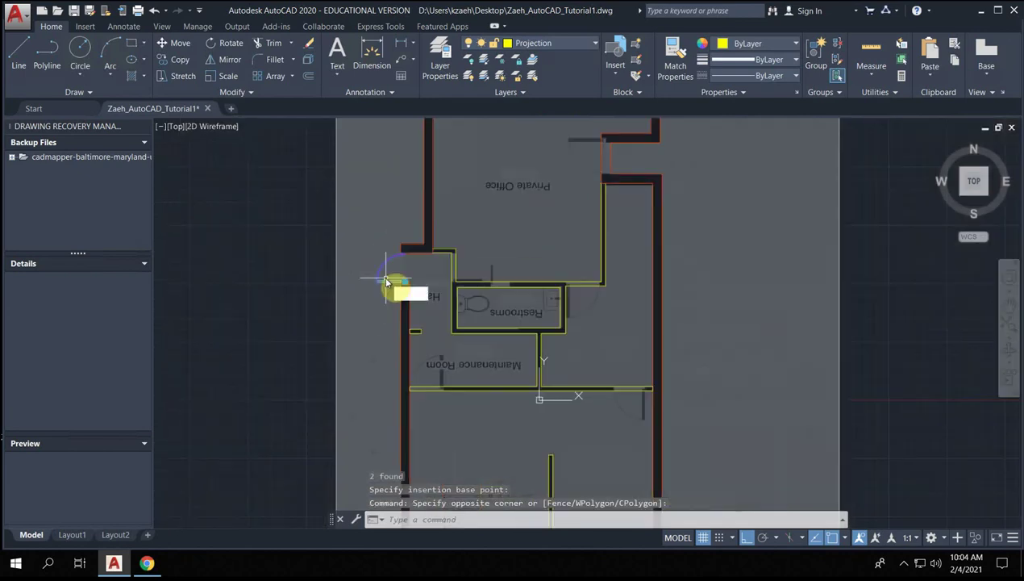
text(co)
key(Return)
scroll(377, 270, up, 5)
click(369, 248)
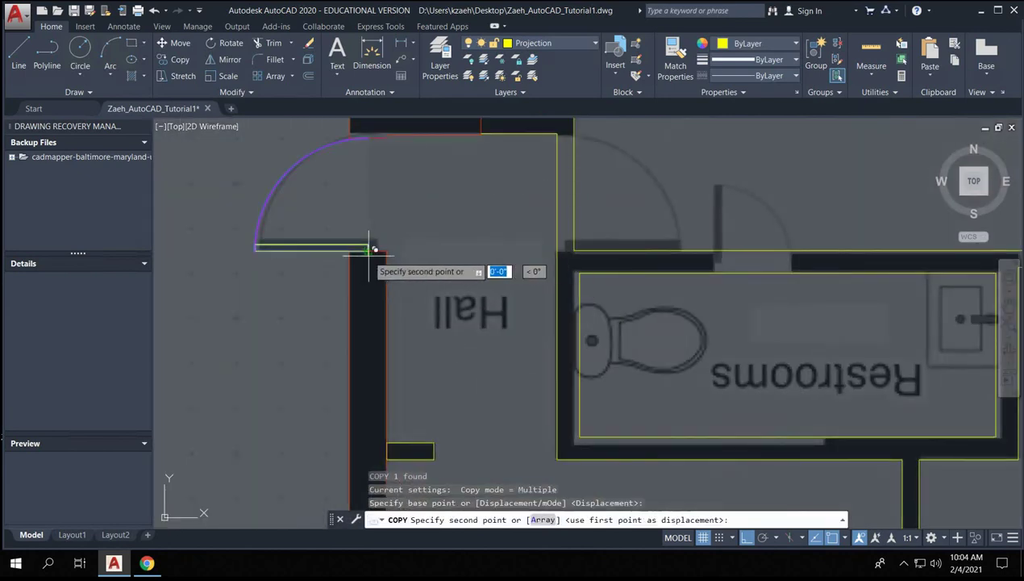
scroll(602, 241, up, 3)
click(510, 241)
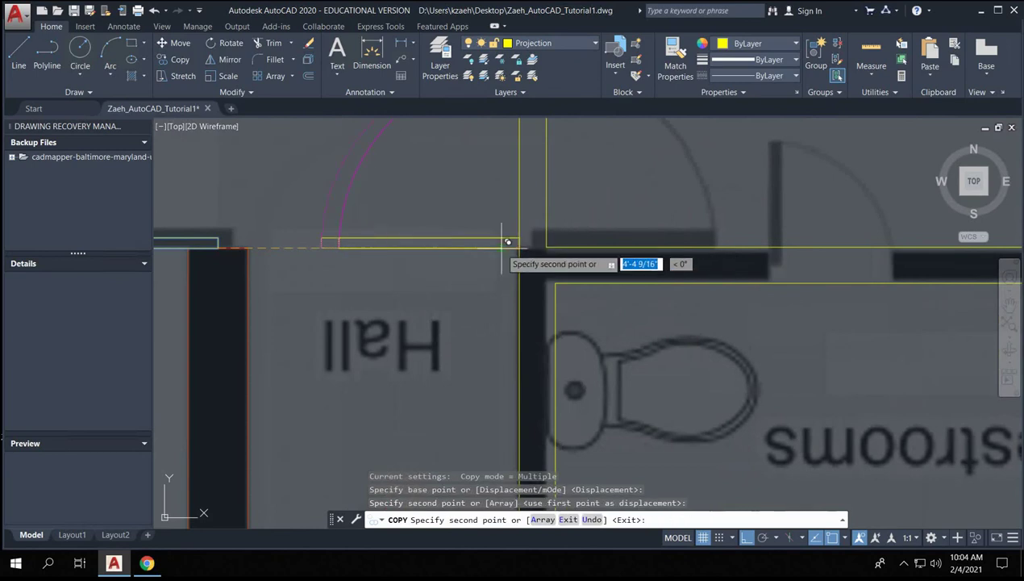
key(Escape)
key(Escape)
- Select the door and pick a vertical mirror line, then cancel the mirror
click(445, 222)
click(428, 275)
text(mi)
key(Return)
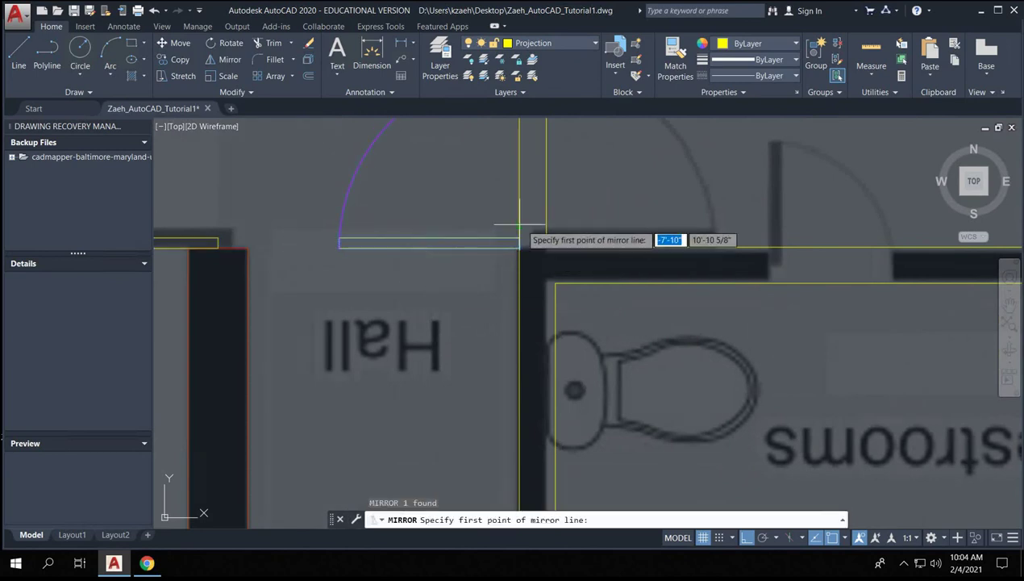
click(518, 244)
click(519, 172)
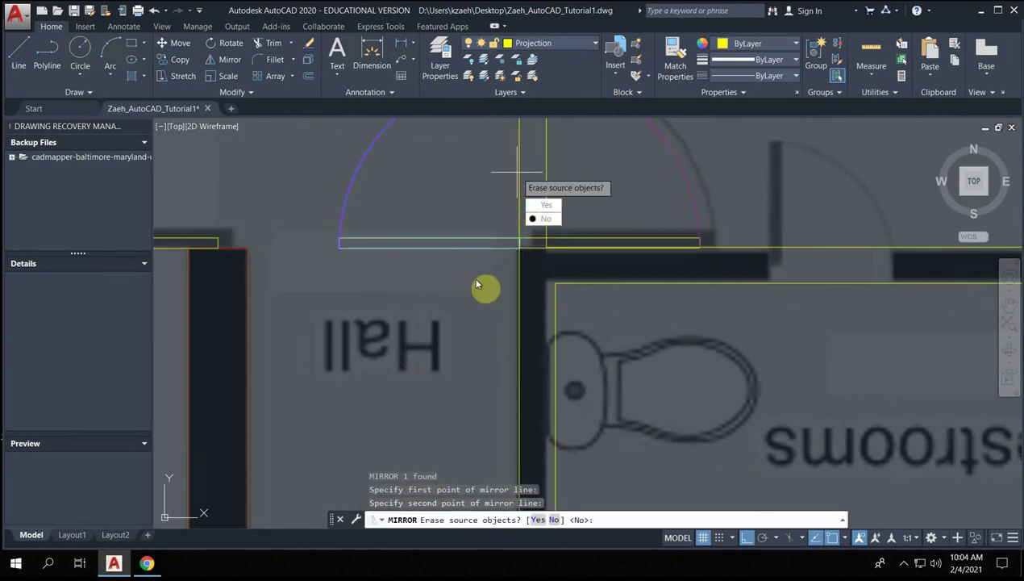
key(Escape)
- Mirror the door across the opening edge, answering N to keep the original
click(487, 208)
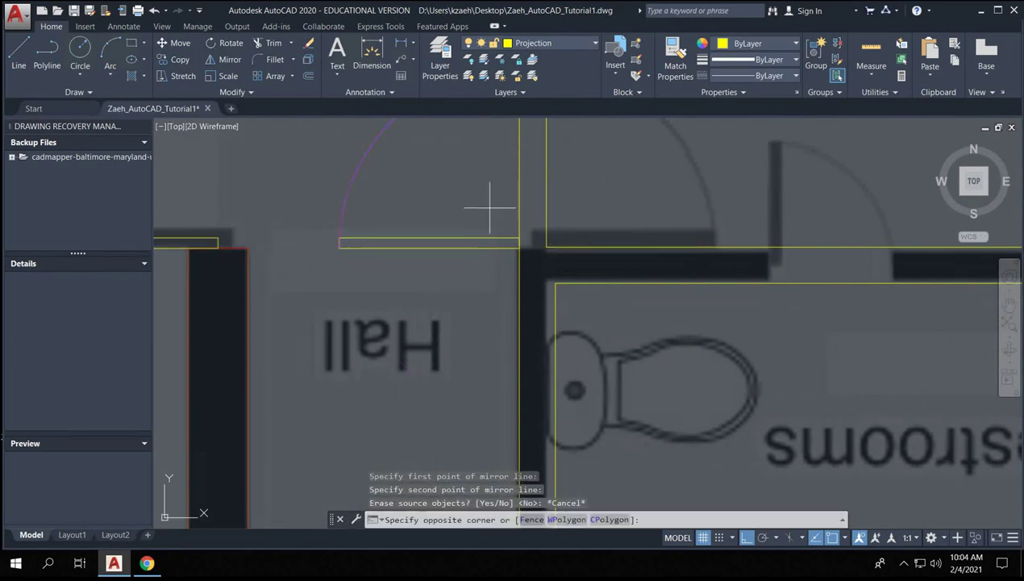
text(mi)
key(Return)
click(519, 244)
click(519, 172)
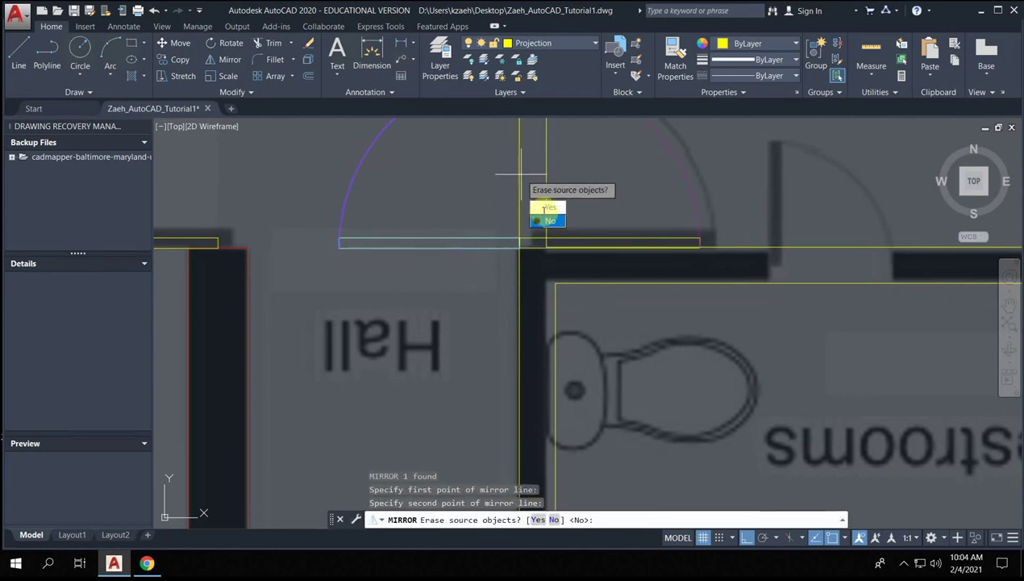
text(N)
key(Return)
- Erase the leftover extra door piece
scroll(526, 194, down, 3)
scroll(500, 258, up, 4)
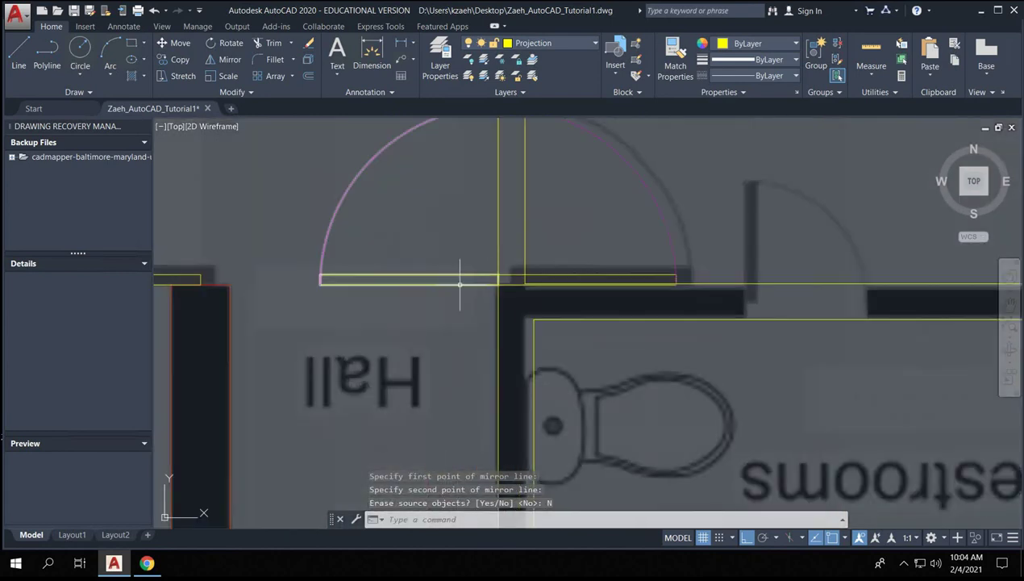
click(460, 284)
click(379, 333)
key(Delete)
- Start and cancel a line and a selection near the door arc
scroll(419, 302, down, 2)
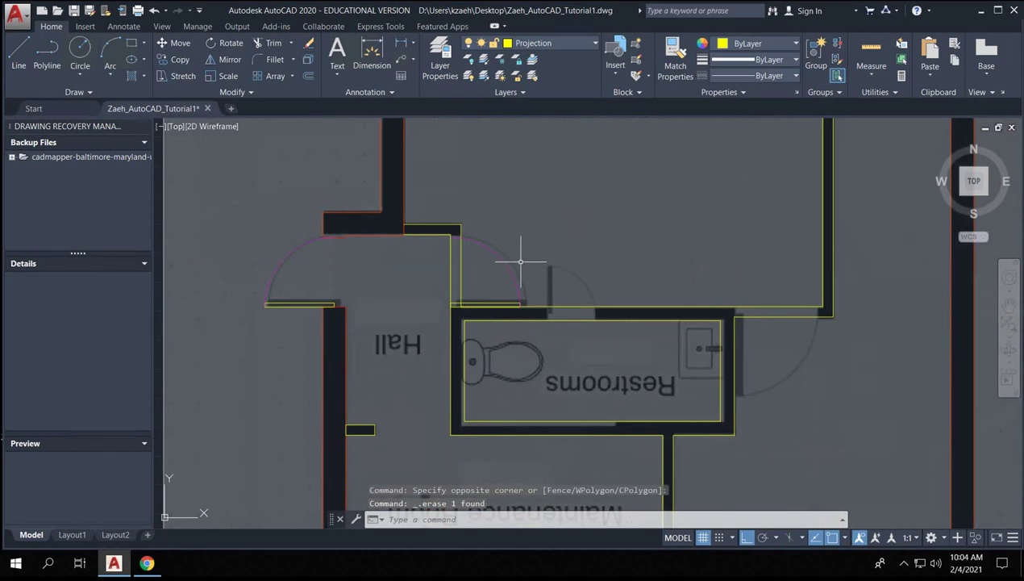
scroll(446, 228, up, 5)
text(l)
key(Return)
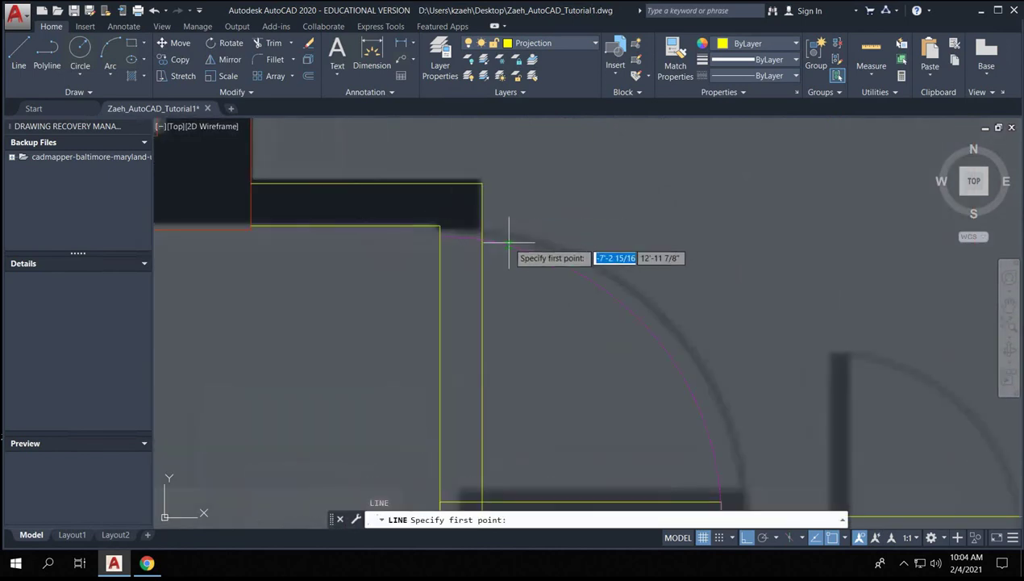
key(Escape)
key(Escape)
click(512, 283)
text(,)
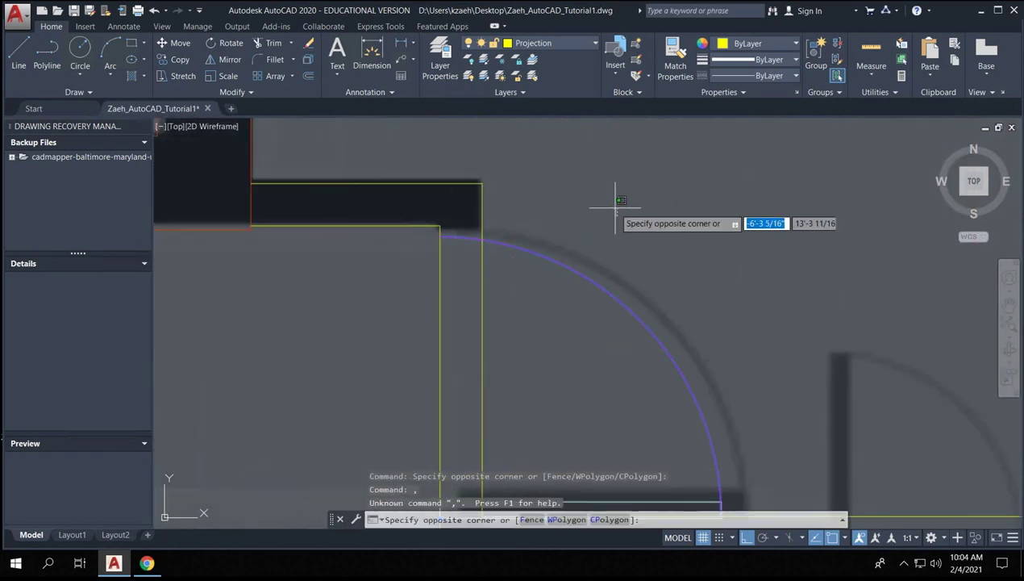
key(Escape)
key(Escape)
- Select the corner wall line and begin moving it, then cancel
click(532, 228)
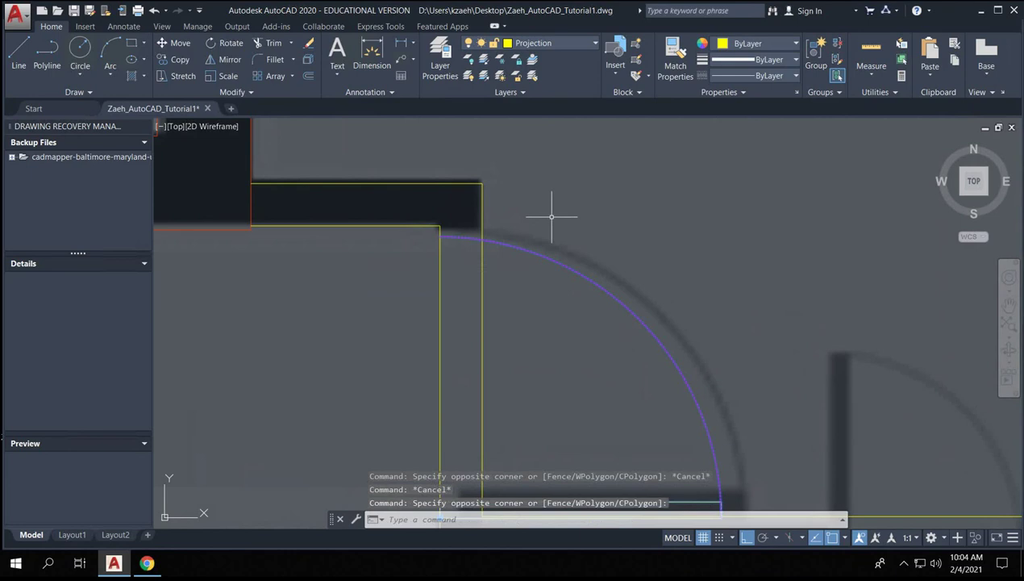
click(552, 216)
text(m)
key(Return)
click(551, 210)
key(Escape)
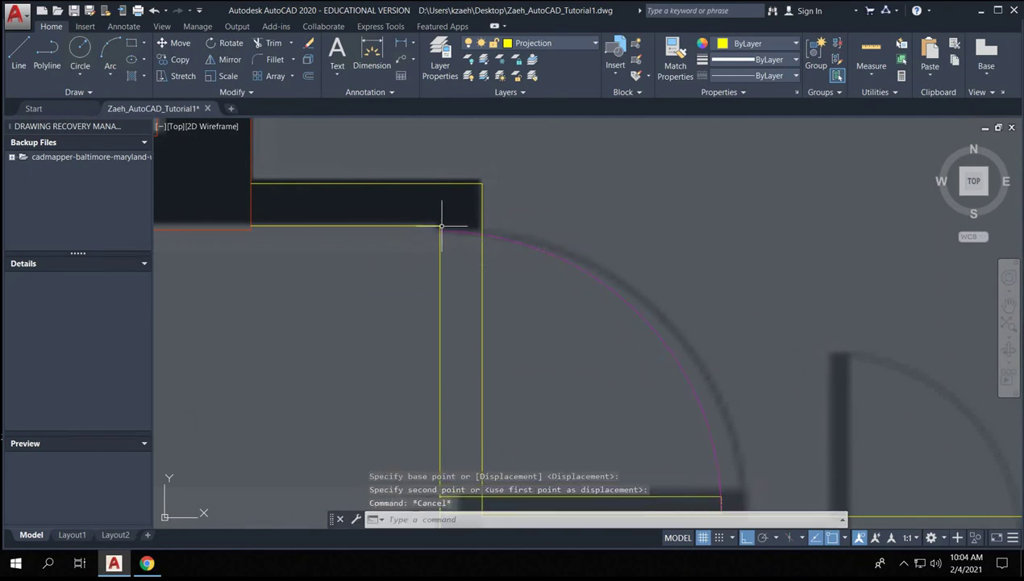
- On the interior walls layer, draw a horizontal line to the right wall edge
text(l)
key(Return)
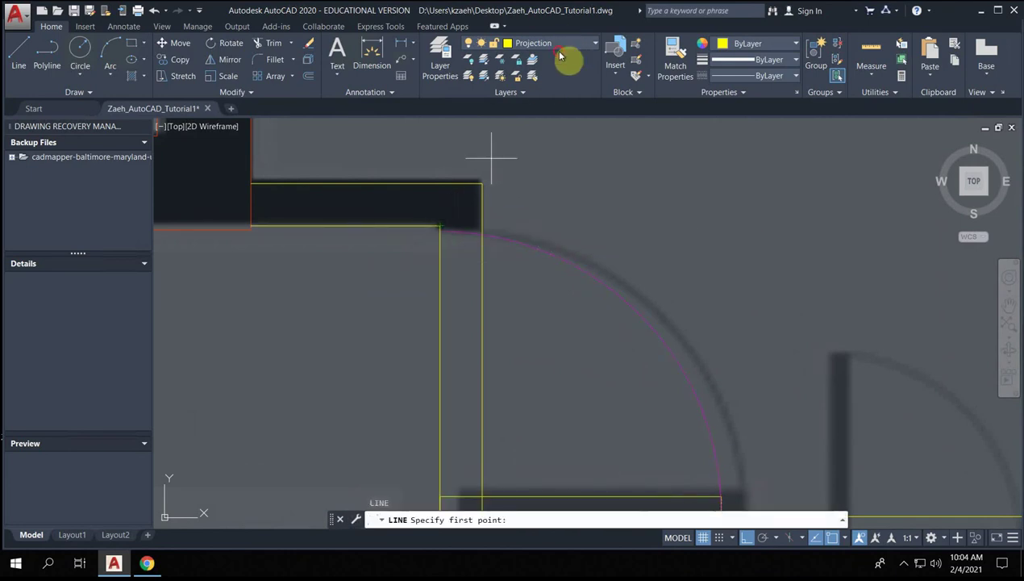
click(562, 49)
click(541, 133)
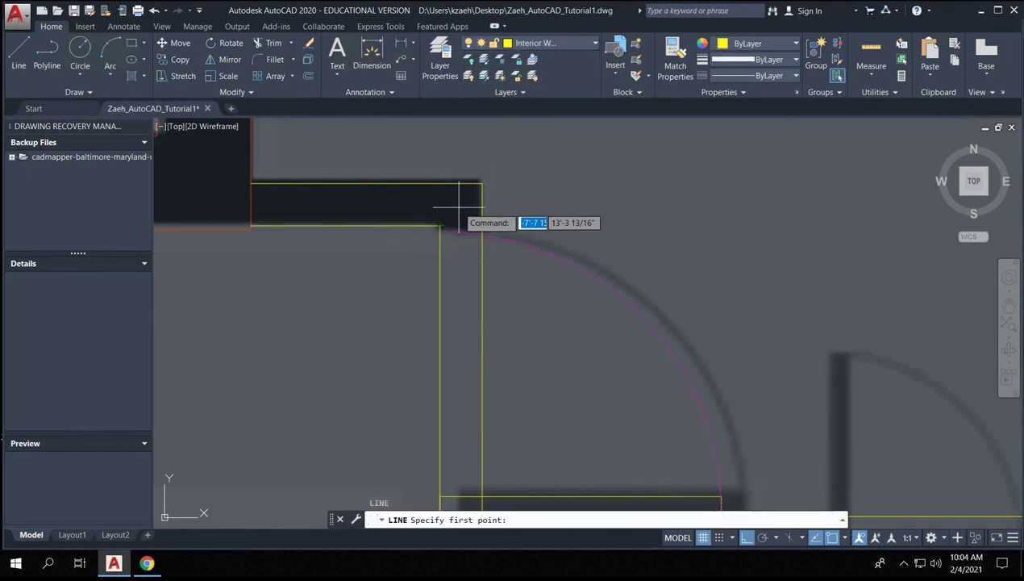
scroll(448, 242, up, 5)
click(472, 277)
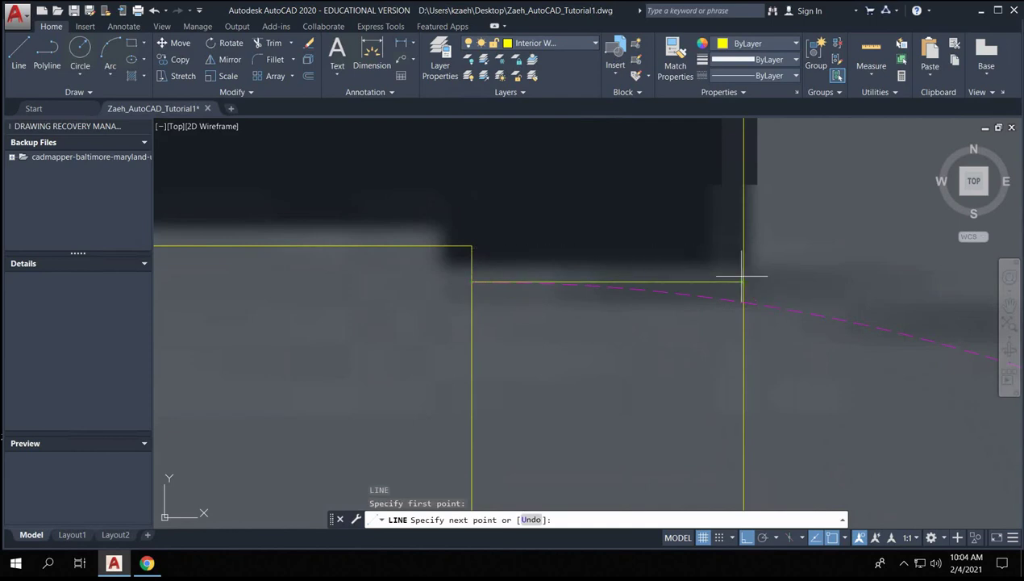
click(742, 277)
key(Return)
- Draw another short line ending at the wall corner
scroll(702, 268, down, 5)
middle_drag(702, 269, 674, 122)
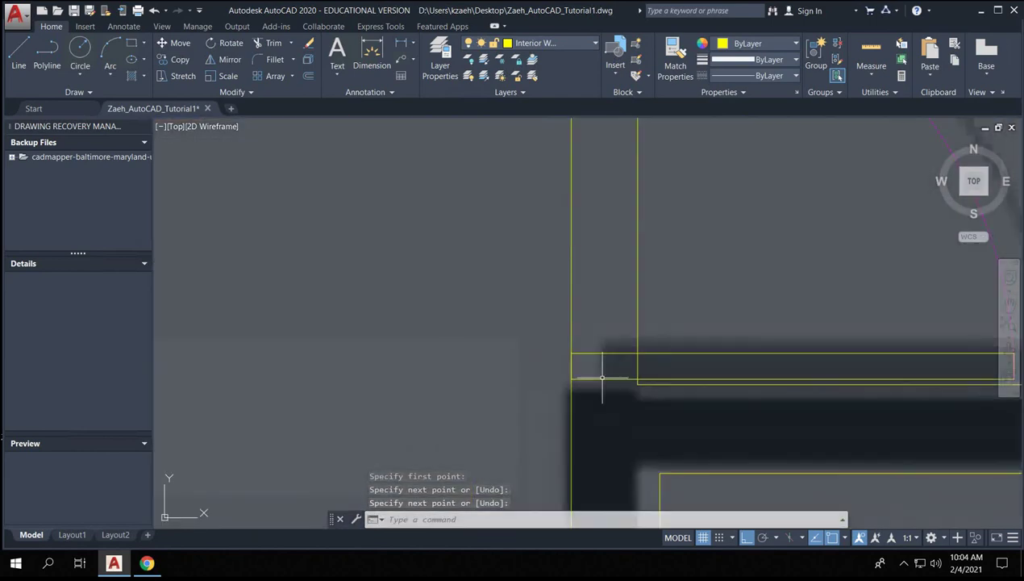
scroll(600, 384, down, 3)
scroll(601, 378, up, 6)
key(Return)
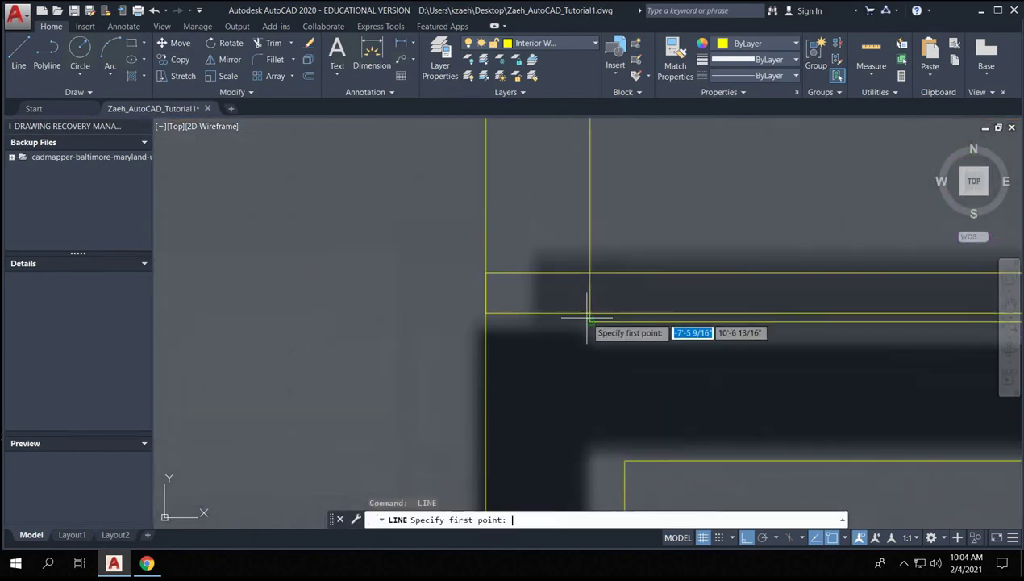
click(594, 320)
click(486, 314)
key(Return)
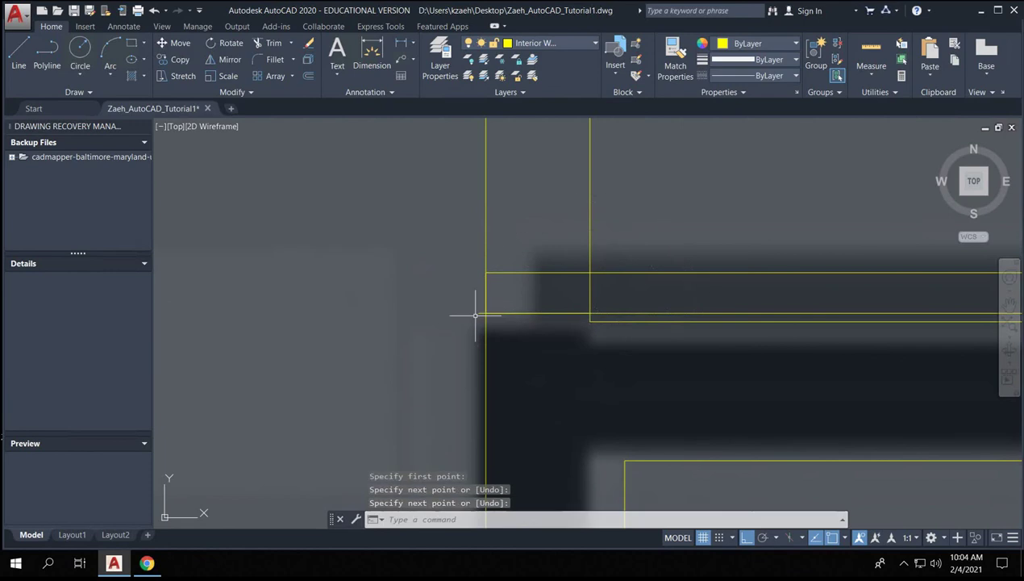
- Select the short horizontal line and trim the wall lines at the corner
click(494, 343)
scroll(466, 247, down, 3)
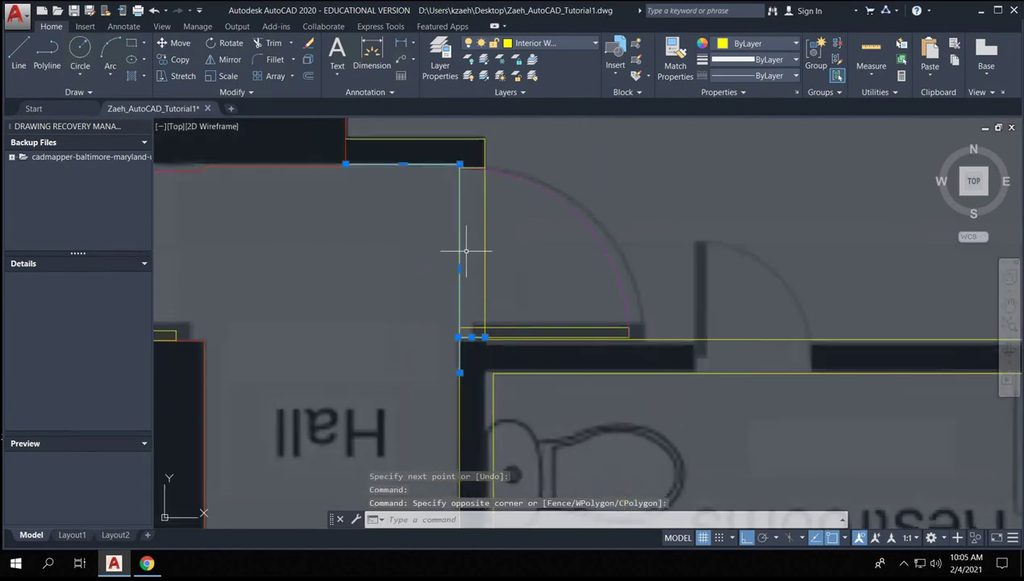
scroll(504, 213, up, 5)
click(495, 190)
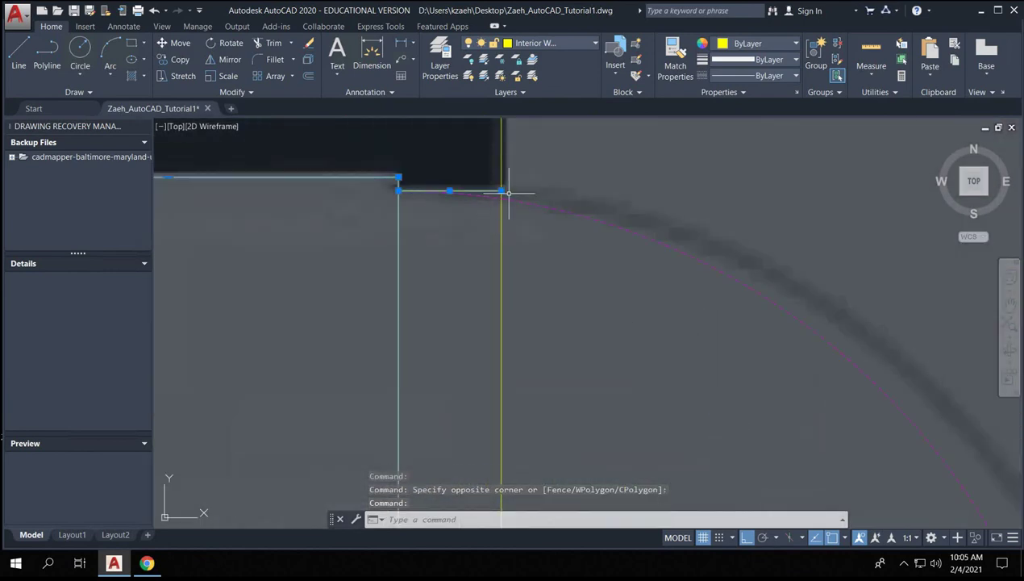
text(tr)
key(Return)
click(542, 274)
click(343, 319)
- Trim the short line at the doorway edge and zoom out to the whole plan
scroll(428, 217, down, 3)
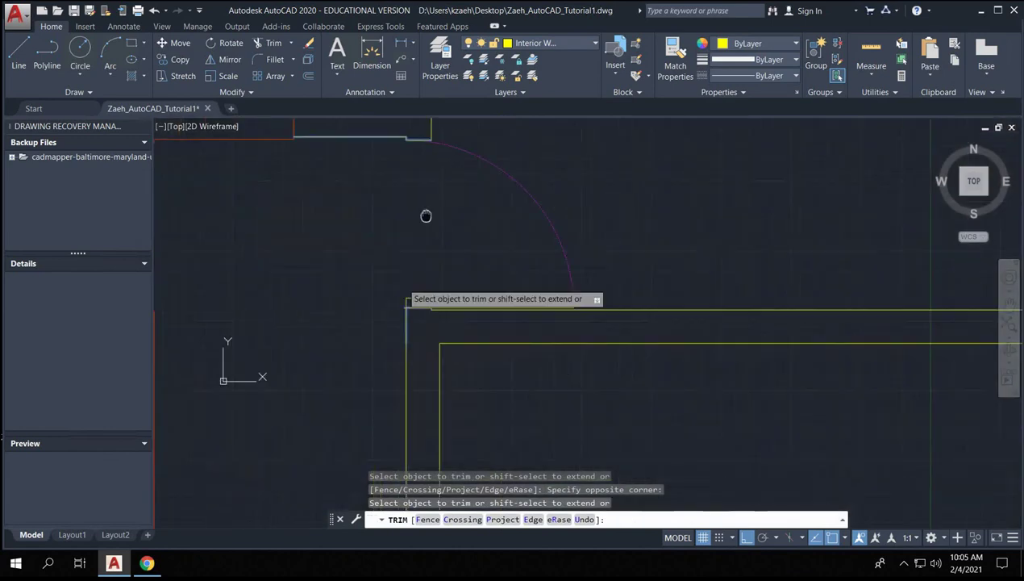
scroll(425, 289, up, 4)
scroll(425, 288, up, 2)
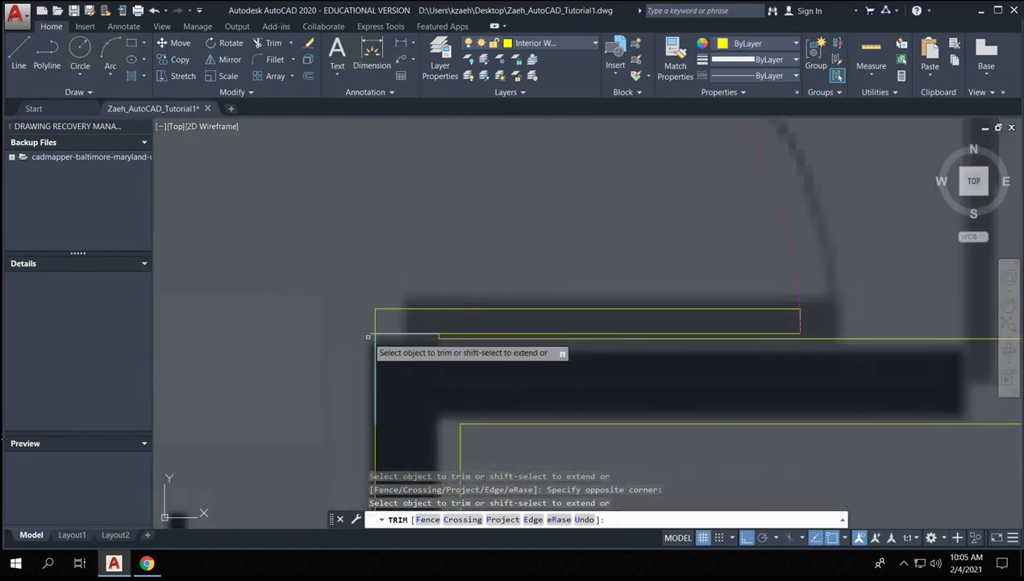
click(414, 328)
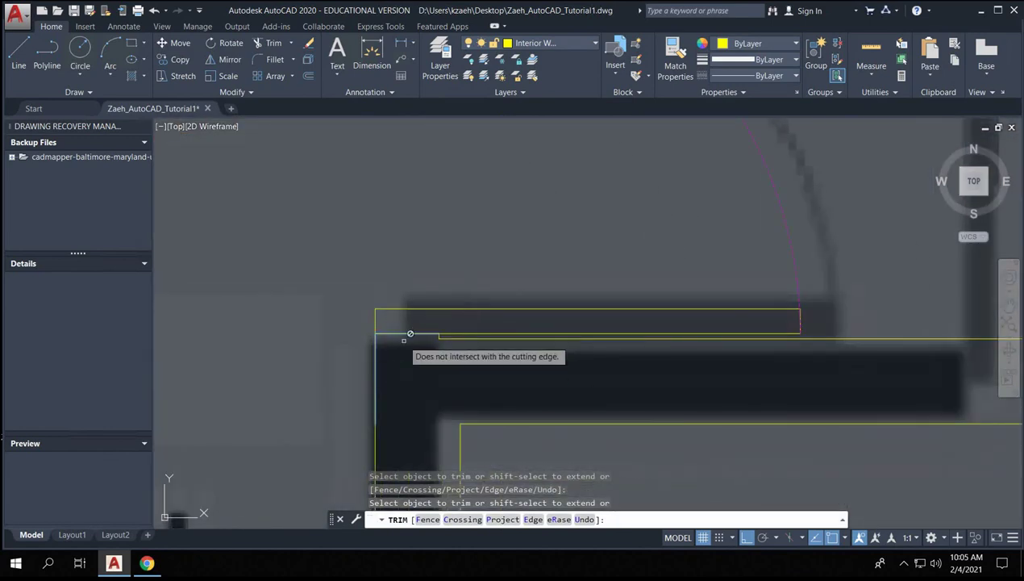
key(Escape)
key(Escape)
scroll(472, 319, down, 4)
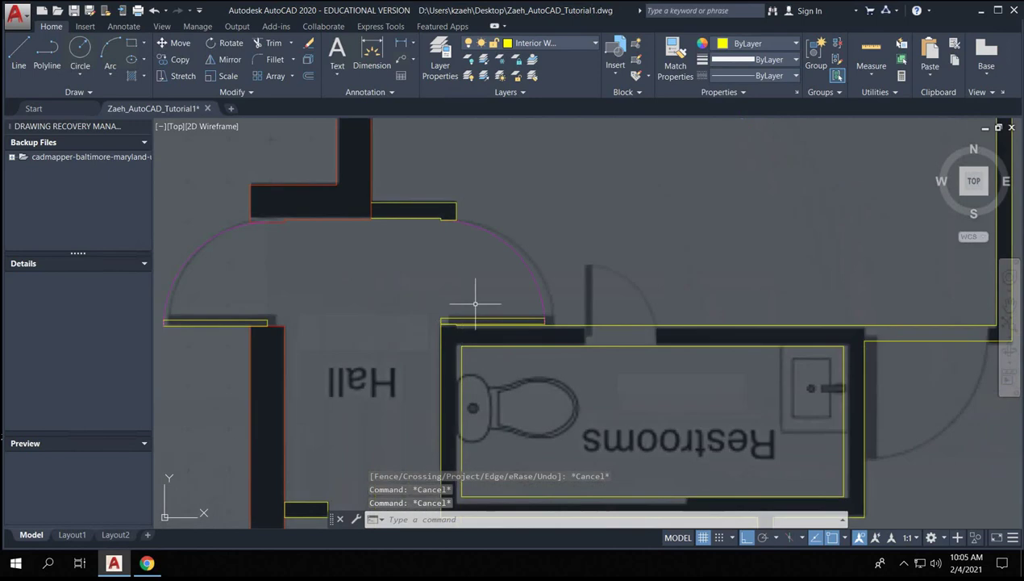
scroll(434, 250, down, 5)
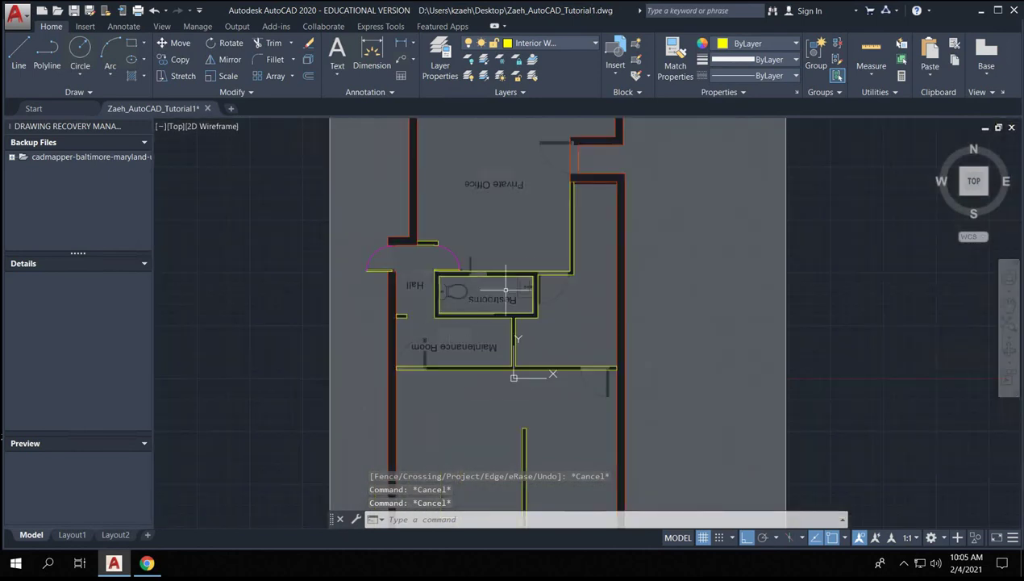
- Select the Hall door arc and leaf and copy them from the jamb corner
scroll(398, 375, down, 5)
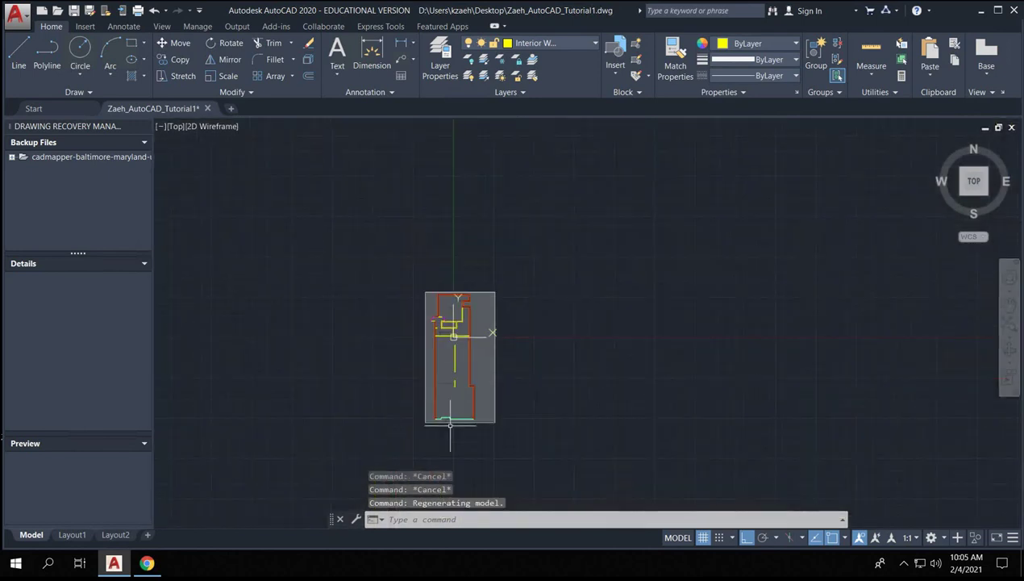
scroll(450, 425, up, 7)
middle_drag(441, 187, 469, 370)
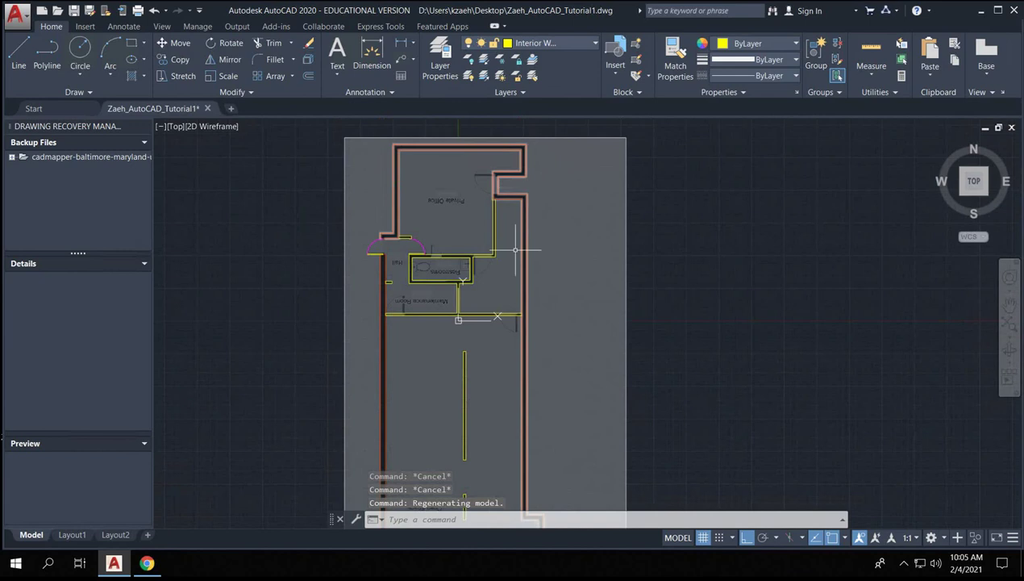
scroll(395, 256, up, 6)
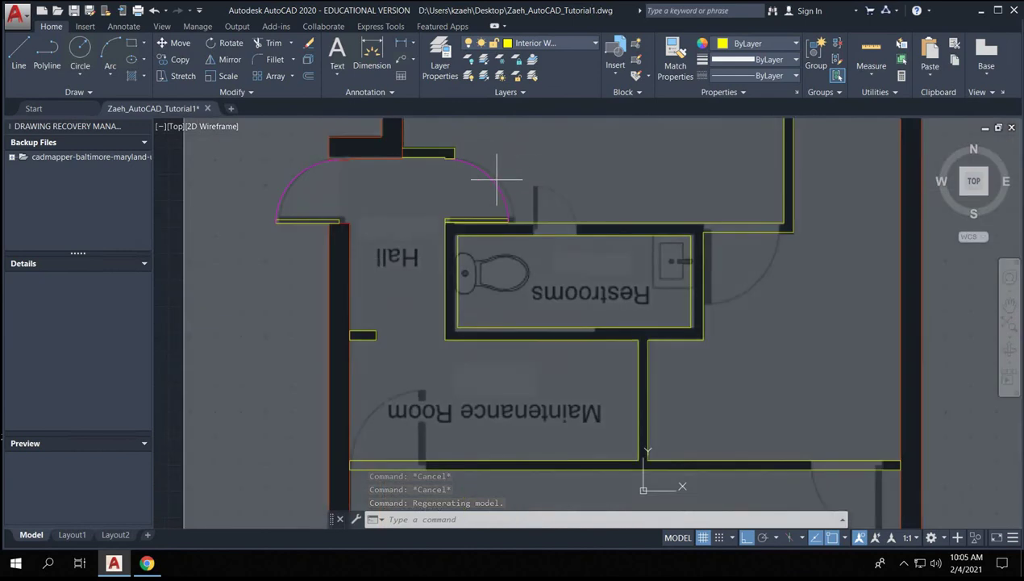
click(497, 179)
click(463, 191)
key(Return)
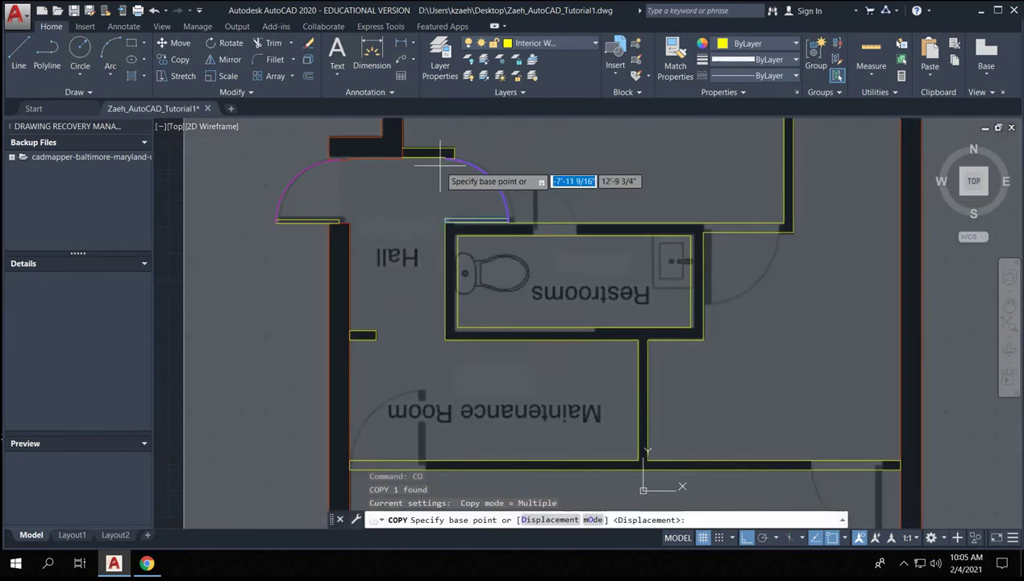
click(454, 155)
- Place door copies in the Restrooms doorway and at the Private Office opening
middle_drag(624, 187, 484, 344)
scroll(486, 343, up, 5)
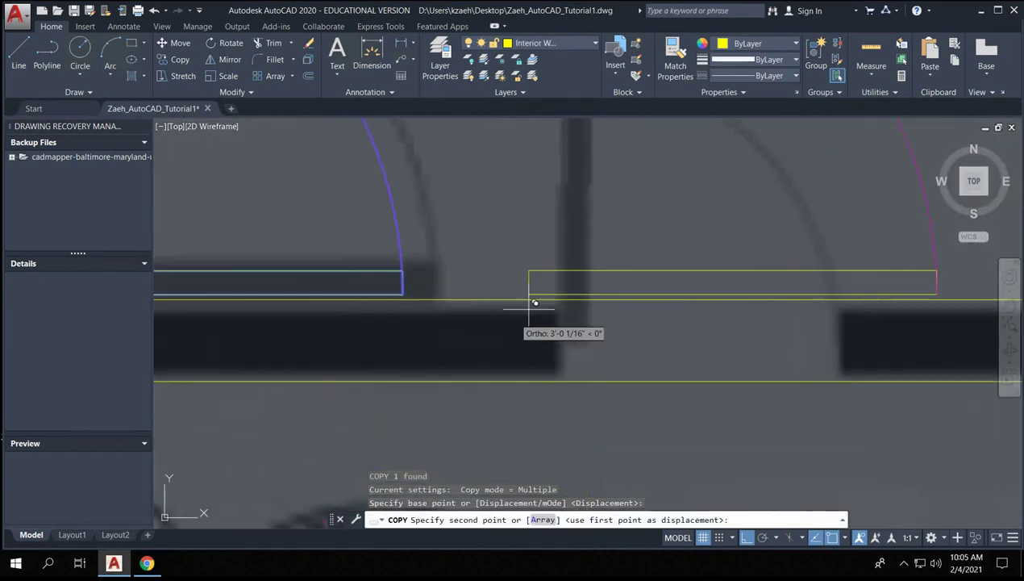
click(570, 285)
scroll(538, 263, down, 5)
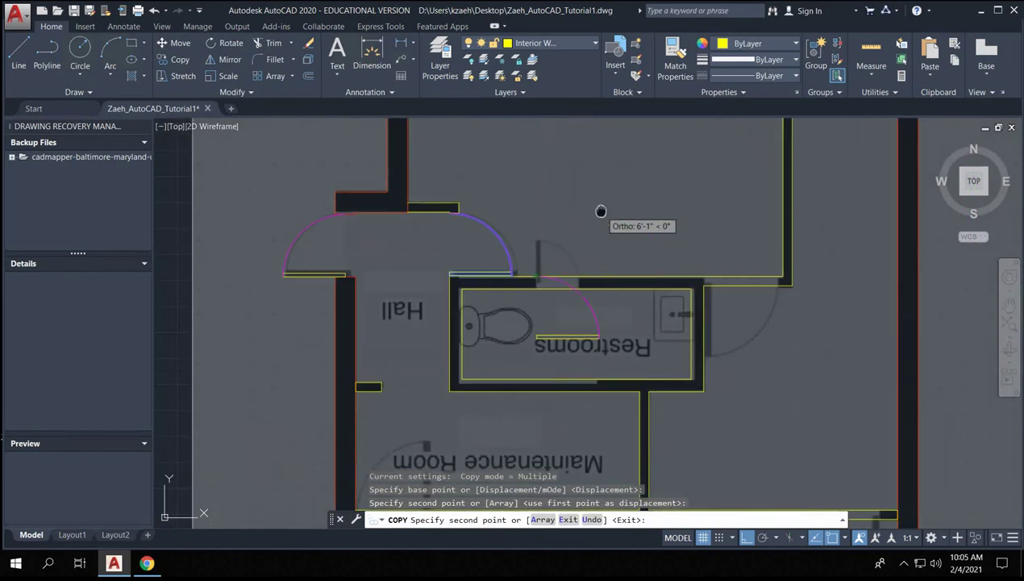
middle_drag(599, 213, 581, 449)
scroll(748, 270, up, 2)
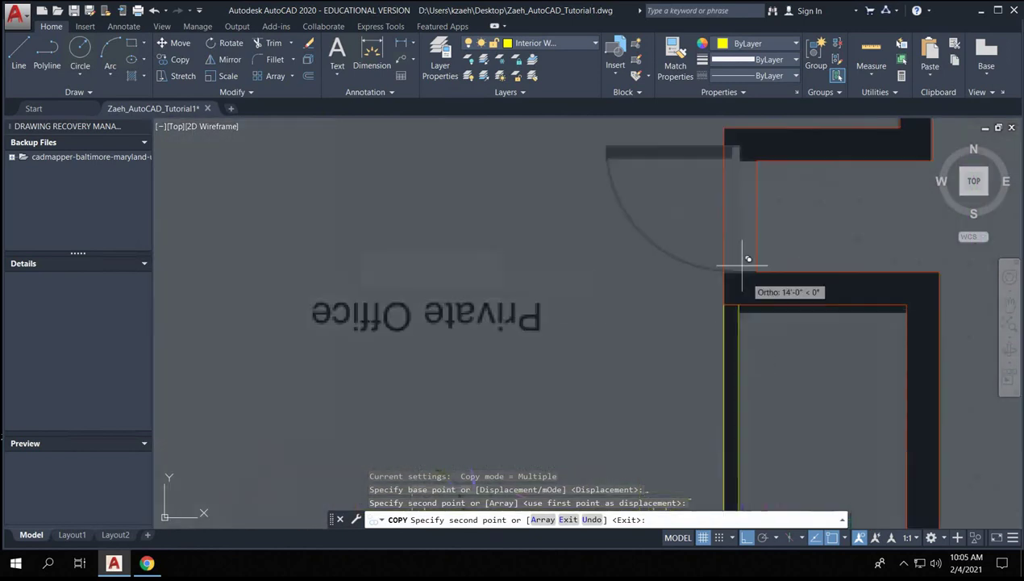
click(707, 158)
- Place further door copies at the right wall junction and the Maintenance Room wall
scroll(663, 217, down, 6)
middle_drag(597, 330, 637, 270)
scroll(695, 288, up, 5)
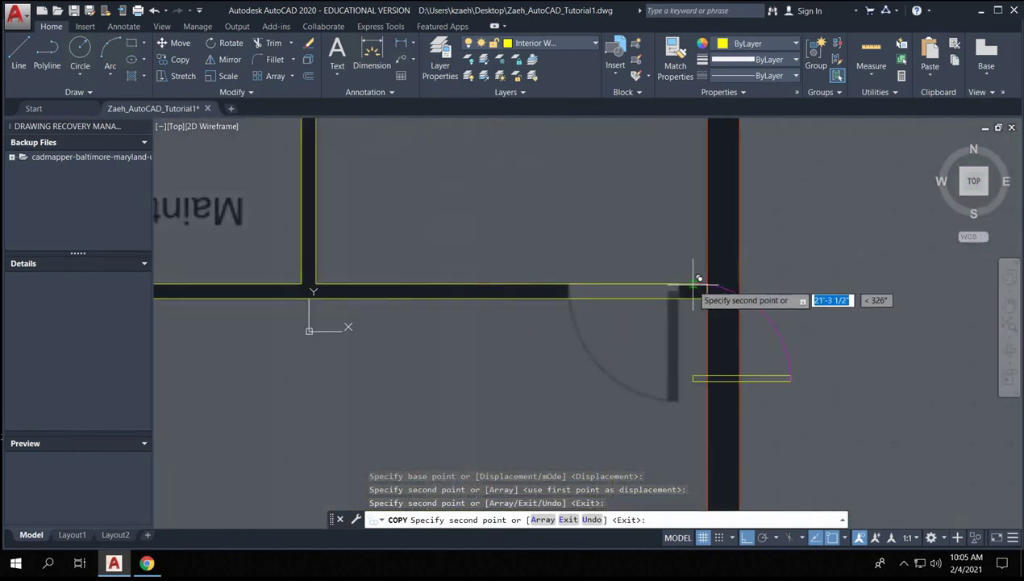
click(671, 288)
scroll(672, 289, down, 4)
middle_drag(556, 331, 522, 345)
scroll(522, 345, up, 3)
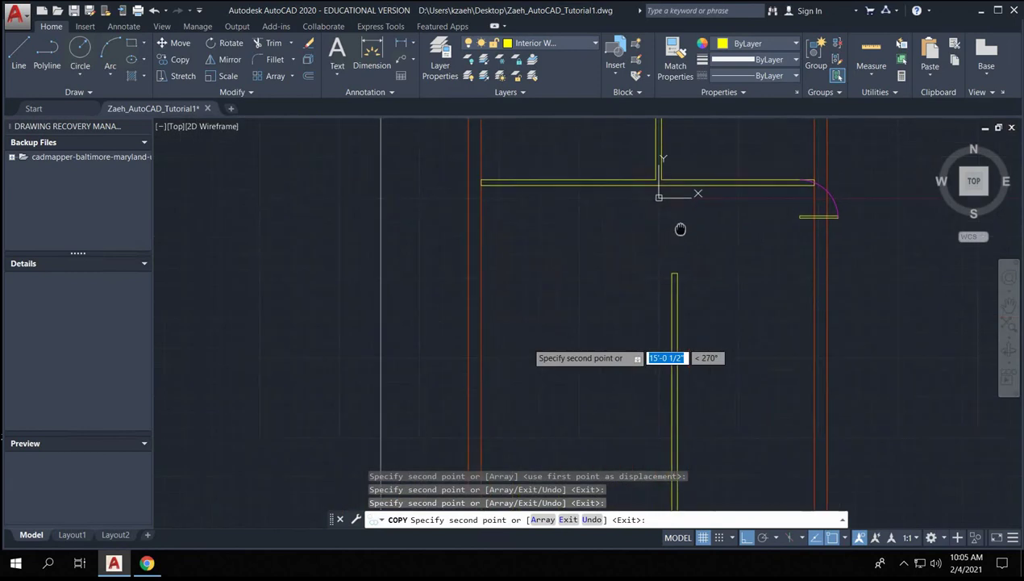
scroll(540, 199, down, 3)
click(561, 229)
scroll(575, 313, up, 3)
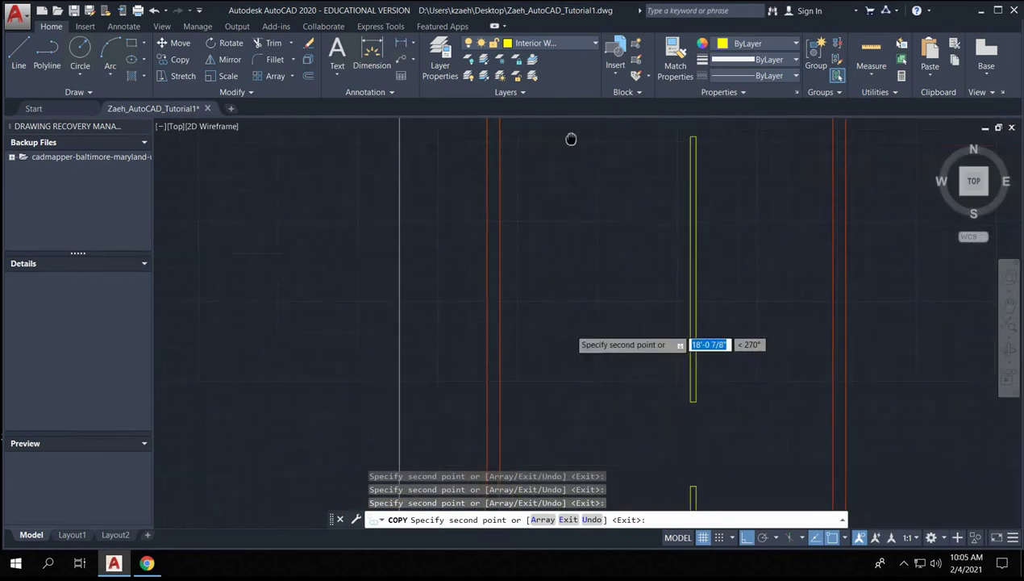
scroll(615, 146, up, 2)
middle_drag(615, 146, 628, 183)
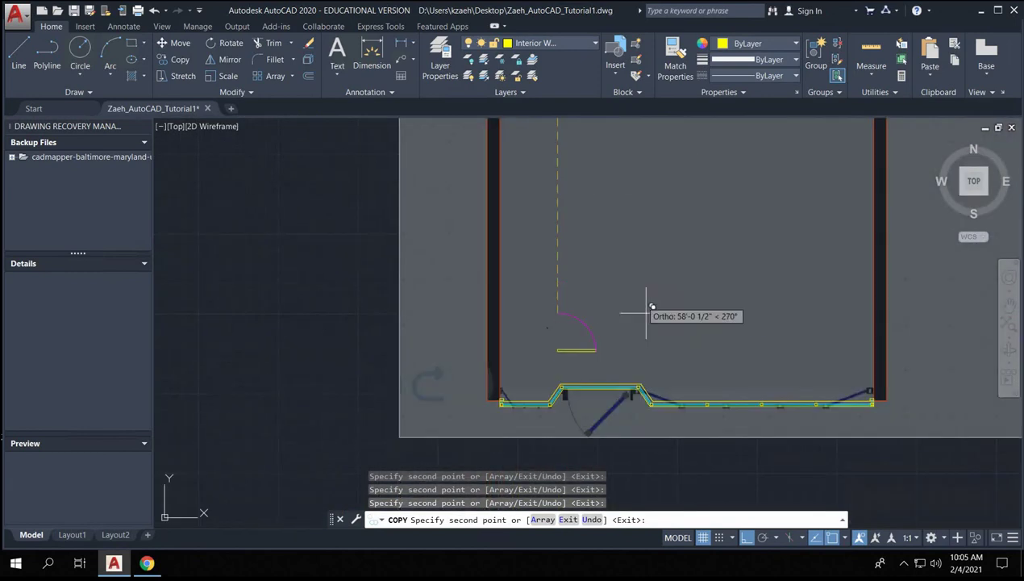
key(Escape)
key(Escape)
- Return to the Maintenance Room and select the door copy below it
middle_drag(507, 379, 594, 279)
scroll(578, 404, up, 1)
scroll(583, 232, down, 1)
middle_drag(583, 233, 532, 354)
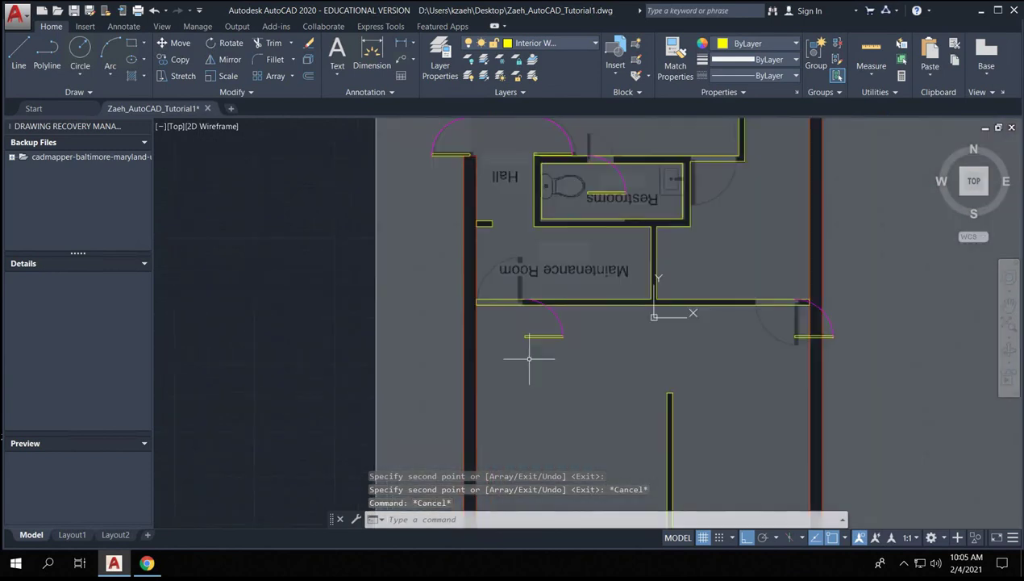
scroll(542, 330, up, 2)
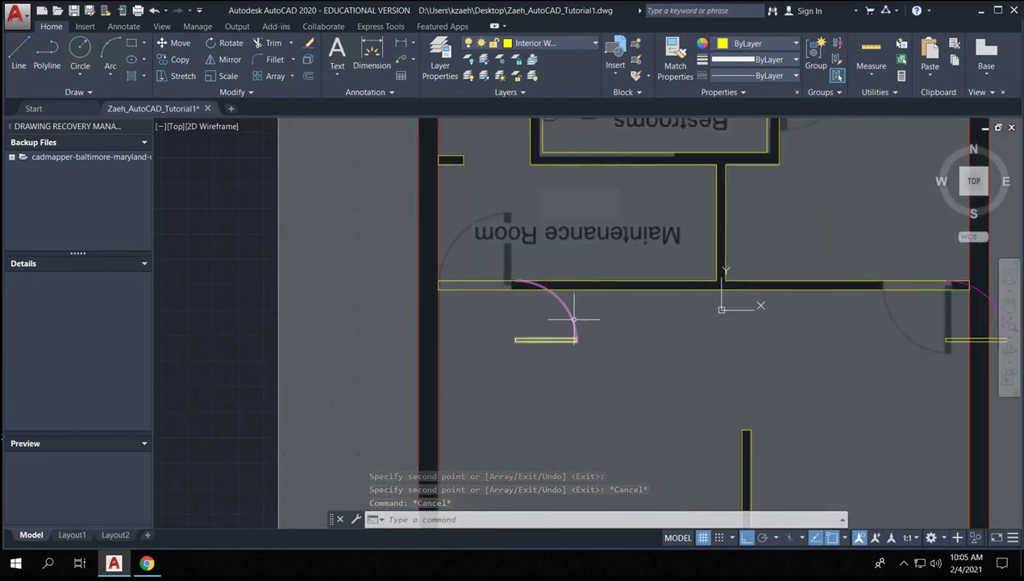
click(574, 318)
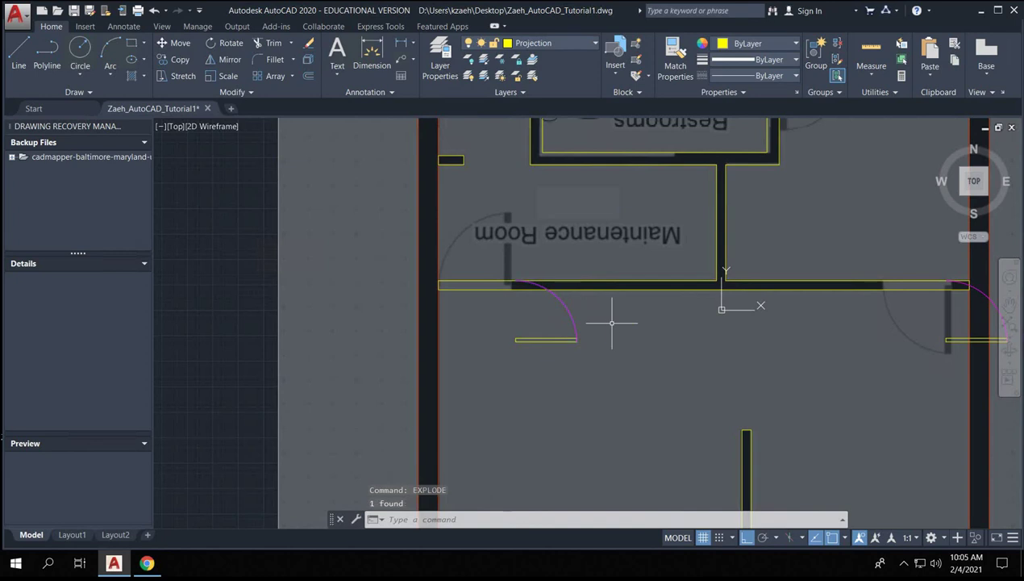
- Draw a vertical guide line up from the door leaf's outer end past the wall
scroll(574, 325, up, 5)
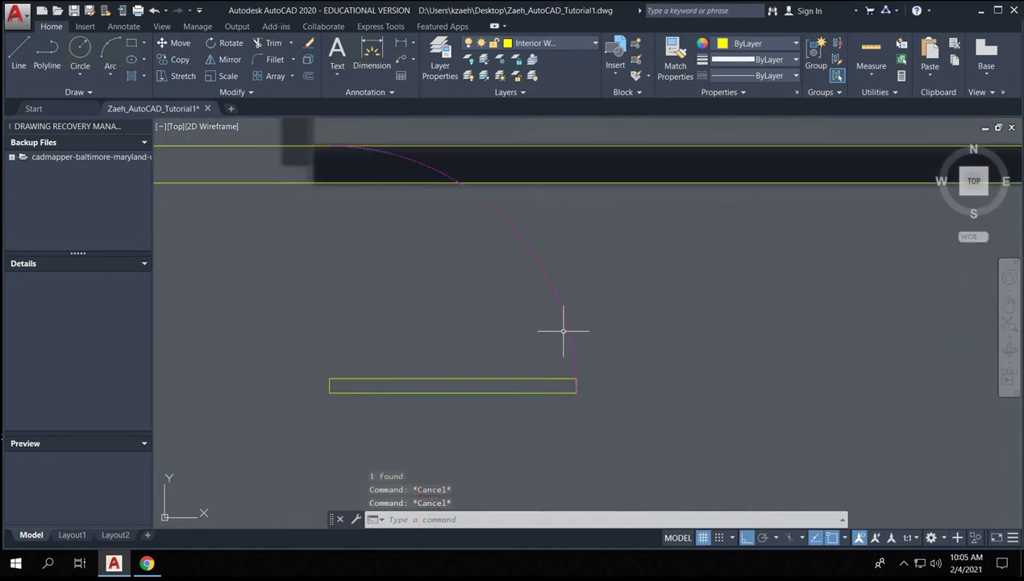
scroll(338, 323, down, 2)
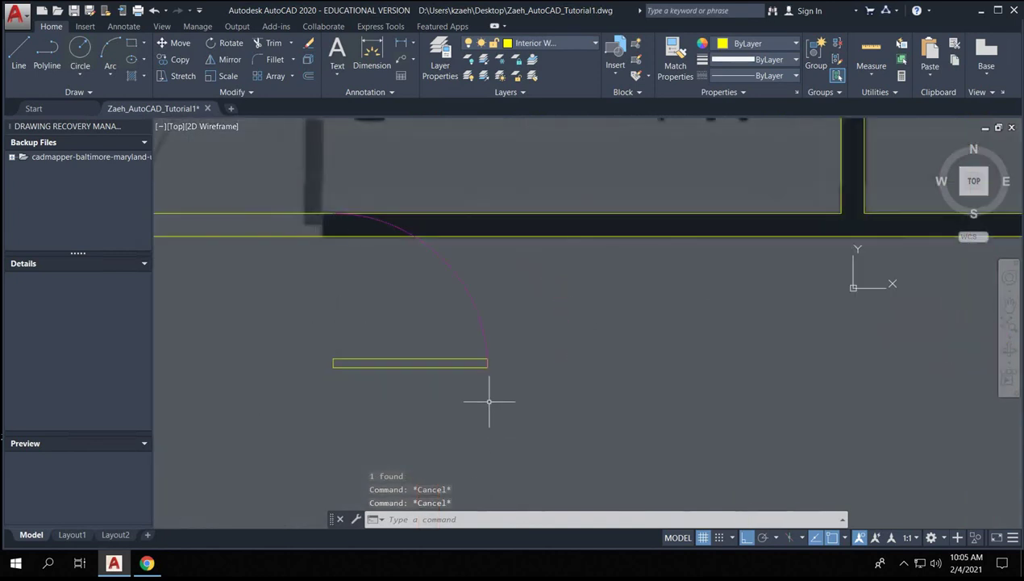
text(l)
key(Return)
click(488, 363)
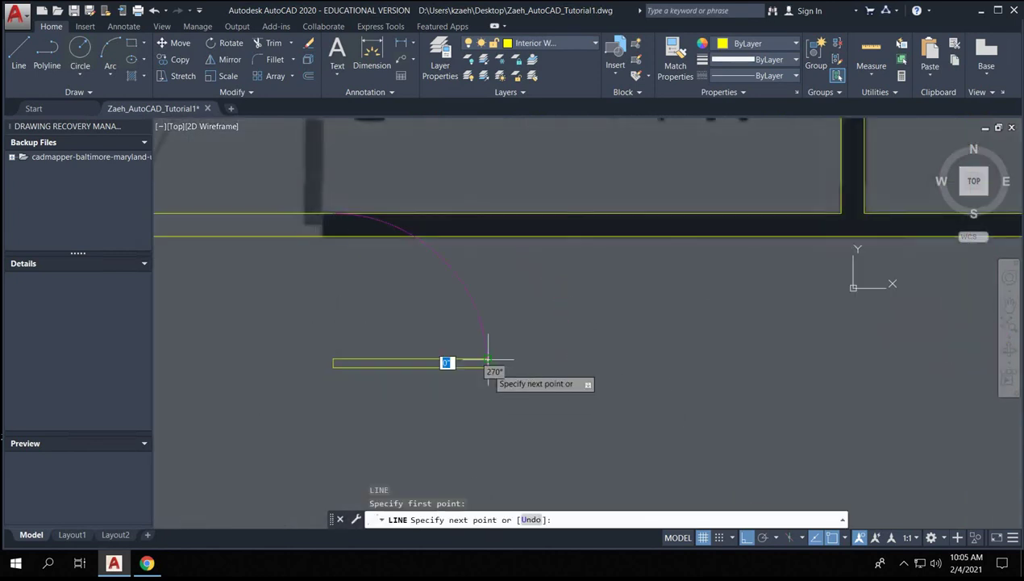
click(487, 142)
key(Return)
- Copy the vertical guide line 3' to the left
click(493, 164)
click(484, 179)
text(c)
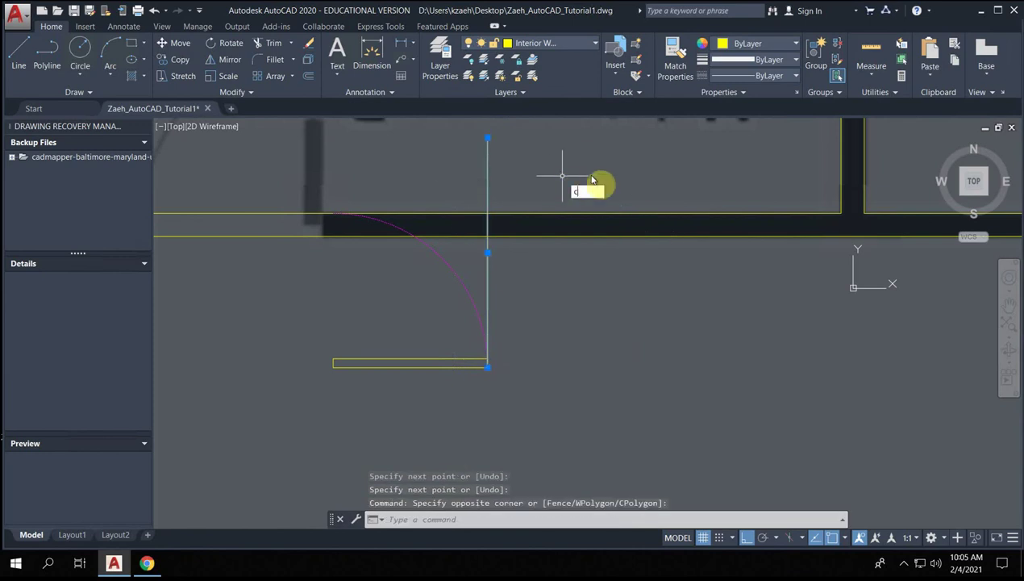
text(o)
key(Return)
click(596, 173)
text(3')
key(Return)
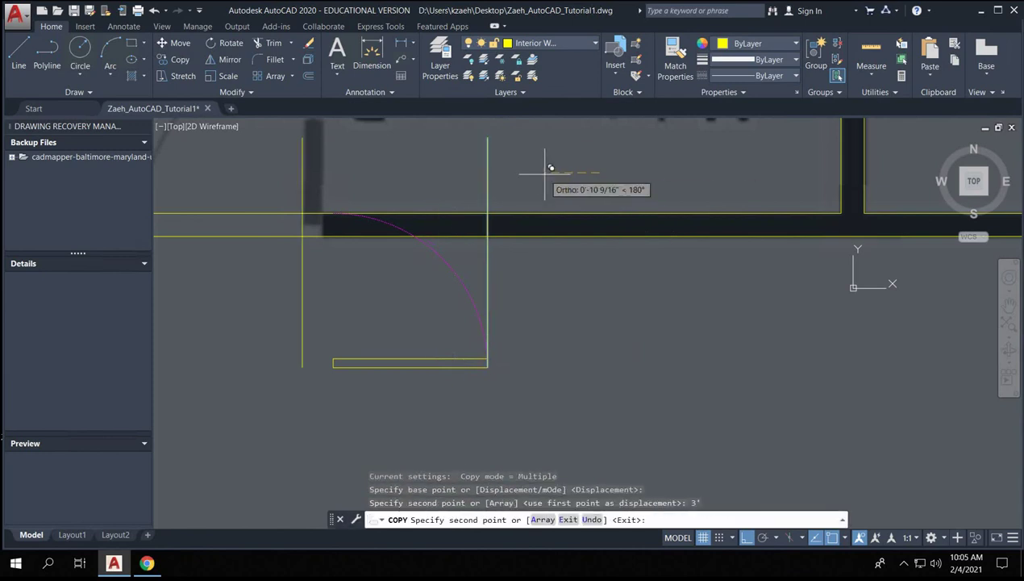
key(Escape)
key(Escape)
- Scale the door arc and leaf by reference so the leaf measures 3'
click(270, 187)
click(583, 435)
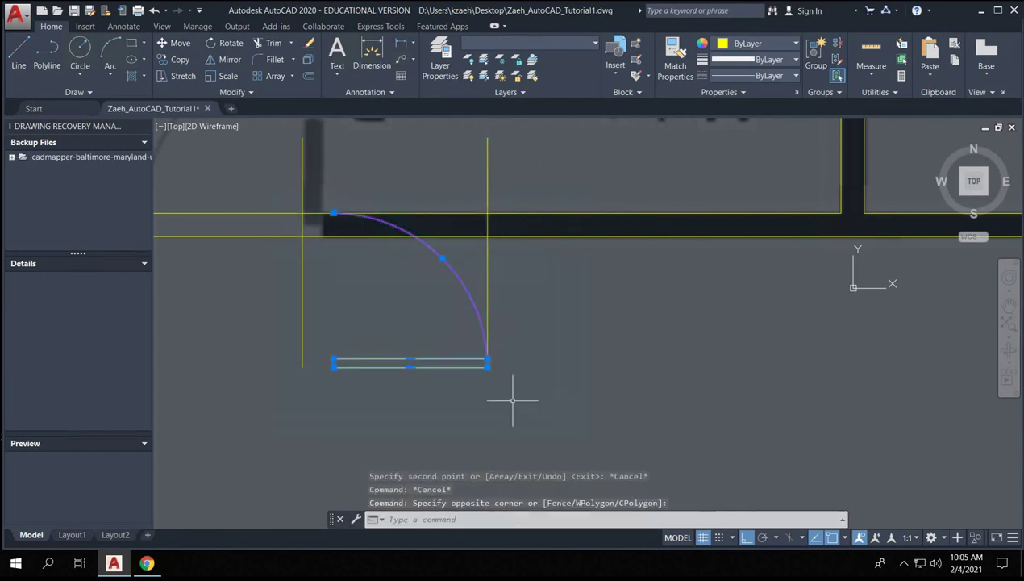
text(sc)
key(Return)
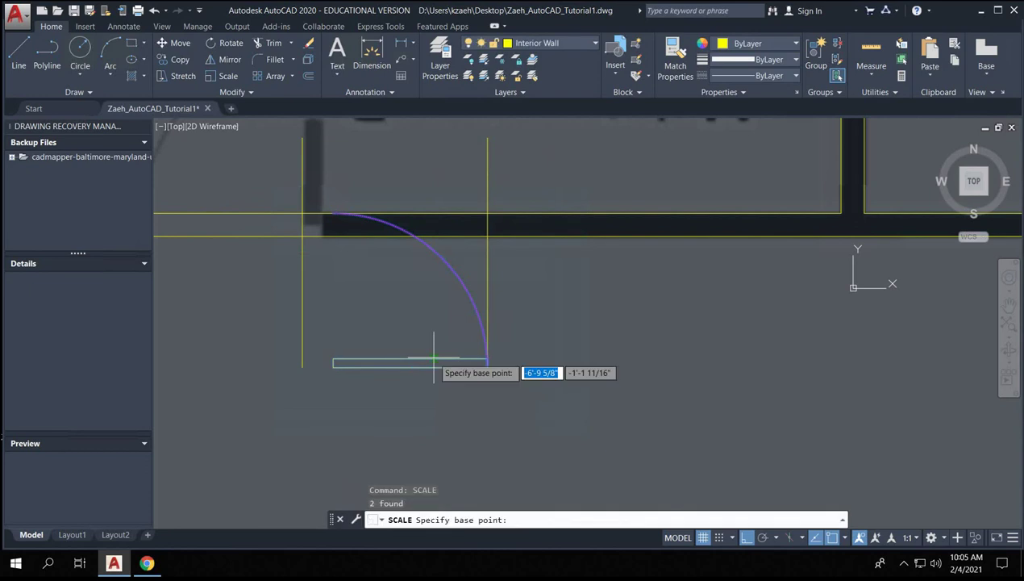
click(487, 363)
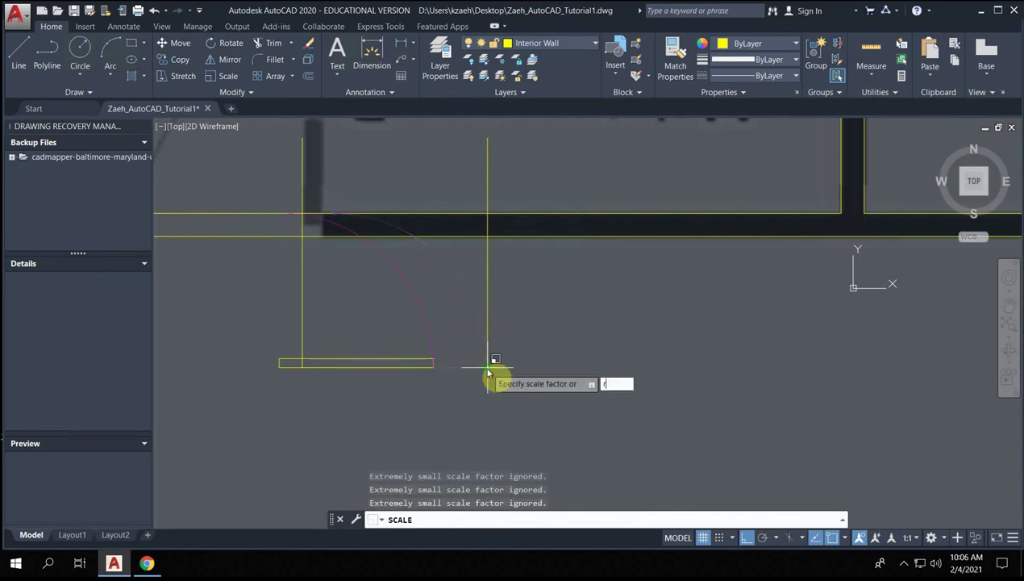
text(r)
key(Return)
click(488, 363)
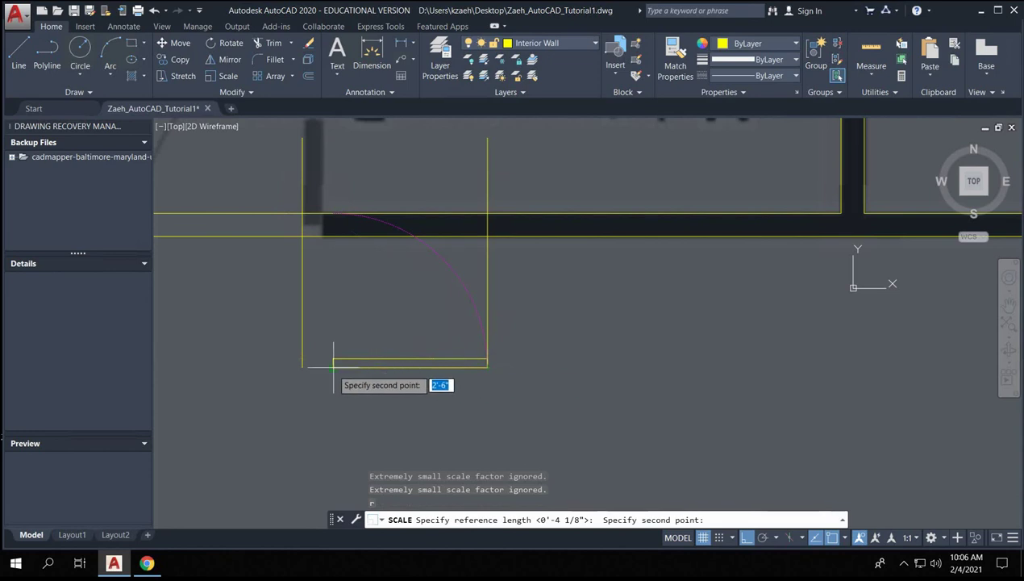
click(304, 363)
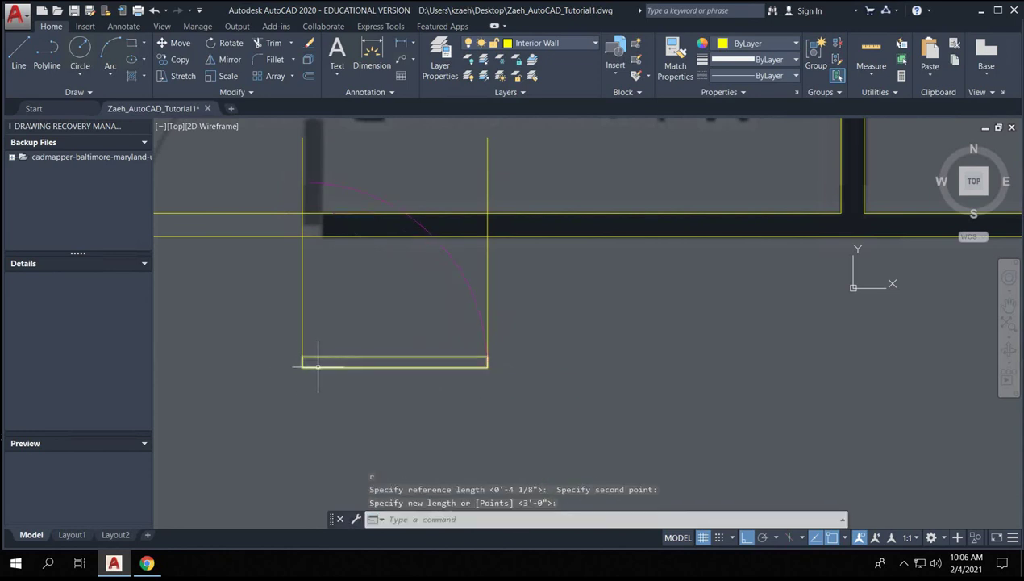
key(Return)
- Erase both guide lines and select the door to define it as a block
click(537, 184)
click(266, 162)
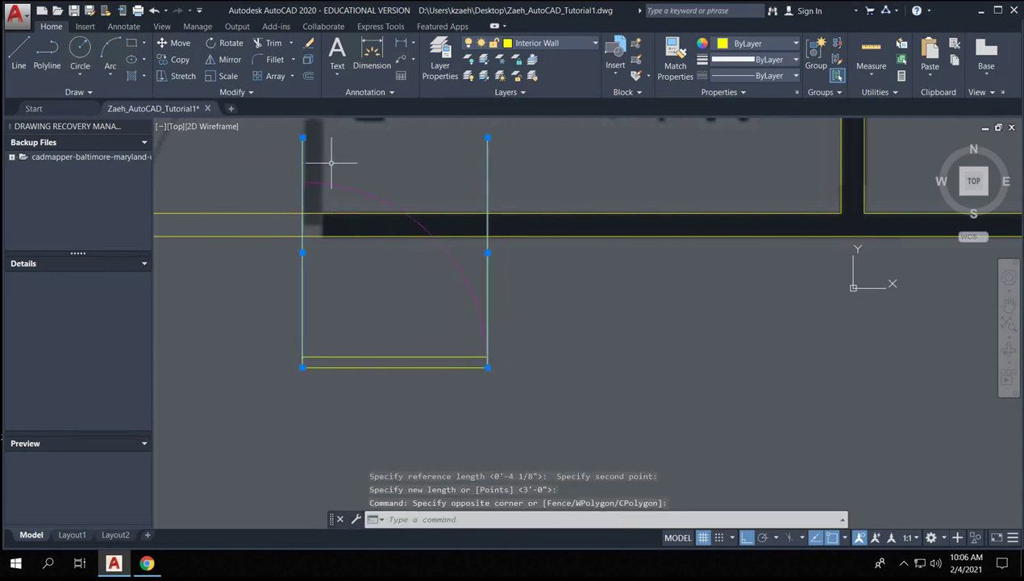
key(Delete)
click(297, 309)
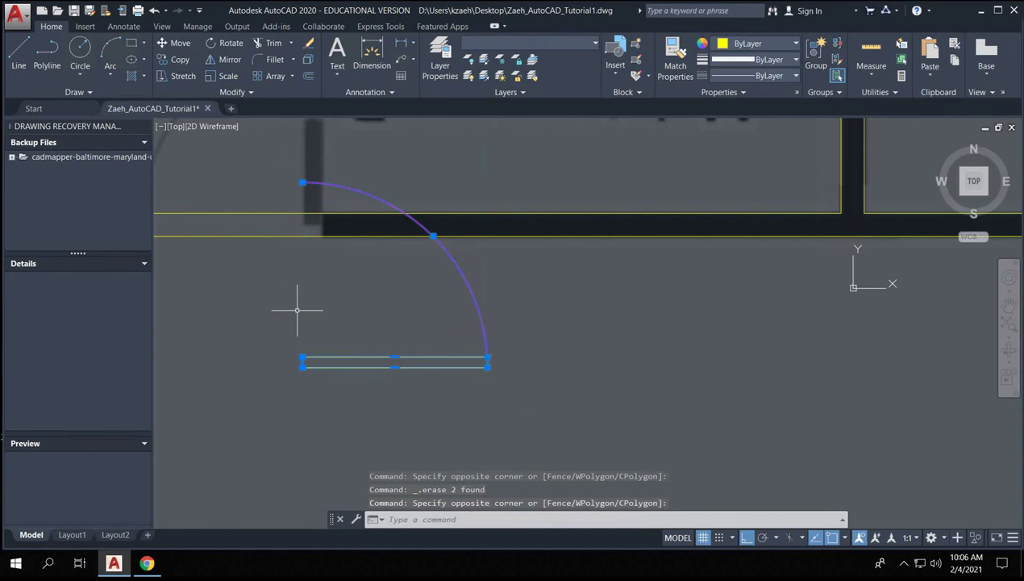
key(Return)
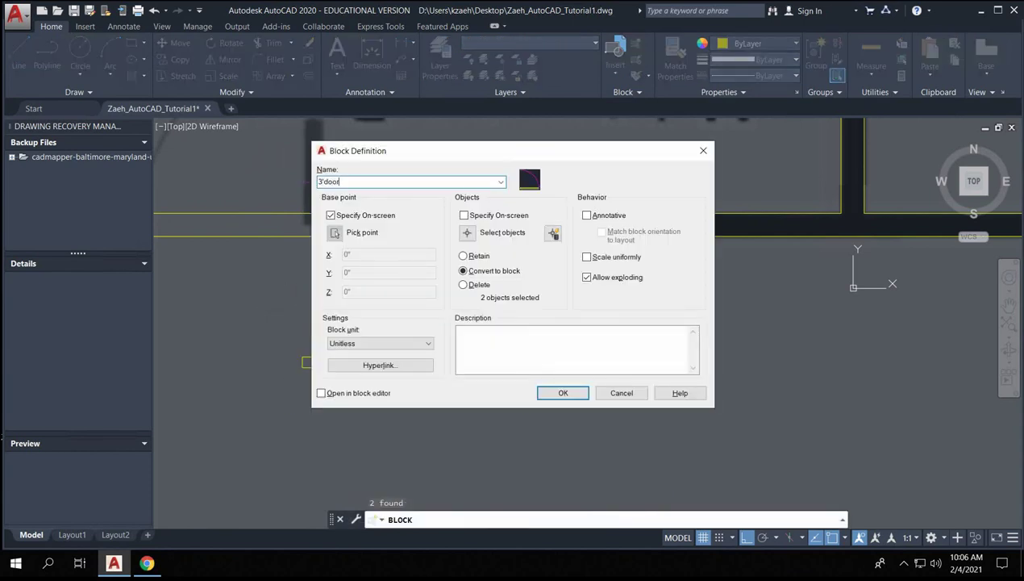
- Create the 3'door block with its base point at the door's corner
click(562, 393)
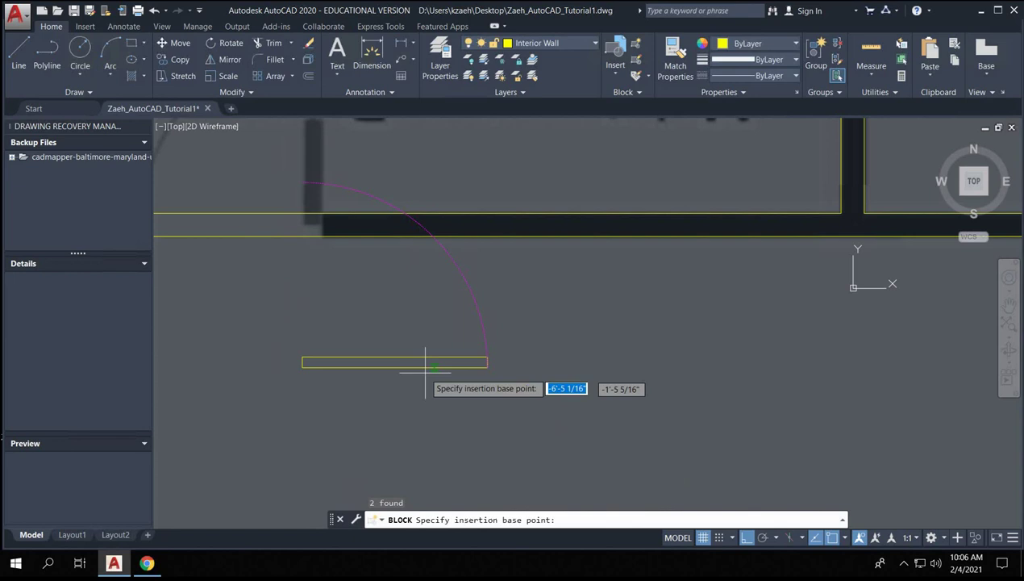
click(298, 357)
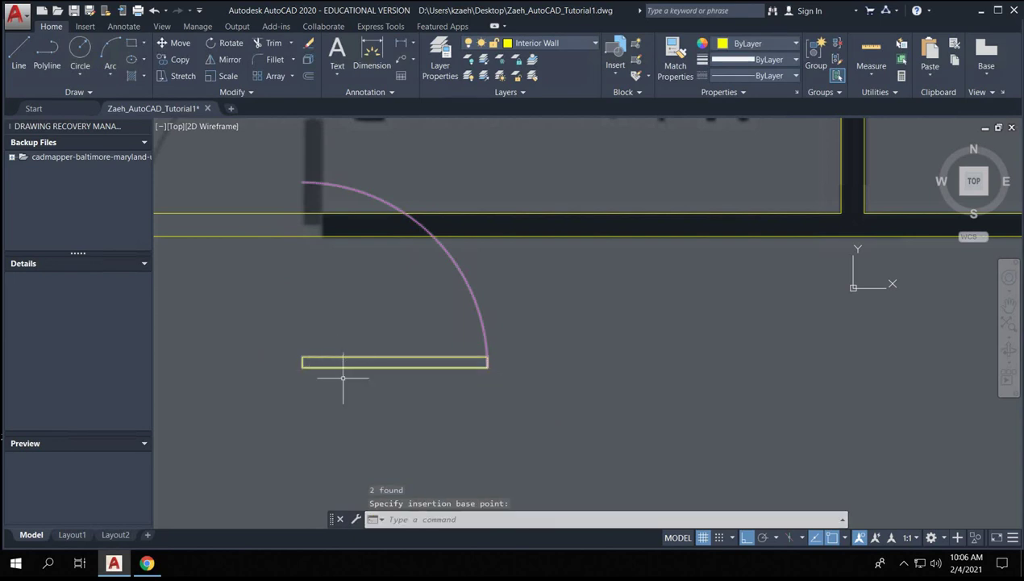
scroll(484, 351, down, 4)
- Rotate the door about its lower-left corner so the leaf stands vertical
click(526, 335)
click(465, 349)
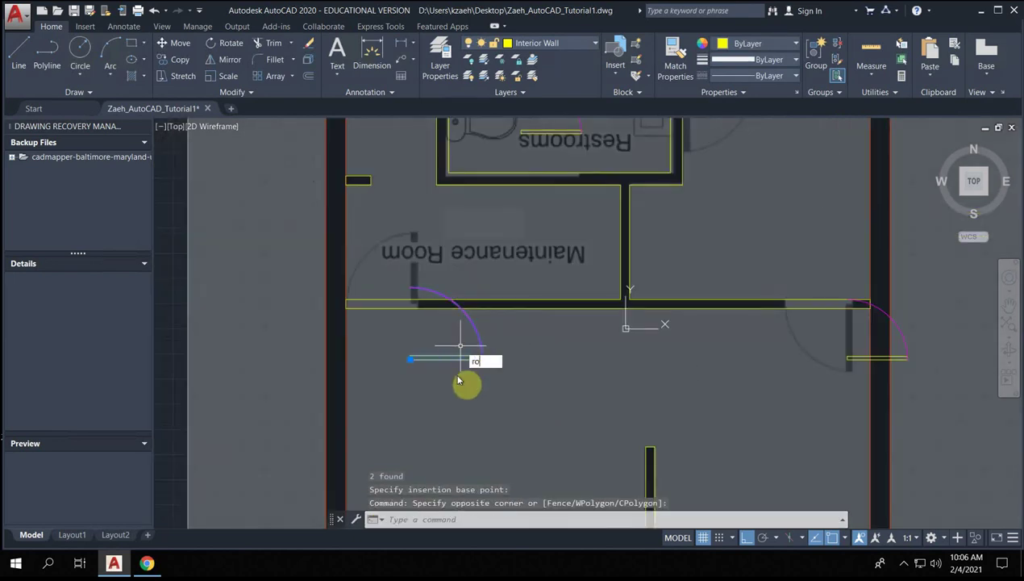
key(Return)
click(482, 357)
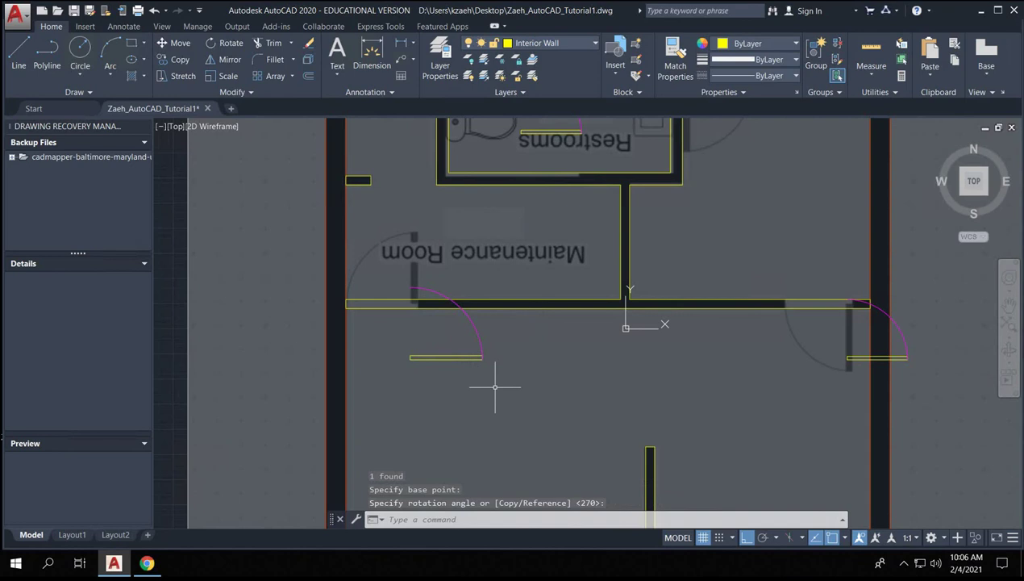
click(473, 369)
click(404, 331)
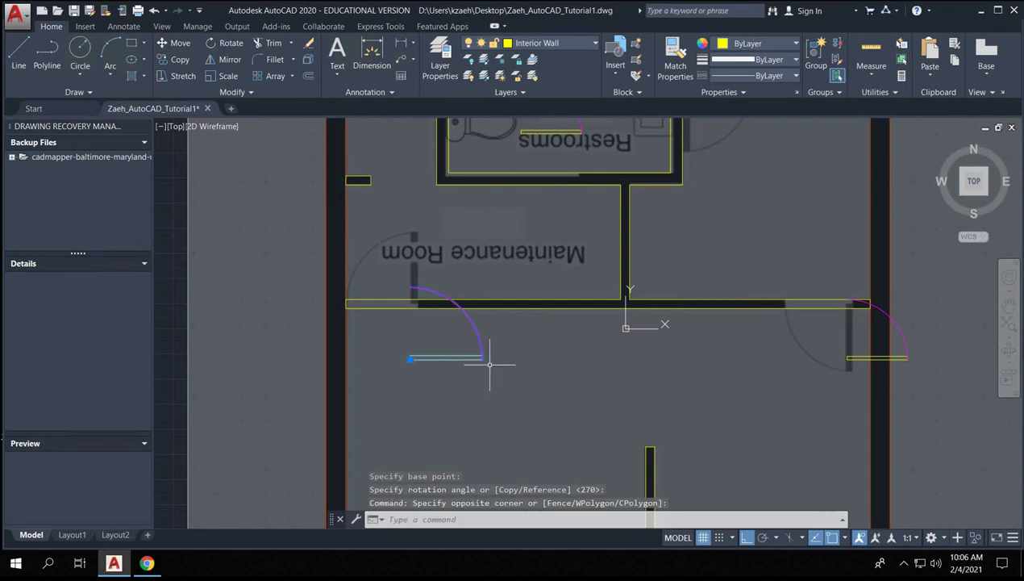
key(Return)
click(410, 358)
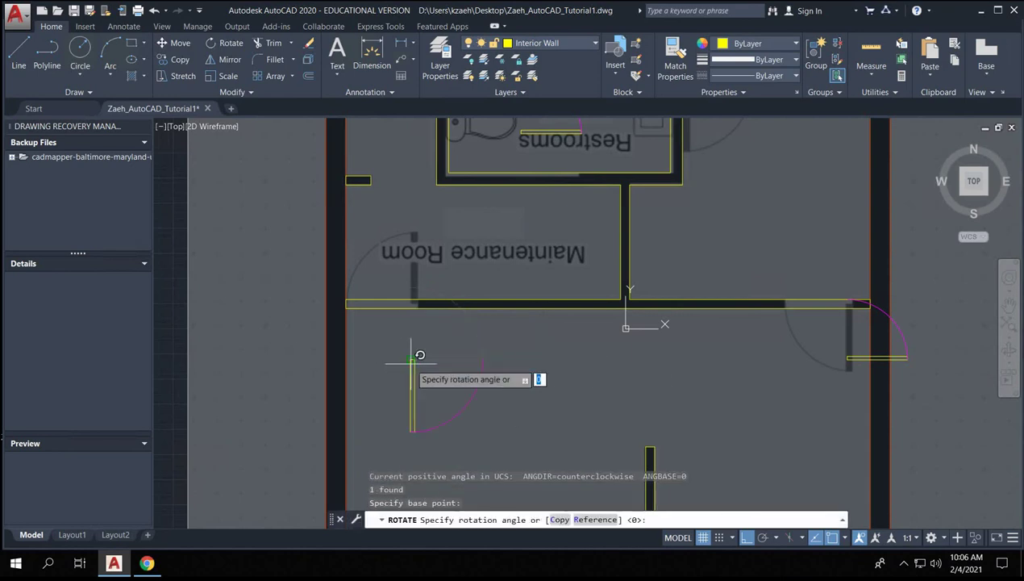
key(Return)
click(480, 407)
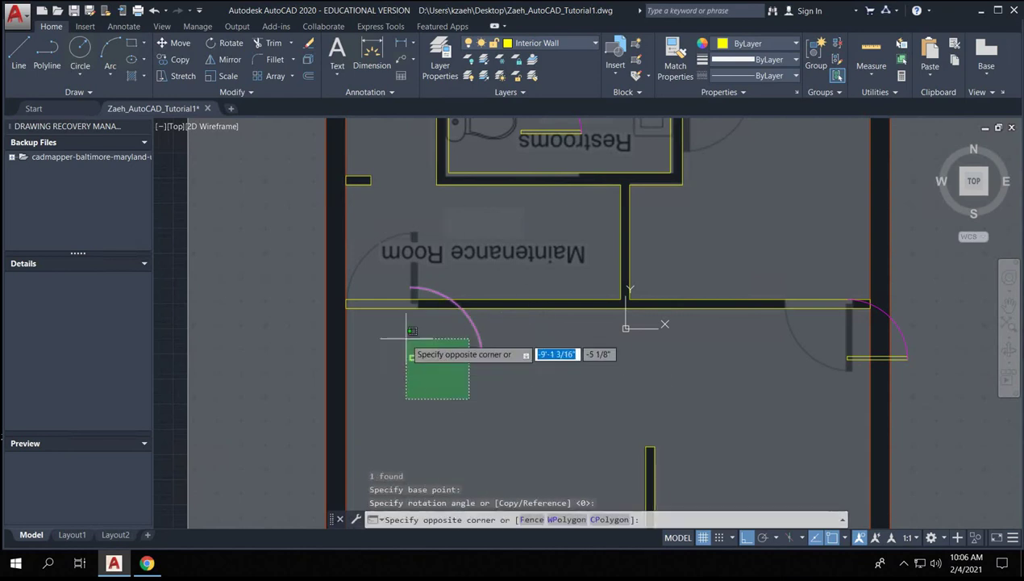
click(343, 347)
key(Return)
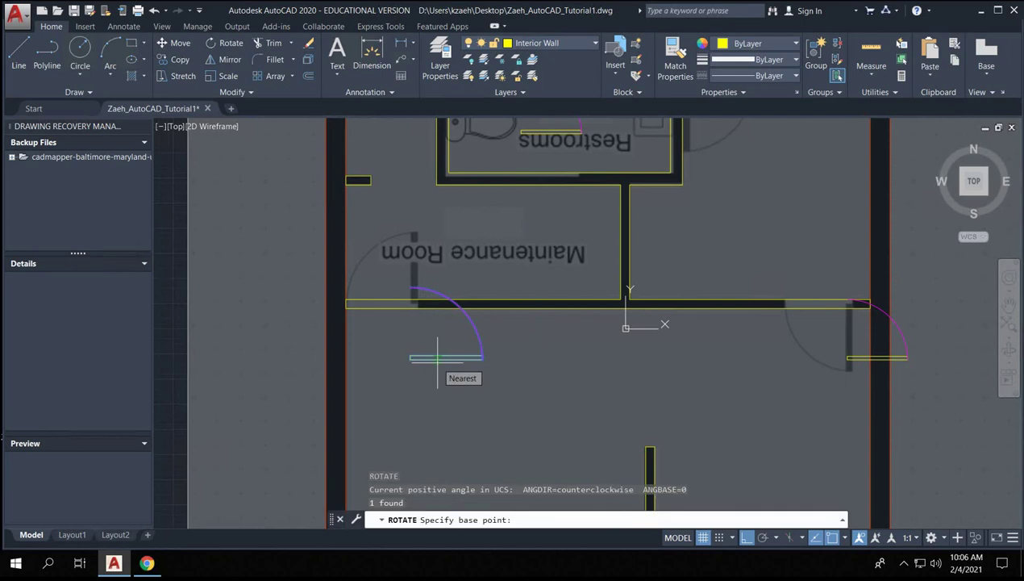
click(410, 358)
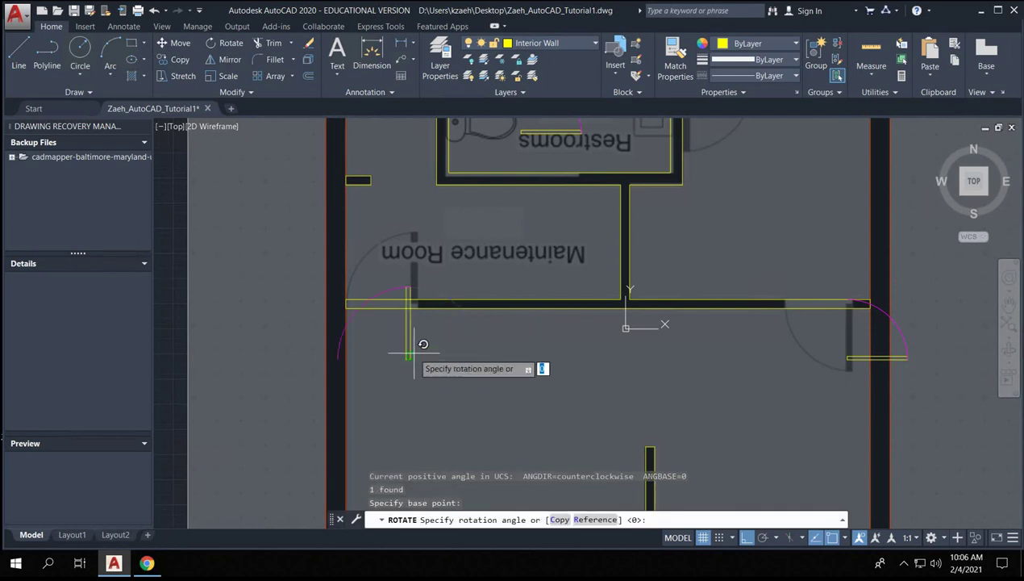
scroll(413, 260, up, 2)
click(410, 218)
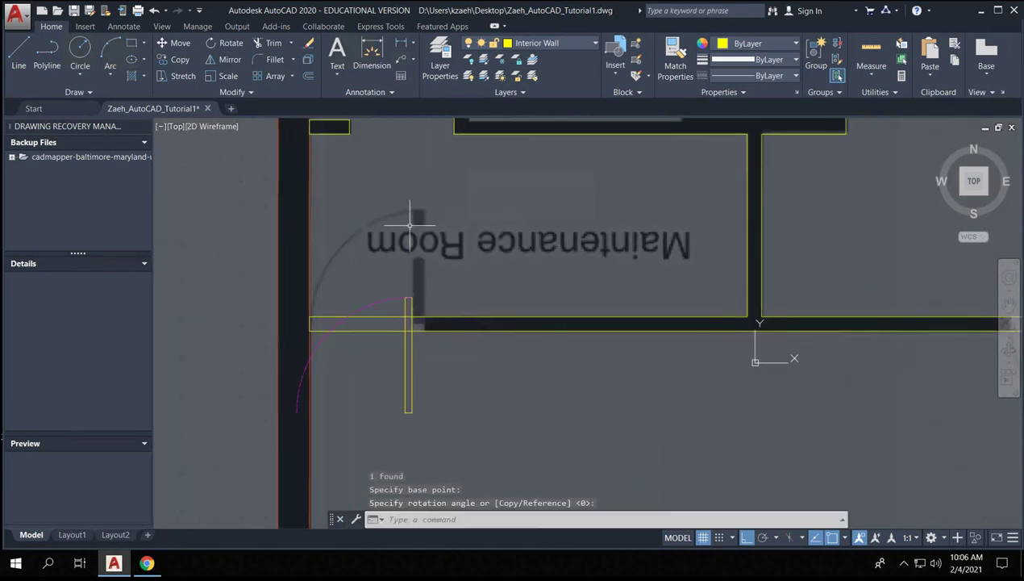
- Move the upright door by its lower end to the Maintenance Room wall opening corner
click(427, 383)
click(358, 395)
text(m)
key(Return)
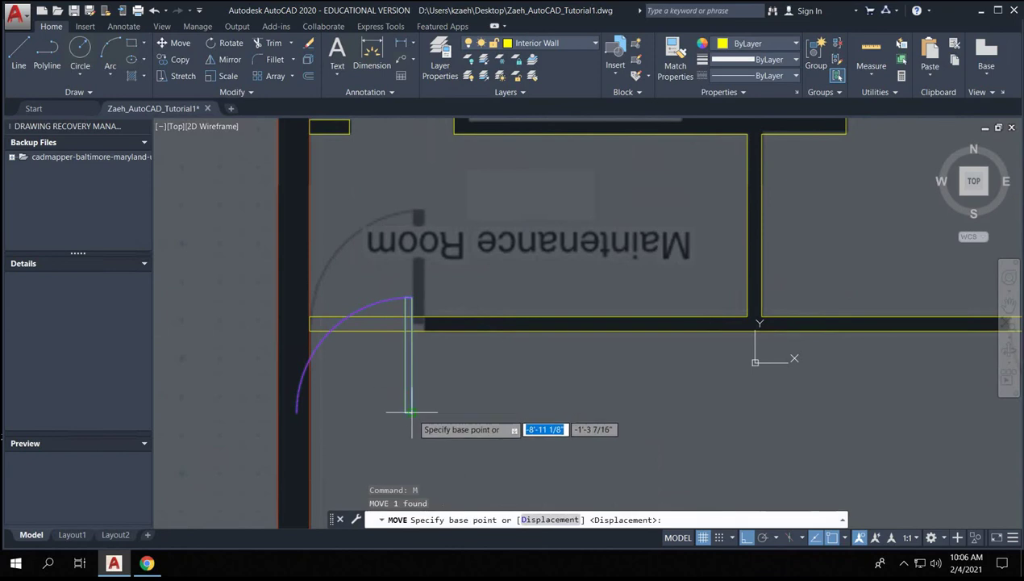
click(410, 412)
scroll(391, 319, up, 3)
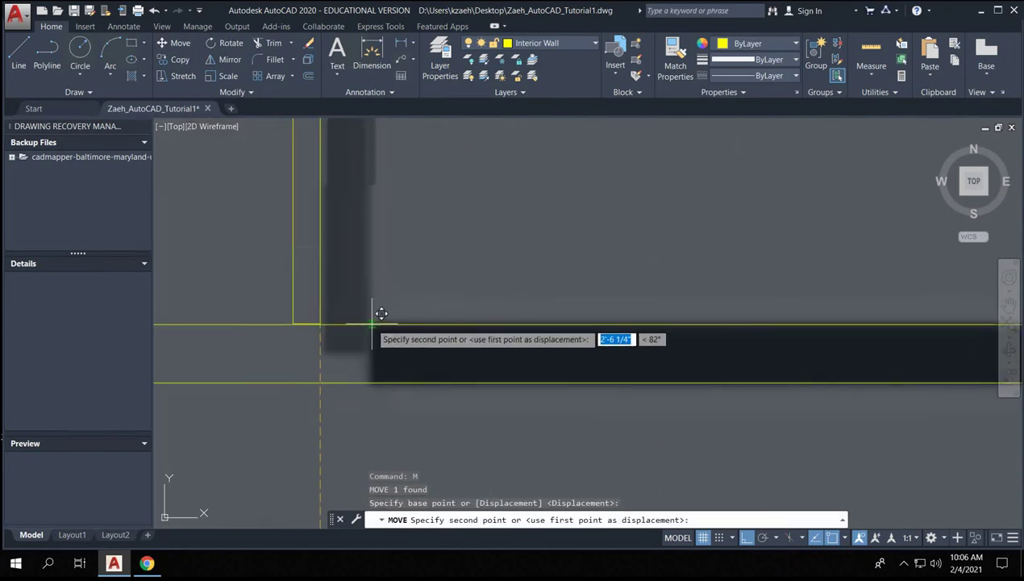
click(373, 324)
scroll(372, 323, down, 5)
scroll(354, 320, up, 6)
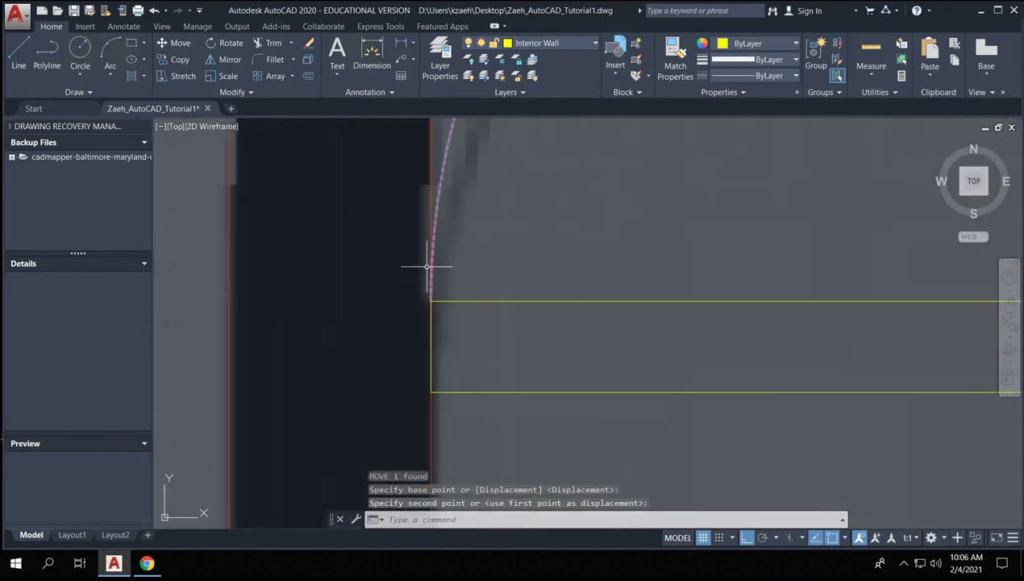
click(492, 201)
scroll(476, 198, down, 5)
key(Escape)
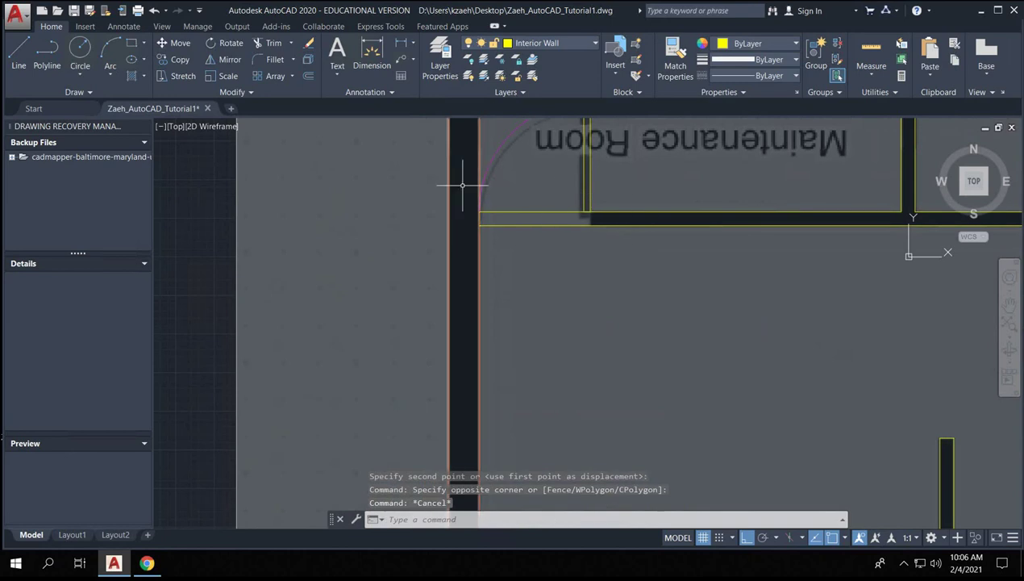
scroll(457, 168, up, 4)
middle_drag(512, 180, 474, 249)
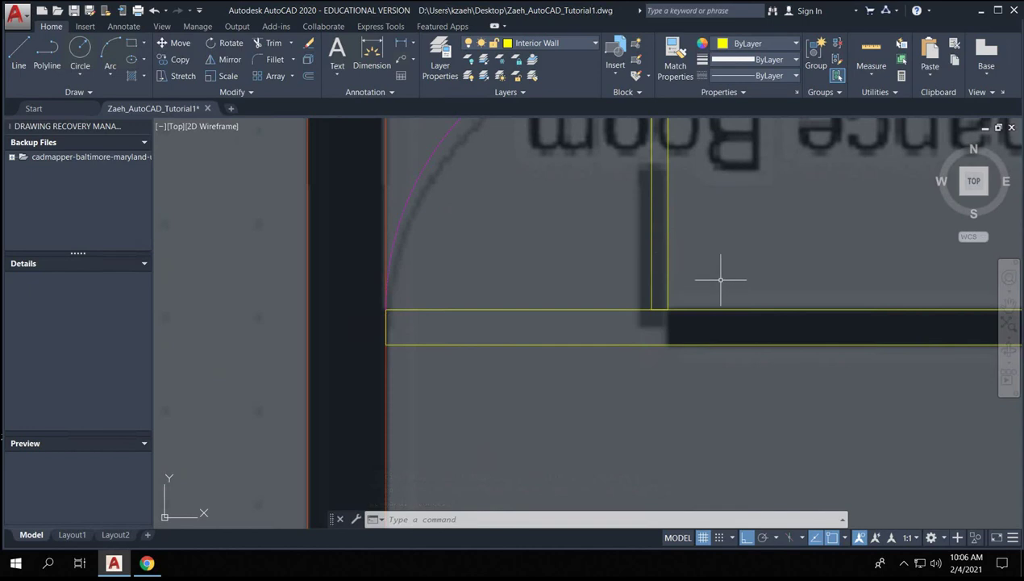
- Draw a short closing line across the wall corner and trim the wall edge at it
text(l)
key(Return)
click(668, 309)
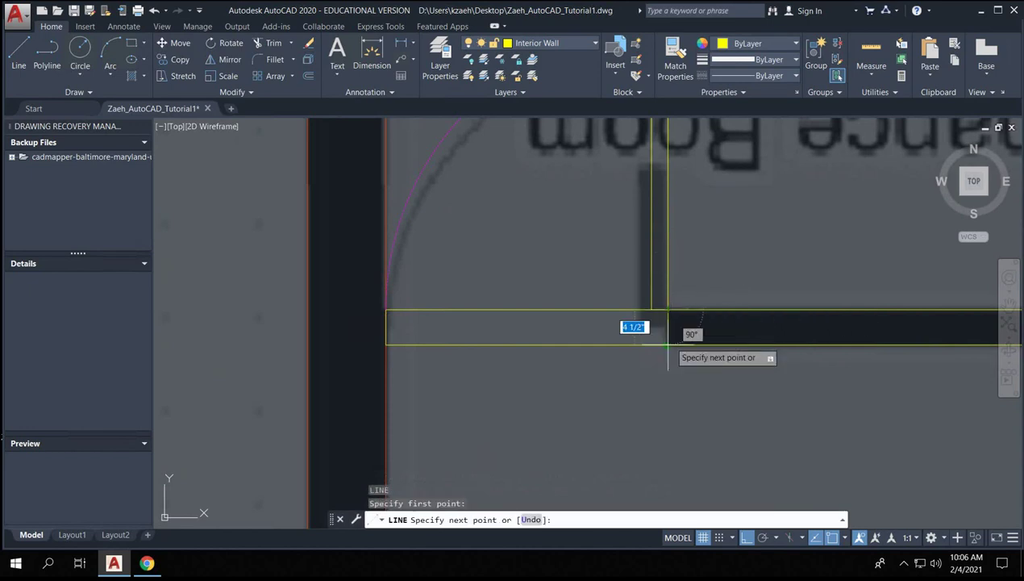
click(668, 345)
key(Return)
drag(677, 327, 654, 329)
text(tr)
key(Return)
click(622, 287)
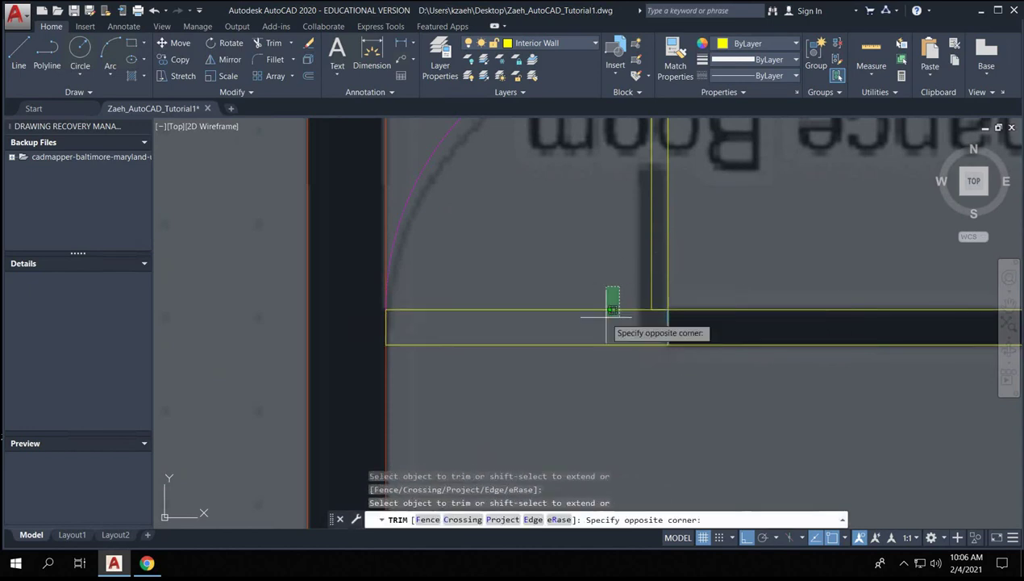
click(606, 322)
scroll(605, 355, down, 5)
key(Escape)
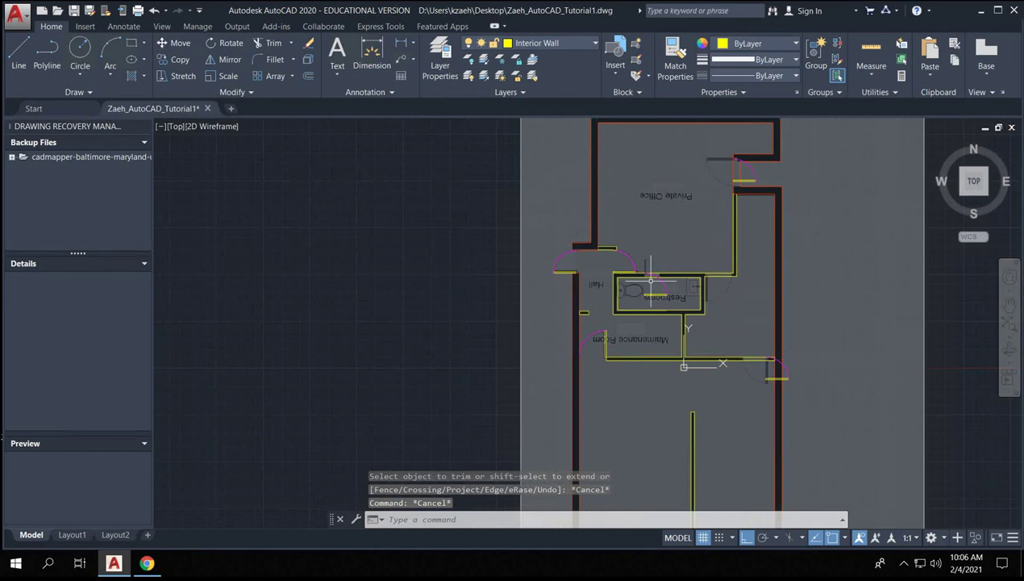
- Rotate the Restrooms door leaf upright about its end
scroll(645, 290, up, 4)
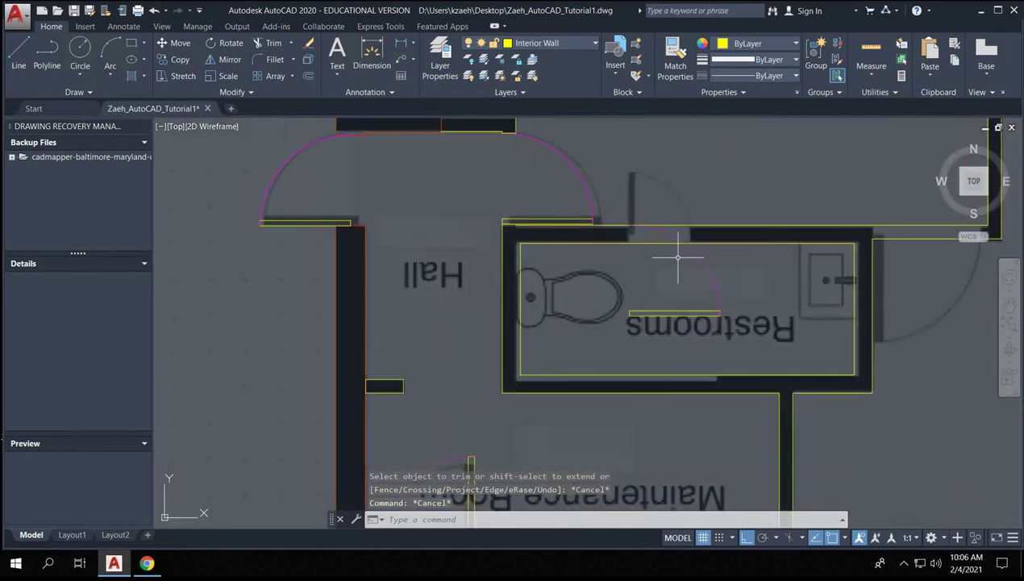
click(683, 289)
text(ro)
key(Return)
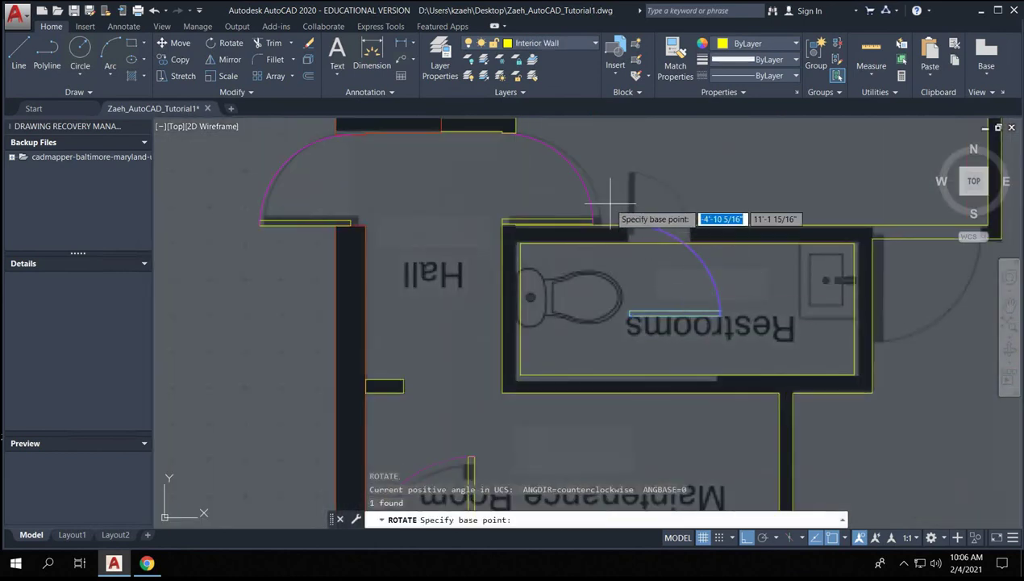
click(631, 224)
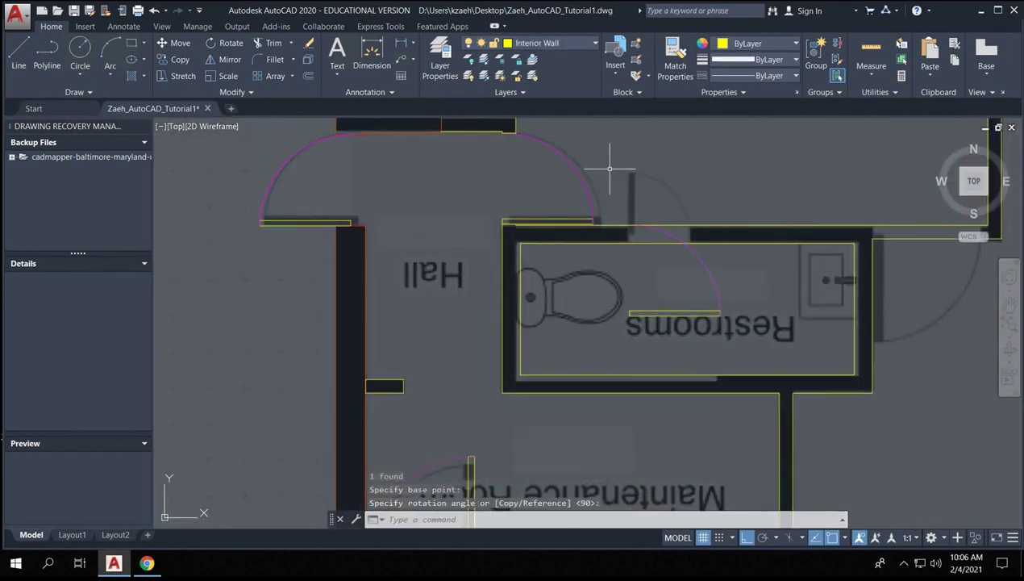
click(720, 292)
click(786, 283)
click(663, 316)
key(Return)
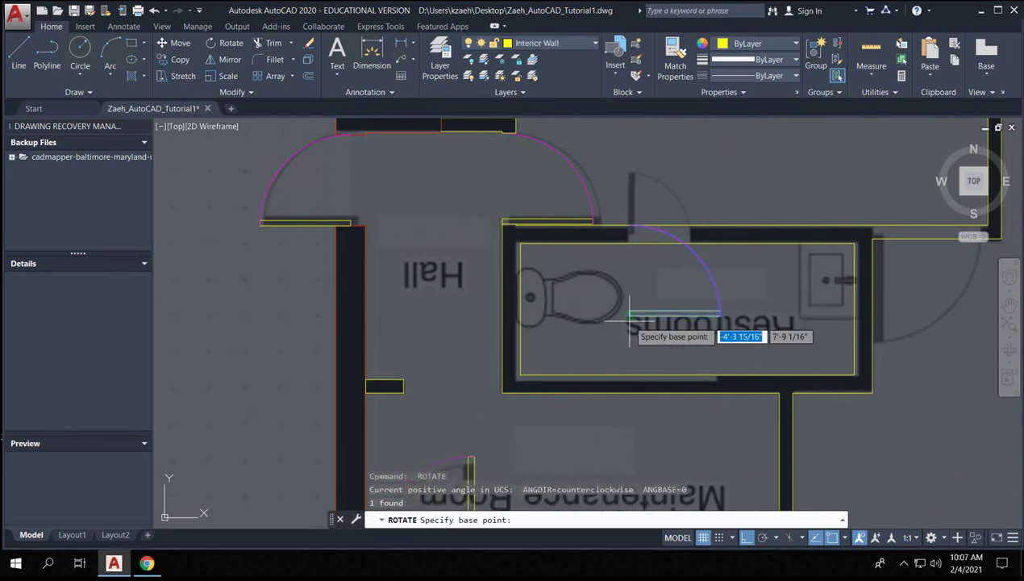
click(720, 313)
click(651, 137)
- Move the upright door leaf into the opening above Restrooms, with ortho off
click(651, 291)
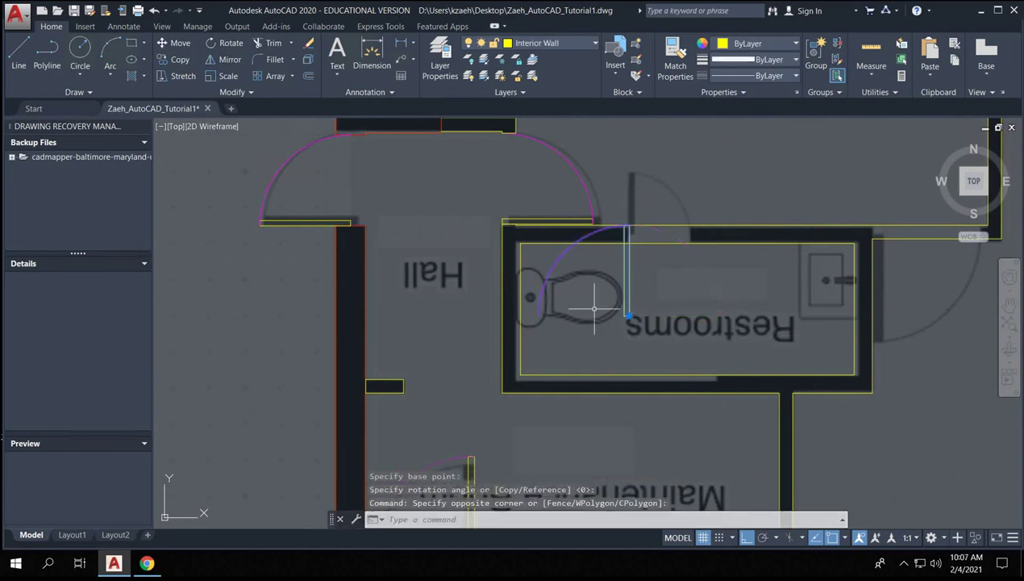
click(630, 303)
text(m)
key(Return)
click(638, 302)
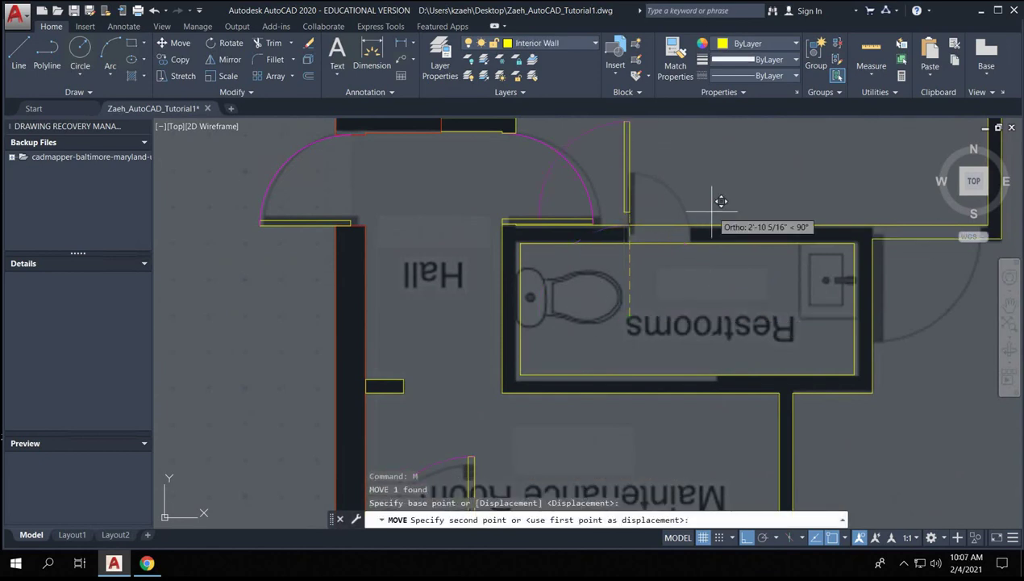
key(F8)
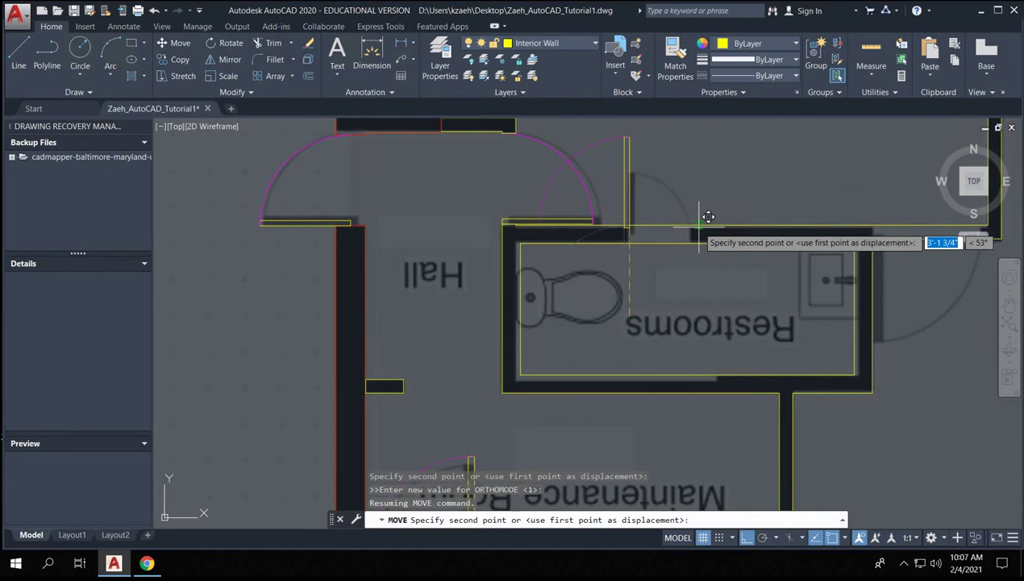
click(683, 216)
- Mirror the door about a vertical line keeping the original, then delete the unwanted left arc
click(728, 176)
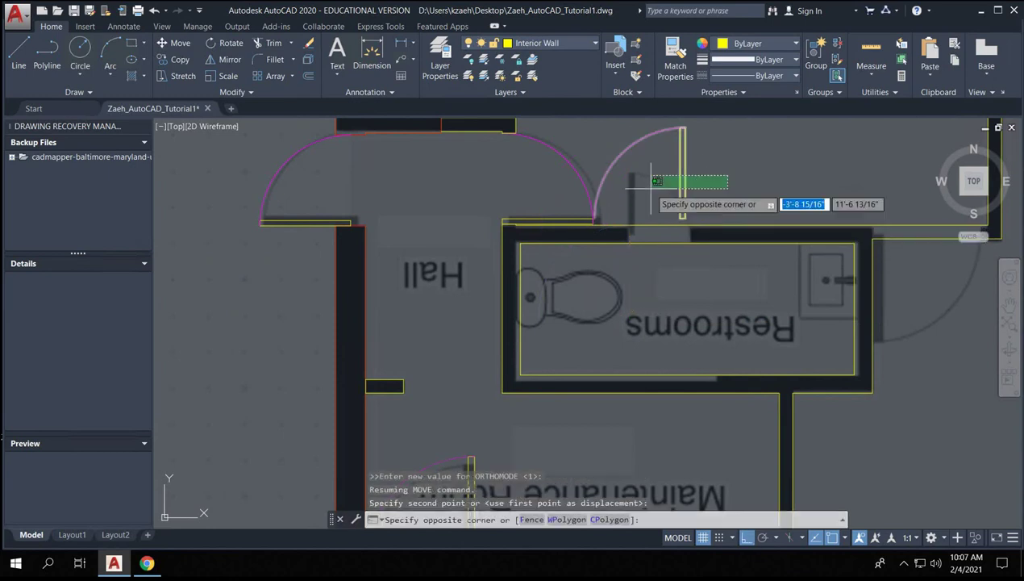
click(652, 188)
text(mi)
key(Return)
click(680, 195)
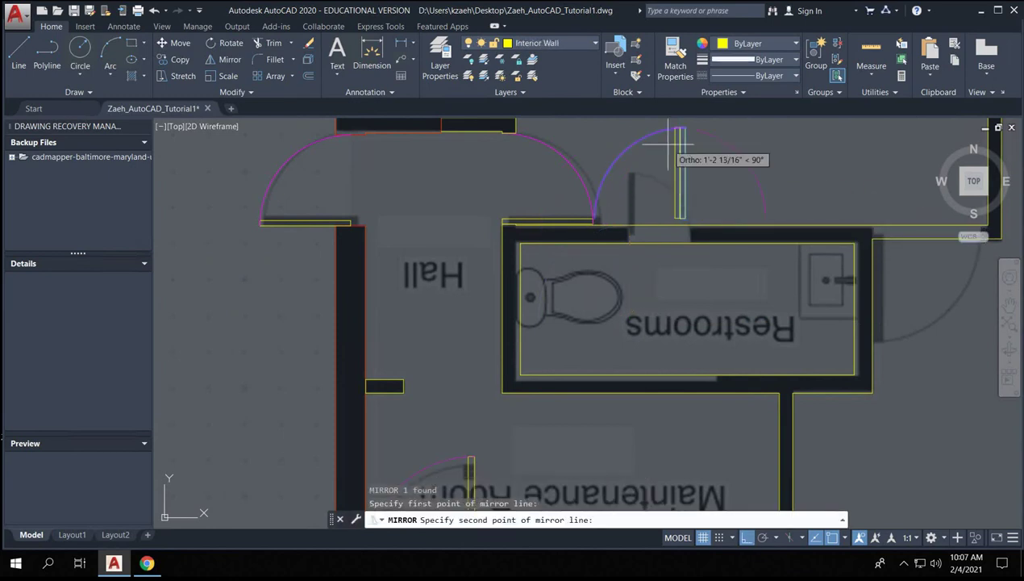
click(679, 144)
key(Escape)
click(685, 189)
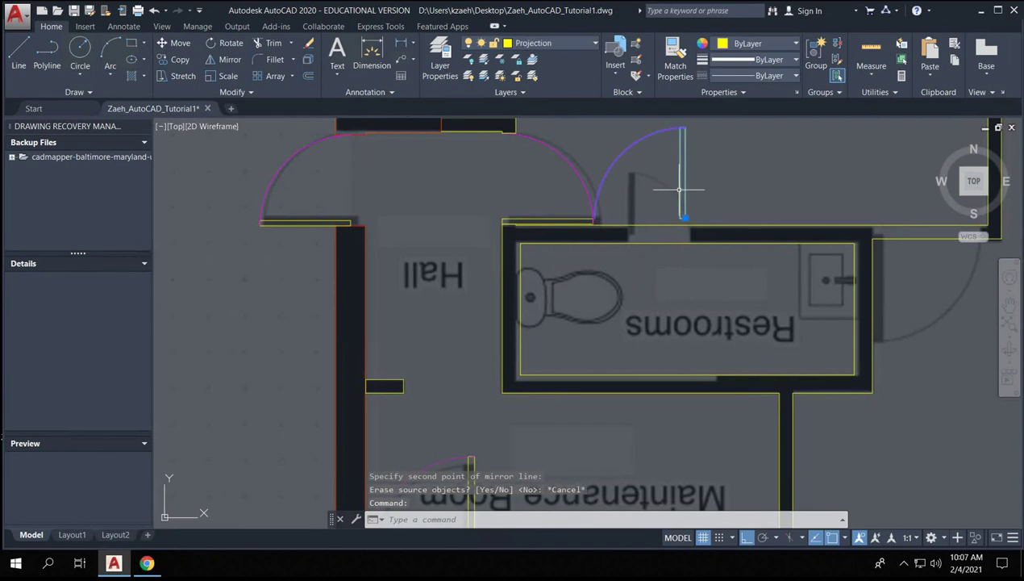
key(Return)
click(684, 195)
click(685, 156)
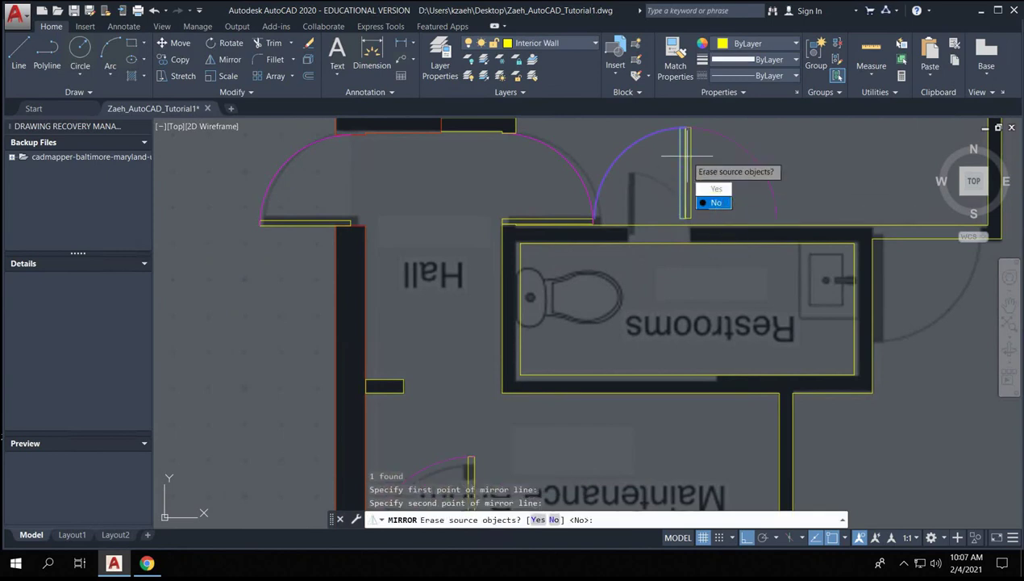
key(Return)
click(647, 142)
click(587, 157)
key(Delete)
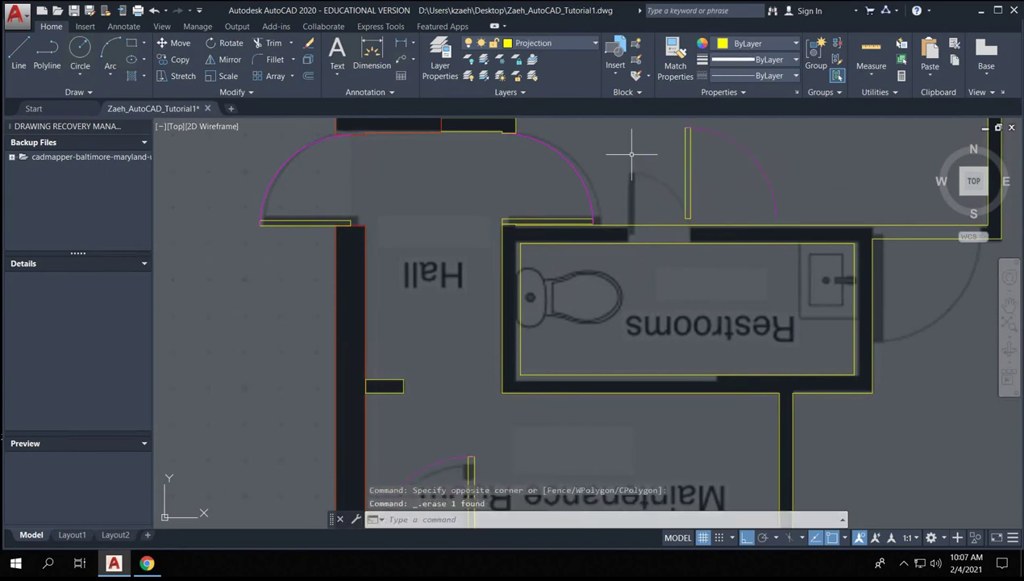
- Move the vertical door panel over to the doorway edge
click(708, 185)
click(644, 214)
scroll(650, 210, up, 5)
text(M)
key(Return)
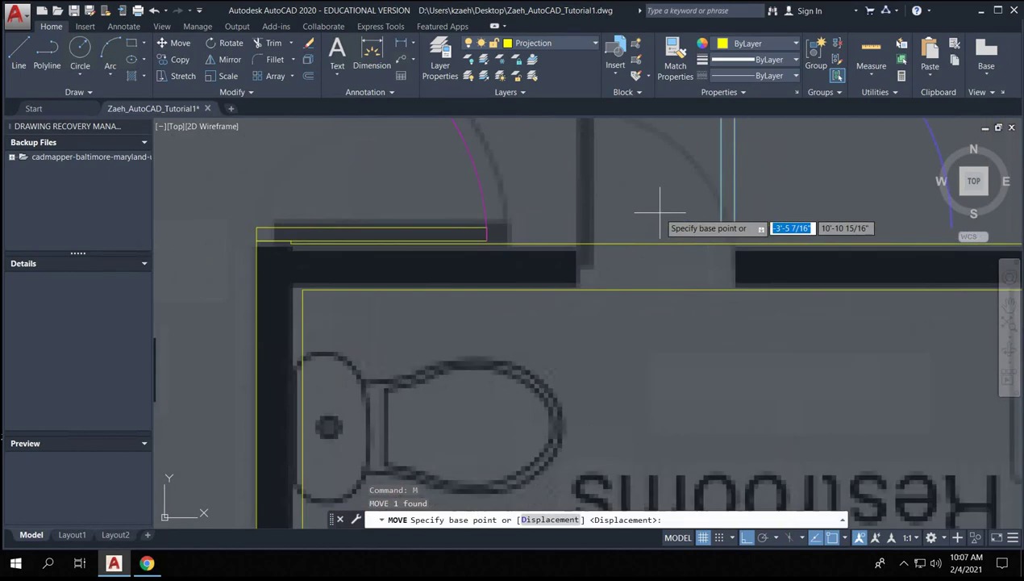
click(723, 227)
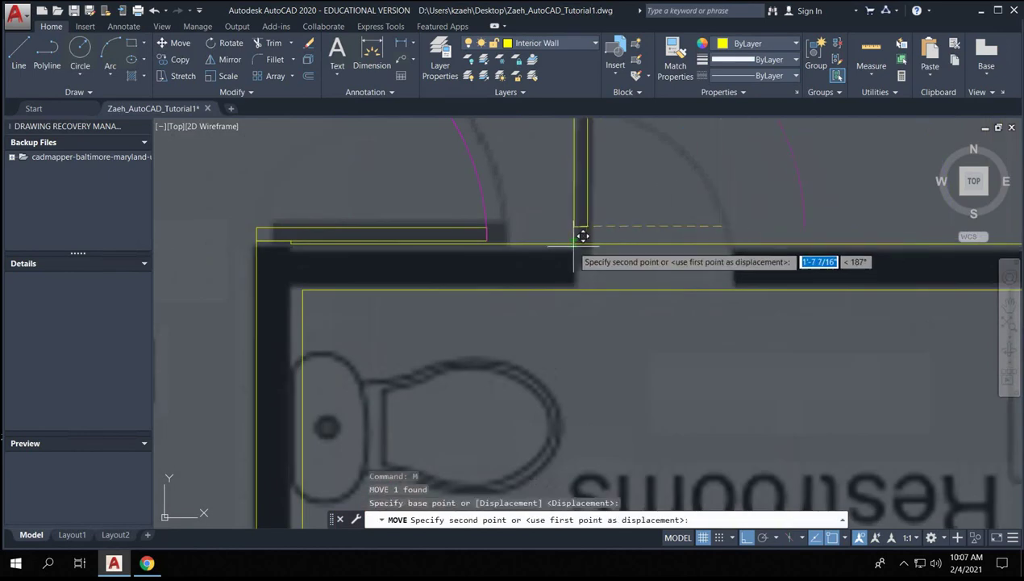
key(shift)
click(585, 234)
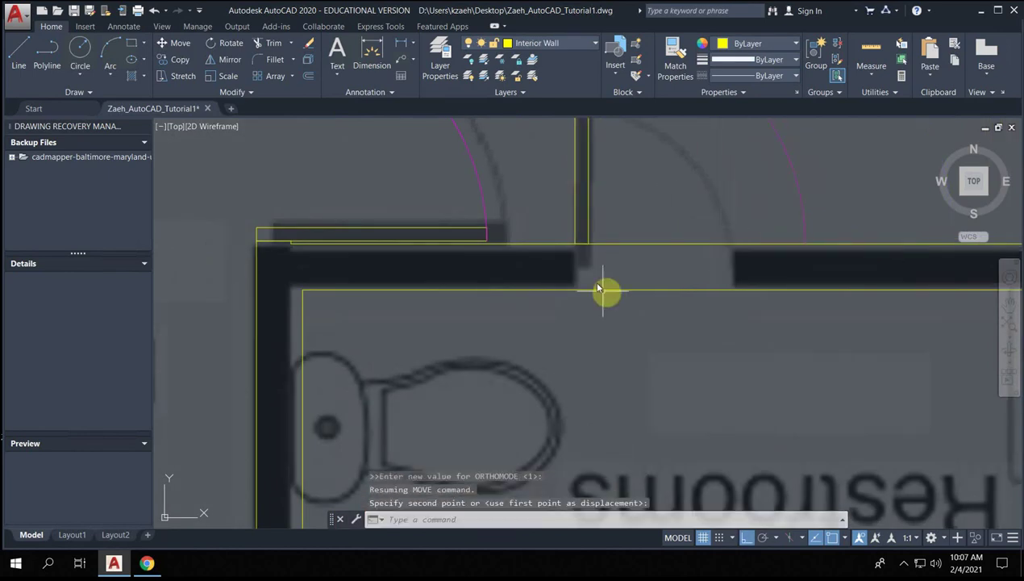
- Draw vertical jamb lines at both wall ends of the doorway
text(L)
key(Return)
click(575, 242)
click(577, 289)
key(Return)
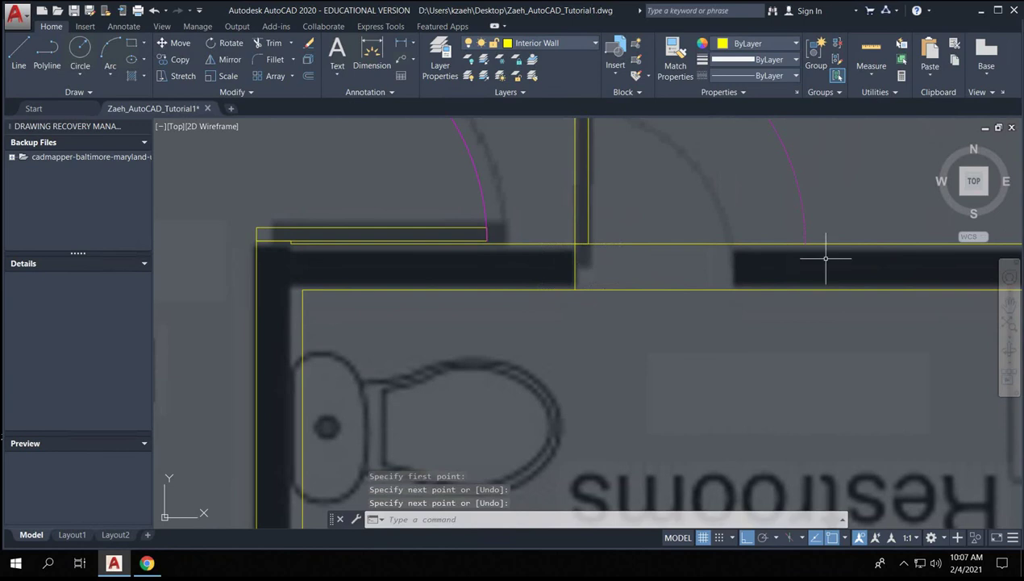
text(L)
key(Return)
click(807, 242)
click(808, 289)
key(Return)
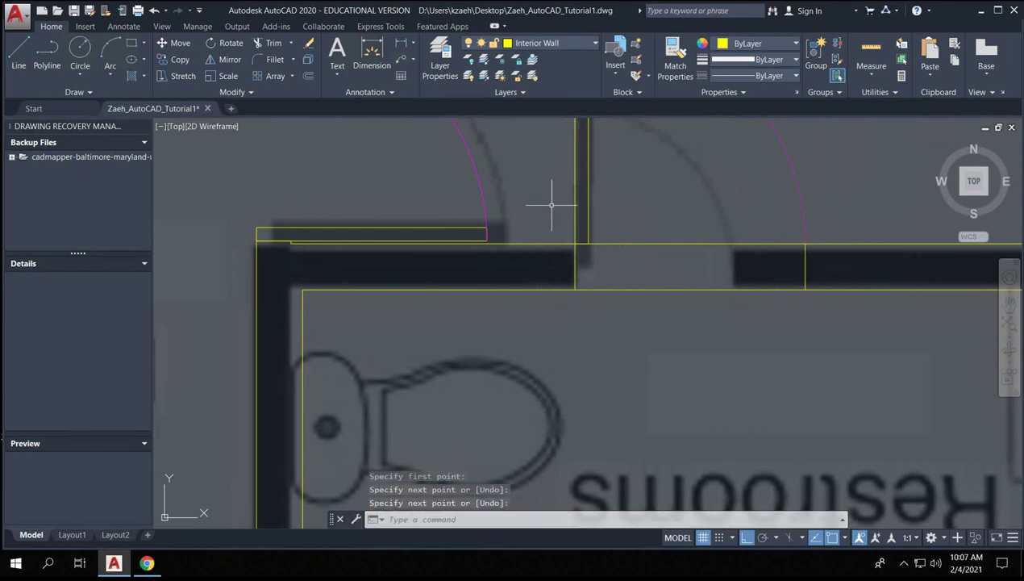
- Start trimming with the two jamb lines as edges, then begin repositioning the right door arc
click(540, 204)
click(853, 325)
text(tr)
key(Return)
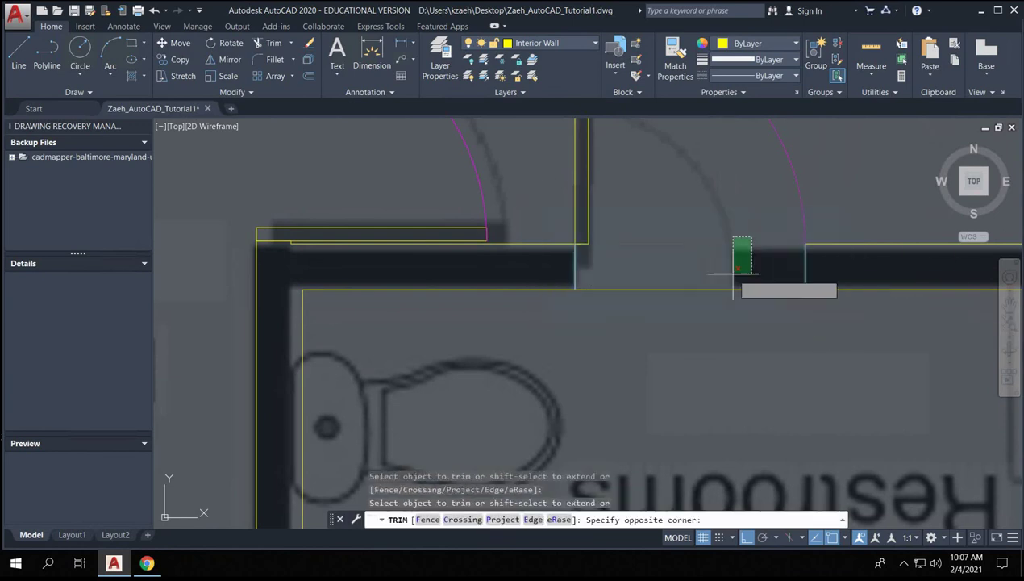
scroll(773, 269, down, 3)
key(Escape)
key(Escape)
scroll(659, 172, up, 4)
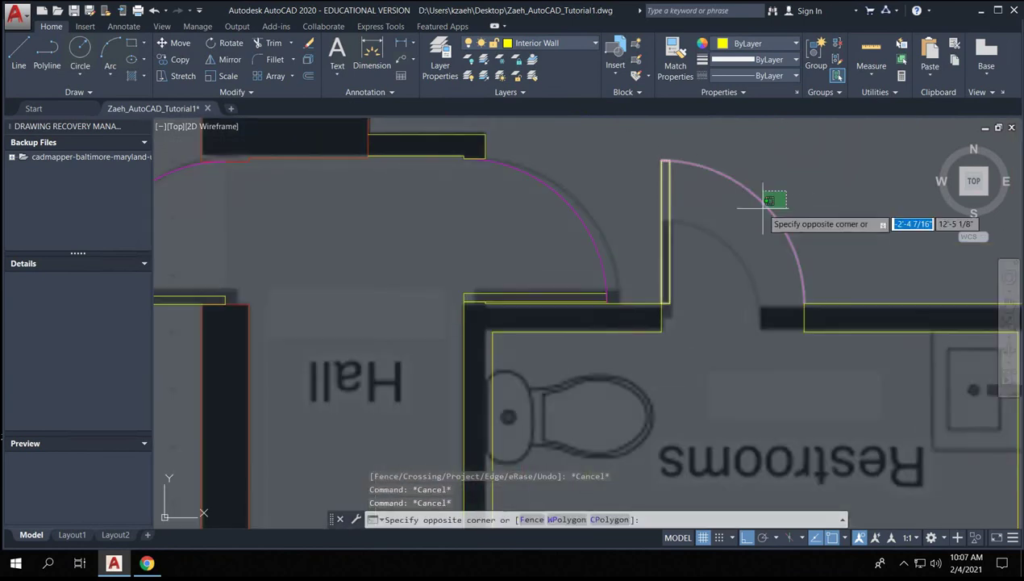
click(766, 206)
text(M)
key(Return)
click(663, 301)
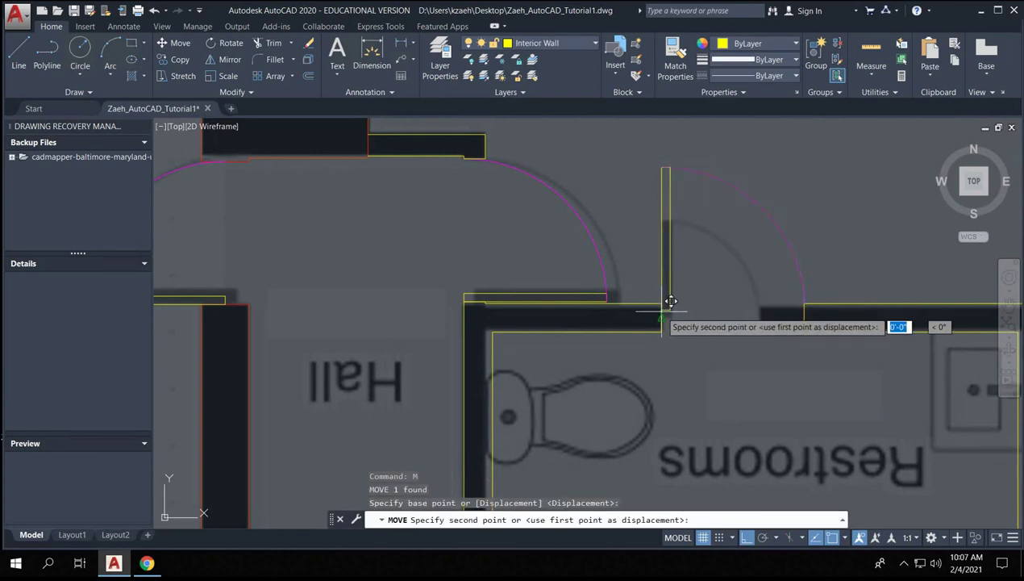
key(Escape)
key(Escape)
scroll(599, 282, down, 2)
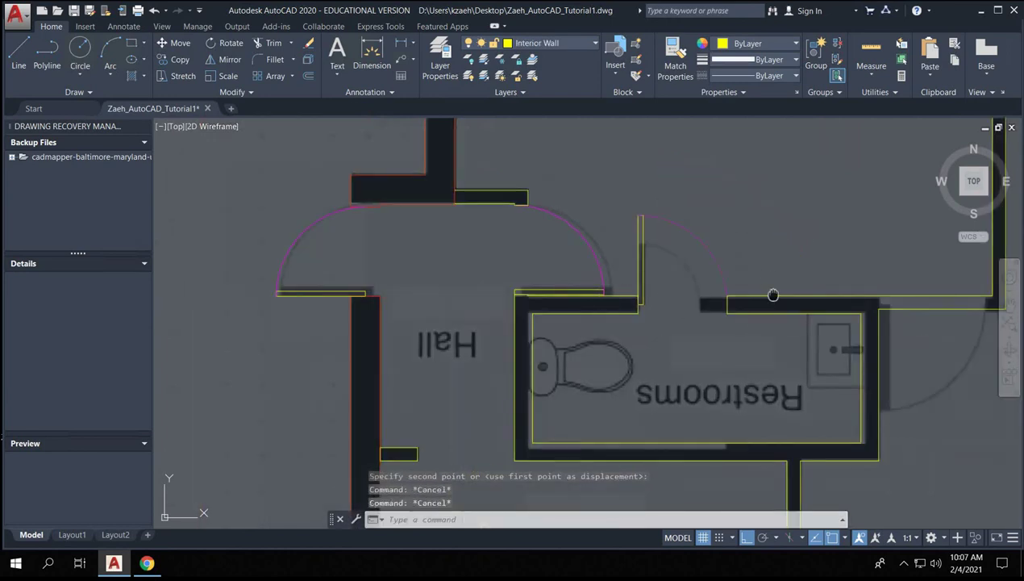
- Try mirroring the Private Office door about a vertical line, then cancel
middle_drag(772, 295, 542, 321)
scroll(542, 323, down, 4)
scroll(636, 266, up, 4)
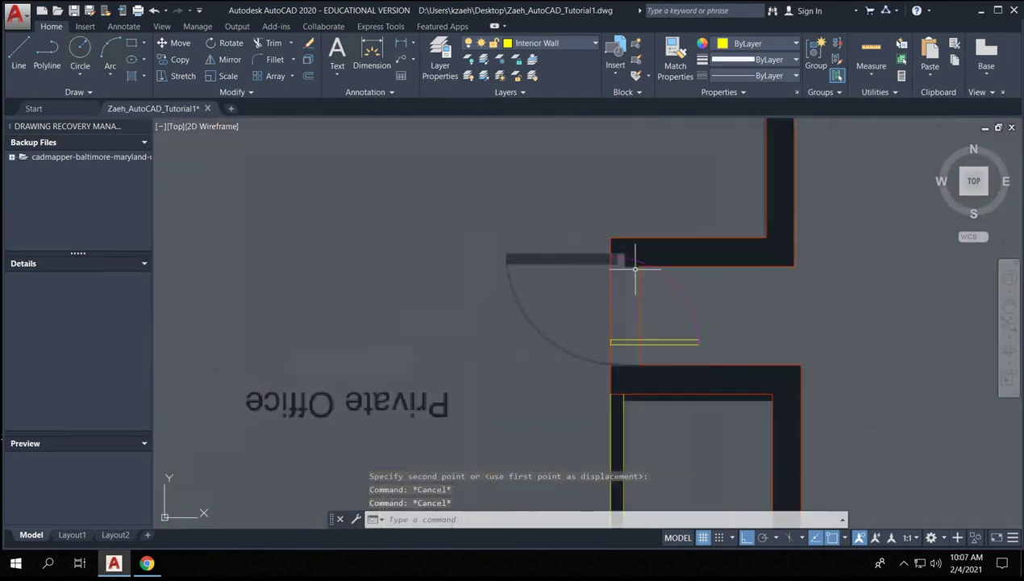
scroll(636, 267, up, 5)
click(734, 339)
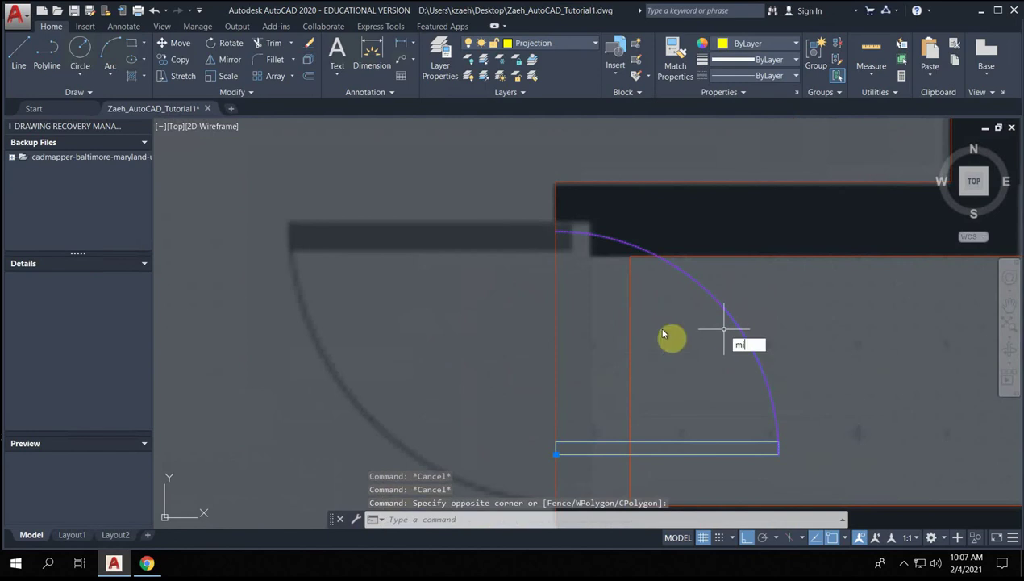
key(Return)
click(556, 339)
click(555, 168)
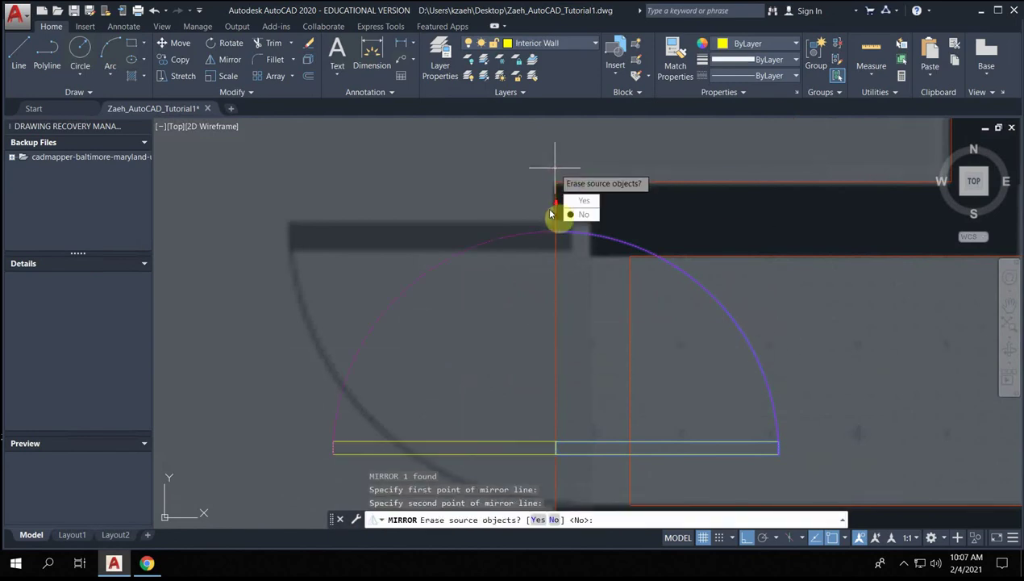
scroll(550, 213, down, 4)
key(Escape)
- Erase the extra door panel at the Private Office doorway
click(530, 320)
click(649, 320)
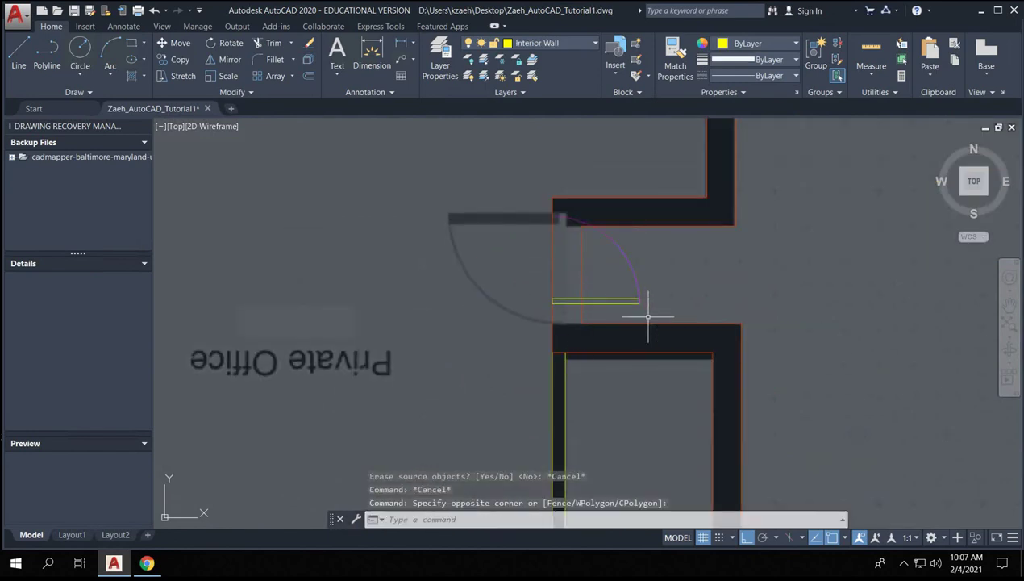
click(617, 292)
click(622, 288)
key(Delete)
scroll(625, 291, down, 5)
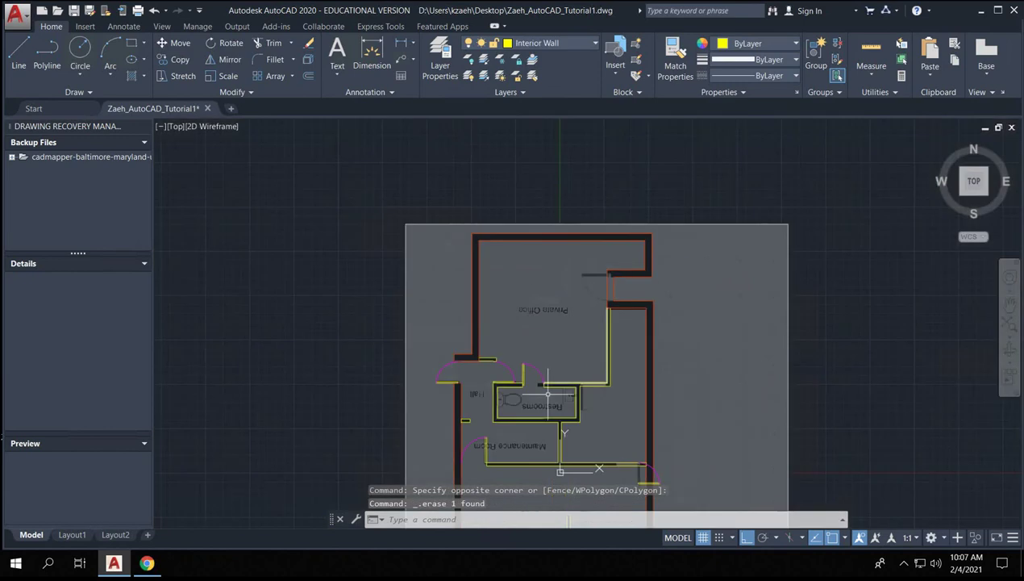
scroll(508, 395, up, 5)
- Copy a door panel from another door to the Private Office doorway corner
click(506, 401)
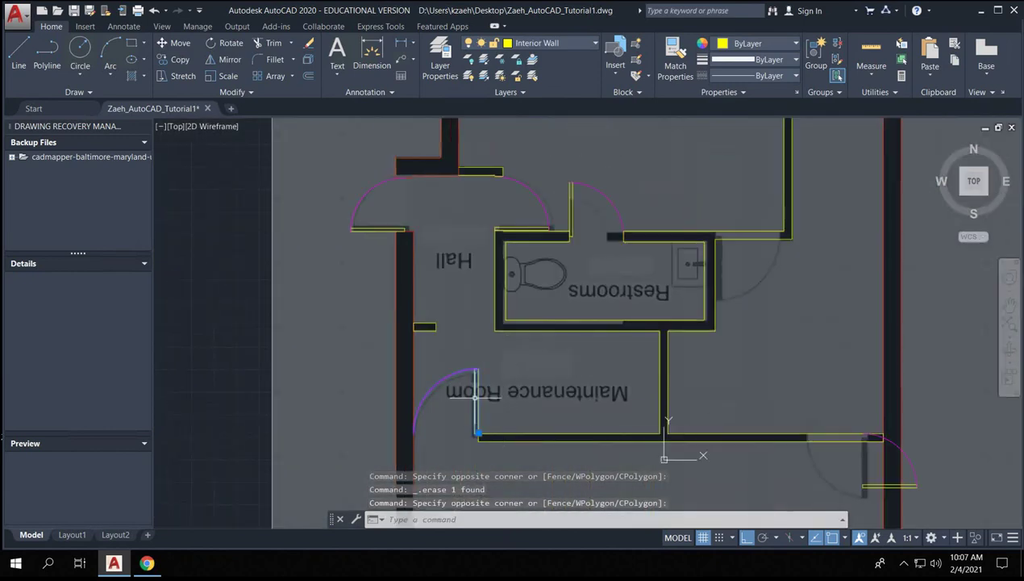
text(o)
key(Return)
click(475, 436)
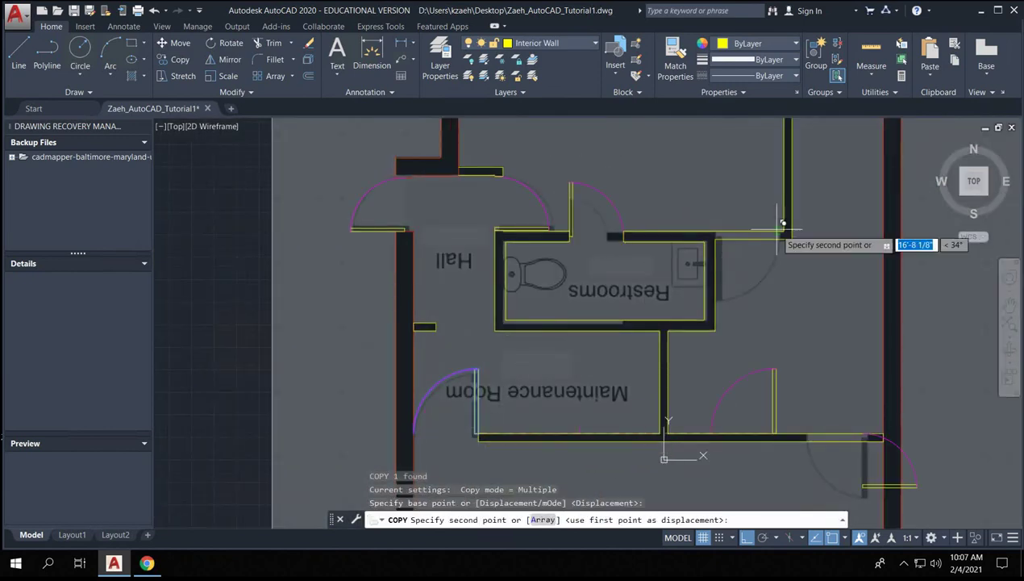
middle_drag(776, 235, 678, 421)
scroll(678, 420, up, 2)
middle_drag(676, 230, 686, 423)
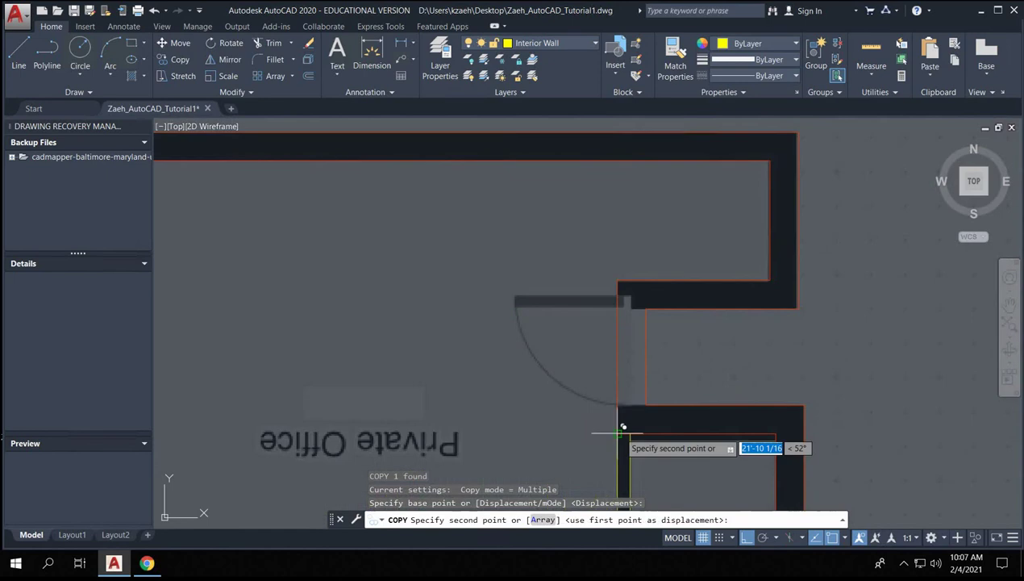
click(622, 296)
scroll(622, 297, up, 3)
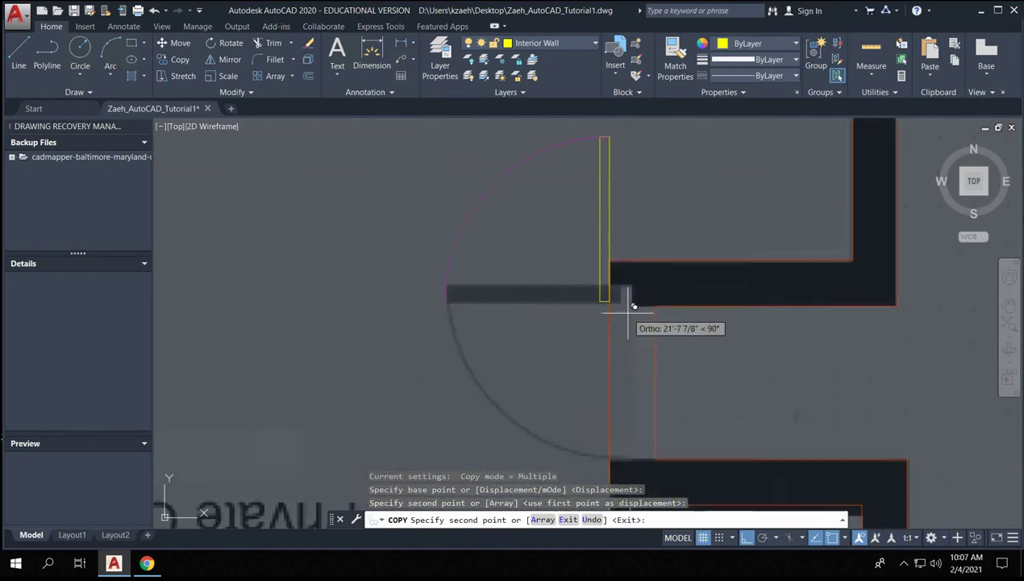
key(Escape)
key(Escape)
- Rotate the copied panel 90° about the wall-corner hinge to lie along the opening
click(634, 182)
click(552, 188)
text(ro)
key(Return)
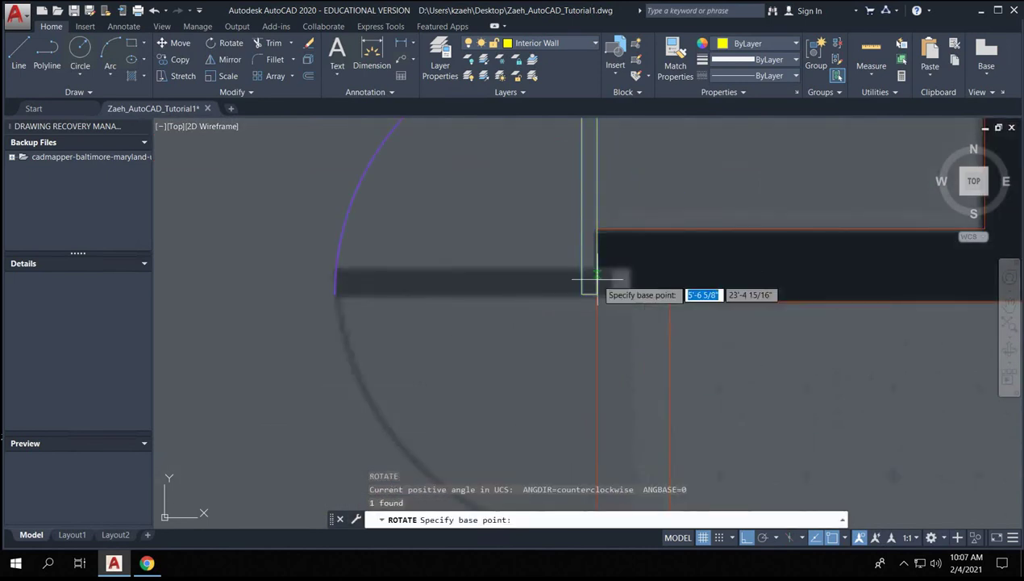
click(598, 292)
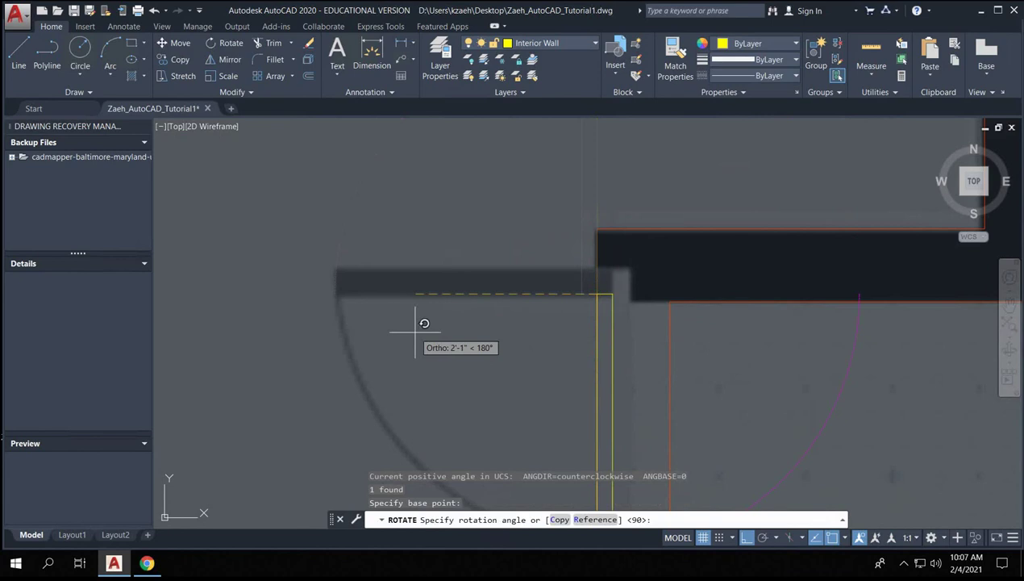
scroll(422, 322, down, 4)
click(539, 213)
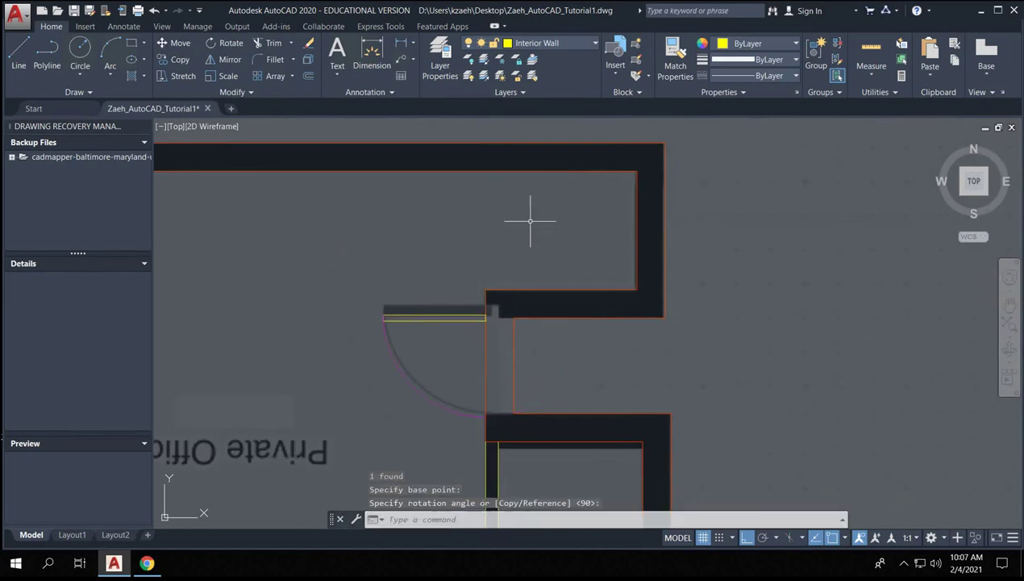
scroll(441, 366, up, 4)
- On the Exterior wall layer, draw a horizontal wall line from the doorway corner
click(710, 373)
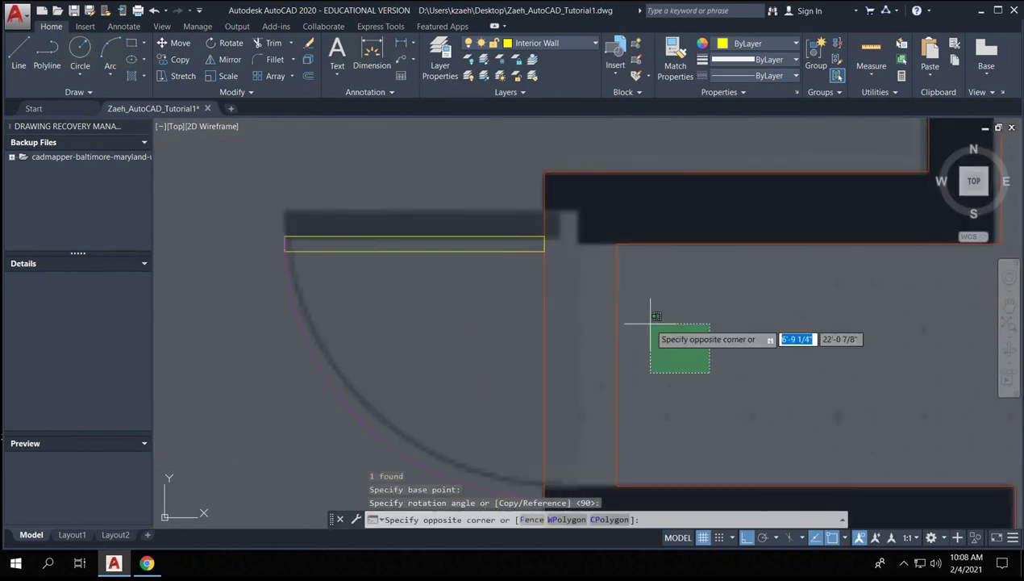
key(Escape)
text(l)
key(Return)
click(596, 43)
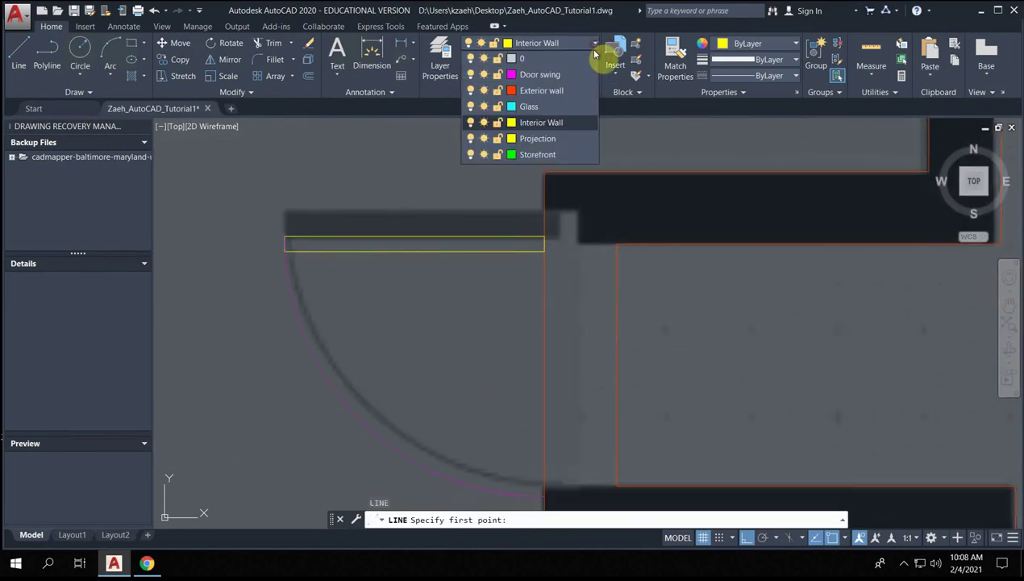
click(532, 95)
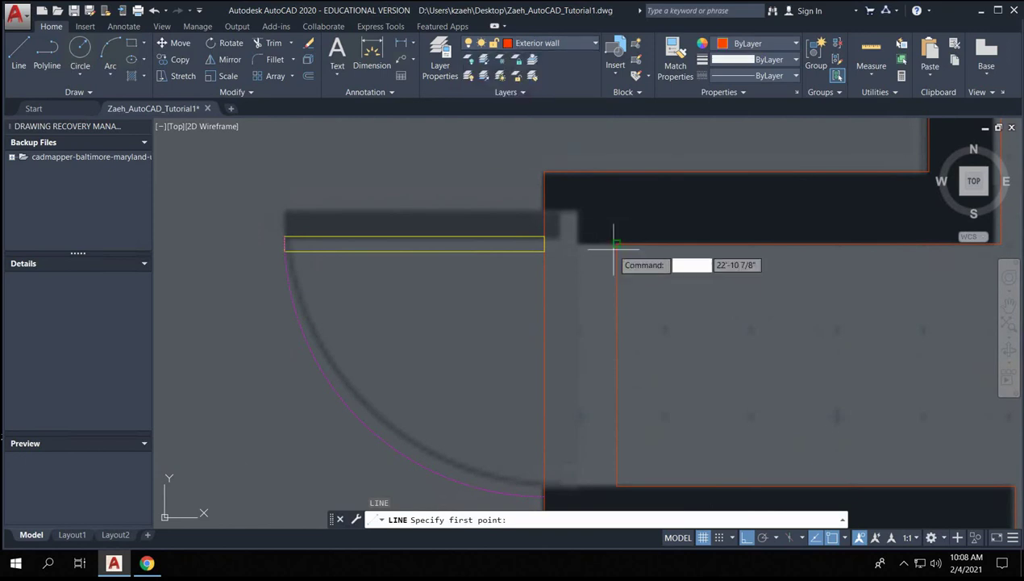
click(616, 242)
click(543, 242)
key(Return)
- Draw a second horizontal wall segment leftward from the lower corner
middle_drag(602, 354, 624, 235)
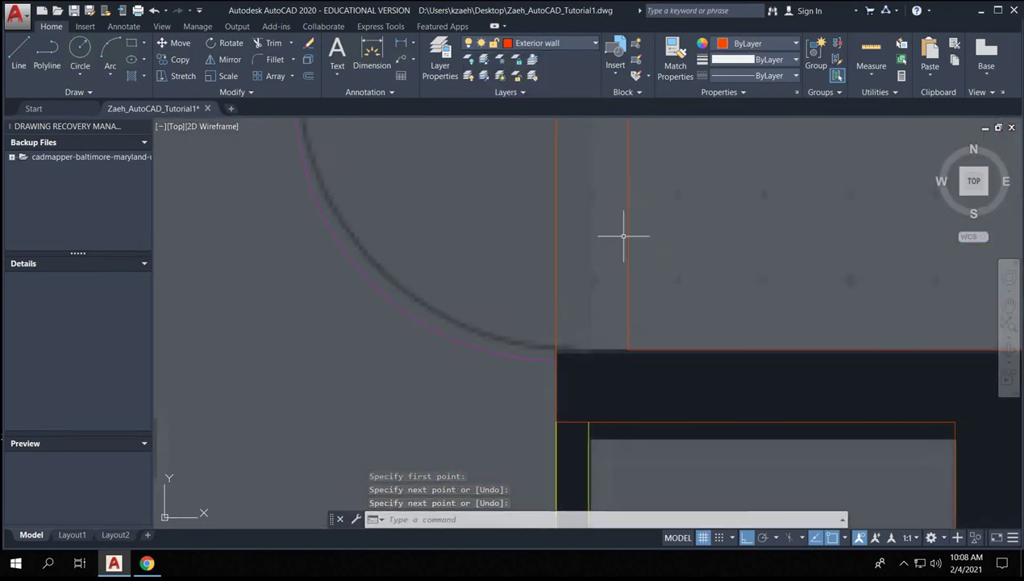
key(Return)
click(630, 350)
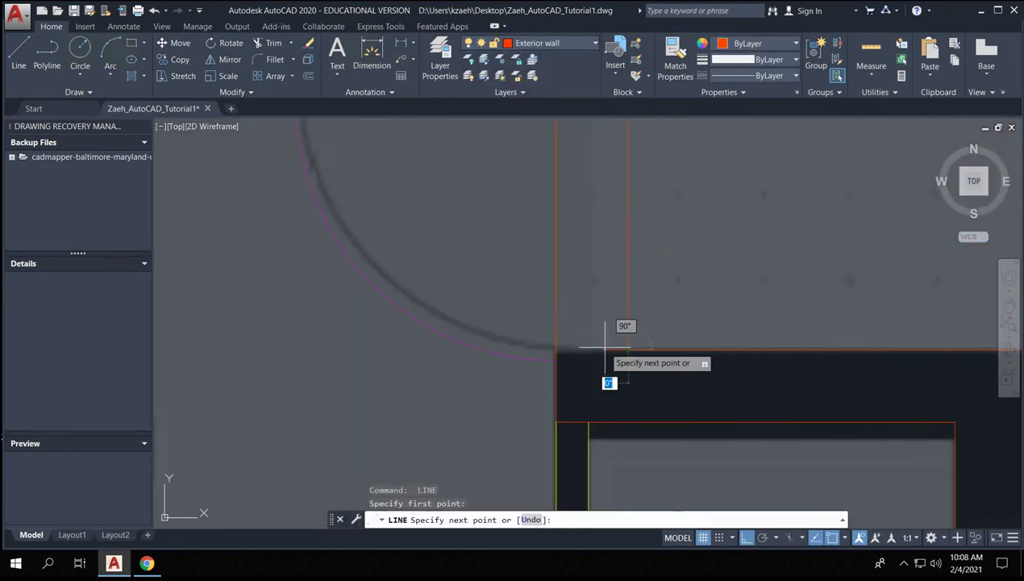
click(556, 351)
key(Return)
scroll(608, 311, down, 4)
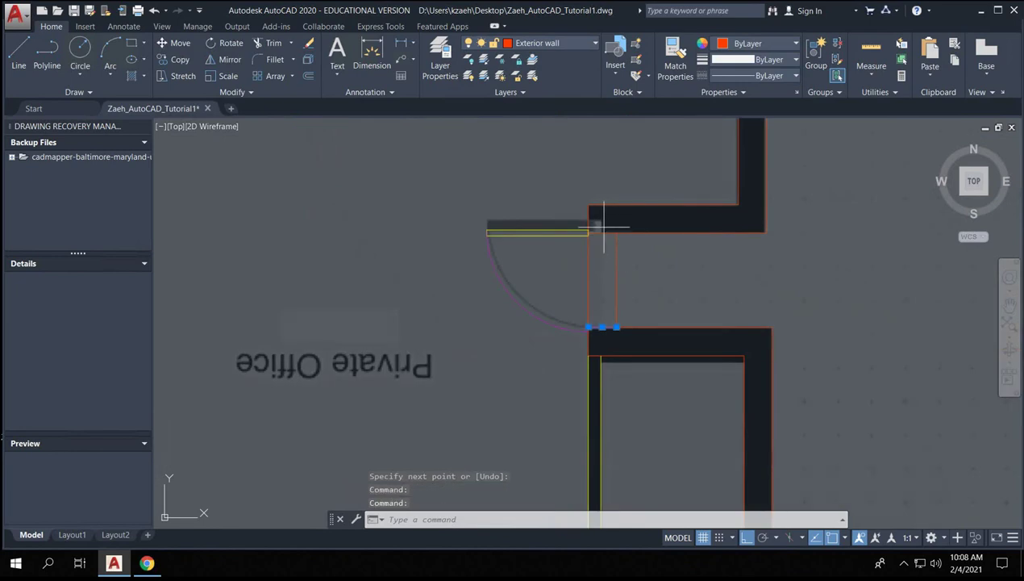
- Move the door line and arc down so the line's end meets the wall edge
click(603, 230)
click(619, 254)
click(593, 275)
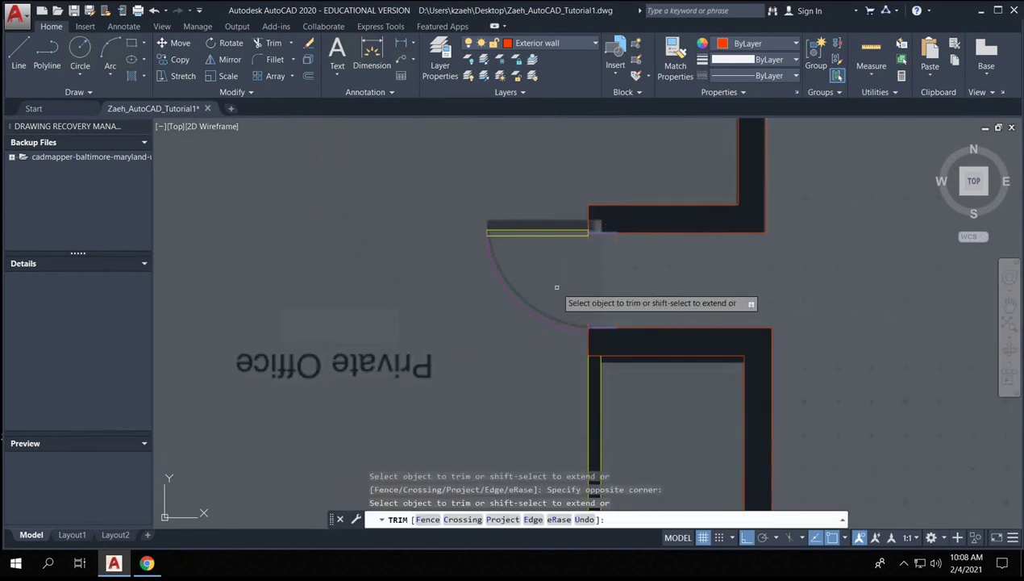
key(Escape)
click(560, 222)
click(539, 269)
scroll(593, 222, up, 5)
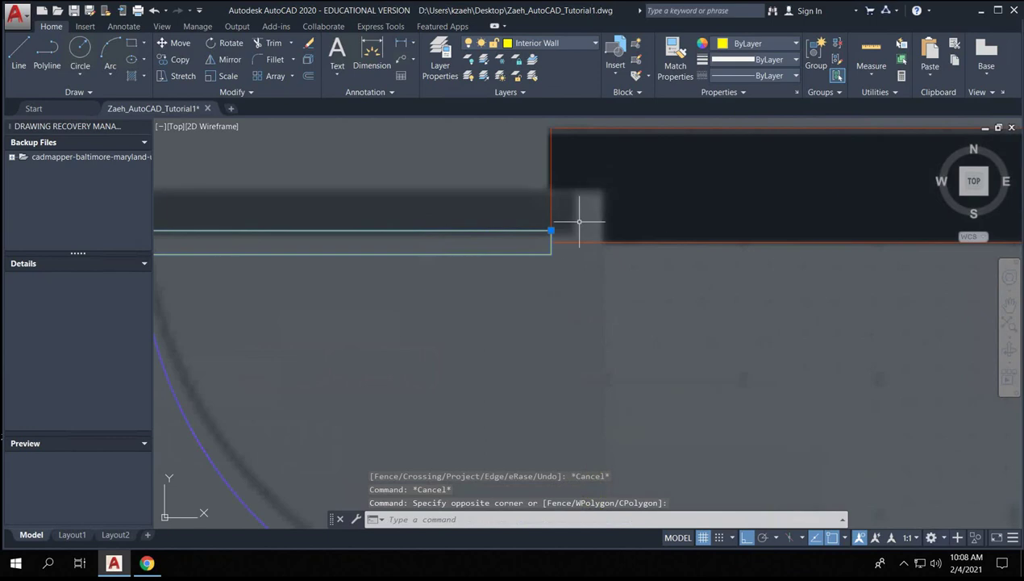
text(m)
key(Return)
click(551, 231)
click(550, 240)
scroll(526, 240, down, 5)
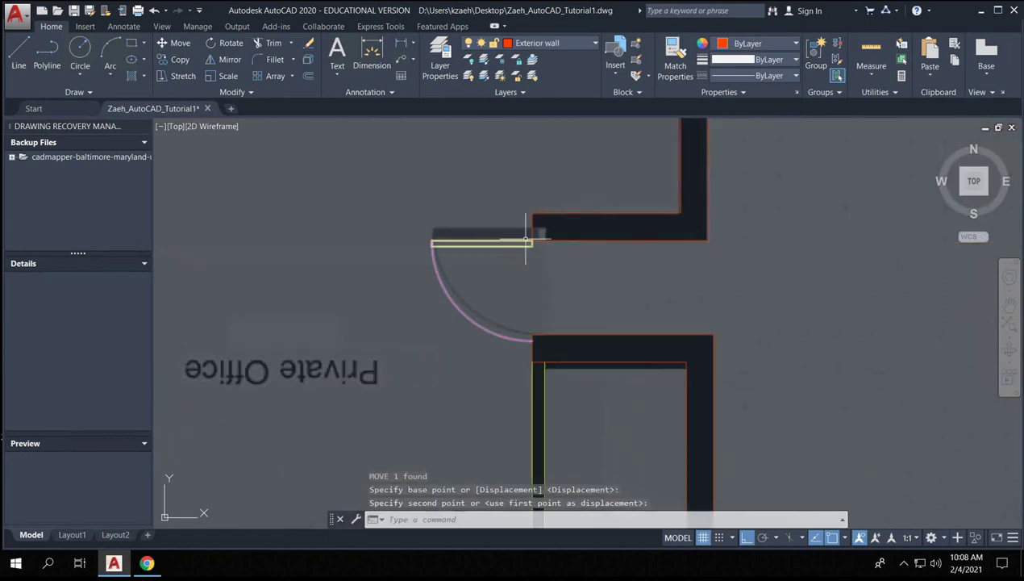
- Begin a Reference scale on the door line, then cancel and view the whole floor plan
click(440, 224)
click(406, 307)
scroll(530, 245, up, 2)
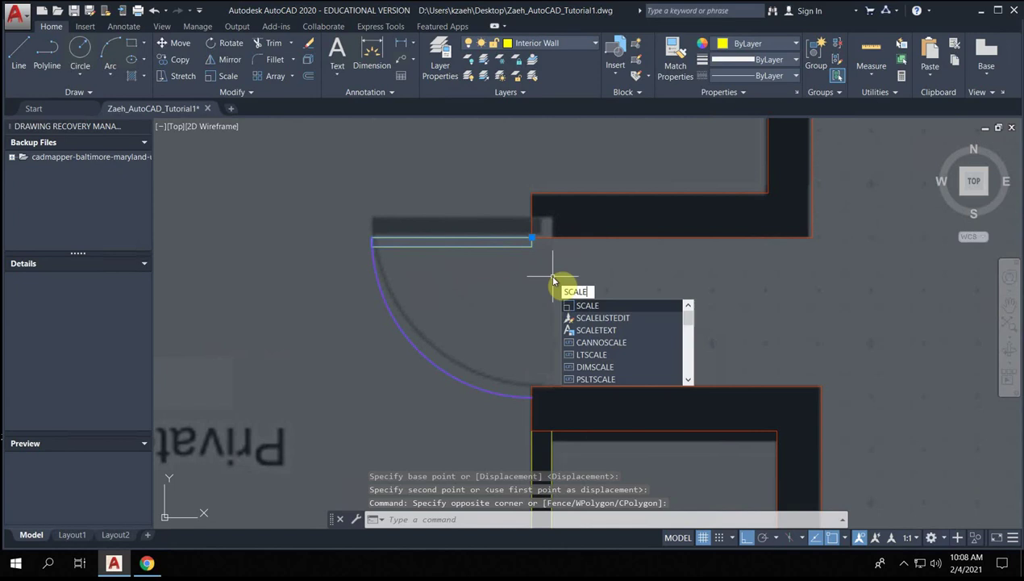
click(559, 310)
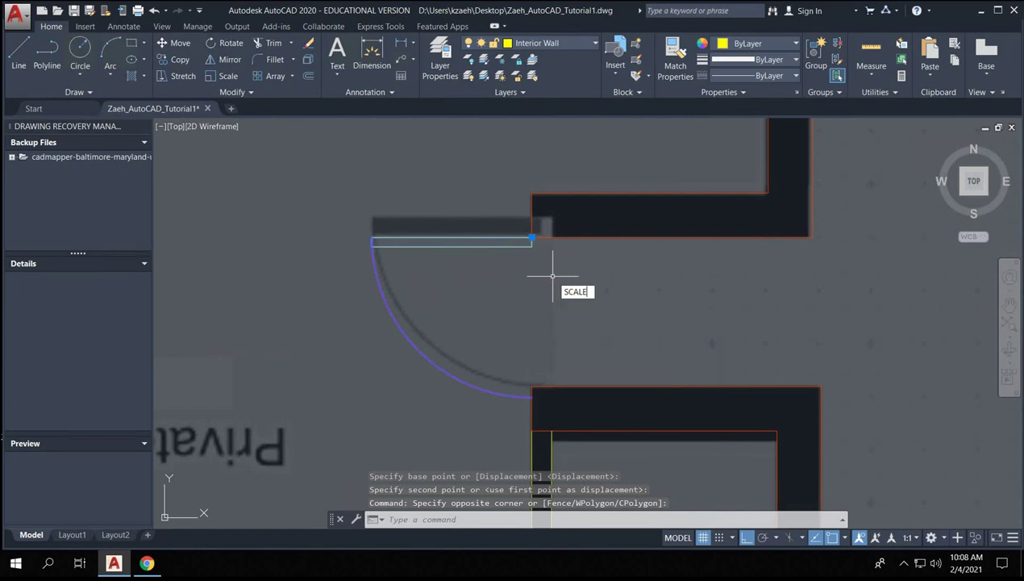
click(531, 240)
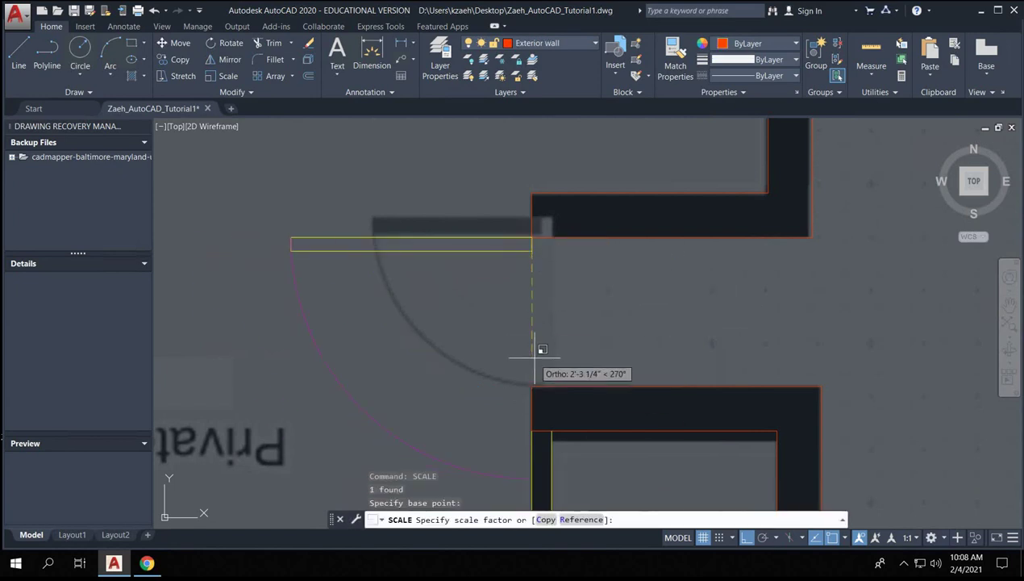
text(r)
key(Return)
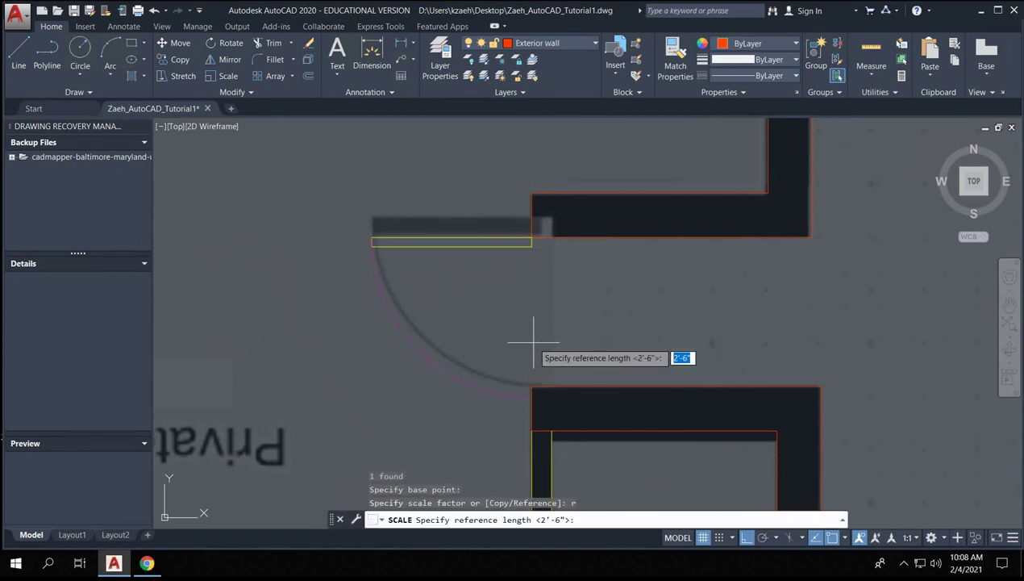
click(532, 240)
click(532, 395)
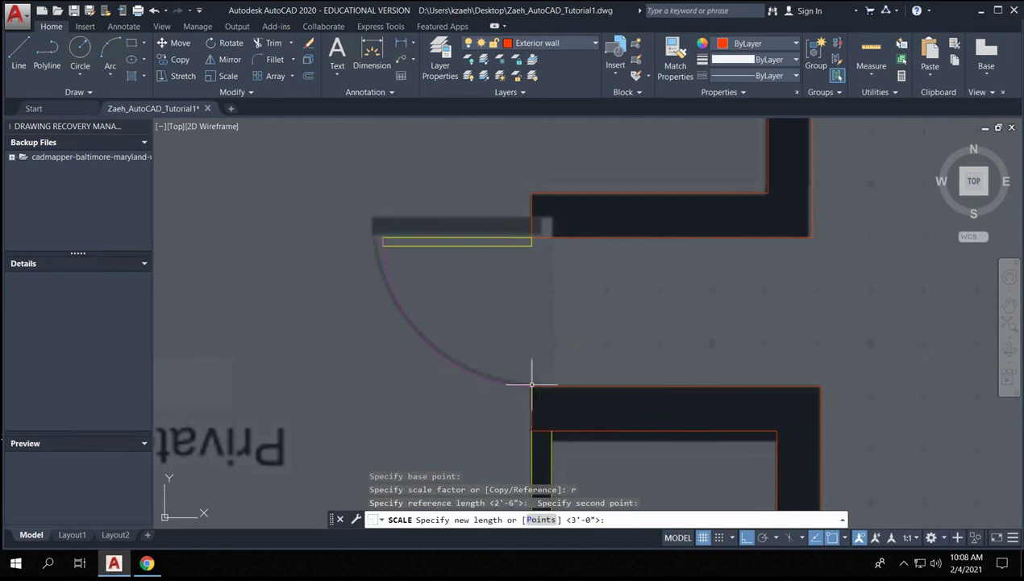
key(Escape)
key(Escape)
scroll(500, 347, down, 5)
mouse_move(468, 366)
middle_down()
mouse_move(522, 277)
mouse_move(590, 246)
middle_up()
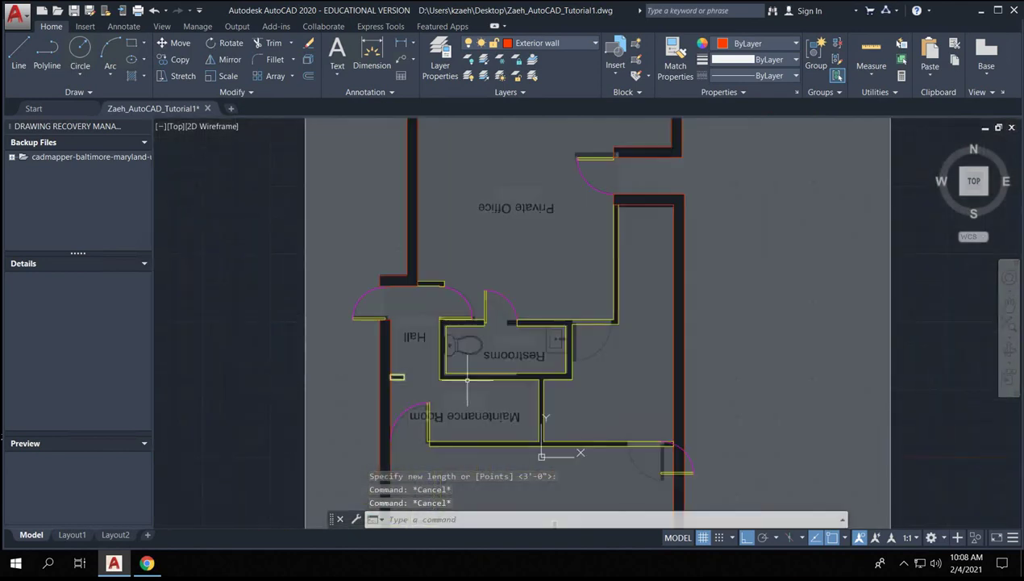
- Erase the door leaf beside the right-hand wall
scroll(542, 234, up, 3)
scroll(548, 222, down, 5)
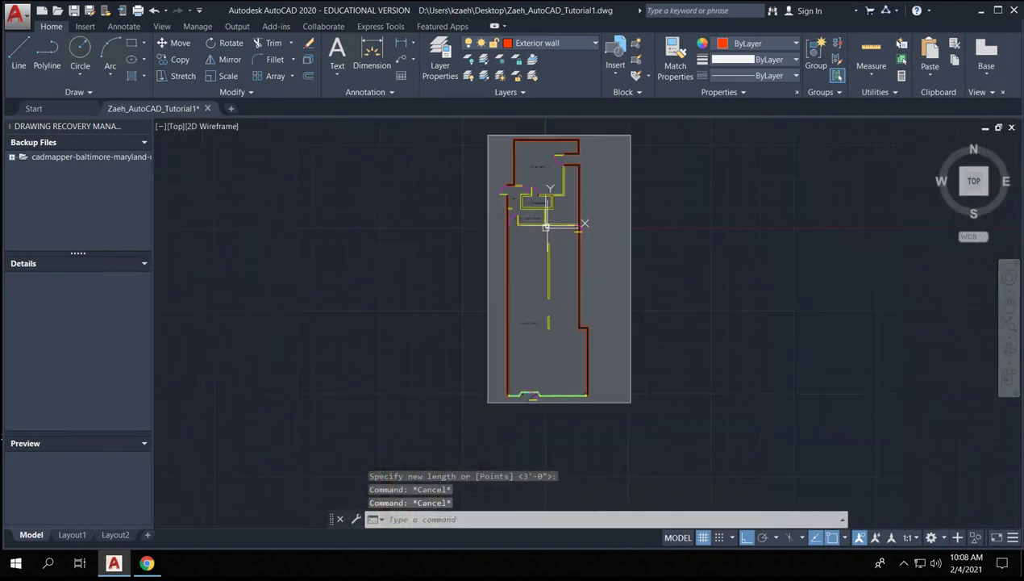
scroll(549, 218, up, 5)
scroll(553, 187, up, 5)
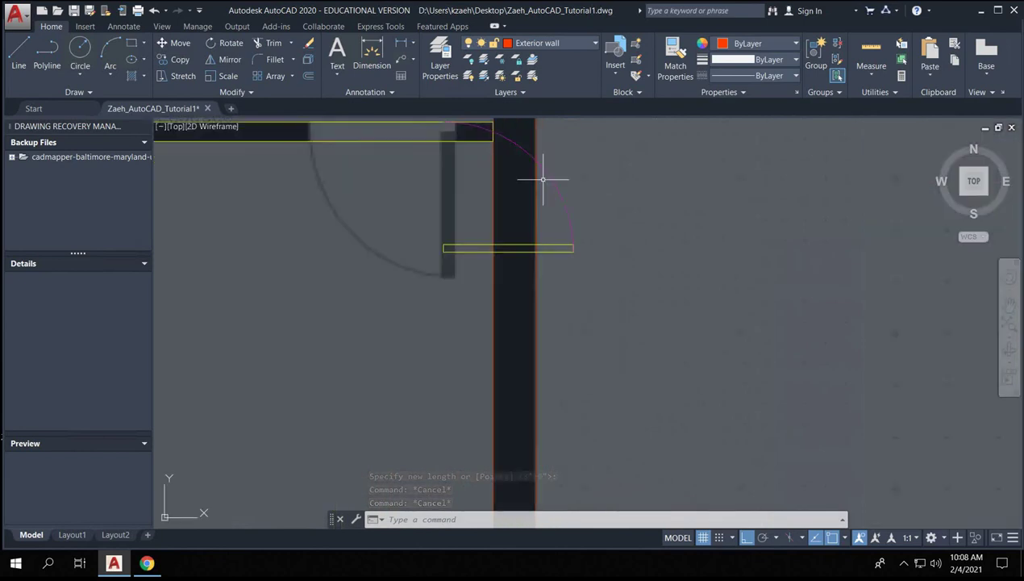
click(613, 356)
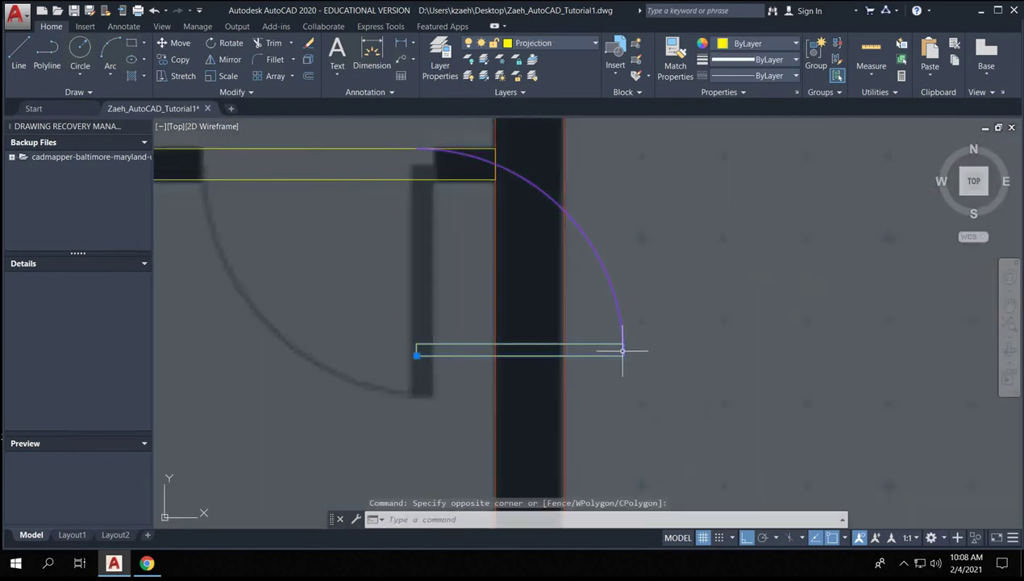
key(Delete)
- Mirror the Maintenance Room door across a vertical line, keeping the original
scroll(622, 350, down, 5)
middle_drag(487, 326, 615, 305)
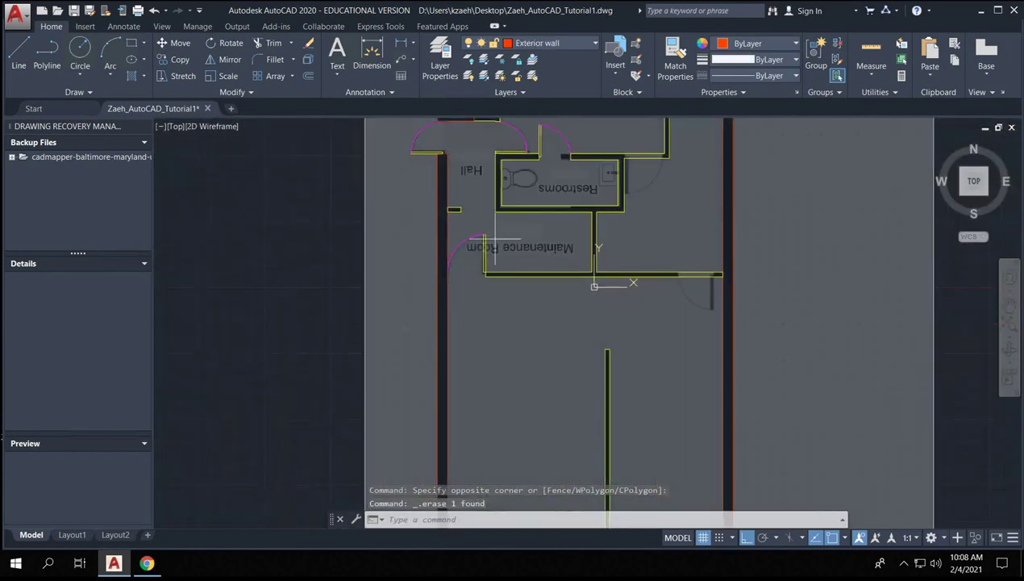
drag(493, 279, 466, 257)
text(mi)
key(Return)
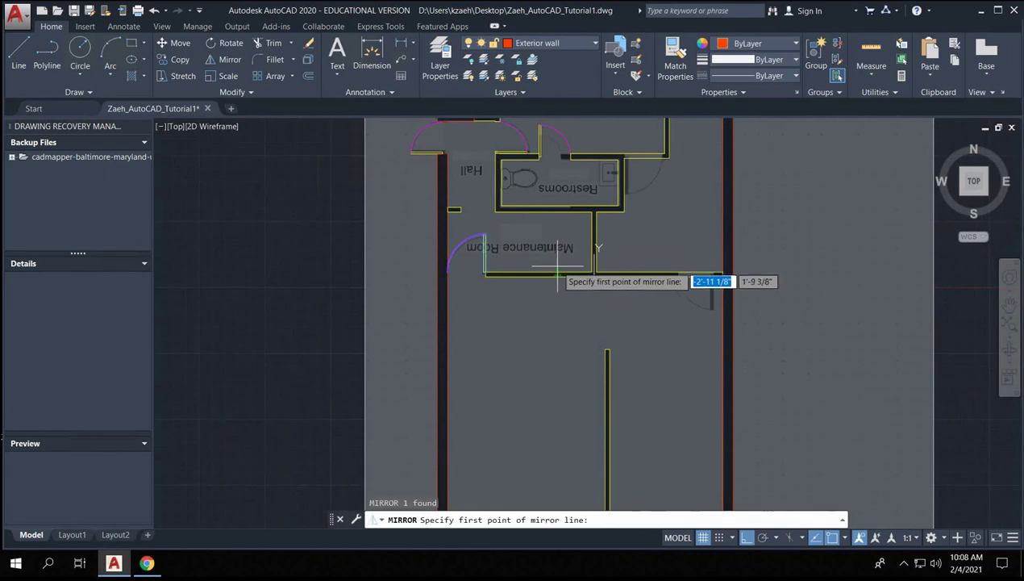
click(558, 274)
click(558, 240)
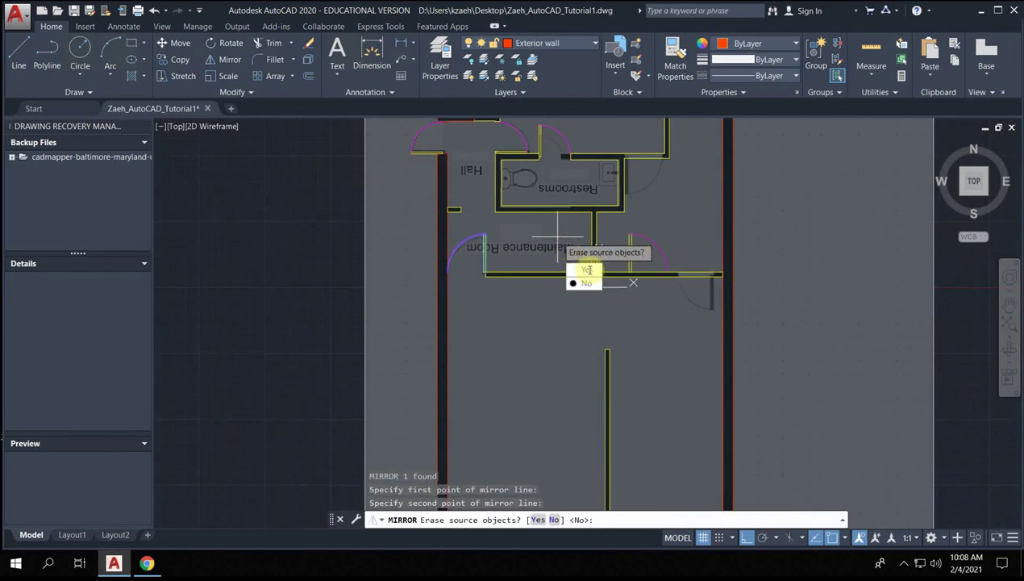
text(n)
key(Return)
- Abandon a second mirror and erase the mirrored door copy
click(685, 229)
click(642, 252)
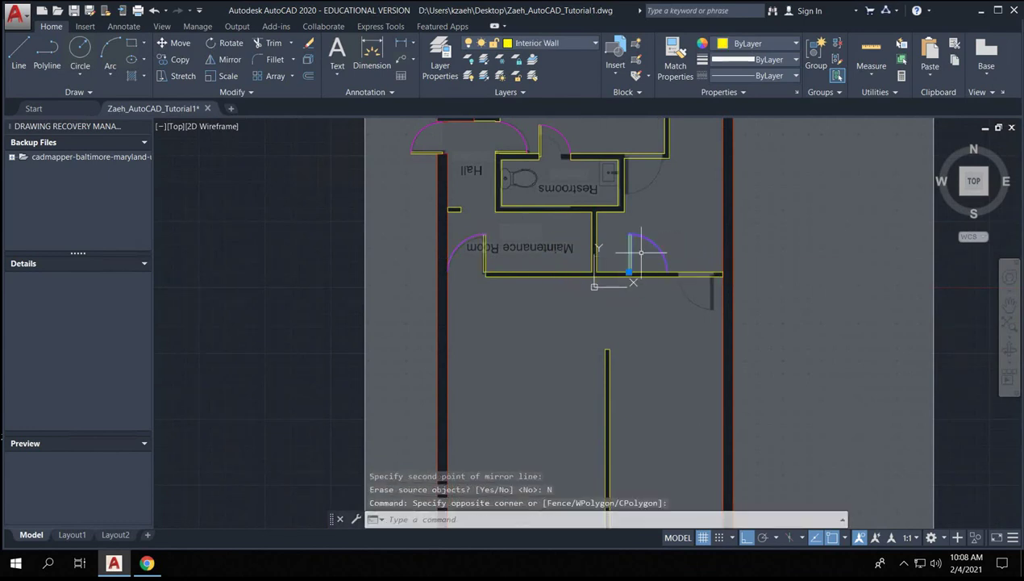
key(Return)
click(597, 286)
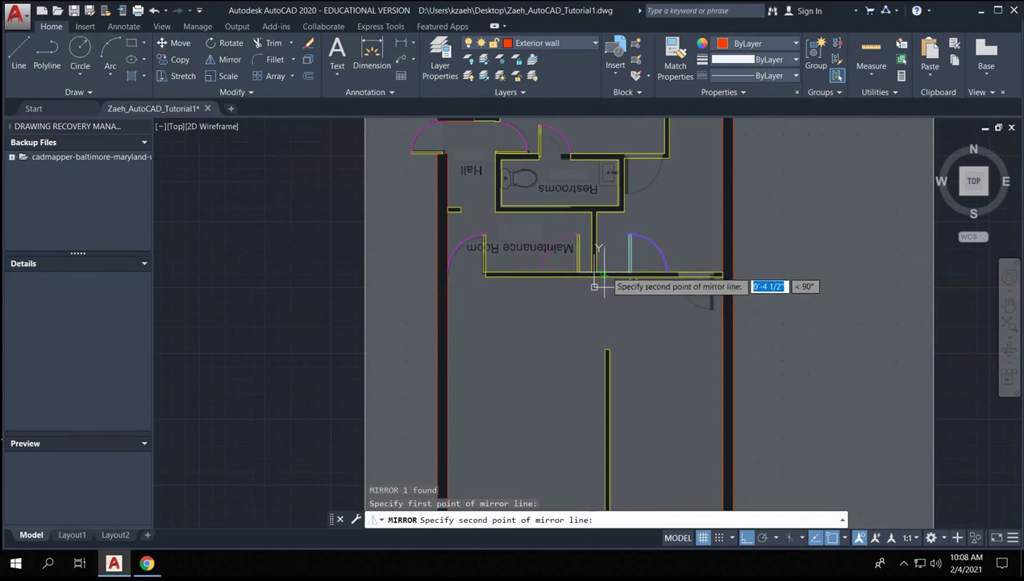
key(Escape)
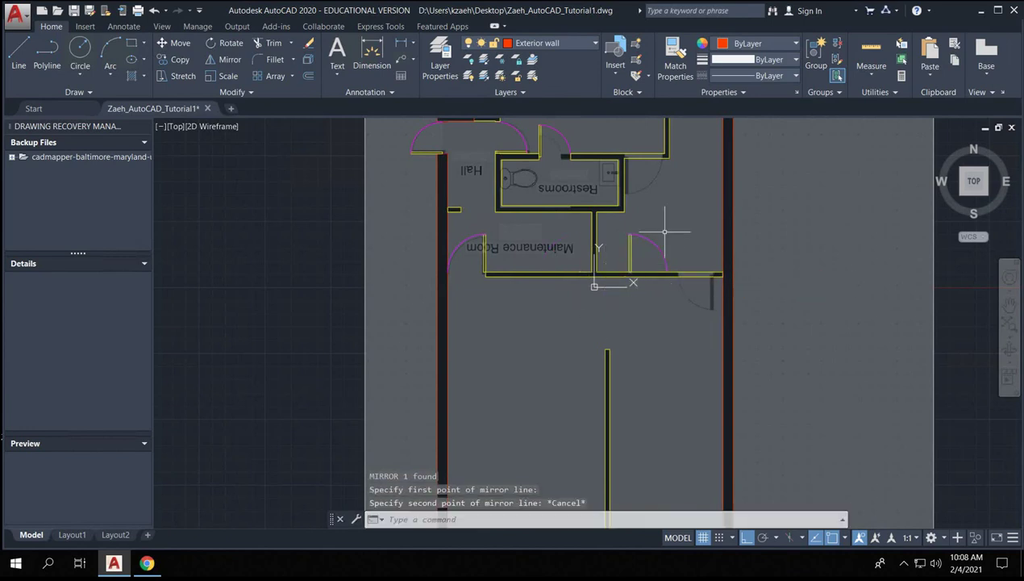
click(669, 276)
click(630, 257)
key(Delete)
- Copy the Maintenance Room door from its hinge to the right-hand wall corner
click(516, 255)
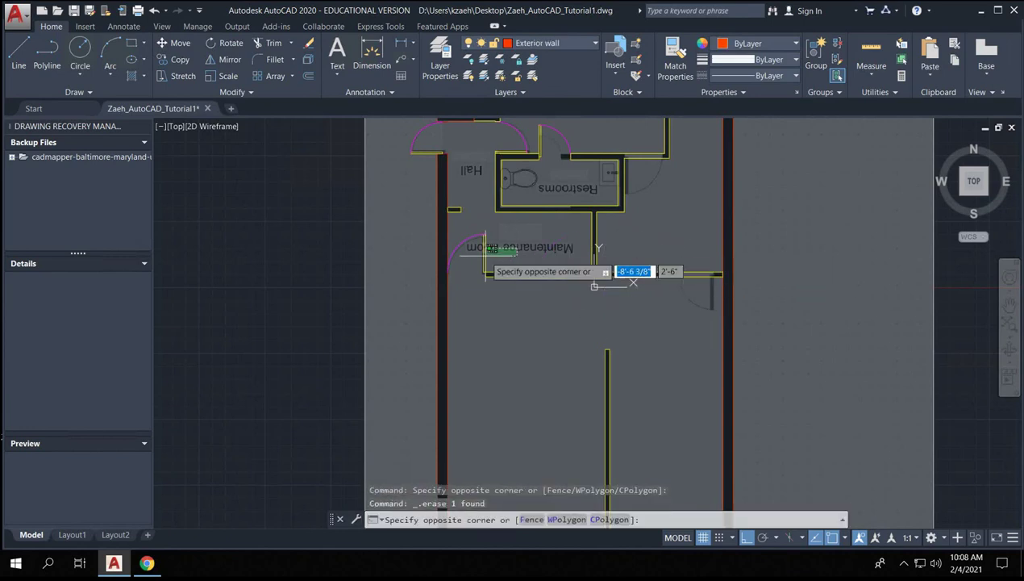
click(484, 256)
text(co)
key(Return)
scroll(485, 282, up, 4)
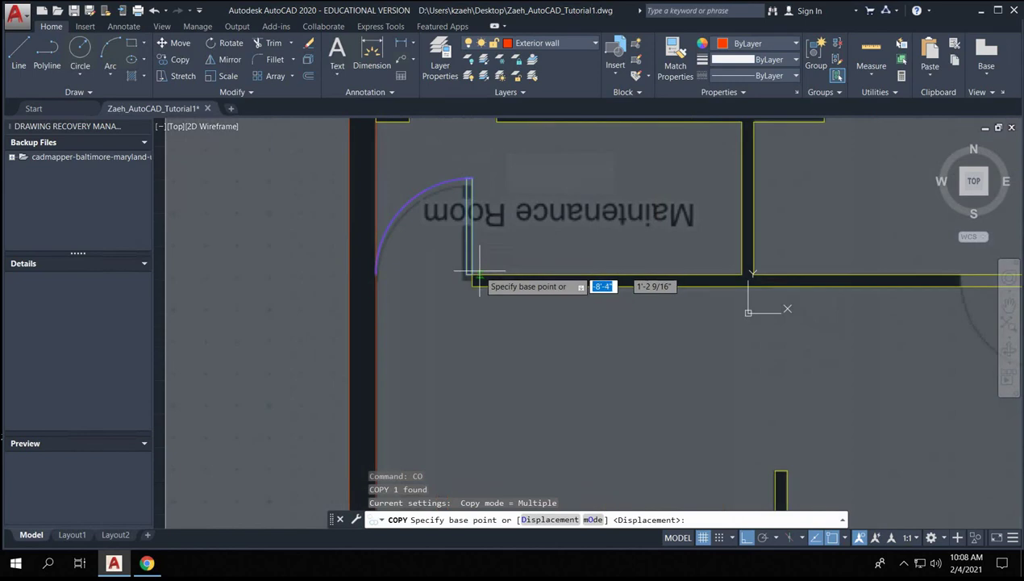
click(477, 279)
middle_drag(878, 276, 480, 268)
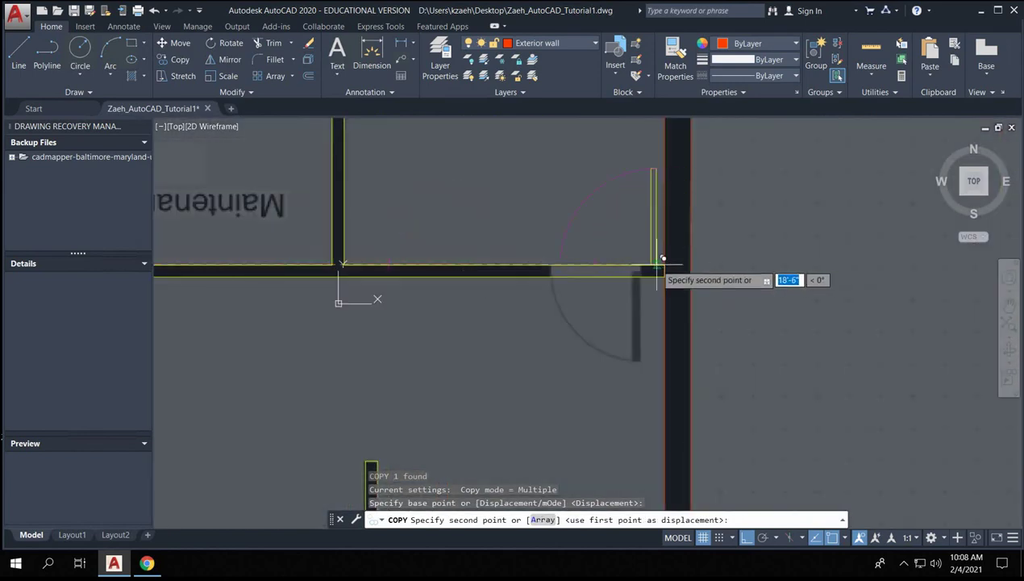
click(667, 261)
key(Escape)
key(Escape)
- Begin mirroring the copied door along a horizontal line, then cancel
click(618, 235)
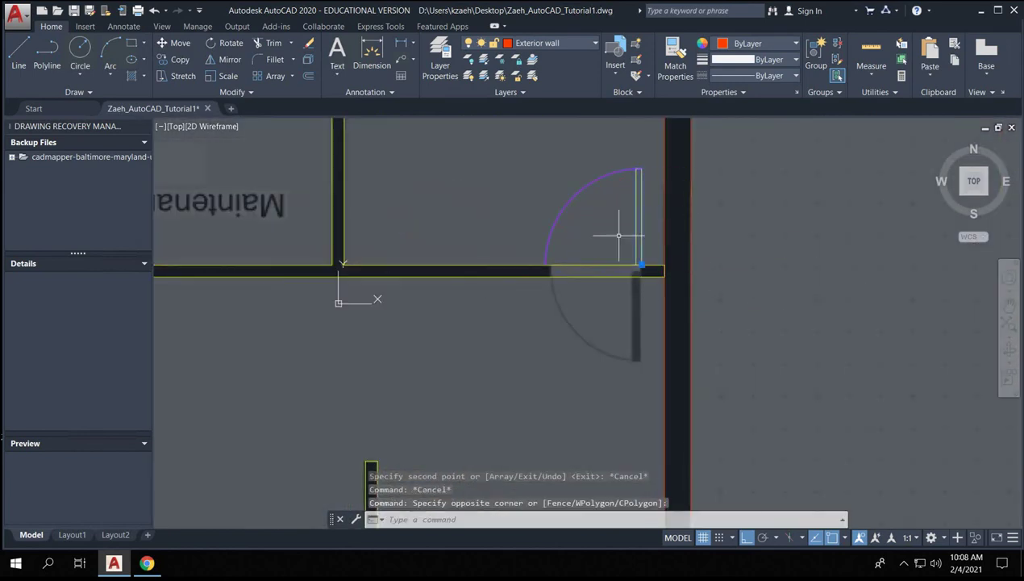
click(653, 258)
text(mi)
key(Return)
click(639, 265)
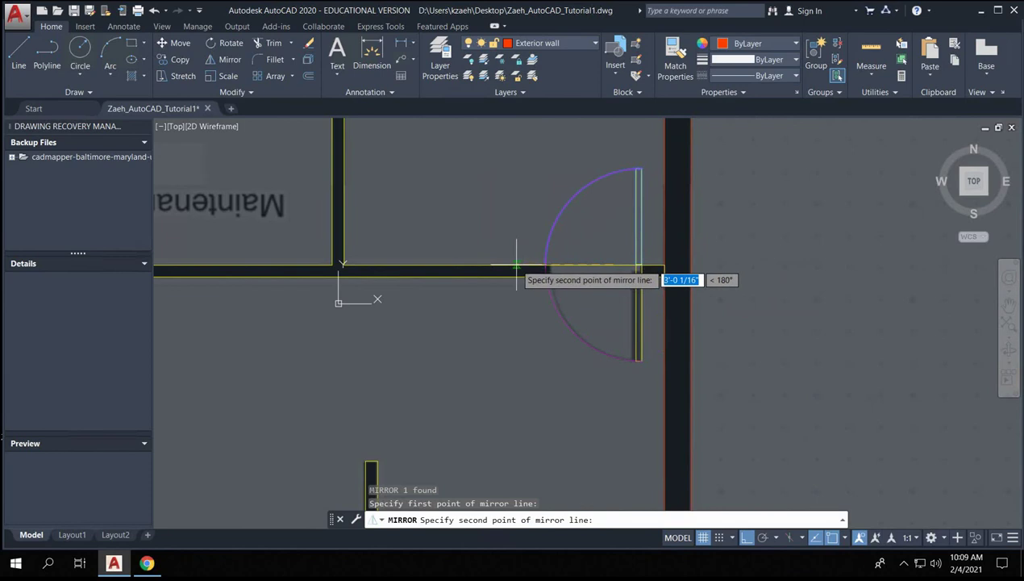
click(516, 264)
key(Escape)
- Mirror the copied door about the wall line, keeping the original
click(637, 262)
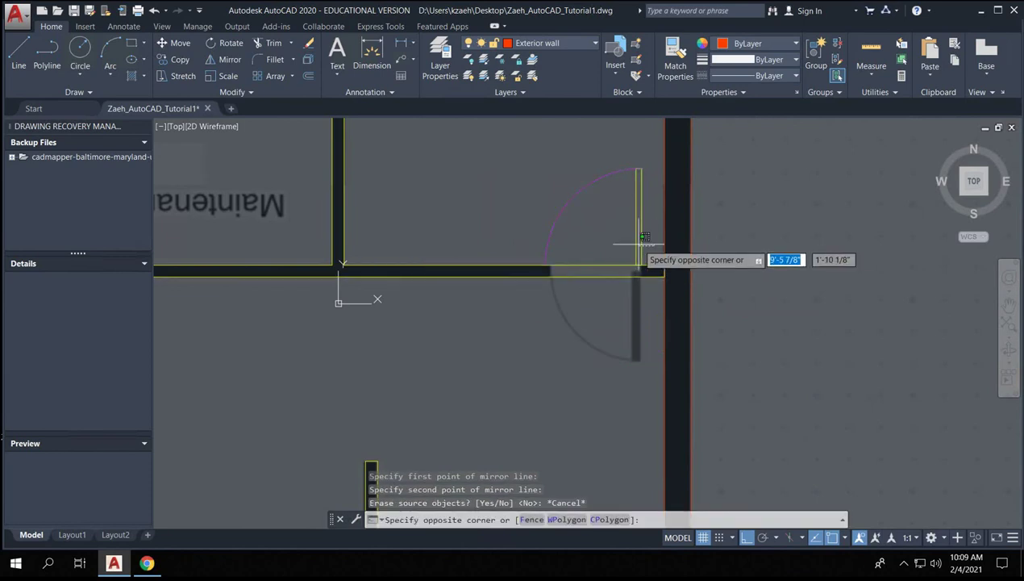
click(617, 269)
text(mi)
key(Return)
click(611, 263)
click(577, 266)
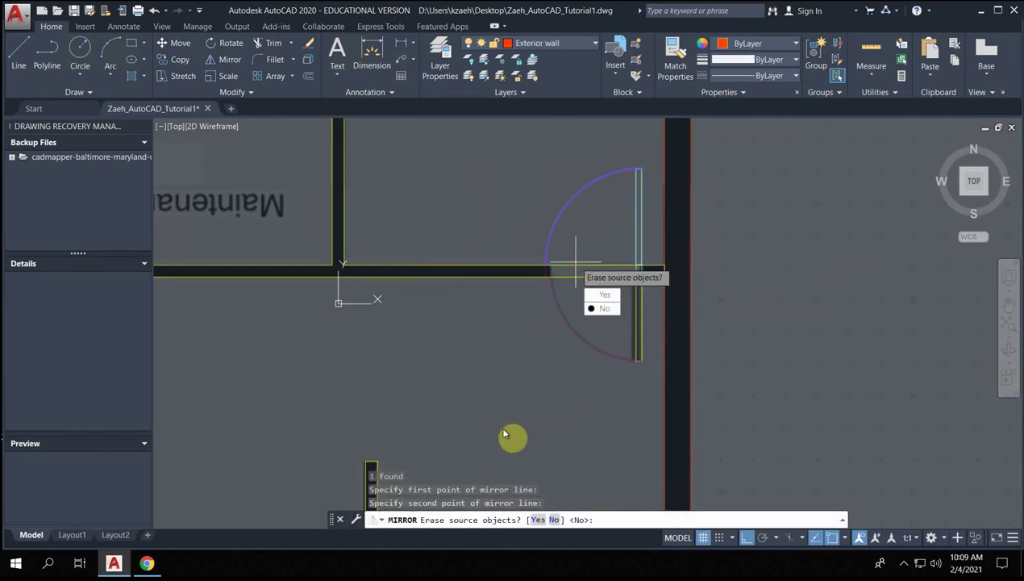
click(611, 307)
- Erase the leftover door leaf line and draw a wall-edge line on the Interior Wall layer
scroll(560, 293, up, 2)
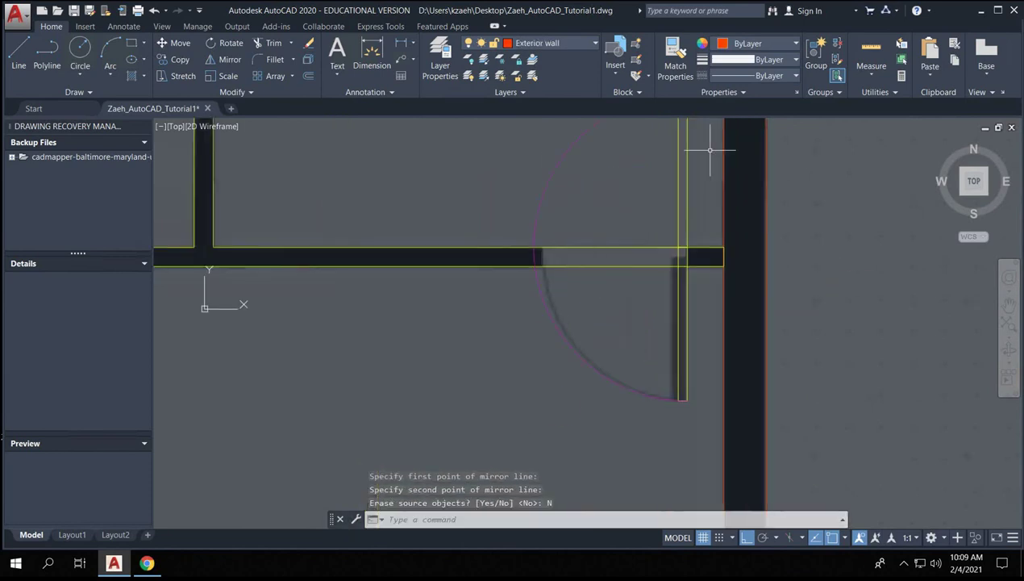
click(693, 181)
key(Delete)
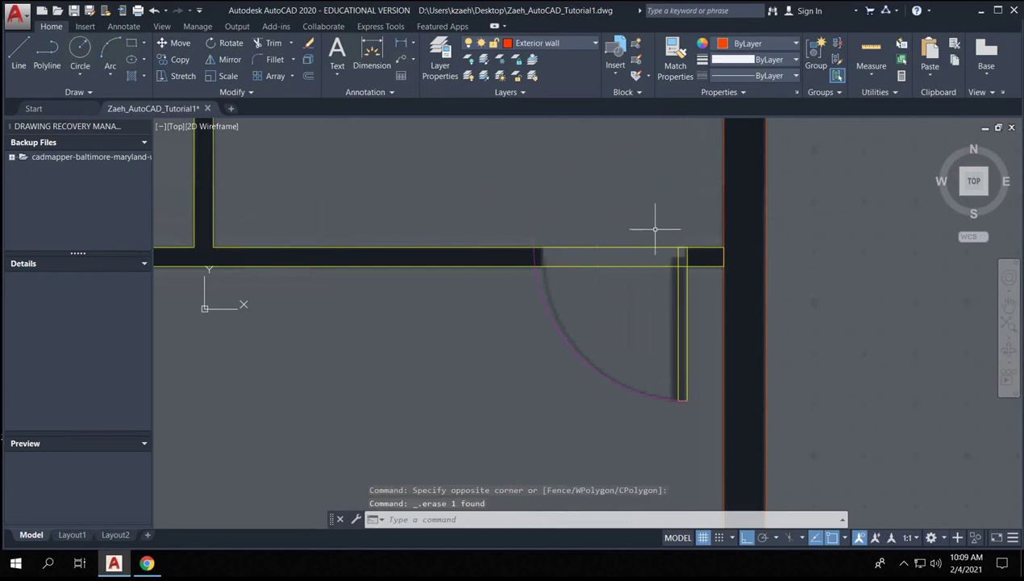
text(l)
key(Return)
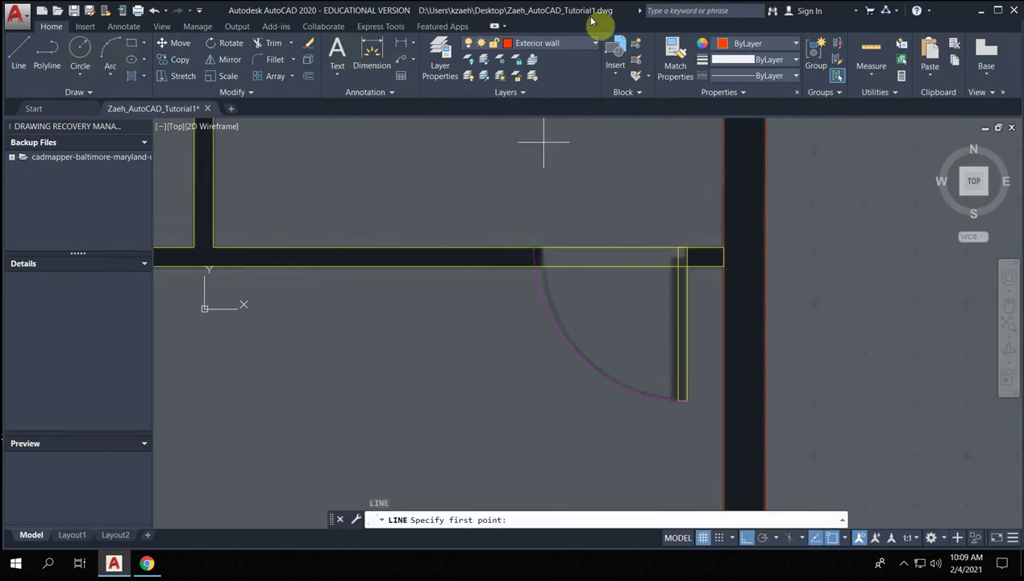
click(583, 43)
click(556, 124)
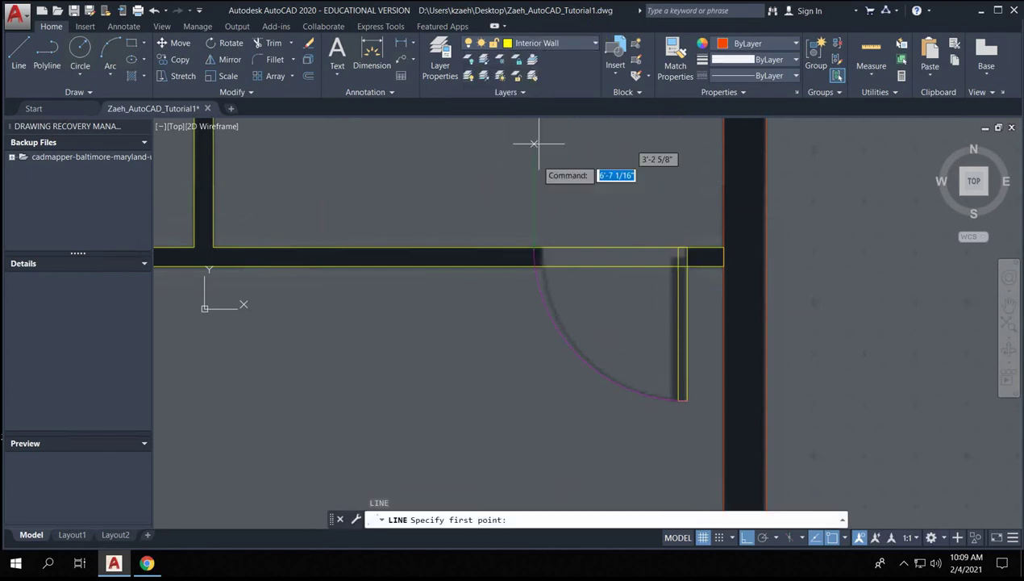
click(532, 250)
click(681, 249)
key(Return)
- Draw a vertical jamb line down from the wall corner, replacing a stray slanted one
scroll(669, 265, up, 4)
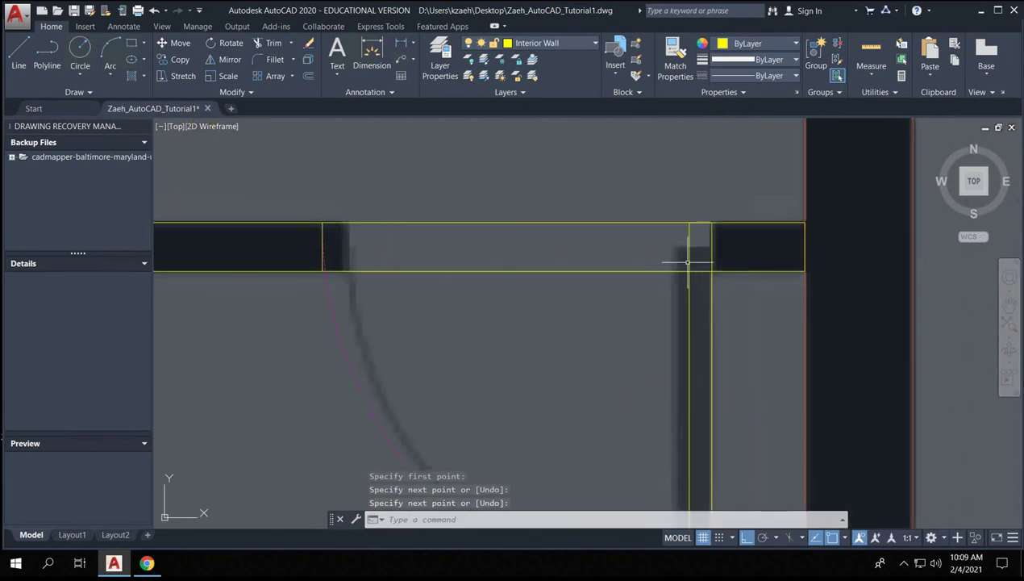
key(Return)
click(713, 222)
click(719, 271)
key(Escape)
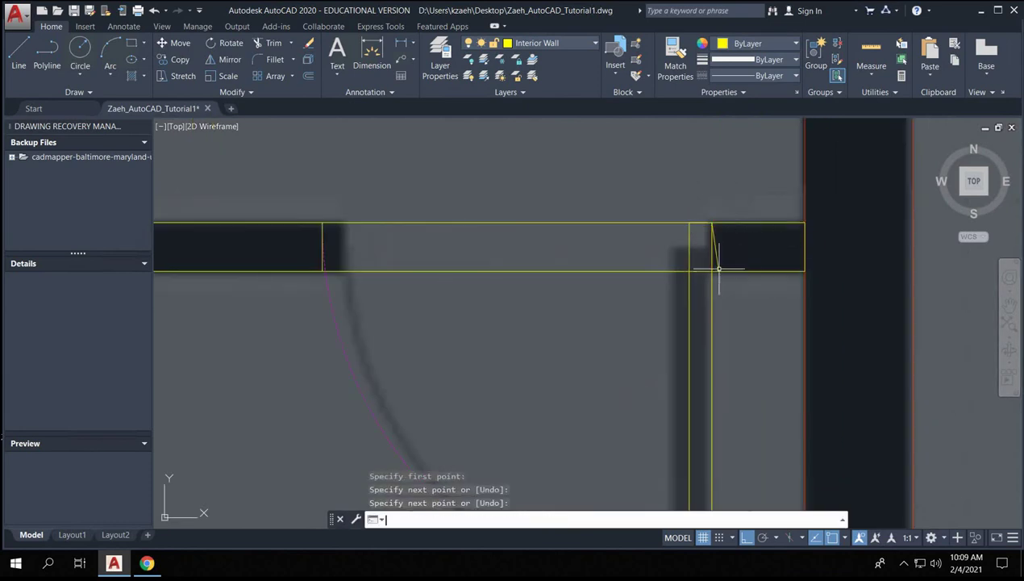
drag(724, 258, 708, 257)
key(Delete)
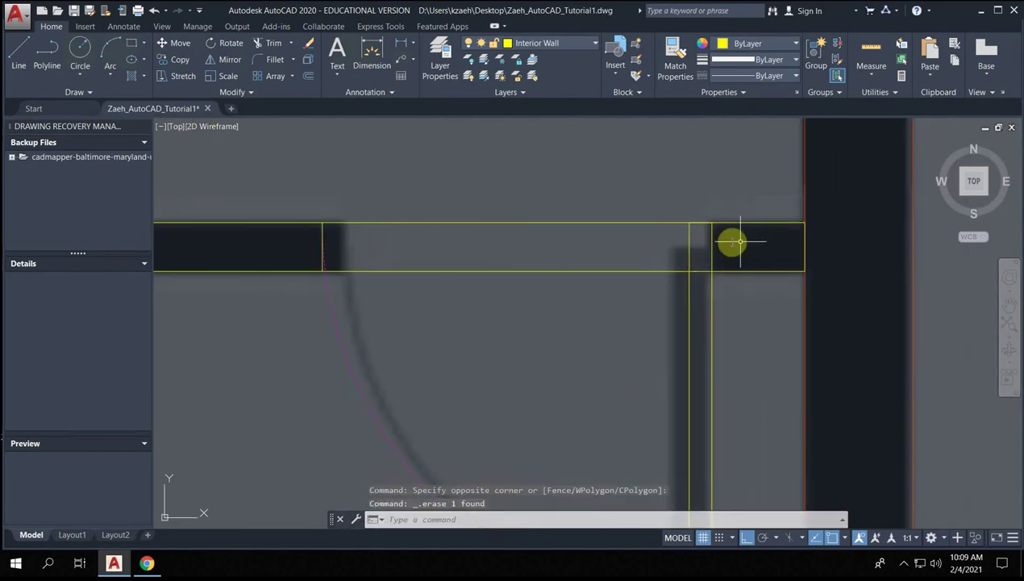
key(Return)
click(712, 223)
click(711, 270)
key(Return)
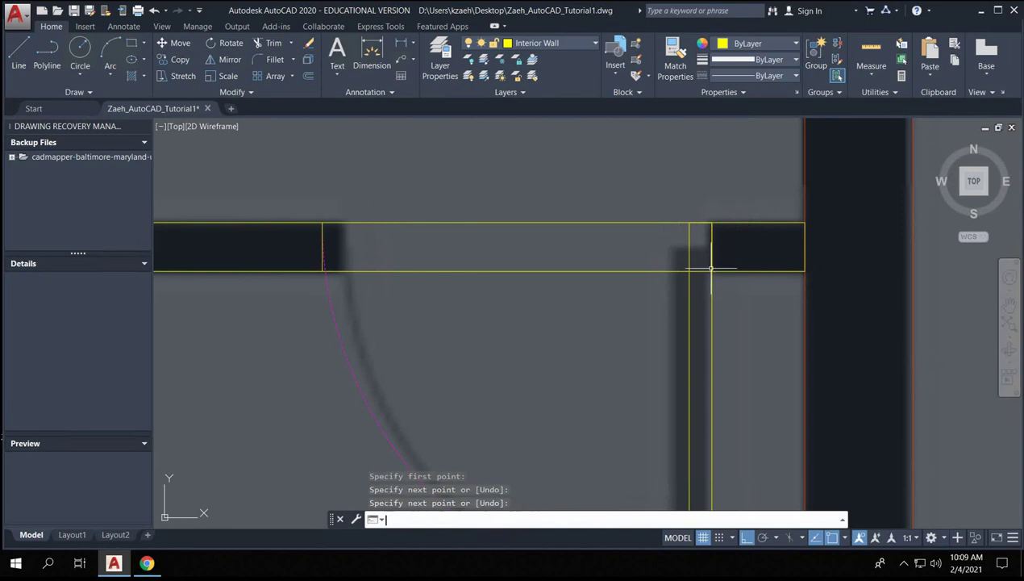
- Select the two short wall lines and trim the wall line between the door jambs
scroll(578, 213, down, 5)
click(436, 201)
click(657, 251)
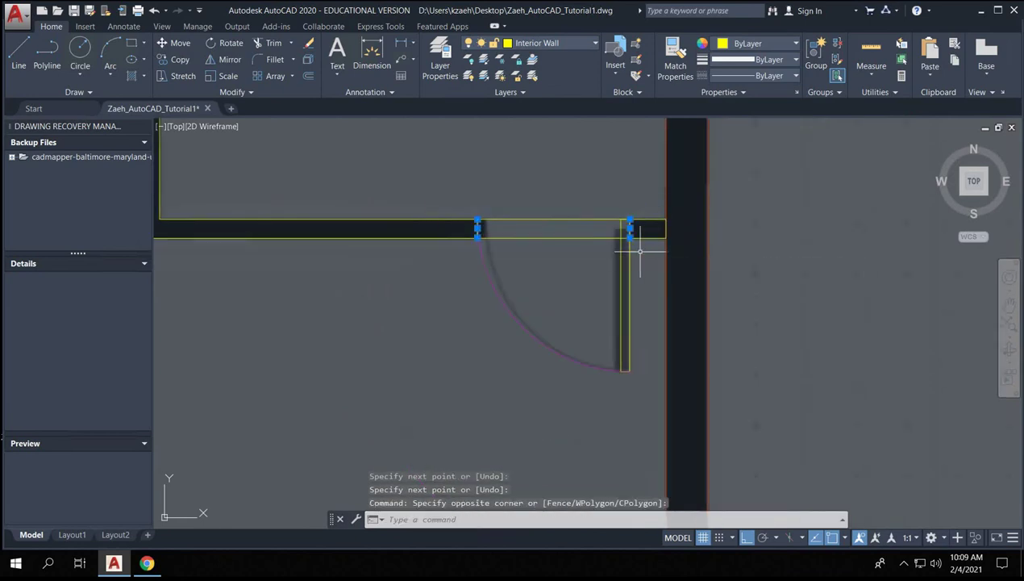
text(tr)
key(Return)
click(551, 185)
click(530, 234)
key(Escape)
key(Escape)
key(Escape)
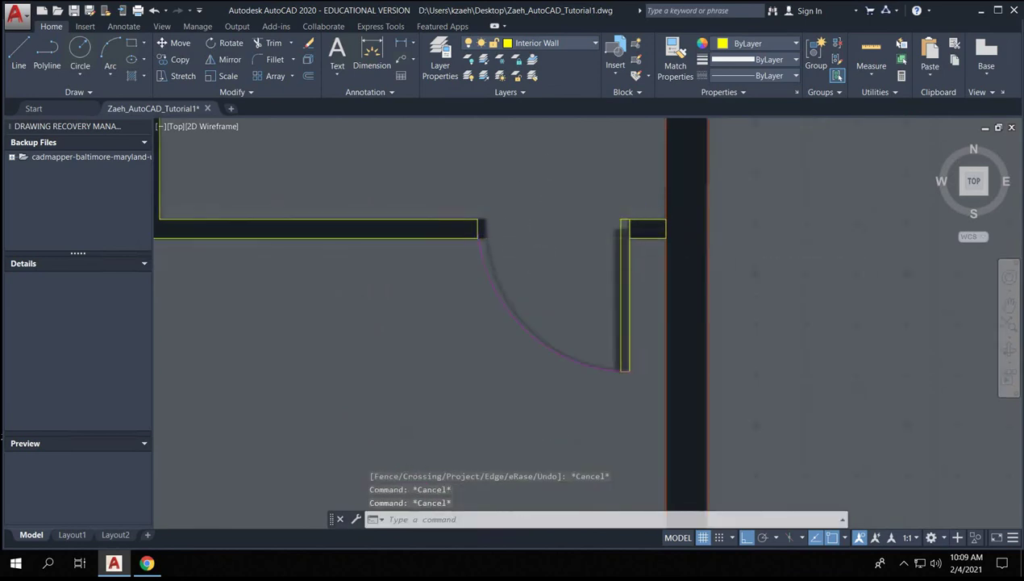
- Start moving the door block with MOVE, then cancel it
scroll(580, 266, down, 3)
scroll(580, 266, up, 3)
click(580, 251)
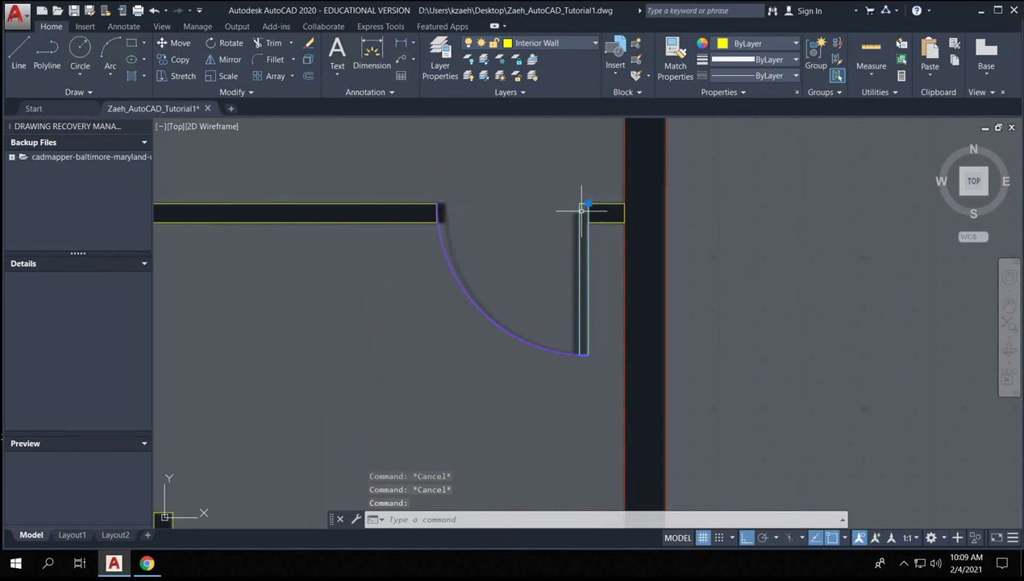
text(m)
key(Return)
click(589, 208)
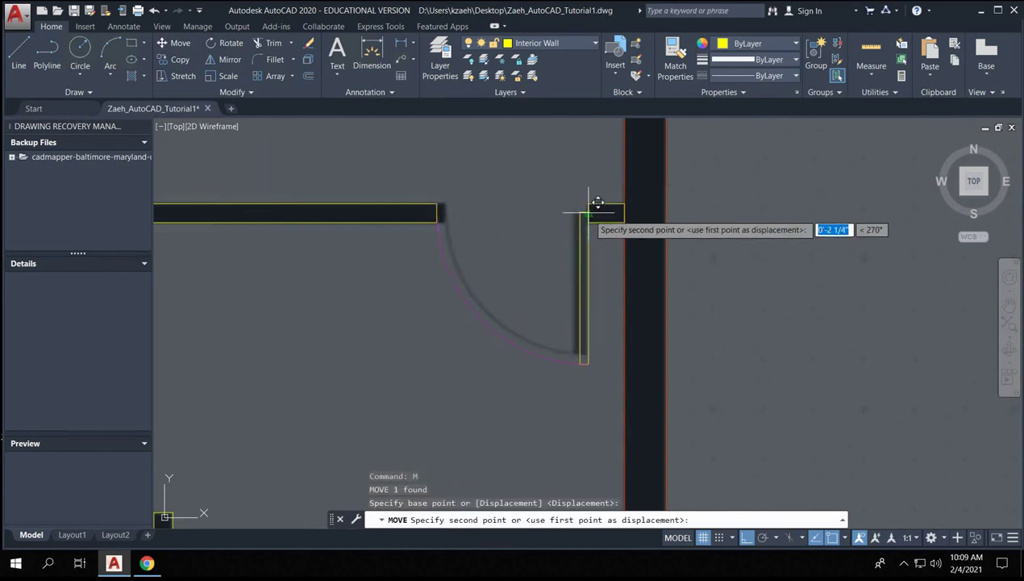
key(Escape)
key(Escape)
scroll(489, 231, down, 8)
- Delete the door swing in the bent bottom wall
scroll(487, 238, up, 5)
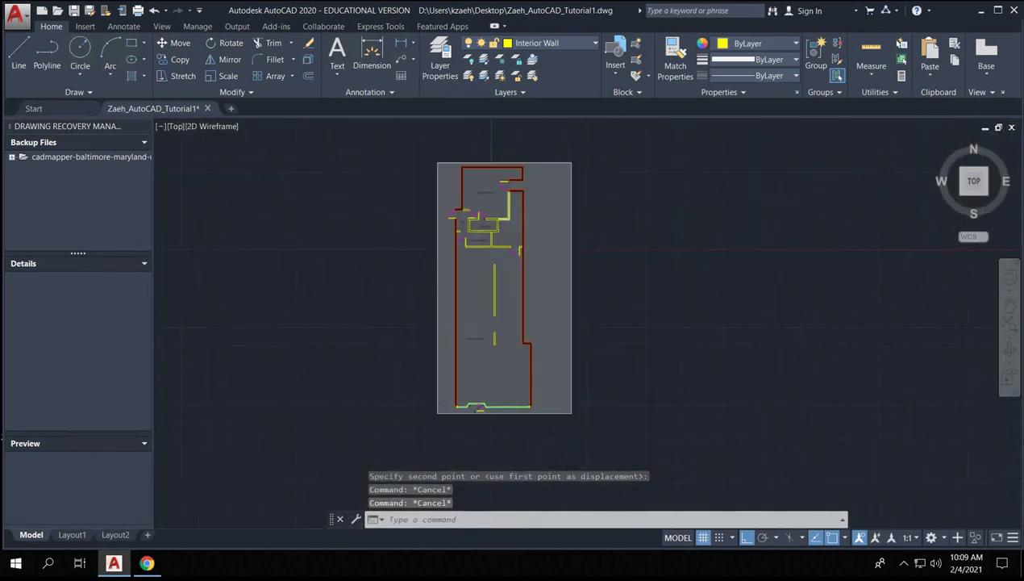
scroll(518, 320, down, 2)
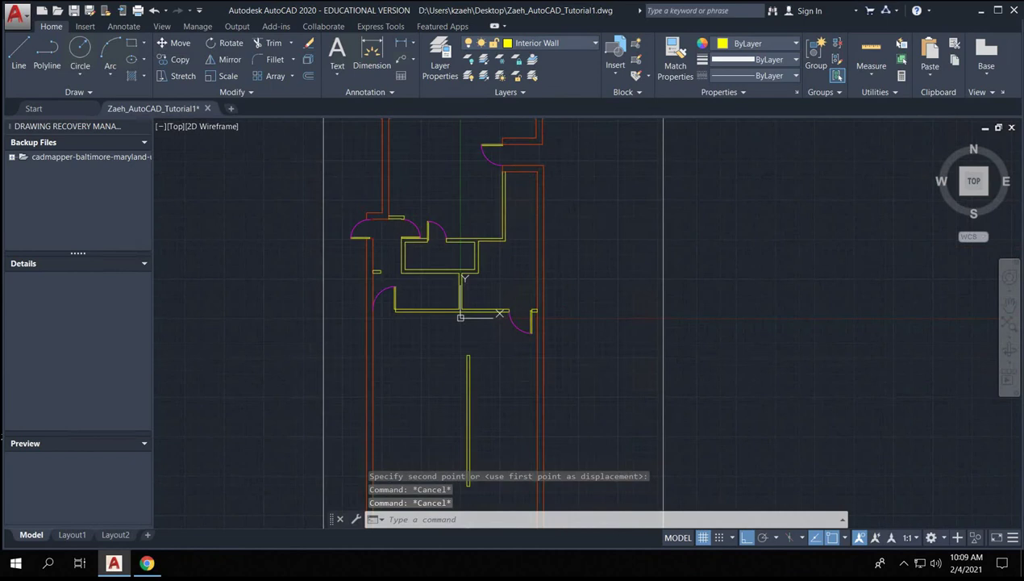
scroll(571, 348, up, 2)
scroll(409, 351, up, 5)
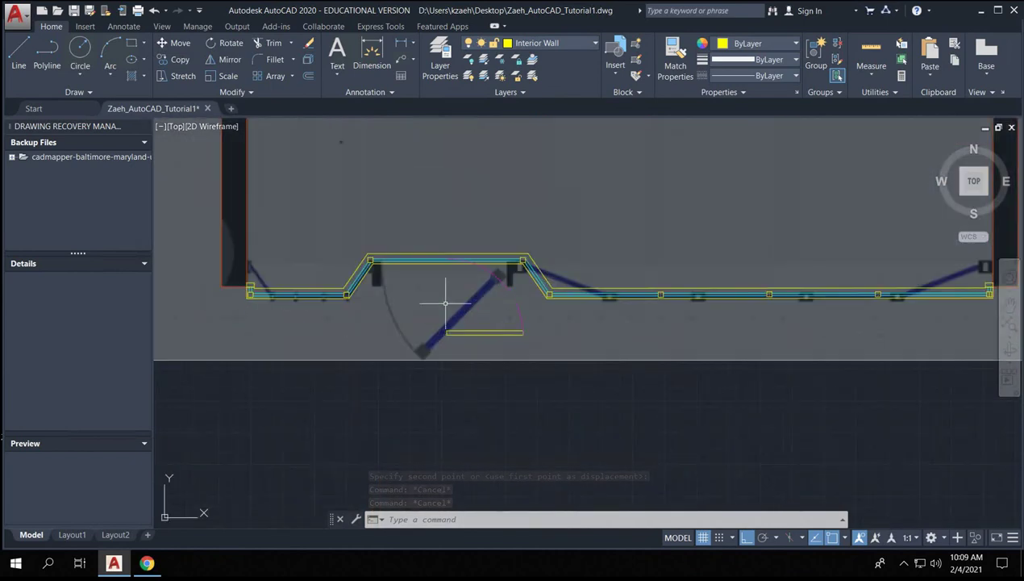
scroll(509, 313, down, 3)
scroll(521, 327, up, 6)
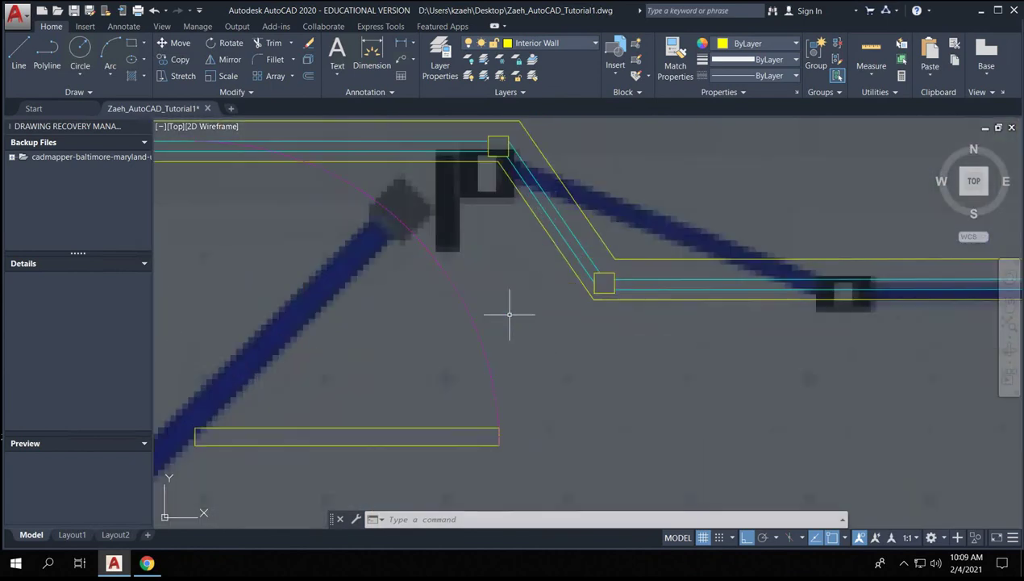
scroll(513, 337, down, 2)
click(474, 363)
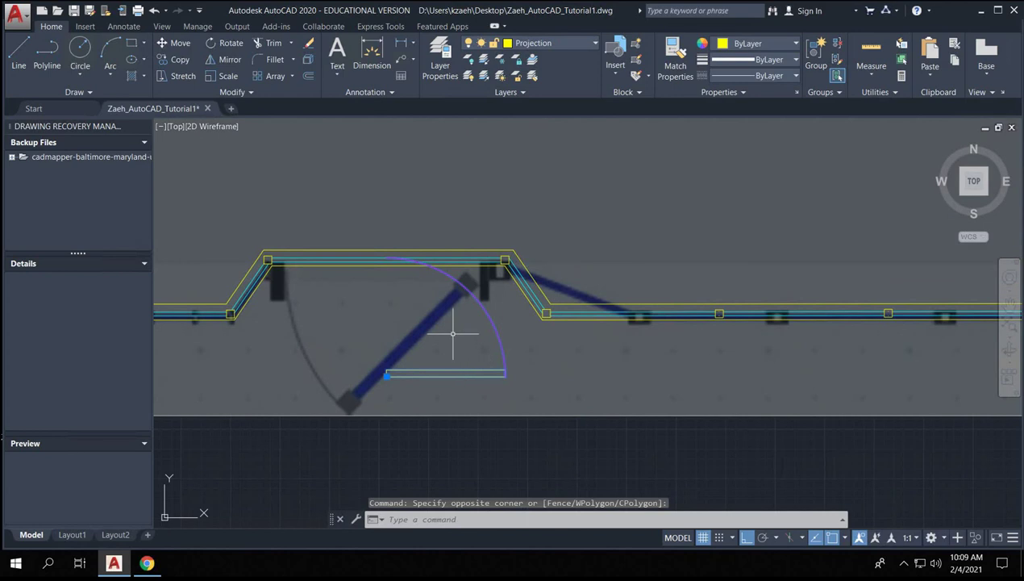
key(Delete)
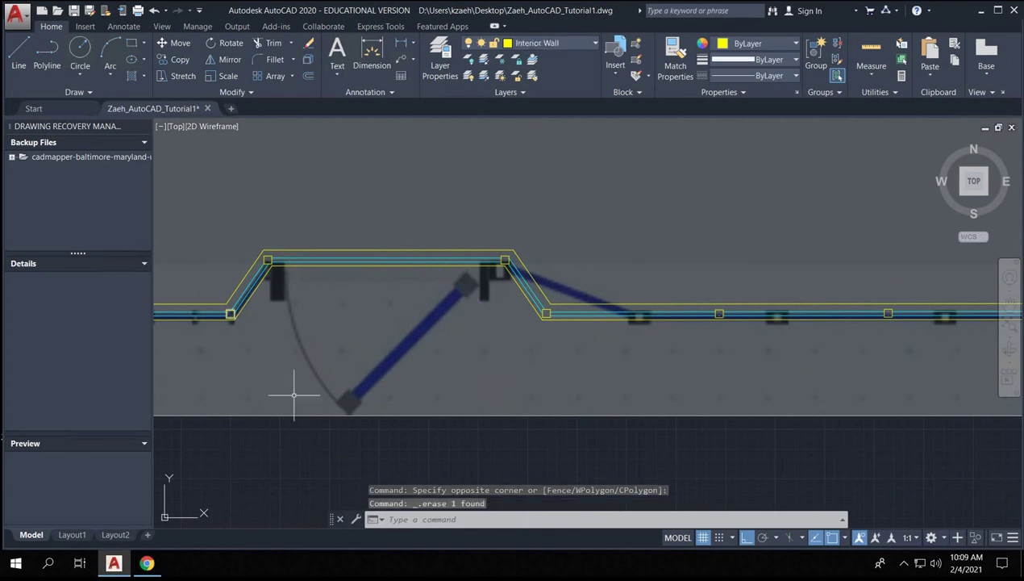
- Start a line and then a copy of the corner square, cancelling both
click(18, 64)
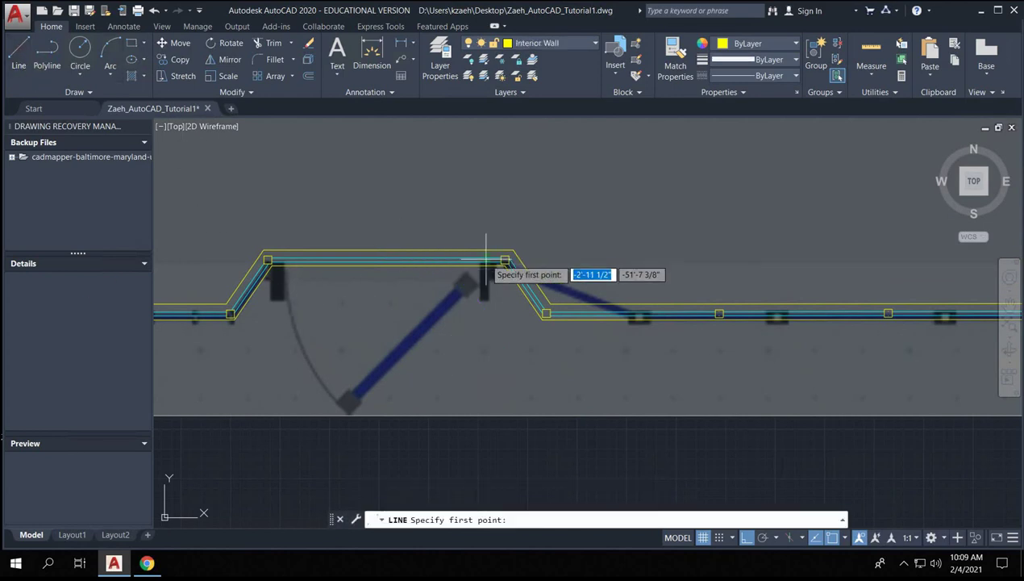
scroll(289, 258, up, 4)
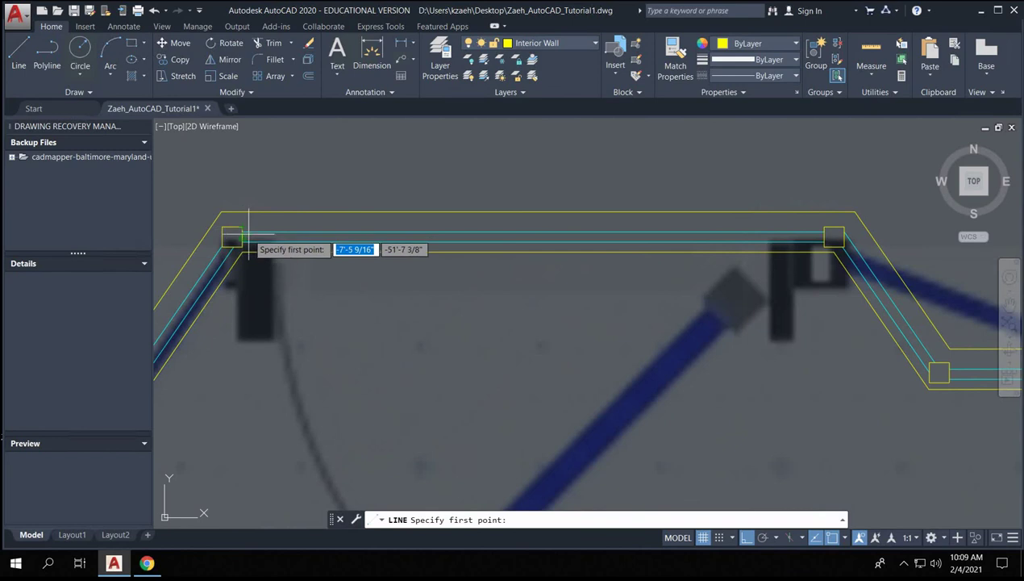
key(Escape)
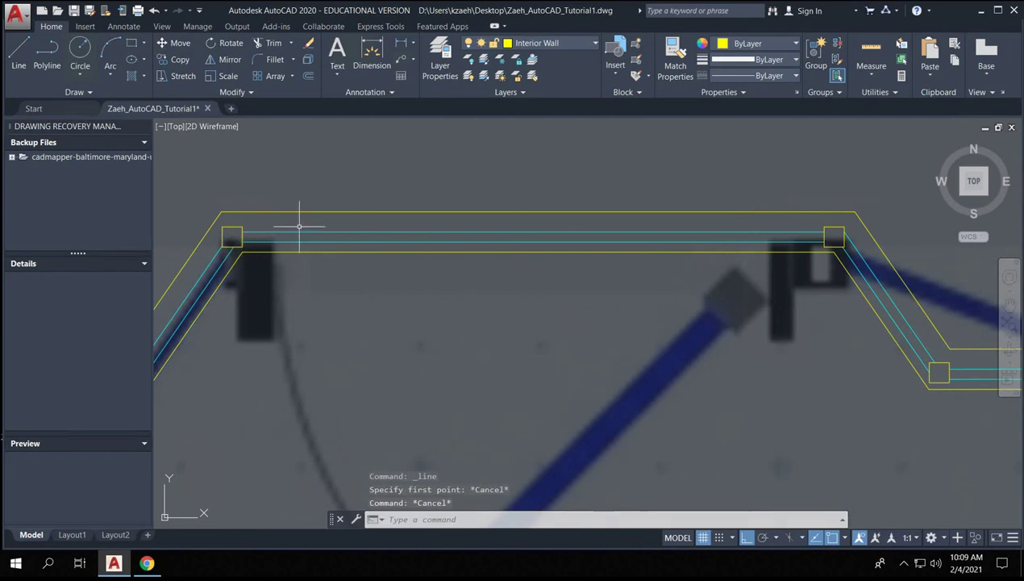
scroll(227, 229, up, 4)
text(o)
key(Return)
click(213, 227)
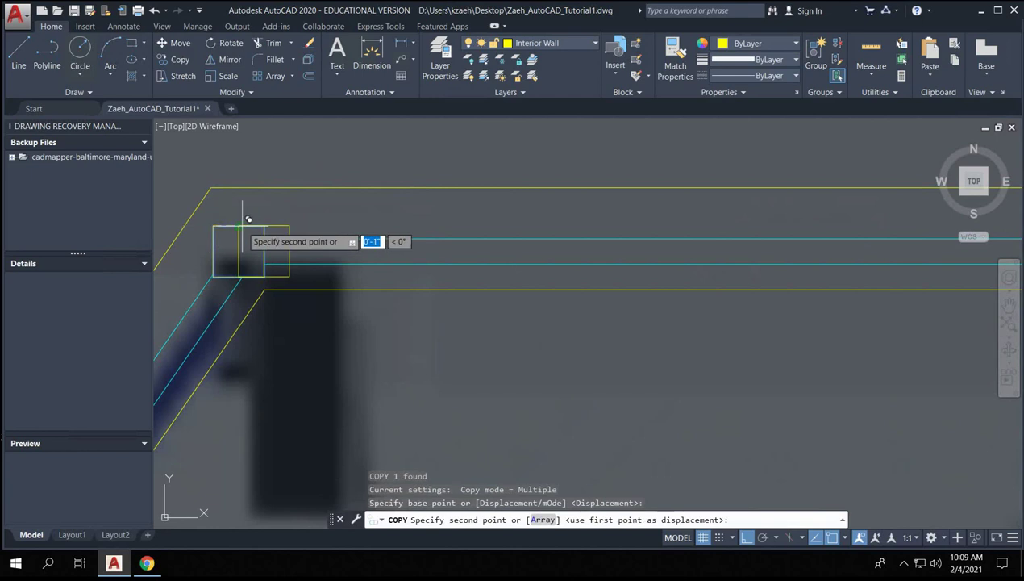
scroll(371, 238, down, 3)
key(Escape)
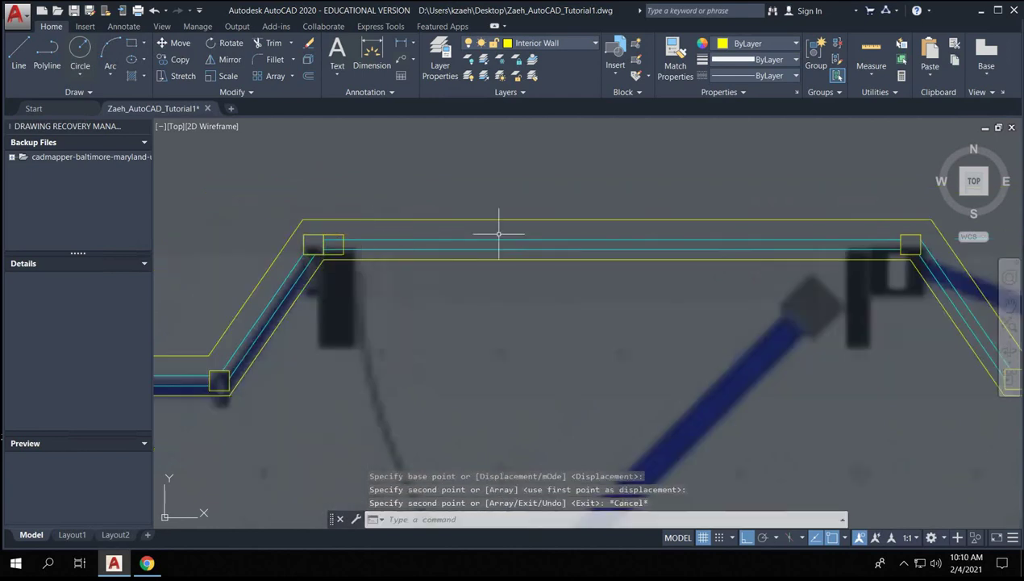
- Copy the small square at the wall corner a short distance left
scroll(908, 236, up, 2)
click(920, 235)
text(c)
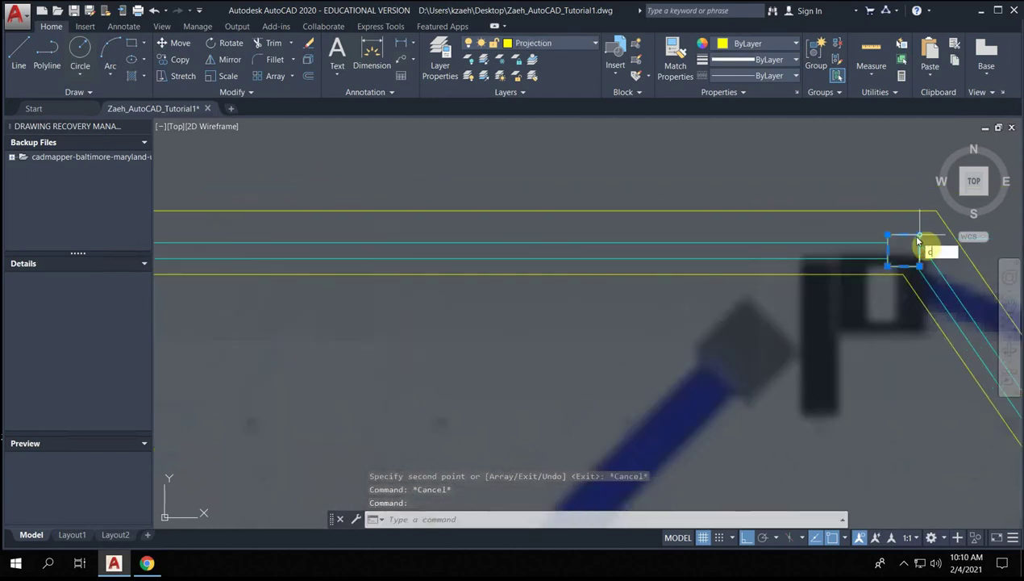
text(o)
key(Return)
click(919, 236)
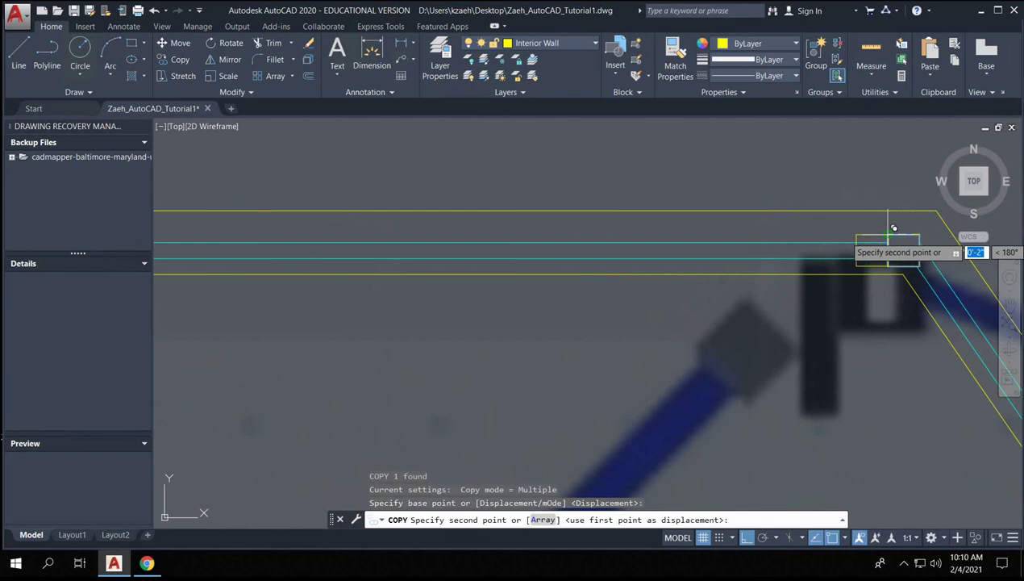
click(887, 233)
key(Escape)
key(Escape)
click(866, 239)
middle_drag(403, 226, 725, 232)
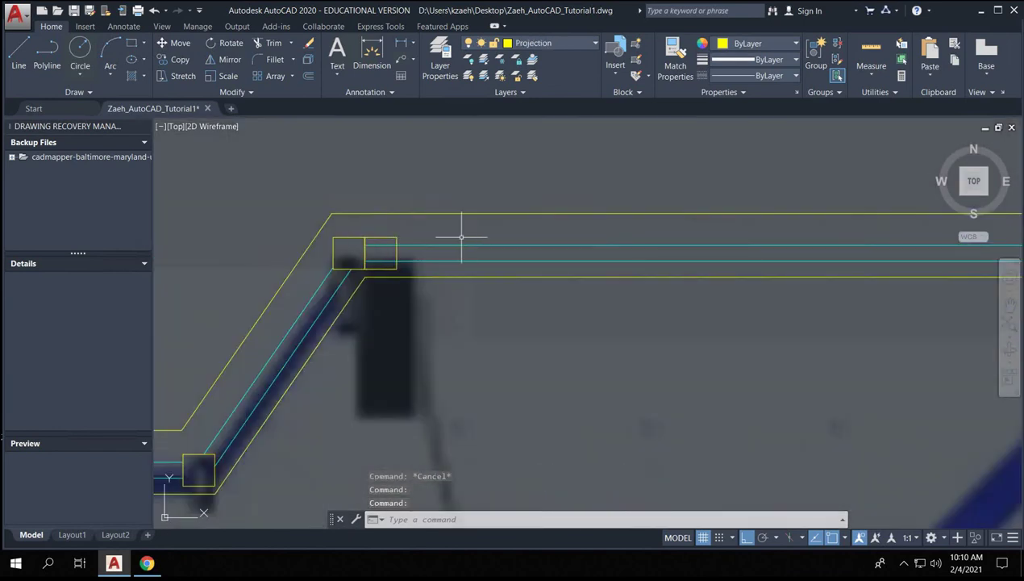
- Trim the wall lines at the left wall corner with a crossing pick
text(tr)
key(Return)
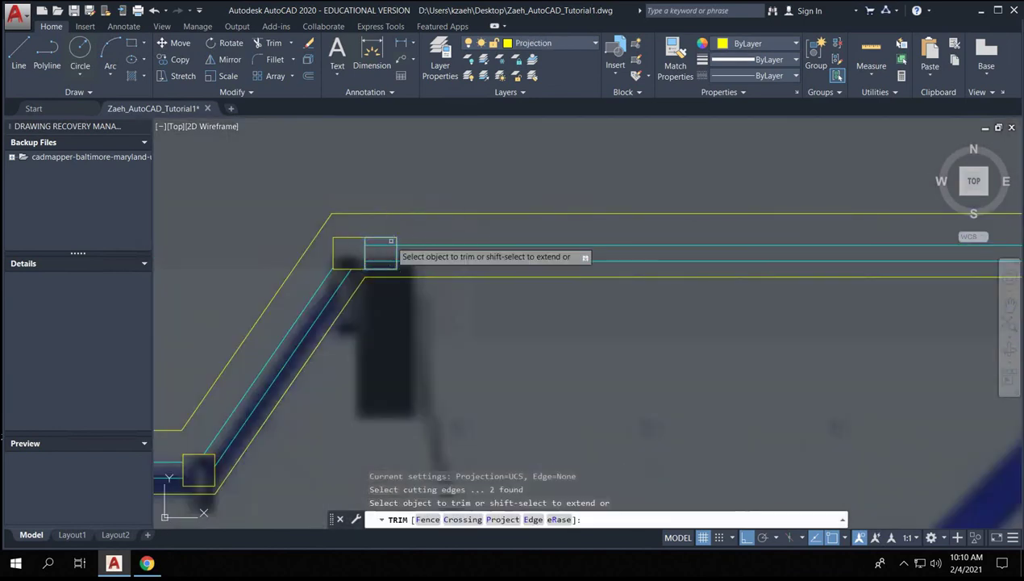
click(379, 252)
scroll(381, 252, down, 1)
click(661, 255)
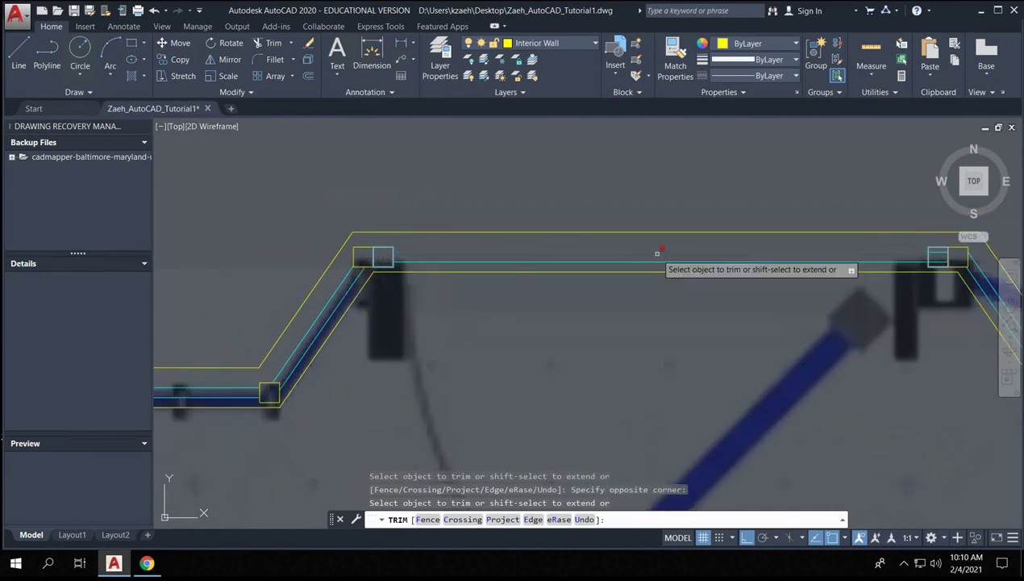
scroll(694, 256, up, 2)
scroll(700, 263, up, 3)
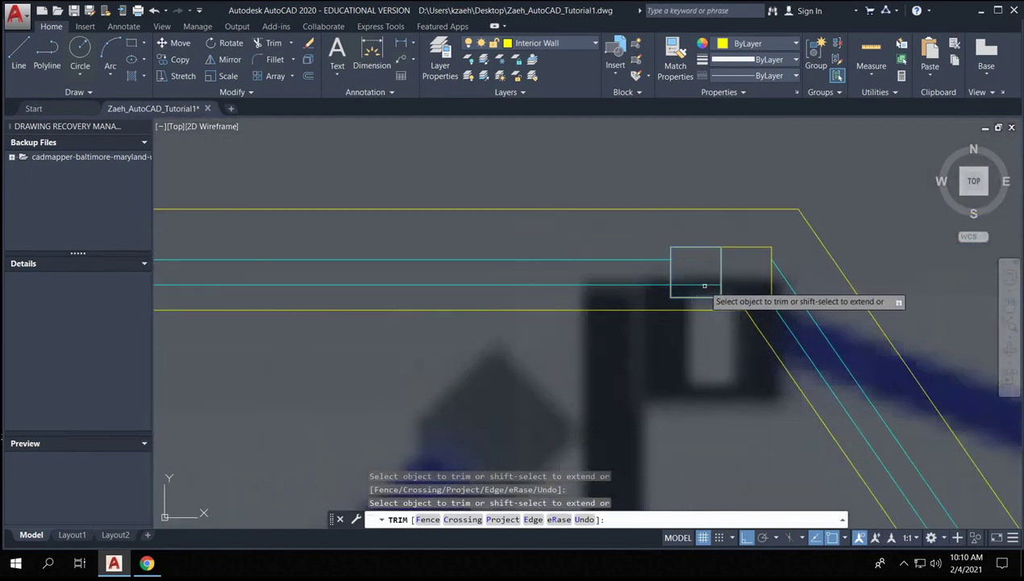
scroll(676, 283, down, 4)
key(Escape)
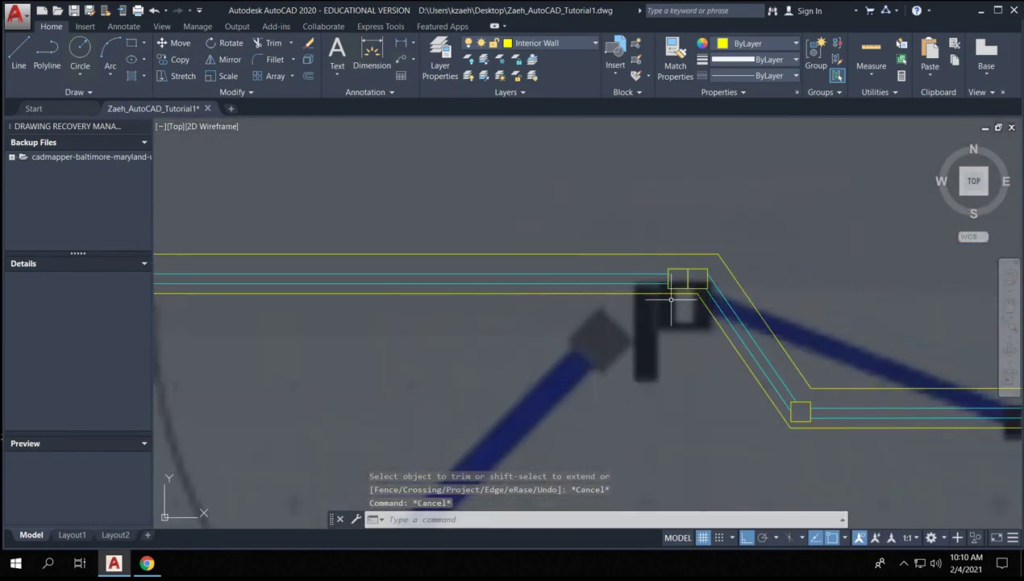
- Draw two lines across the opening between the left square and the wall's right end
text(l)
key(Return)
click(676, 277)
middle_drag(320, 270, 467, 258)
click(428, 276)
key(Return)
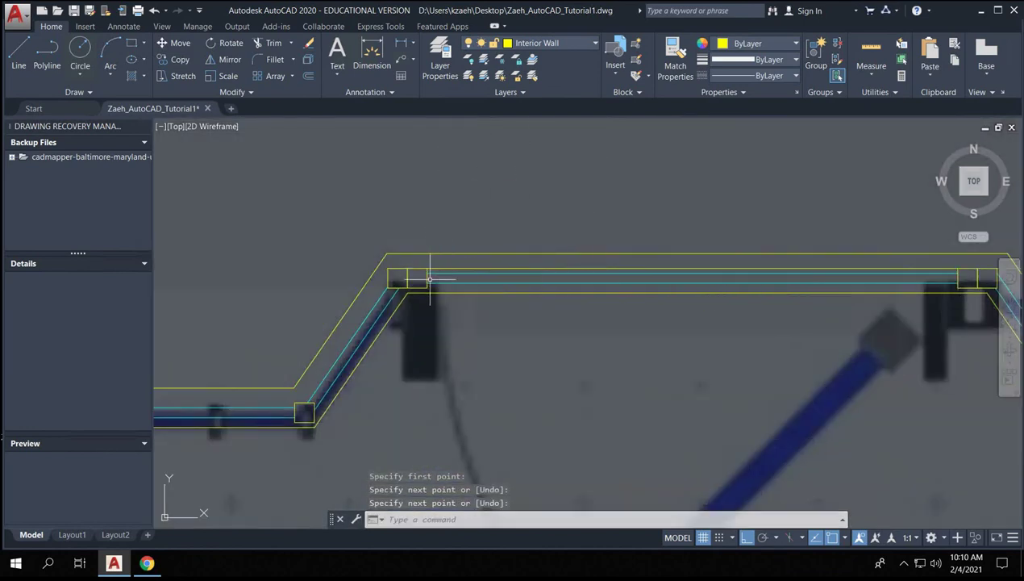
key(Return)
click(429, 283)
middle_drag(847, 271, 668, 274)
click(809, 274)
key(Return)
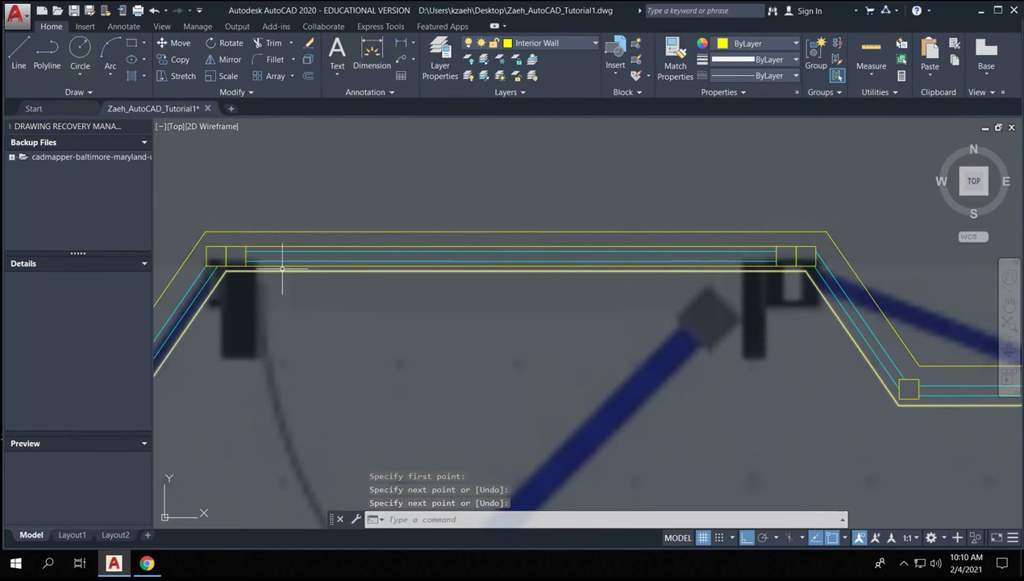
- Group the door's top wall lines into one object
click(217, 210)
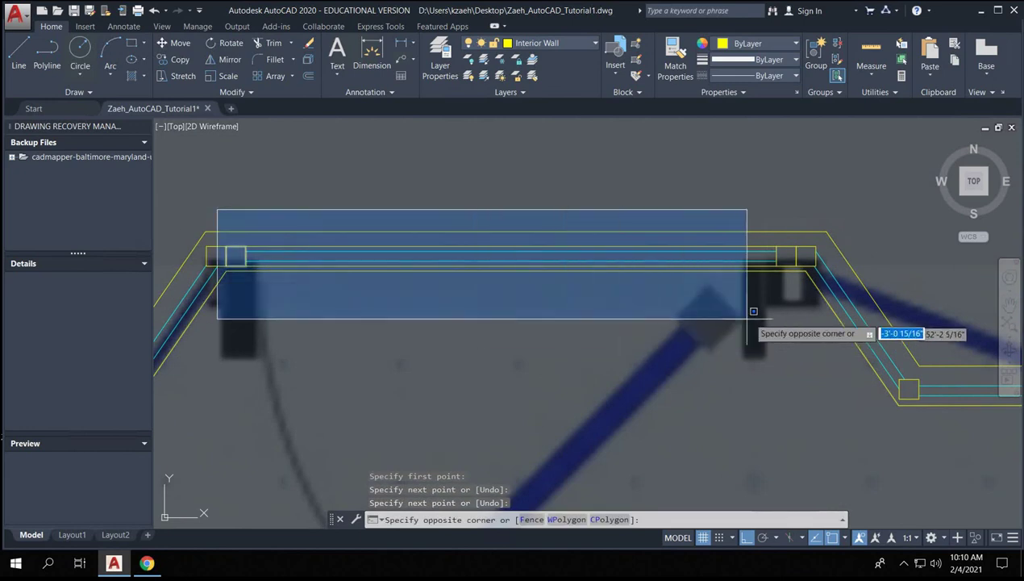
click(809, 302)
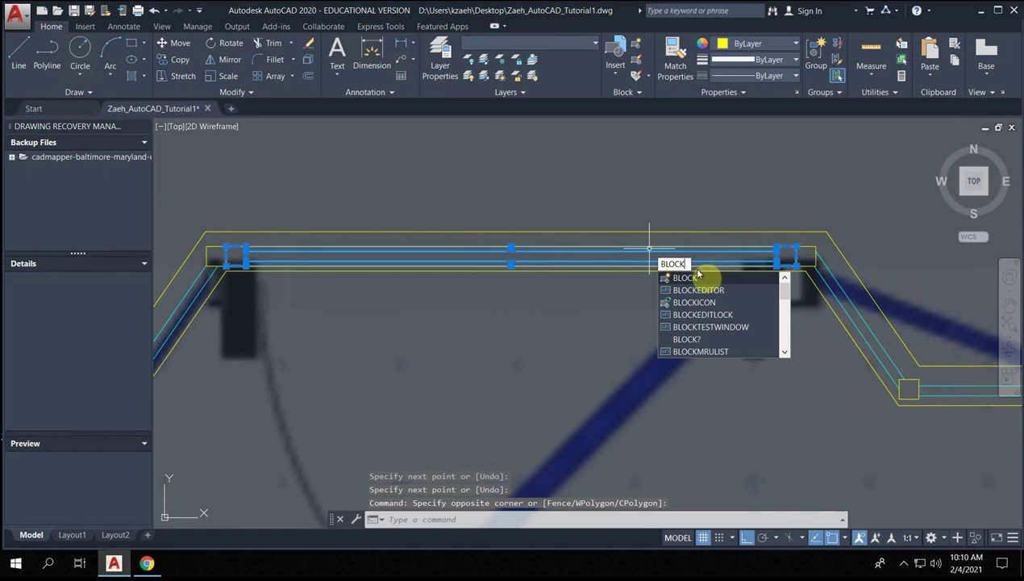
key(Return)
click(618, 392)
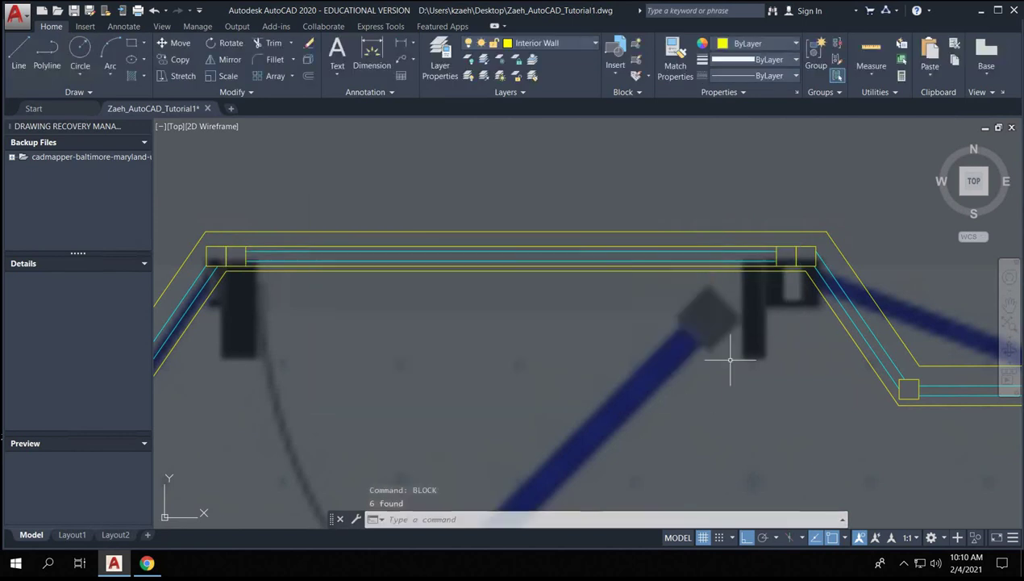
click(228, 205)
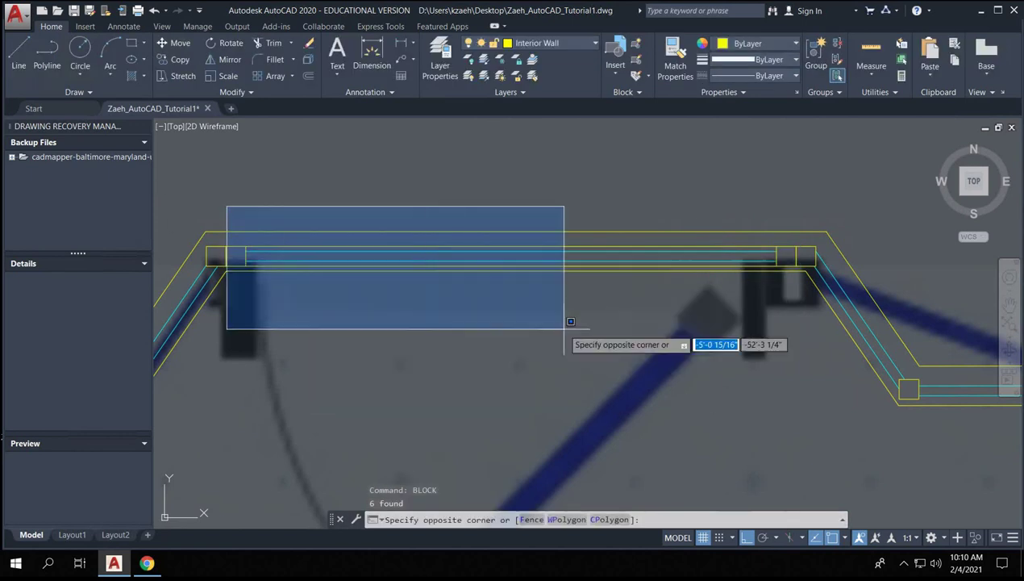
click(221, 213)
click(806, 305)
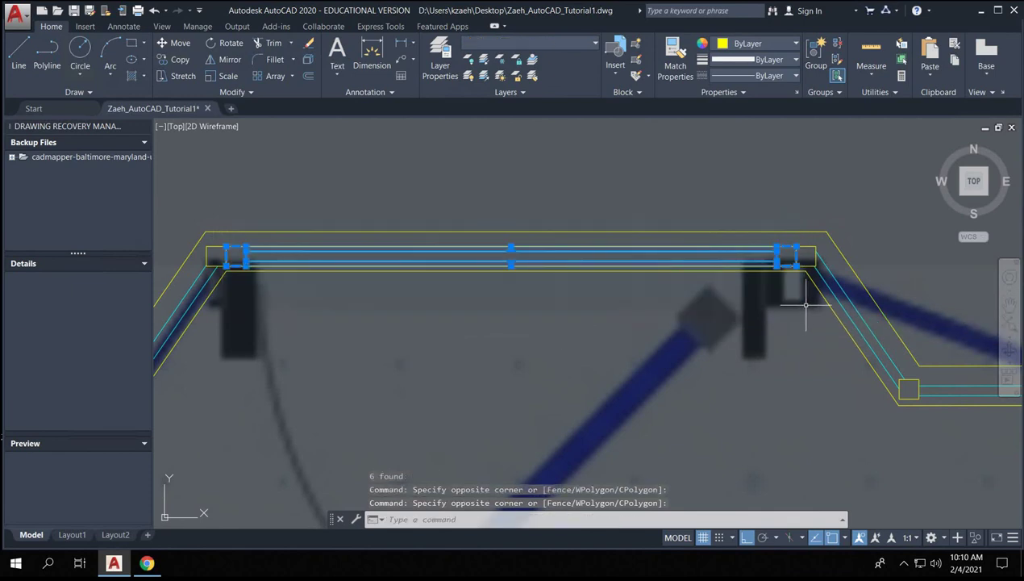
key(Return)
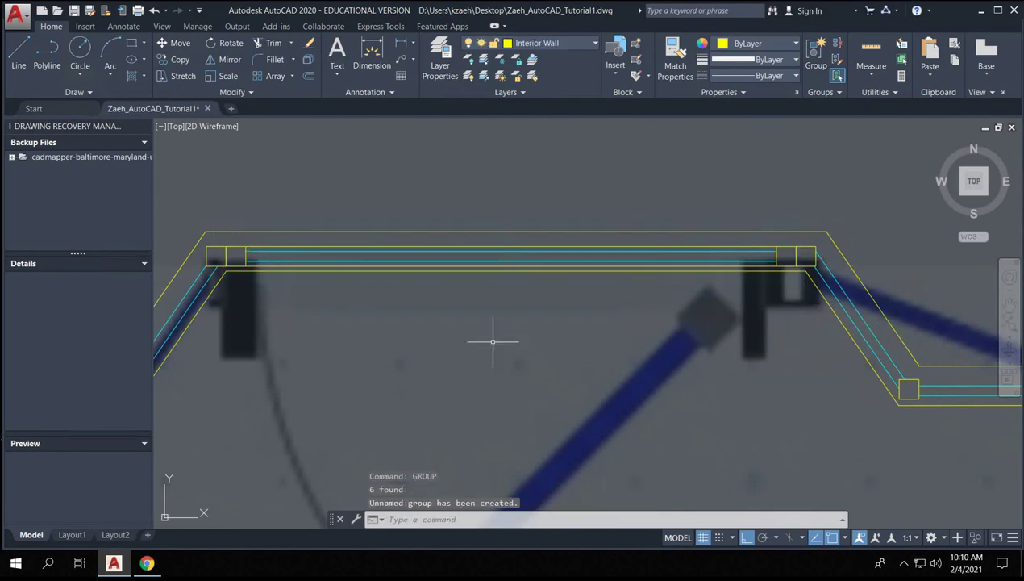
- Rotate the grouped wall segment 45° about its right end with Ortho off
click(296, 246)
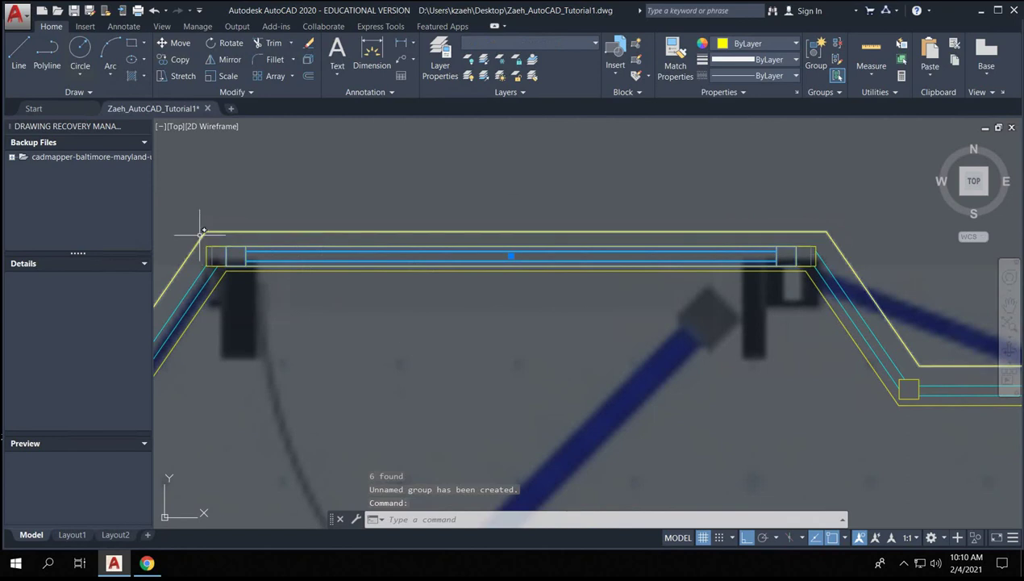
text(o)
key(Return)
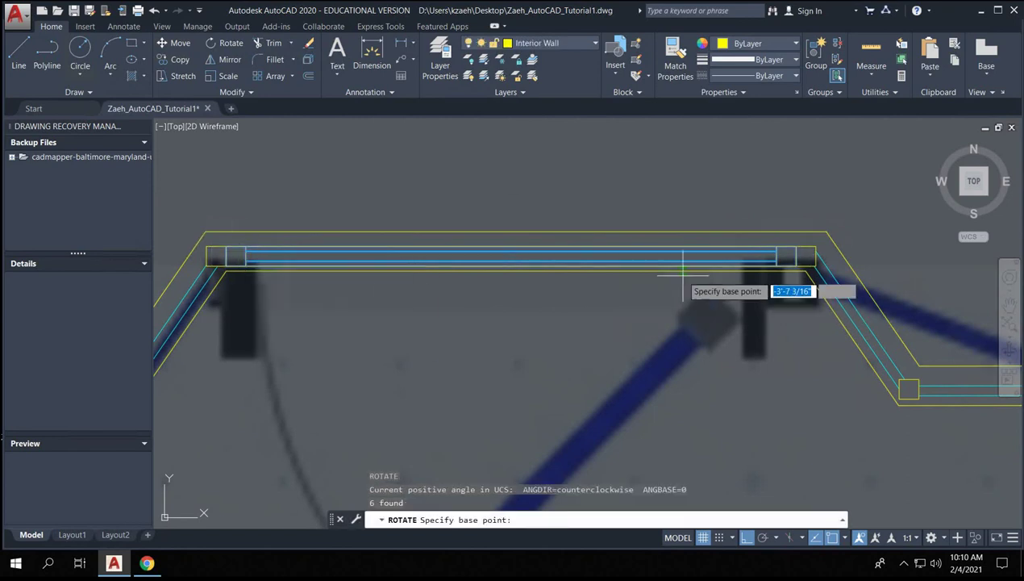
click(789, 246)
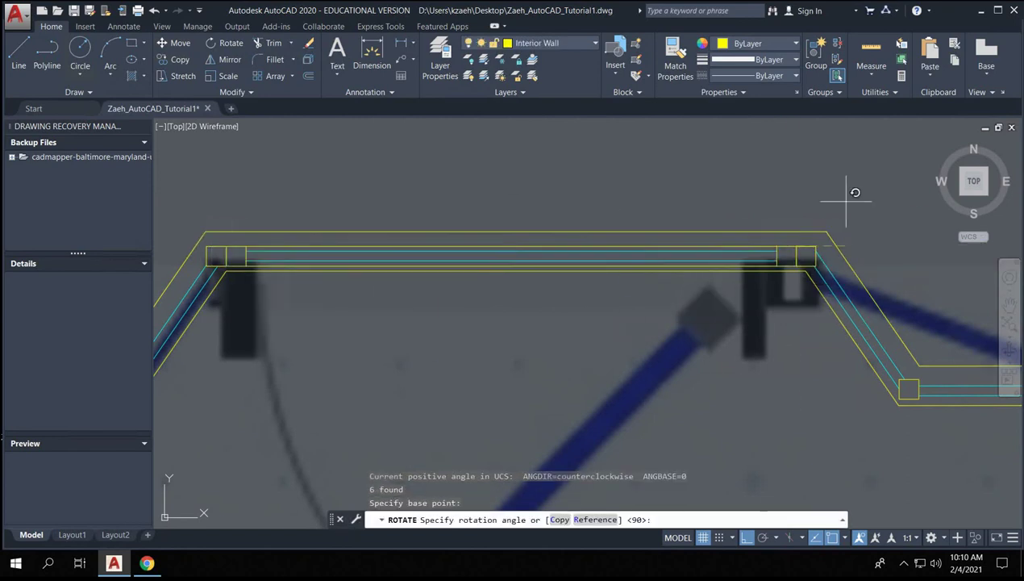
click(747, 539)
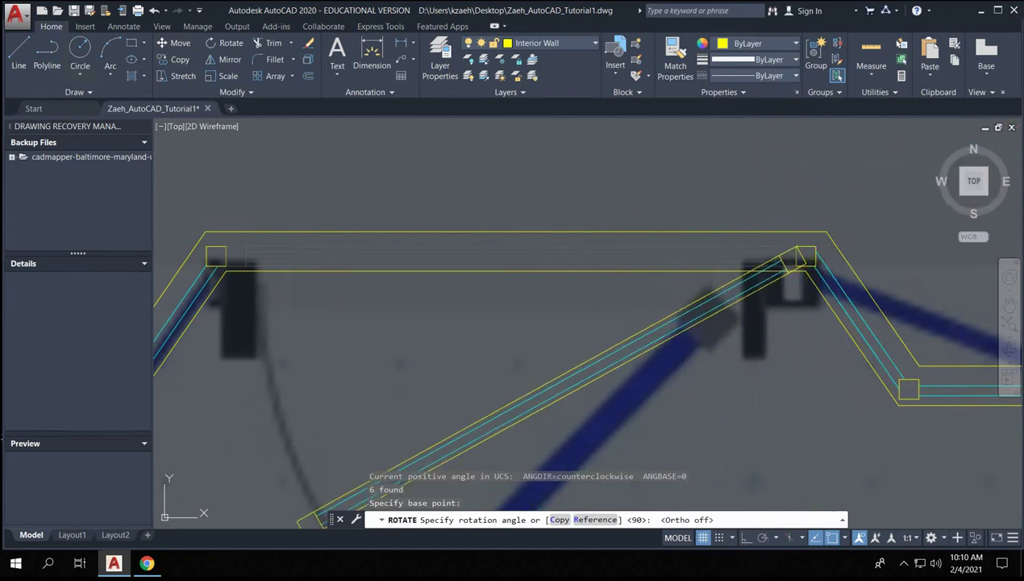
text(45)
key(Return)
scroll(761, 245, down, 4)
scroll(732, 317, up, 3)
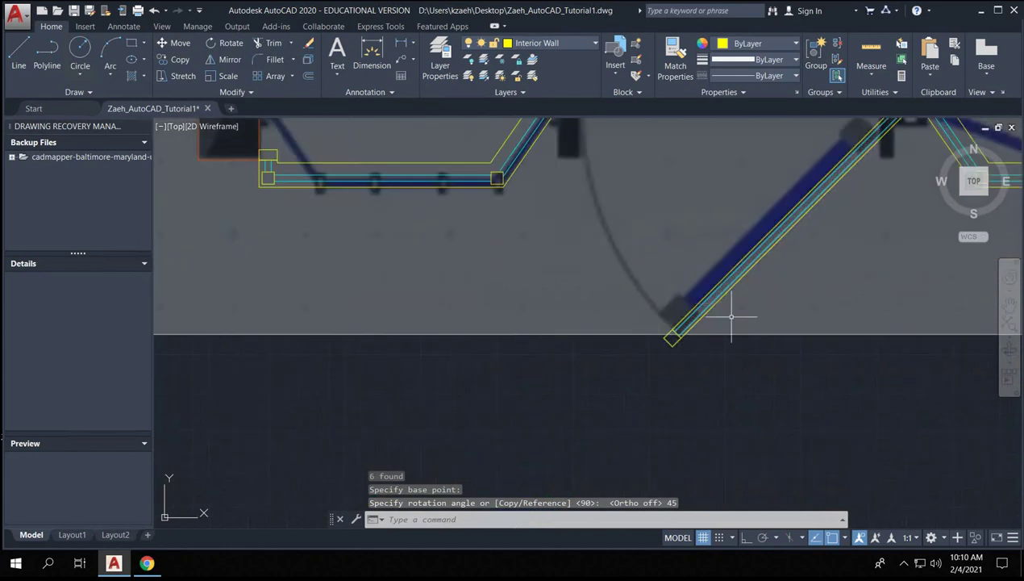
middle_drag(772, 262, 462, 353)
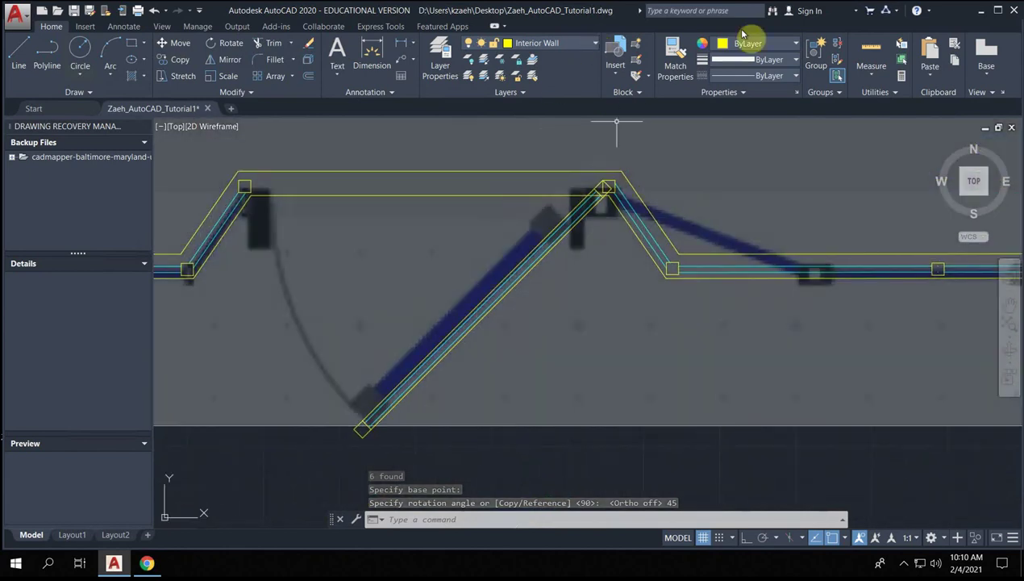
- Make Door swing the current layer and locate the door's hinge vertex for the swing circle
click(567, 45)
click(537, 74)
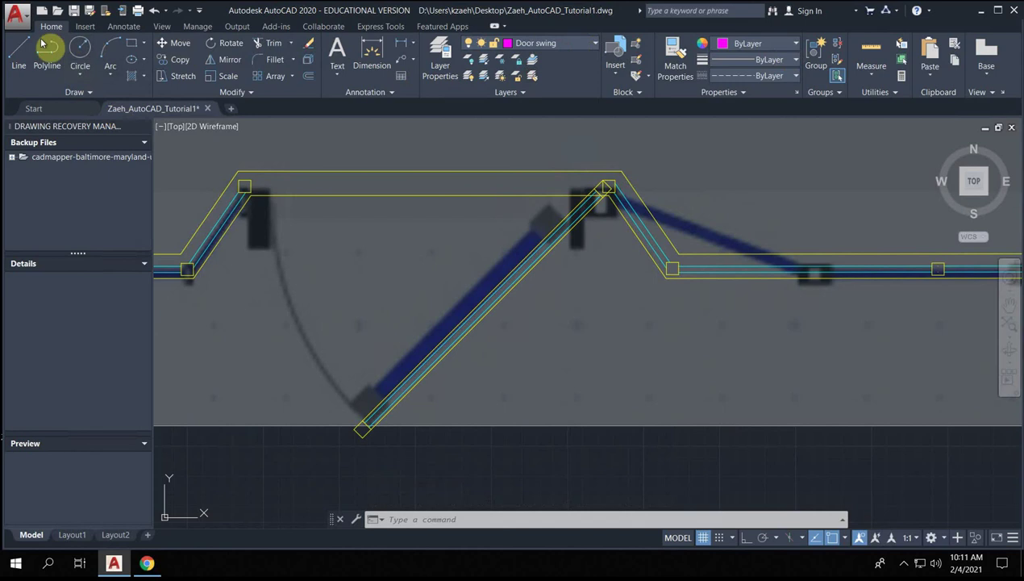
click(81, 50)
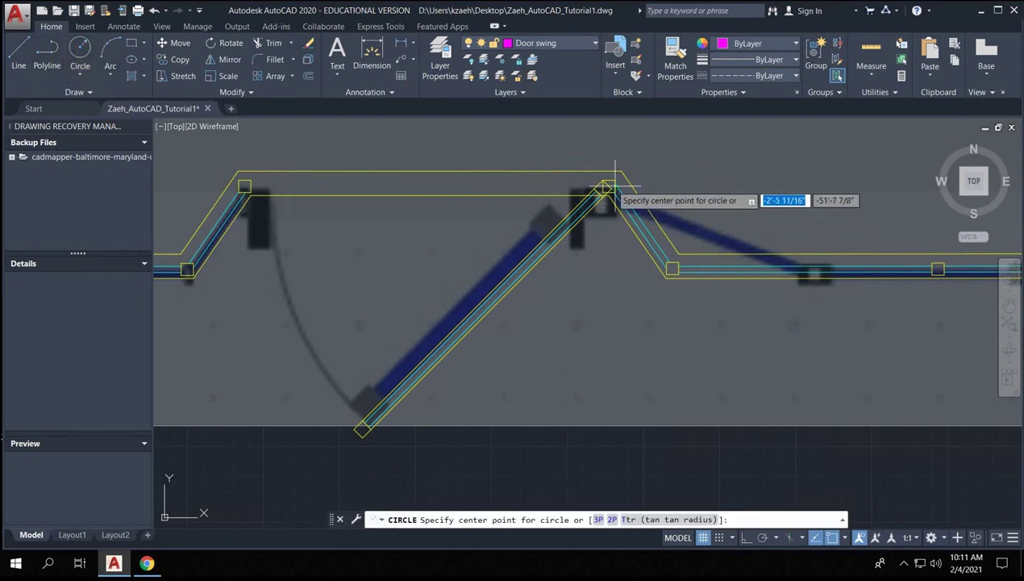
scroll(606, 190, up, 4)
key(Escape)
key(Escape)
click(601, 186)
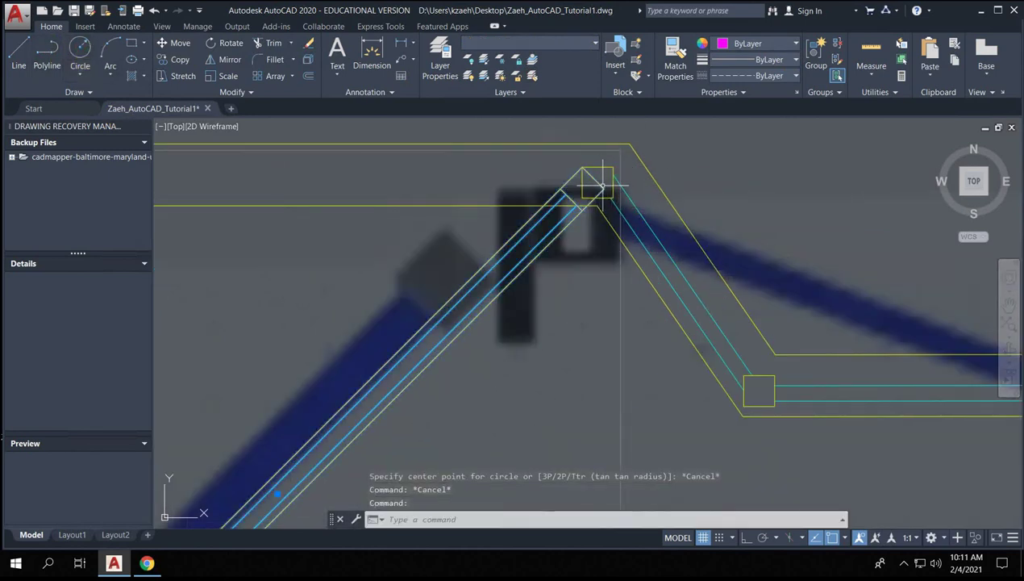
key(Escape)
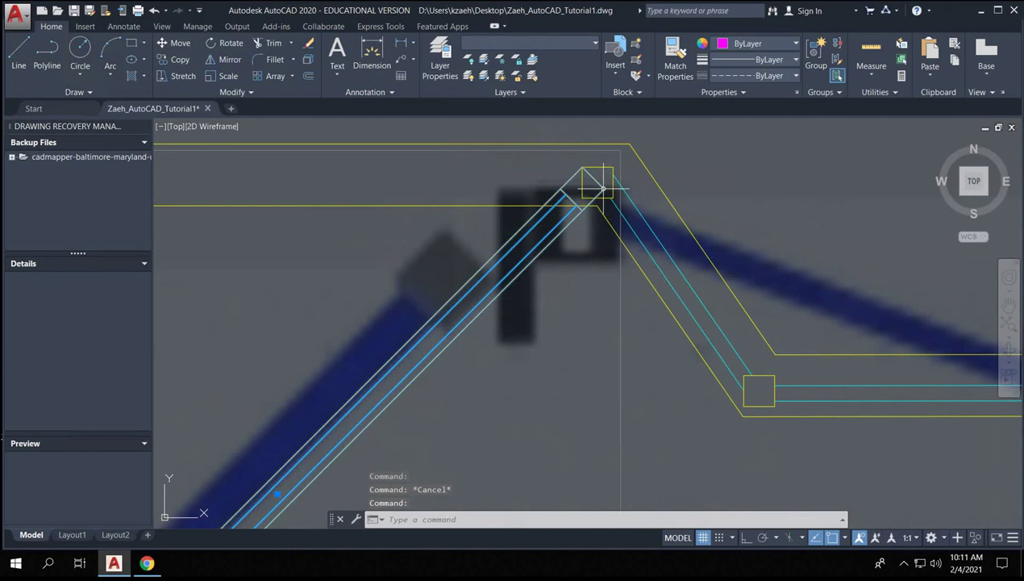
text(m)
key(Return)
click(601, 186)
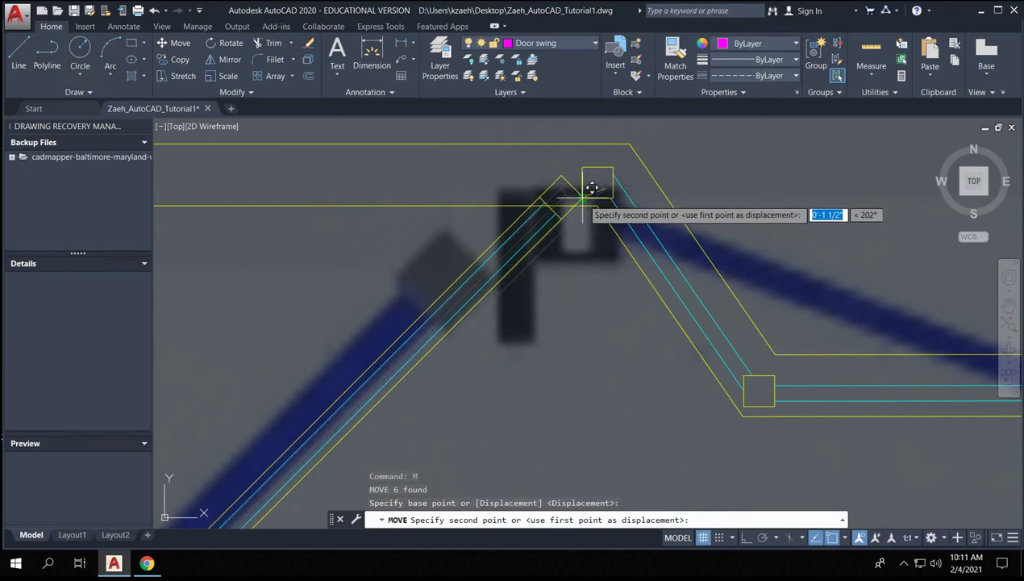
key(Escape)
scroll(587, 194, down, 4)
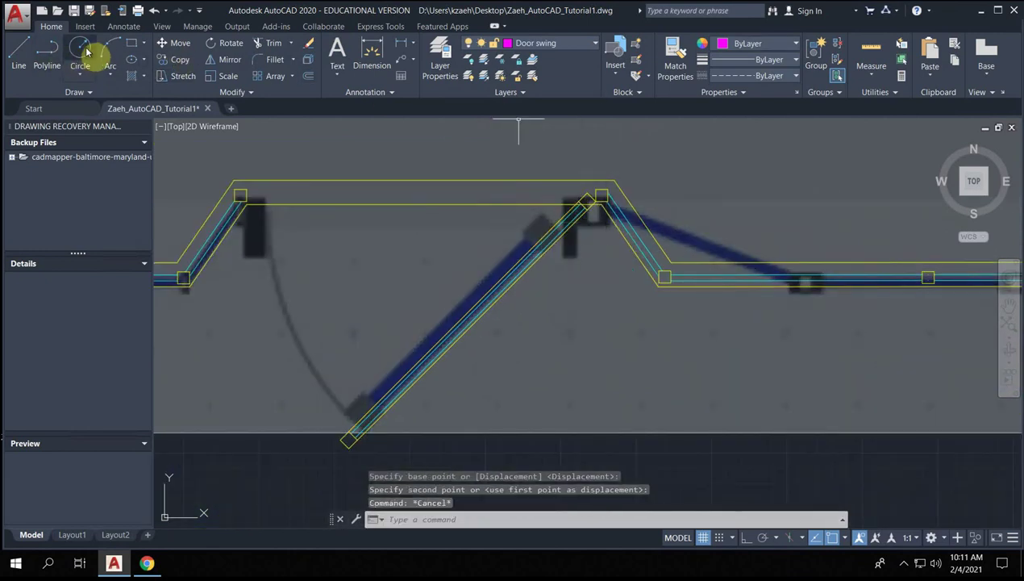
click(87, 52)
- Draw the door swing circle centered on the door's hinge corner
click(594, 198)
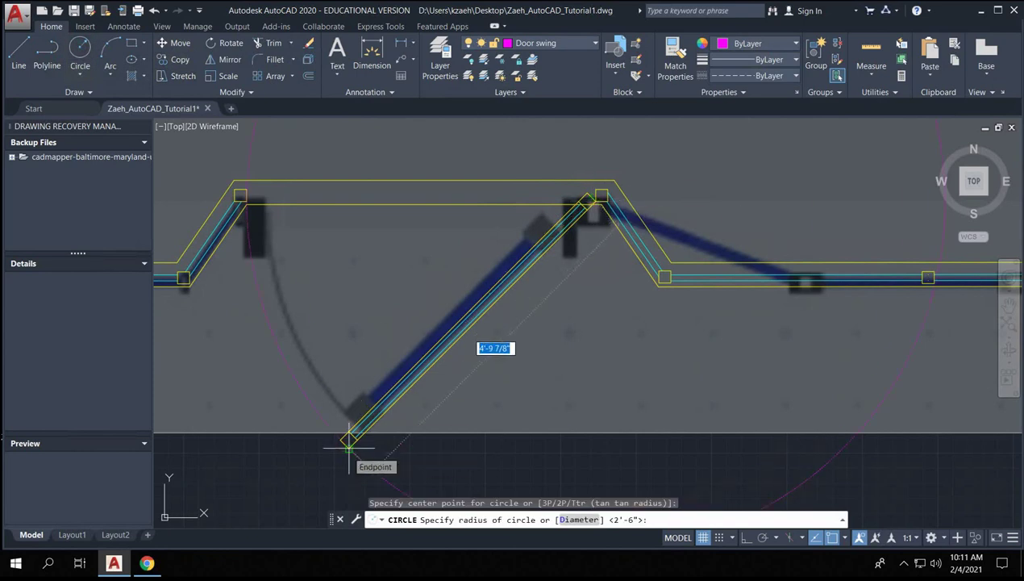
scroll(323, 266, down, 3)
key(Escape)
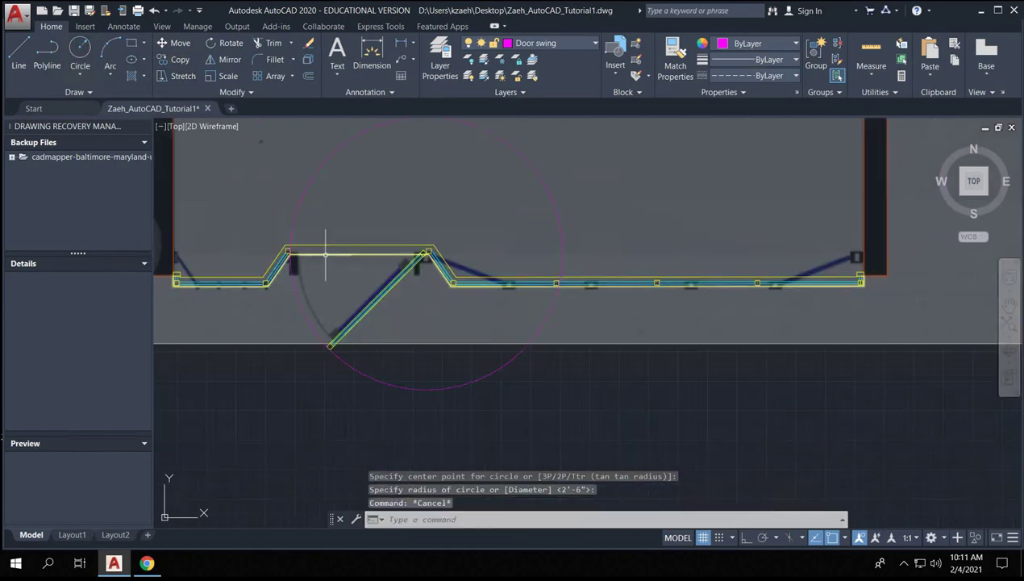
key(Escape)
click(337, 340)
scroll(331, 342, up, 3)
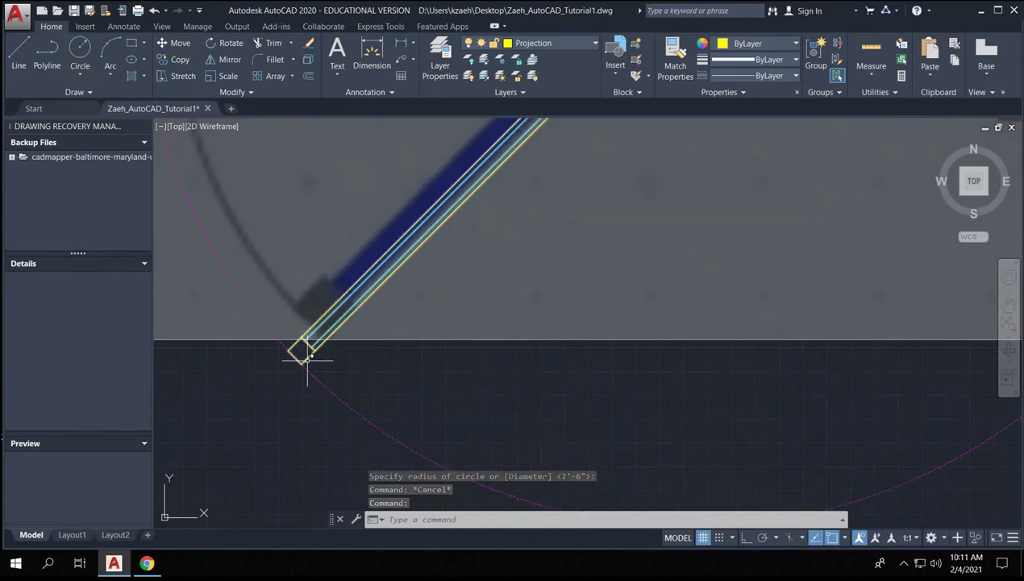
click(343, 367)
- Trim away the excess circle with TR, leaving only the door swing arc
text(tr)
key(Return)
click(385, 413)
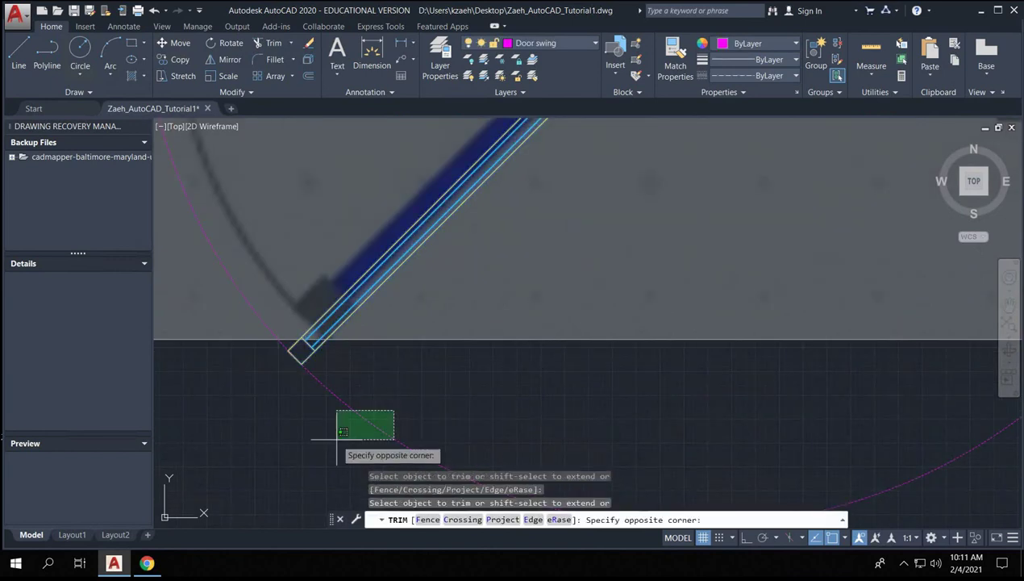
click(335, 435)
scroll(343, 428, down, 5)
scroll(367, 294, up, 3)
click(360, 311)
click(275, 306)
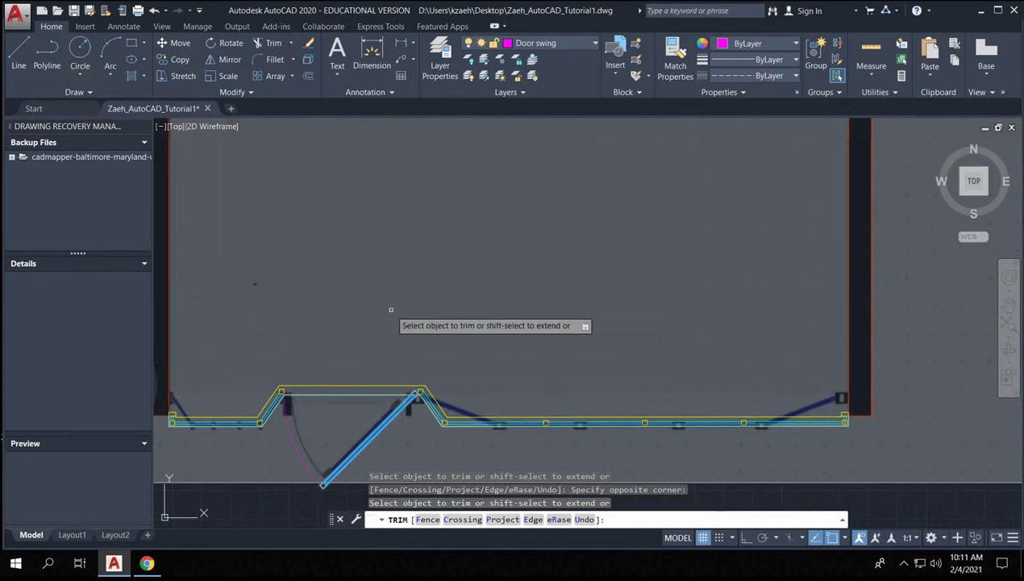
key(Escape)
middle_drag(313, 420, 467, 335)
scroll(464, 326, up, 4)
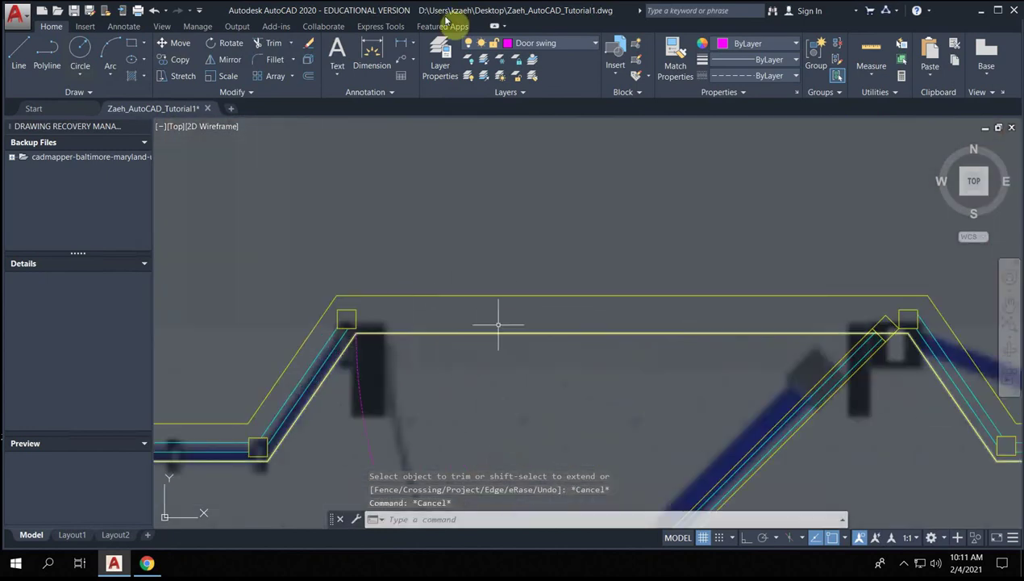
- On the Projection layer, draw lines from the door opening's left and right corners
click(567, 45)
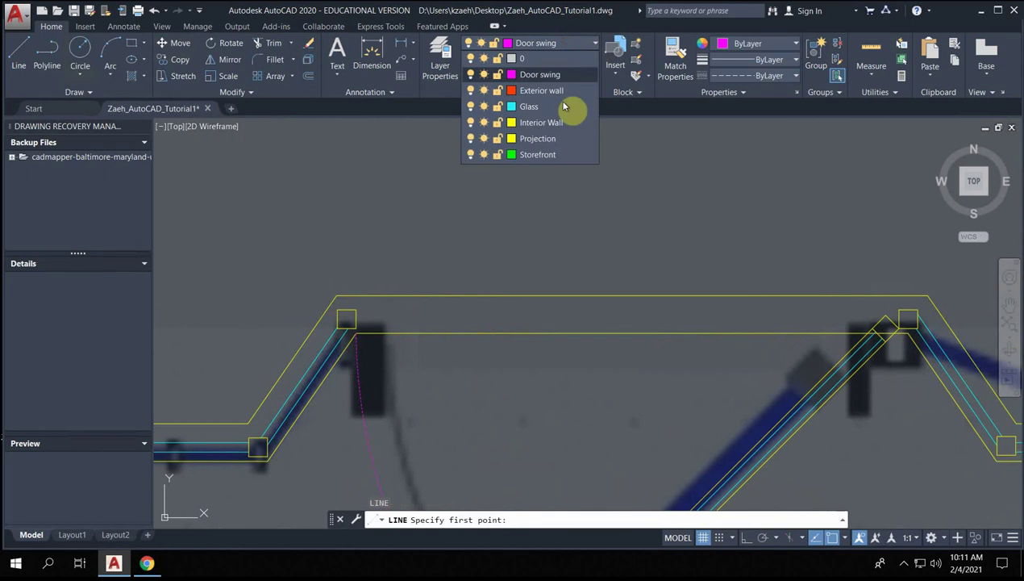
click(590, 142)
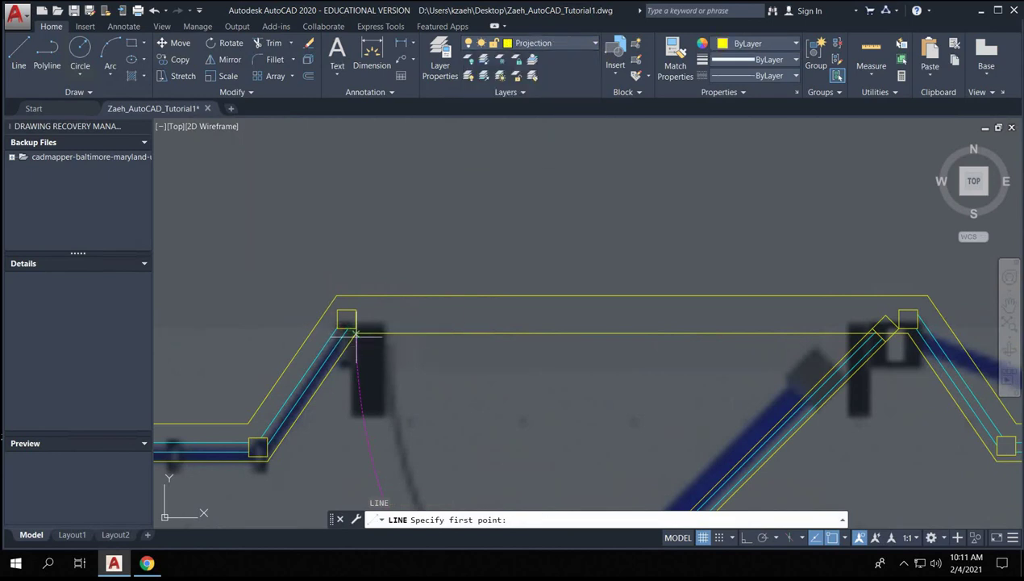
click(355, 292)
click(369, 293)
key(Return)
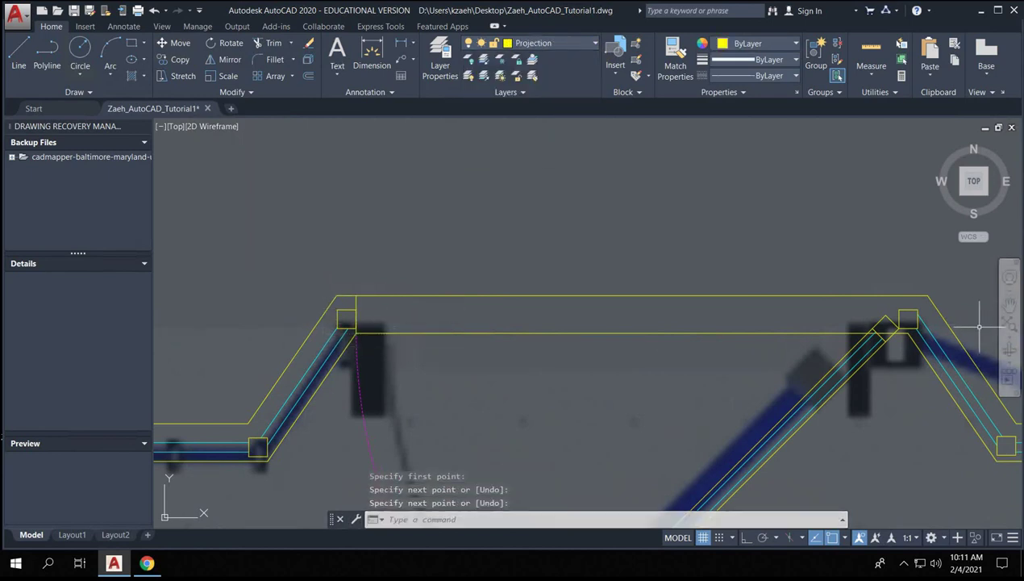
key(Return)
click(900, 328)
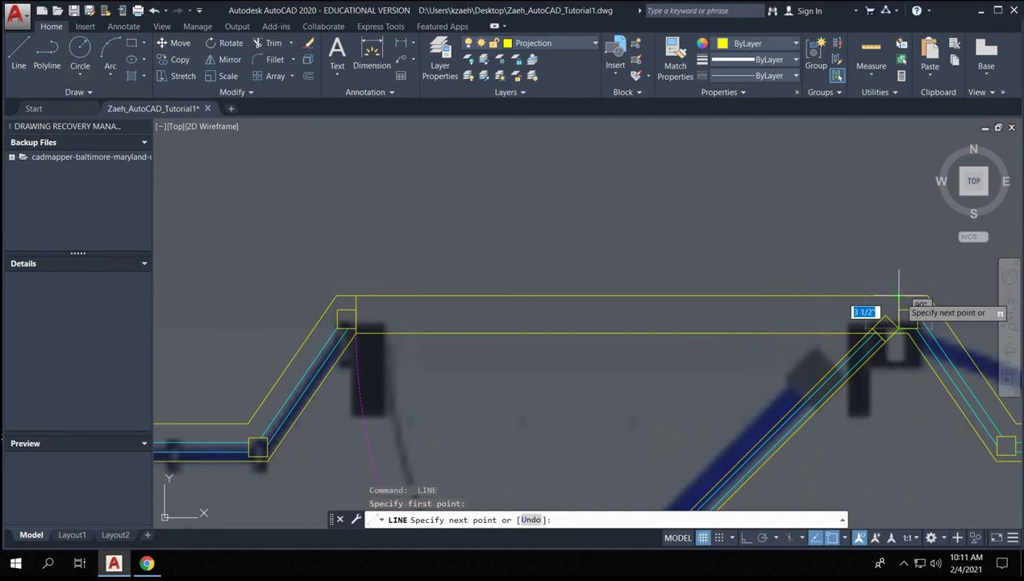
key(Return)
- Extend the right projection line to the boundary wall line
text(exte)
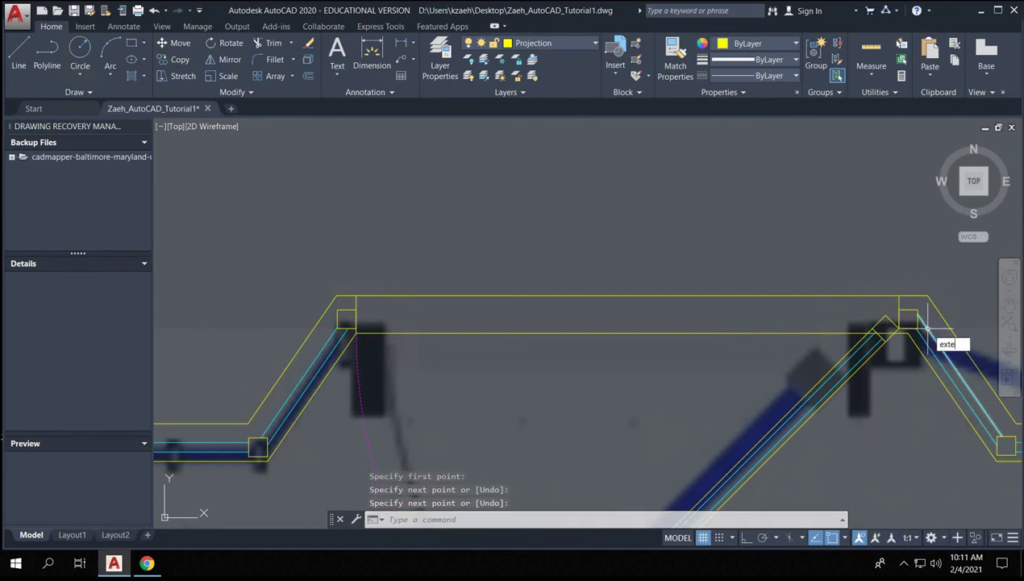
text(nd)
key(Return)
scroll(935, 324, up, 3)
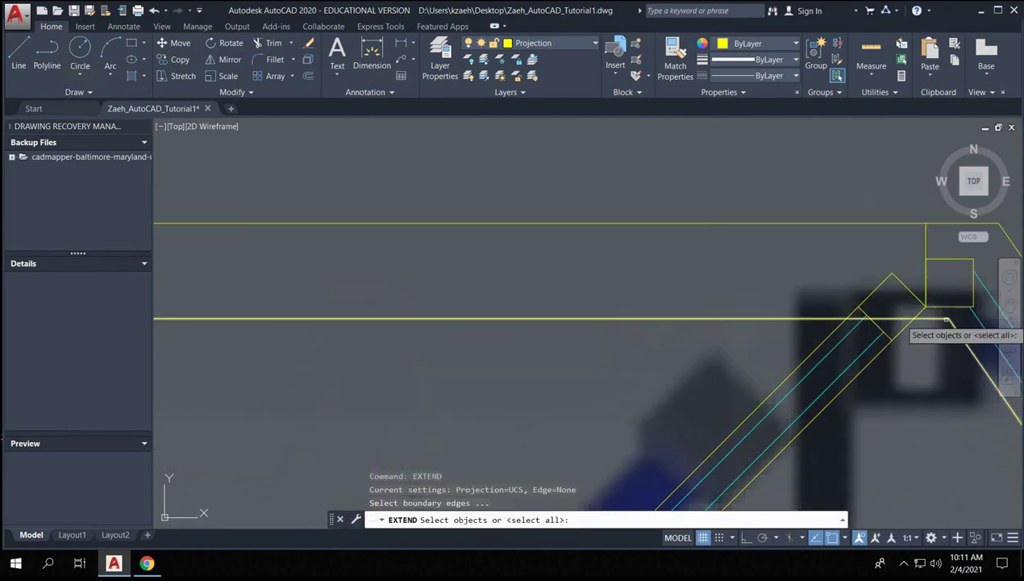
click(946, 320)
key(Return)
click(933, 266)
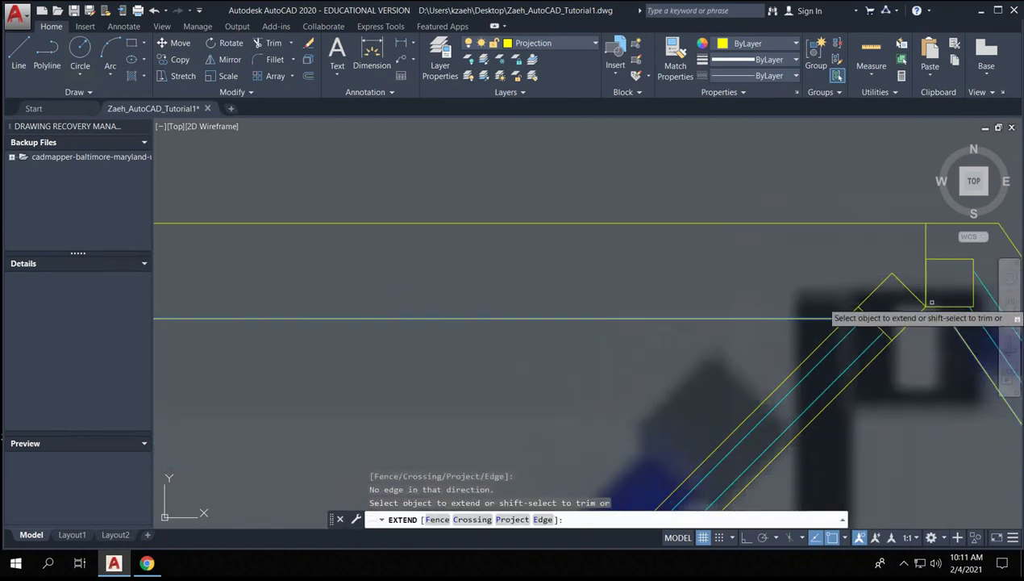
click(931, 303)
key(Escape)
middle_drag(923, 323, 720, 305)
click(729, 307)
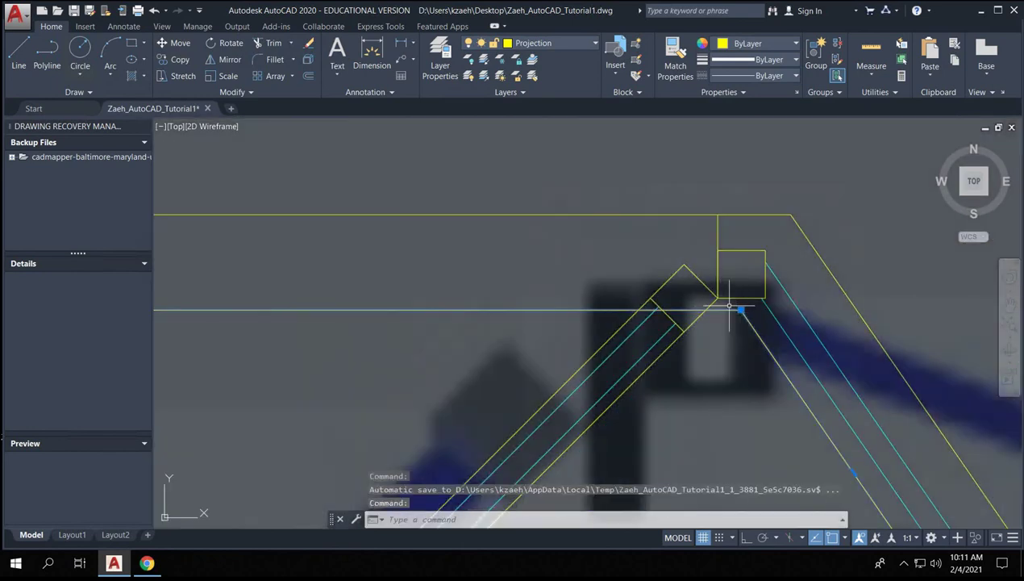
key(Escape)
key(Escape)
- Extend the interior wall's edge line up to the angled wall's upper corner
click(754, 367)
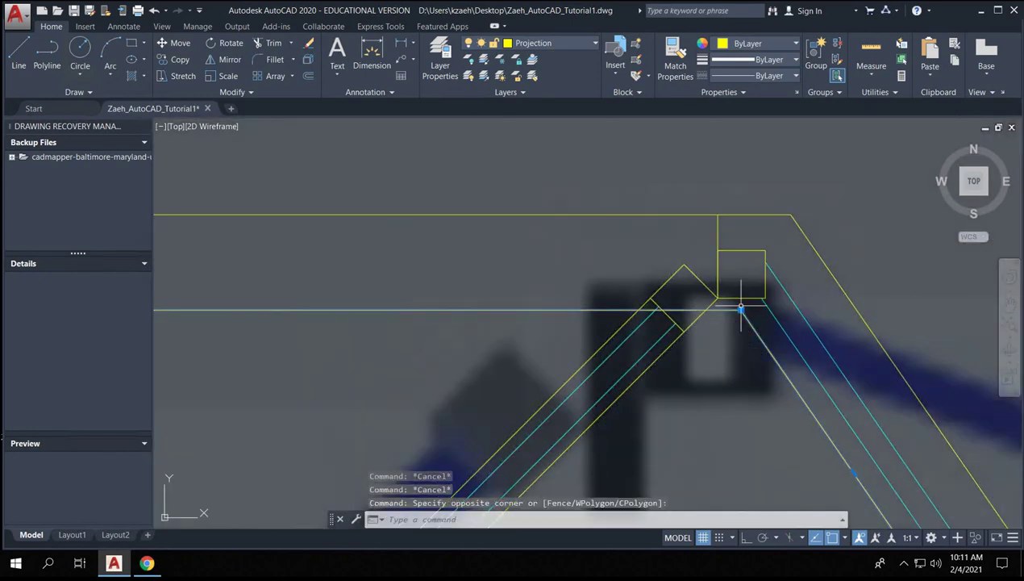
text(ex)
key(Return)
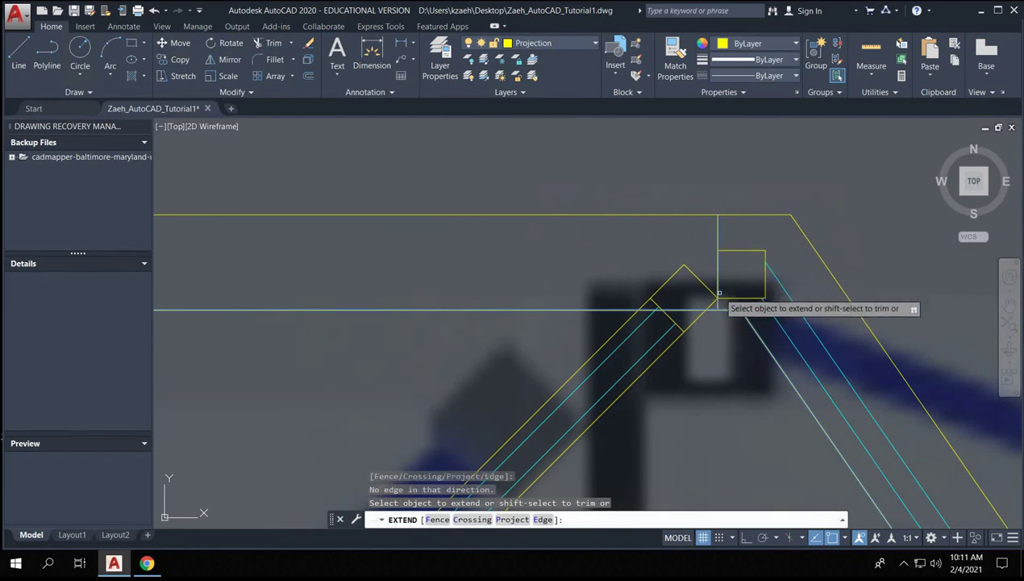
click(764, 289)
key(Escape)
key(Escape)
scroll(686, 268, down, 3)
click(667, 247)
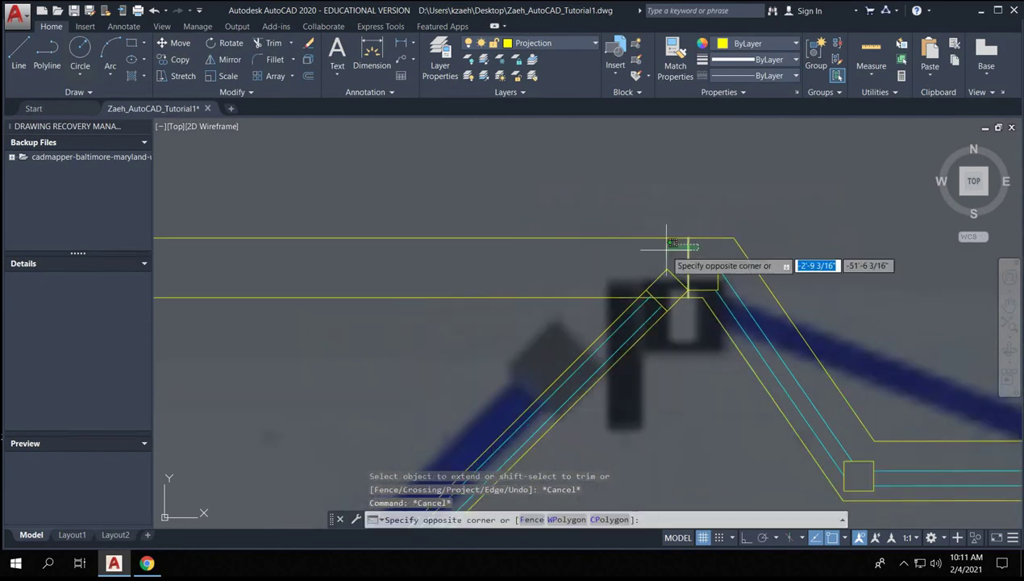
scroll(596, 268, down, 3)
scroll(596, 269, up, 5)
middle_drag(617, 268, 500, 242)
- Attempt a trim at the angled wall's peak, then cancel it
click(499, 228)
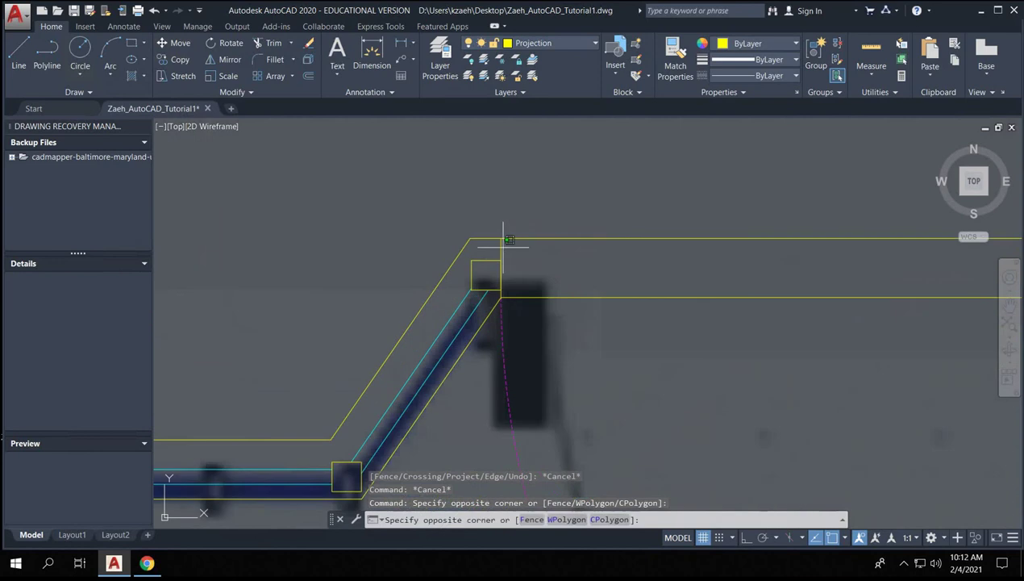
click(486, 245)
text(tr)
key(Return)
click(645, 217)
click(613, 309)
scroll(617, 322, down, 8)
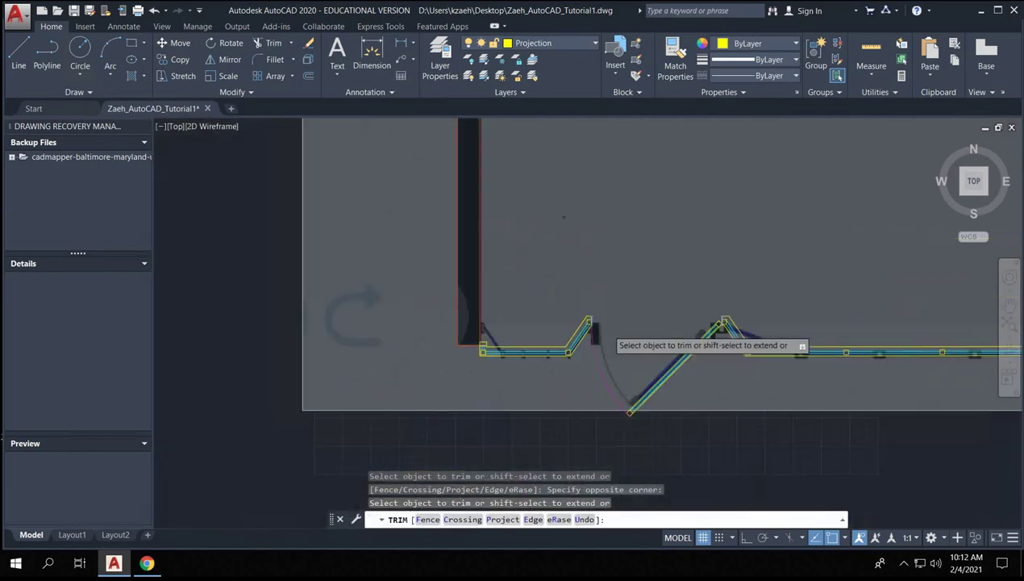
key(Escape)
key(Escape)
key(Escape)
scroll(617, 315, up, 3)
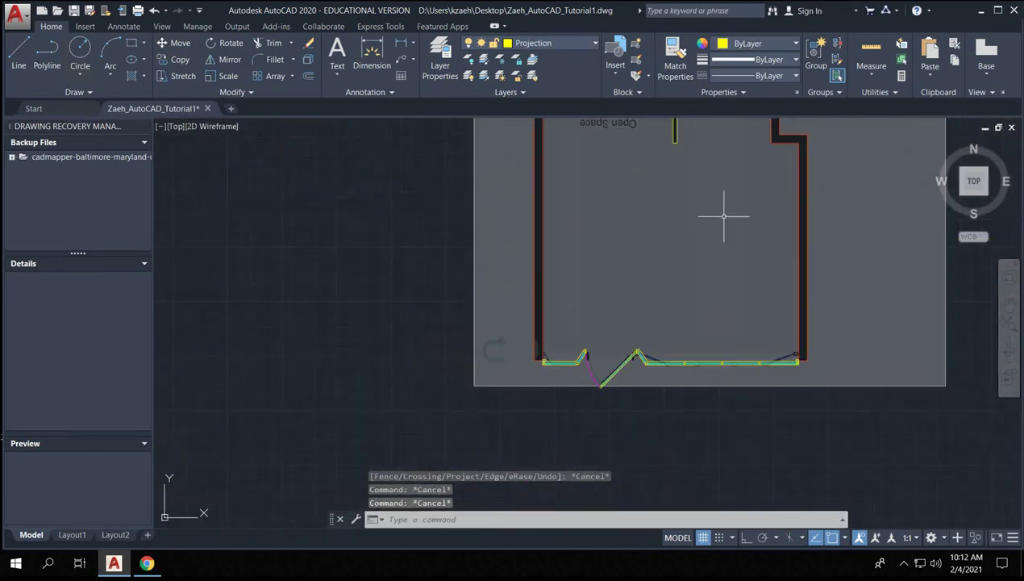
middle_drag(704, 246, 561, 297)
scroll(567, 274, down, 5)
scroll(603, 239, up, 4)
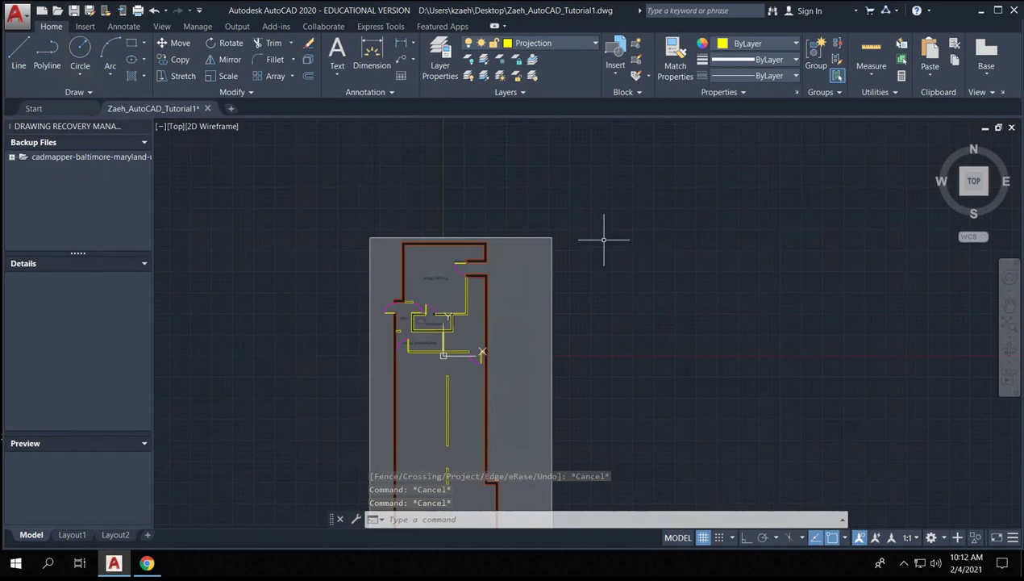
- Try erasing the raster image, which is blocked because layer 0 is locked
click(491, 73)
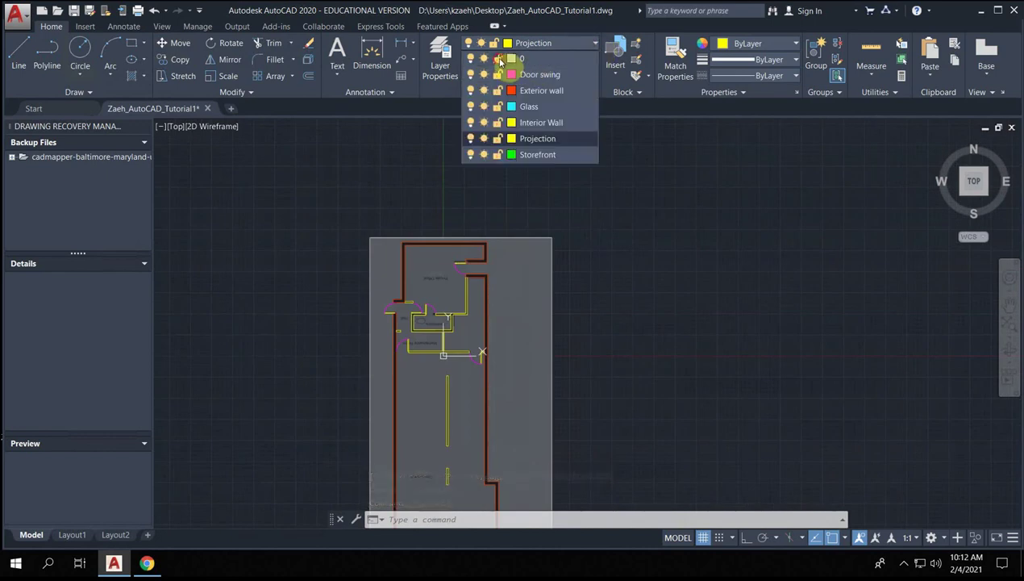
click(570, 231)
click(520, 259)
click(507, 266)
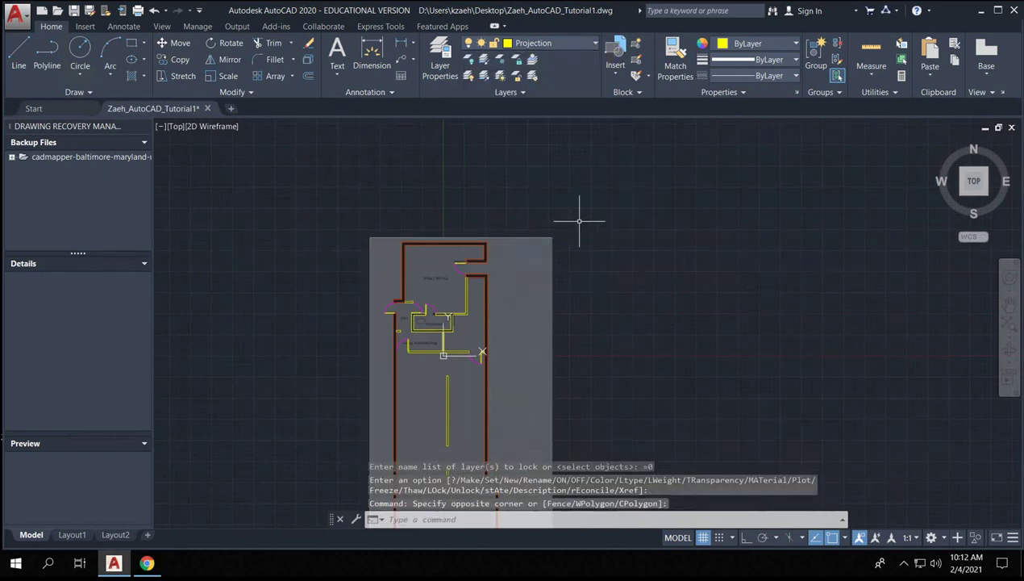
click(583, 219)
click(542, 274)
key(Delete)
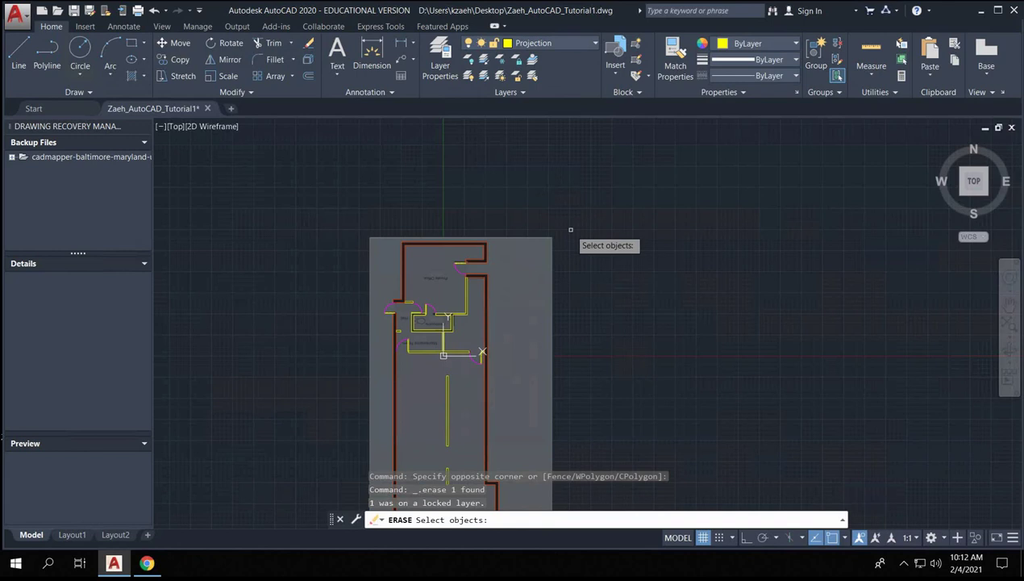
key(Escape)
click(570, 230)
click(549, 277)
key(Delete)
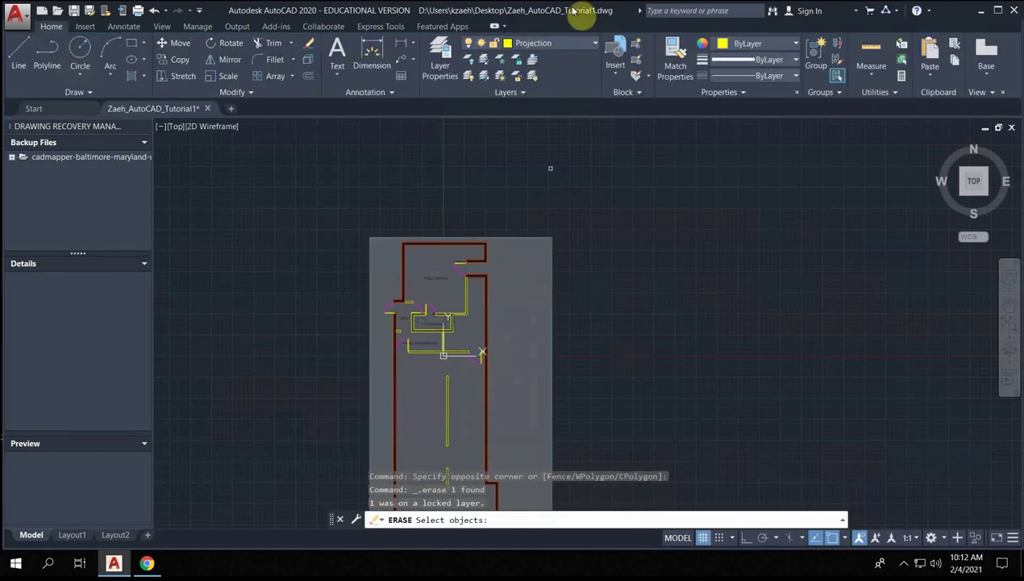
- Unlock layer 0 and window-select the raster image to erase it
click(595, 44)
click(513, 73)
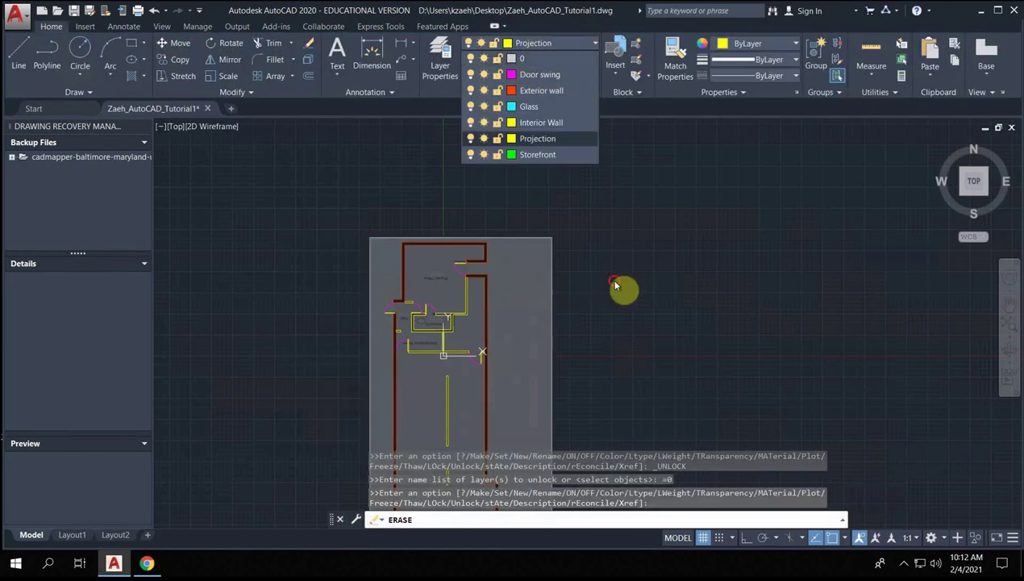
click(576, 209)
click(536, 232)
key(Return)
scroll(542, 307, down, 4)
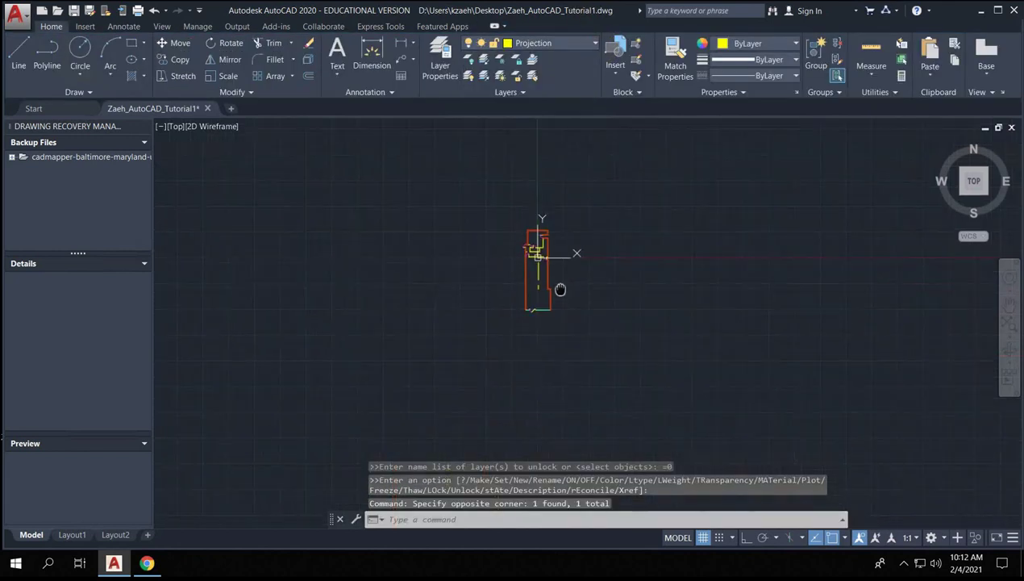
scroll(548, 293, up, 8)
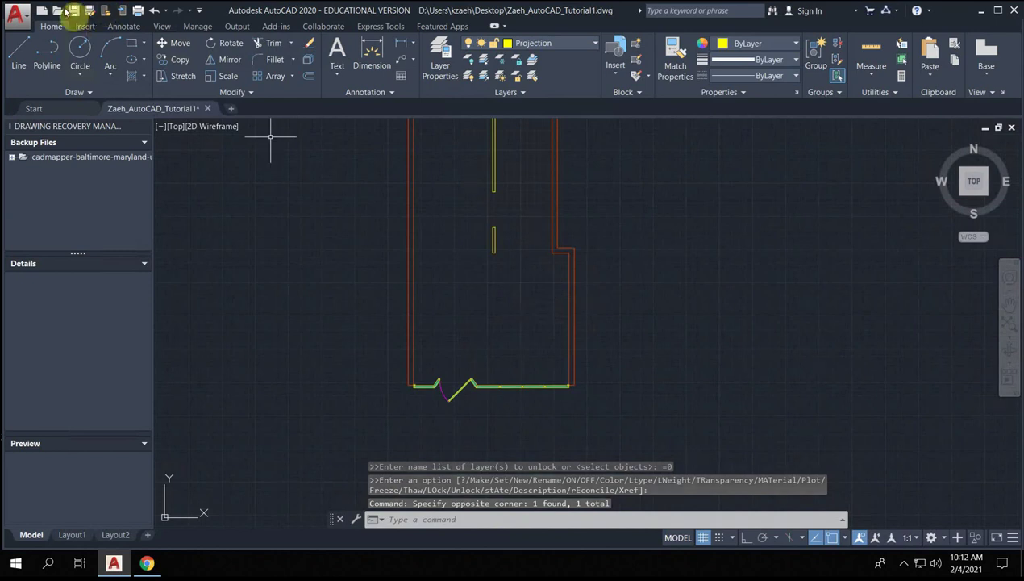
- Save the drawing, then give layer 0 colour 254 and make it the current layer
click(72, 10)
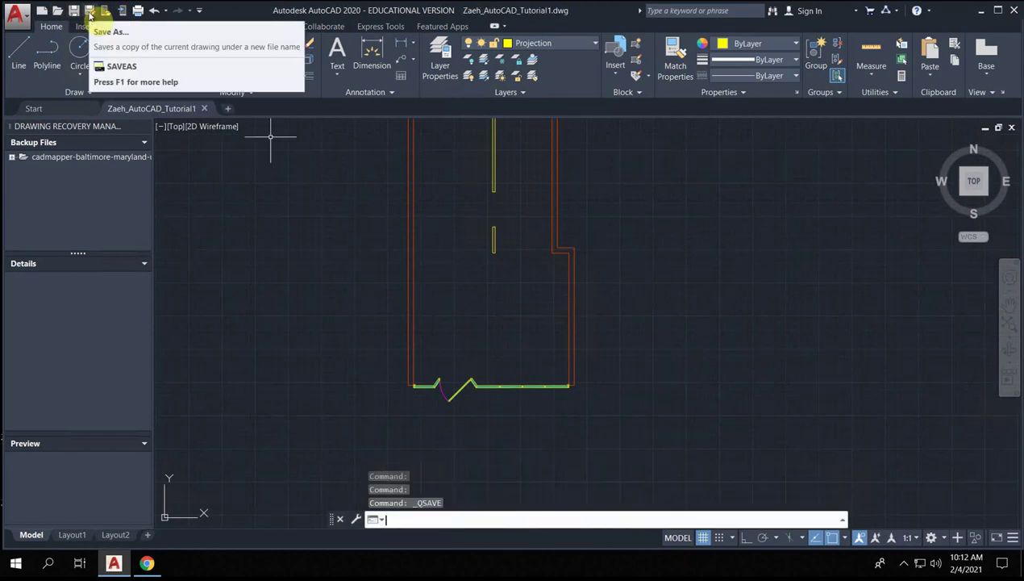
scroll(508, 258, down, 4)
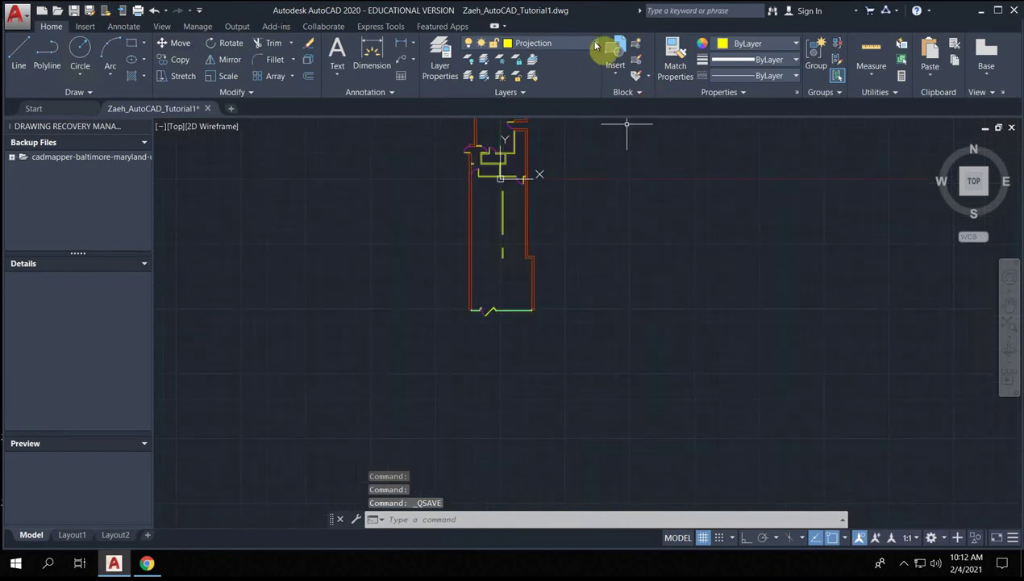
click(597, 46)
click(510, 69)
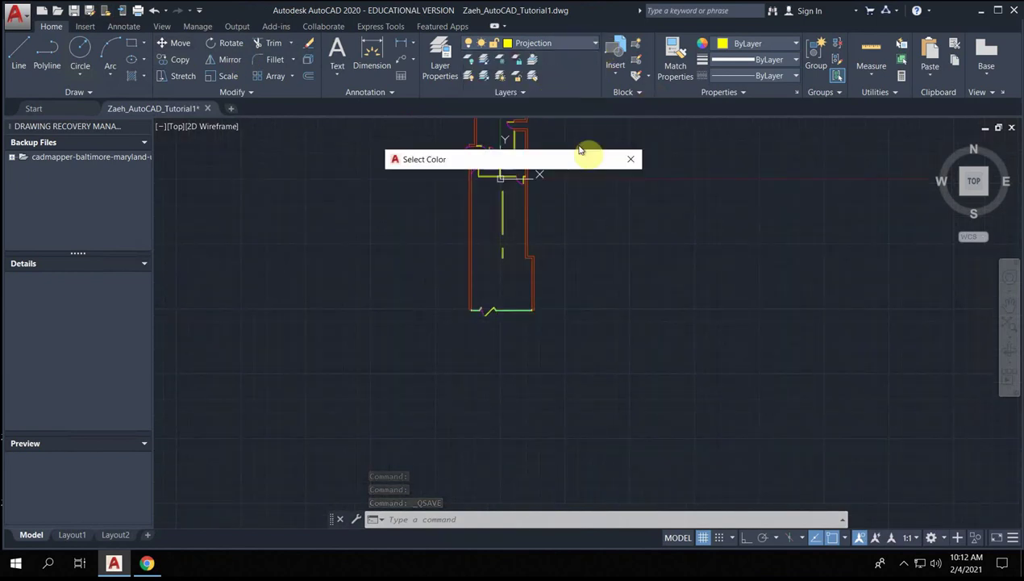
click(496, 386)
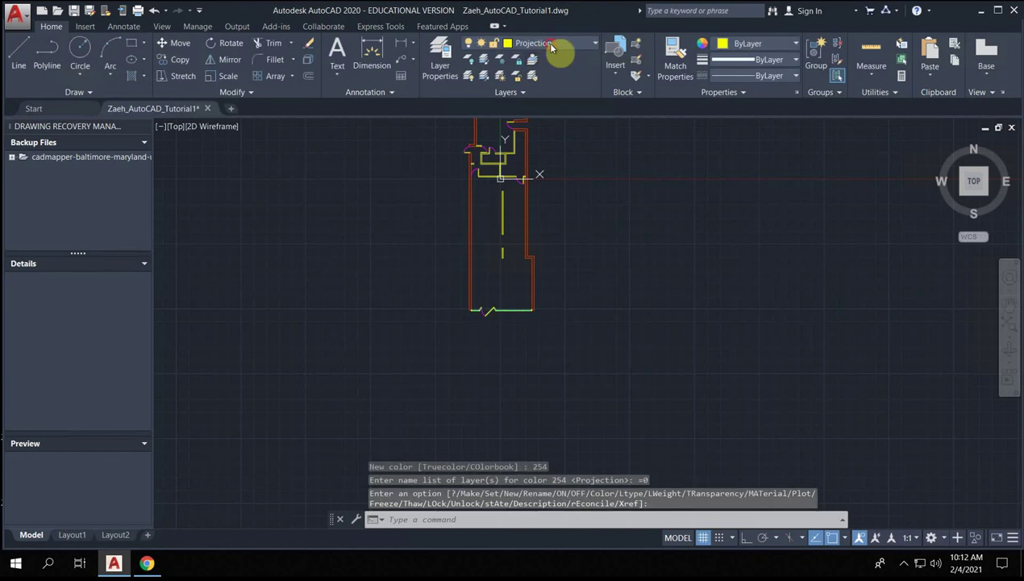
click(556, 45)
click(557, 63)
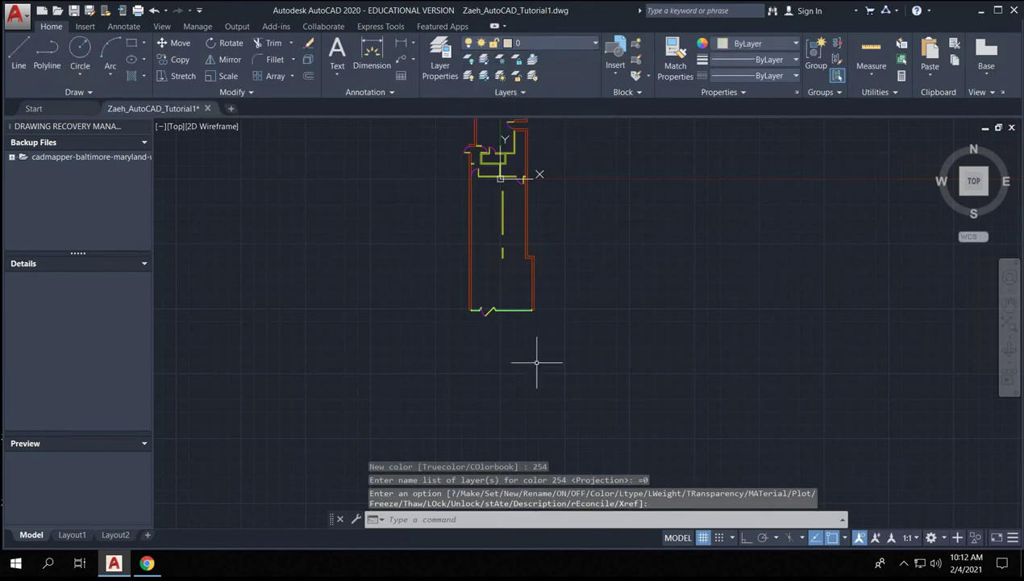
scroll(484, 339, up, 8)
- With Ortho on, draw a vertical line down from the storefront's left end
text(l)
key(Return)
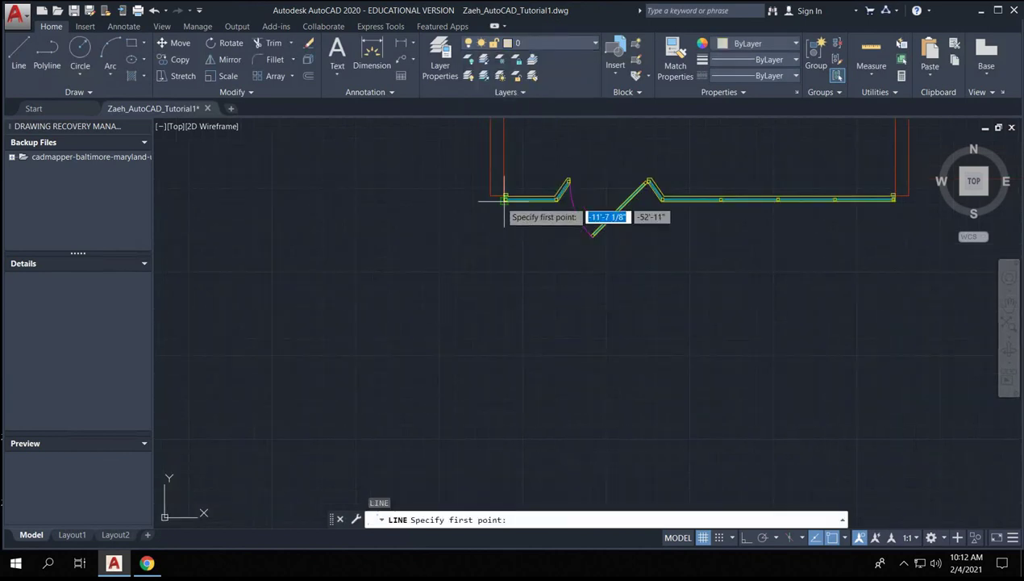
click(496, 197)
scroll(492, 339, down, 5)
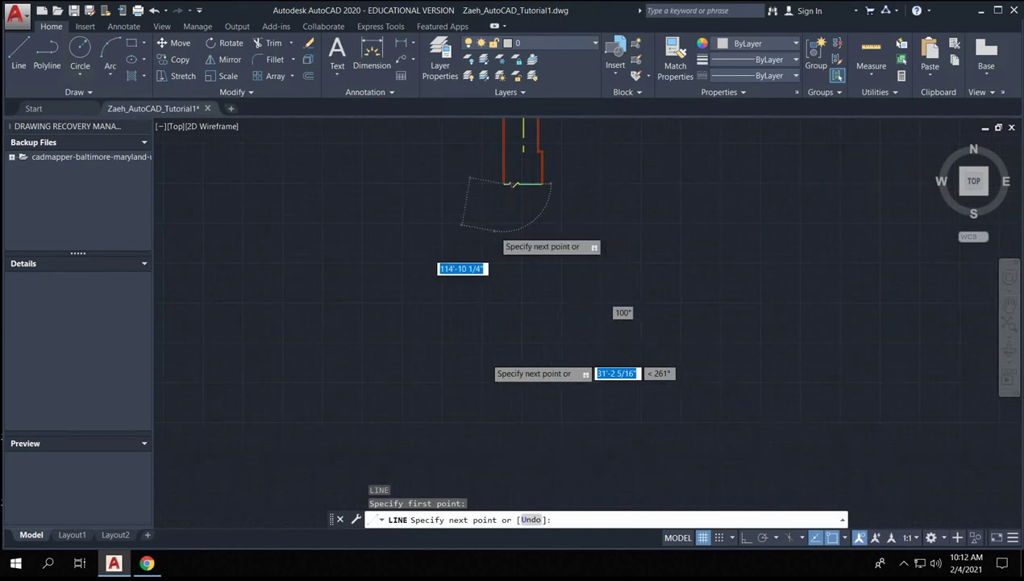
click(746, 538)
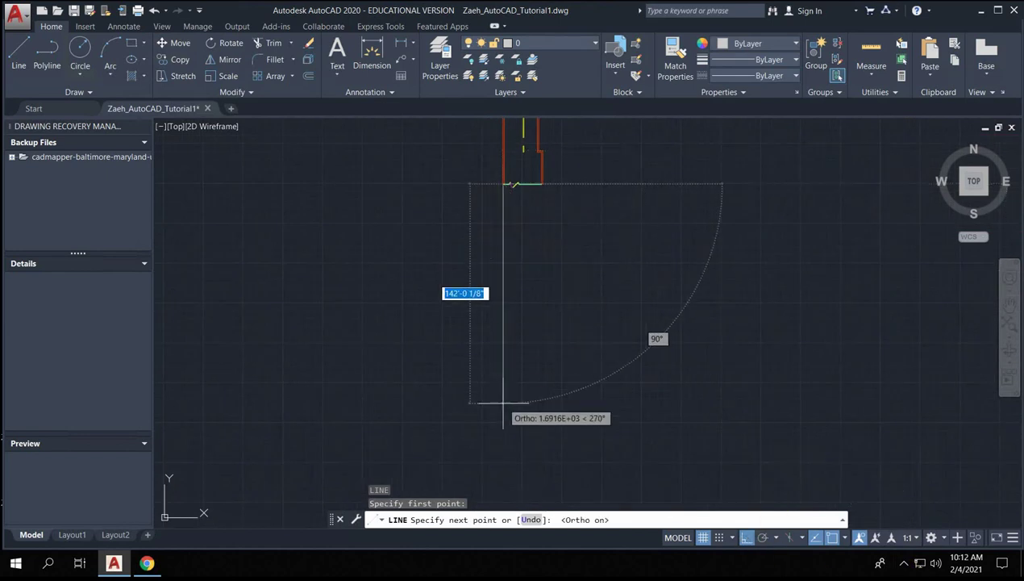
click(534, 184)
key(Escape)
- Window-select the new vertical line, then clear the selection
click(530, 229)
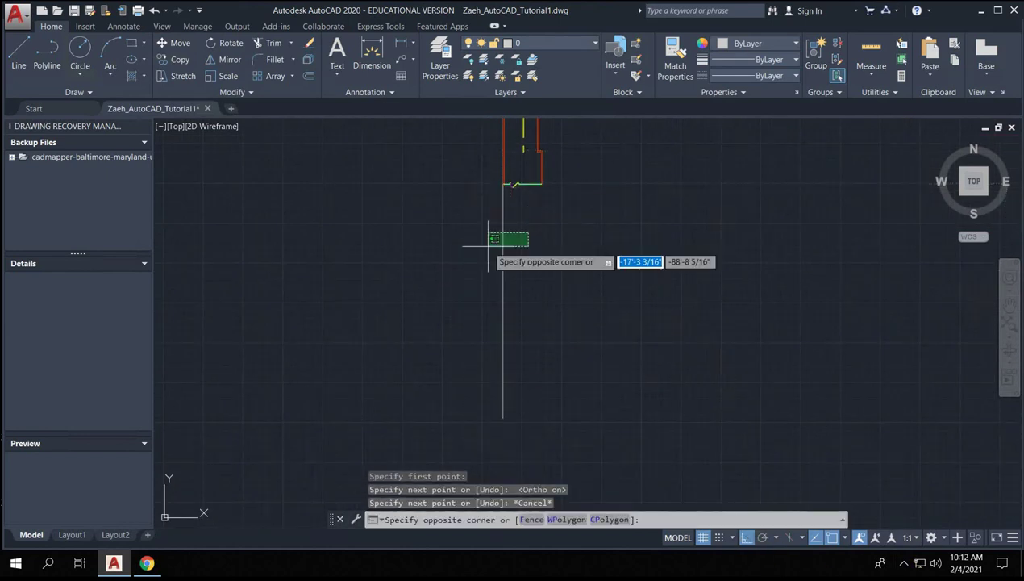
click(488, 247)
key(space)
scroll(513, 179, up, 2)
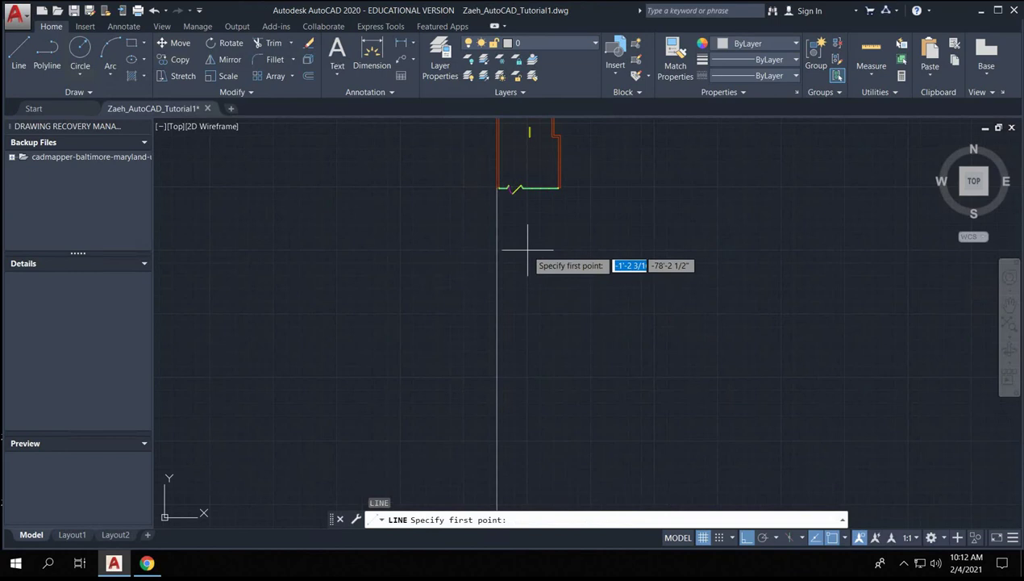
key(Escape)
key(Escape)
click(531, 247)
click(462, 279)
key(Escape)
- Draw a short line below the door opening, then erase the two stray lines there
key(space)
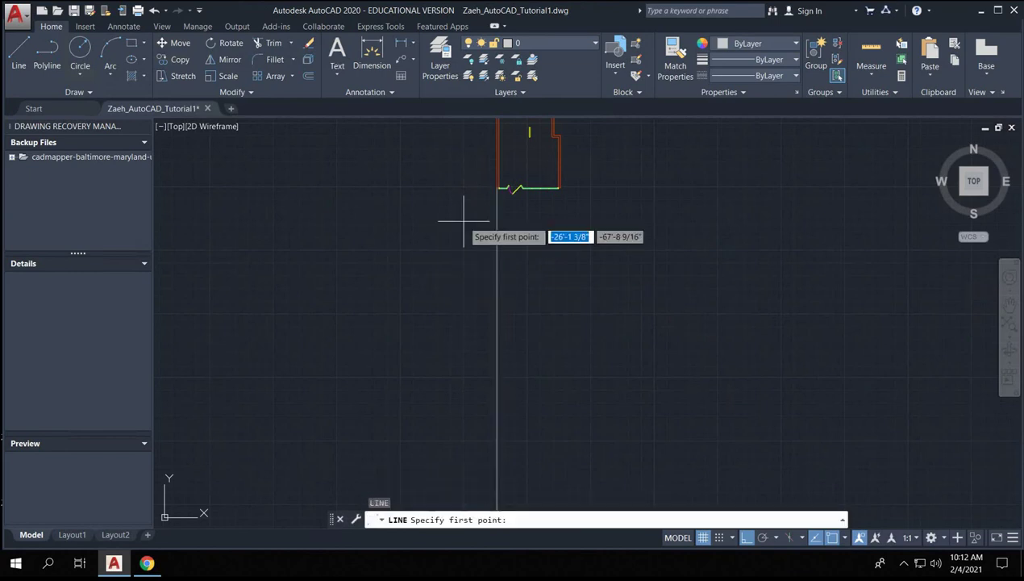
click(497, 187)
click(483, 299)
key(Escape)
click(500, 288)
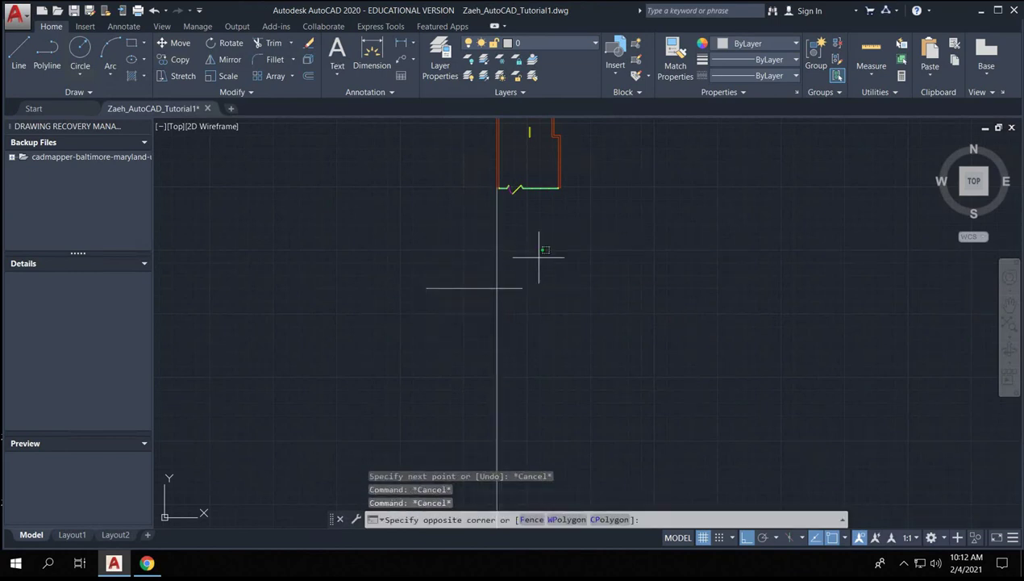
click(493, 327)
key(Delete)
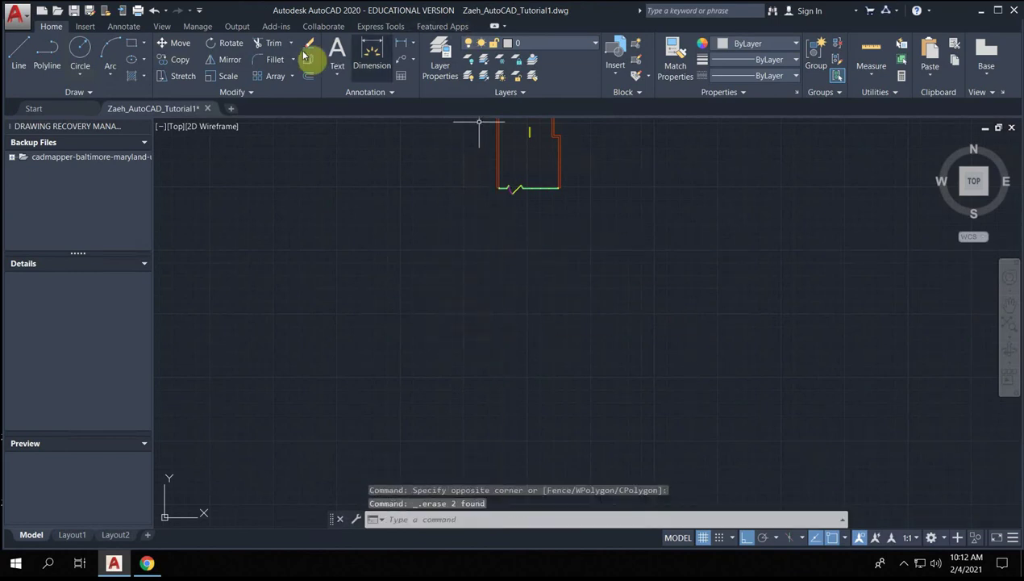
- Redraw the projection line straight down from the storefront's left end and select it
click(19, 50)
scroll(518, 199, up, 5)
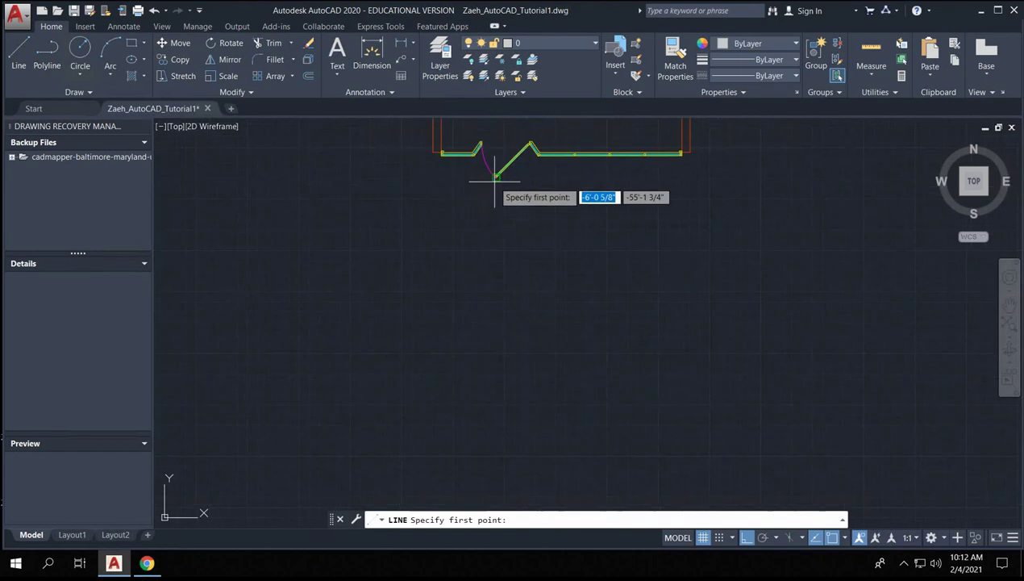
click(433, 152)
click(433, 425)
key(Return)
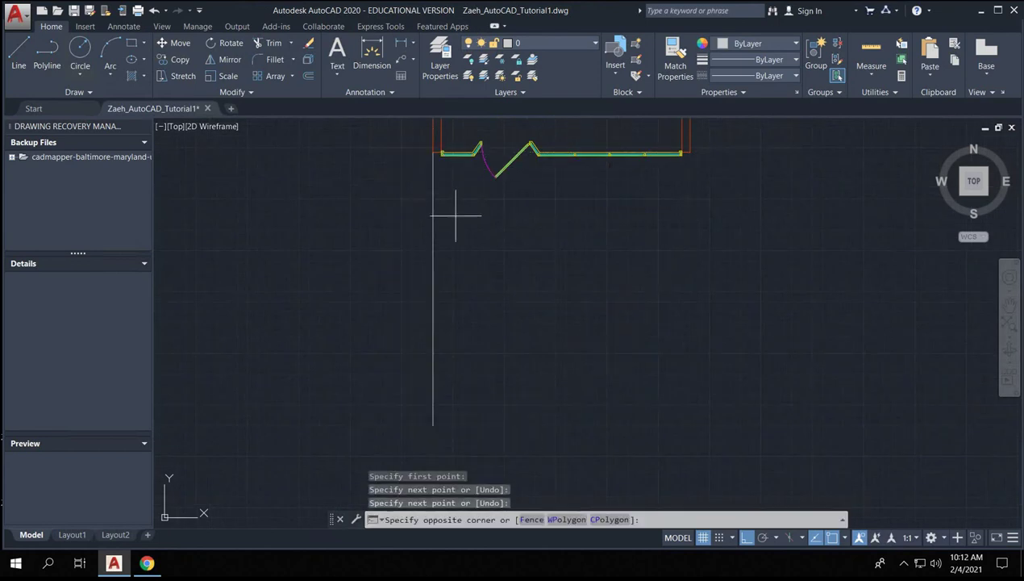
click(421, 221)
scroll(440, 157, up, 5)
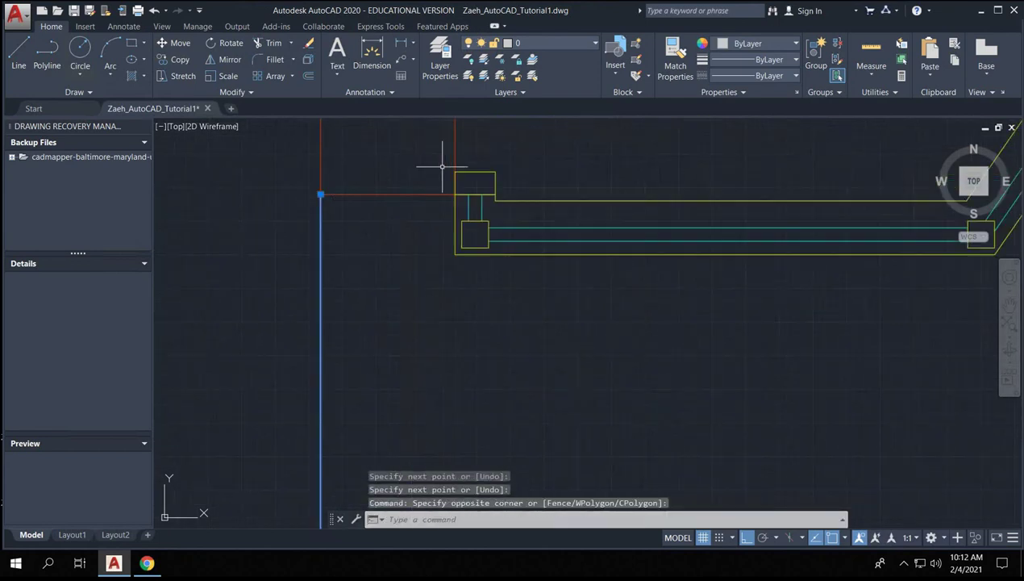
- Copy the vertical line to the opening's edge, its left corner, and both wall bends
text(co)
key(Return)
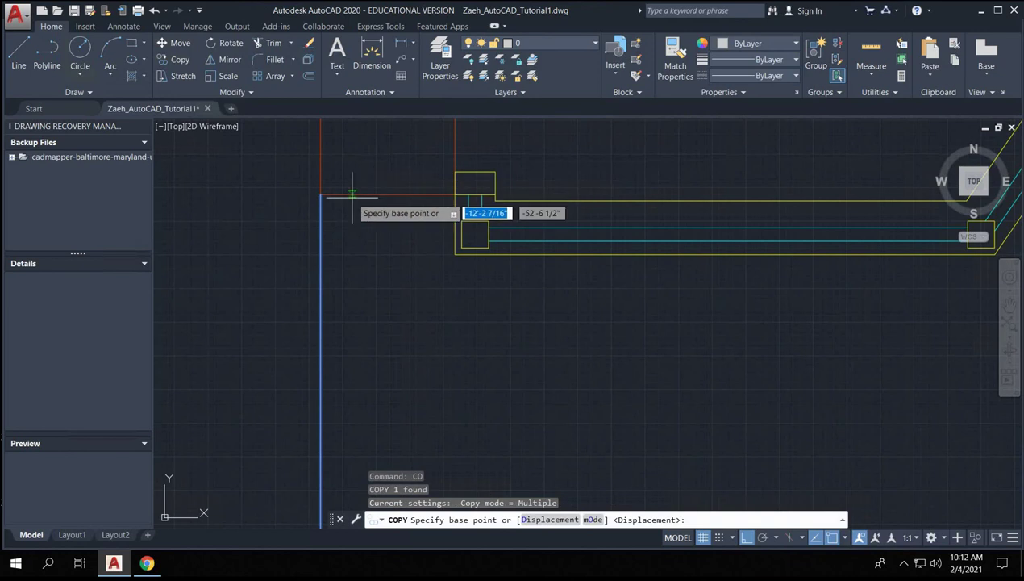
click(323, 193)
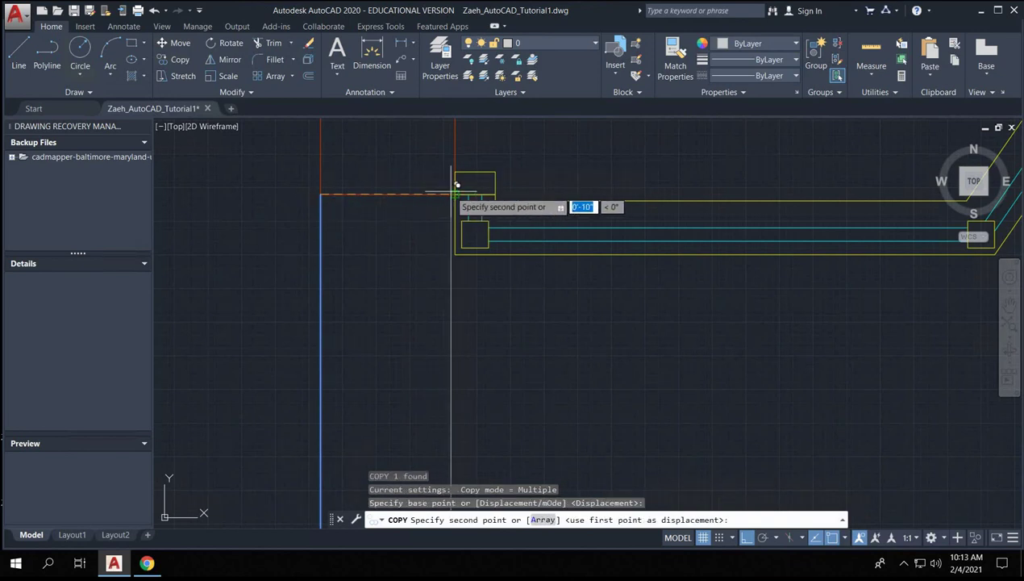
click(456, 191)
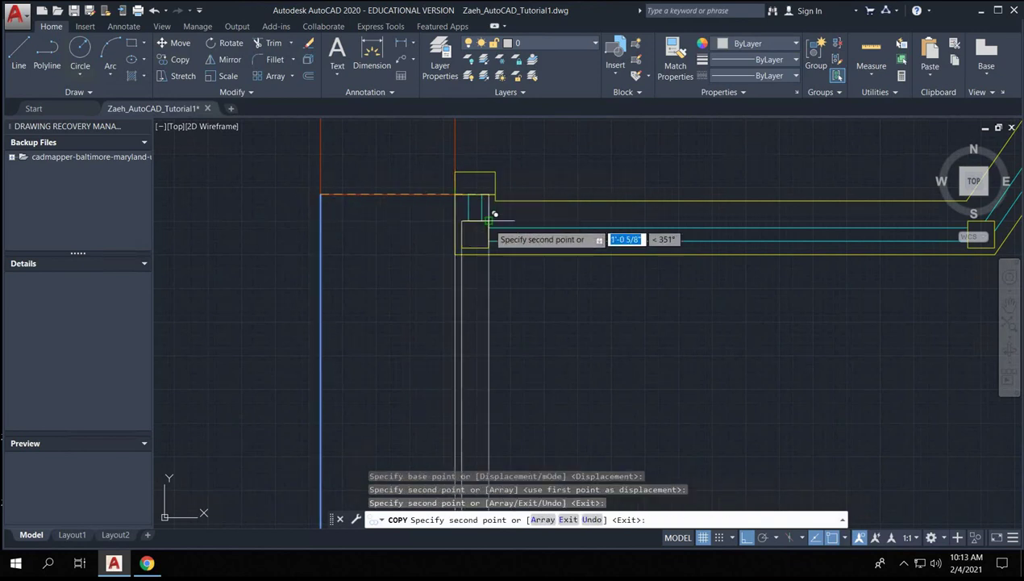
scroll(704, 227, up, 2)
middle_drag(704, 227, 419, 227)
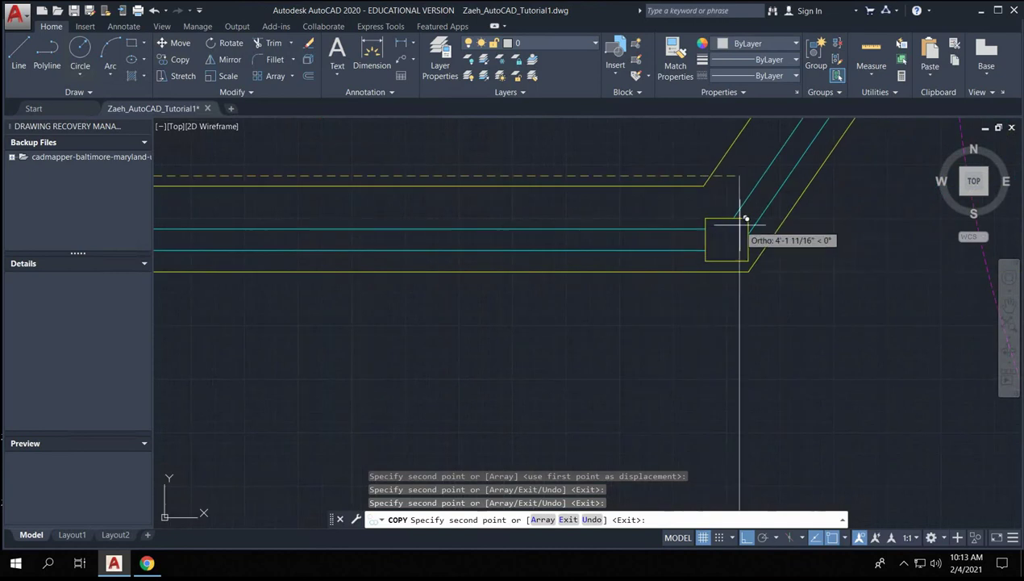
click(706, 218)
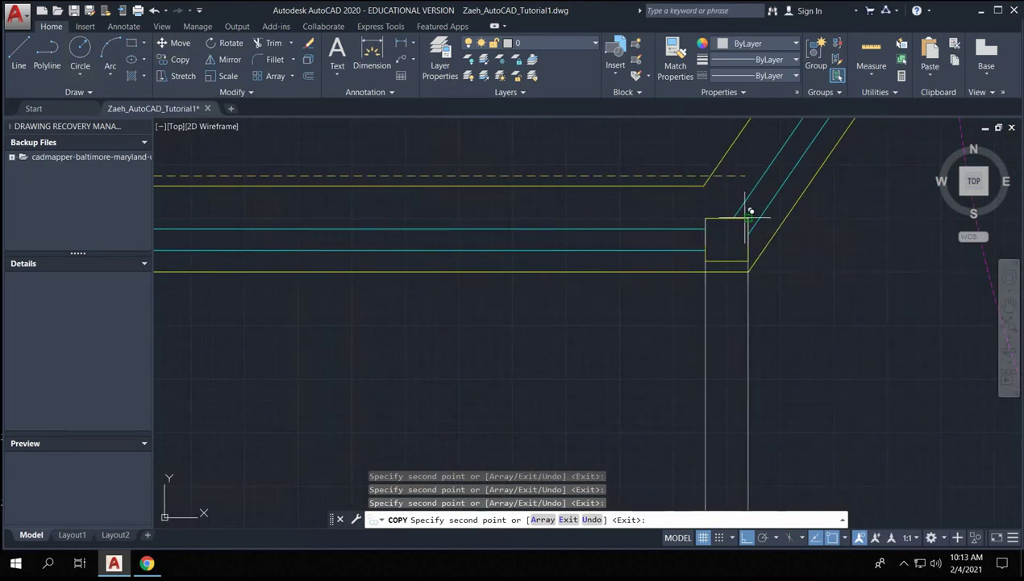
scroll(678, 235, down, 4)
middle_drag(730, 230, 531, 283)
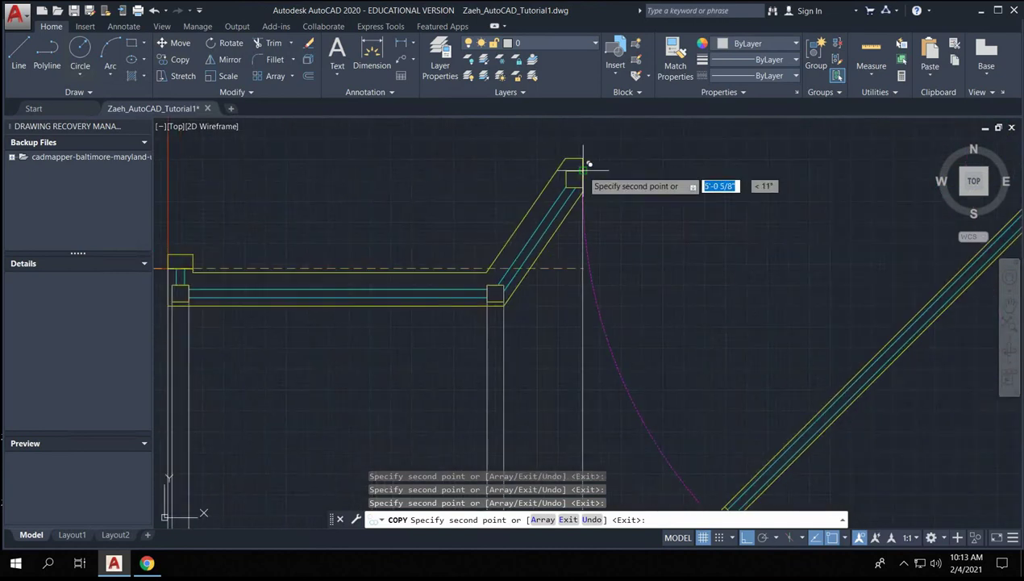
middle_drag(595, 178, 346, 194)
click(757, 184)
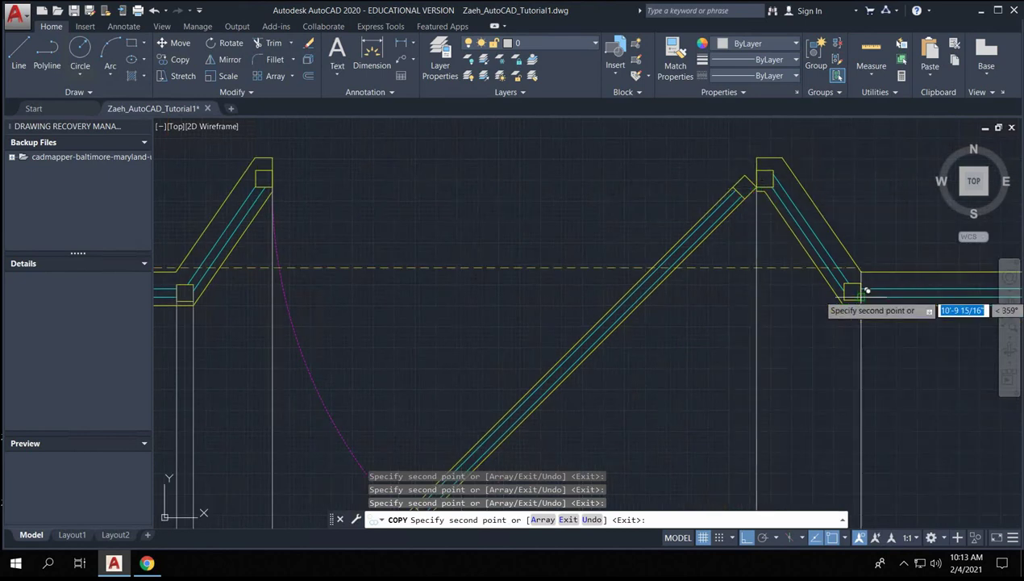
click(866, 290)
- Copy projection line pairs to the next three openings and the wall's far end, then shift the drawing up
middle_drag(736, 293, 446, 210)
click(641, 211)
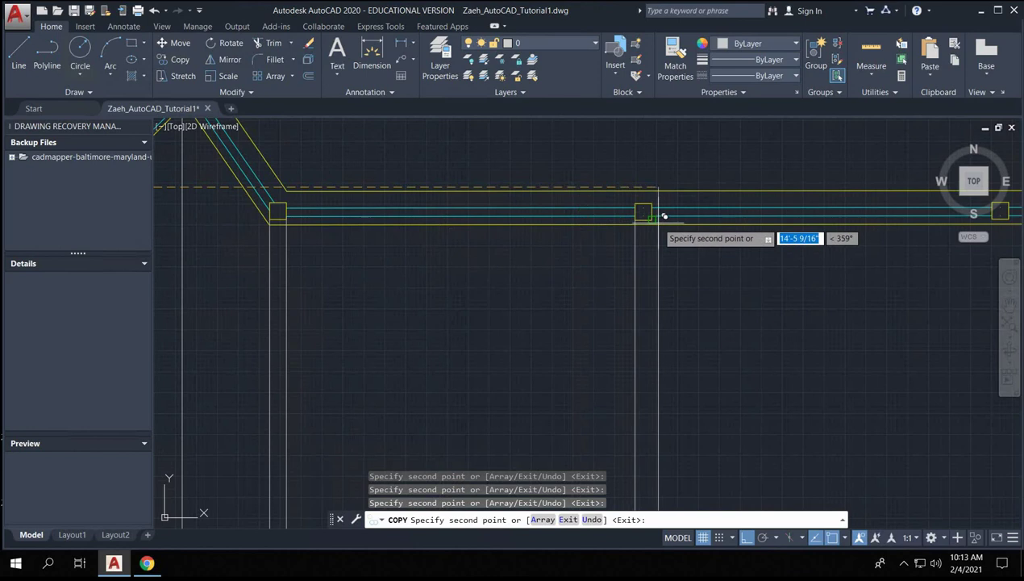
middle_drag(749, 246, 308, 245)
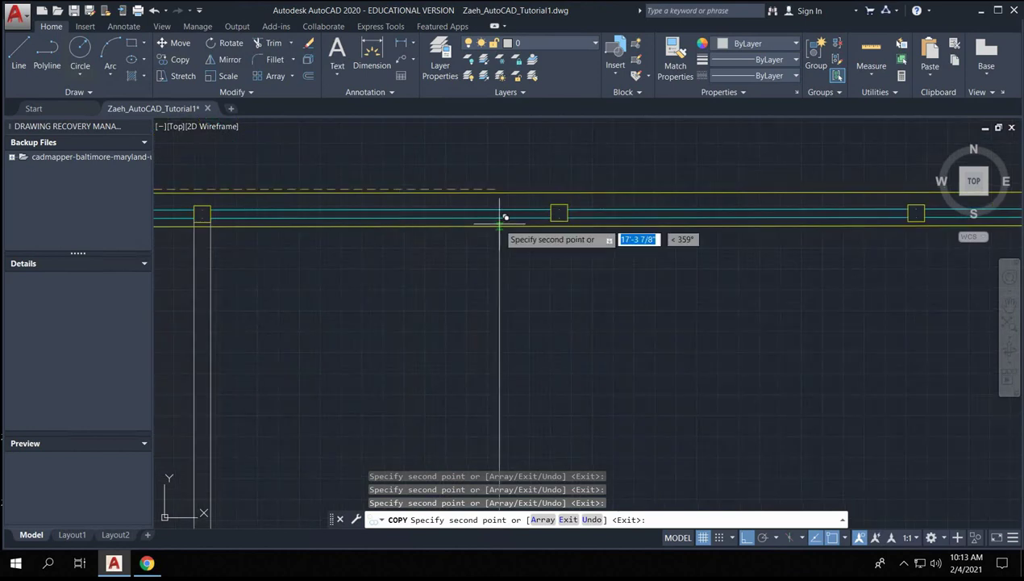
click(556, 218)
middle_drag(865, 277, 494, 205)
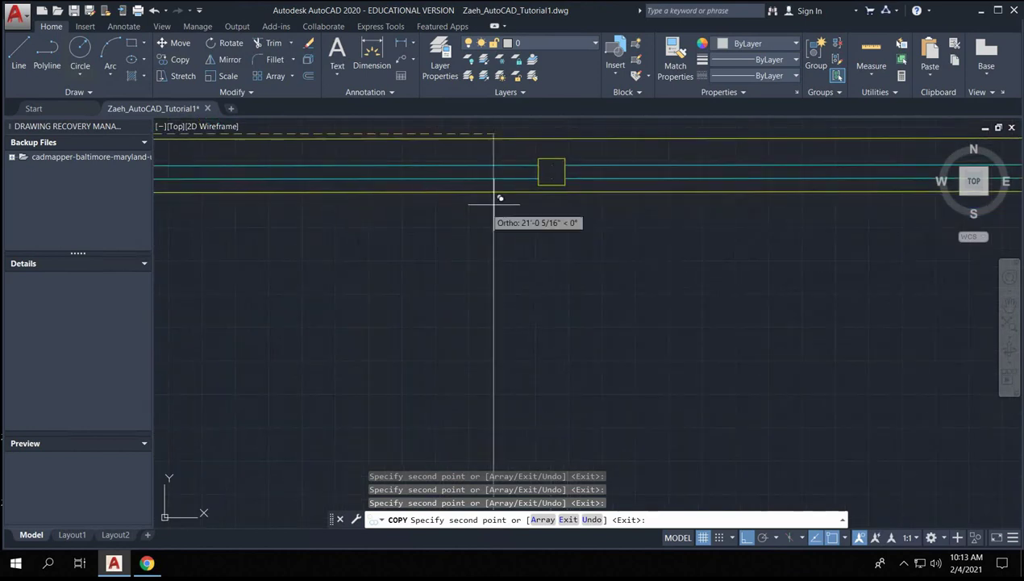
click(570, 179)
middle_drag(1017, 219, 686, 217)
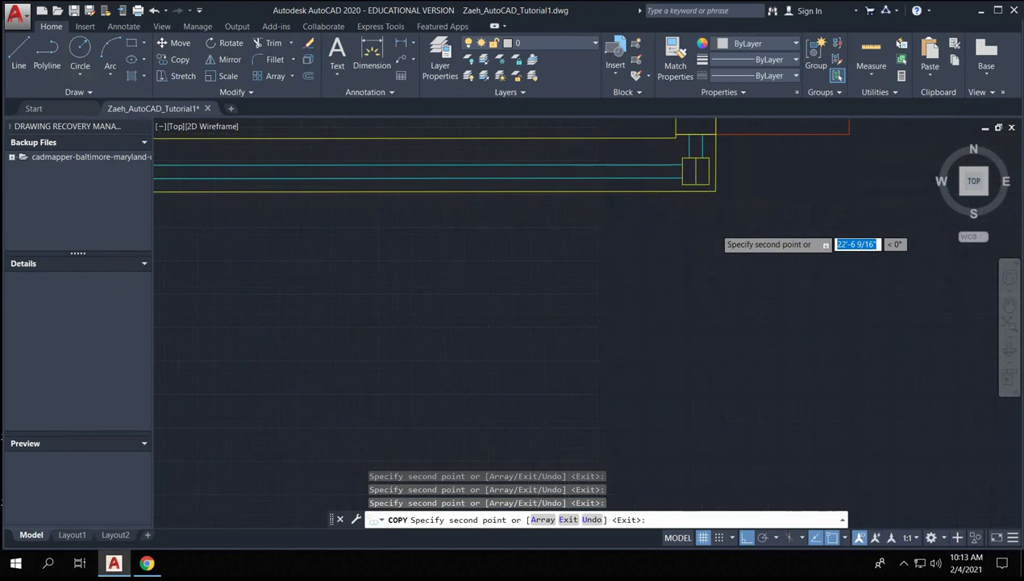
click(702, 176)
scroll(655, 188, down, 5)
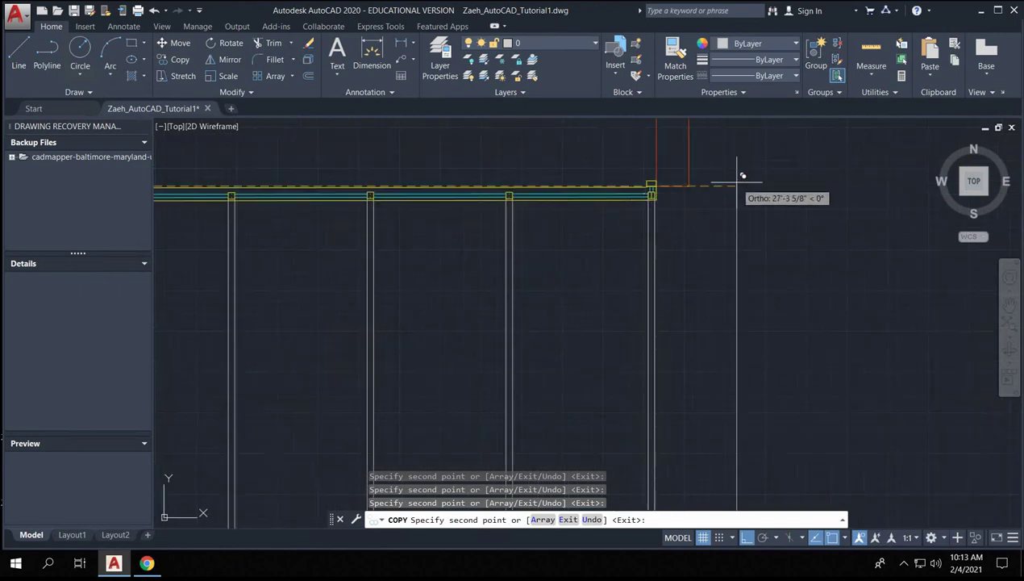
scroll(655, 187, up, 3)
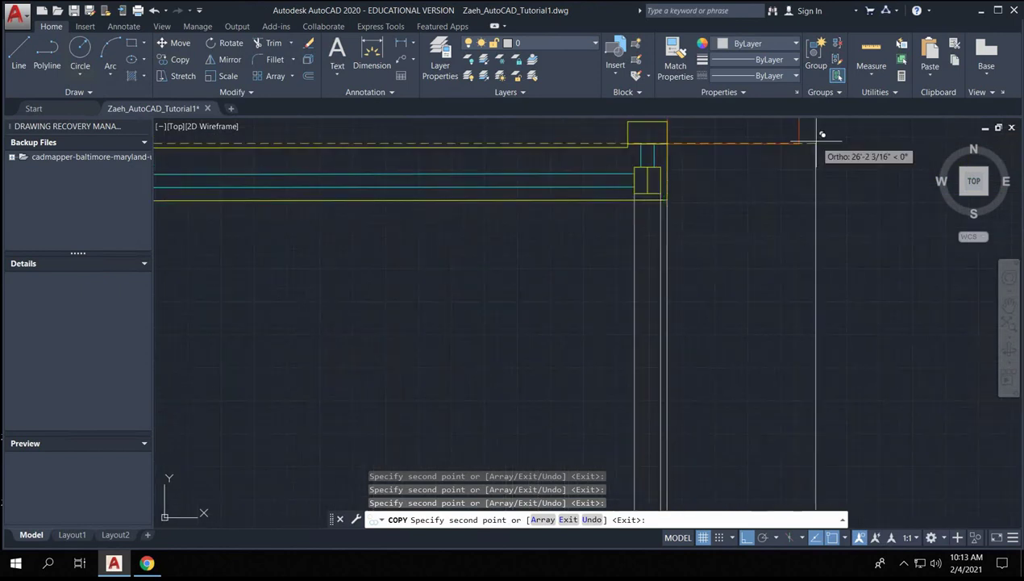
scroll(677, 205, up, 2)
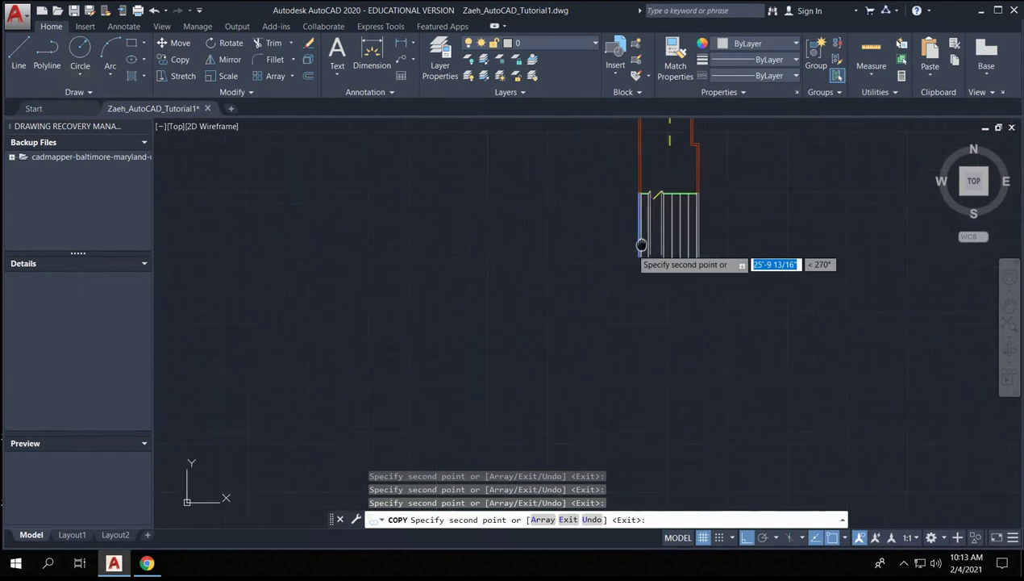
key(Escape)
scroll(675, 195, up, 5)
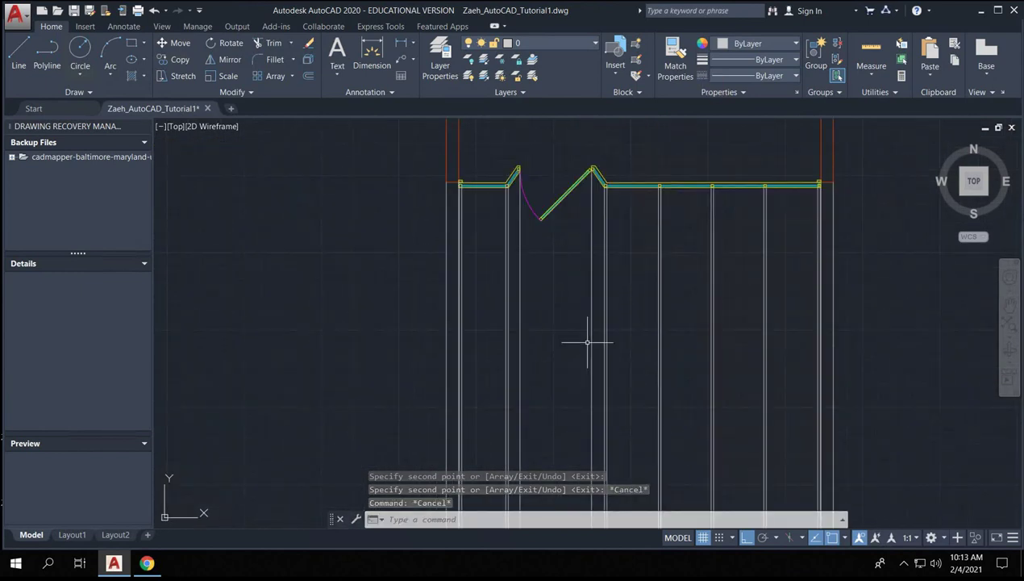
middle_drag(588, 342, 609, 235)
- Draw a horizontal guide line across the vertical projection lines
scroll(609, 232, down, 4)
text(l)
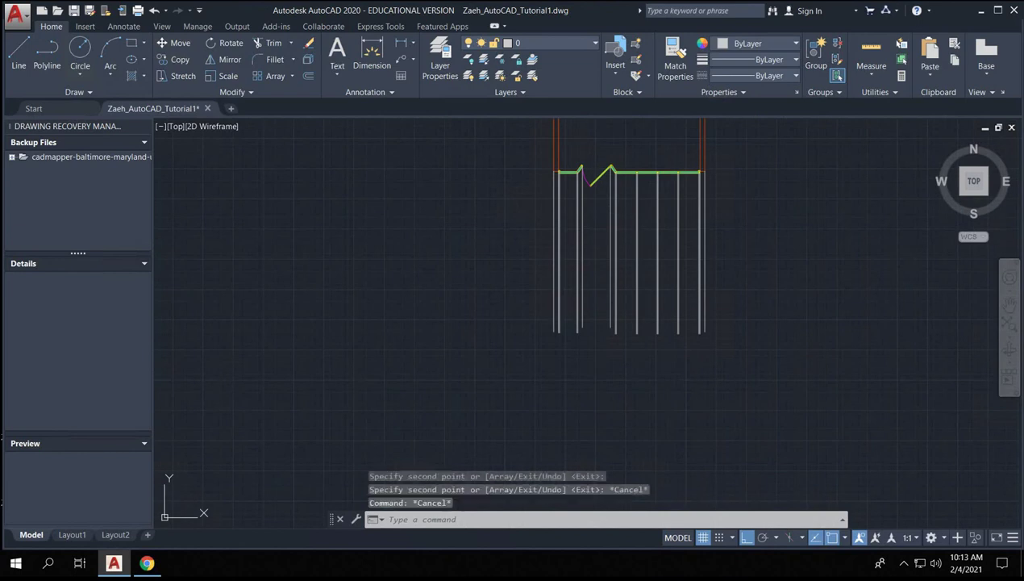
key(Return)
click(546, 291)
click(715, 291)
key(Return)
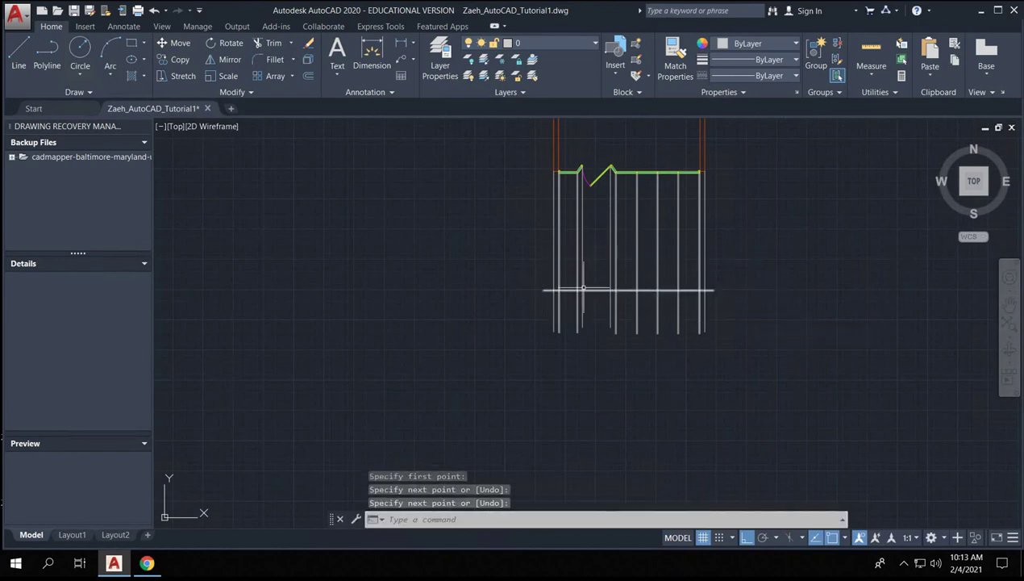
- Offset the guide line 7' upward and save the drawing
scroll(627, 284, up, 3)
middle_drag(633, 220, 629, 285)
scroll(546, 305, down, 3)
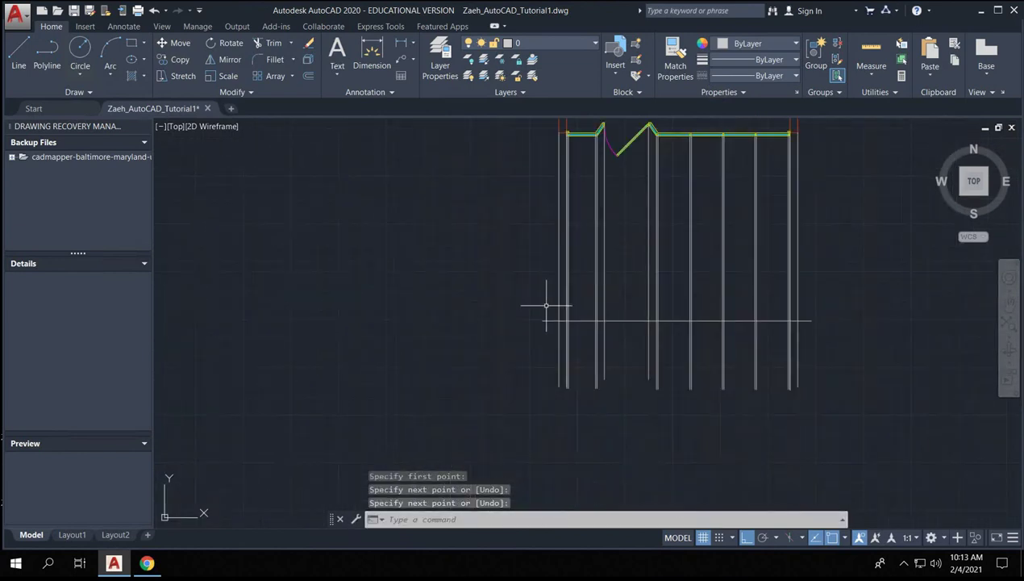
click(635, 348)
click(613, 304)
scroll(614, 303, up, 2)
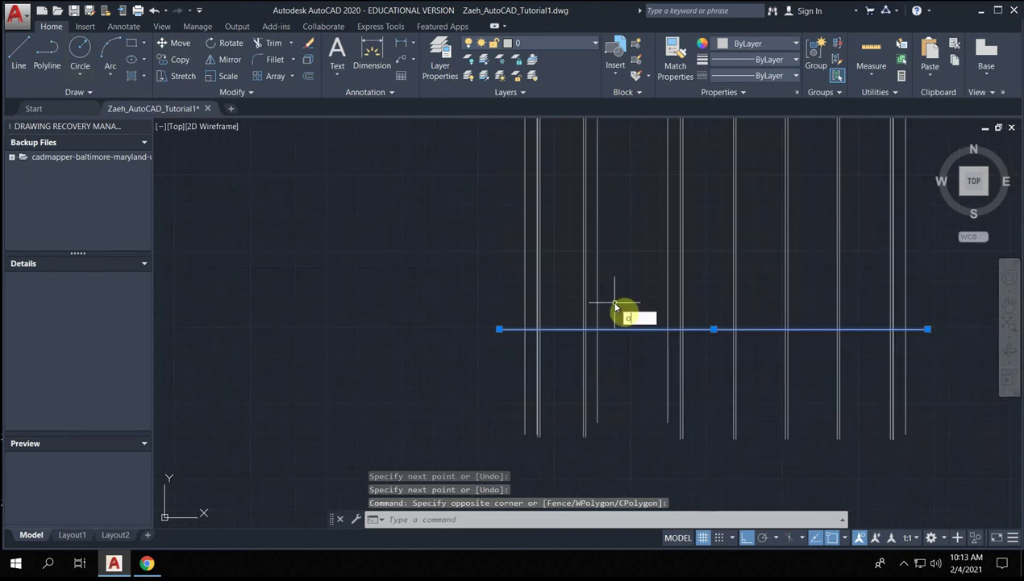
key(Return)
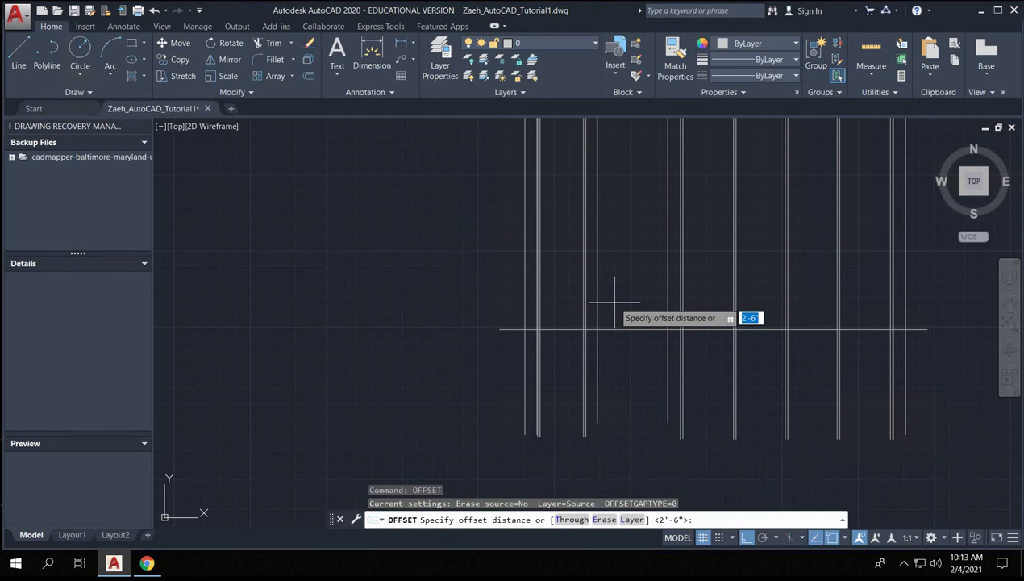
text(7')
key(Return)
click(615, 329)
click(613, 281)
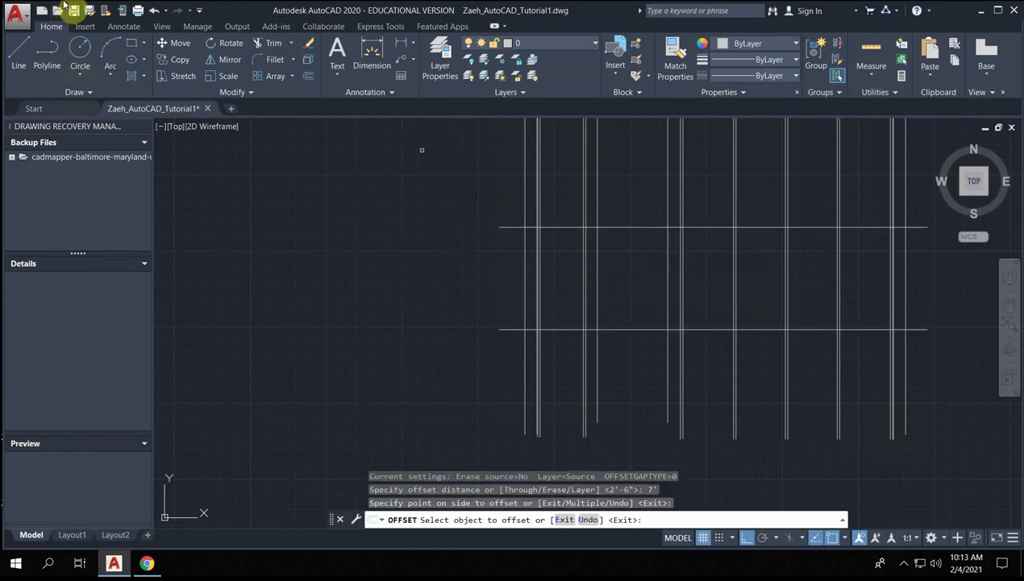
click(73, 9)
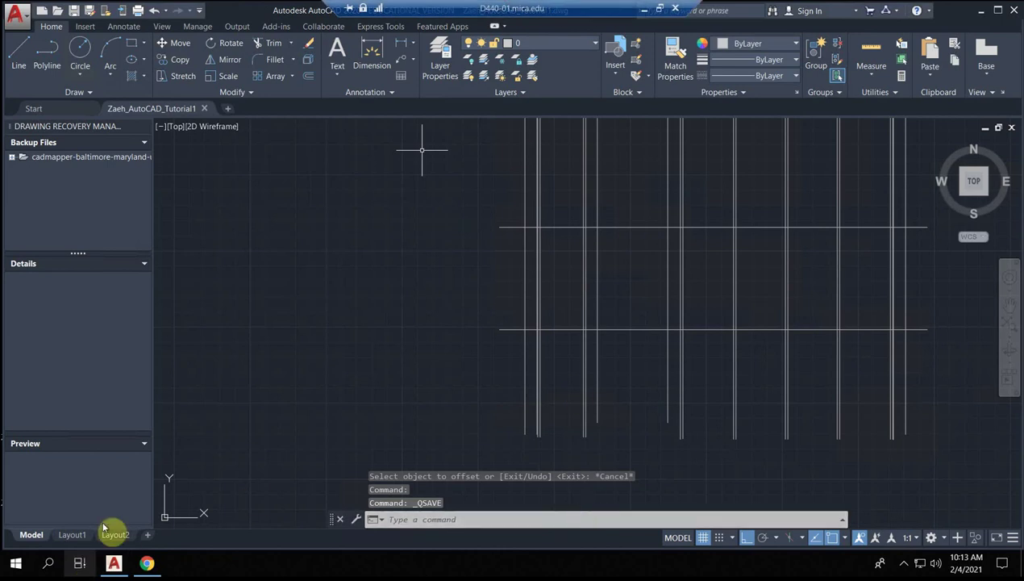
- Minimize AutoCAD, then zoom and turn the Street View to study the storefront and neighbouring brick house
click(642, 11)
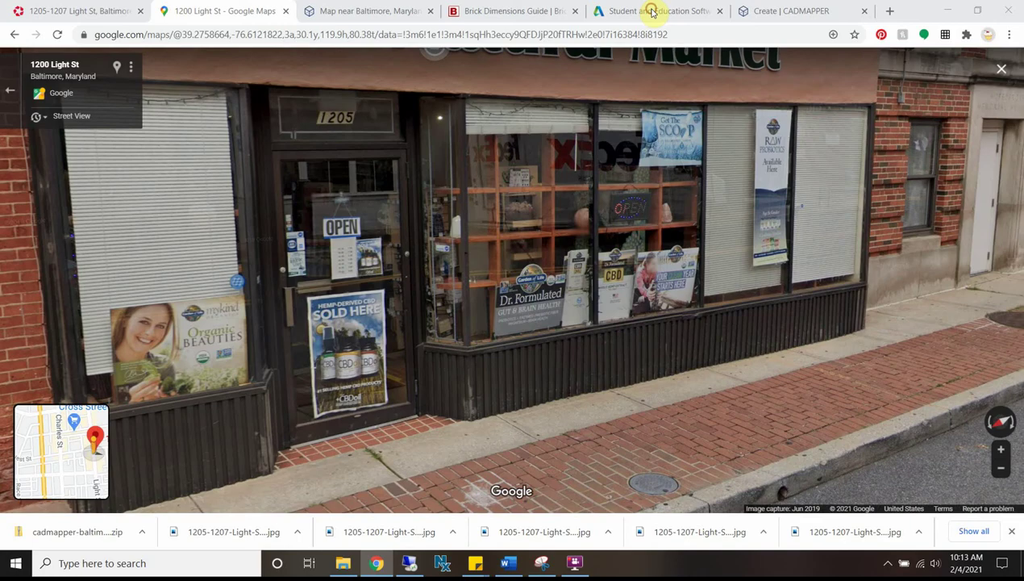
click(433, 200)
scroll(400, 217, up, 3)
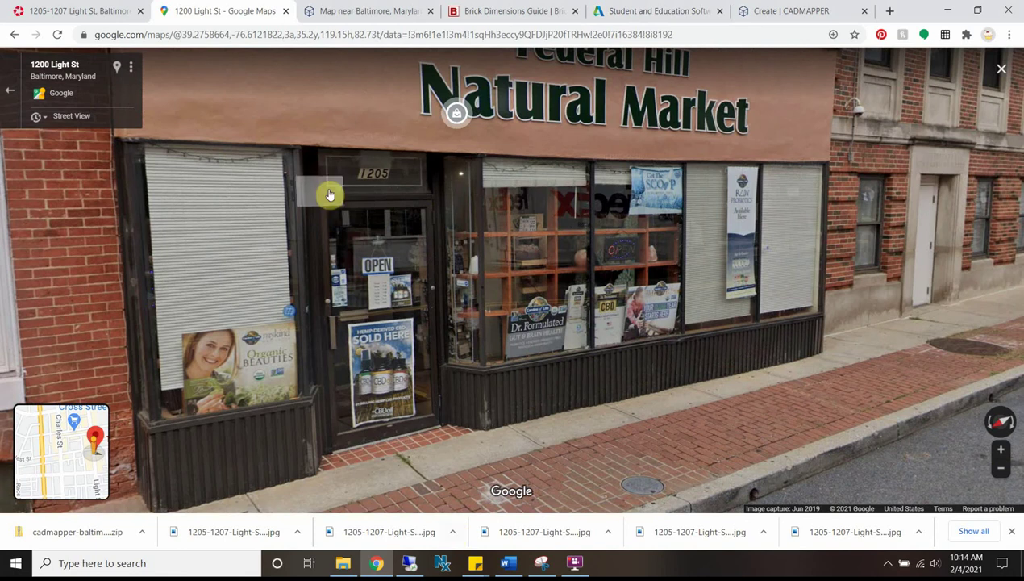
scroll(367, 167, up, 2)
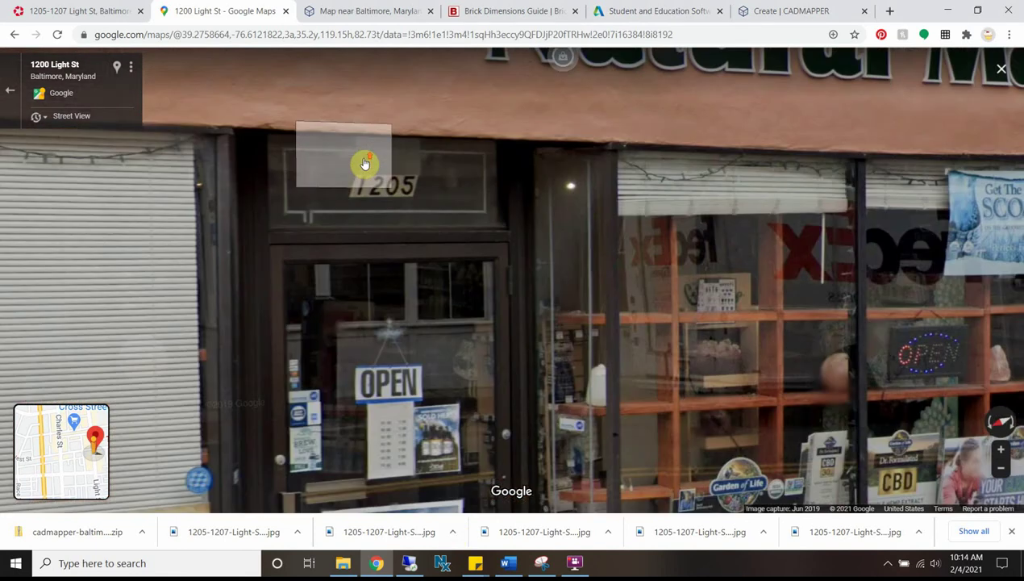
scroll(537, 137, down, 4)
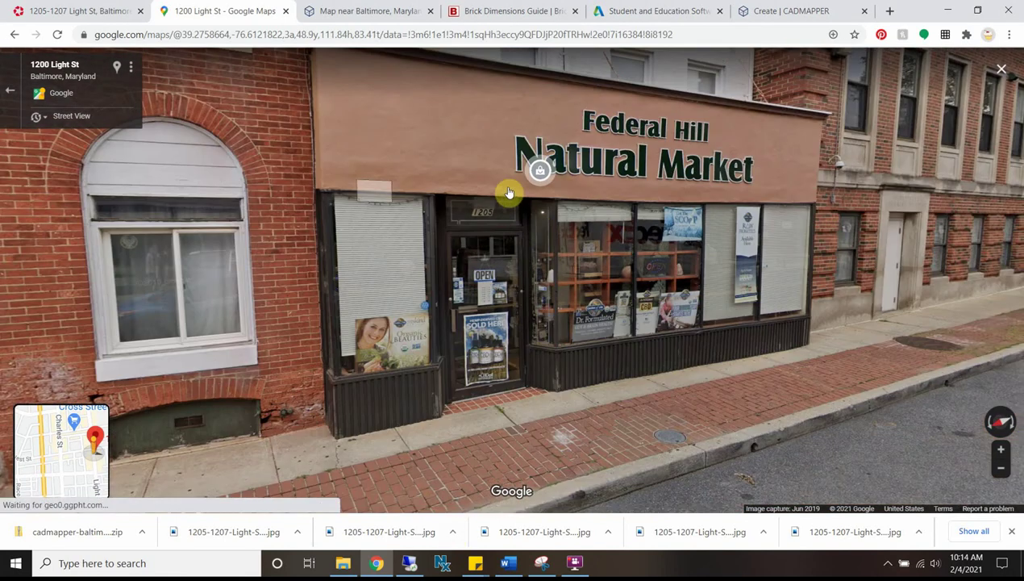
mouse_move(464, 209)
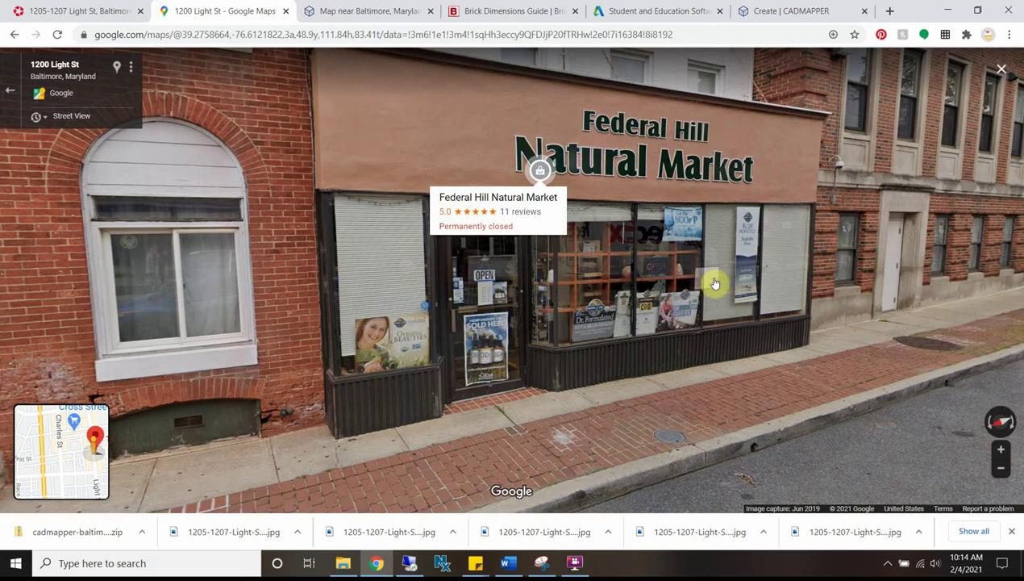
scroll(715, 283, down, 2)
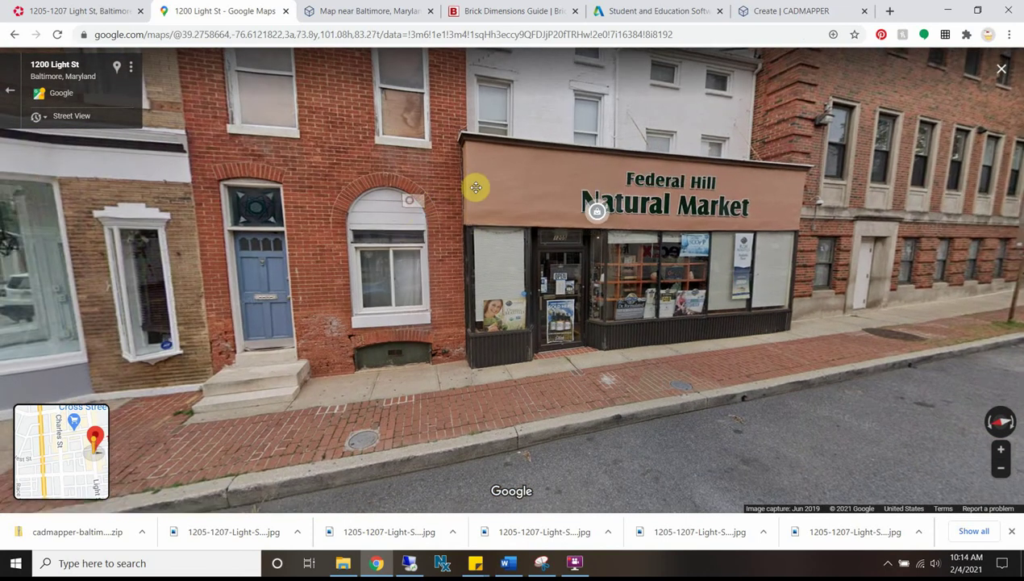
drag(476, 187, 466, 160)
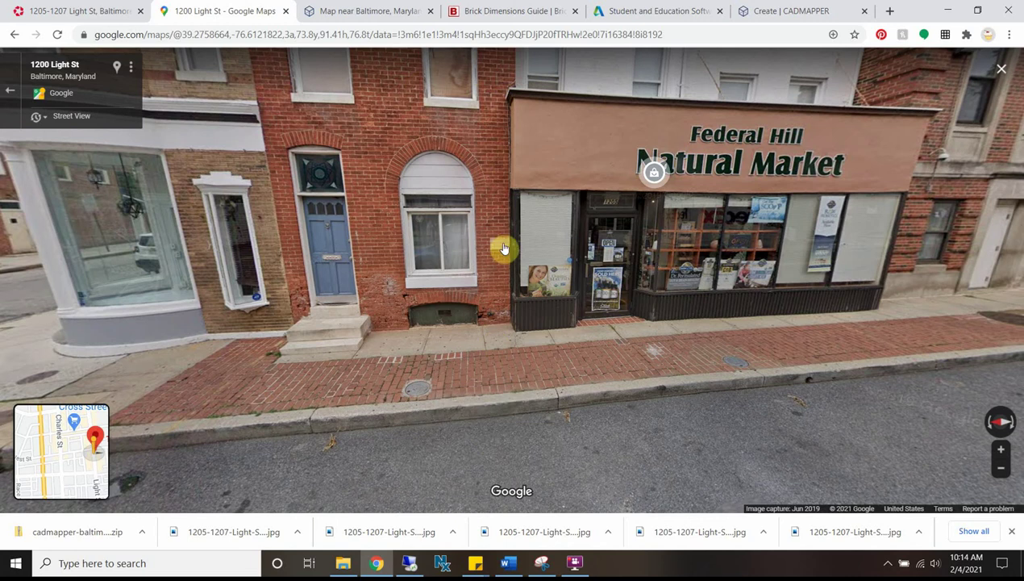
scroll(503, 258, up, 5)
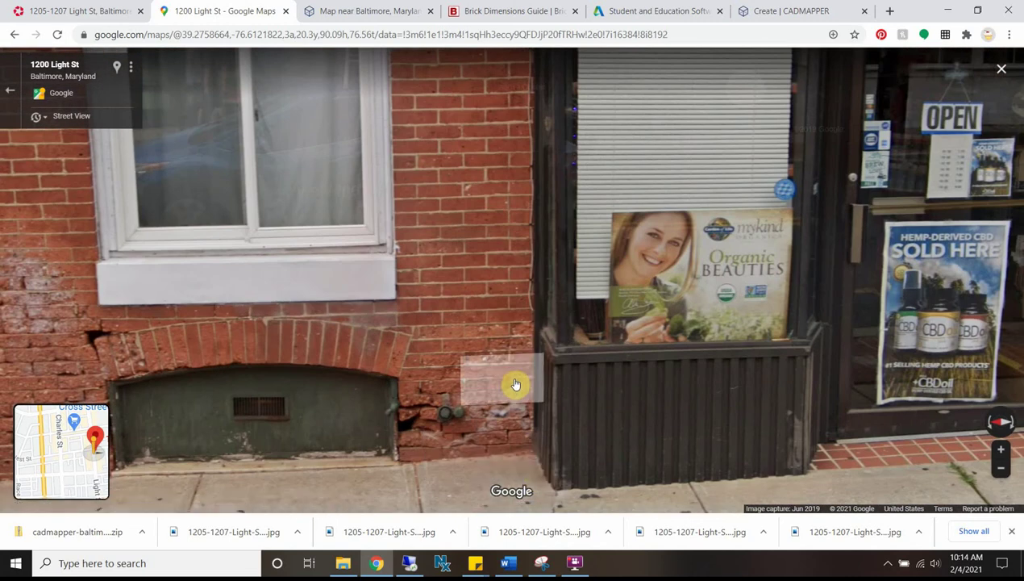
scroll(514, 355, down, 3)
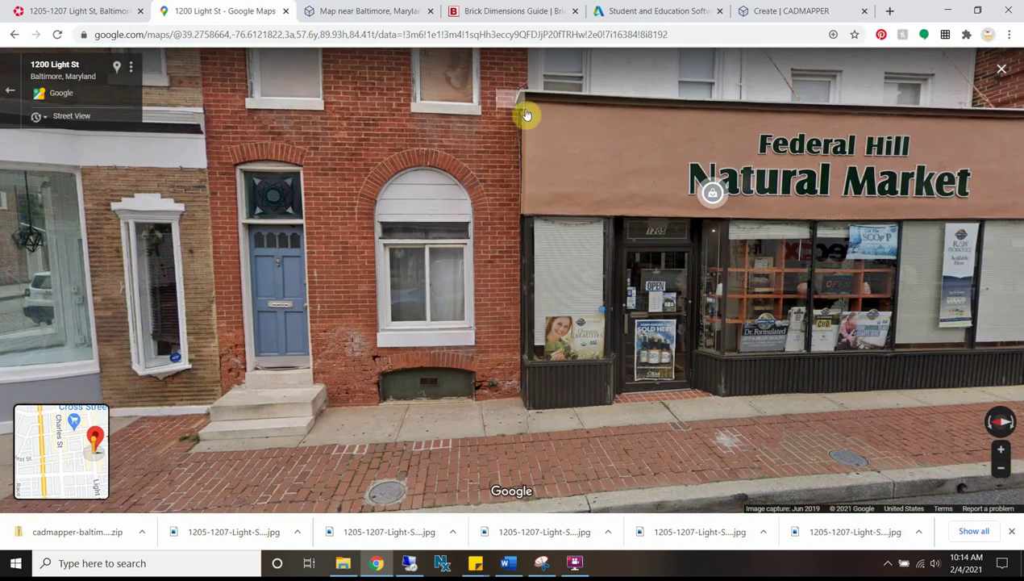
scroll(500, 82, up, 2)
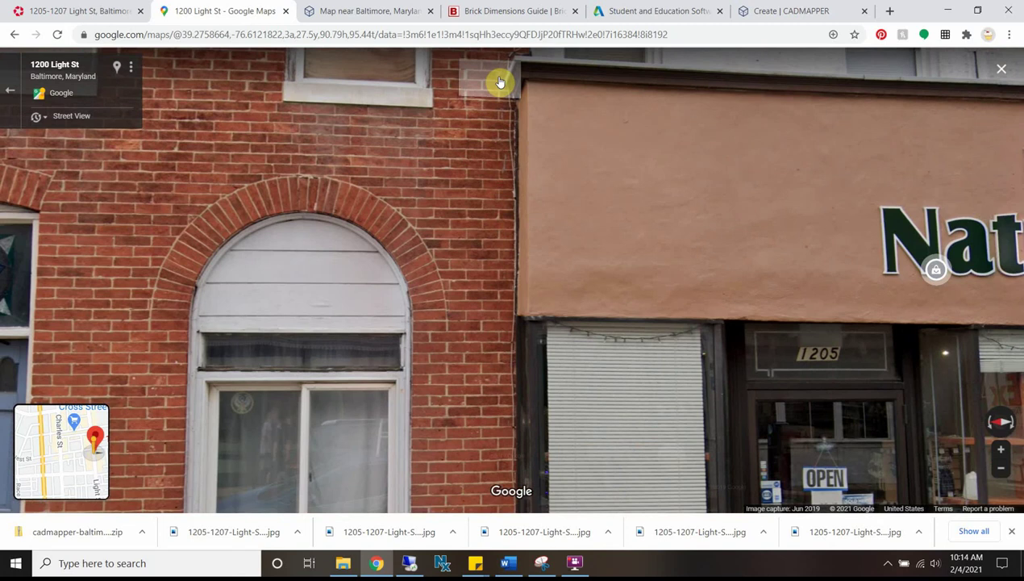
scroll(600, 440, down, 2)
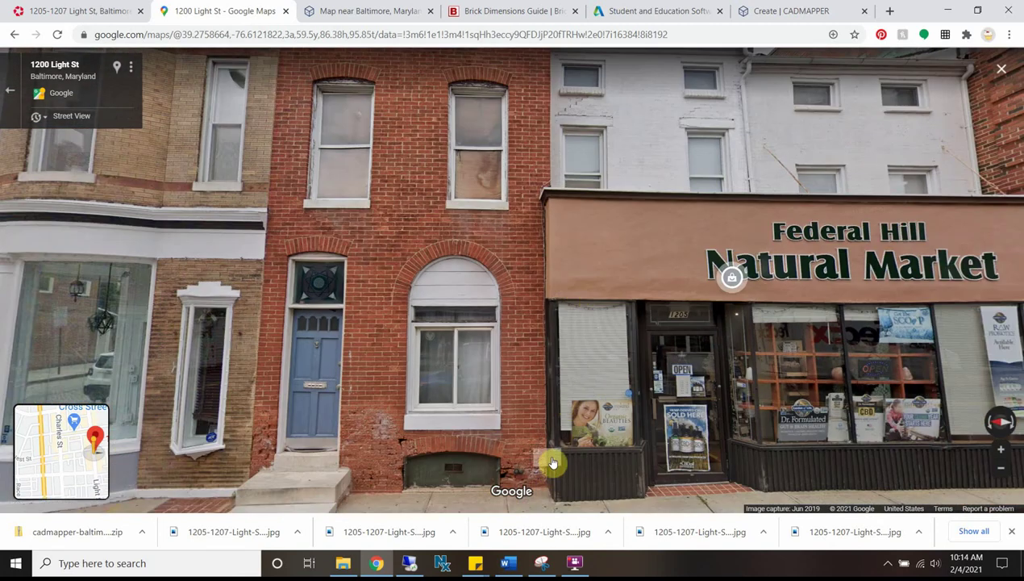
scroll(540, 469, up, 2)
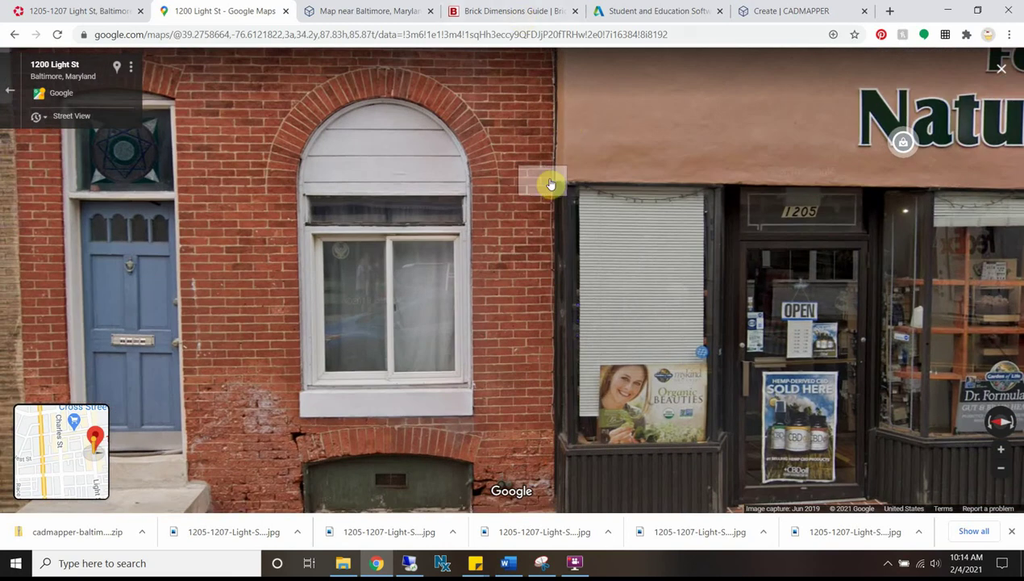
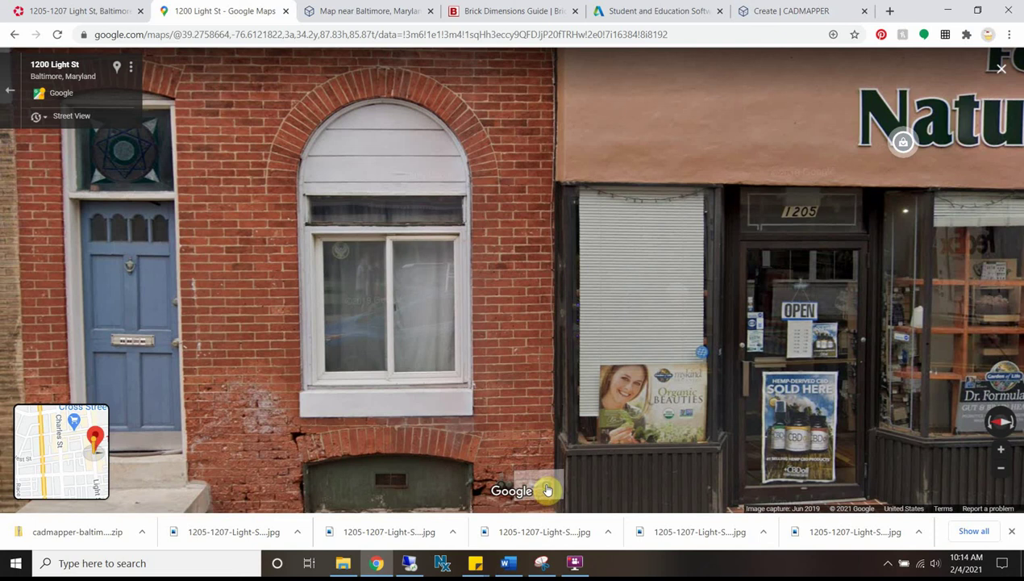
- Zoom and turn Street View to study the Federal Hill Natural Market storefront and neighbouring brick facade
scroll(550, 474, down, 2)
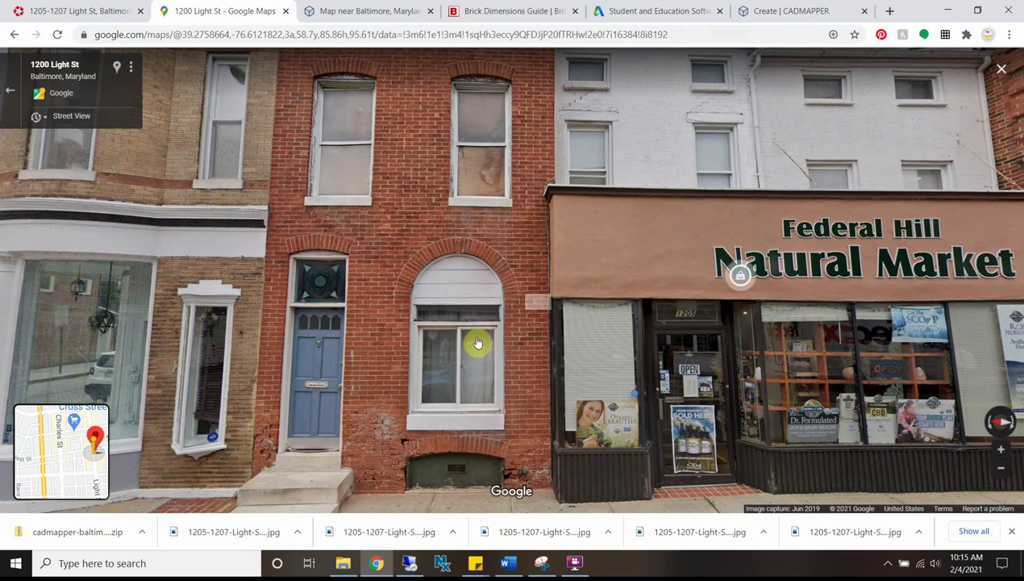
scroll(549, 274, up, 2)
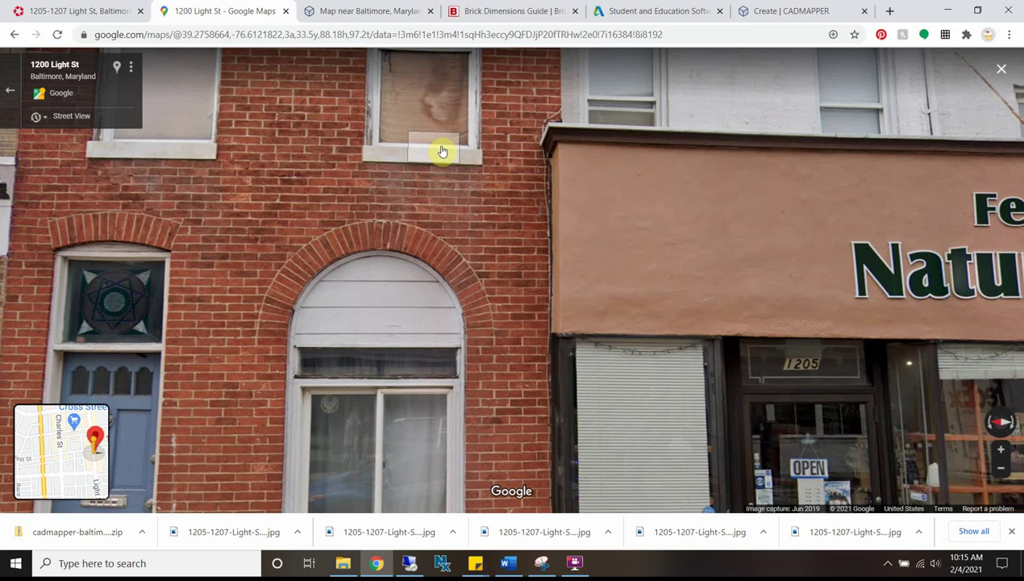
scroll(622, 304, down, 5)
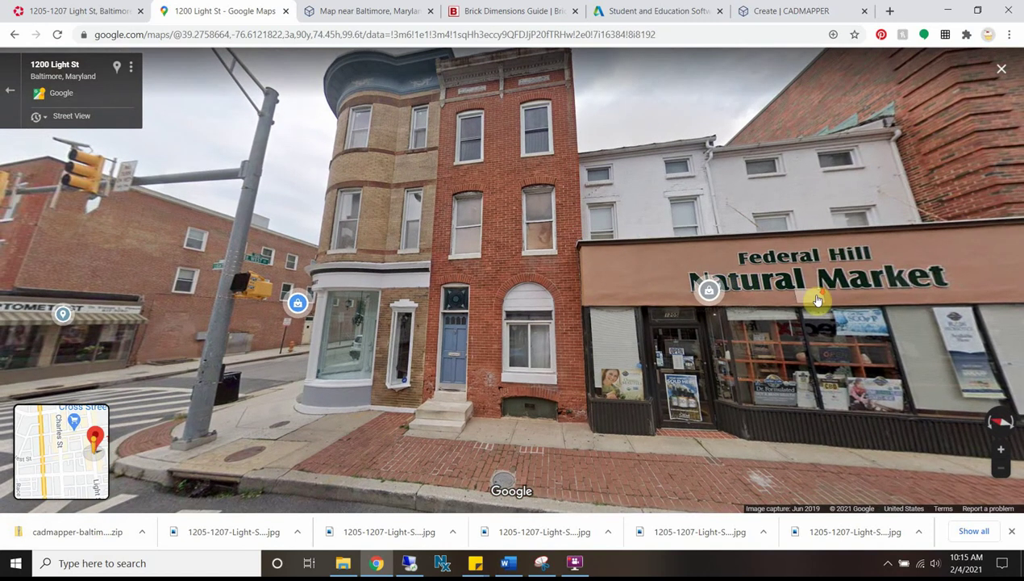
drag(800, 361, 658, 248)
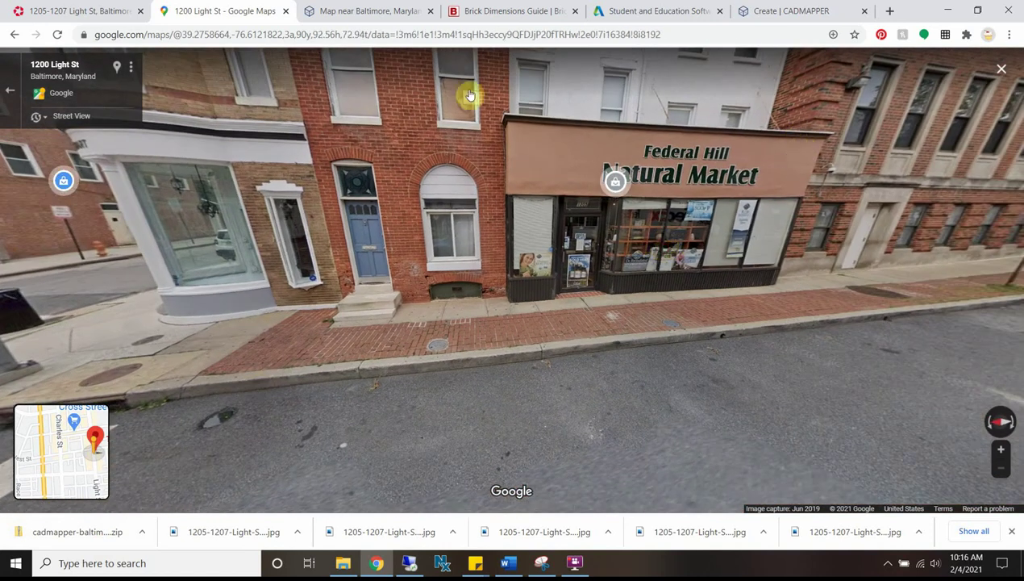
scroll(476, 101, up, 3)
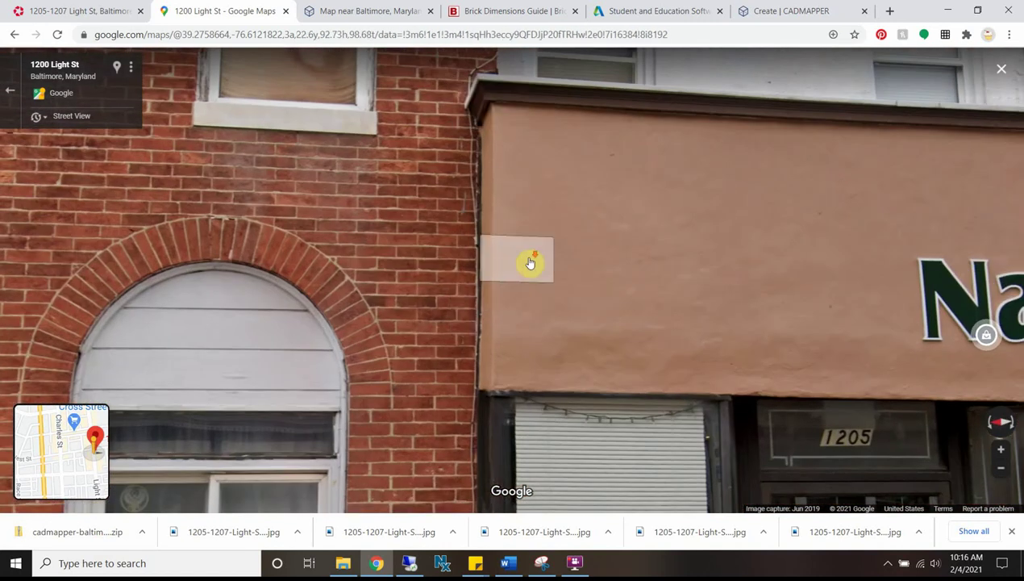
scroll(529, 258, down, 3)
- Return to AutoCAD and select the storefront's lower horizontal line
click(948, 11)
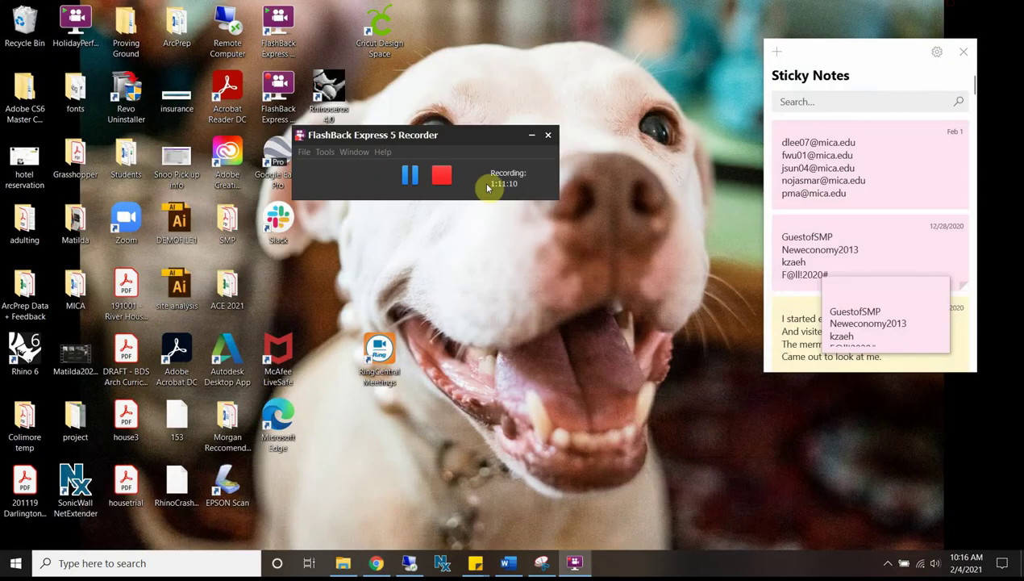
click(409, 563)
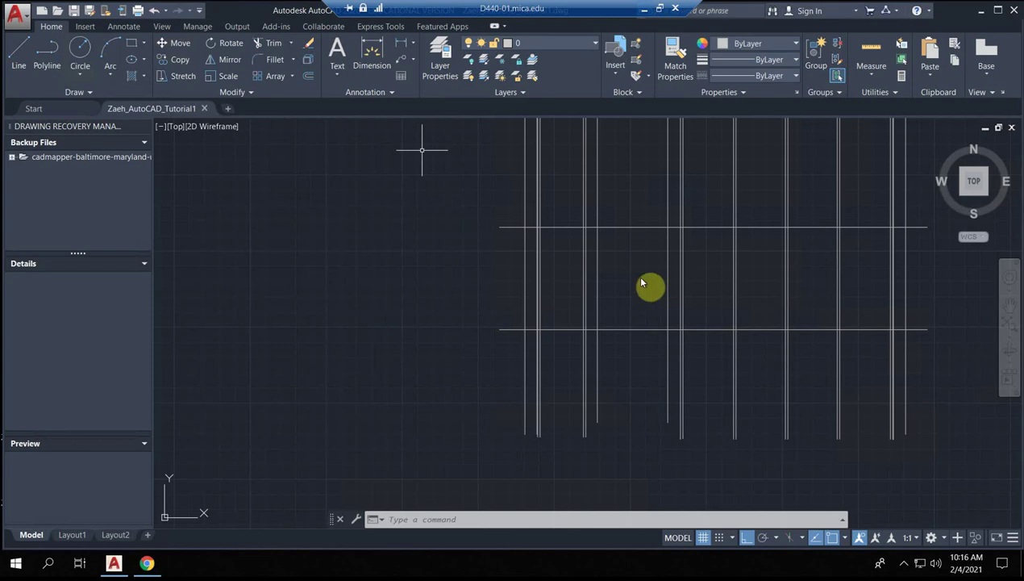
right_click(565, 306)
click(636, 267)
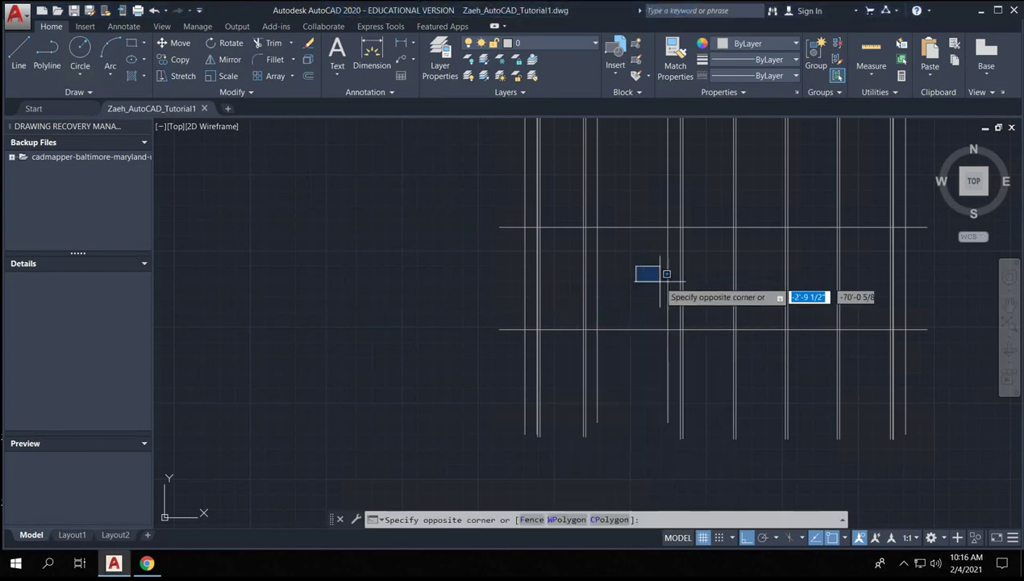
middle_drag(660, 275, 584, 317)
key(Escape)
click(572, 373)
click(565, 349)
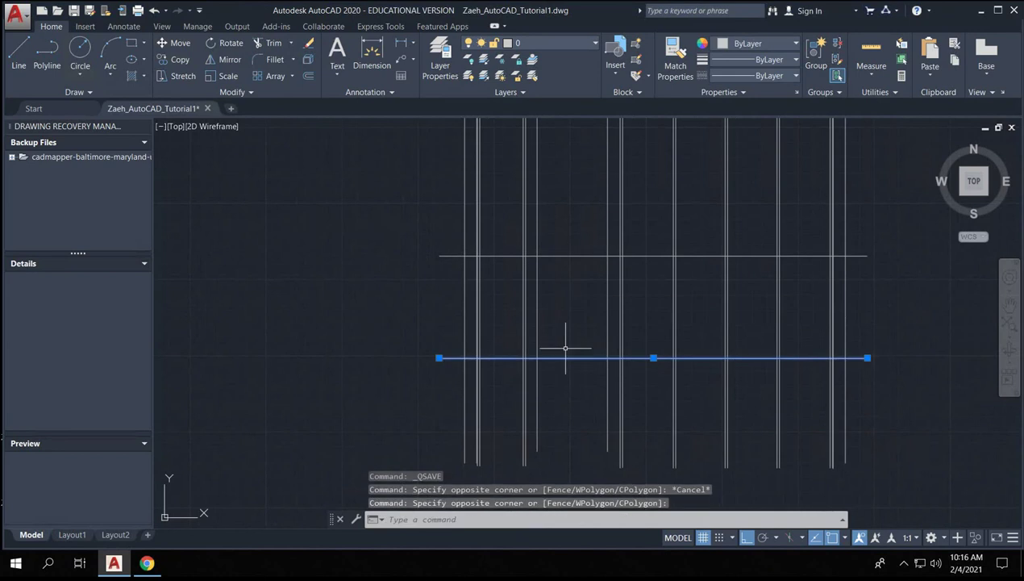
- Copy the lower line 8' upward, then undo that copy
text(co)
key(Return)
click(571, 357)
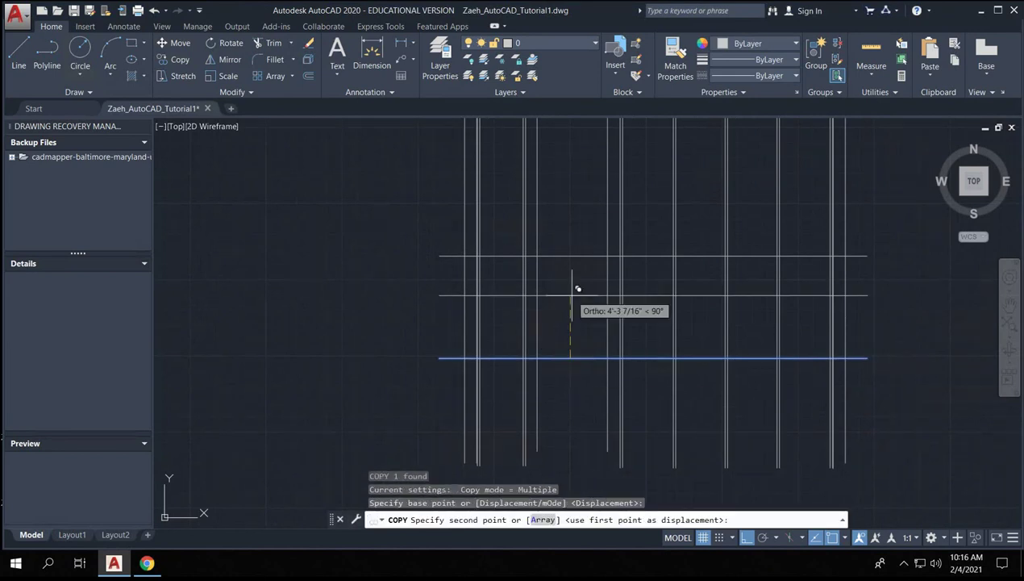
text(8')
key(Return)
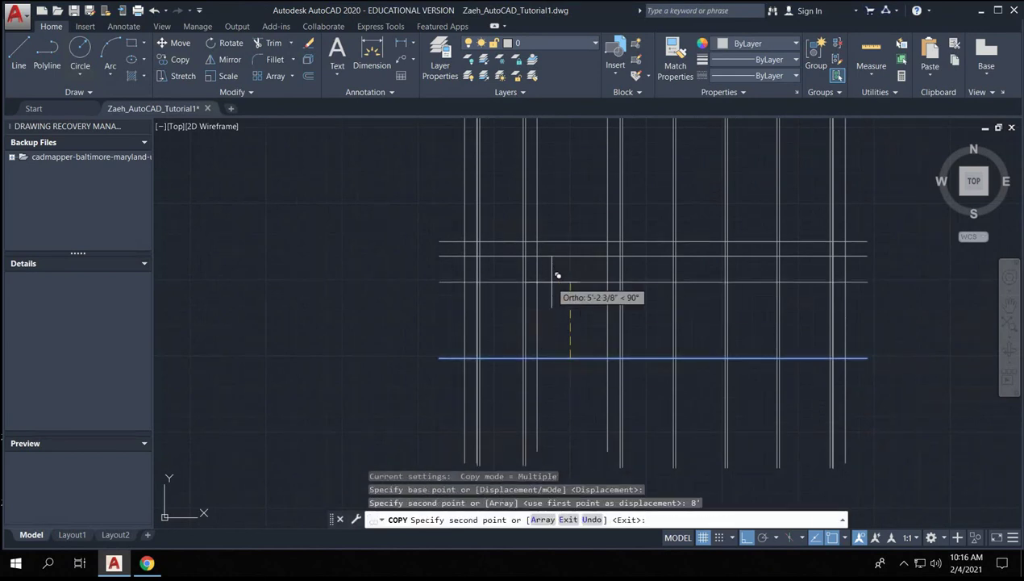
key(Escape)
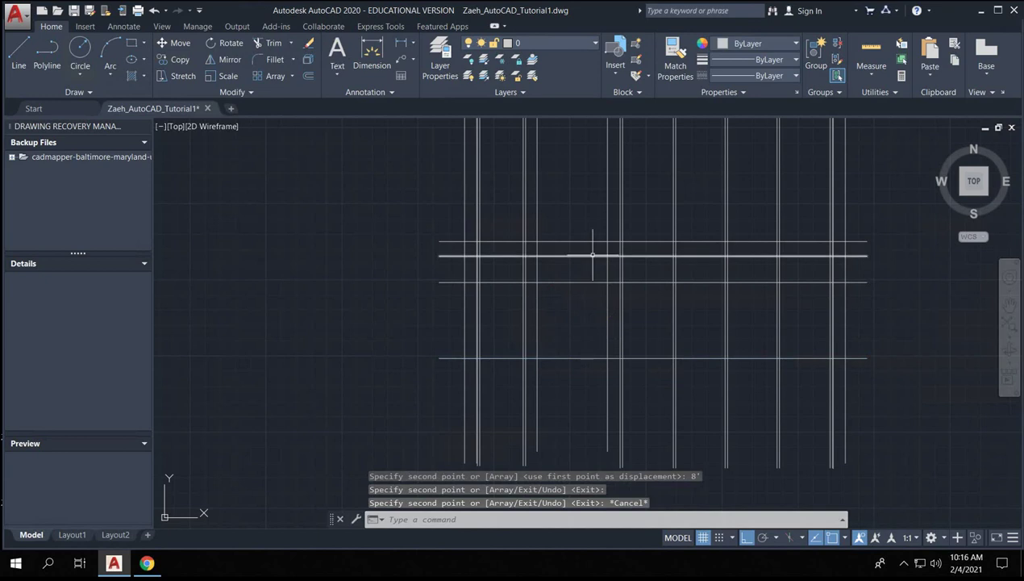
key(ctrl+z)
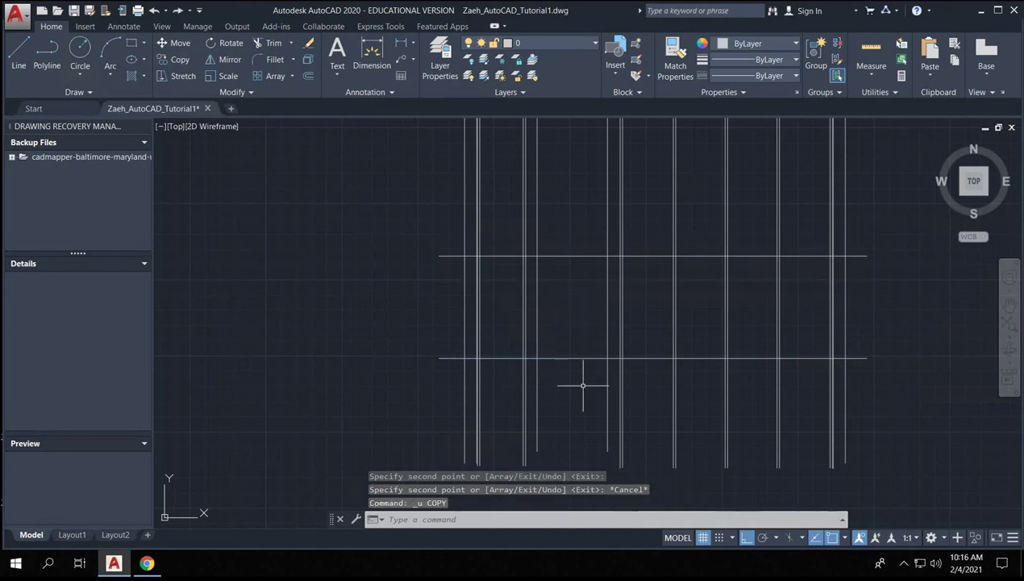
- Copy the lower horizontal line 8' upward again
click(567, 331)
text(co)
key(Return)
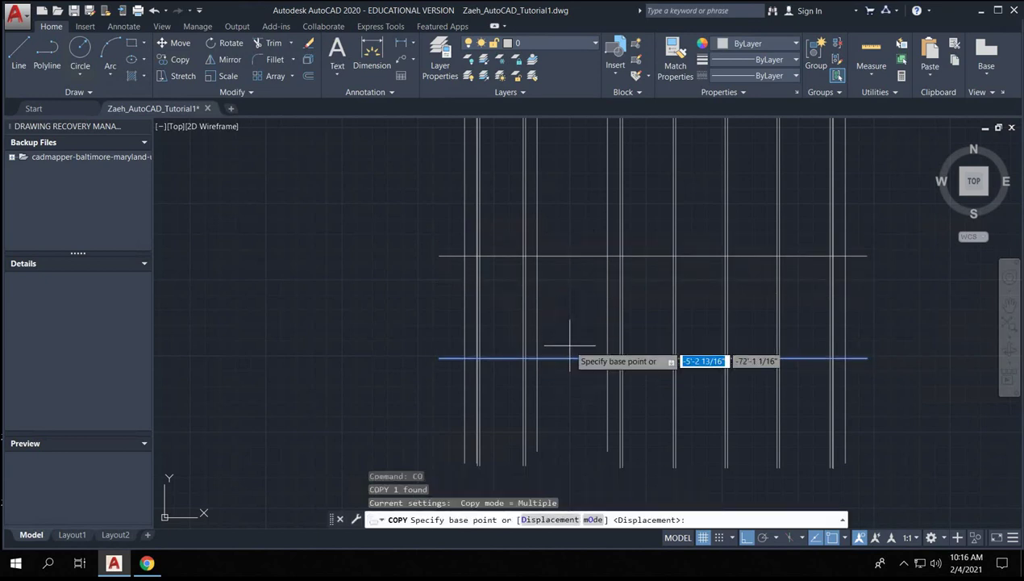
click(571, 357)
text(8')
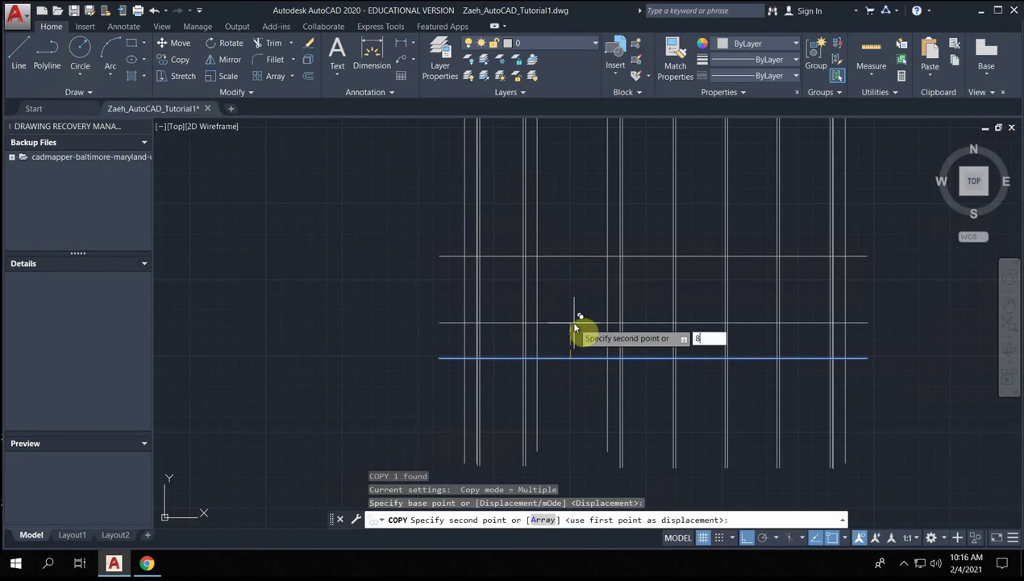
key(Return)
key(Escape)
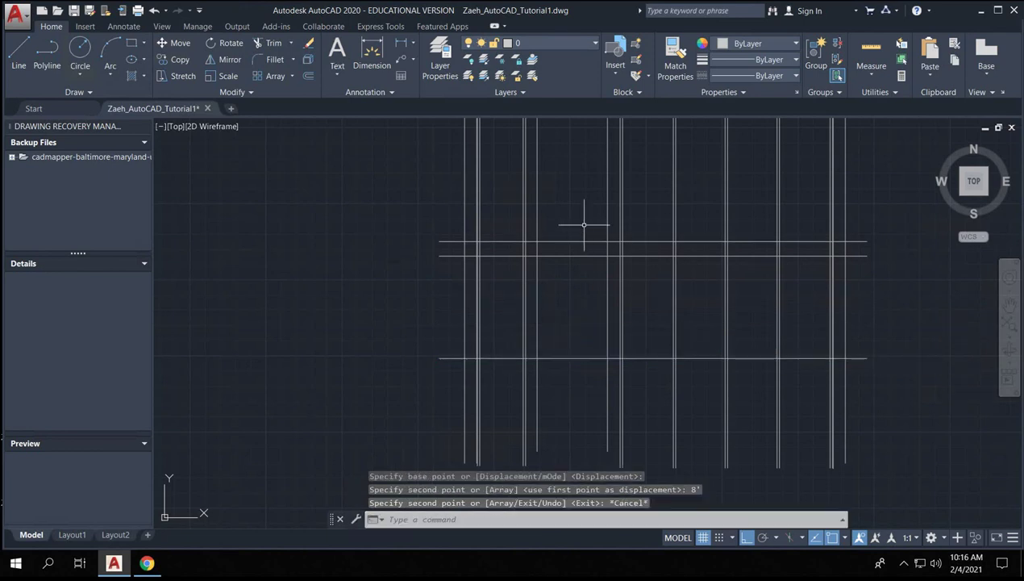
- Copy the new 8' line another 4'10" higher
click(572, 229)
click(574, 229)
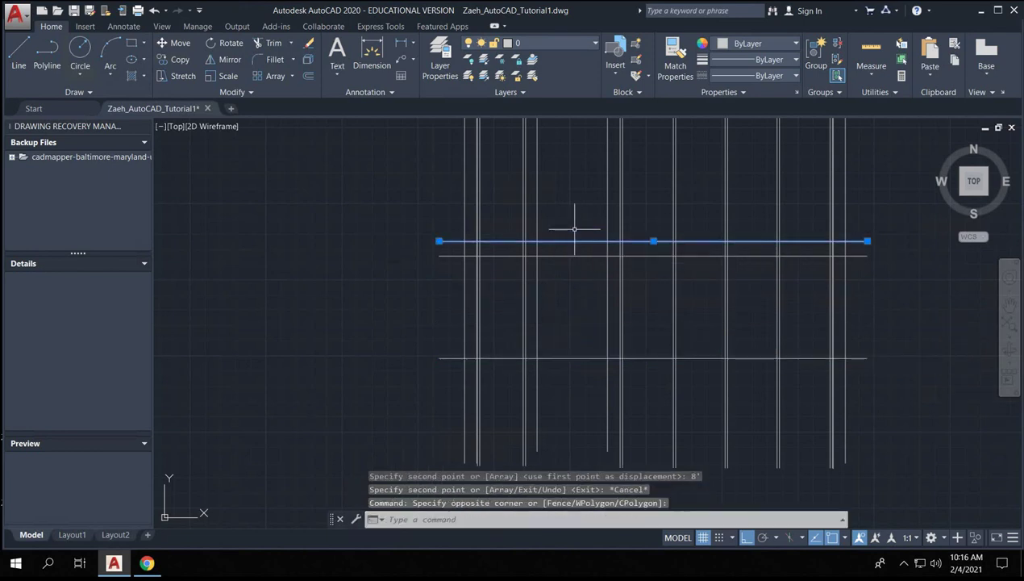
text(co)
key(Return)
click(575, 235)
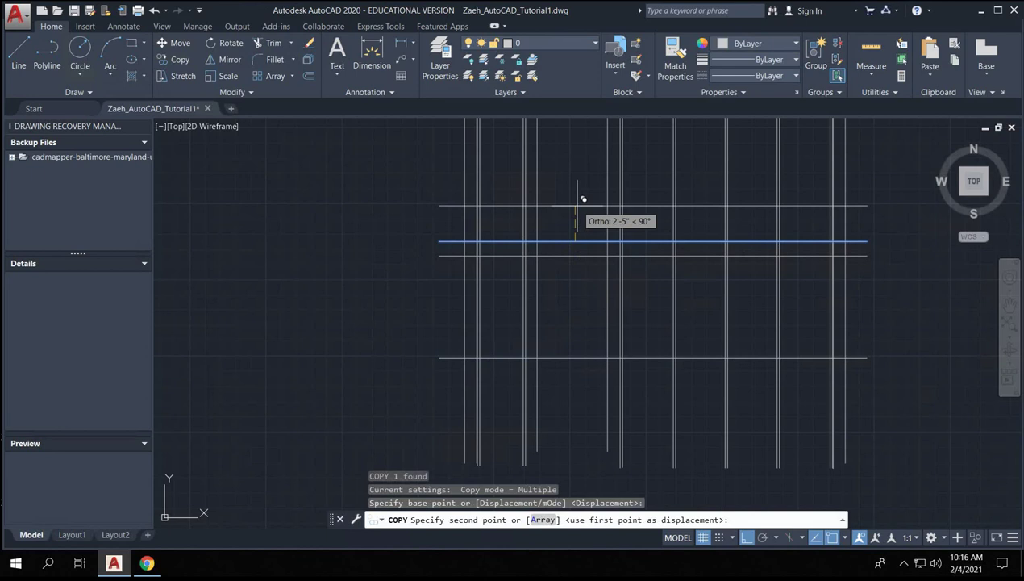
text(4'10")
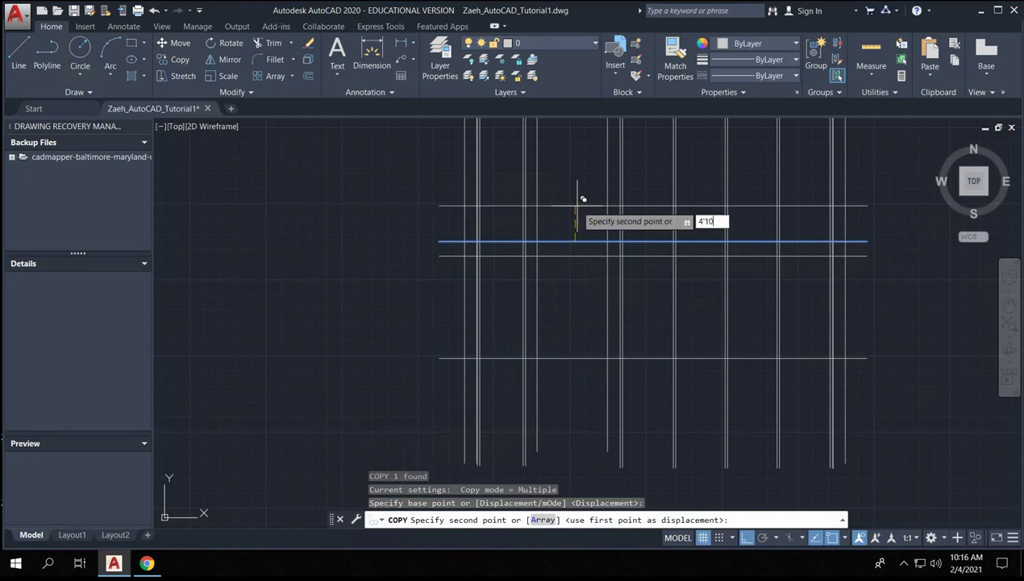
key(Return)
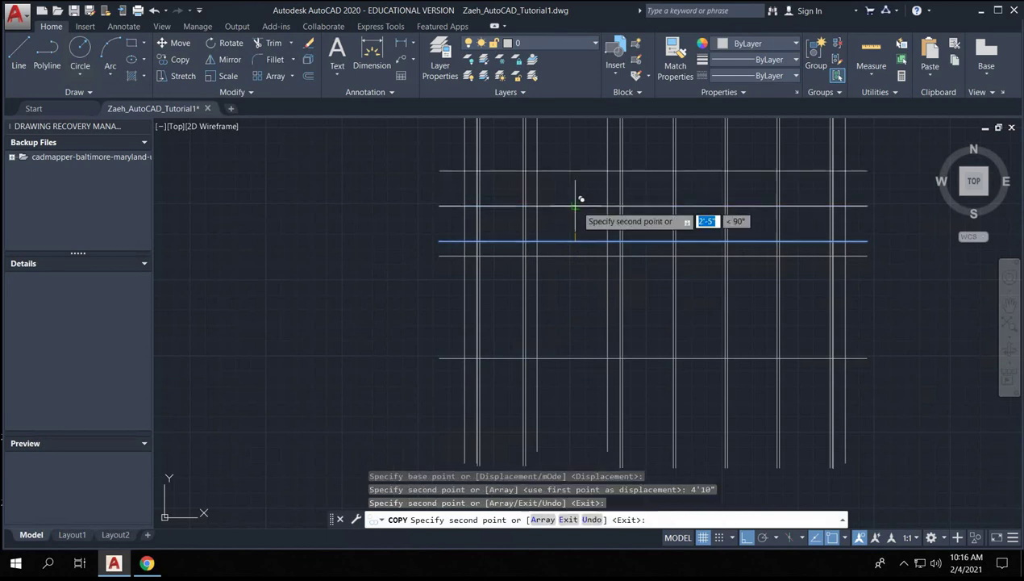
click(575, 206)
key(Escape)
- Delete the stray extra line copy and zoom out
drag(569, 189, 567, 210)
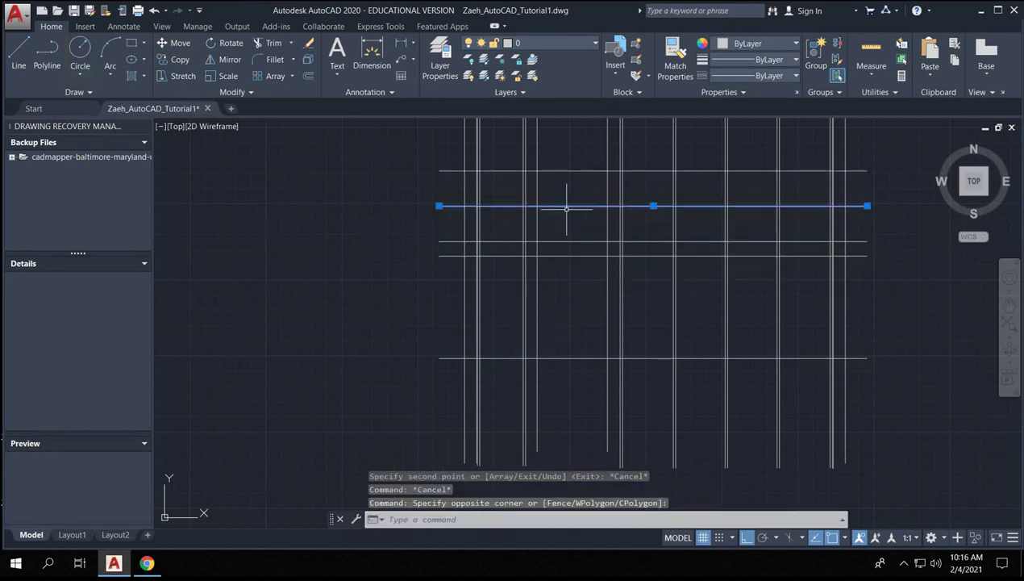
key(Delete)
scroll(607, 319, down, 2)
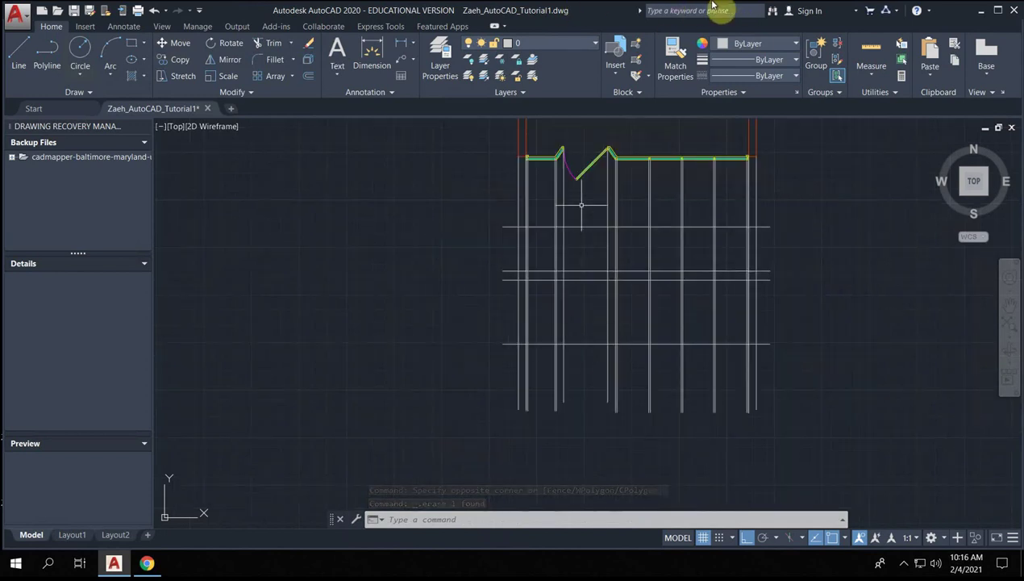
- In Street View, zoom in on the storefront's lower wall and display base, then put the browser away
mouse_move(608, 6)
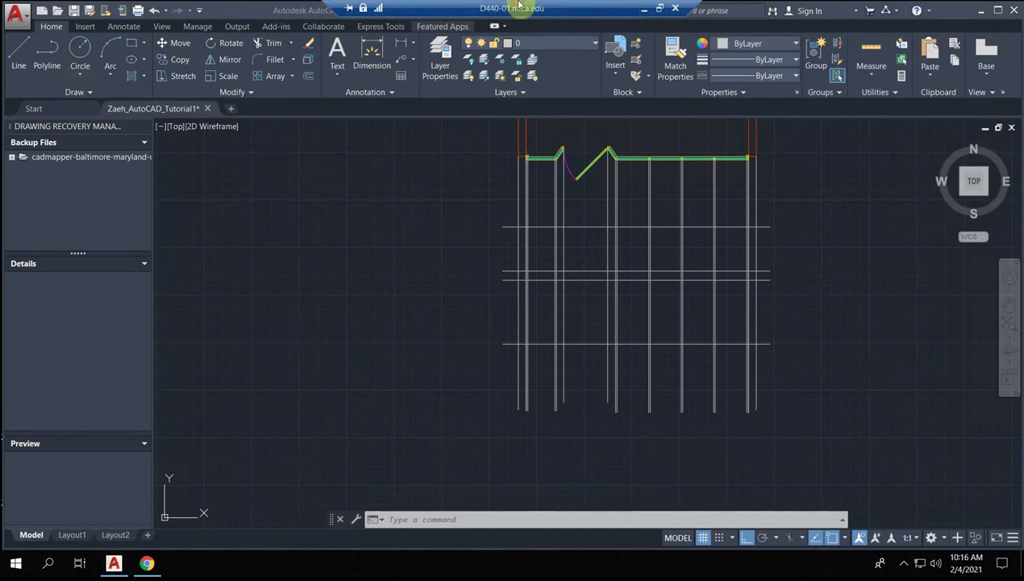
click(645, 9)
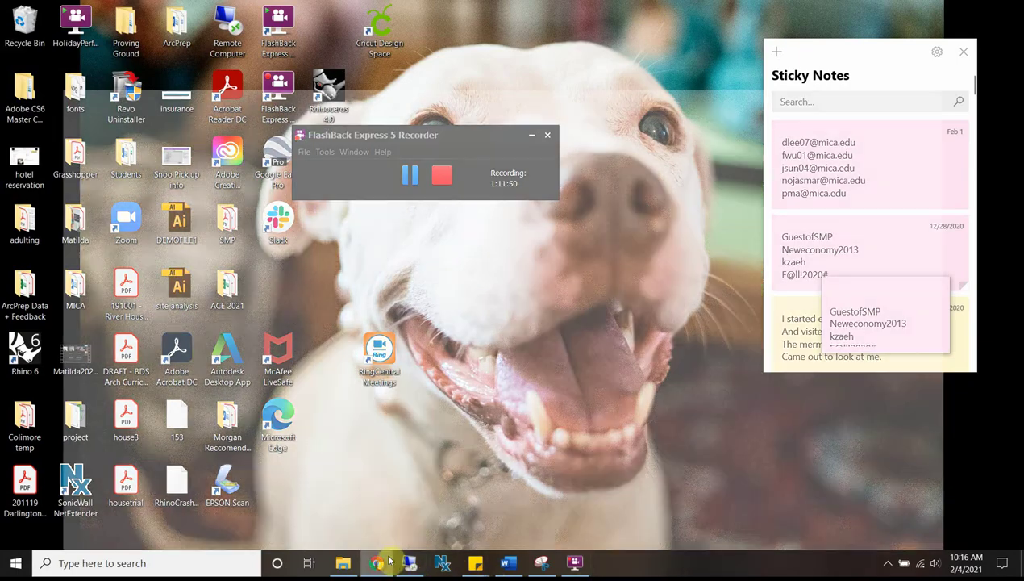
click(379, 562)
click(512, 494)
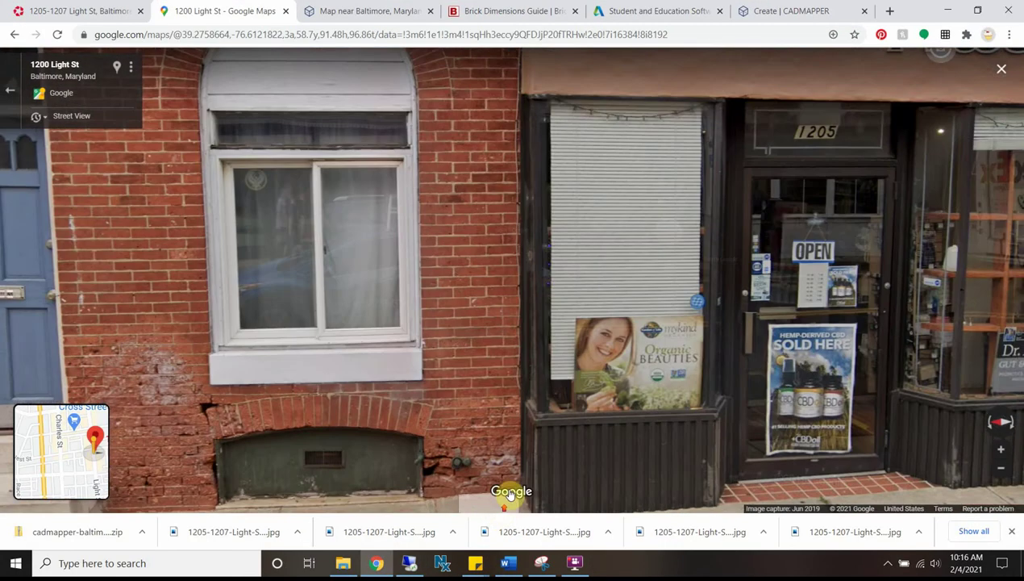
click(523, 479)
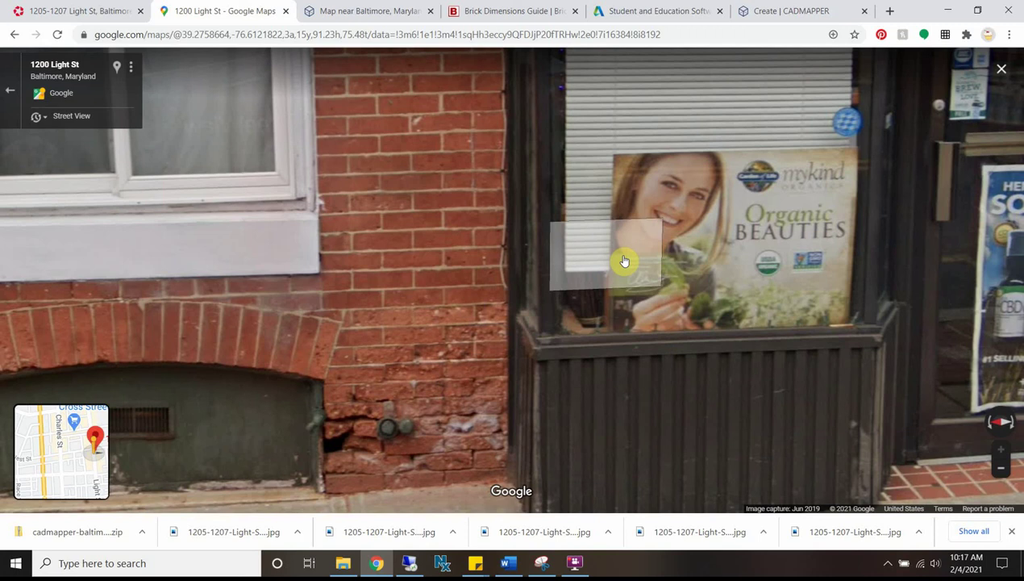
click(949, 10)
- Back in AutoCAD, copy the horizontal grid line 26 units away and recenter the view
click(409, 562)
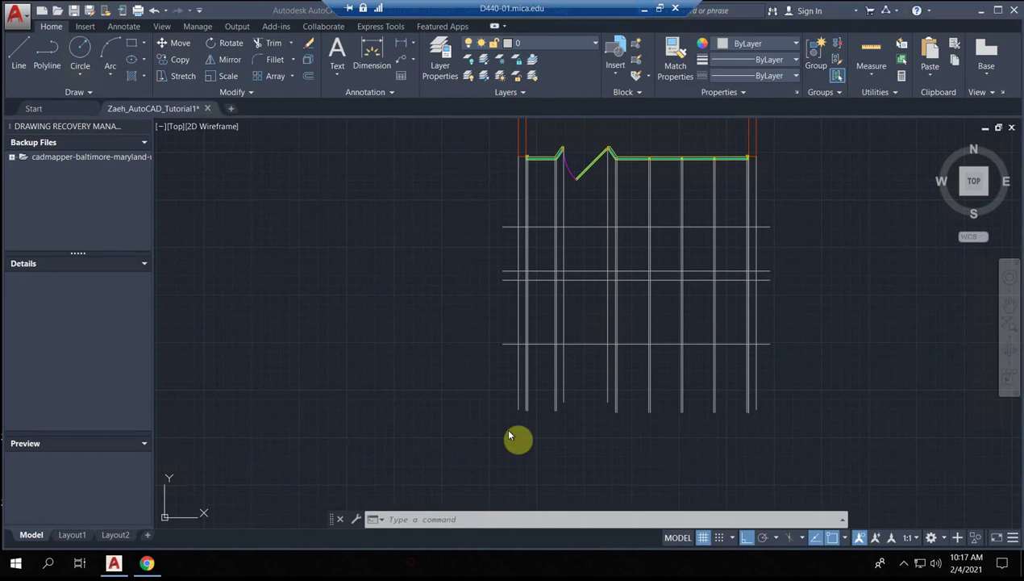
scroll(564, 345, up, 6)
click(460, 393)
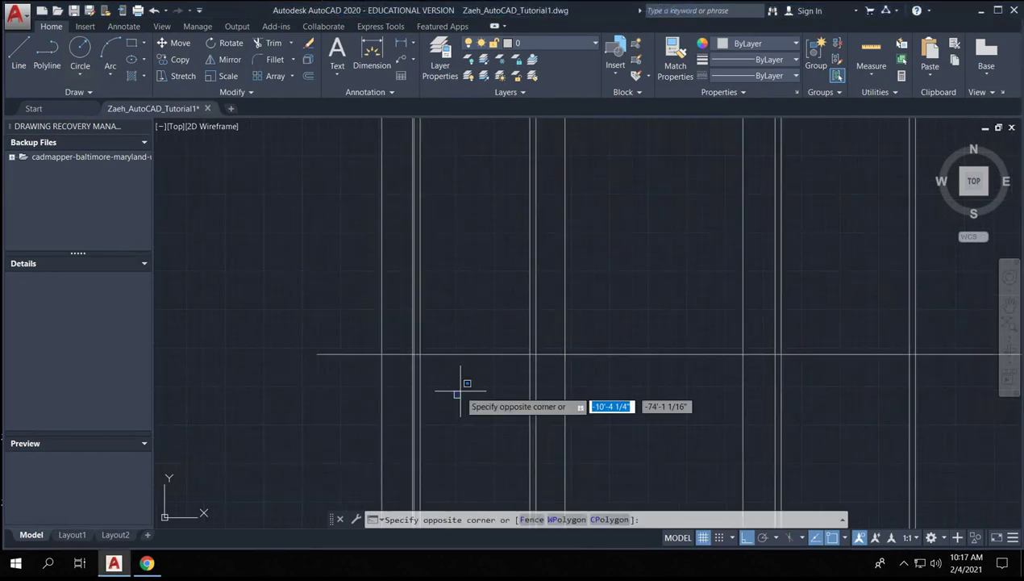
click(441, 338)
text(co)
key(Return)
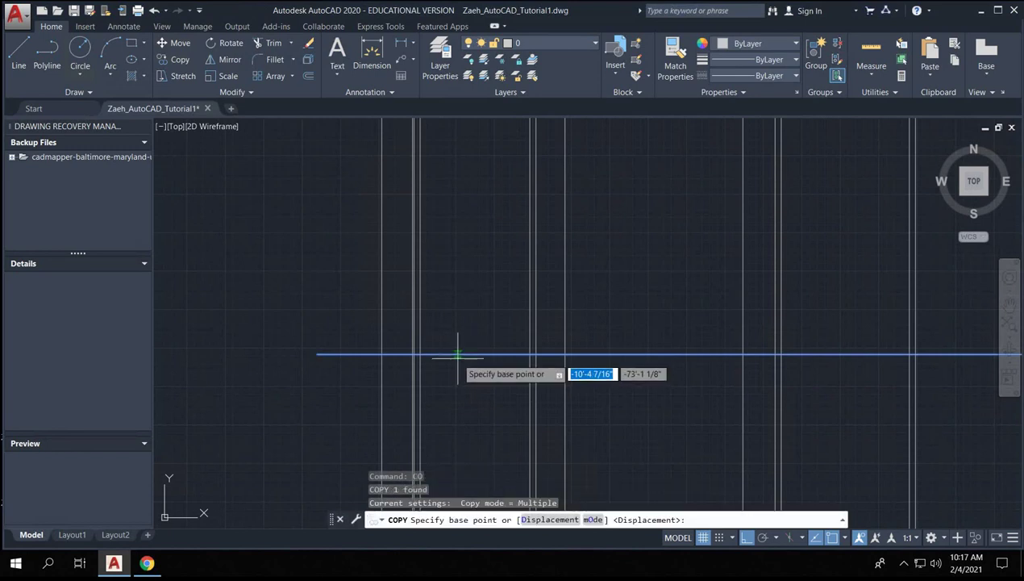
click(457, 354)
text(26)
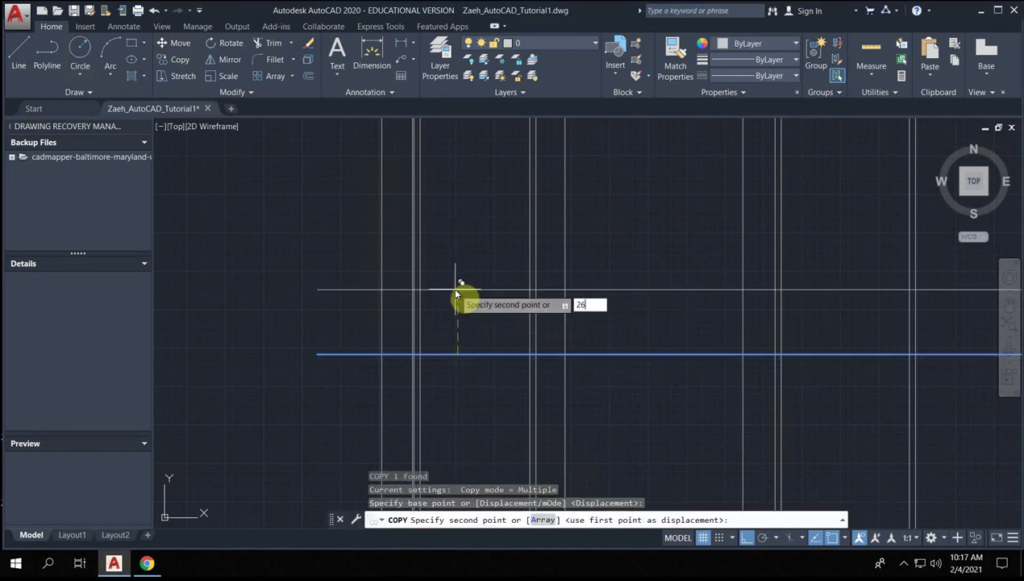
key(Return)
key(Escape)
key(Escape)
scroll(554, 345, down, 4)
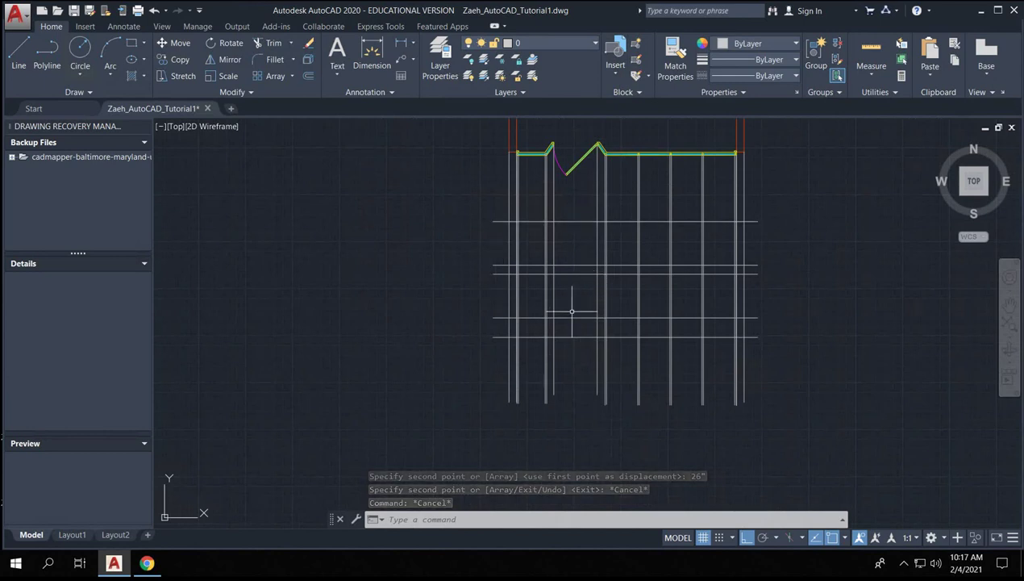
scroll(571, 311, up, 3)
middle_drag(569, 242, 574, 278)
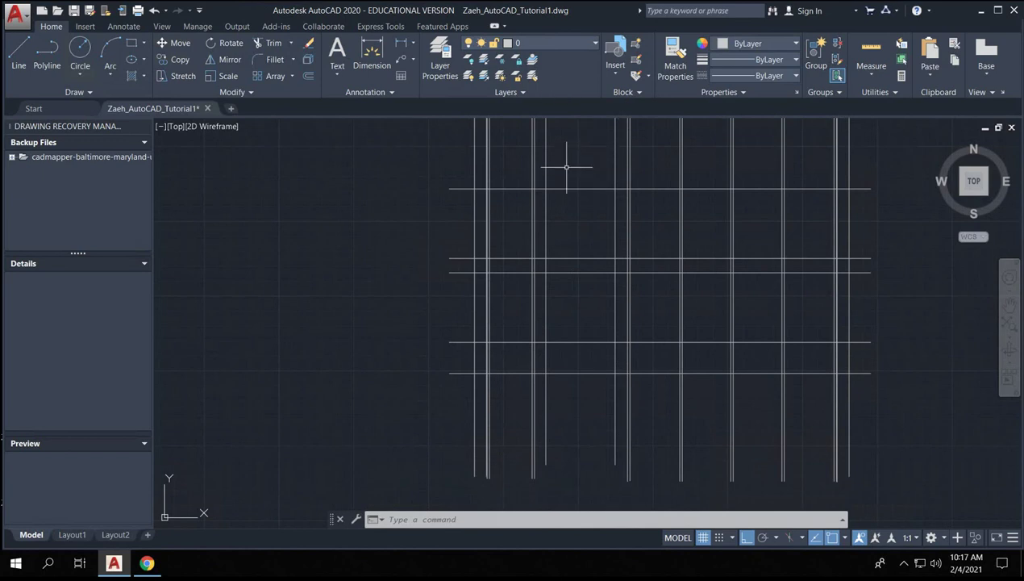
- Make Storefront the current layer, after briefly choosing Projection
click(597, 43)
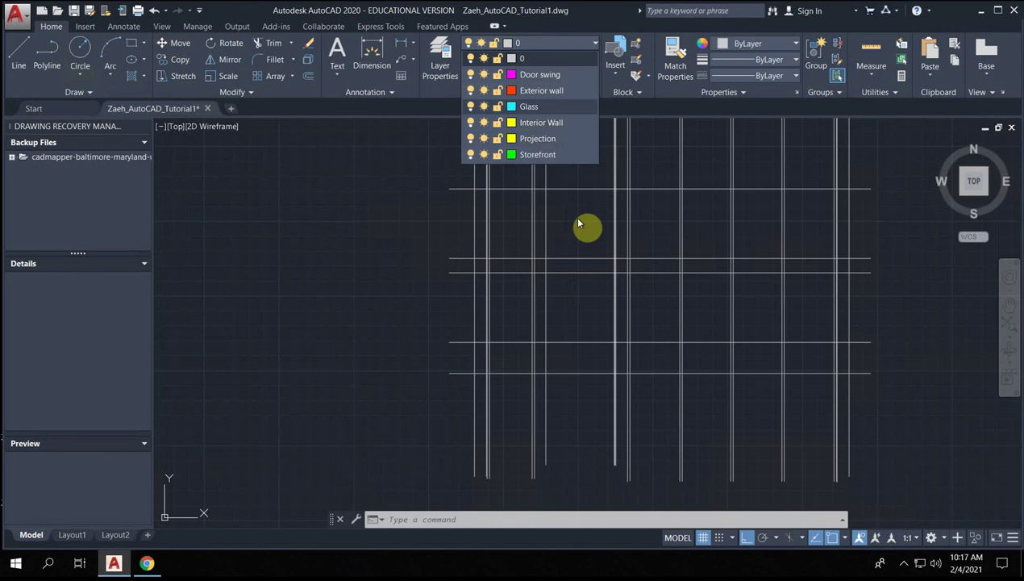
click(541, 143)
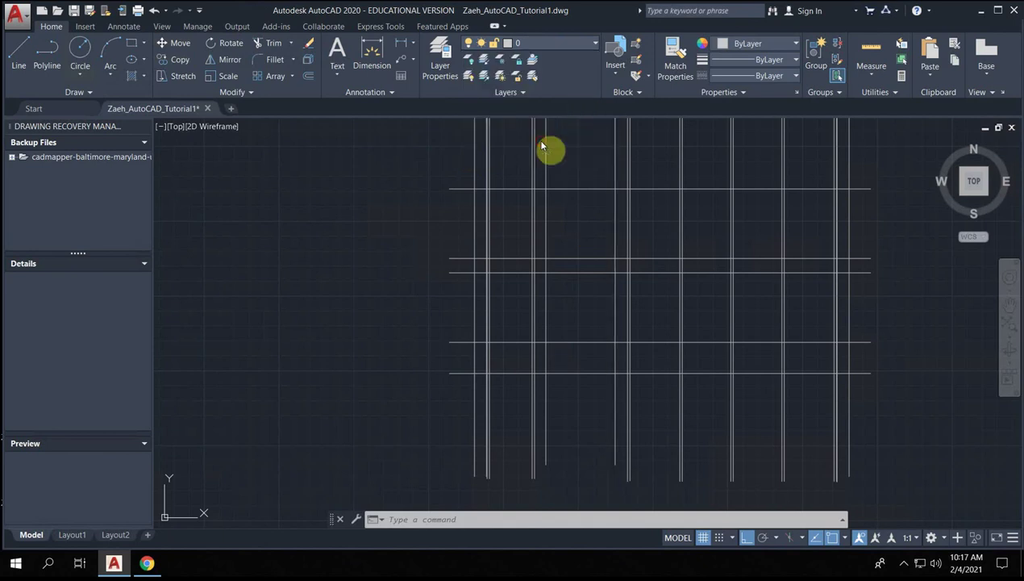
scroll(562, 340, up, 2)
scroll(544, 359, down, 2)
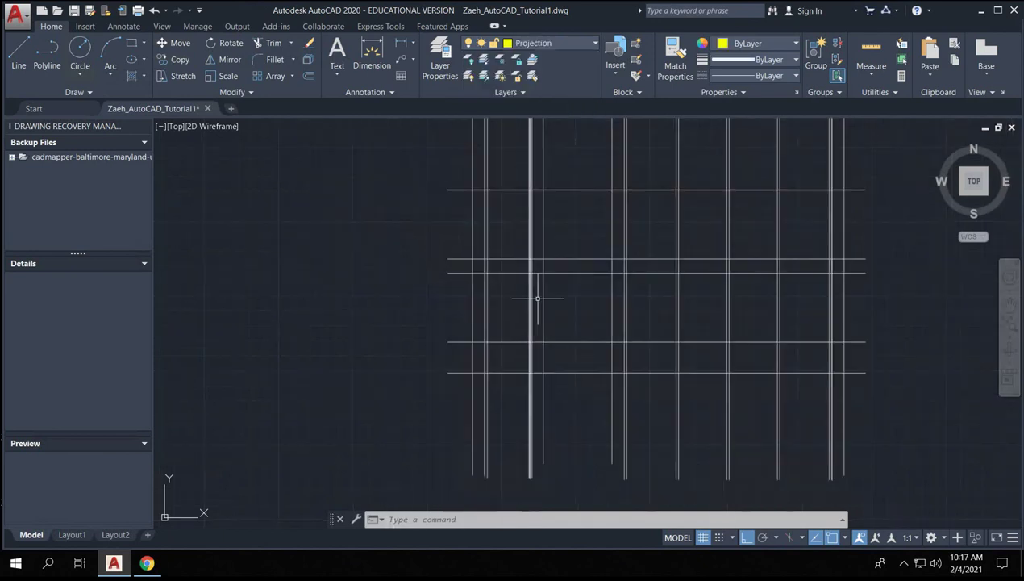
click(571, 44)
click(539, 154)
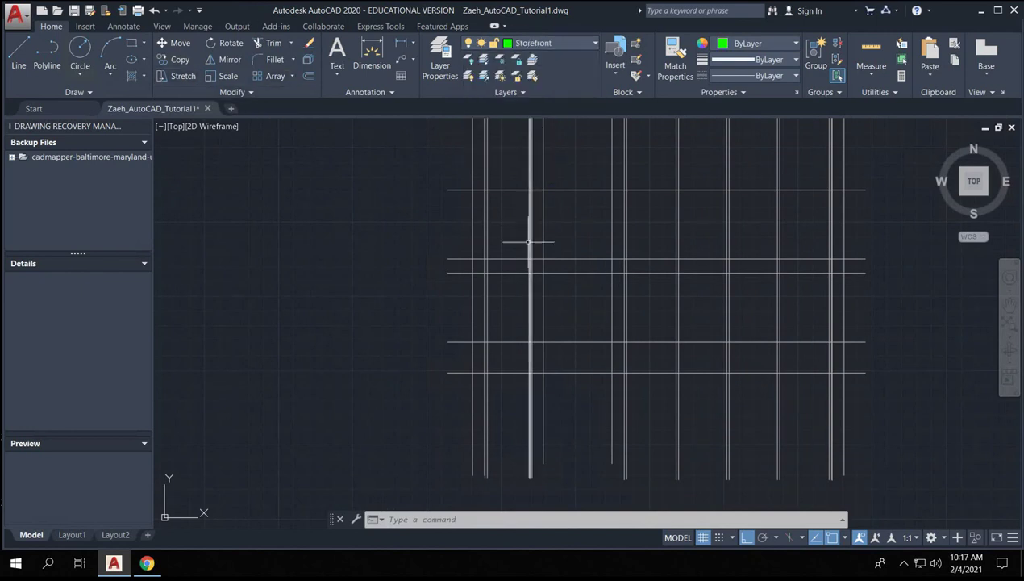
mouse_move(525, 240)
middle_down()
mouse_move(633, 356)
mouse_move(528, 335)
middle_up()
scroll(469, 279, up, 4)
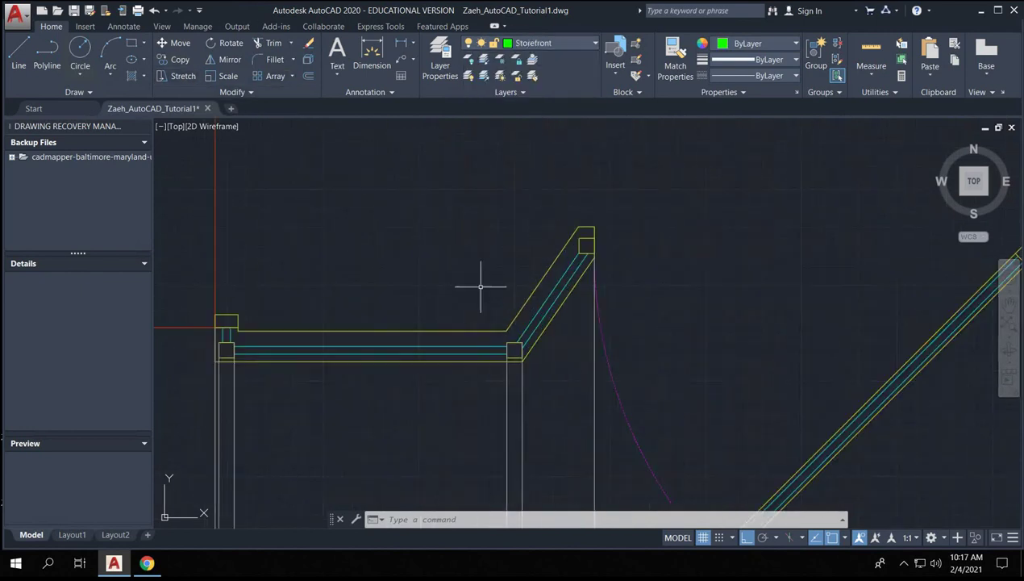
scroll(482, 288, down, 4)
middle_drag(517, 389, 508, 143)
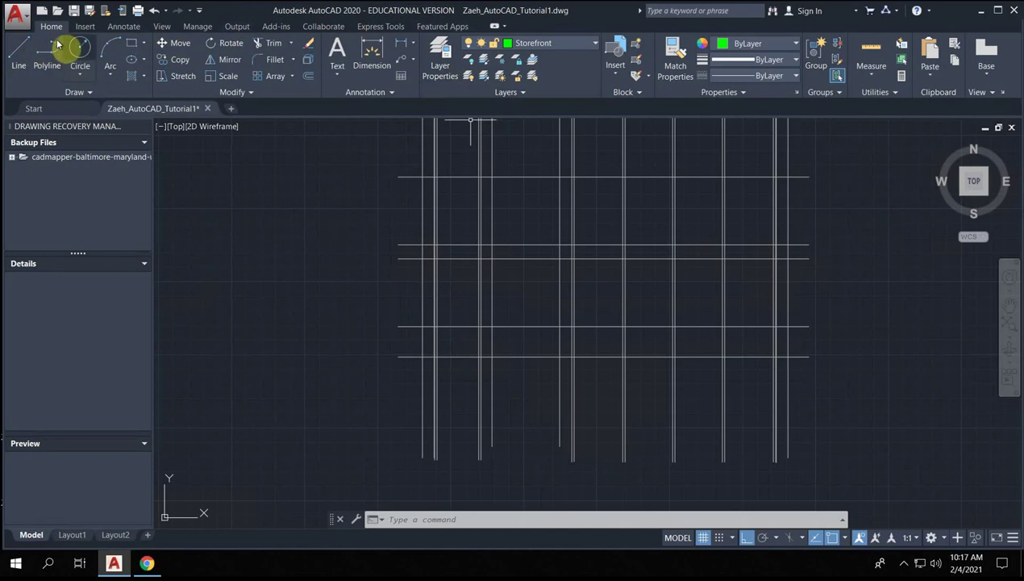
- Start a rectangle on the Storefront layer, then switch to the browser help page
click(132, 44)
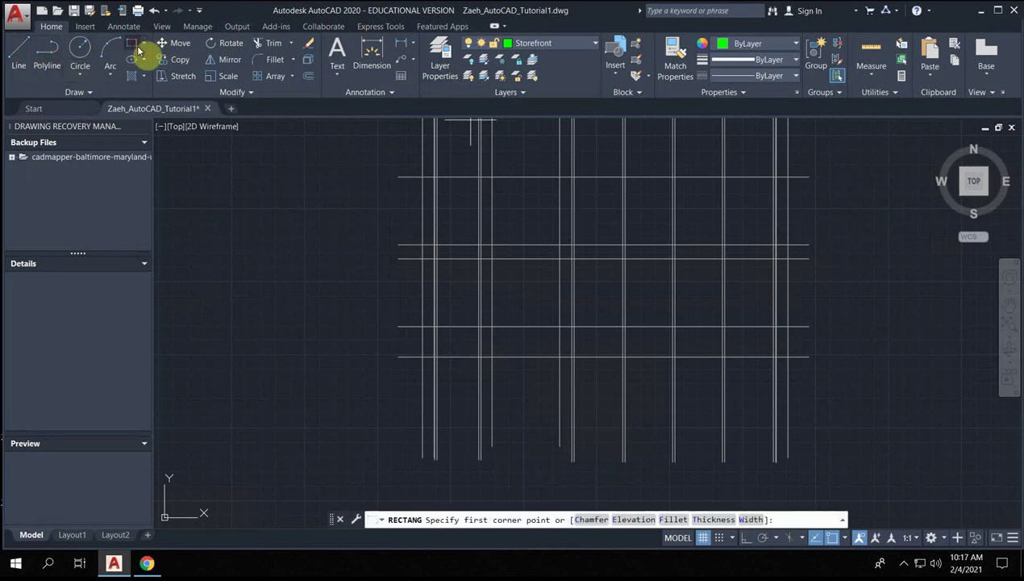
scroll(423, 297, up, 2)
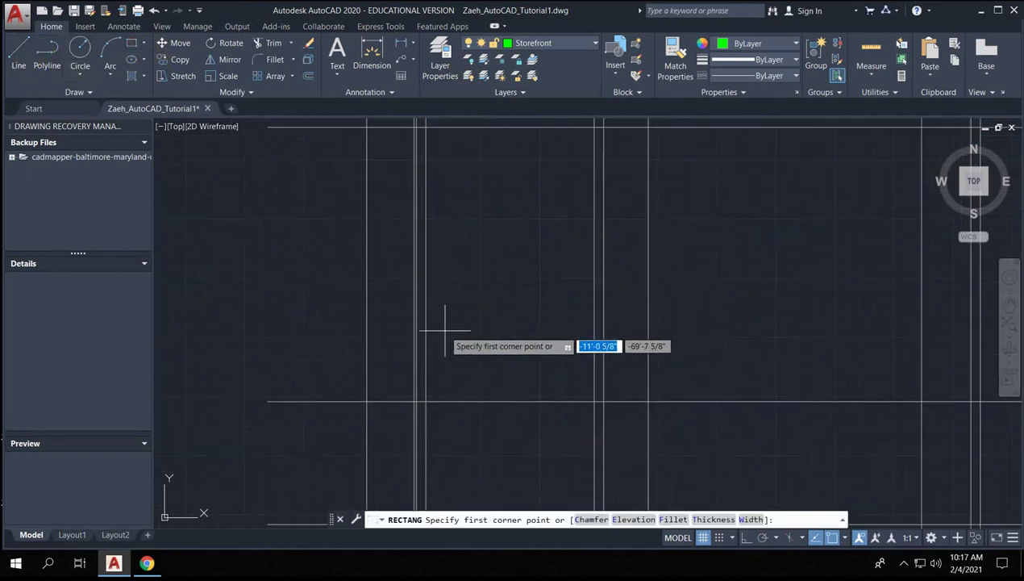
scroll(457, 338, down, 2)
scroll(441, 344, up, 3)
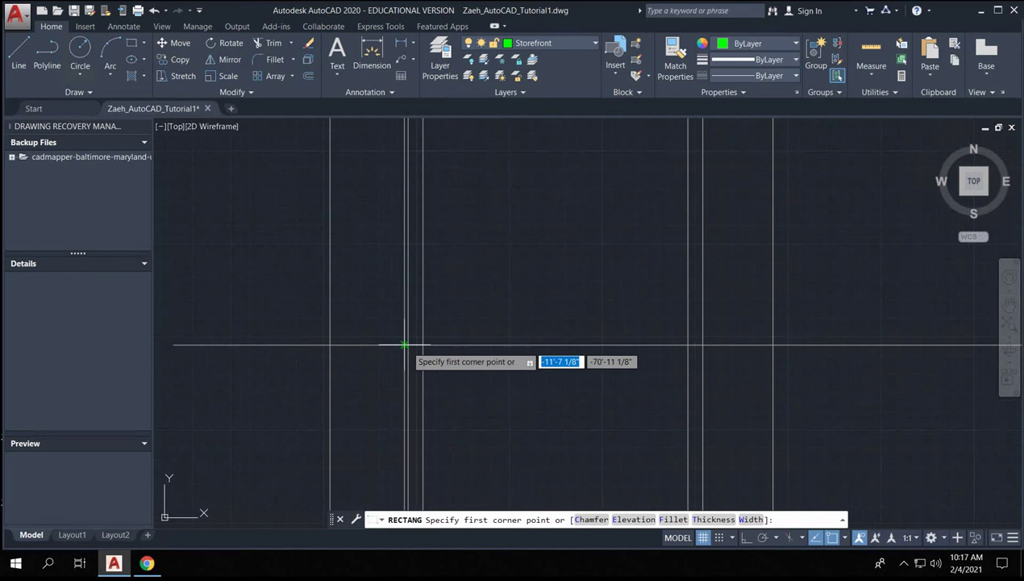
scroll(410, 345, down, 3)
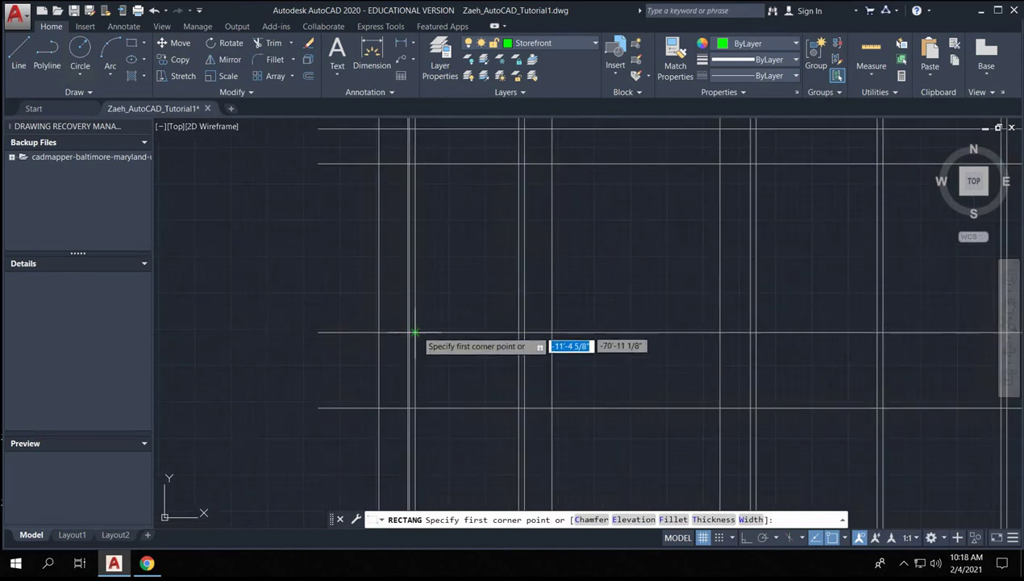
click(147, 564)
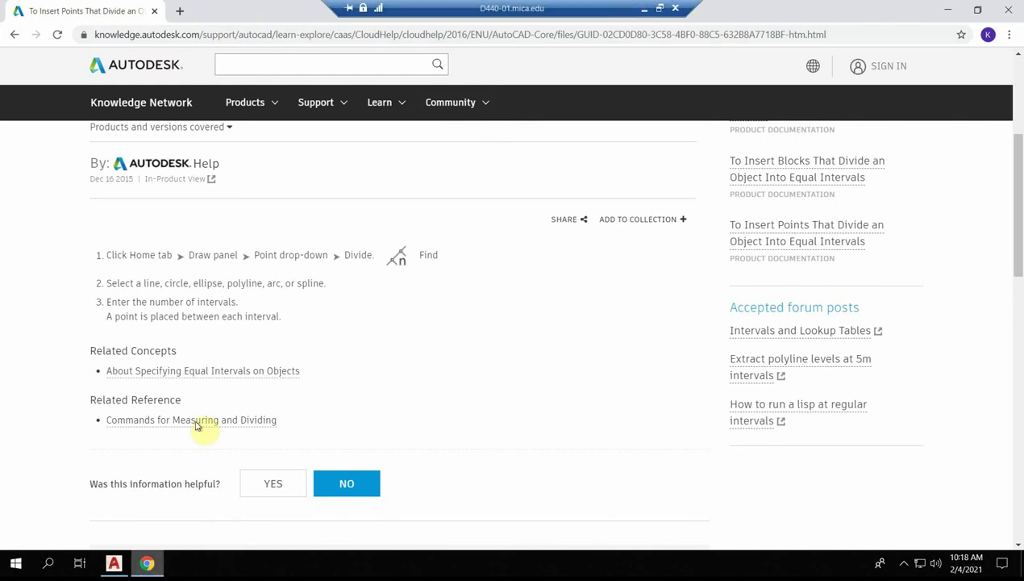
- Zoom out to the wide Street View of the market, then return to the AutoCAD drawing
click(643, 11)
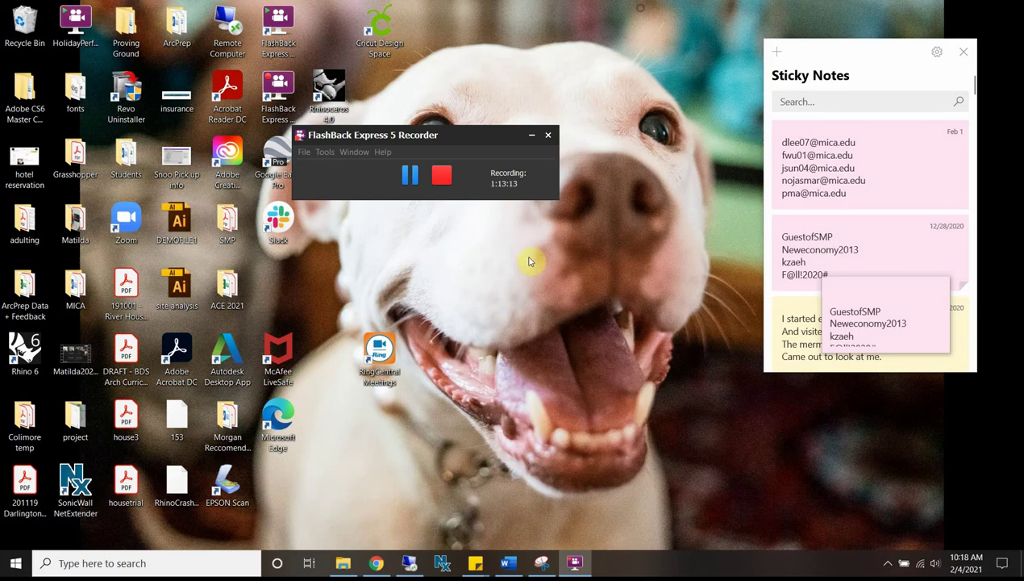
click(377, 563)
scroll(464, 278, down, 4)
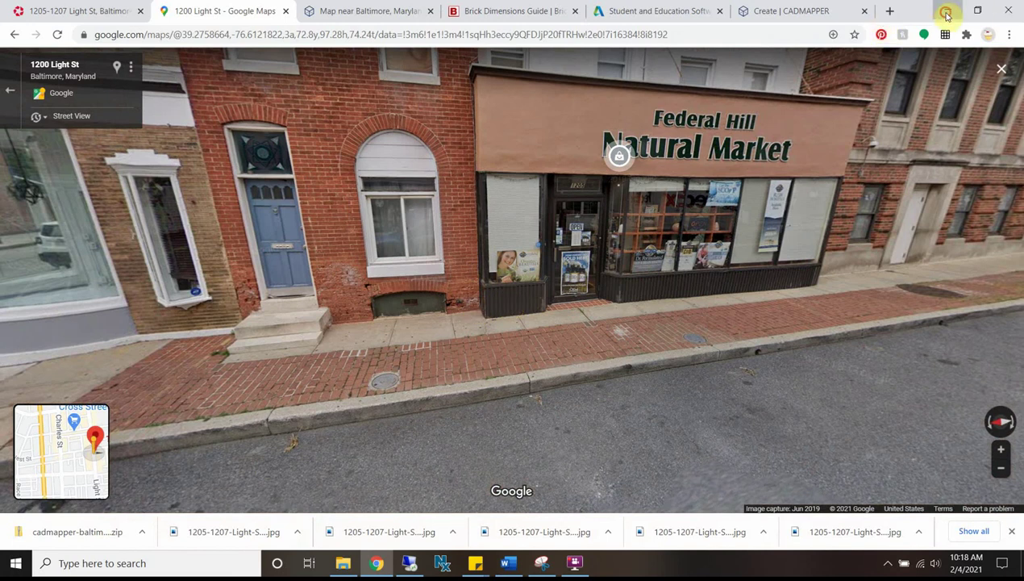
click(947, 12)
click(401, 565)
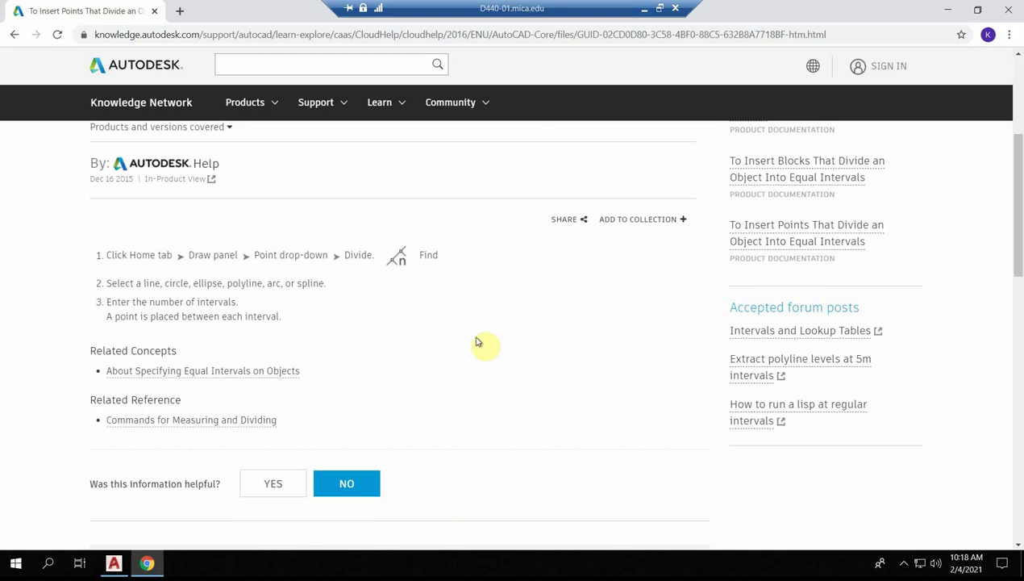
click(113, 562)
- Cancel the rectangle and ATTACH the storefront street photo, picking its insertion point and scale
scroll(468, 313, down, 5)
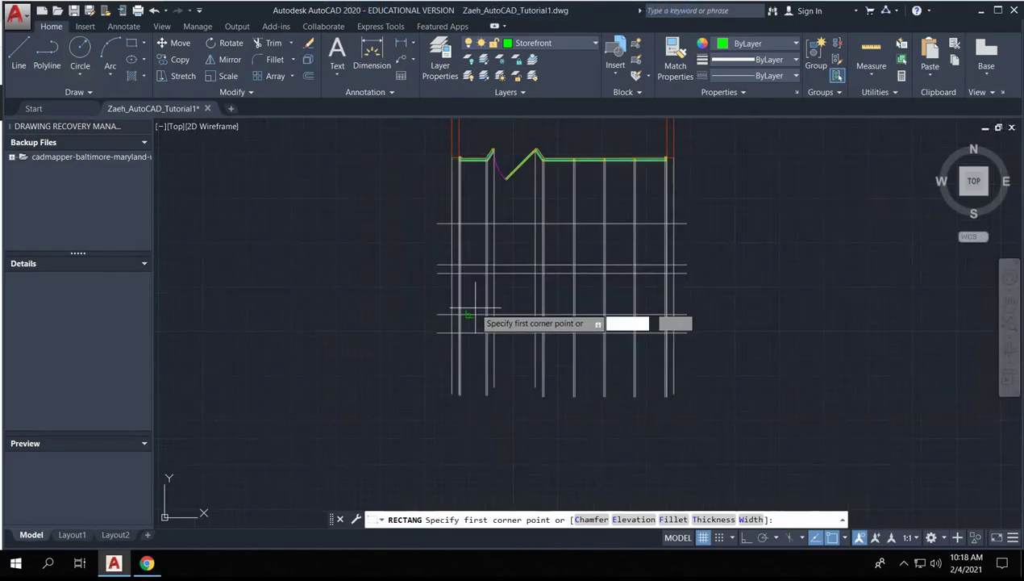
key(Escape)
text(atta)
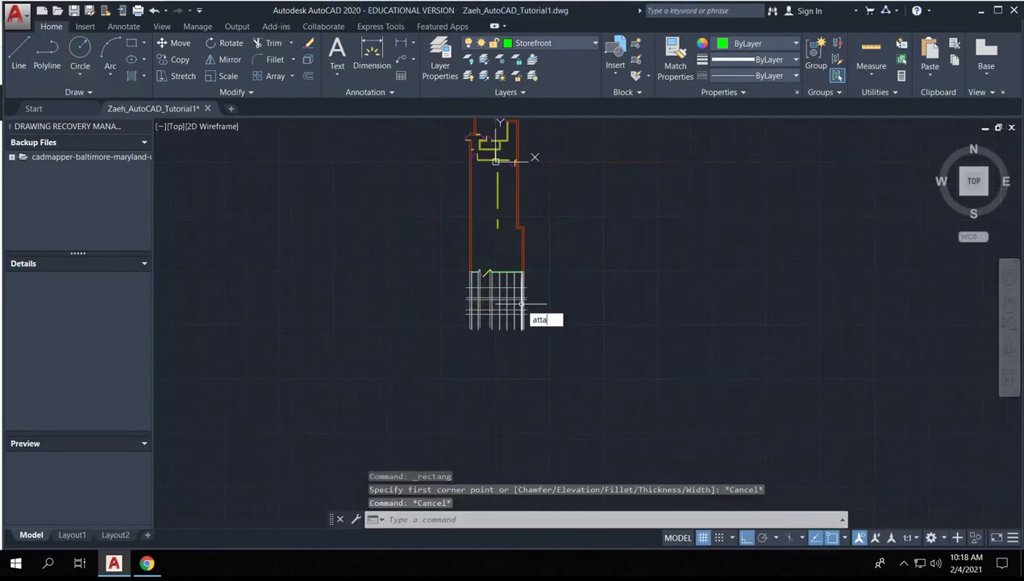
text(ch)
key(Return)
click(452, 223)
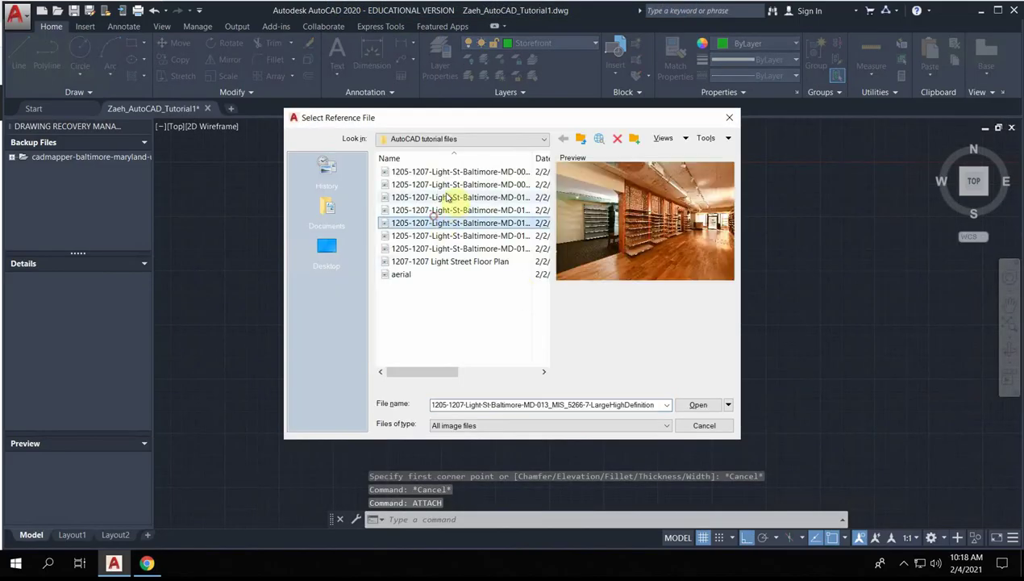
click(449, 196)
click(448, 171)
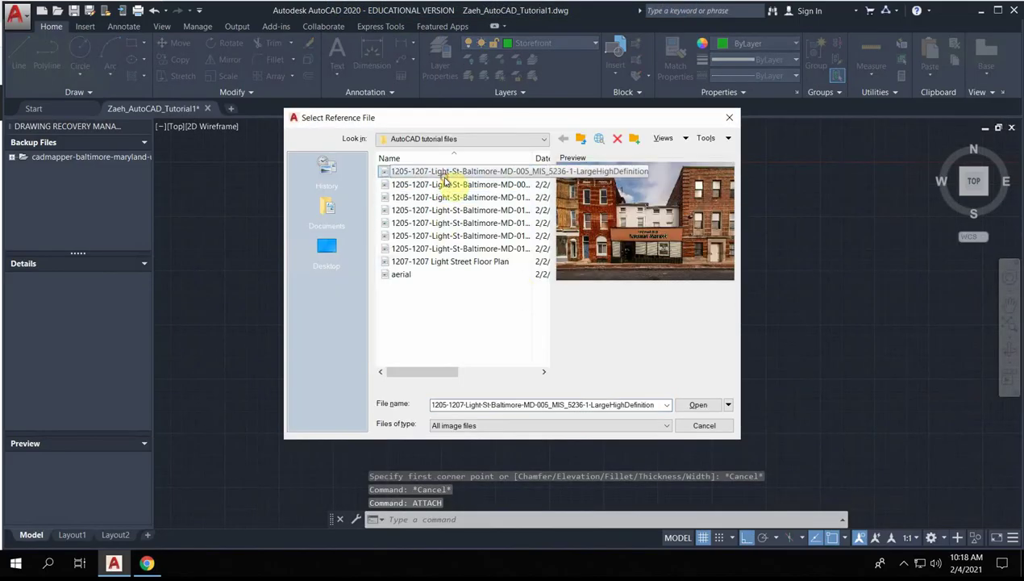
click(690, 407)
click(526, 378)
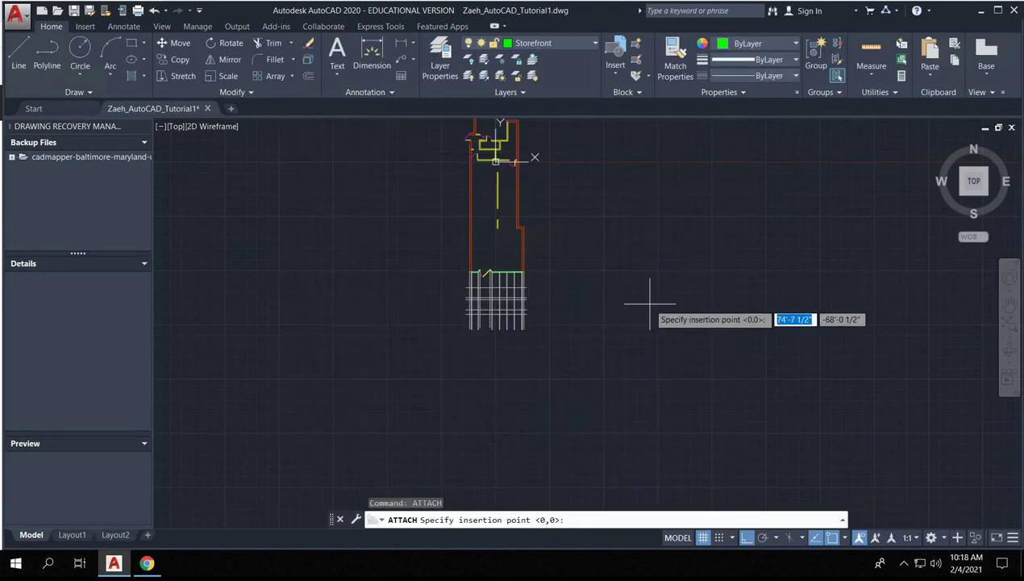
click(579, 339)
scroll(592, 317, up, 5)
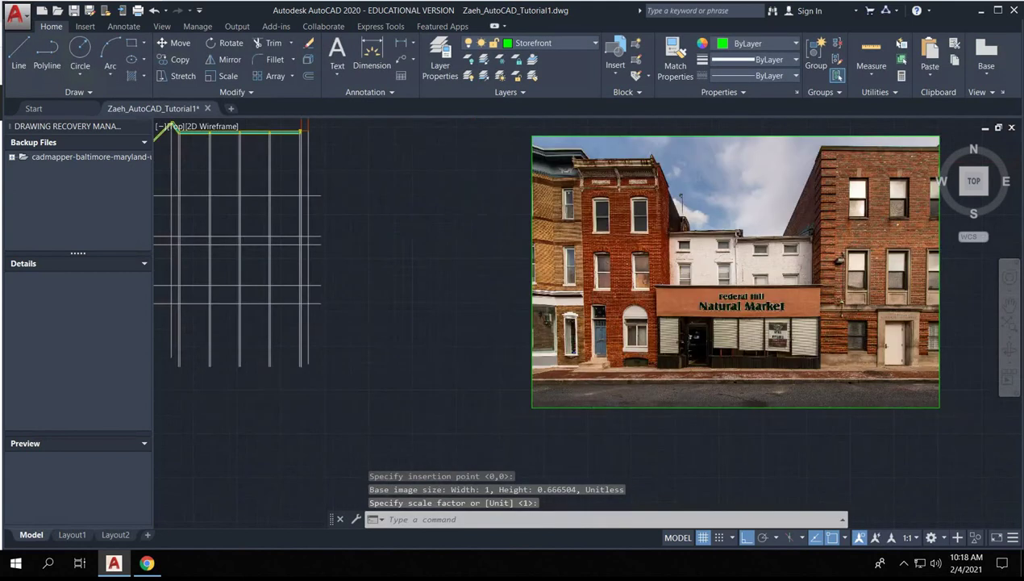
scroll(613, 468, down, 2)
click(613, 468)
- Move the attached photo over the storefront elevation lines
drag(612, 469, 545, 400)
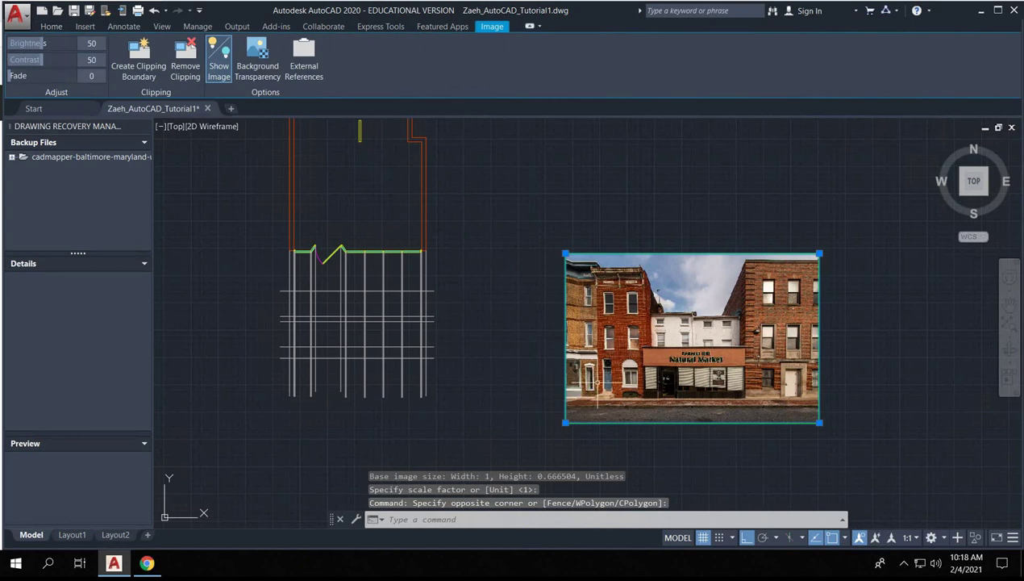
text(m)
key(Return)
scroll(645, 415, up, 3)
click(637, 418)
scroll(637, 418, down, 5)
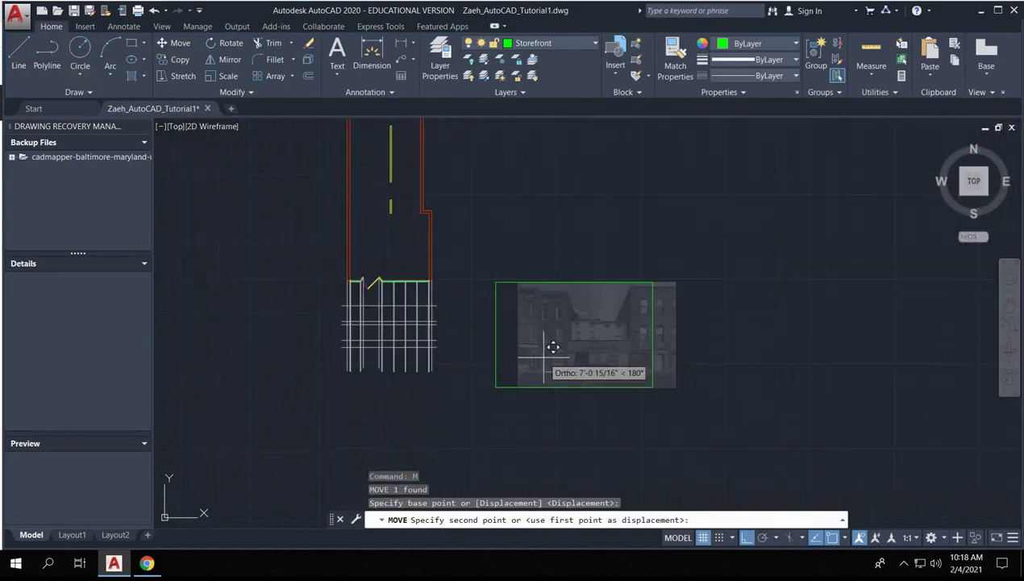
scroll(343, 343, up, 2)
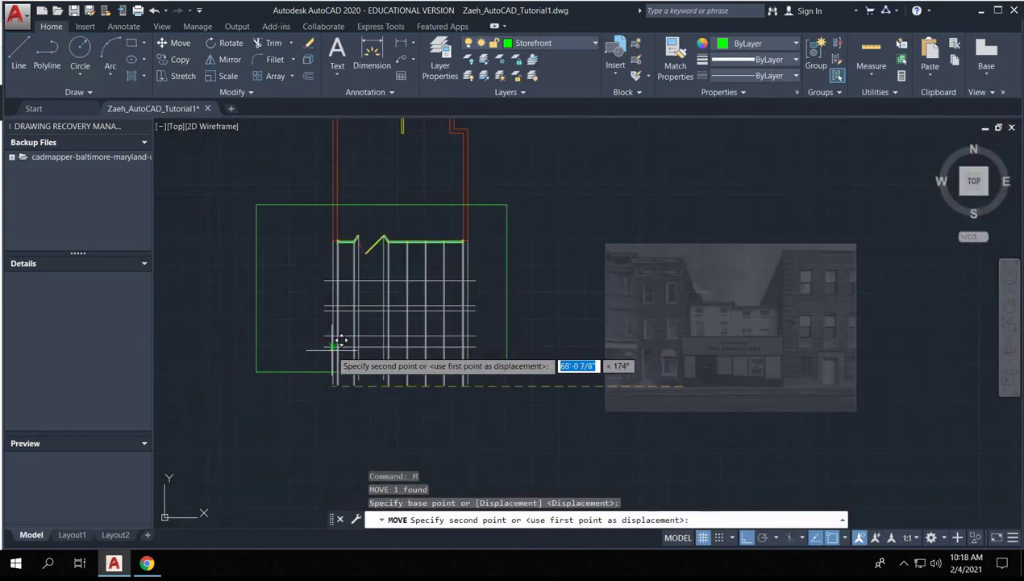
click(333, 345)
scroll(330, 343, up, 4)
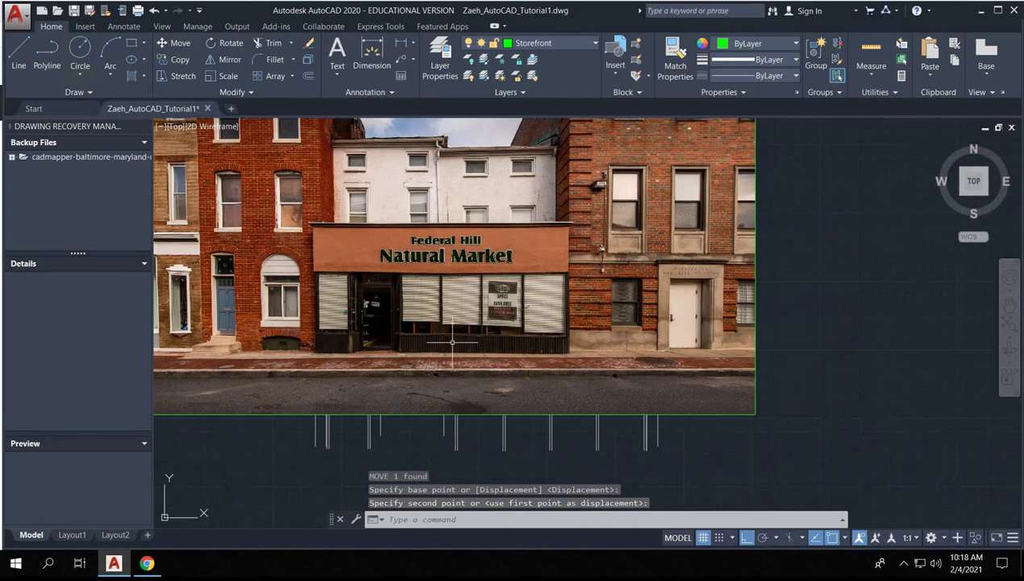
click(767, 414)
- Set the storefront photo's fade to 45 and turn on its background transparency
click(245, 174)
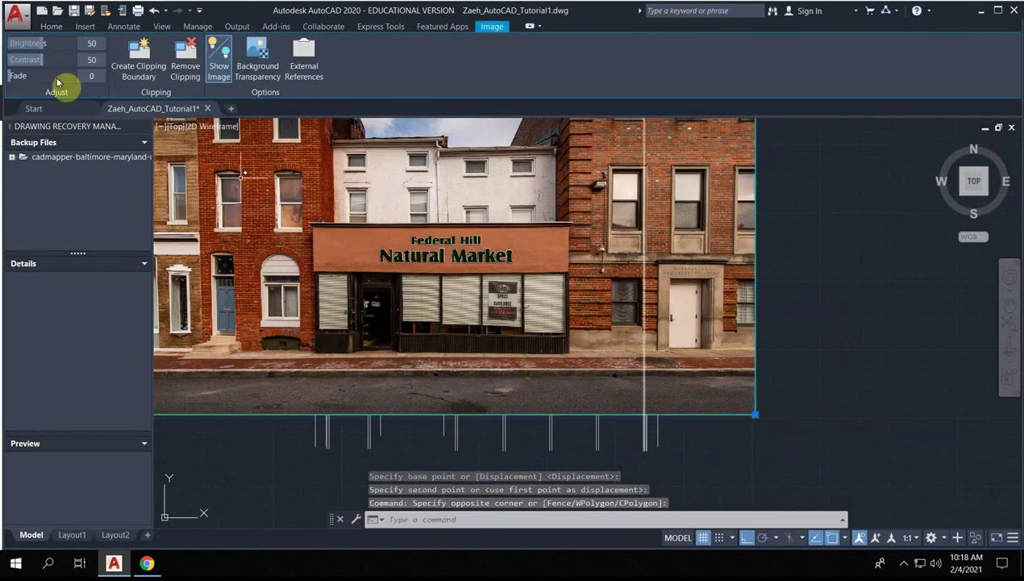
drag(18, 76, 67, 85)
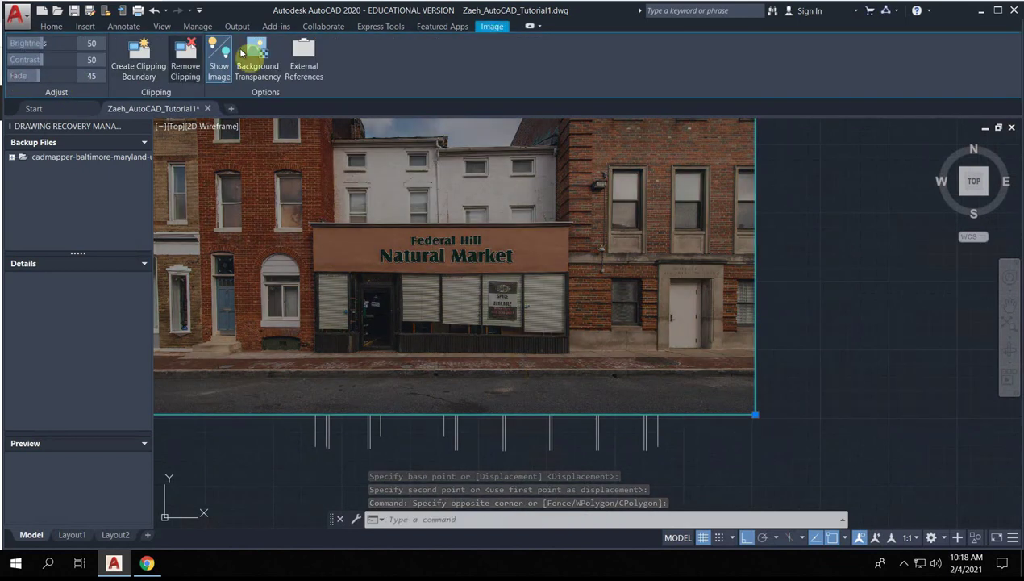
scroll(355, 370, down, 3)
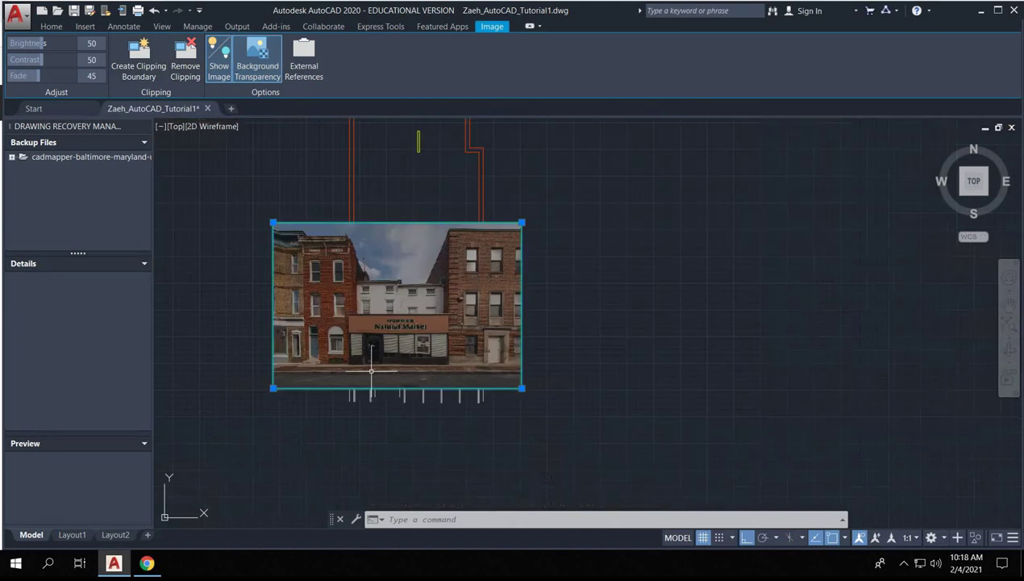
key(Escape)
drag(544, 399, 515, 378)
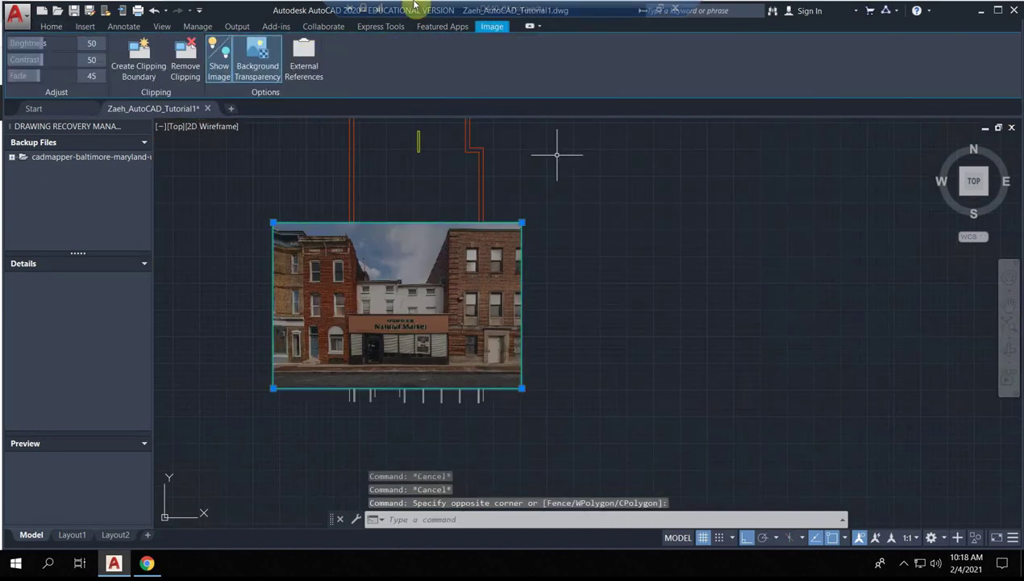
click(263, 61)
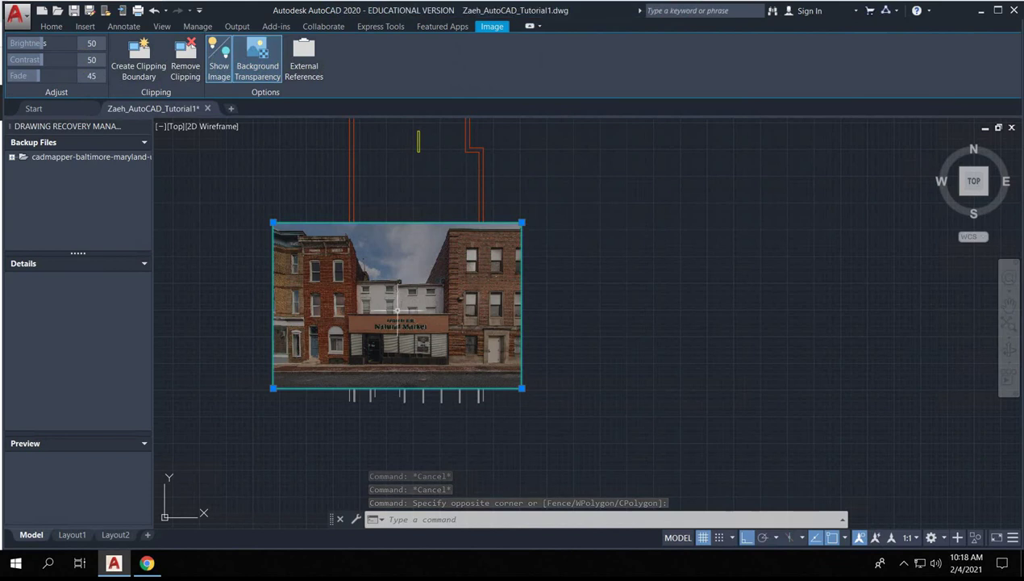
key(Escape)
drag(556, 407, 512, 384)
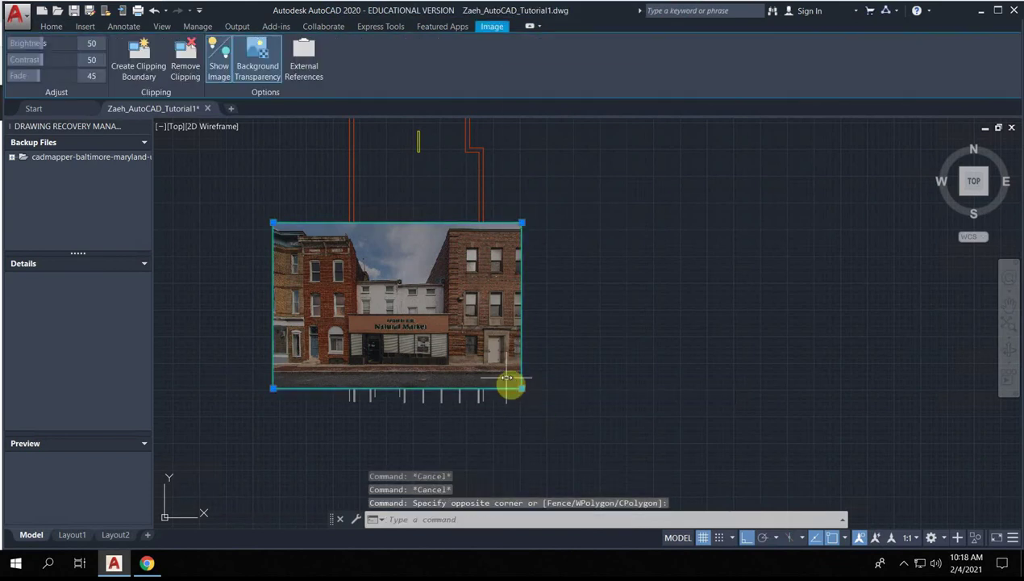
- Send the storefront photo to the back, behind the linework
right_click(510, 379)
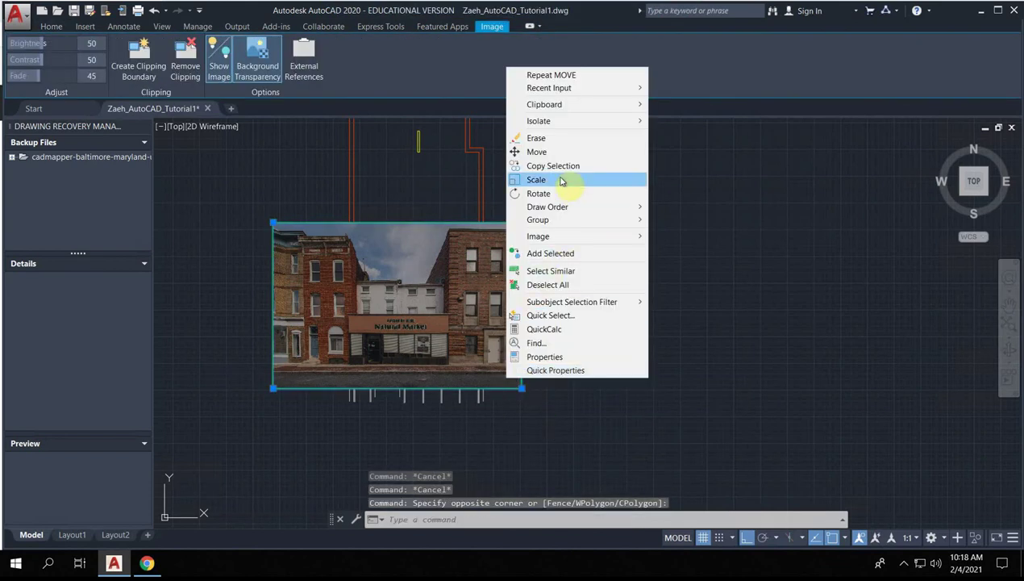
mouse_move(571, 208)
click(691, 221)
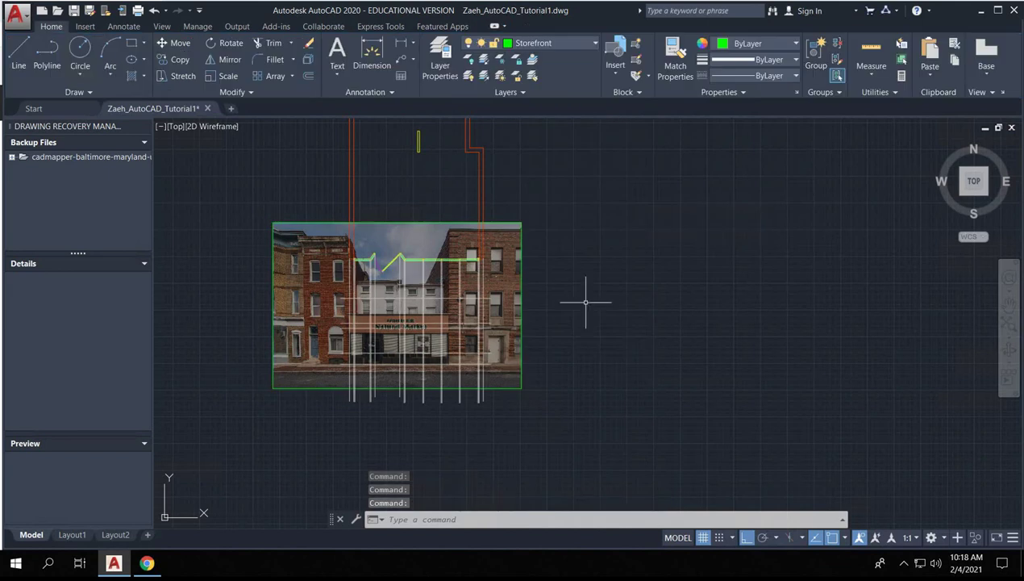
scroll(315, 352, up, 4)
click(307, 433)
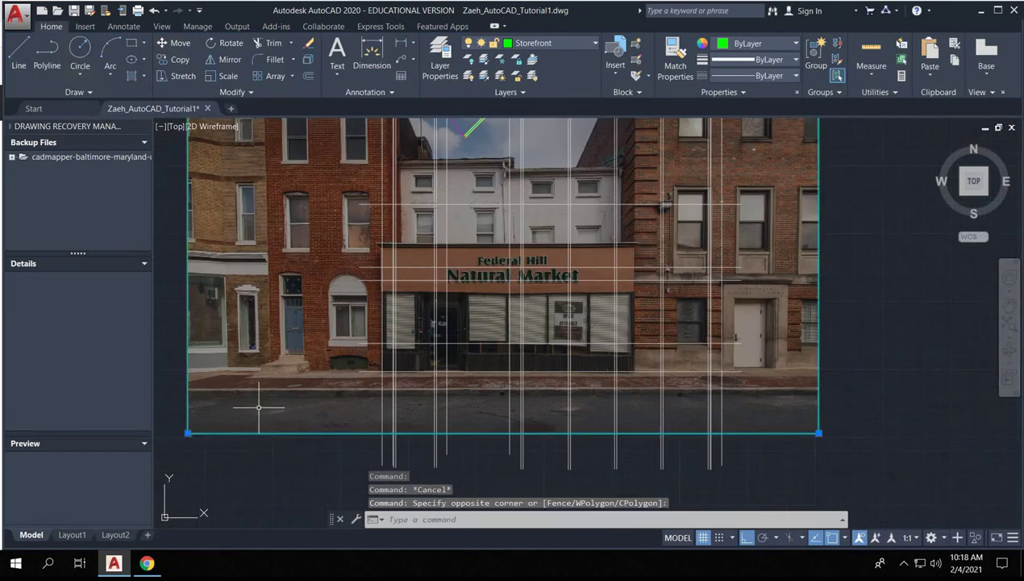
scroll(389, 369, up, 4)
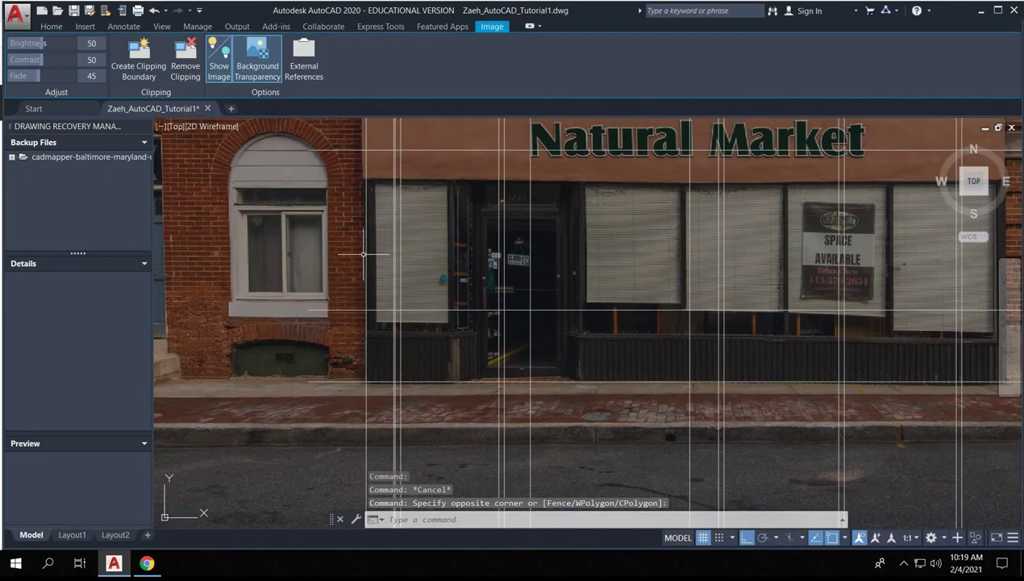
scroll(364, 254, down, 6)
key(Escape)
- Scale the photo by a reference length so it matches the facade line grid
click(655, 337)
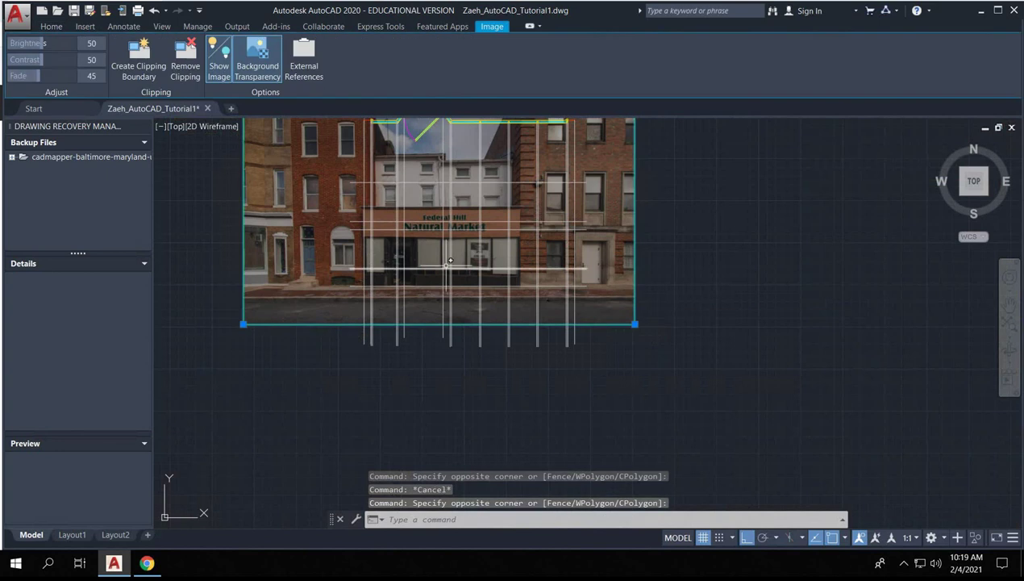
scroll(367, 265, up, 2)
text(sc)
key(Return)
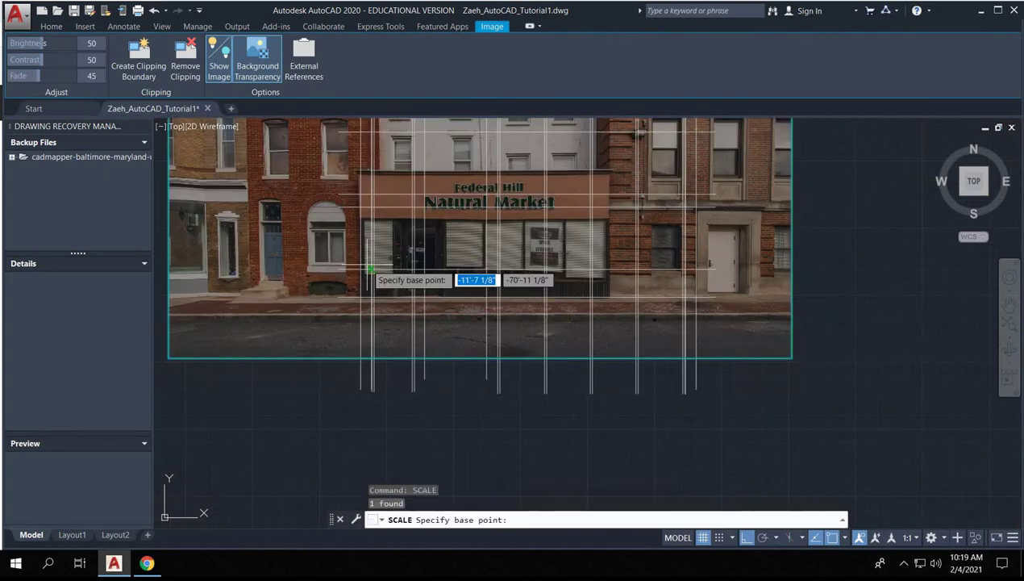
click(362, 286)
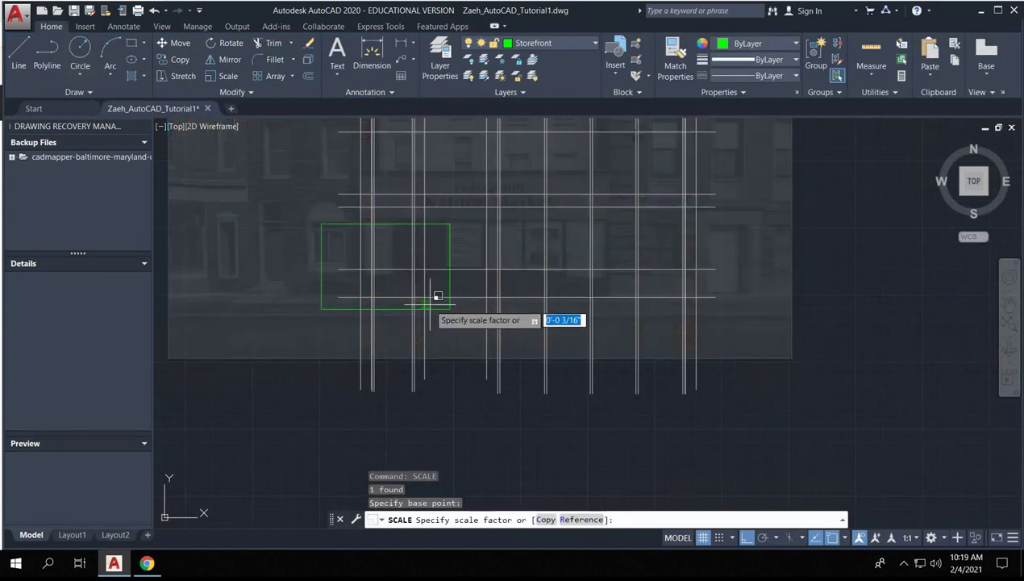
key(Return)
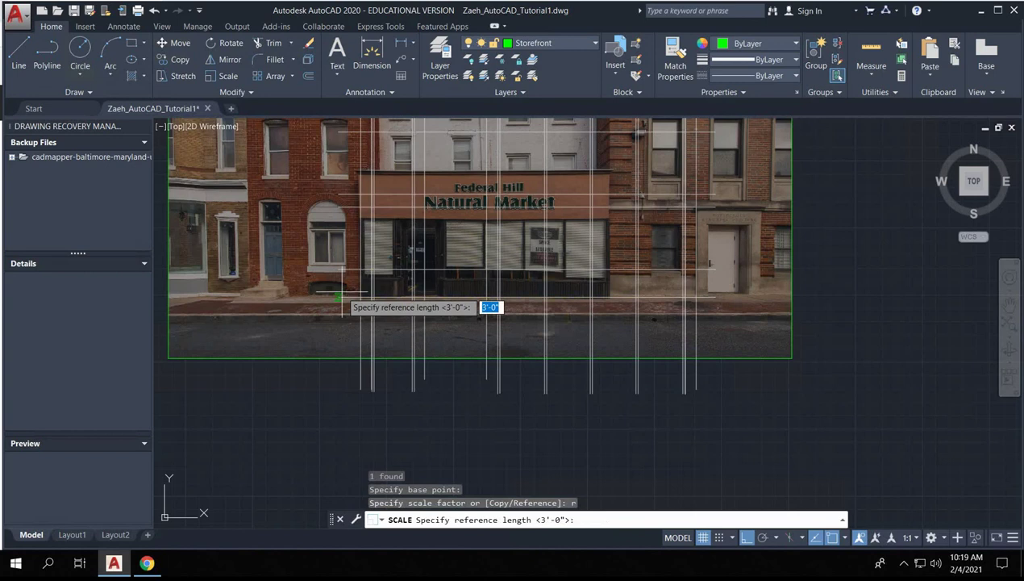
click(362, 299)
scroll(600, 298, up, 4)
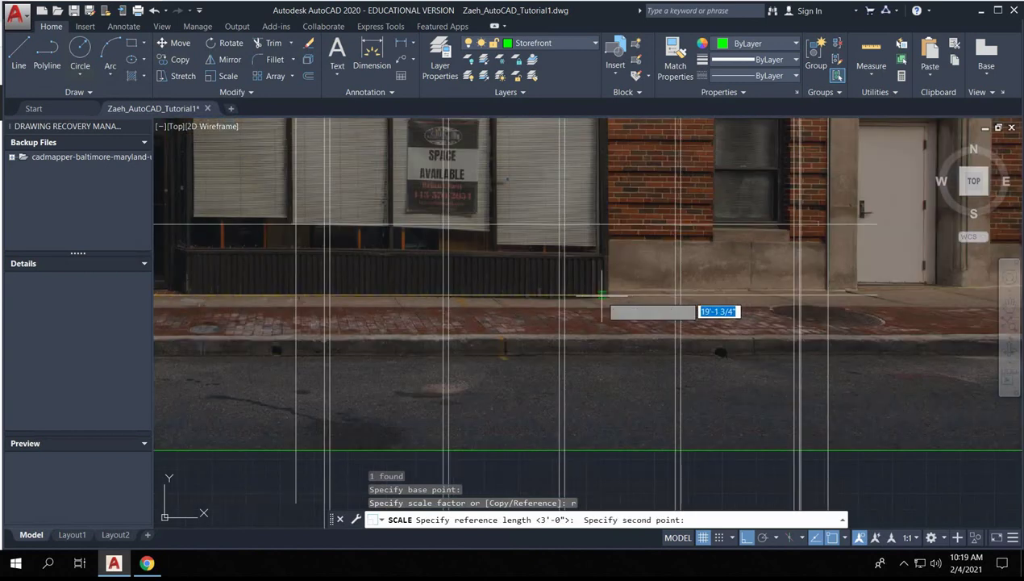
click(607, 295)
scroll(800, 296, down, 5)
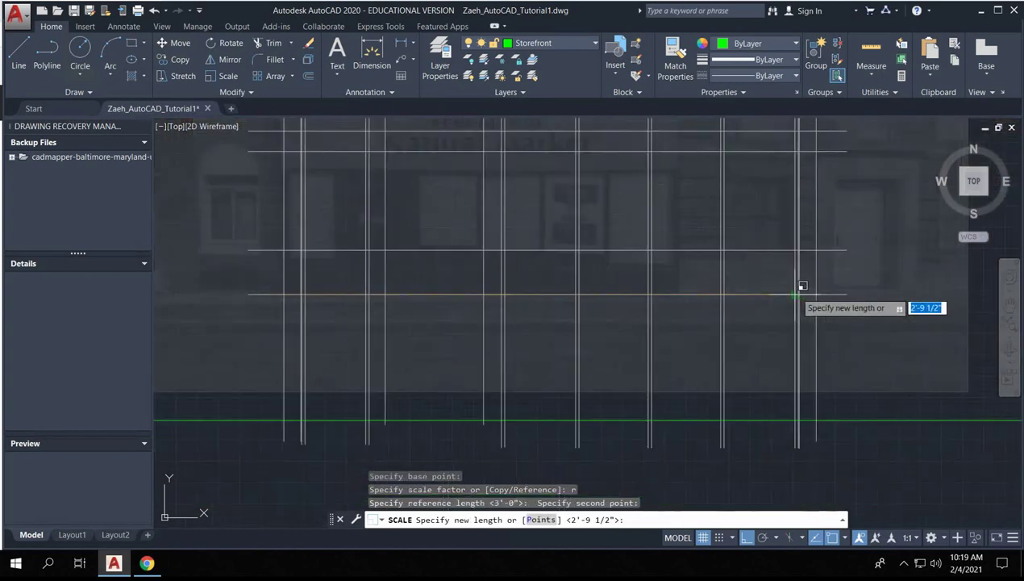
click(804, 294)
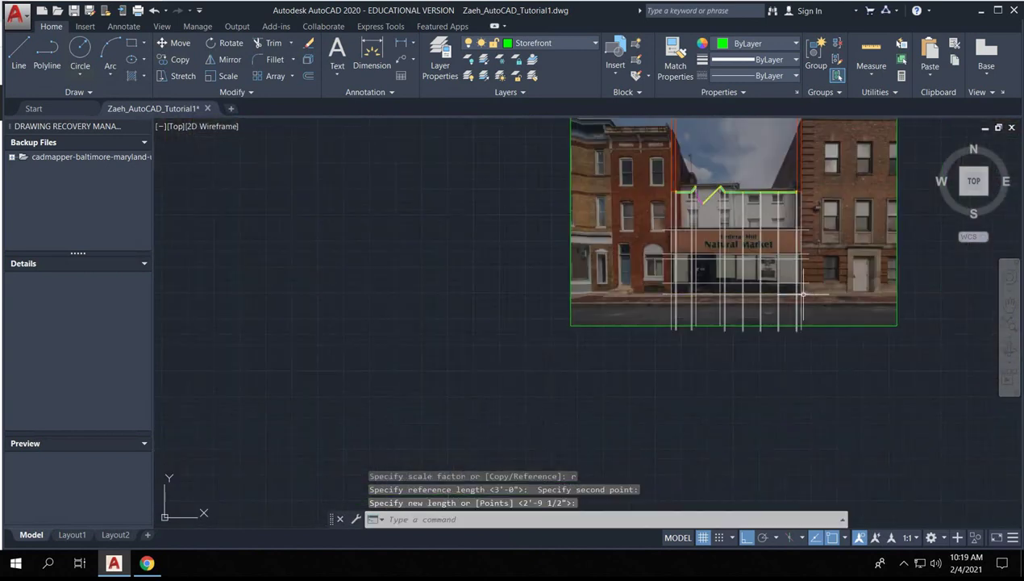
scroll(672, 289, up, 6)
- Outline the first lower storefront panel with a rectangle on the Storefront layer
scroll(672, 288, down, 5)
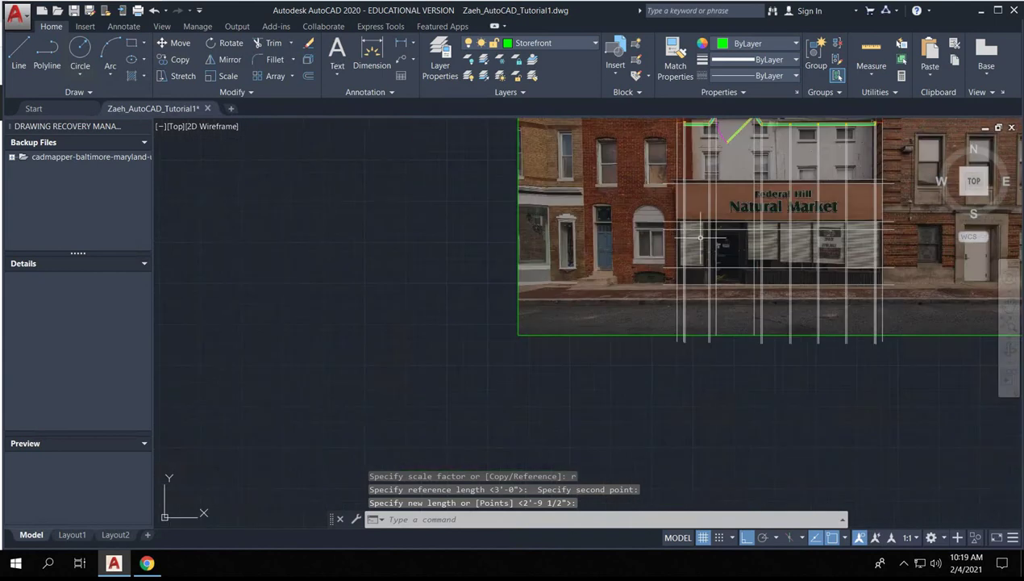
middle_drag(700, 240, 700, 238)
scroll(597, 299, up, 5)
scroll(597, 299, down, 3)
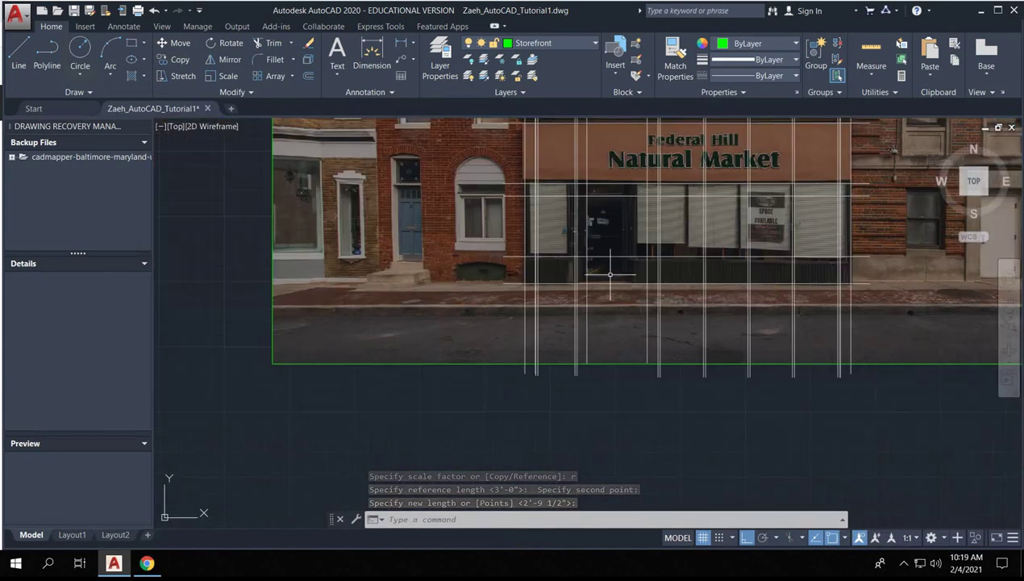
middle_drag(590, 298, 579, 326)
scroll(590, 252, up, 2)
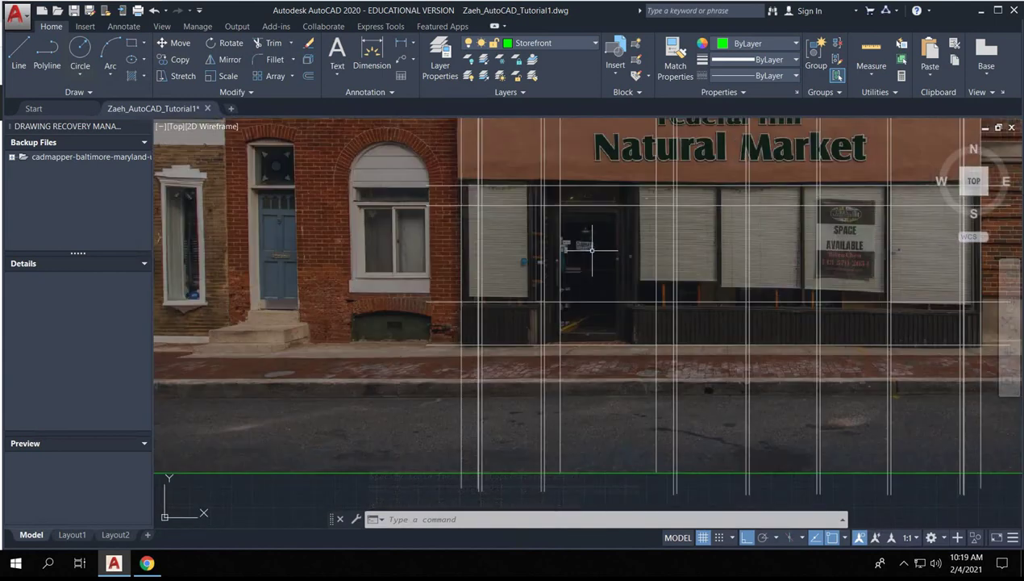
middle_drag(592, 251, 542, 291)
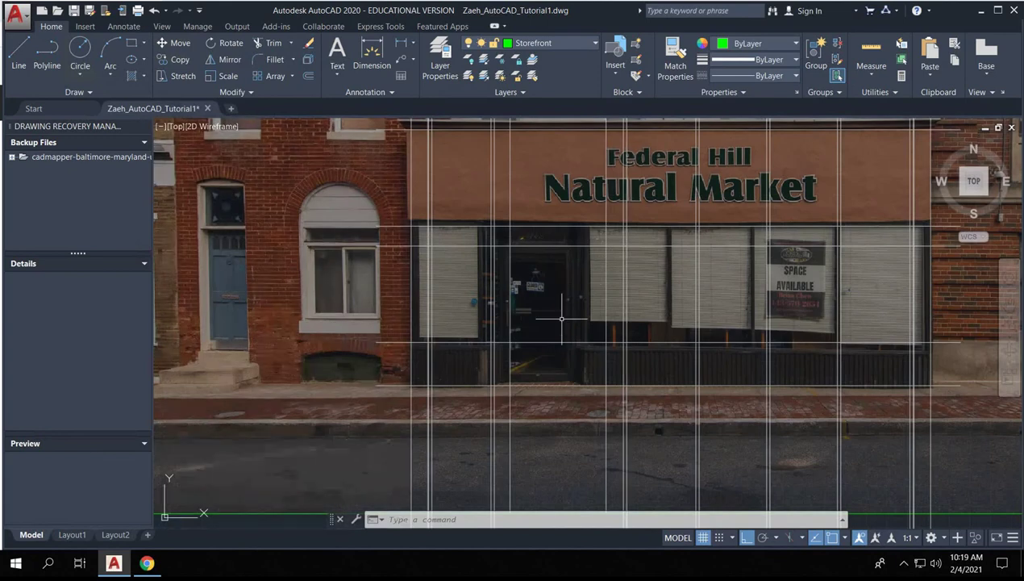
scroll(562, 318, down, 2)
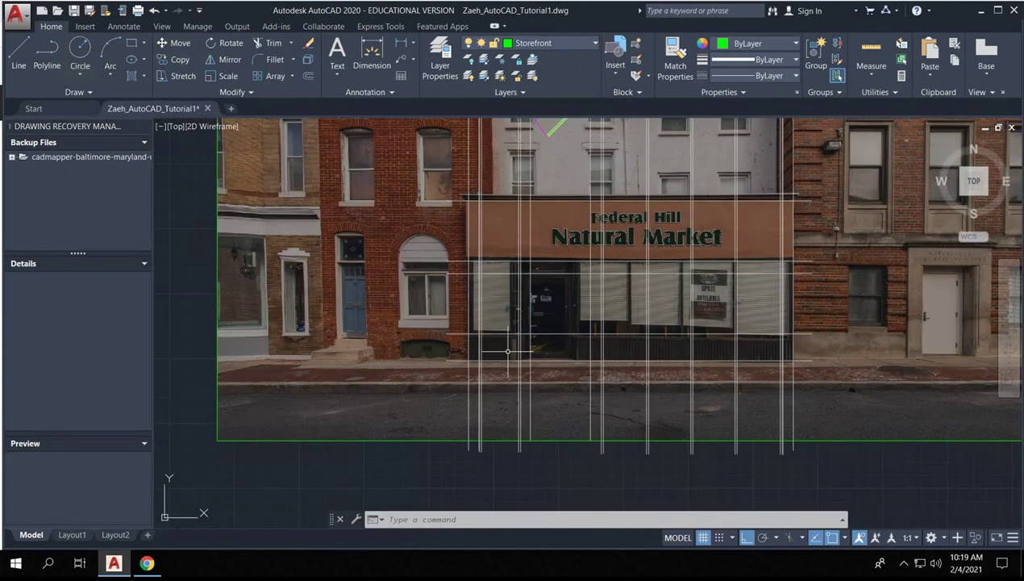
scroll(479, 339, up, 2)
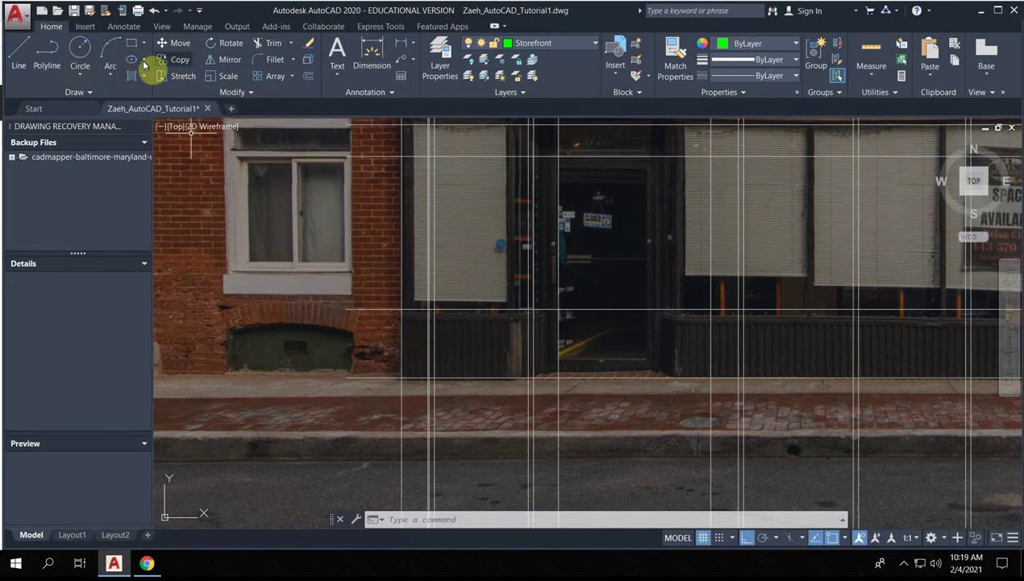
click(132, 43)
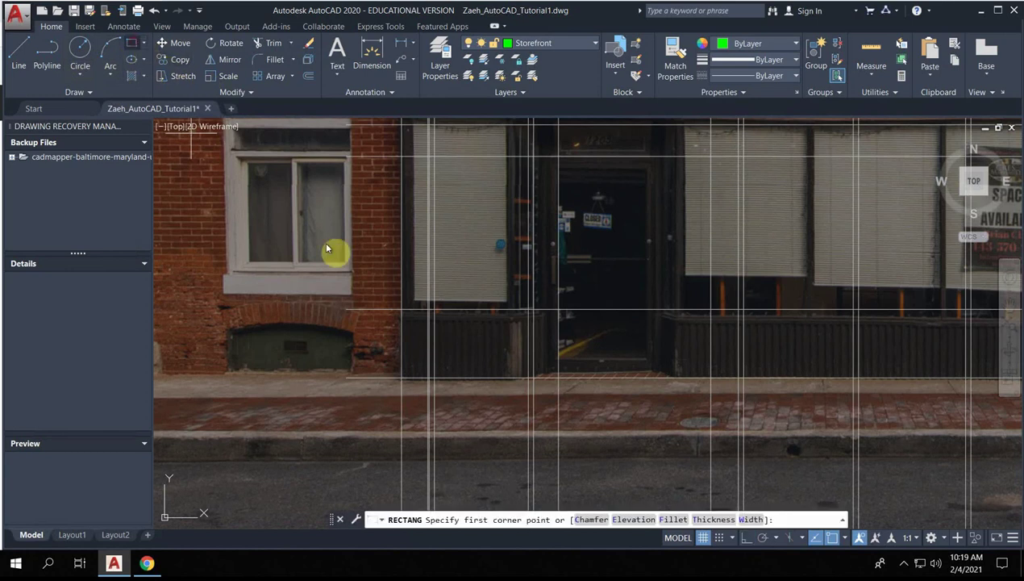
click(402, 309)
scroll(557, 321, up, 4)
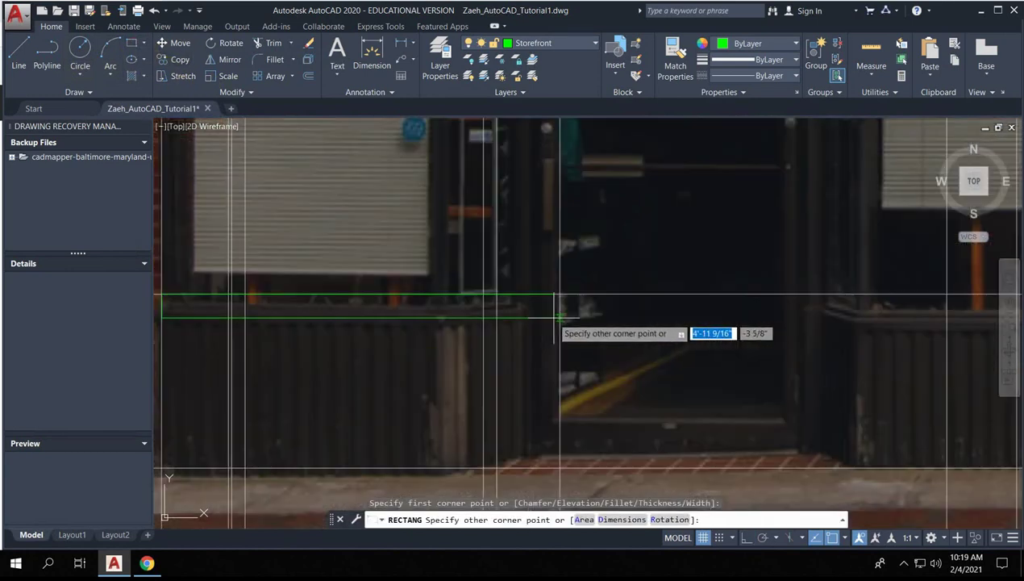
click(496, 421)
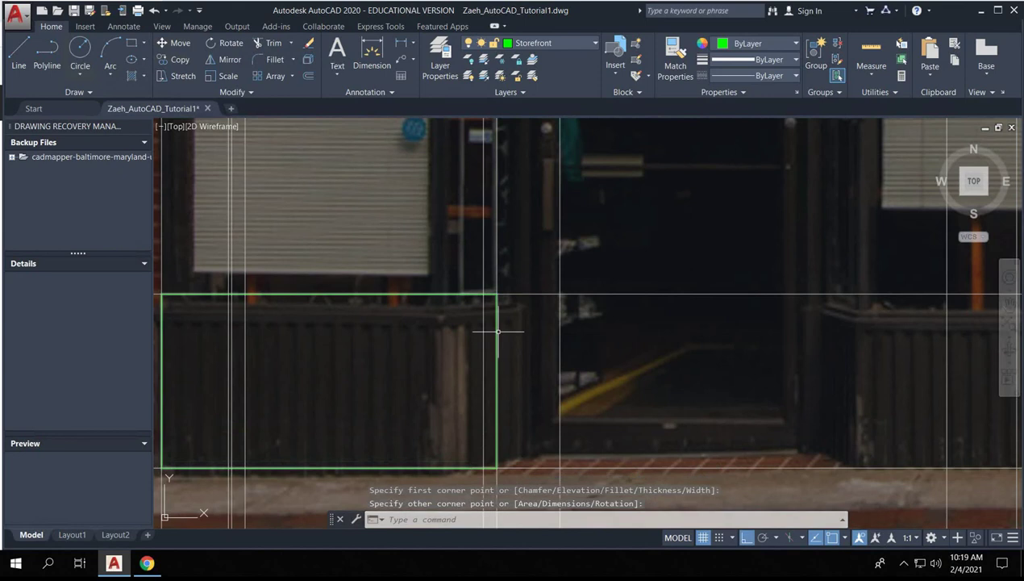
- Draw a second panel rectangle starting at the first rectangle's top-right corner
scroll(498, 330, down, 2)
middle_drag(663, 297, 631, 320)
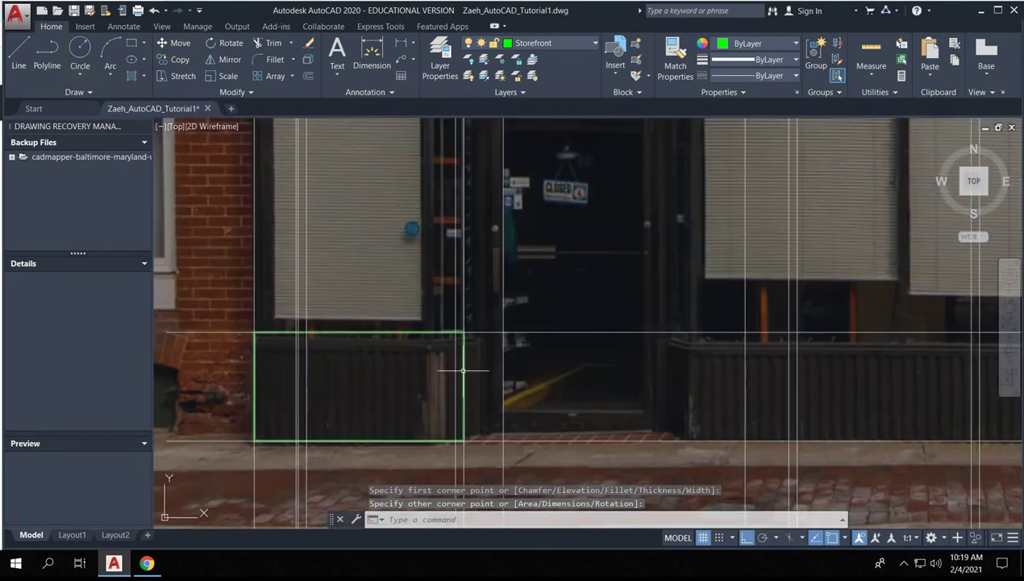
key(Return)
click(463, 333)
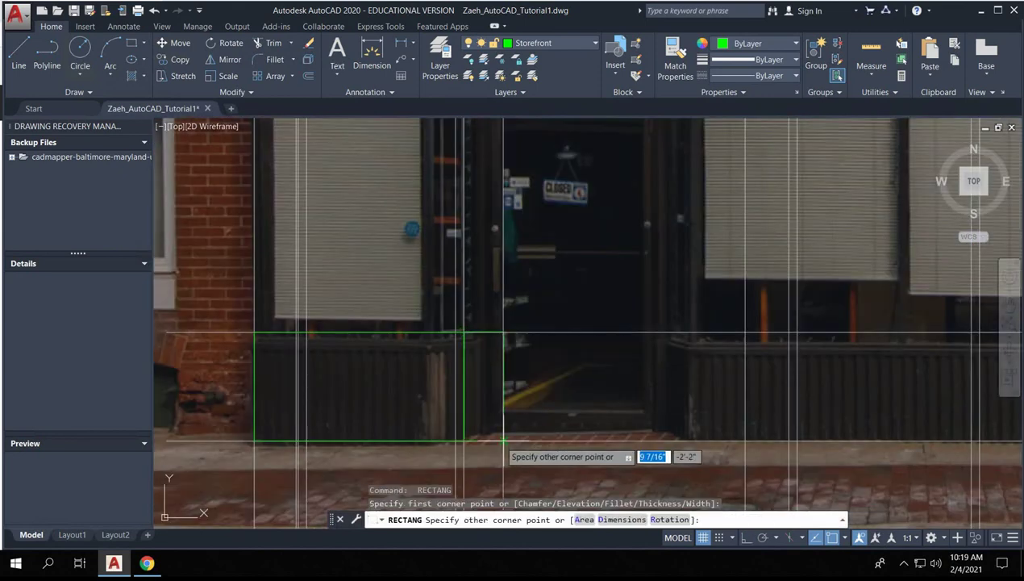
click(503, 441)
- Outline the next two kickplate panels toward the door with side-by-side rectangles
key(Return)
scroll(520, 322, down, 2)
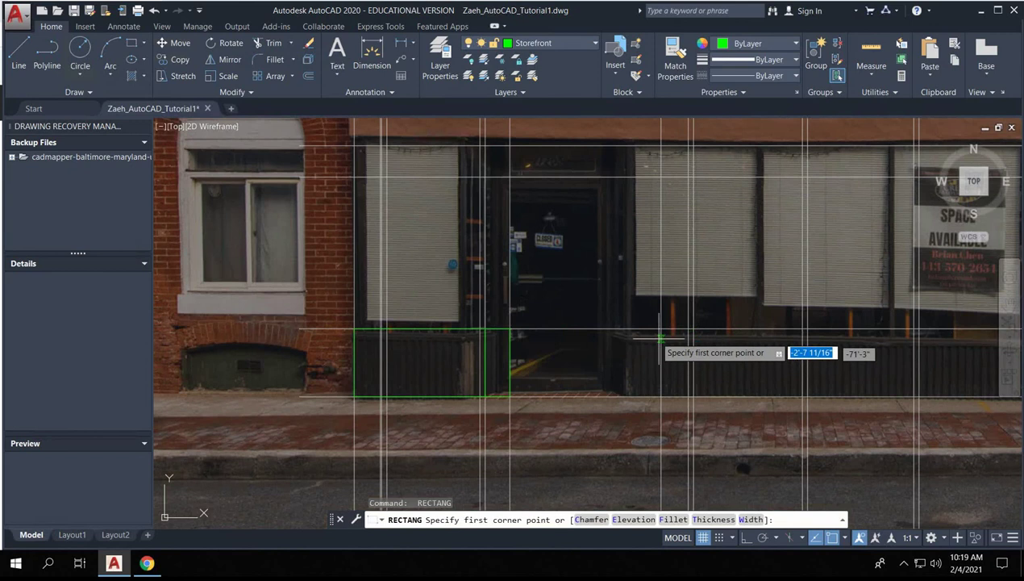
key(Return)
click(661, 330)
click(690, 396)
key(Return)
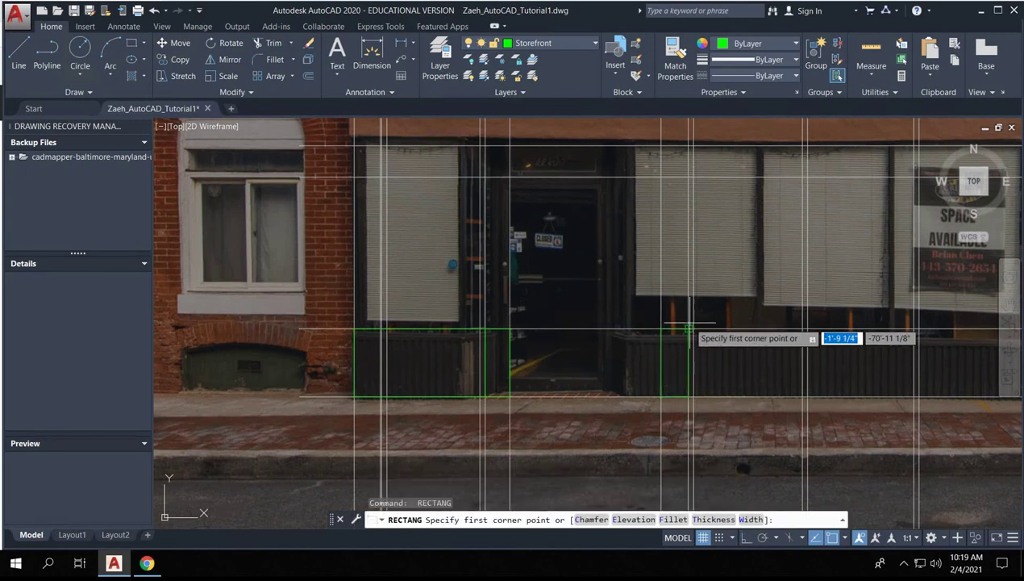
click(690, 331)
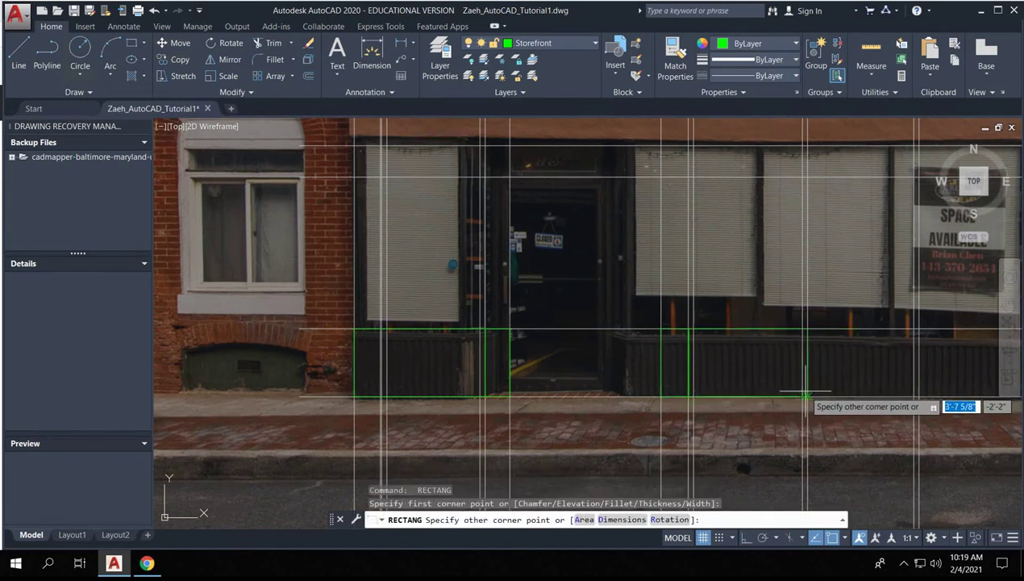
scroll(805, 394, down, 4)
middle_drag(805, 394, 774, 395)
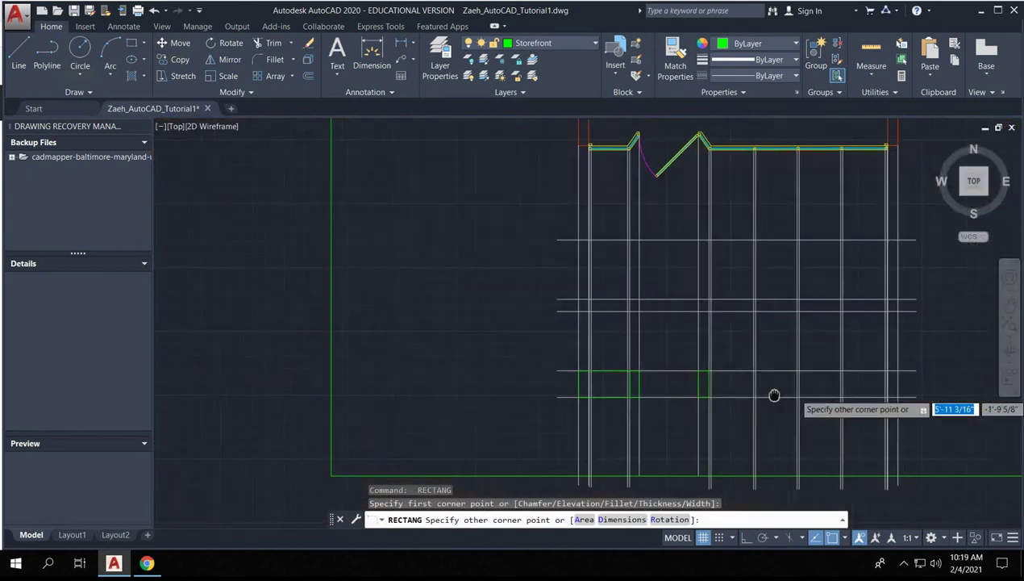
scroll(774, 395, up, 5)
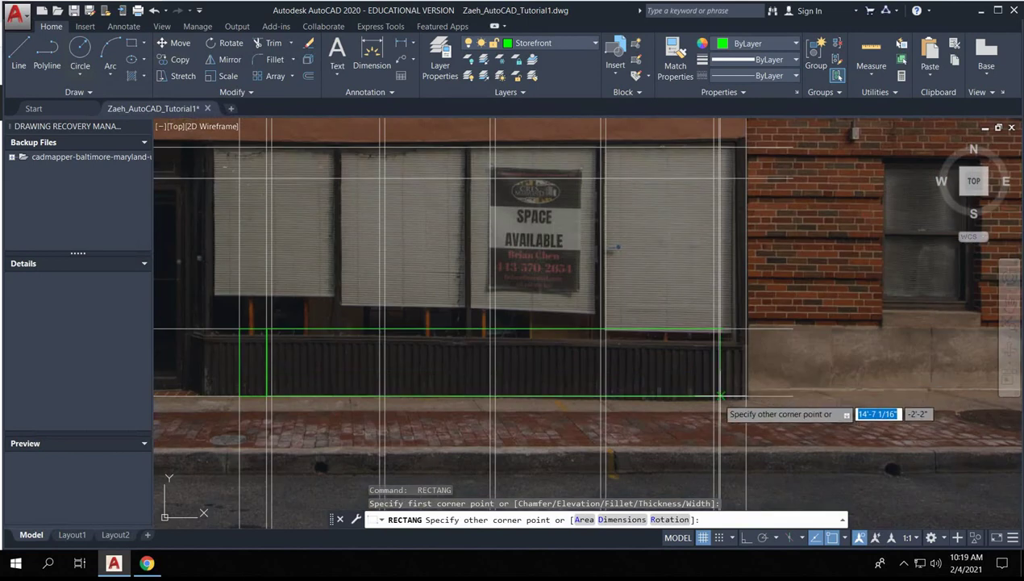
click(720, 395)
- Outline one more base panel, then cancel the unfinished rectangle
key(Return)
click(721, 327)
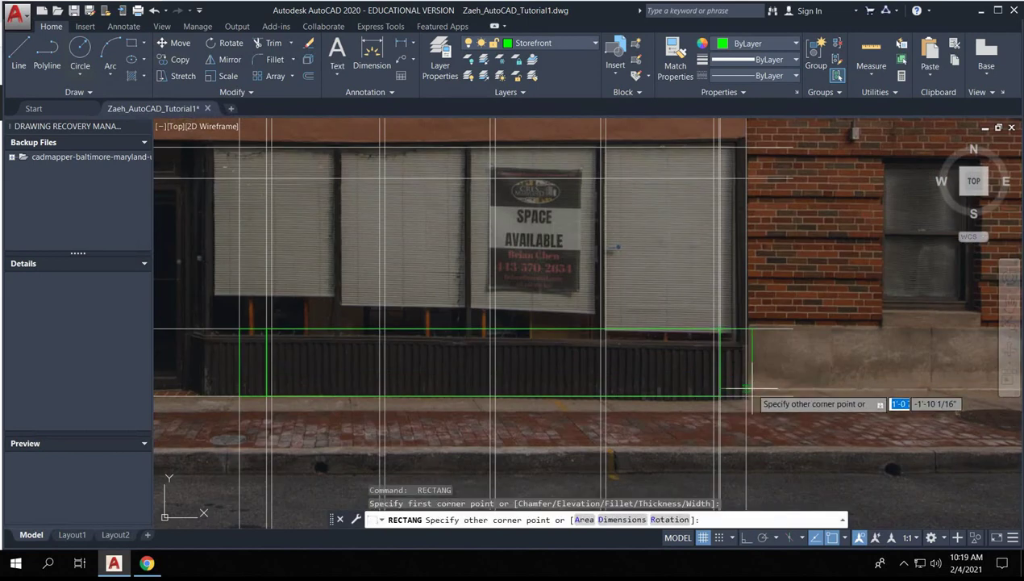
click(751, 392)
key(Return)
scroll(763, 389, down, 3)
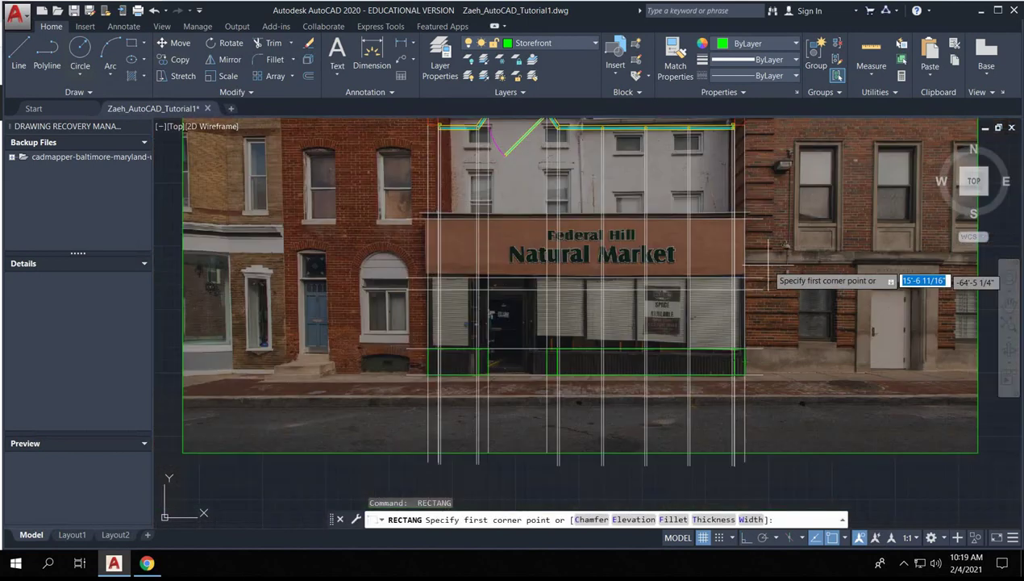
middle_drag(754, 270, 758, 392)
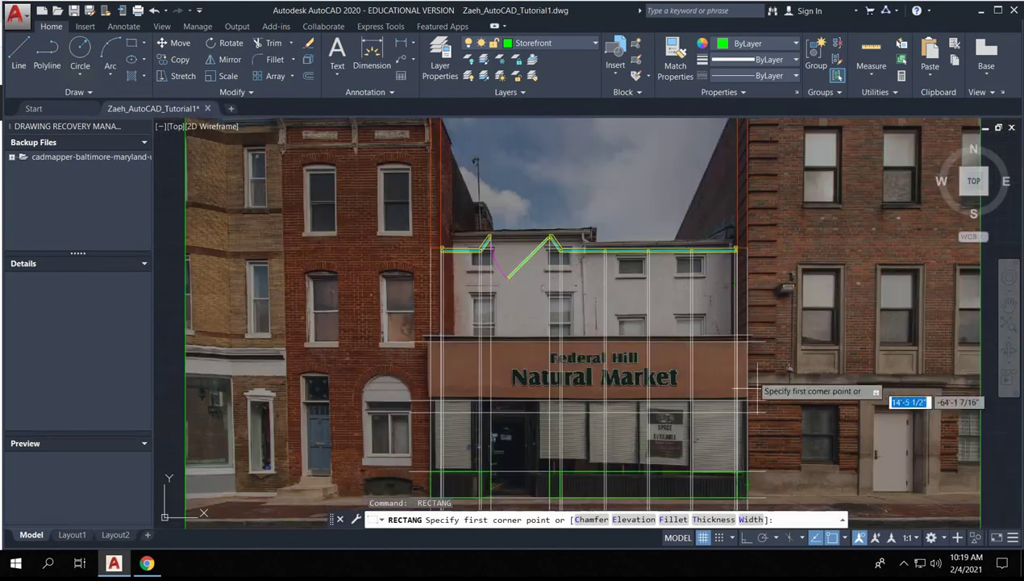
scroll(746, 234, down, 5)
scroll(742, 222, up, 2)
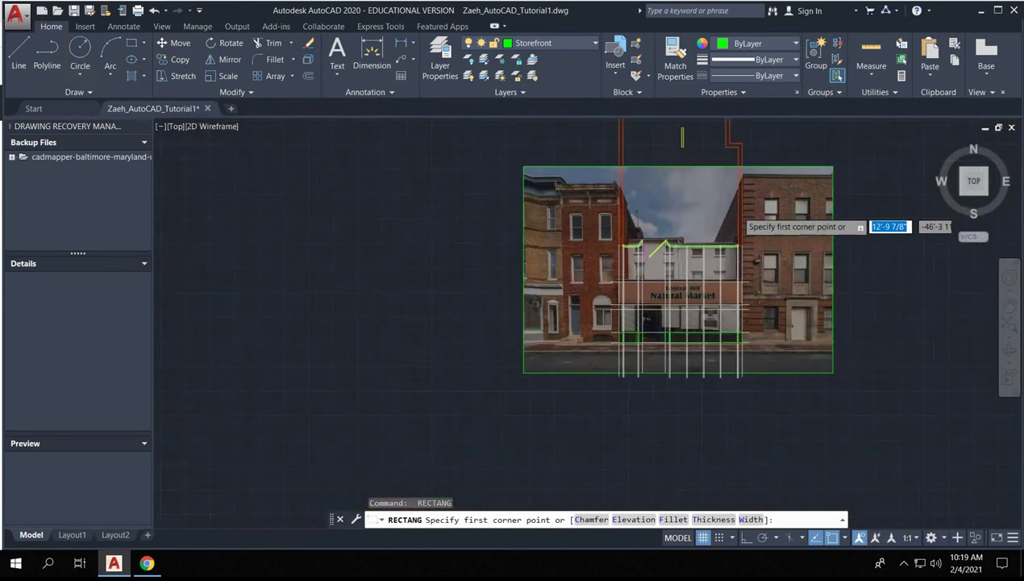
scroll(738, 214, up, 2)
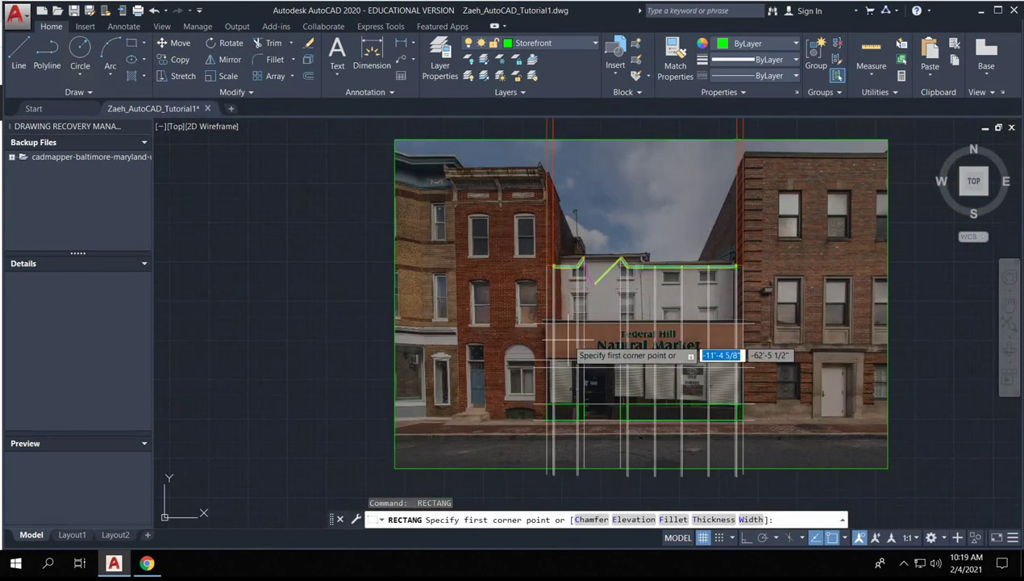
scroll(550, 412, up, 4)
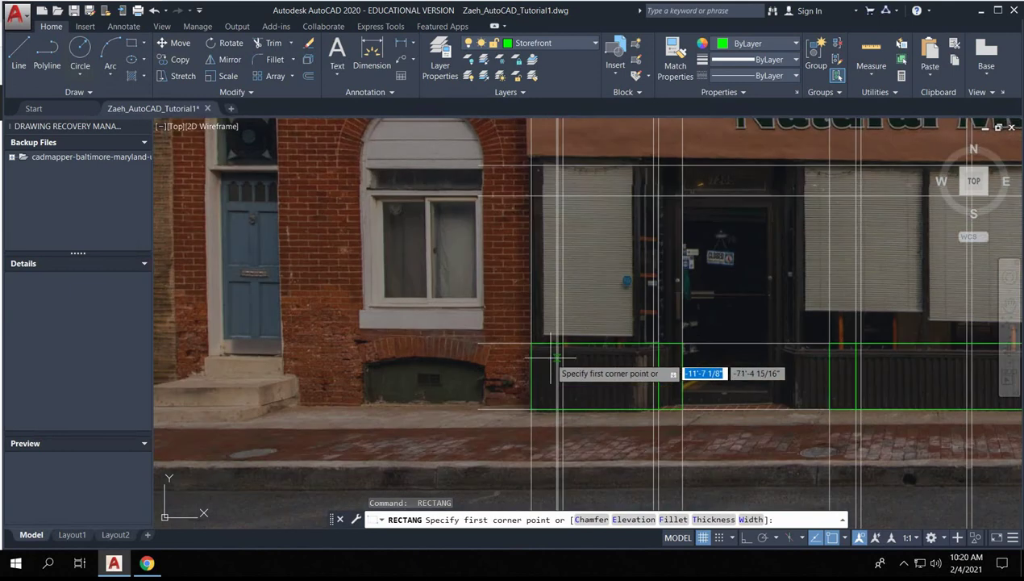
key(Escape)
- Grip-stretch the leftmost lower panel's left edge 10 1/2" right onto the vertical guide line
click(536, 343)
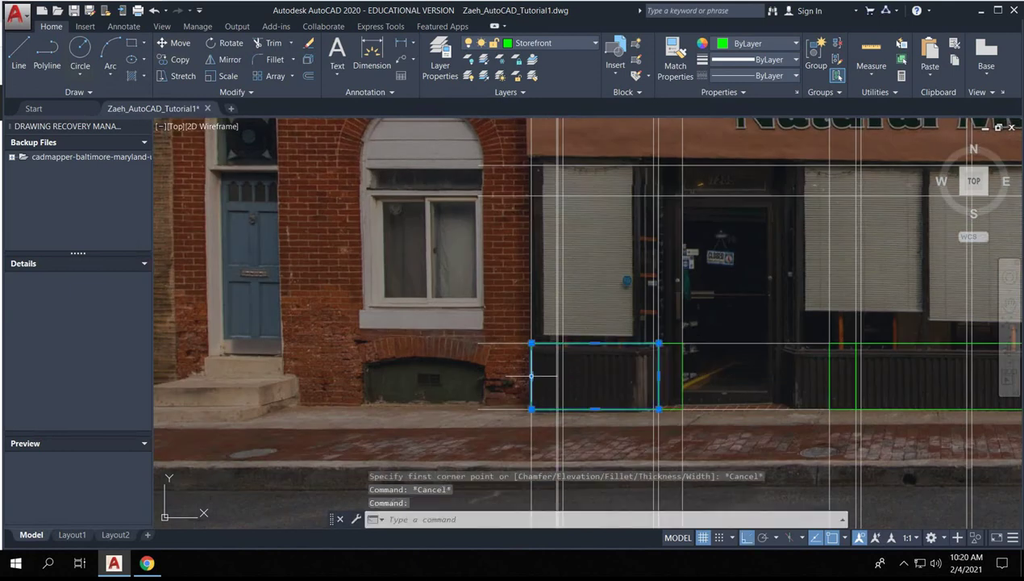
click(531, 375)
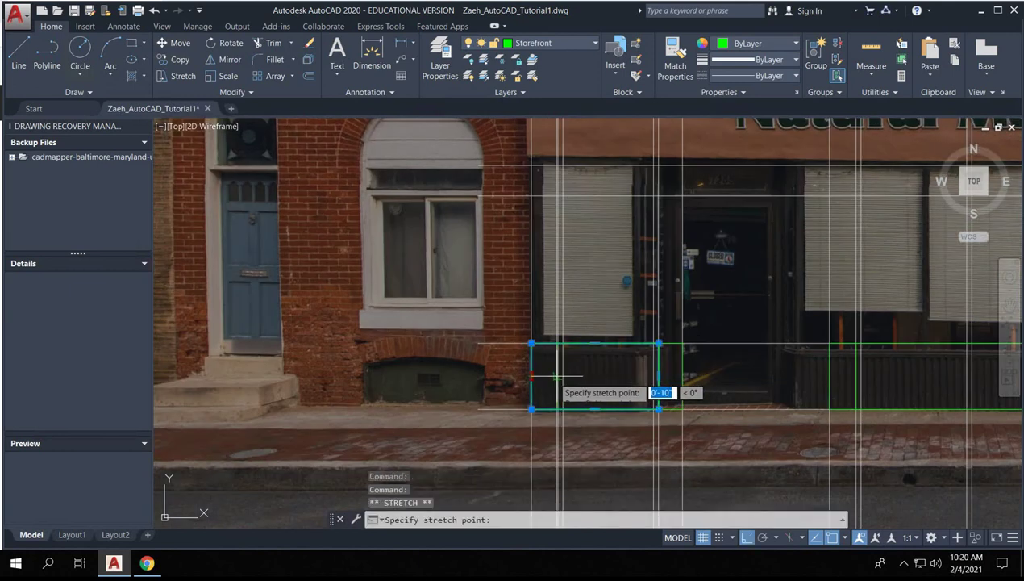
scroll(555, 375, up, 5)
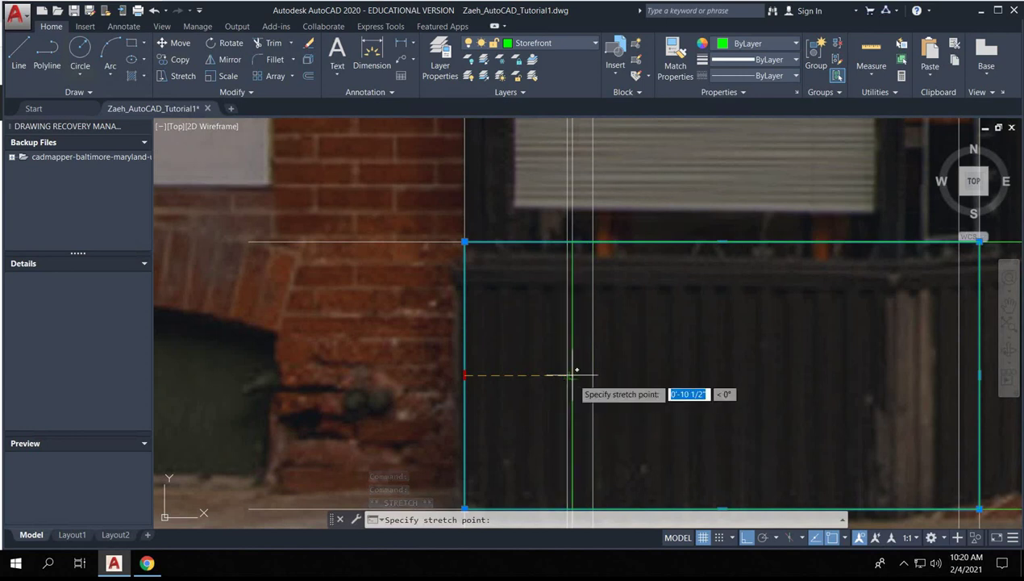
click(572, 376)
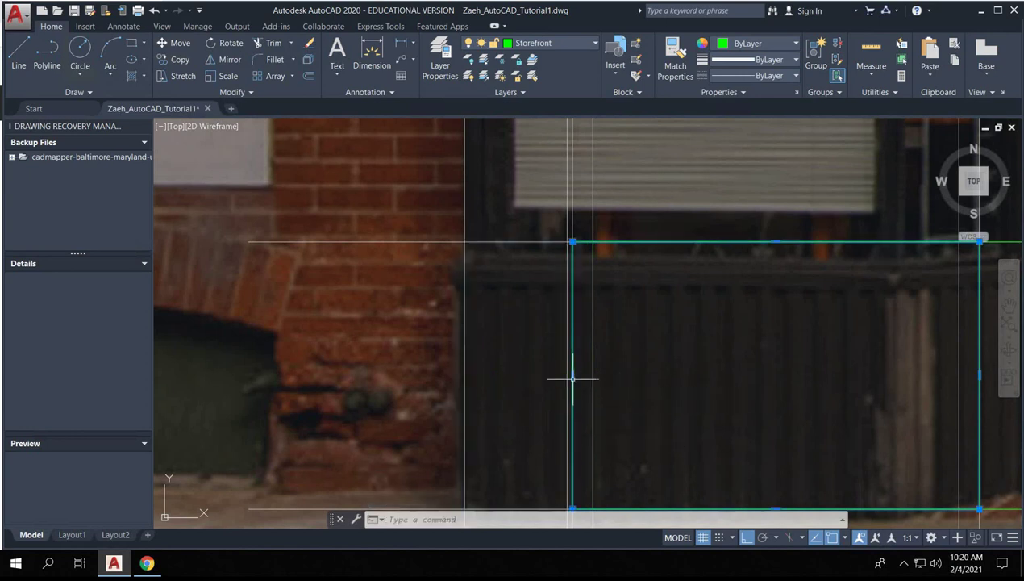
scroll(428, 348, down, 8)
scroll(732, 397, up, 6)
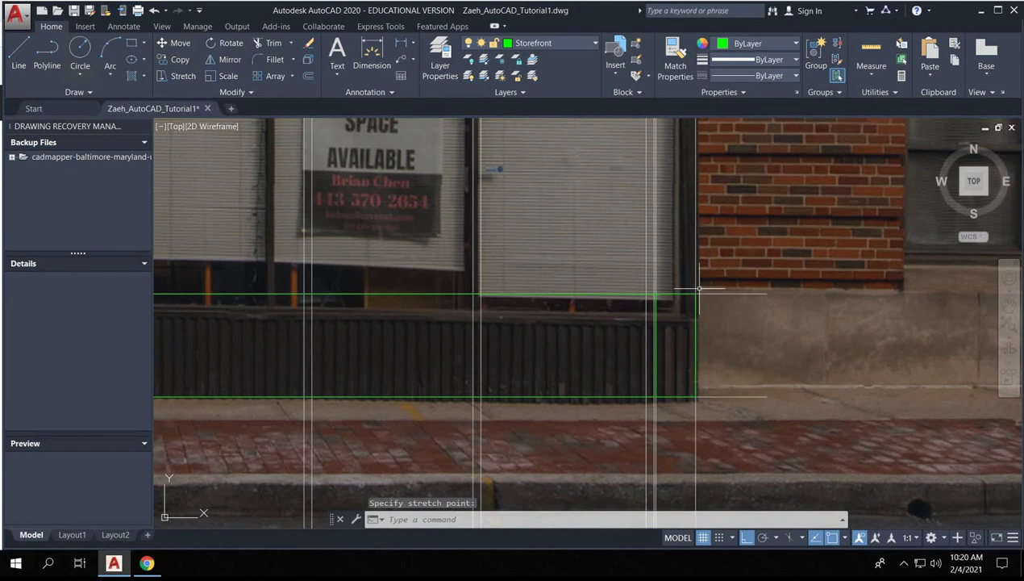
key(Escape)
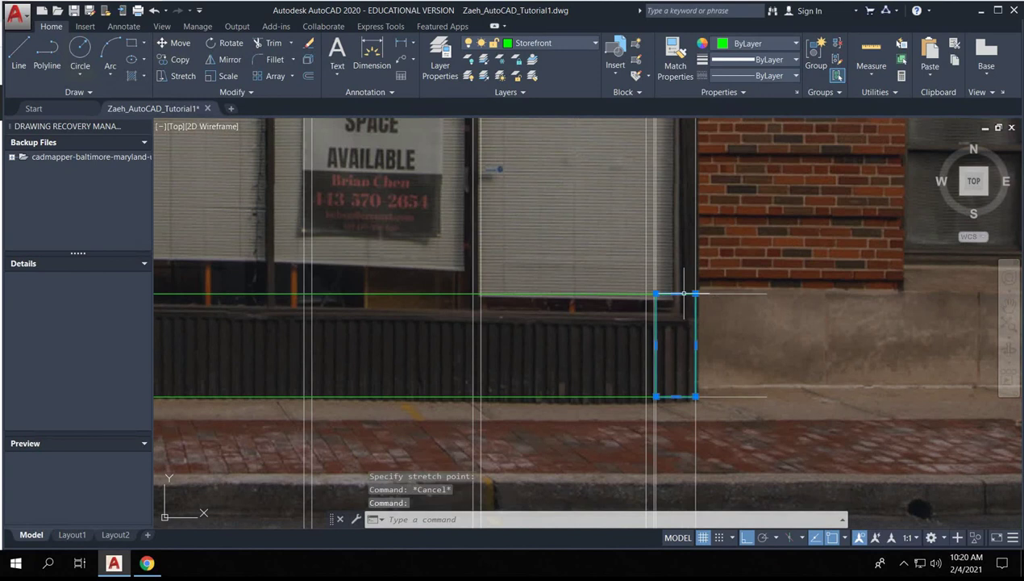
- Set Exterior wall as the current layer and pan around the facade and plan
click(595, 44)
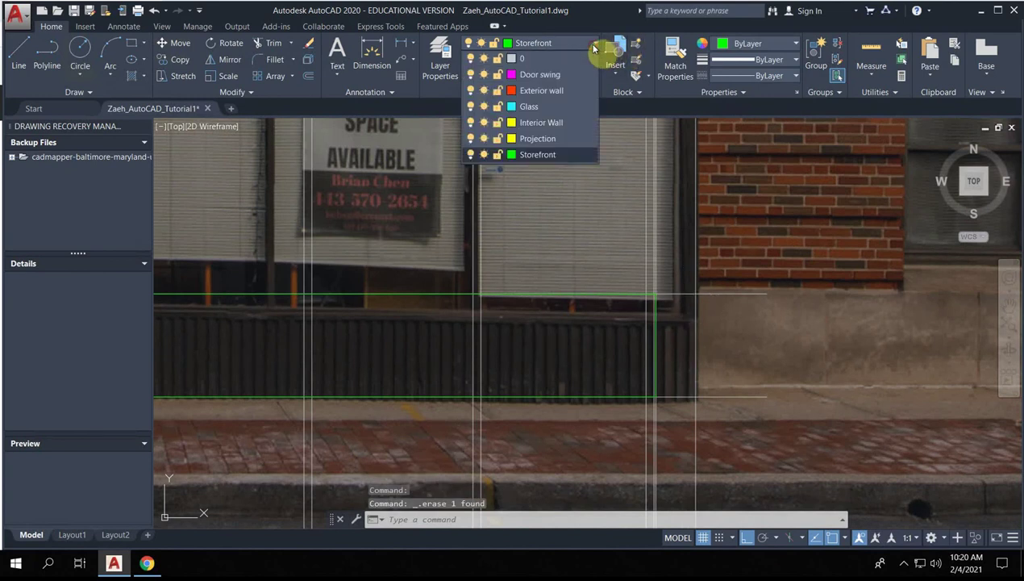
click(540, 92)
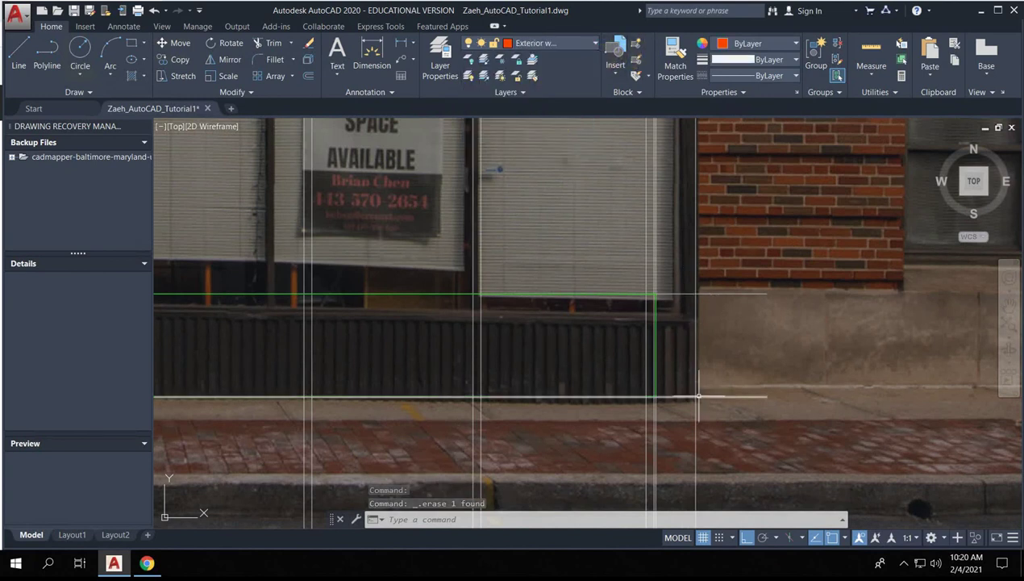
scroll(695, 179, down, 6)
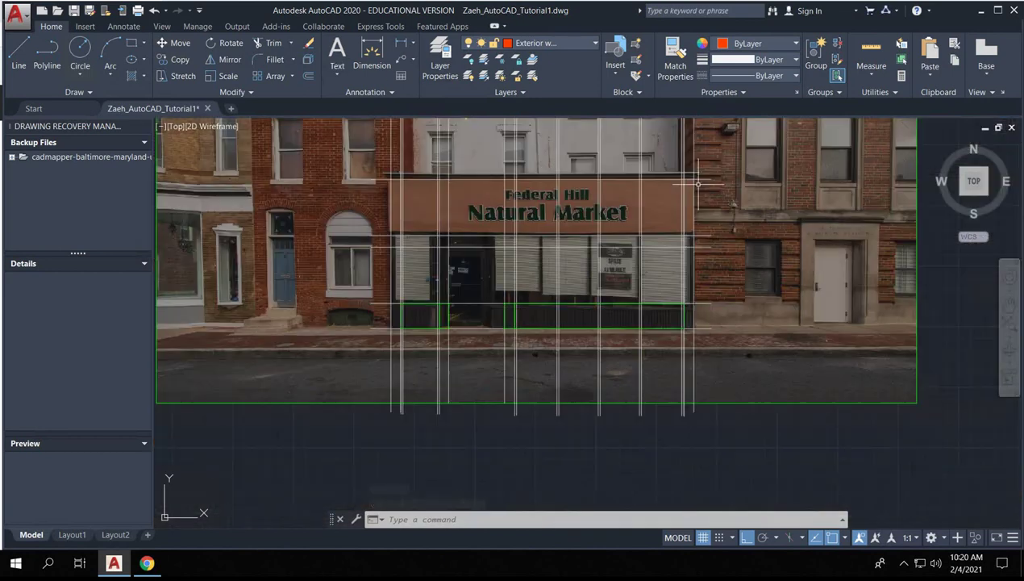
scroll(697, 307, up, 6)
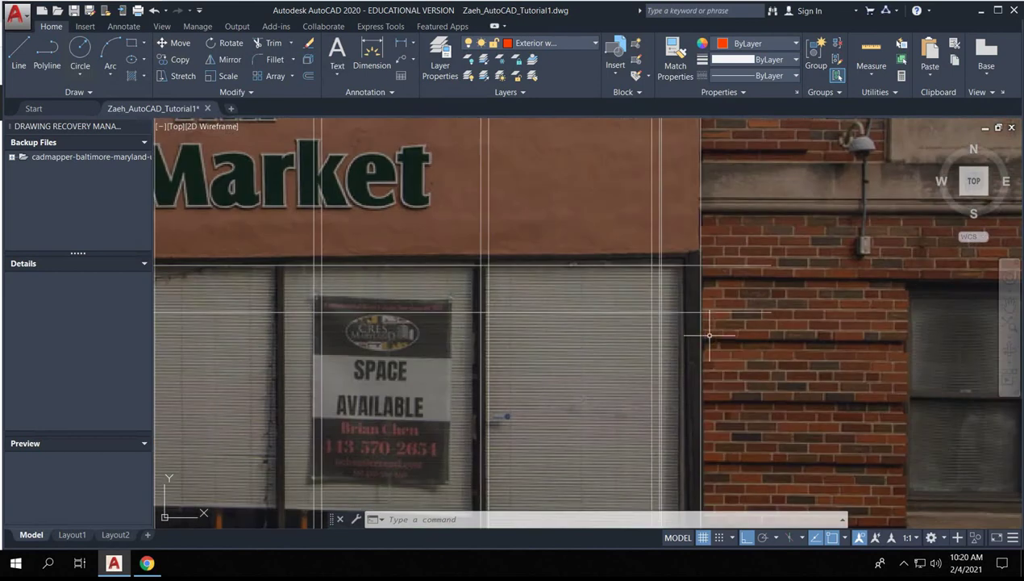
middle_drag(721, 384, 695, 218)
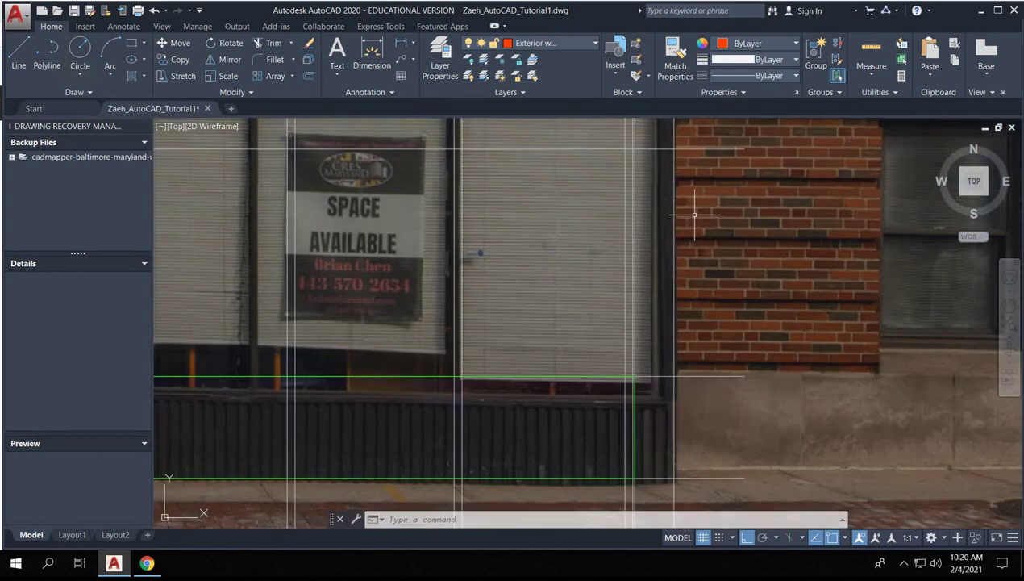
scroll(678, 369, down, 5)
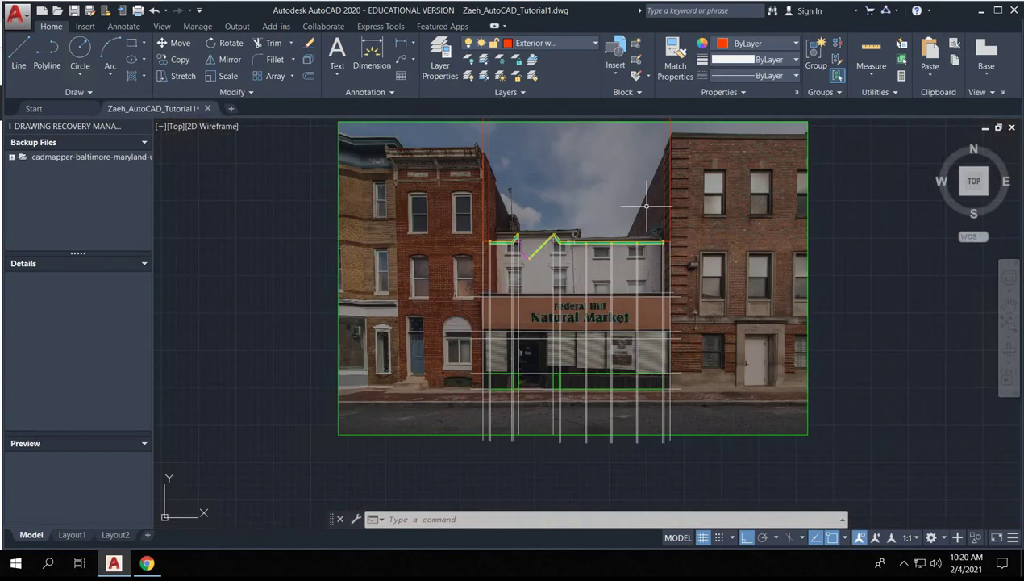
mouse_move(646, 206)
middle_down()
mouse_move(567, 228)
mouse_move(569, 266)
mouse_move(470, 314)
middle_up()
scroll(521, 252, up, 3)
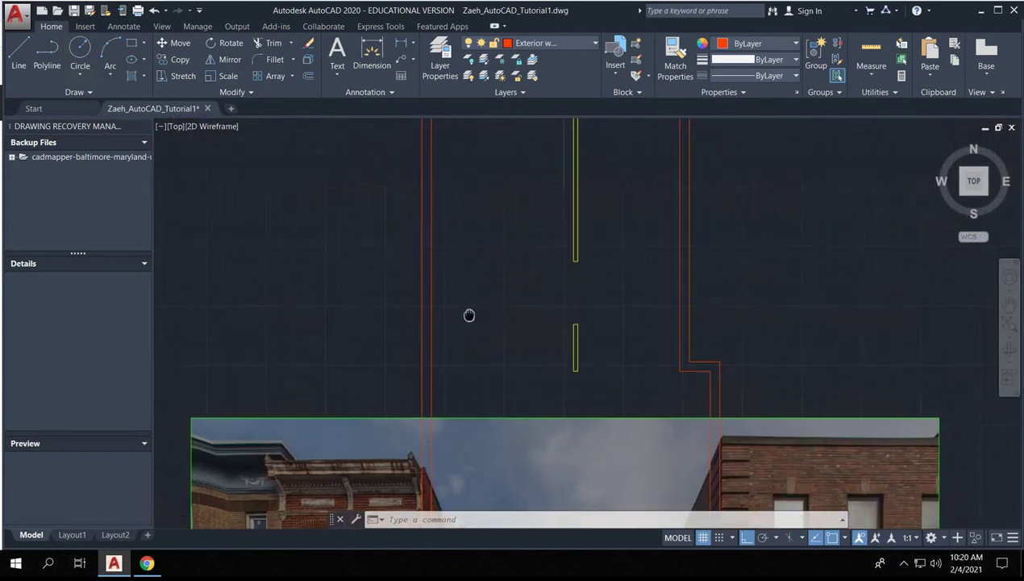
middle_drag(459, 208, 415, 373)
scroll(515, 228, down, 5)
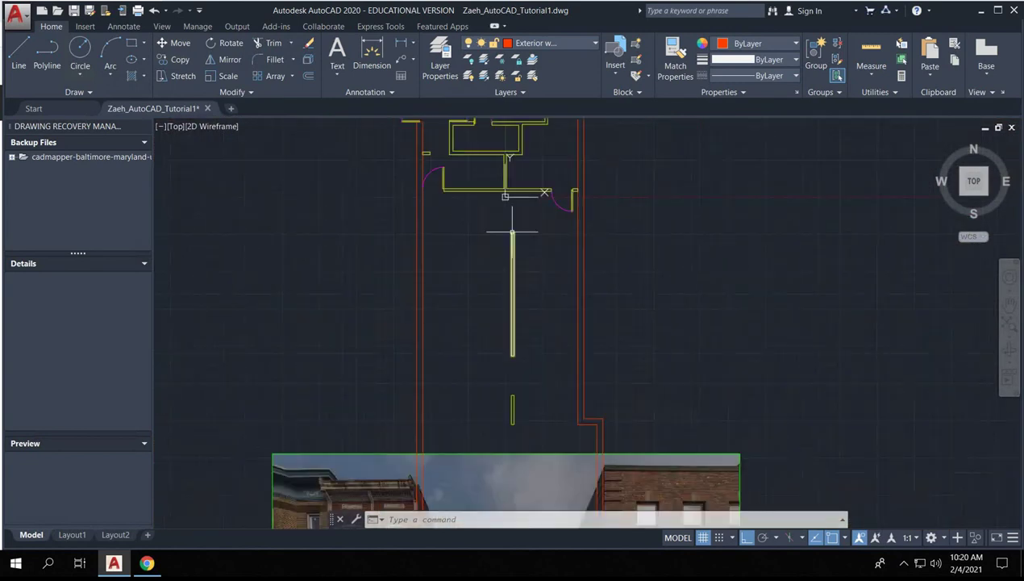
scroll(505, 395, up, 6)
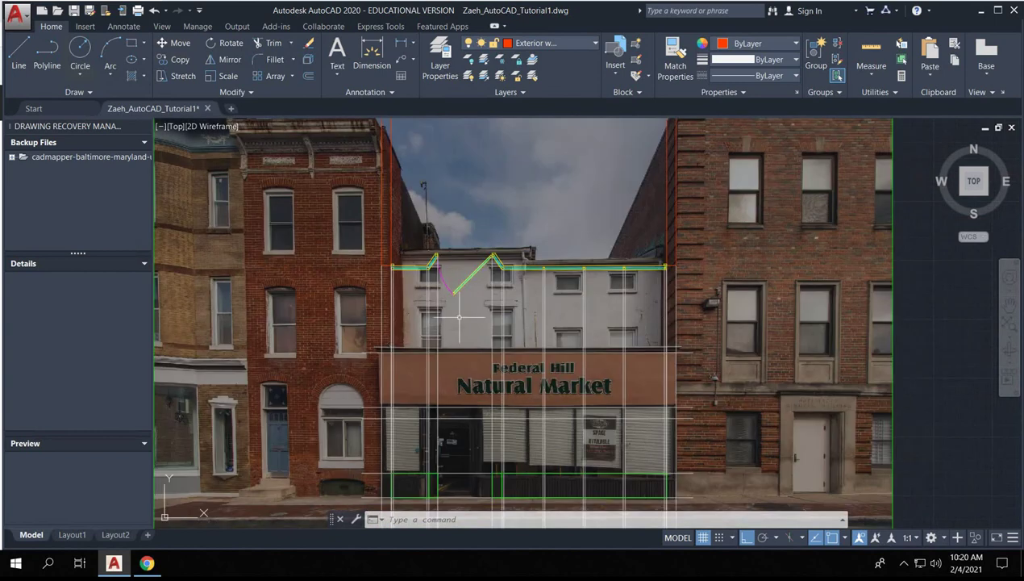
middle_drag(493, 349, 480, 188)
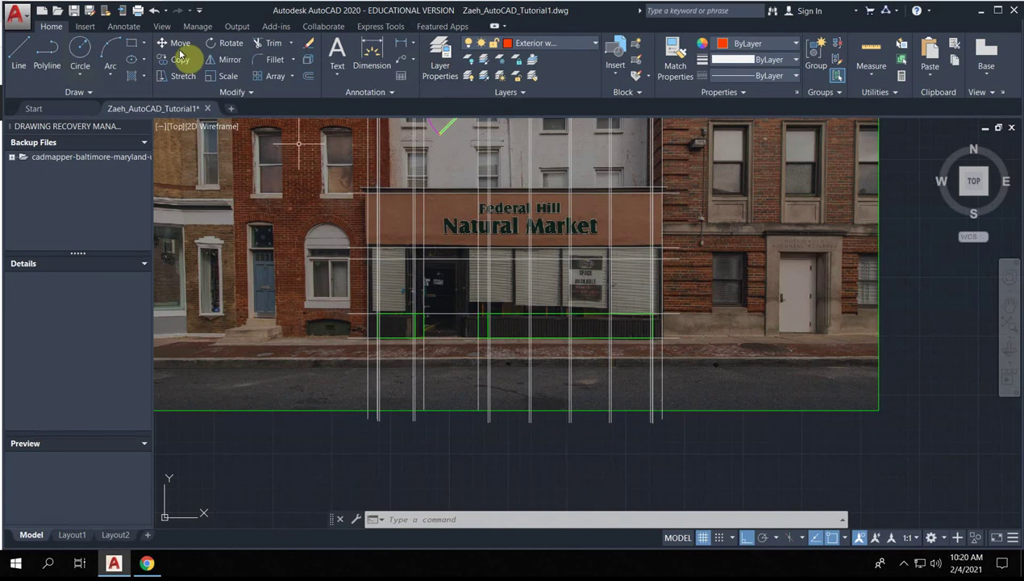
- Draw two Exterior wall rectangles, the first anchored at the storefront's top-left corner
click(133, 45)
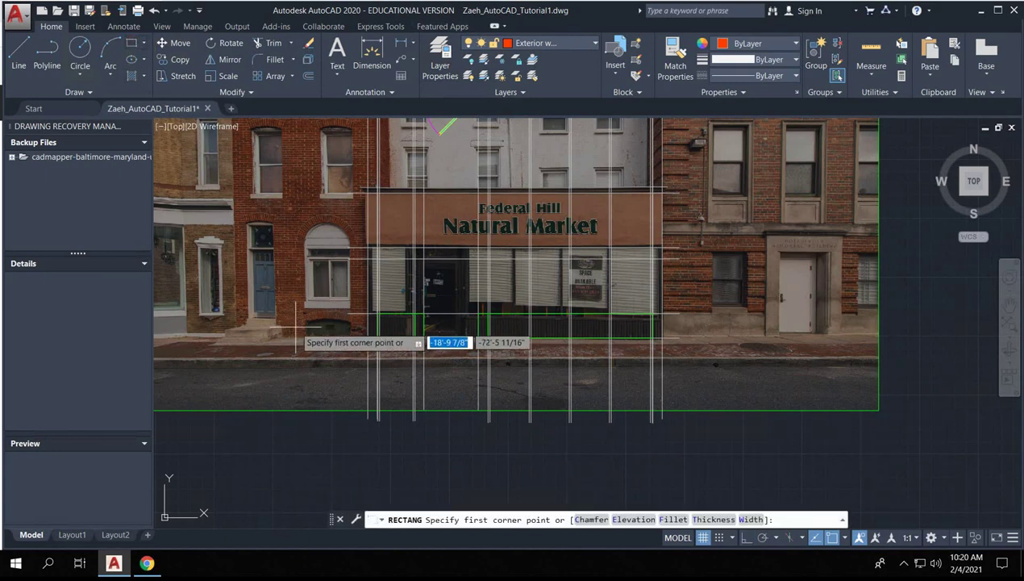
click(367, 335)
scroll(370, 205, up, 4)
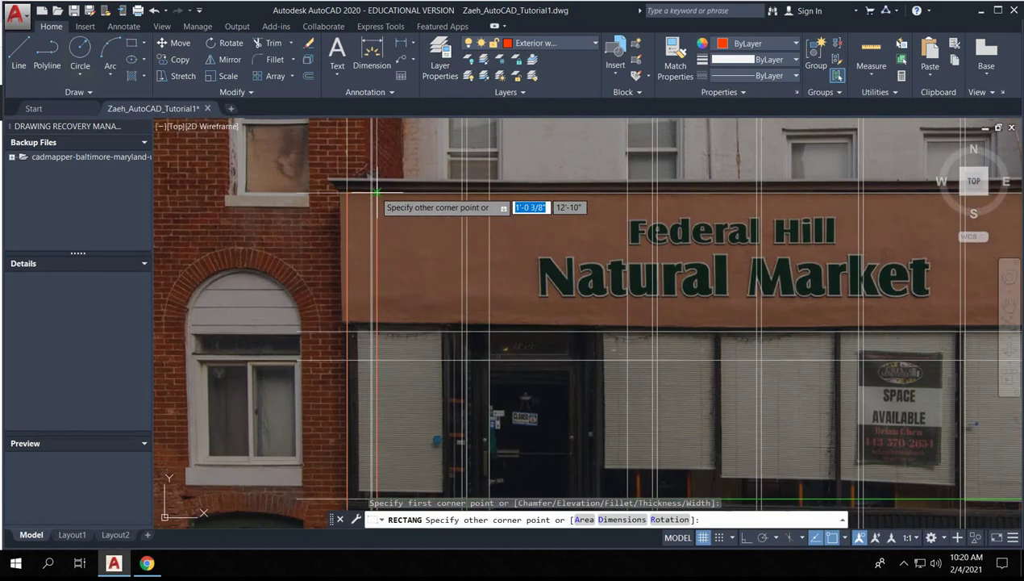
scroll(371, 334, up, 2)
scroll(370, 295, up, 2)
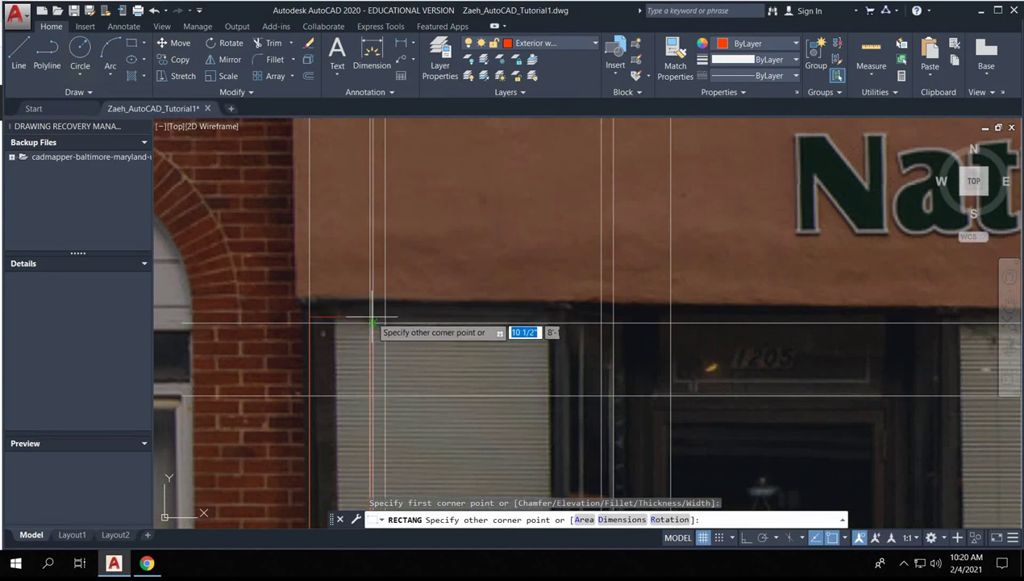
click(371, 322)
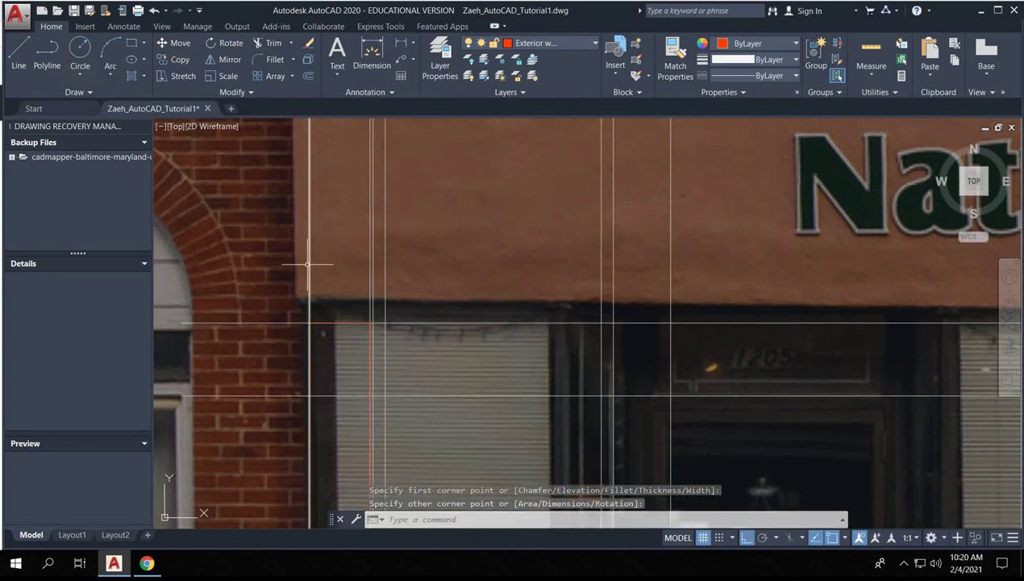
scroll(371, 323, down, 3)
key(Return)
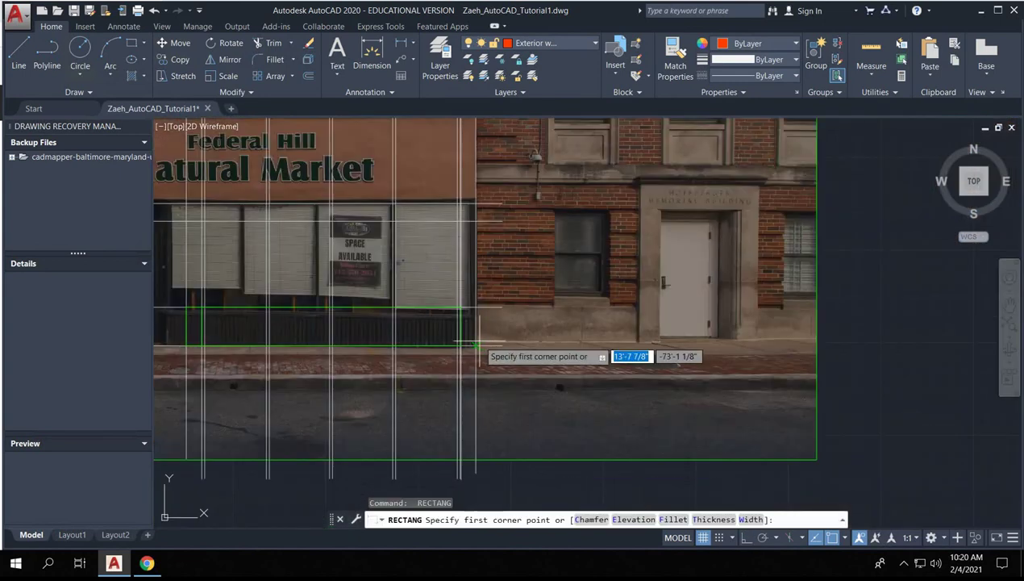
click(458, 211)
scroll(460, 206, up, 3)
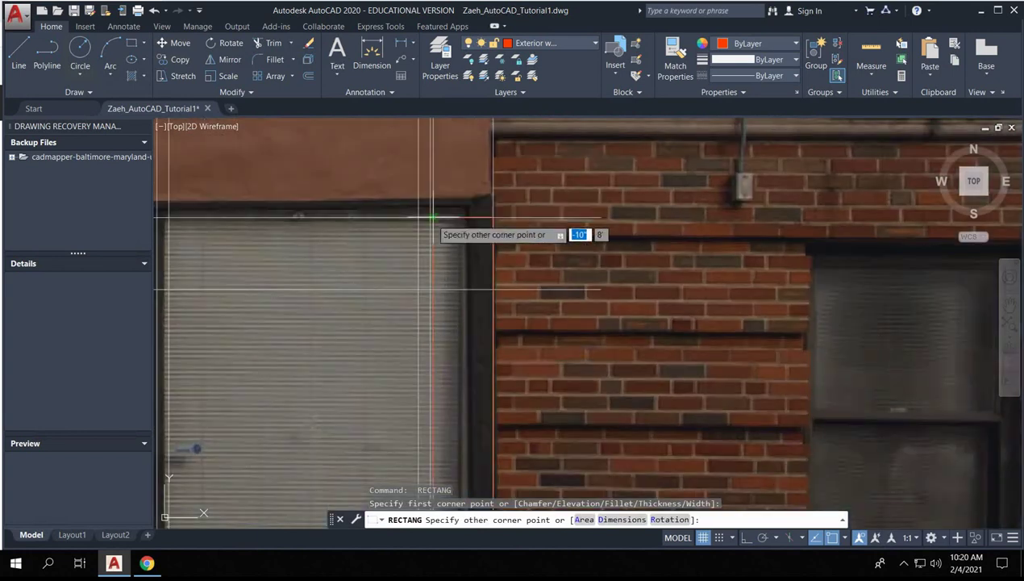
click(435, 217)
- Start another rectangle with its first corner perpendicular to an existing line
key(Return)
scroll(411, 246, down, 3)
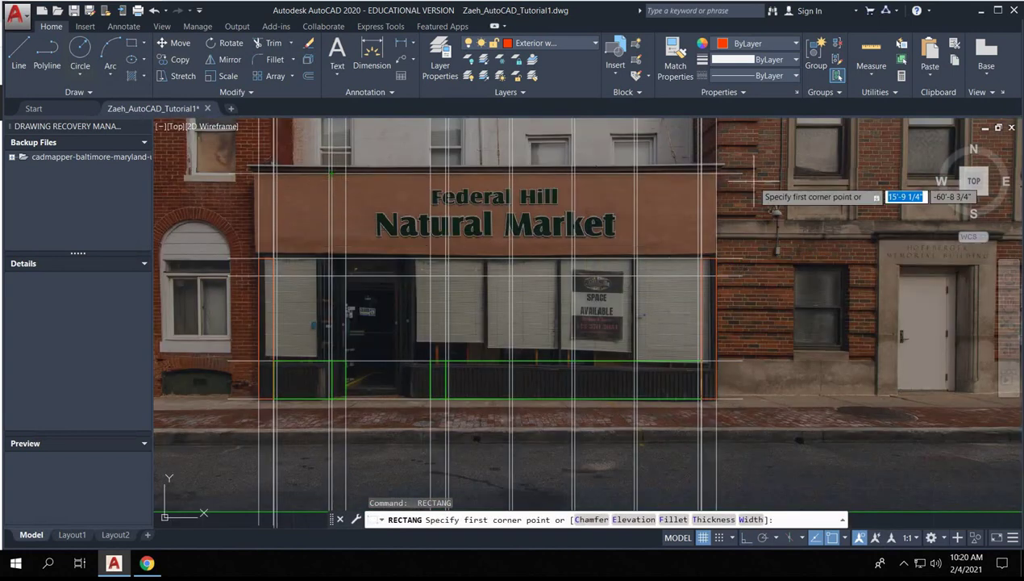
click(714, 260)
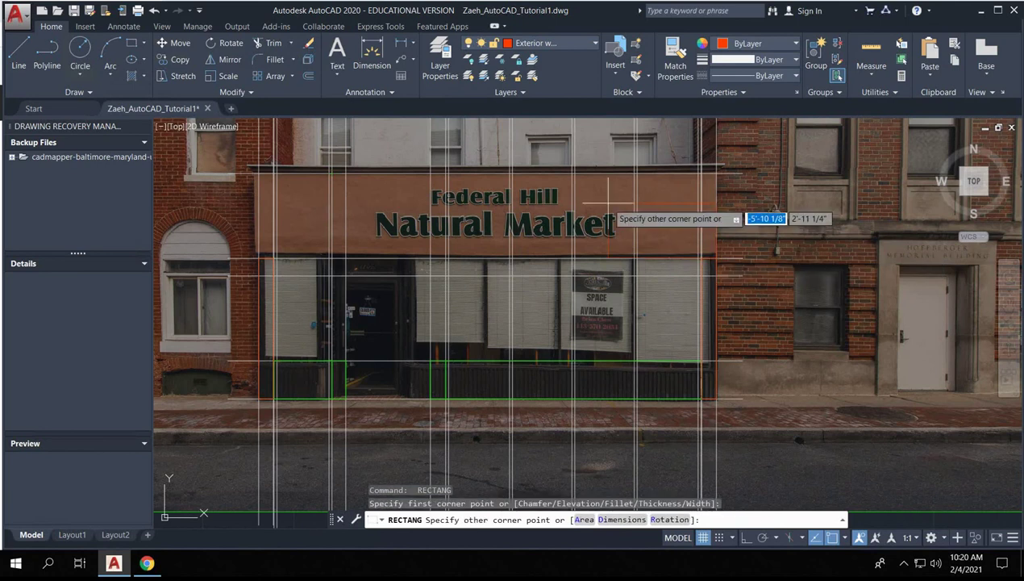
scroll(259, 170, up, 3)
scroll(259, 170, up, 2)
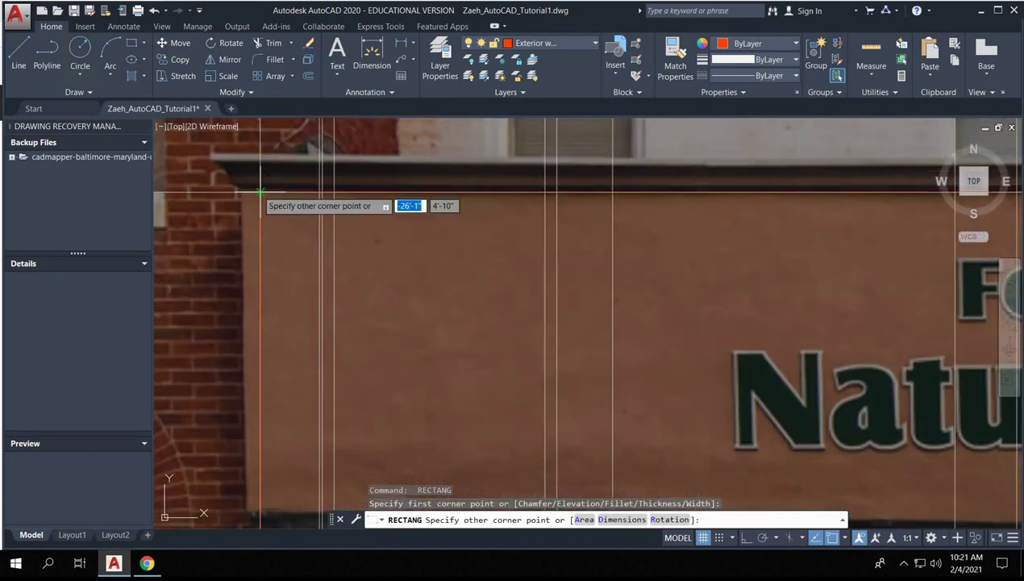
scroll(266, 197, down, 6)
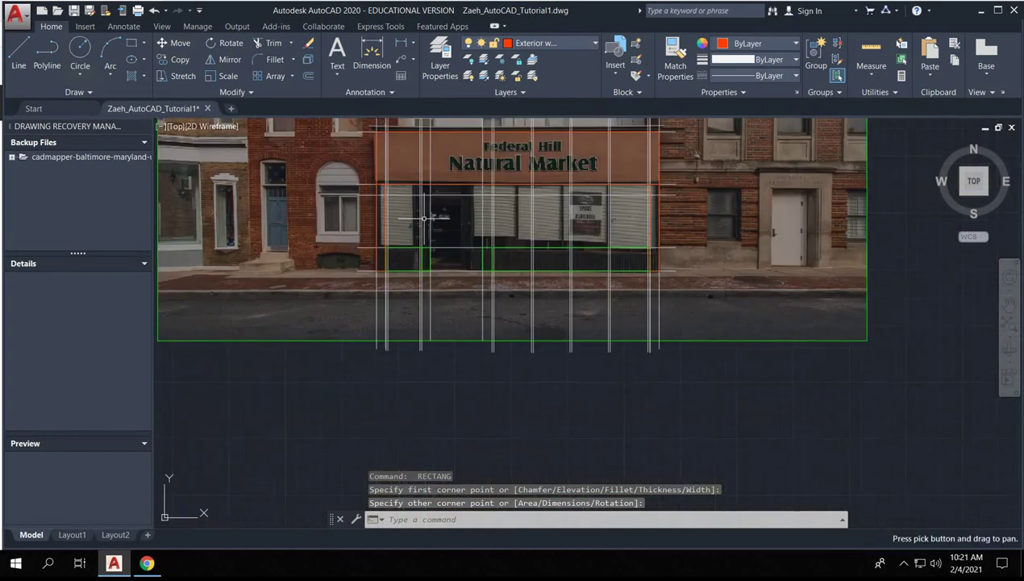
- Window-select the storefront photo, then cancel so it stays unselected
scroll(426, 212, up, 4)
scroll(500, 280, down, 5)
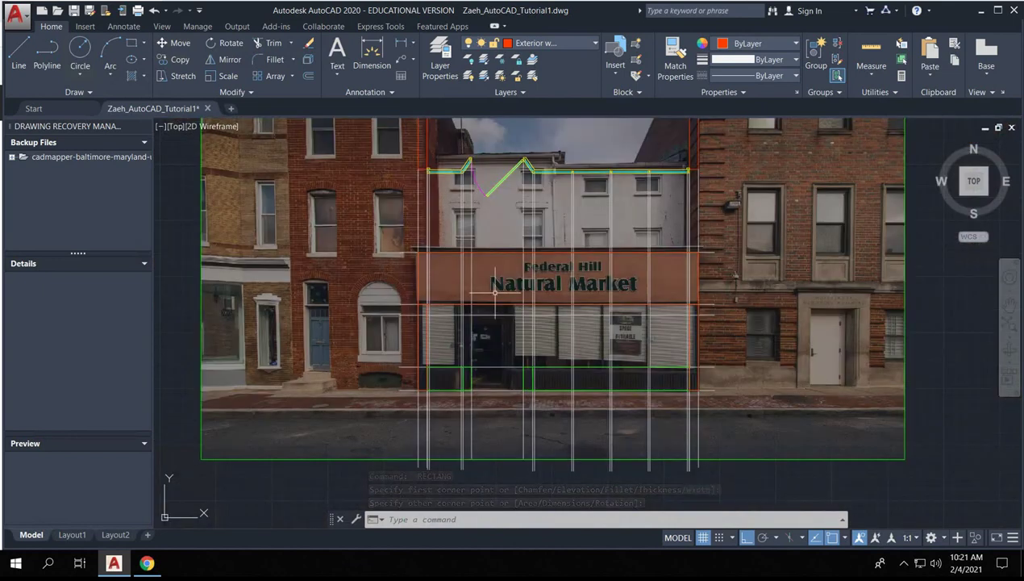
scroll(495, 351, up, 4)
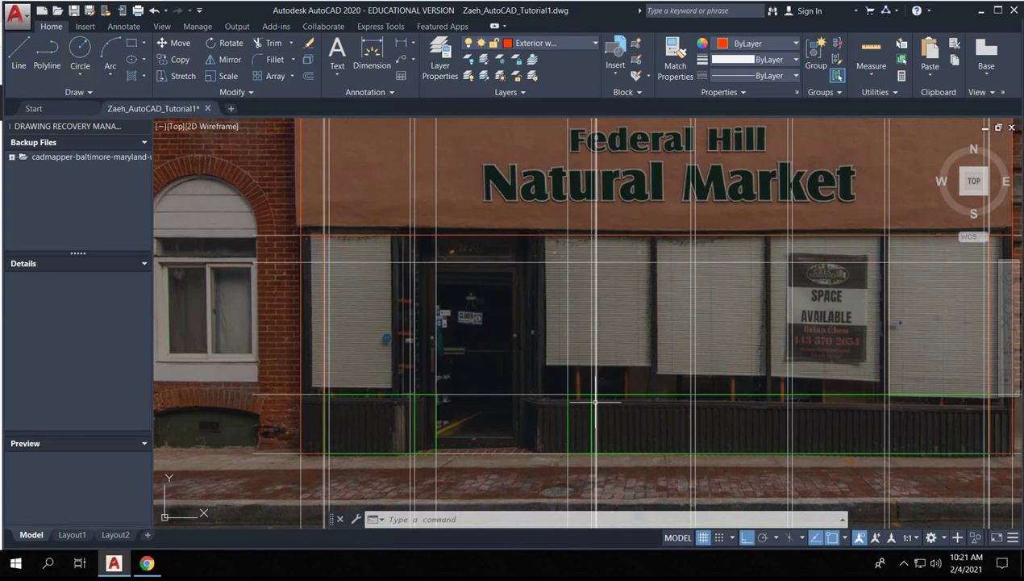
scroll(500, 337, down, 3)
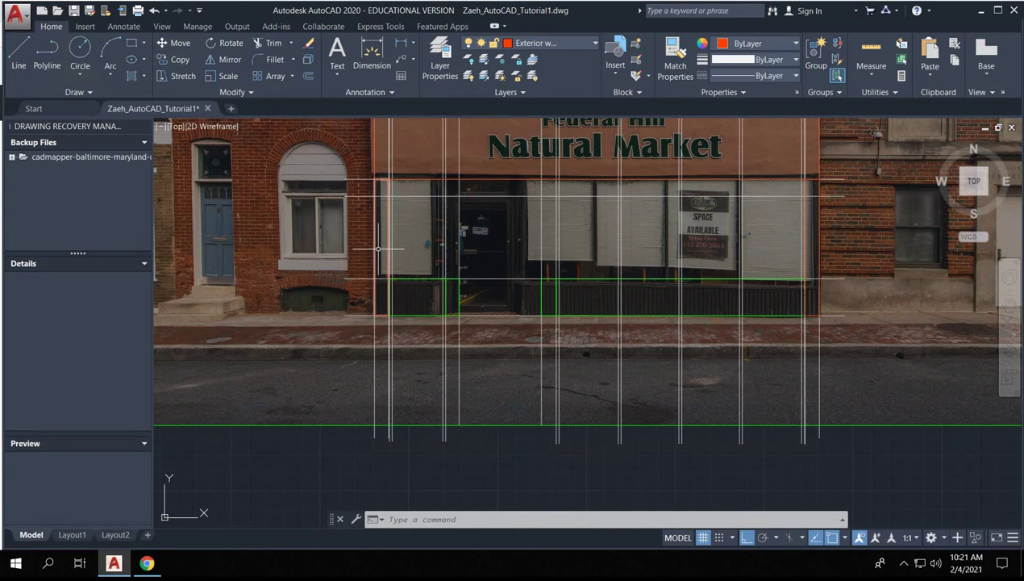
scroll(378, 248, down, 5)
scroll(375, 240, up, 4)
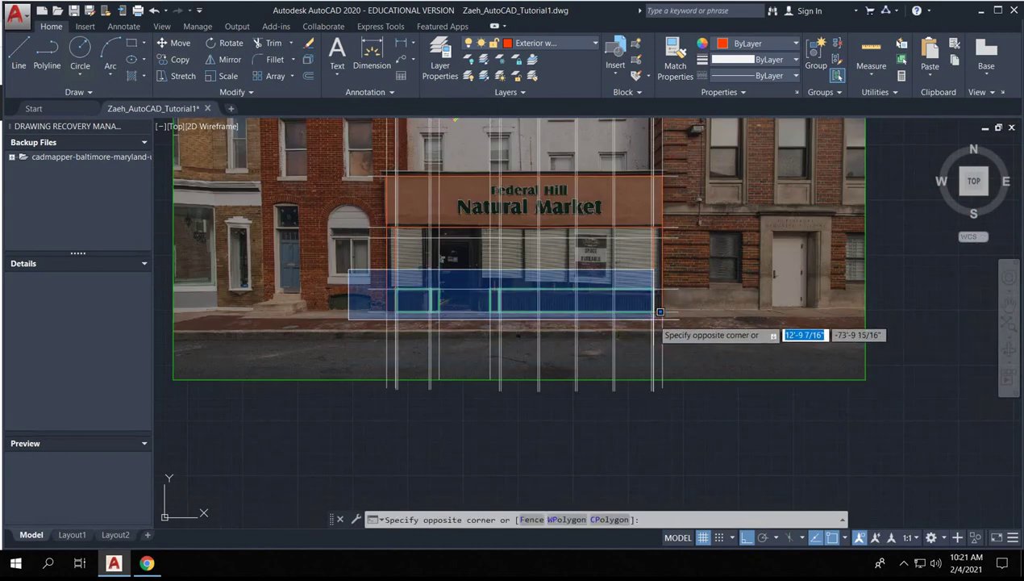
click(247, 384)
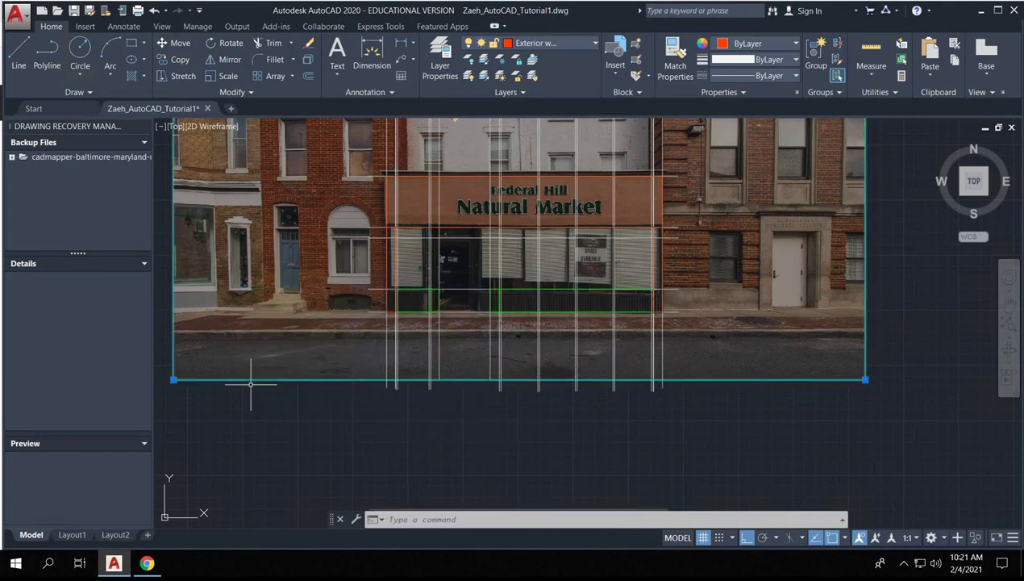
click(332, 416)
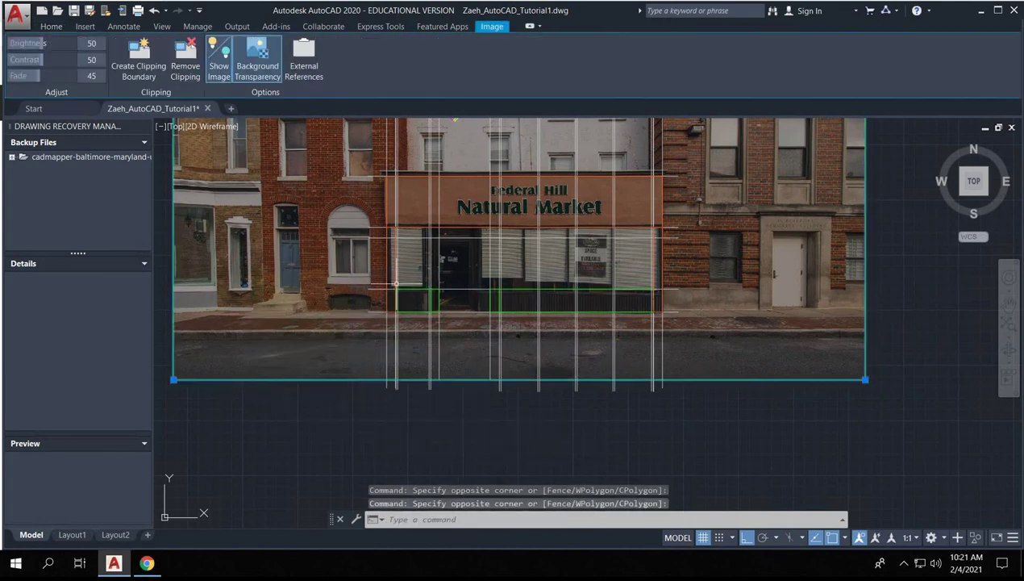
key(Escape)
key(Escape)
- Start a linear dimension with the DIM command
scroll(365, 259, up, 4)
text(di)
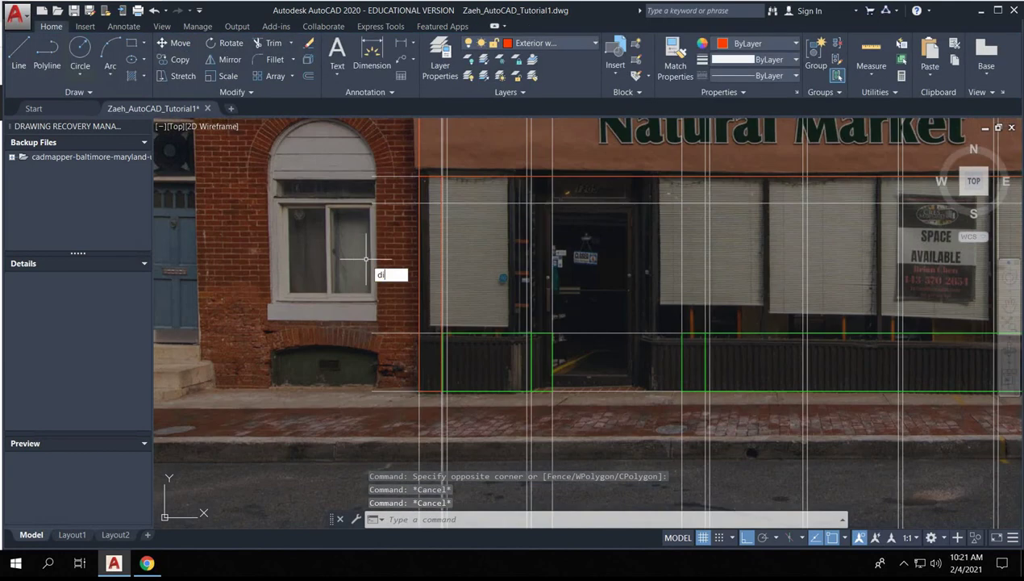
text(m)
key(Return)
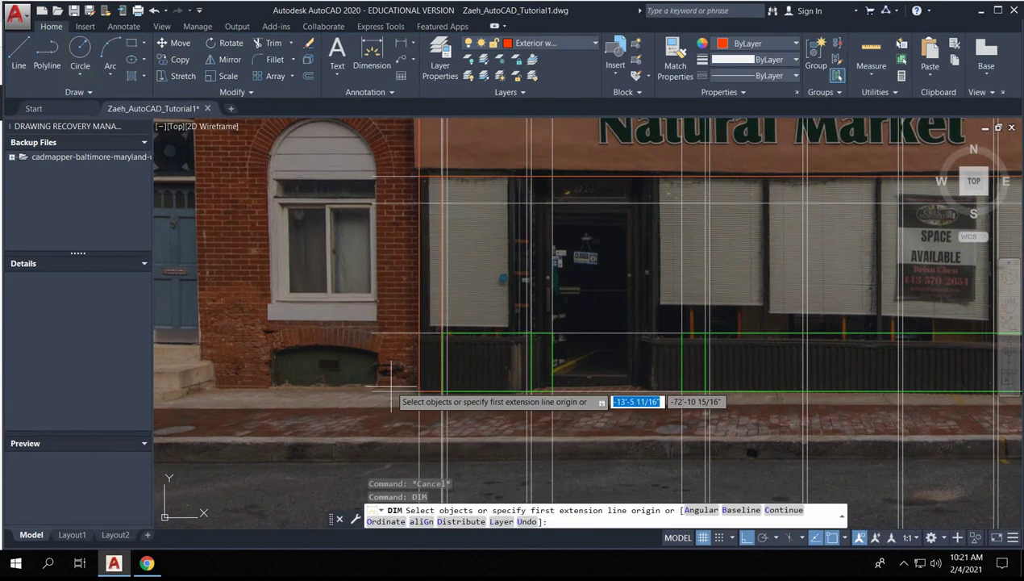
- Abandon the edge dimension and delete the misplaced rectangle left of the storefront base
key(Return)
click(391, 392)
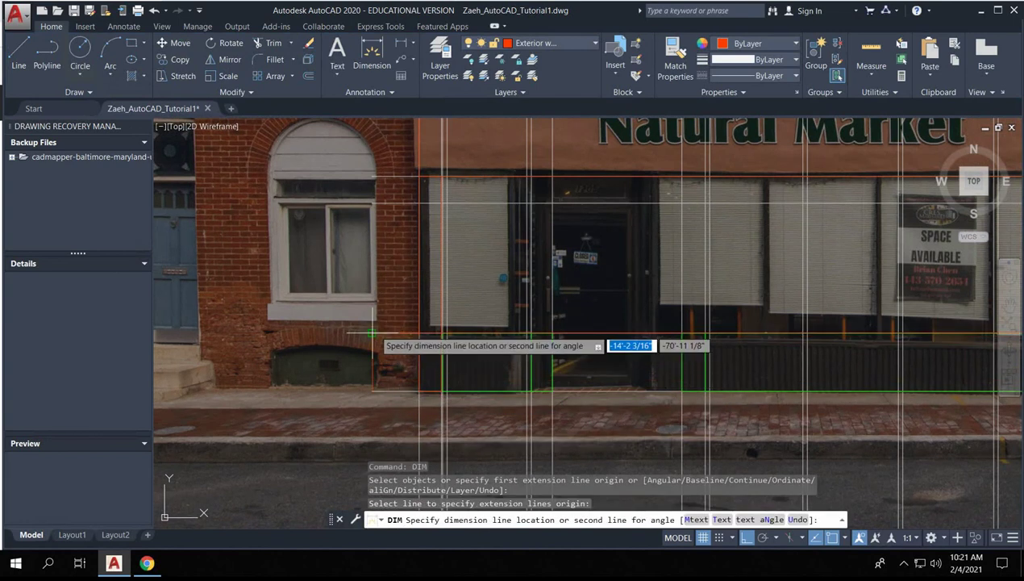
scroll(373, 361, up, 10)
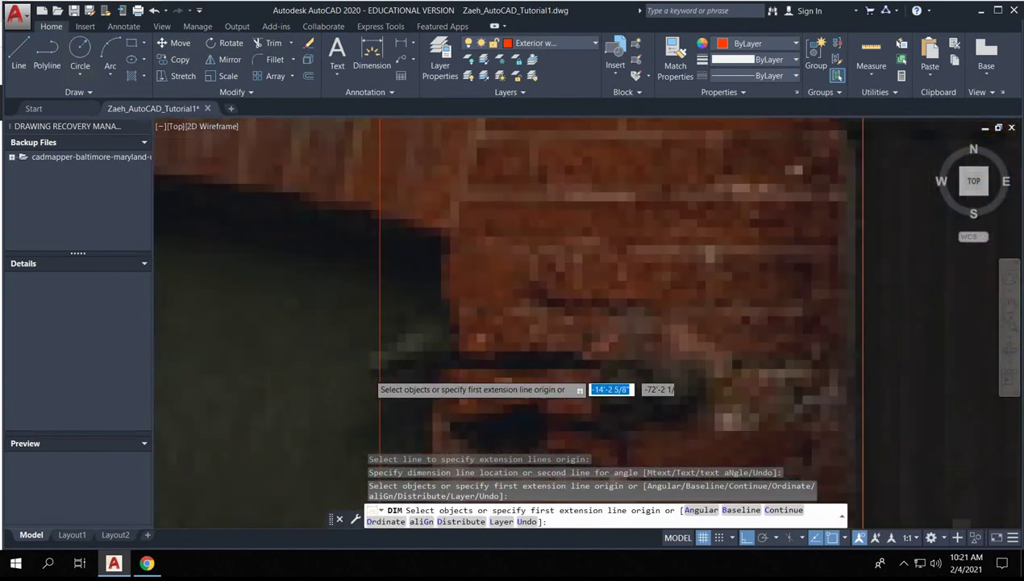
scroll(391, 318, down, 5)
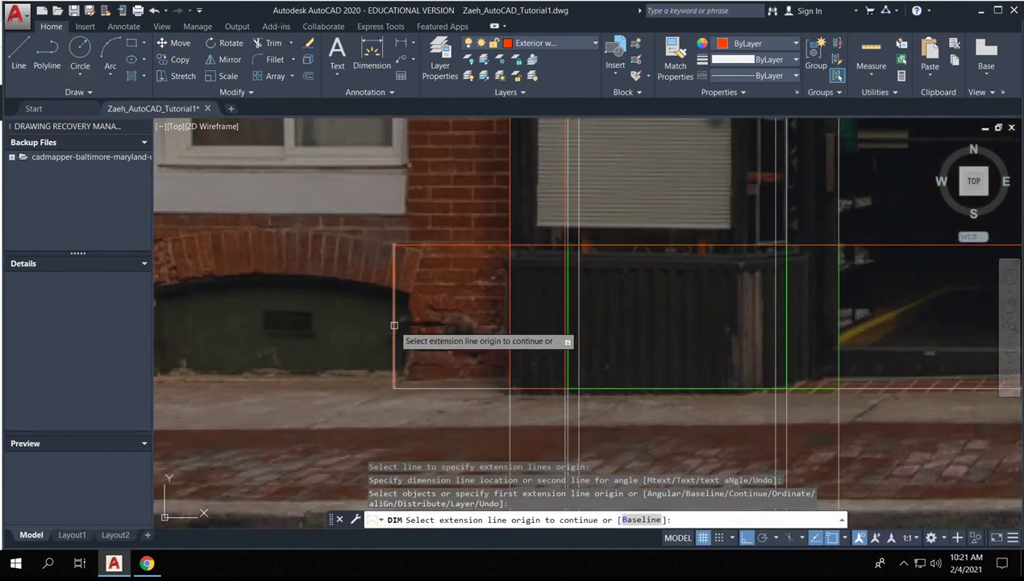
key(Escape)
click(395, 325)
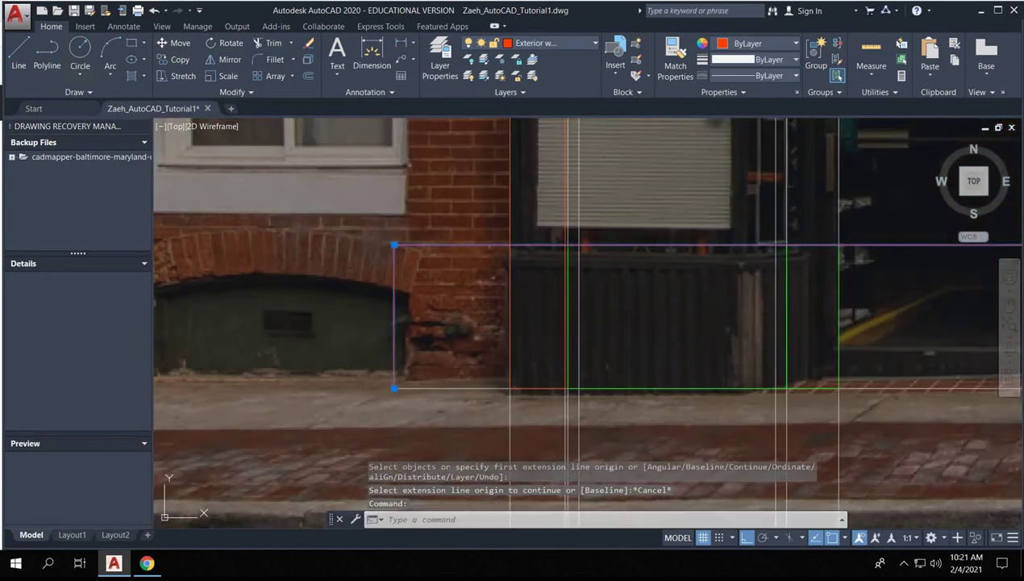
key(Delete)
- Measure the storefront height with DIST, reading 7'-0" from the line above the windows to the base
text(di)
key(Return)
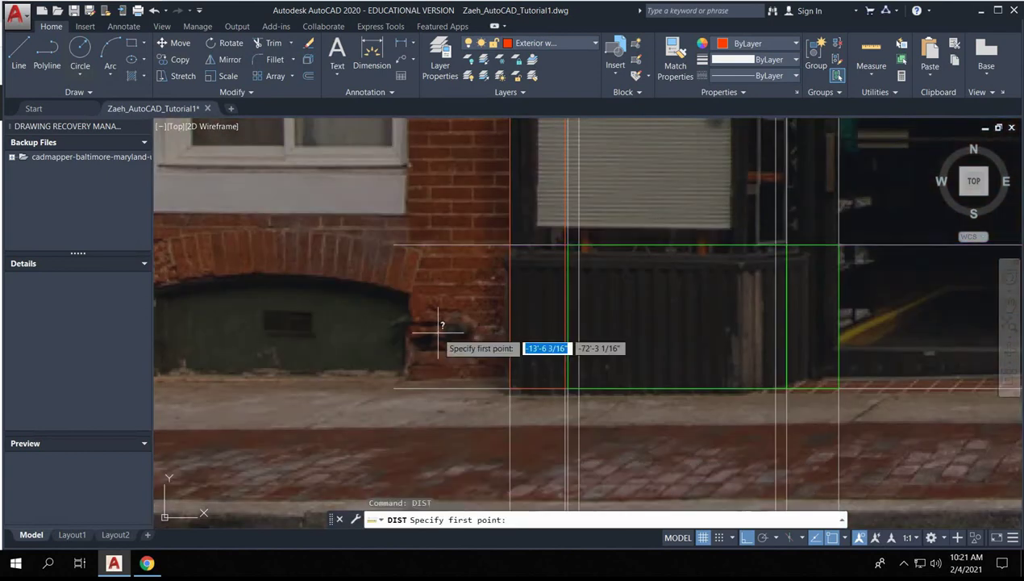
click(467, 388)
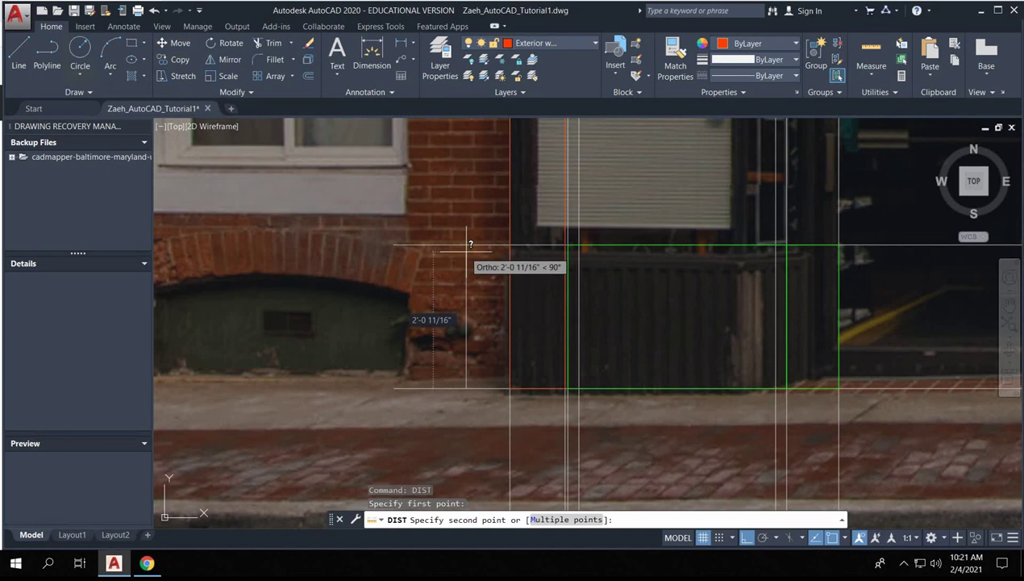
scroll(466, 244, down, 5)
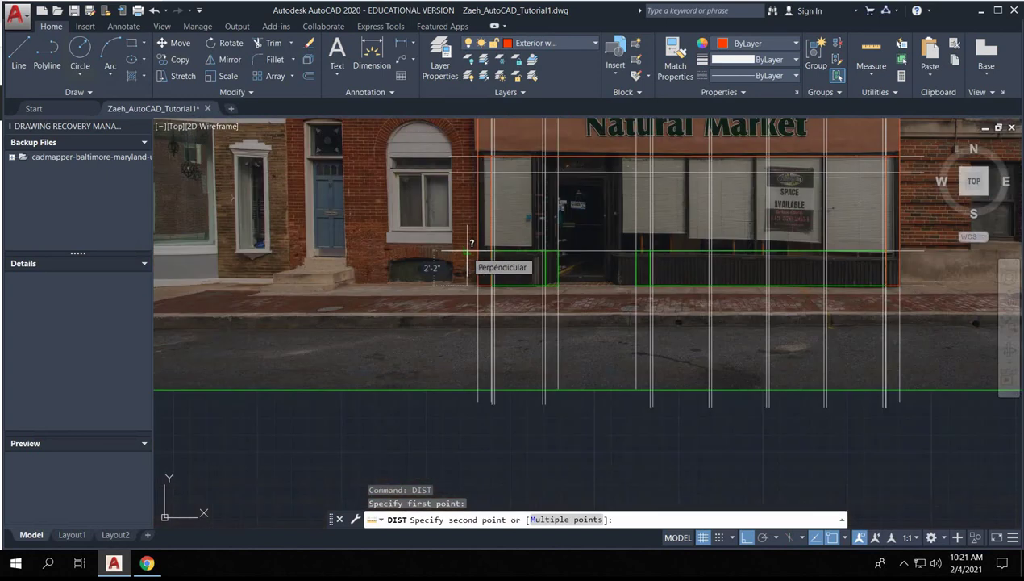
click(463, 250)
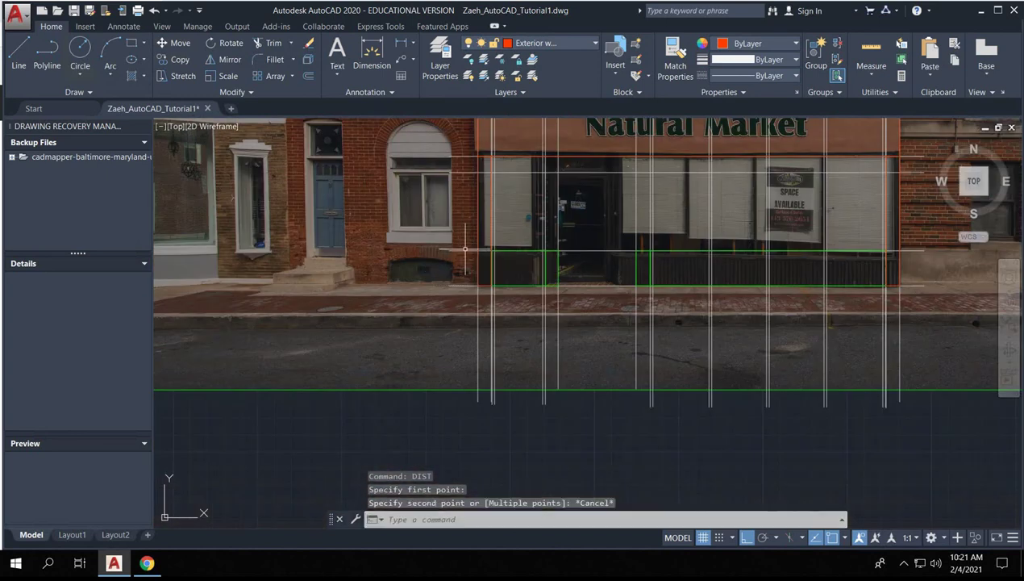
key(Return)
click(466, 250)
key(Escape)
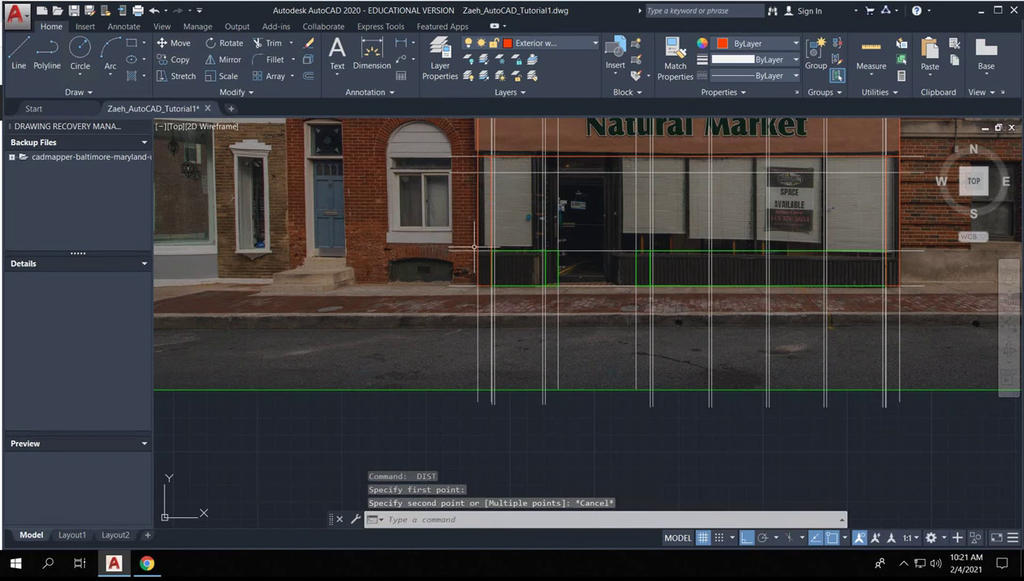
key(Return)
click(468, 286)
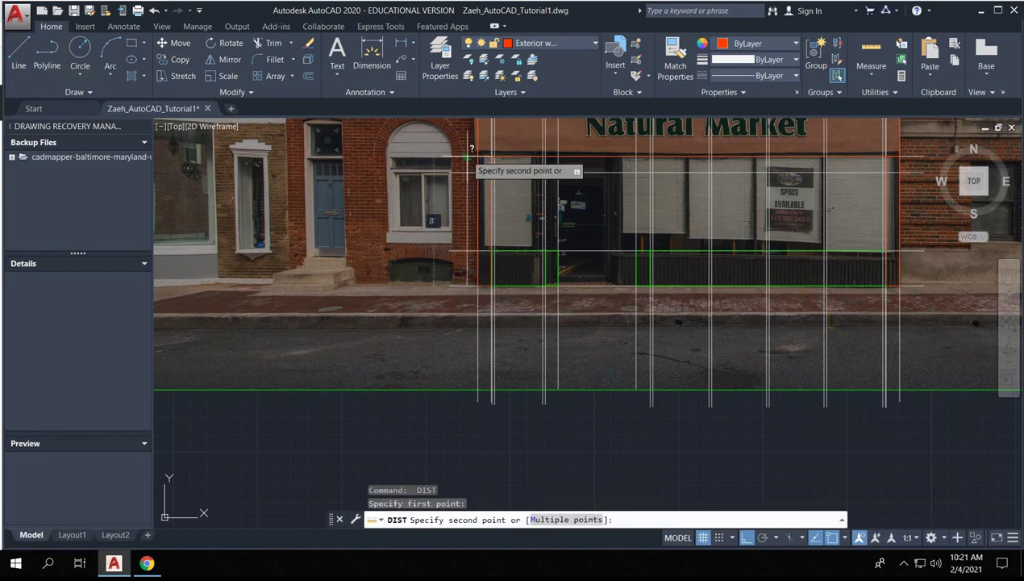
key(Escape)
key(Return)
click(466, 171)
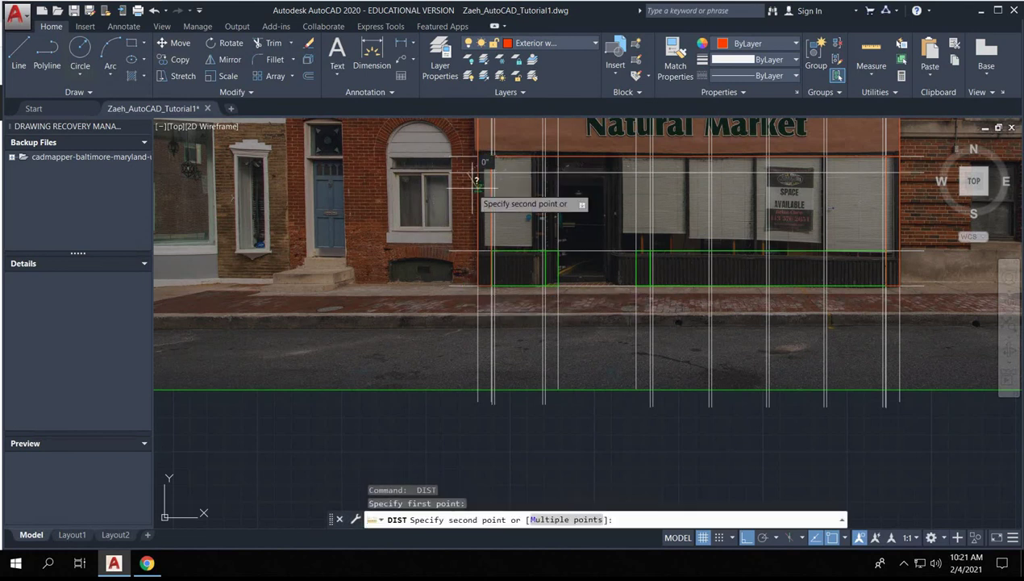
click(463, 278)
- Pan across the facade and begin another distance measurement, then cancel it
middle_drag(565, 259, 528, 355)
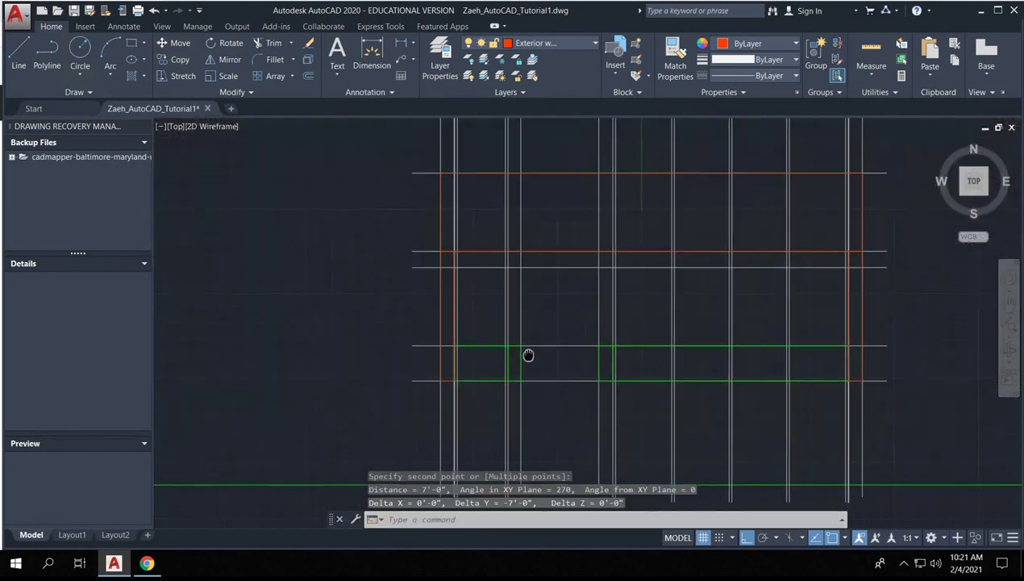
scroll(532, 310, up, 5)
key(Return)
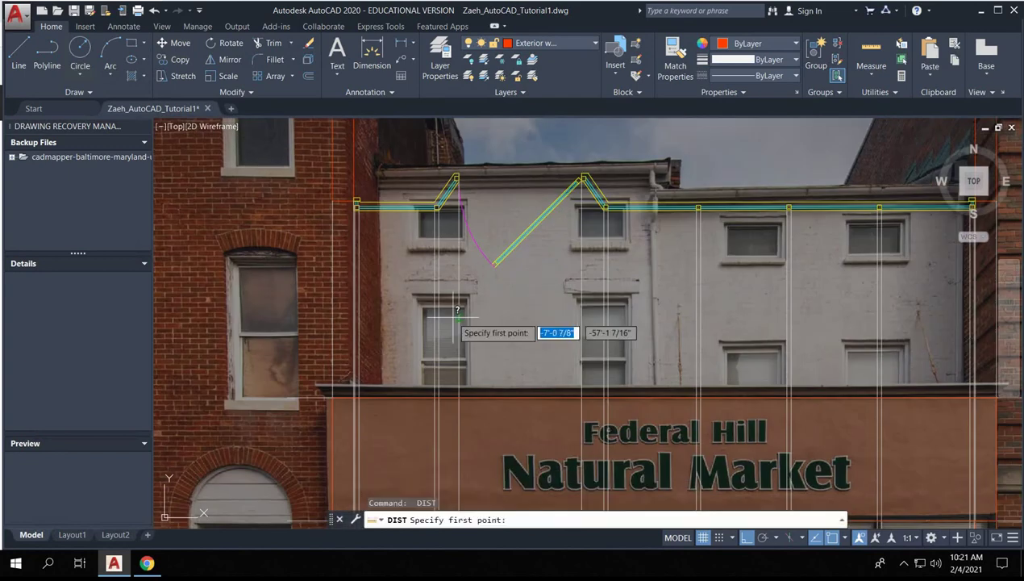
click(458, 317)
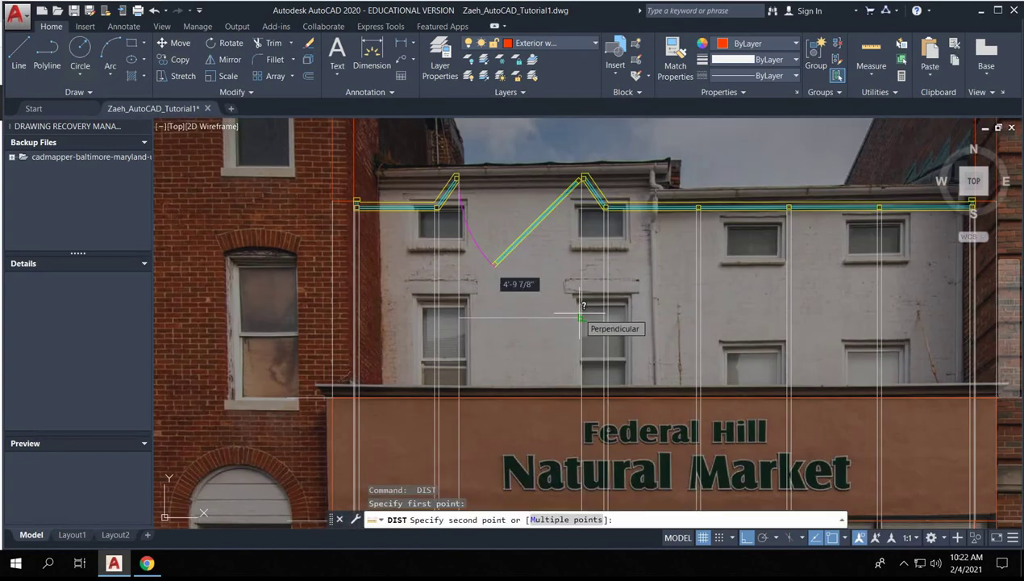
scroll(581, 316, down, 5)
key(Escape)
scroll(560, 288, up, 6)
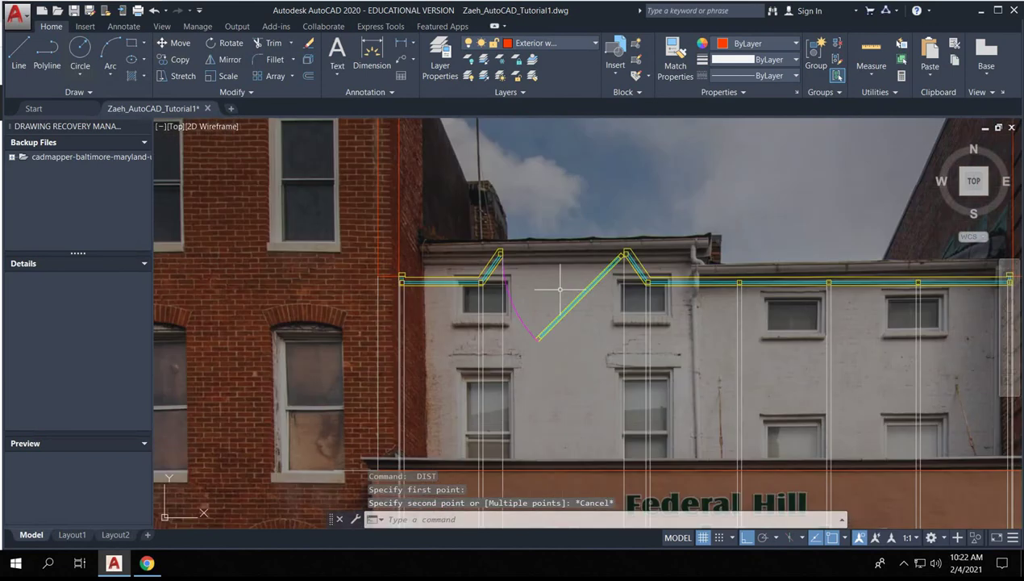
scroll(545, 343, down, 5)
scroll(546, 342, up, 7)
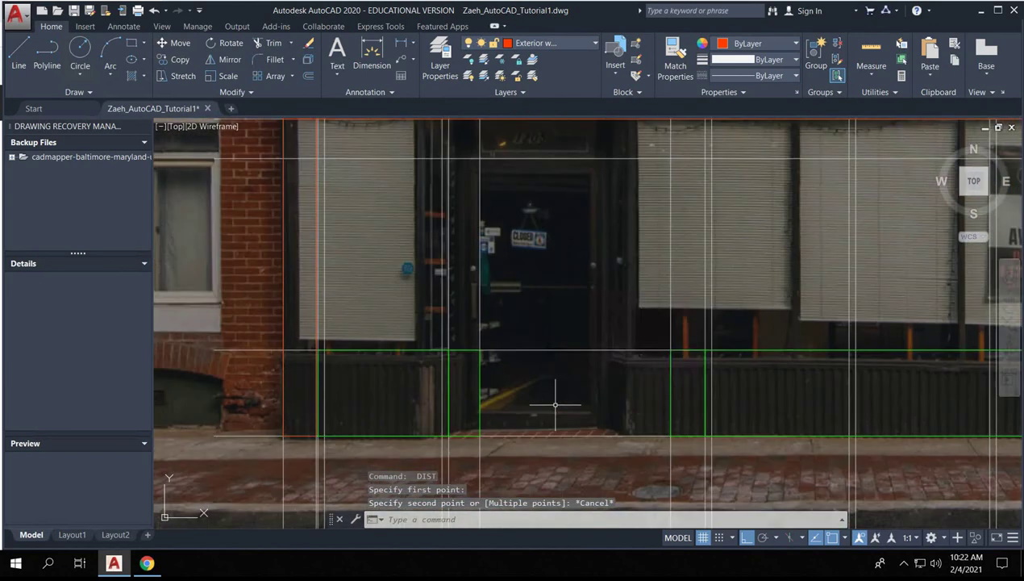
scroll(555, 311, down, 6)
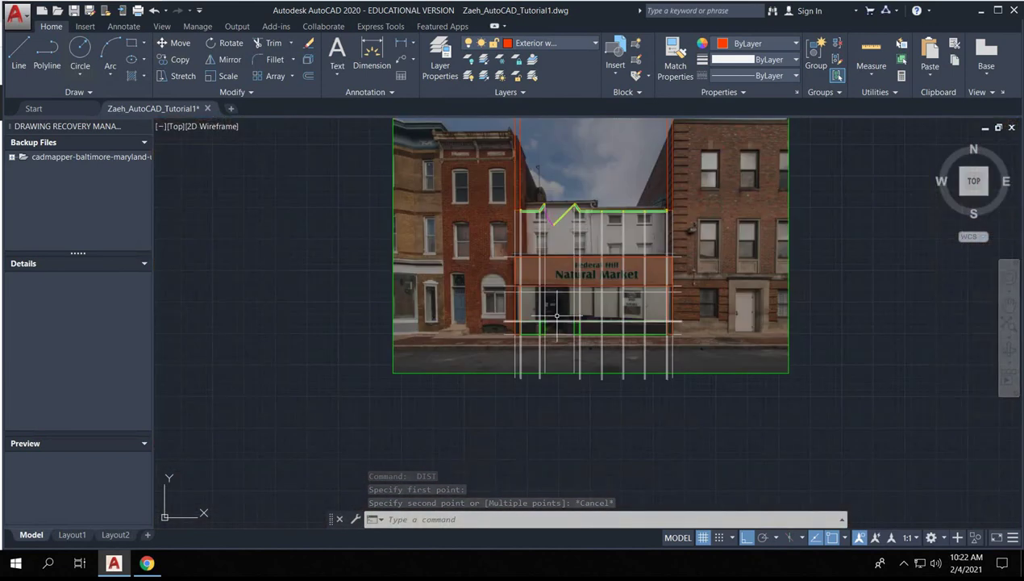
scroll(552, 326, up, 5)
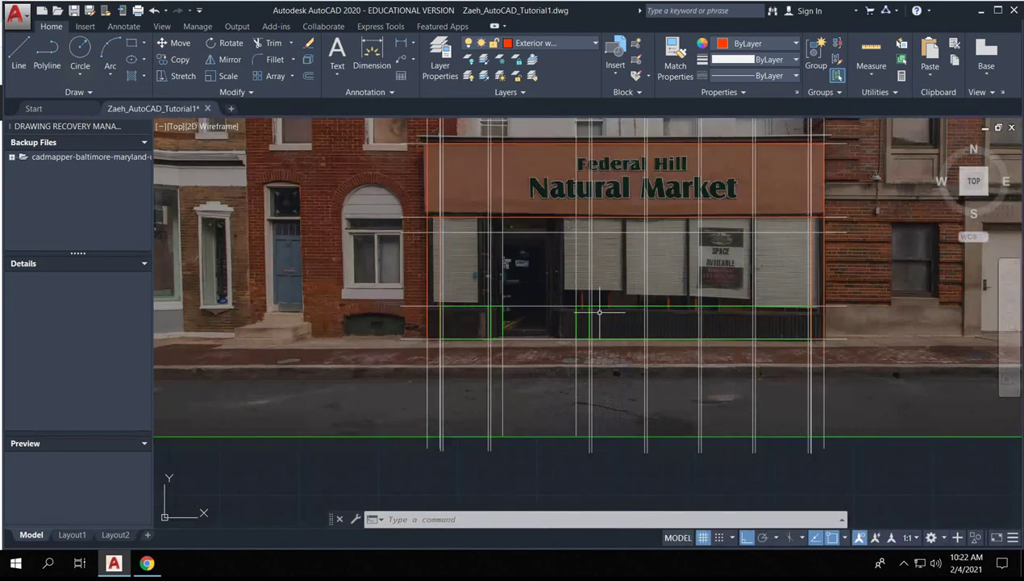
scroll(599, 312, down, 5)
scroll(598, 301, up, 5)
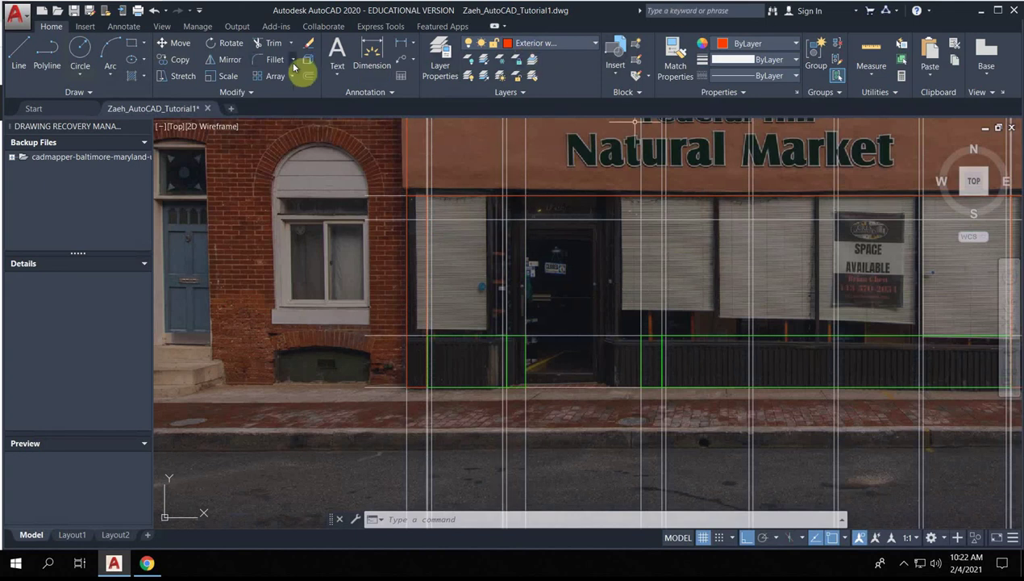
- Switch to the Storefront layer and outline the entrance door with a rectangle
click(560, 47)
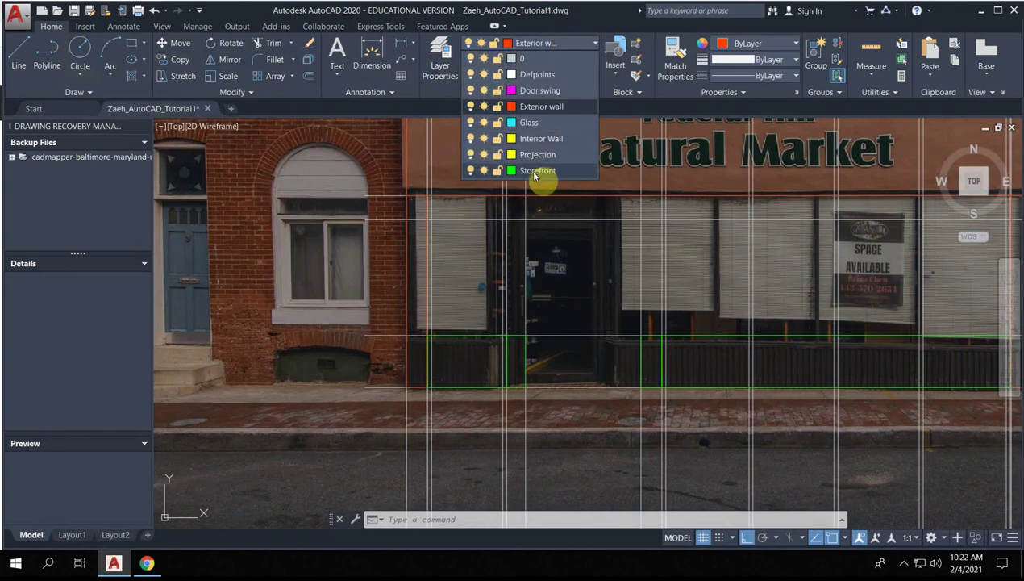
click(541, 179)
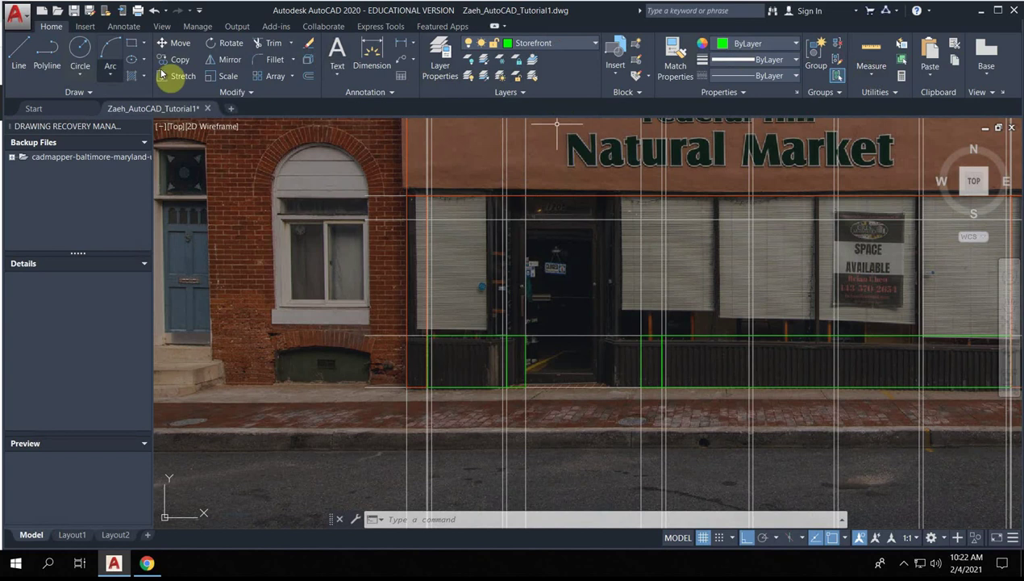
click(133, 46)
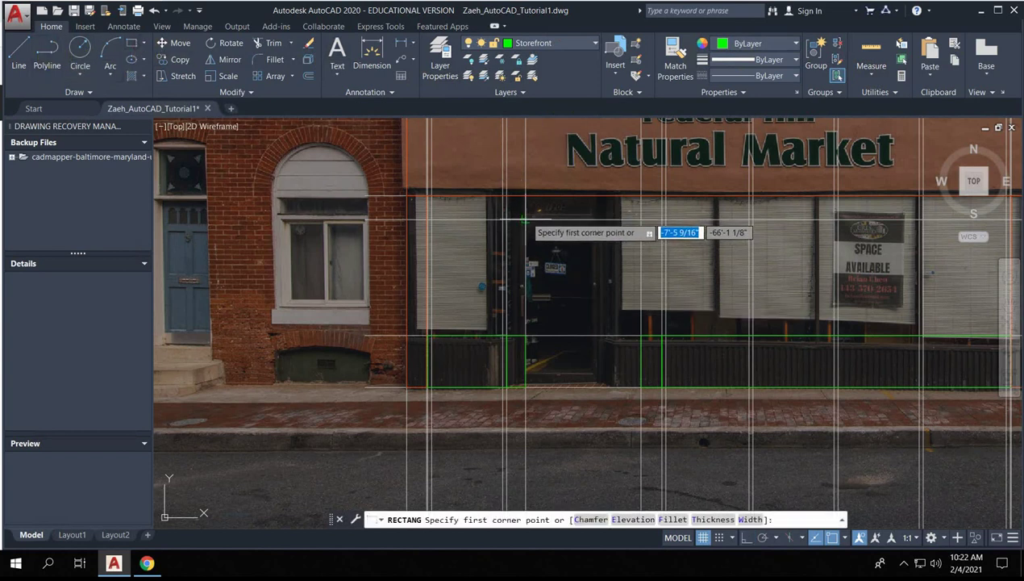
click(526, 218)
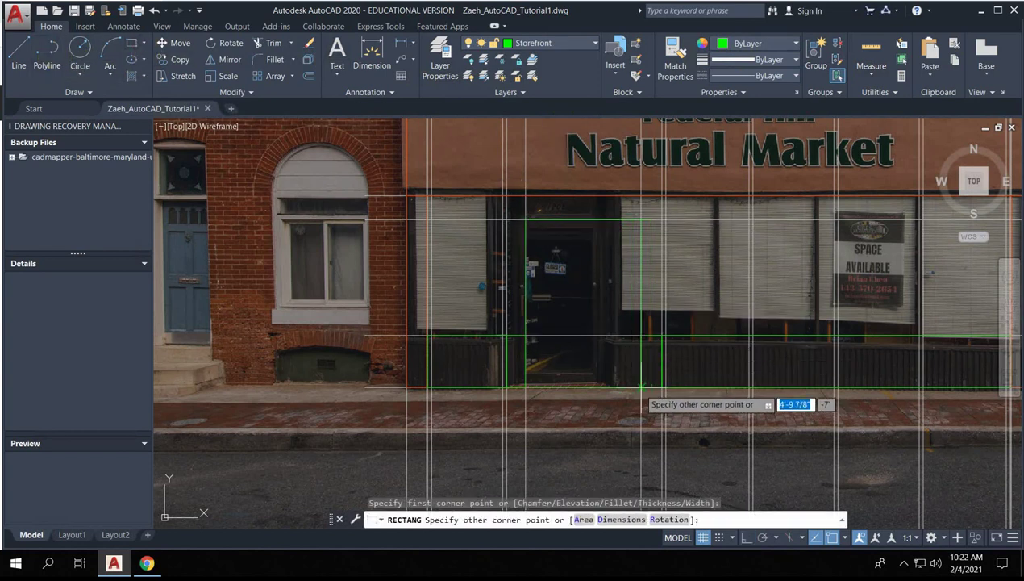
click(641, 388)
- Draw the transom rectangle from the door's top corner up to the header line
scroll(539, 214, up, 2)
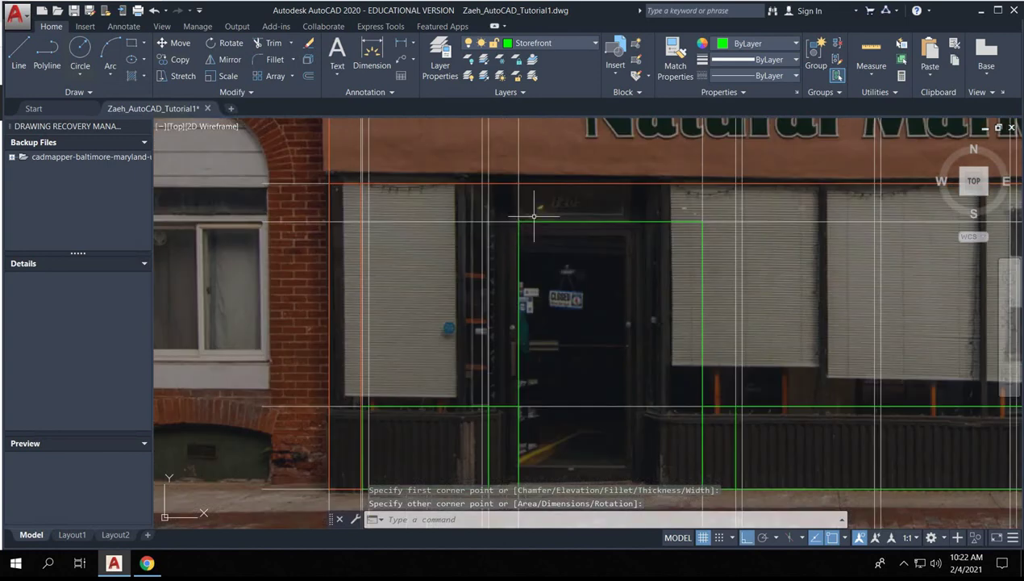
key(Return)
click(519, 221)
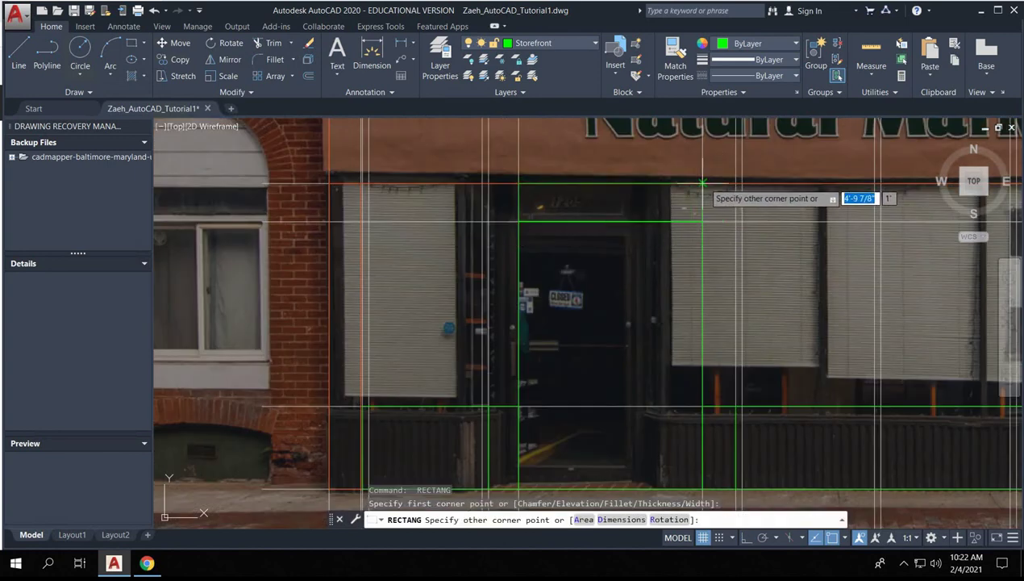
click(703, 183)
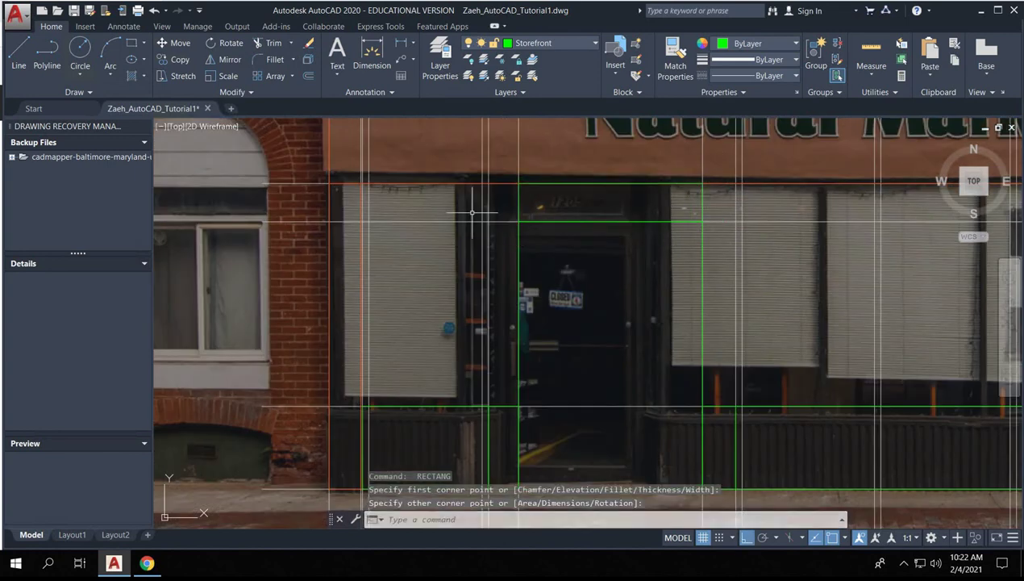
scroll(471, 215, down, 2)
scroll(414, 335, up, 2)
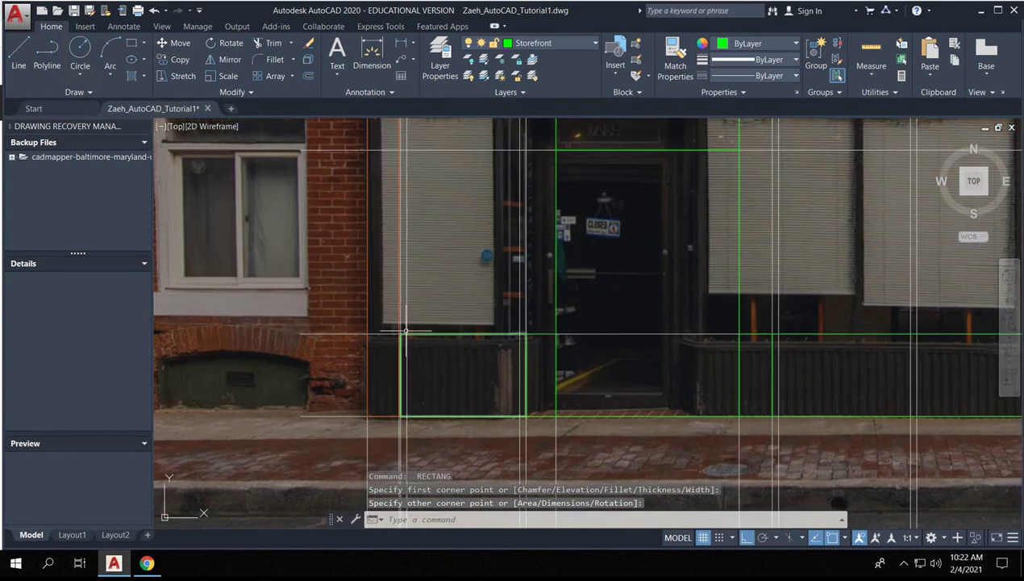
- Pan toward the arched window and sign, then start another rectangle with REC
middle_drag(447, 283, 471, 332)
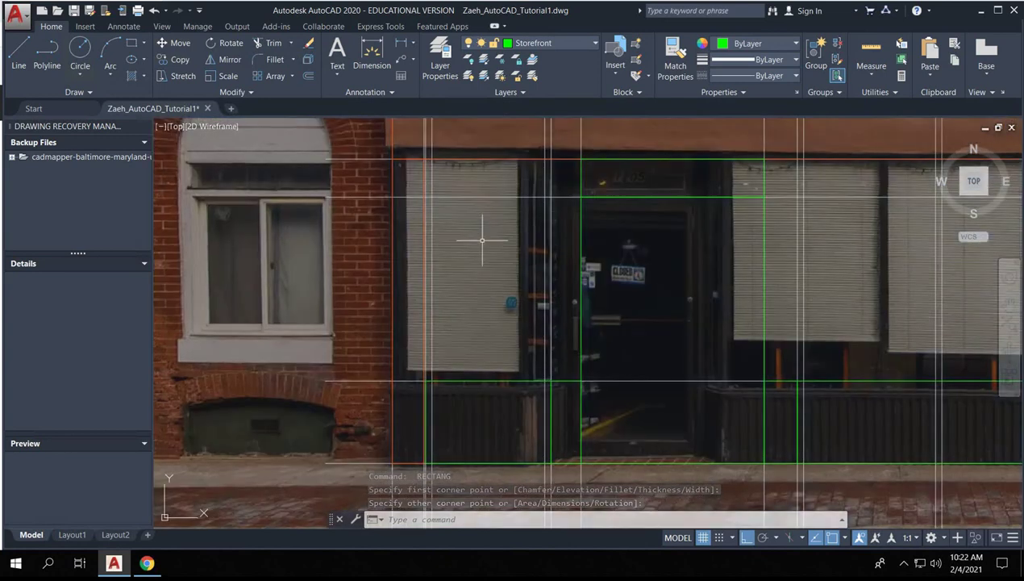
middle_drag(485, 238, 494, 288)
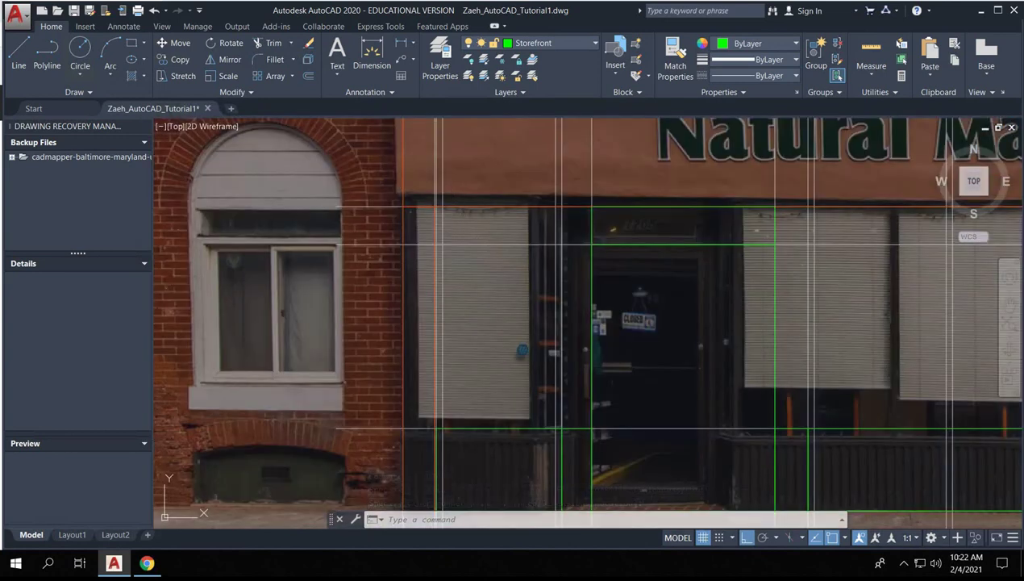
text(rec)
key(Return)
- Draw the cornice line profile from the left window head to the door frame, including a 2-inch rise
click(19, 53)
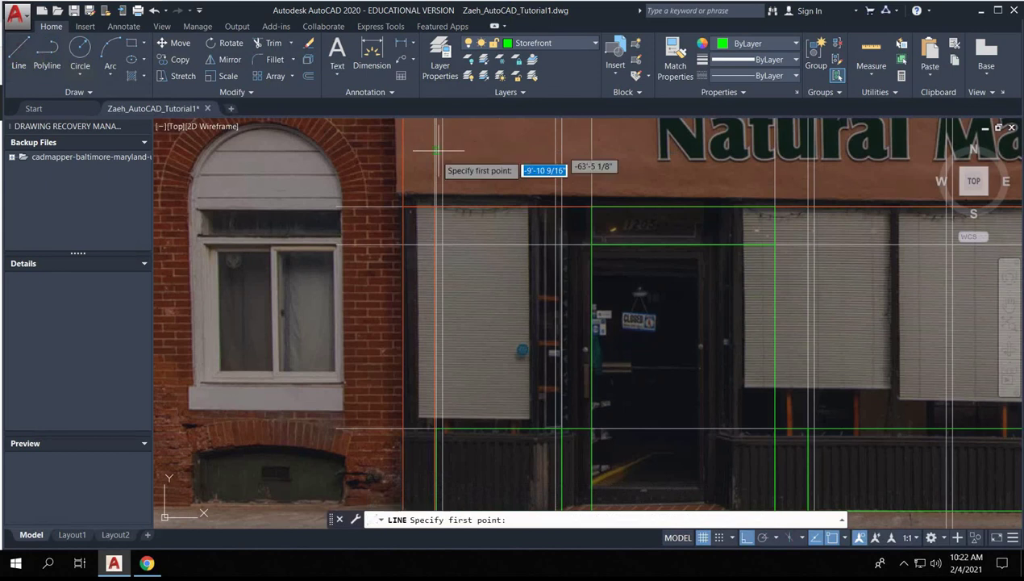
scroll(431, 234, up, 3)
click(413, 239)
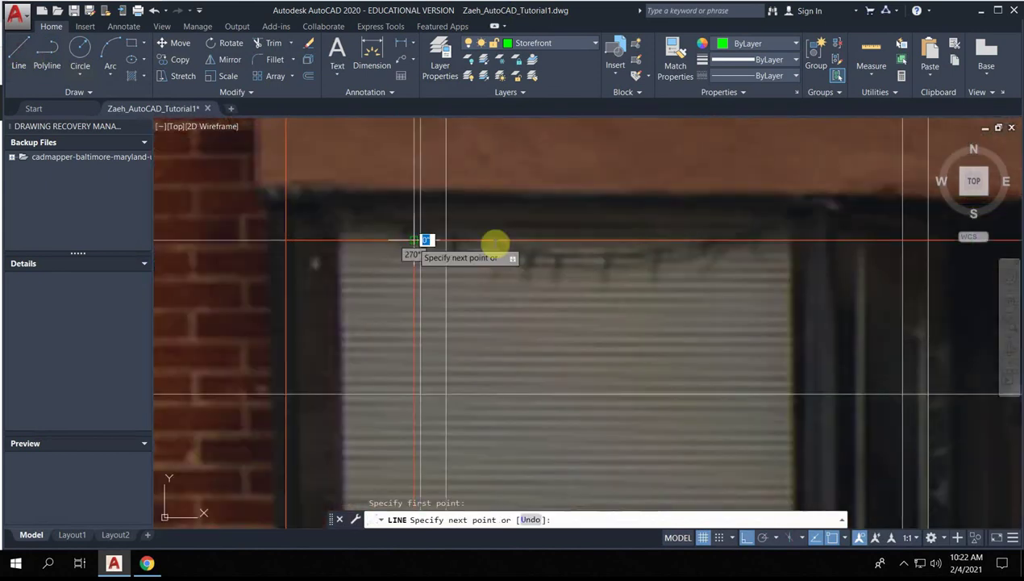
scroll(483, 240, down, 5)
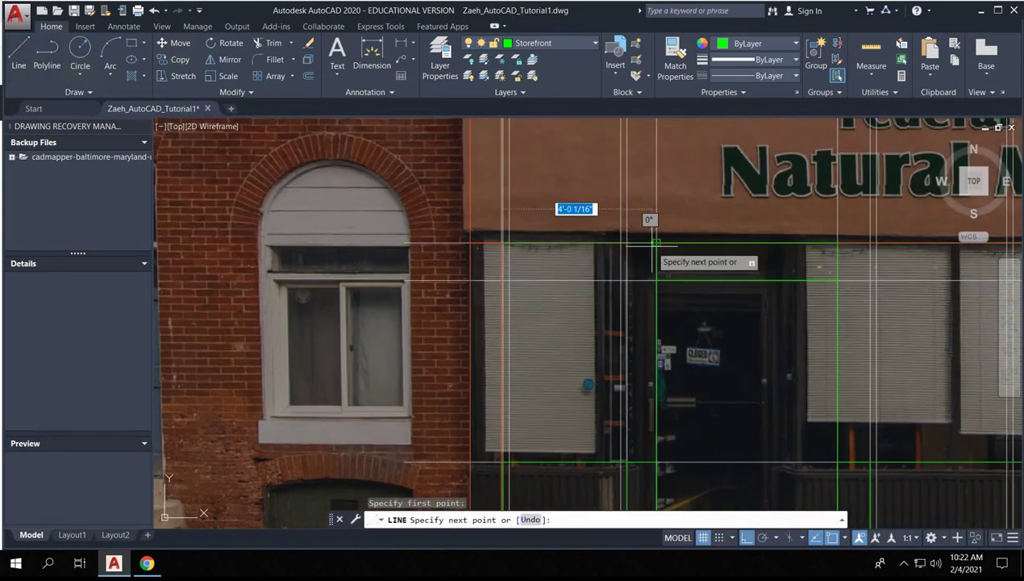
scroll(649, 233, up, 3)
scroll(654, 222, down, 3)
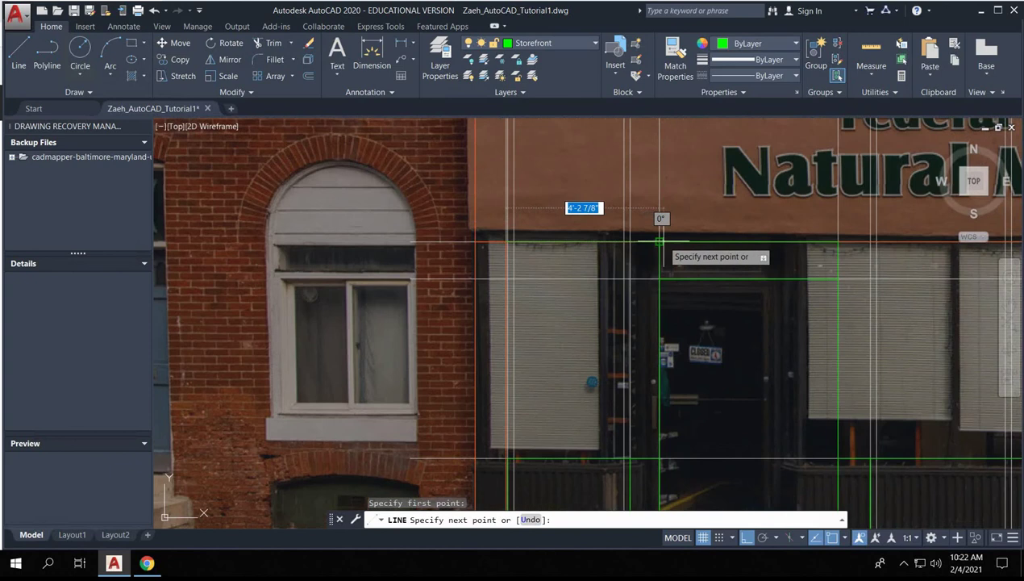
click(662, 242)
scroll(662, 257, up, 3)
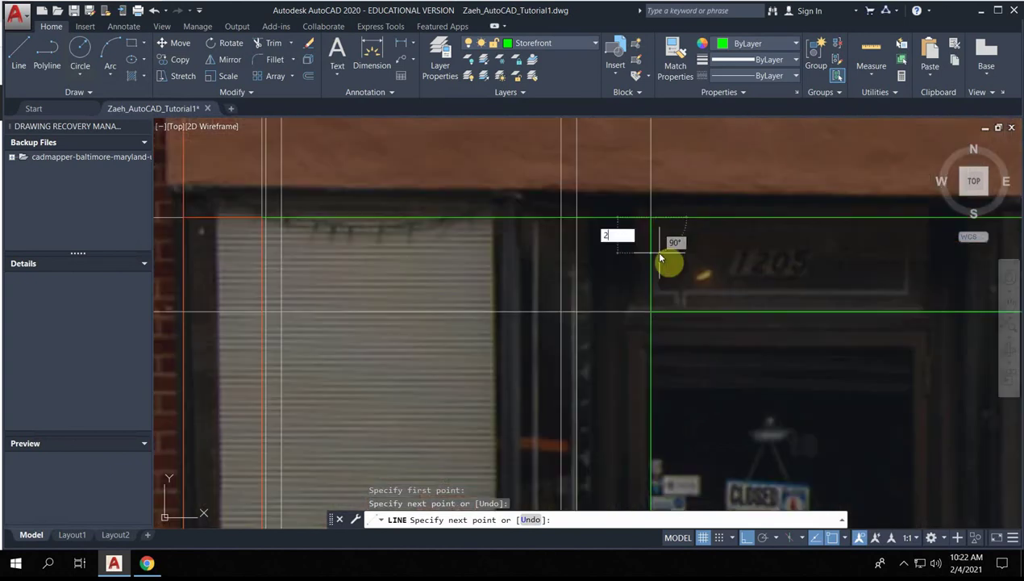
text(2)
key(Return)
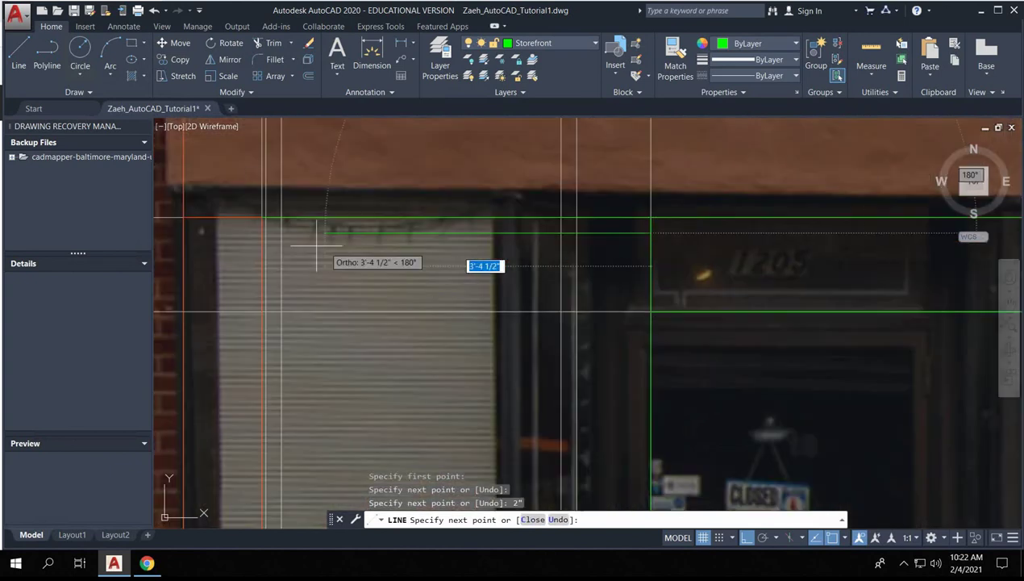
click(263, 234)
click(265, 218)
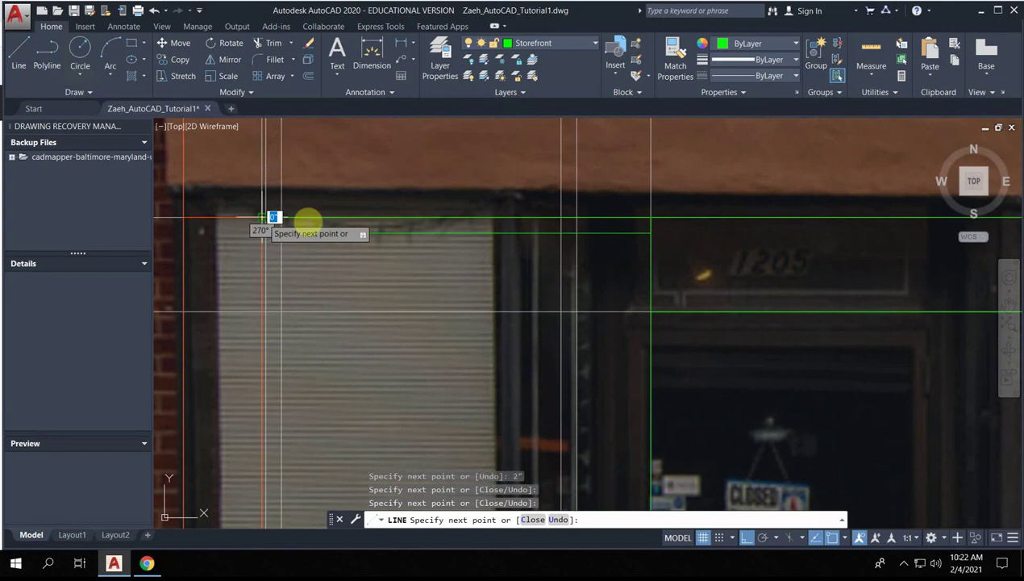
key(Return)
- Attempt an arc at the left window head, then cancel it
middle_drag(301, 265, 459, 199)
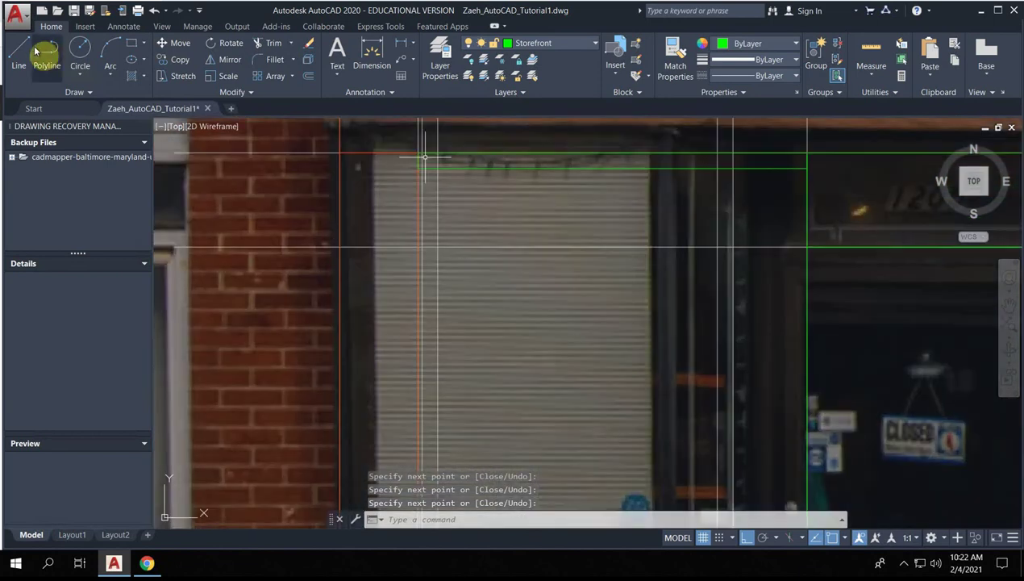
click(121, 50)
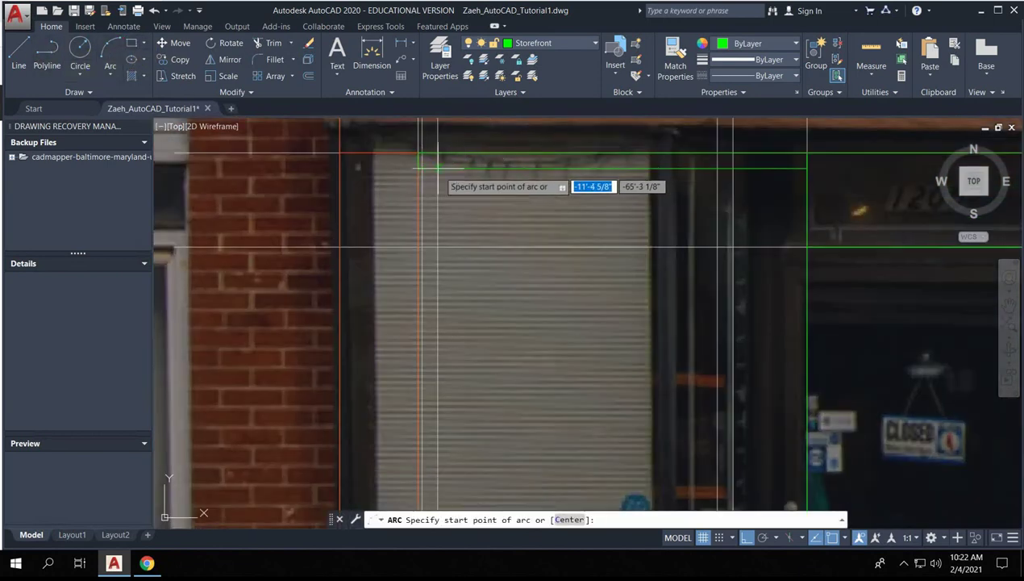
click(446, 166)
scroll(427, 387, down, 3)
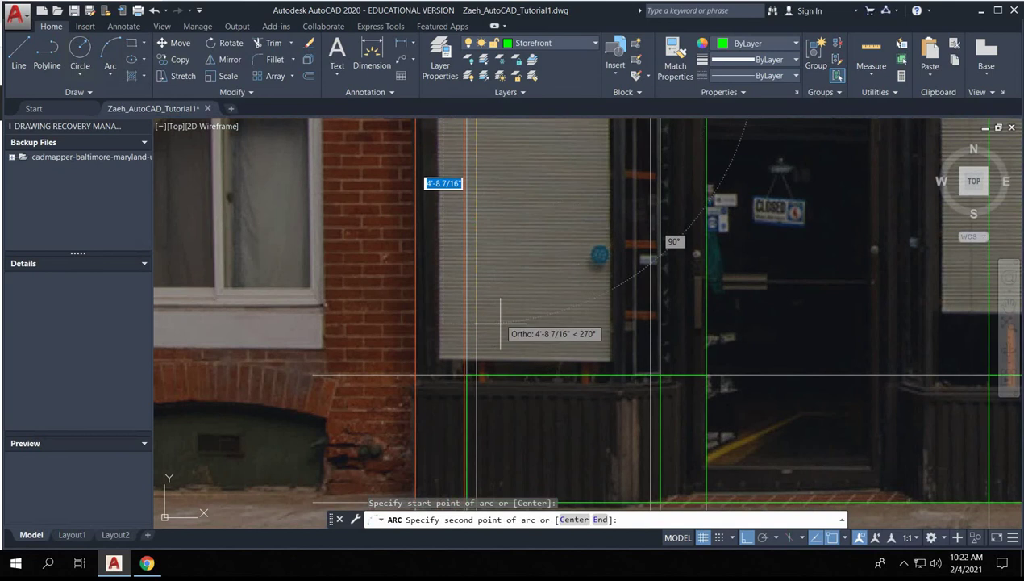
click(466, 377)
key(Escape)
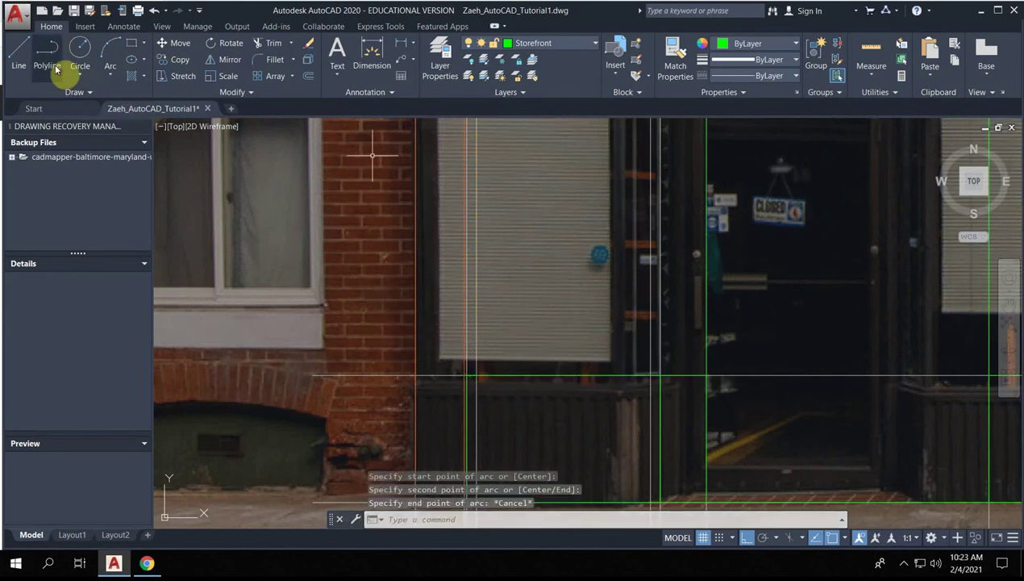
- Trace rectangles for the left window frame, a strip to sidewalk level, and a thin header mullion
click(134, 43)
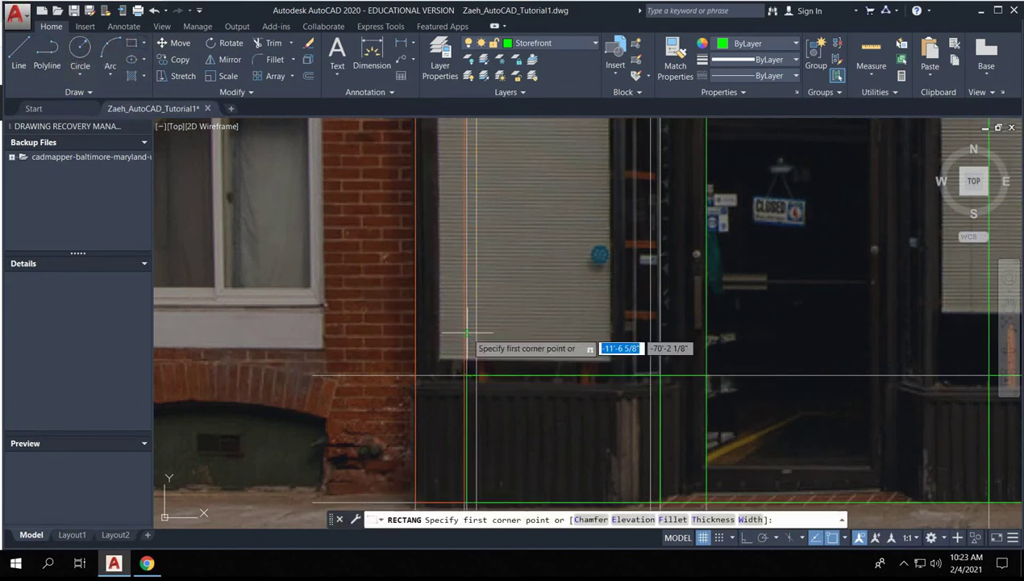
click(484, 377)
middle_drag(485, 234, 467, 382)
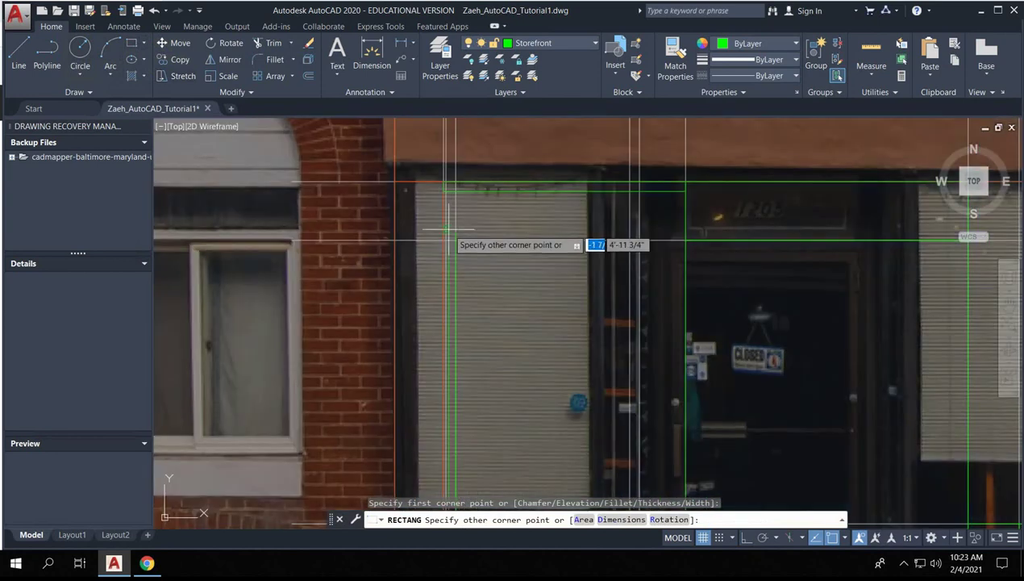
click(443, 191)
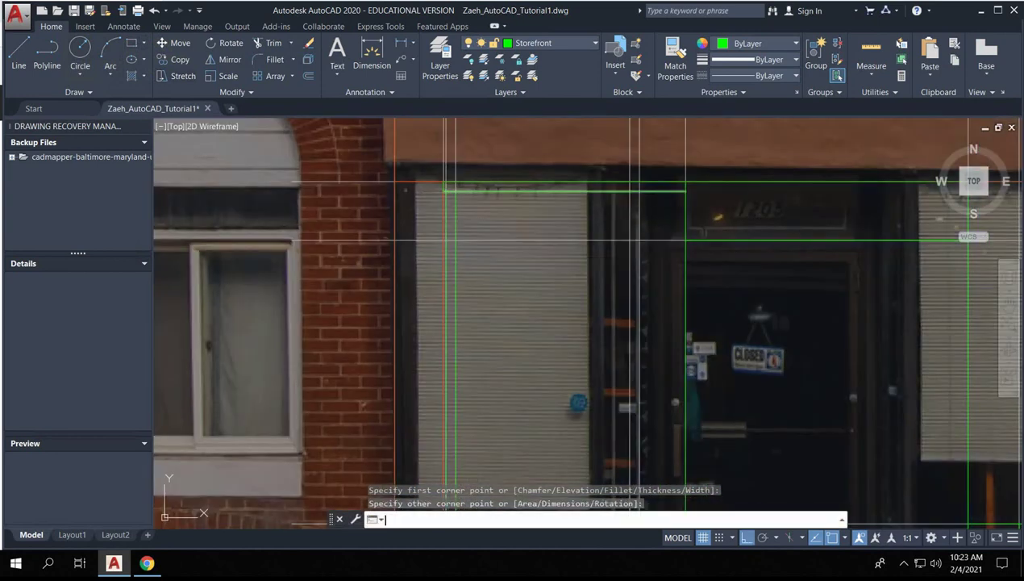
key(Return)
click(619, 193)
middle_drag(645, 453, 634, 234)
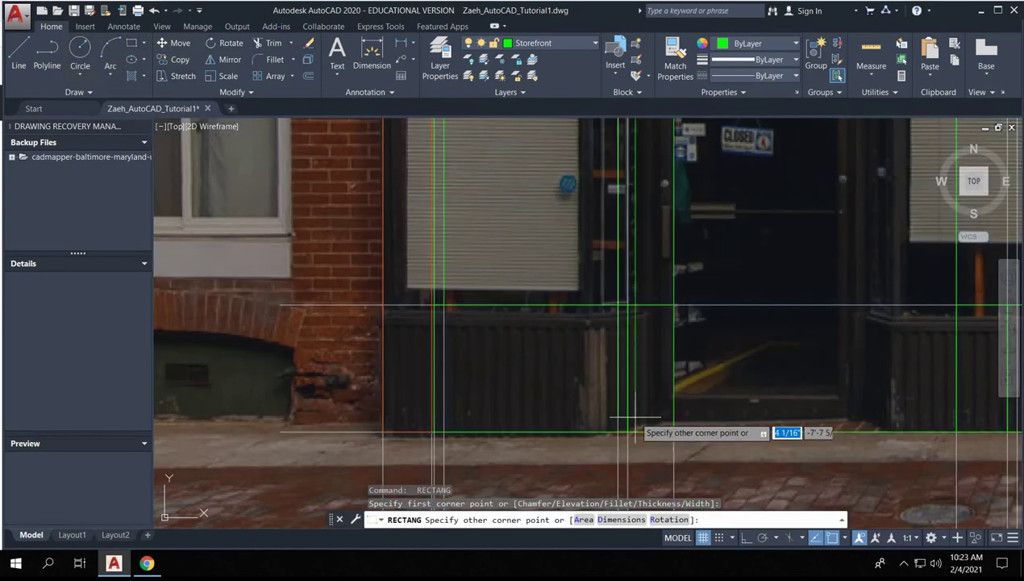
click(626, 304)
middle_drag(751, 336, 528, 345)
key(Return)
click(645, 336)
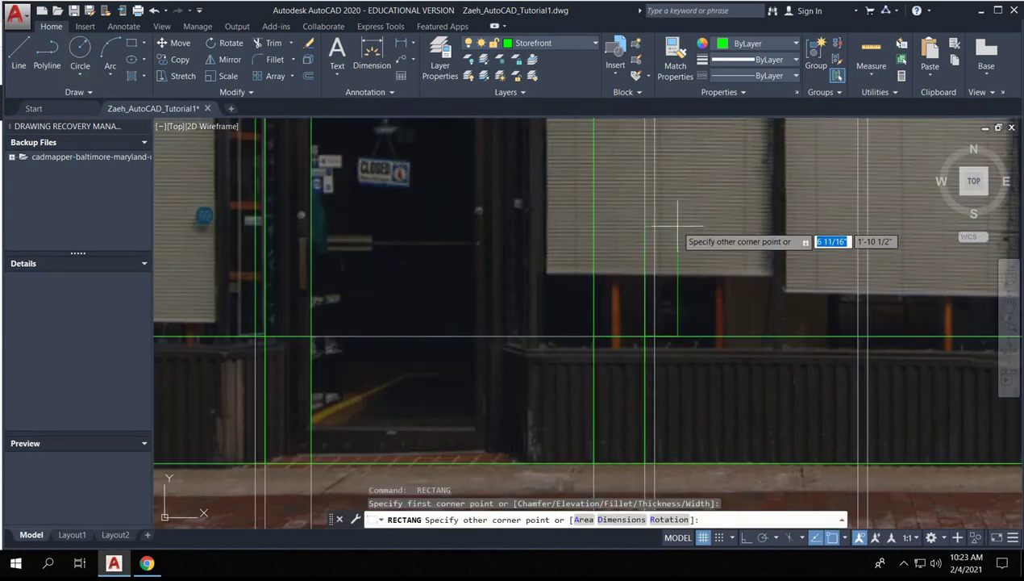
middle_drag(674, 230, 676, 446)
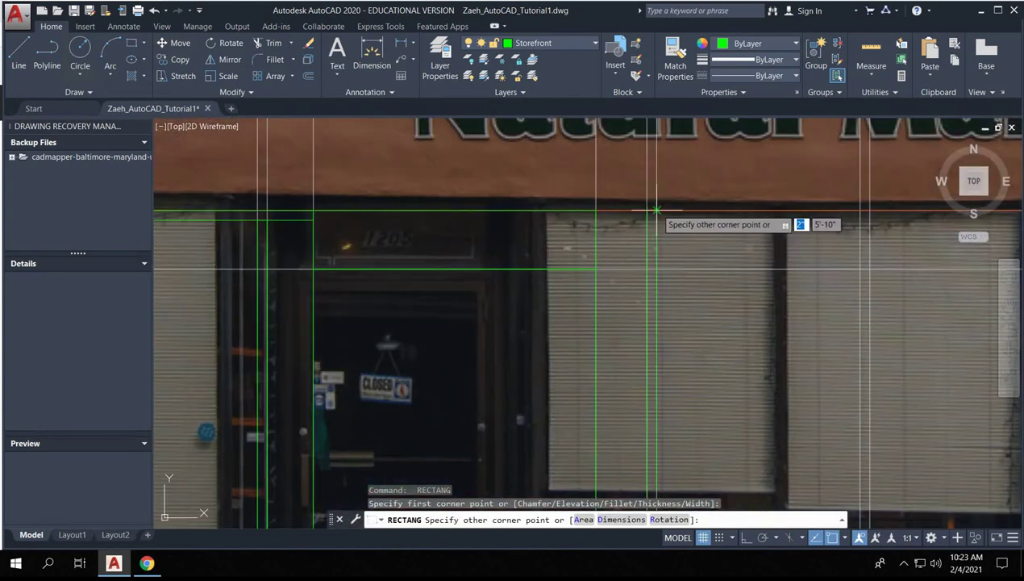
click(656, 211)
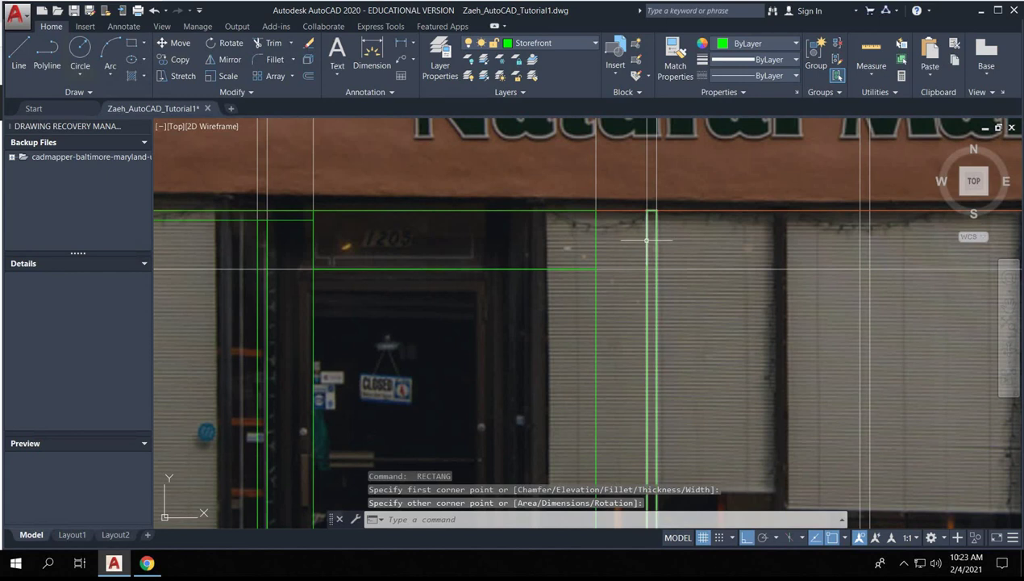
- Select the thin mullion rectangle, then clear the selection and view the whole storefront
click(646, 239)
scroll(658, 210, up, 6)
mouse_move(635, 226)
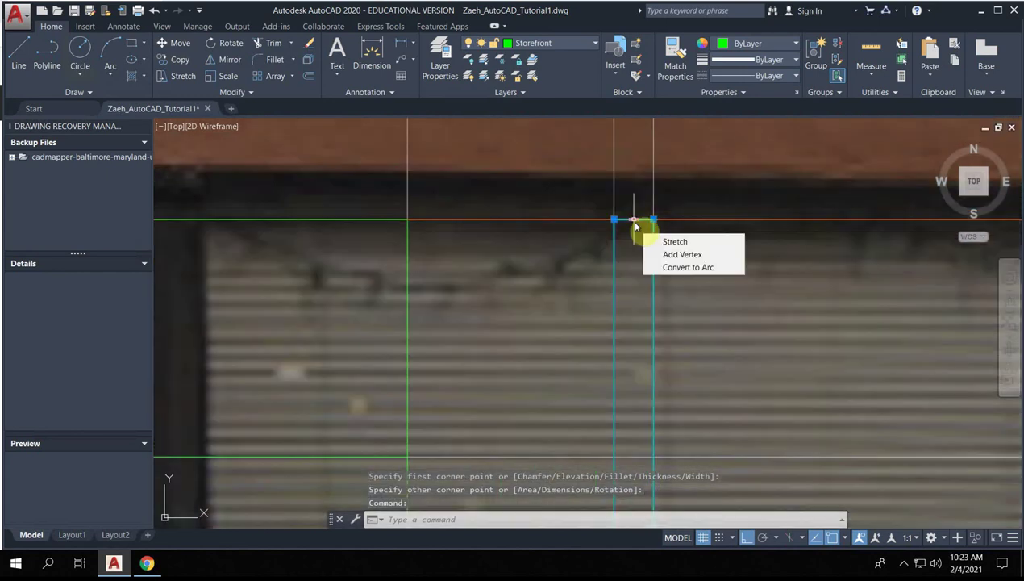
scroll(579, 319, down, 5)
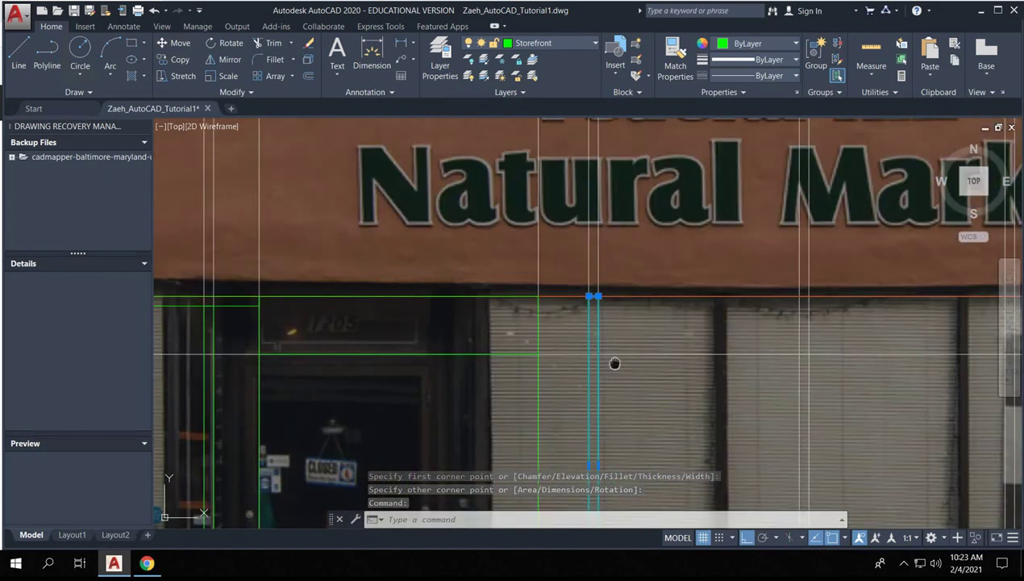
middle_drag(615, 364, 567, 240)
key(Escape)
- Window-select the top cornice line pieces above the left window and door
scroll(283, 211, down, 3)
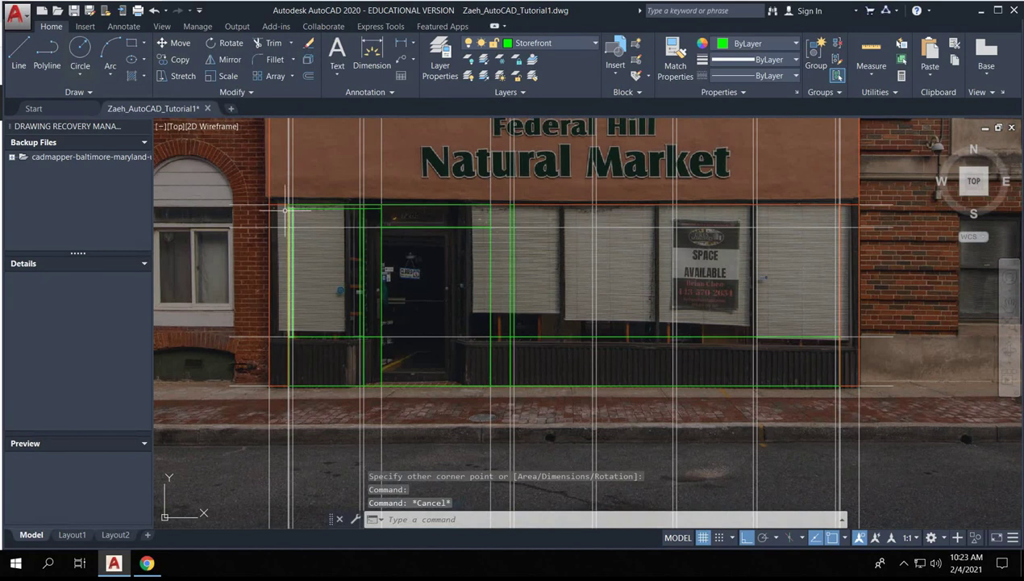
click(307, 208)
scroll(305, 206, up, 8)
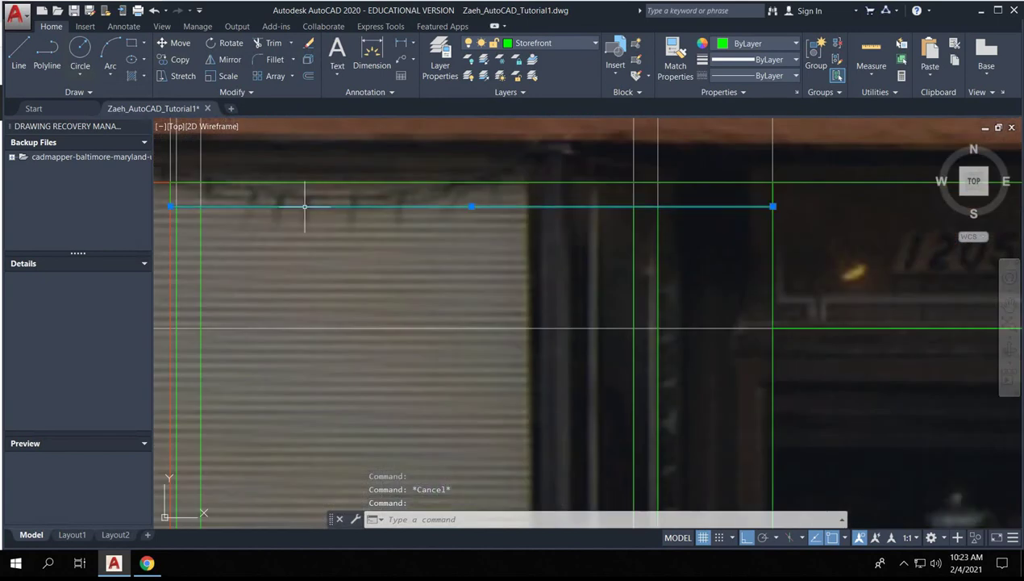
scroll(172, 171, down, 3)
click(165, 165)
click(472, 194)
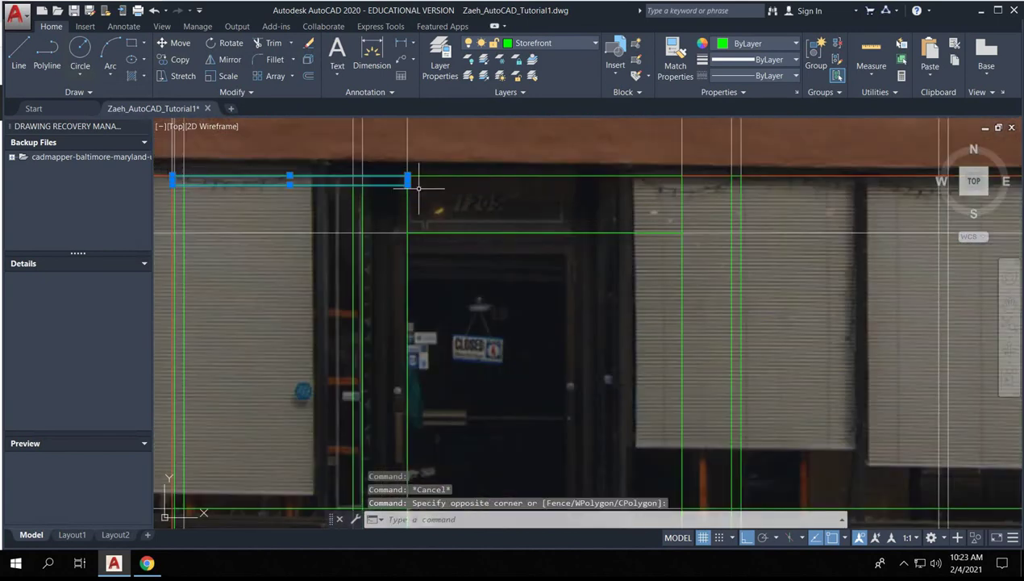
- Join the selected top line pieces into one polyline with J, abandoning a first copy attempt
text(j)
key(Return)
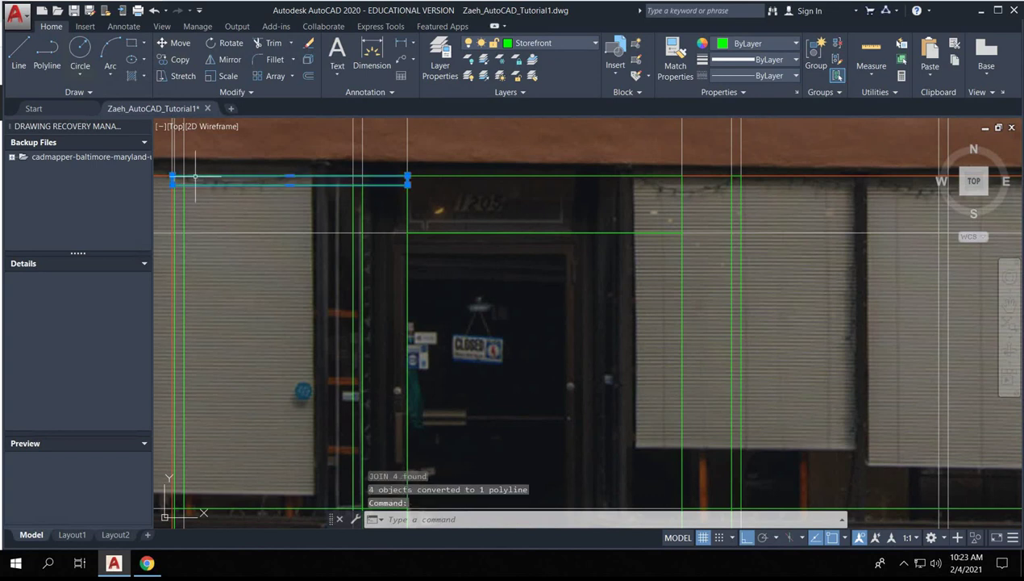
text(co)
key(Return)
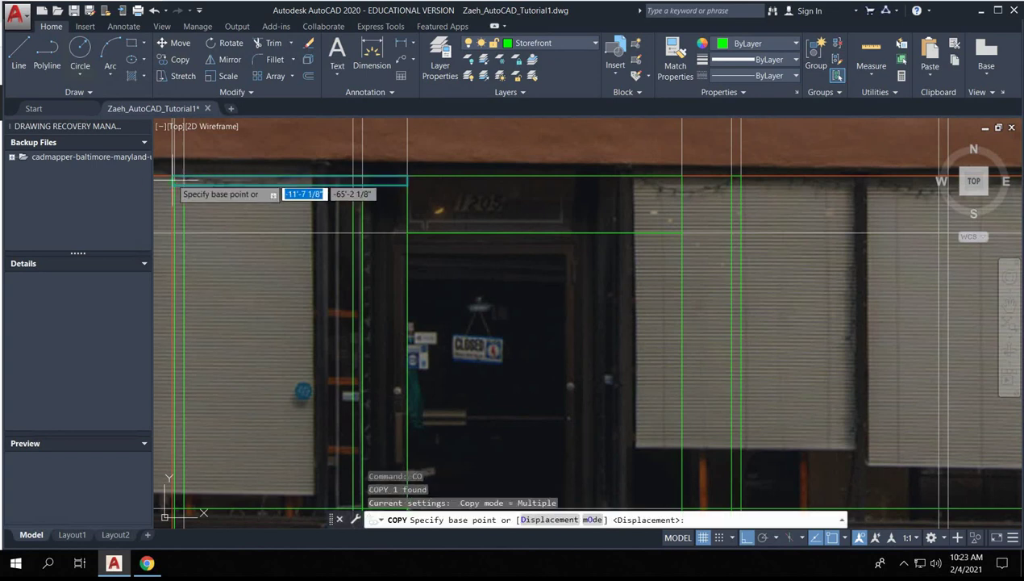
click(174, 176)
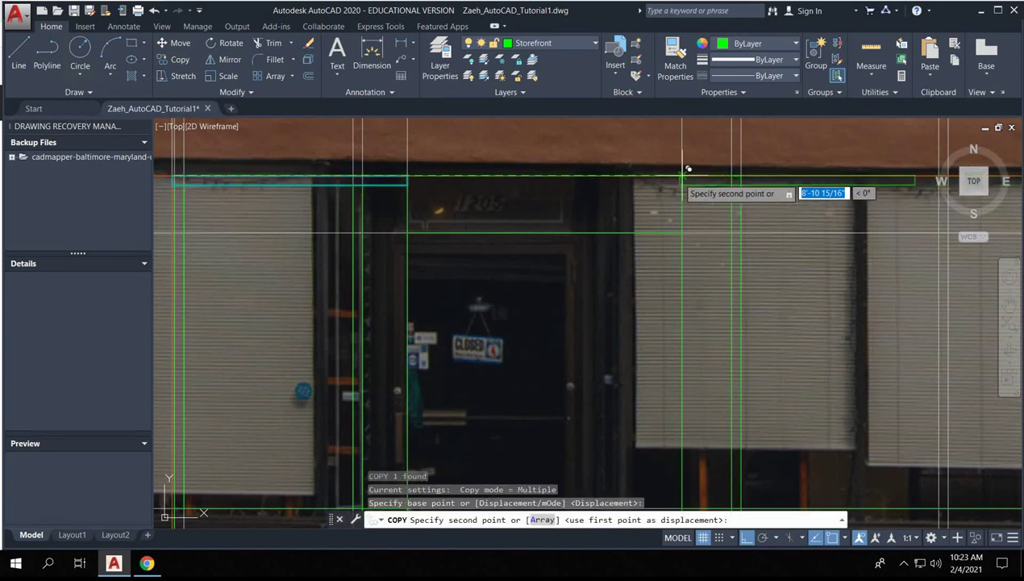
scroll(684, 172, up, 4)
key(Escape)
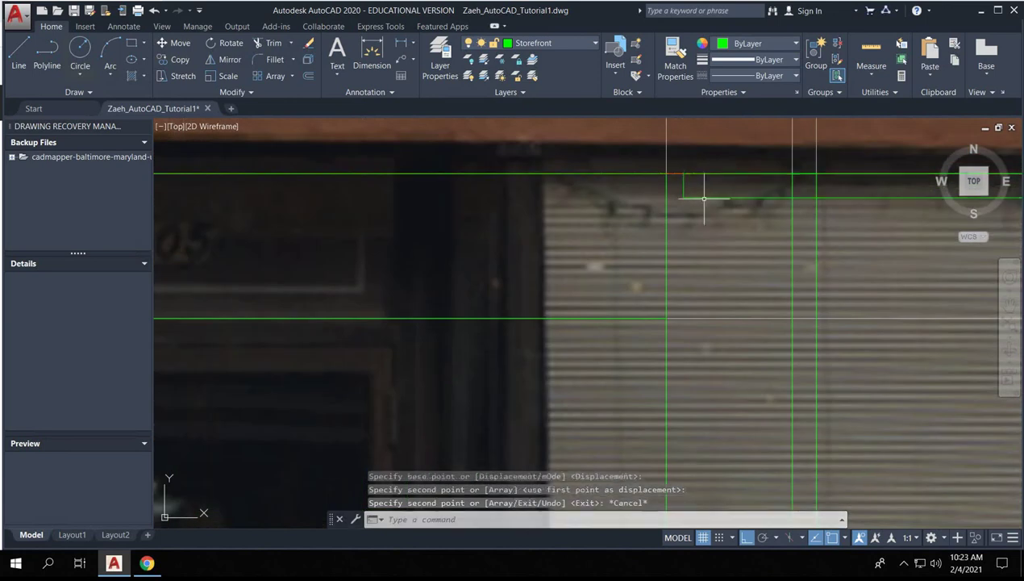
- Copy the joined top polyline just below the original, then delete that misplaced copy
click(685, 194)
click(682, 184)
key(Return)
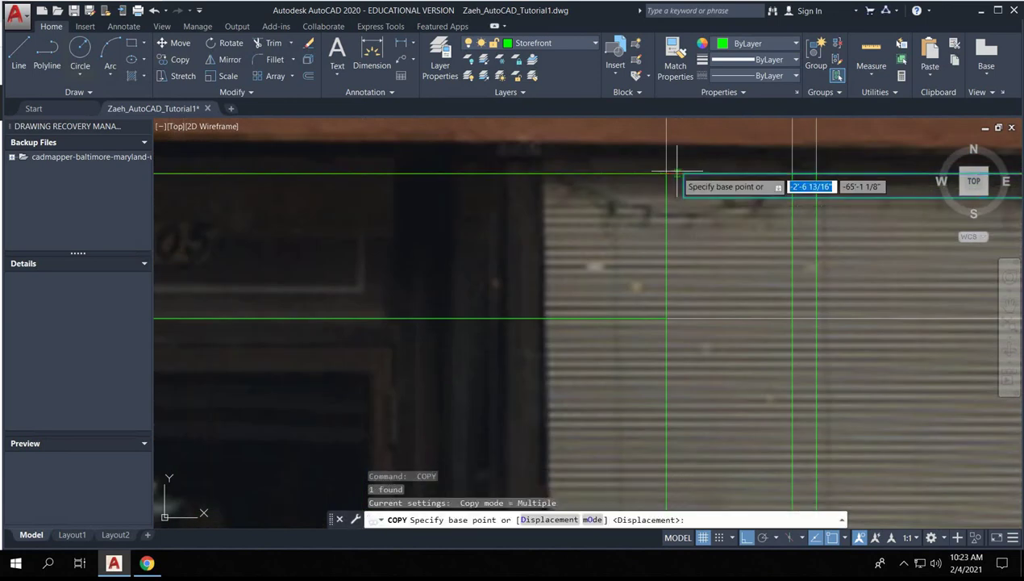
click(684, 172)
click(696, 194)
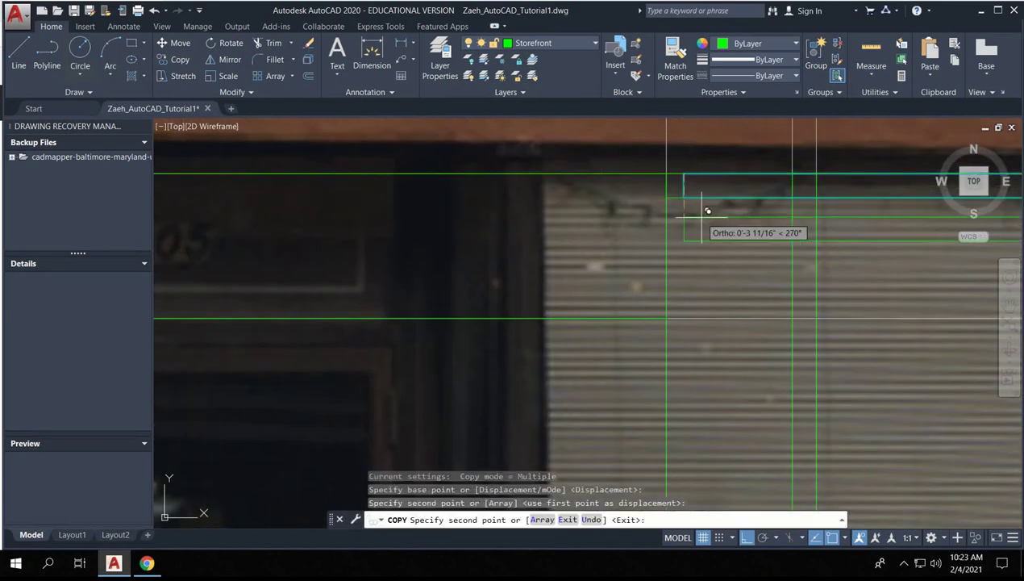
key(Escape)
click(695, 197)
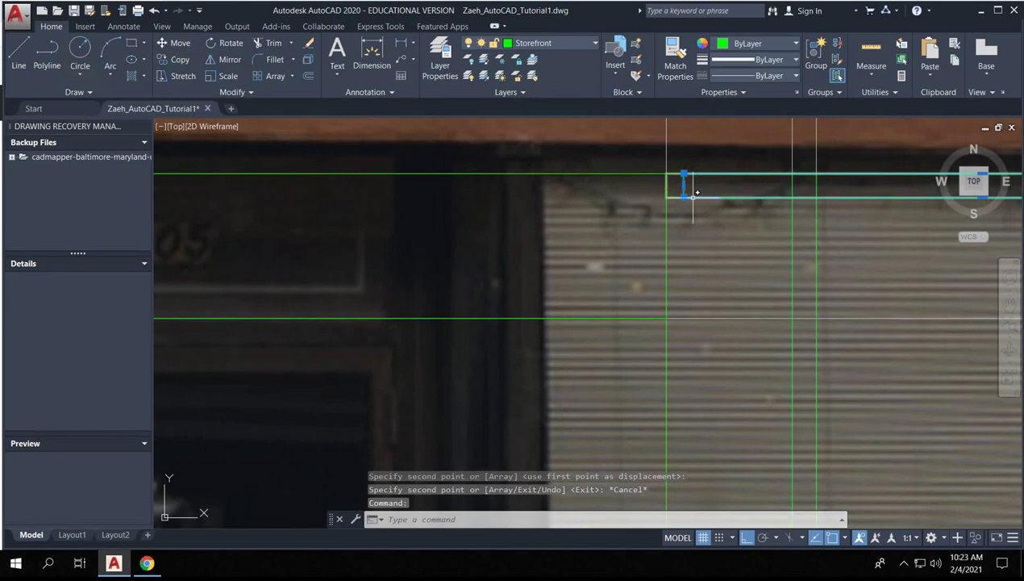
key(Delete)
scroll(694, 195, down, 5)
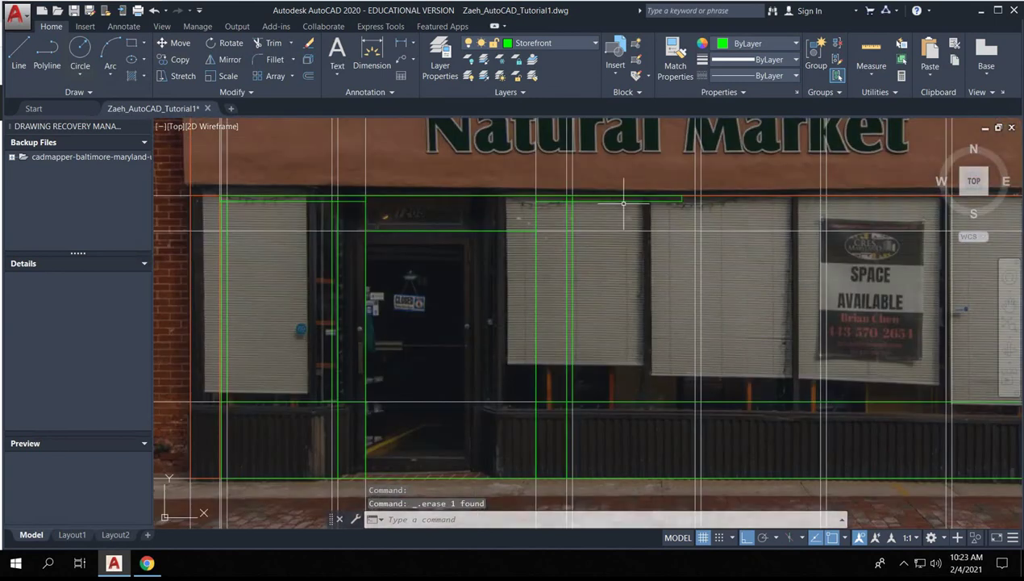
scroll(677, 202, up, 8)
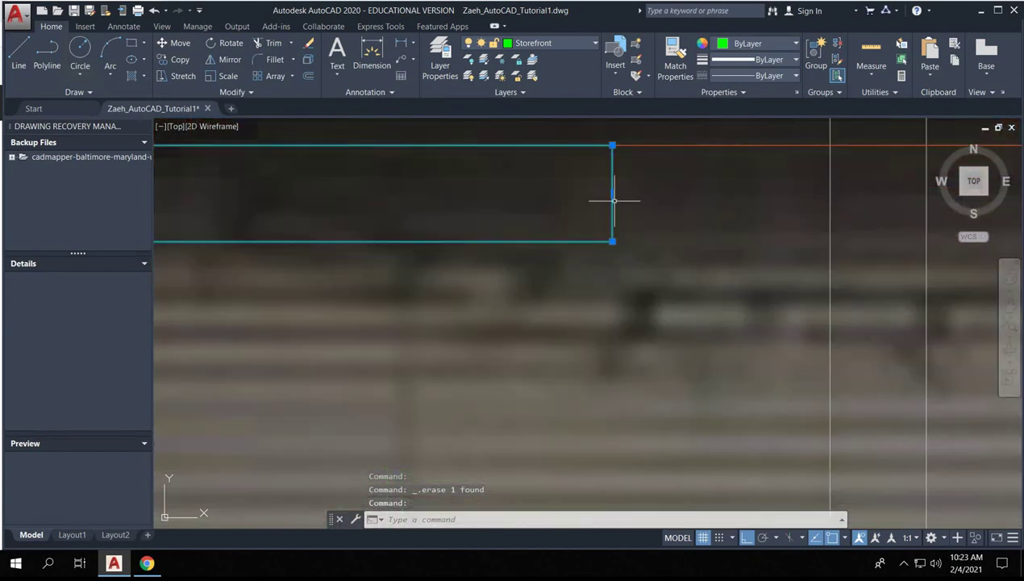
- Start stretching the cornice polyline's right end, then cancel without changes
click(612, 193)
scroll(648, 202, down, 10)
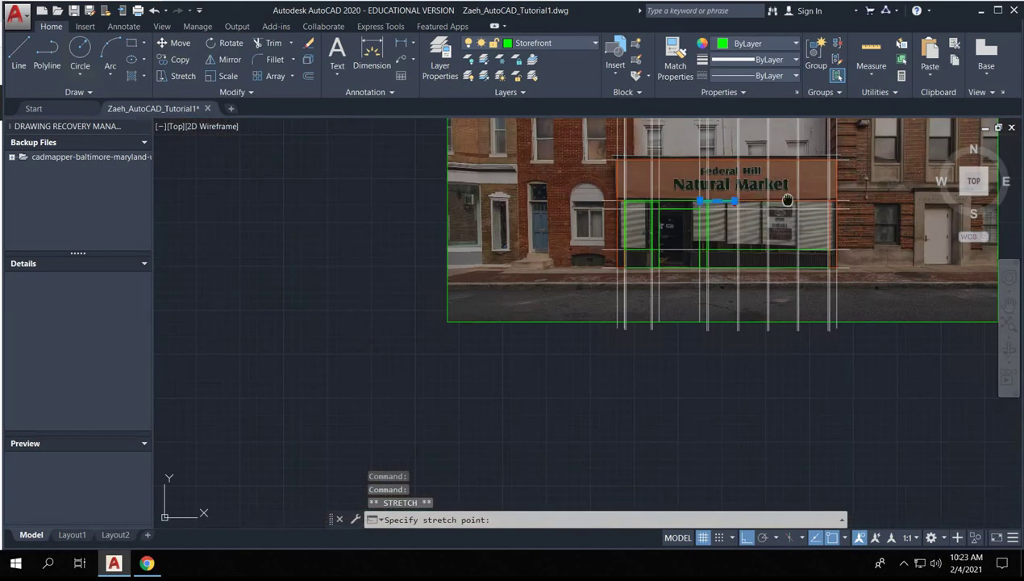
scroll(649, 202, up, 10)
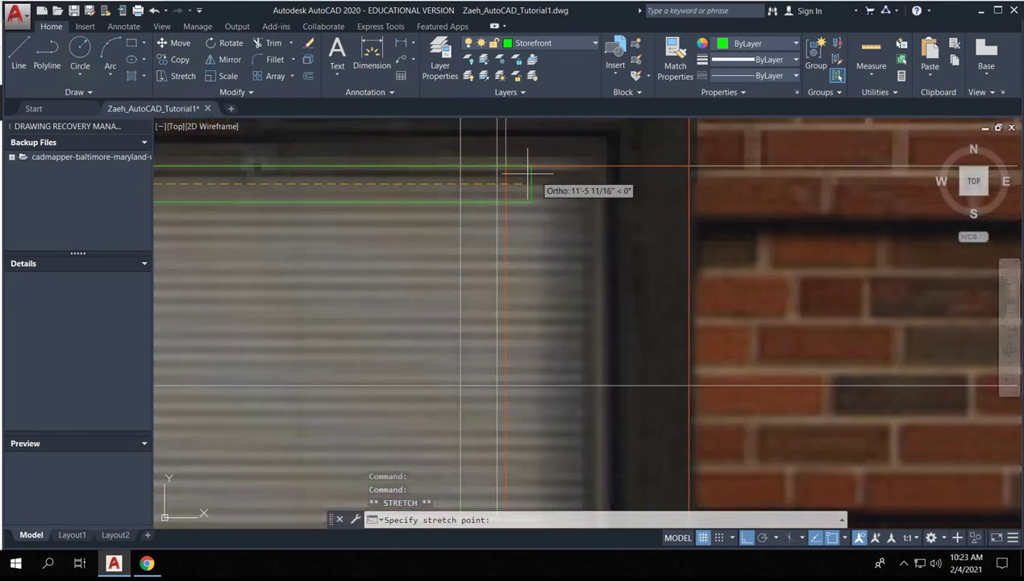
key(Escape)
key(Escape)
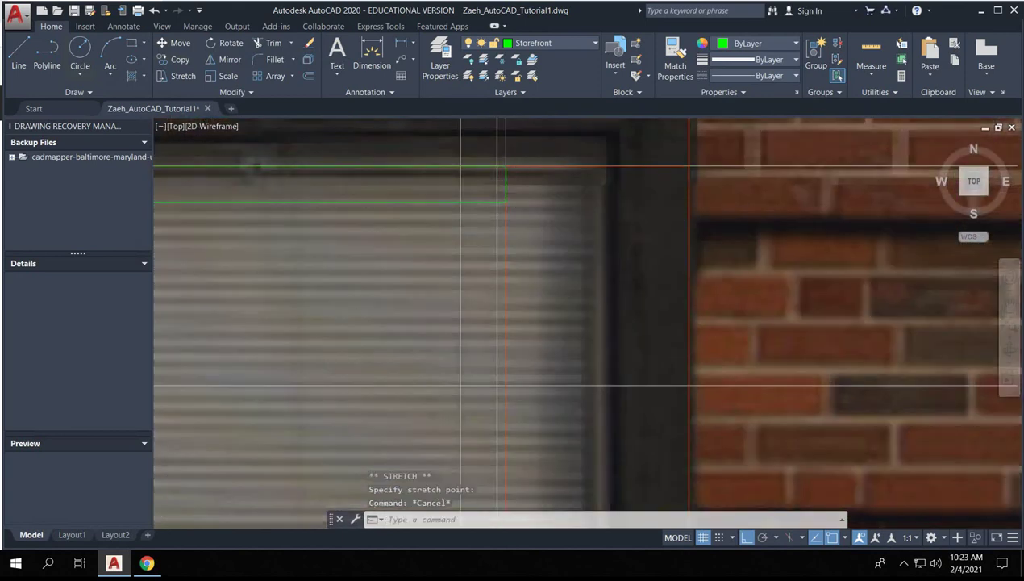
scroll(510, 177, down, 5)
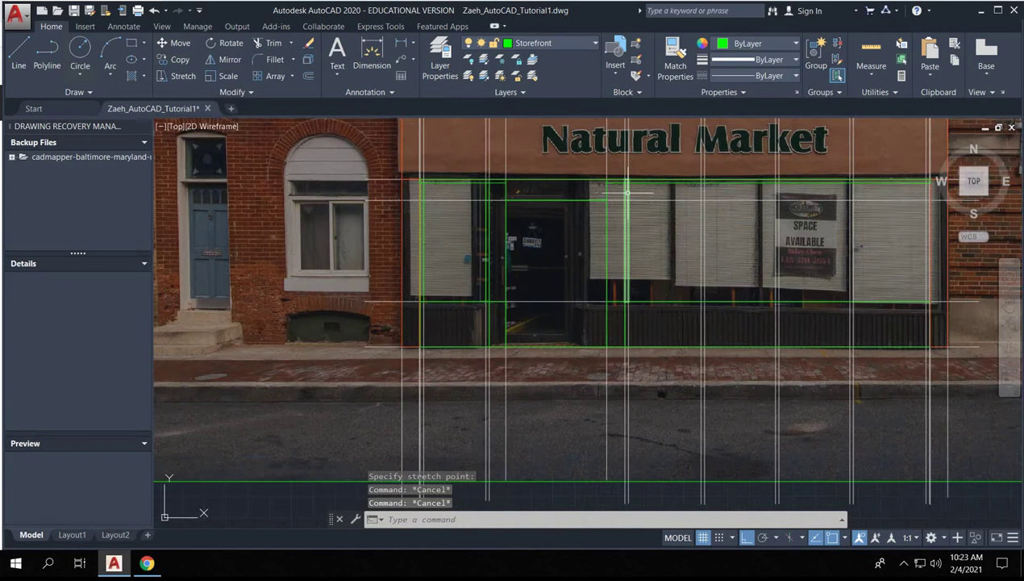
scroll(630, 184, up, 5)
- Select the narrow vertical mullion and start copying it from its top as base point
click(626, 192)
scroll(626, 192, up, 5)
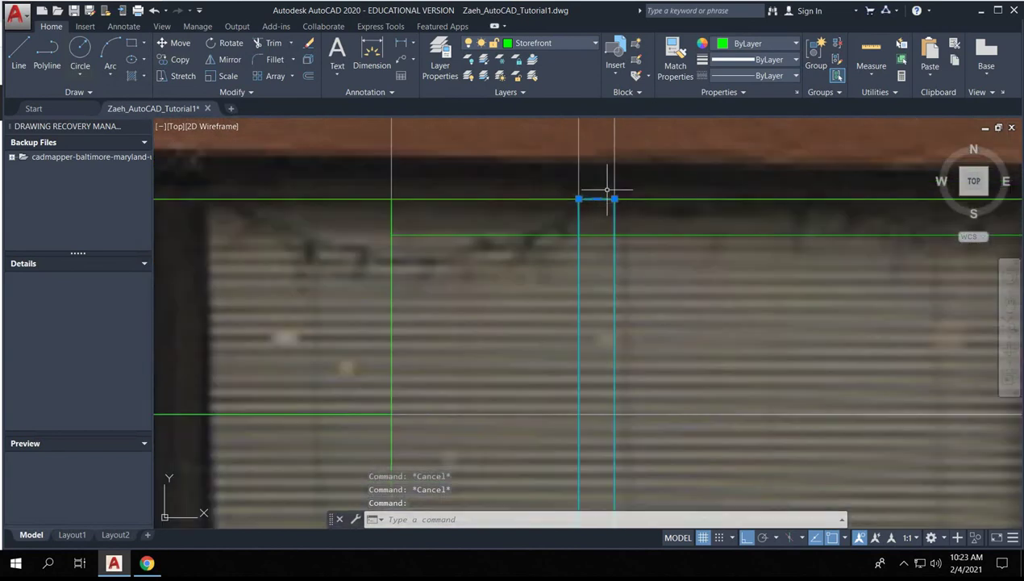
click(598, 199)
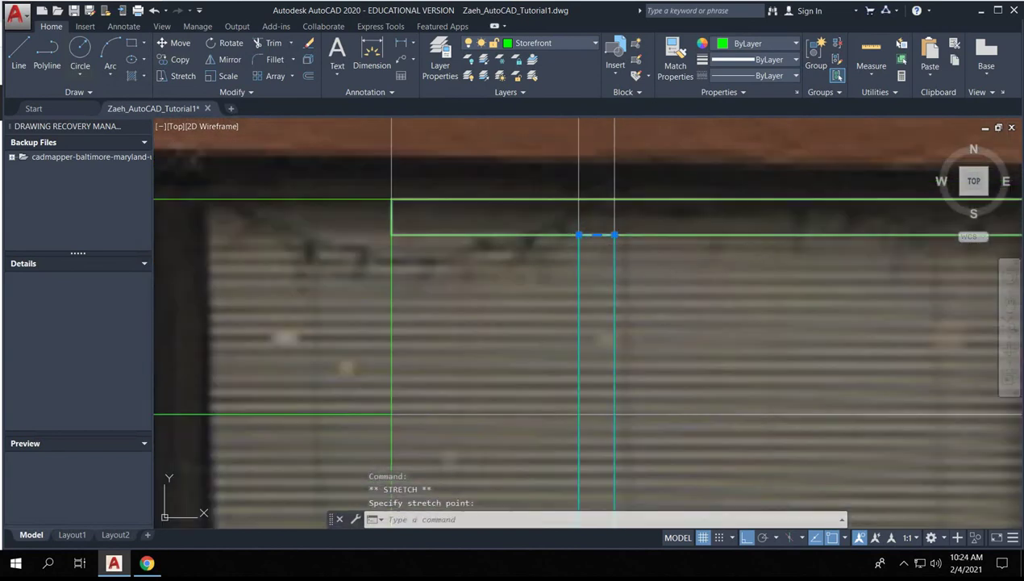
key(Escape)
text(c)
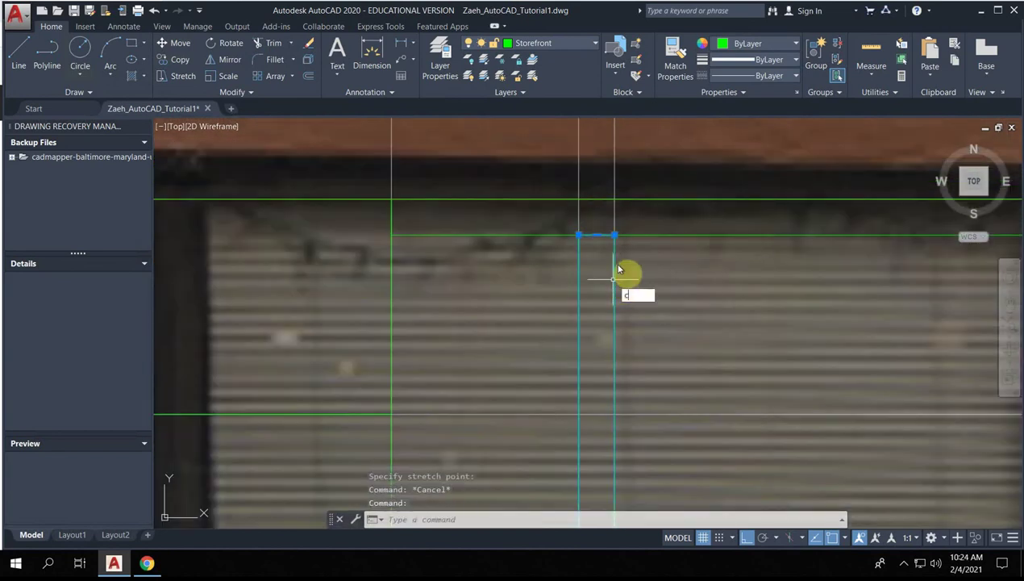
text(o)
key(Return)
click(614, 235)
scroll(615, 235, down, 5)
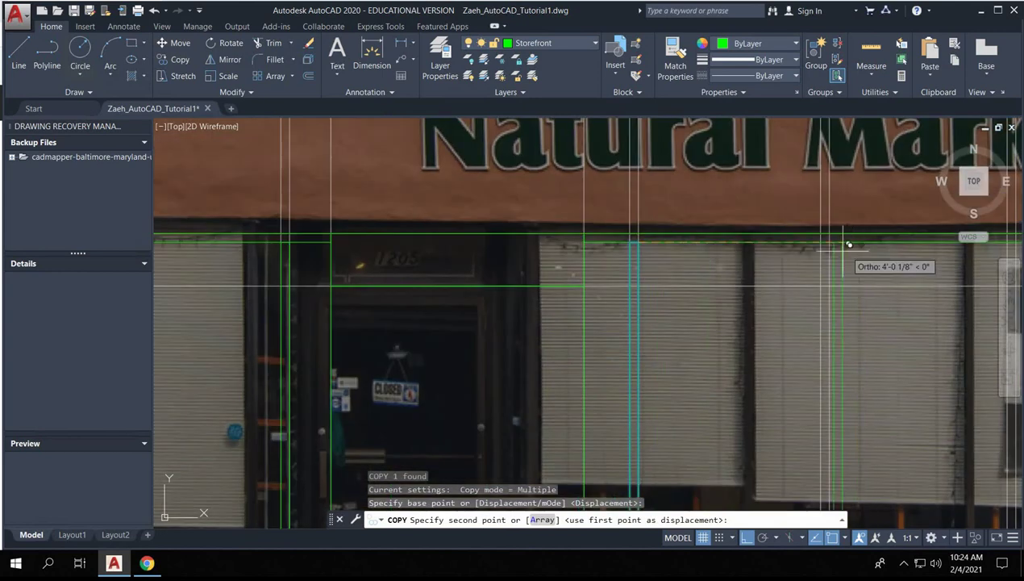
- Place three mullion copies at successive window edges toward the SPACE AVAILABLE window
click(855, 252)
mouse_move(859, 259)
middle_down()
mouse_move(638, 252)
mouse_move(512, 233)
middle_up()
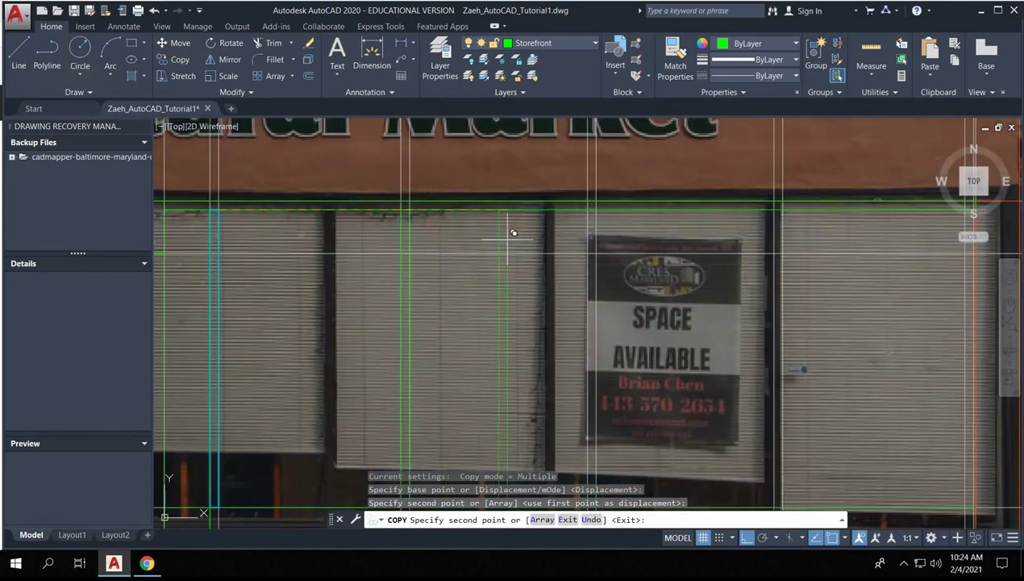
click(596, 223)
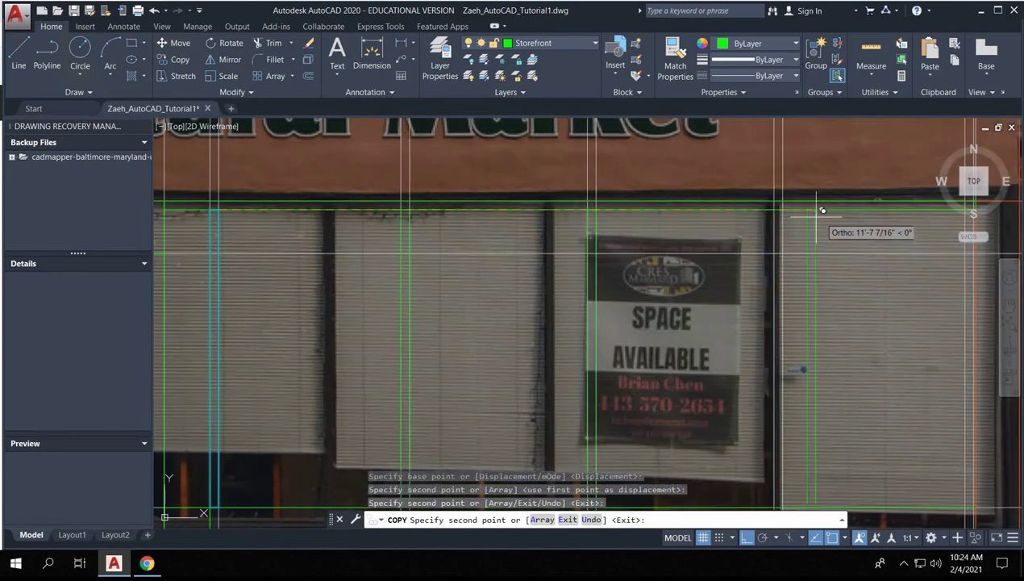
click(590, 211)
scroll(590, 214, down, 2)
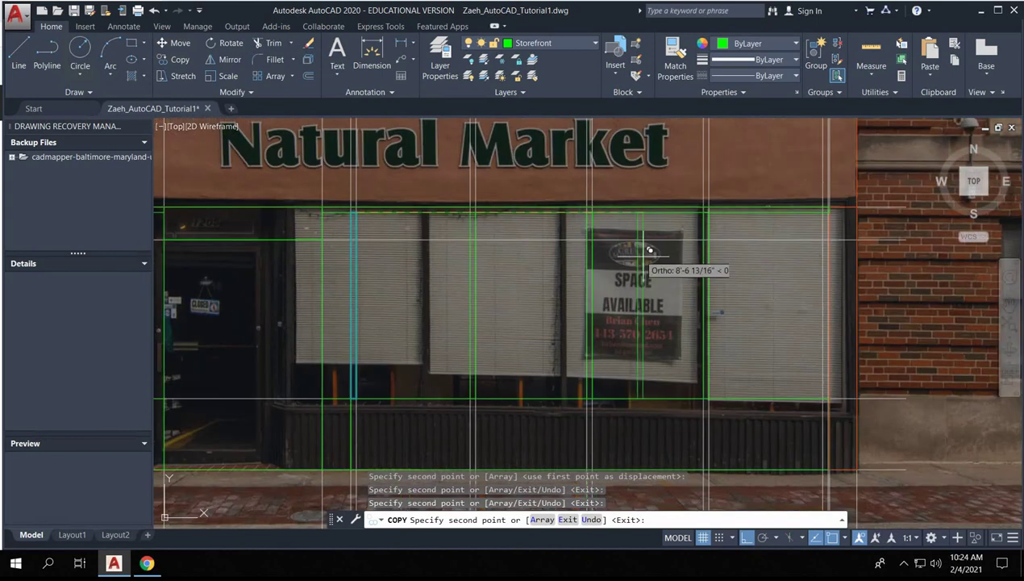
scroll(826, 202, up, 5)
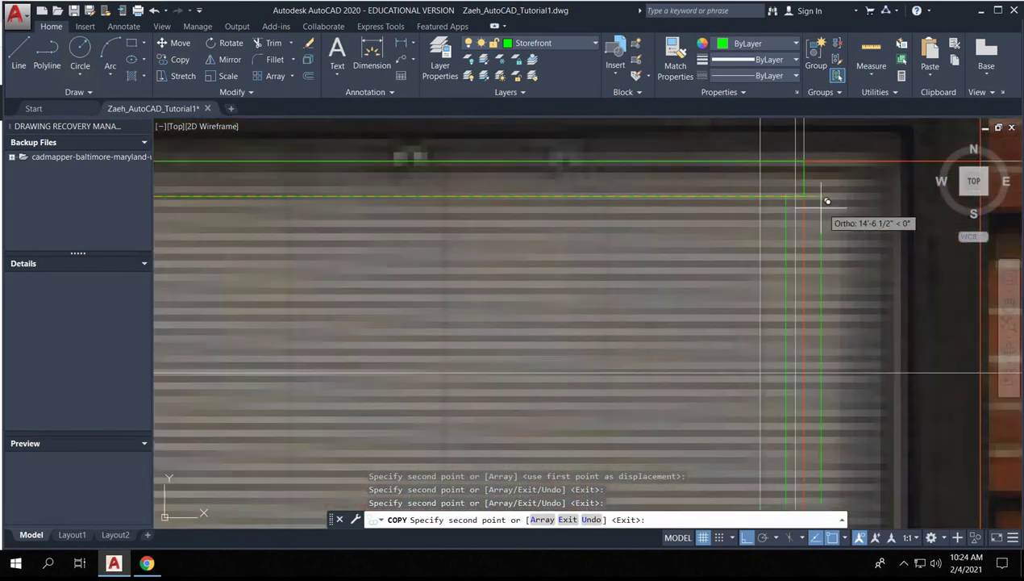
key(Escape)
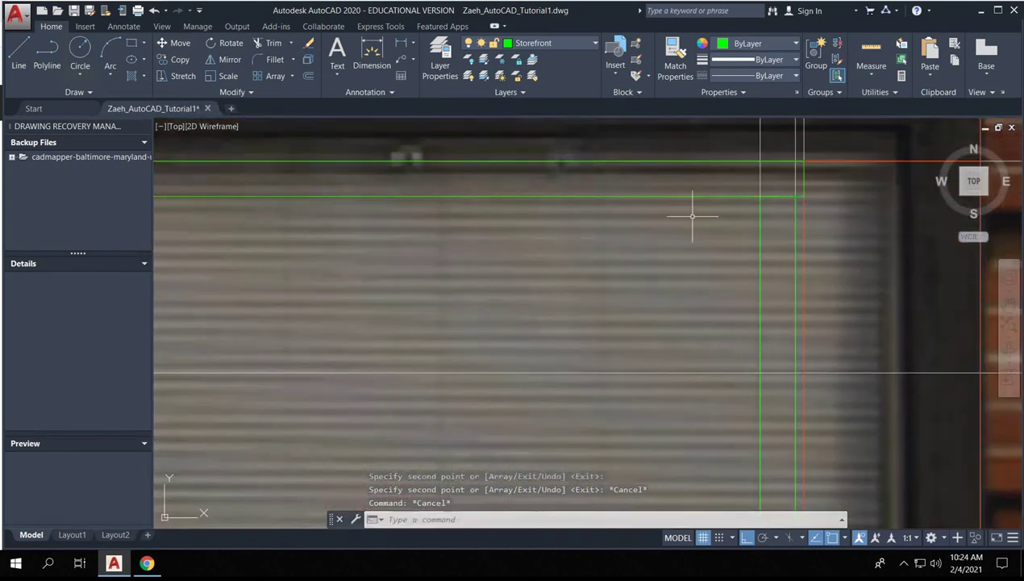
scroll(692, 216, down, 5)
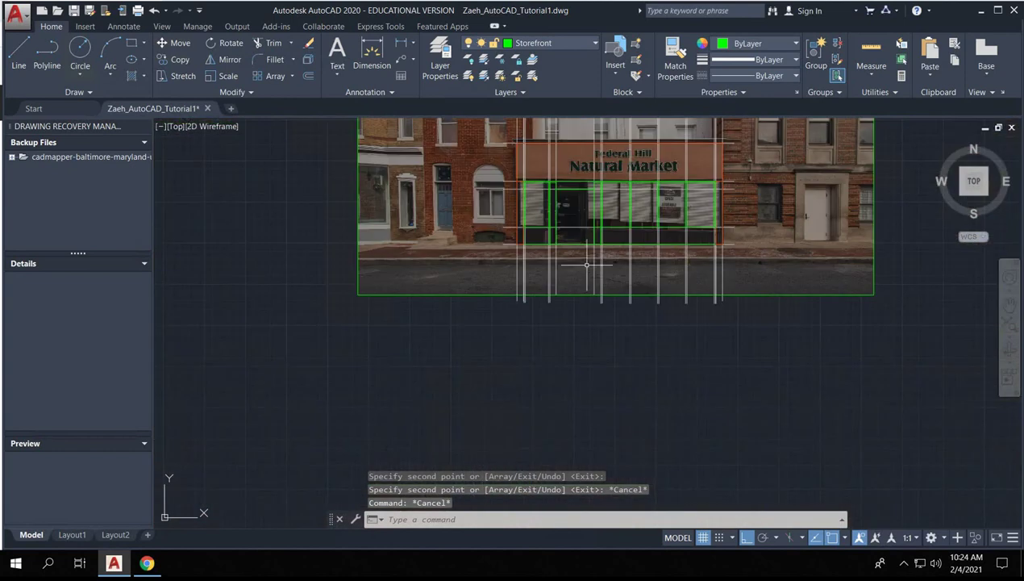
scroll(591, 217, up, 5)
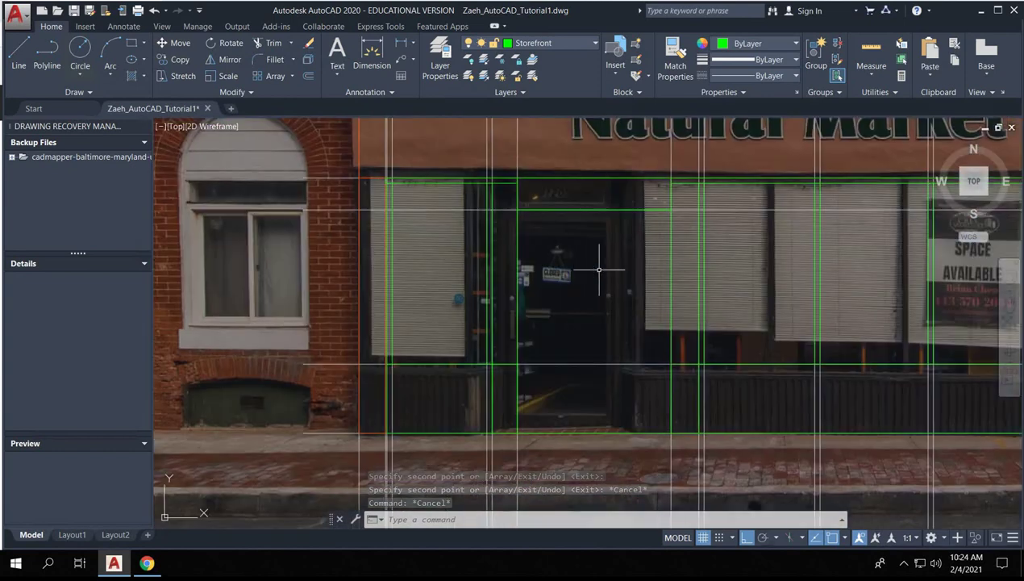
- Offset the door outline 2" inward
click(518, 230)
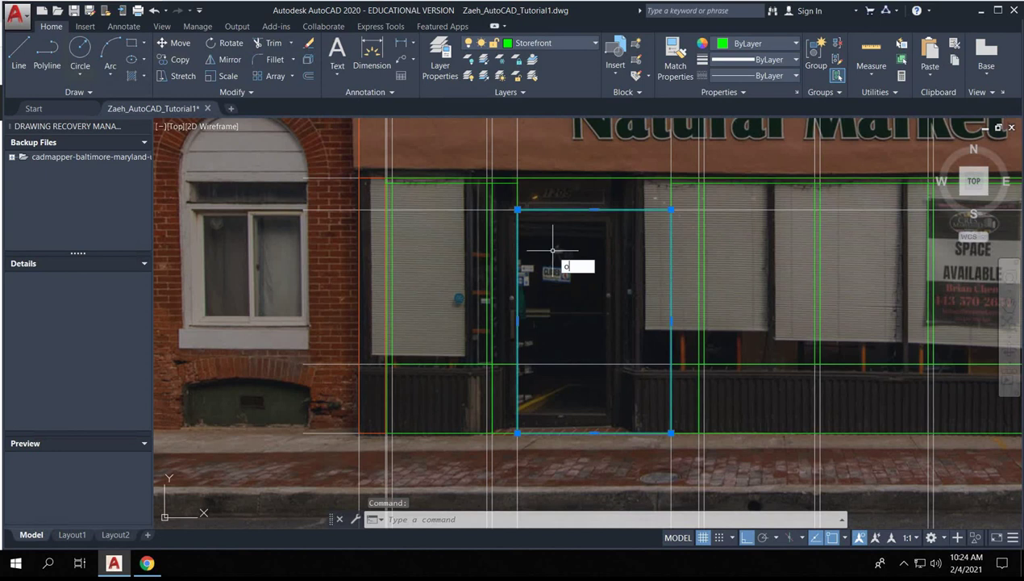
key(Return)
text(2")
key(Return)
click(519, 252)
click(550, 260)
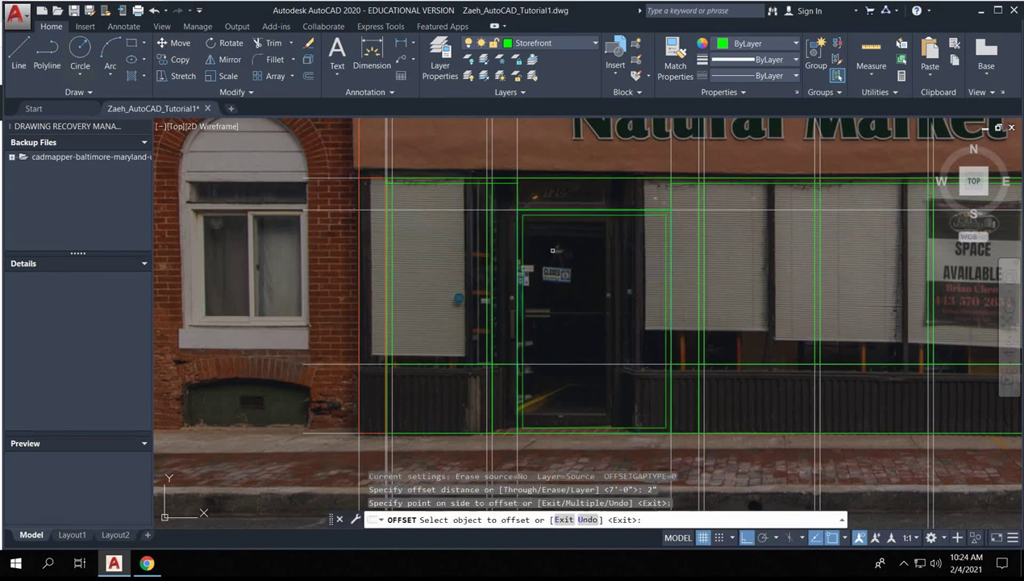
key(Escape)
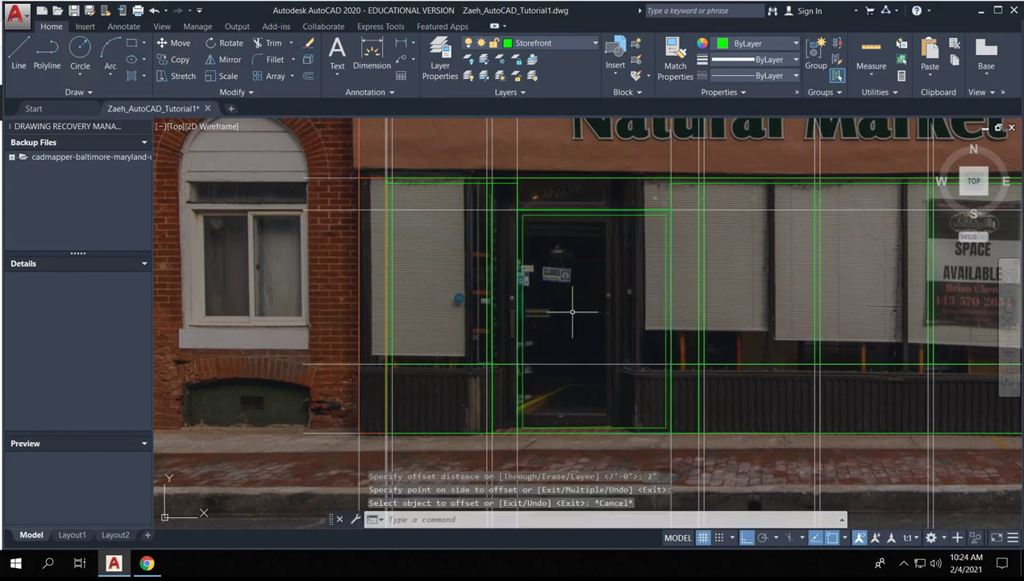
- Offset the transom rectangle above the door inward using the same 2" distance
click(552, 178)
key(Return)
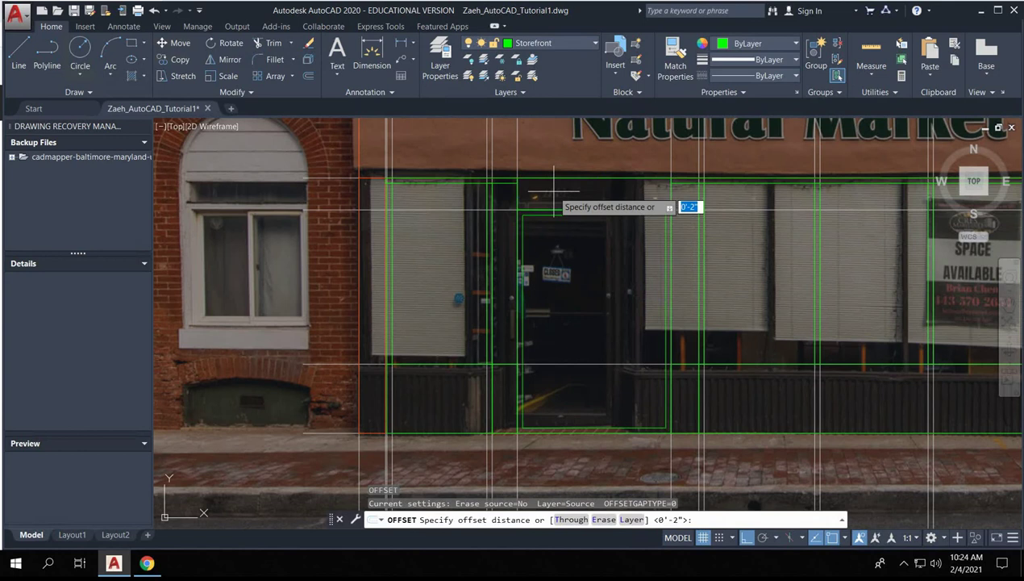
key(Return)
click(557, 185)
click(560, 196)
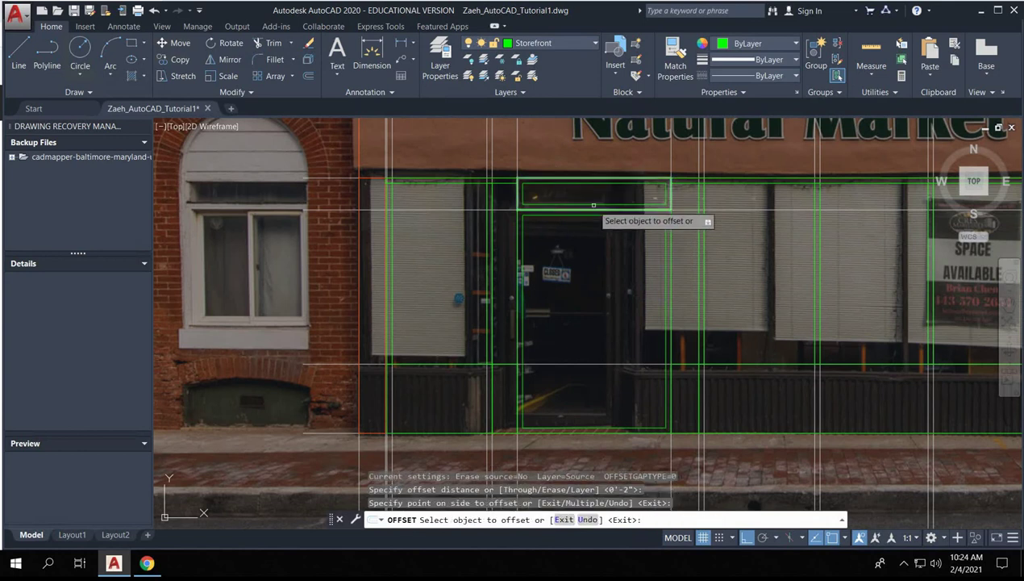
scroll(557, 290, down, 2)
mouse_move(578, 274)
middle_down()
mouse_move(606, 302)
mouse_move(588, 339)
middle_up()
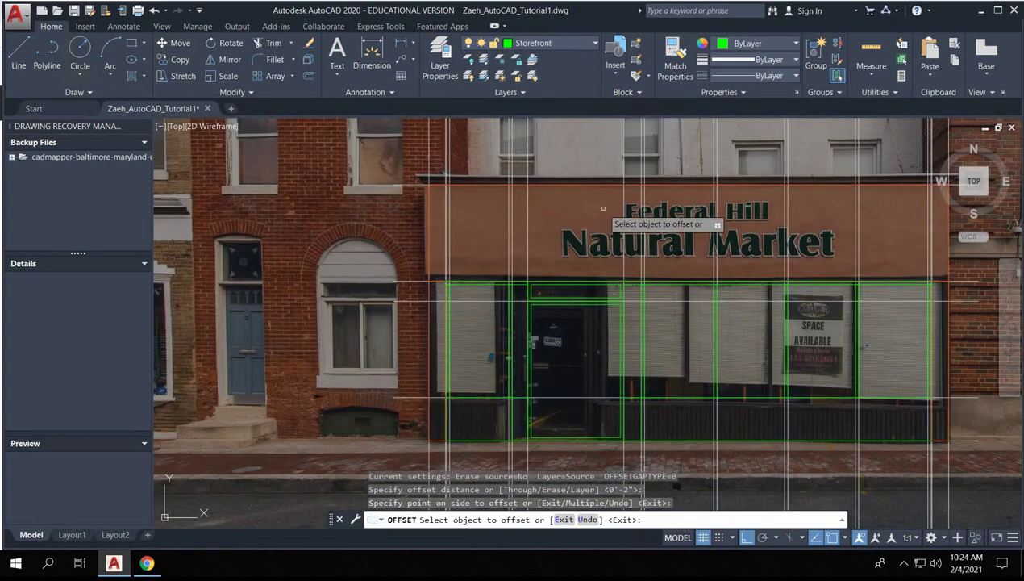
scroll(602, 203, down, 3)
scroll(621, 242, up, 3)
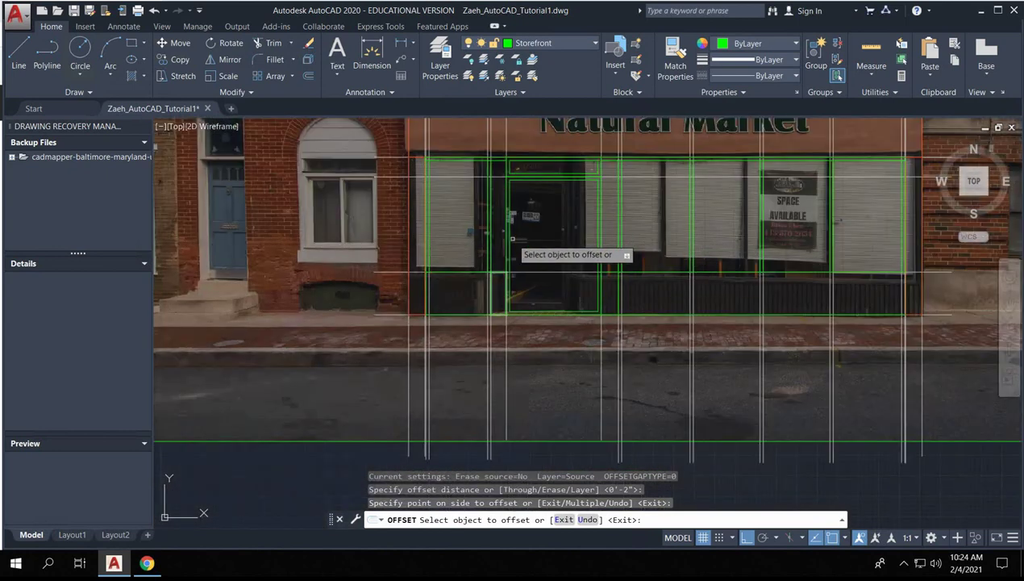
- Make Glass the current layer and trace the first glass pane rectangle with REC
click(558, 45)
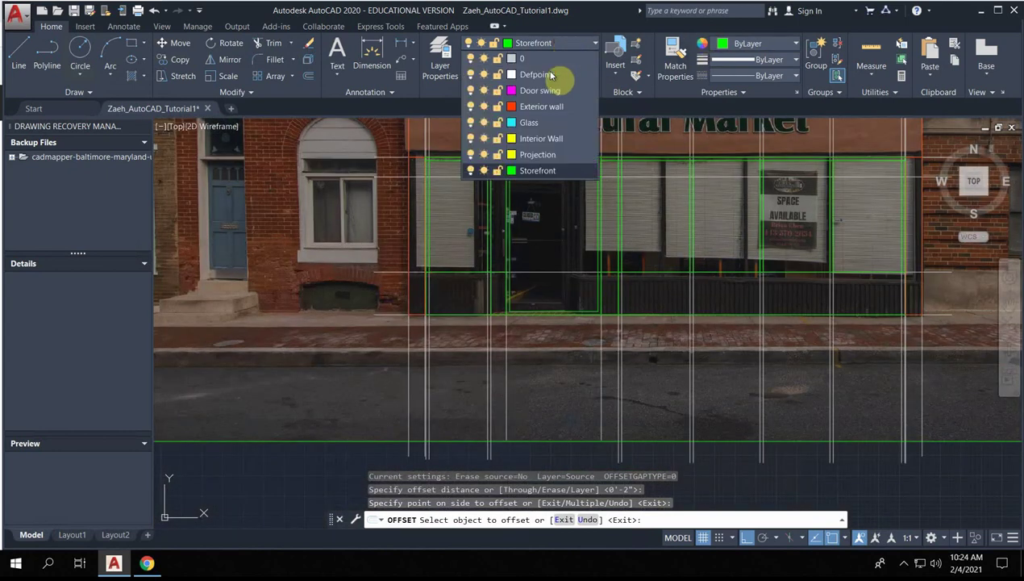
click(528, 139)
scroll(468, 170, up, 4)
click(361, 45)
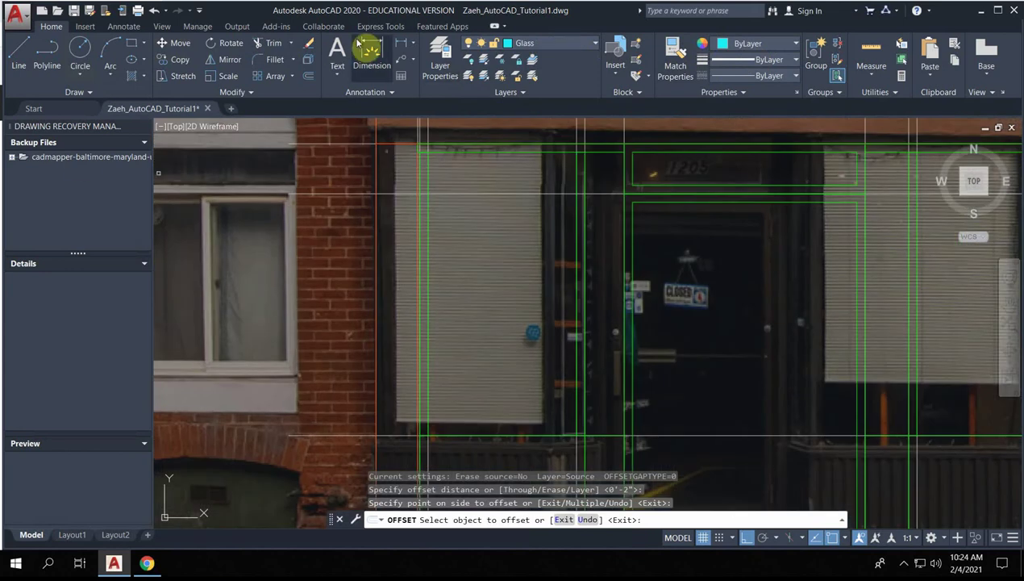
text(rec)
key(Return)
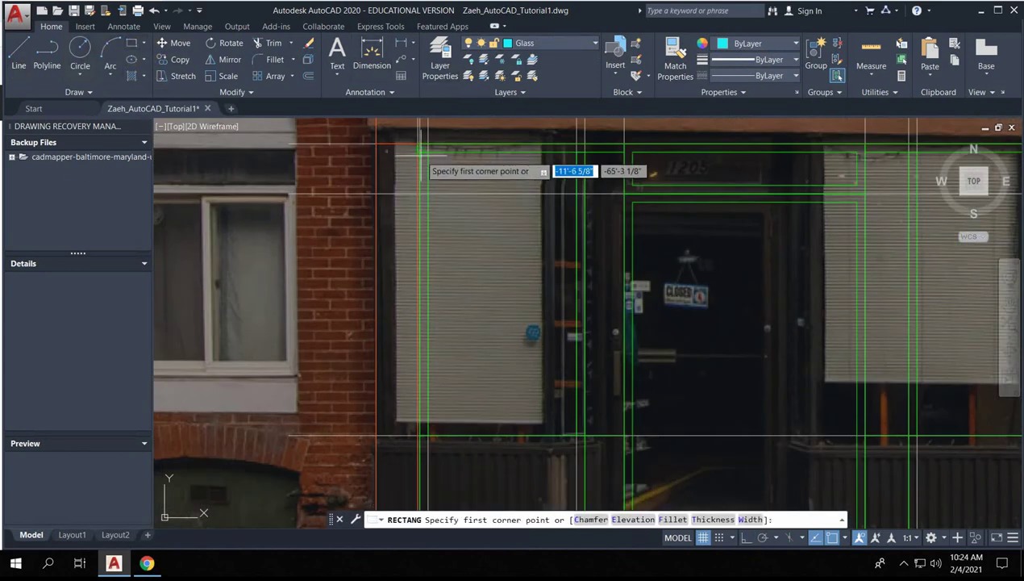
click(424, 152)
click(578, 434)
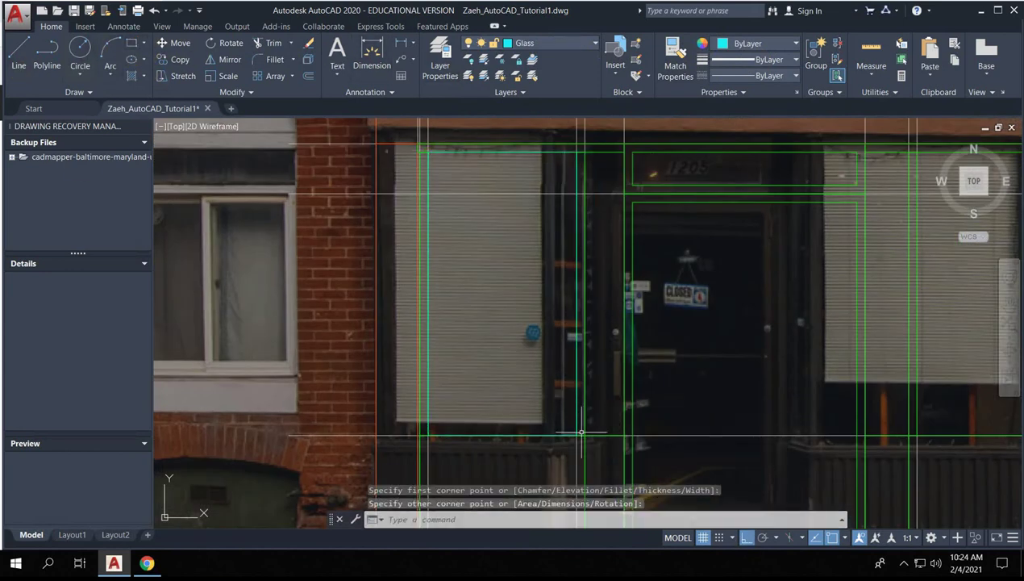
- Trace glass rectangles for the transom, the next pane, and two right window panes
middle_drag(809, 342, 639, 323)
key(Return)
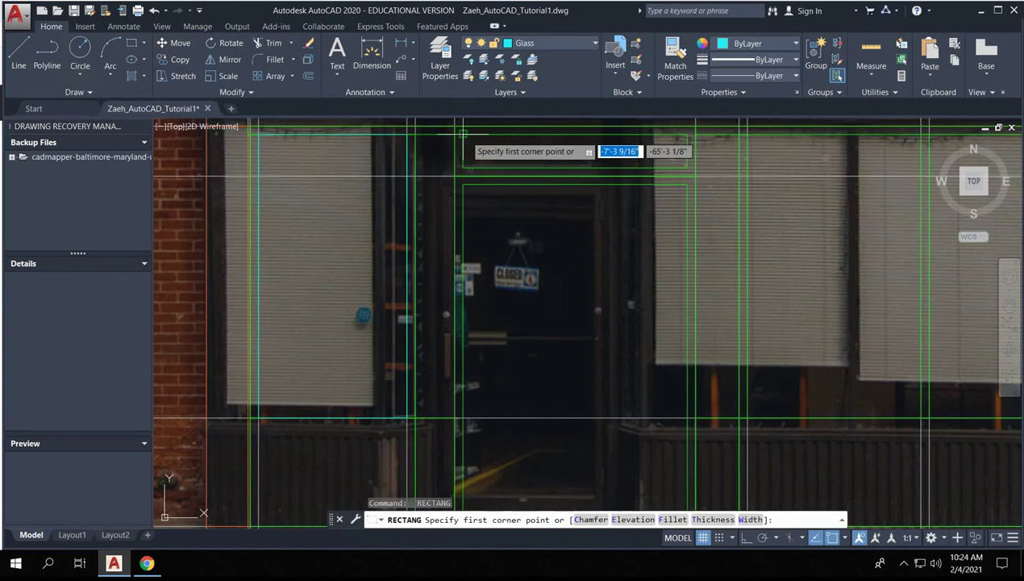
click(464, 135)
click(687, 169)
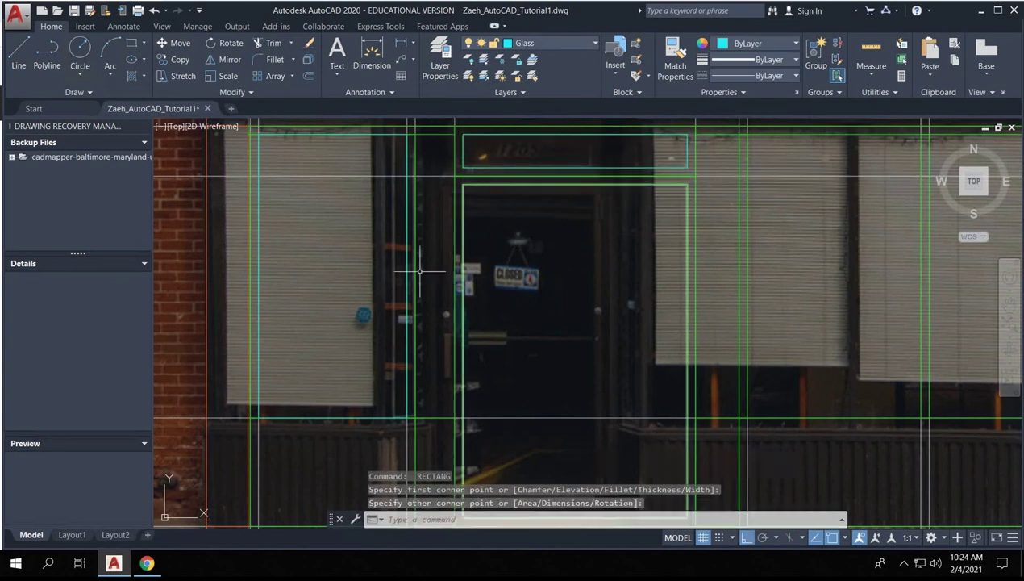
key(Return)
click(453, 417)
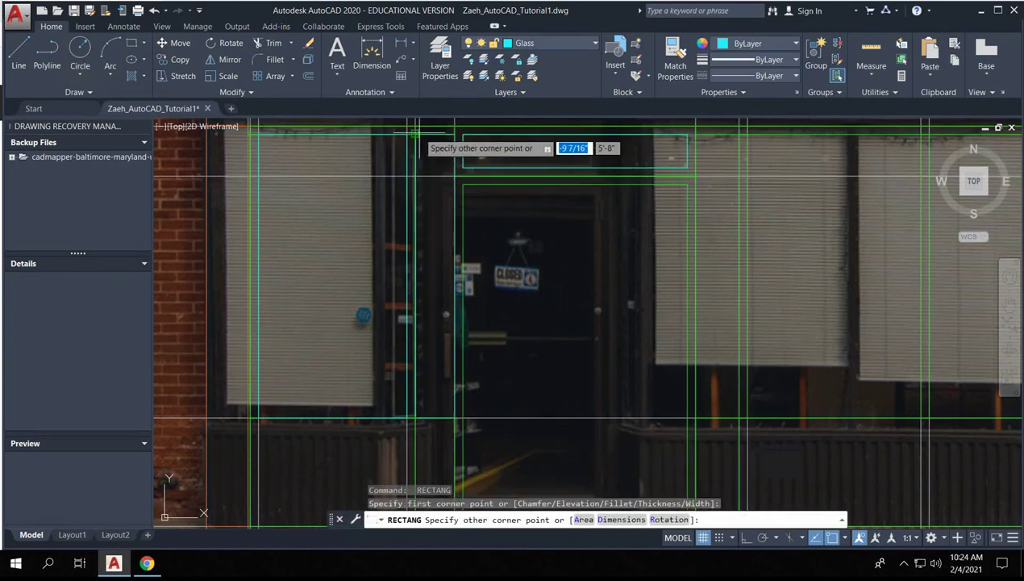
click(416, 129)
key(Return)
click(695, 134)
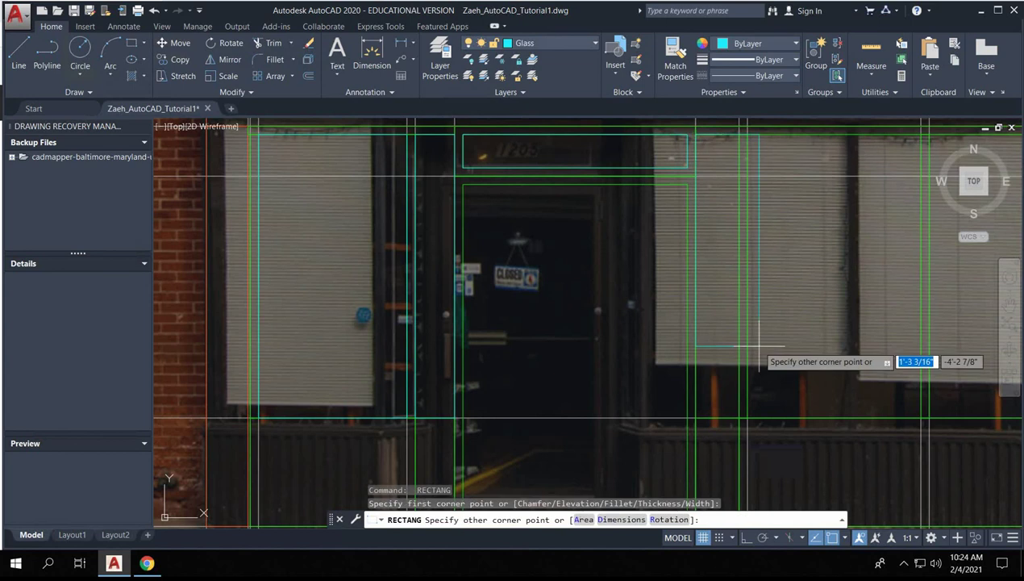
click(738, 415)
key(Return)
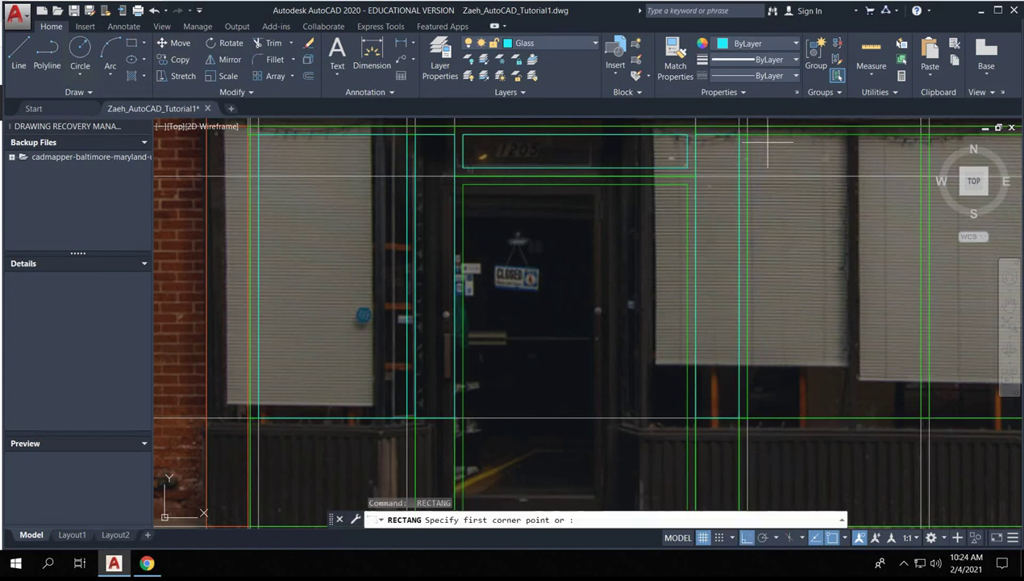
click(747, 134)
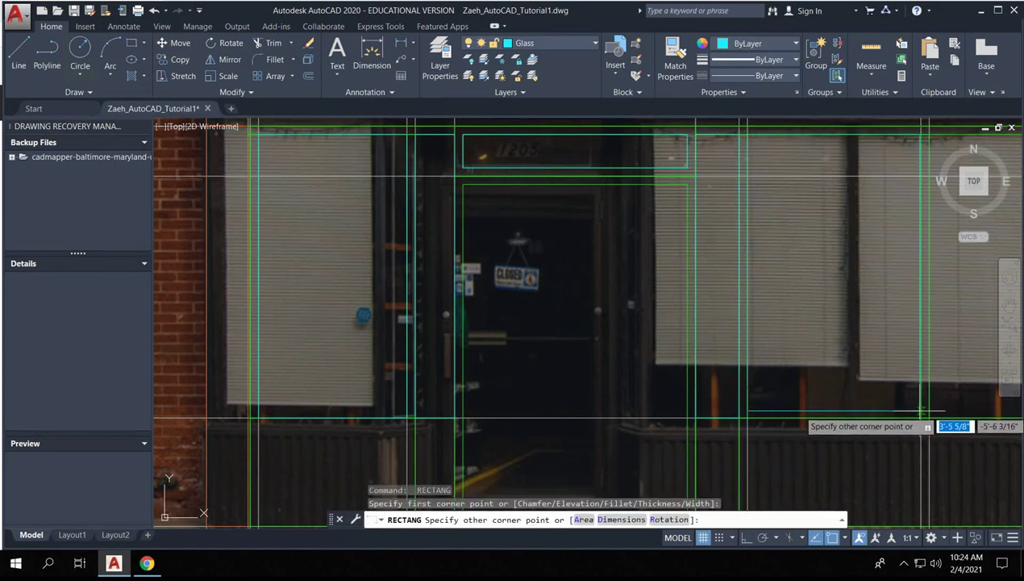
click(924, 408)
- Trace glass rectangles for the next window pane and the SPACE sign pane, cancelling an unfinished one
middle_drag(891, 363, 656, 164)
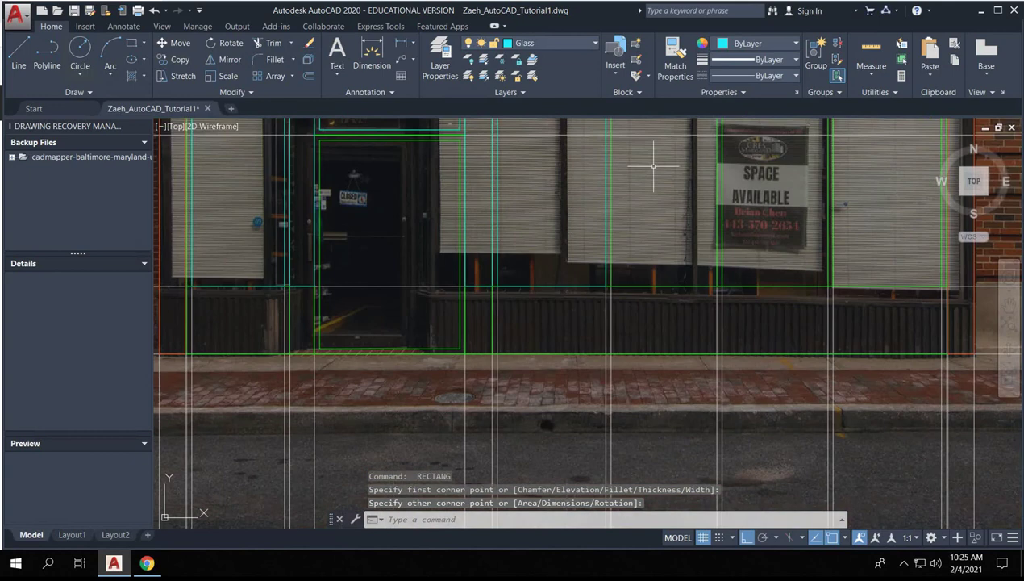
scroll(637, 225, down, 3)
key(Return)
click(605, 174)
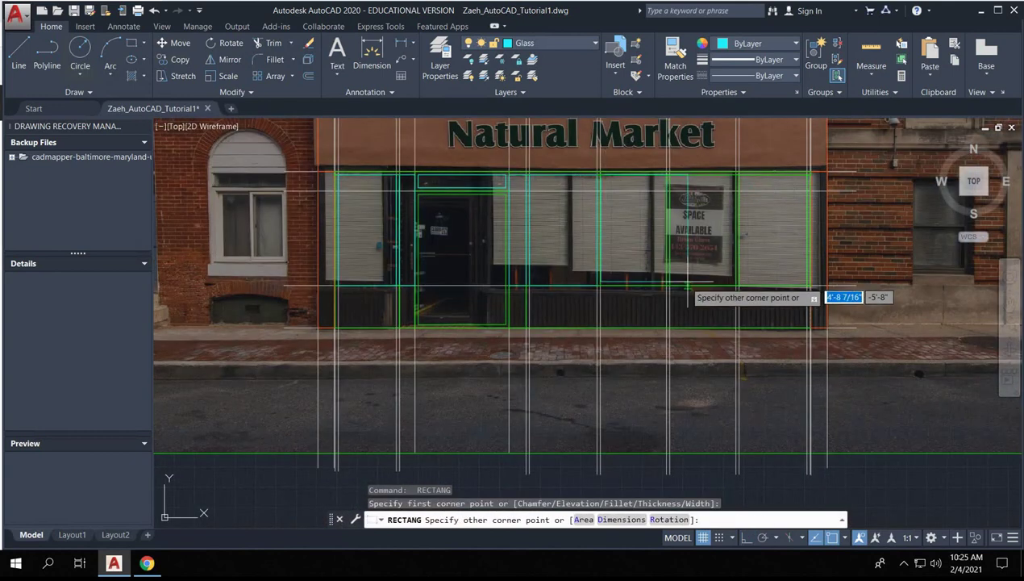
click(666, 284)
key(Return)
click(666, 174)
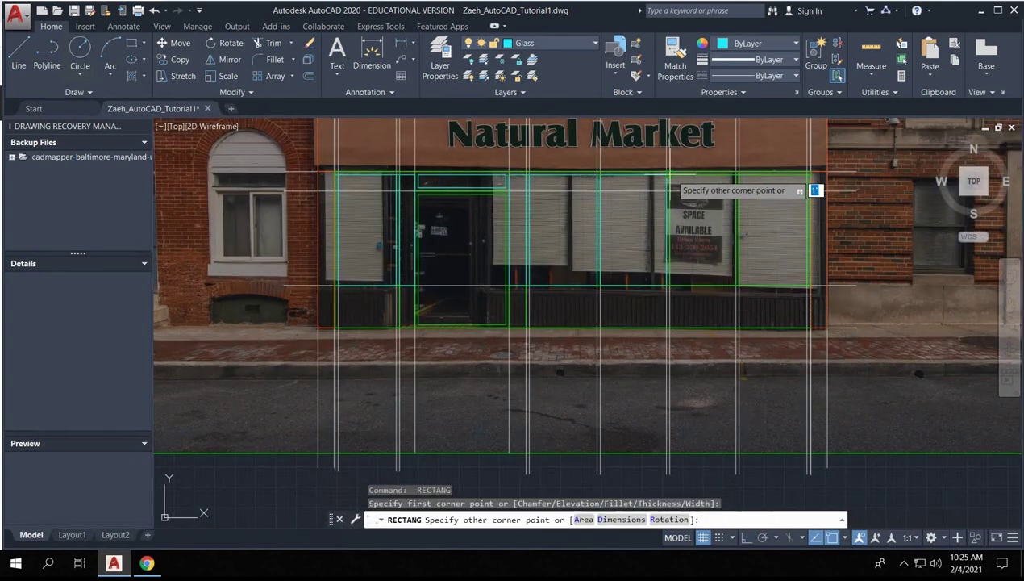
click(736, 286)
key(Return)
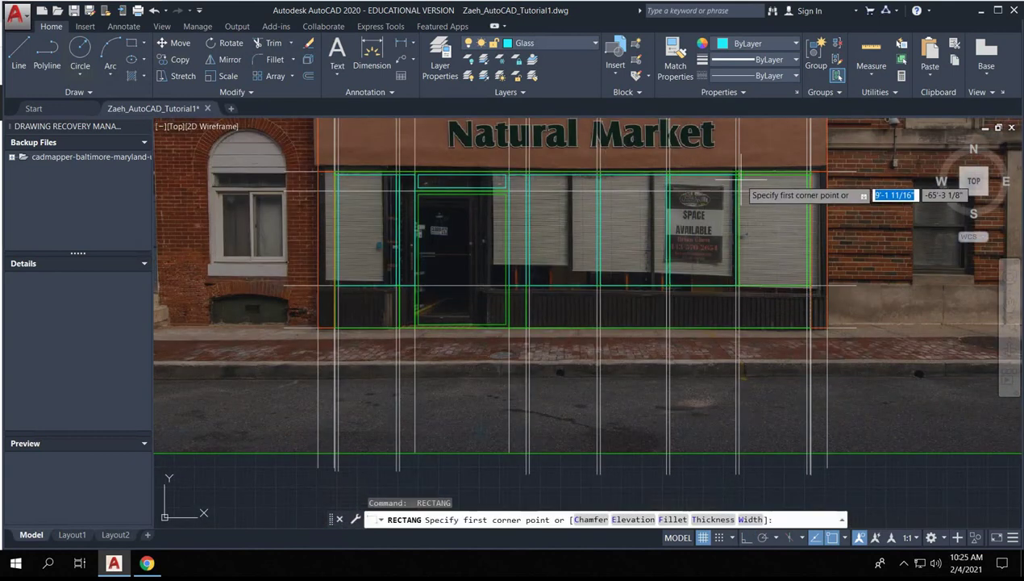
click(736, 174)
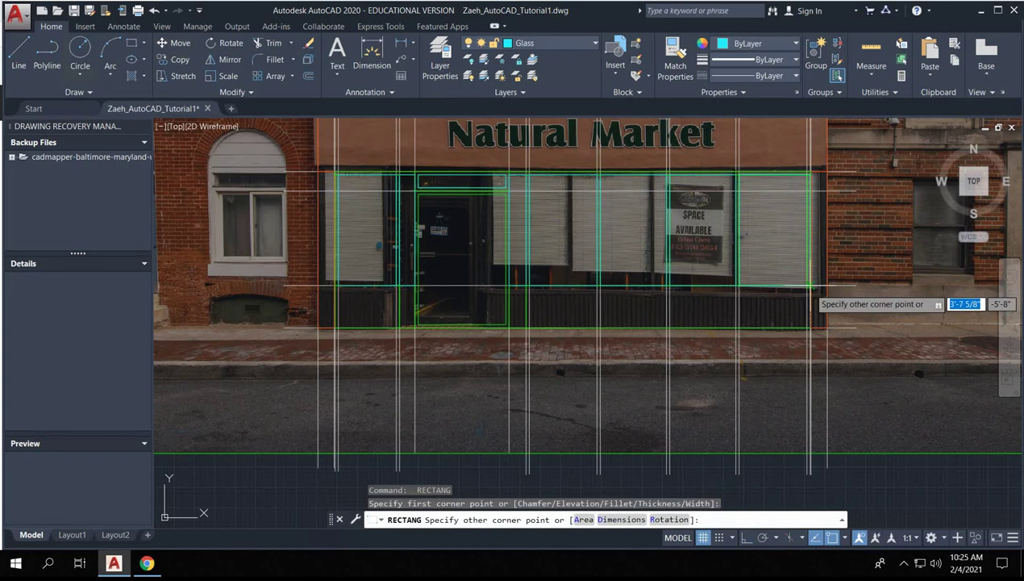
key(Escape)
- Cancel the leftover command and make Projection the current layer for a three-point arc
scroll(734, 286, down, 4)
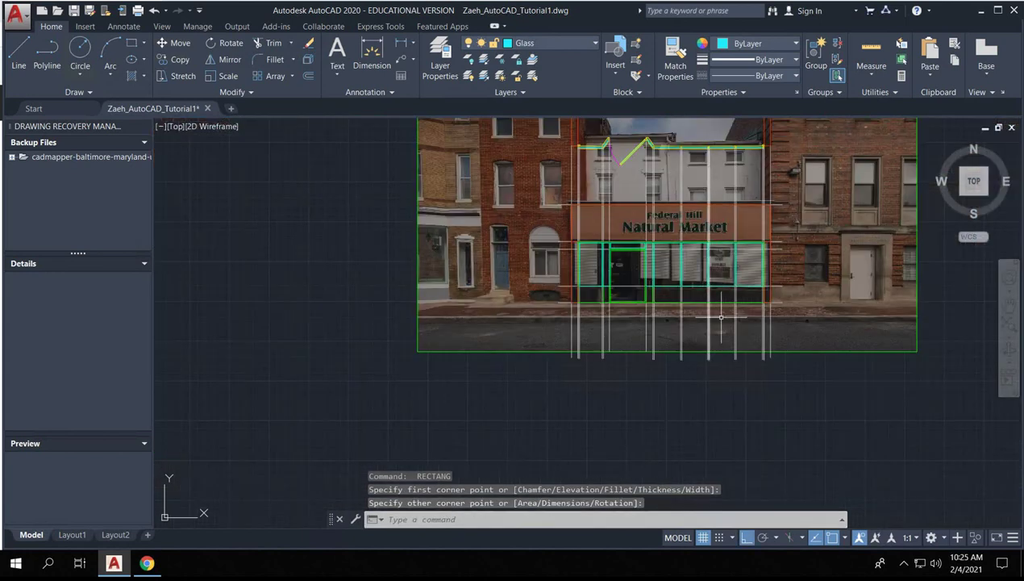
key(Escape)
scroll(506, 142, up, 6)
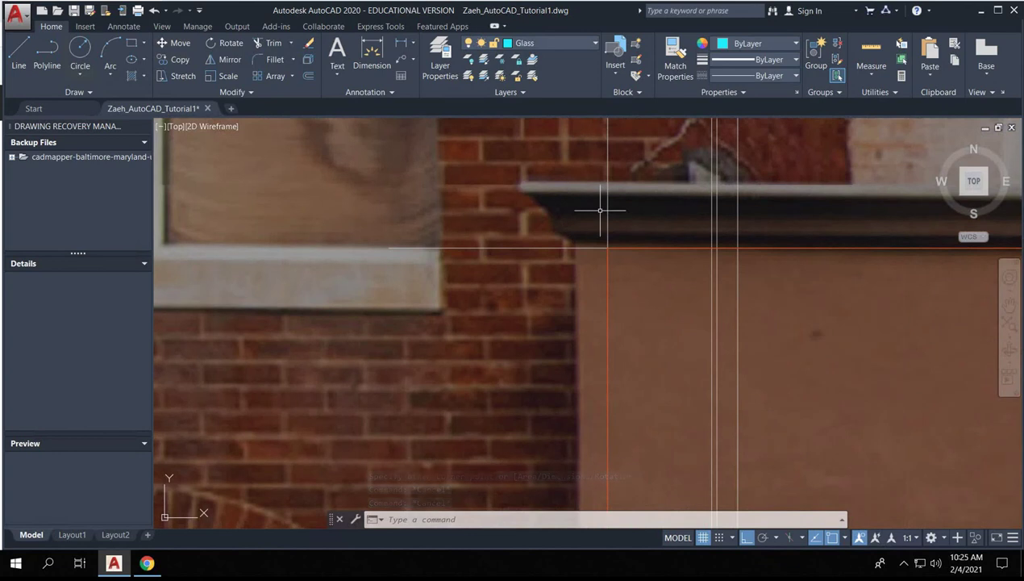
scroll(634, 234, up, 2)
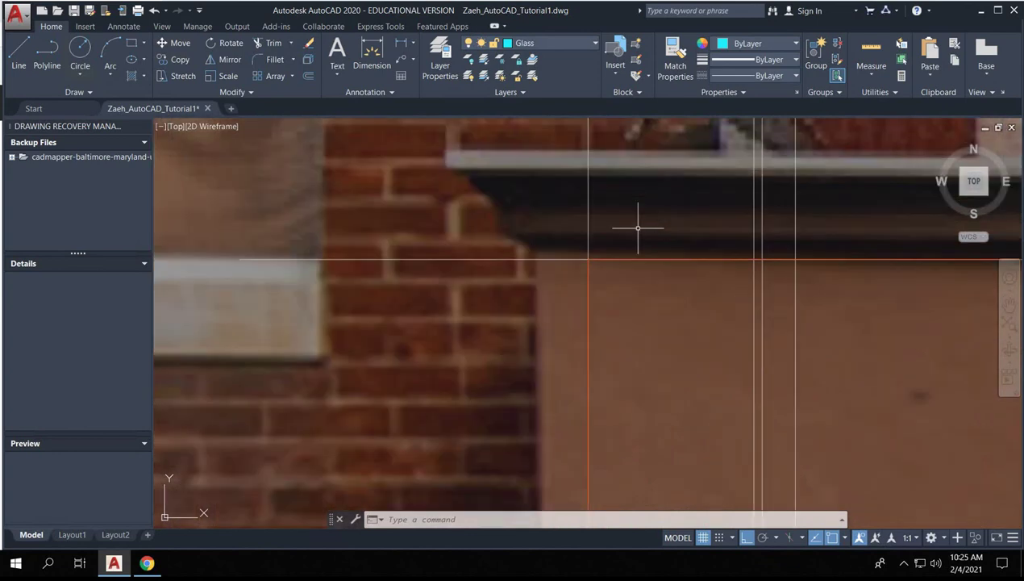
scroll(606, 204, down, 3)
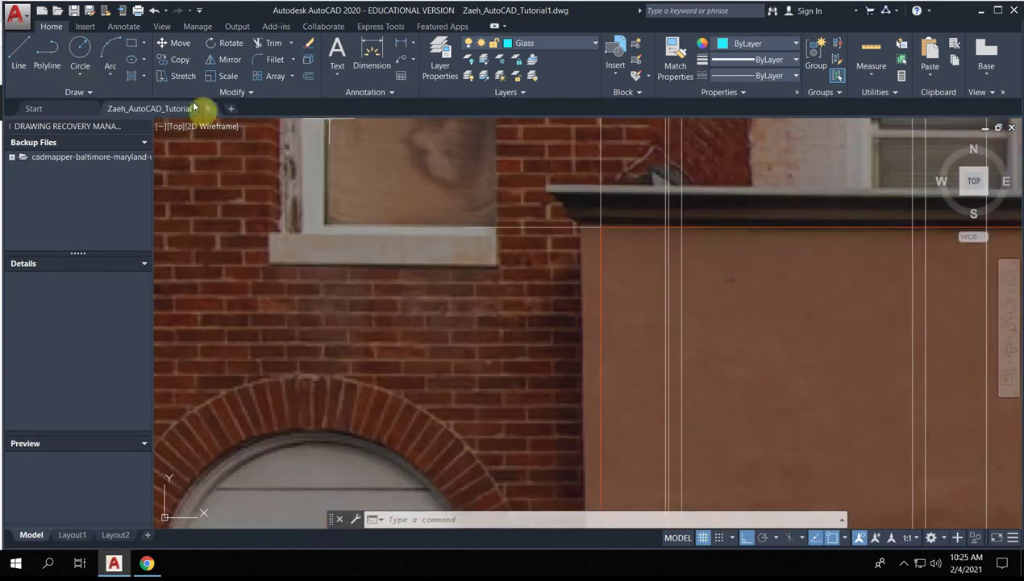
click(112, 50)
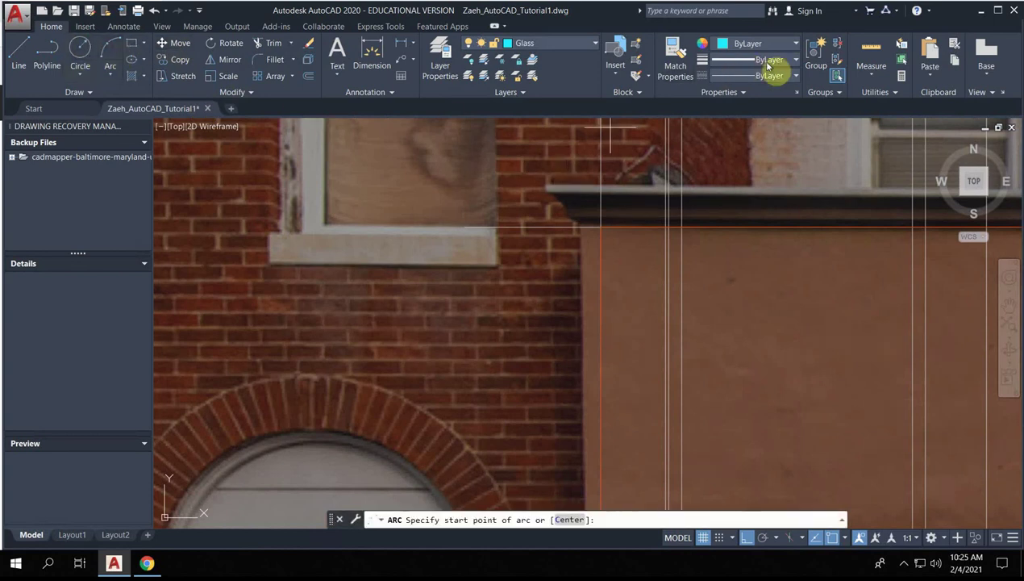
click(595, 43)
click(528, 151)
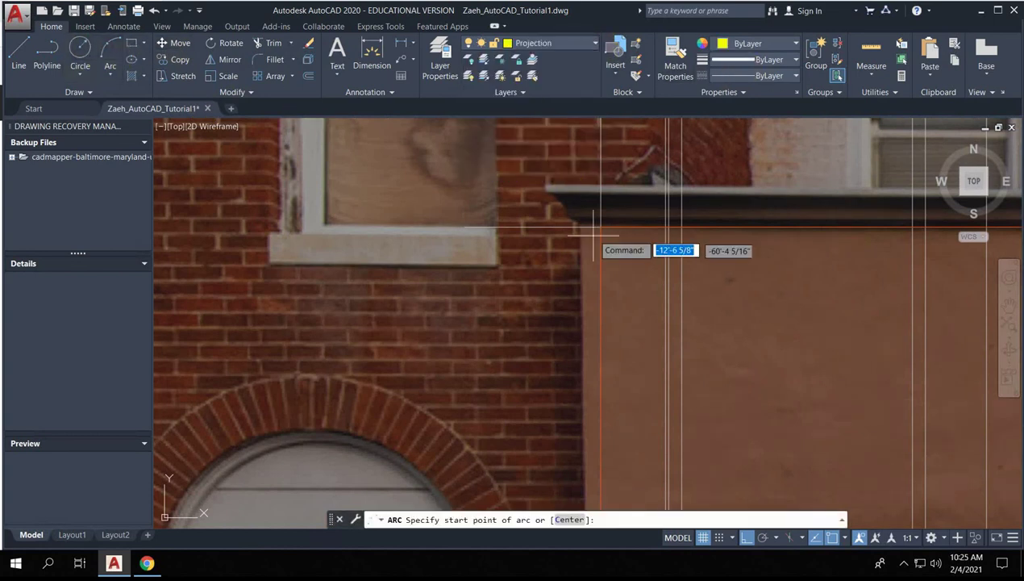
- With Ortho off, draw a three-point arc along the cornice corner curve
scroll(605, 225, up, 2)
click(604, 226)
scroll(606, 230, up, 3)
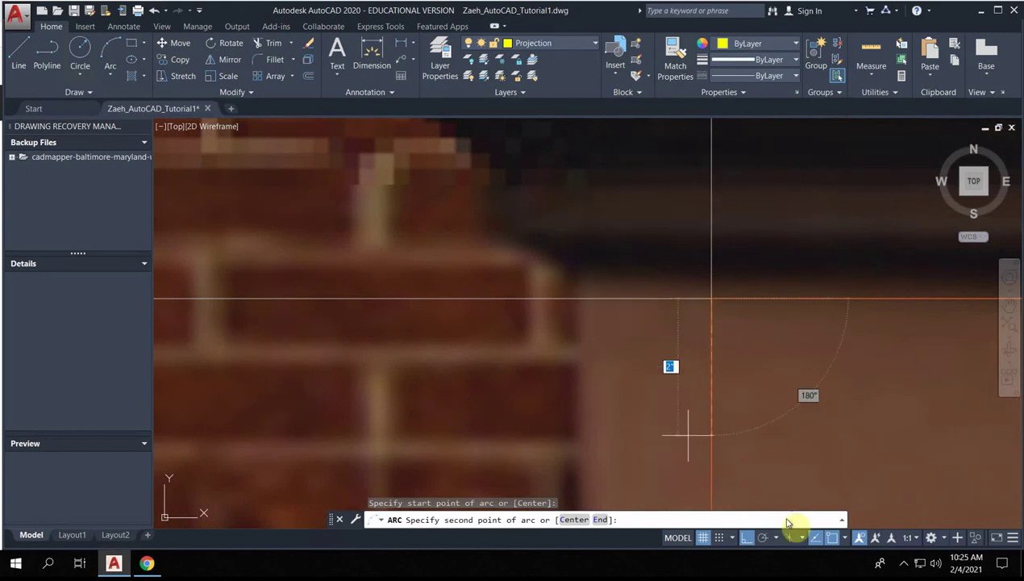
click(750, 538)
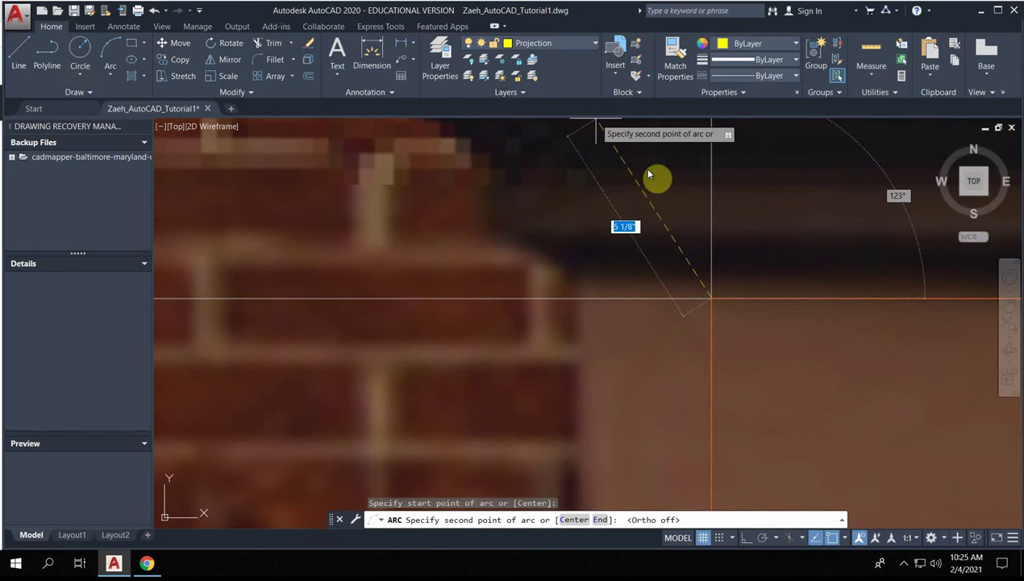
scroll(632, 226, up, 3)
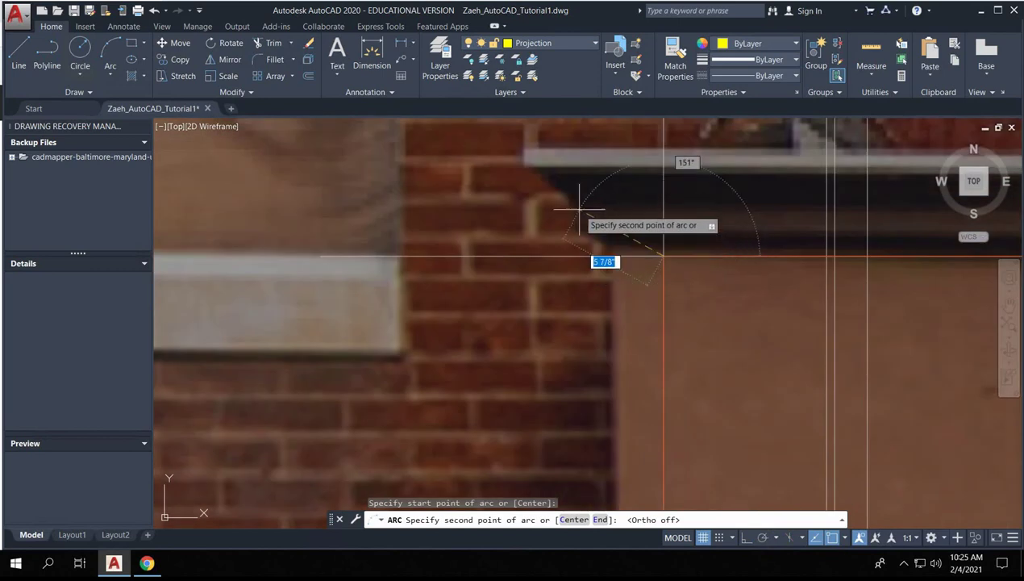
click(597, 233)
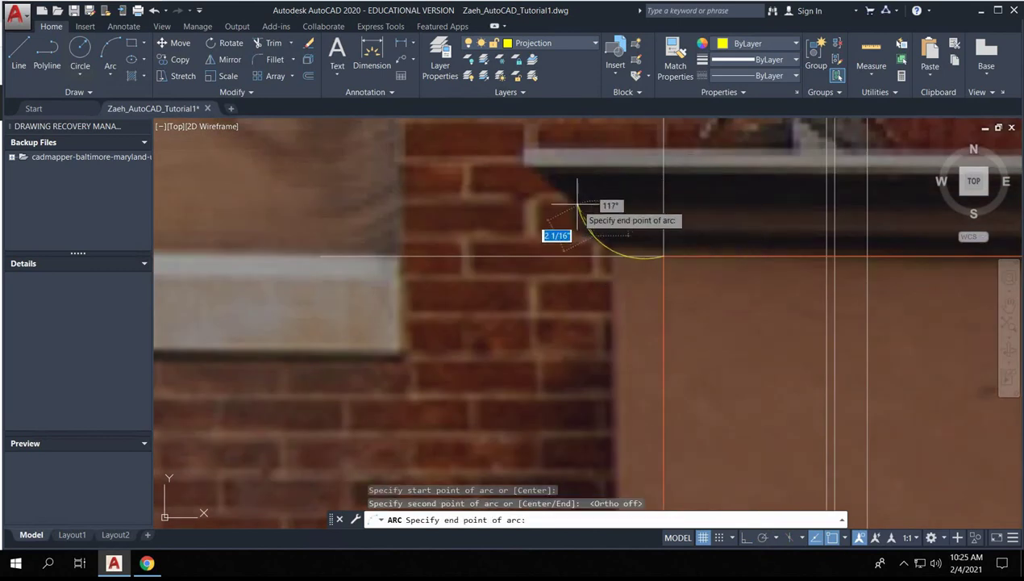
click(581, 214)
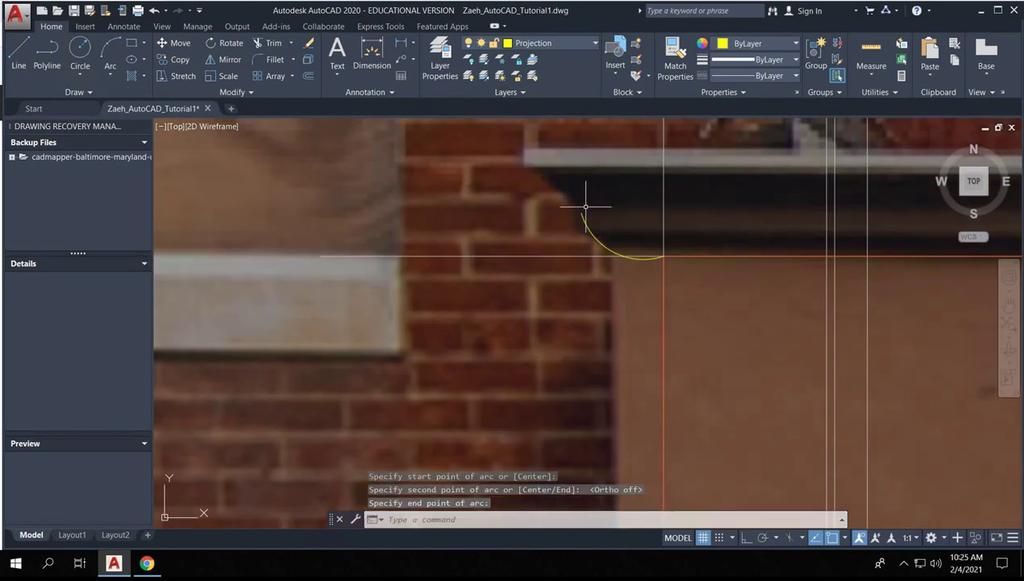
- Select the new arc and try reshaping it from its midpoint grip, then cancel
scroll(587, 208, up, 1)
click(599, 248)
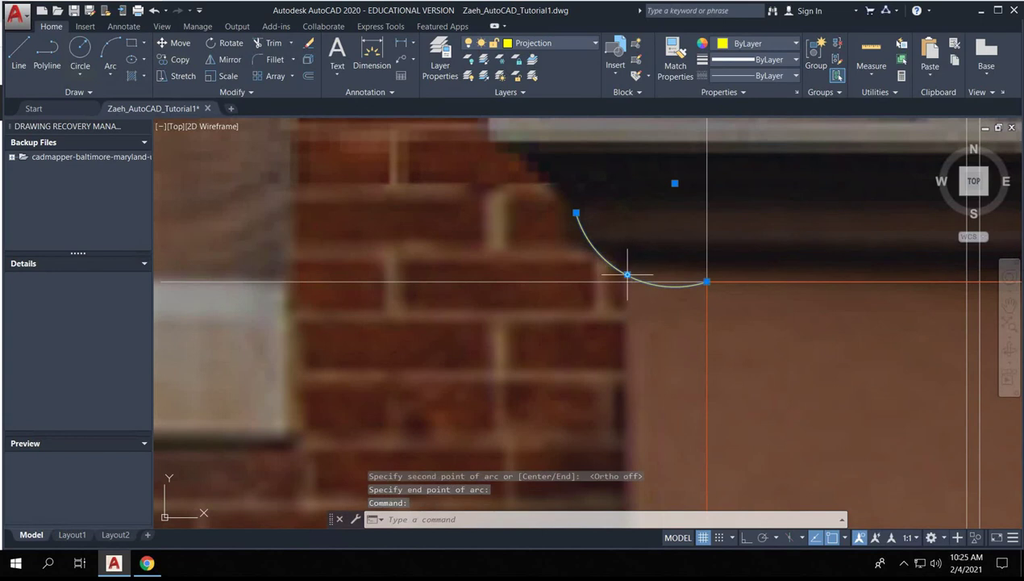
click(628, 275)
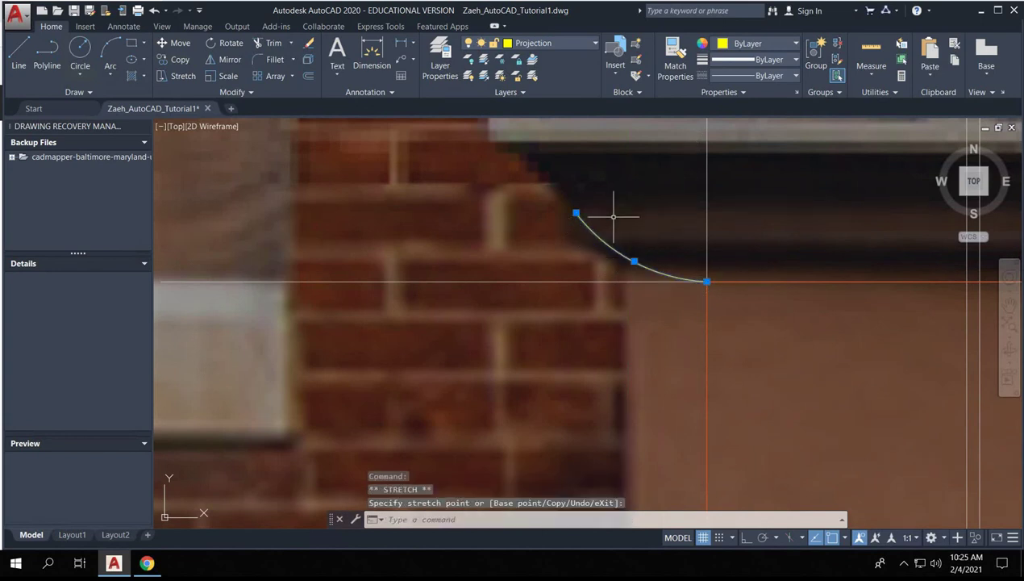
key(Escape)
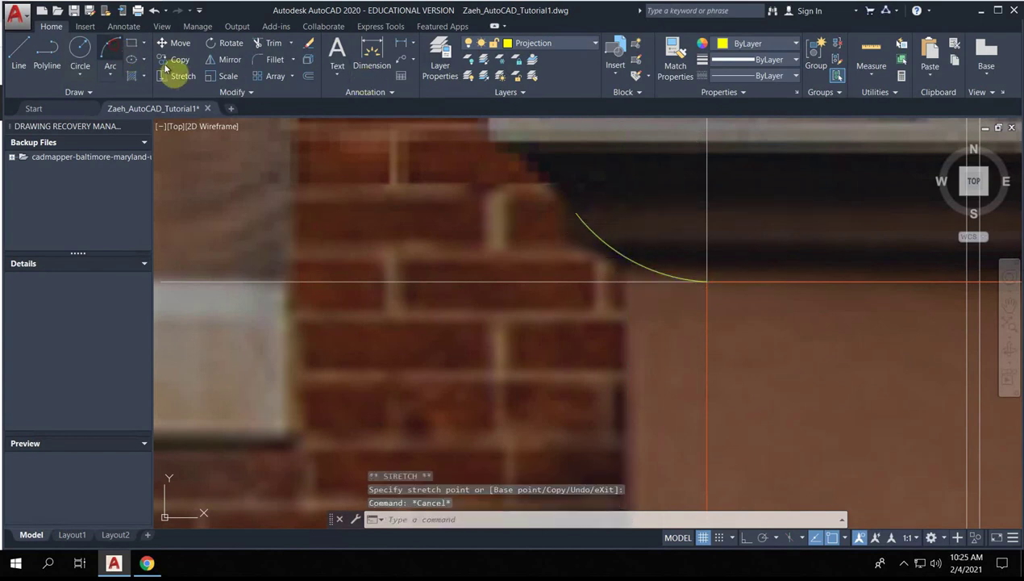
- Draw a second three-point arc from the first arc's end up to the brick edge's top
click(111, 55)
click(576, 214)
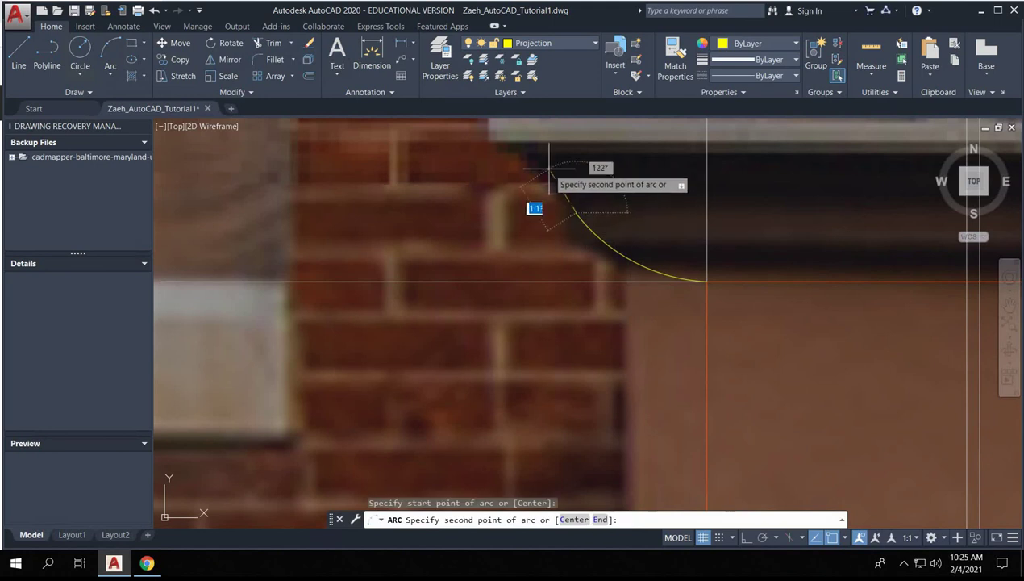
click(545, 165)
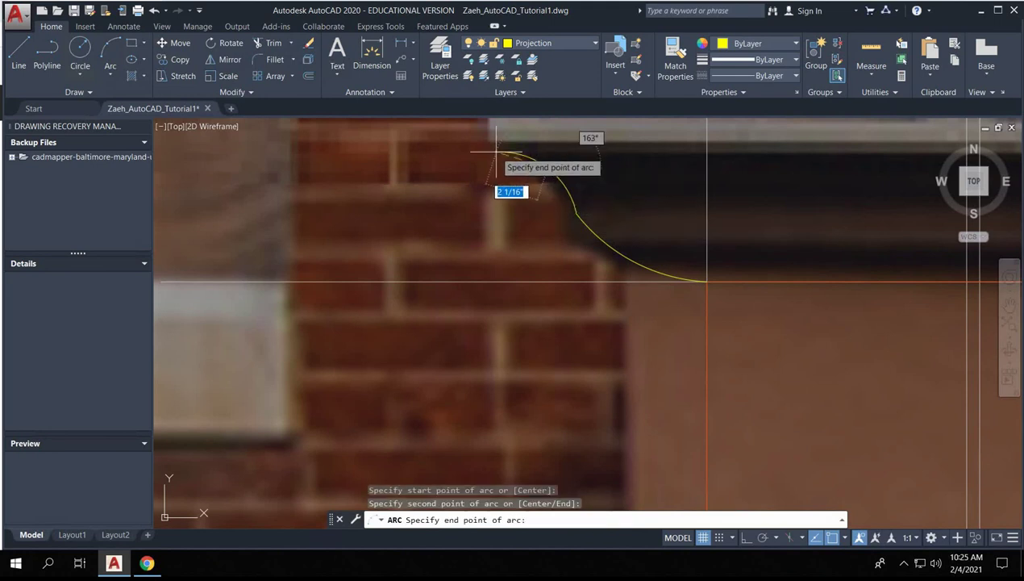
click(496, 151)
key(Return)
scroll(685, 219, down, 2)
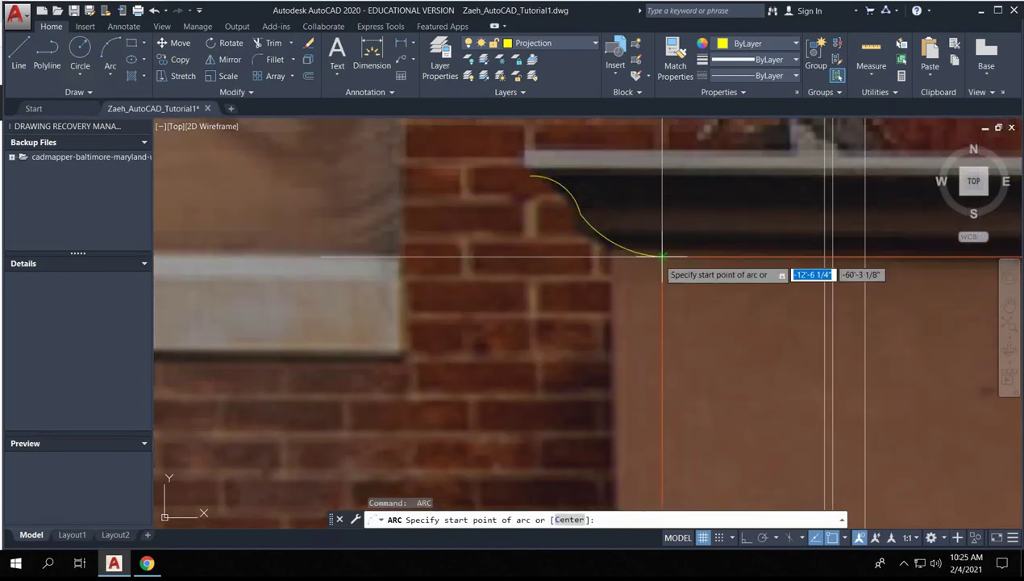
key(Escape)
scroll(601, 193, up, 2)
- Trace the cornice arcs with a five-point spline from the curve's lower end to its top
text(s)
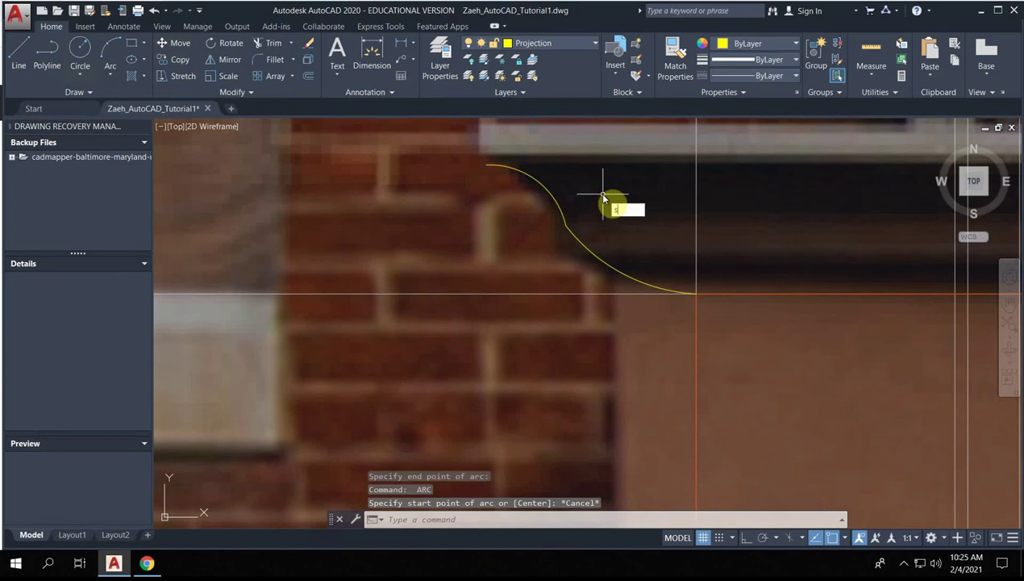
text(pli)
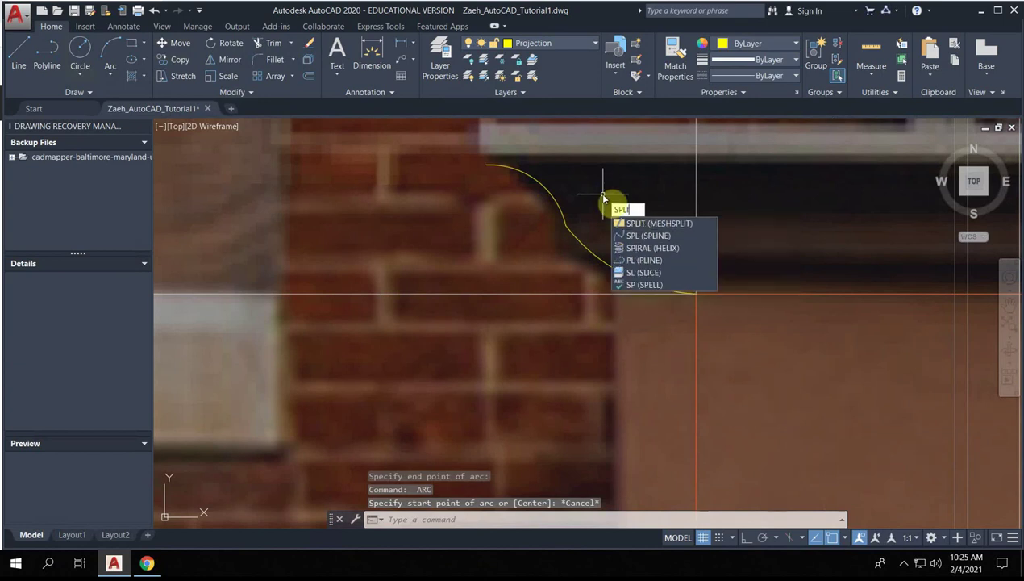
text(mr)
key(Return)
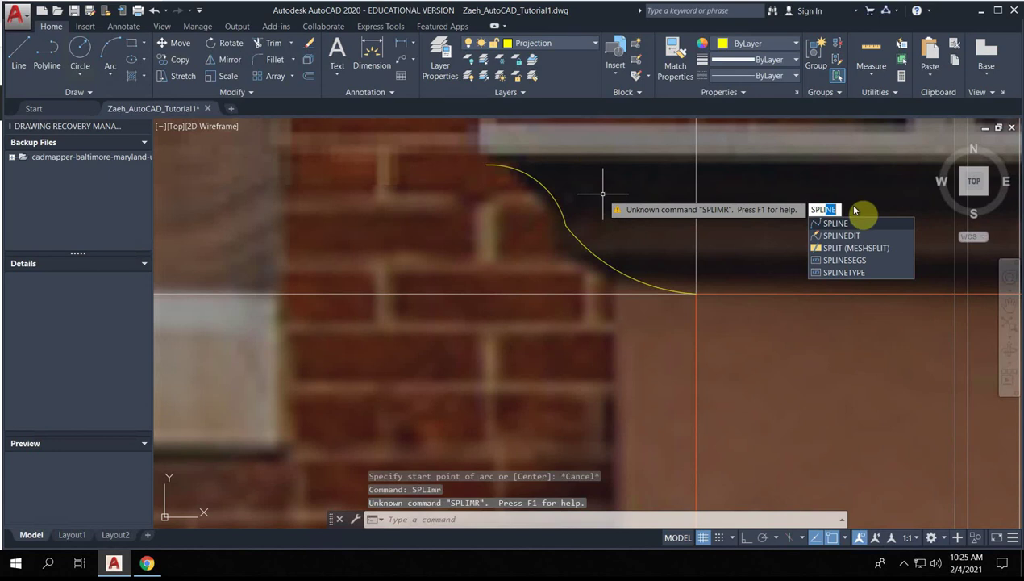
key(Return)
click(649, 281)
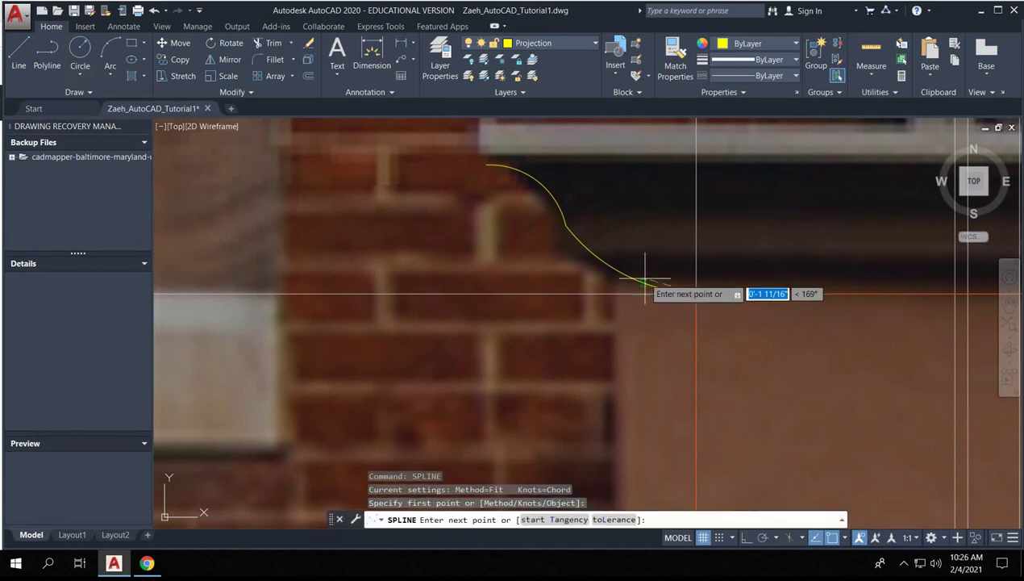
click(607, 256)
click(557, 206)
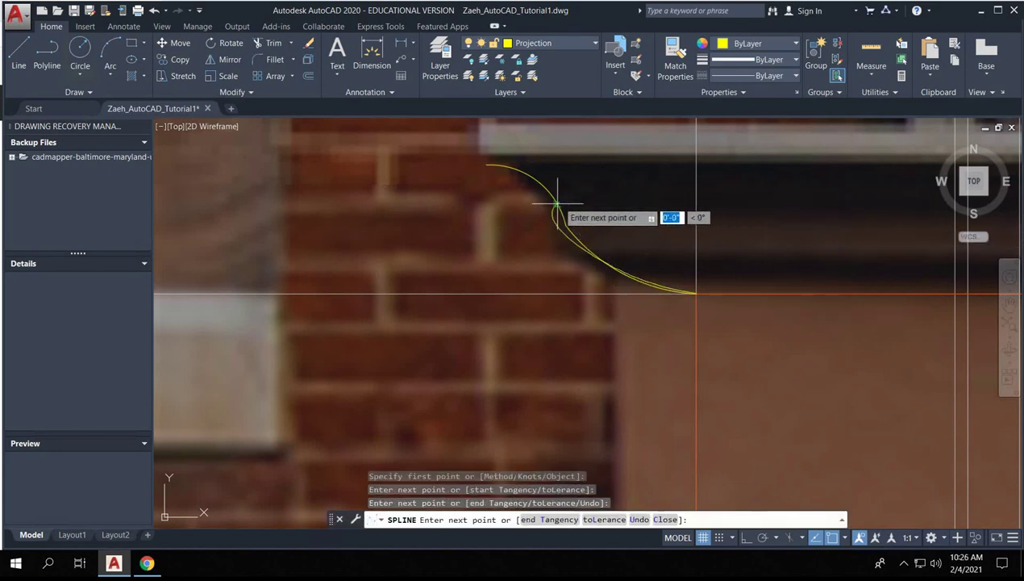
click(515, 168)
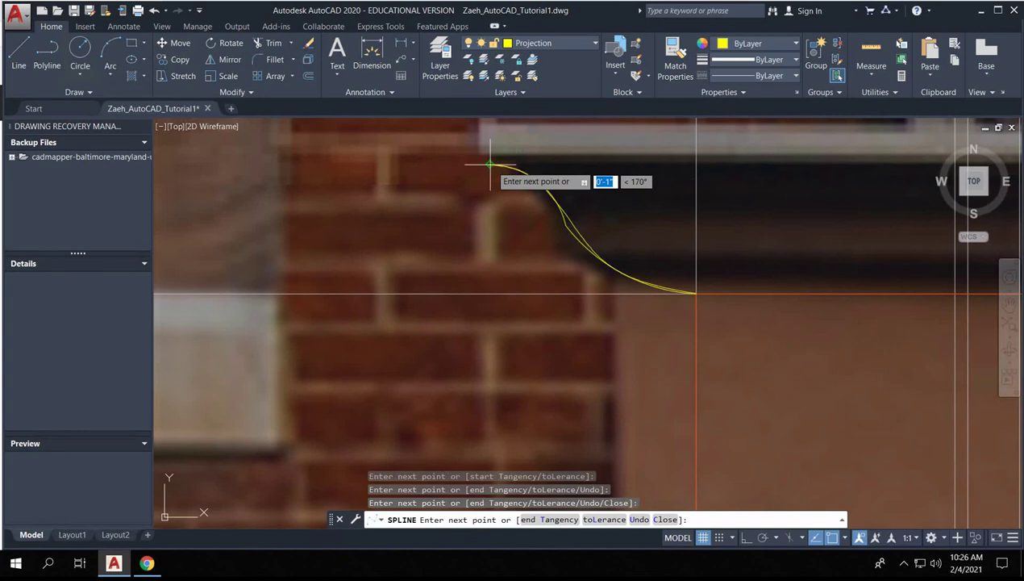
click(488, 164)
key(Return)
- Delete the duplicate curve overlapping the new spline
click(567, 228)
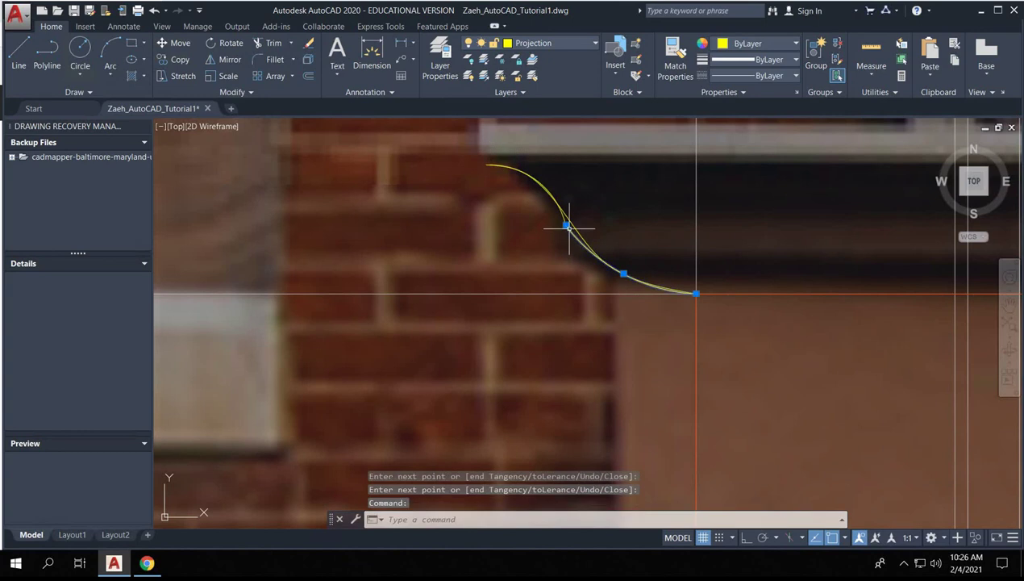
key(Delete)
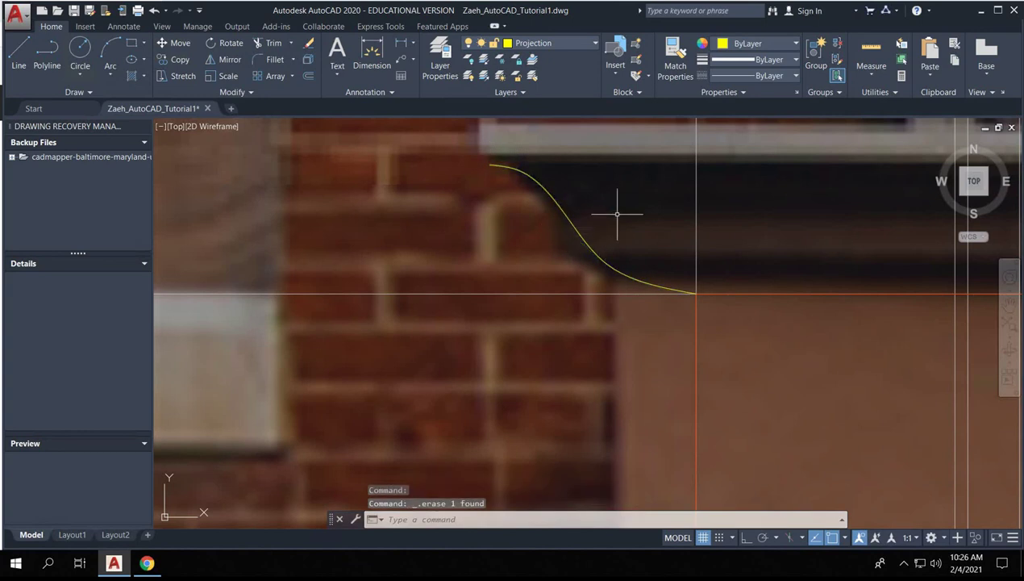
scroll(617, 213, down, 3)
scroll(570, 183, up, 4)
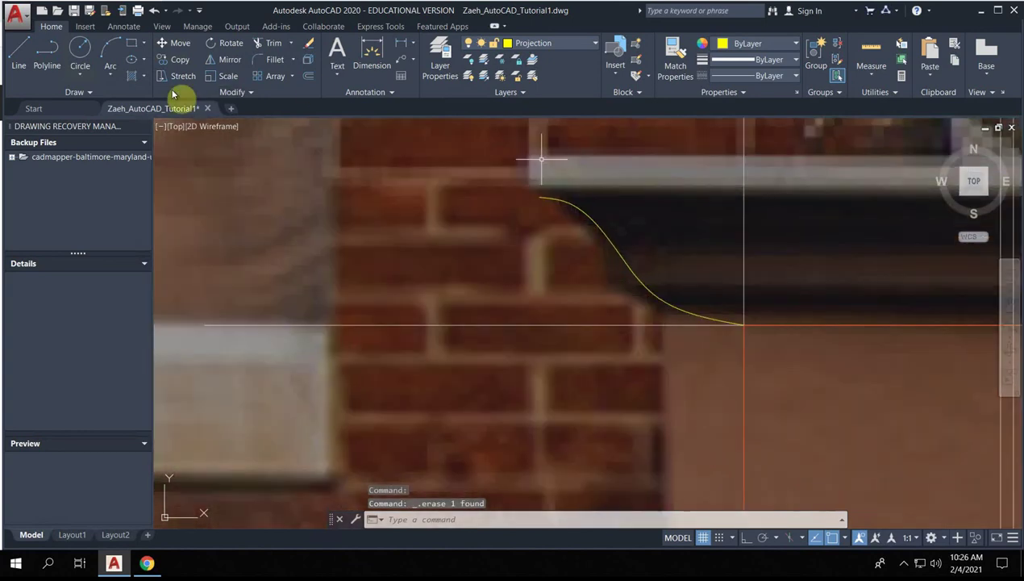
- With Ortho on, draw a short vertical line up from the curve's top end
click(18, 50)
click(537, 197)
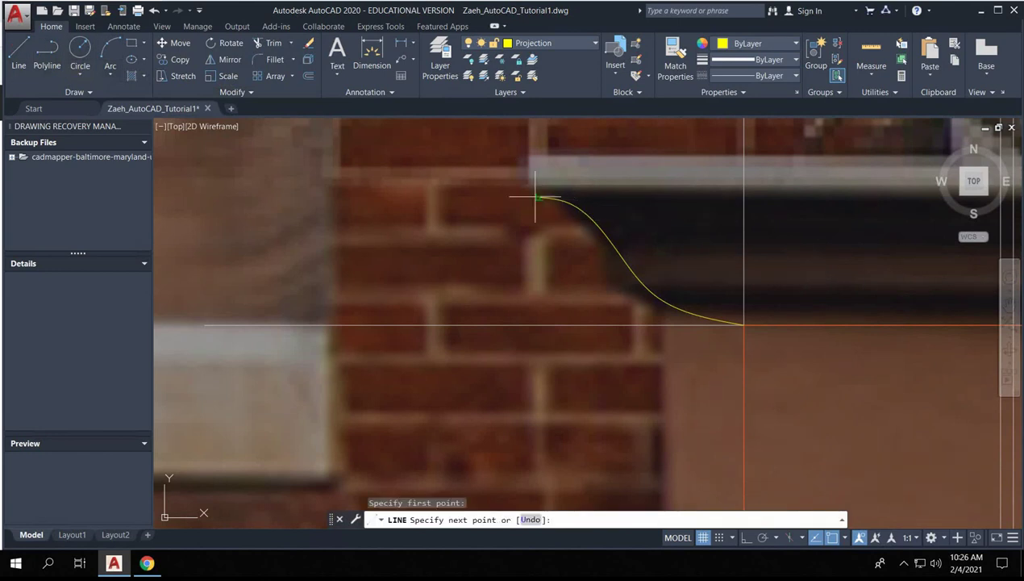
scroll(533, 199, up, 5)
scroll(533, 202, down, 3)
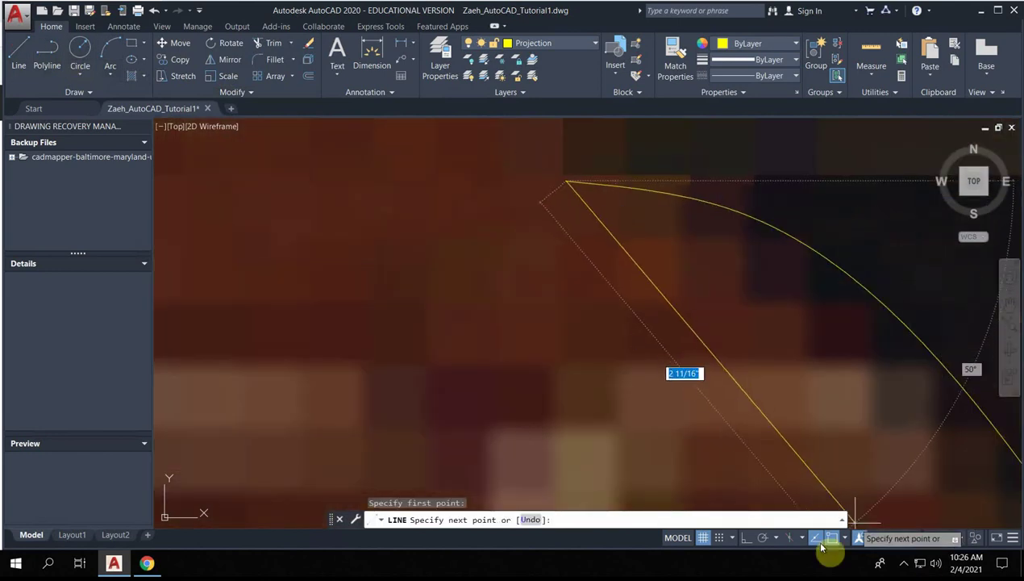
click(746, 538)
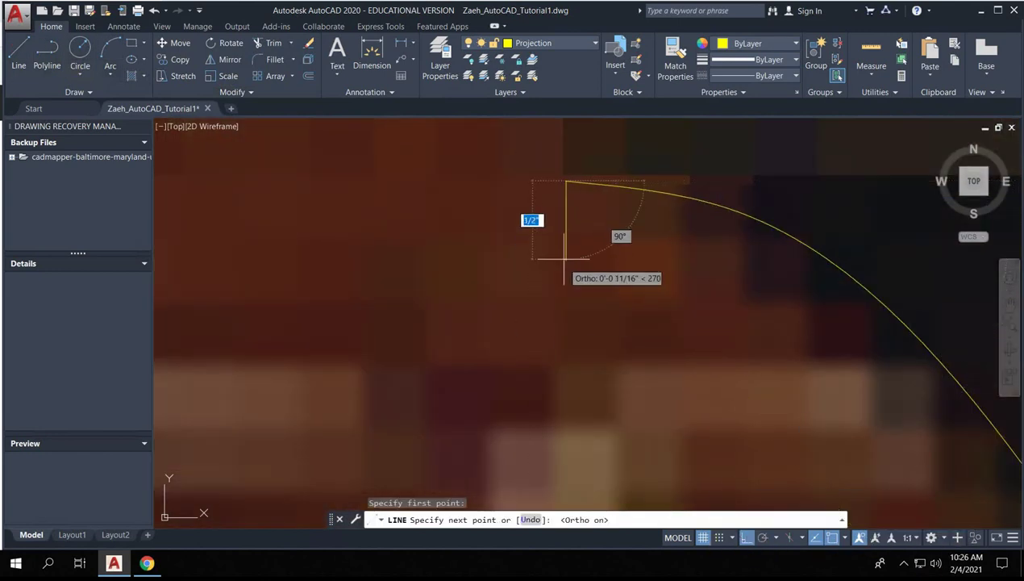
scroll(518, 184, down, 3)
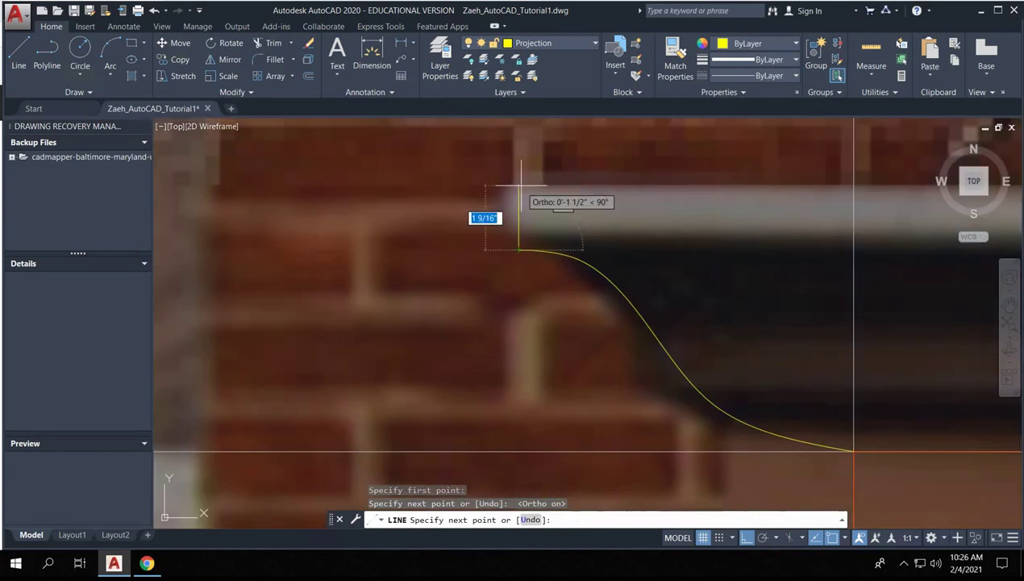
click(519, 192)
scroll(855, 185, down, 5)
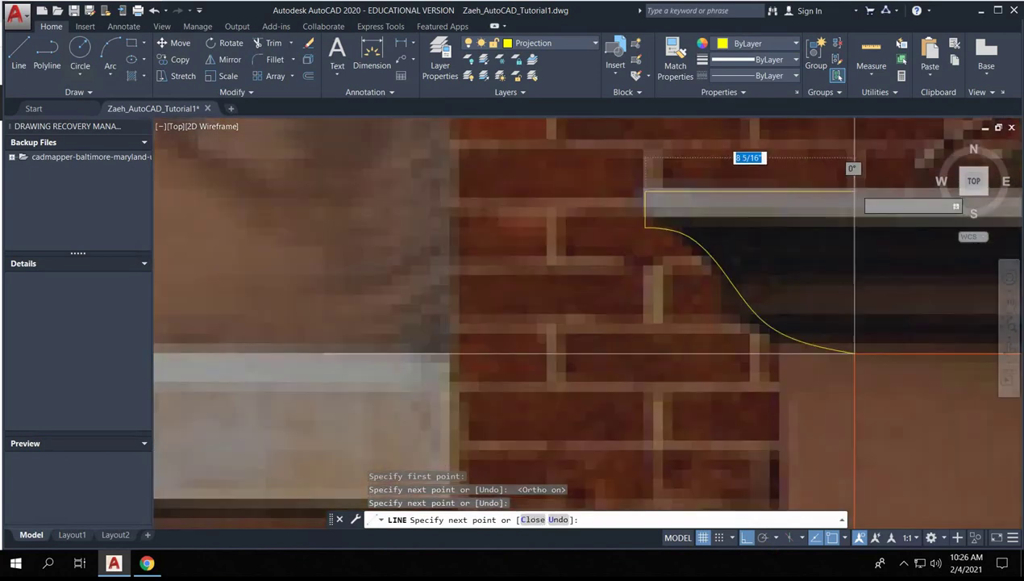
middle_drag(855, 192, 739, 190)
scroll(739, 190, up, 5)
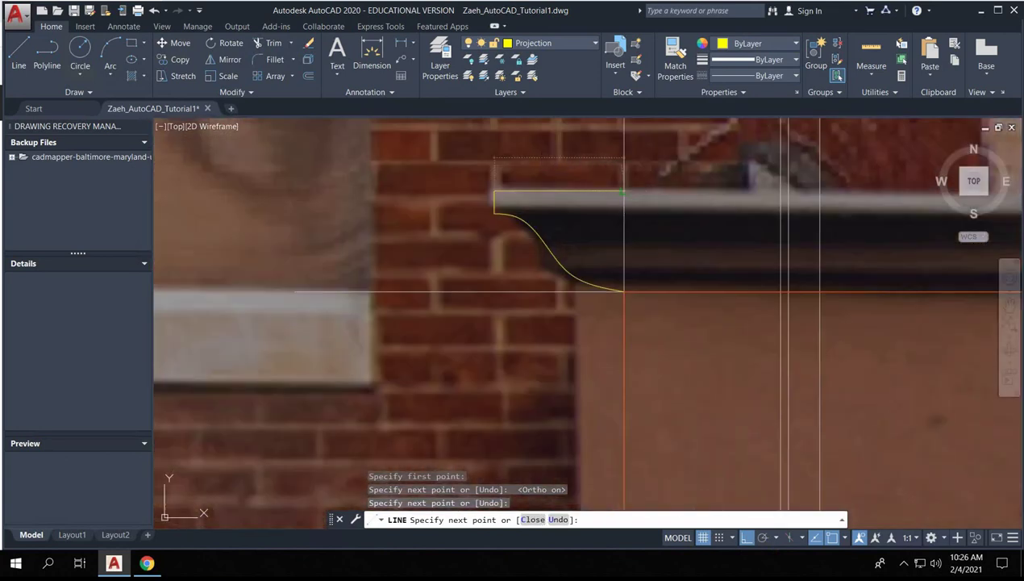
key(Return)
- Draw the horizontal top line from the profile's top corner across to the vertical guide
key(Return)
click(493, 213)
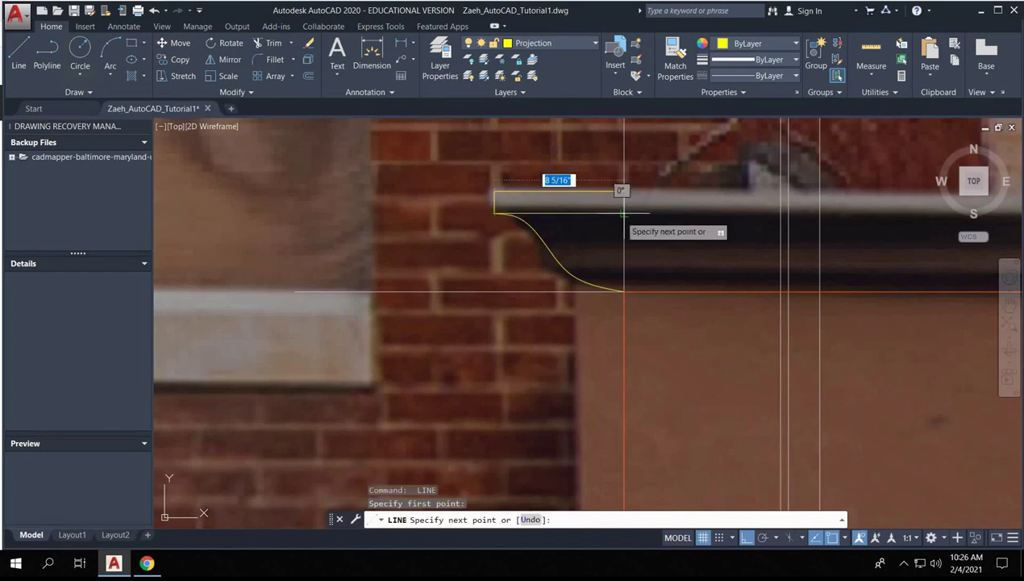
click(621, 212)
key(Return)
scroll(640, 218, down, 6)
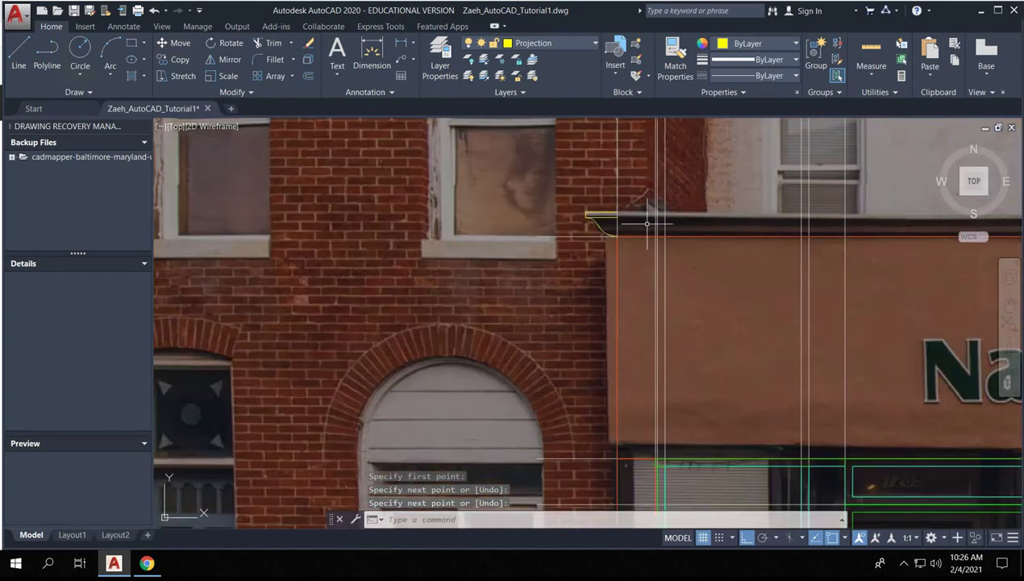
middle_drag(647, 224, 537, 224)
click(473, 201)
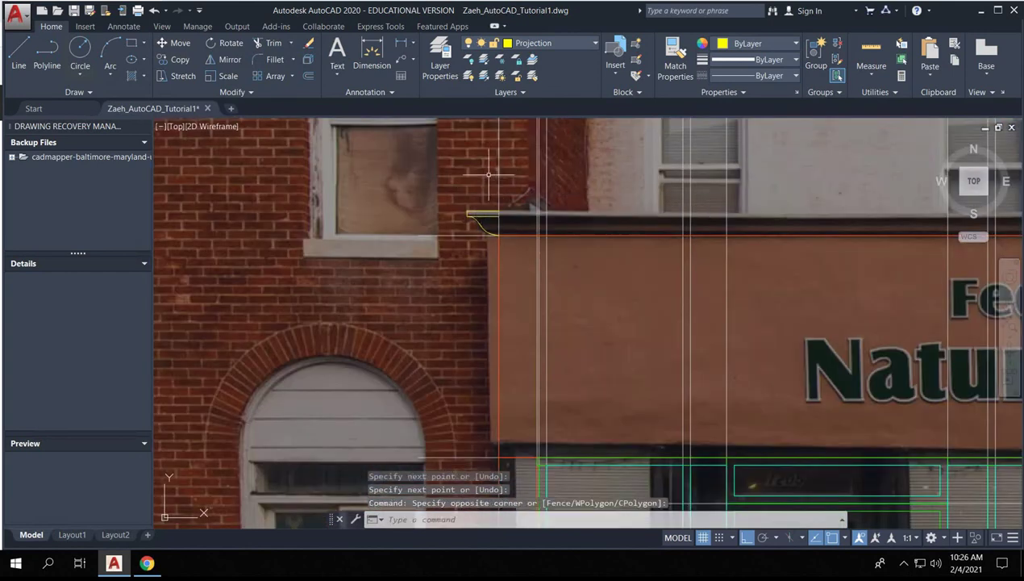
scroll(488, 173, down, 2)
mouse_move(669, 212)
middle_down()
mouse_move(272, 263)
mouse_move(602, 268)
middle_up()
scroll(464, 241, up, 5)
scroll(394, 223, down, 5)
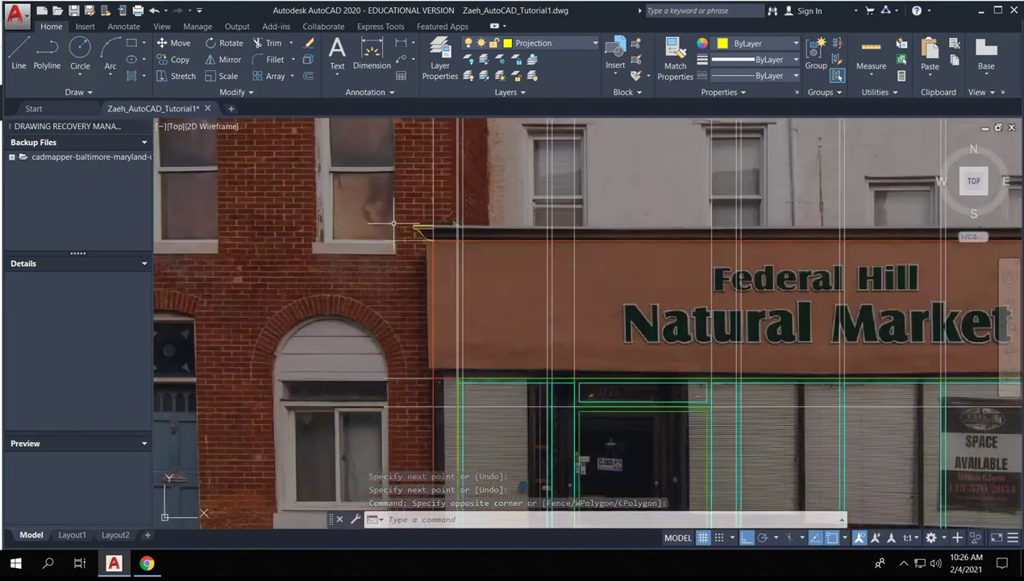
scroll(394, 224, down, 2)
- Draw a horizontal line across the sign and a vertical centre line rising above it
text(l)
key(Return)
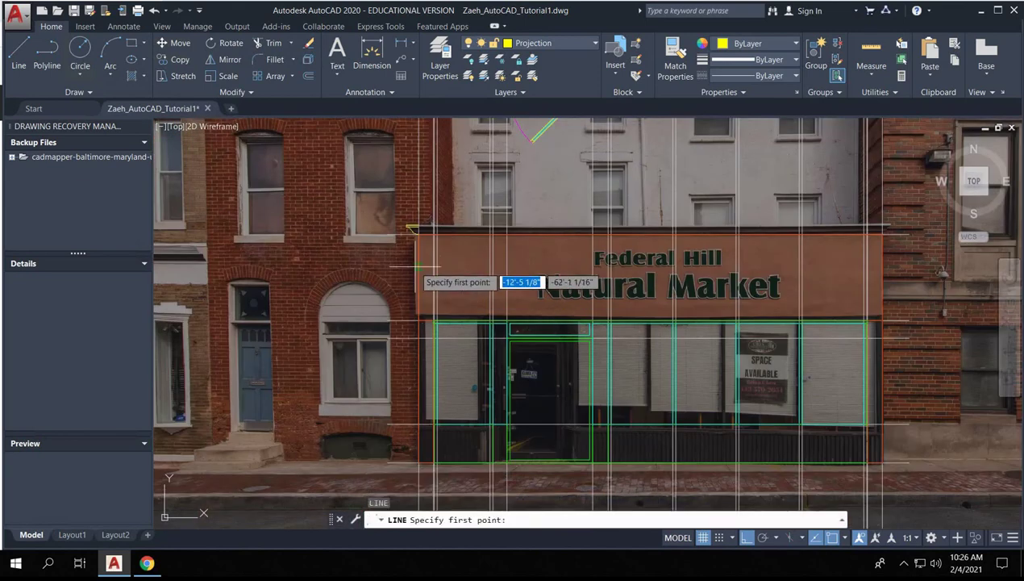
click(419, 267)
click(879, 268)
key(Return)
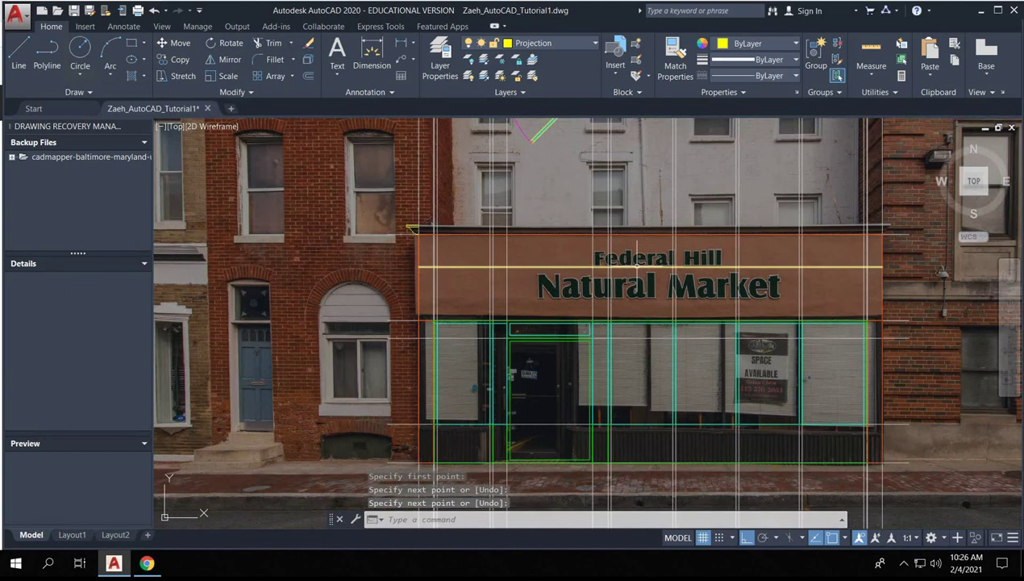
key(Return)
click(651, 266)
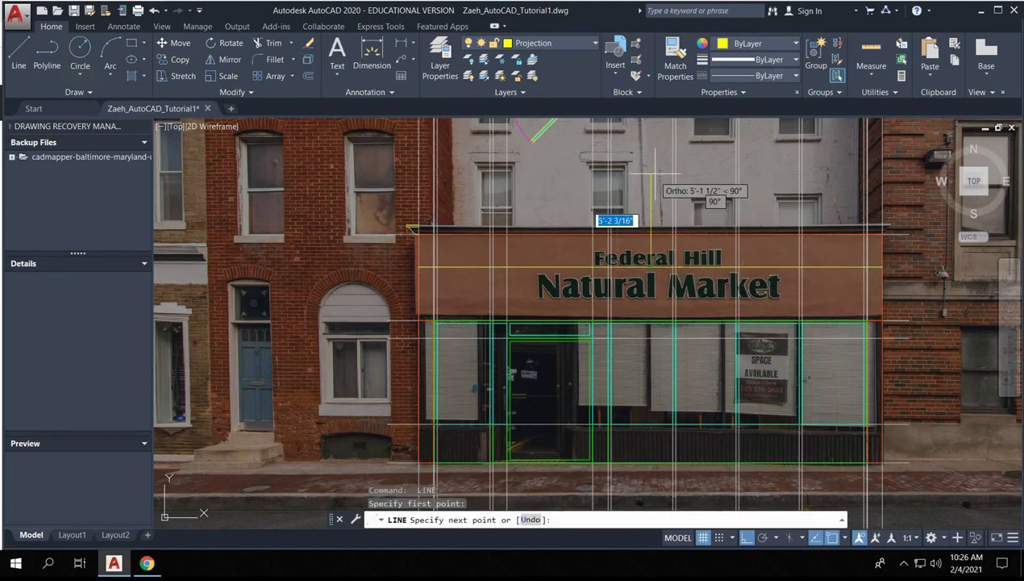
click(651, 174)
key(Return)
- Make a first attempt at mirroring the cornice profile, then abandon it
click(403, 223)
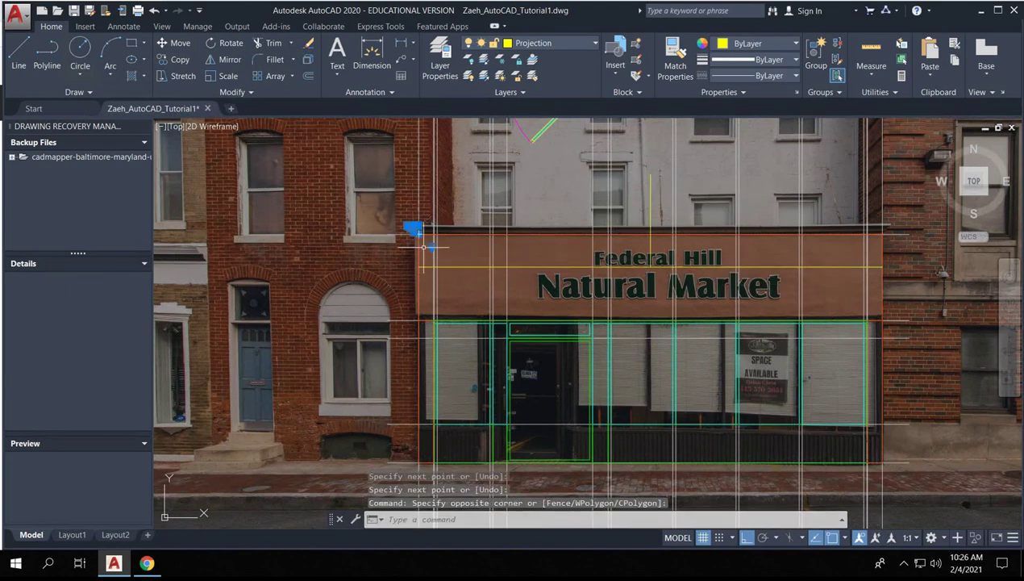
click(436, 248)
text(mi)
key(Return)
click(651, 229)
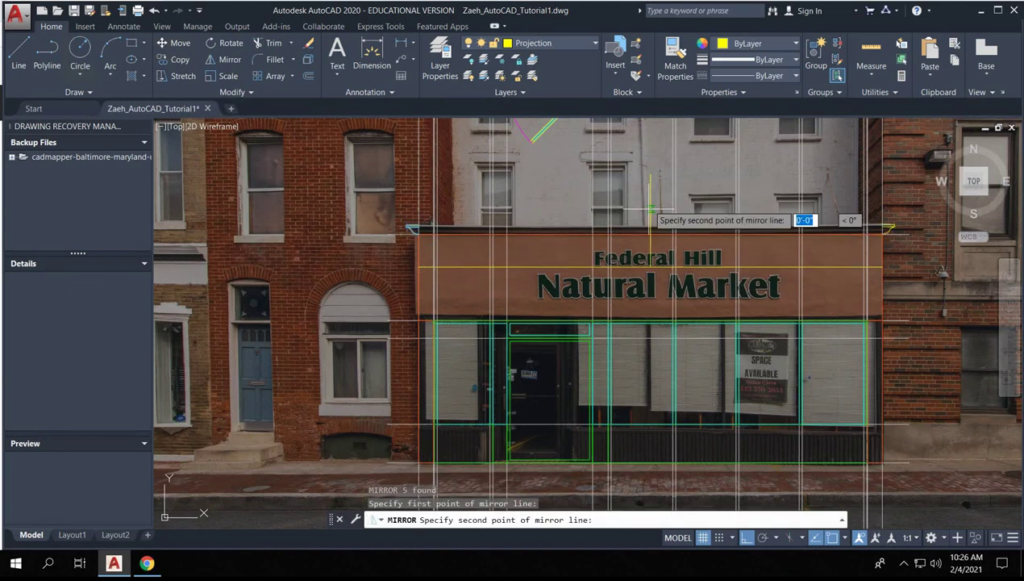
click(659, 152)
key(Escape)
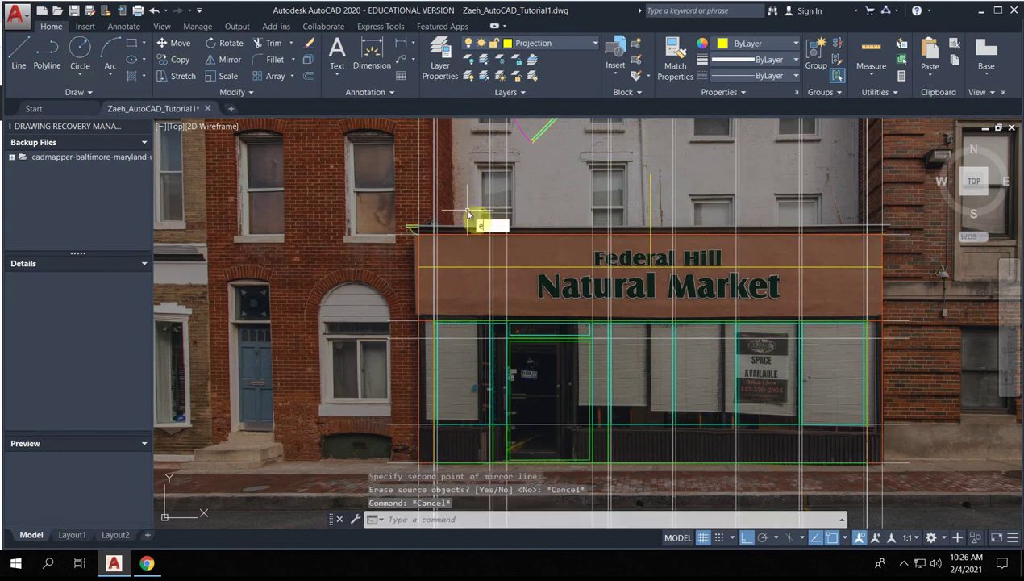
key(Return)
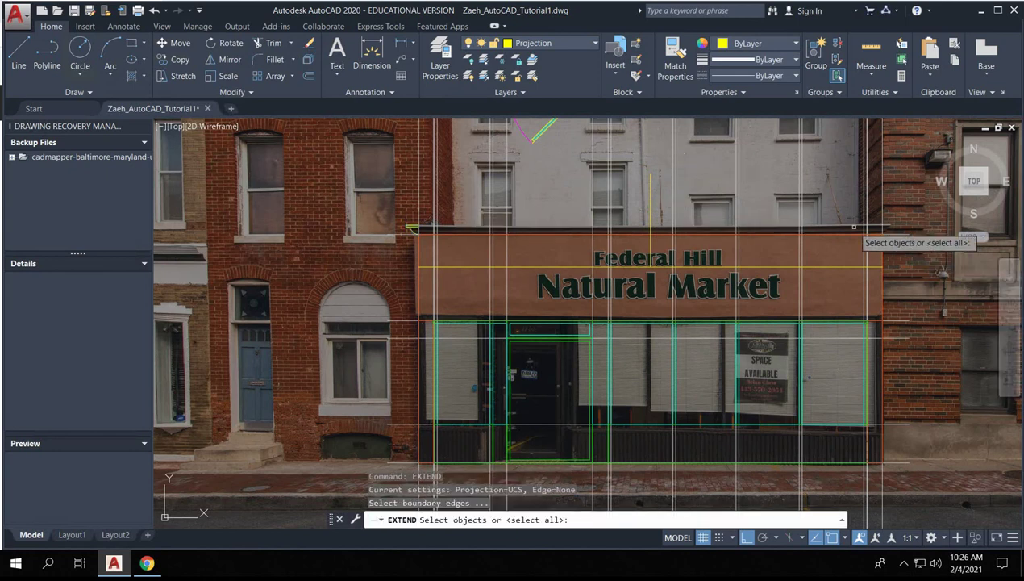
key(Escape)
- Mirror the left cornice profile about the sign's centre line, keeping the original
click(331, 191)
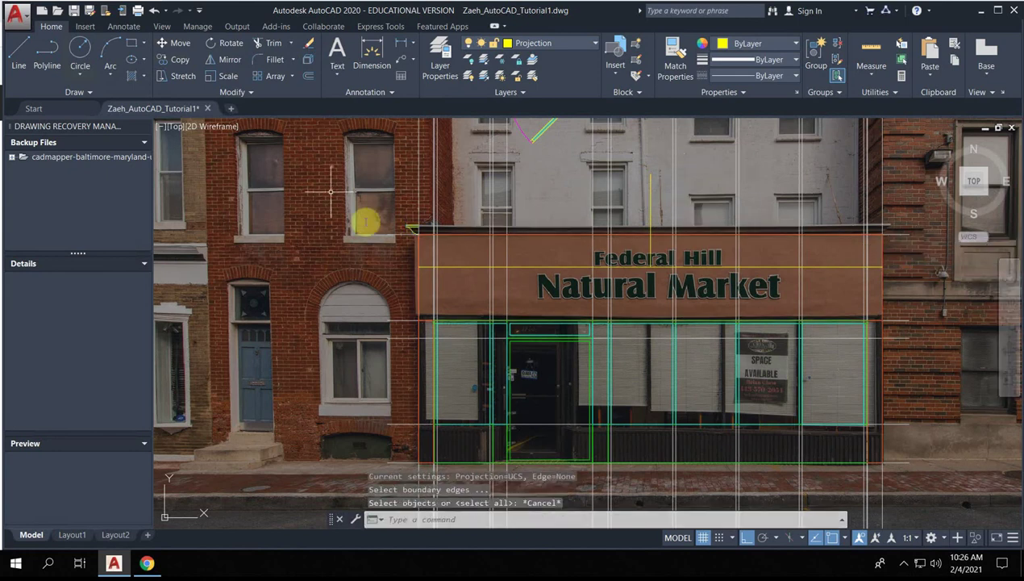
click(417, 249)
text(mirr)
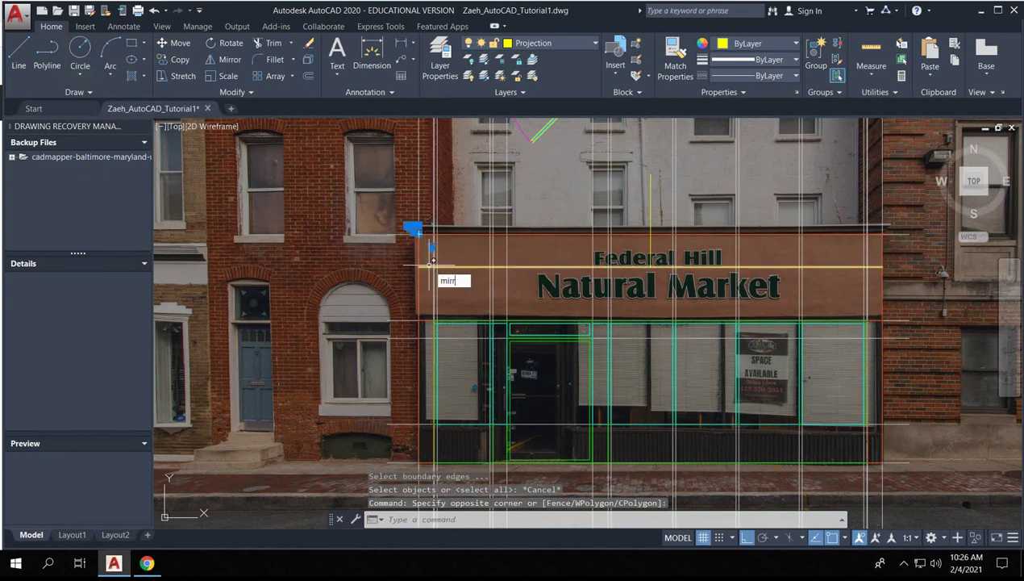
text(or)
key(Return)
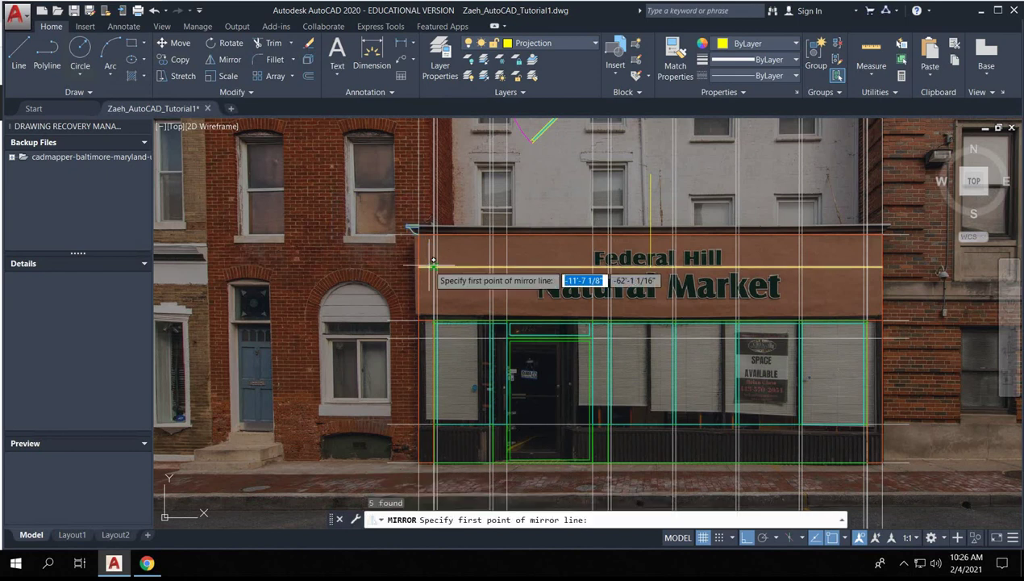
click(649, 267)
click(654, 195)
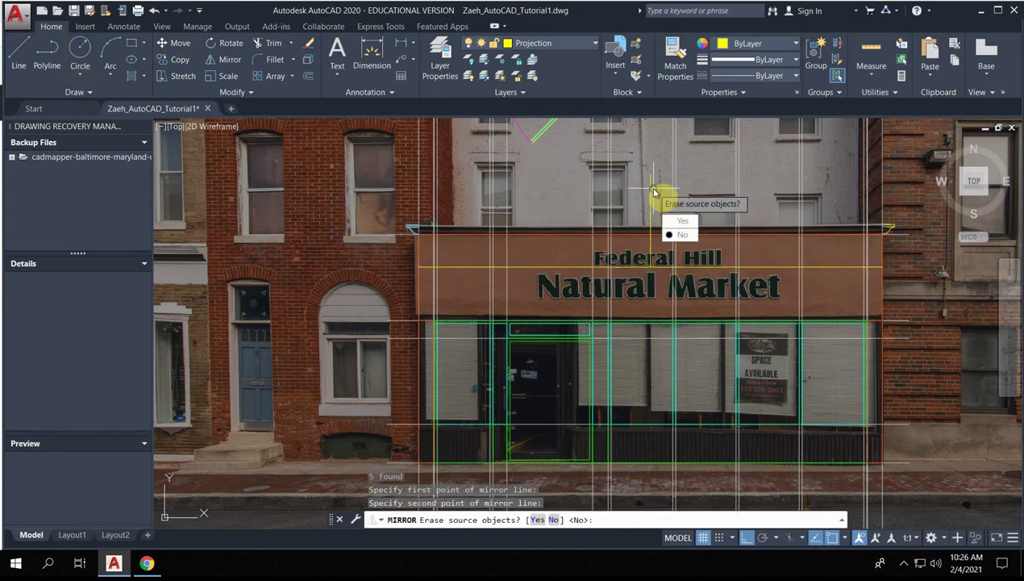
click(682, 235)
- Extend the short cornice line to meet the cornice curve boundary
text(exte)
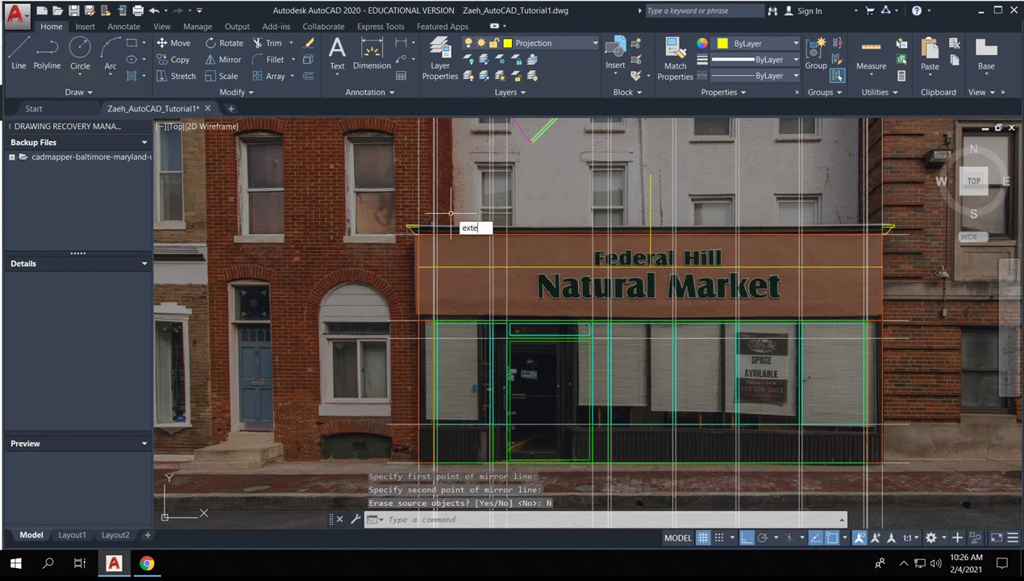
text(nd)
key(Return)
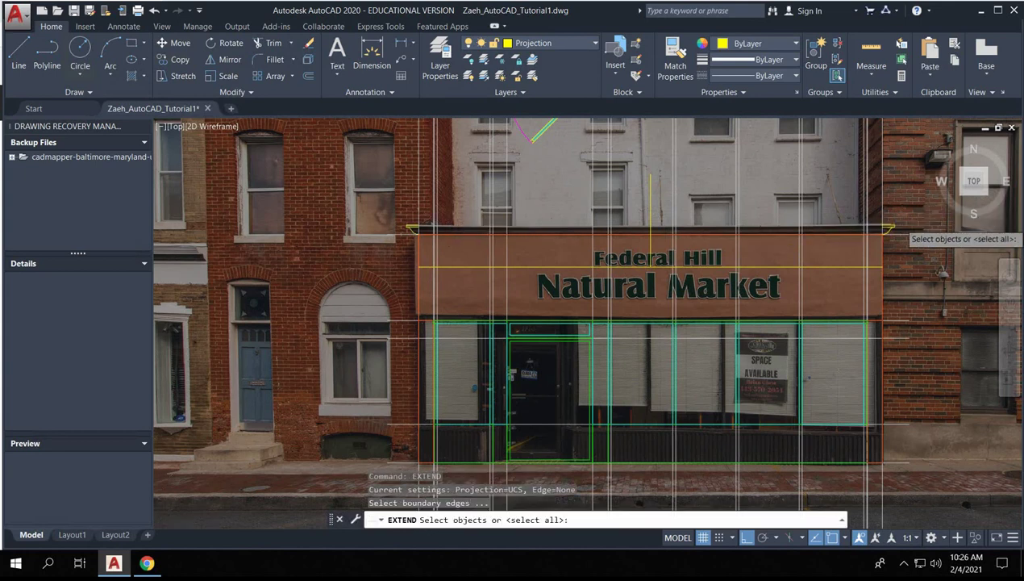
scroll(895, 228, up, 5)
click(896, 220)
click(837, 248)
scroll(831, 254, down, 5)
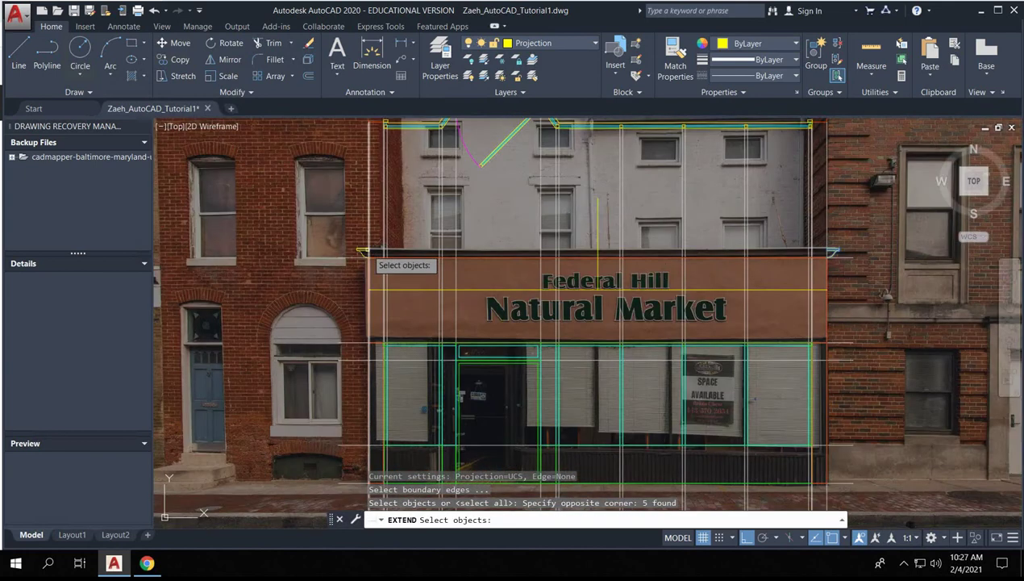
scroll(362, 252, up, 5)
click(374, 244)
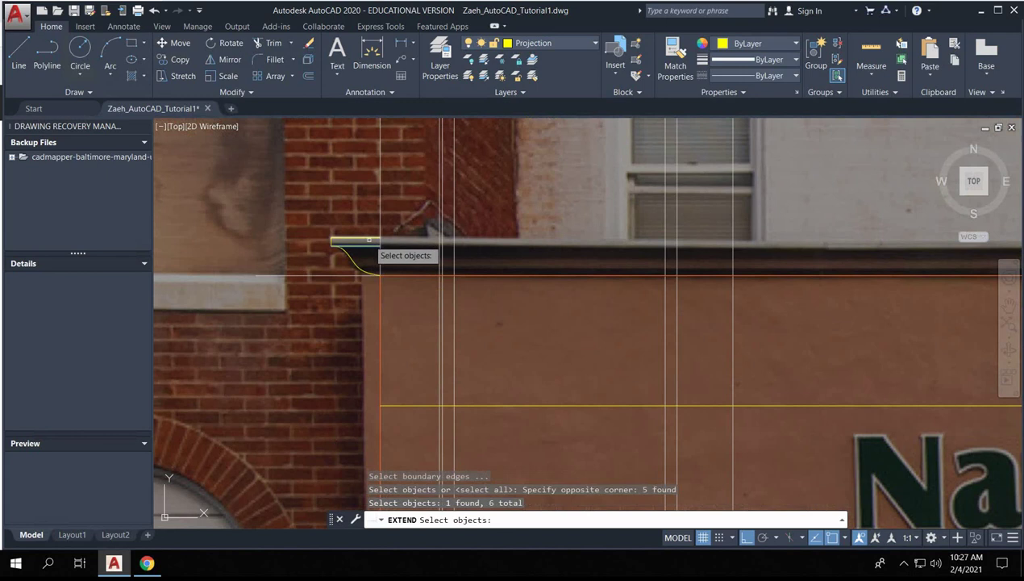
key(Return)
click(362, 240)
scroll(358, 235, down, 5)
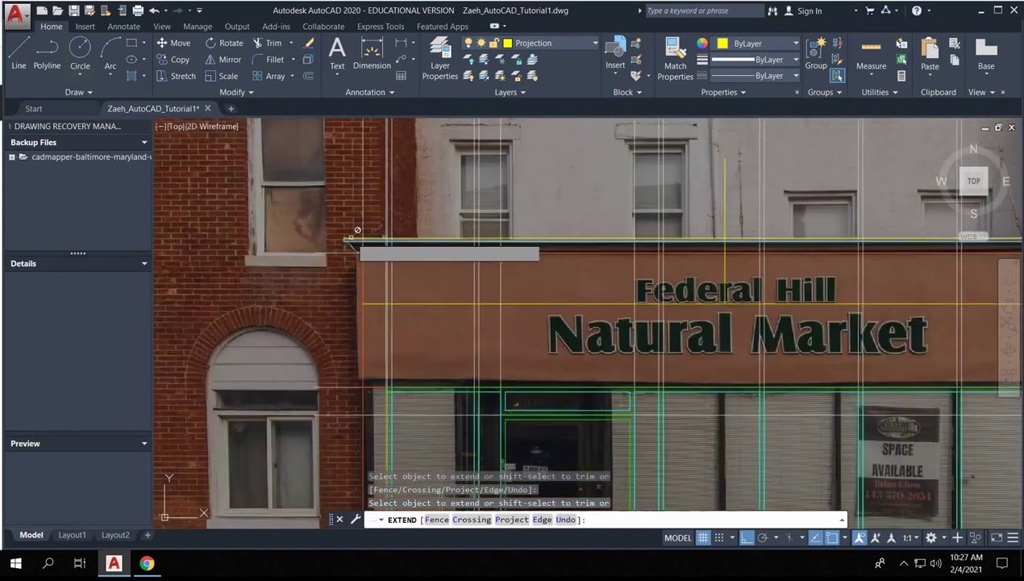
scroll(352, 237, down, 5)
scroll(483, 242, up, 4)
key(Escape)
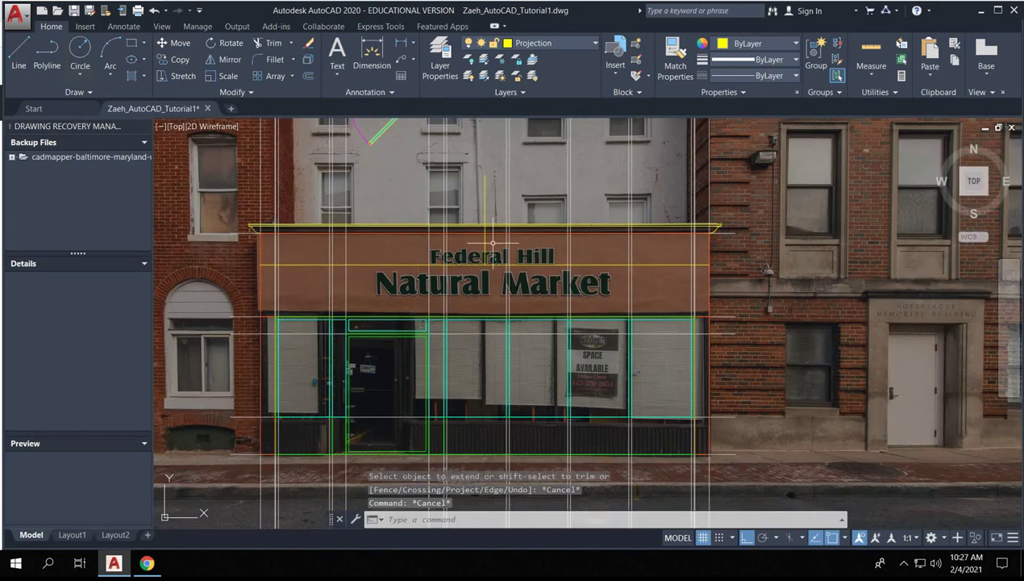
scroll(492, 241, down, 5)
- Erase the stray vertical line and the storefront photo
scroll(494, 238, up, 5)
click(499, 228)
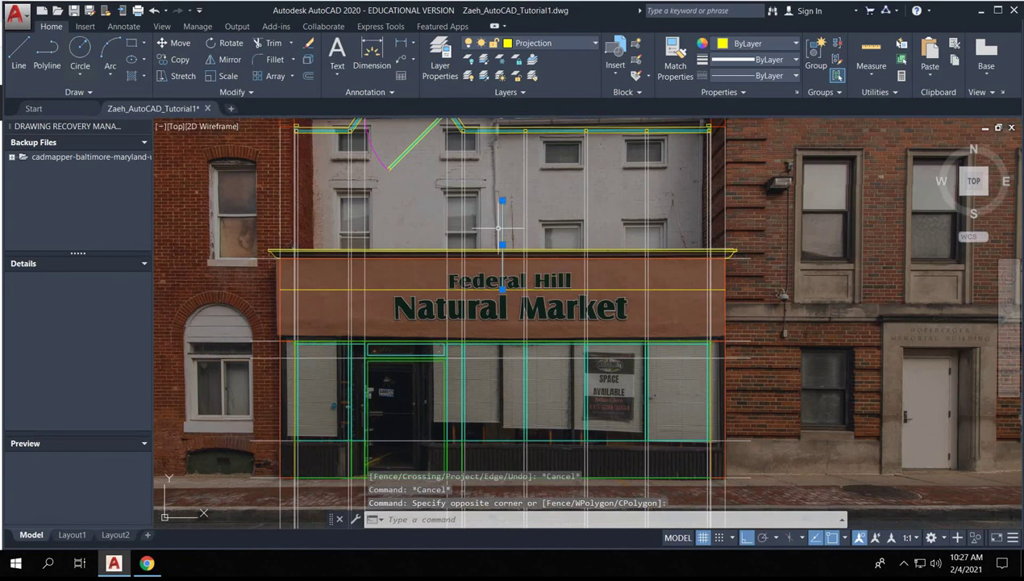
key(Delete)
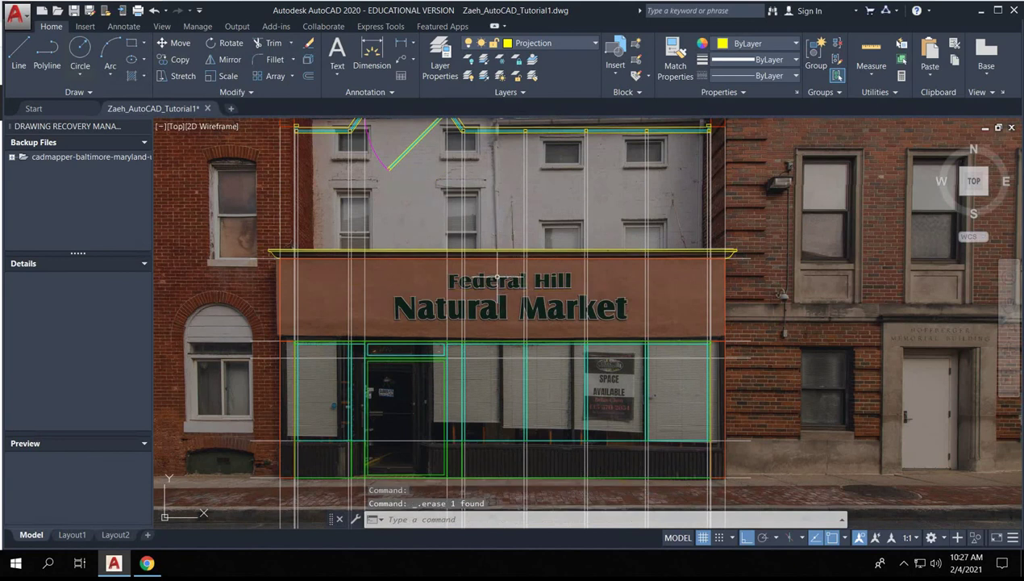
scroll(497, 278, down, 6)
click(637, 352)
key(Delete)
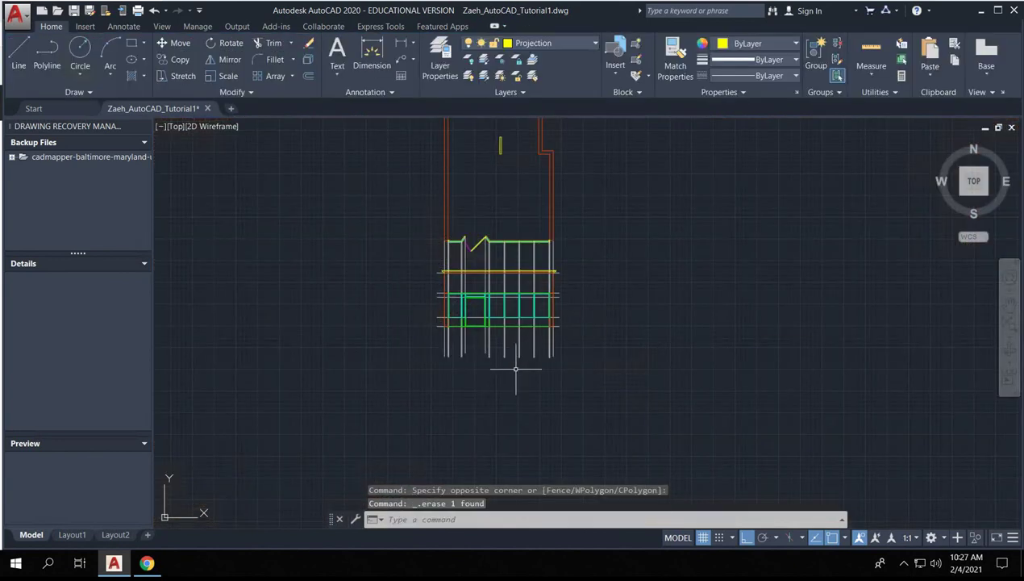
scroll(660, 228, up, 5)
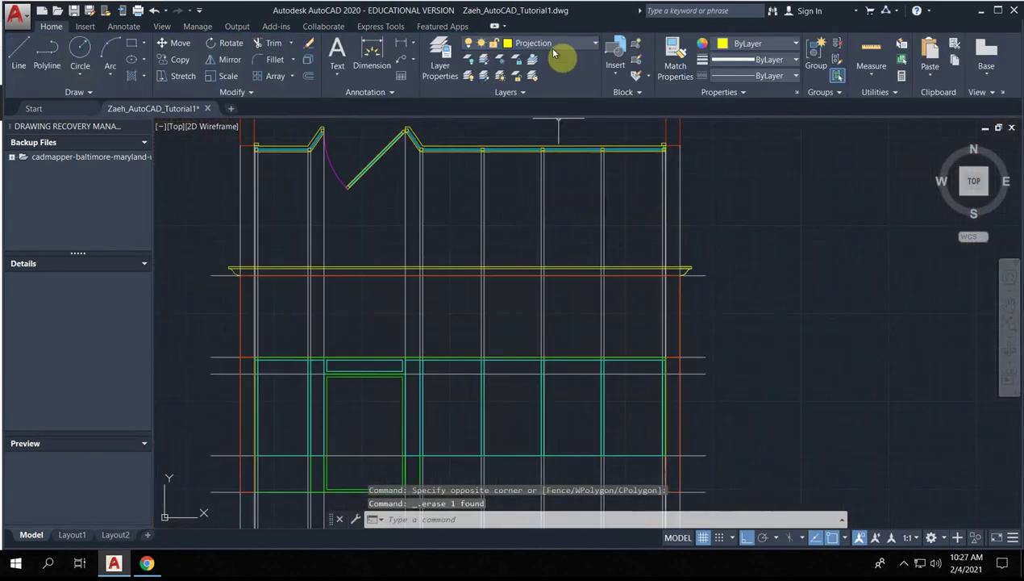
scroll(457, 224, down, 4)
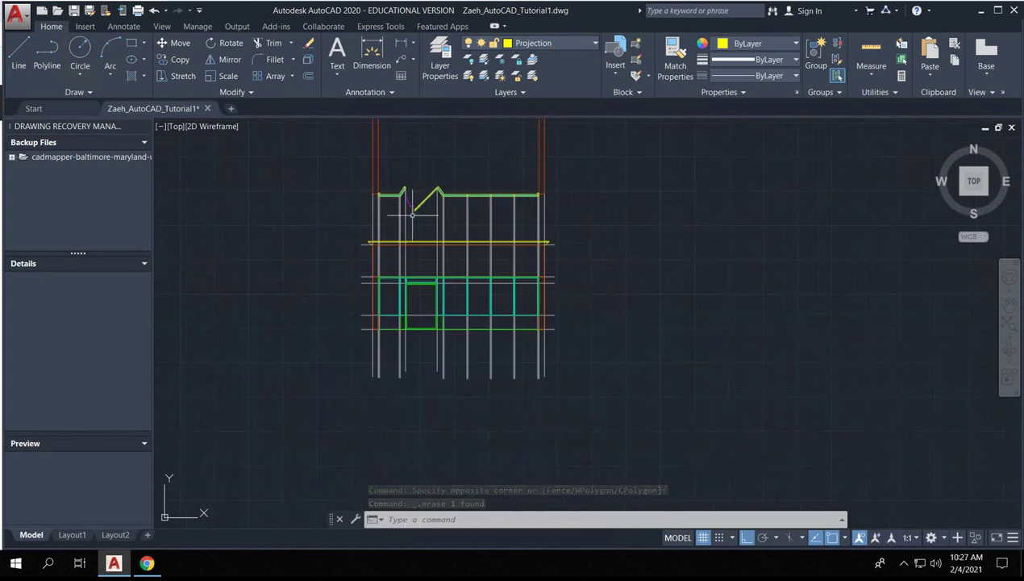
scroll(444, 137, down, 3)
- Change layer 0's colour to grey 251
click(596, 46)
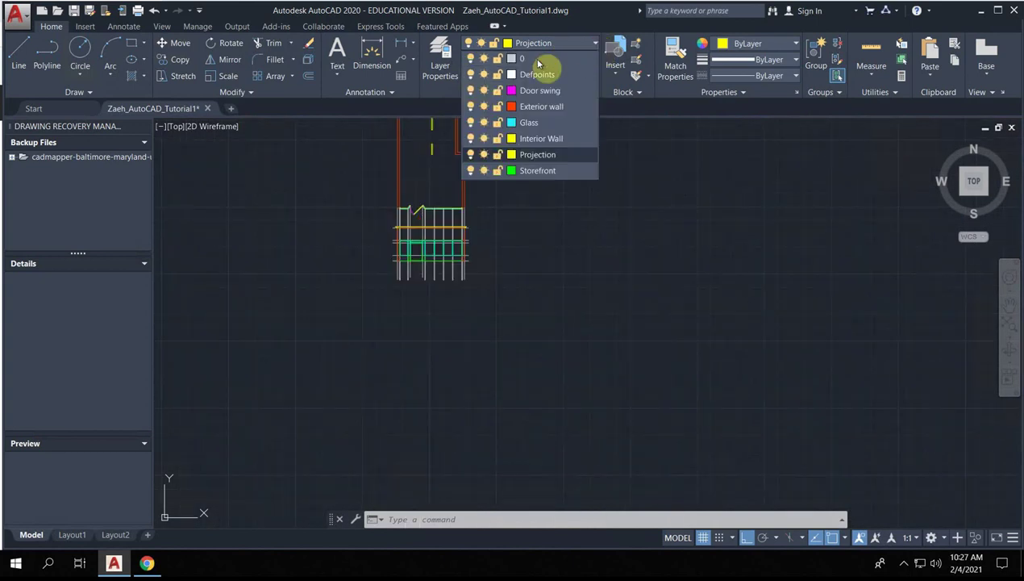
click(515, 71)
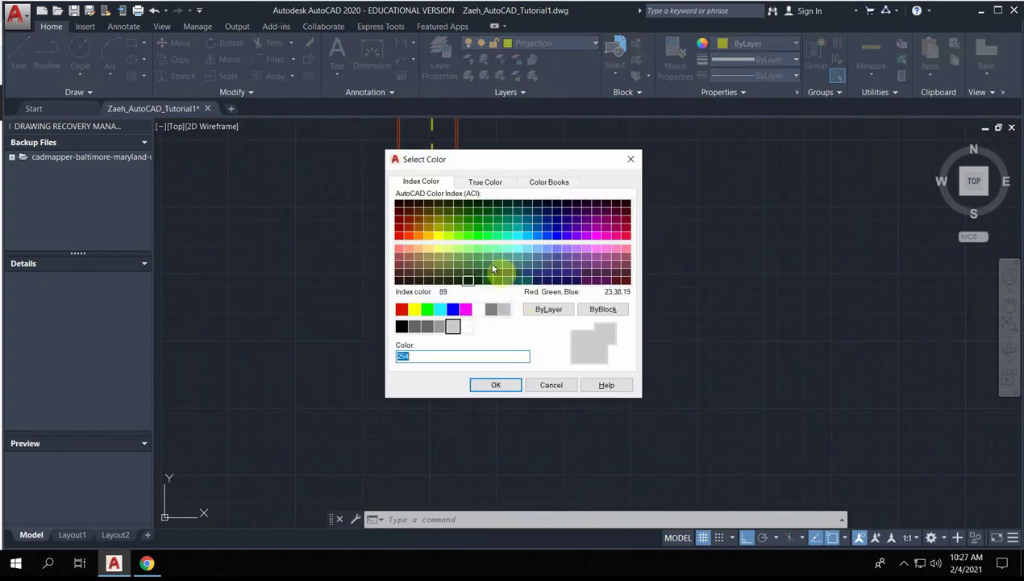
click(492, 310)
click(413, 326)
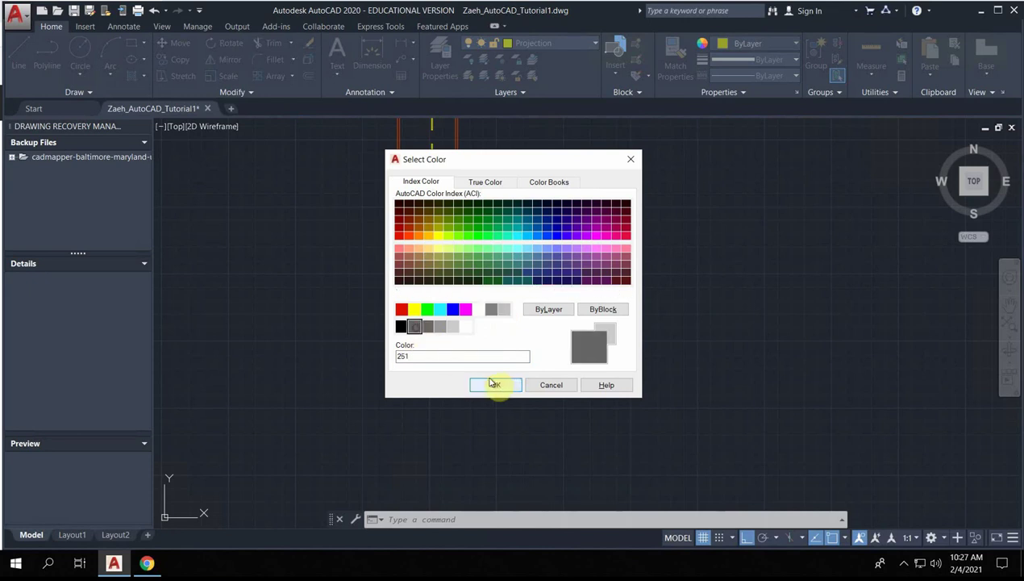
click(493, 384)
middle_drag(521, 235, 666, 287)
- Look over the finished facade and save the drawing
scroll(633, 287, up, 5)
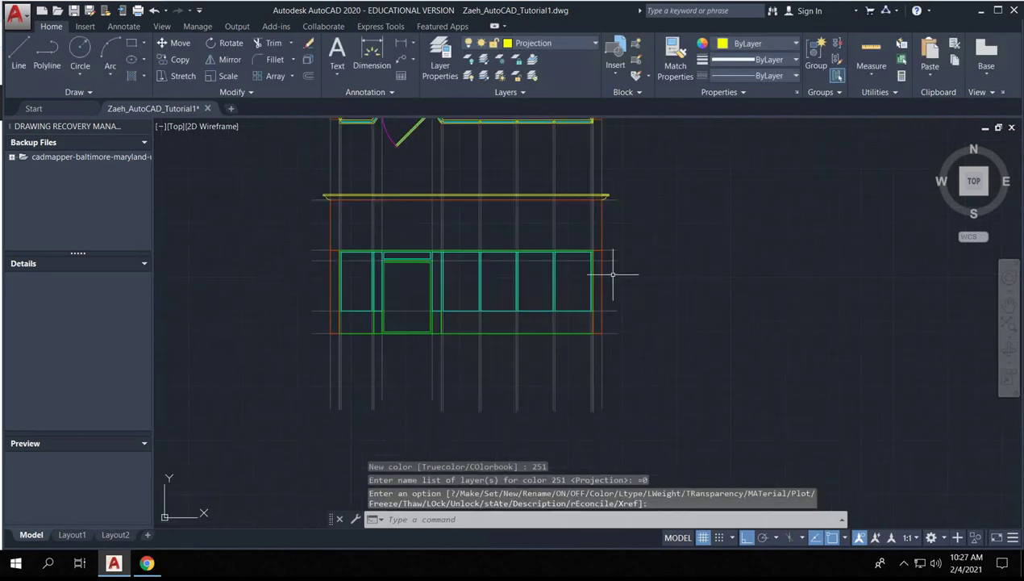
scroll(392, 290, up, 3)
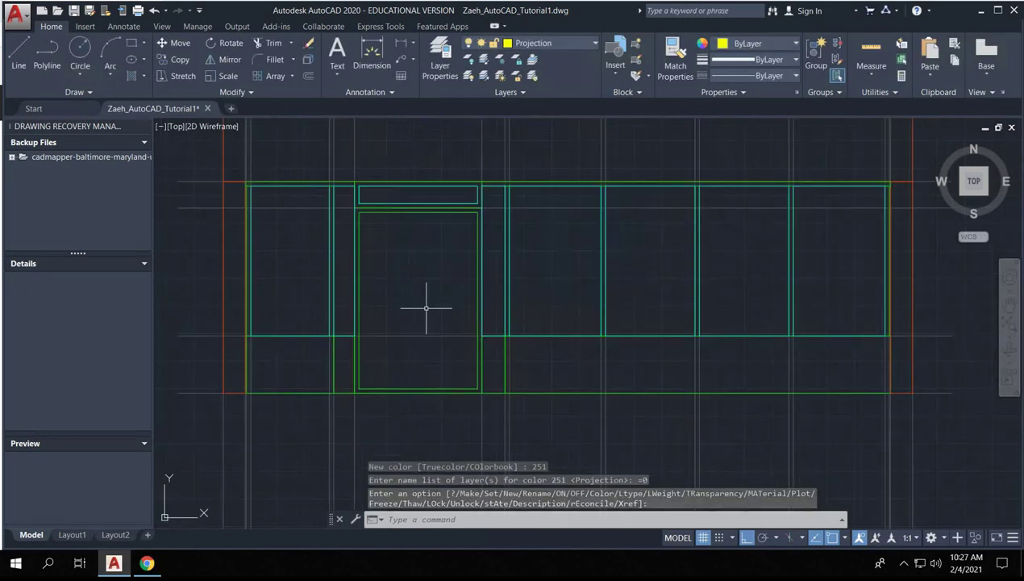
scroll(427, 304, down, 3)
mouse_move(427, 171)
middle_down()
mouse_move(441, 156)
mouse_move(474, 256)
mouse_move(512, 240)
mouse_move(528, 352)
middle_up()
scroll(528, 352, down, 5)
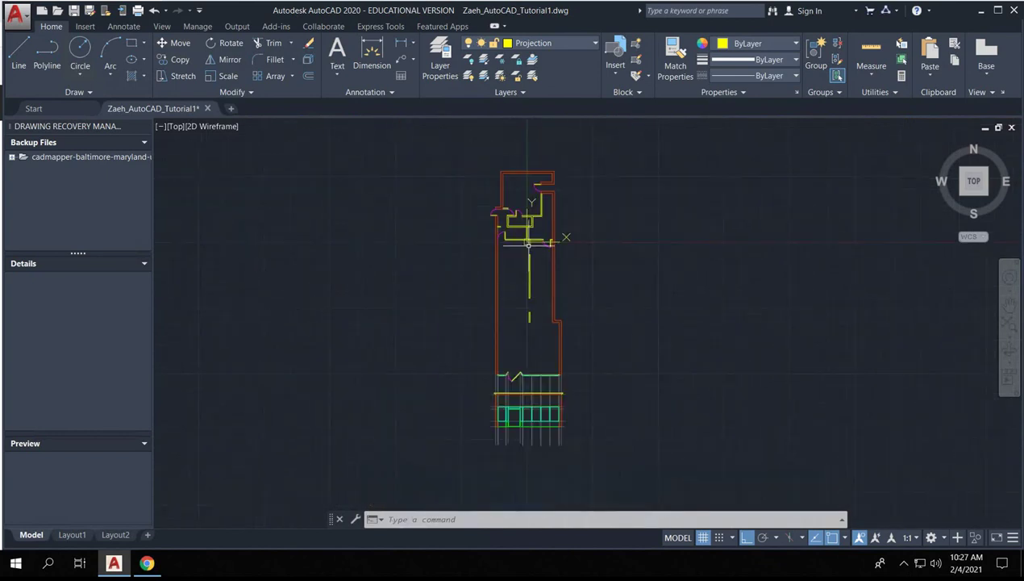
middle_drag(483, 412, 542, 274)
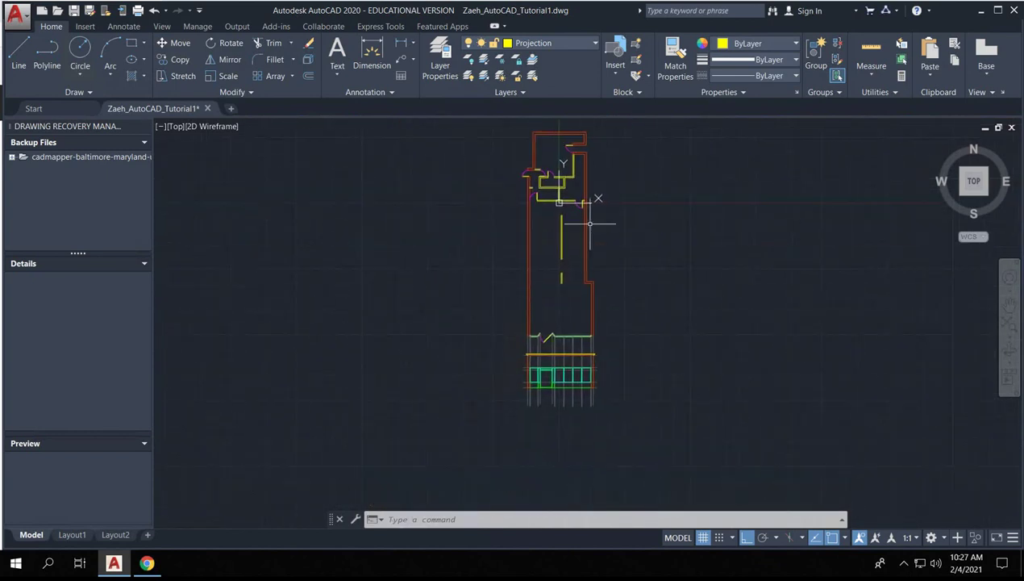
scroll(590, 219, up, 2)
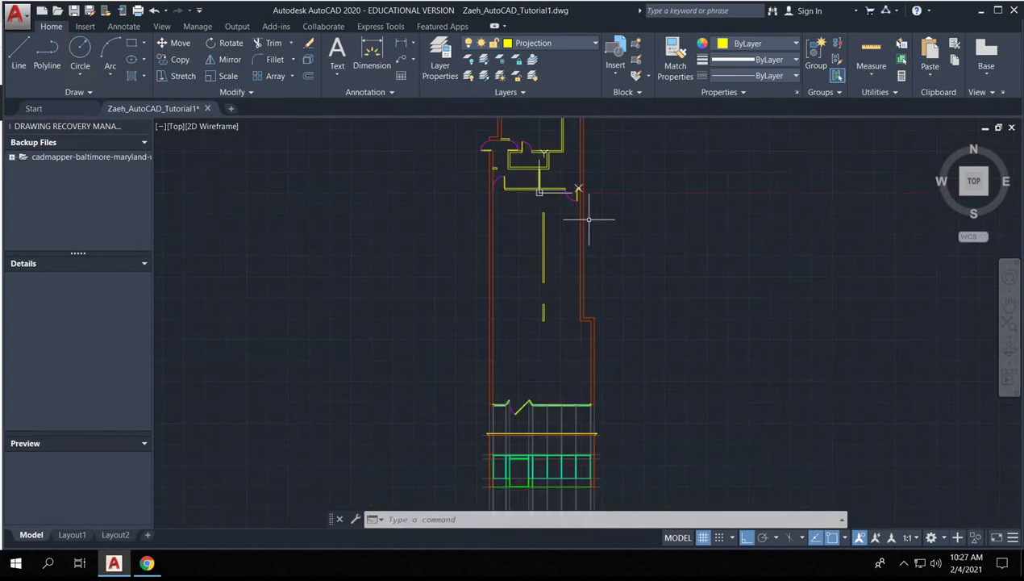
click(75, 14)
- Minimize AutoCAD and the remote session to show the local desktop
scroll(475, 298, up, 1)
scroll(498, 309, down, 2)
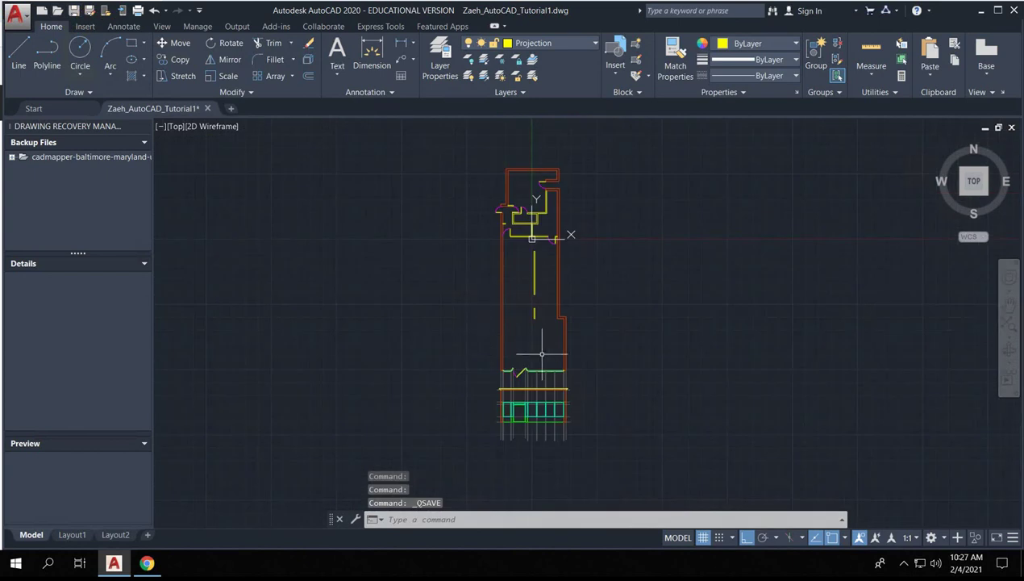
scroll(534, 322, up, 2)
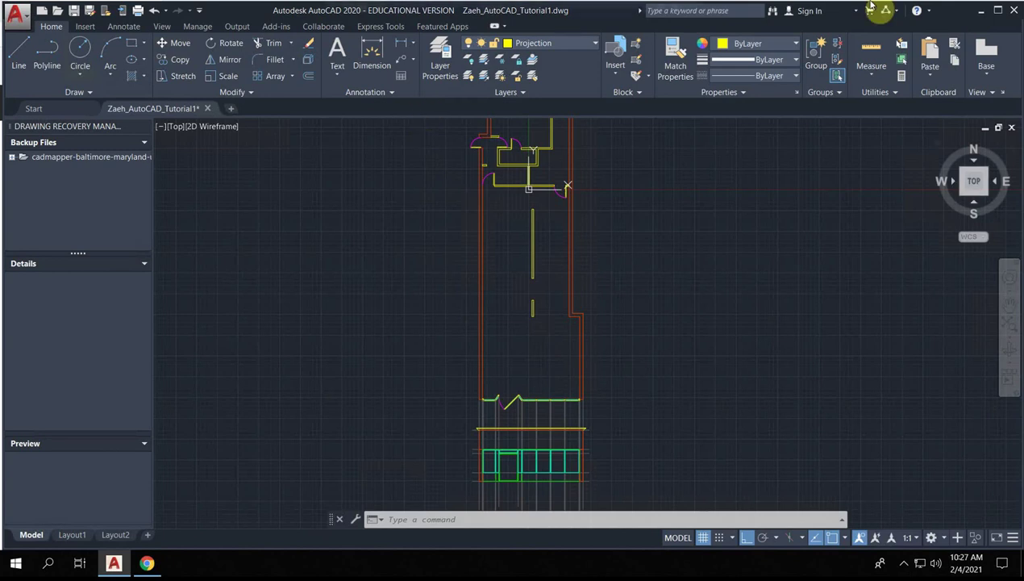
click(982, 11)
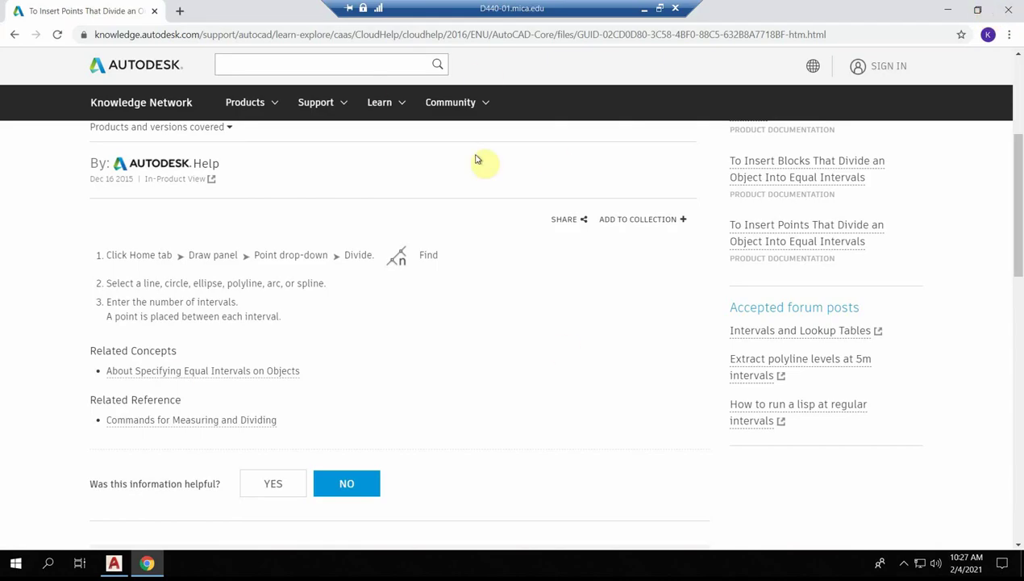
click(646, 9)
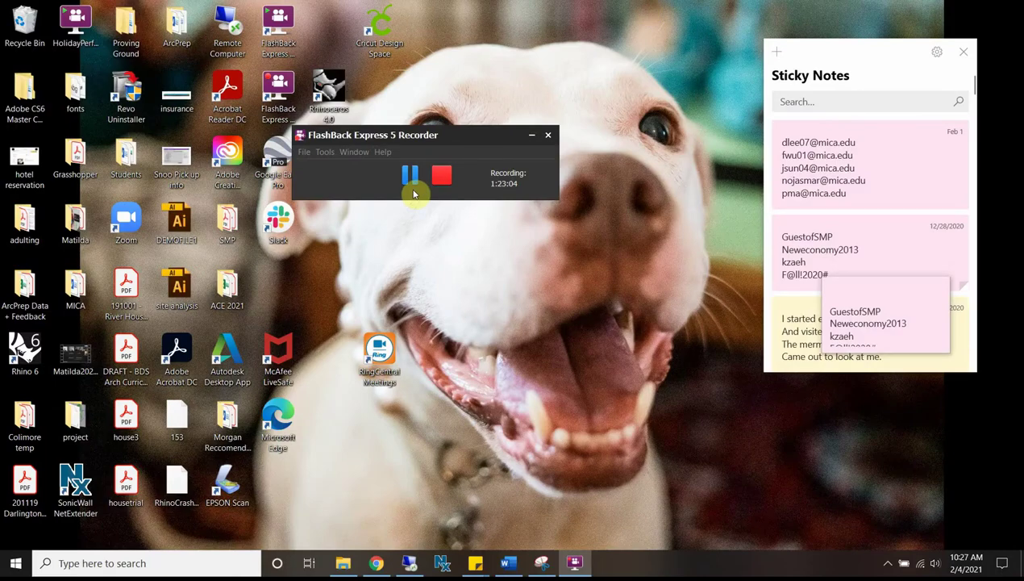